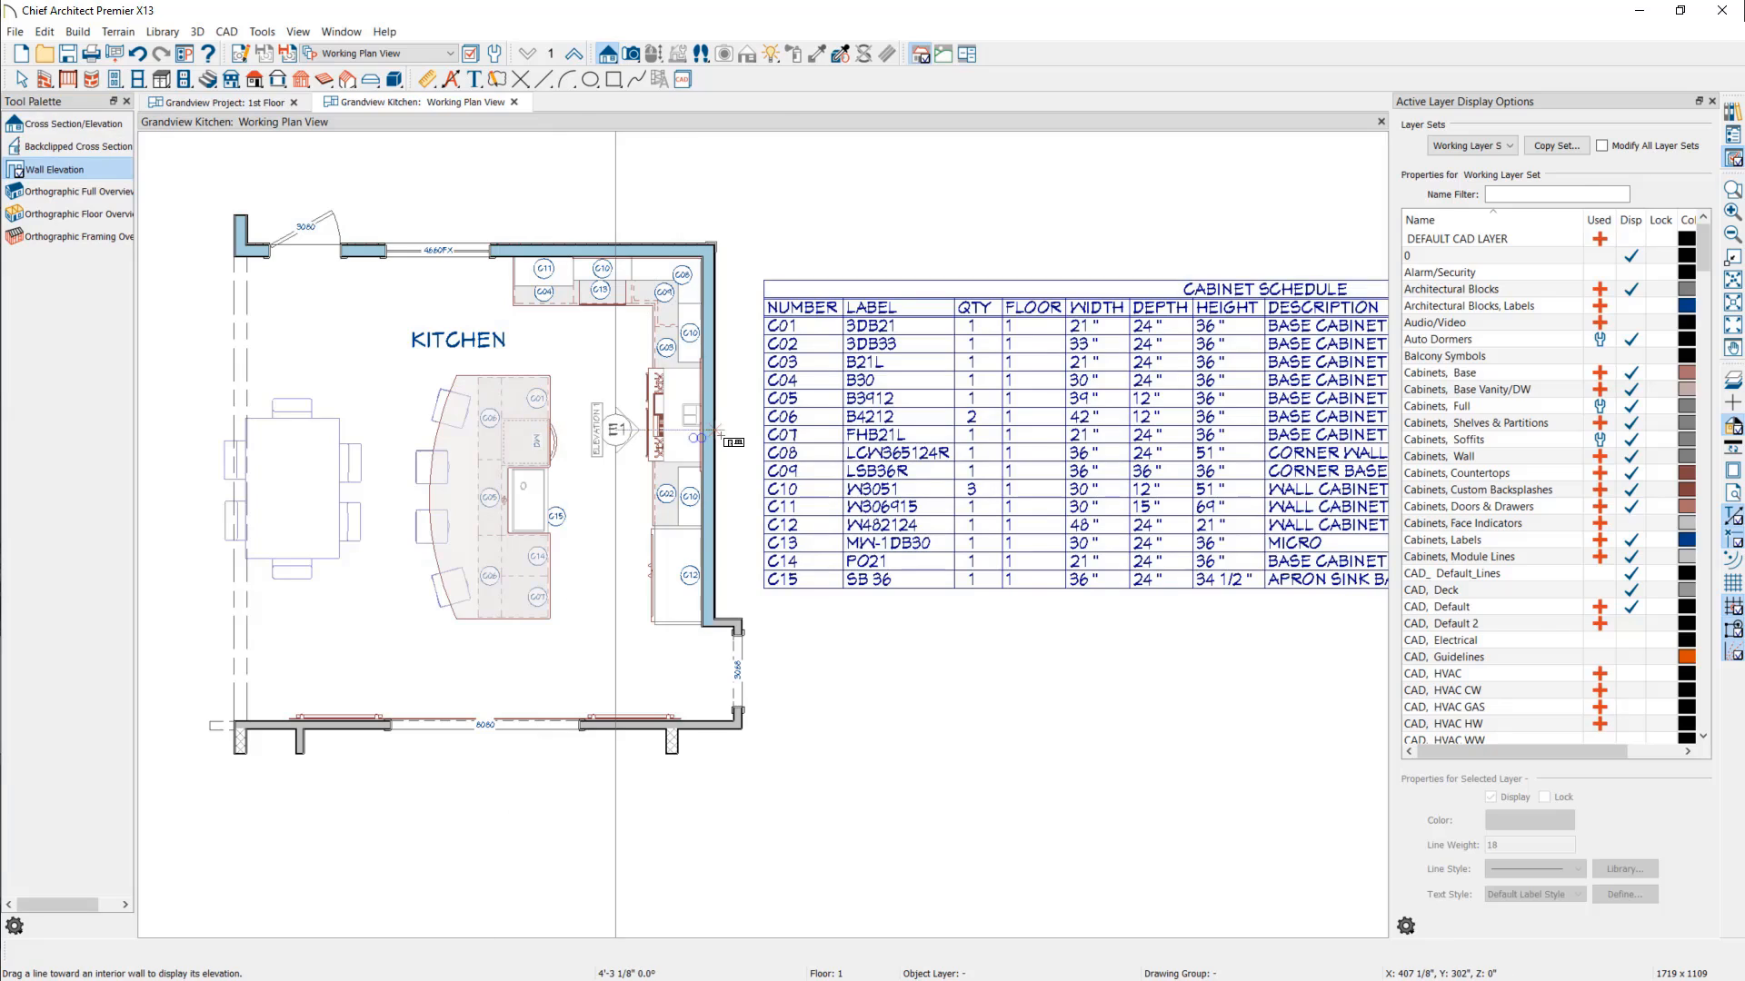
Step: Place a cabinet schedule below the kitchen wall elevation
{"action": "left_click", "coordinate": [263, 35]}
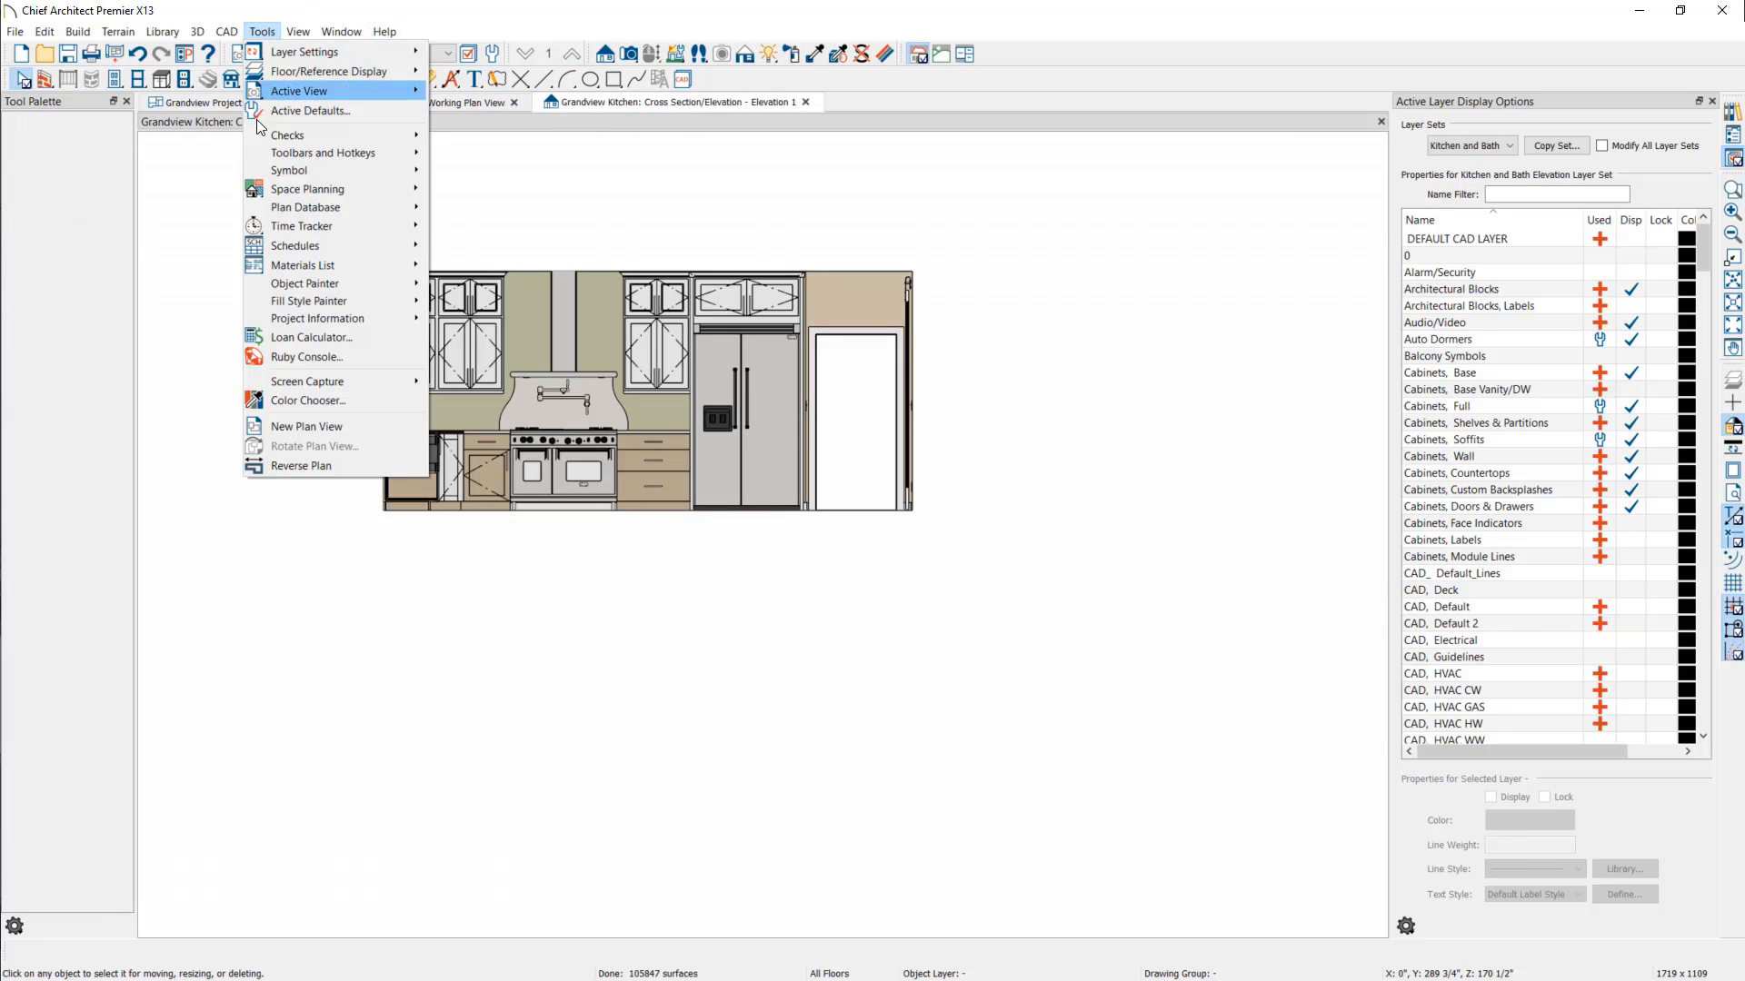
{"action": "mouse_move", "coordinate": [304, 246]}
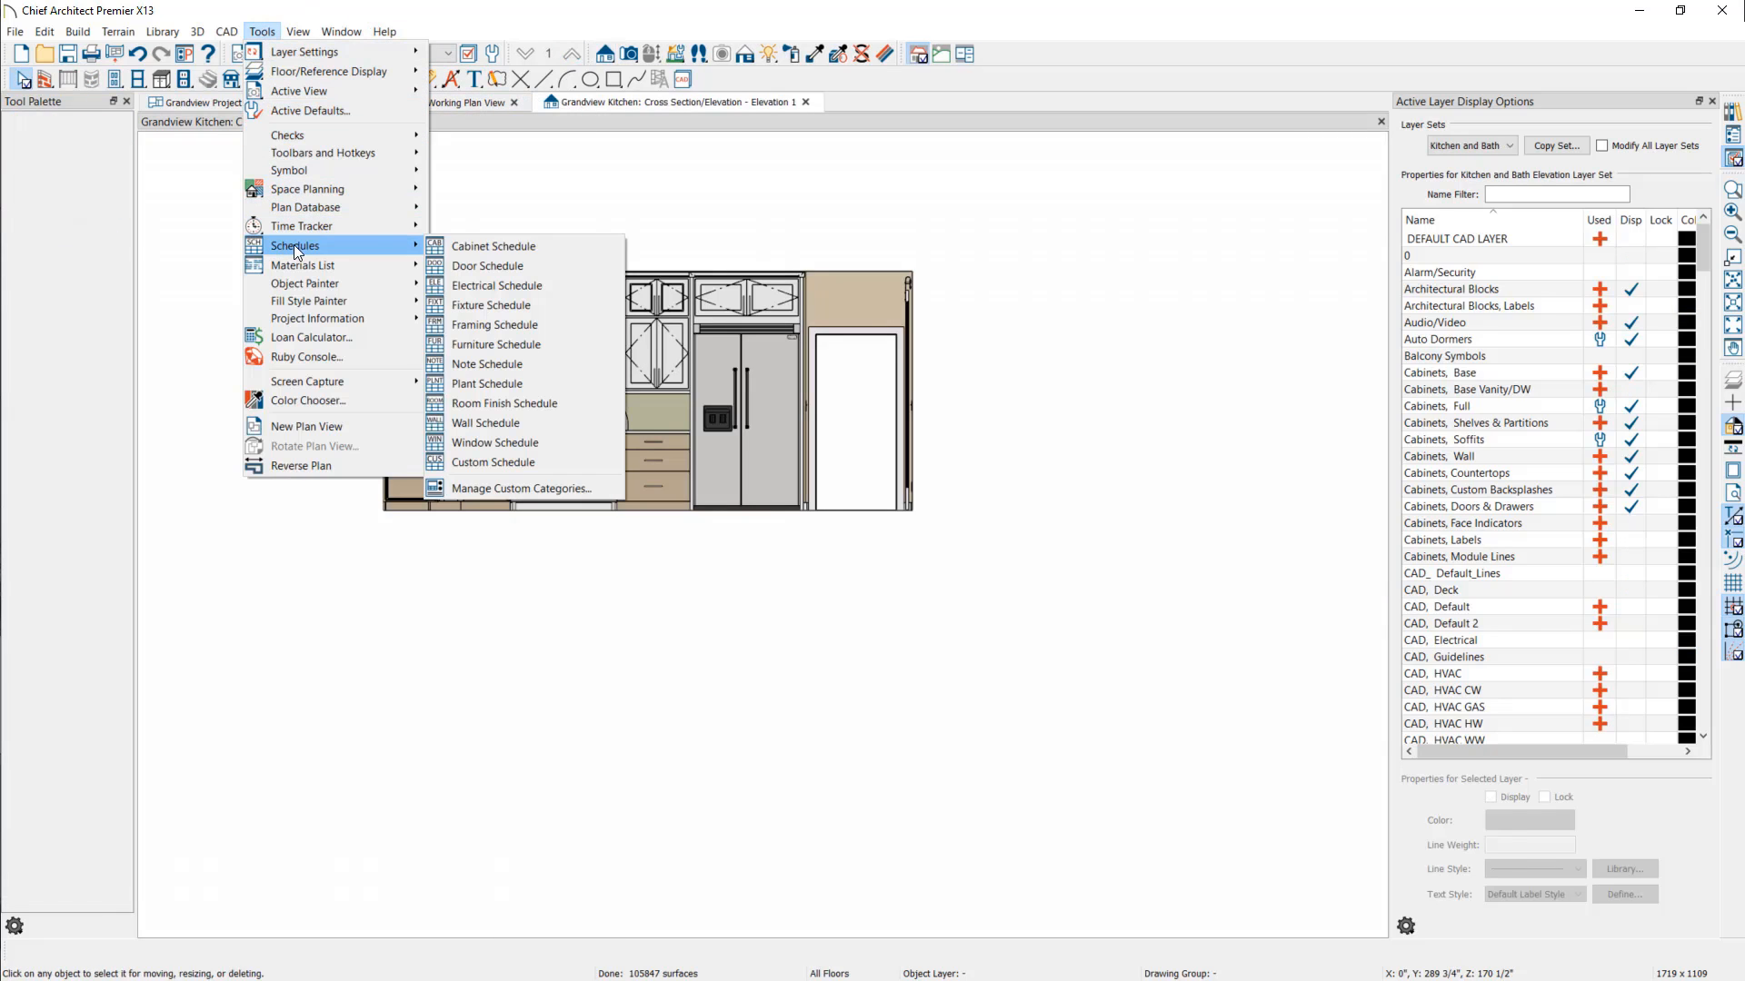
{"action": "left_click", "coordinate": [492, 247]}
{"action": "left_click", "coordinate": [189, 548]}
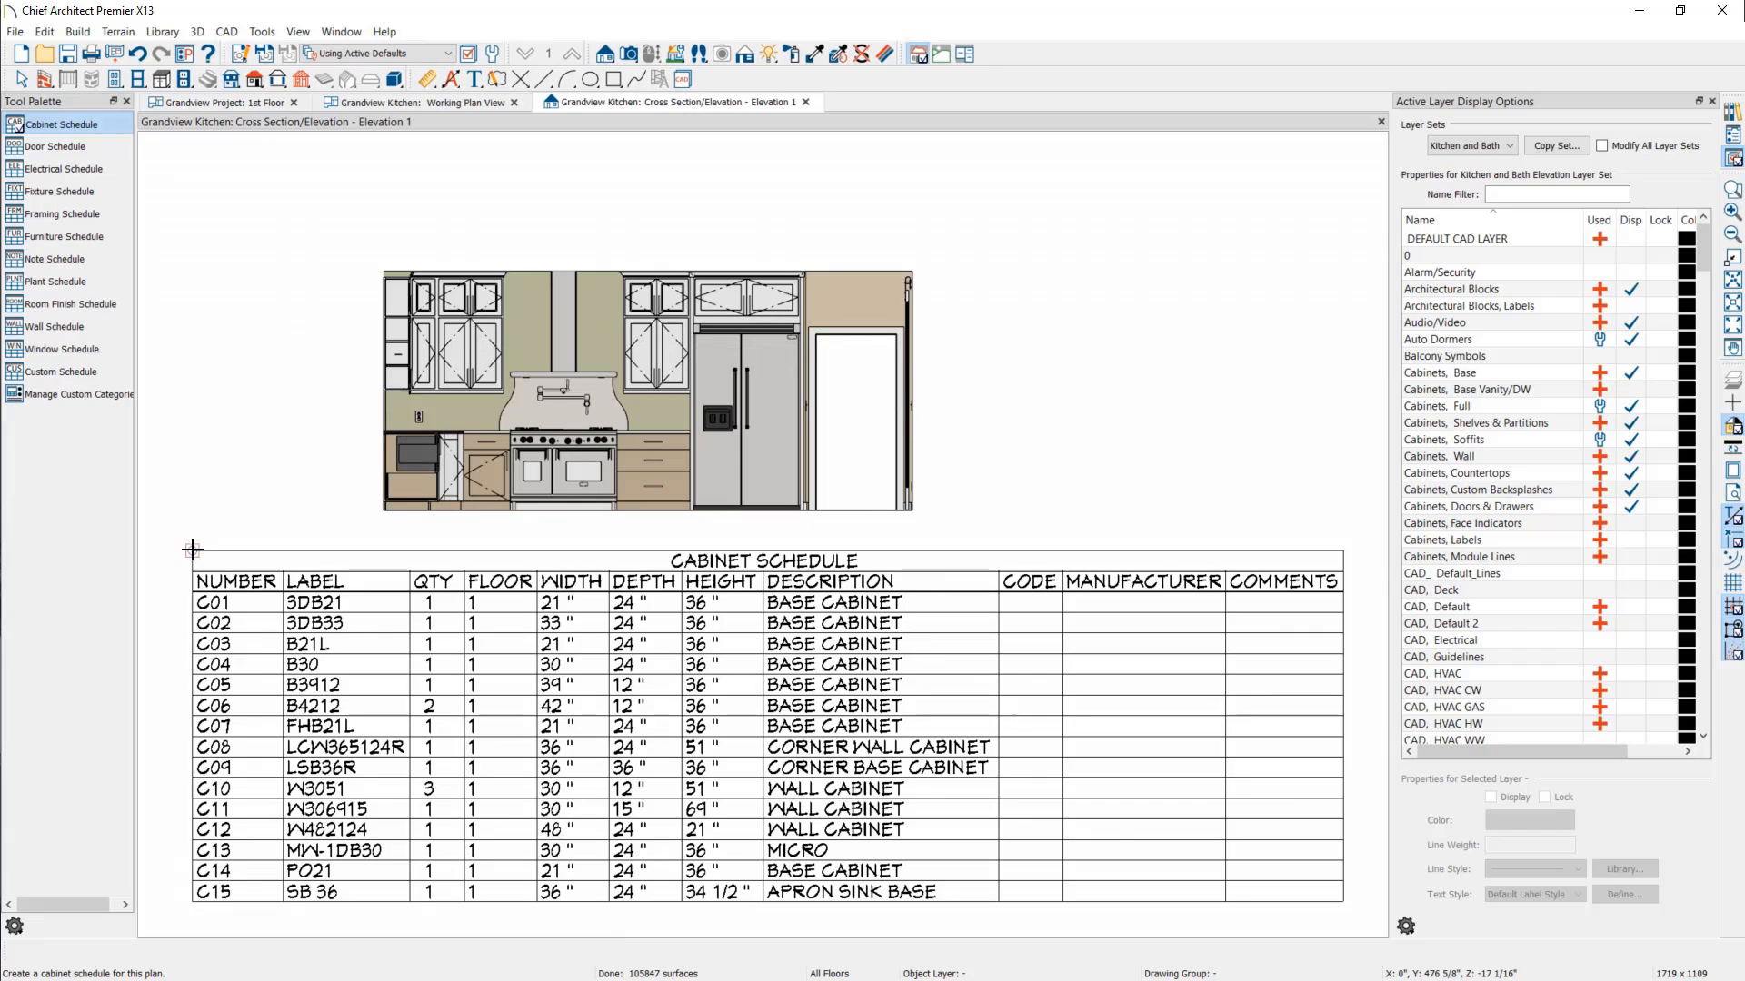
Step: Turn on the display of the "Cabinets, Labels" layer in the wall elevation
{"action": "left_click", "coordinate": [662, 359]}
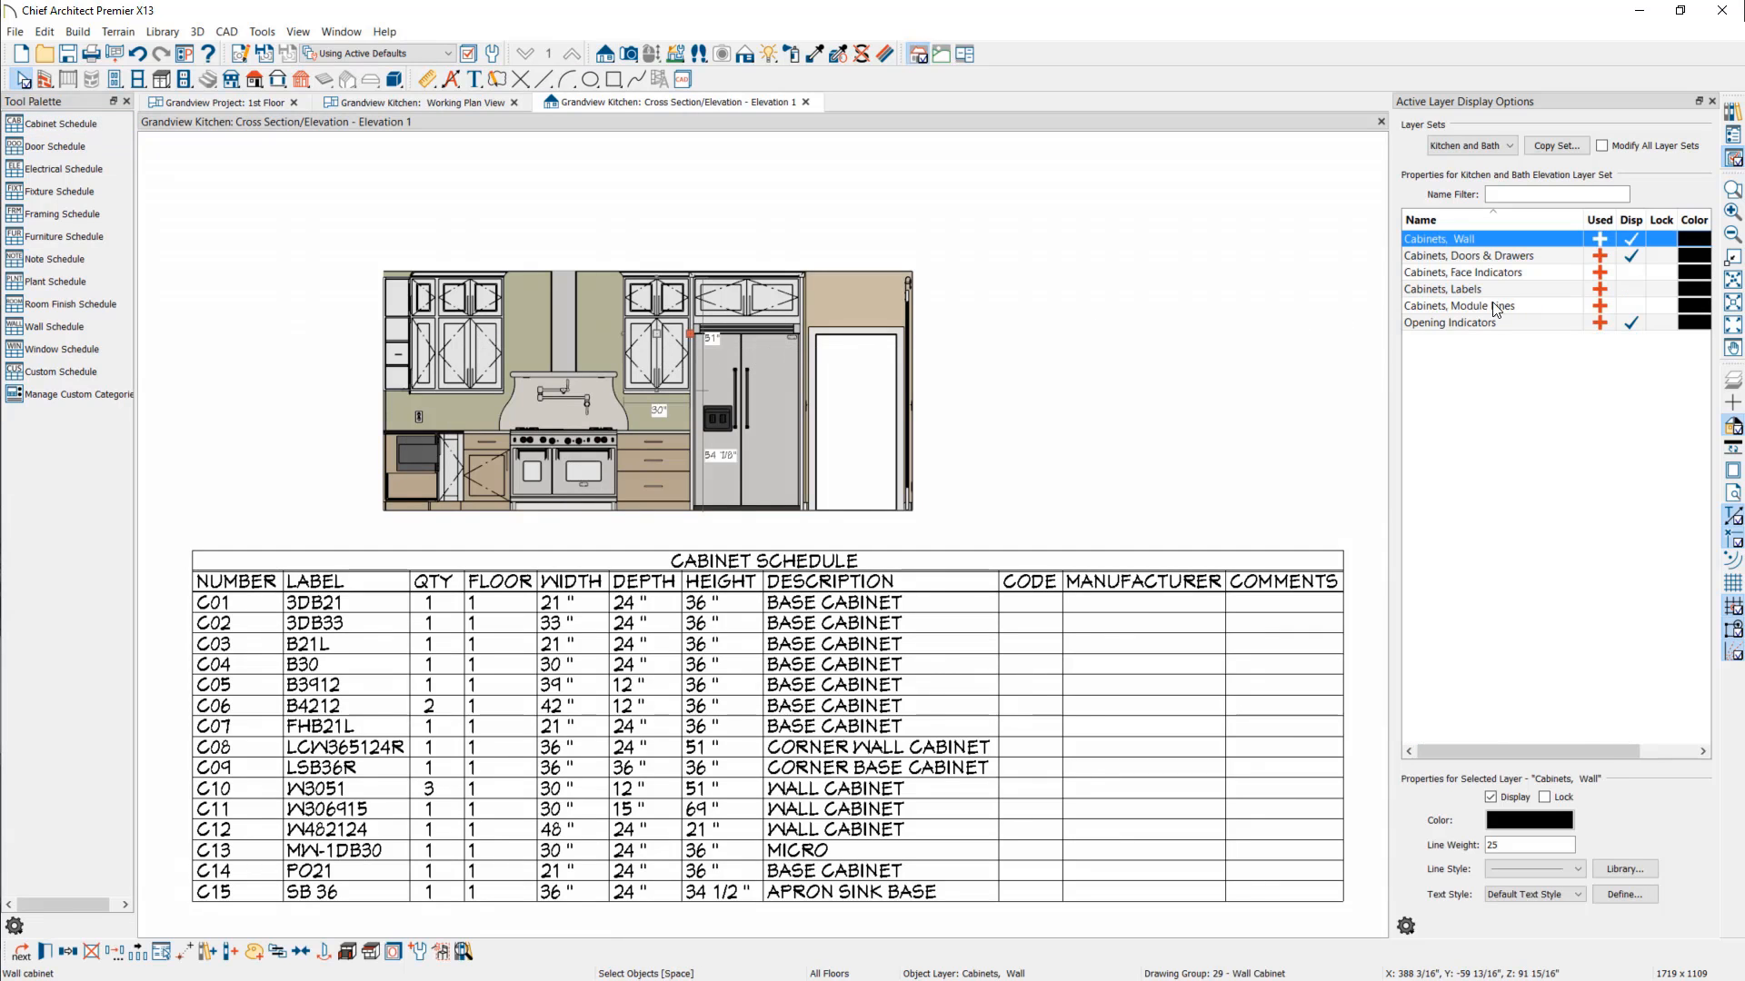
{"action": "left_click", "coordinate": [1627, 291]}
{"action": "left_click", "coordinate": [1631, 289]}
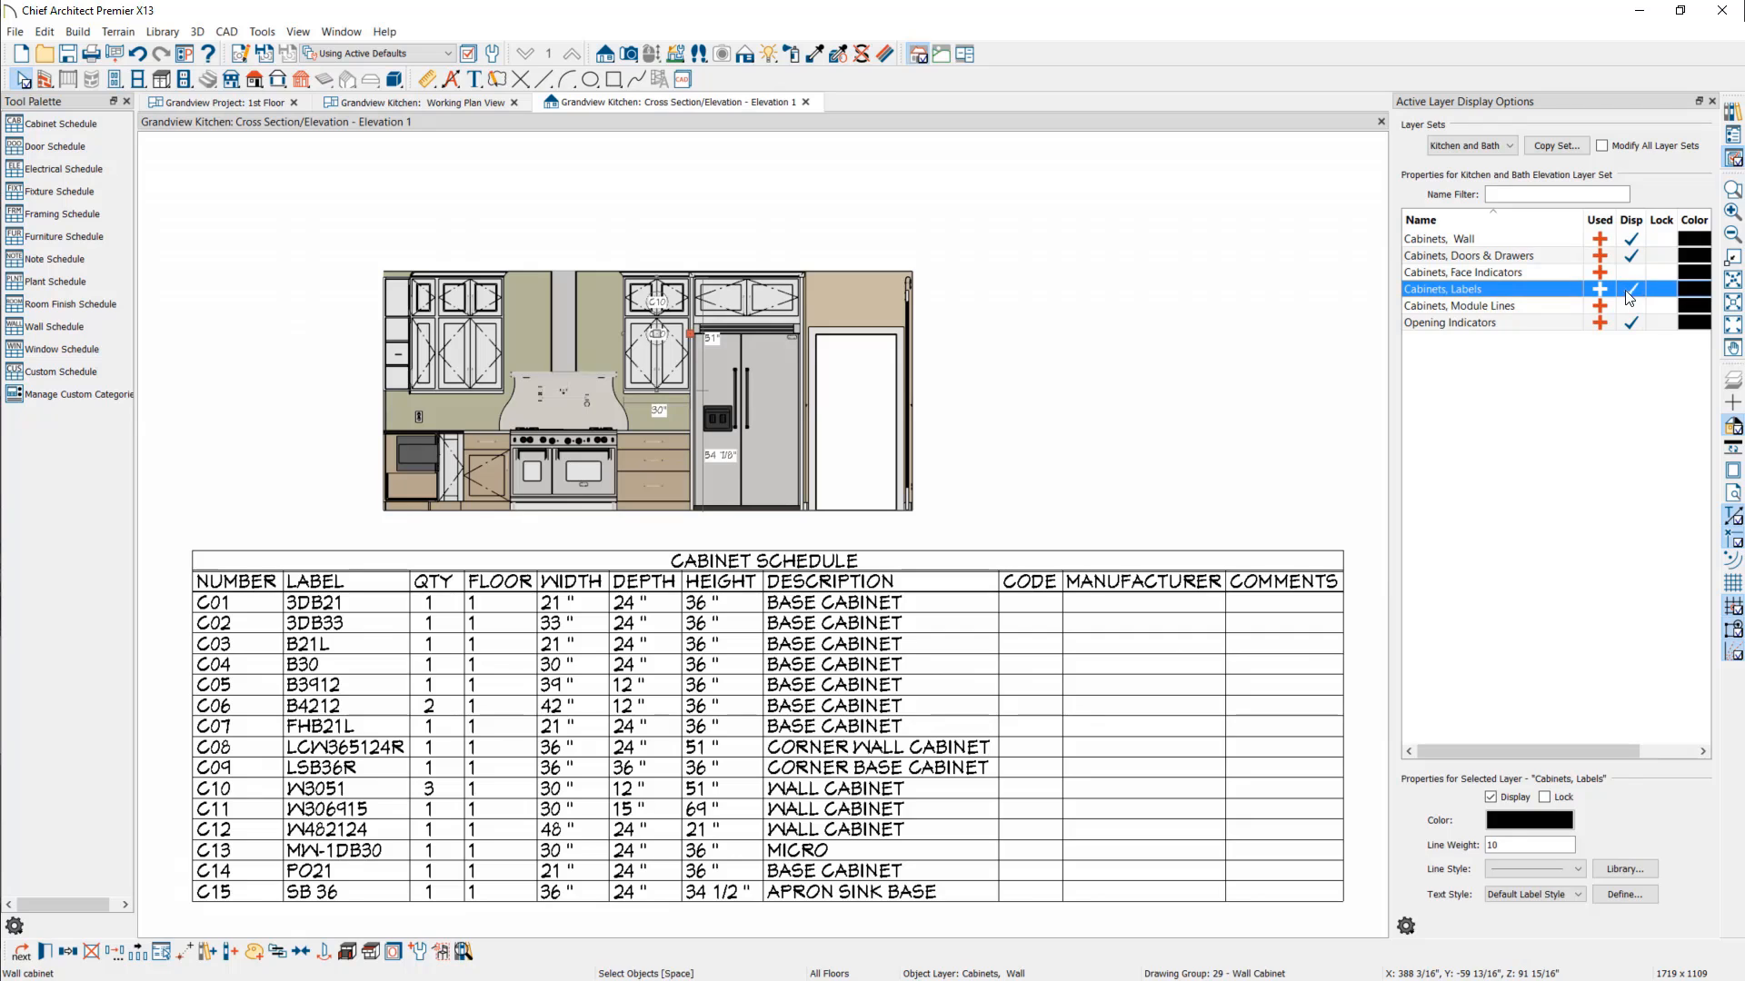
{"action": "left_click", "coordinate": [1165, 367]}
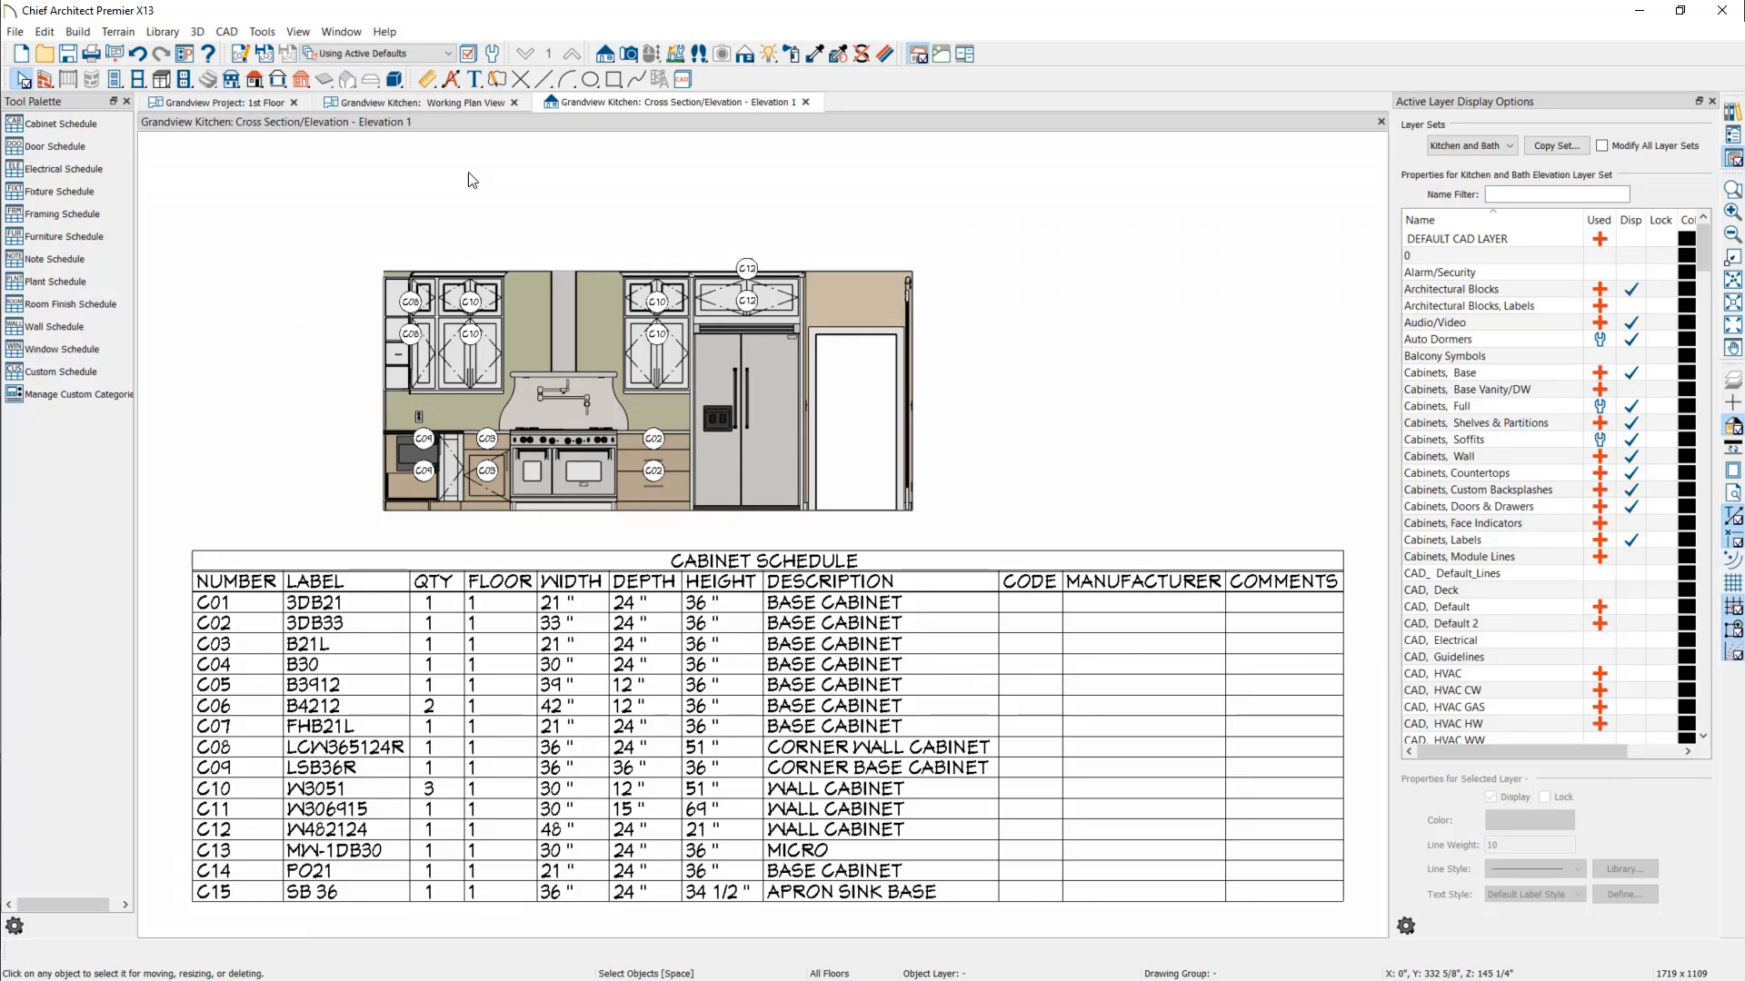
Step: Show the Project Browser and open the first cabinet schedule listed under Grandview Kitchen.plan's Schedules
{"action": "left_click", "coordinate": [300, 32]}
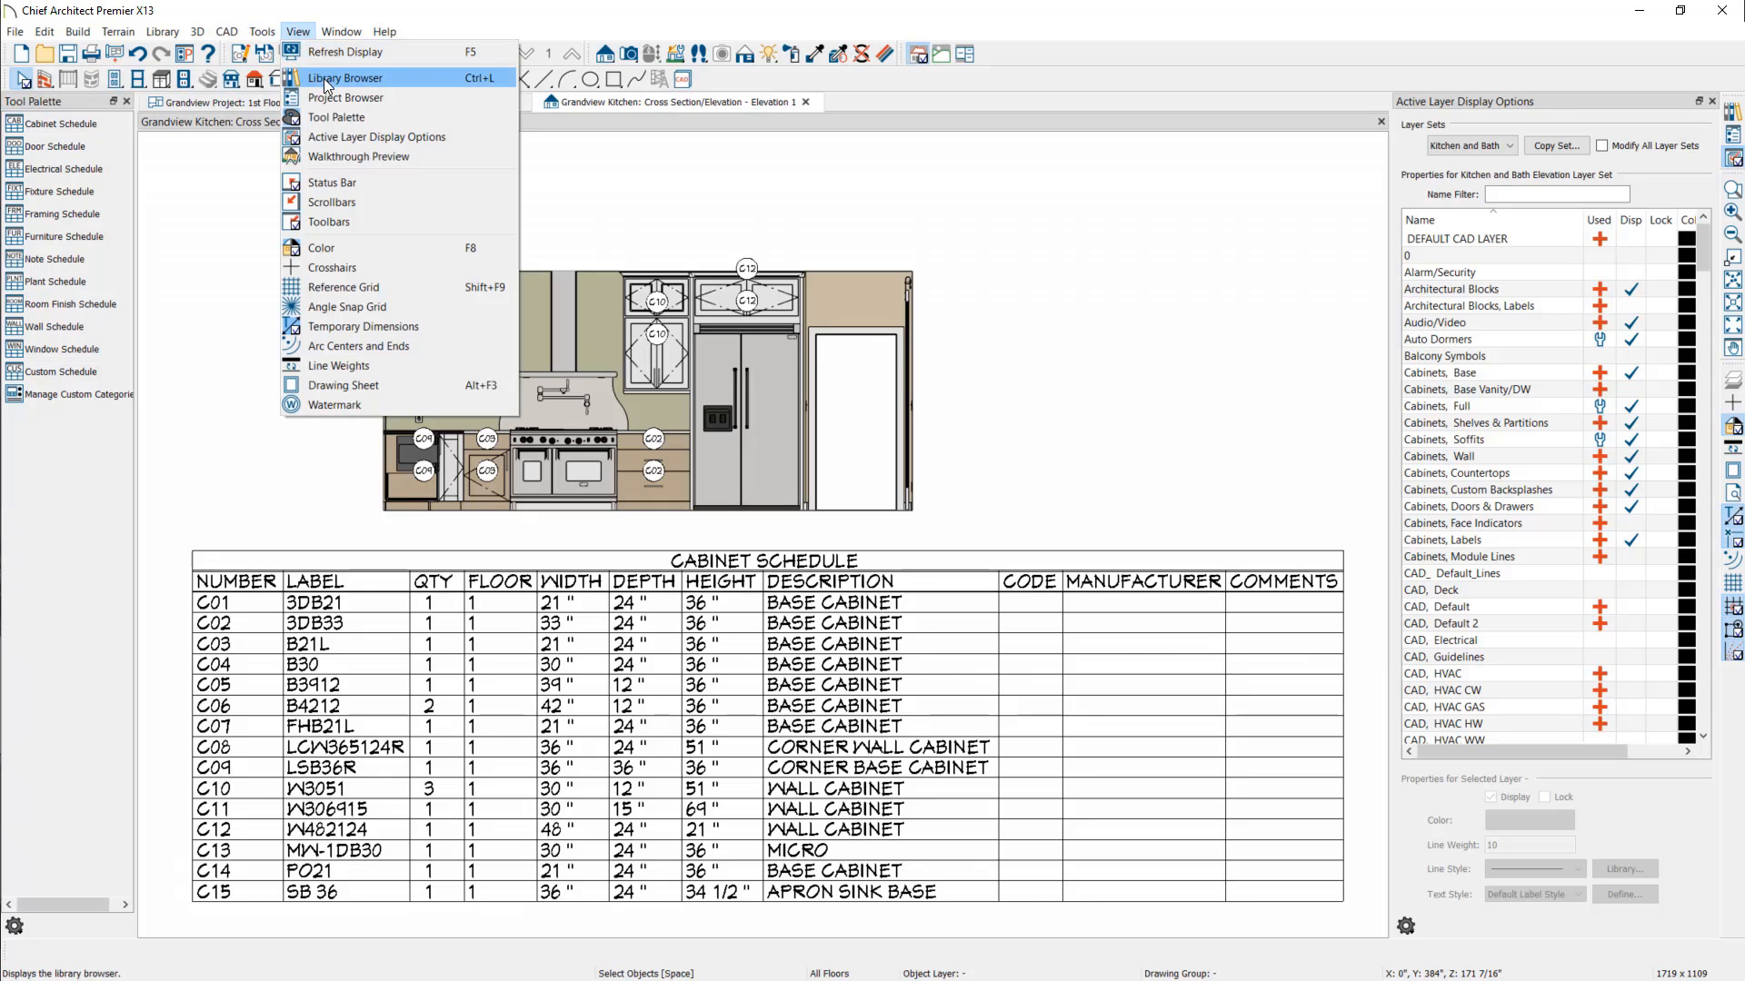
{"action": "left_click", "coordinate": [400, 98]}
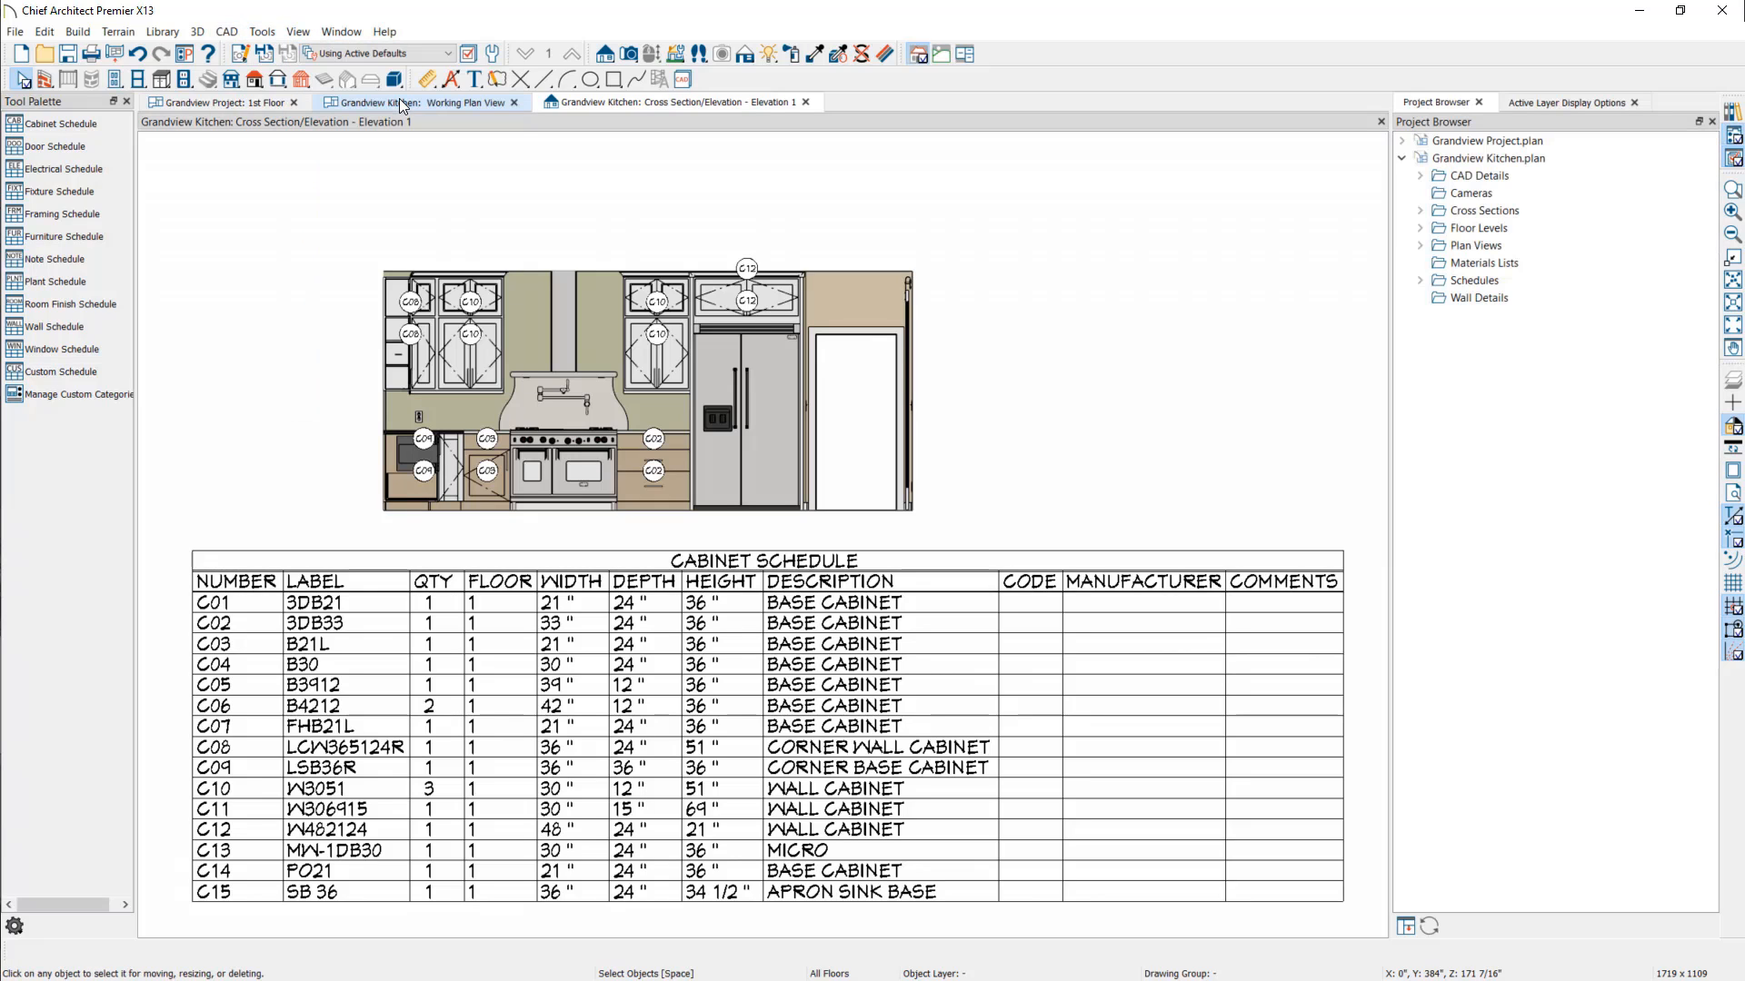
{"action": "left_click", "coordinate": [1420, 280]}
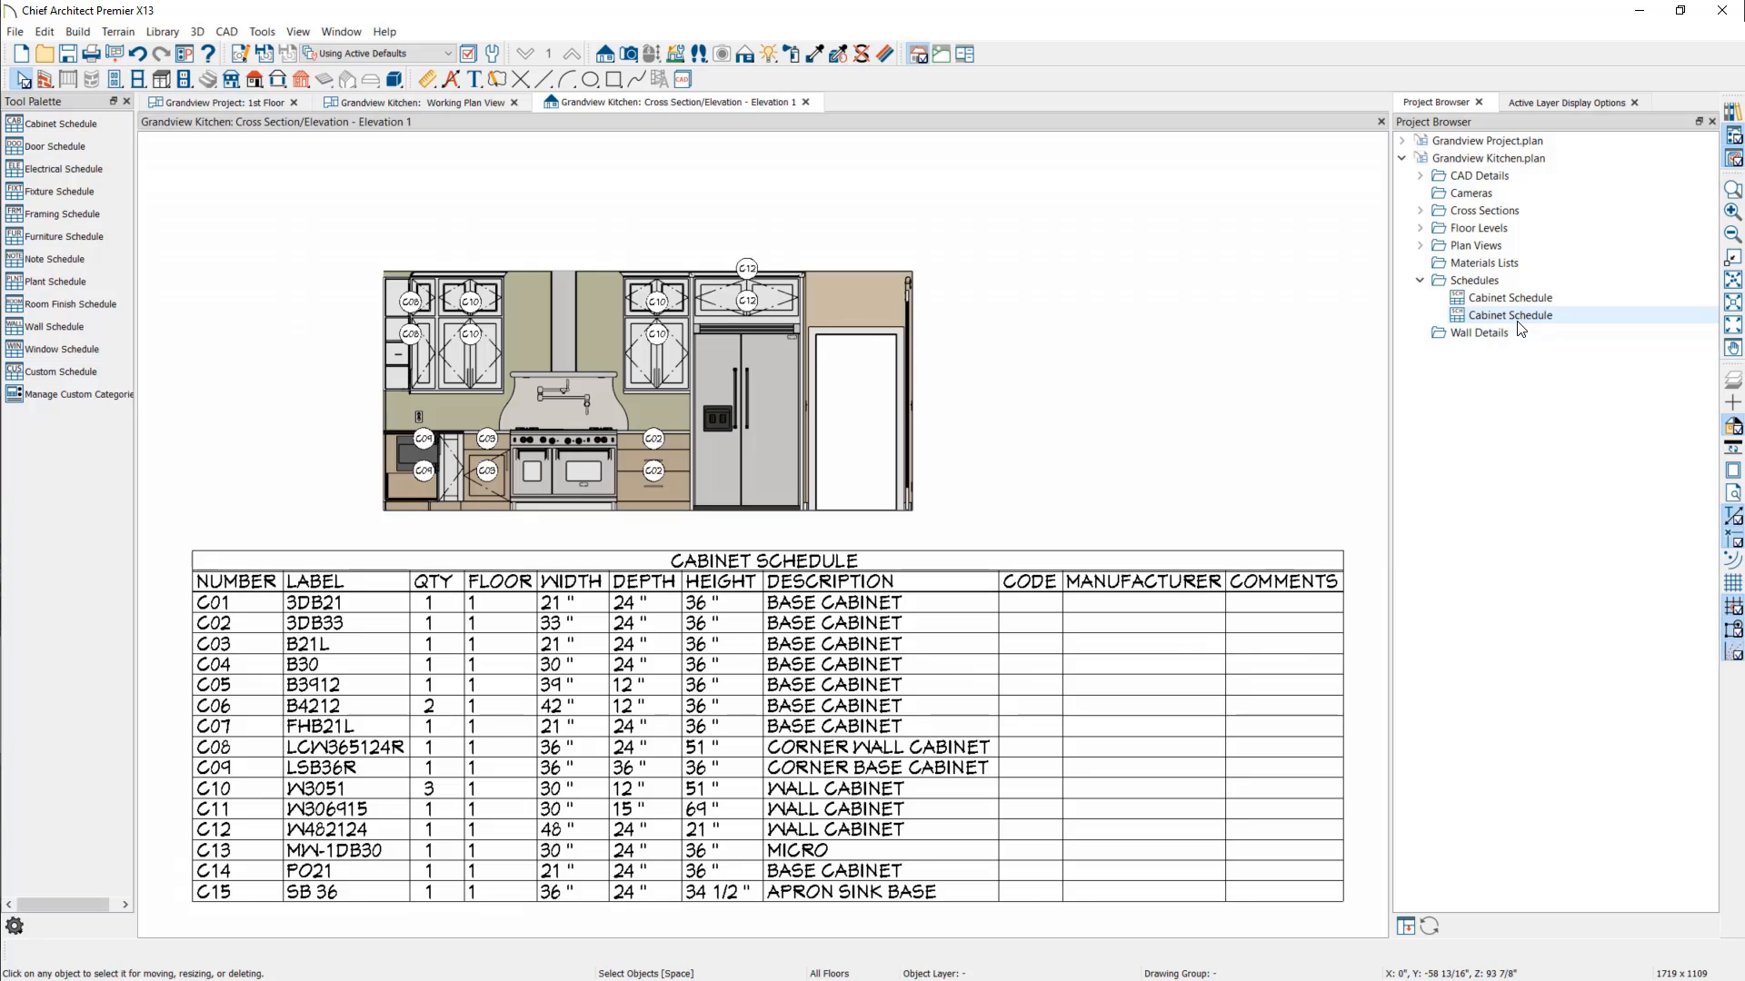
{"action": "double_click", "coordinate": [1518, 299]}
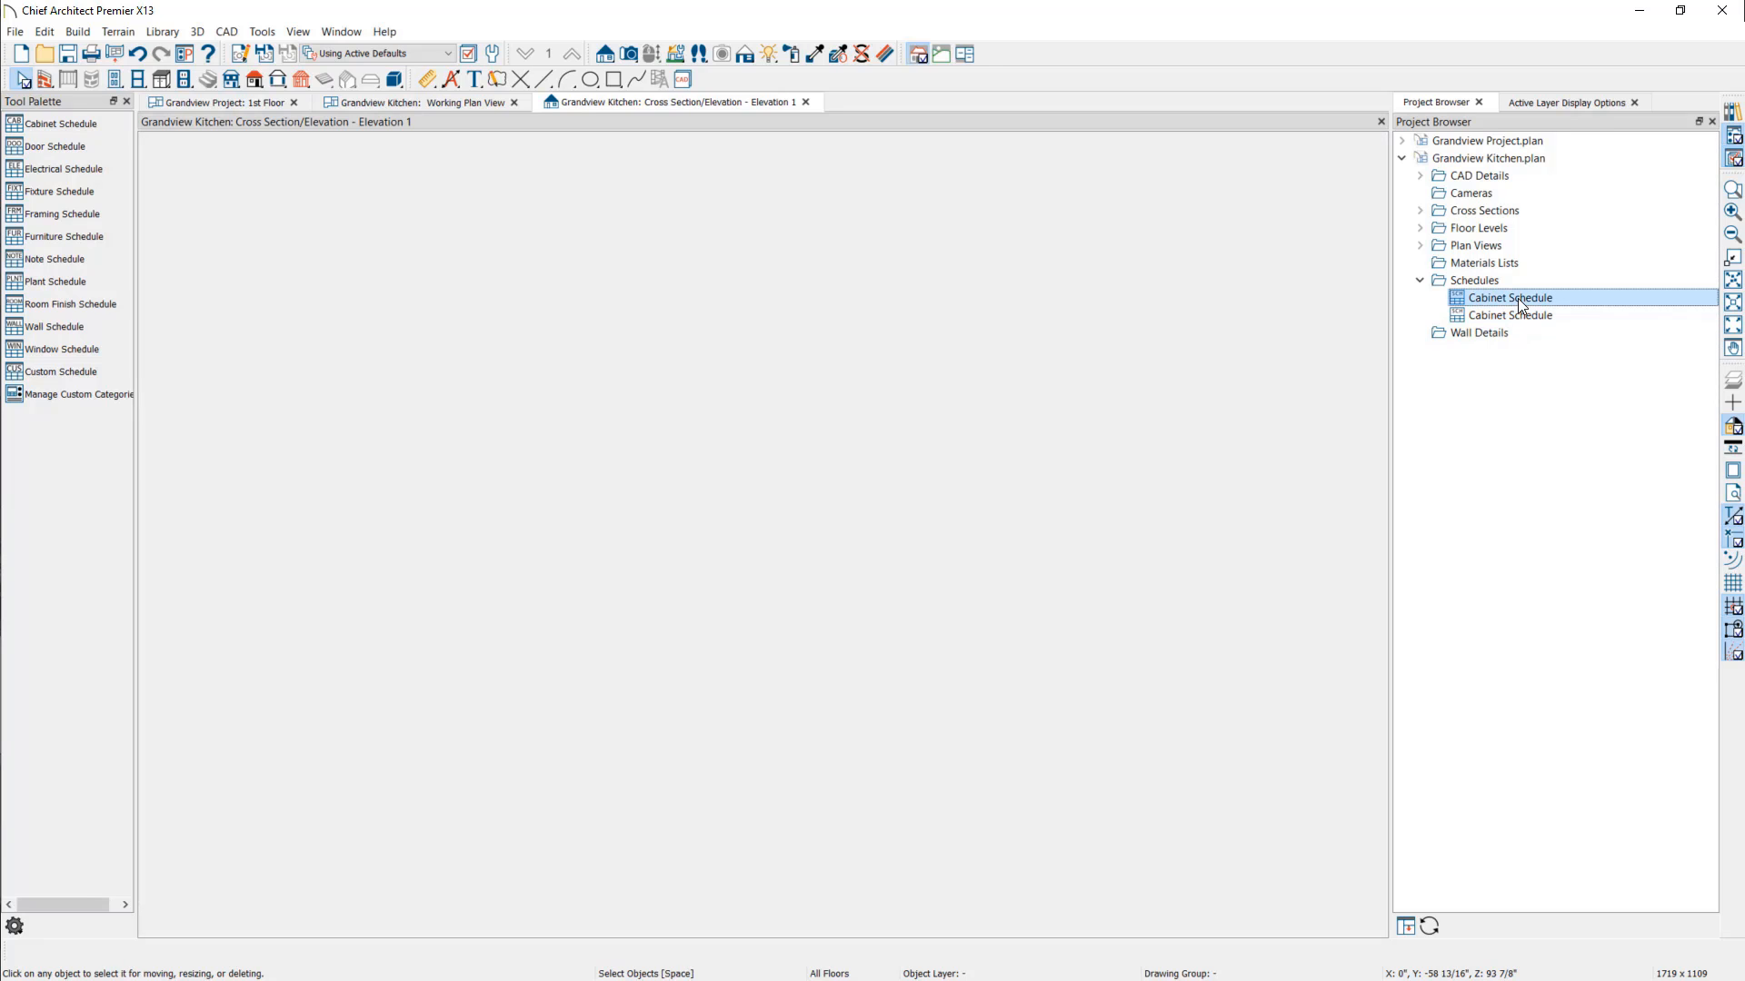
Step: Locate the elevation's cabinet schedule through the Project Browser, delete it, and close the elevation view
{"action": "double_click", "coordinate": [1519, 315]}
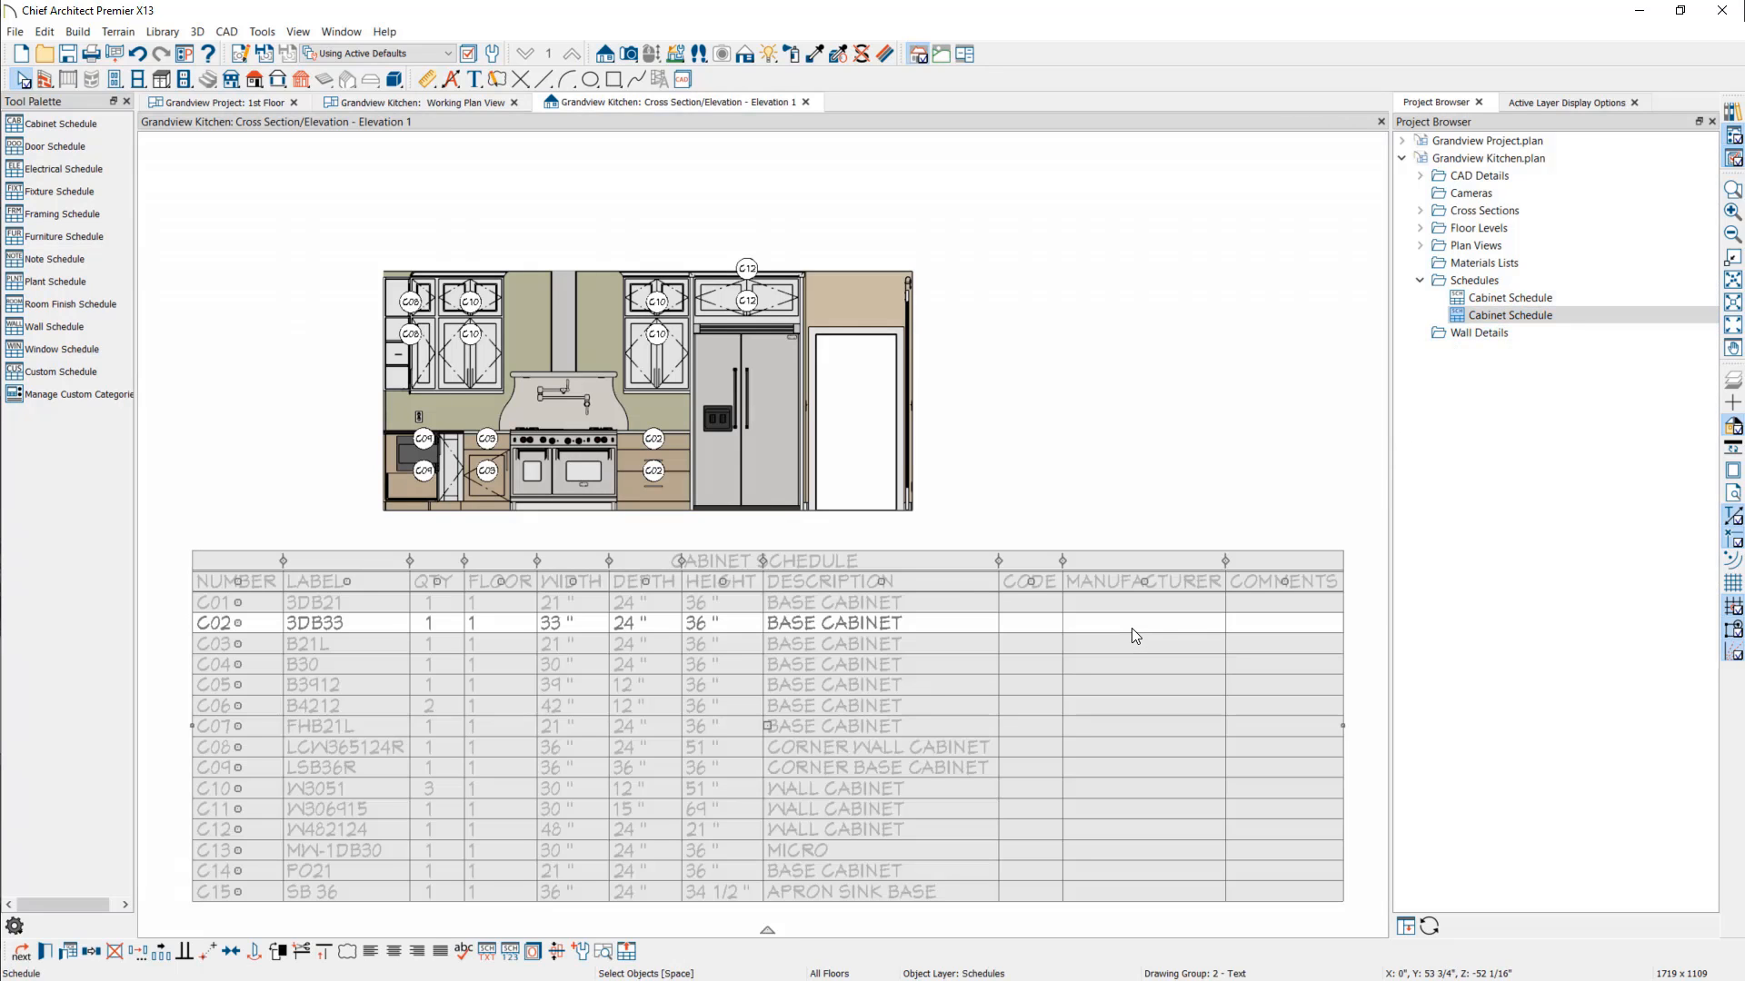
{"action": "key", "text": "Delete"}
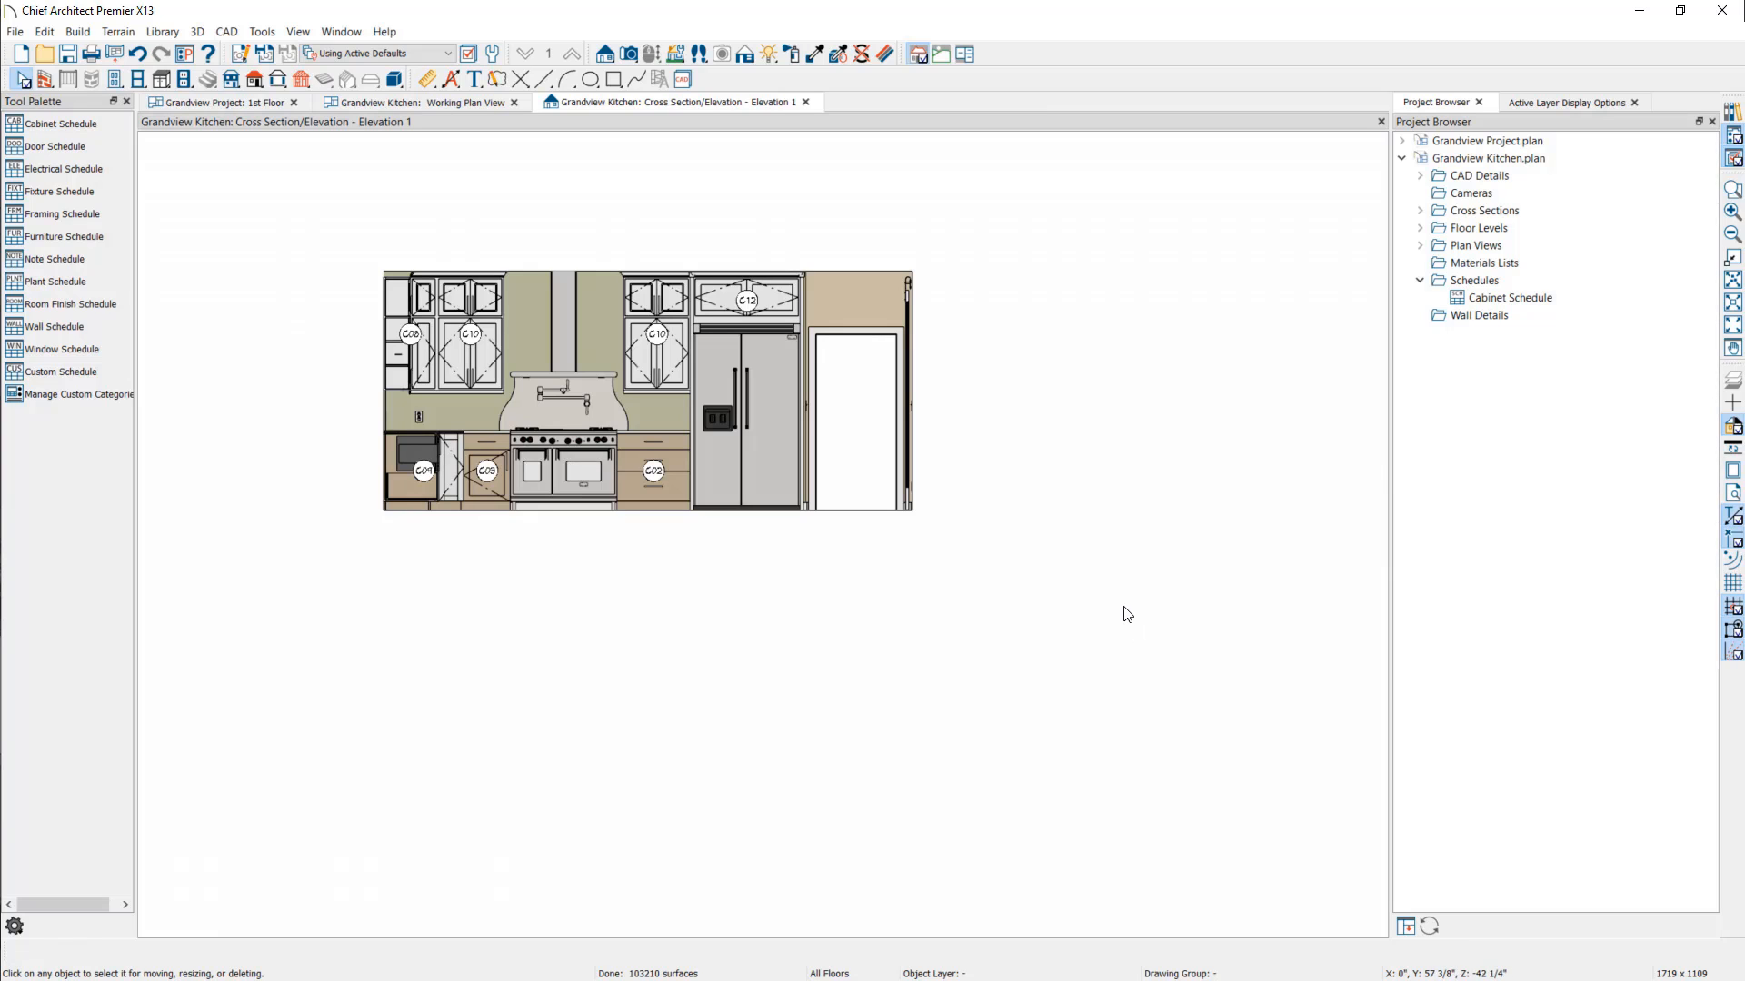
{"action": "left_click", "coordinate": [805, 102]}
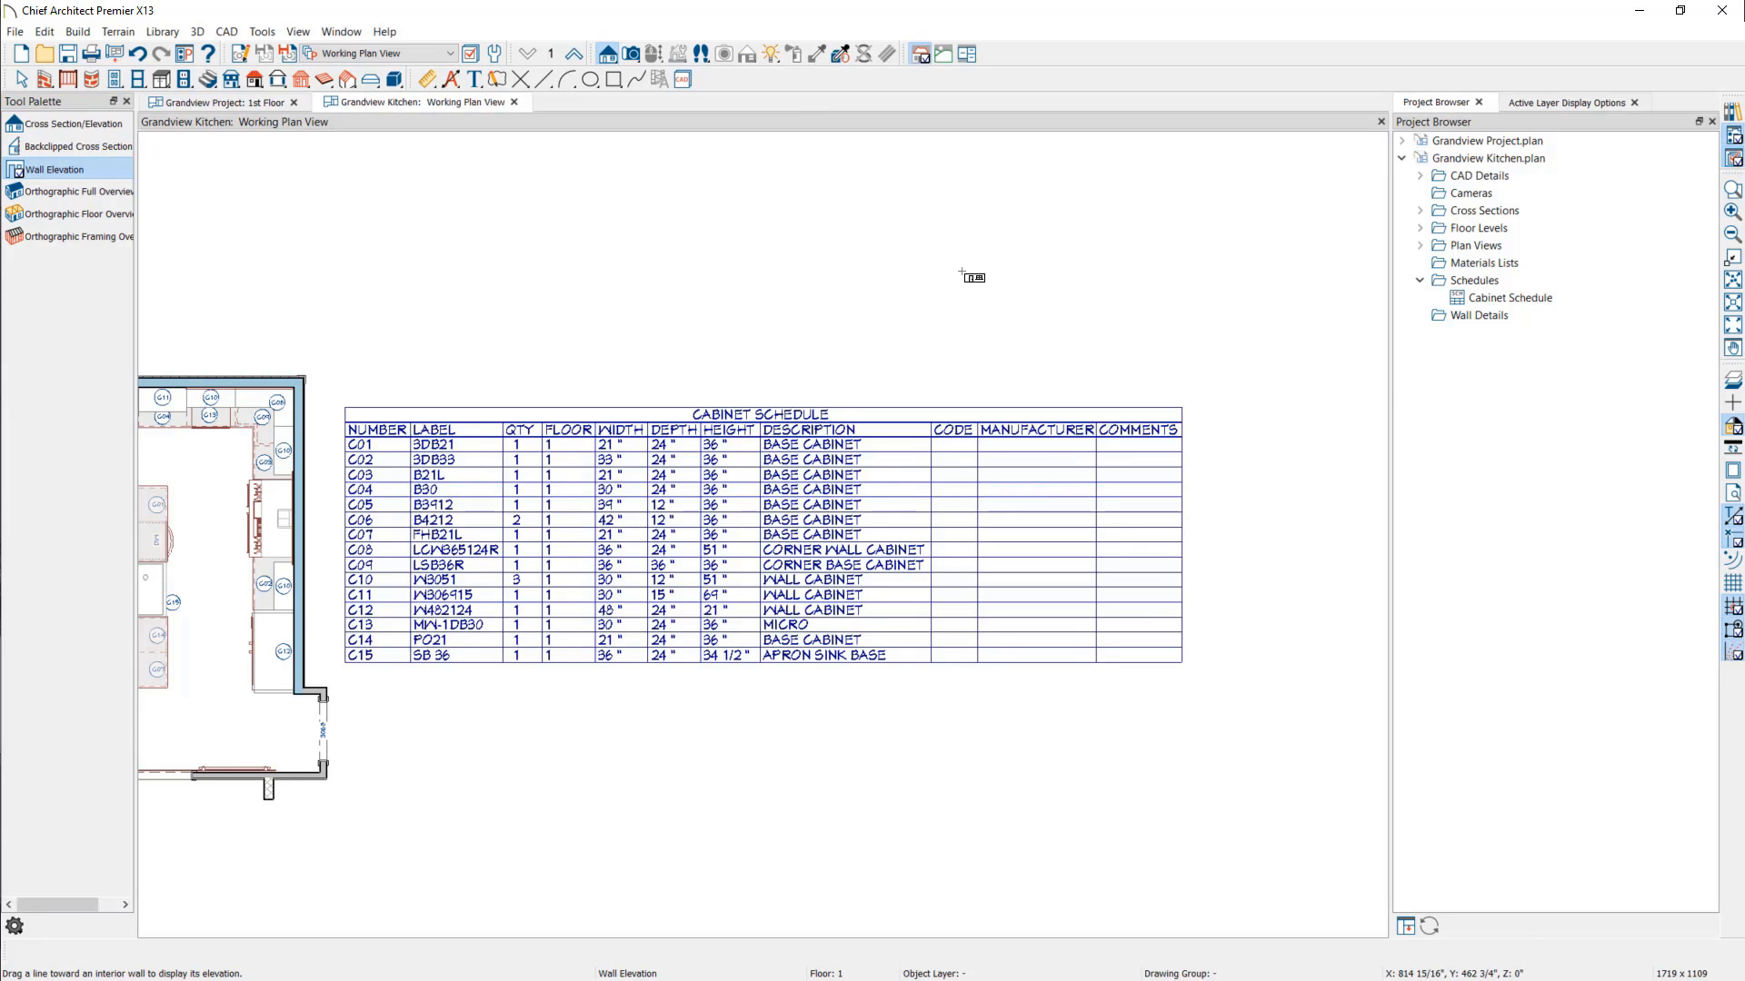
Step: Delete the cabinet schedule beside the kitchen in the Working Plan View
{"action": "key", "text": "space"}
{"action": "left_click", "coordinate": [815, 442]}
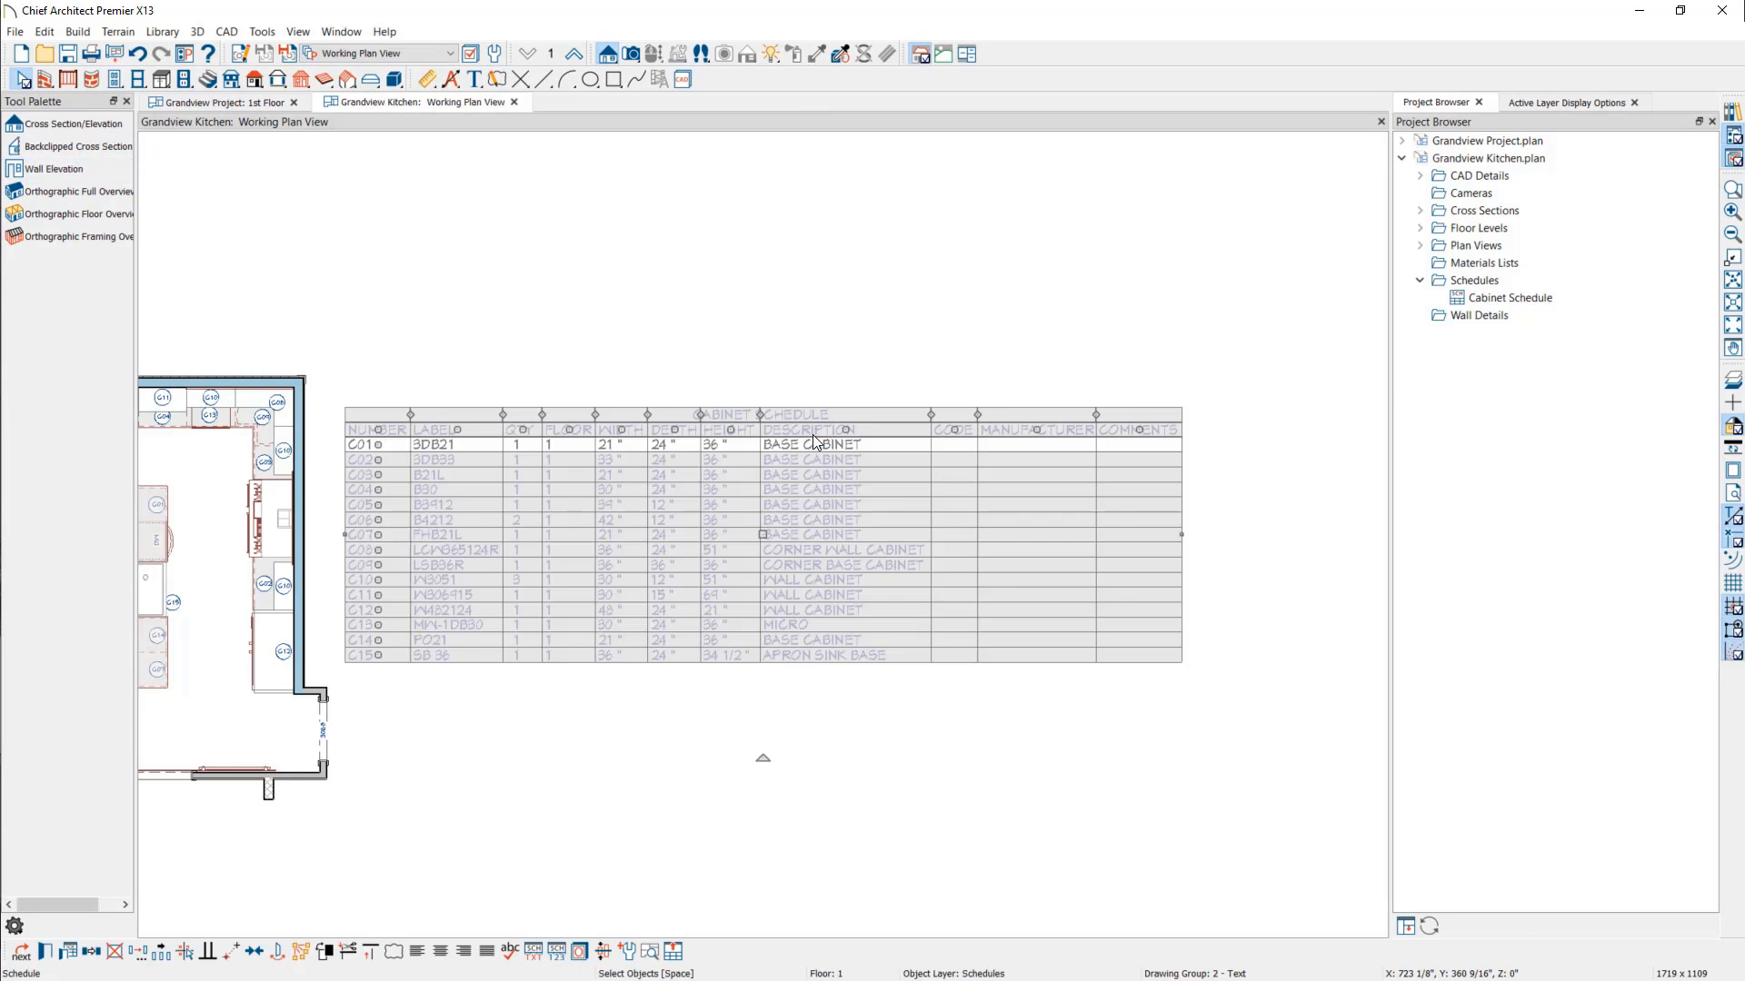
{"action": "key", "text": "Delete"}
Step: Expand Grandview Kitchen.plan's CAD Details in the Project Browser and review the options for the folder and its Schedules Detail
{"action": "scroll", "coordinate": [818, 431], "scroll_direction": "down", "scroll_amount": 2}
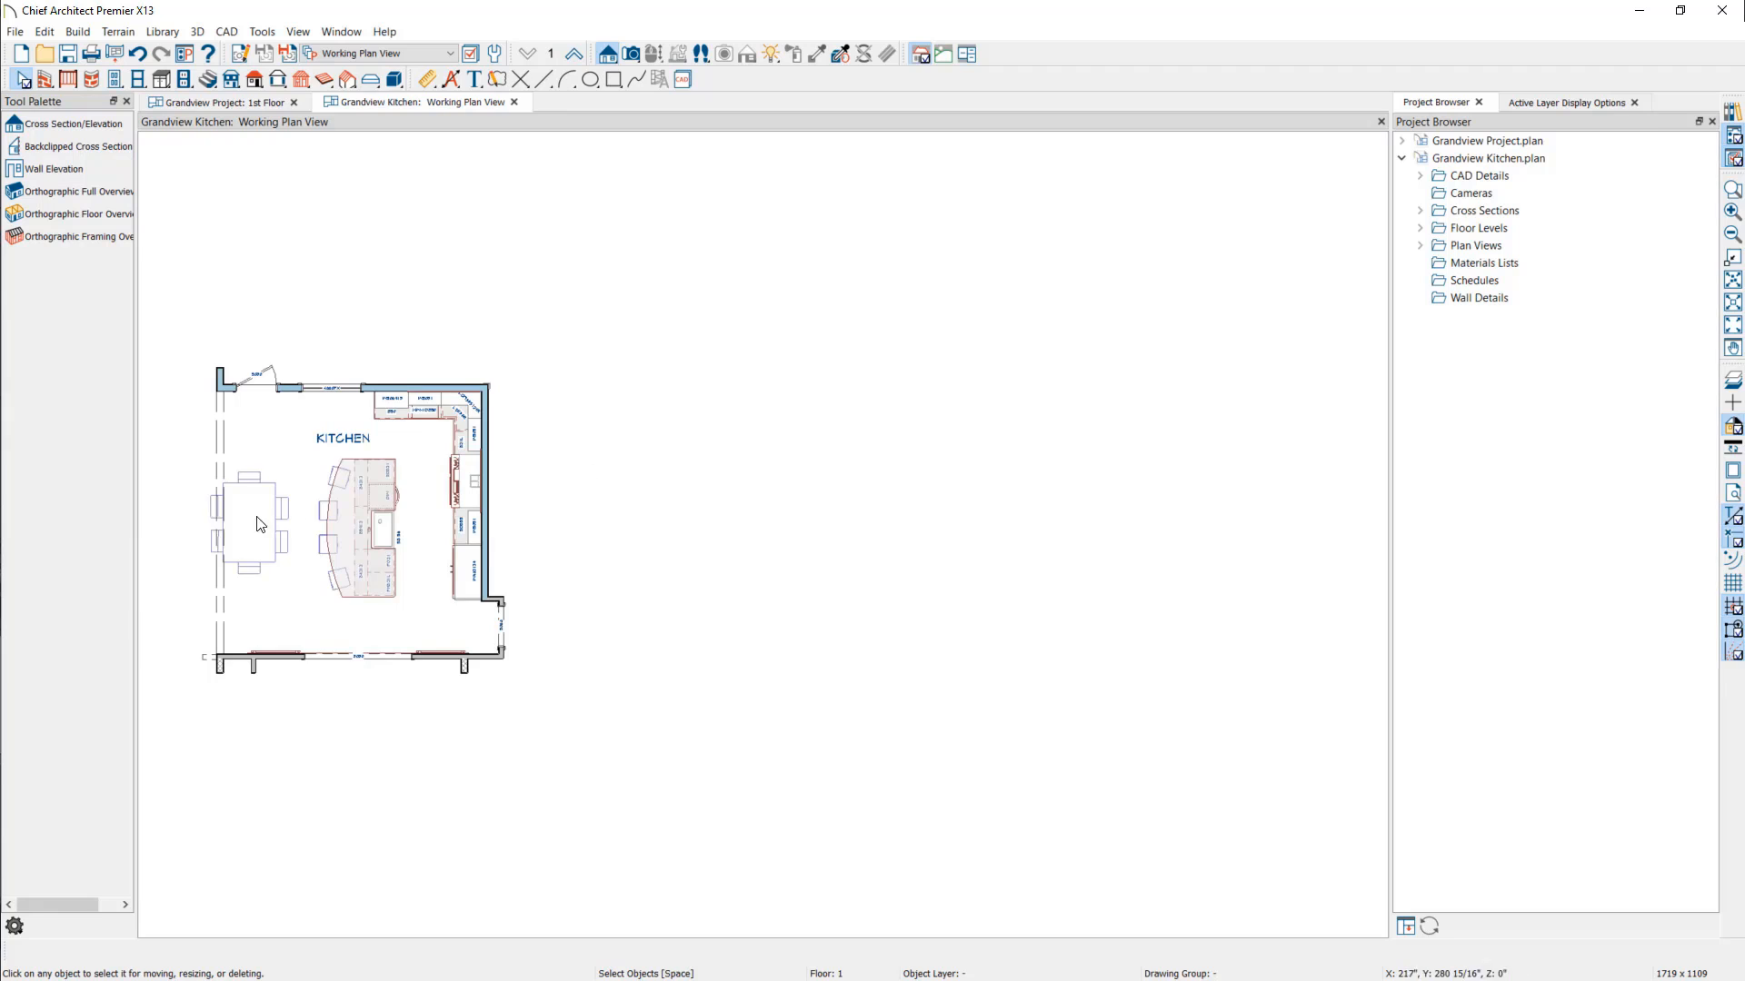
{"action": "scroll", "coordinate": [202, 515], "scroll_direction": "up", "scroll_amount": 3}
{"action": "scroll", "coordinate": [202, 515], "scroll_direction": "up", "scroll_amount": 1}
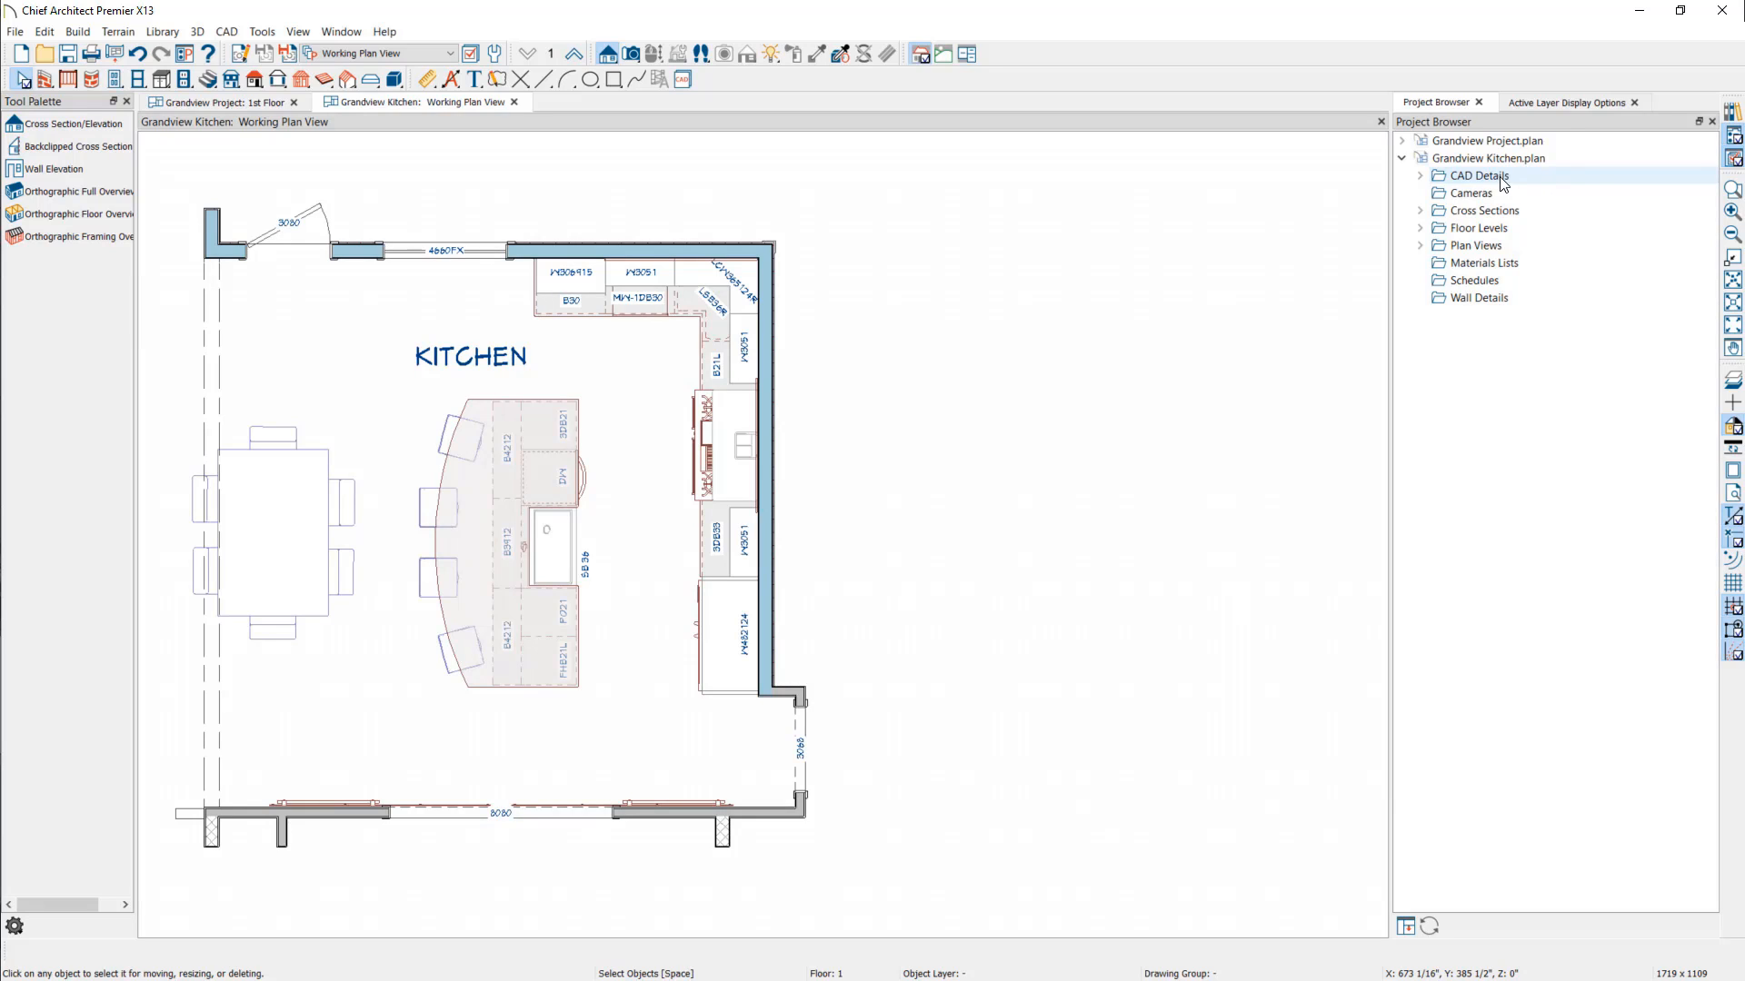
{"action": "left_click", "coordinate": [1420, 176]}
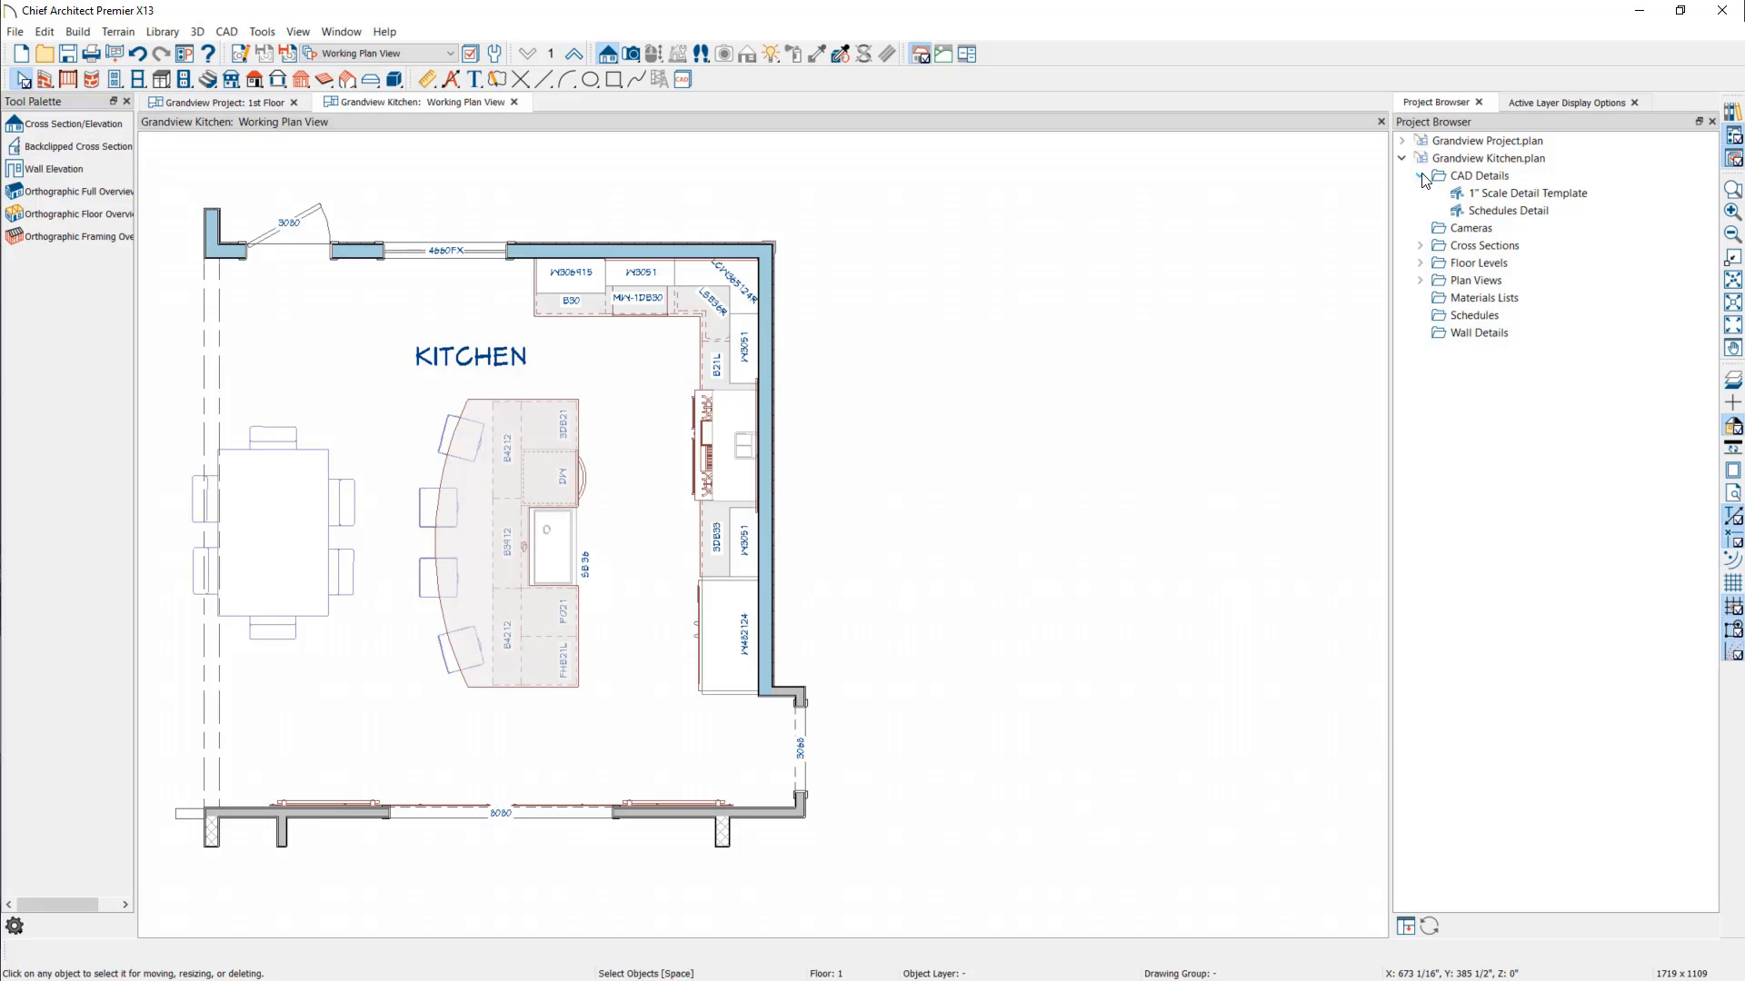
{"action": "right_click", "coordinate": [1493, 177]}
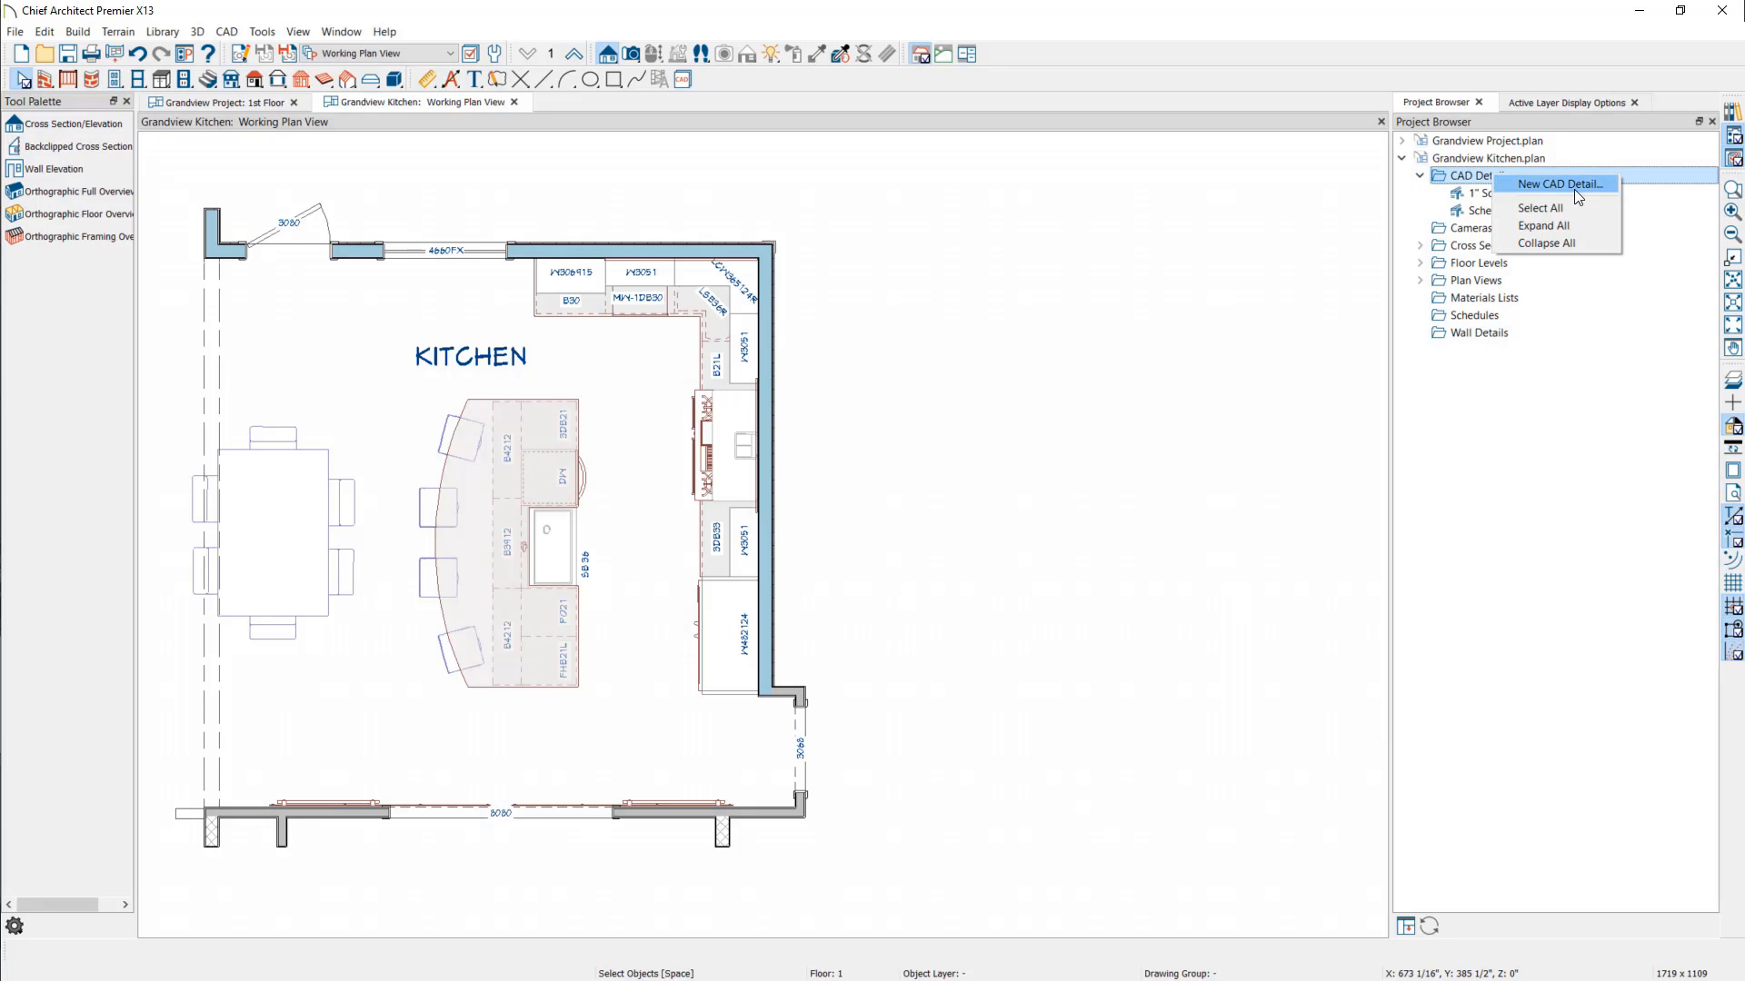
{"action": "left_click", "coordinate": [1649, 200]}
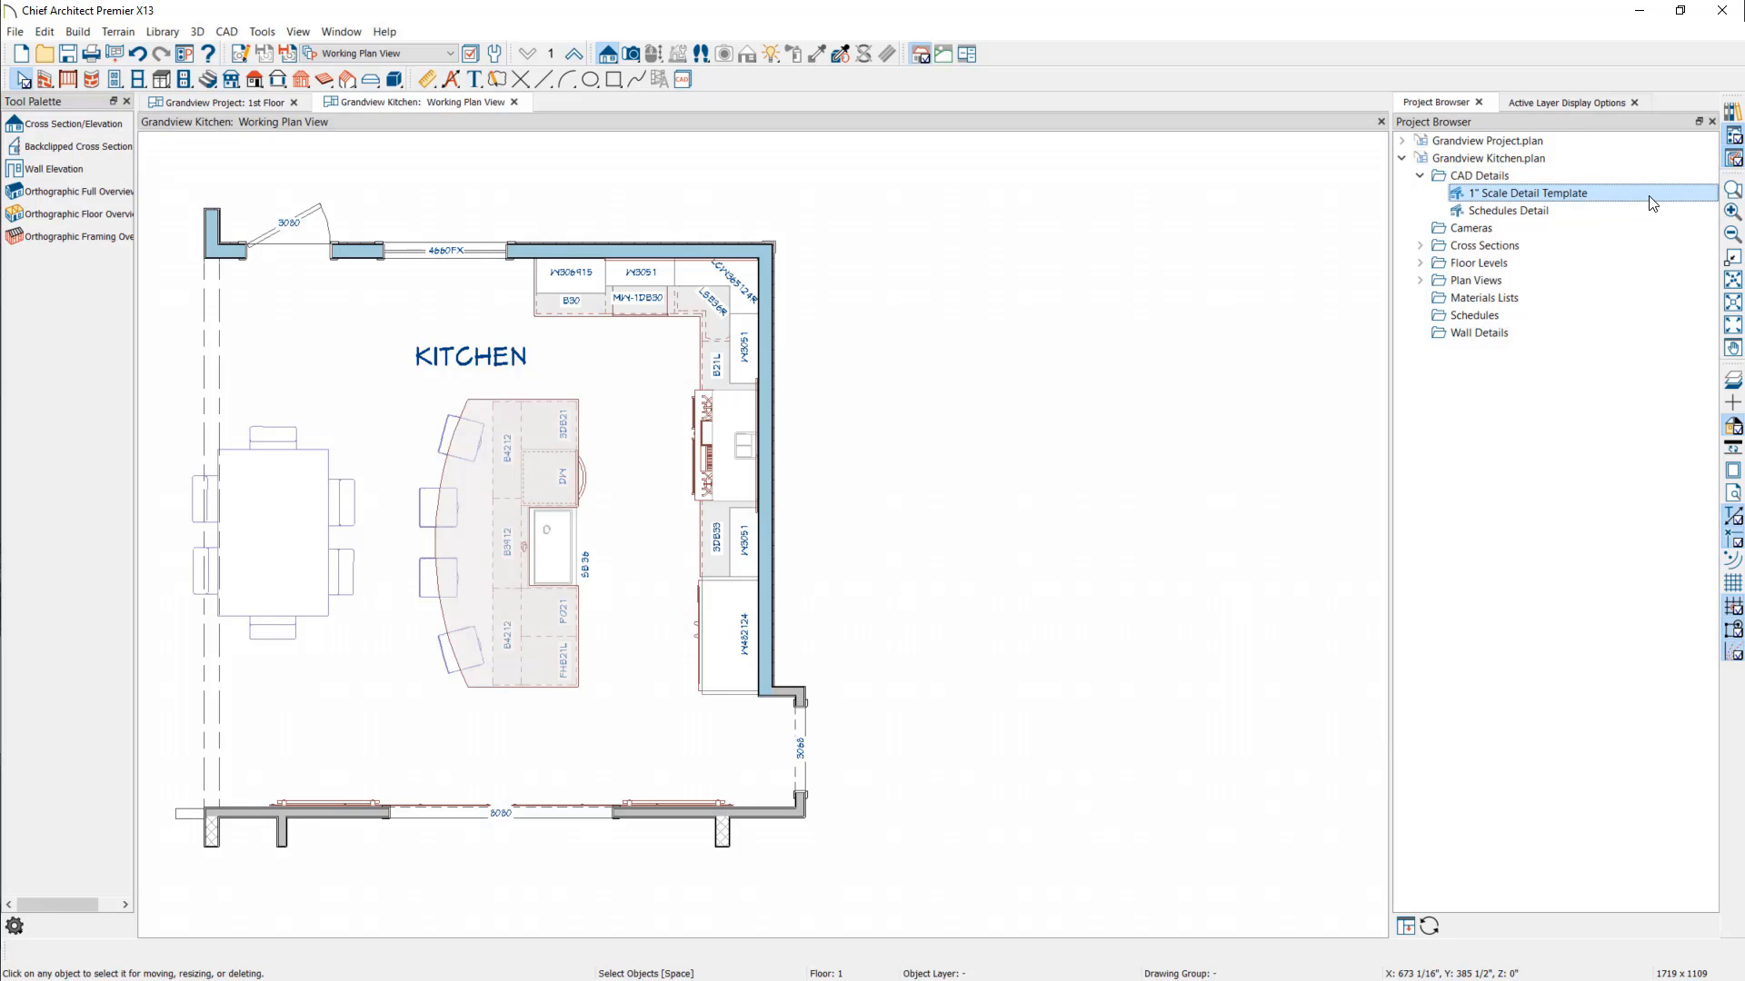
{"action": "left_click", "coordinate": [1545, 210]}
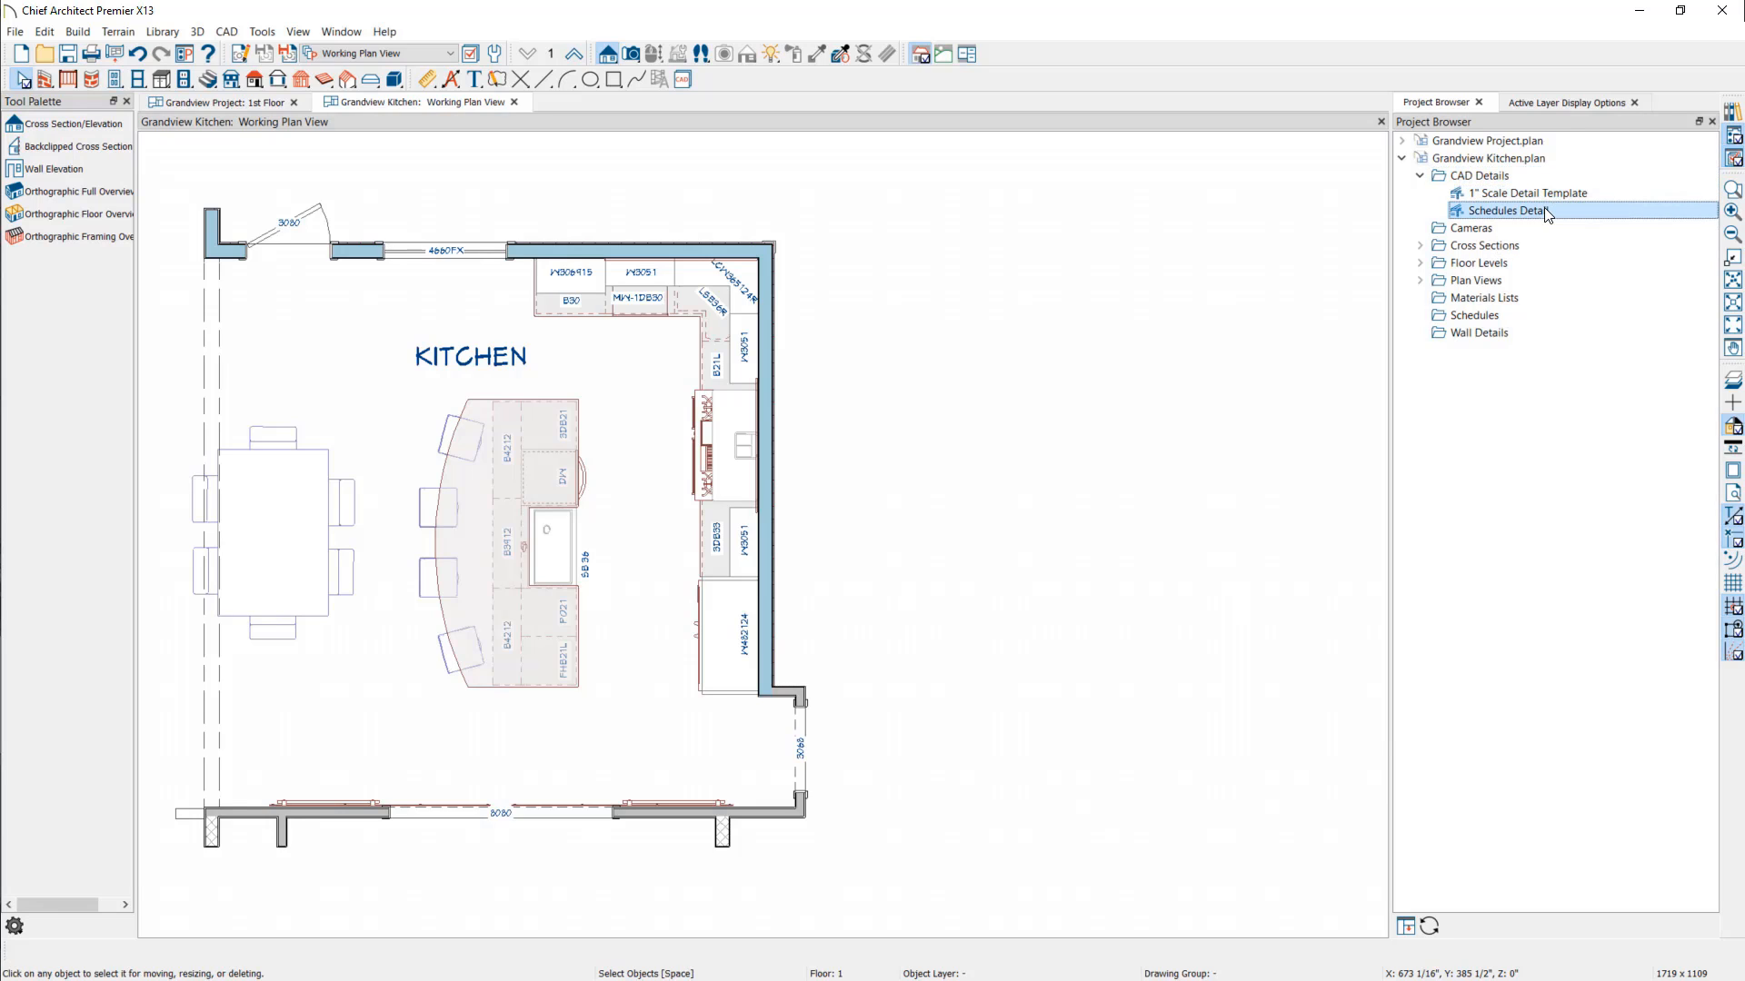
{"action": "right_click", "coordinate": [1545, 209]}
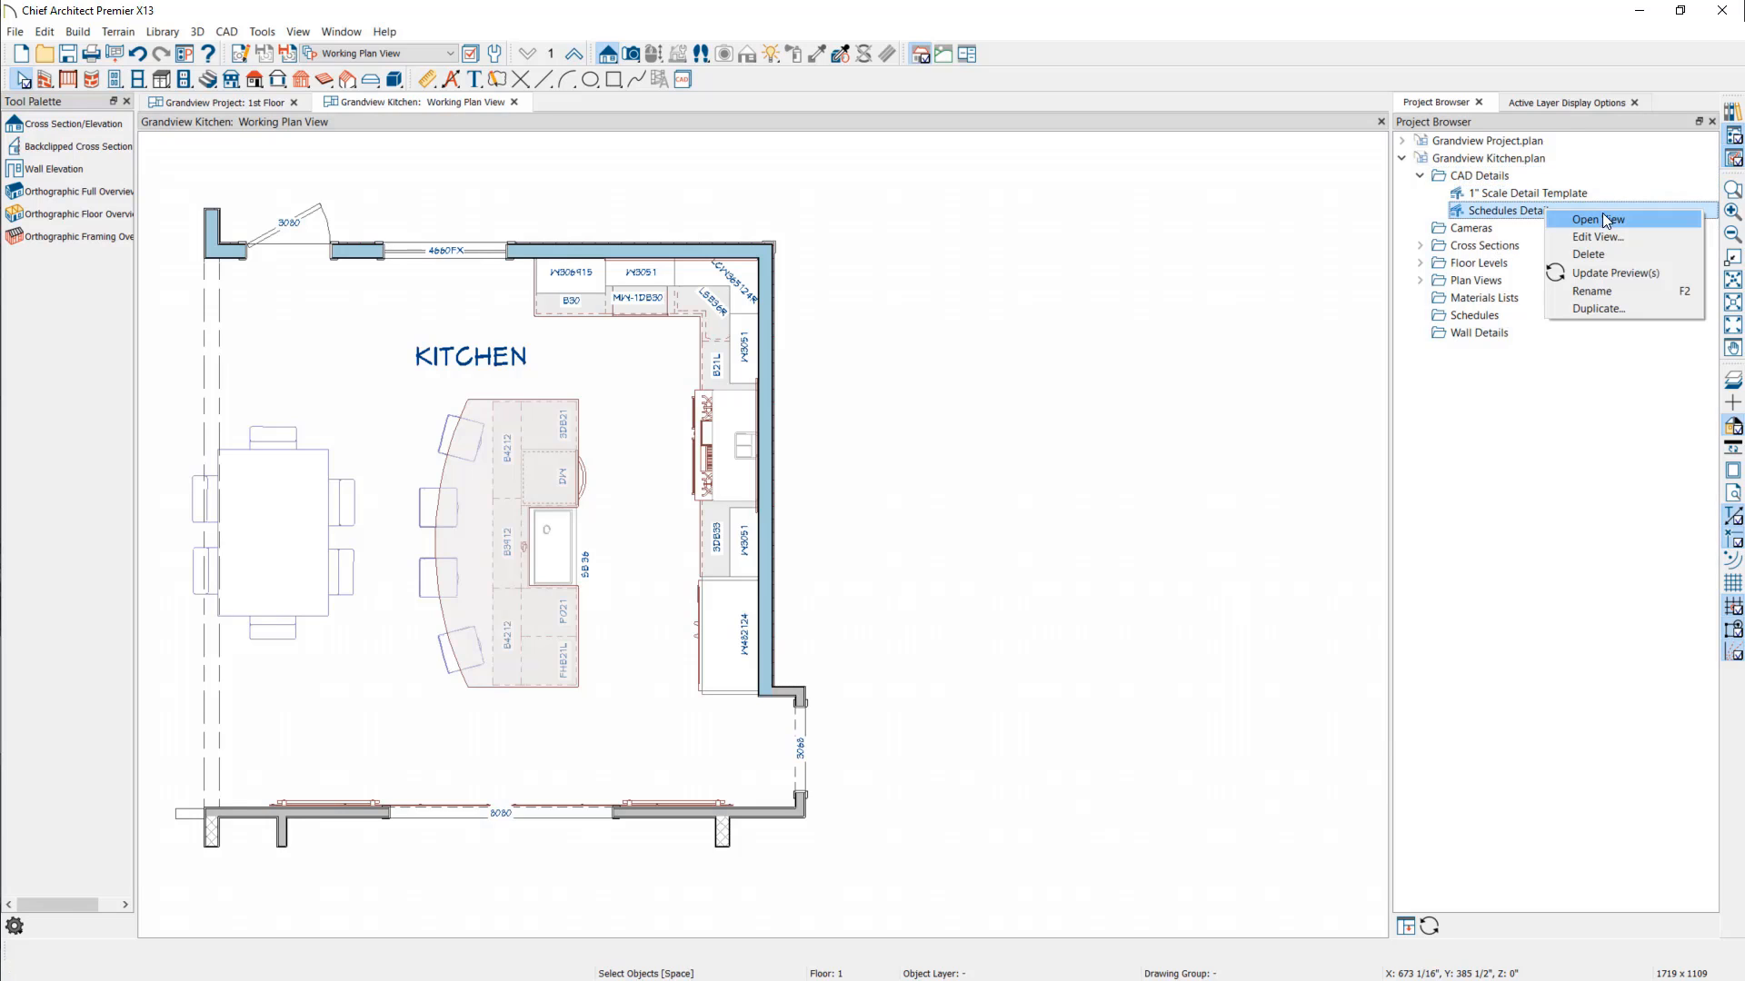
{"action": "left_click", "coordinate": [1636, 342]}
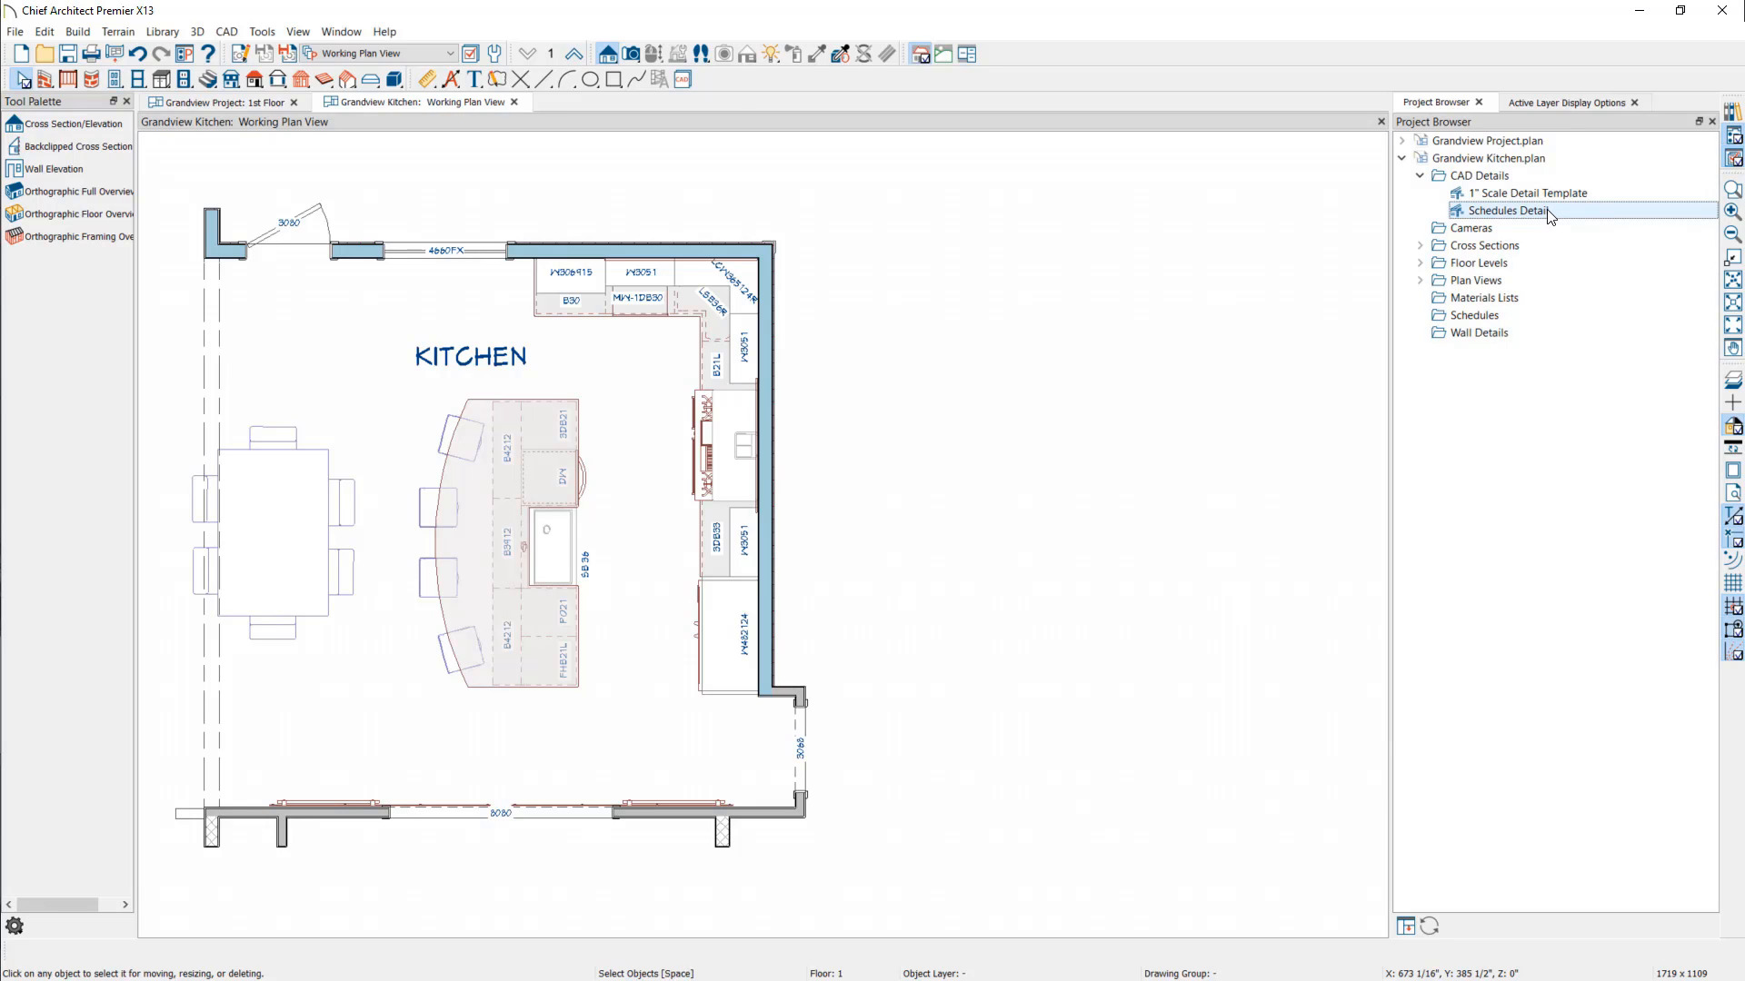
Step: Open the Schedules Detail view of the kitchen plan to inspect it, and close it again
{"action": "double_click", "coordinate": [1509, 210]}
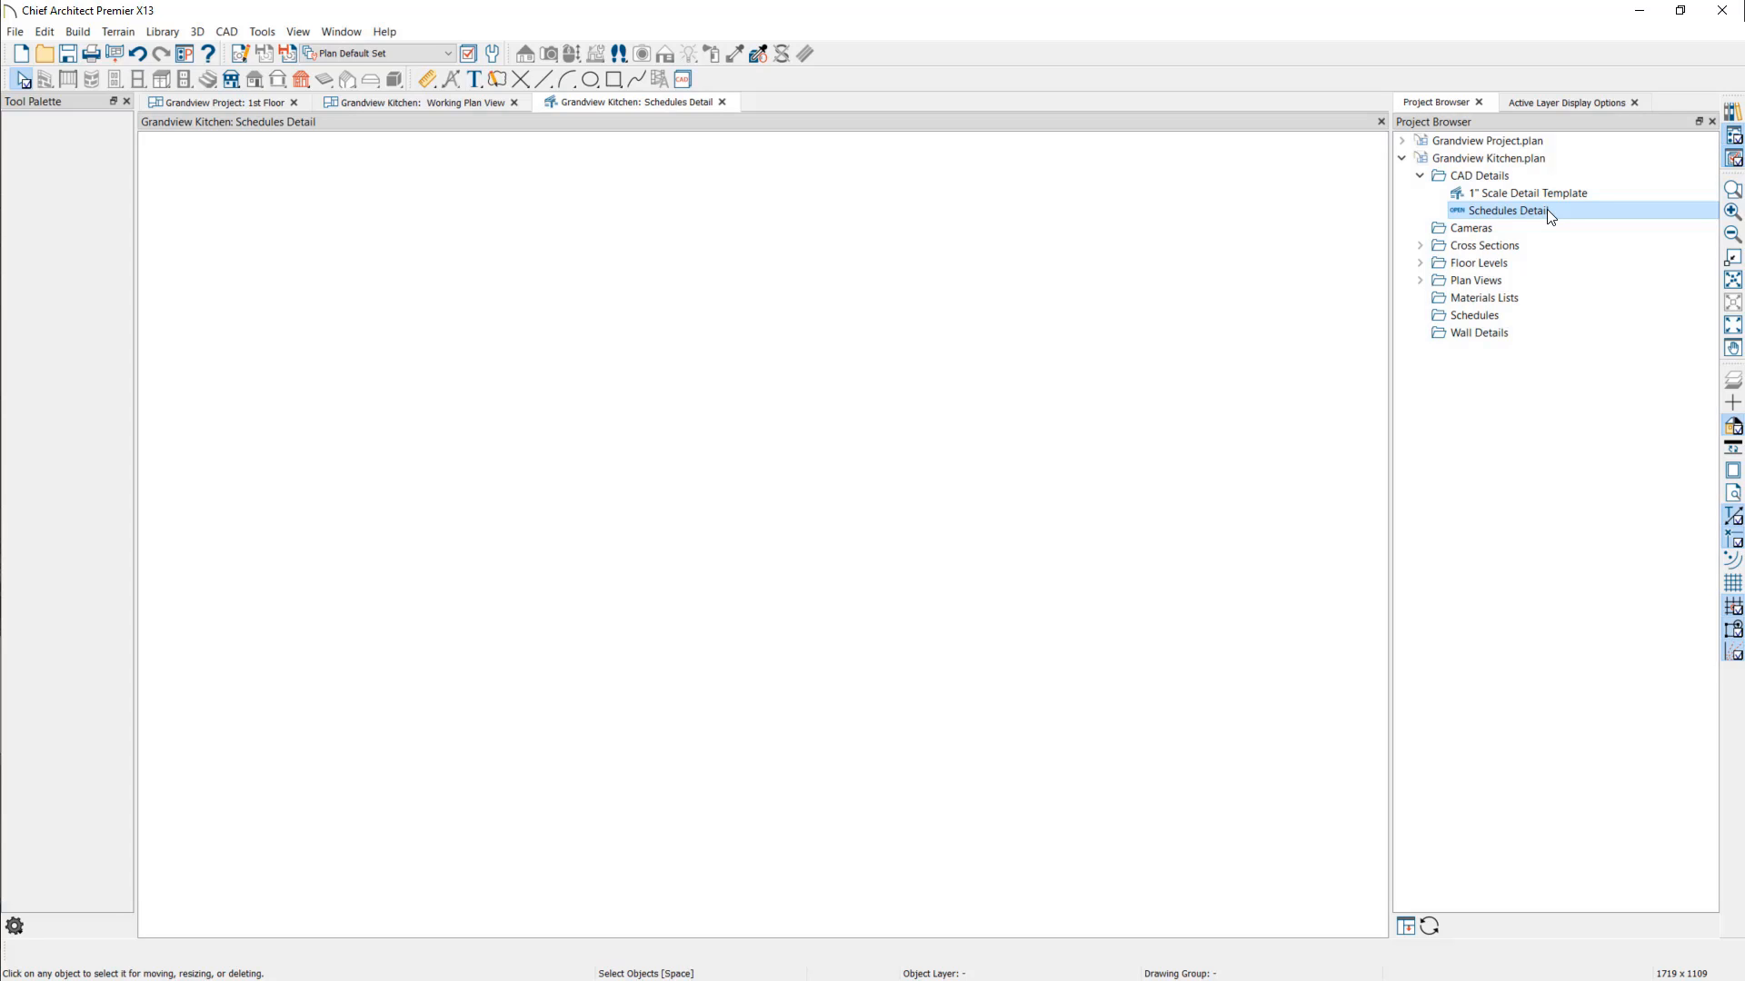
{"action": "left_click", "coordinate": [1547, 209]}
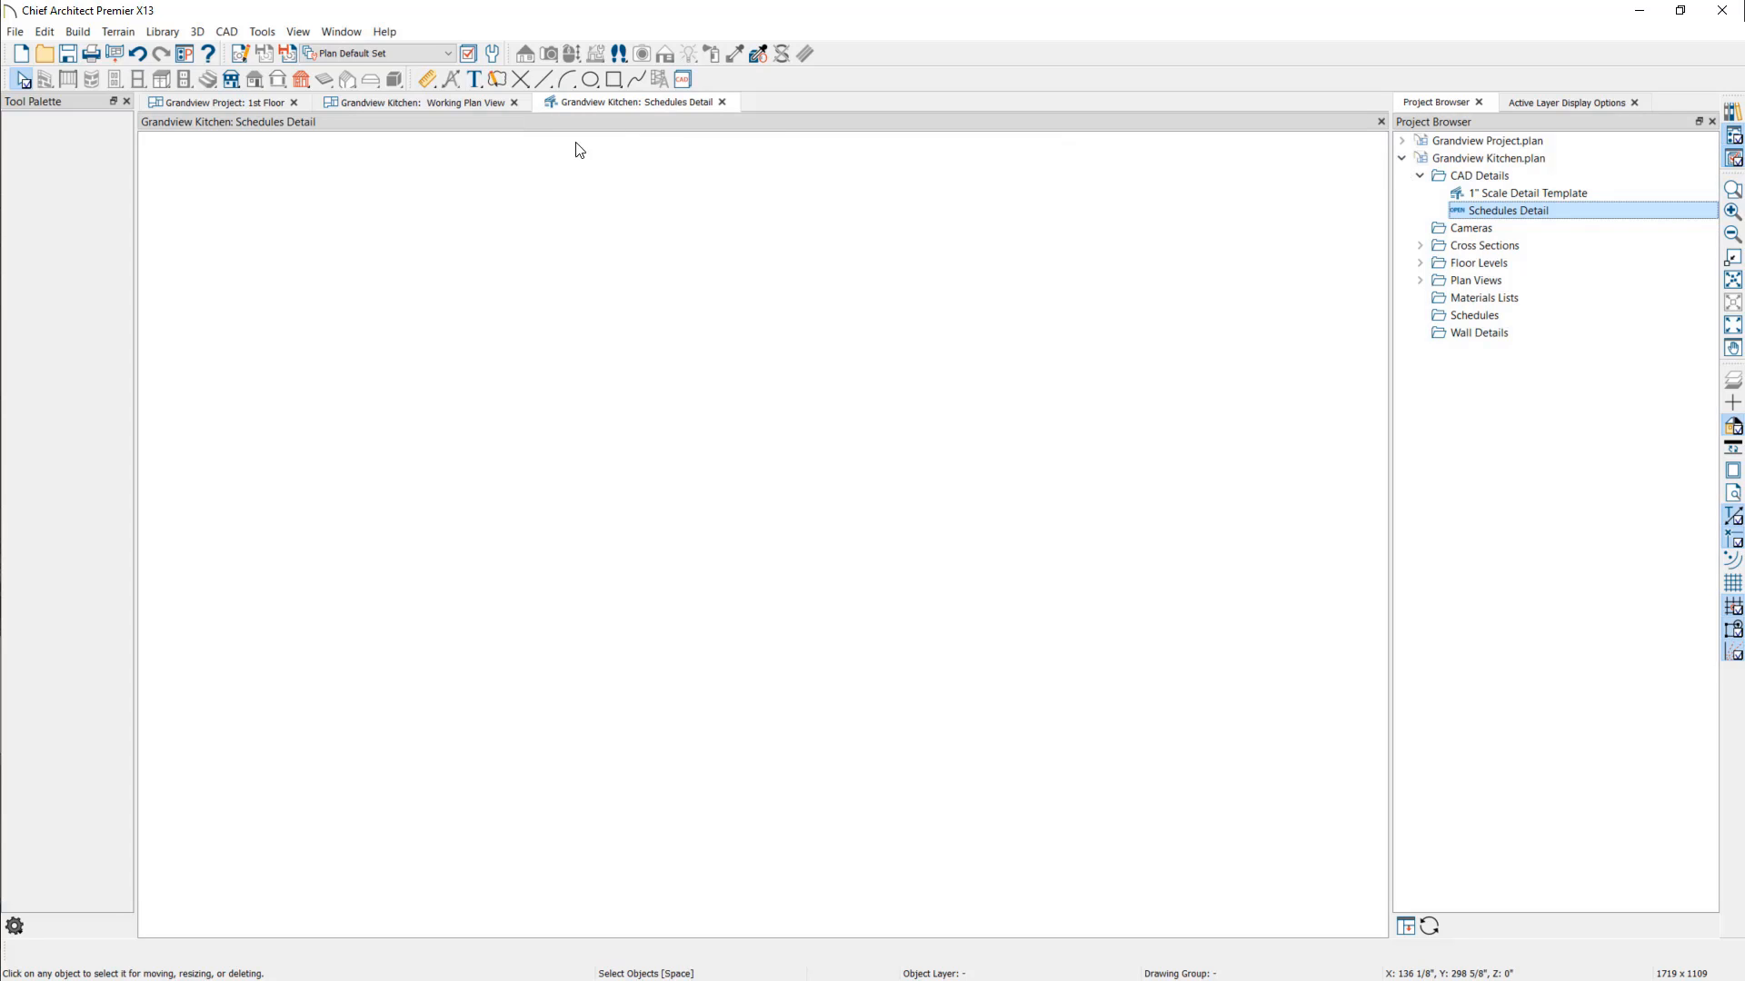
{"action": "left_click", "coordinate": [721, 102]}
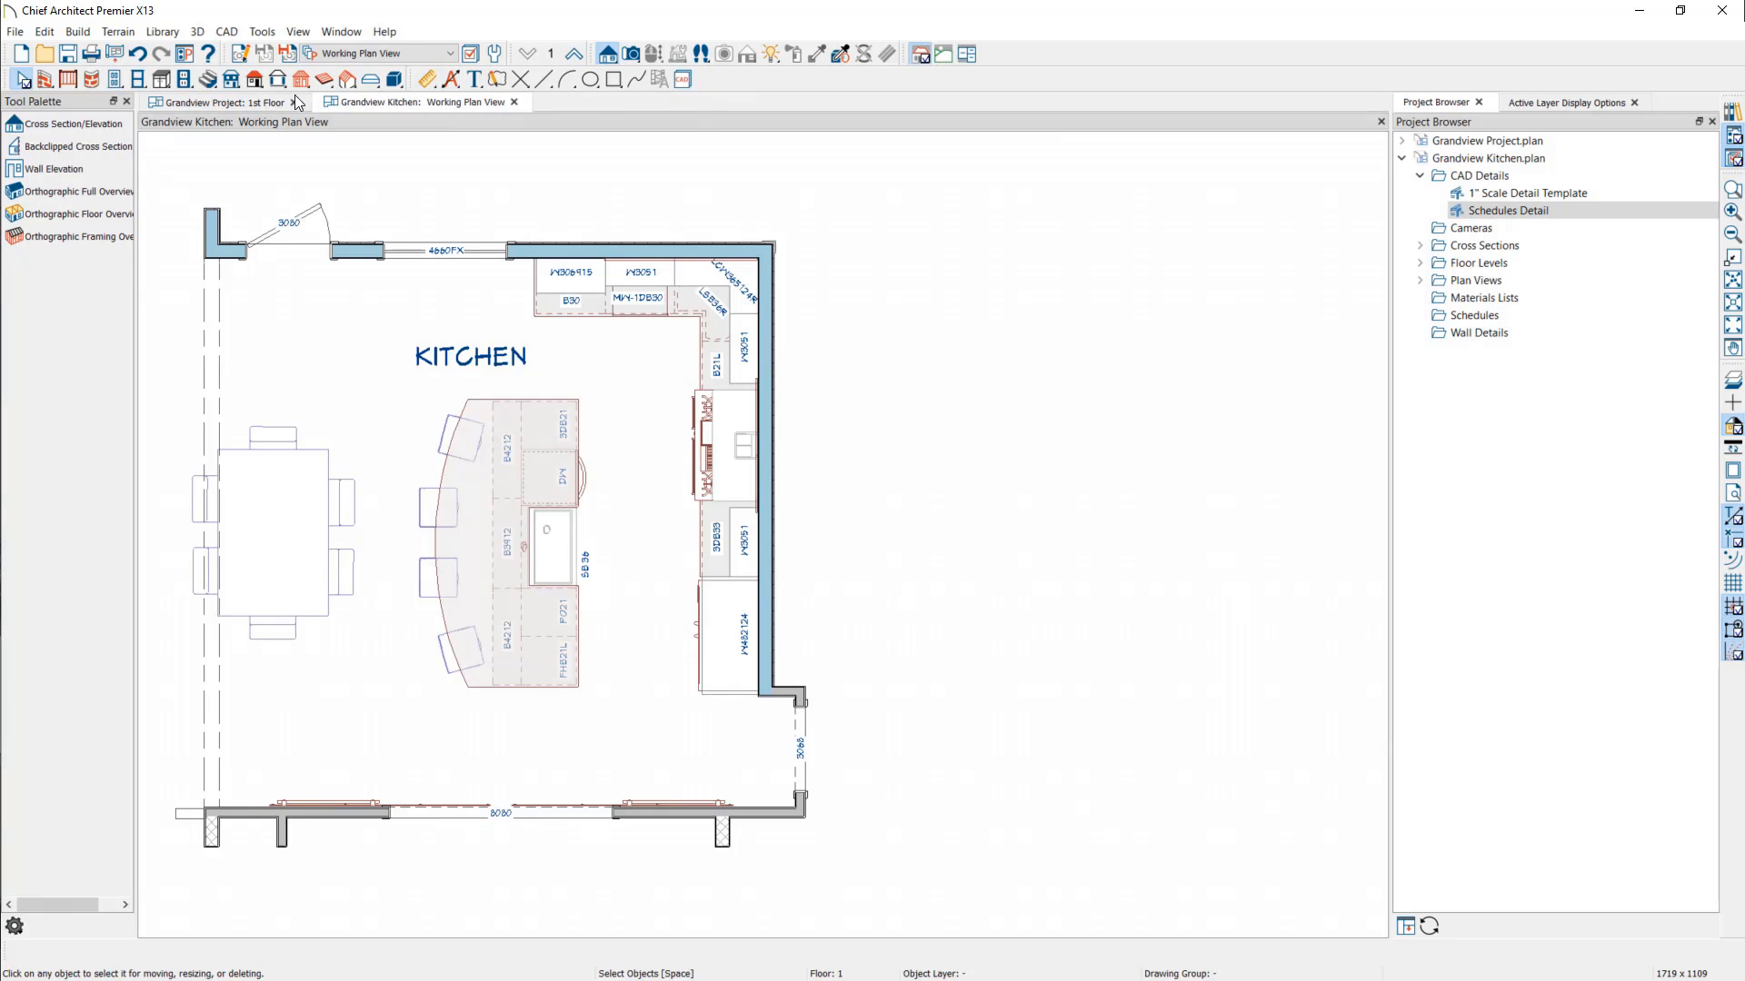
Step: Switch to the Grandview Project 1st Floor plan and expand its CAD Details in the Project Browser
{"action": "left_click", "coordinate": [230, 105]}
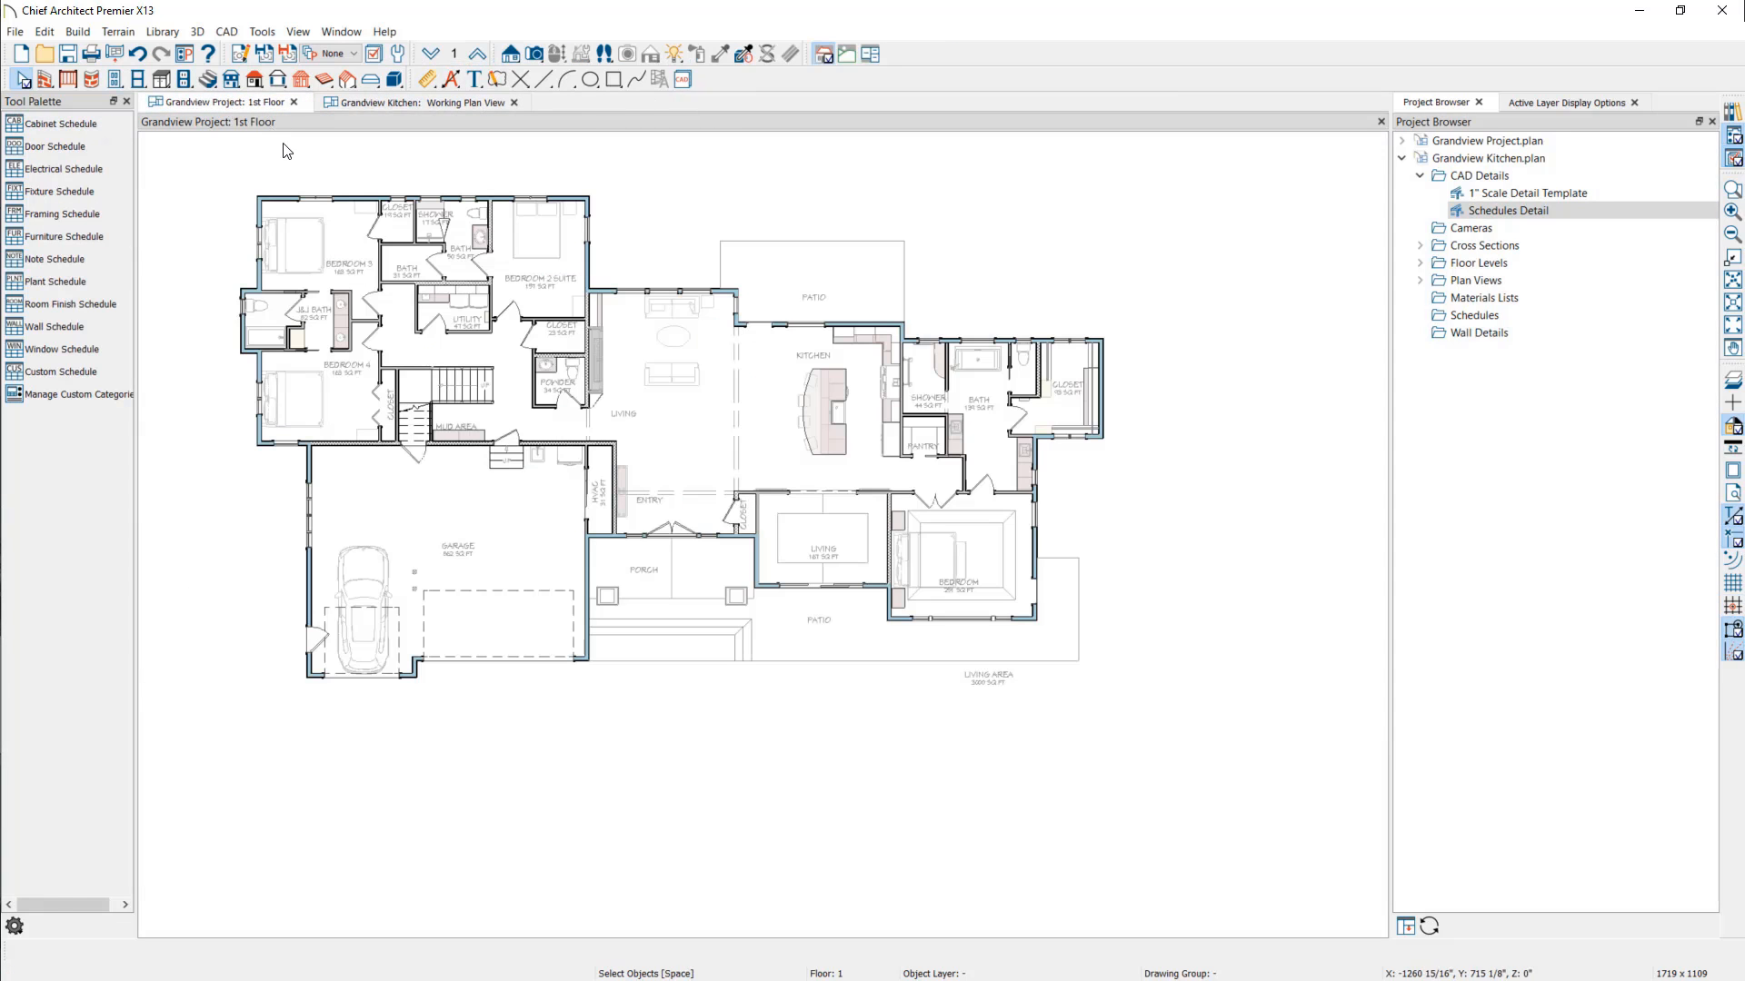
{"action": "left_click", "coordinate": [1402, 158]}
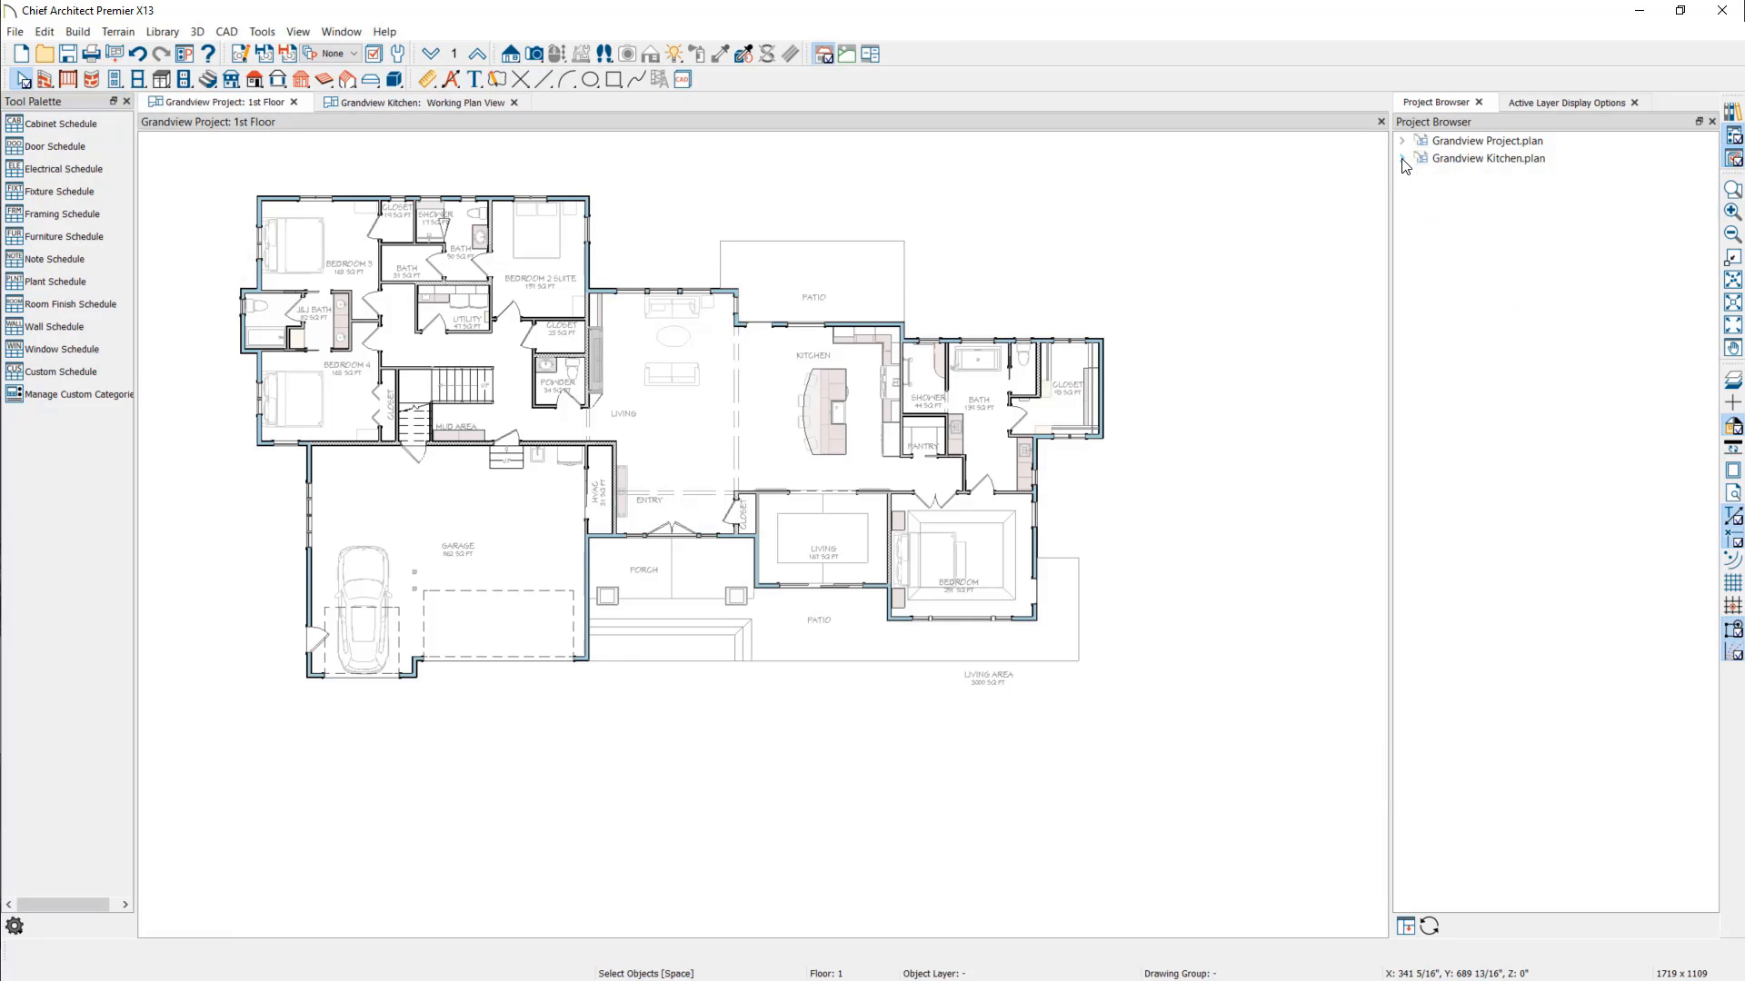
{"action": "left_click", "coordinate": [1402, 141]}
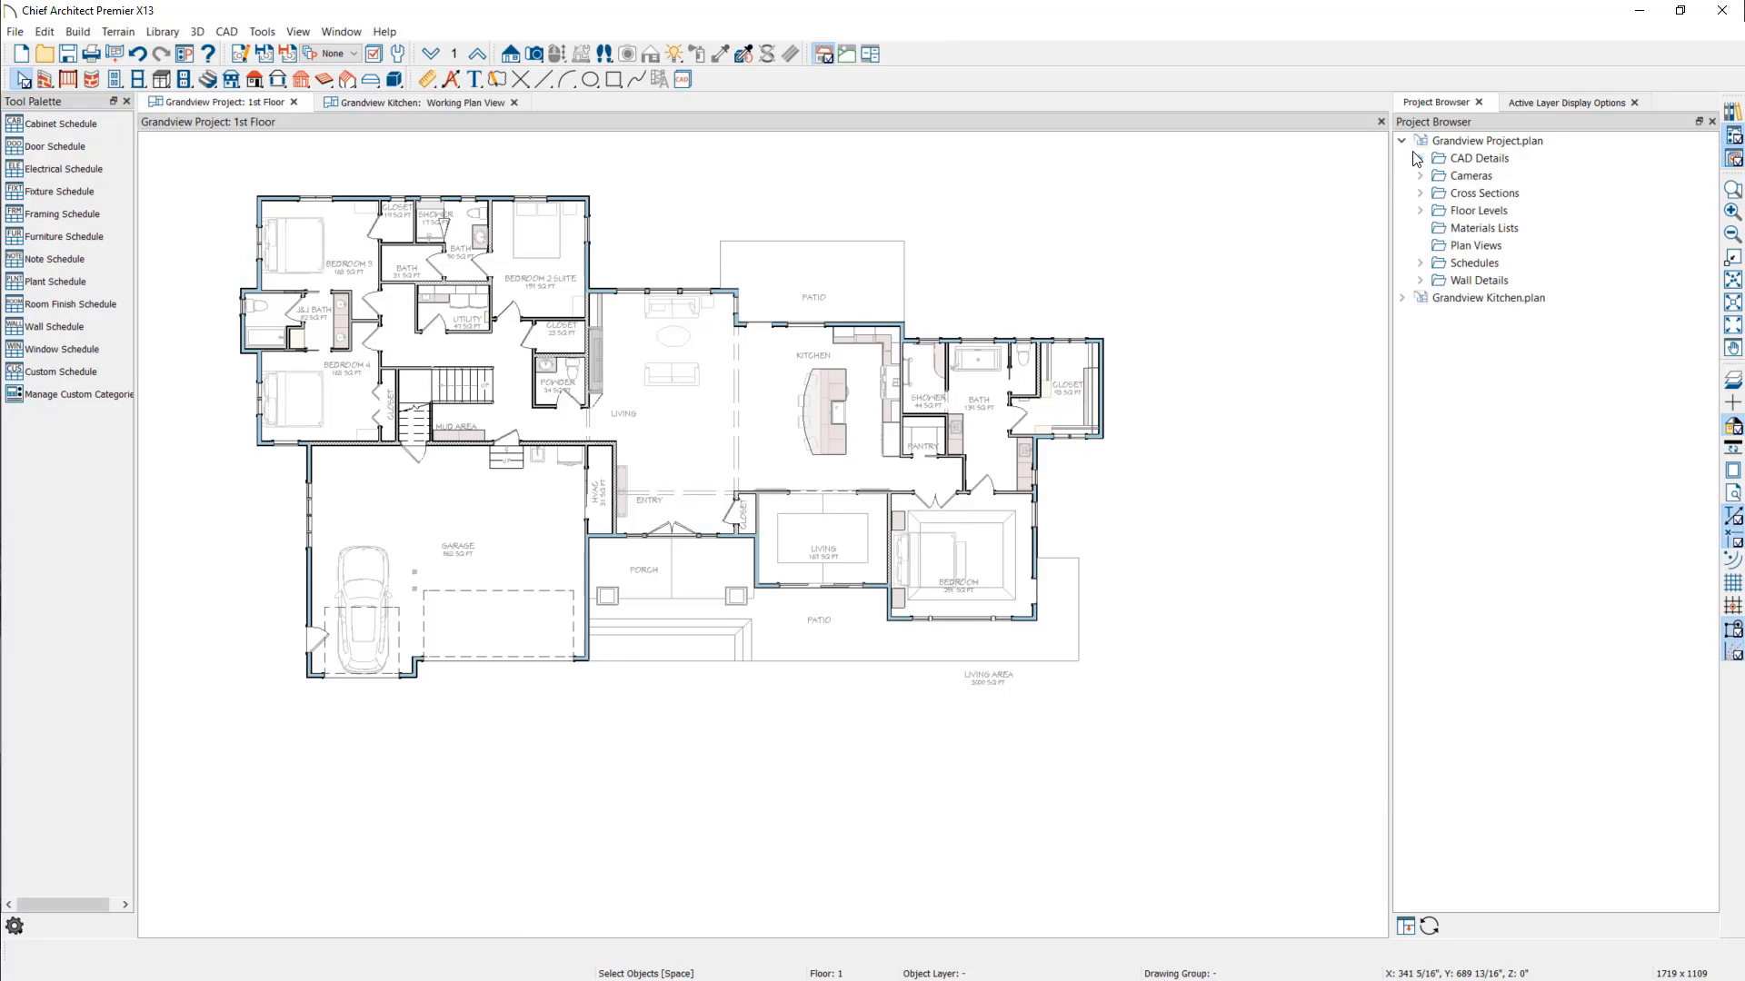
{"action": "left_click", "coordinate": [1420, 159]}
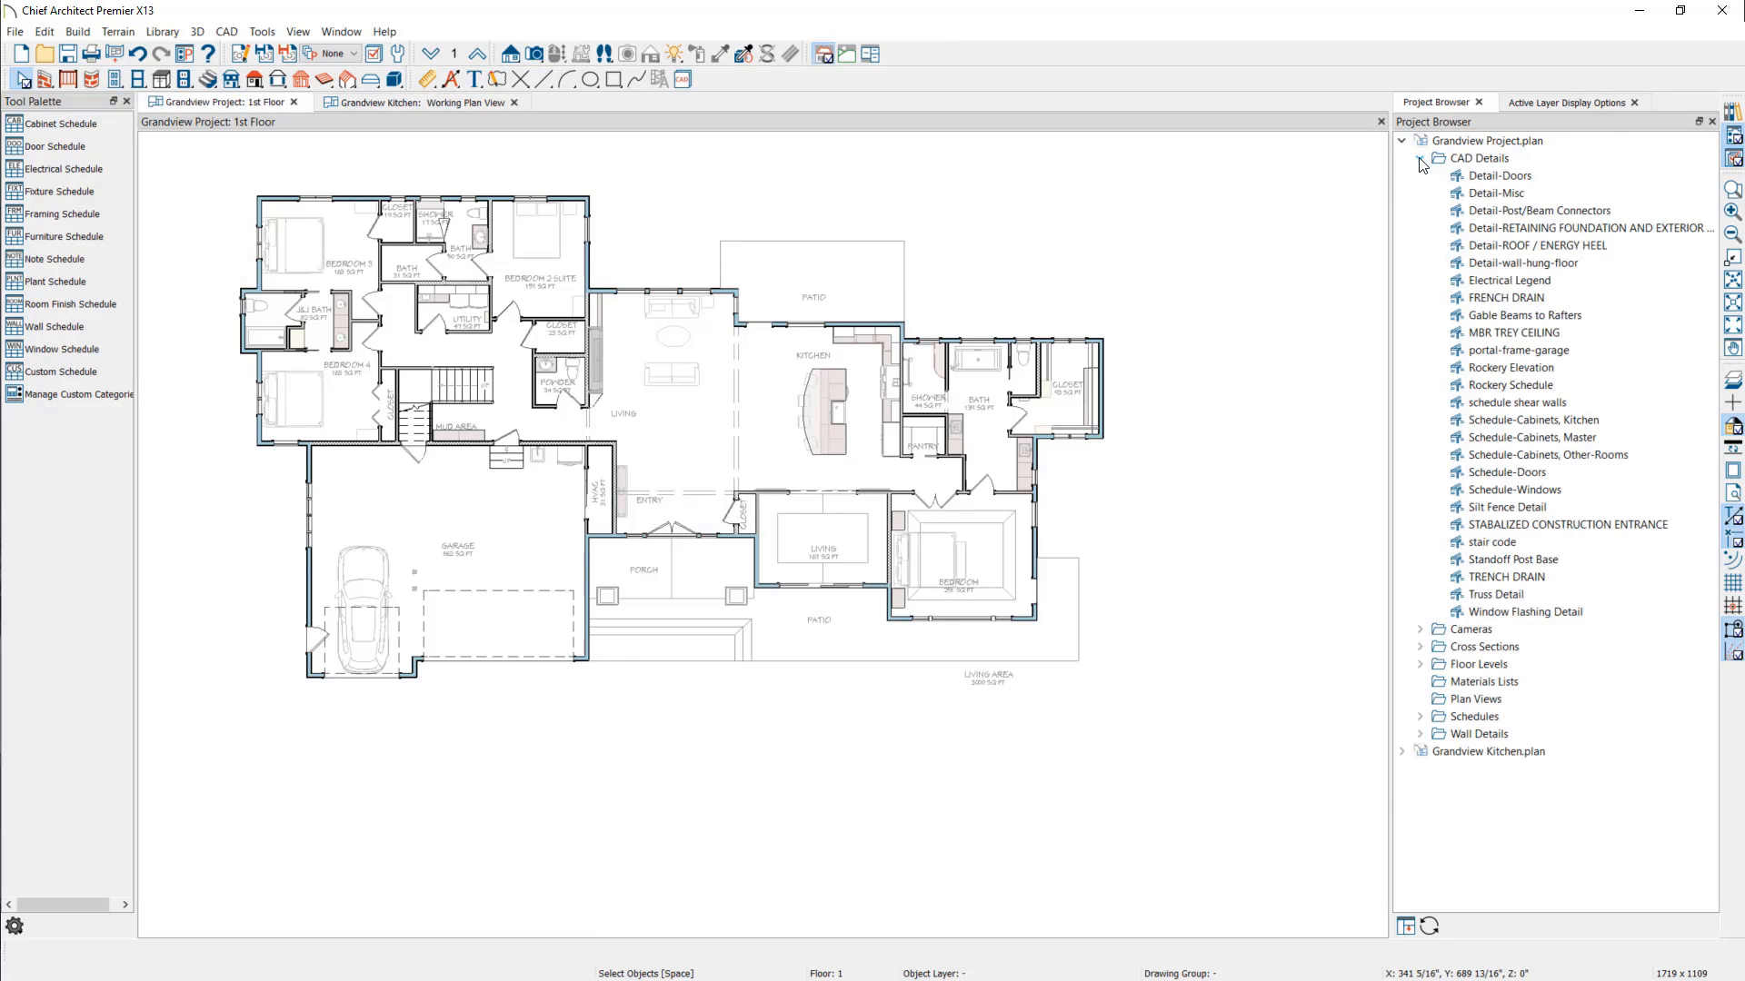
Step: Open the "Schedule-Cabinets, Kitchen" CAD detail and delete it from Grandview Project.plan
{"action": "double_click", "coordinate": [1628, 418]}
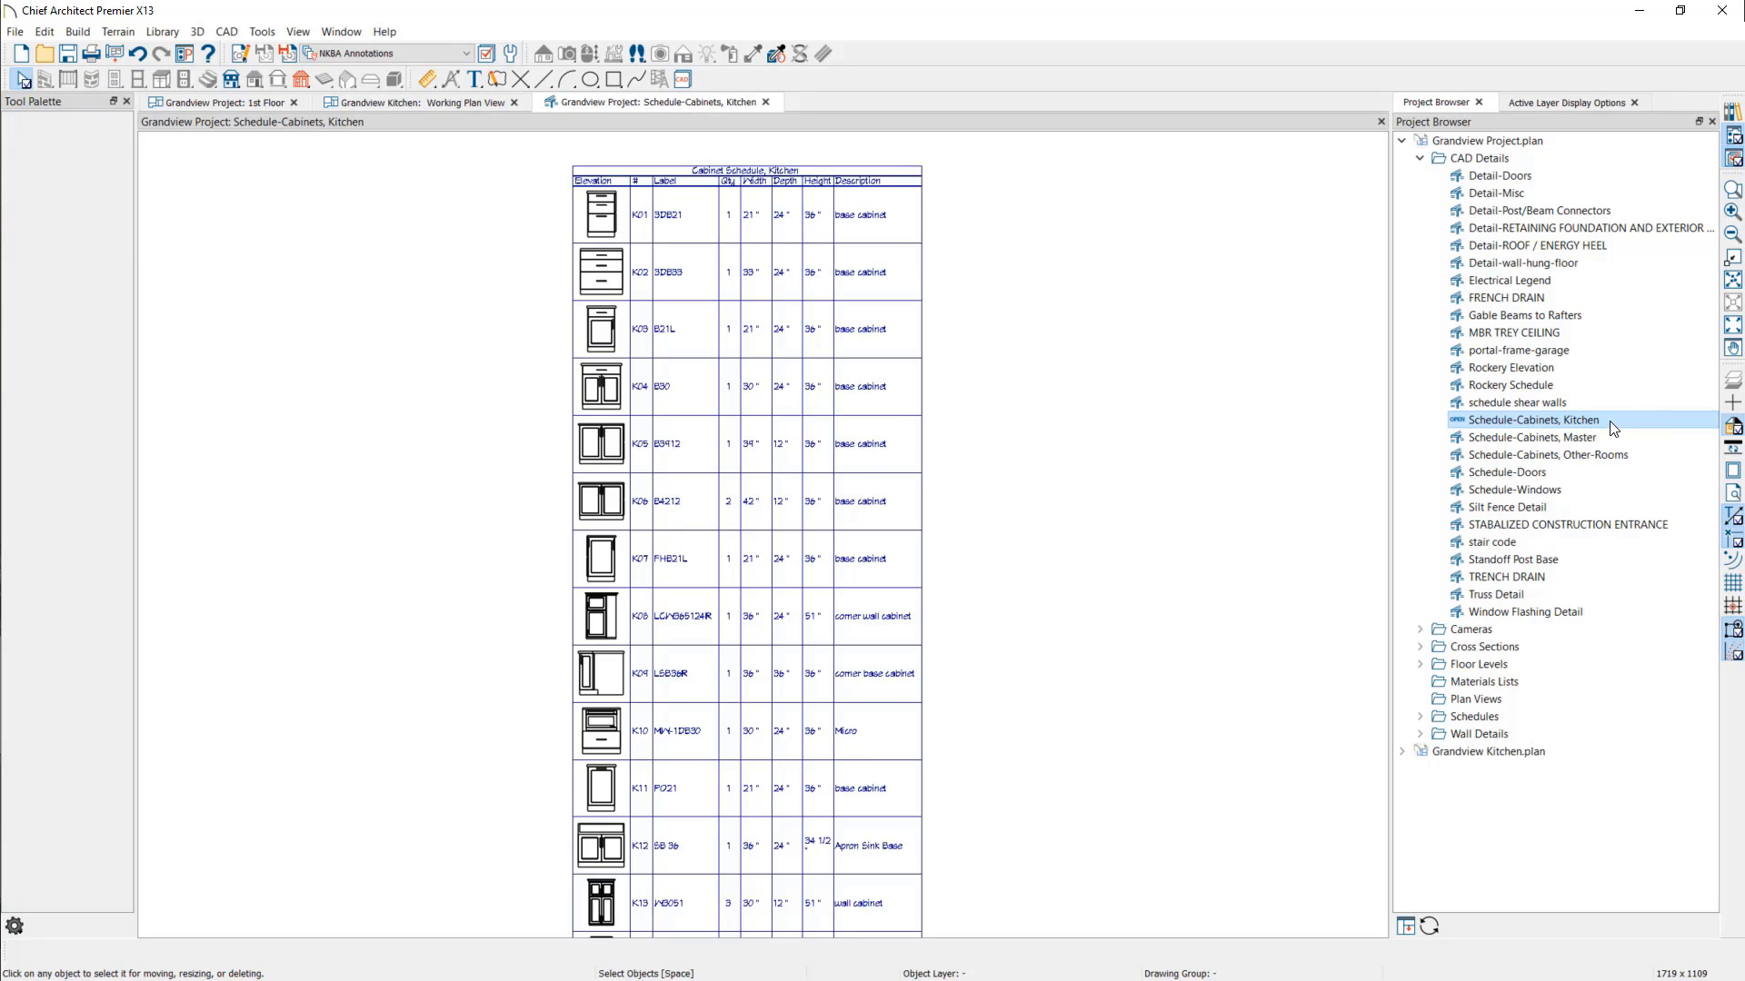
{"action": "right_click", "coordinate": [1611, 424]}
{"action": "left_click", "coordinate": [1636, 486]}
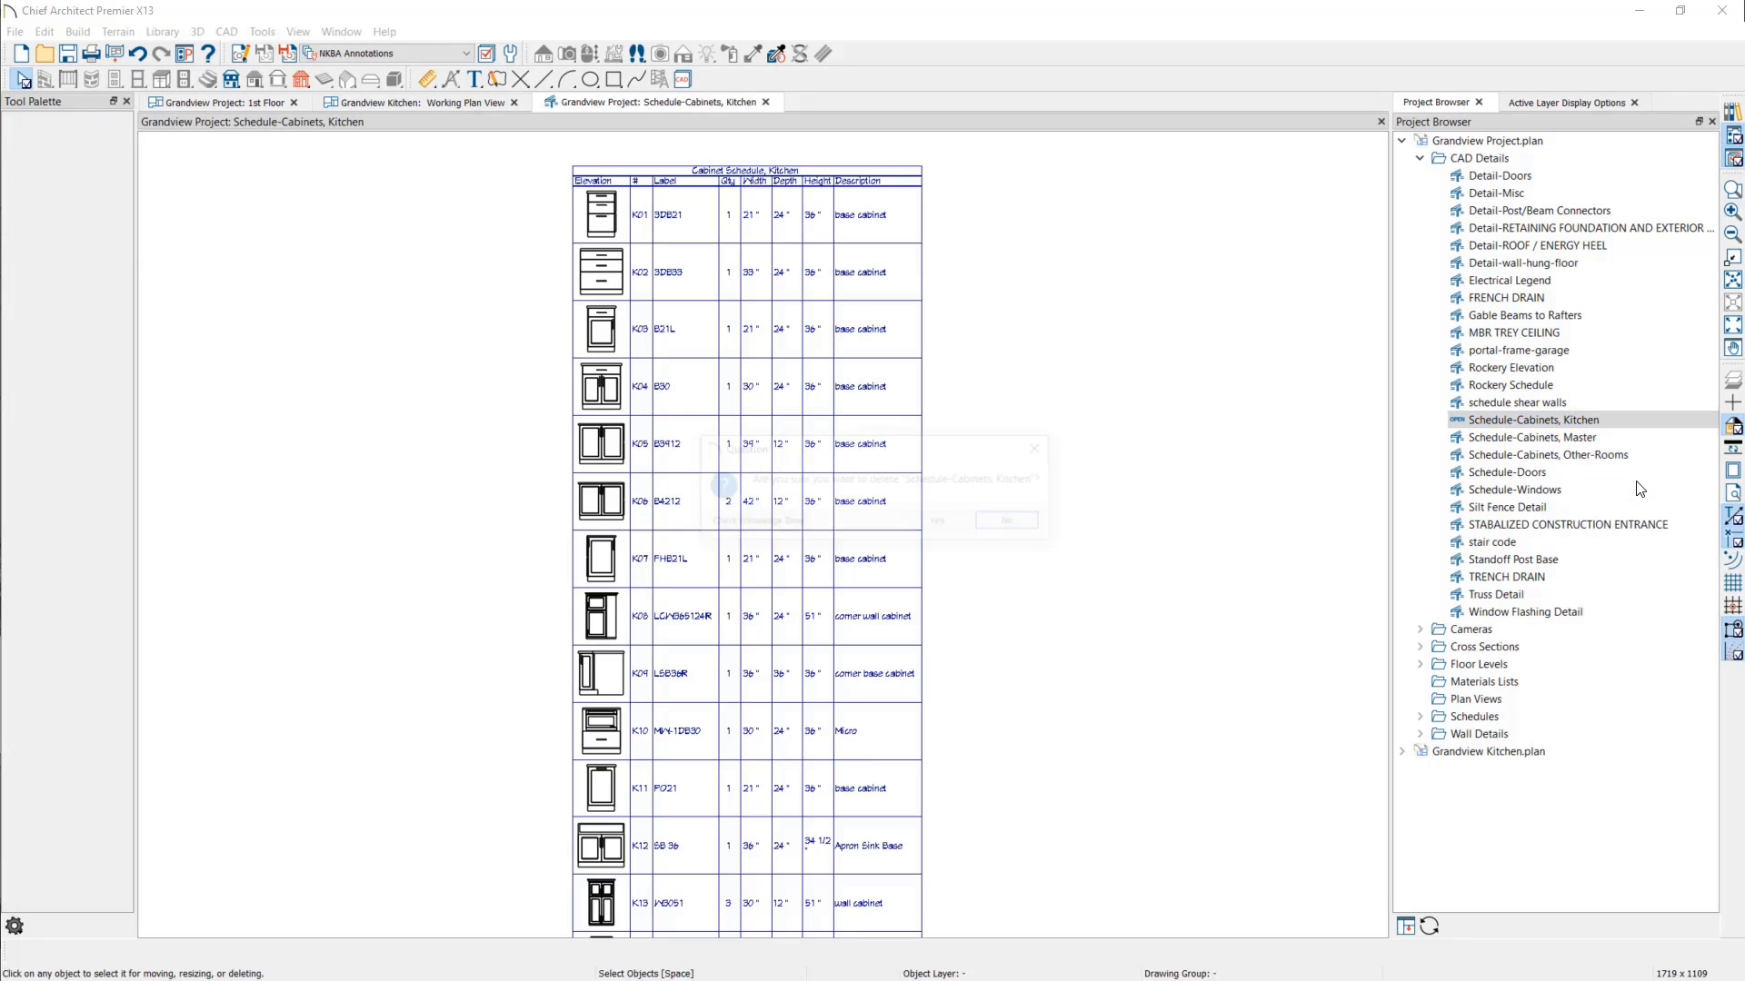
{"action": "left_click", "coordinate": [938, 523]}
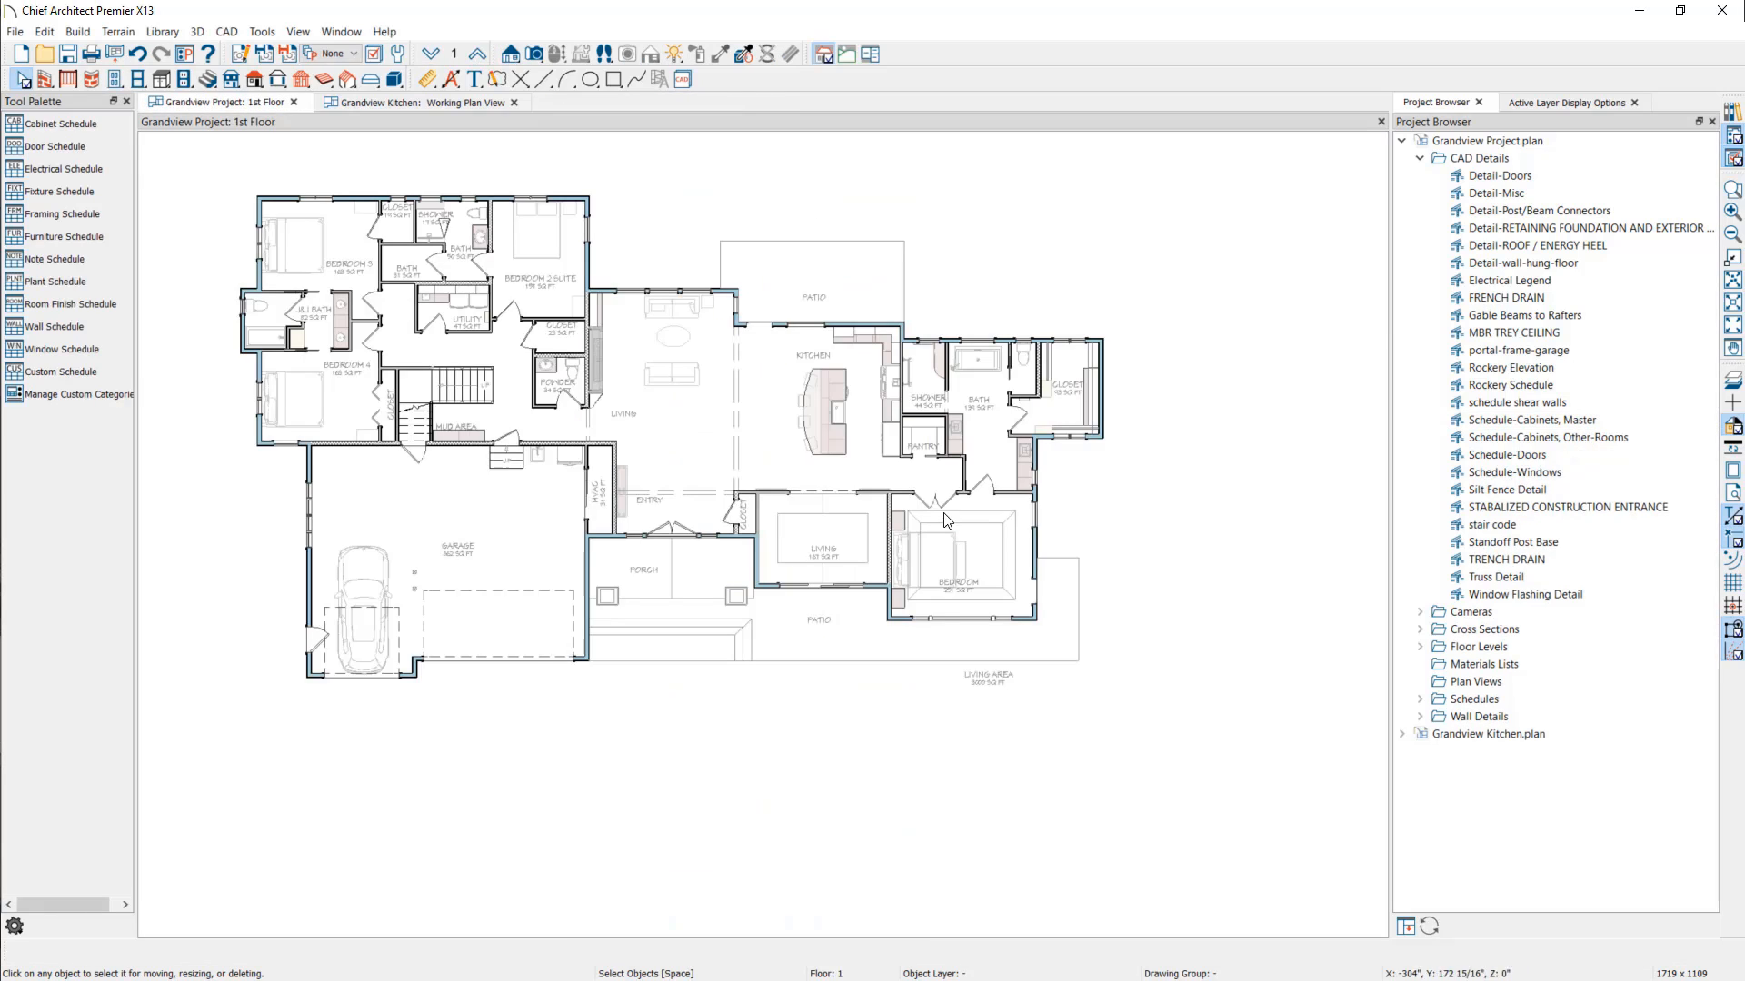
Step: Create a new CAD detail named "Kitchen Cabinets Schedule" in Grandview Project.plan
{"action": "right_click", "coordinate": [1505, 159]}
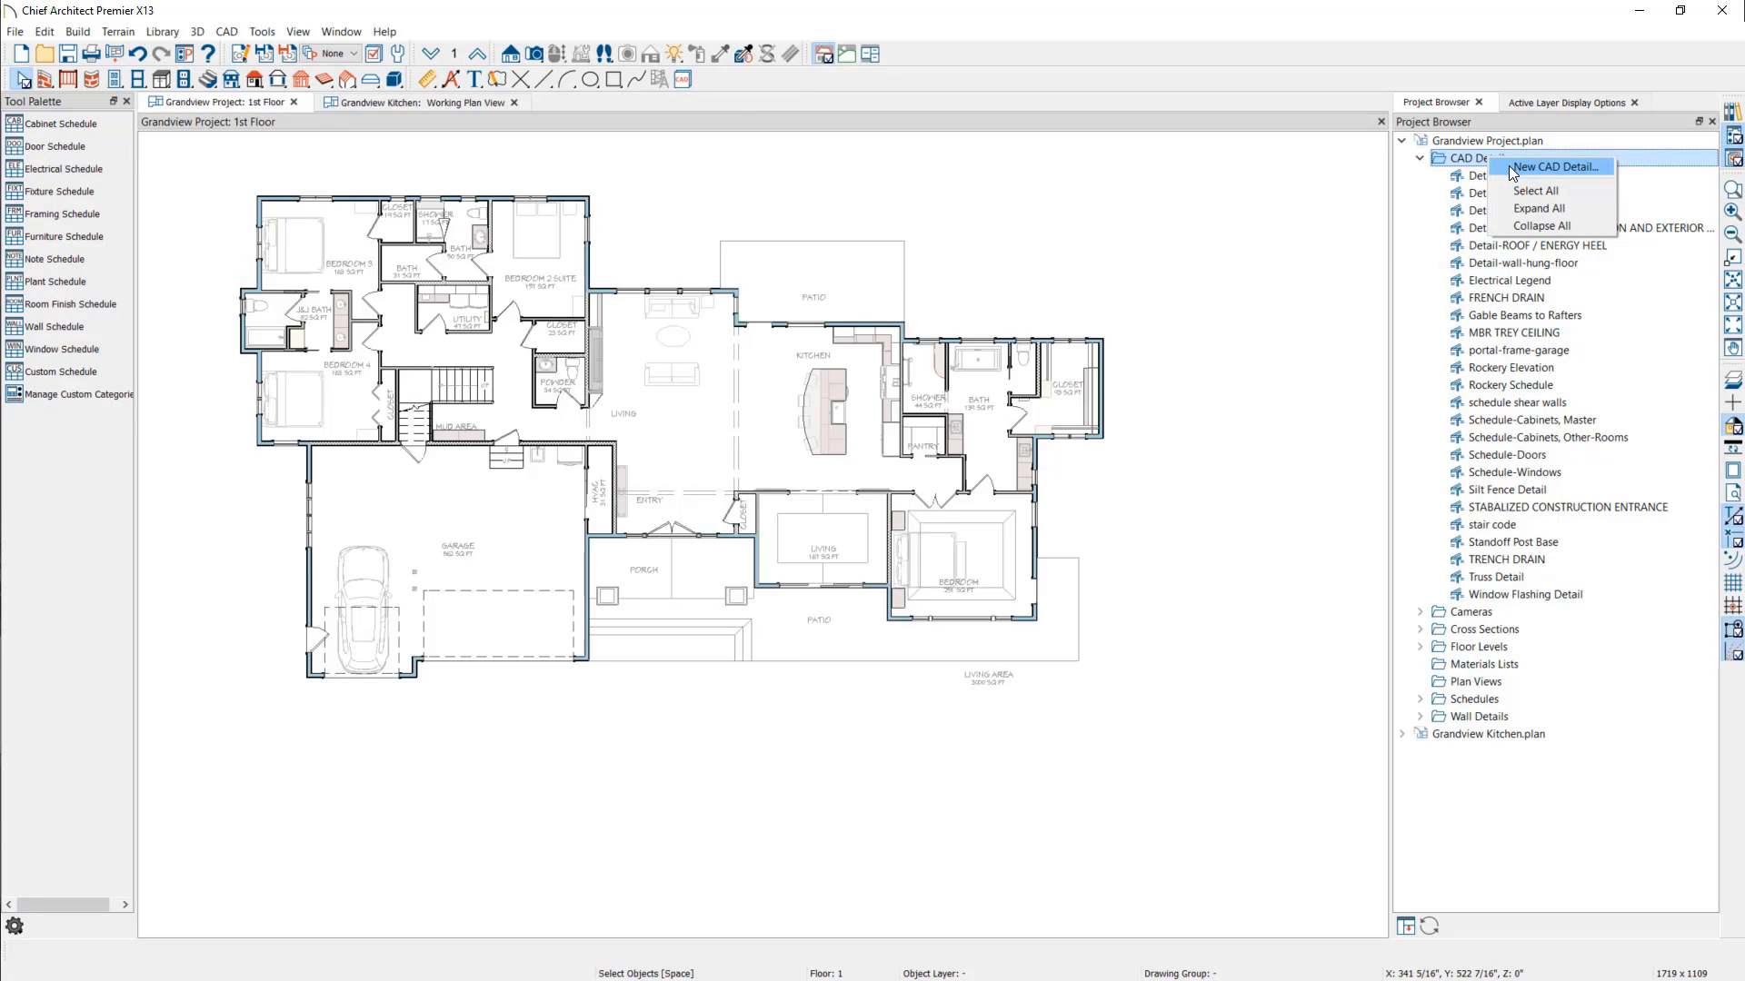
{"action": "left_click", "coordinate": [1512, 169]}
{"action": "type", "text": "Kitc"}
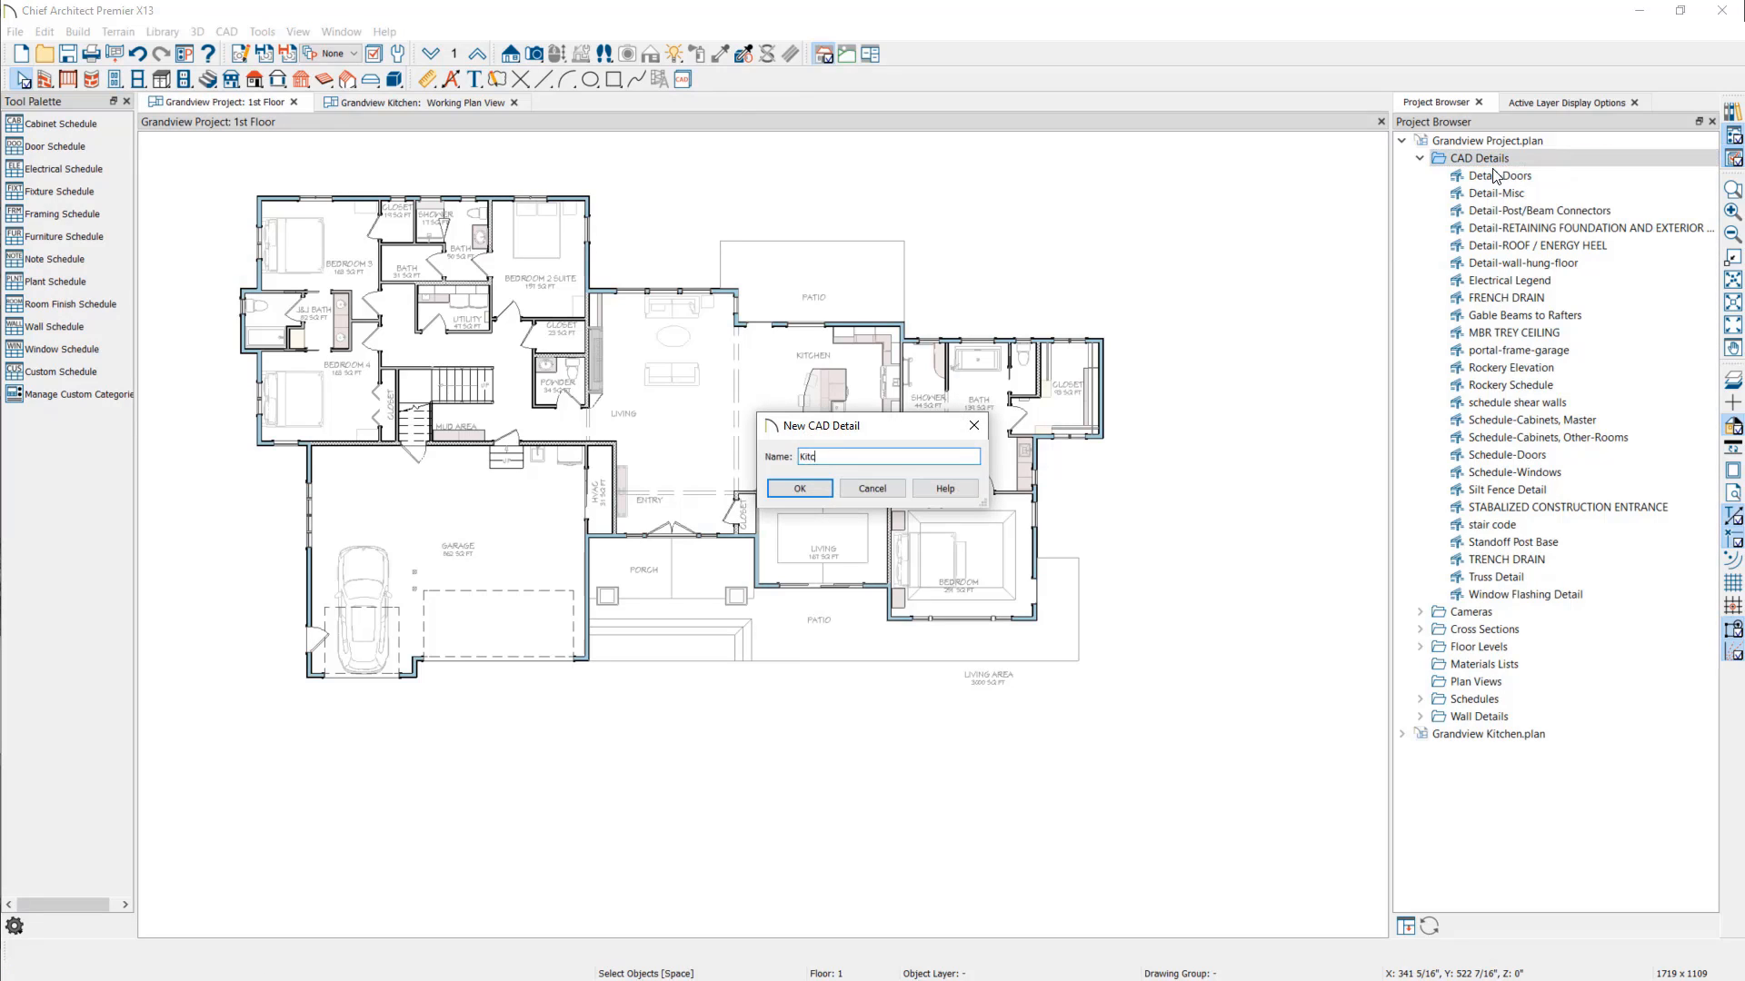
{"action": "type", "text": "hen Cabinets Schedule"}
{"action": "left_click", "coordinate": [805, 489]}
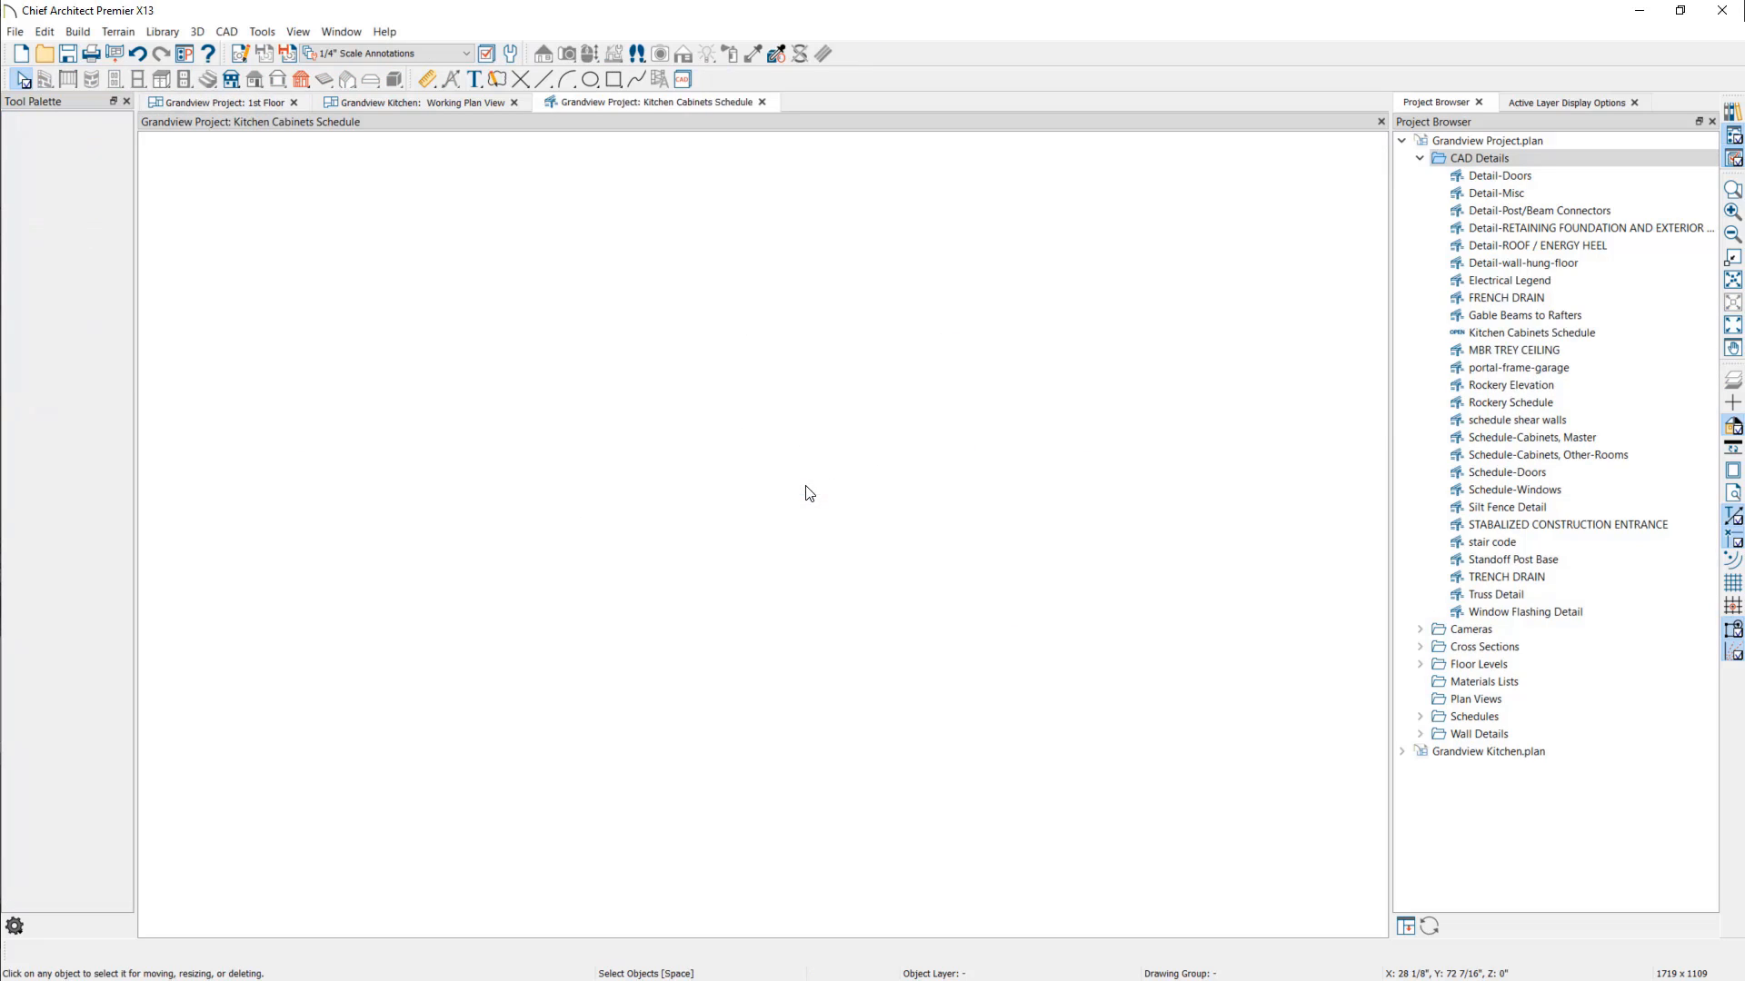
Step: Place a cabinet schedule in the Kitchen Cabinets Schedule CAD detail
{"action": "left_click", "coordinate": [270, 33]}
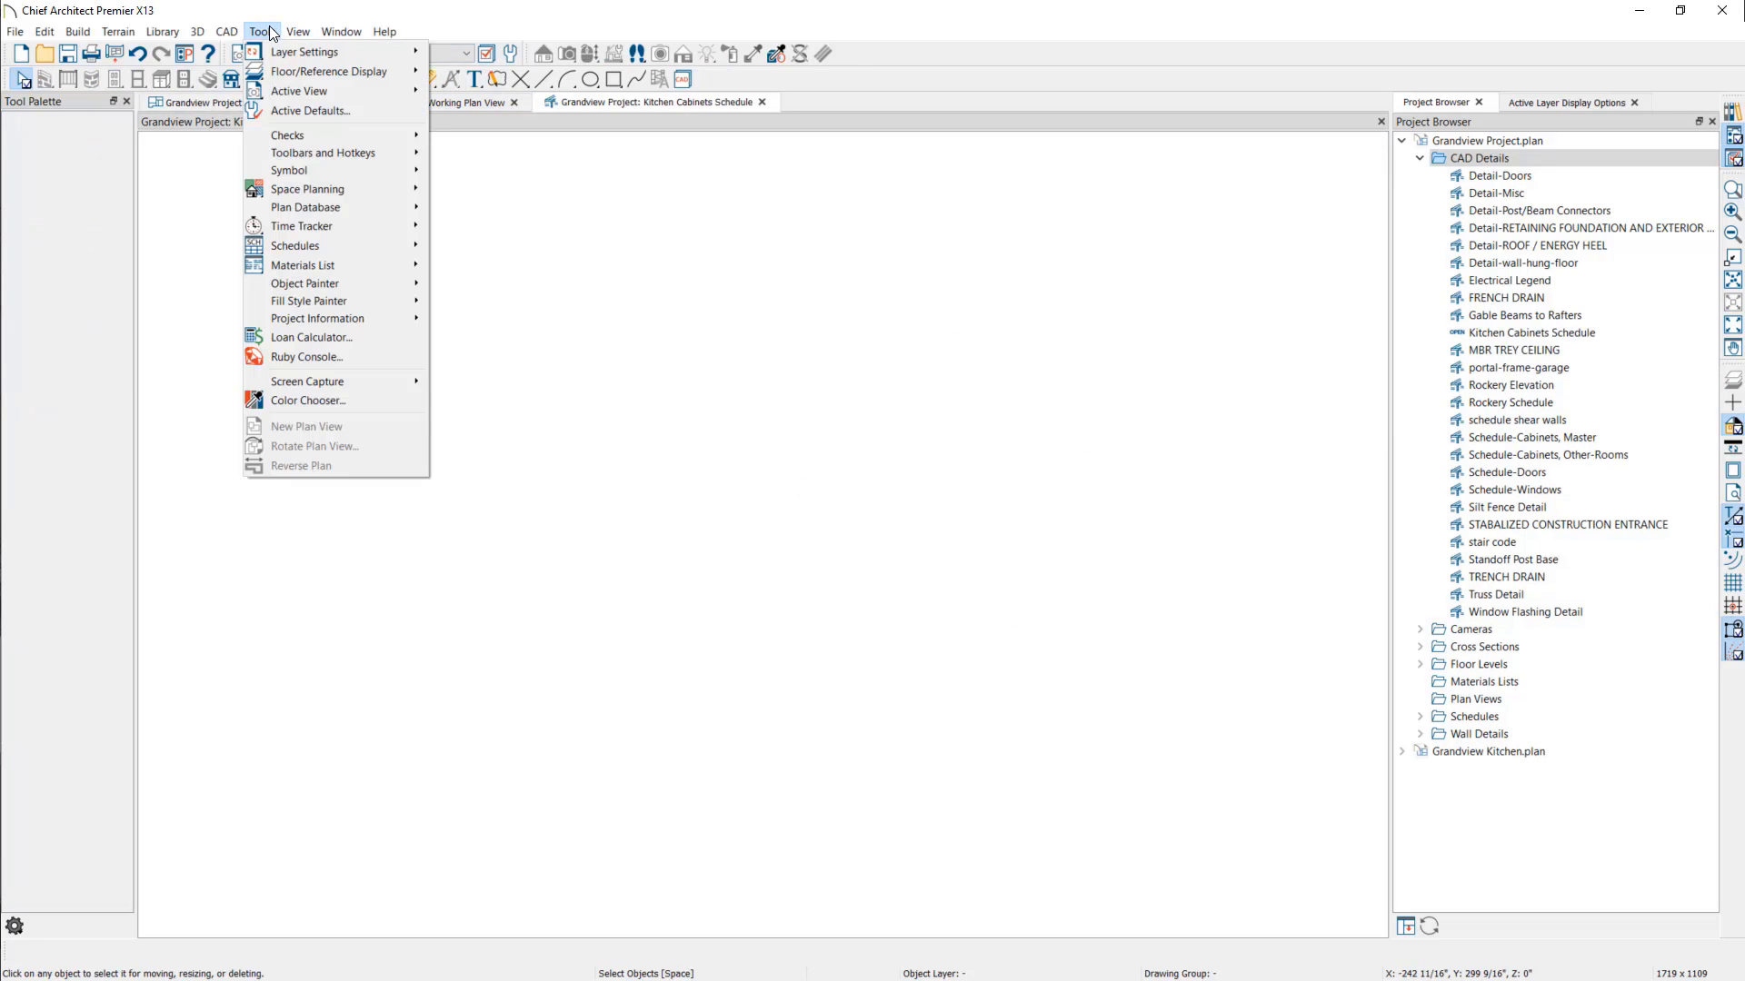
{"action": "mouse_move", "coordinate": [414, 247]}
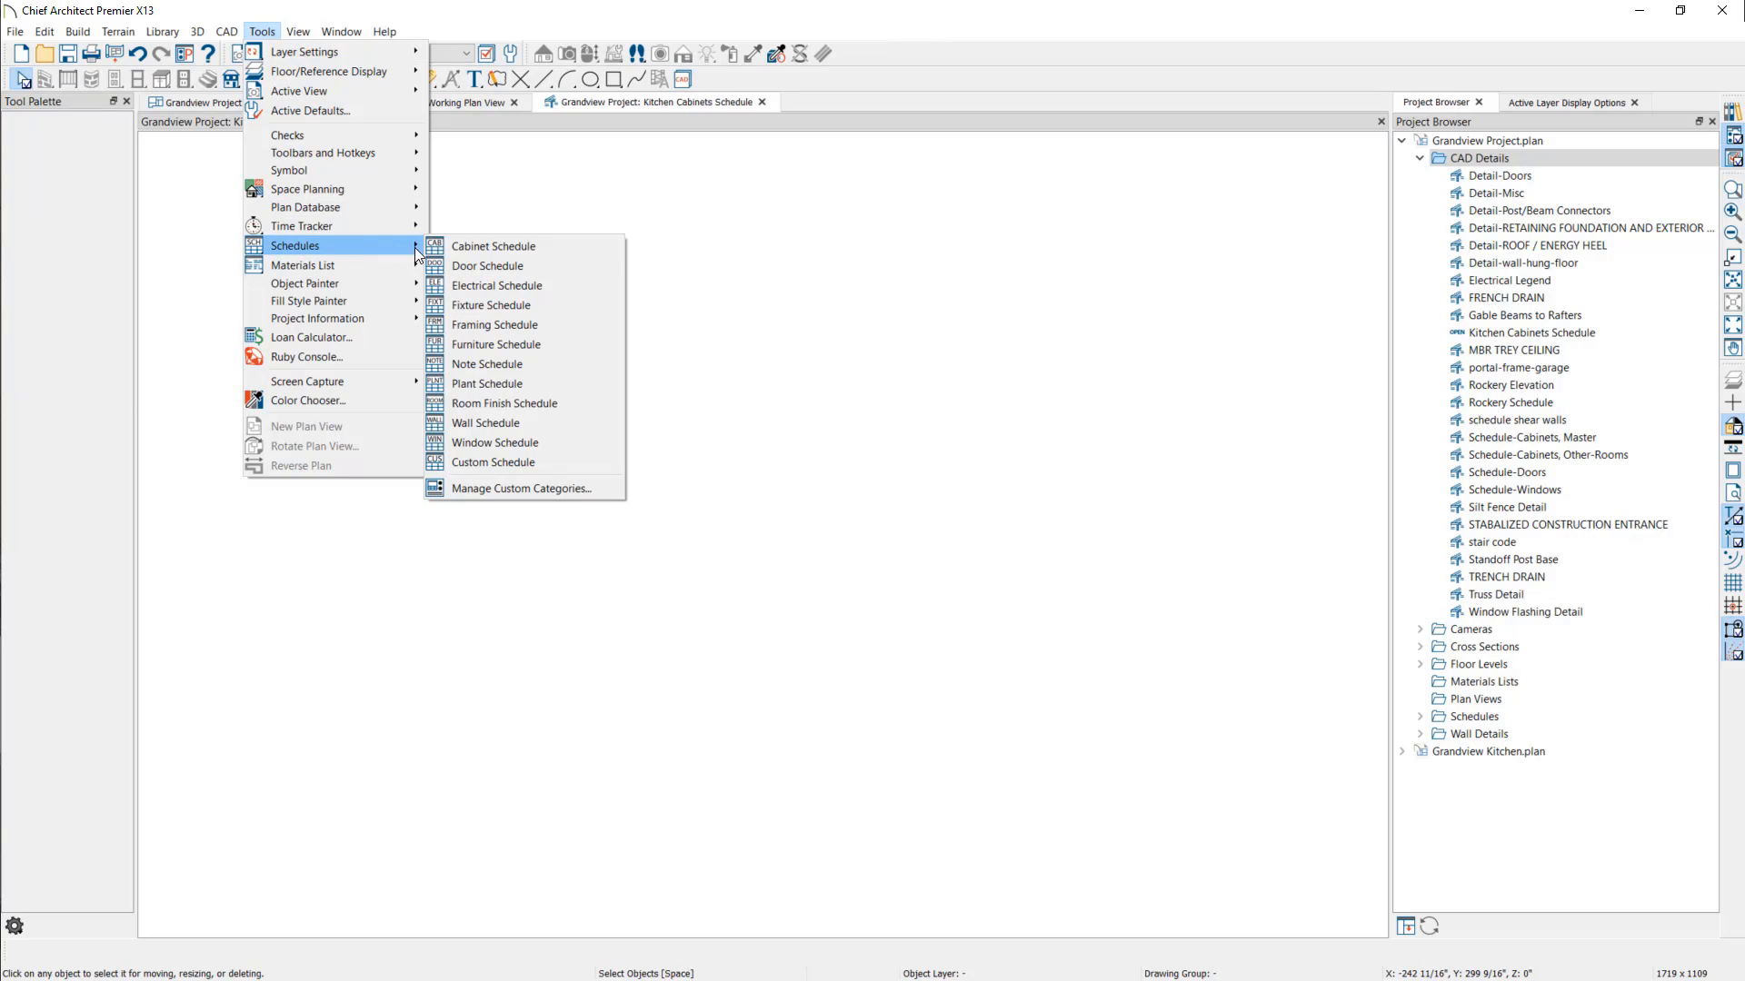
{"action": "left_click", "coordinate": [553, 247]}
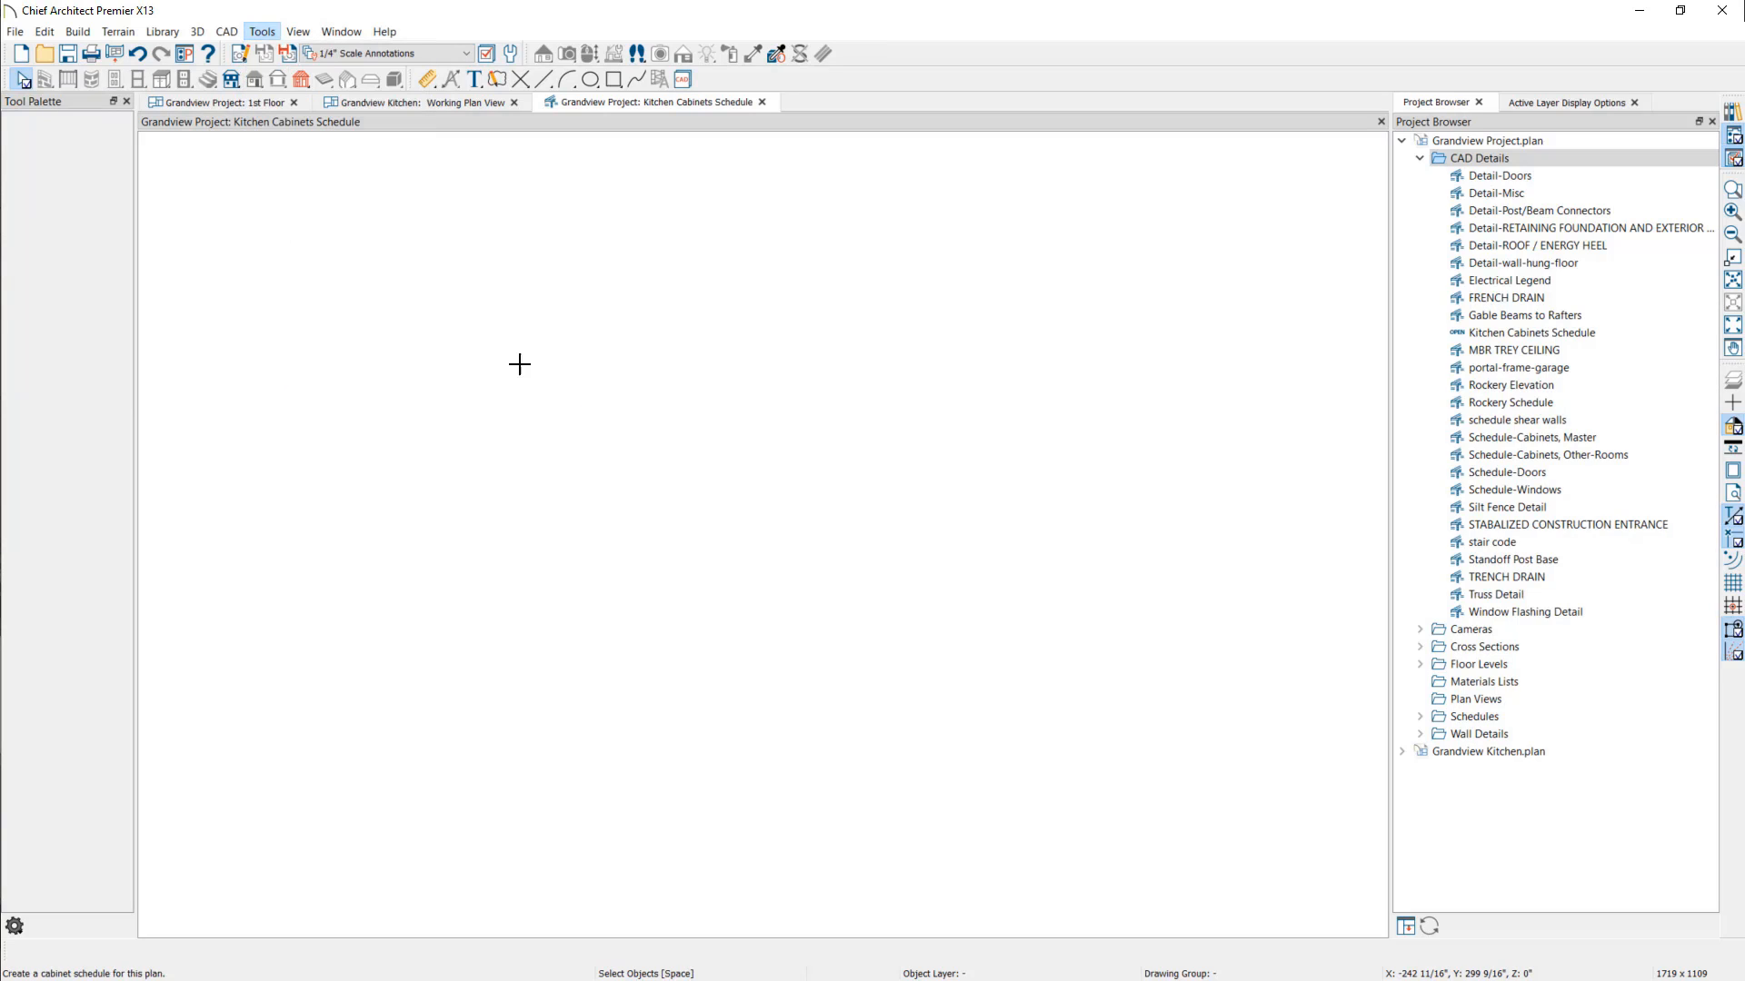
{"action": "left_click", "coordinate": [542, 353]}
{"action": "left_click", "coordinate": [481, 234]}
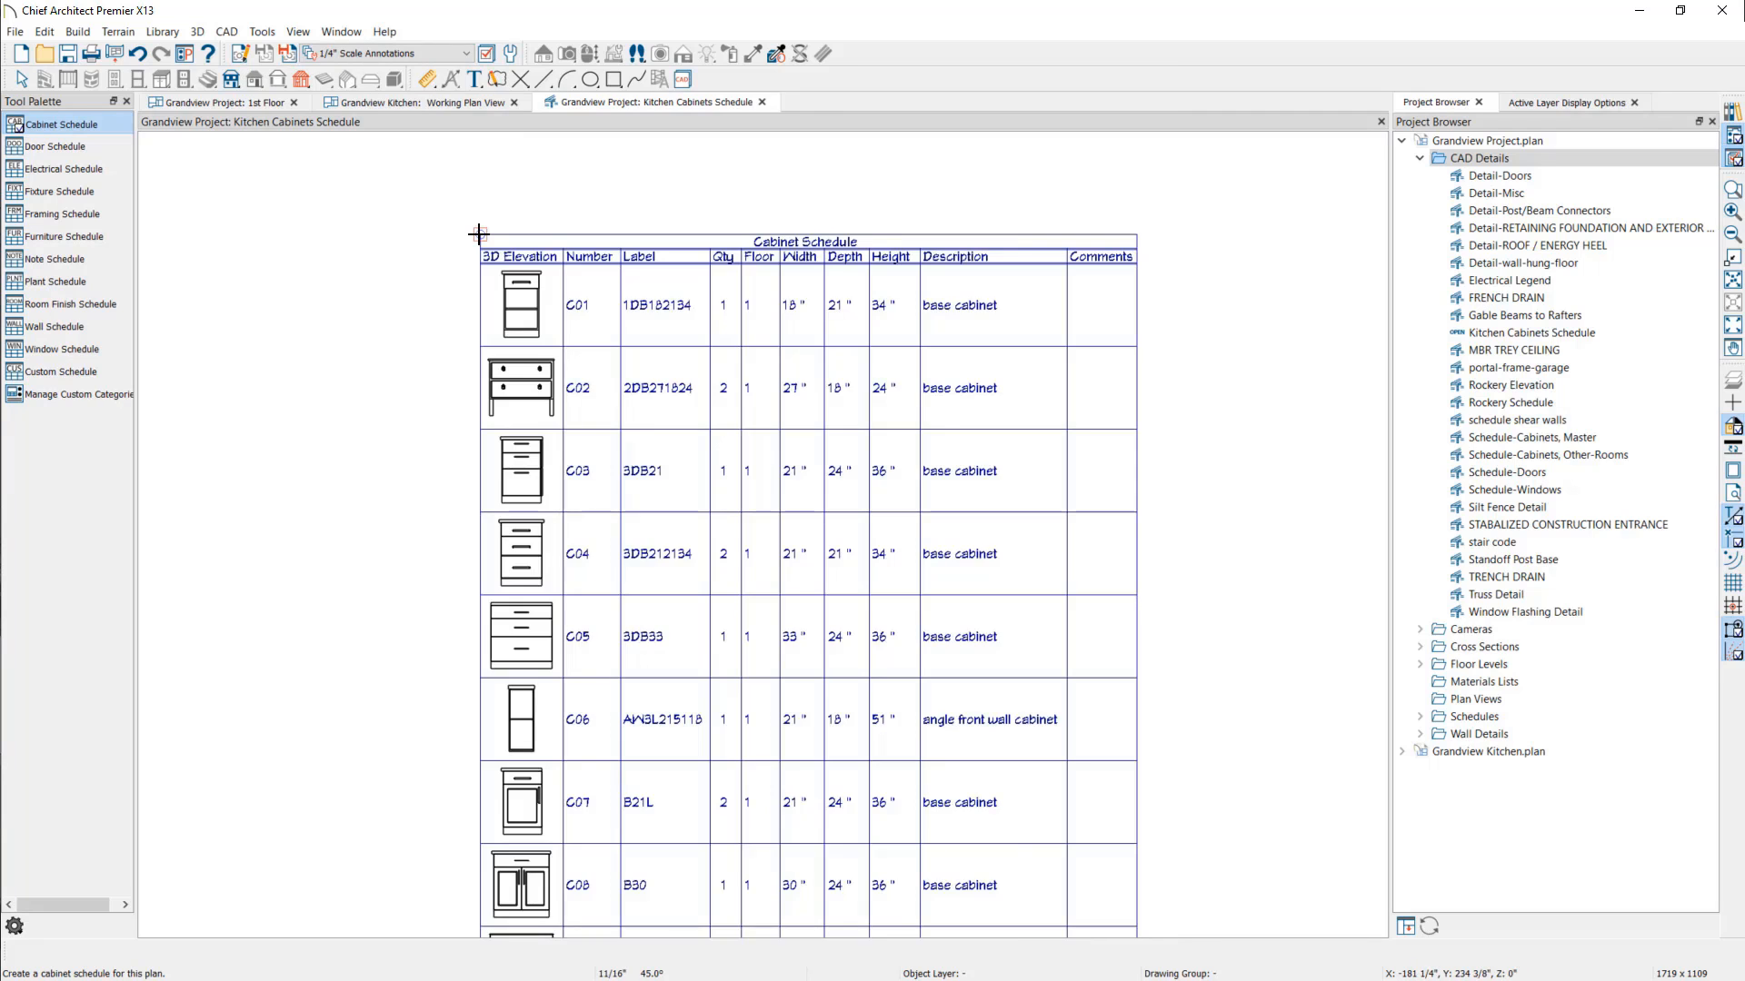
{"action": "key", "text": "Escape"}
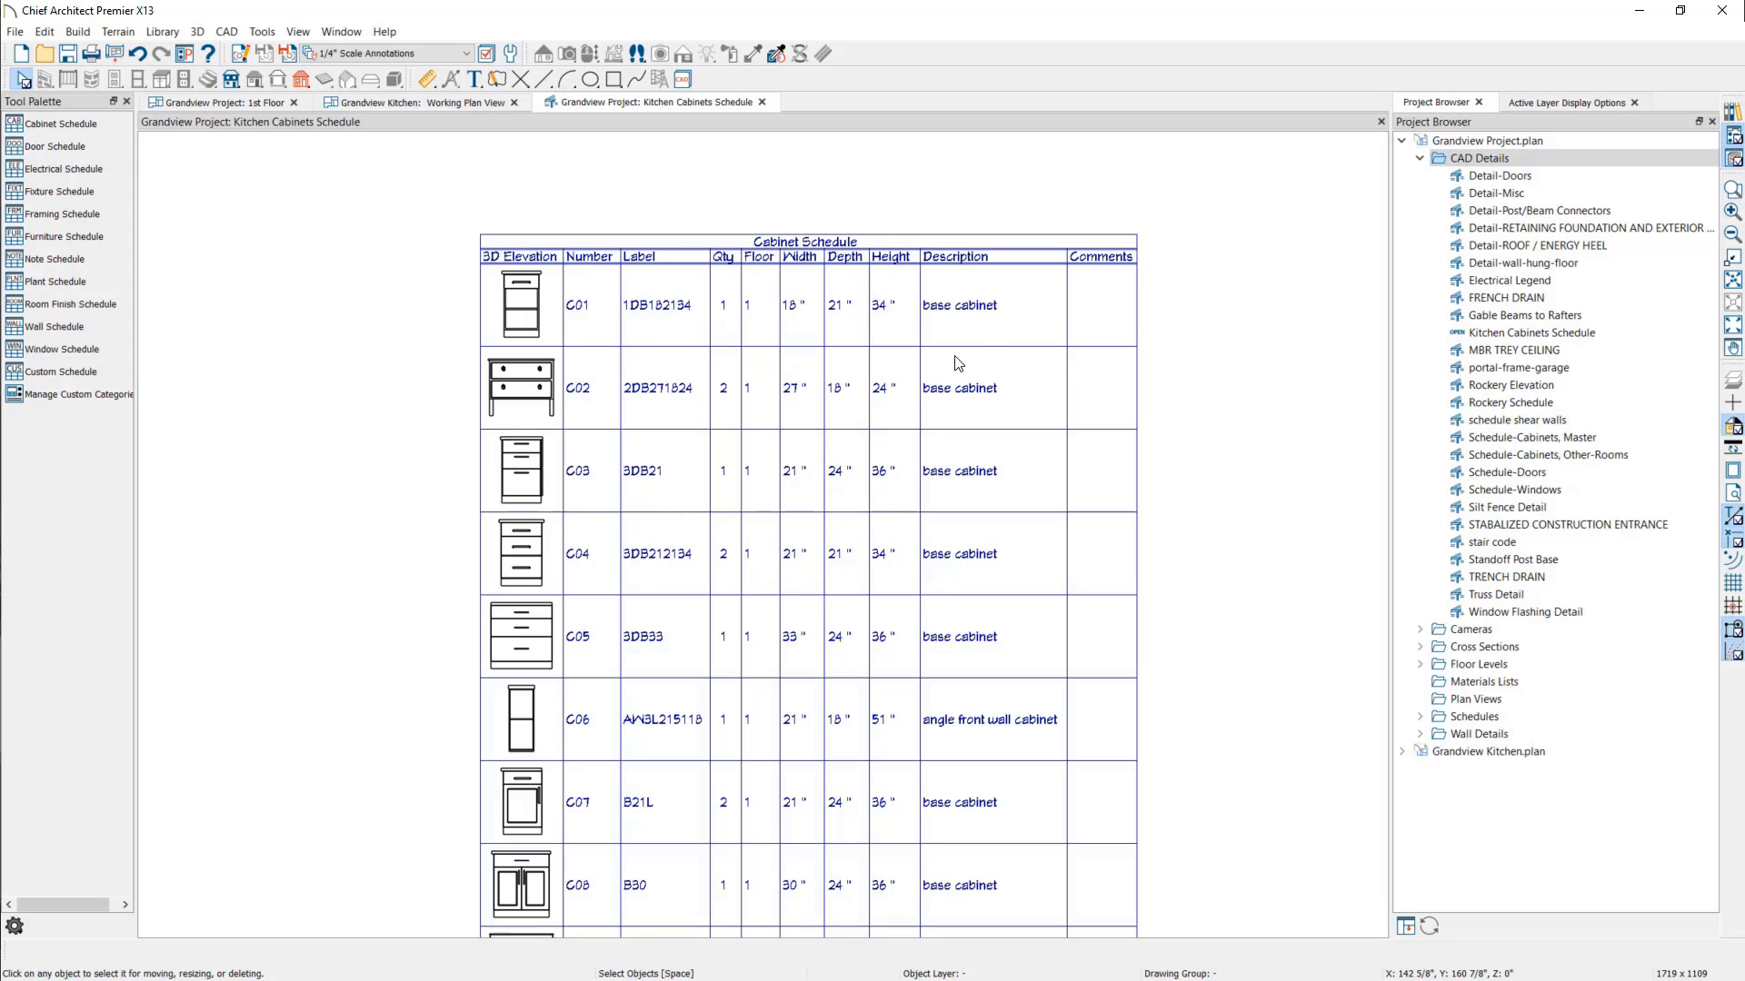
Step: Reorder the cabinet schedule's columns so that Width follows Height
{"action": "left_click", "coordinate": [890, 405]}
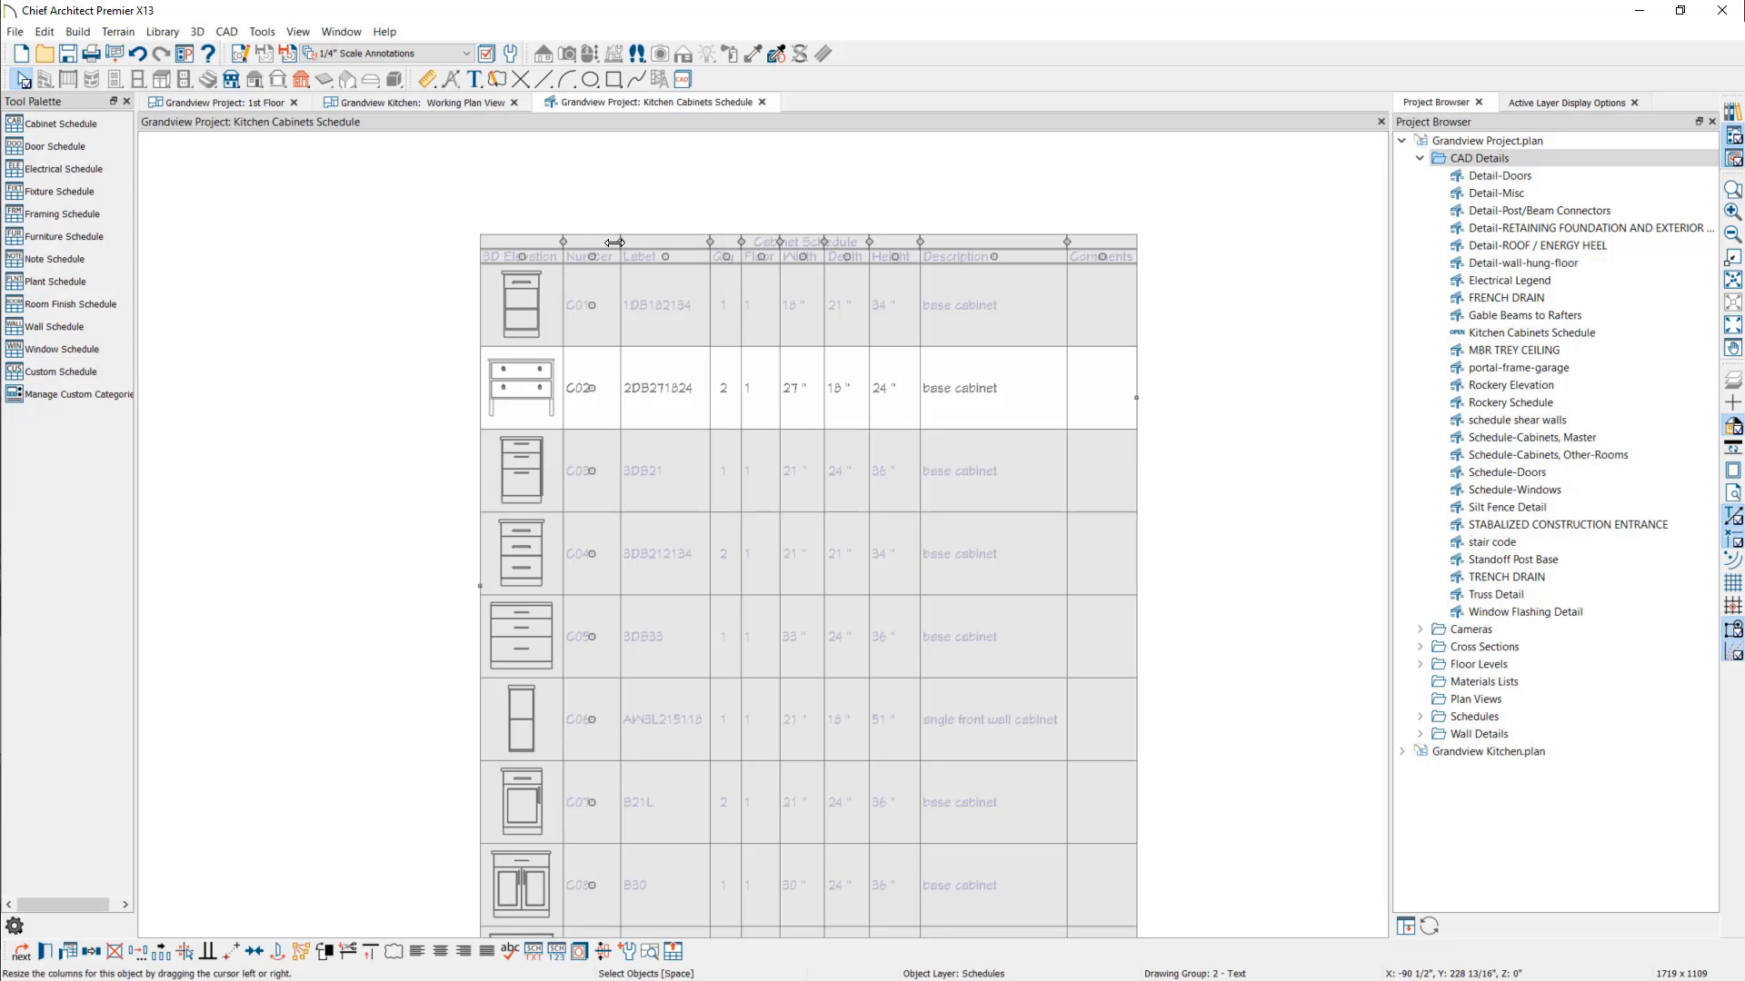
{"action": "mouse_move", "coordinate": [562, 240]}
{"action": "left_mouse_down"}
{"action": "mouse_move", "coordinate": [623, 242]}
{"action": "mouse_move", "coordinate": [559, 234]}
{"action": "left_mouse_up"}
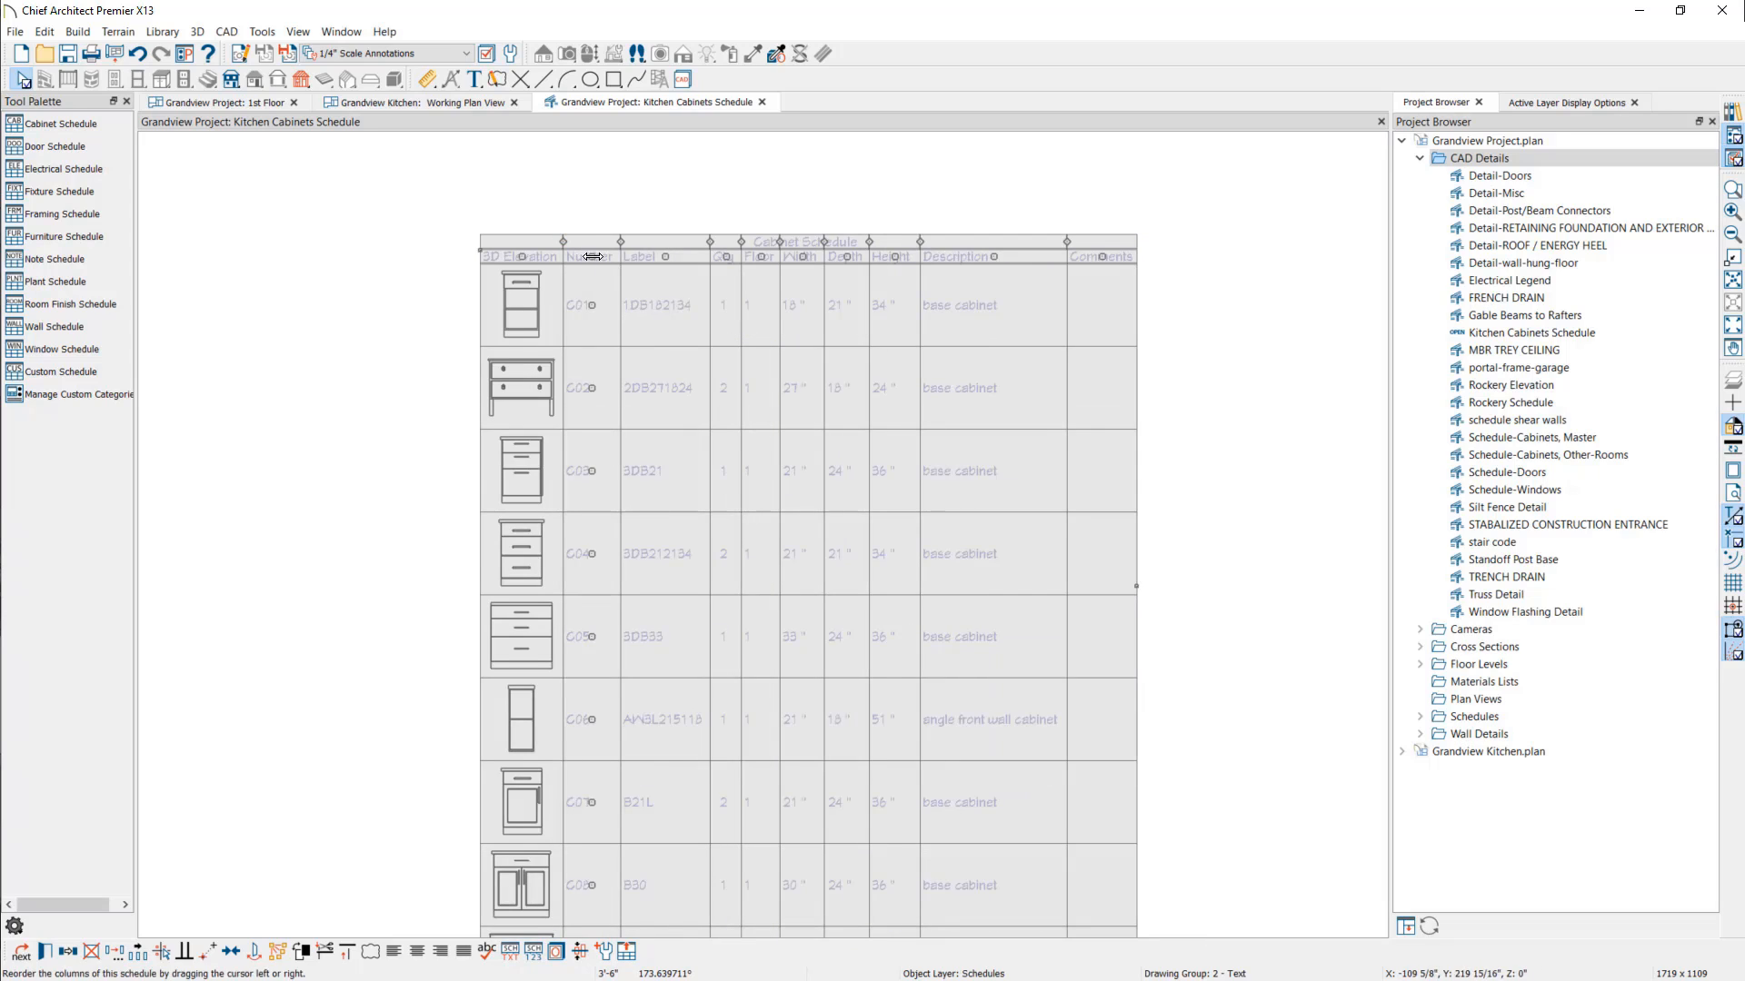
{"action": "mouse_move", "coordinate": [845, 255]}
{"action": "left_mouse_down"}
{"action": "mouse_move", "coordinate": [801, 255]}
{"action": "mouse_move", "coordinate": [857, 257]}
{"action": "left_mouse_up"}
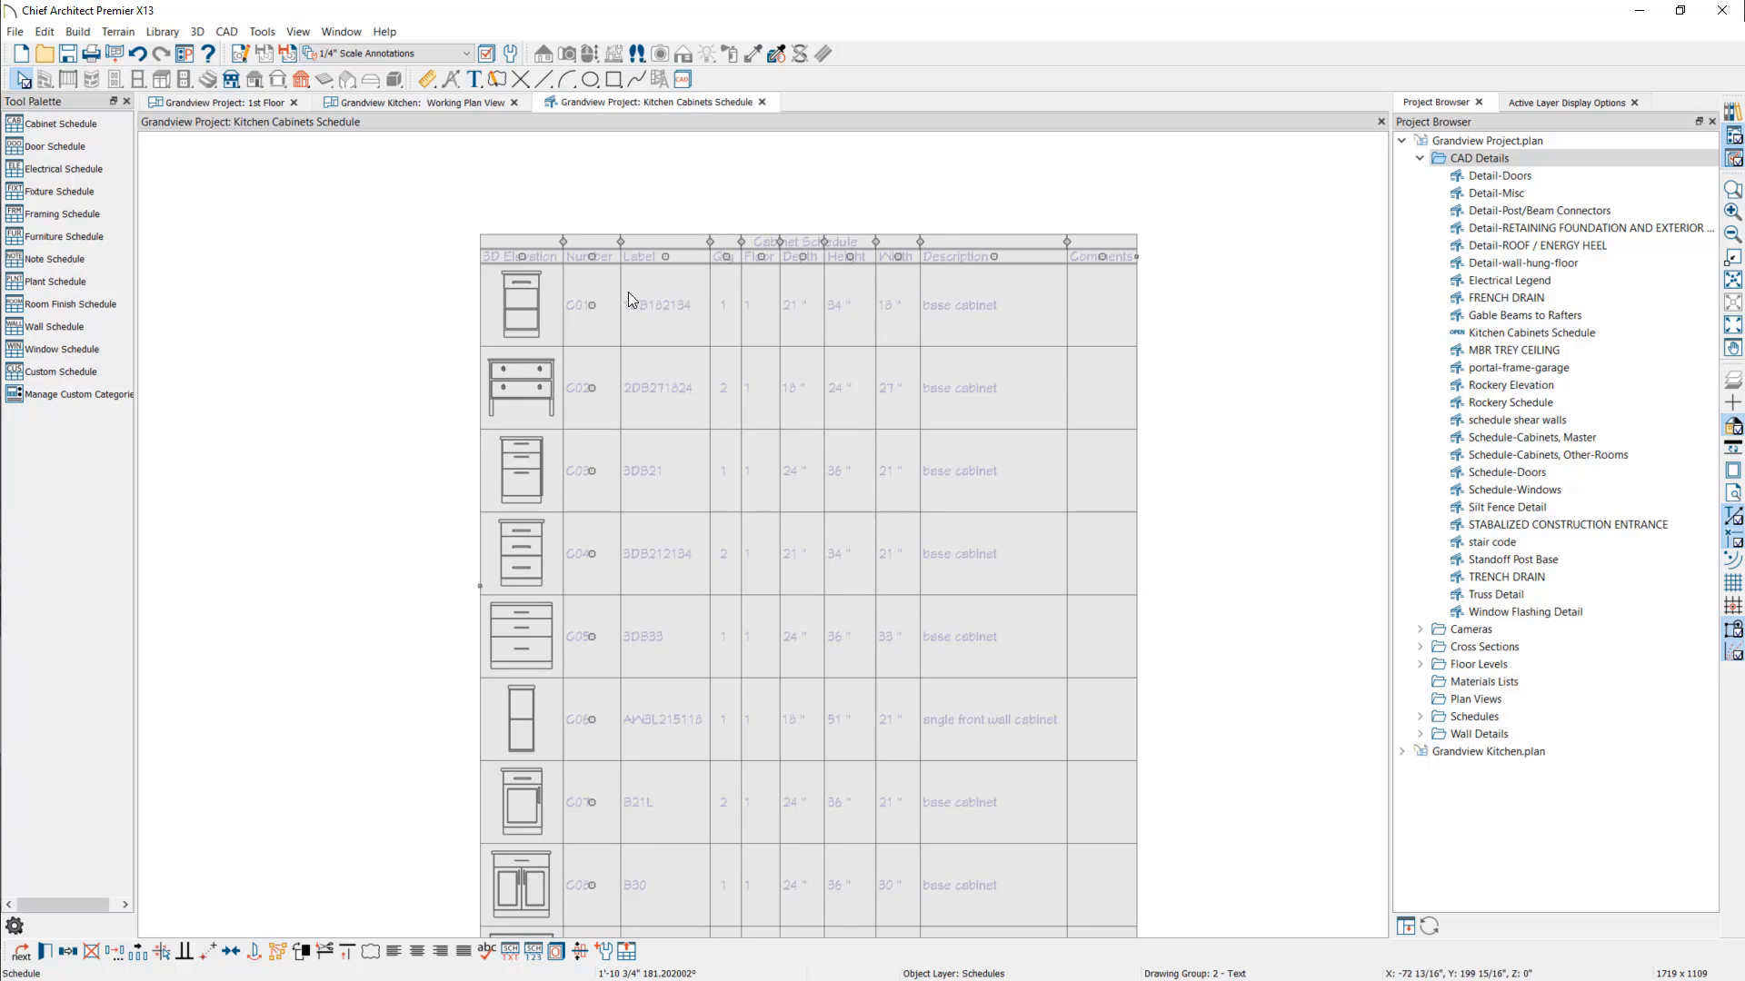
Step: Reorder the schedule rows with 2DB271824 first and 3DB21 second, and widen the schedule to enlarge its Comments column
{"action": "left_click_drag", "start_coordinate": [586, 383], "coordinate": [599, 304]}
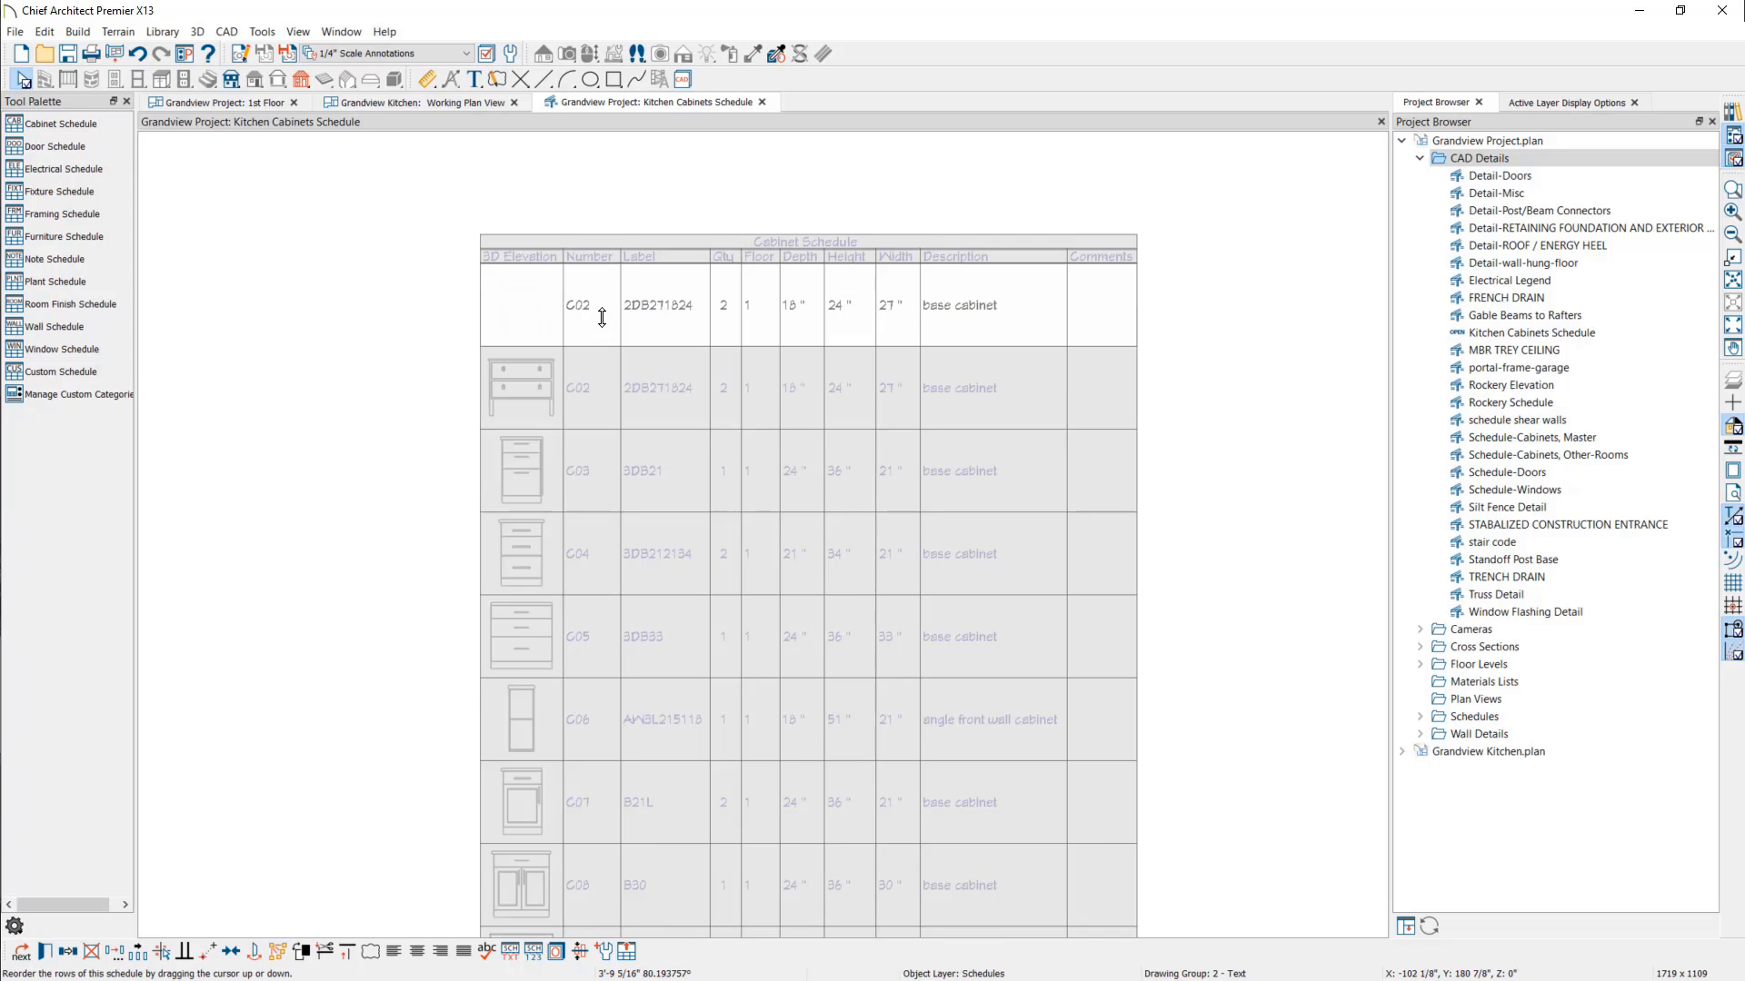
{"action": "left_click_drag", "start_coordinate": [587, 463], "coordinate": [596, 404]}
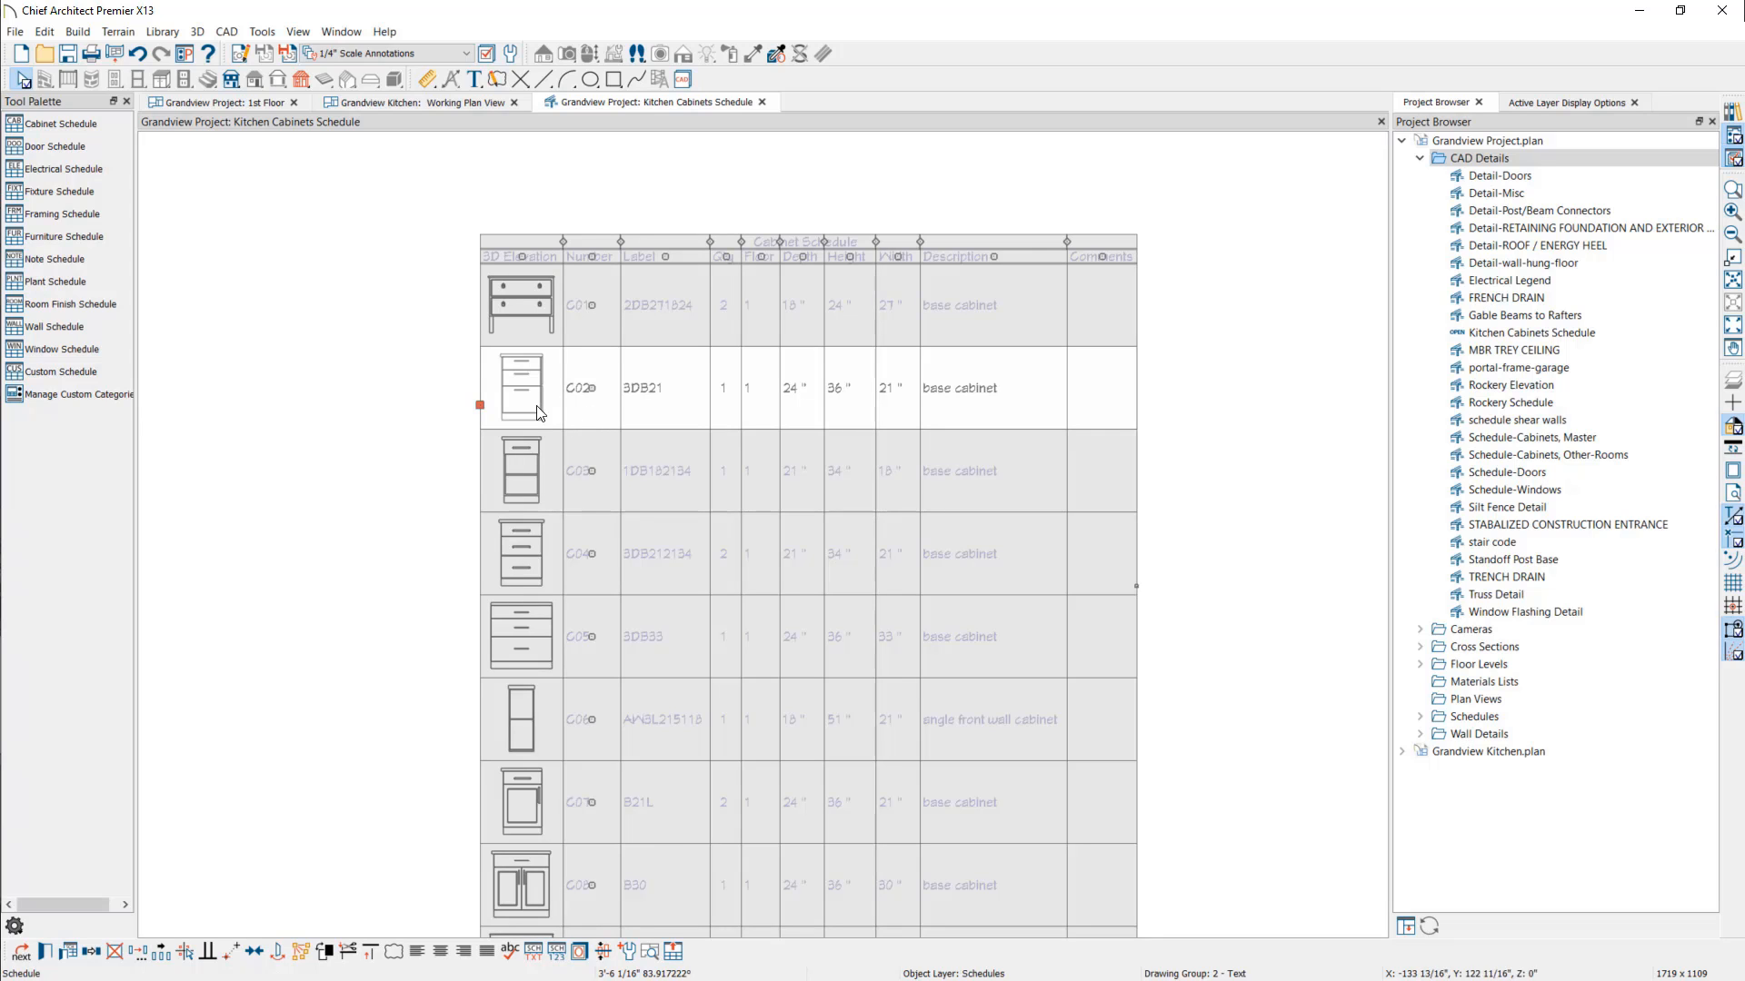
{"action": "left_click_drag", "start_coordinate": [479, 405], "coordinate": [340, 409]}
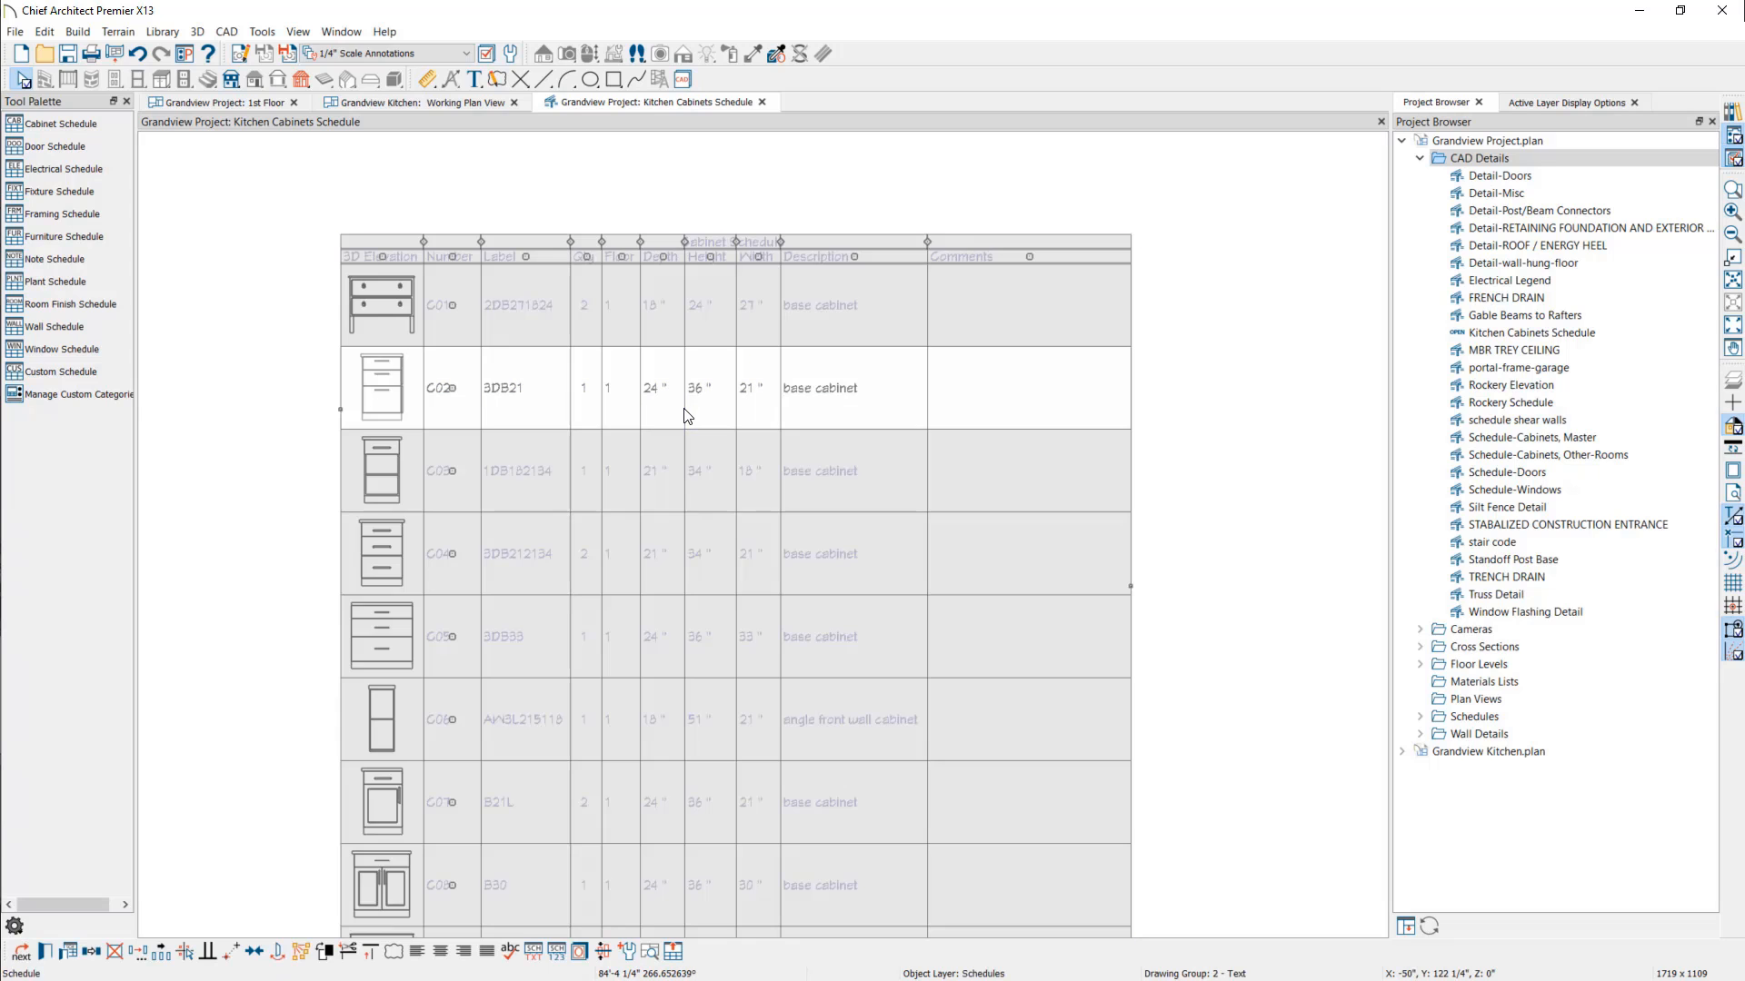
Step: Set the schedule's main title to "Kitchen Cabinets" and keep the title displayed
{"action": "double_click", "coordinate": [685, 413]}
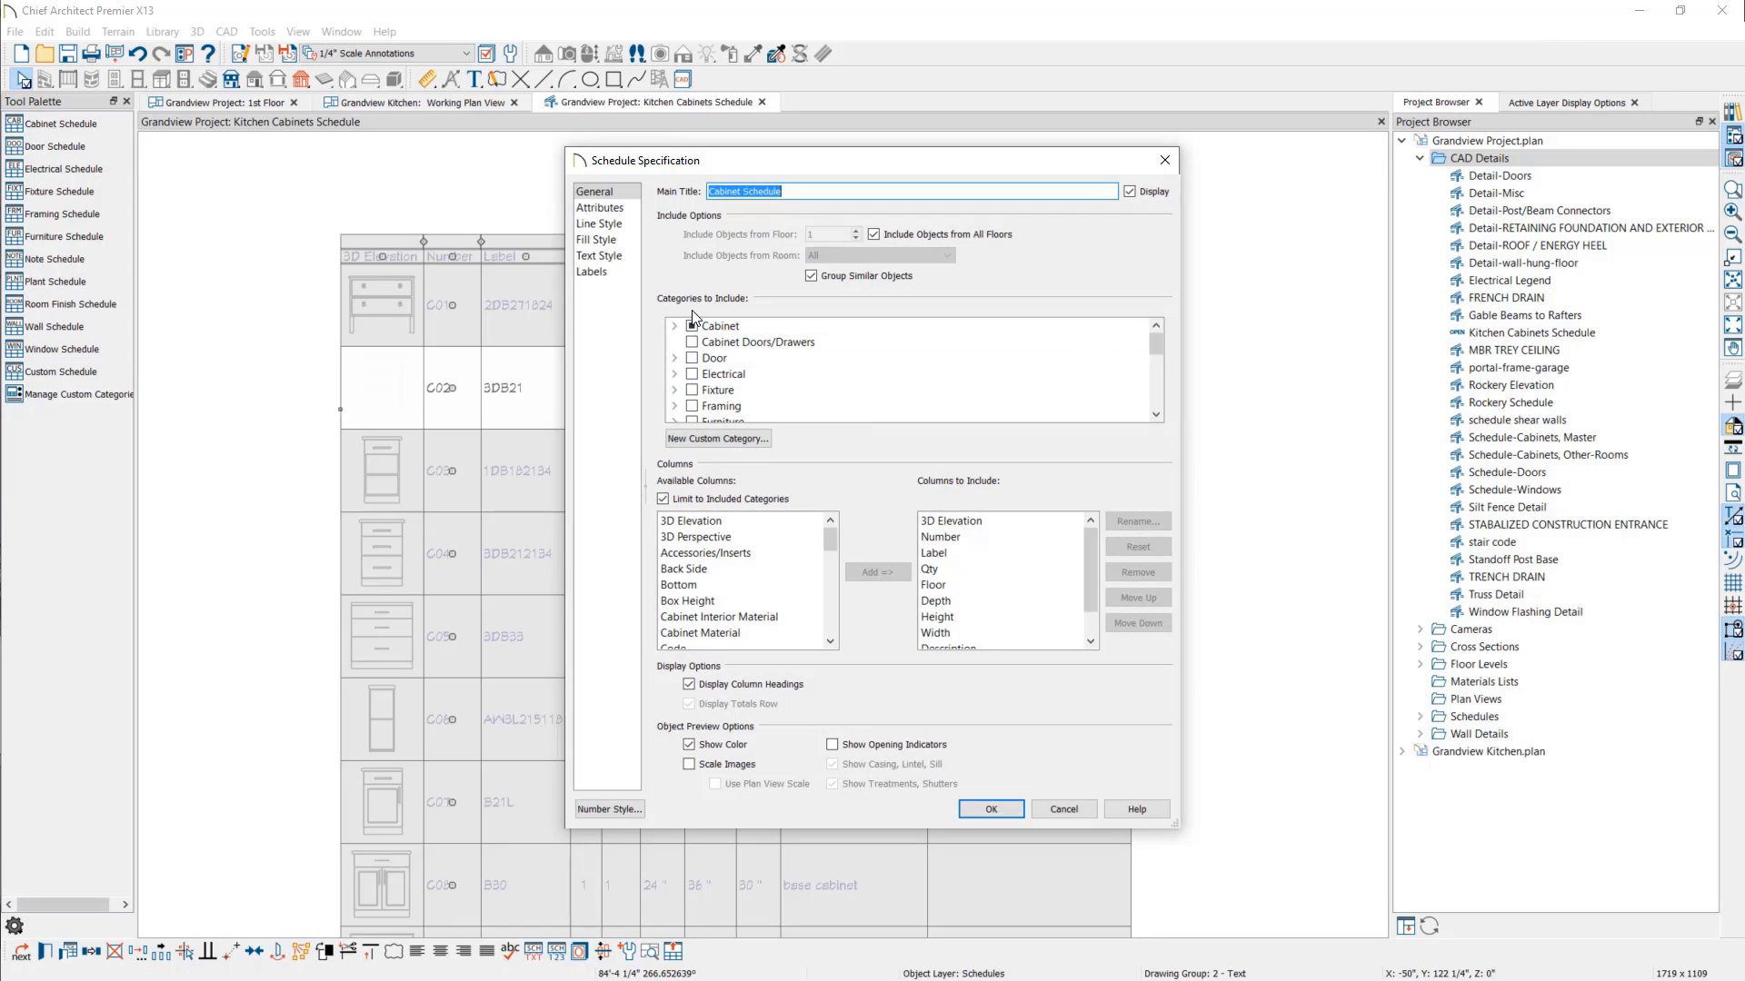
{"action": "type", "text": "K"}
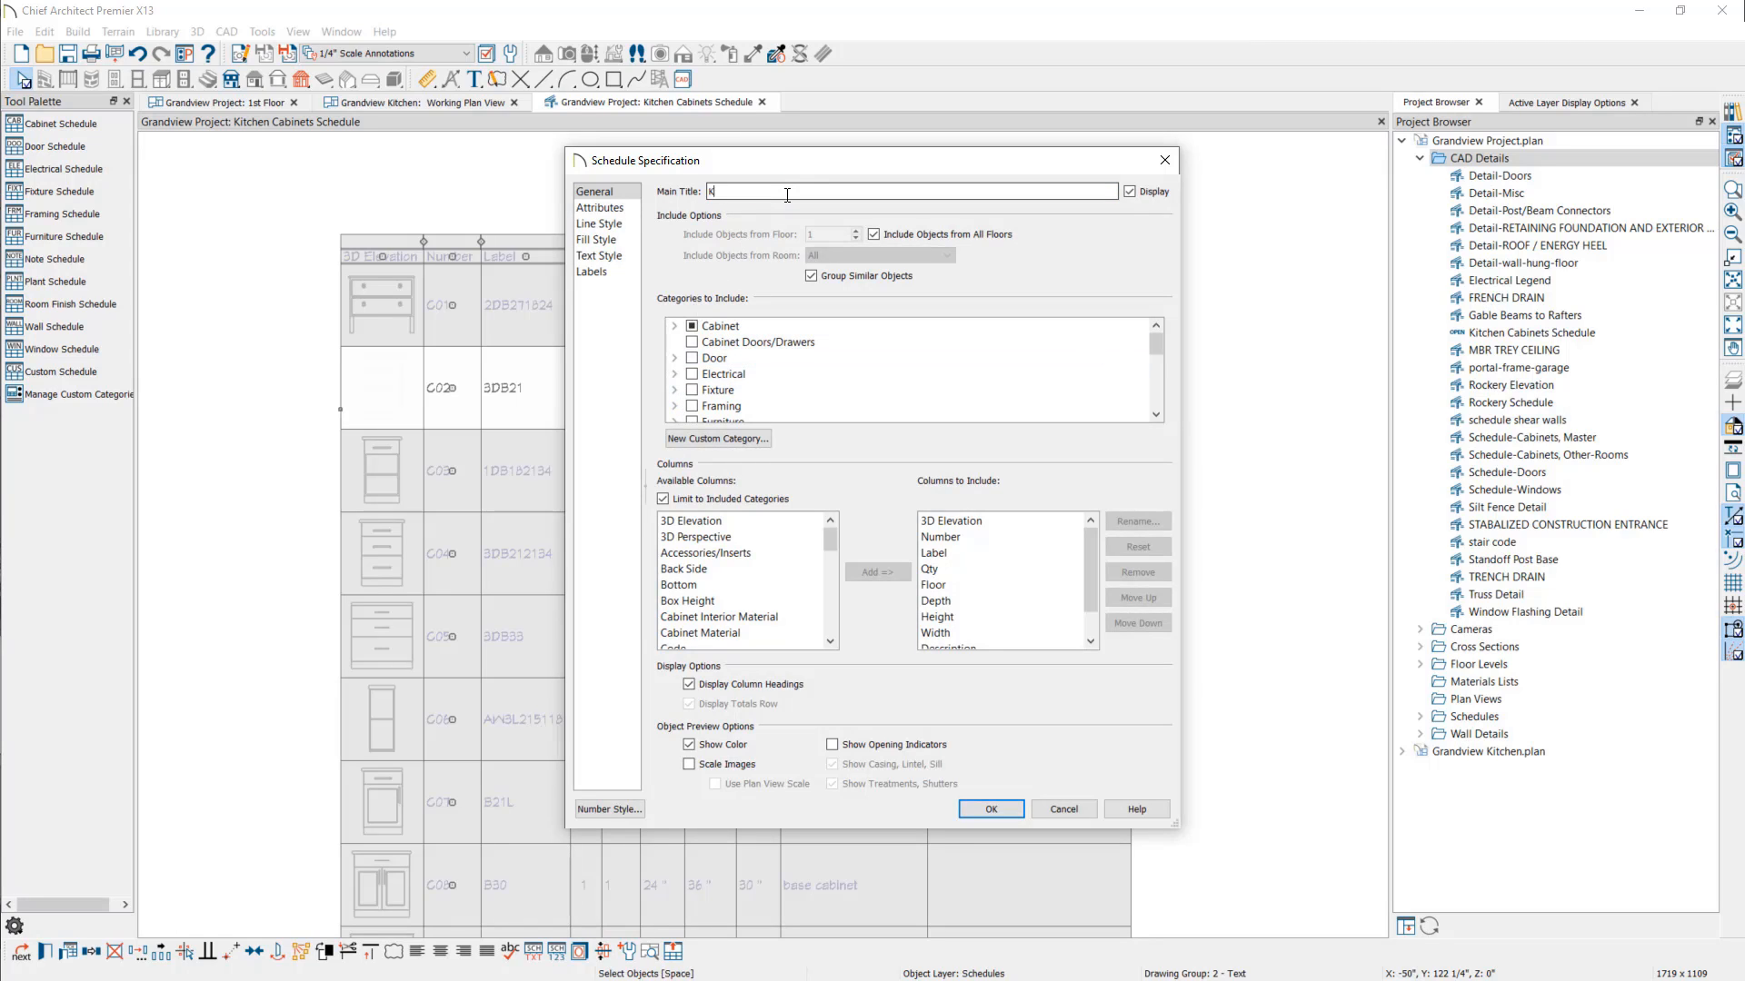
{"action": "type", "text": "itchen Cab"}
{"action": "type", "text": "inets"}
{"action": "left_click", "coordinate": [1127, 195]}
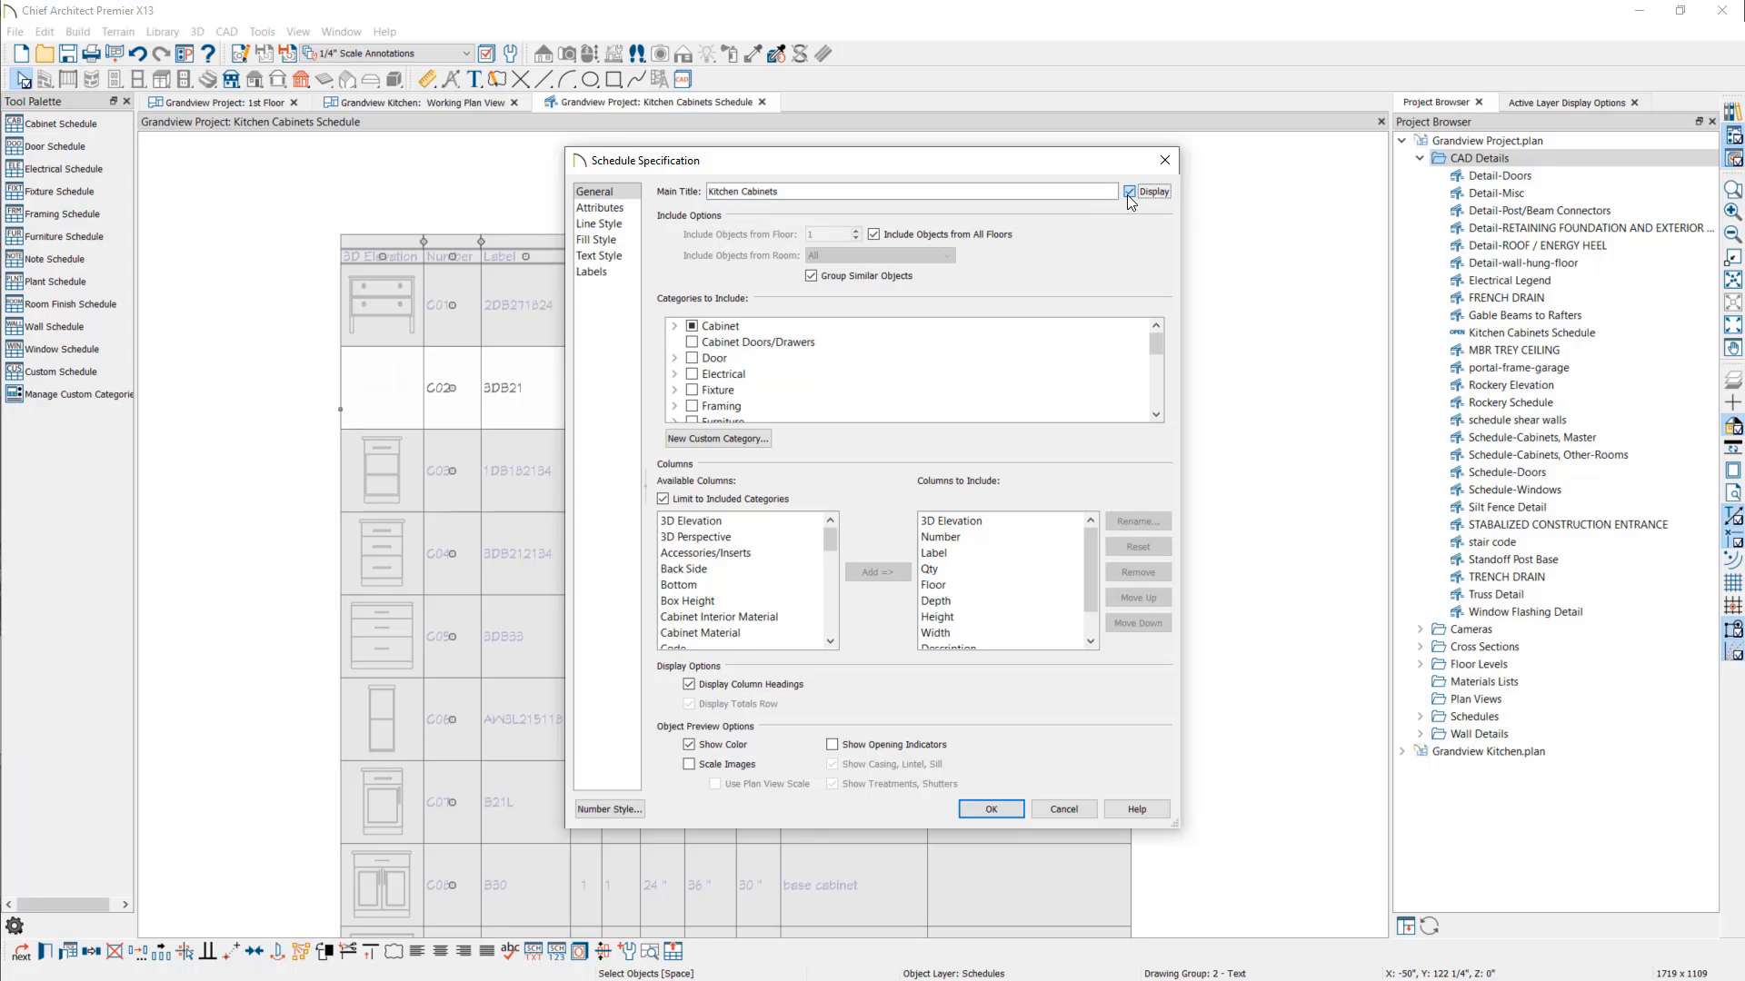
{"action": "left_click", "coordinate": [1127, 194]}
Step: Limit the schedule to floor 1 and the Kitchen 19'-9" x 19'-10" room, and review the included cabinet subcategories
{"action": "left_click", "coordinate": [874, 234]}
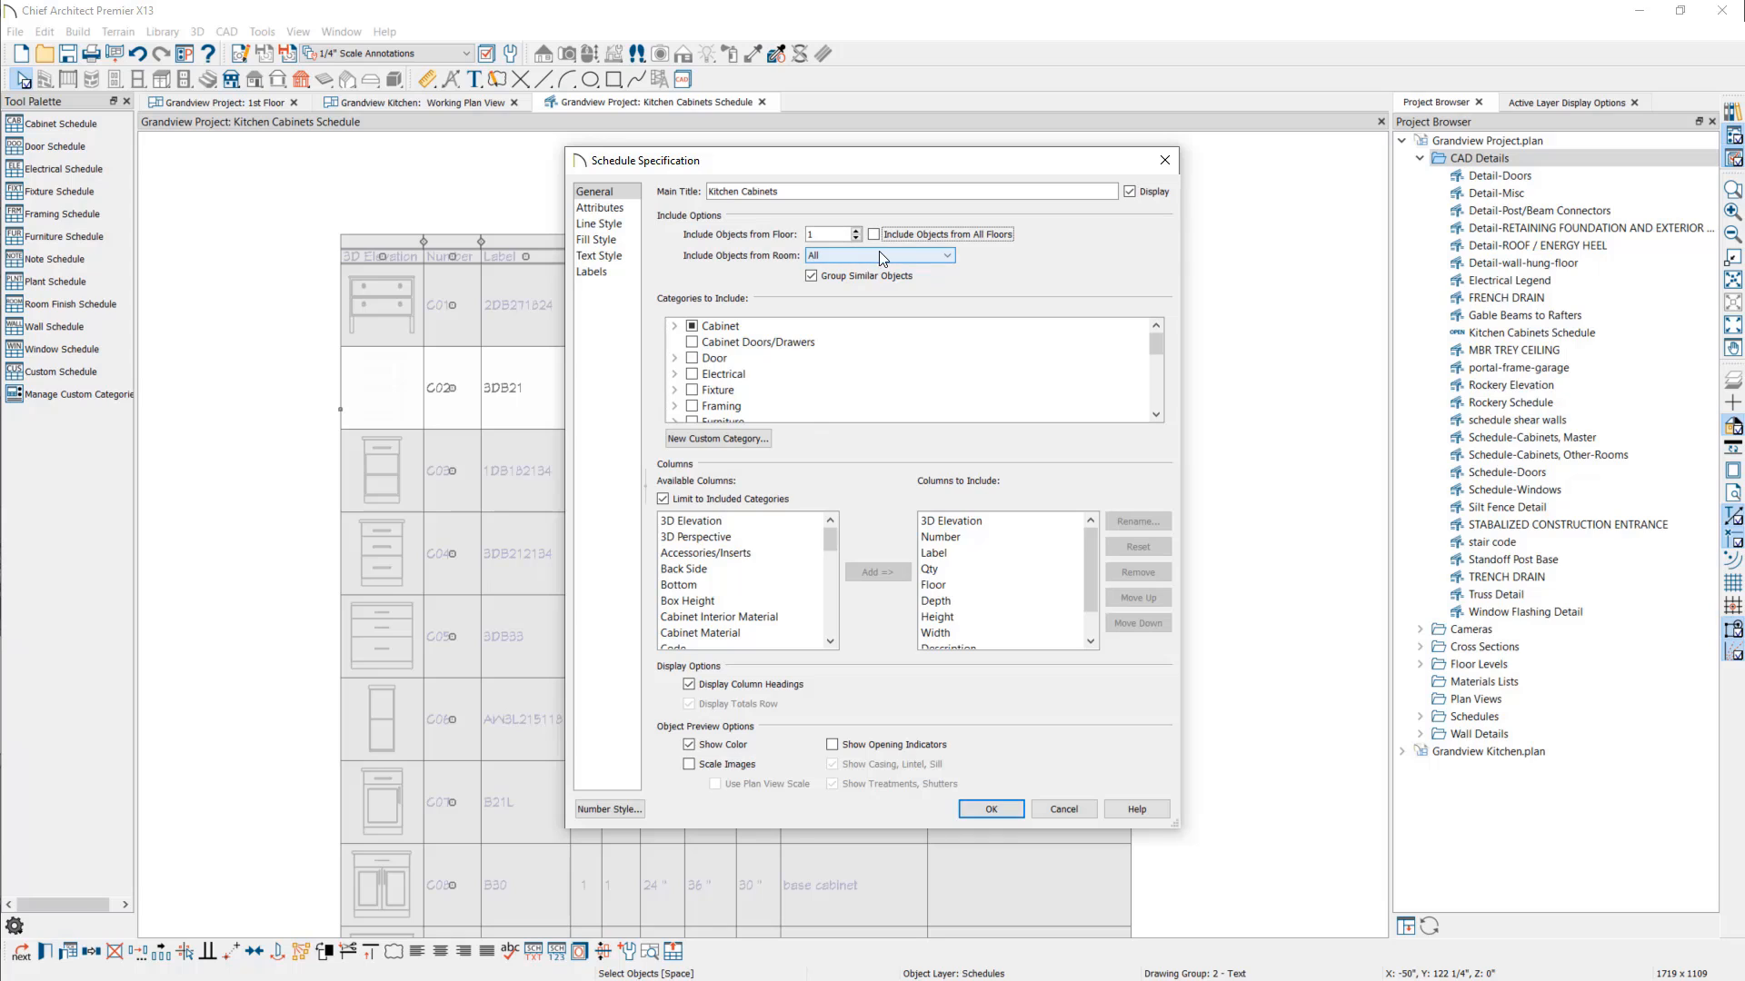
{"action": "left_click", "coordinate": [880, 255]}
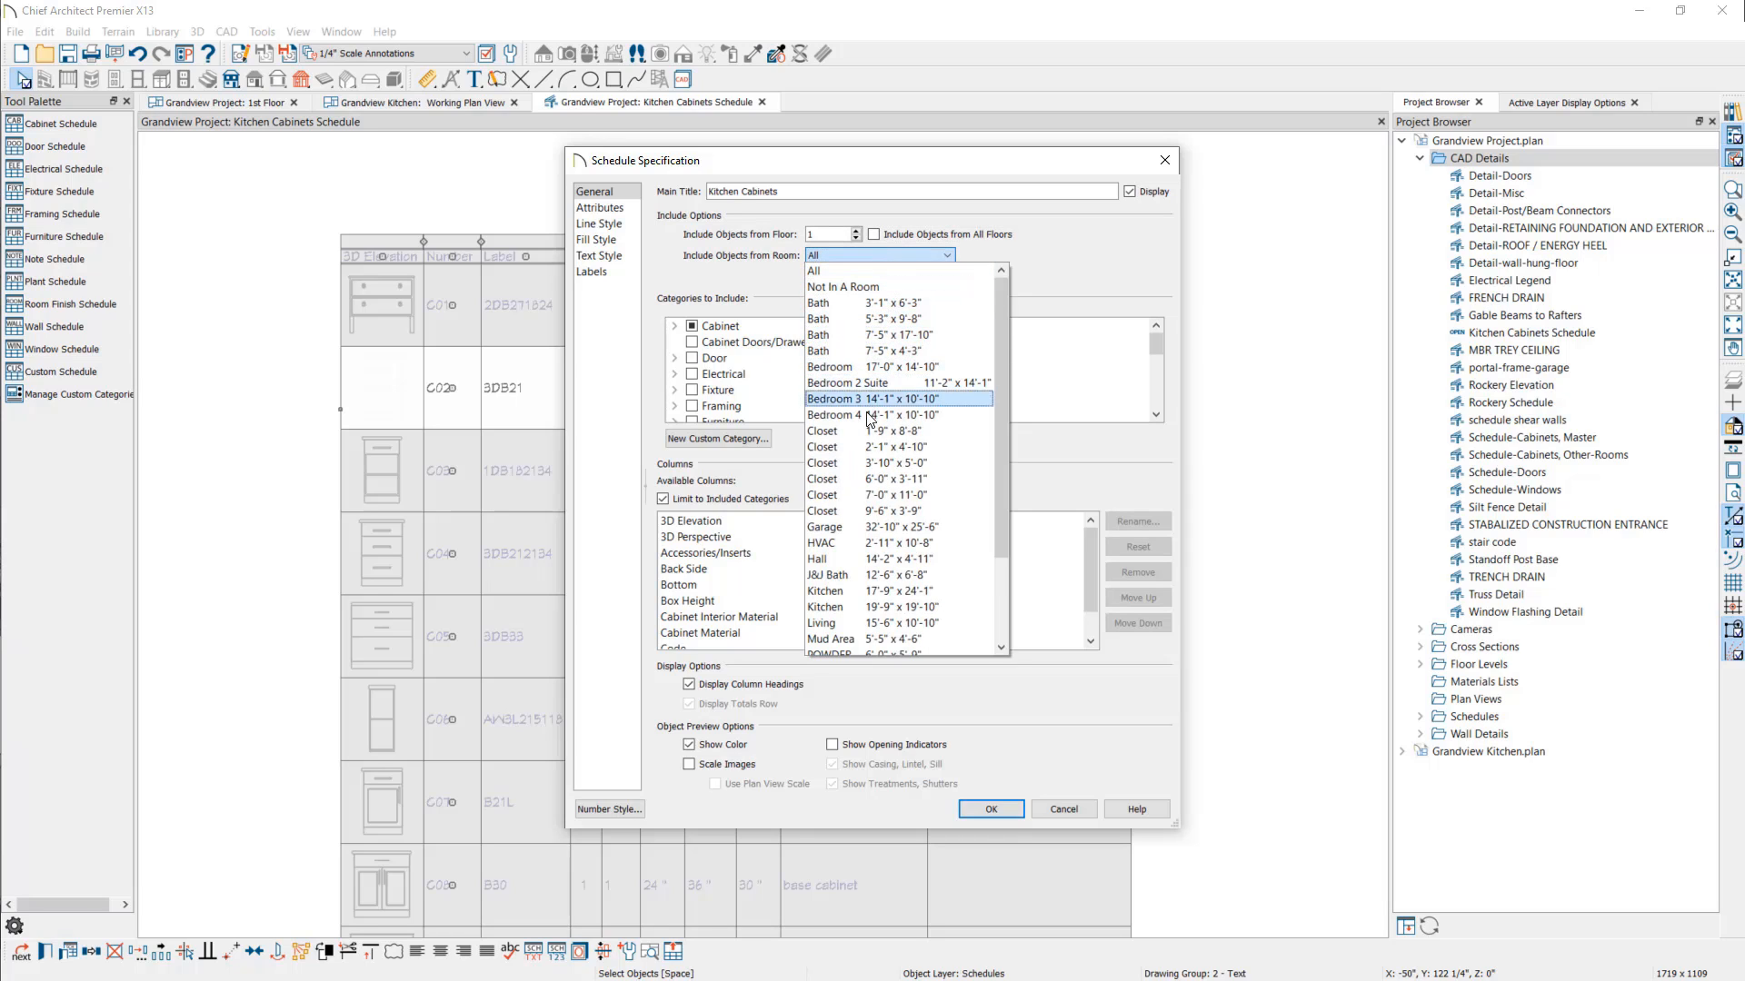
{"action": "left_click", "coordinate": [855, 607]}
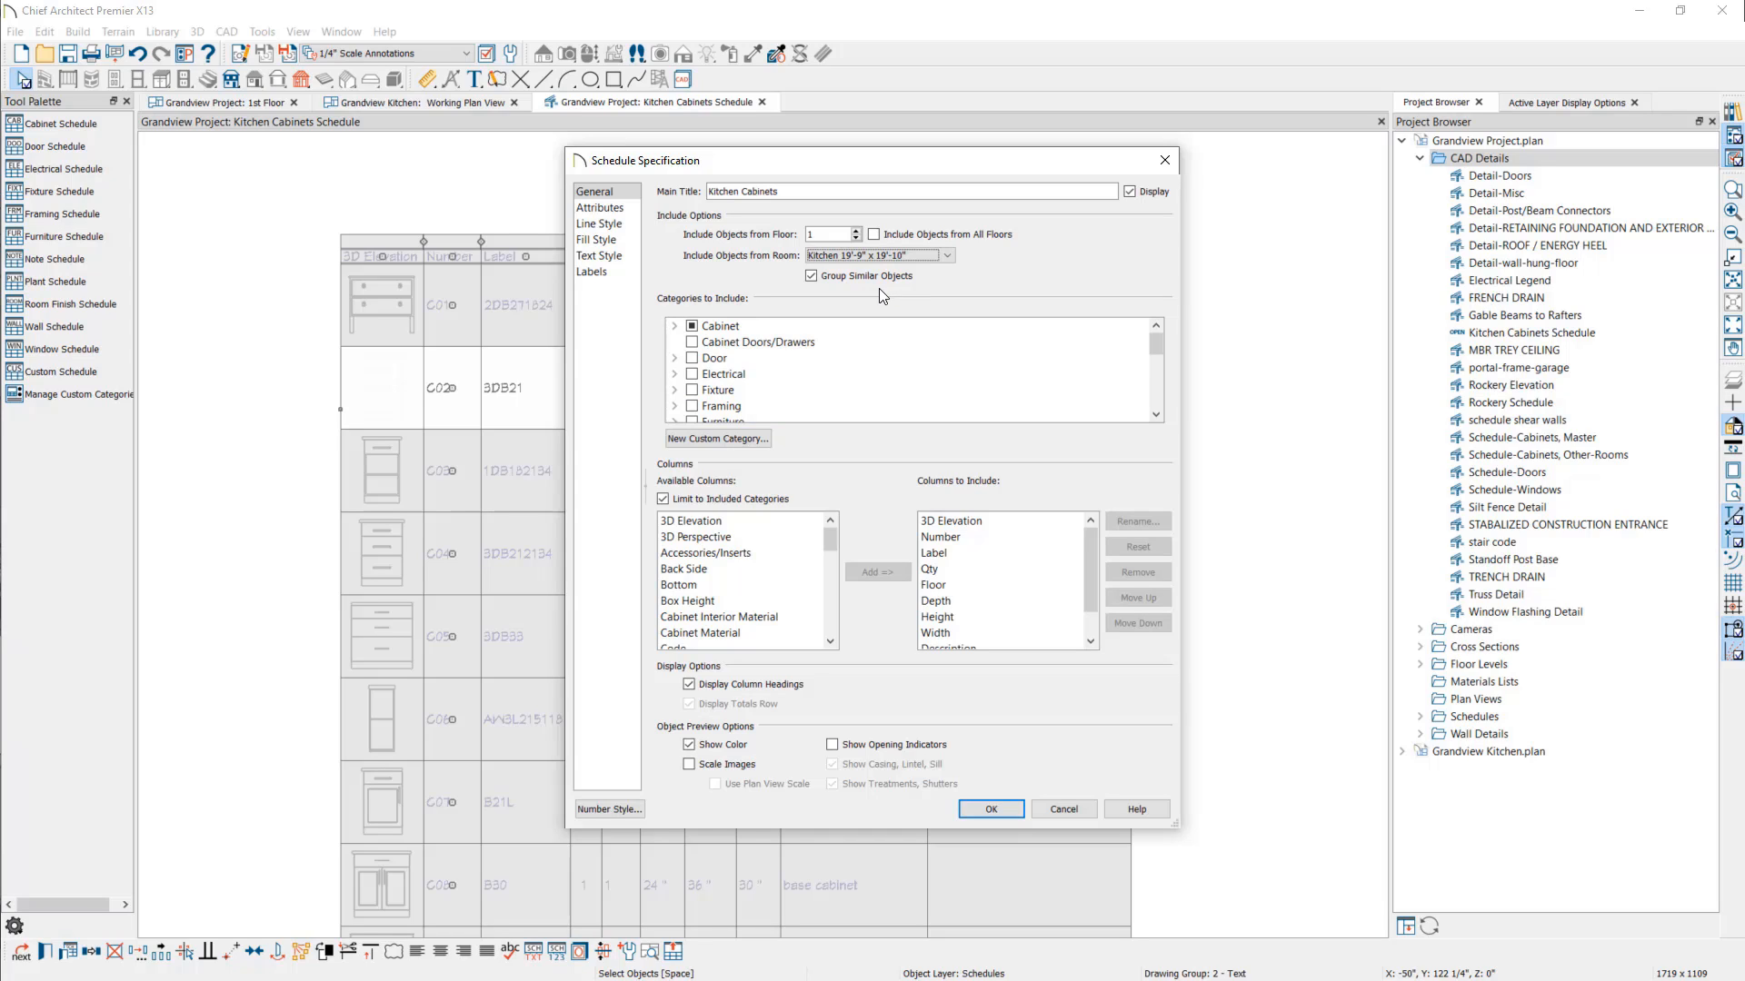
{"action": "left_click", "coordinate": [674, 327]}
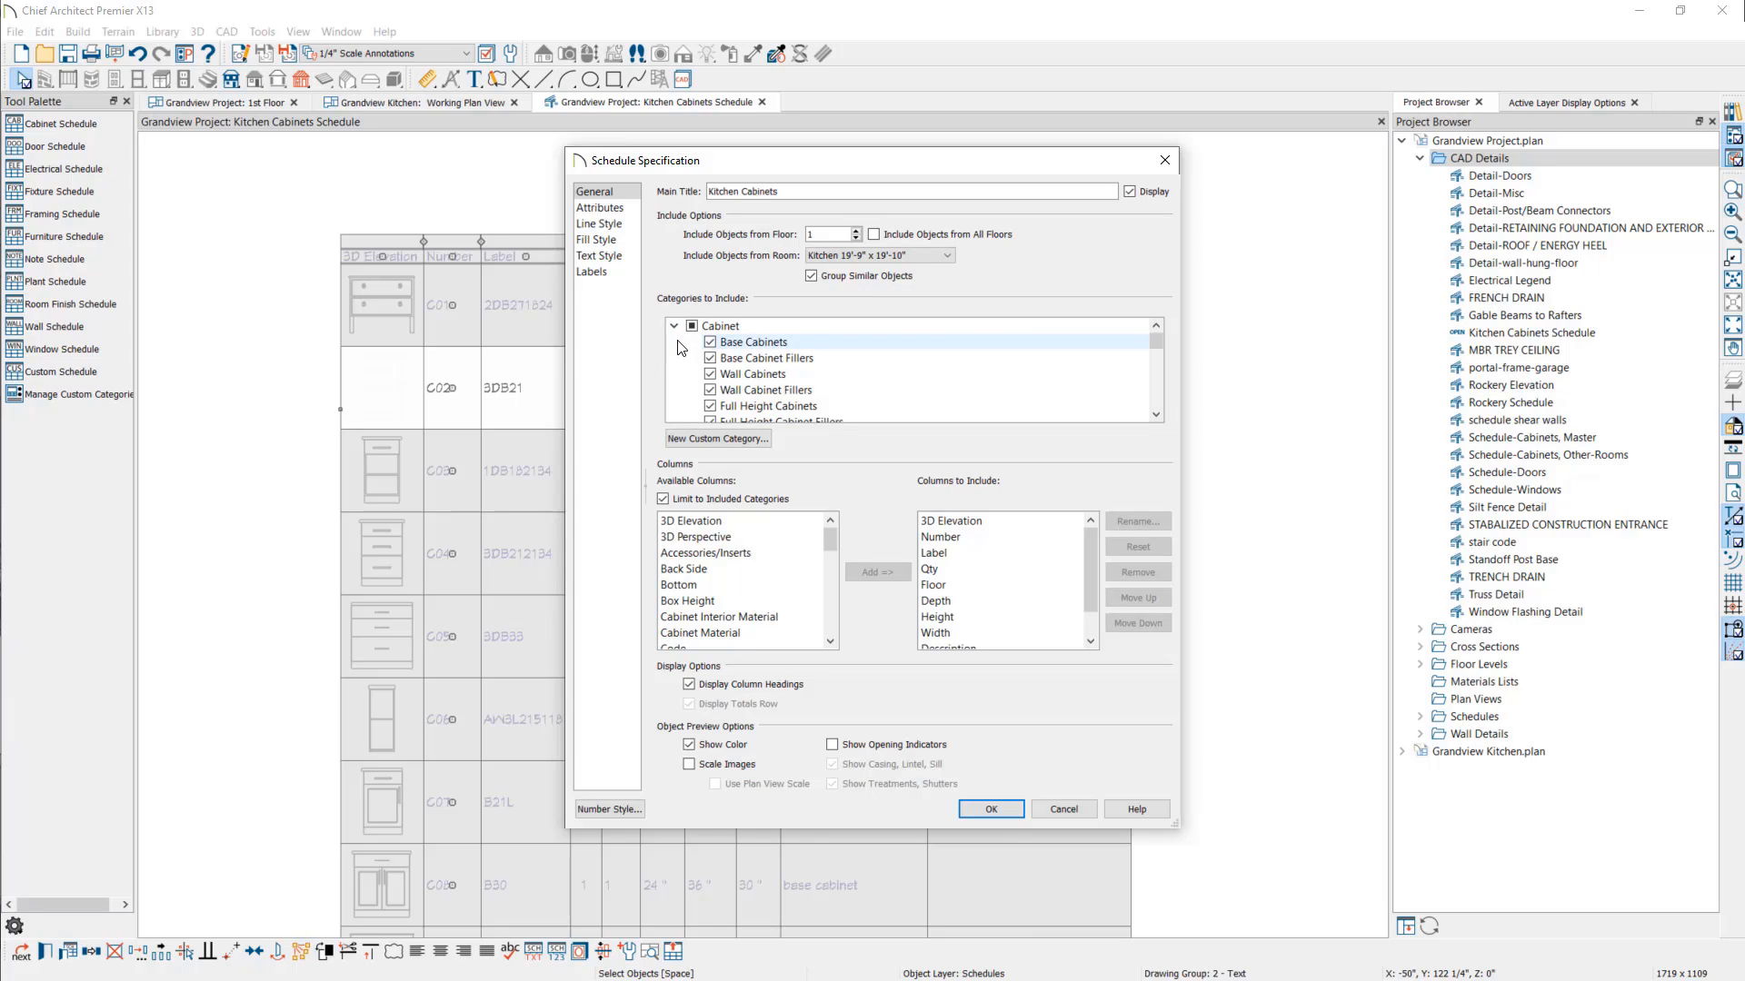
{"action": "scroll", "coordinate": [687, 355], "scroll_direction": "down", "scroll_amount": 1}
{"action": "scroll", "coordinate": [688, 356], "scroll_direction": "down", "scroll_amount": 1}
{"action": "scroll", "coordinate": [688, 356], "scroll_direction": "up", "scroll_amount": 2}
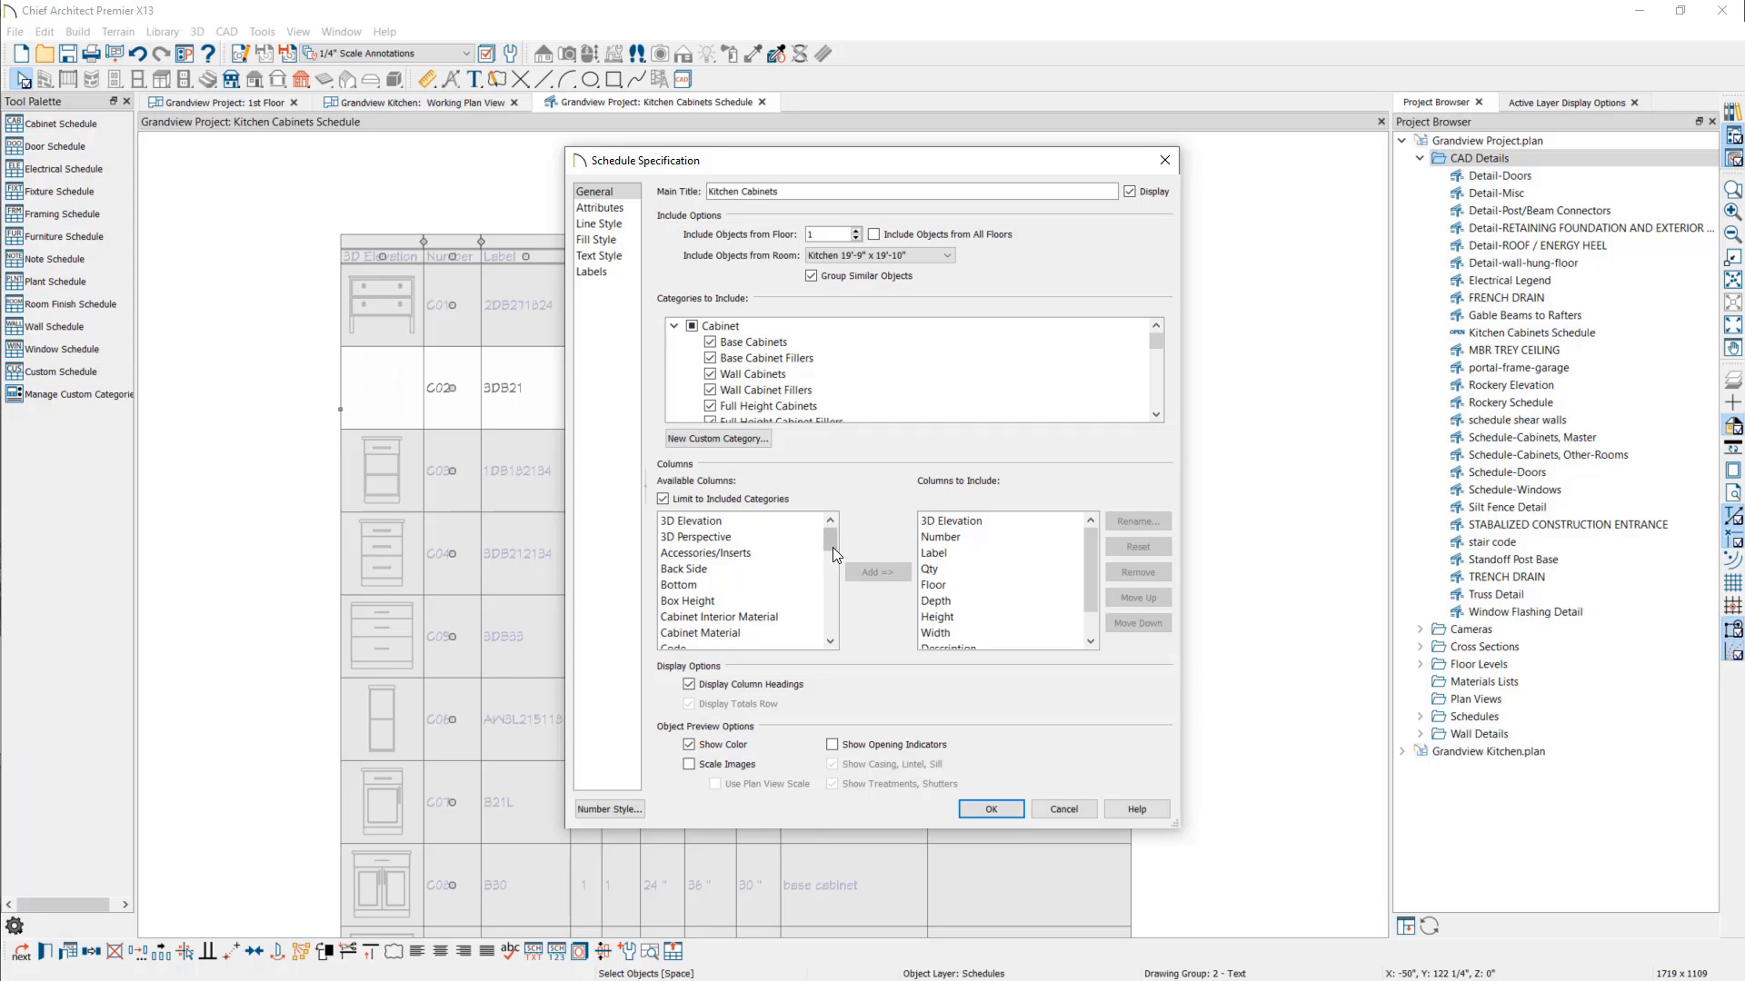
Step: Add the Manufacturer column to the schedule and remove the Floor column
{"action": "left_click_drag", "start_coordinate": [832, 547], "coordinate": [831, 603]}
{"action": "left_click", "coordinate": [771, 600]}
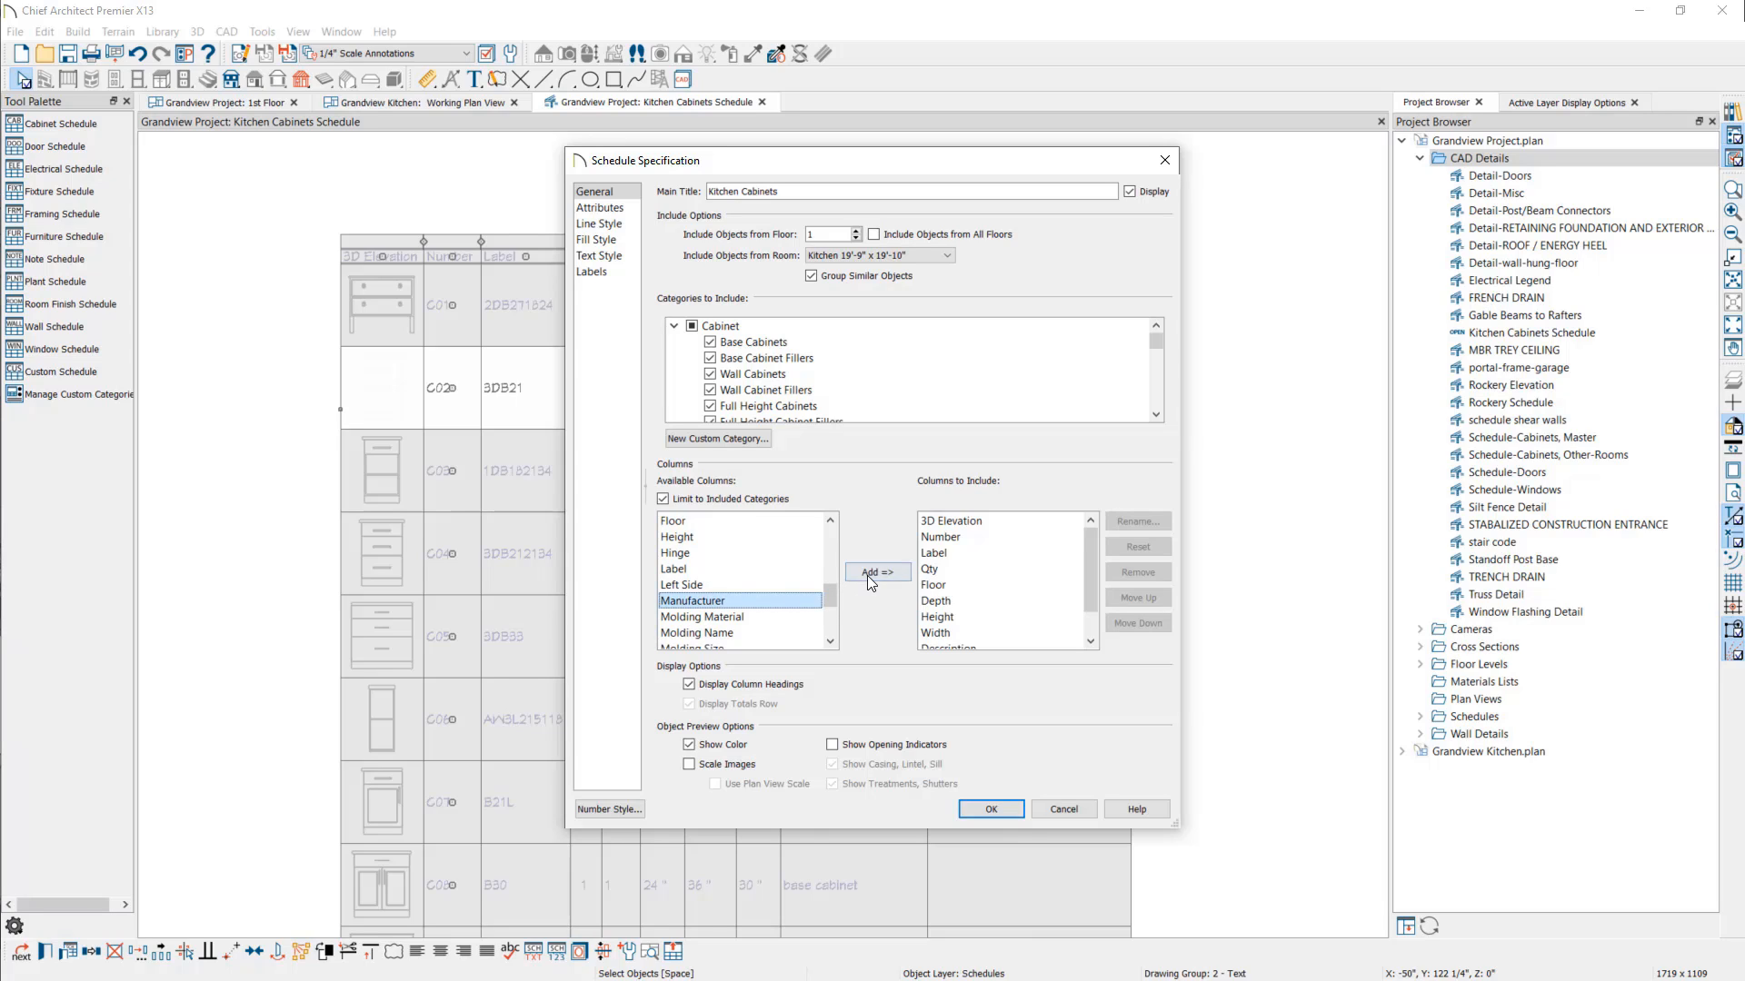
{"action": "left_click", "coordinate": [867, 574]}
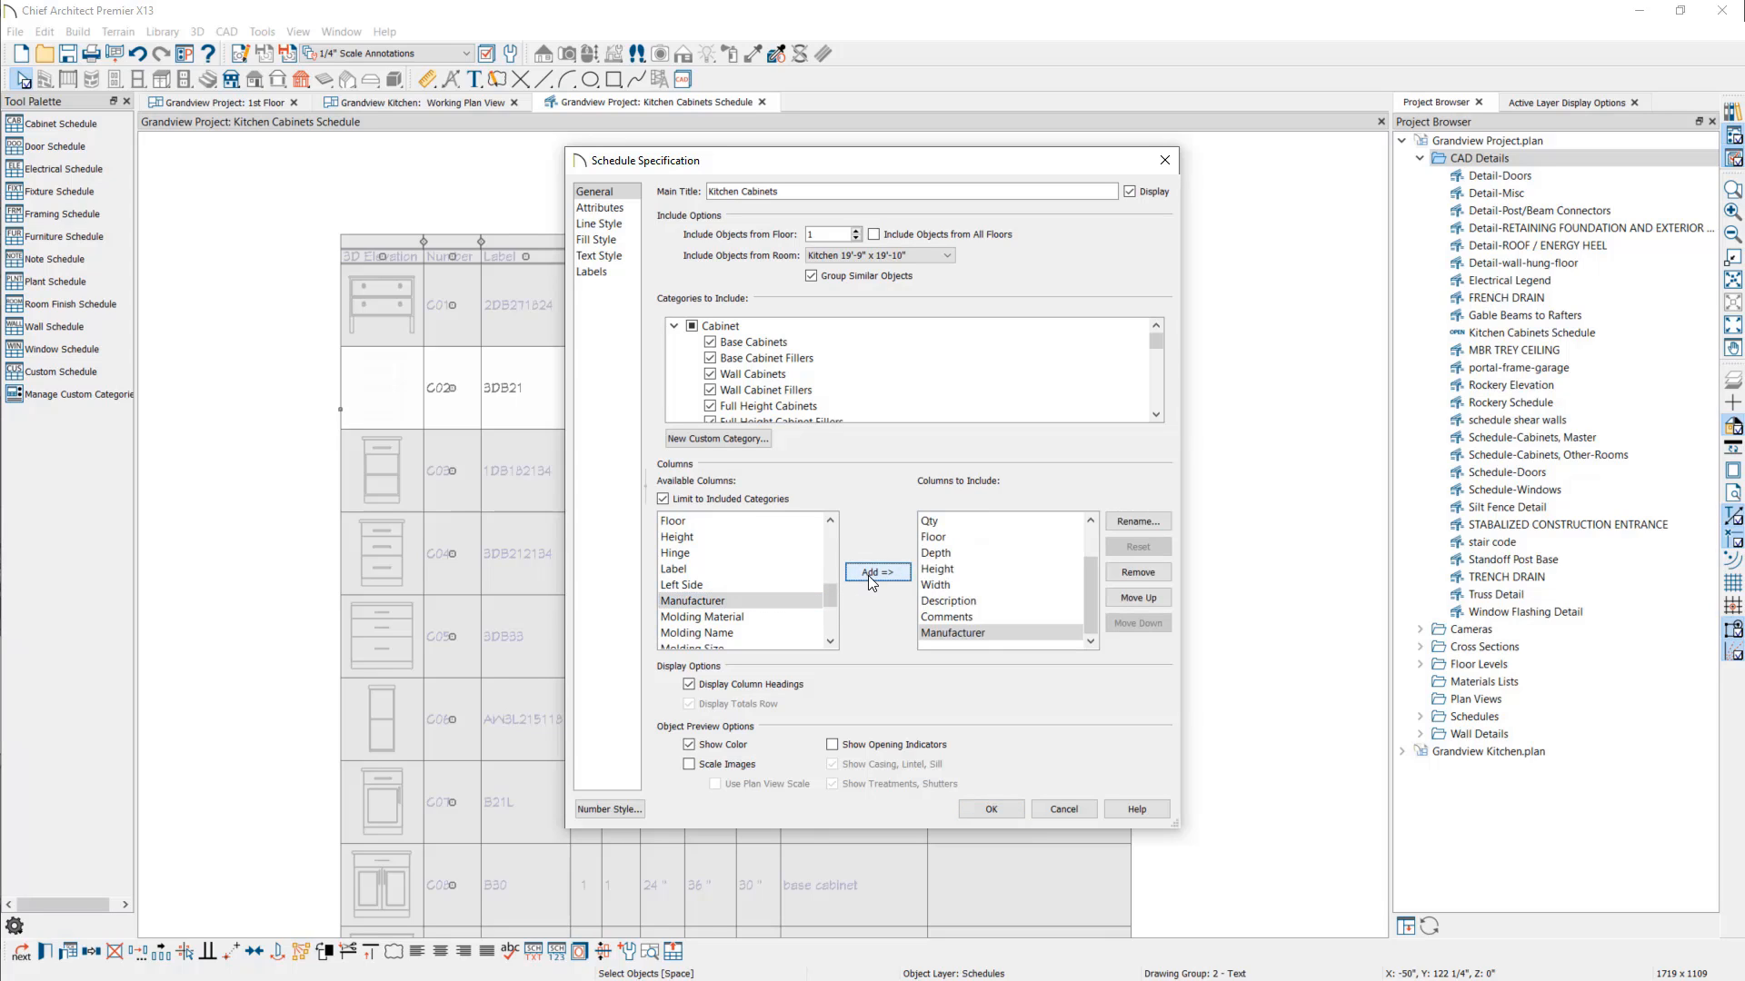
{"action": "left_click", "coordinate": [936, 536]}
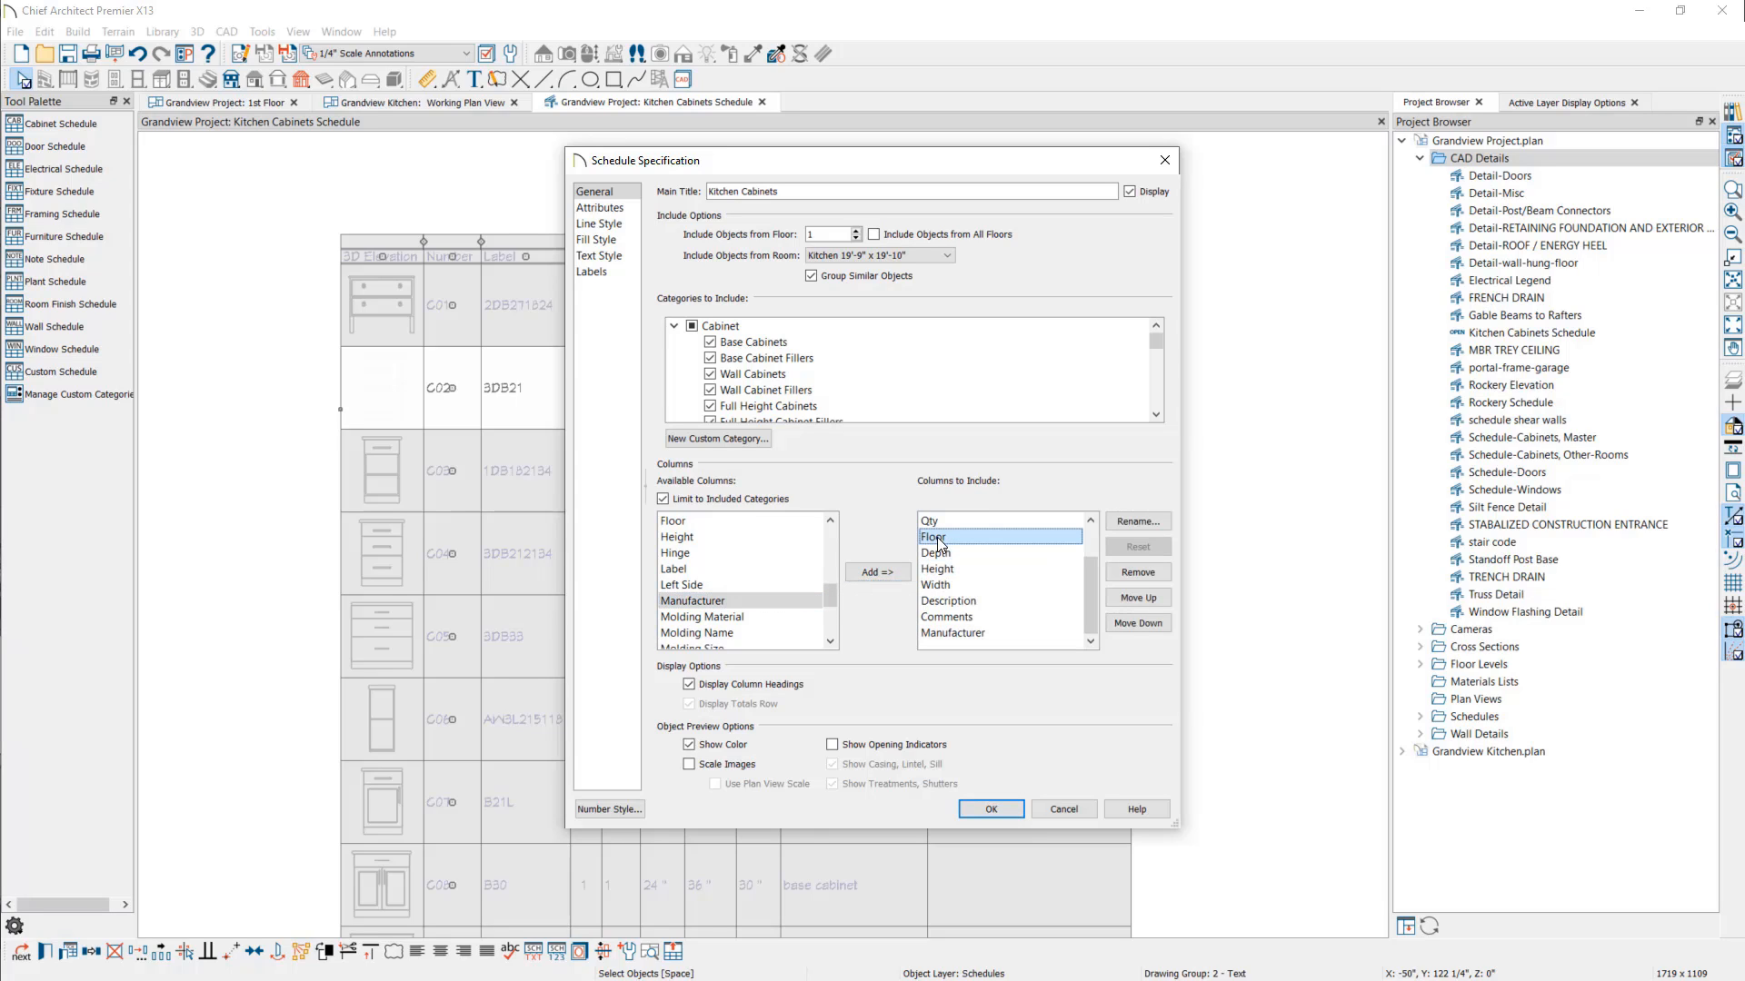
{"action": "left_click", "coordinate": [1136, 572]}
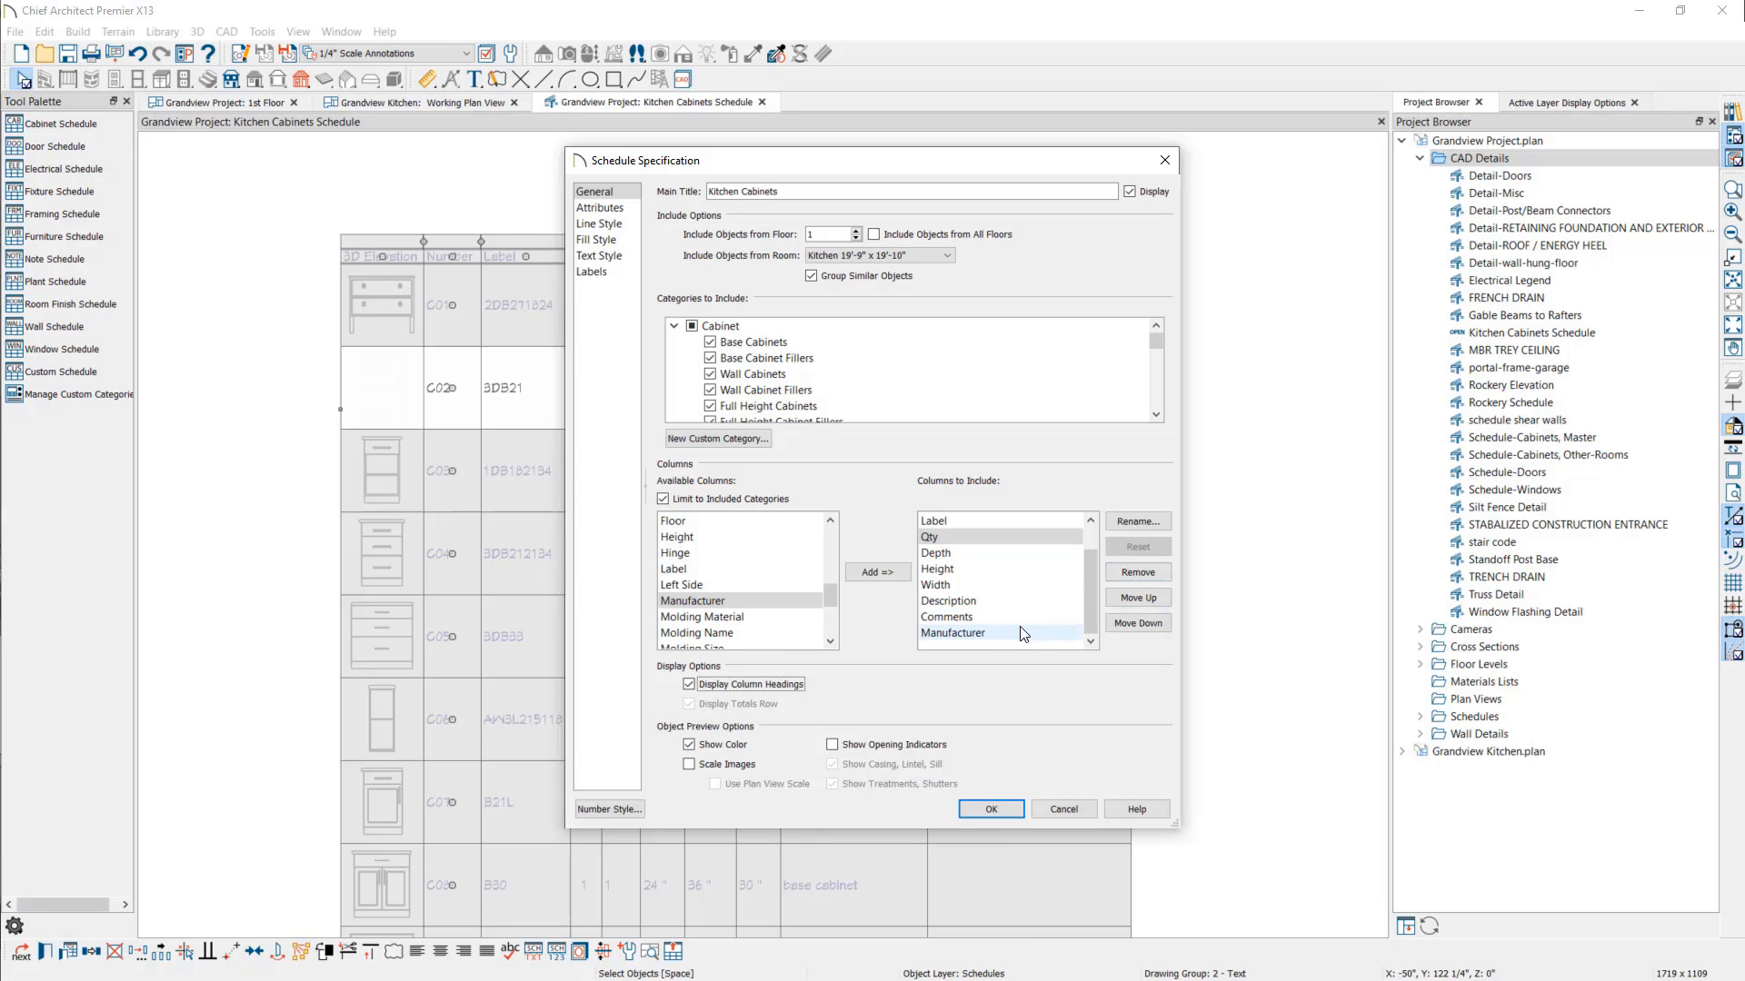
Step: Position the Manufacturer column directly before Description and apply the schedule settings
{"action": "left_click", "coordinate": [1023, 633]}
{"action": "left_click", "coordinate": [1126, 598]}
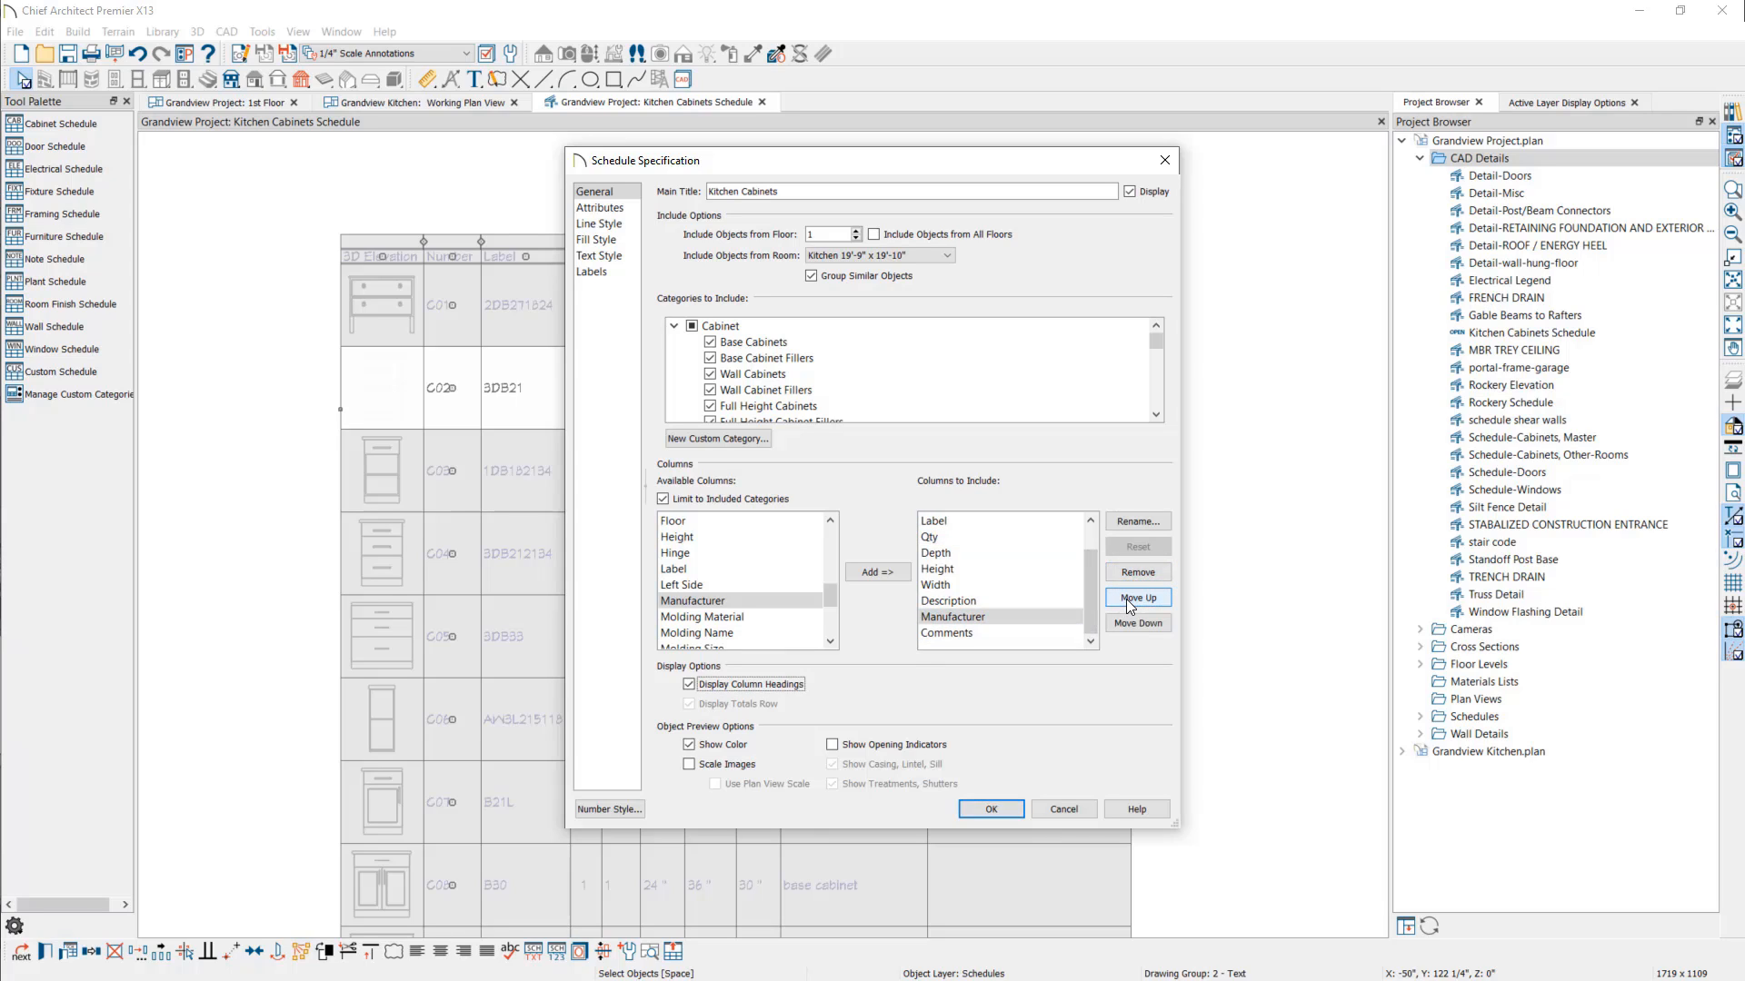
{"action": "left_click", "coordinate": [1126, 598]}
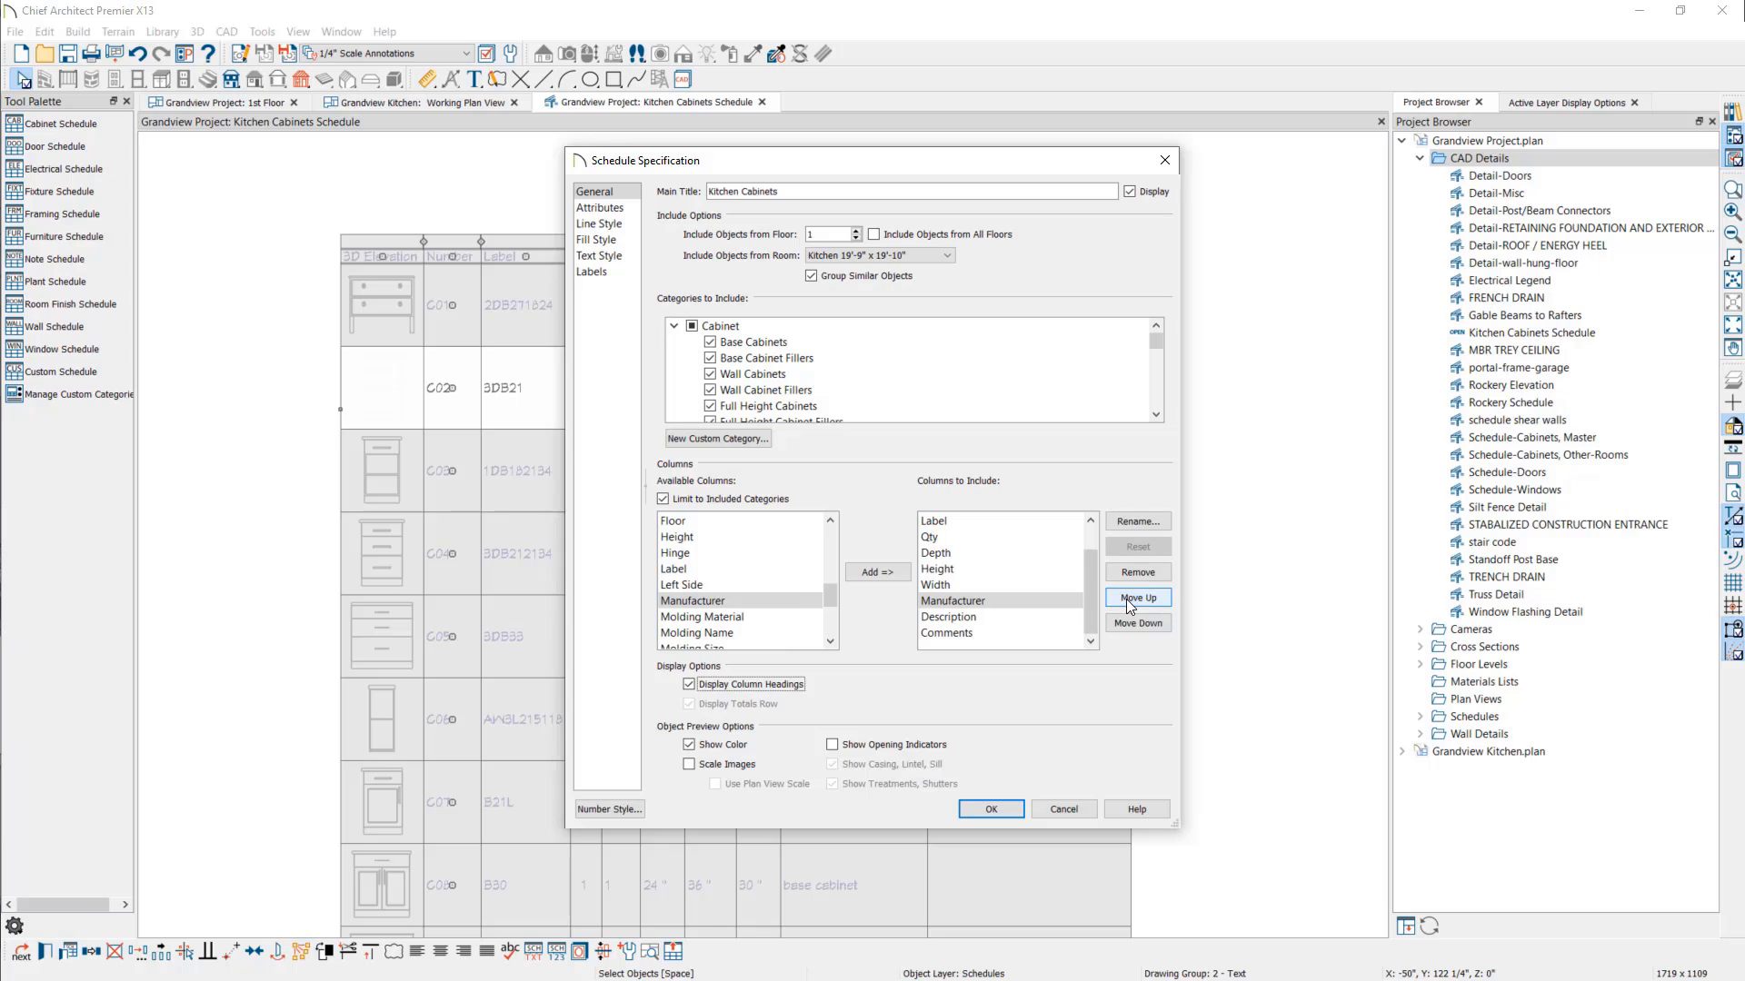
{"action": "left_click", "coordinate": [1075, 604]}
{"action": "left_click", "coordinate": [992, 810]}
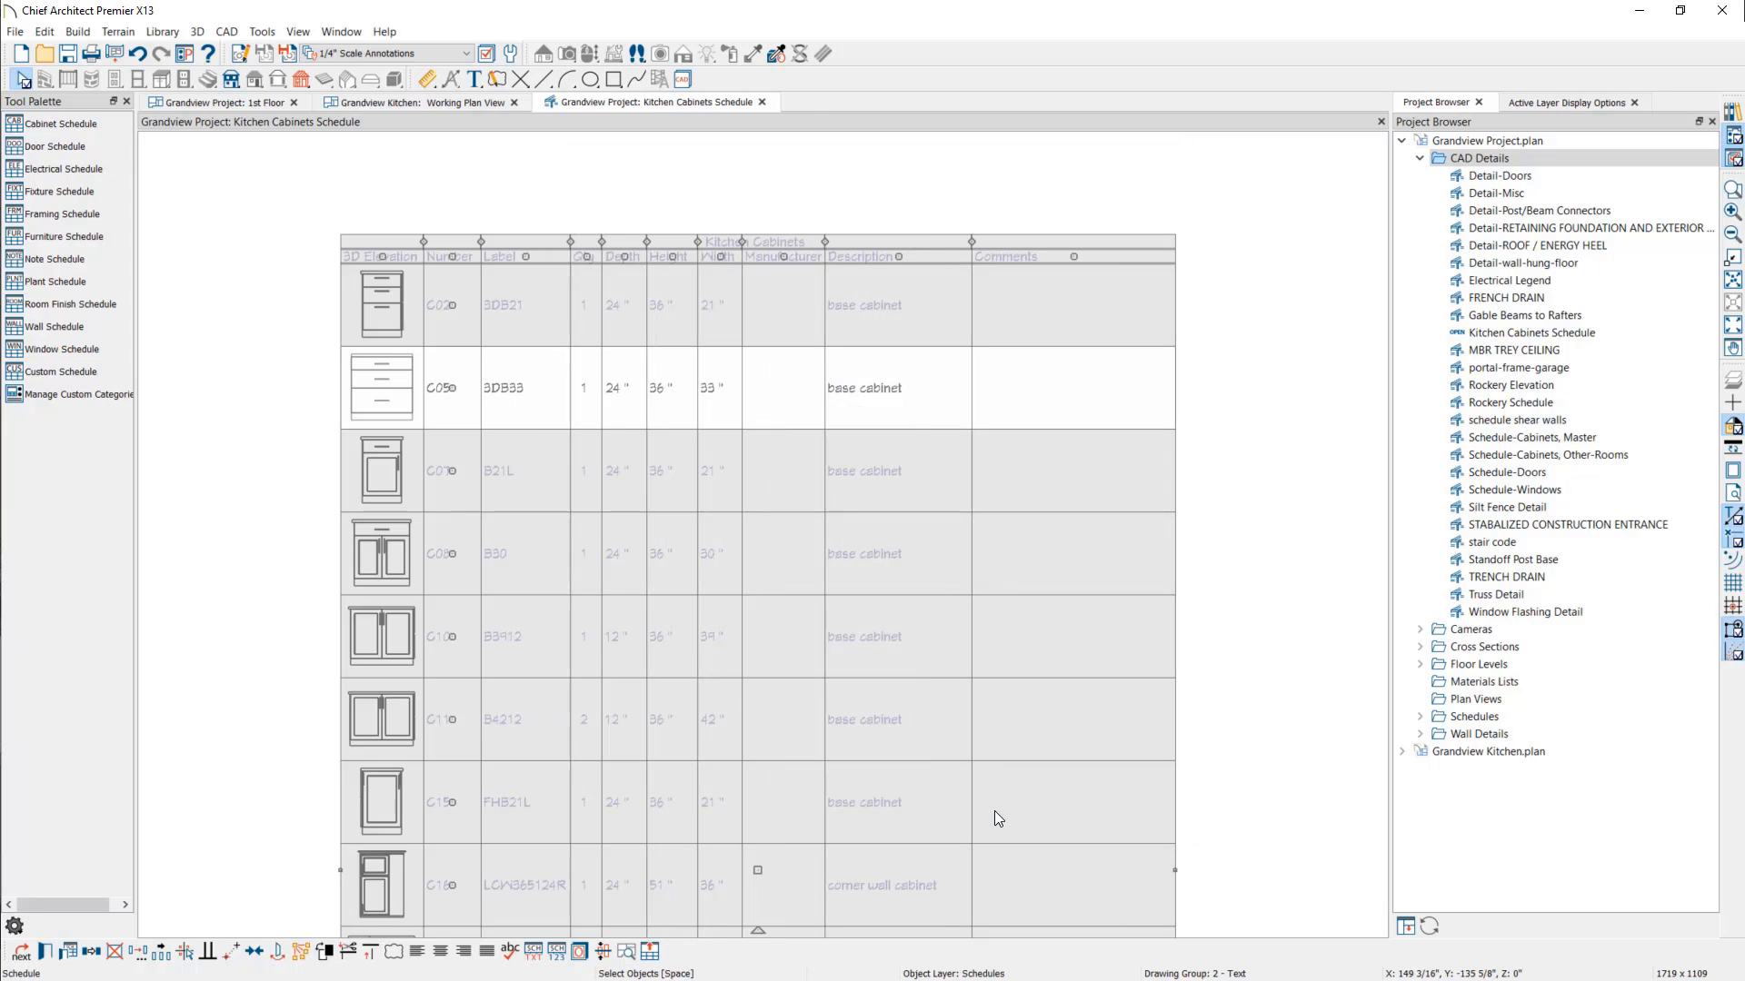
{"action": "left_click", "coordinate": [1211, 700]}
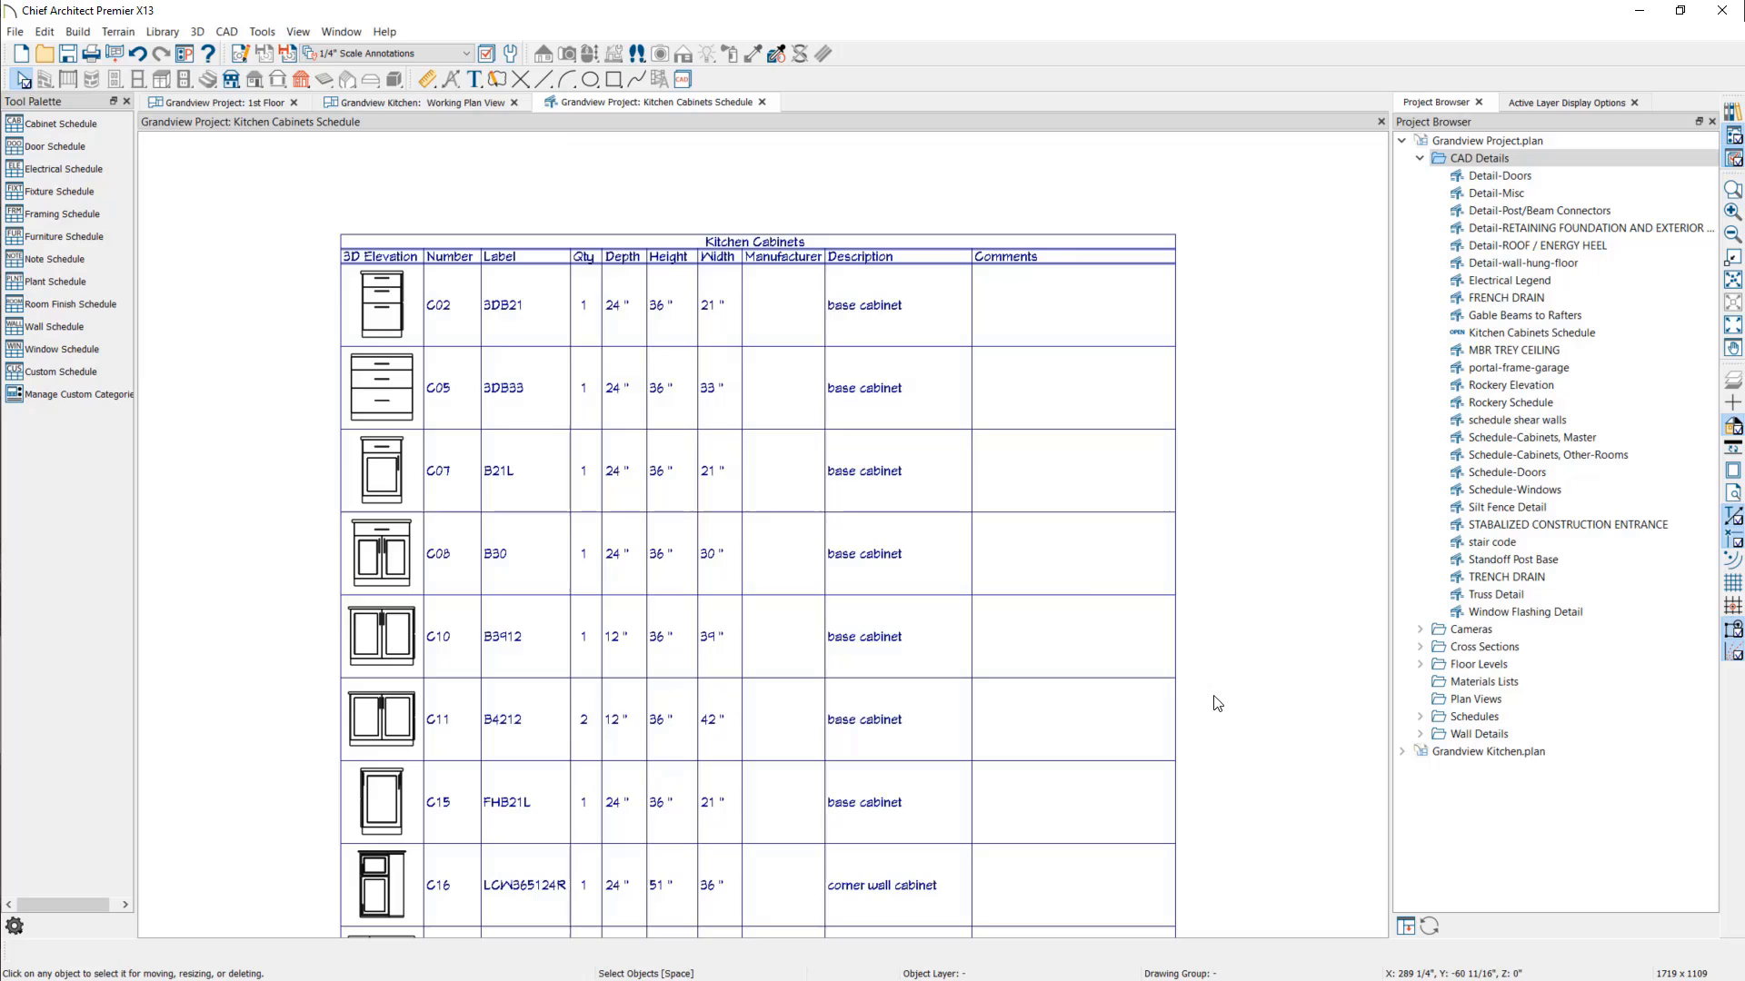
Step: Reopen the Kitchen Cabinets schedule's specification to review its settings, and close it again
{"action": "left_click", "coordinate": [1074, 579]}
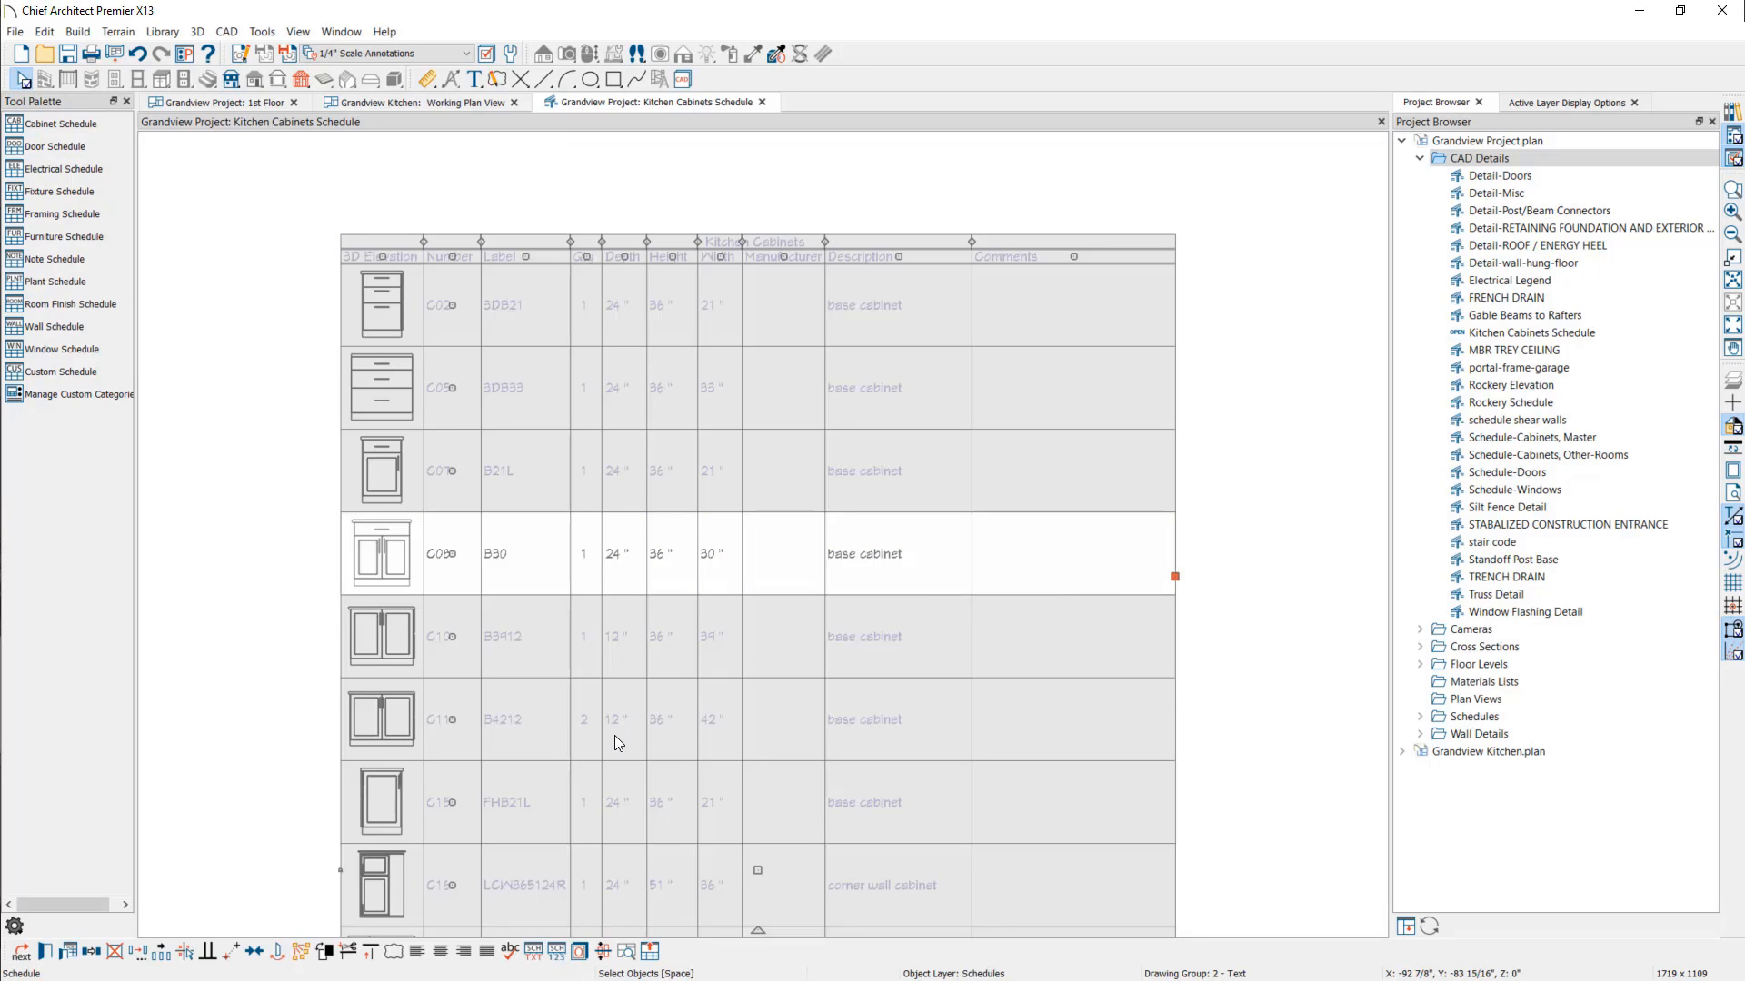
{"action": "left_click", "coordinate": [47, 953]}
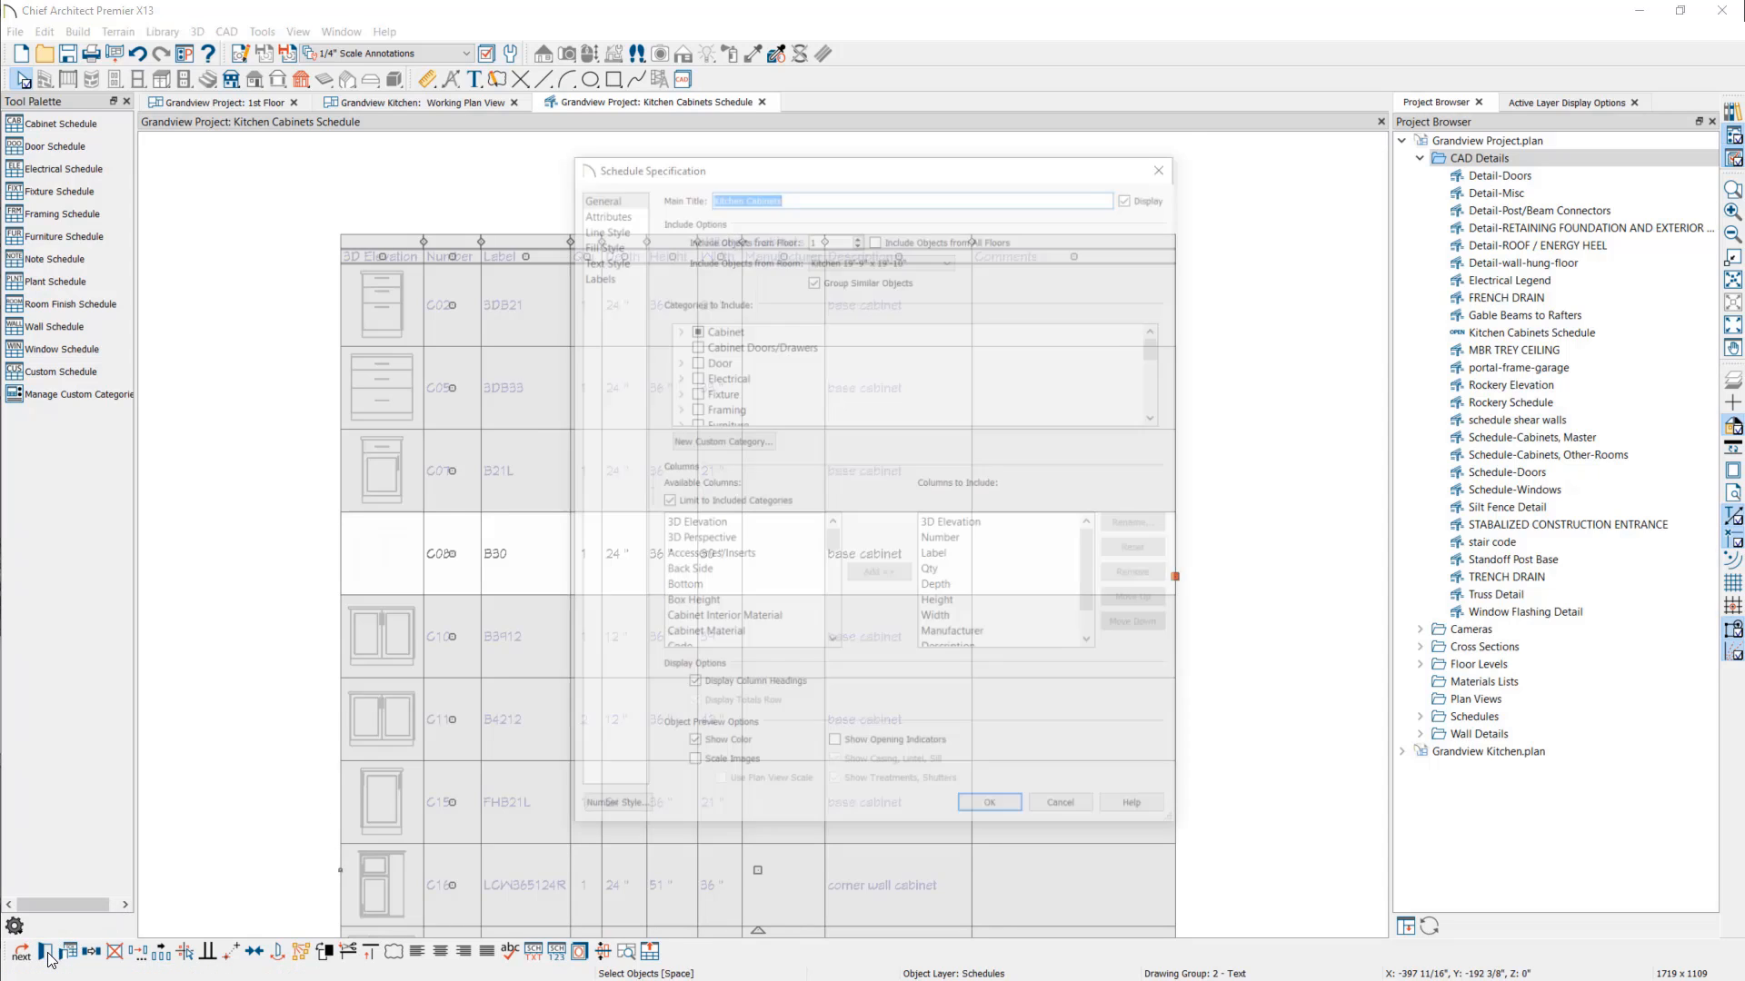
{"action": "left_click", "coordinate": [991, 809]}
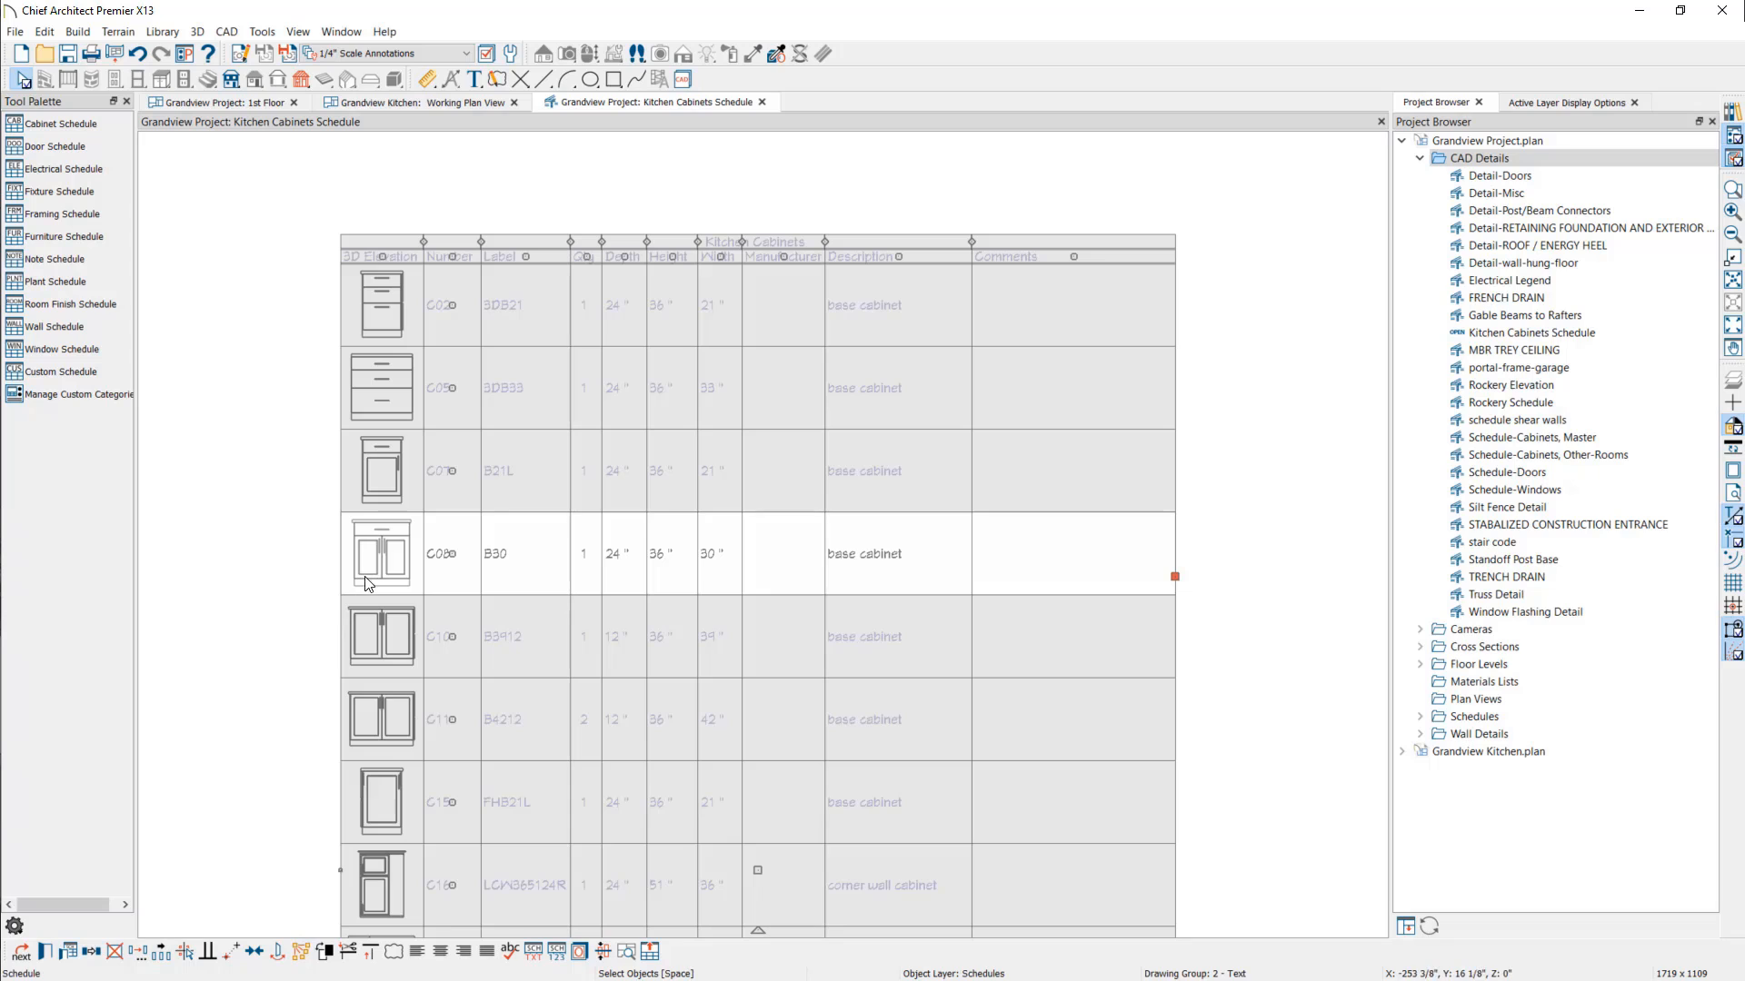
Step: Set the manufacturer of the C11 base cabinet to KraftMaid from its row in the Kitchen Cabinets schedule
{"action": "left_click", "coordinate": [526, 660]}
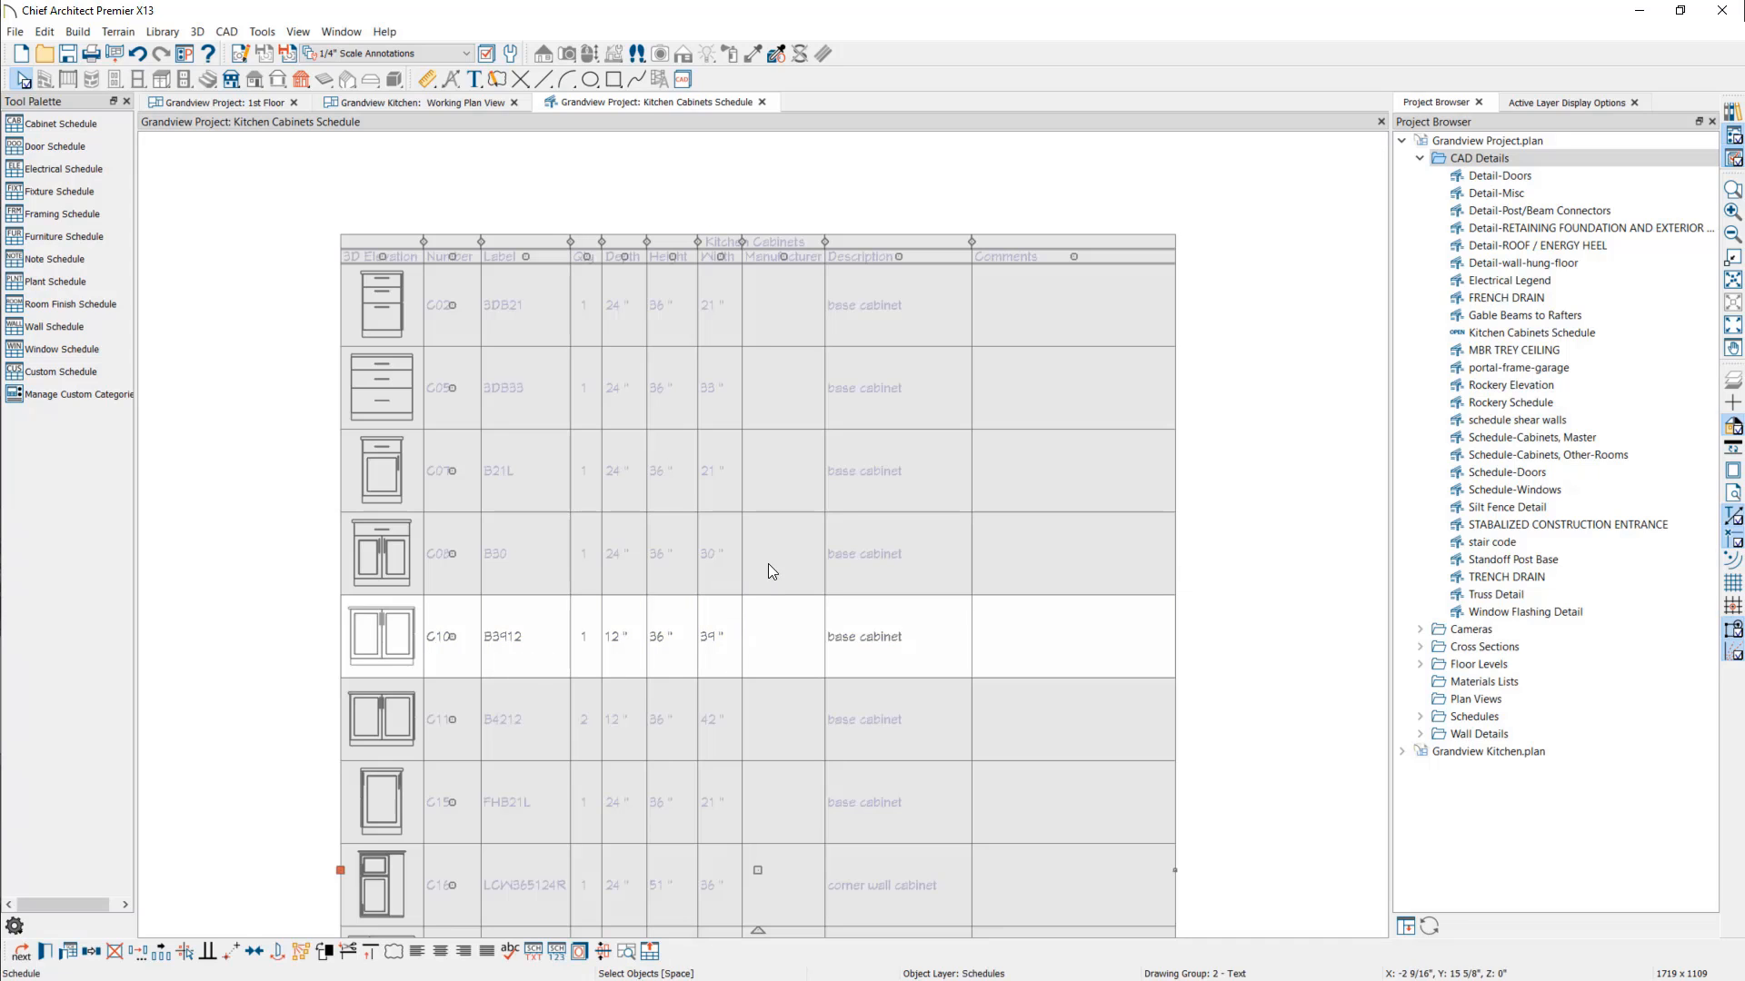
{"action": "left_click", "coordinate": [783, 490]}
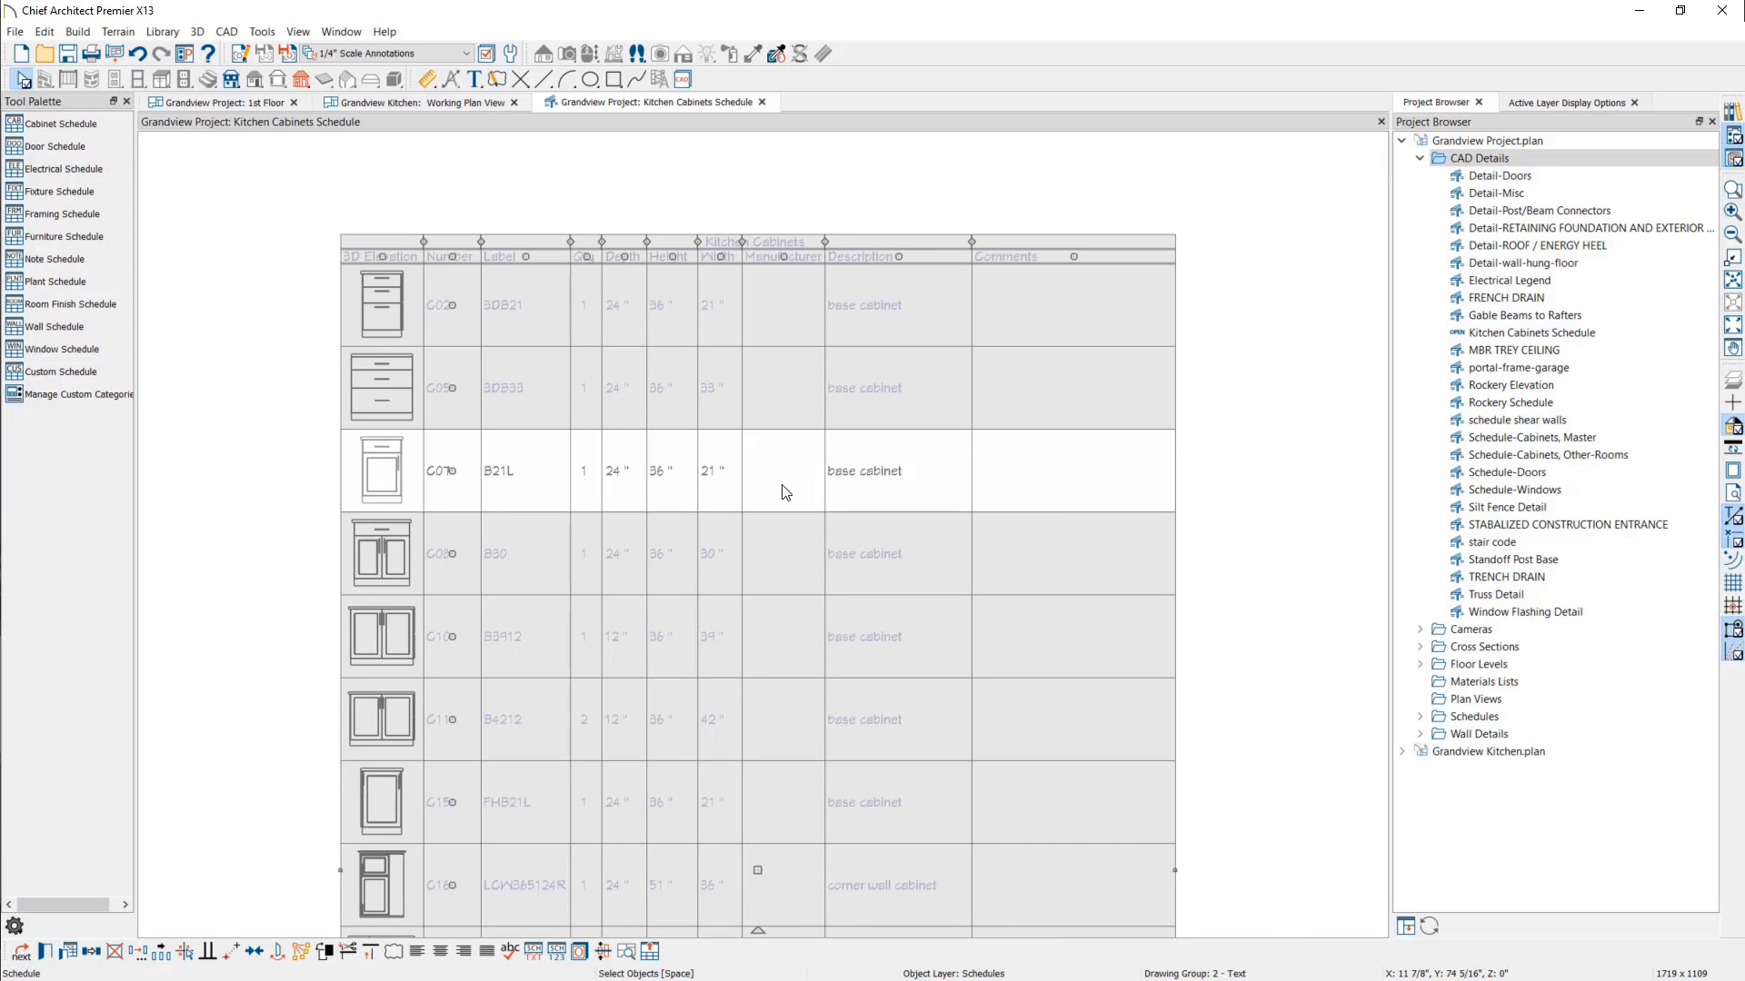
{"action": "left_click", "coordinate": [770, 713]}
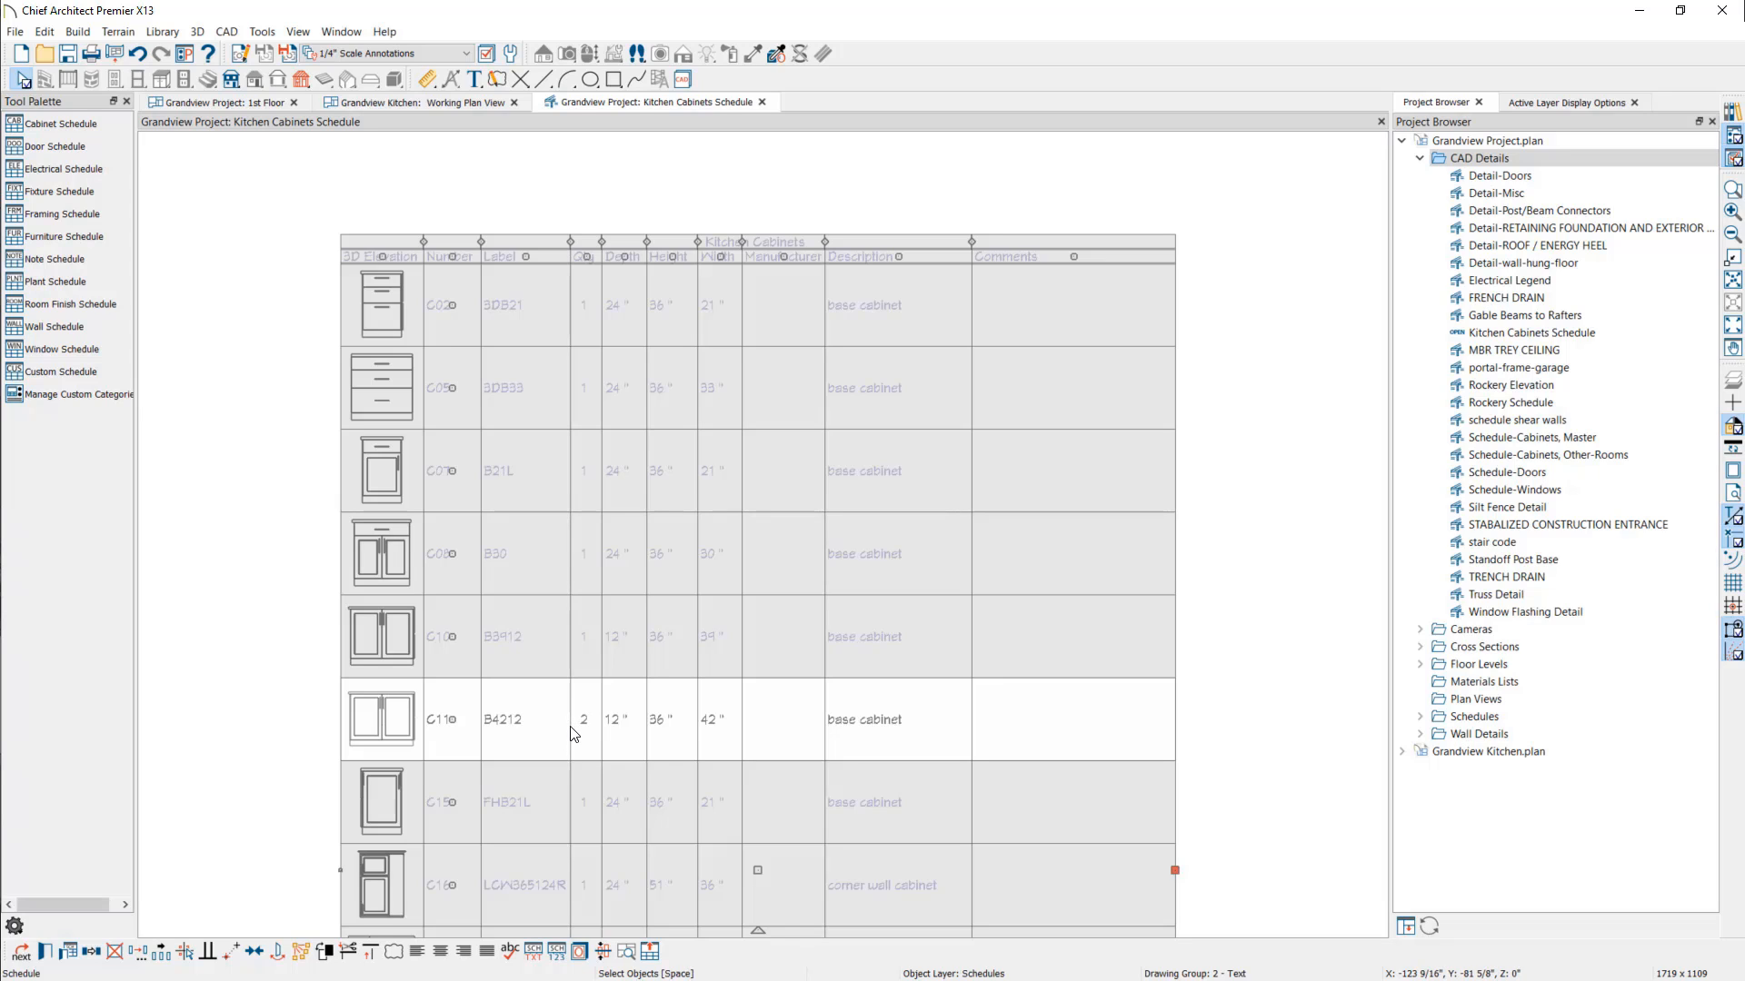
{"action": "left_click", "coordinate": [70, 953]}
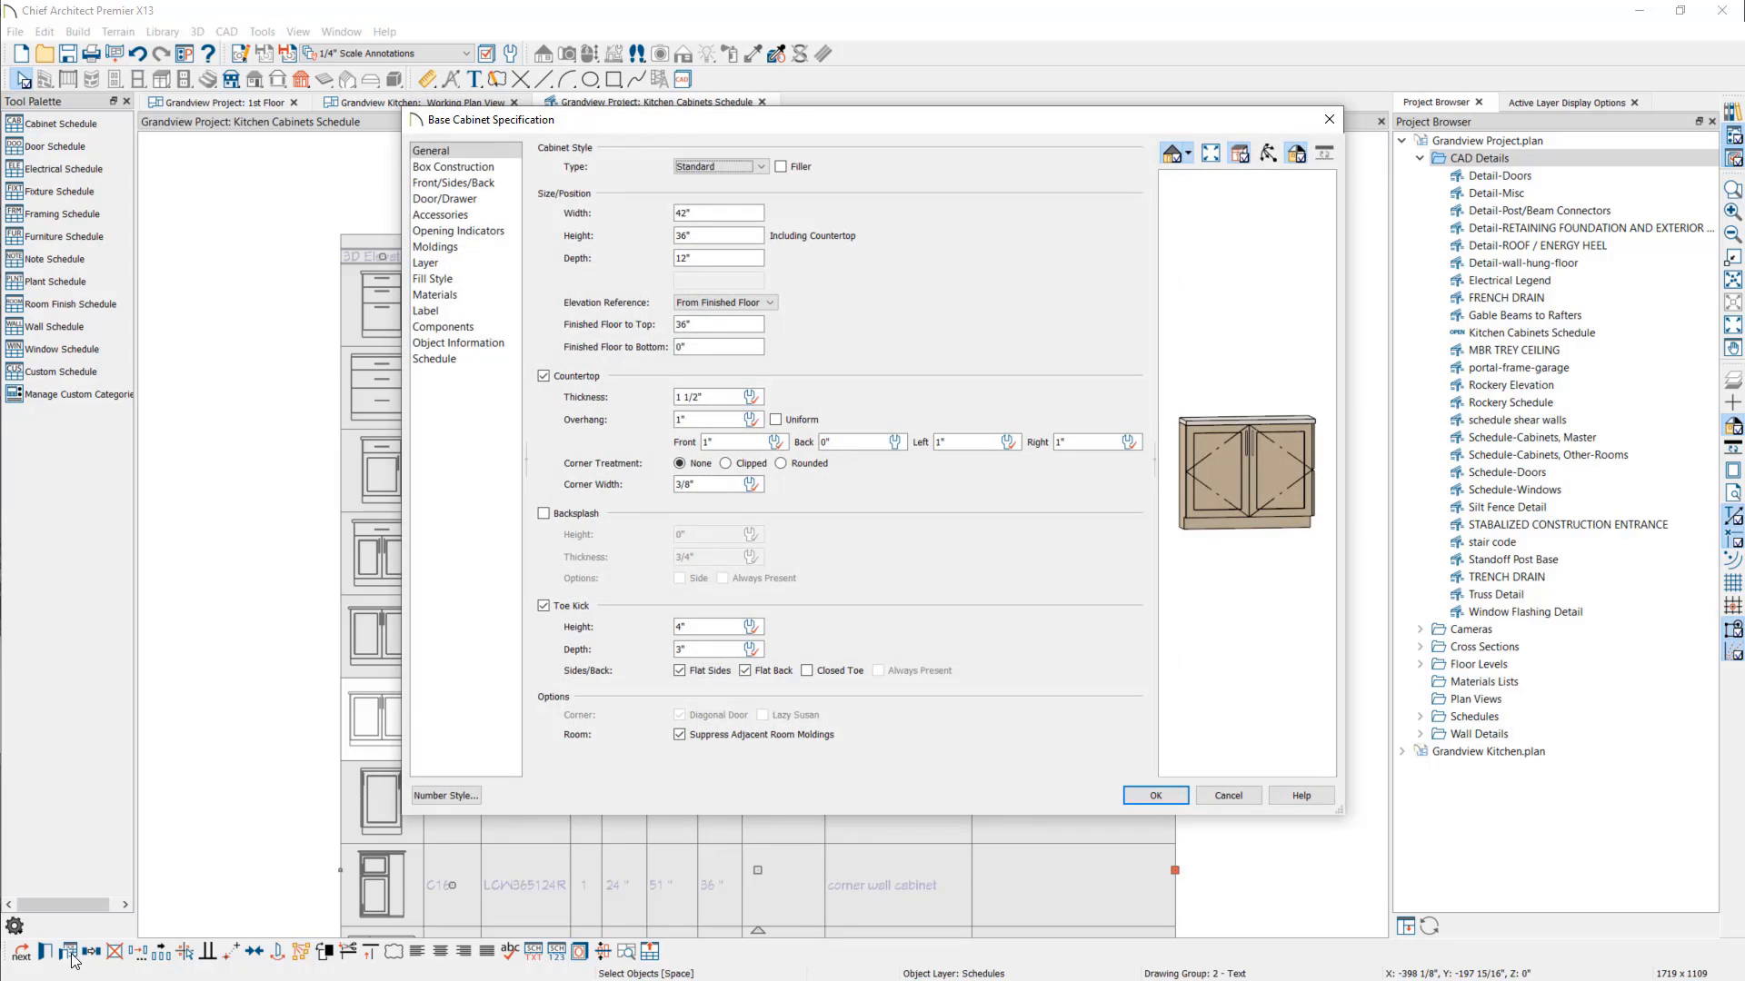
{"action": "left_click", "coordinate": [489, 345]}
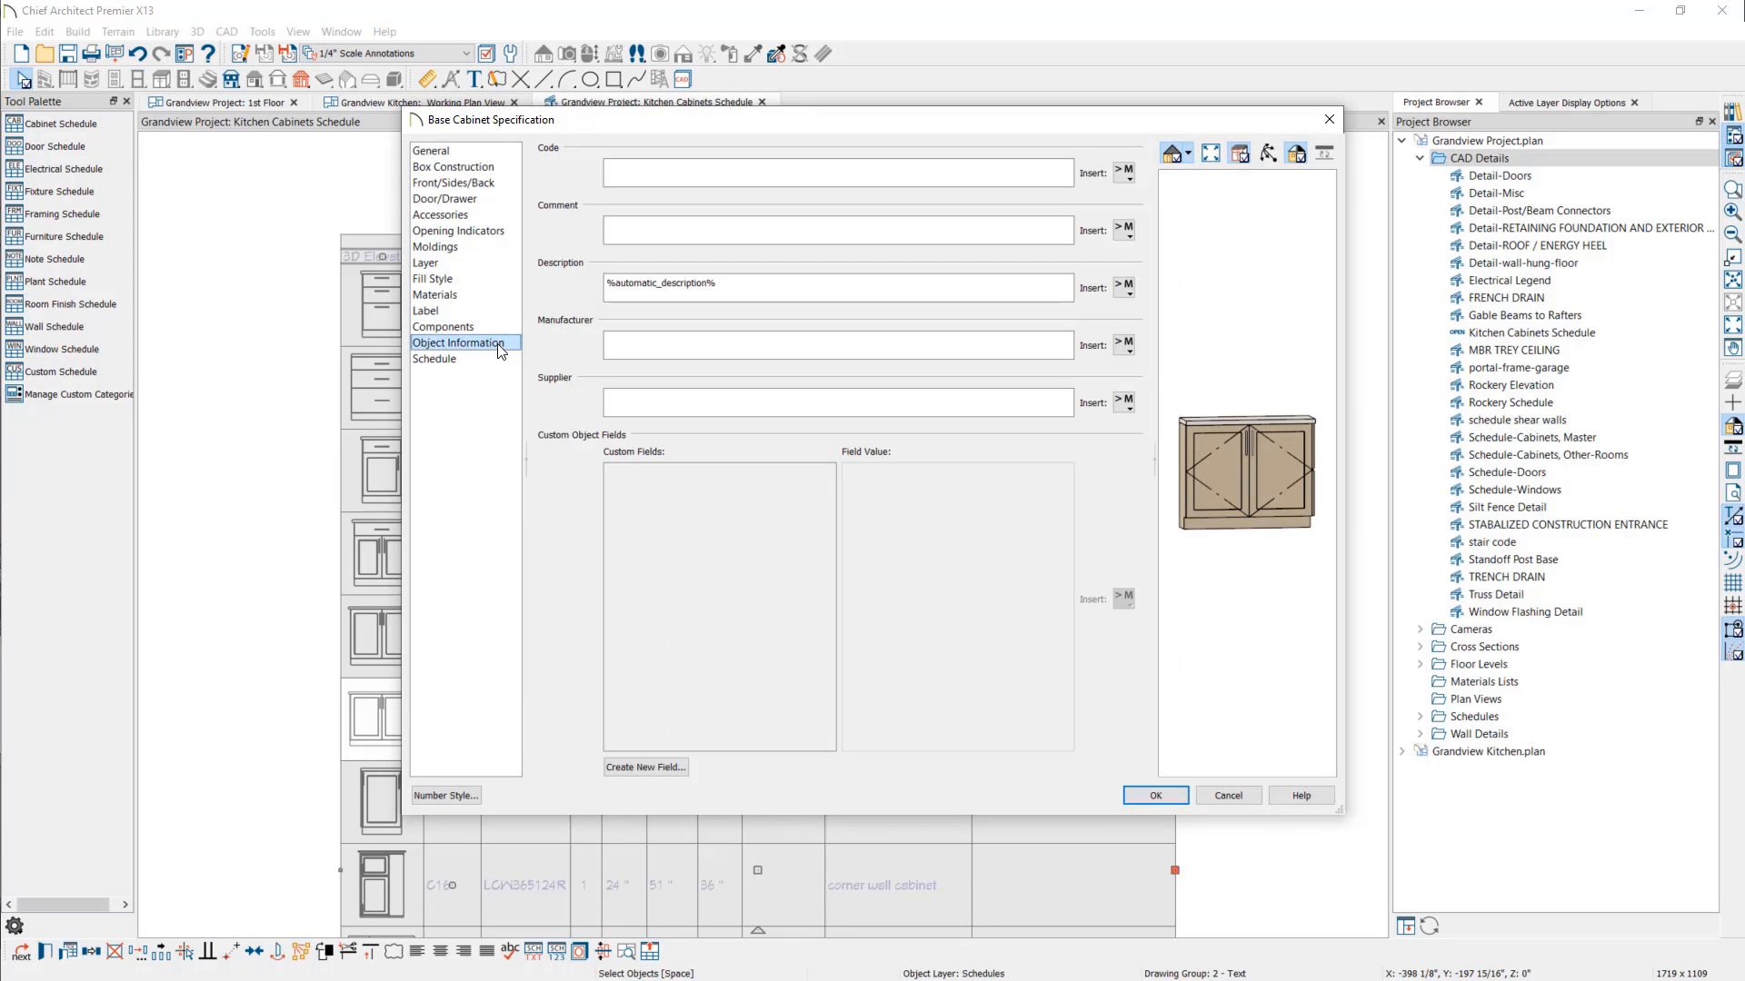
{"action": "left_click", "coordinate": [660, 344]}
{"action": "type", "text": "KraftMaid"}
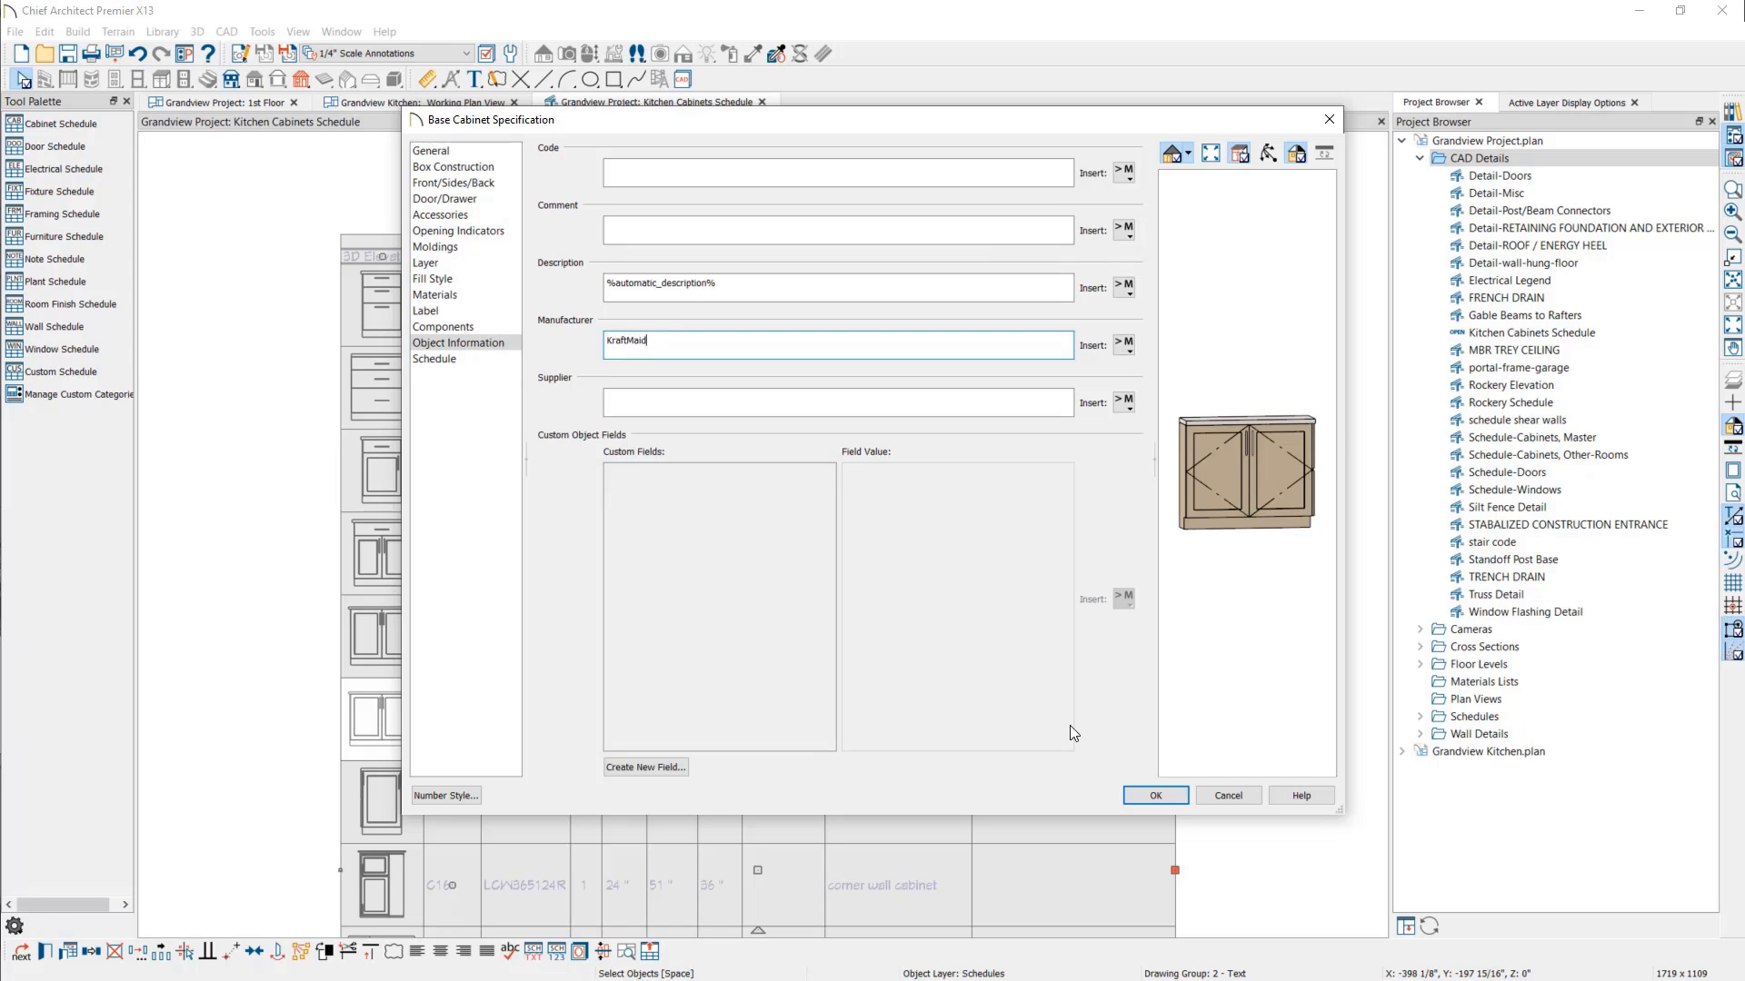
{"action": "left_click", "coordinate": [1161, 795]}
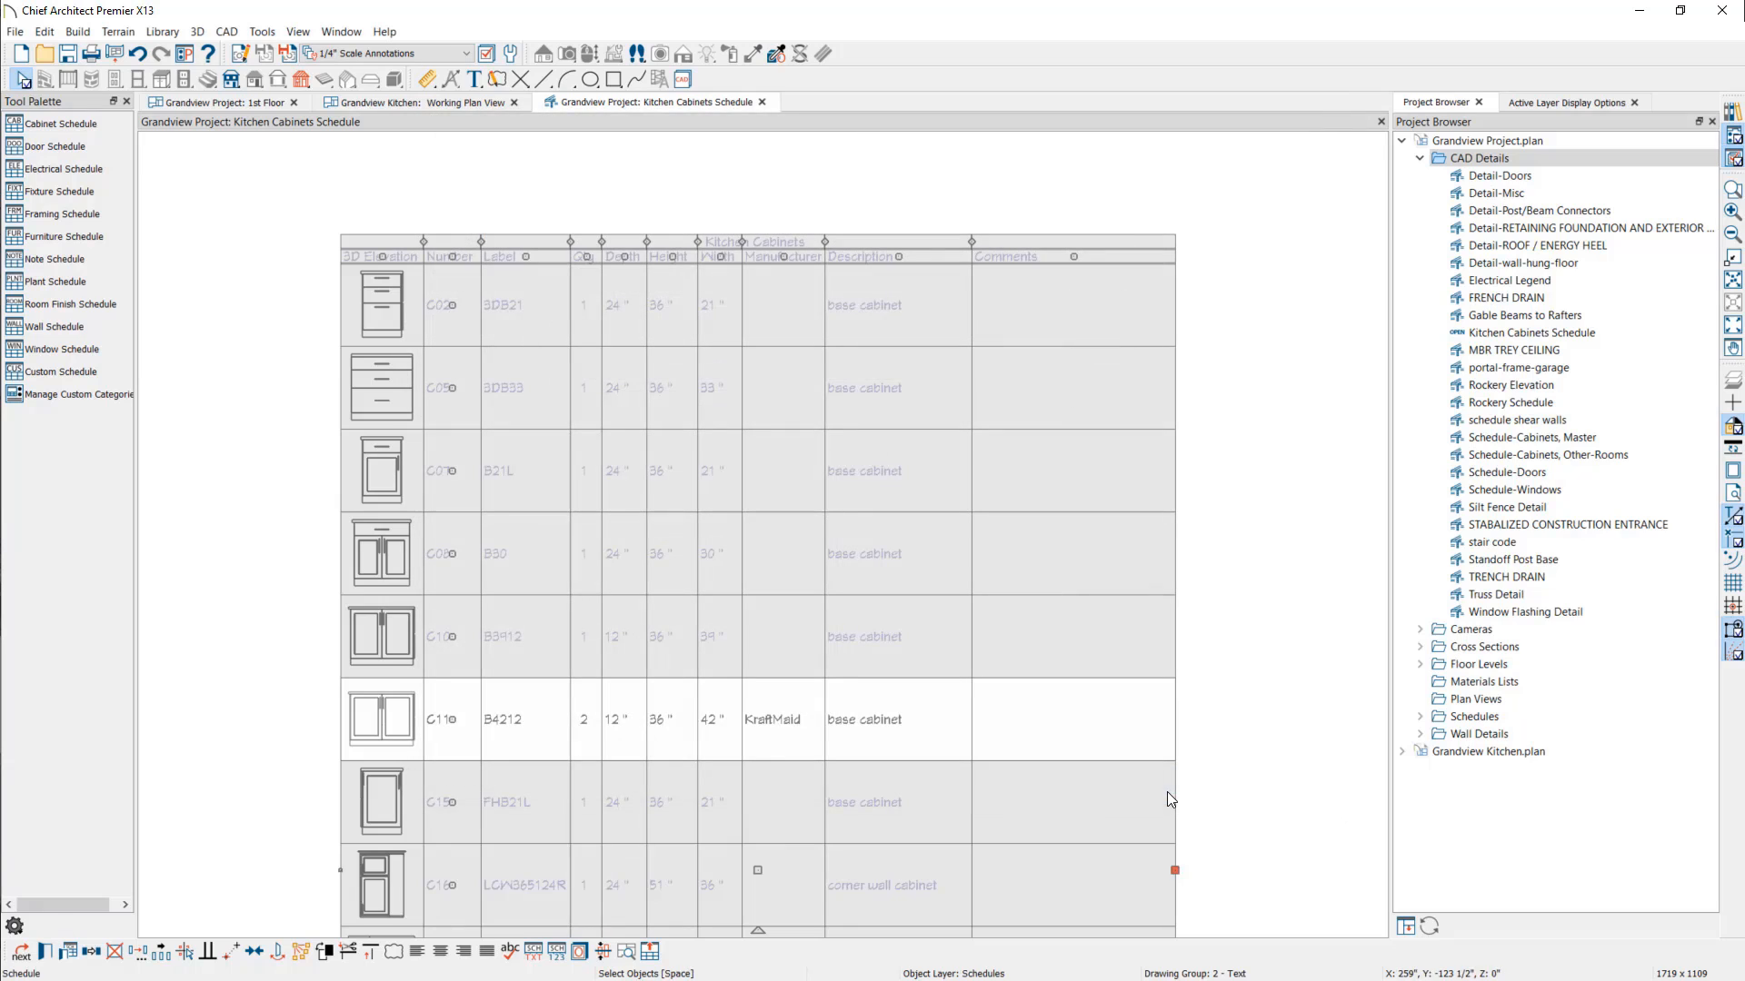
{"action": "left_click", "coordinate": [1205, 722]}
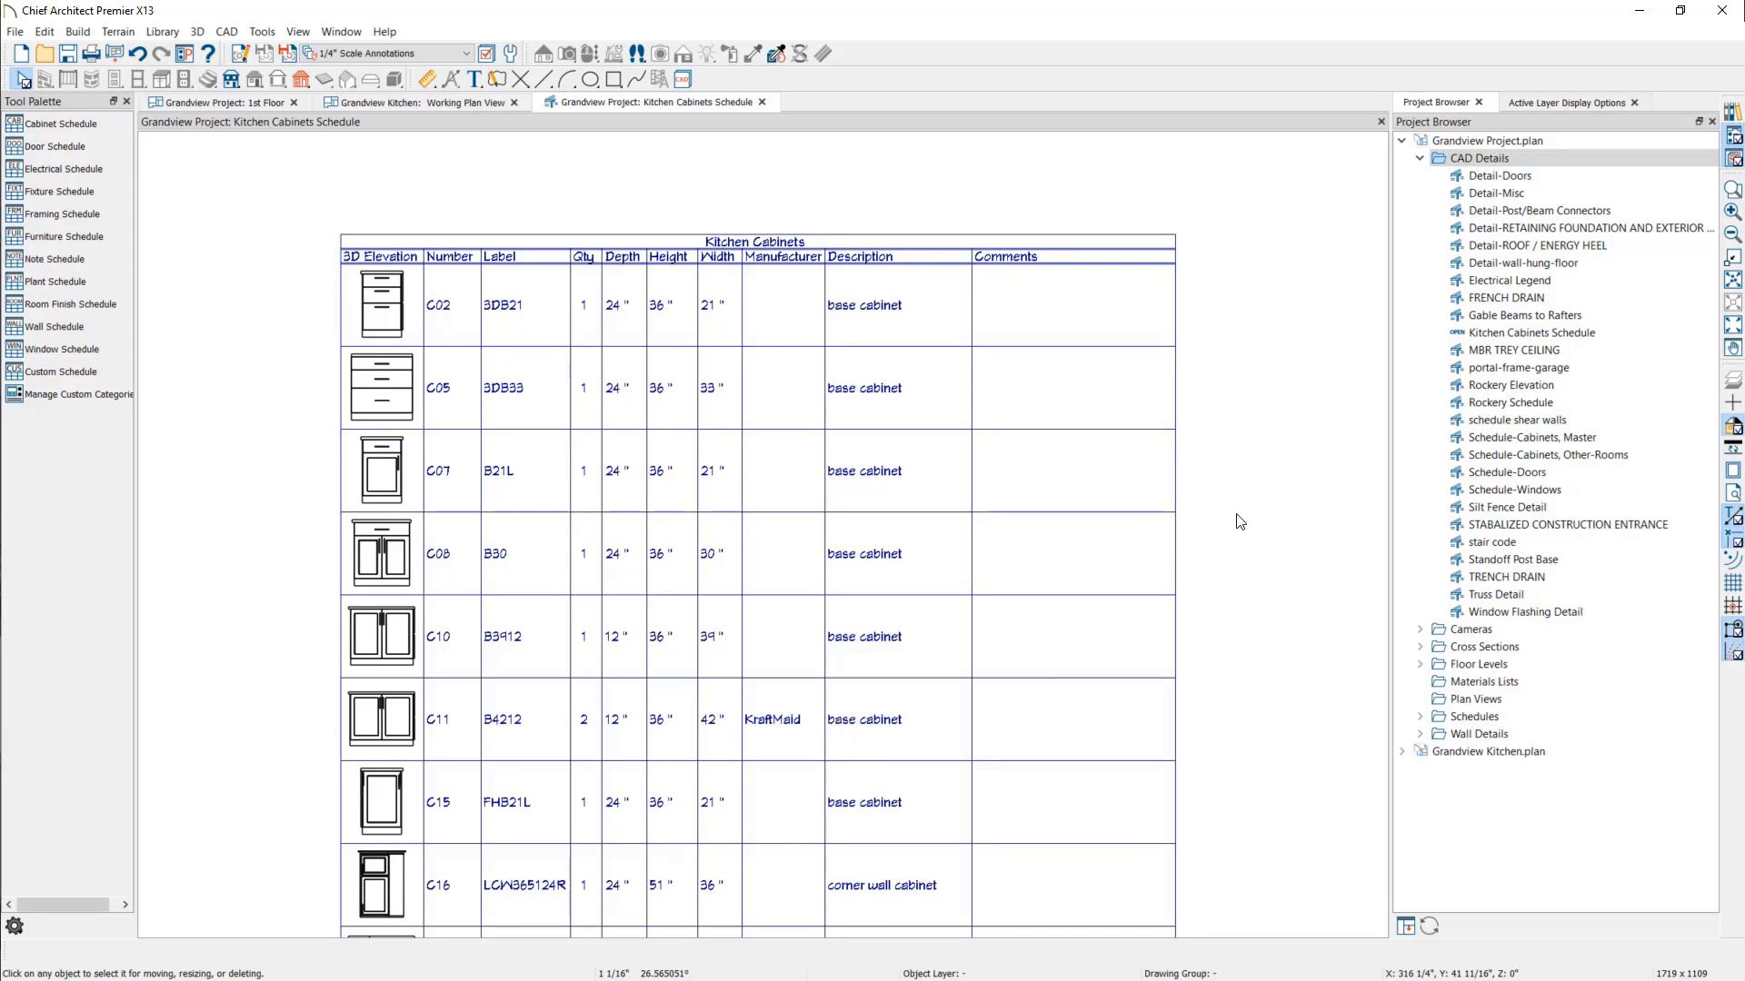
Step: Close the Kitchen Cabinets schedule and create a new CAD detail named Molding Schedule
{"action": "left_click", "coordinate": [764, 102]}
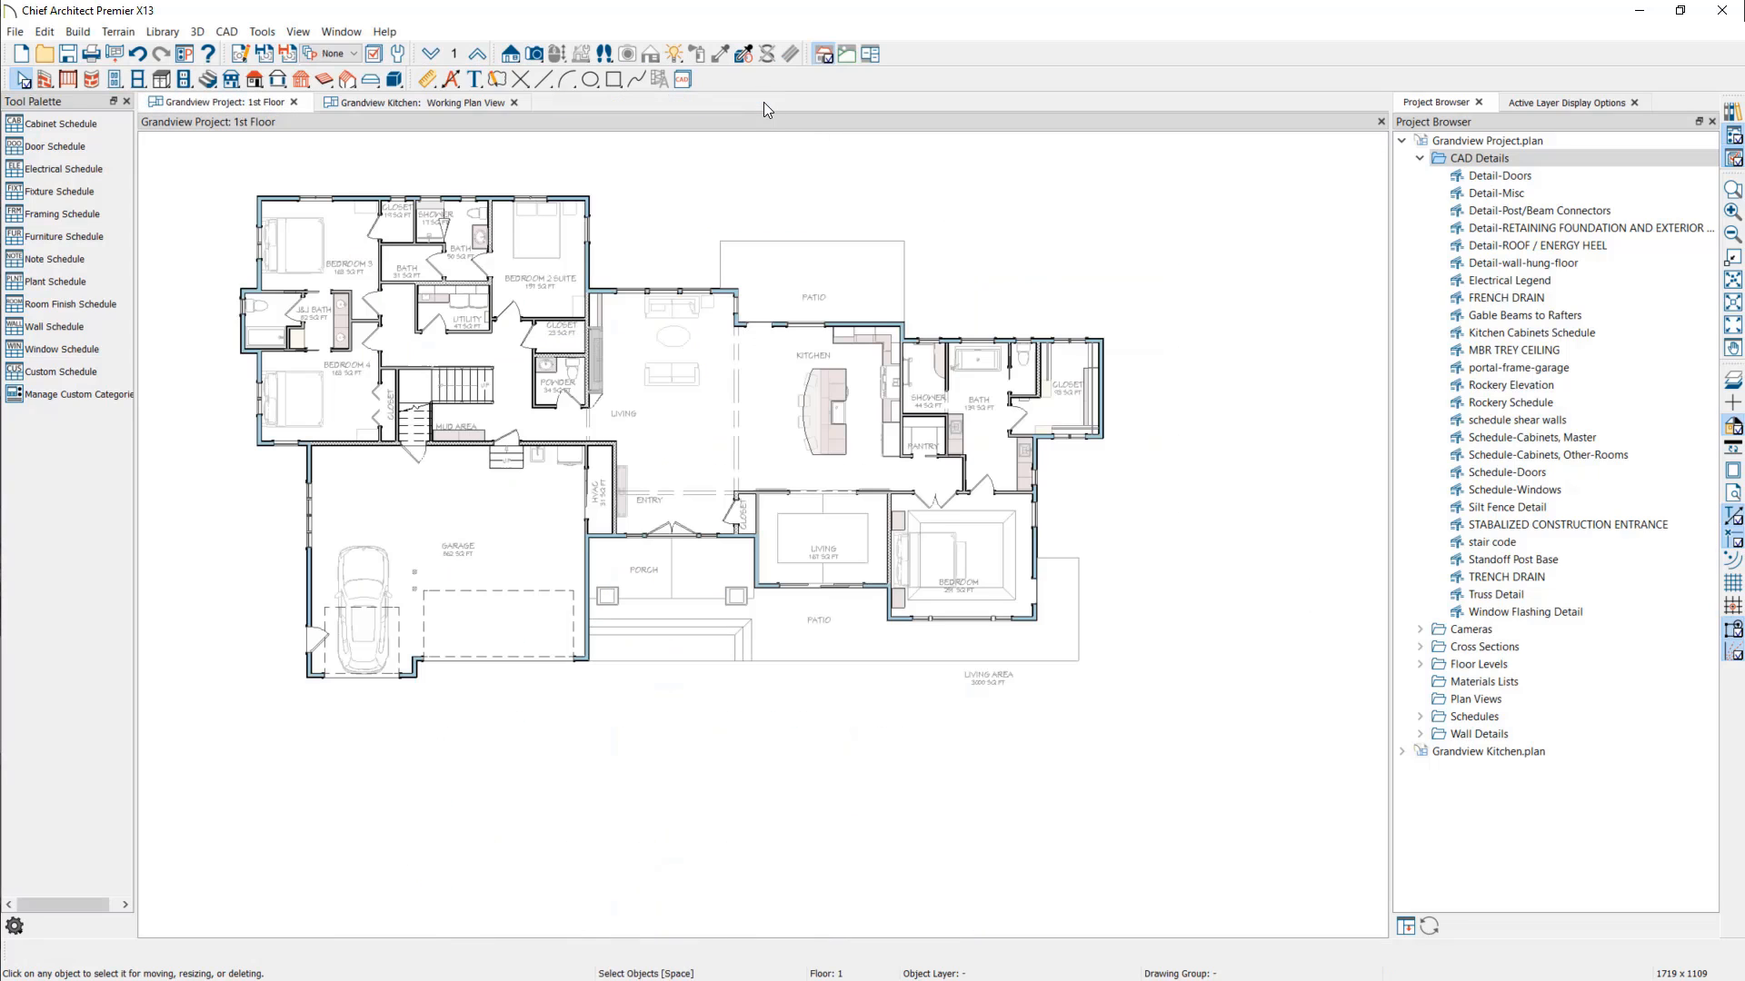
{"action": "right_click", "coordinate": [1566, 160]}
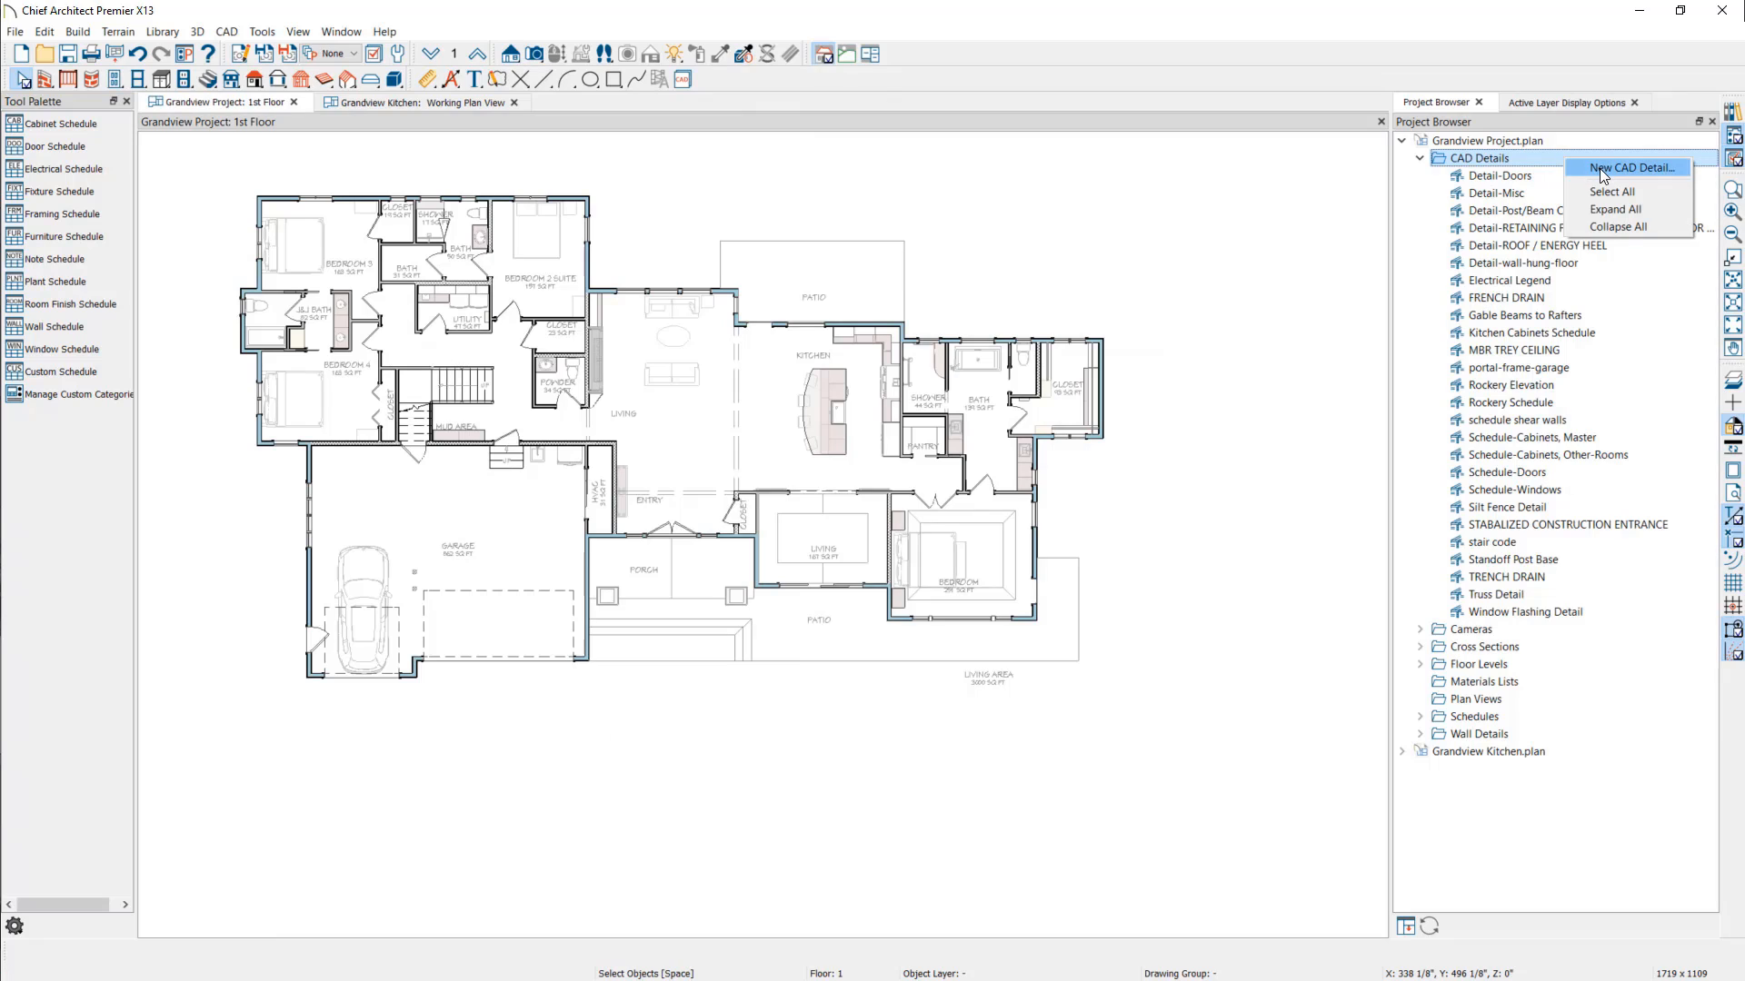
{"action": "left_click", "coordinate": [1604, 169]}
{"action": "type", "text": "Moldin"}
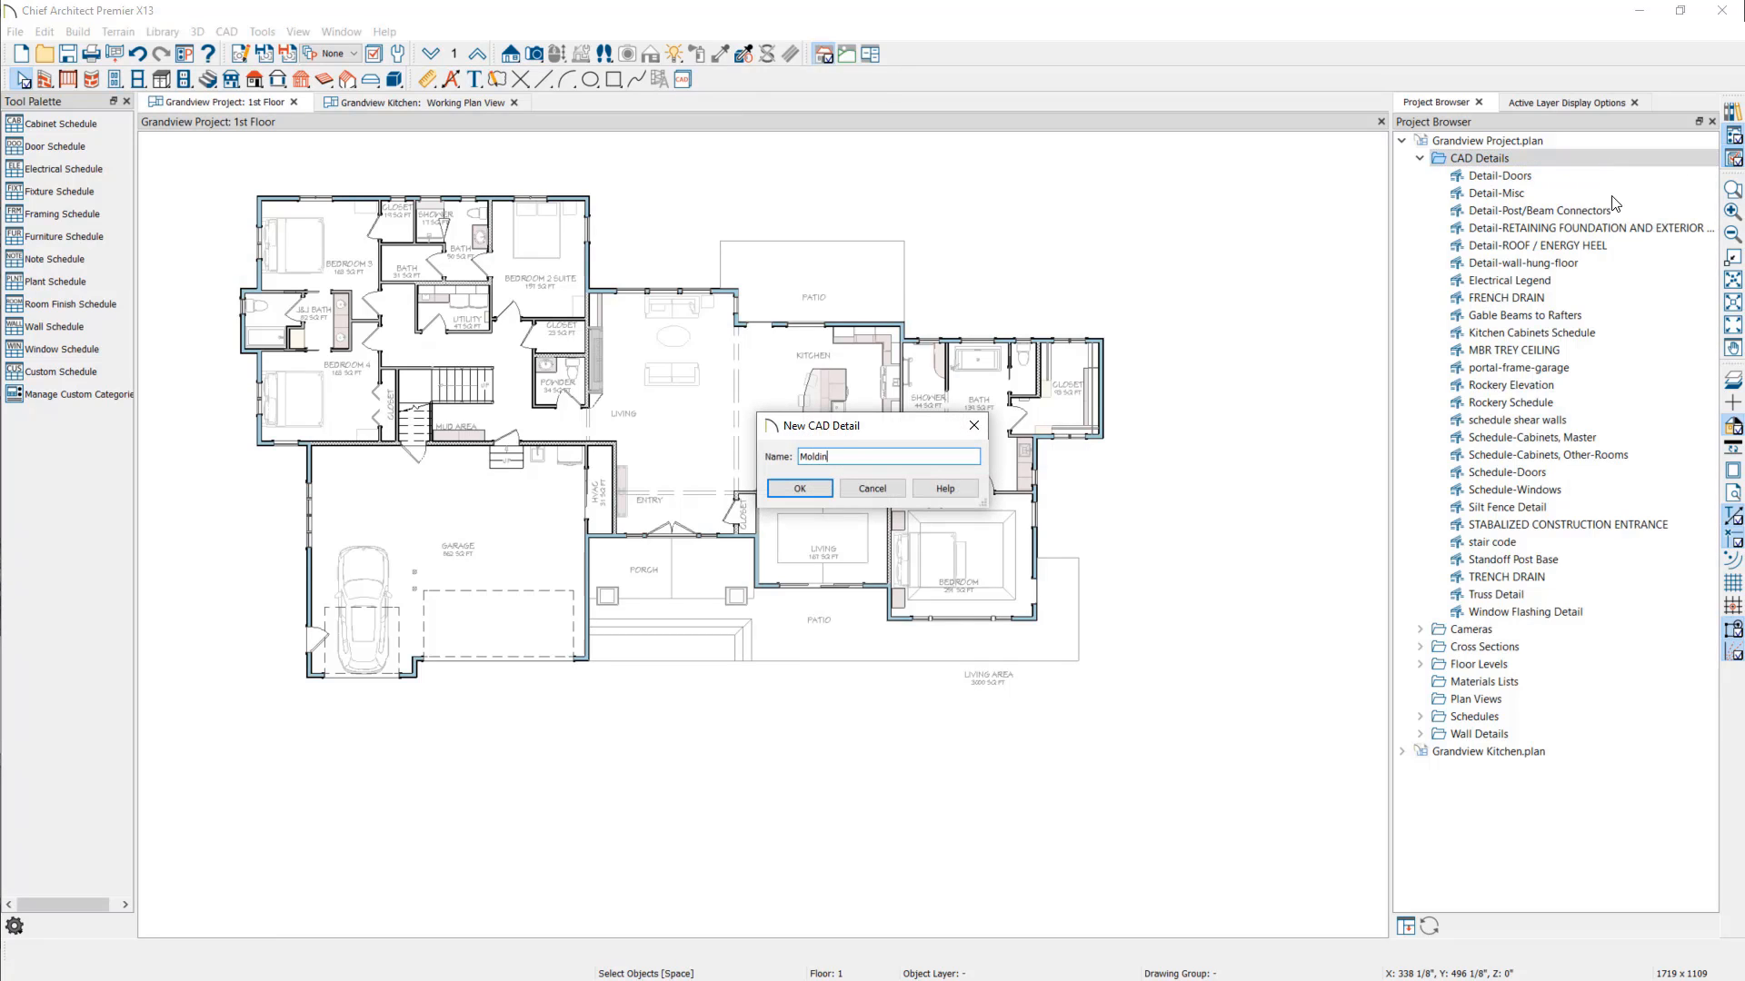
{"action": "type", "text": "g Schedule"}
{"action": "key", "text": "Return"}
Step: Place a custom schedule in the empty detail and set its main title to Molding Schedule
{"action": "left_click", "coordinate": [262, 31]}
{"action": "mouse_move", "coordinate": [265, 56]}
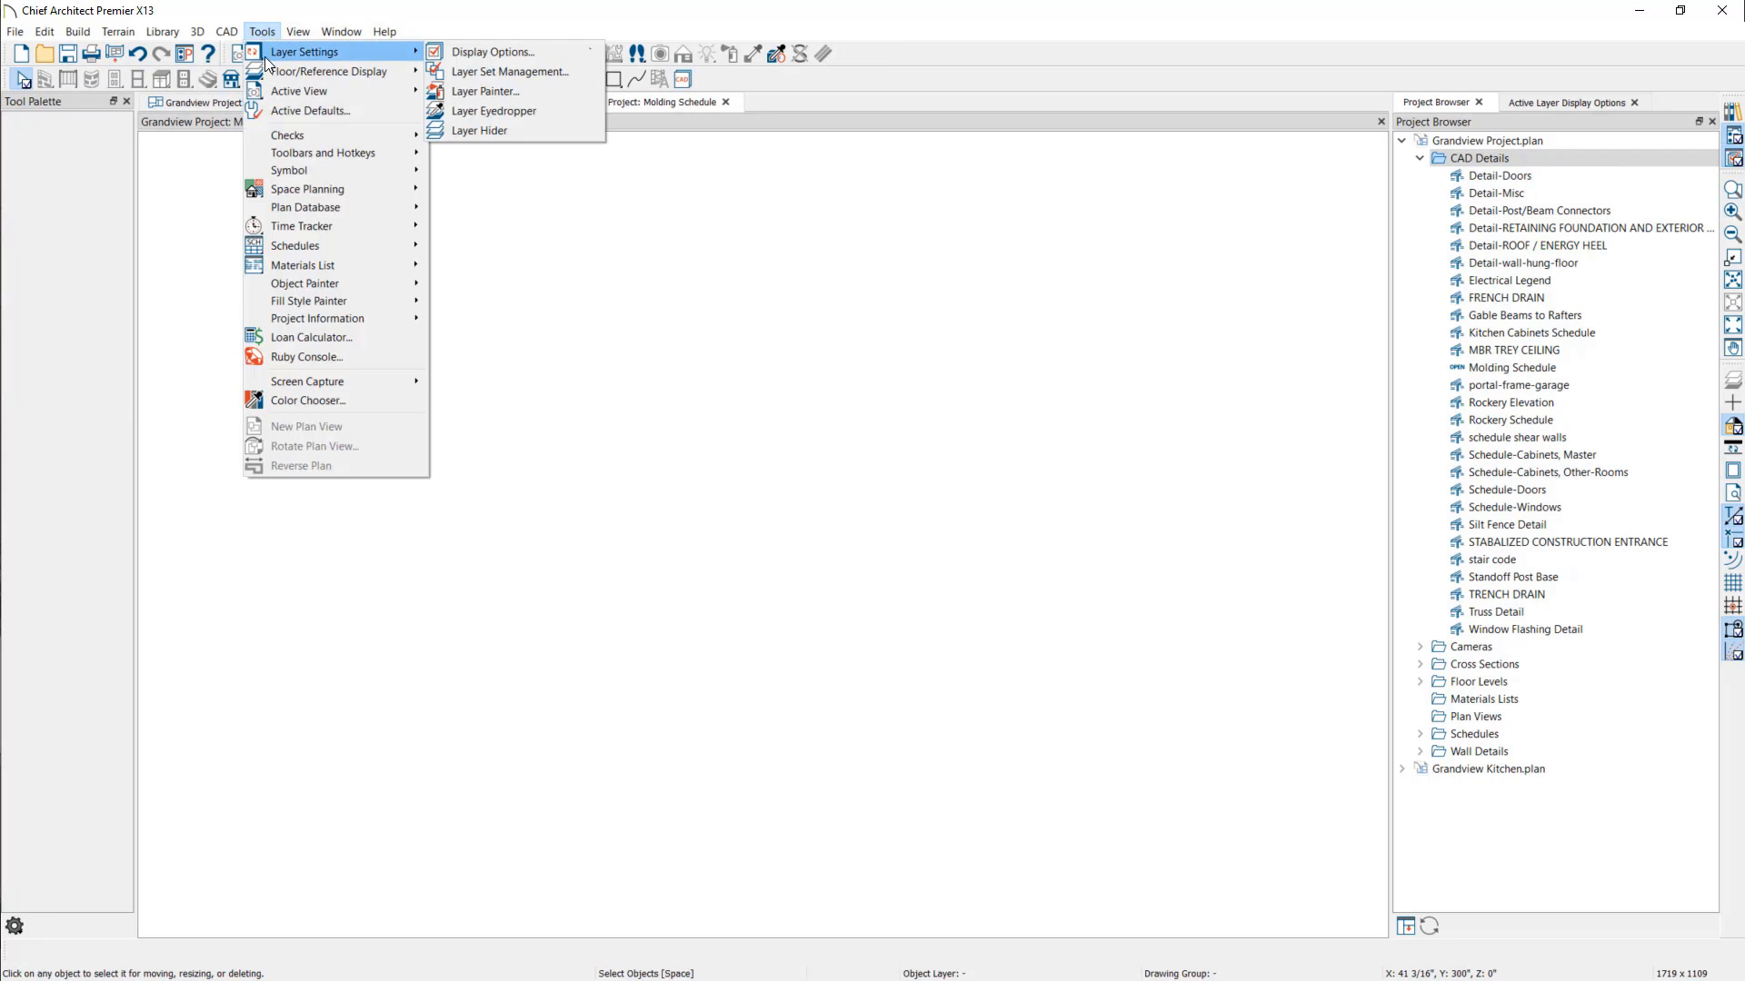
{"action": "mouse_move", "coordinate": [369, 247]}
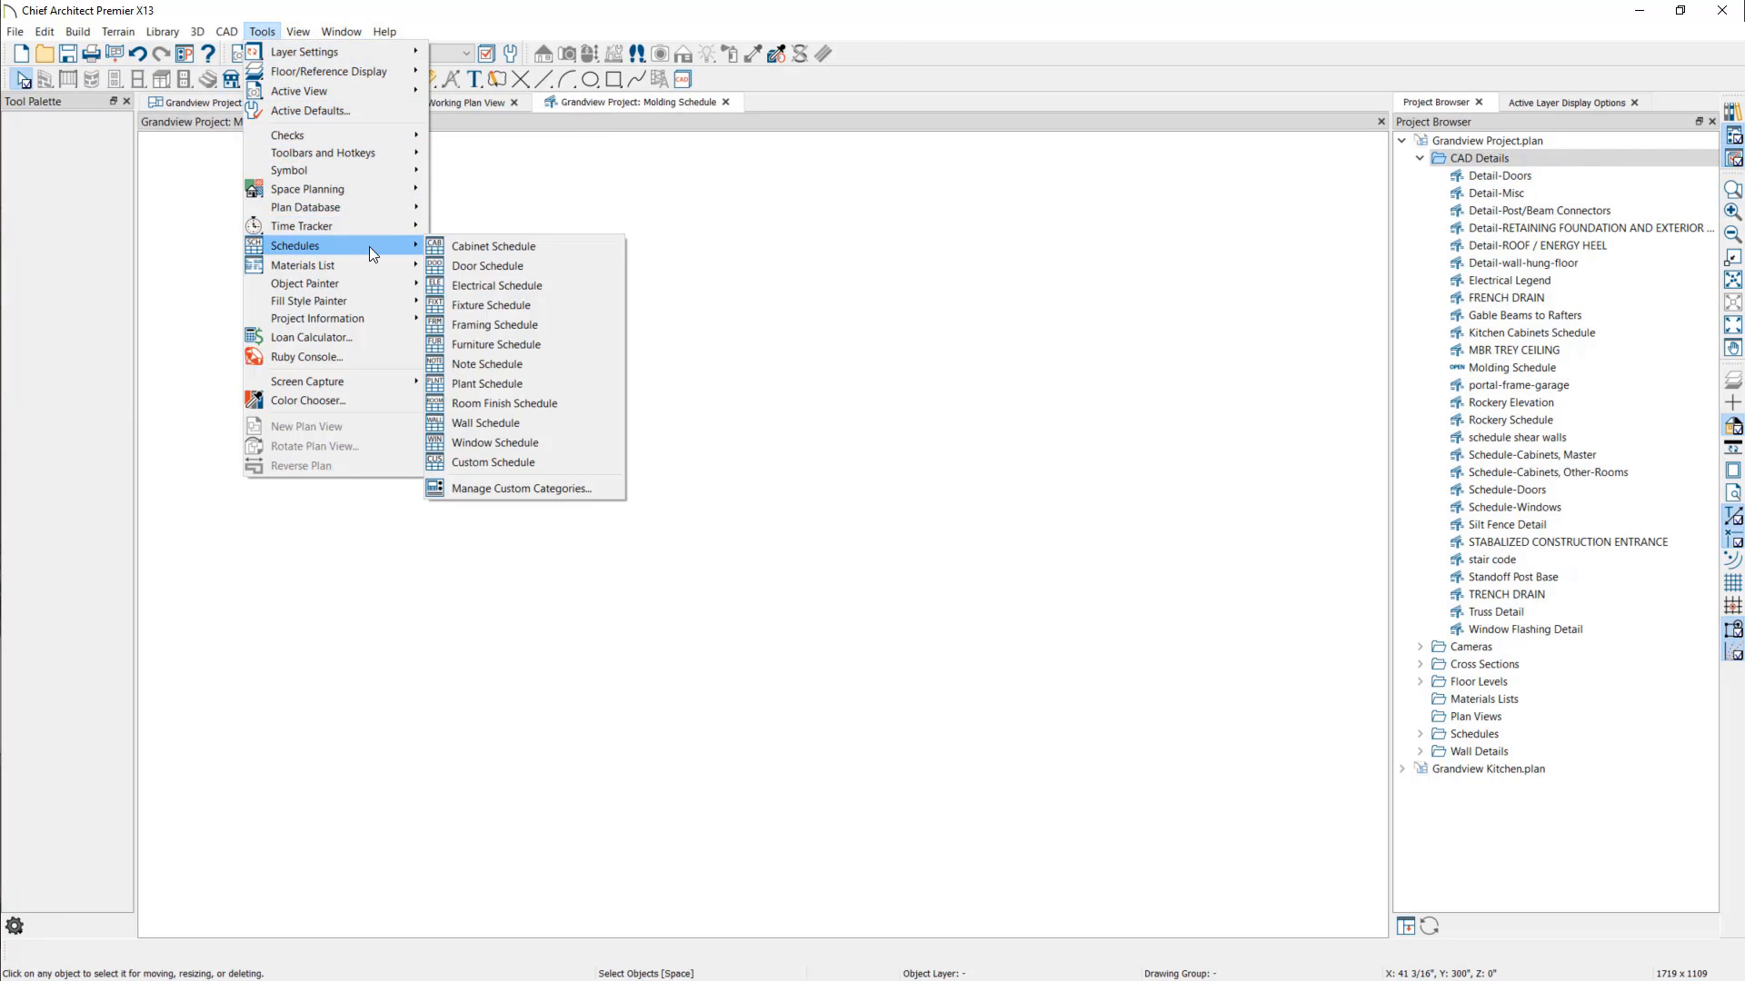
{"action": "left_click", "coordinate": [560, 459]}
{"action": "left_click", "coordinate": [574, 328]}
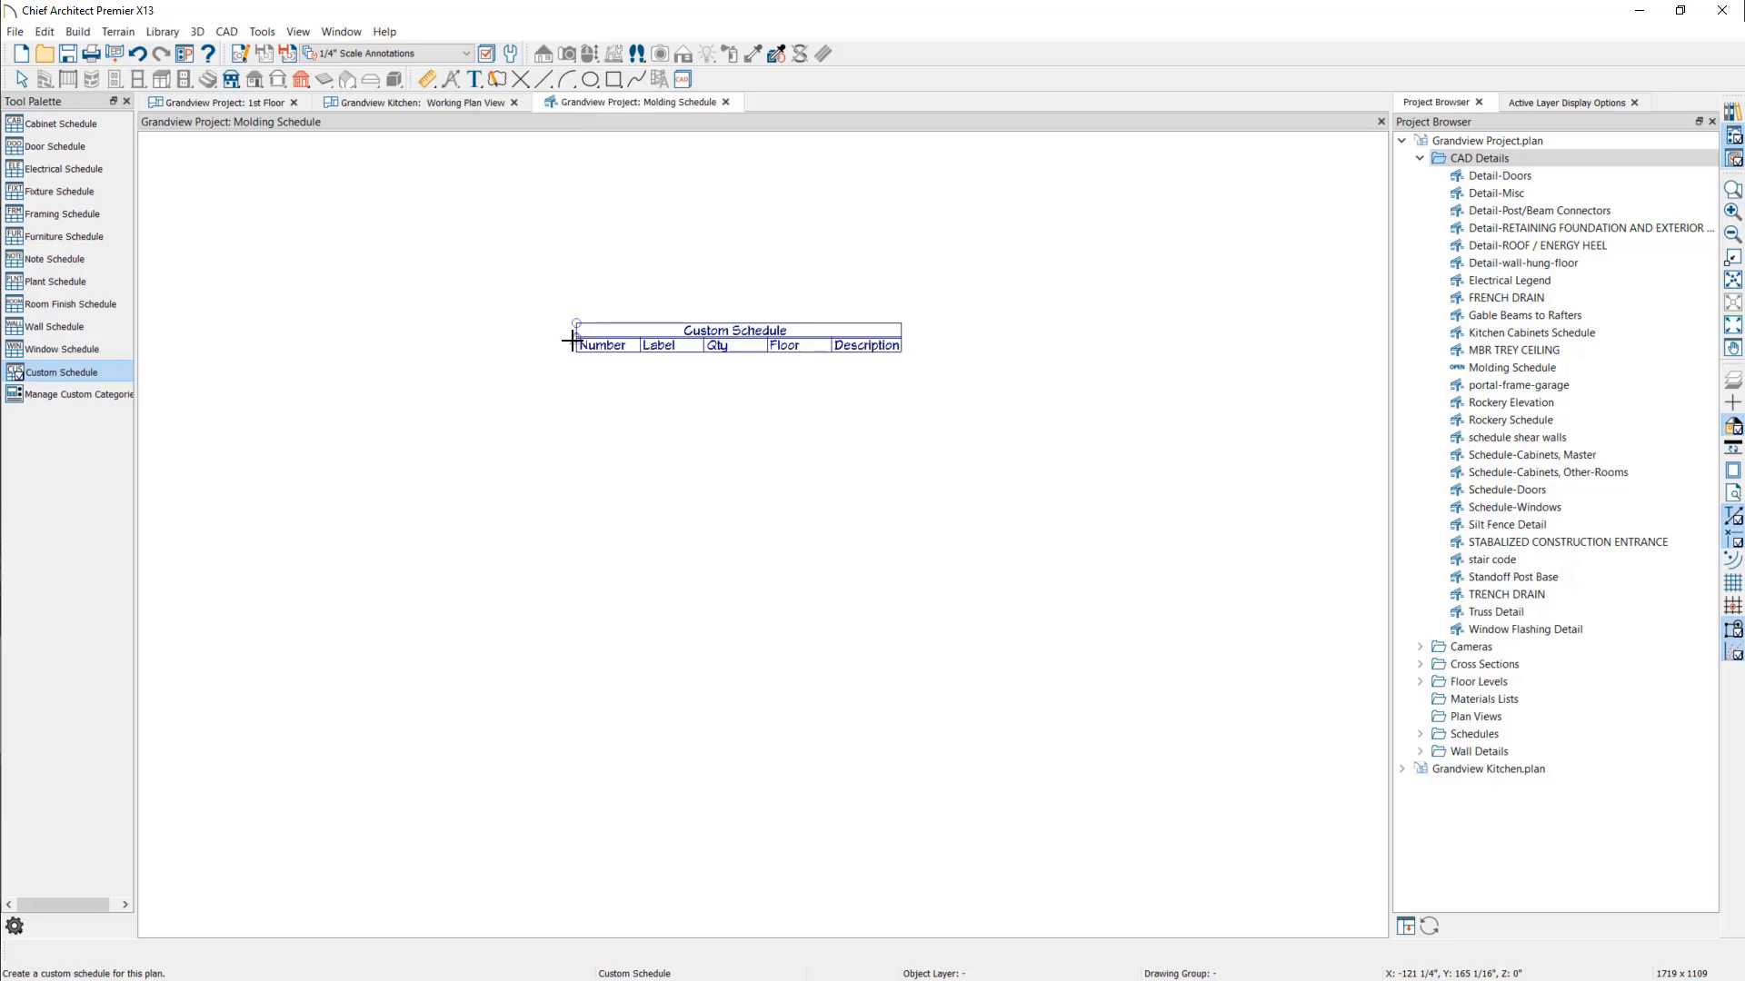
{"action": "double_click", "coordinate": [749, 350]}
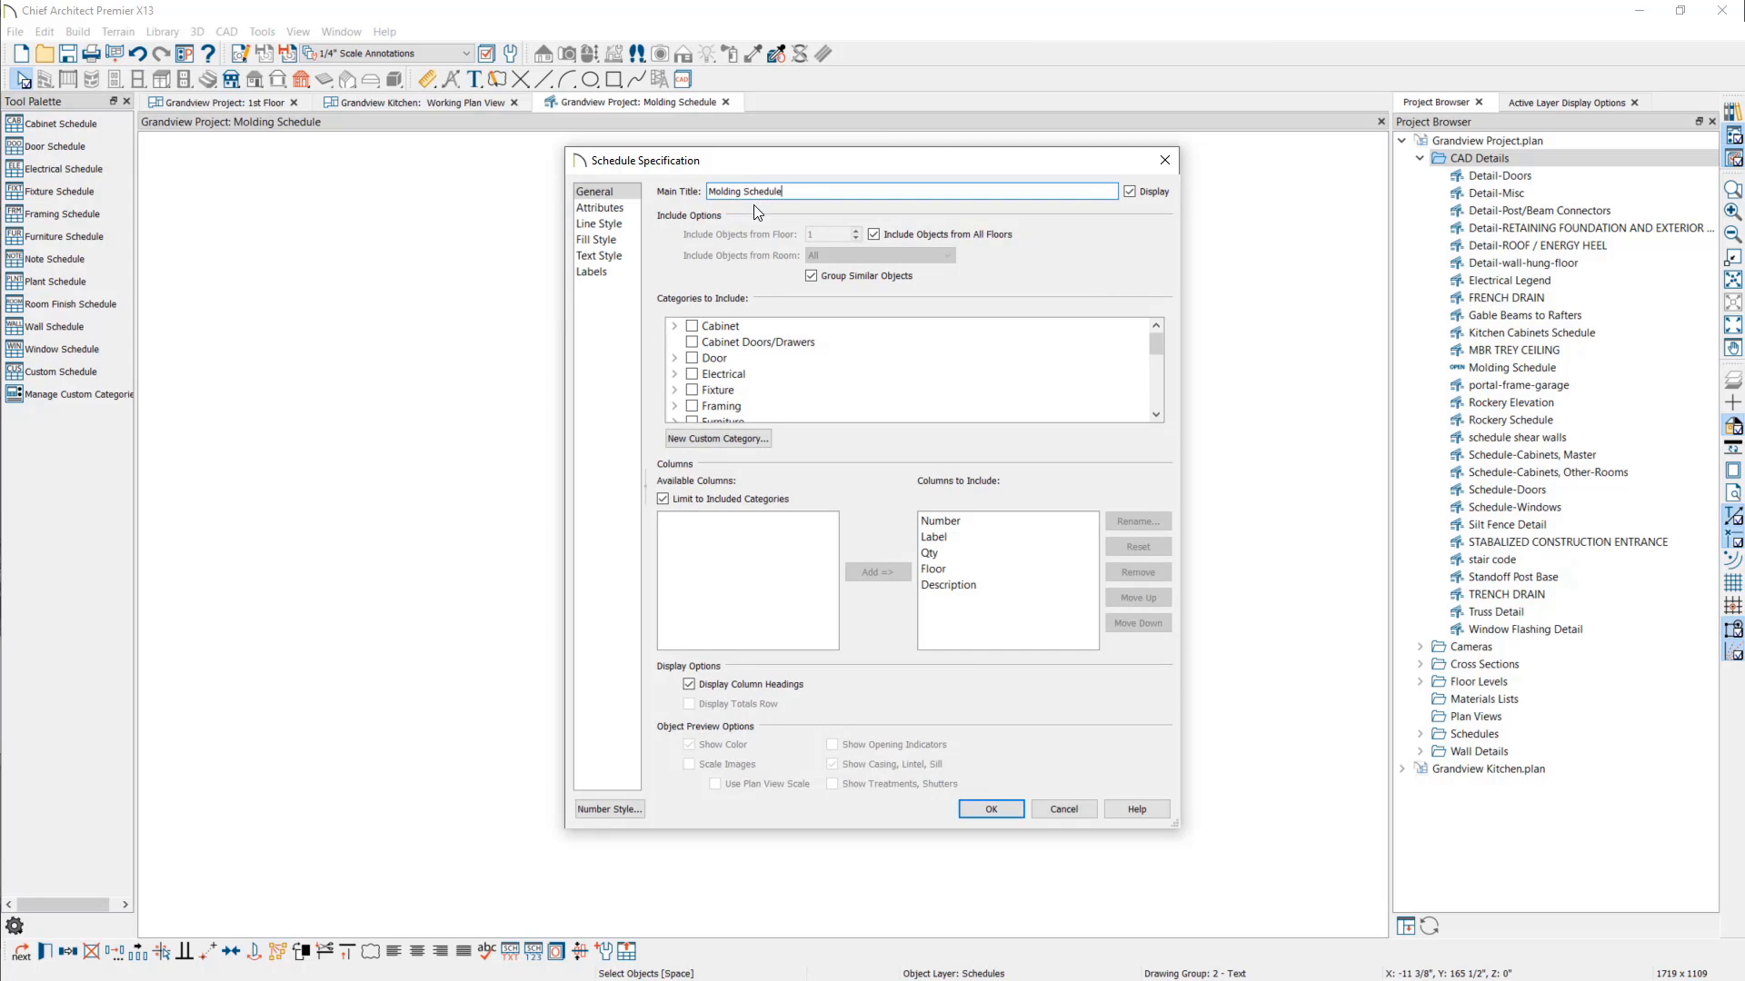
Step: Include the whole Molding category with all its subcategories in the schedule
{"action": "scroll", "coordinate": [748, 350], "scroll_direction": "down", "scroll_amount": 2}
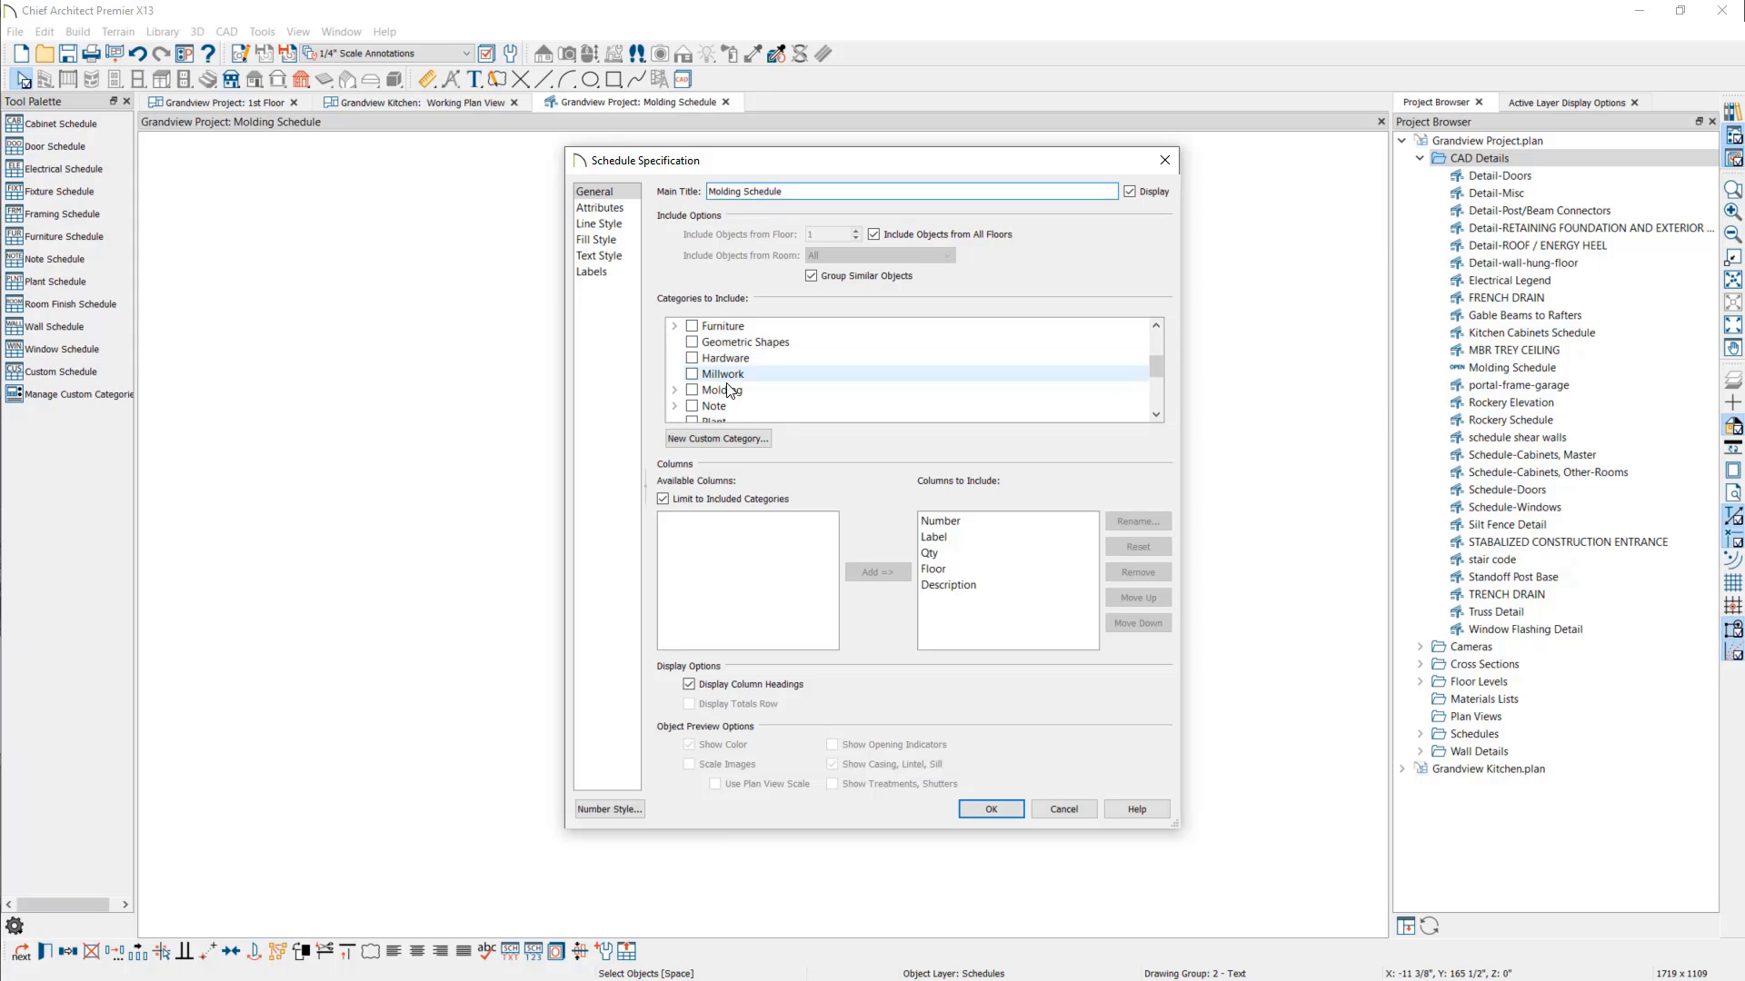
{"action": "left_click", "coordinate": [675, 389]}
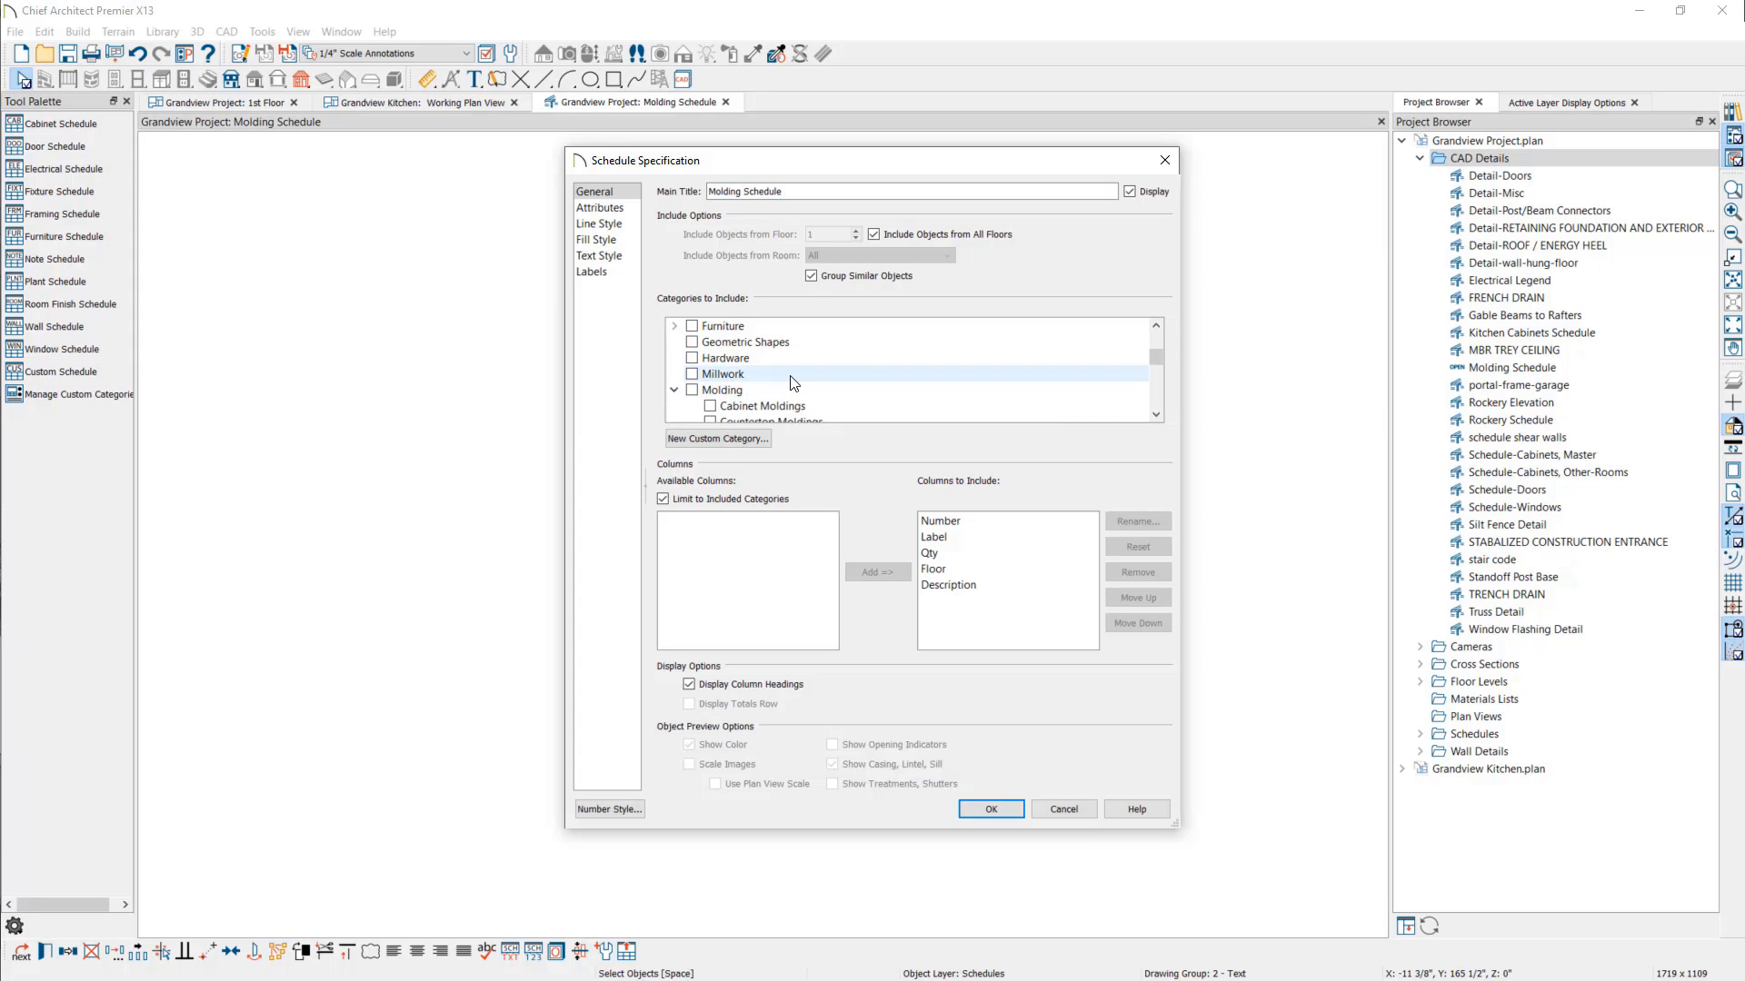
{"action": "scroll", "coordinate": [854, 389], "scroll_direction": "down", "scroll_amount": 2}
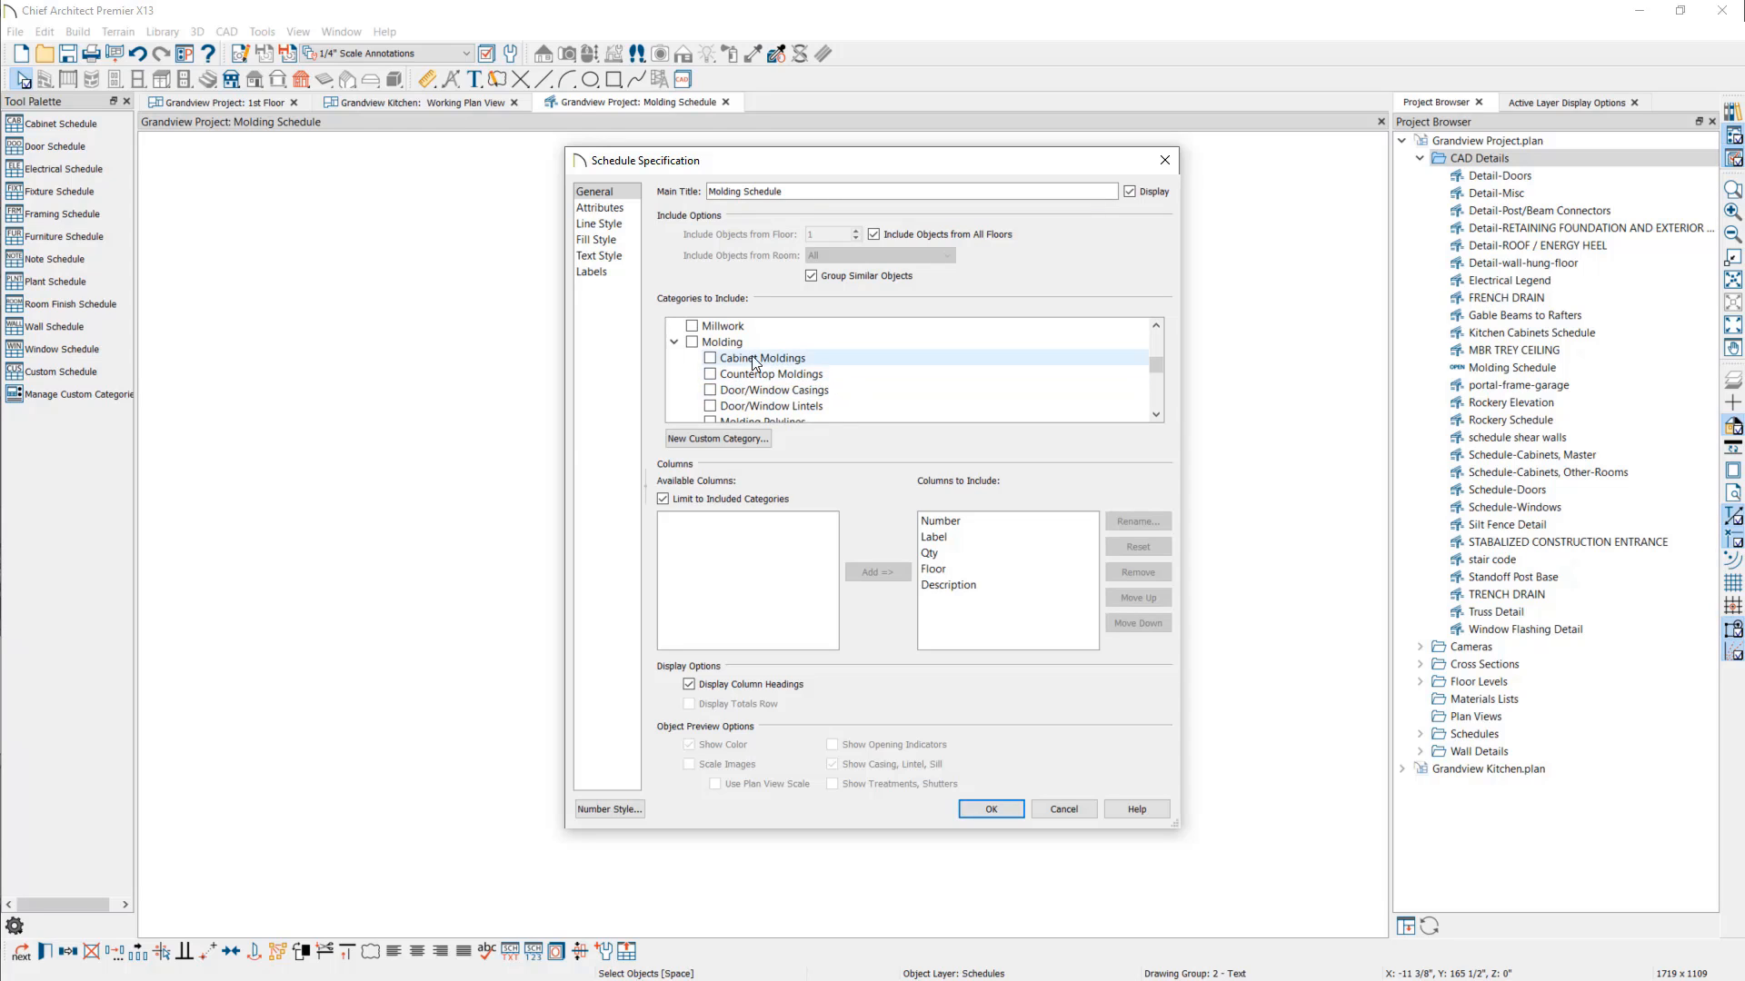
{"action": "scroll", "coordinate": [813, 387], "scroll_direction": "down", "scroll_amount": 3}
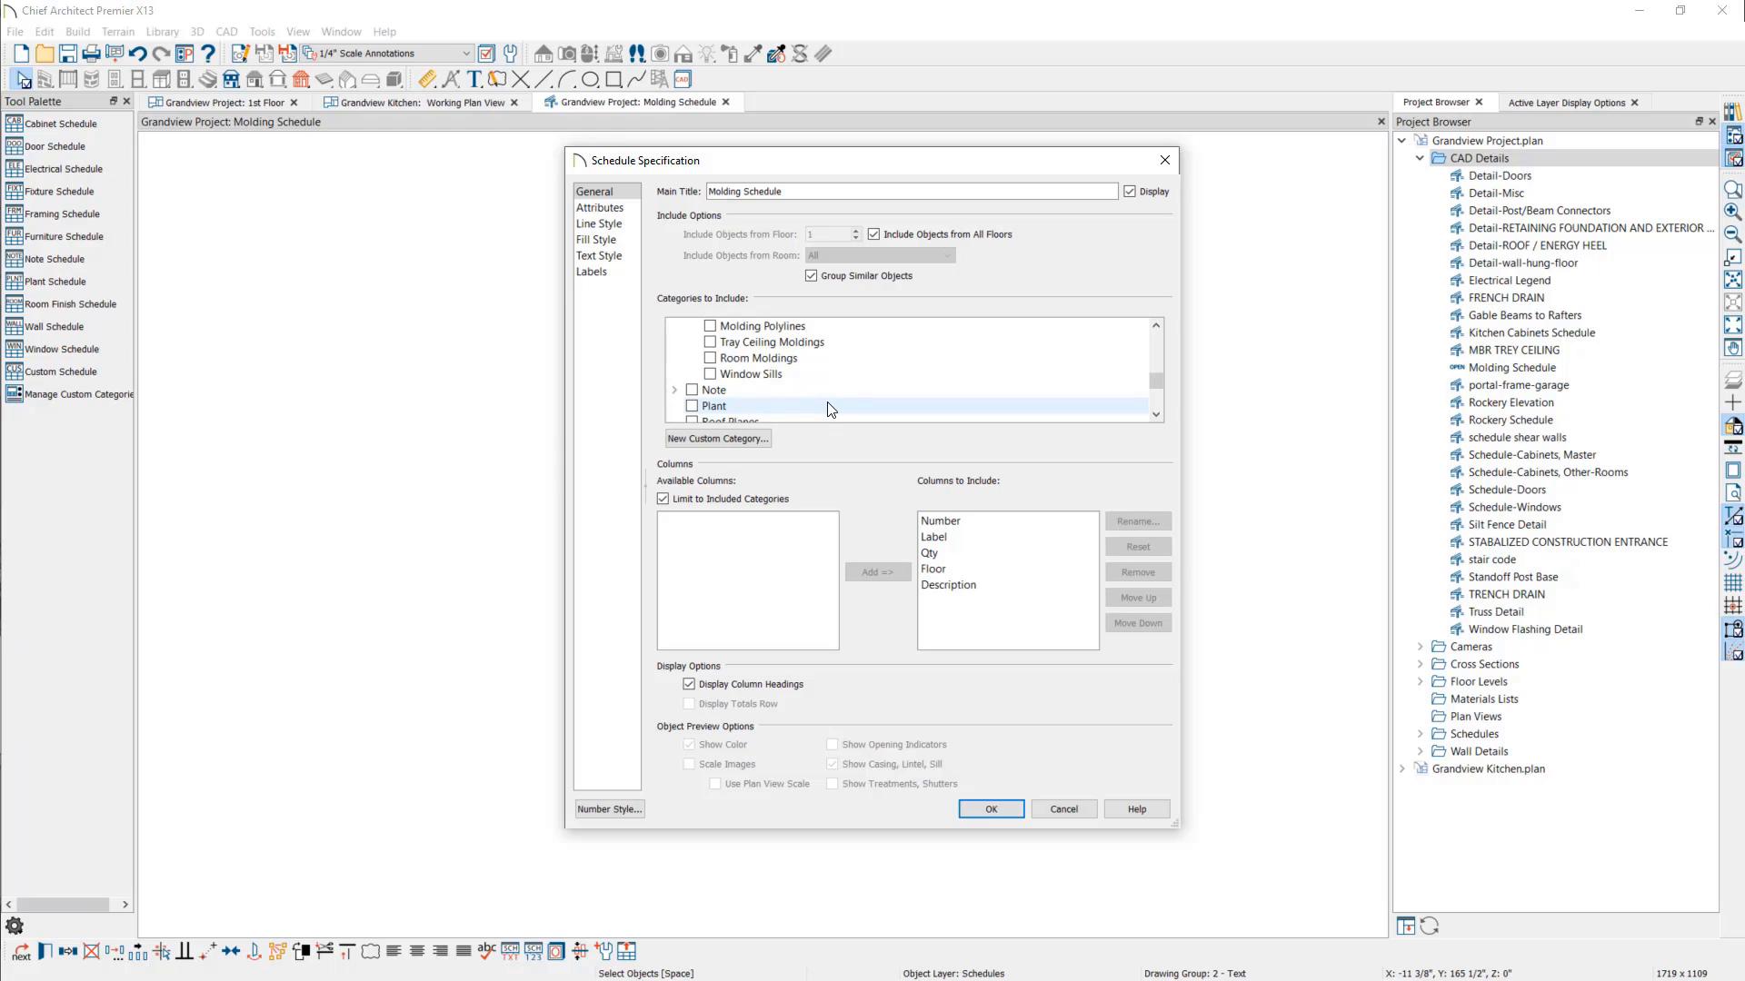
{"action": "scroll", "coordinate": [829, 409], "scroll_direction": "up", "scroll_amount": 3}
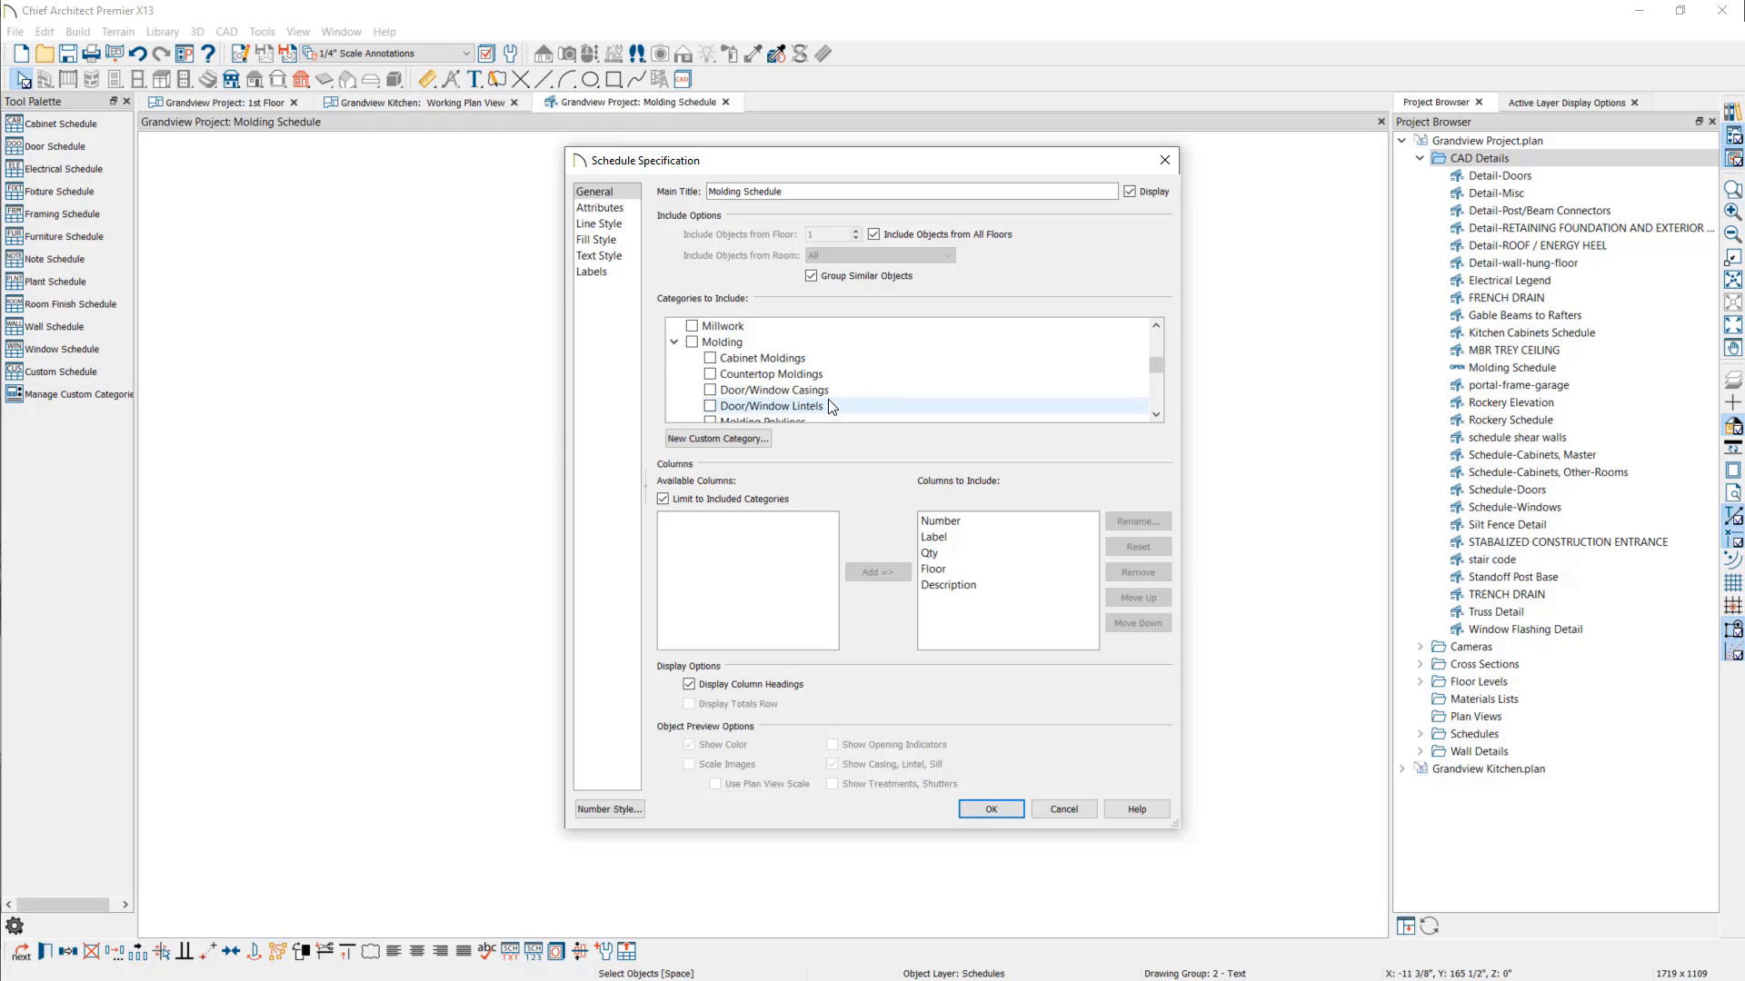
{"action": "left_click", "coordinate": [692, 343]}
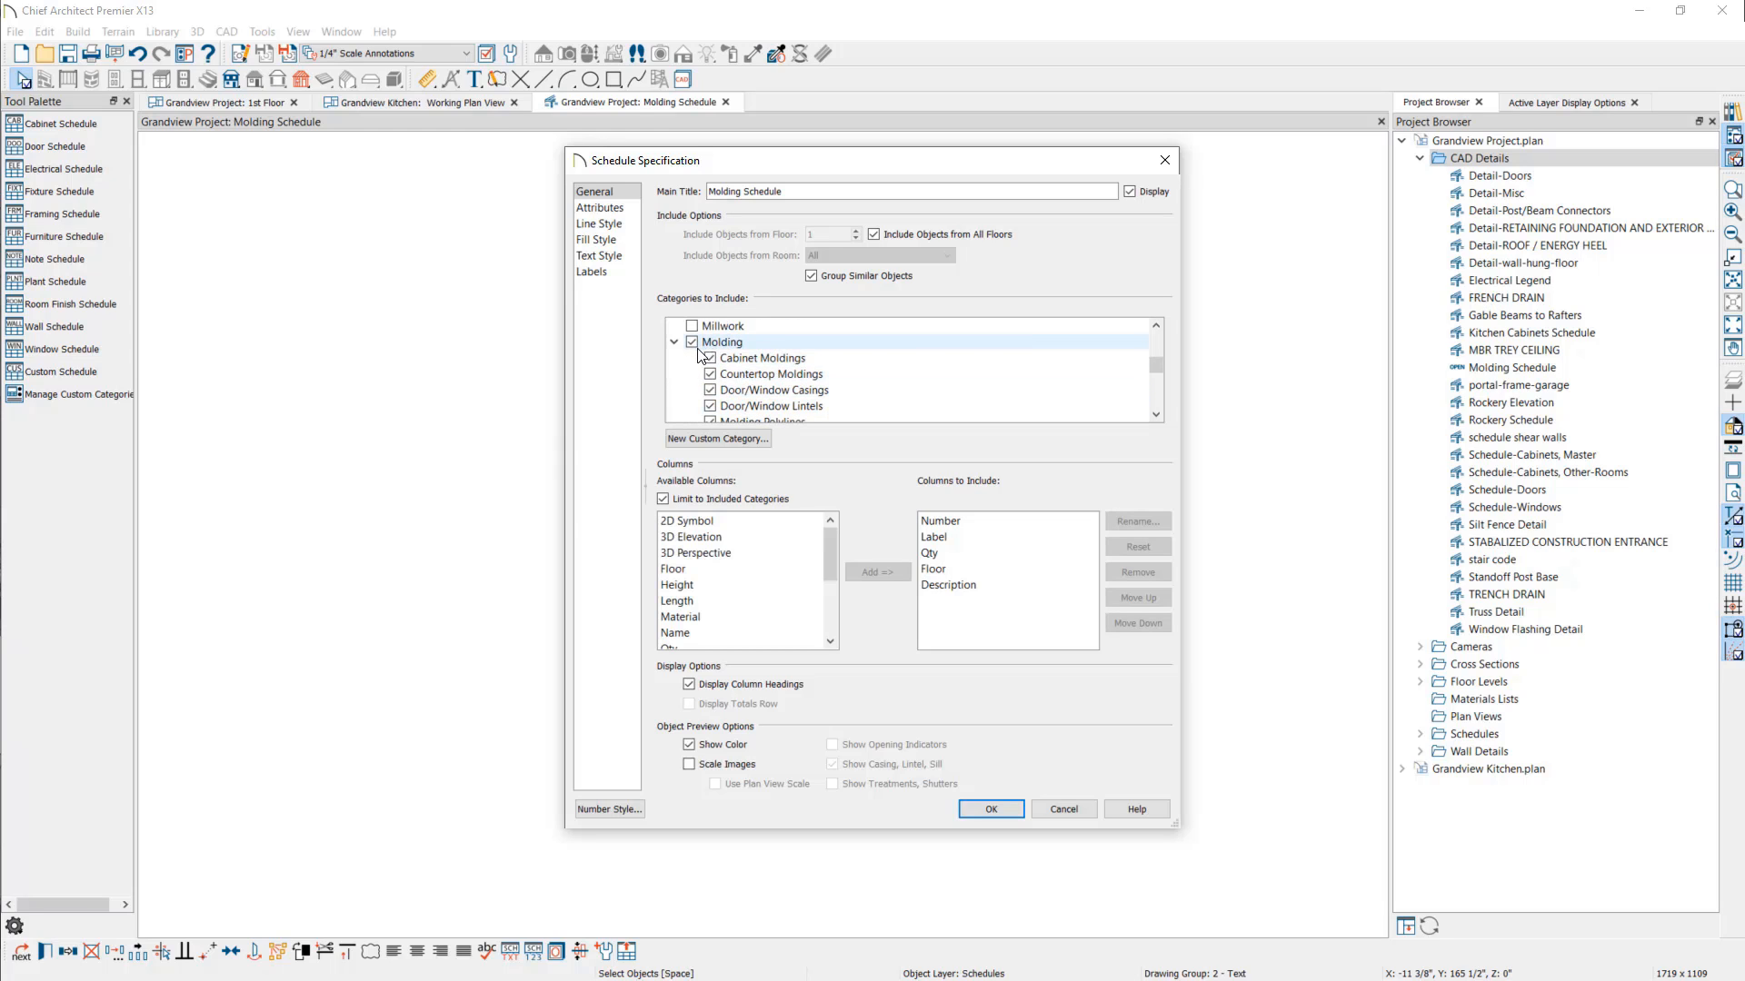
Step: Remove the Number, Label, Qty, Floor and Description columns from the schedule
{"action": "left_click", "coordinate": [995, 521]}
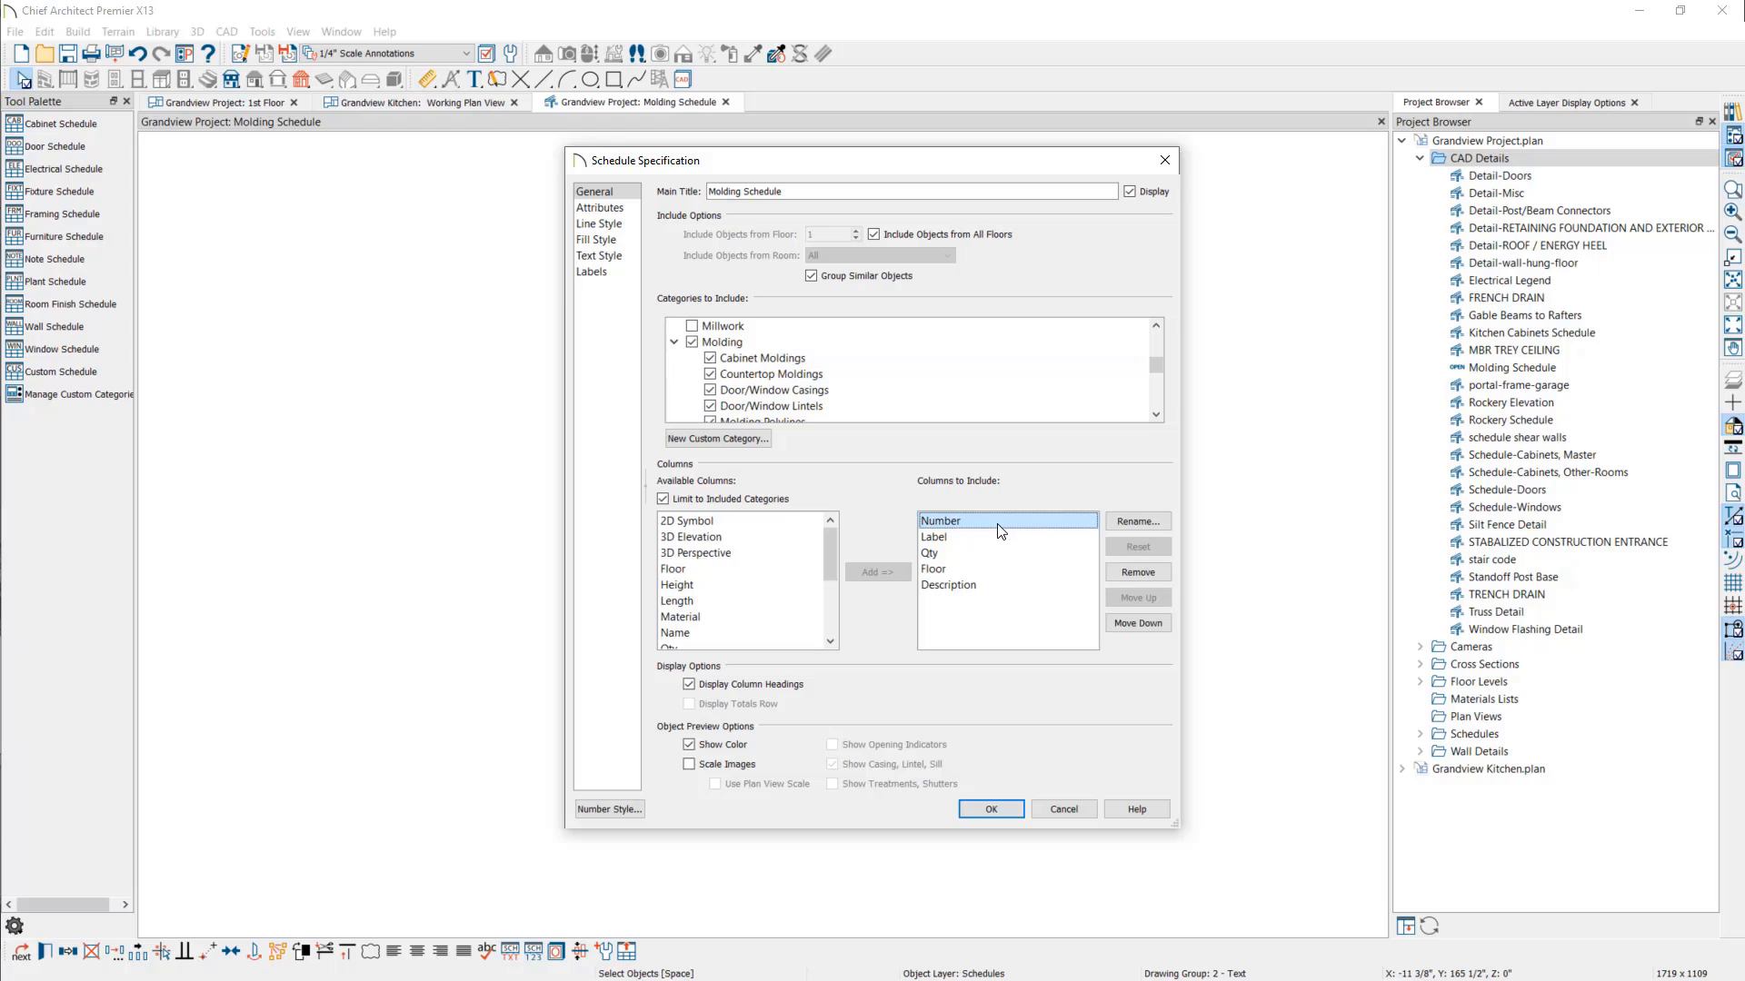
{"action": "left_click", "coordinate": [1147, 572]}
{"action": "left_click", "coordinate": [1148, 572]}
{"action": "left_click", "coordinate": [1148, 572]}
{"action": "left_click", "coordinate": [1149, 571]}
{"action": "left_click", "coordinate": [1149, 572]}
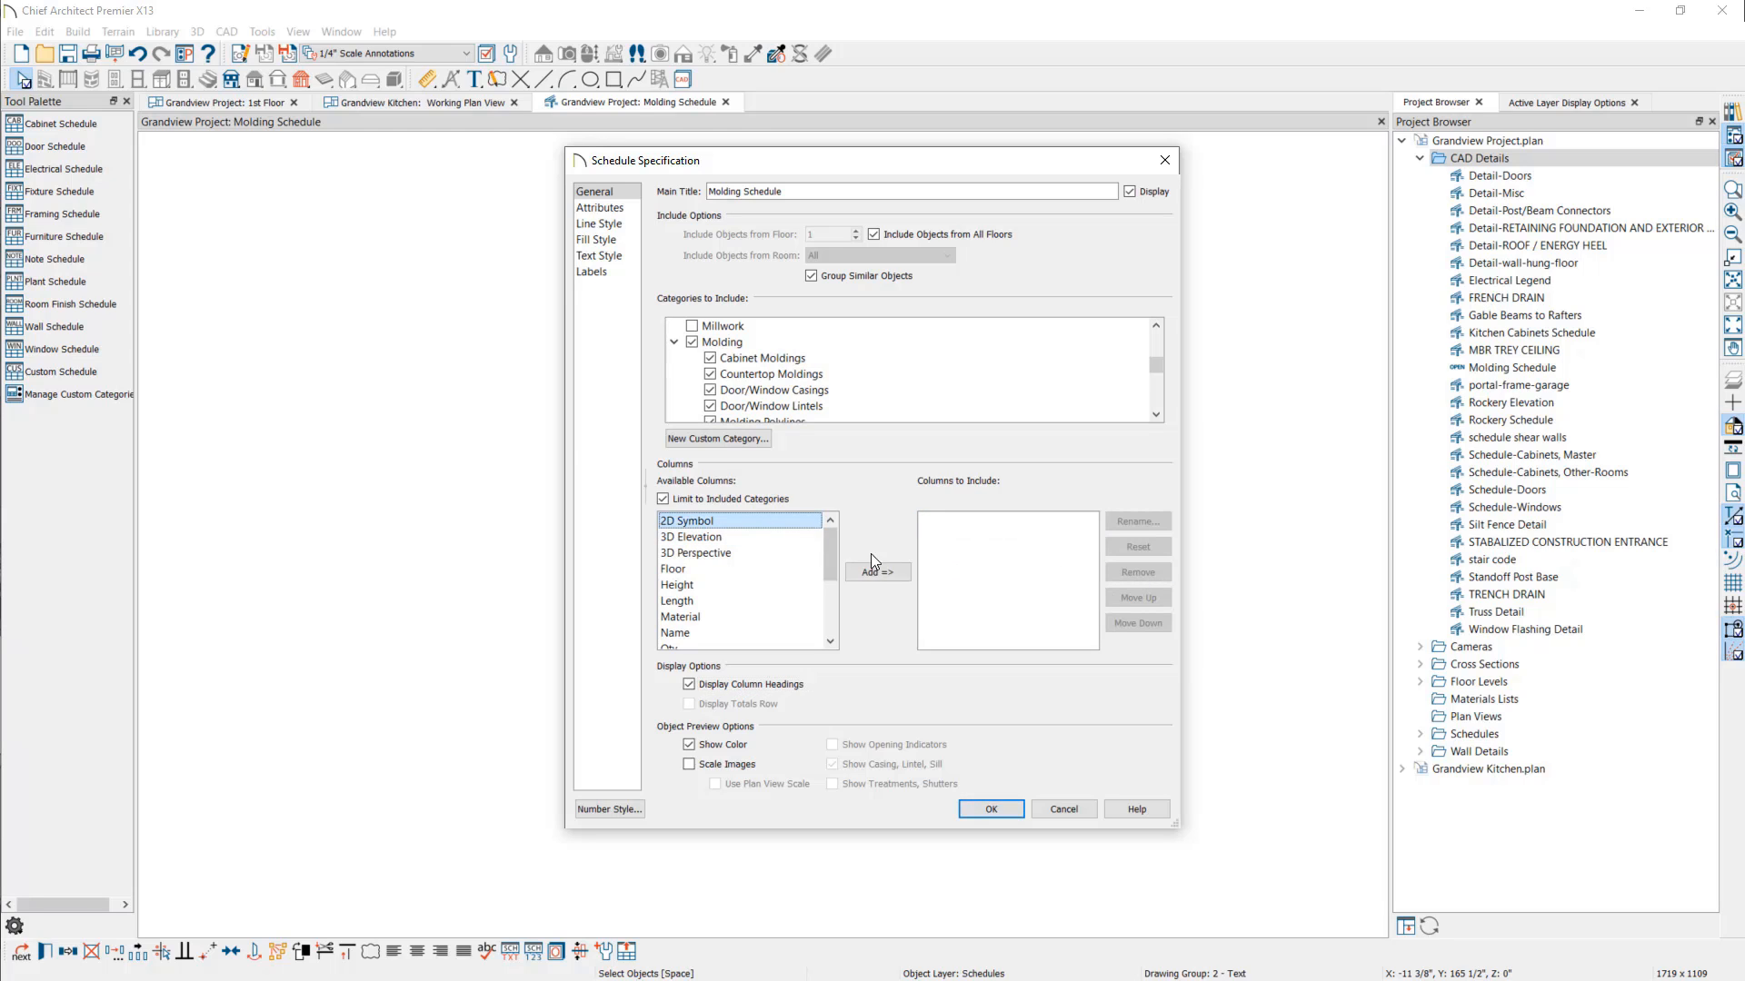
Step: Add the 2D Symbol, Height, Width and Total Length columns to the schedule and apply its settings
{"action": "left_click", "coordinate": [871, 572]}
{"action": "left_click", "coordinate": [759, 585]}
{"action": "left_click", "coordinate": [878, 571]}
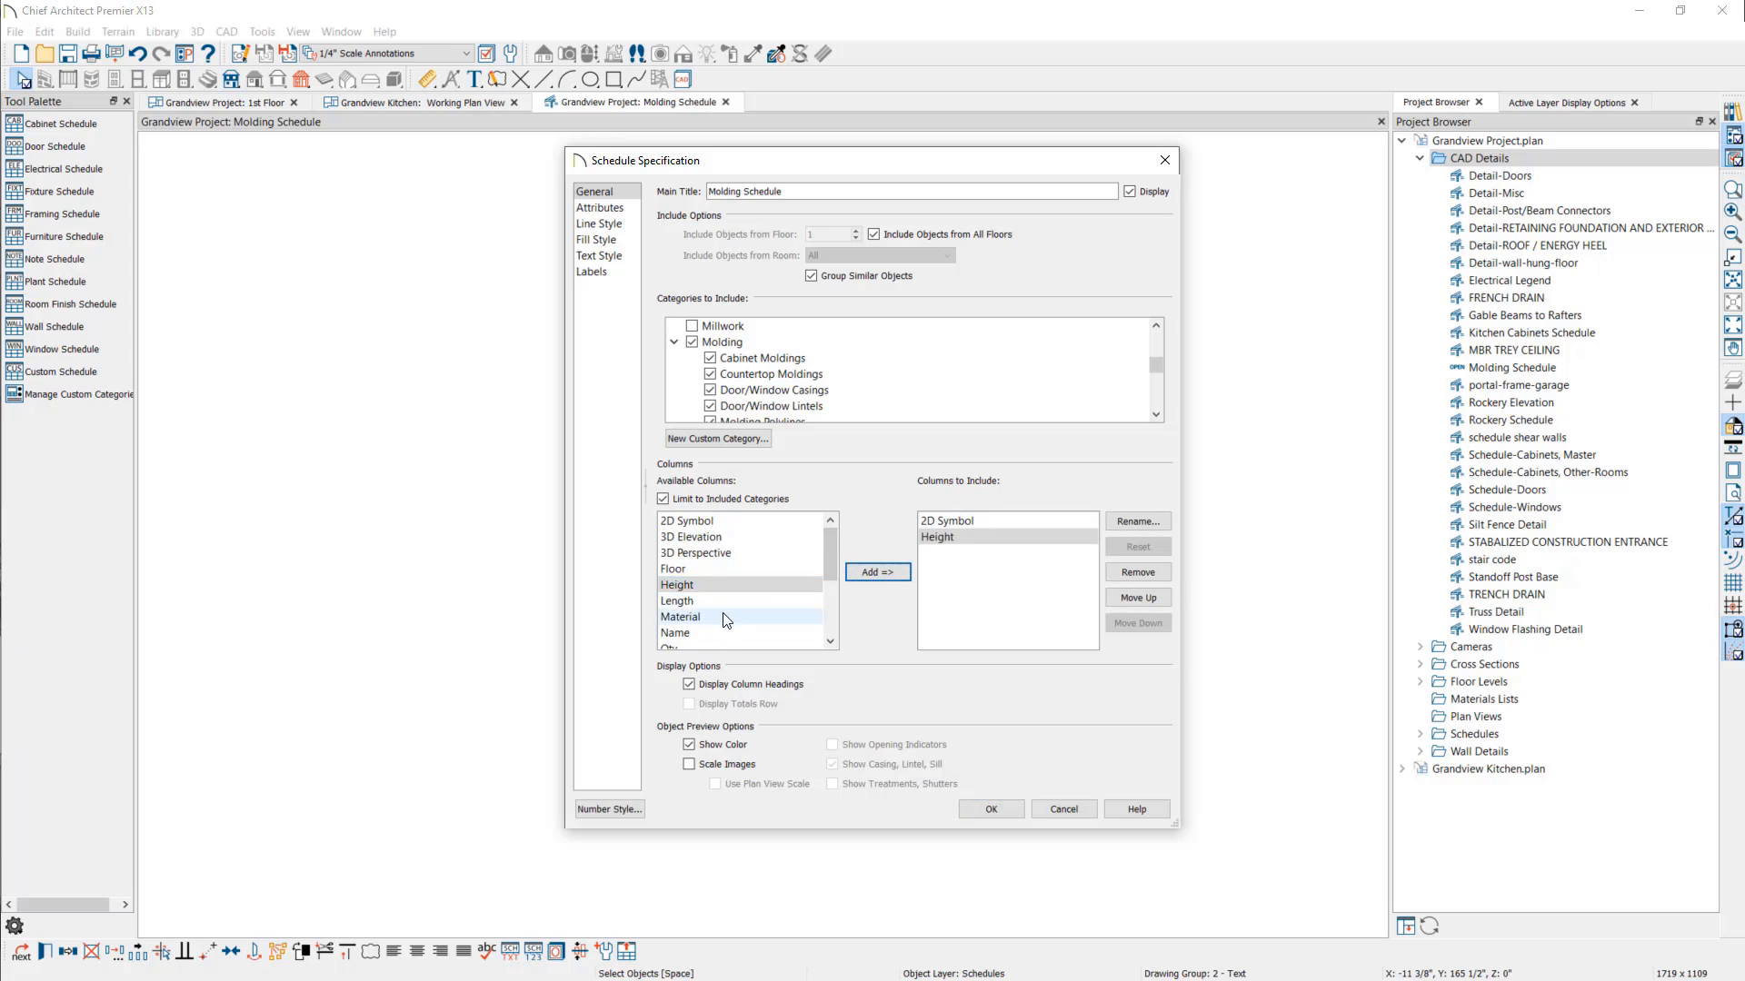
{"action": "scroll", "coordinate": [723, 616], "scroll_direction": "down", "scroll_amount": 3}
{"action": "left_click", "coordinate": [724, 631]}
{"action": "left_click", "coordinate": [872, 573]}
{"action": "scroll", "coordinate": [758, 590], "scroll_direction": "up", "scroll_amount": 1}
{"action": "scroll", "coordinate": [740, 600], "scroll_direction": "down", "scroll_amount": 1}
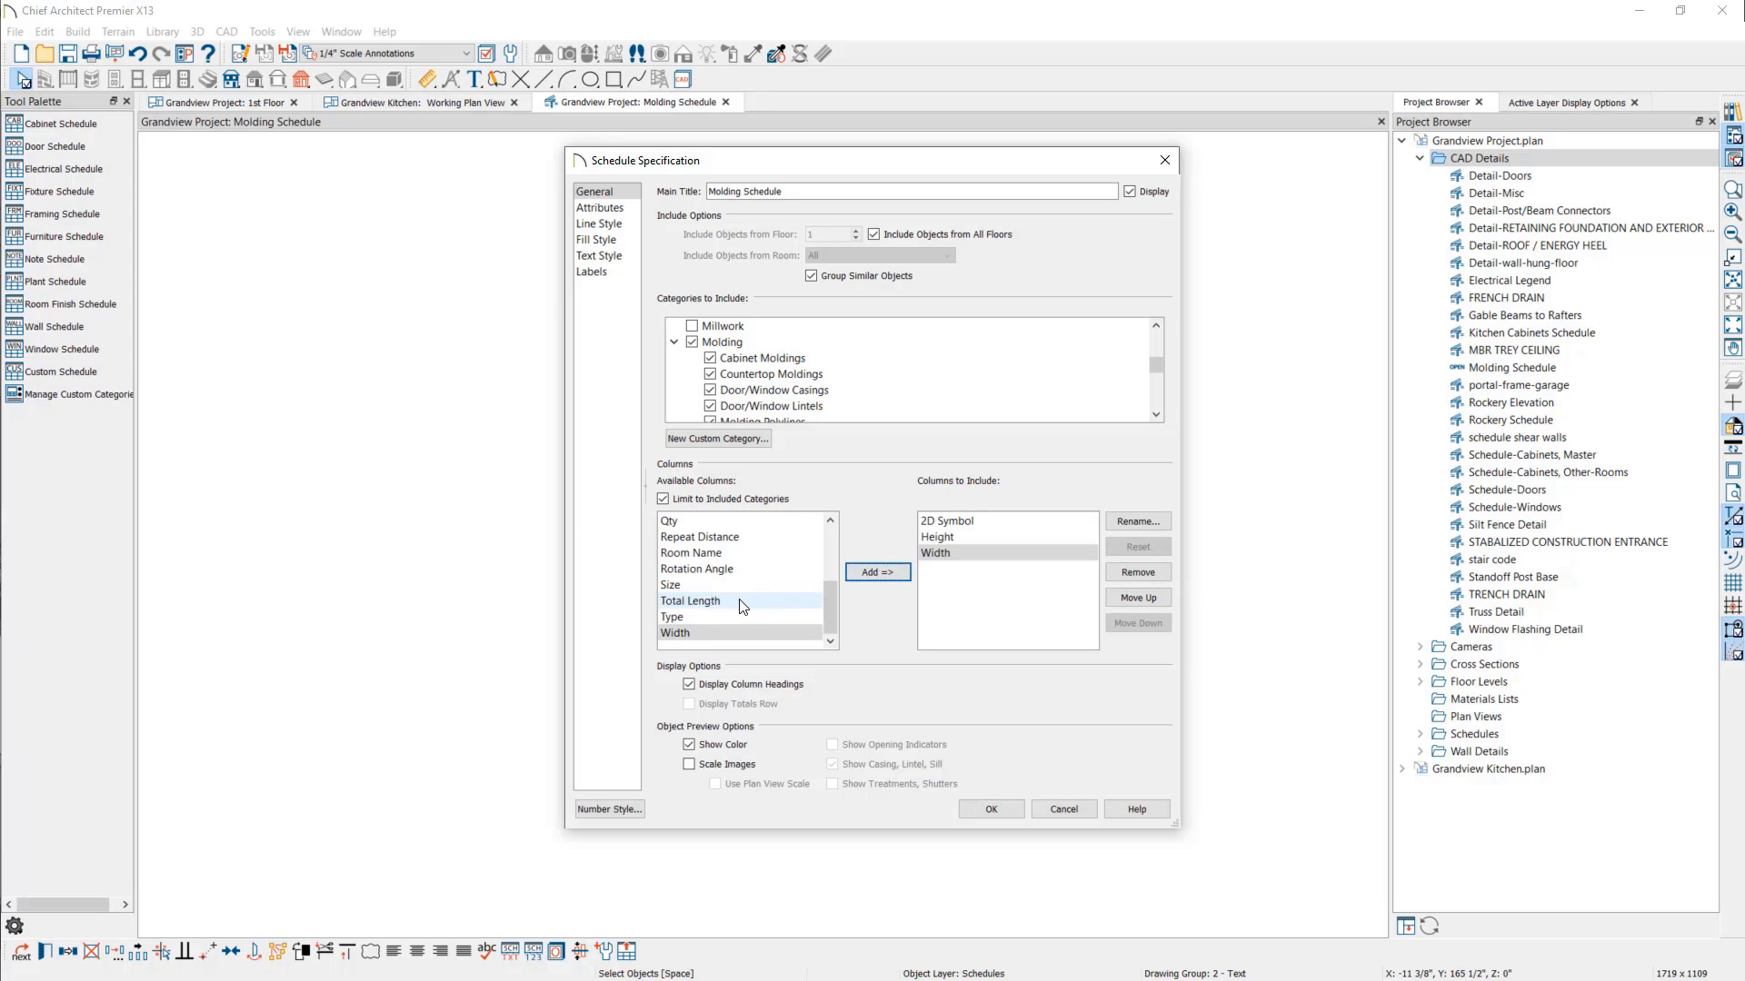
{"action": "left_click", "coordinate": [741, 601]}
{"action": "left_click", "coordinate": [875, 574]}
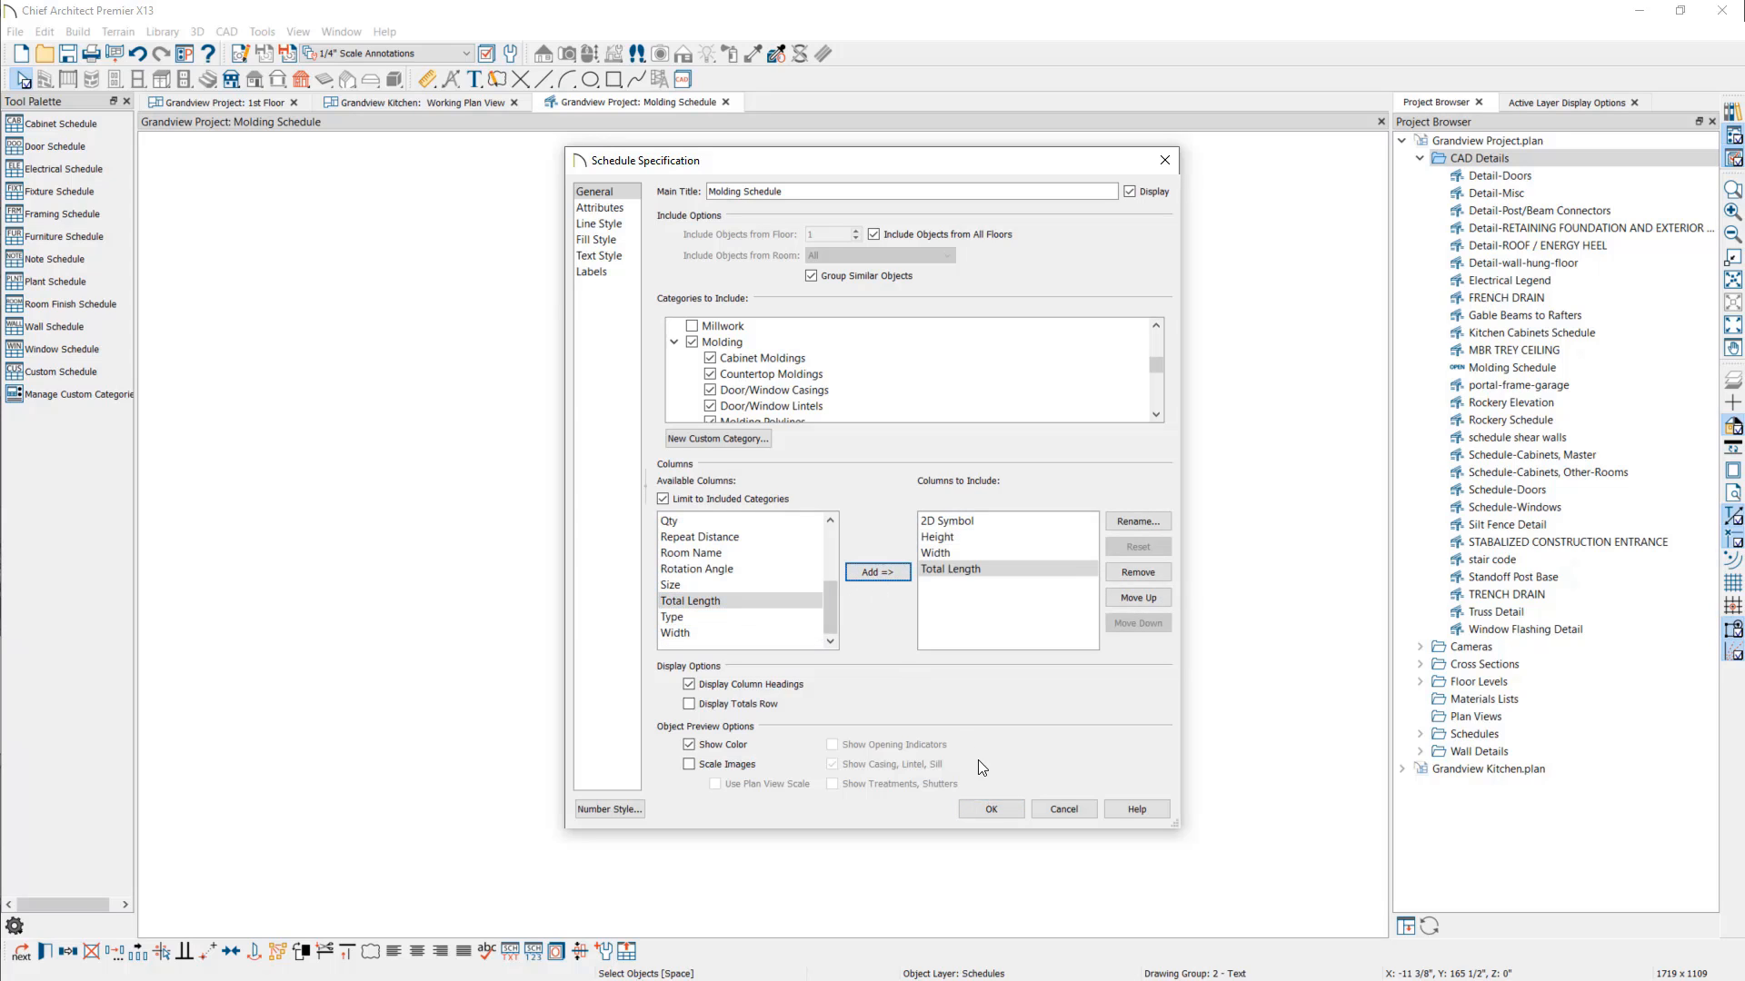
{"action": "left_click", "coordinate": [990, 809]}
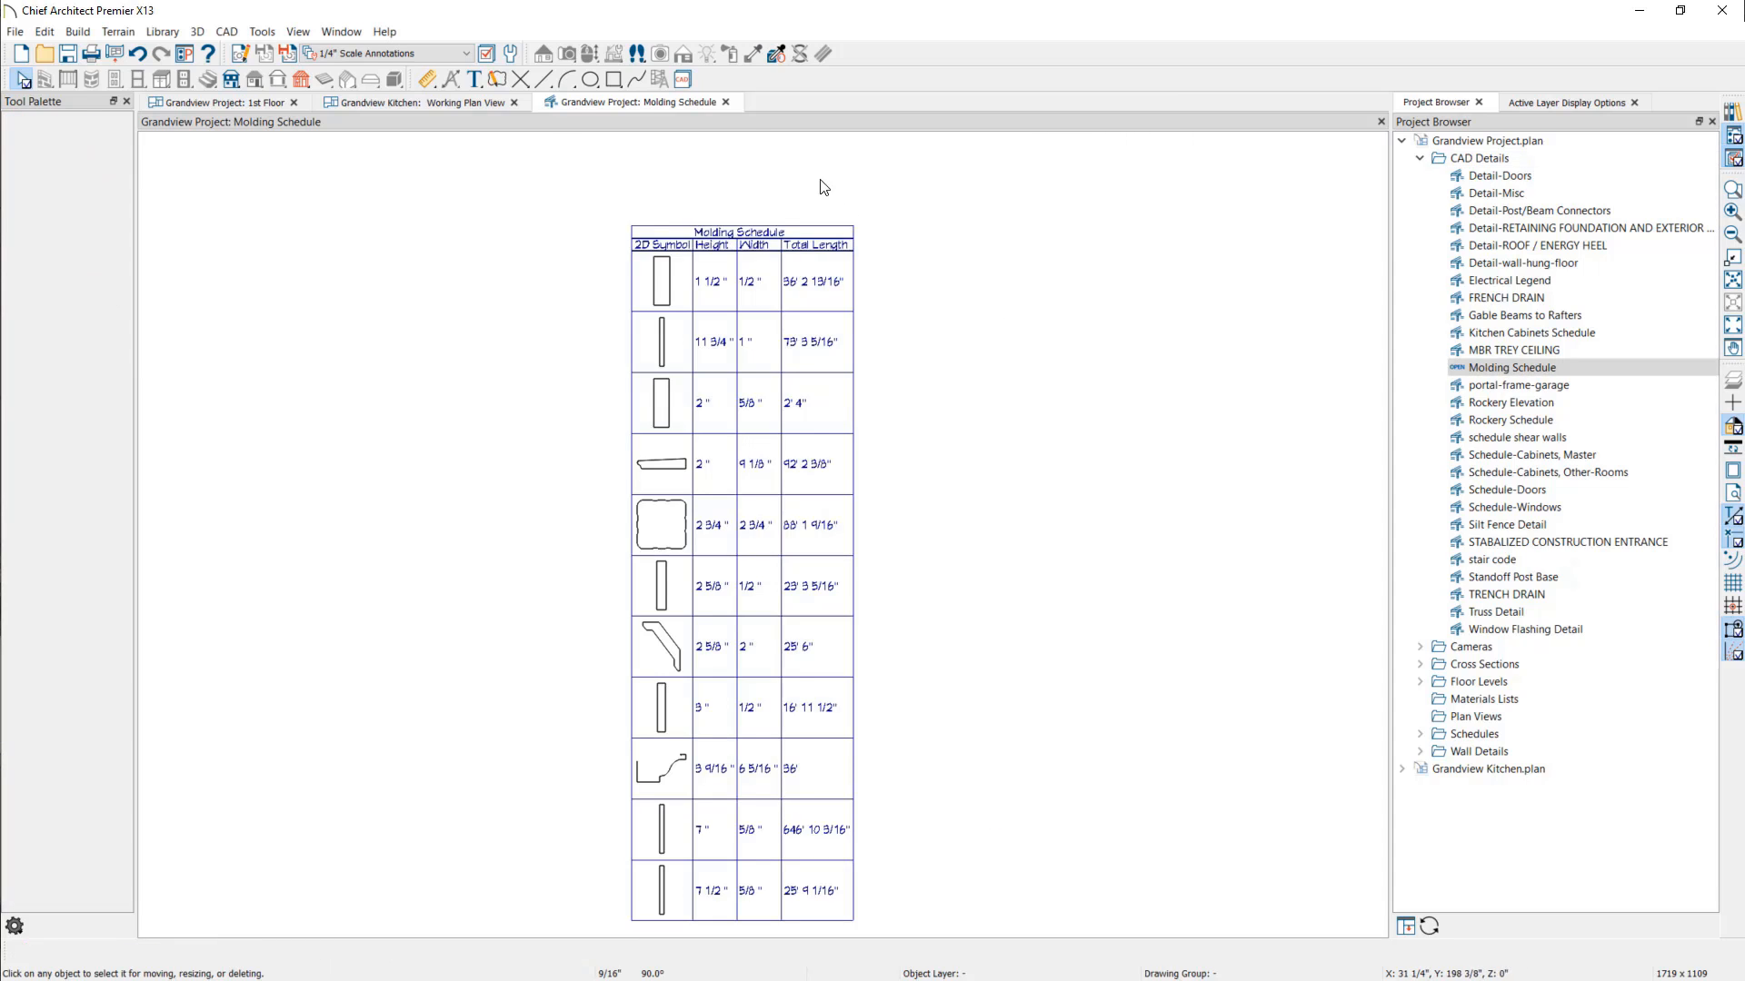
Step: Close the Molding Schedule detail and select all the kitchen island's base cabinets in the 1st floor plan
{"action": "left_click", "coordinate": [726, 103]}
{"action": "scroll", "coordinate": [787, 545], "scroll_direction": "up", "scroll_amount": 5}
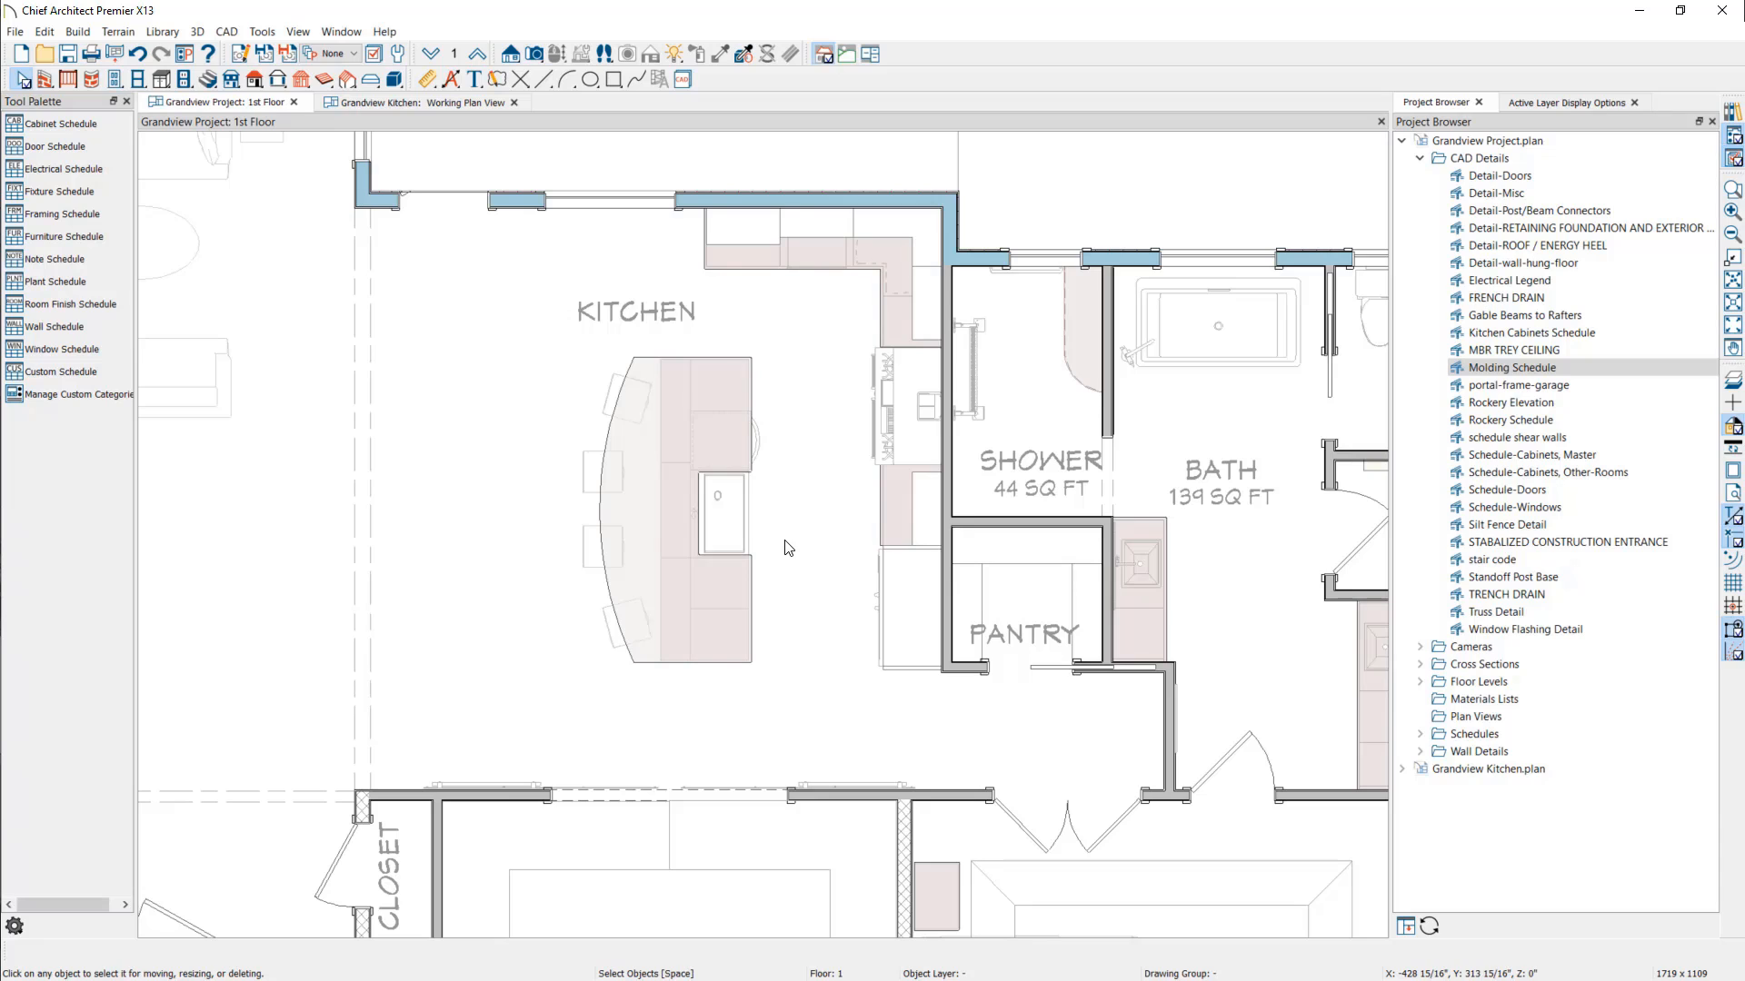
{"action": "left_click", "coordinate": [163, 80]}
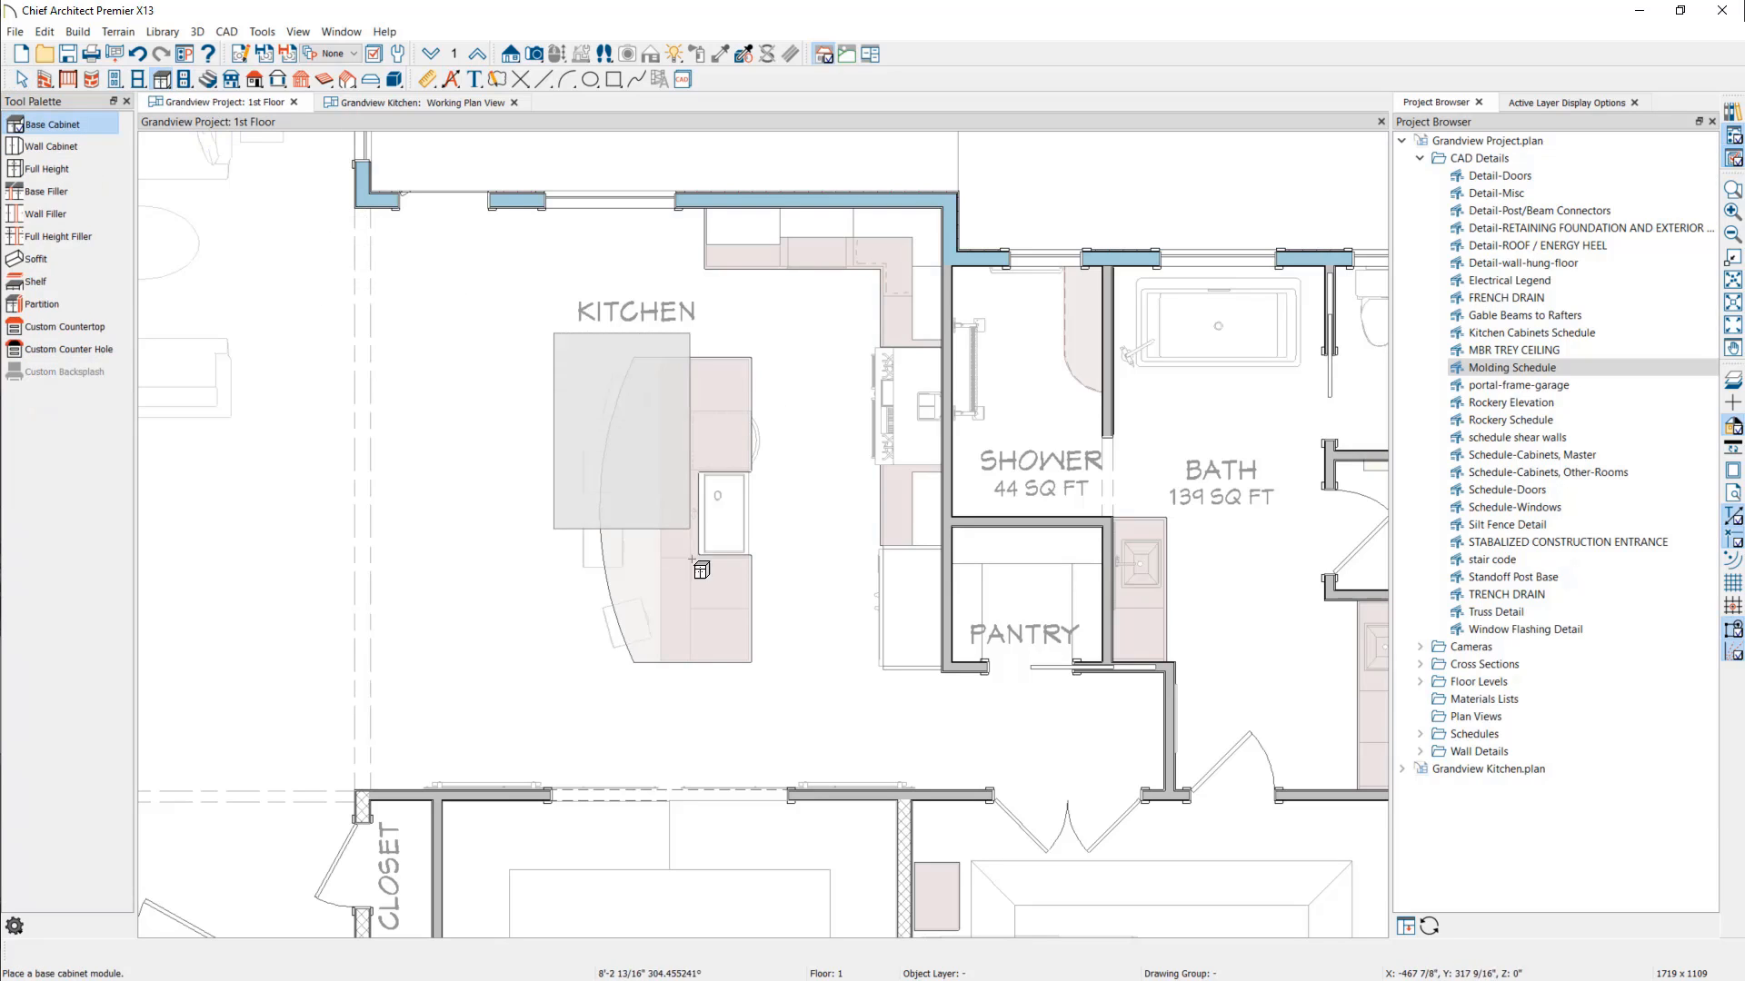
{"action": "left_click_drag", "start_coordinate": [701, 570], "coordinate": [797, 701]}
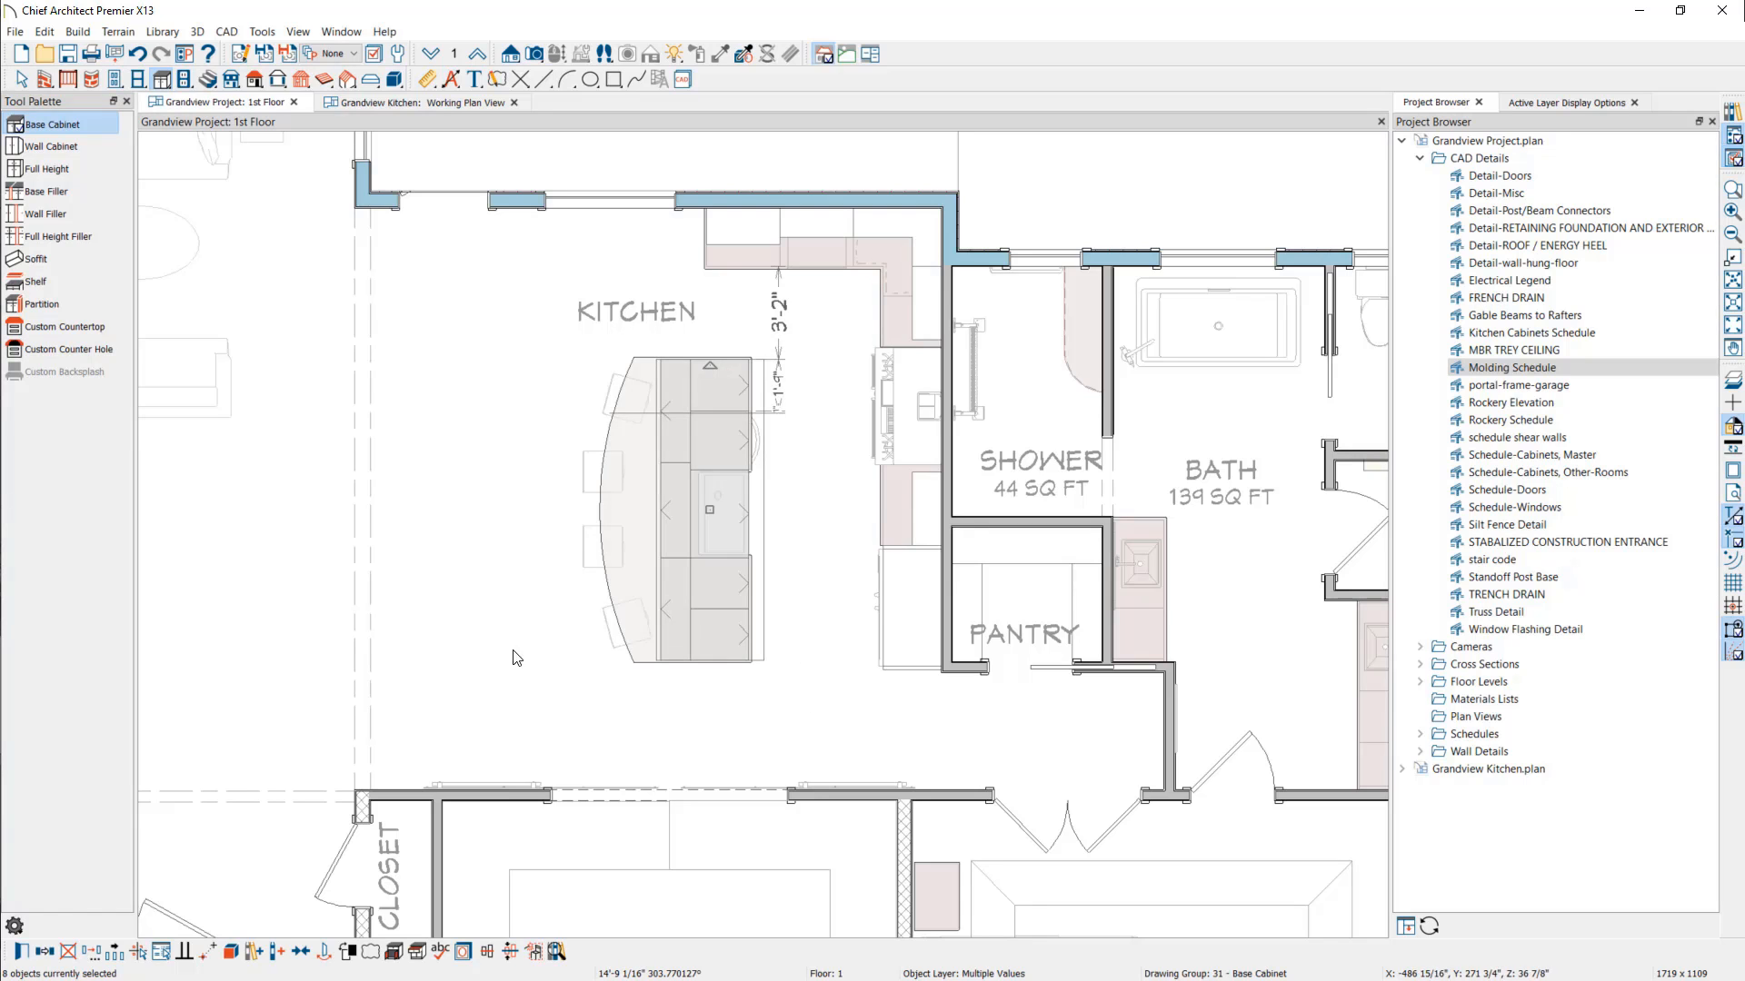
Step: Switch the island cabinets' schedule setting from automatic to Include in Schedule As, and expand the Cabinet category
{"action": "left_click", "coordinate": [21, 951]}
{"action": "left_click", "coordinate": [467, 360]}
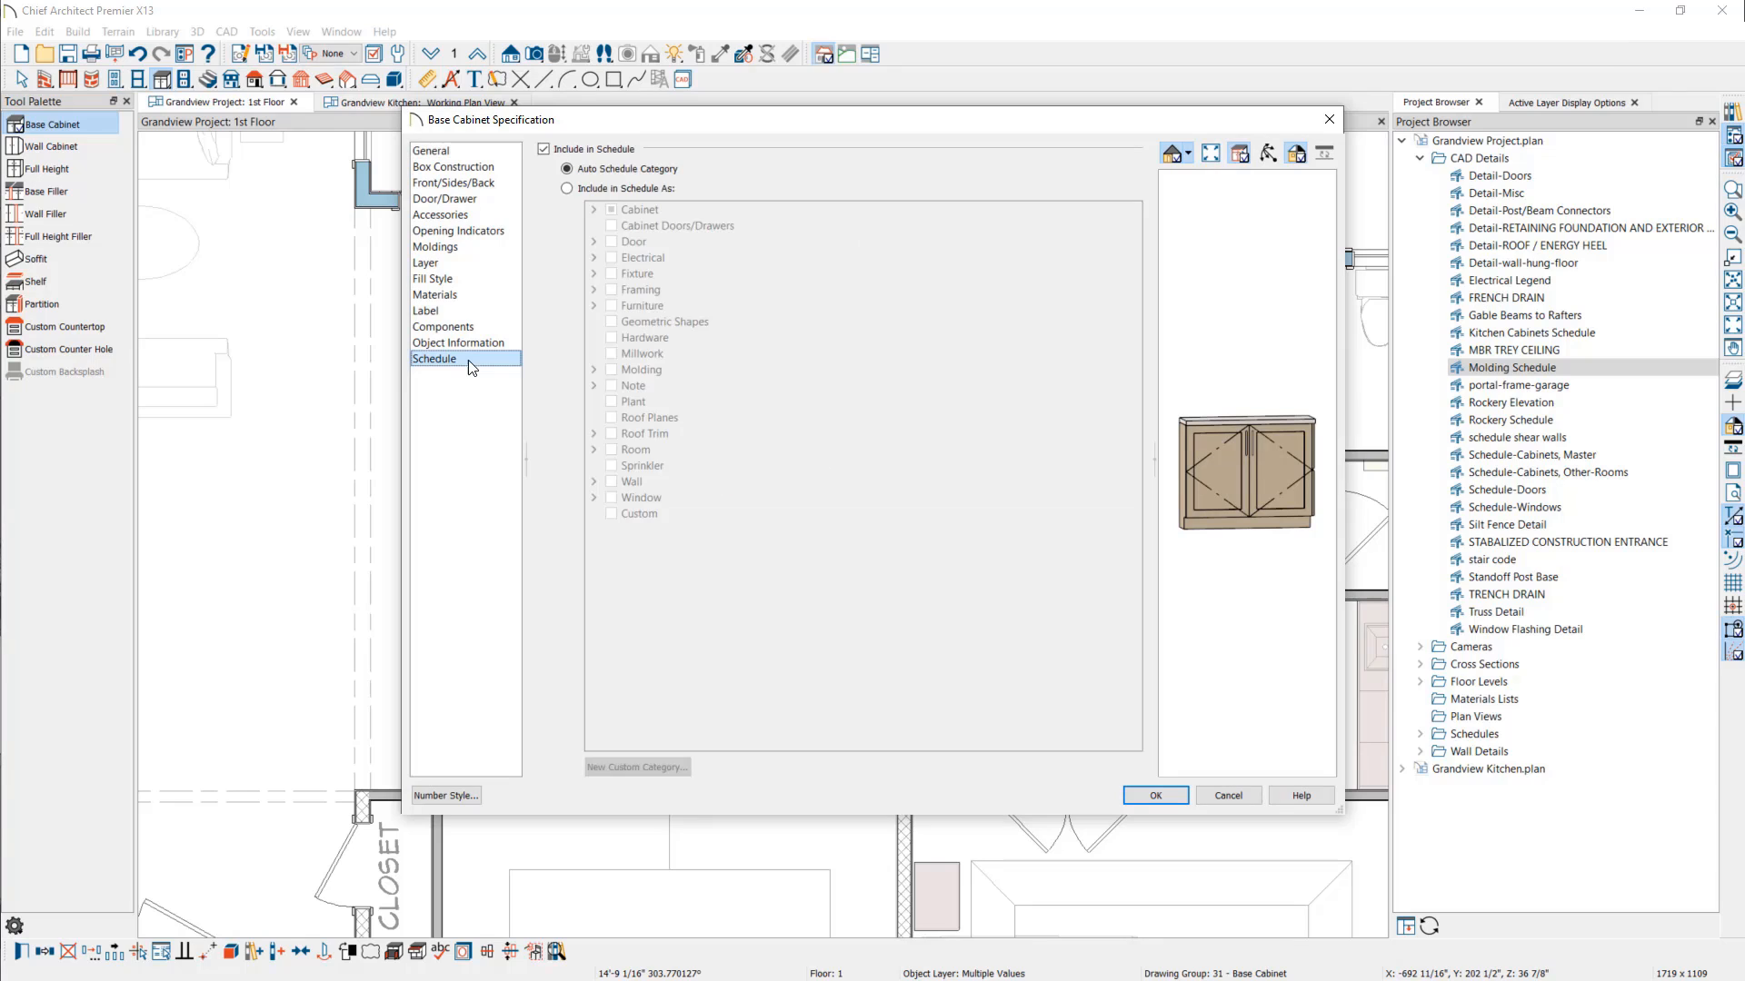
{"action": "left_click", "coordinate": [566, 189]}
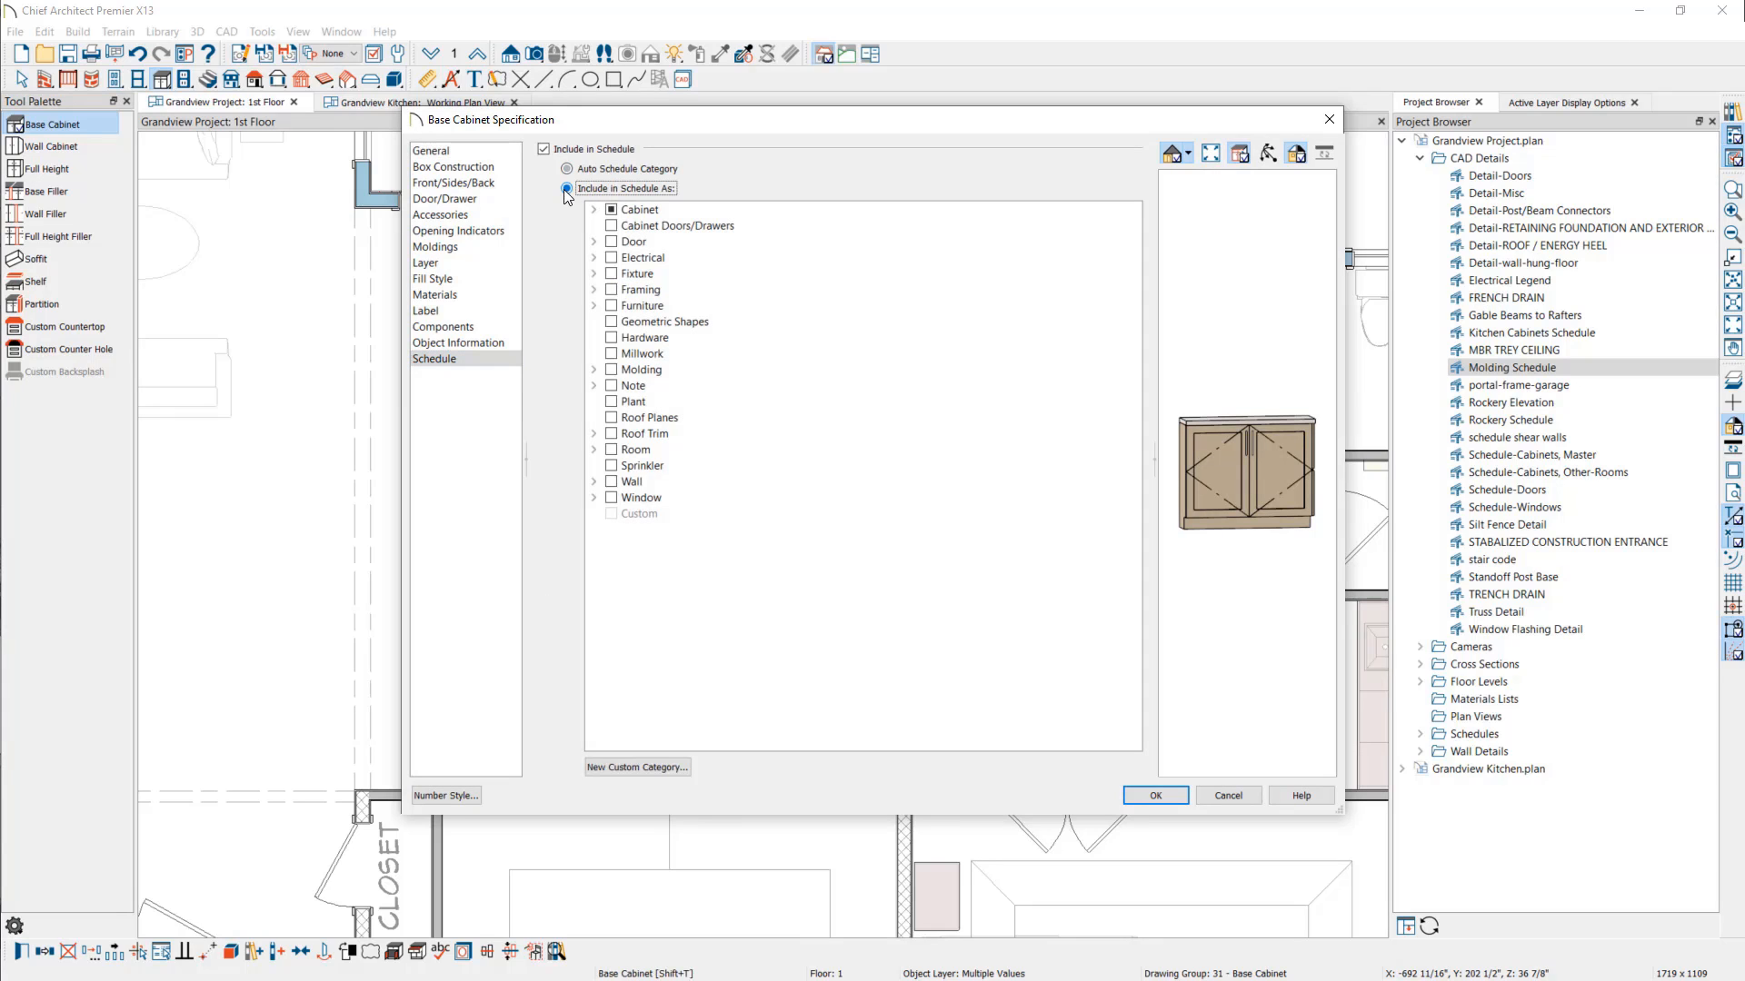
{"action": "left_click", "coordinate": [593, 210]}
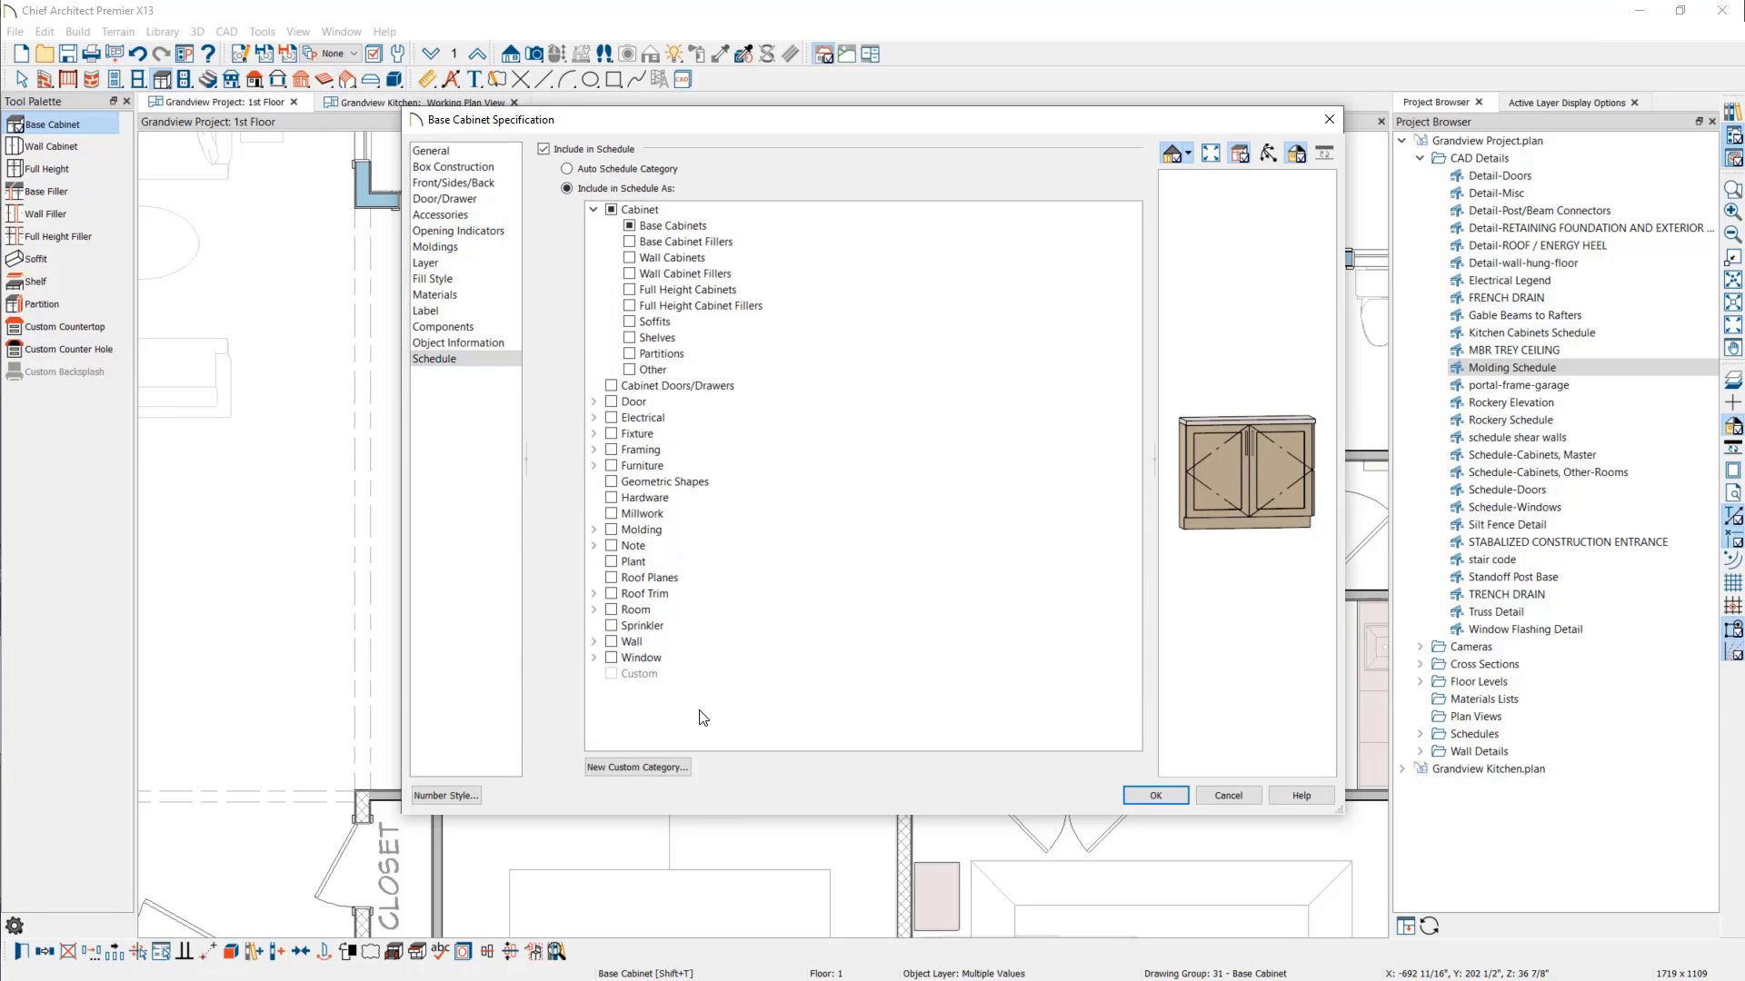
Step: Create a custom schedule category named Kitchen Island for the selected cabinets
{"action": "left_click", "coordinate": [641, 768]}
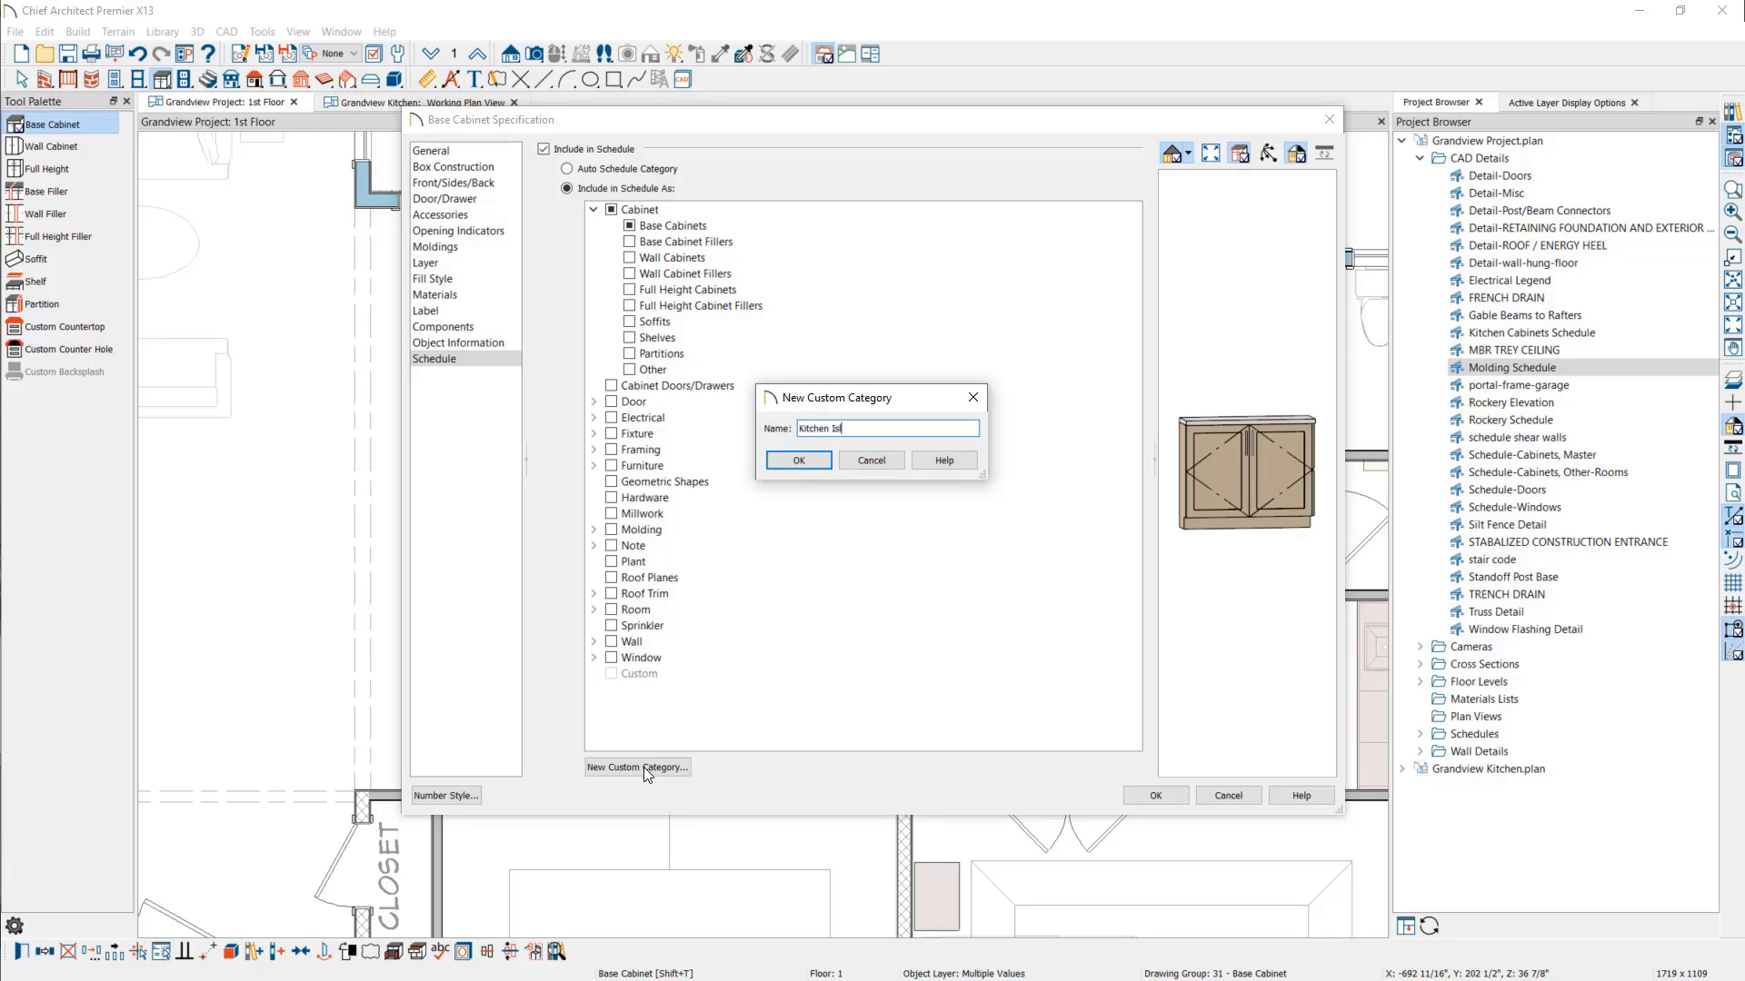
{"action": "type", "text": "and"}
{"action": "left_click", "coordinate": [812, 464]}
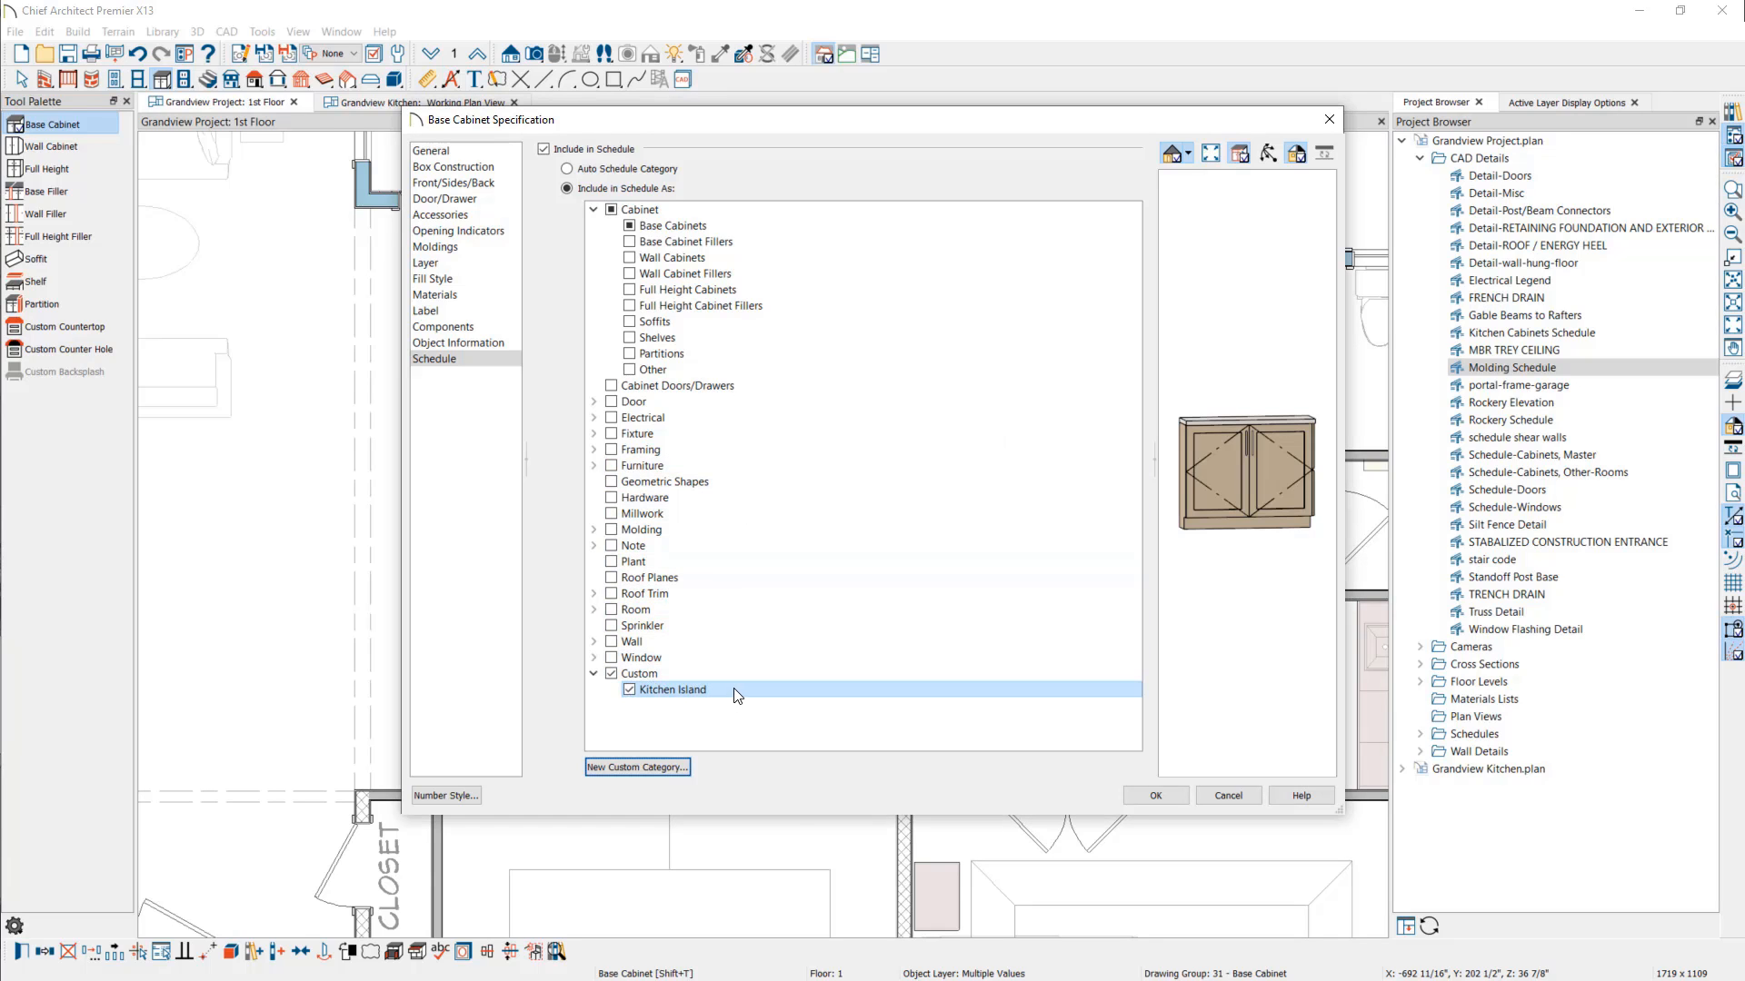
Step: Apply the island cabinets' Kitchen Island schedule category and create a CAD detail named Kitchen Island Schedule
{"action": "left_click", "coordinate": [1160, 799]}
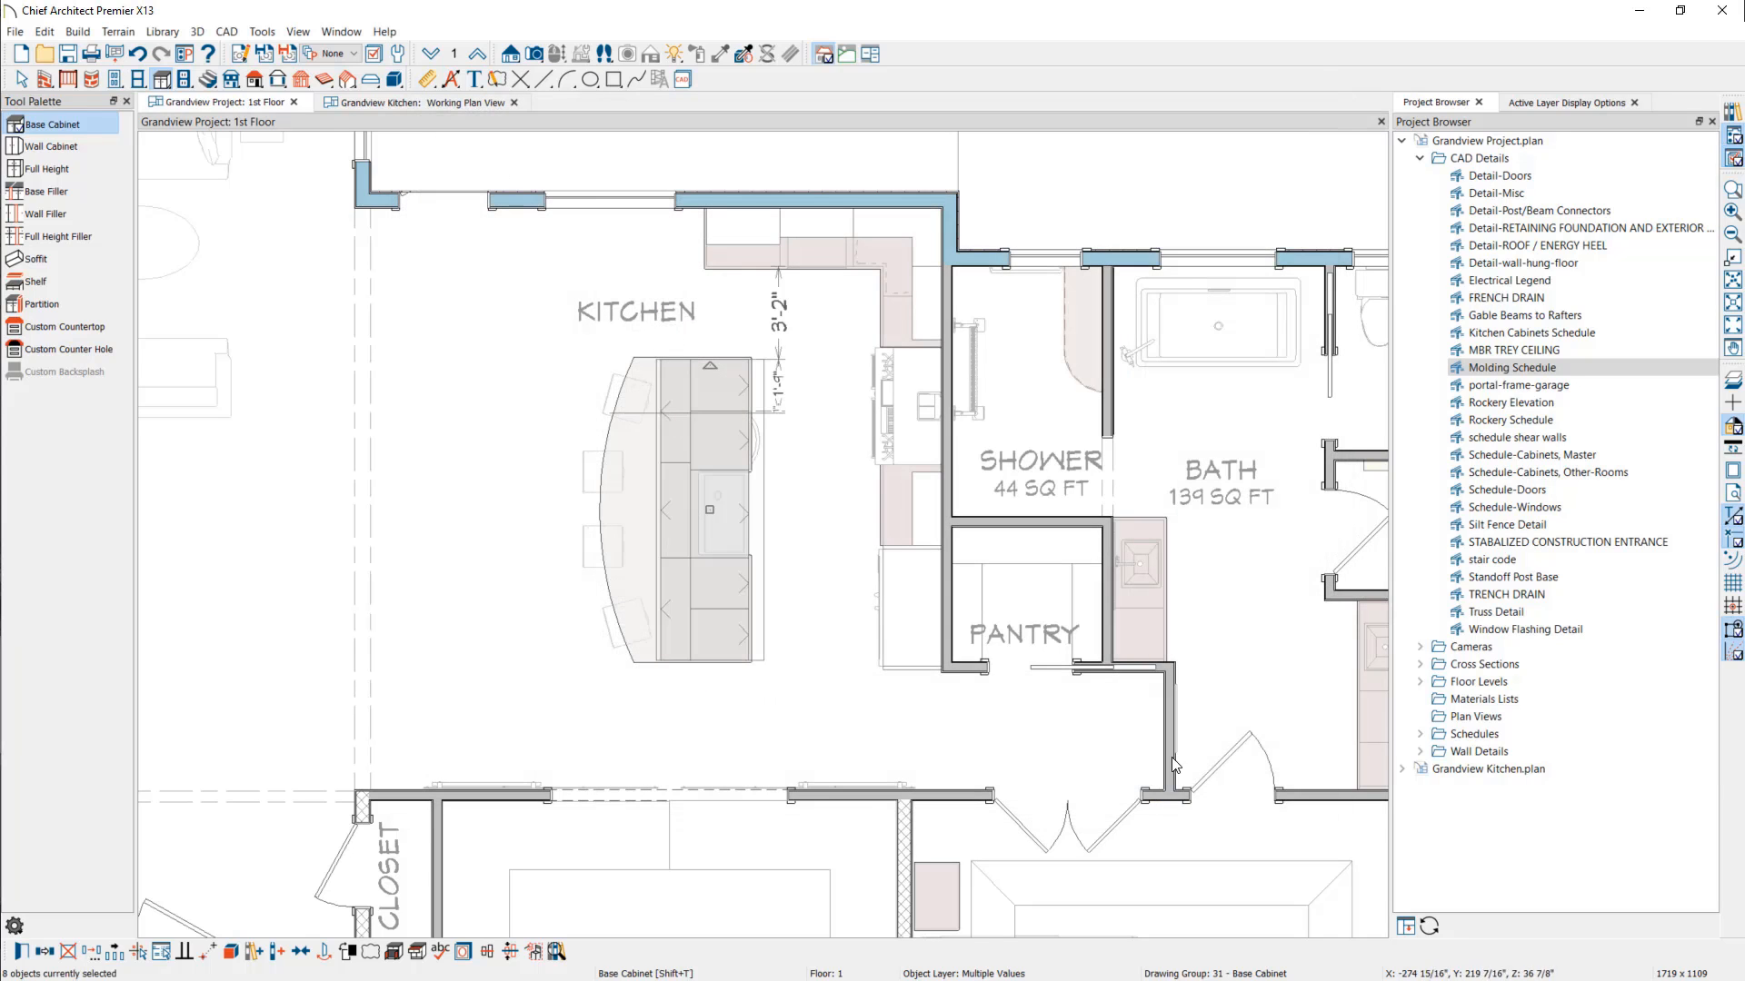
{"action": "right_click", "coordinate": [1508, 158]}
{"action": "left_click", "coordinate": [1524, 169]}
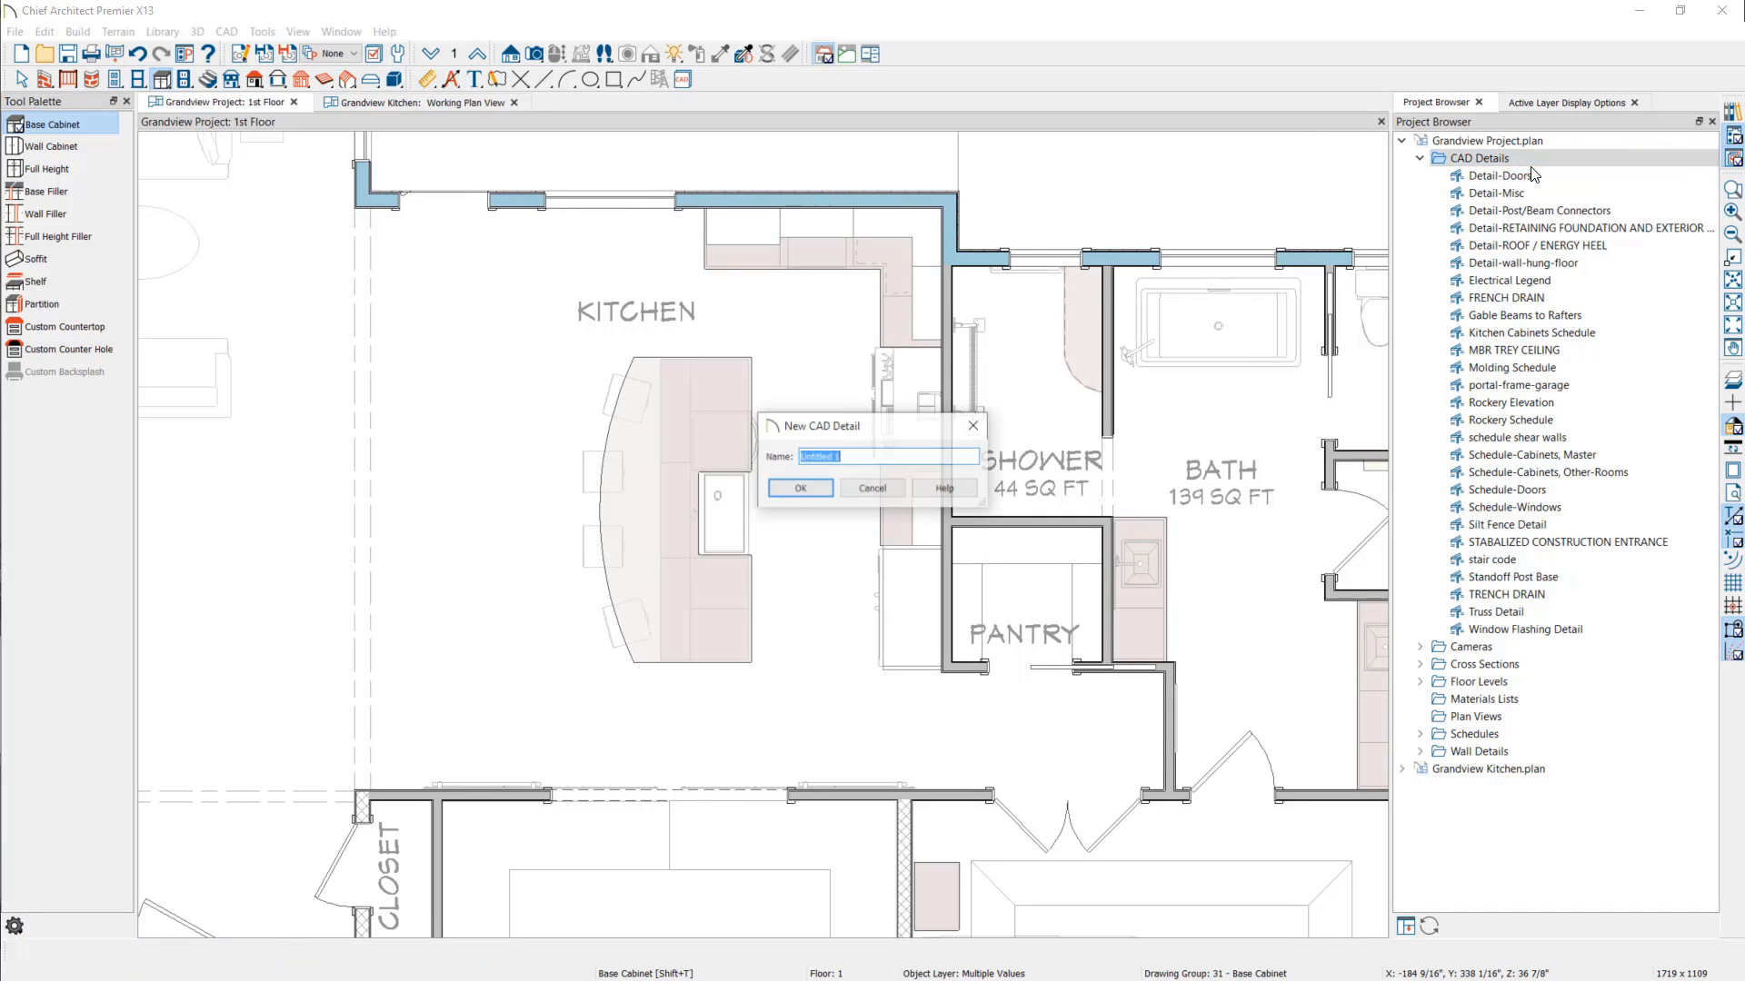
{"action": "type", "text": "Kitchen I"}
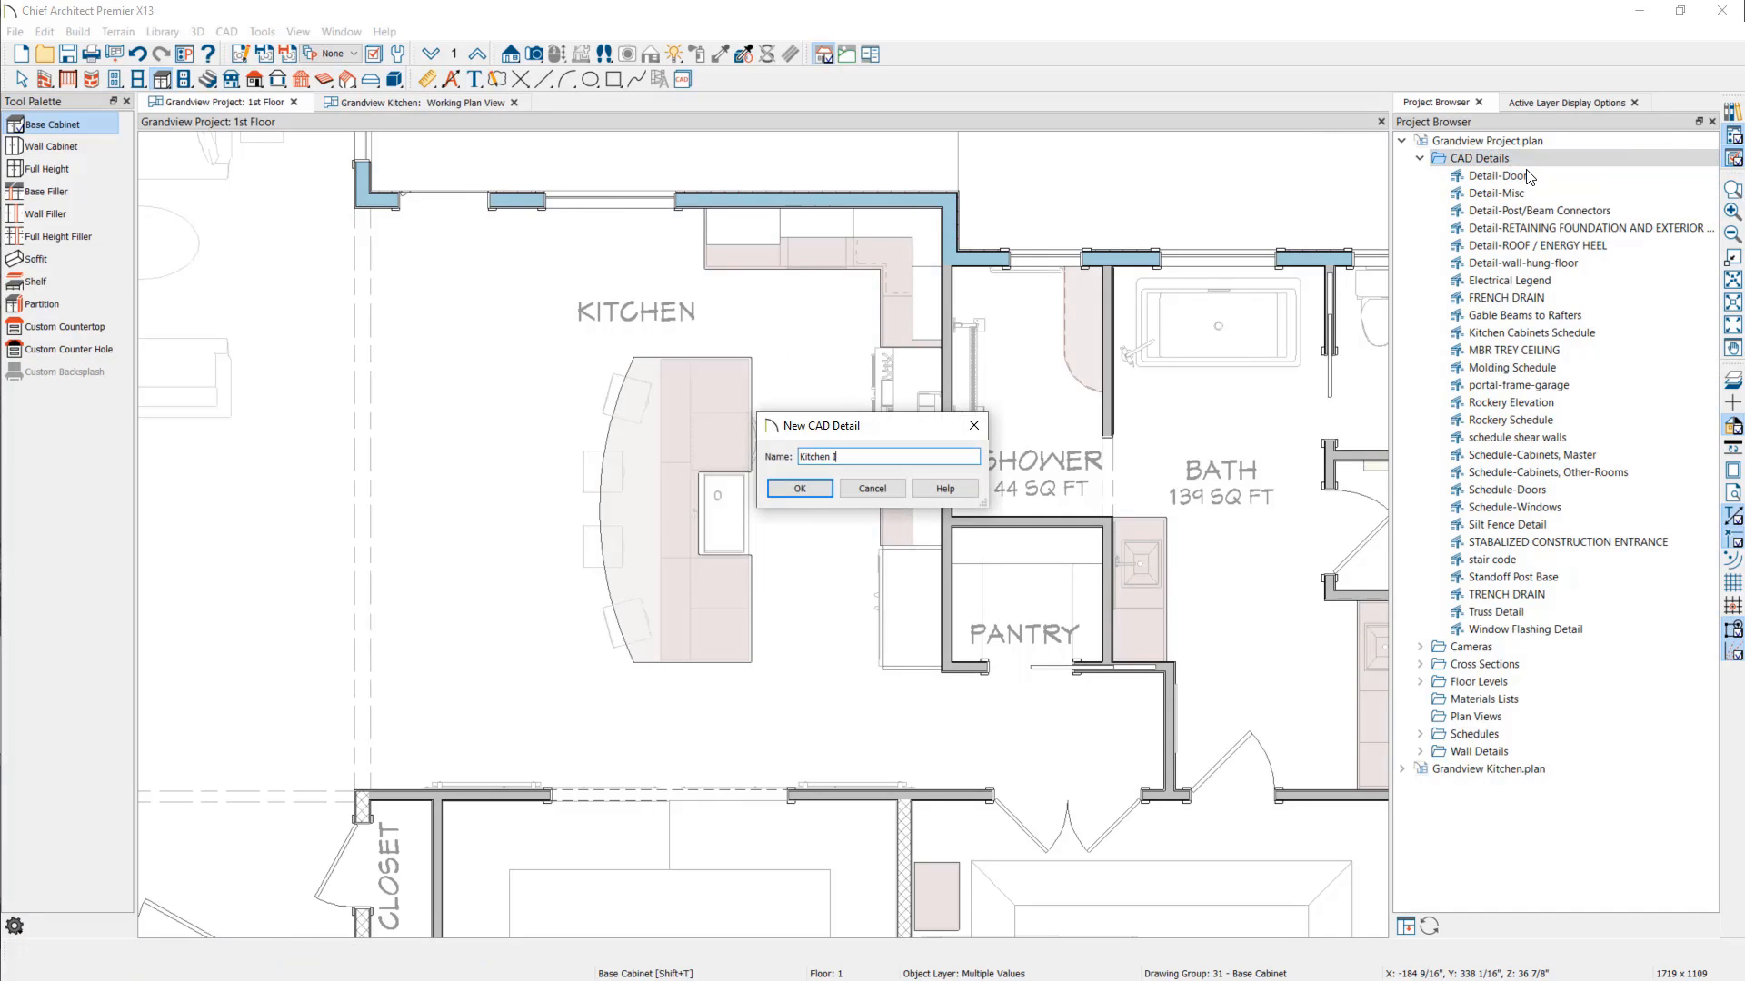
{"action": "type", "text": "sland Schedule"}
{"action": "left_click", "coordinate": [806, 489]}
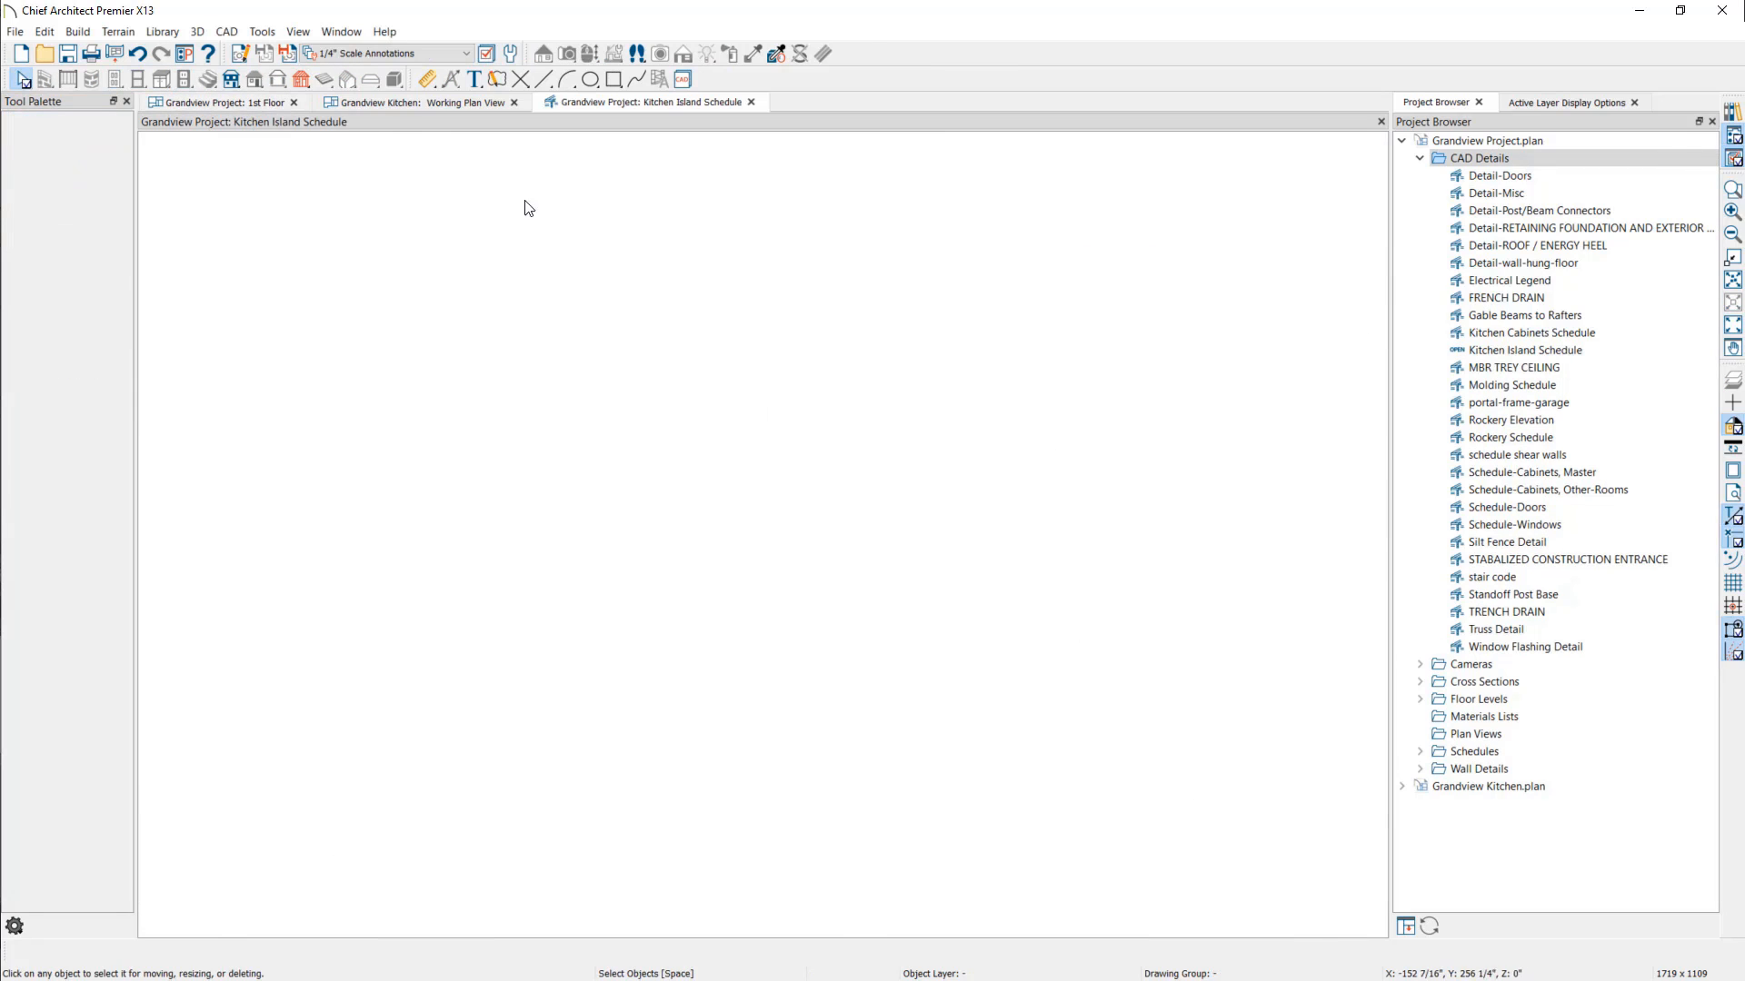
Step: Place a cabinet schedule in the Kitchen Island Schedule detail
{"action": "left_click", "coordinate": [264, 32]}
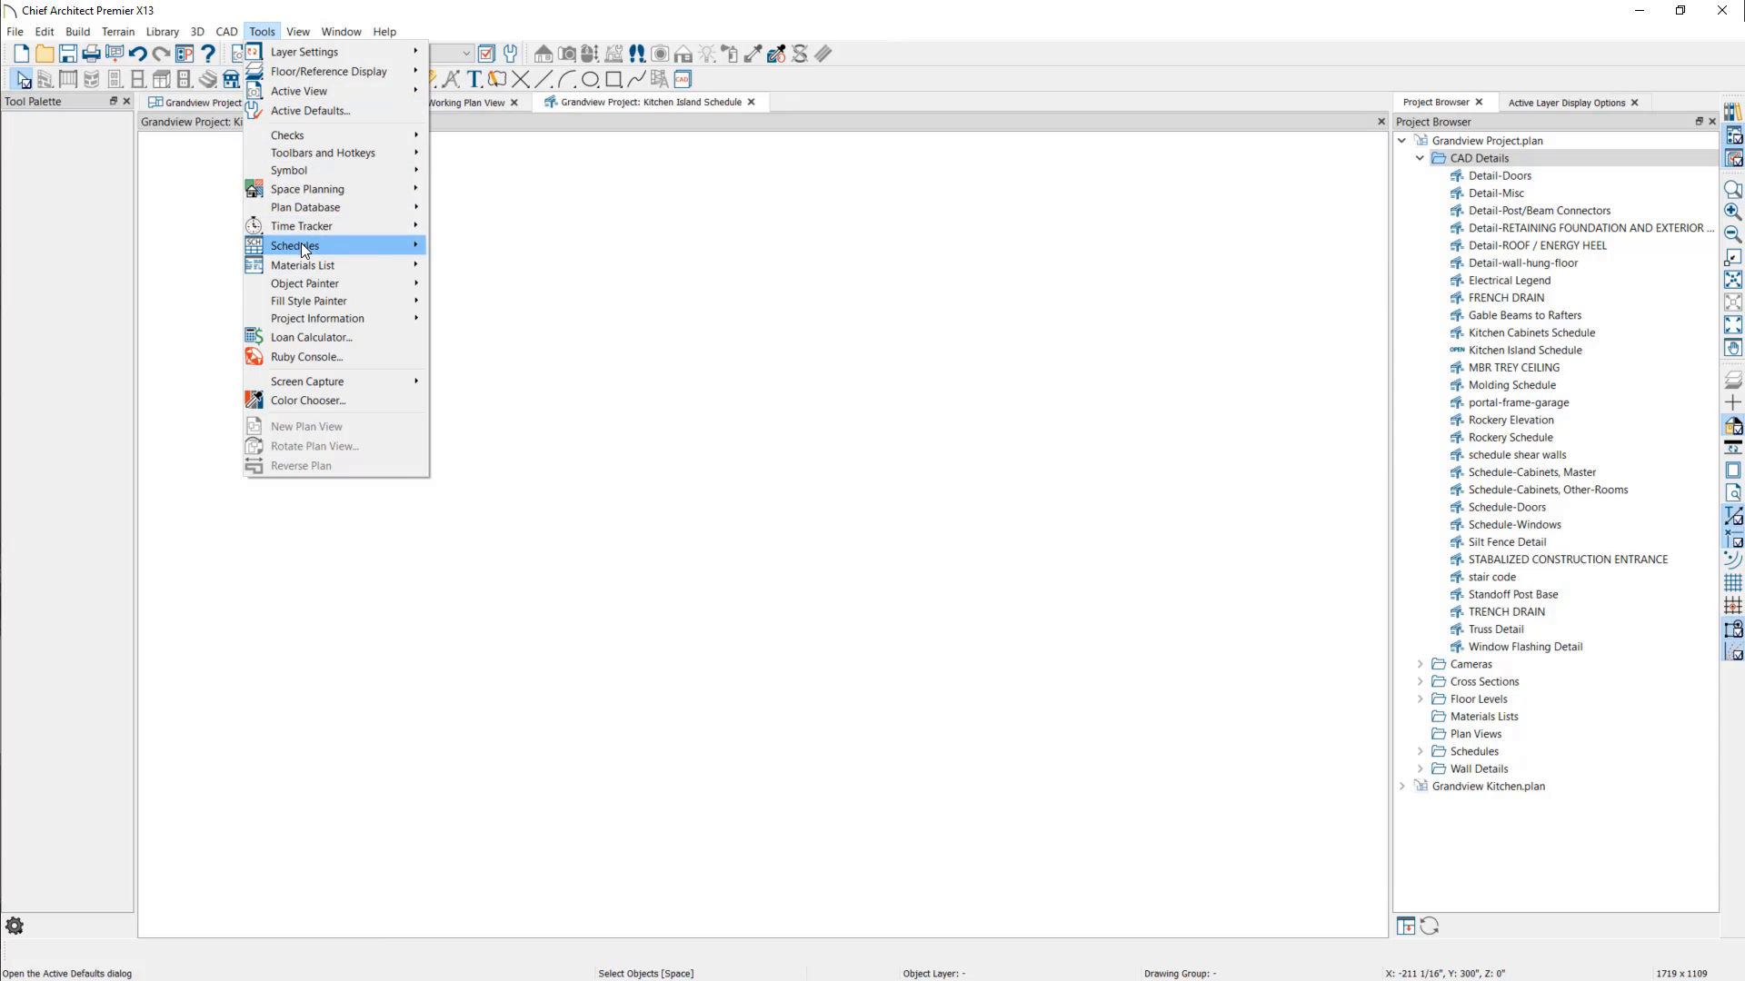
{"action": "mouse_move", "coordinate": [302, 243]}
{"action": "left_click", "coordinate": [522, 251]}
{"action": "left_click", "coordinate": [515, 314]}
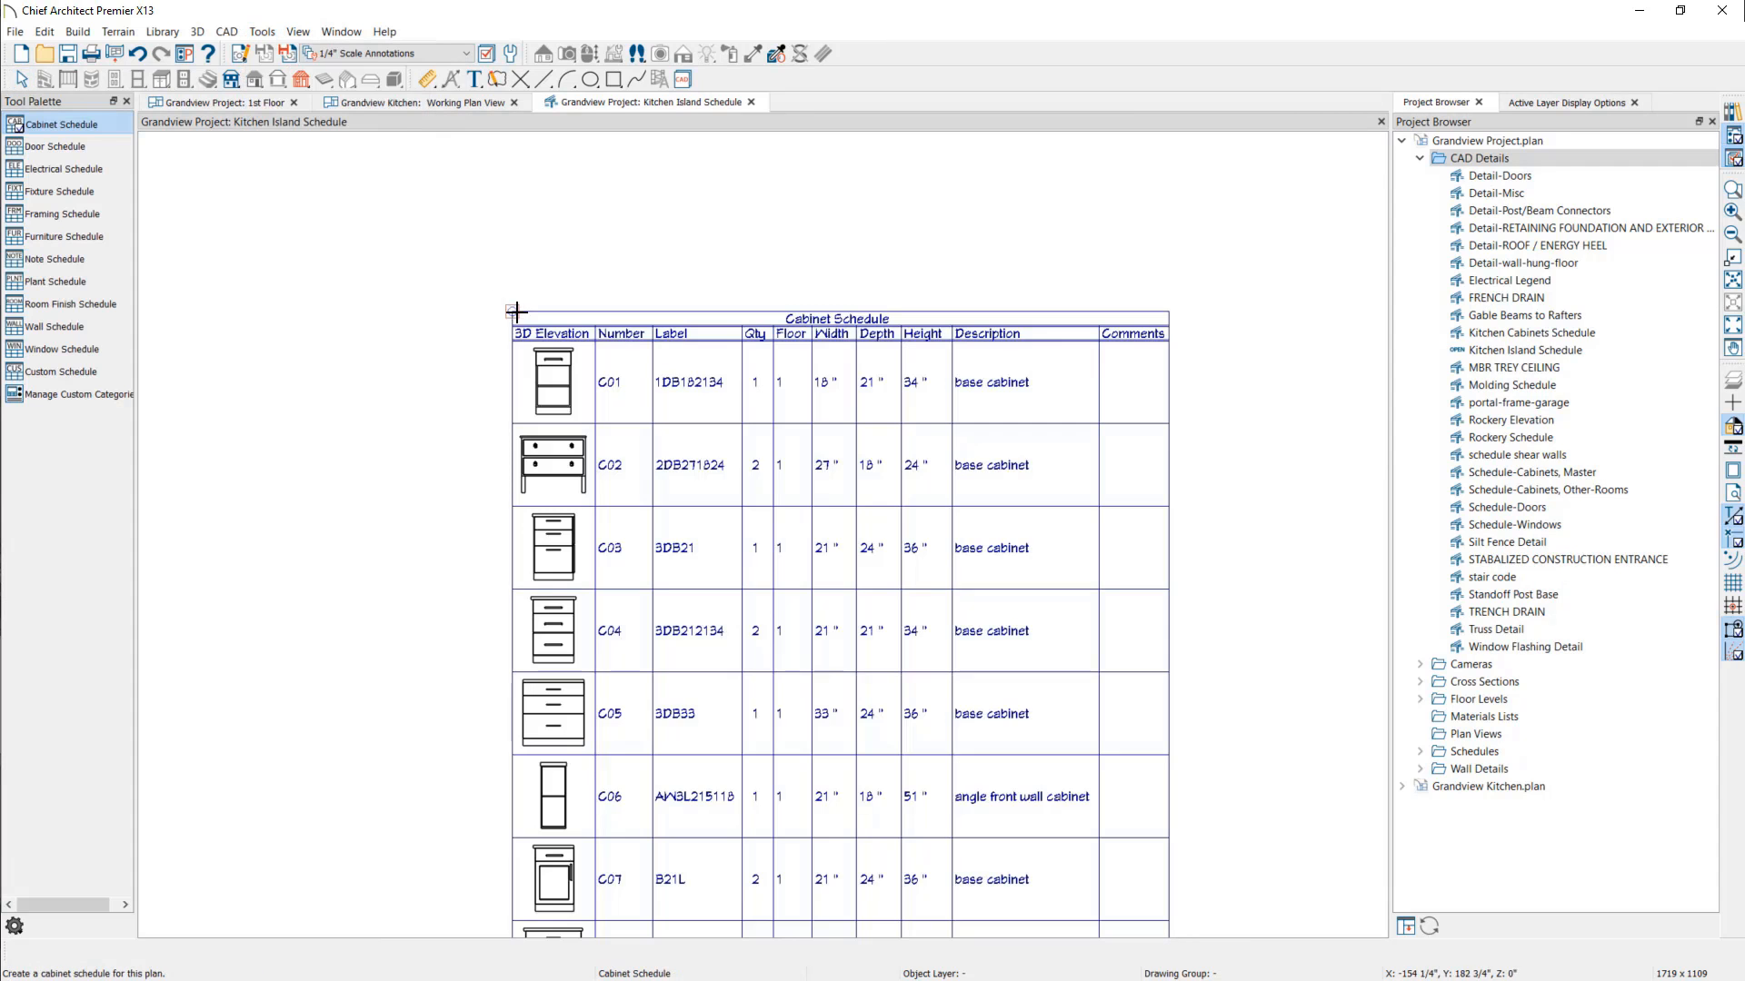
Step: Exclude the Cabinet category from the new schedule and include only the custom Kitchen Island category
{"action": "double_click", "coordinate": [668, 362]}
{"action": "left_click", "coordinate": [692, 327]}
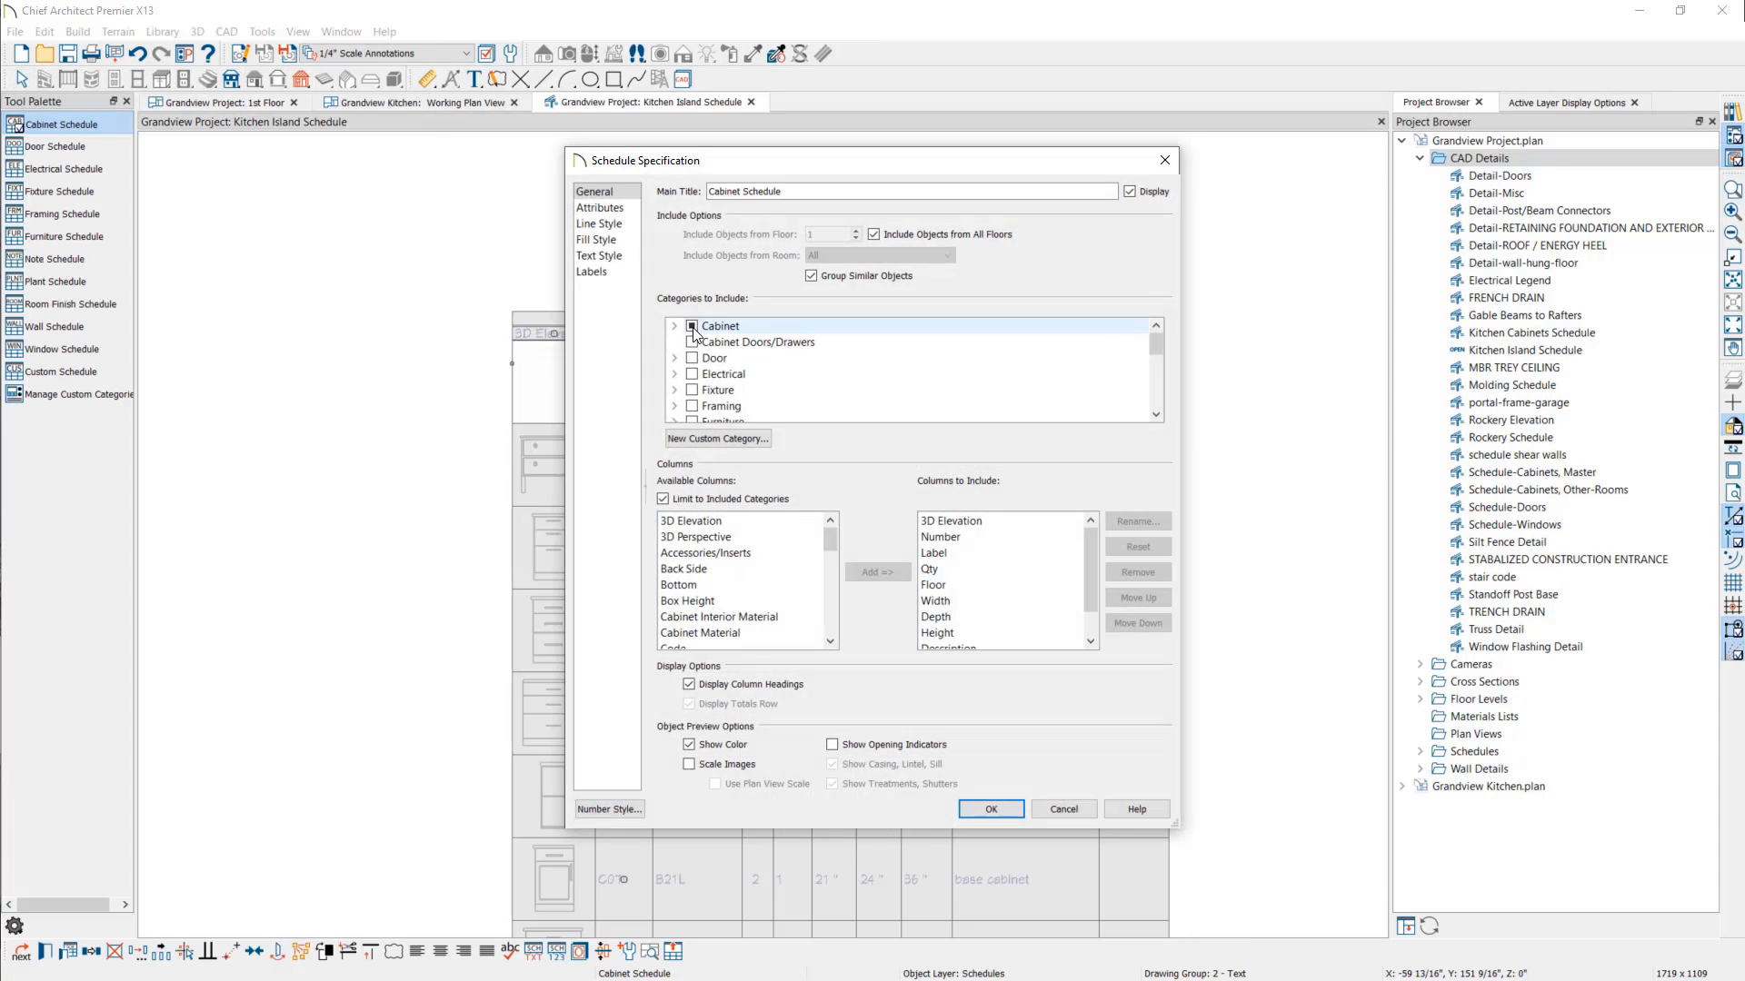
{"action": "scroll", "coordinate": [694, 328], "scroll_direction": "down", "scroll_amount": 3}
{"action": "scroll", "coordinate": [693, 377], "scroll_direction": "down", "scroll_amount": 2}
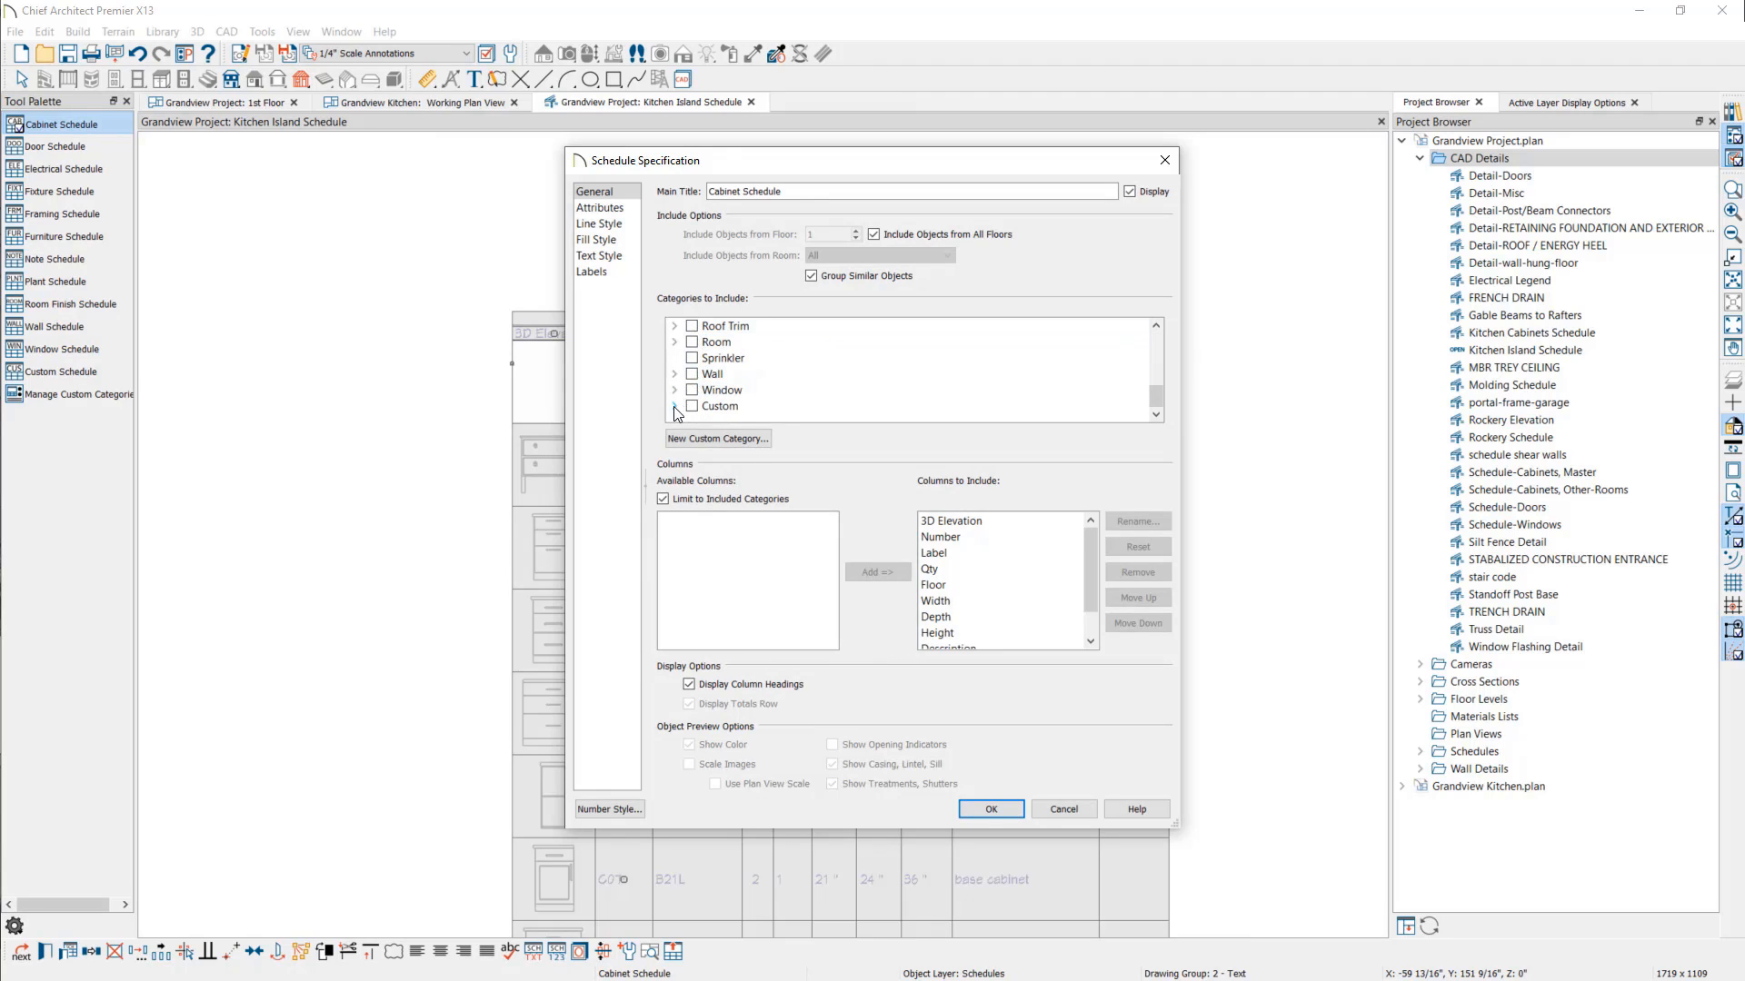
{"action": "left_click", "coordinate": [675, 408]}
{"action": "left_click", "coordinate": [709, 407]}
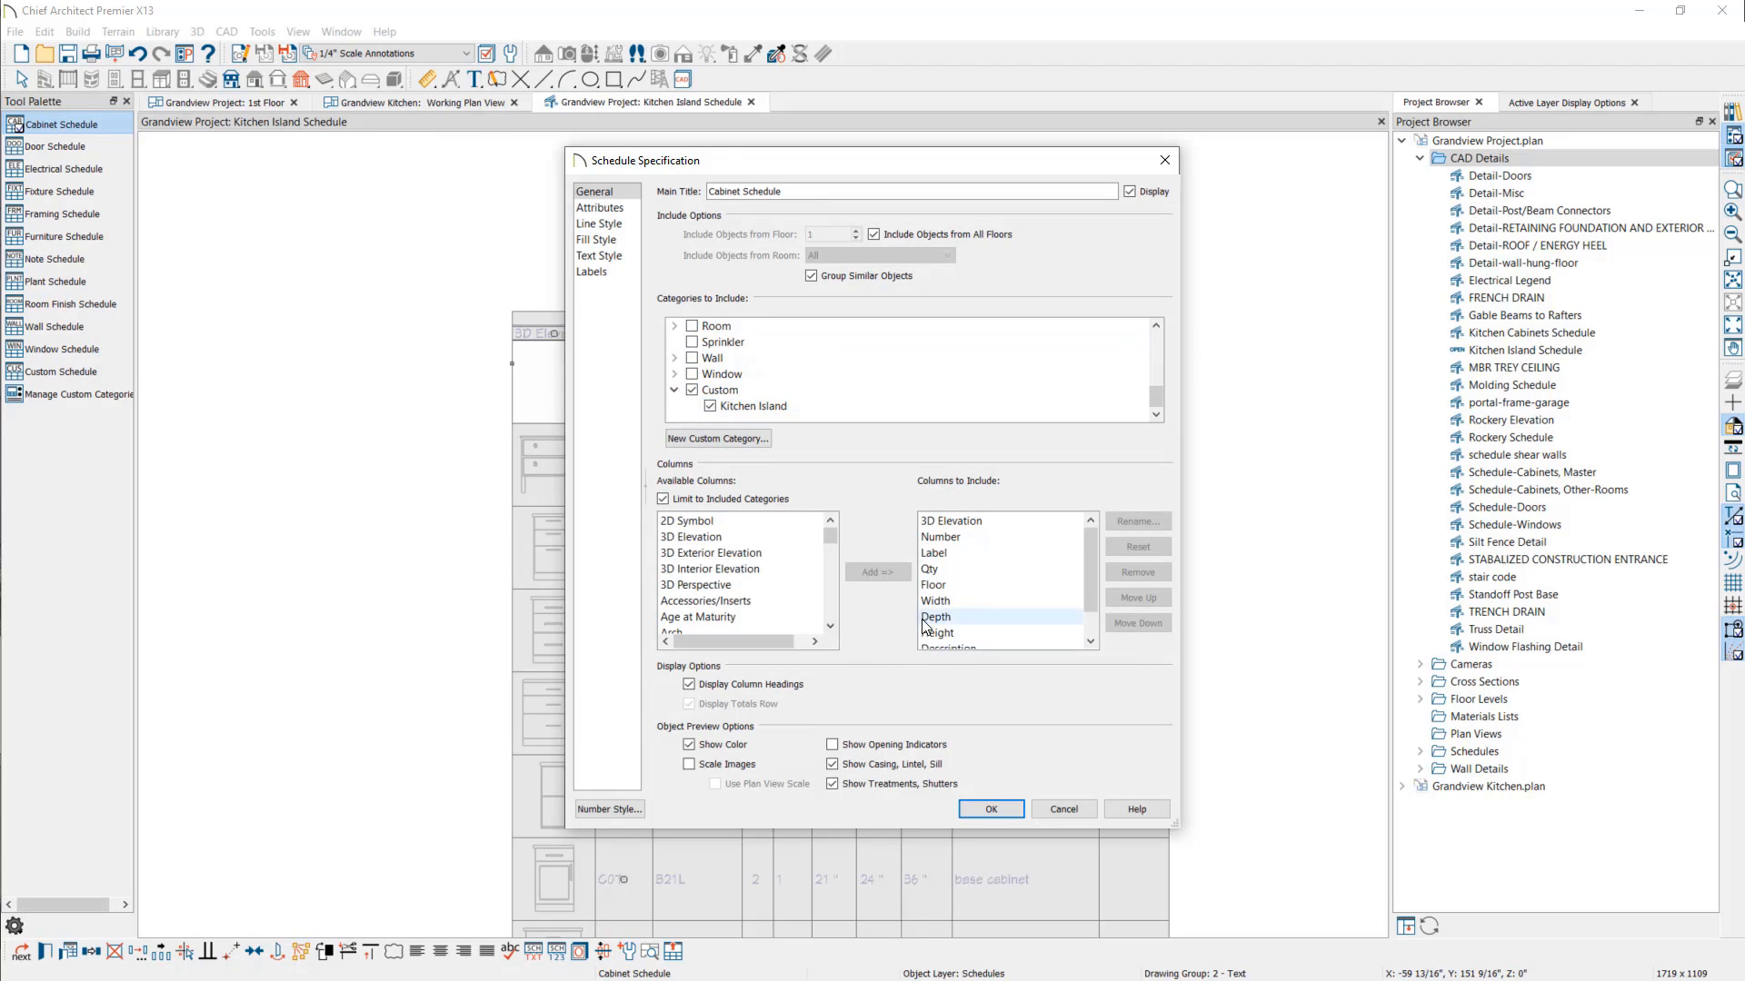
{"action": "left_click", "coordinate": [1005, 809]}
{"action": "left_click", "coordinate": [1228, 428]}
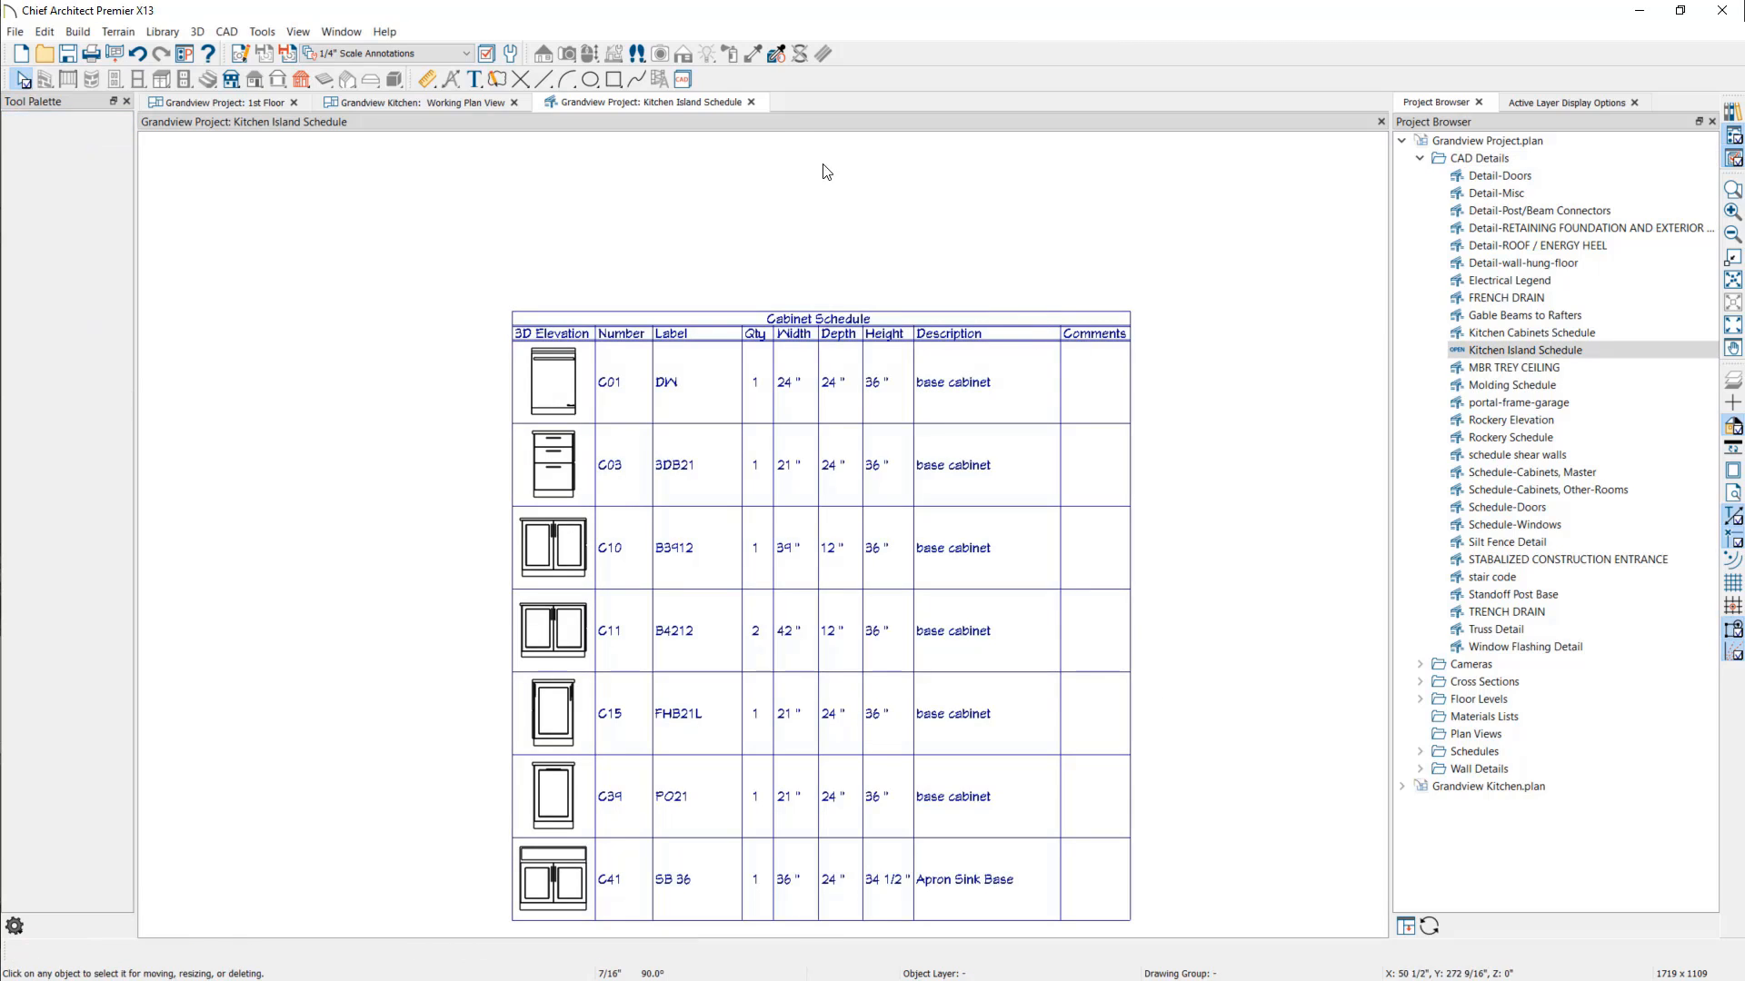
Step: Close the island schedule detail and create a custom object information field named Header Elevation for the kitchen's 4'-6" window
{"action": "left_click", "coordinate": [750, 102]}
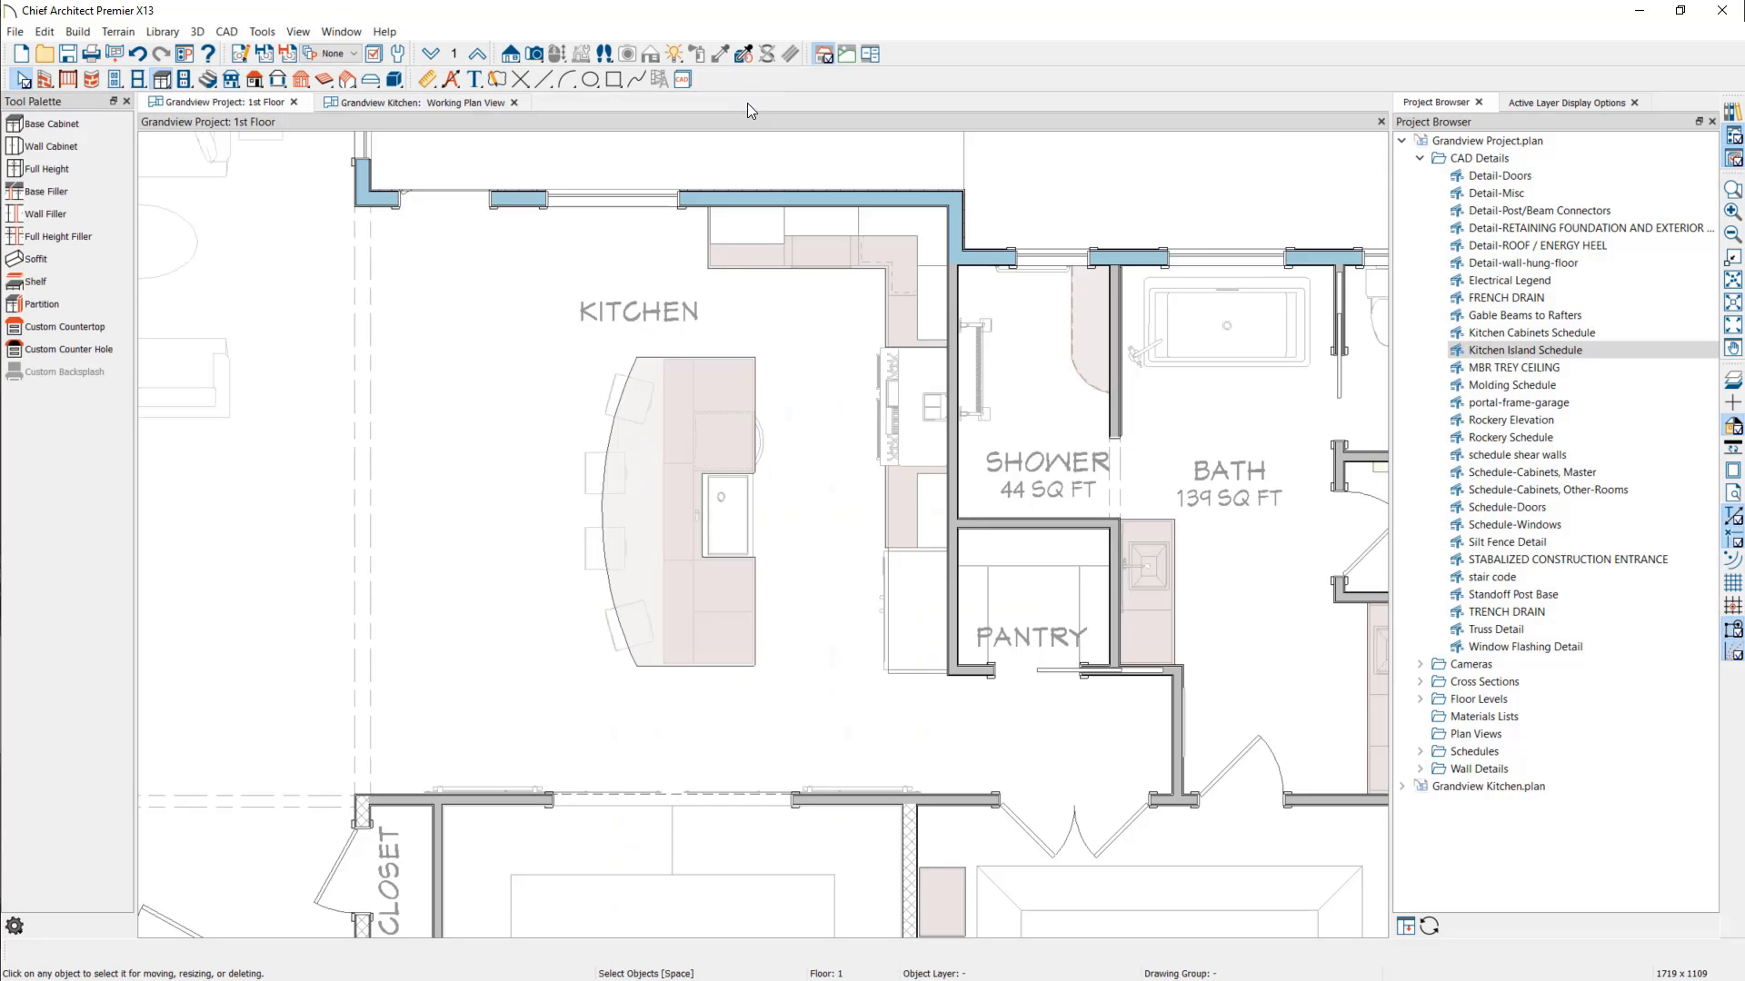
{"action": "left_click", "coordinate": [614, 205]}
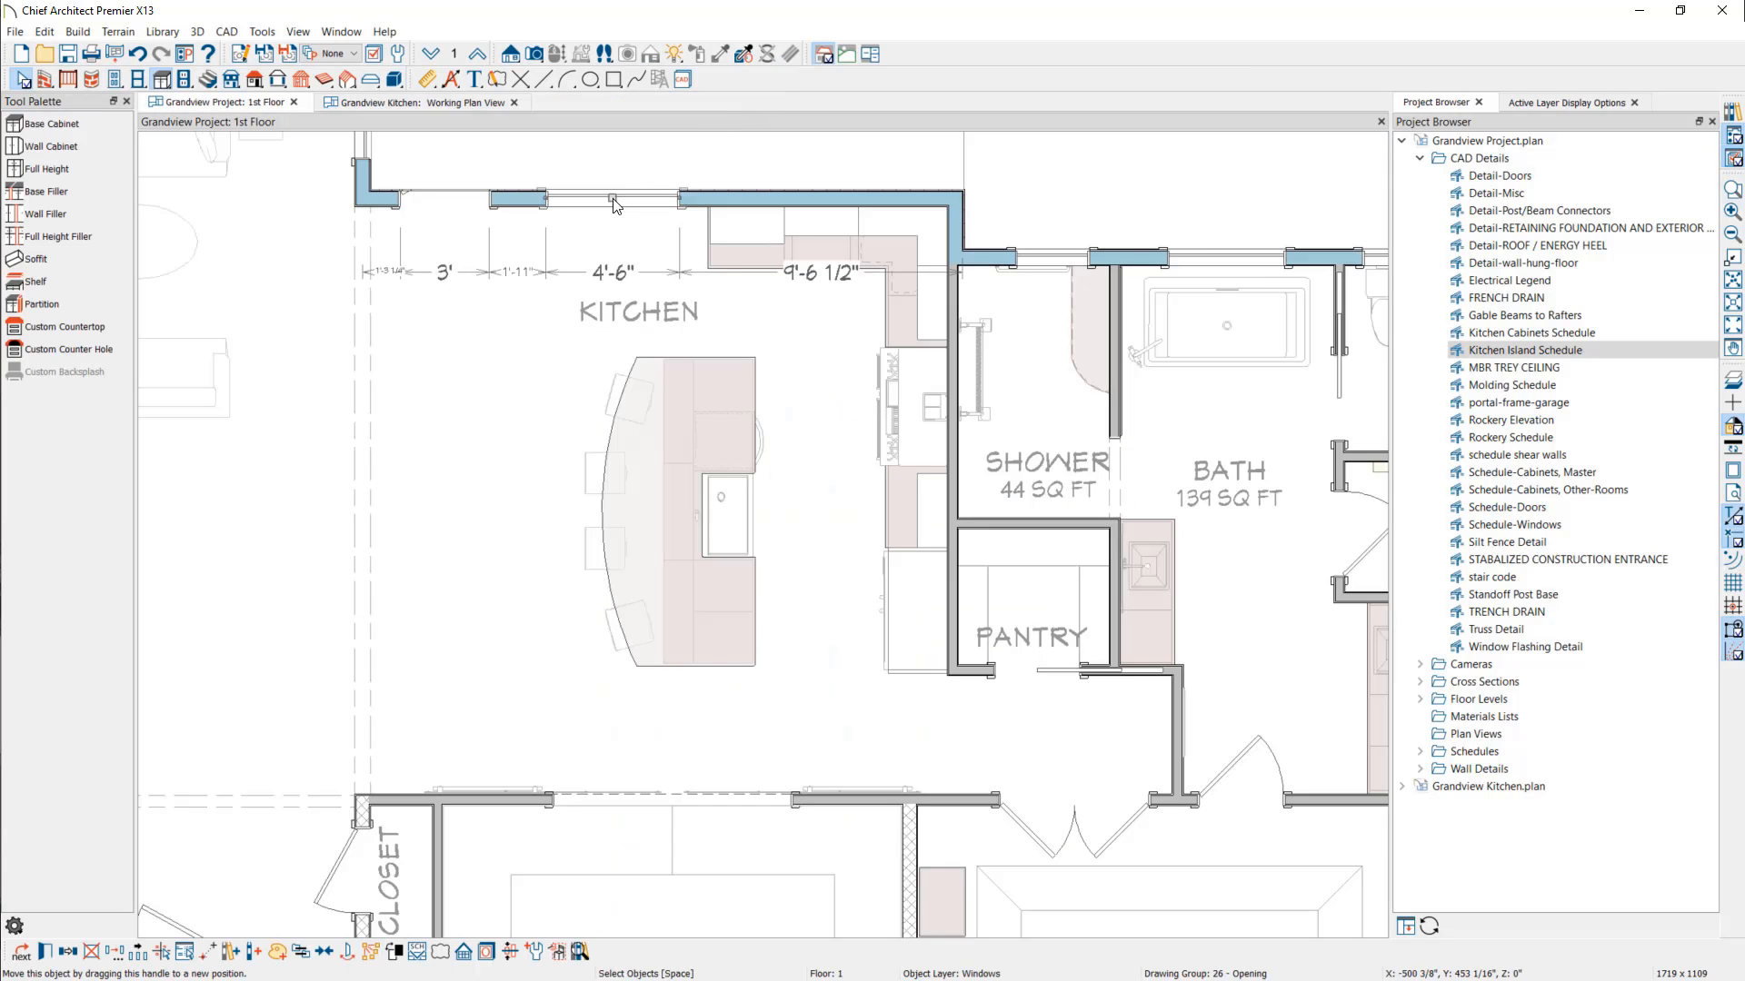
{"action": "double_click", "coordinate": [613, 200]}
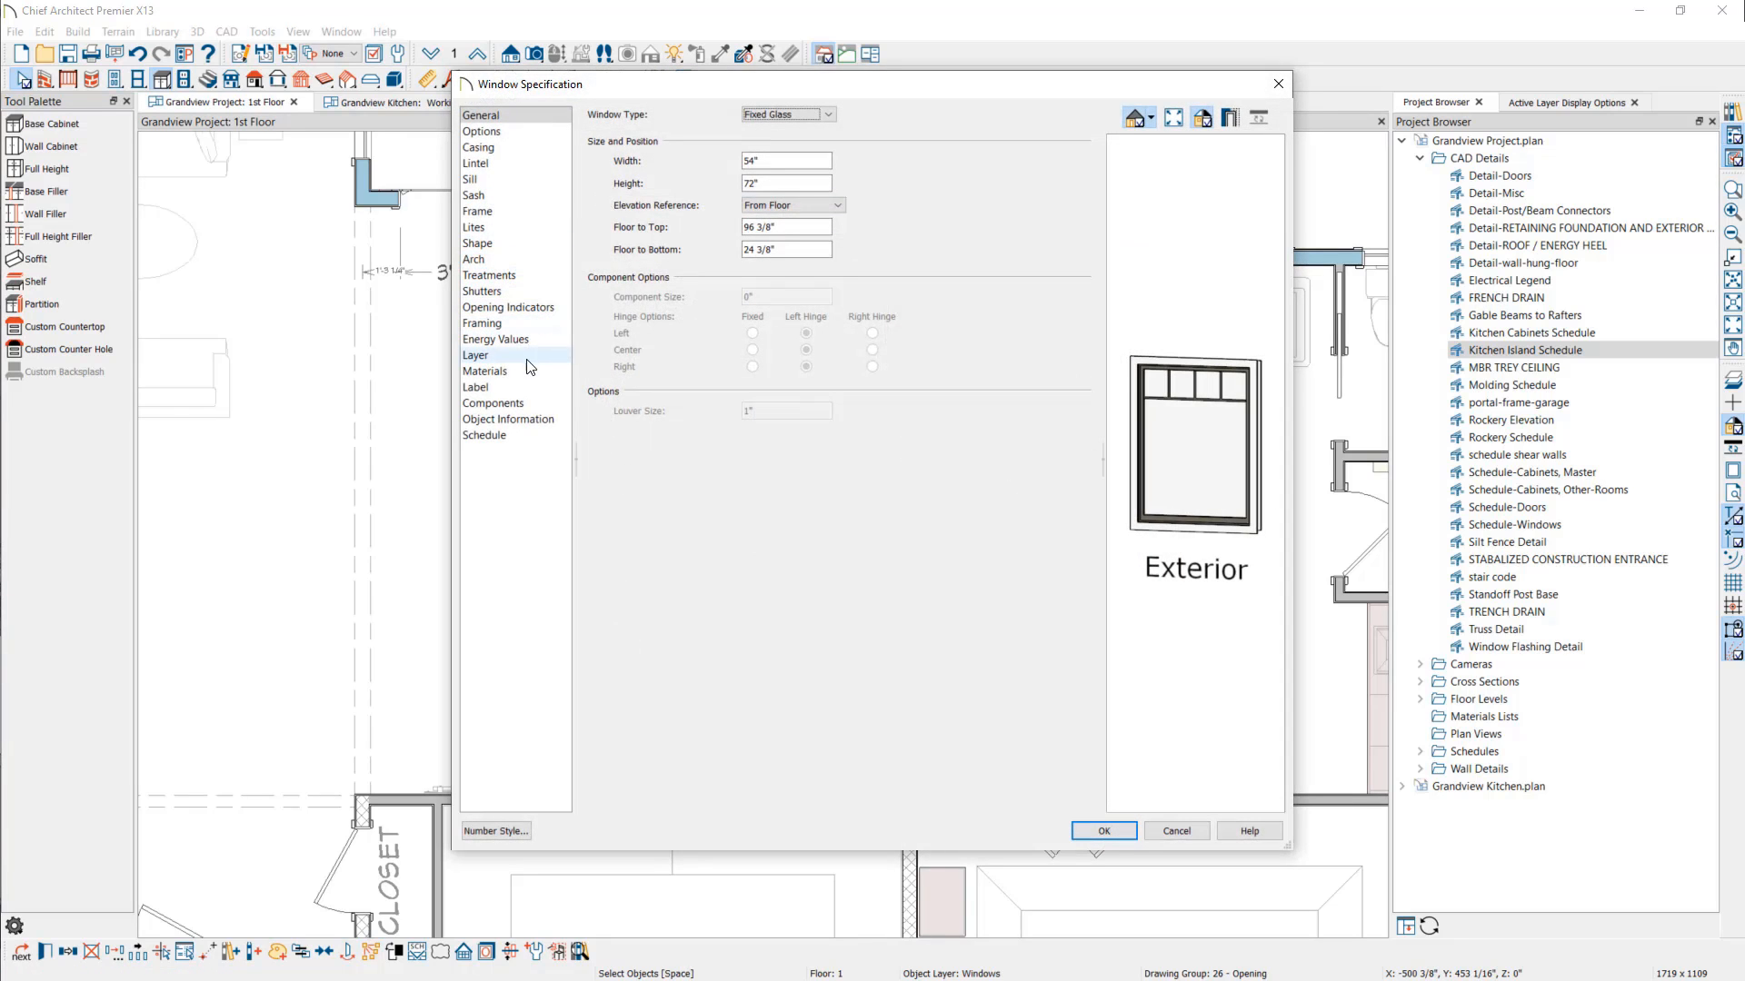
{"action": "left_click", "coordinate": [530, 420]}
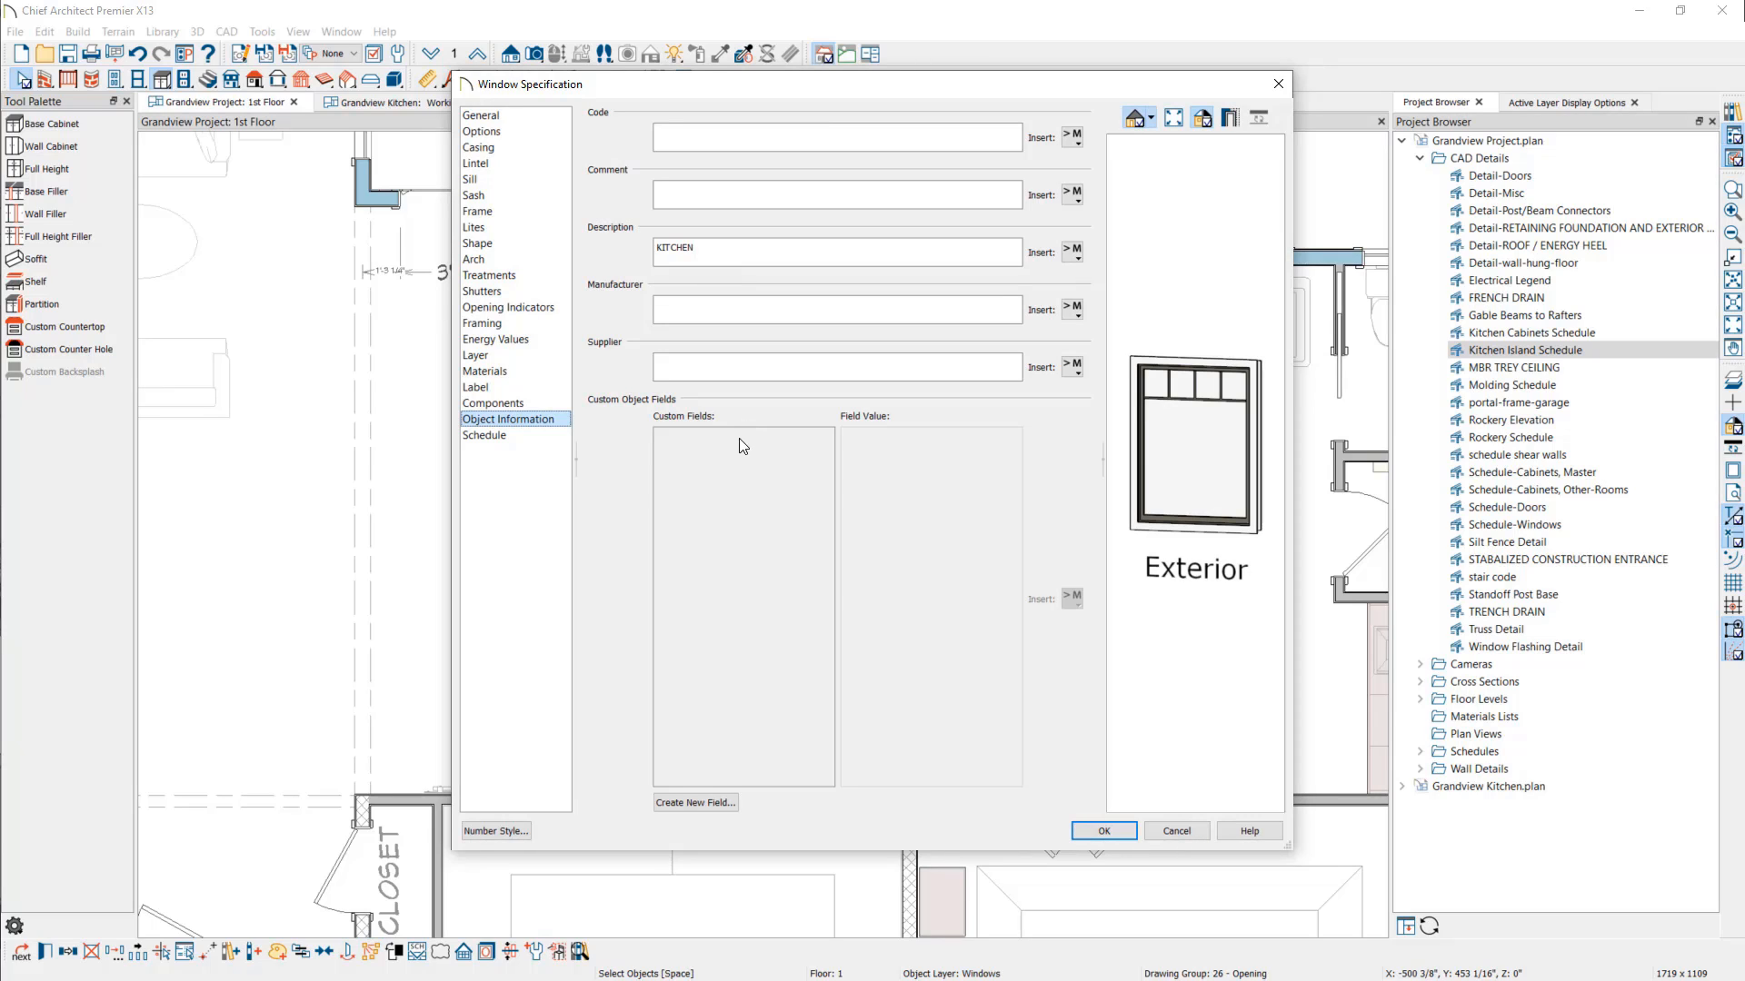
{"action": "left_click", "coordinate": [700, 802]}
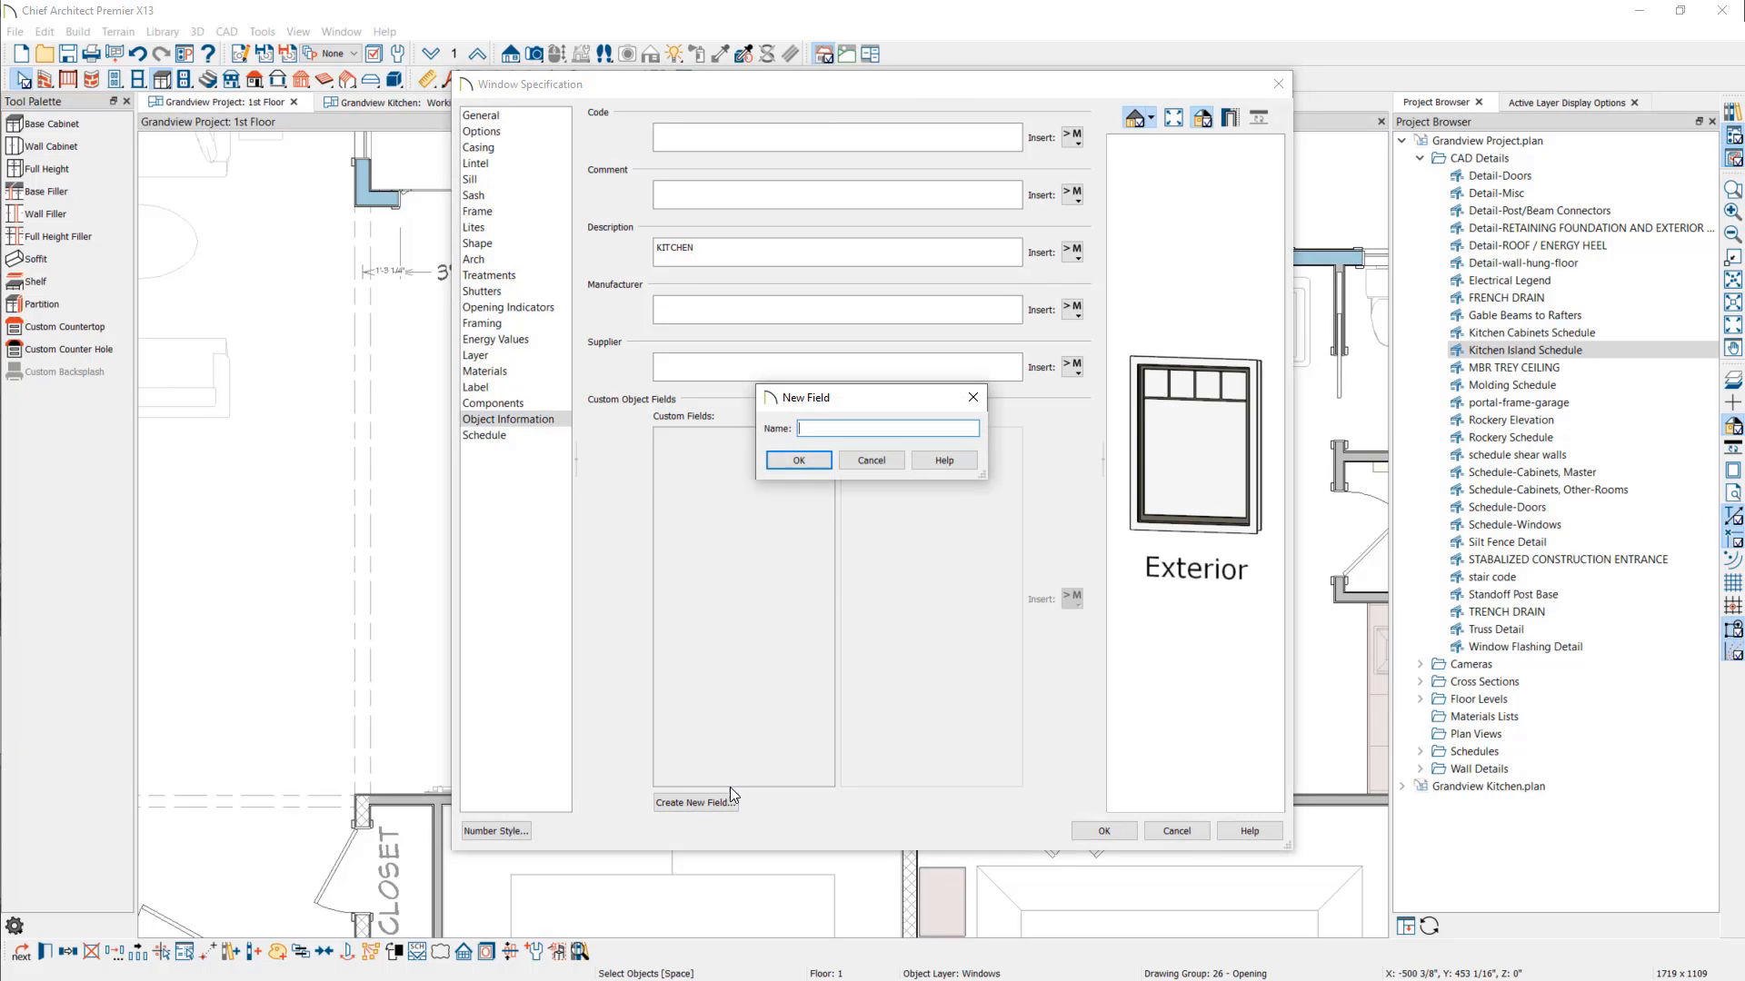
{"action": "type", "text": "Header Elevation"}
{"action": "left_click", "coordinate": [811, 463]}
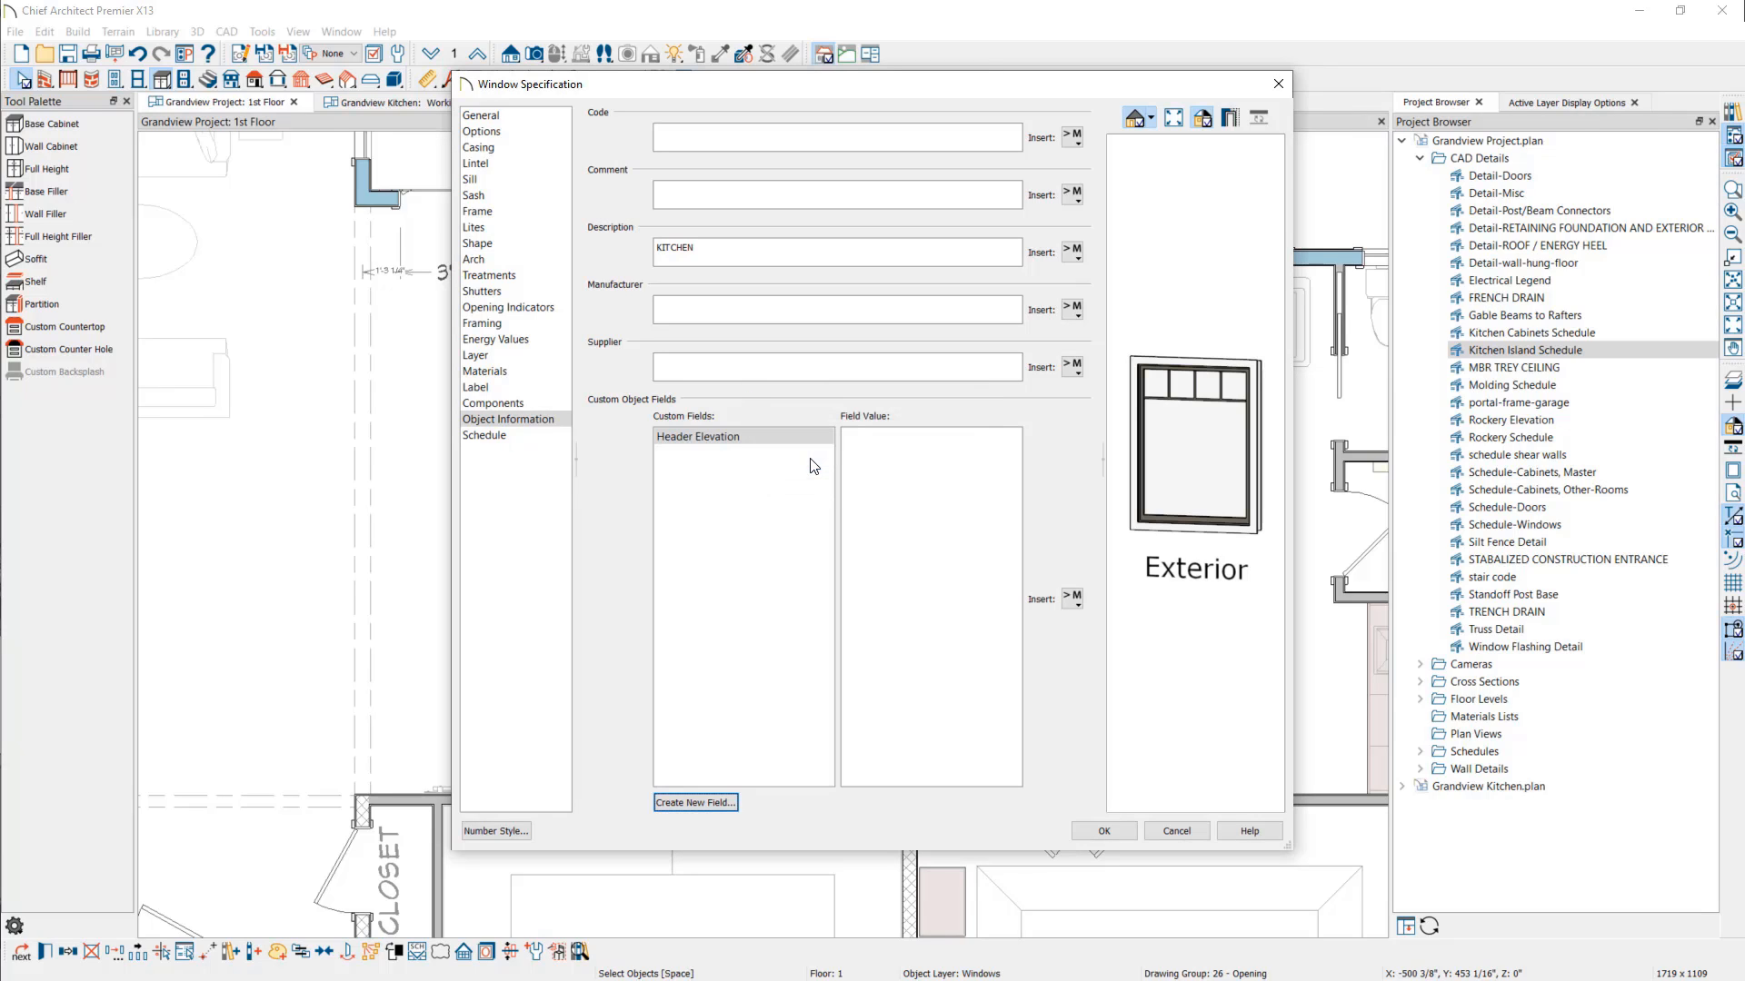
Step: Insert the object-specific macro %header_elevation% as the Header Elevation field's value and apply the window settings
{"action": "left_click", "coordinate": [1074, 601]}
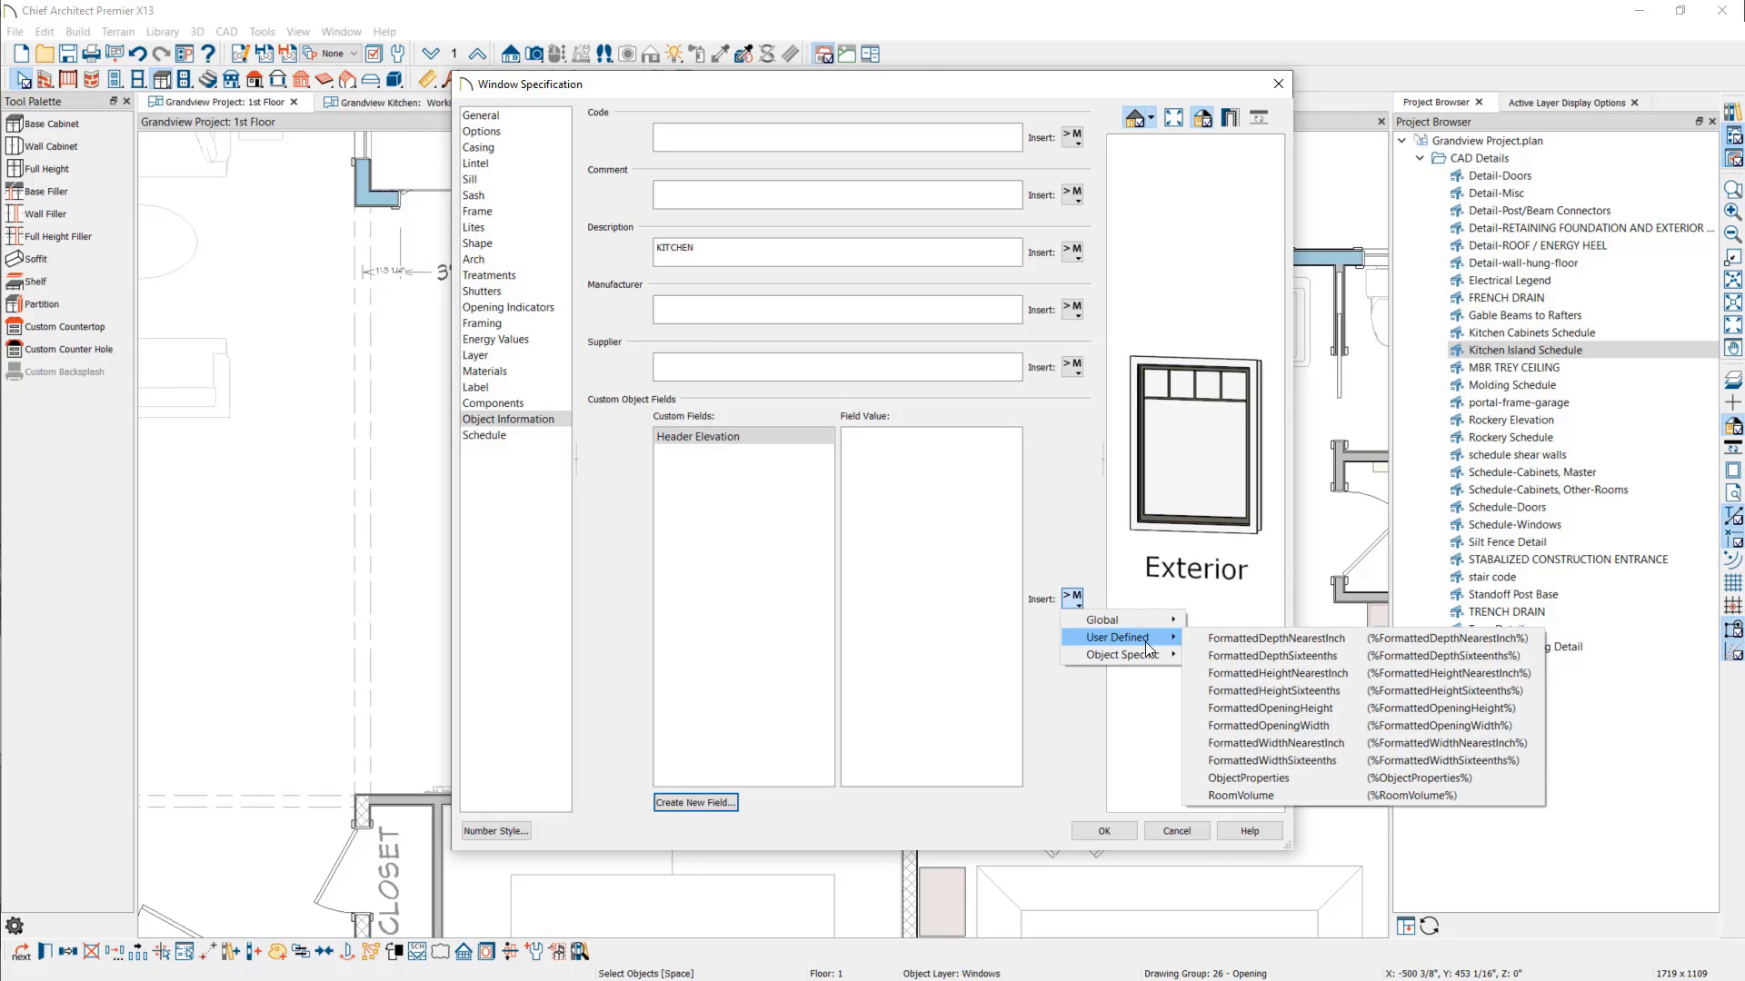
{"action": "mouse_move", "coordinate": [1170, 655]}
{"action": "left_click", "coordinate": [1297, 743]}
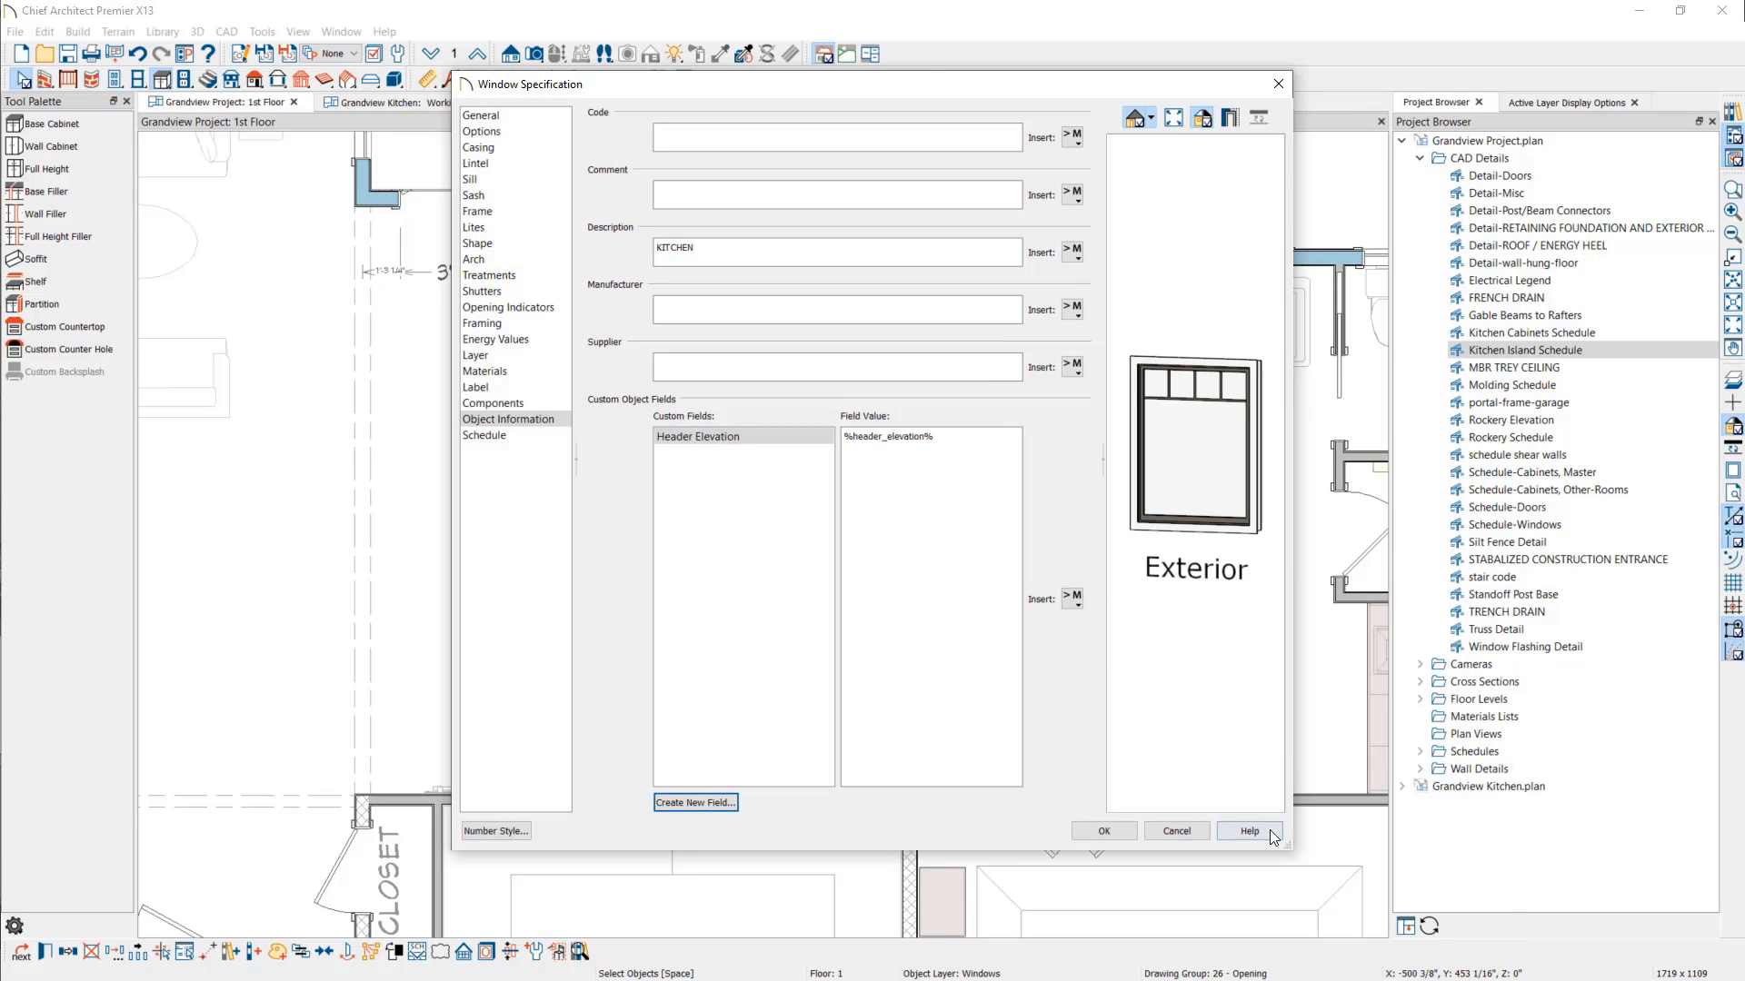
{"action": "left_click", "coordinate": [1105, 830]}
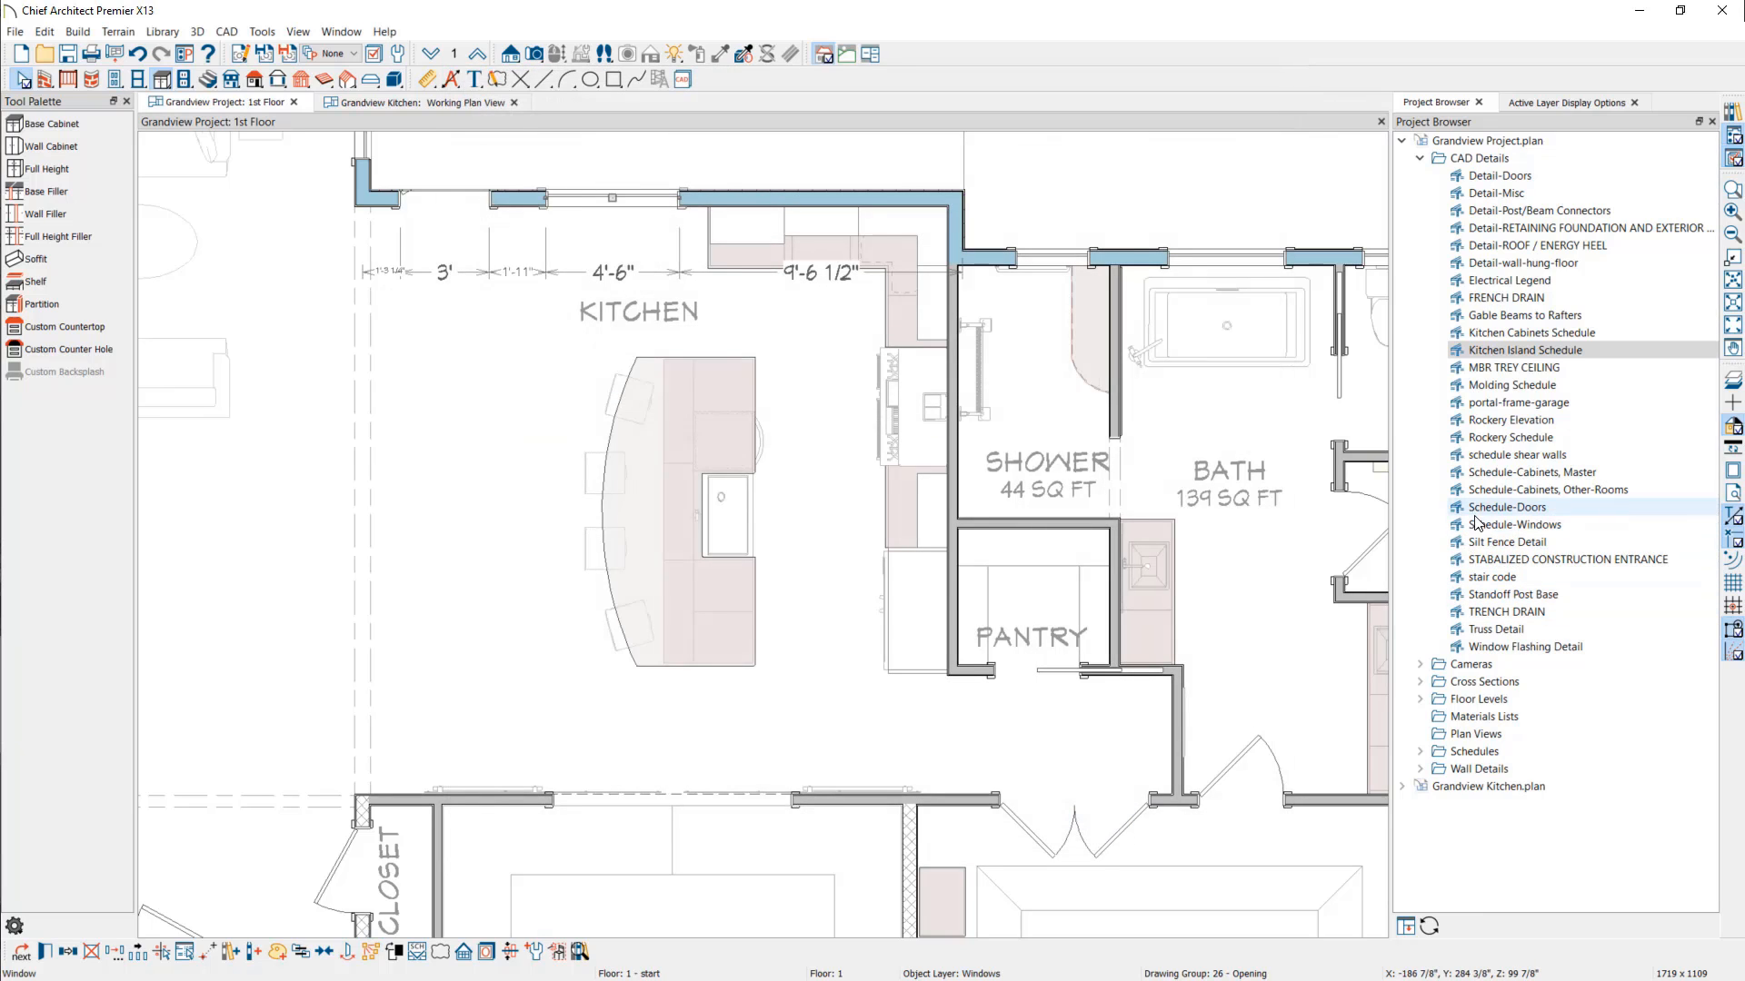
Step: Add the Header Elevation column to the floor 1 window schedule in the Schedule-Windows detail, placing it before Description
{"action": "double_click", "coordinate": [1579, 526]}
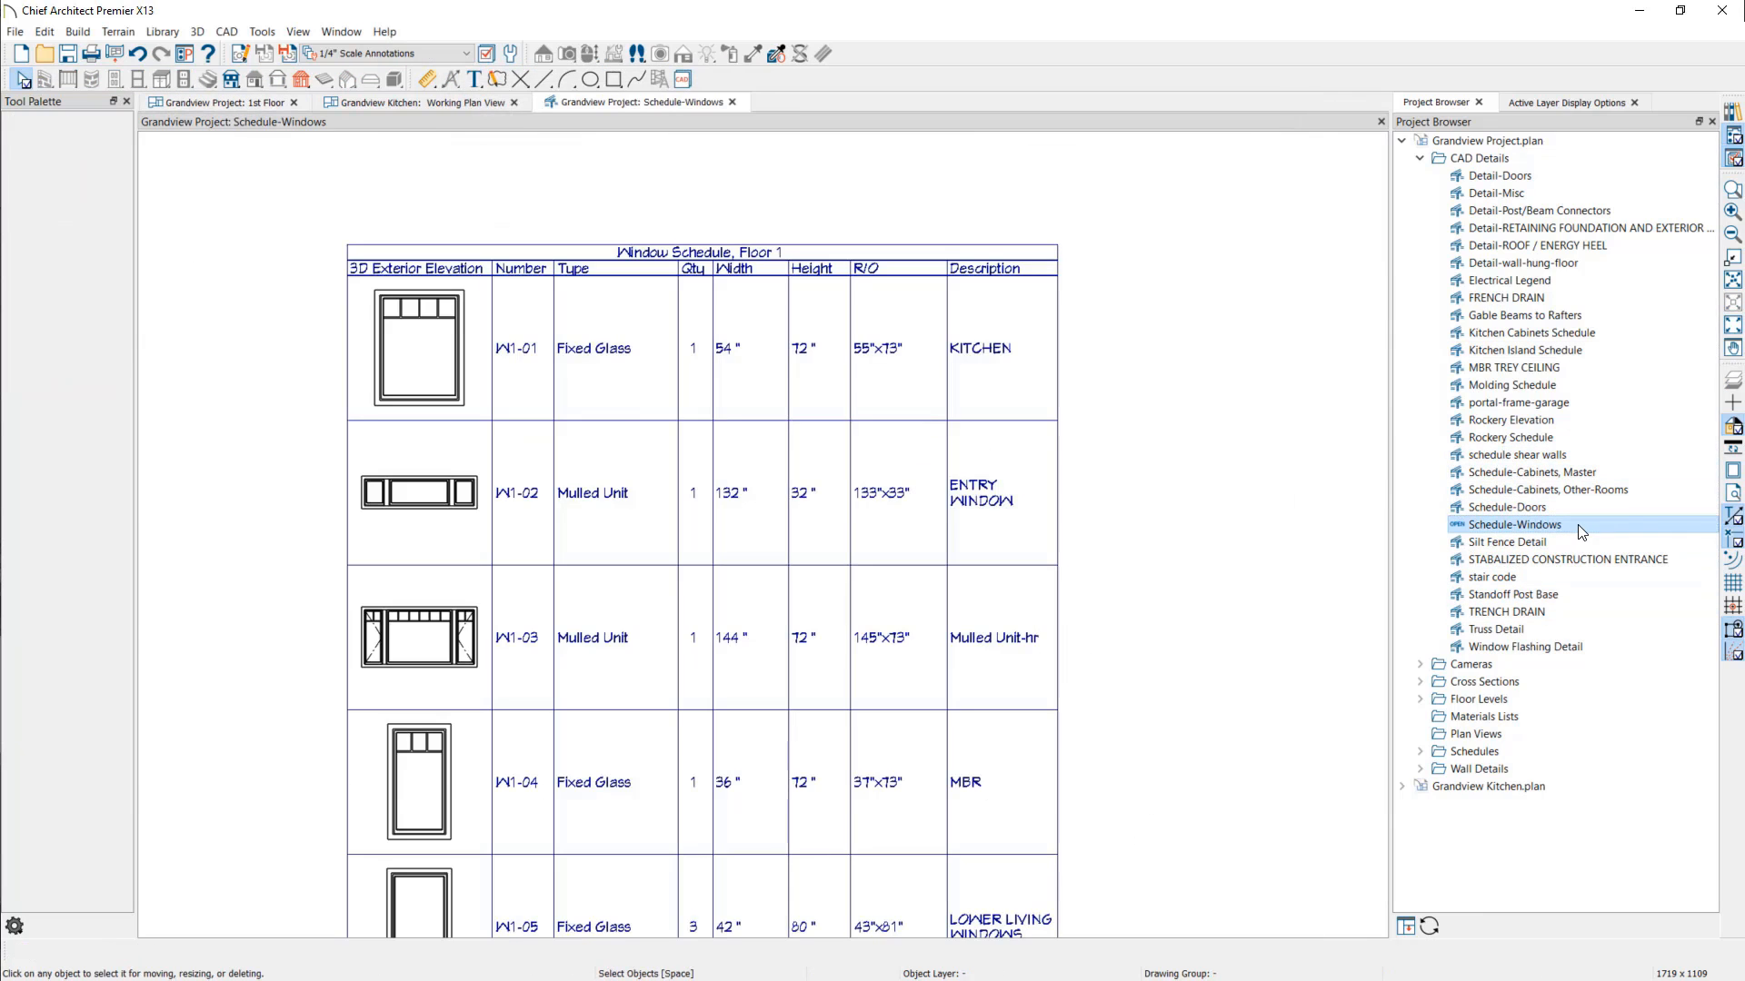
{"action": "double_click", "coordinate": [906, 465]}
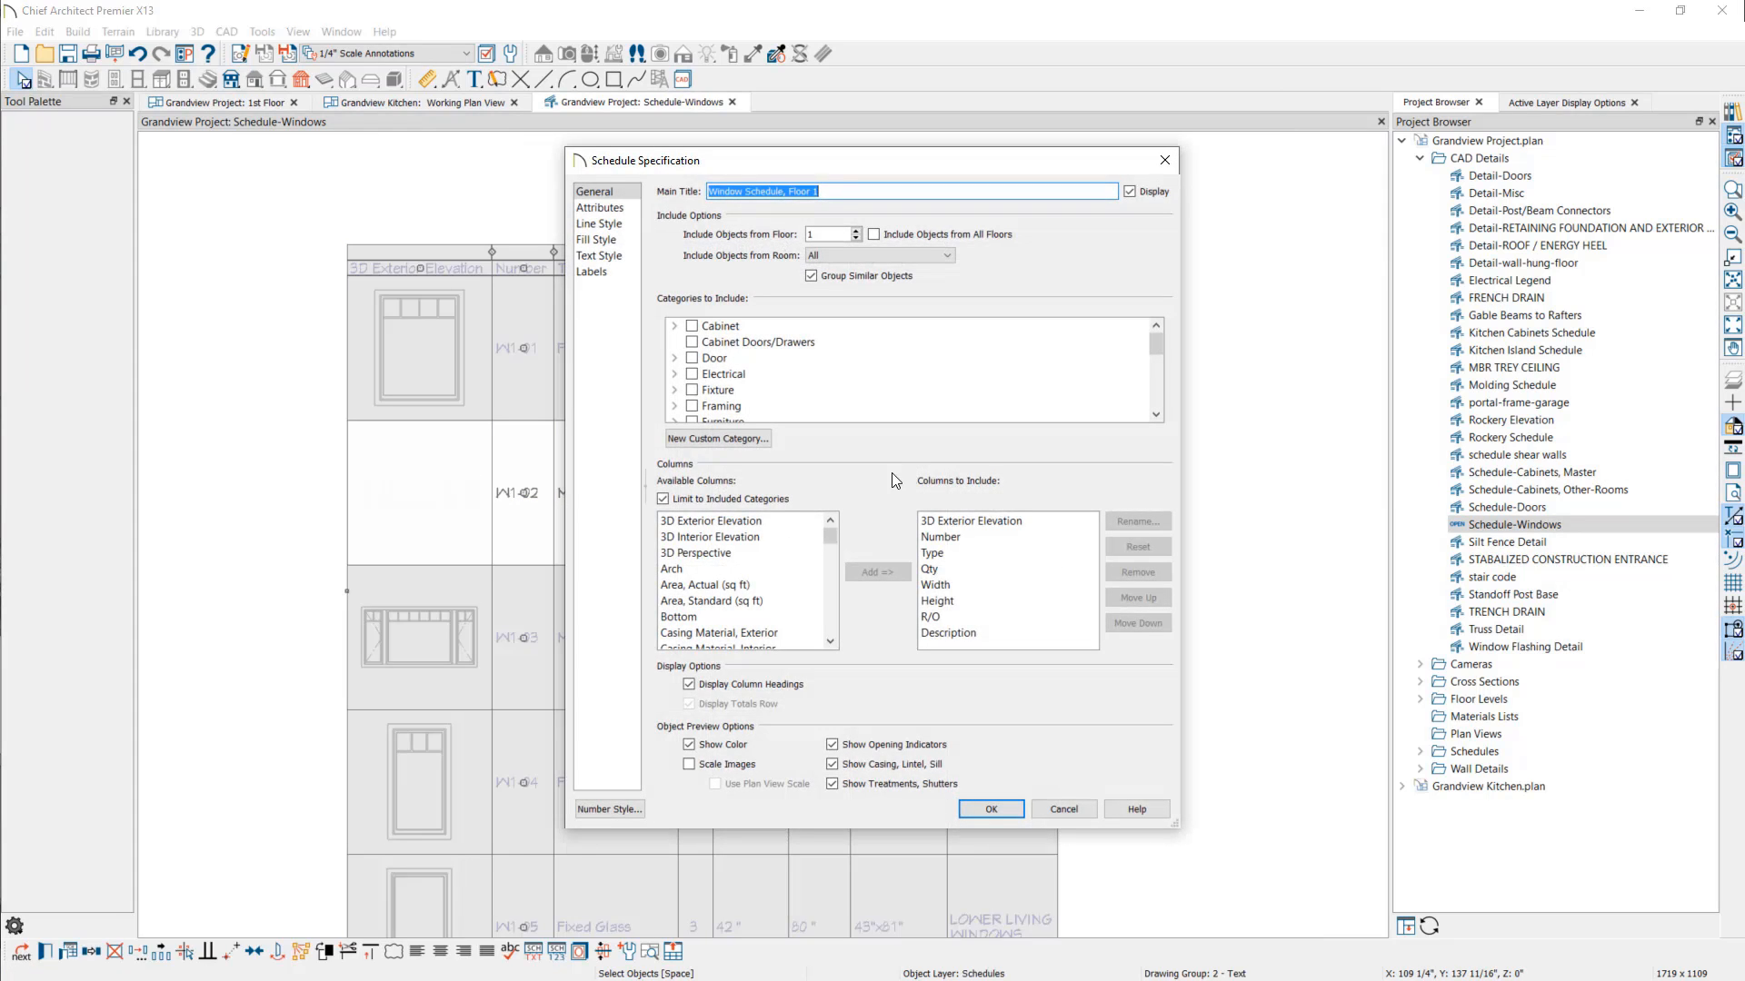
{"action": "scroll", "coordinate": [736, 563], "scroll_direction": "down", "scroll_amount": 6}
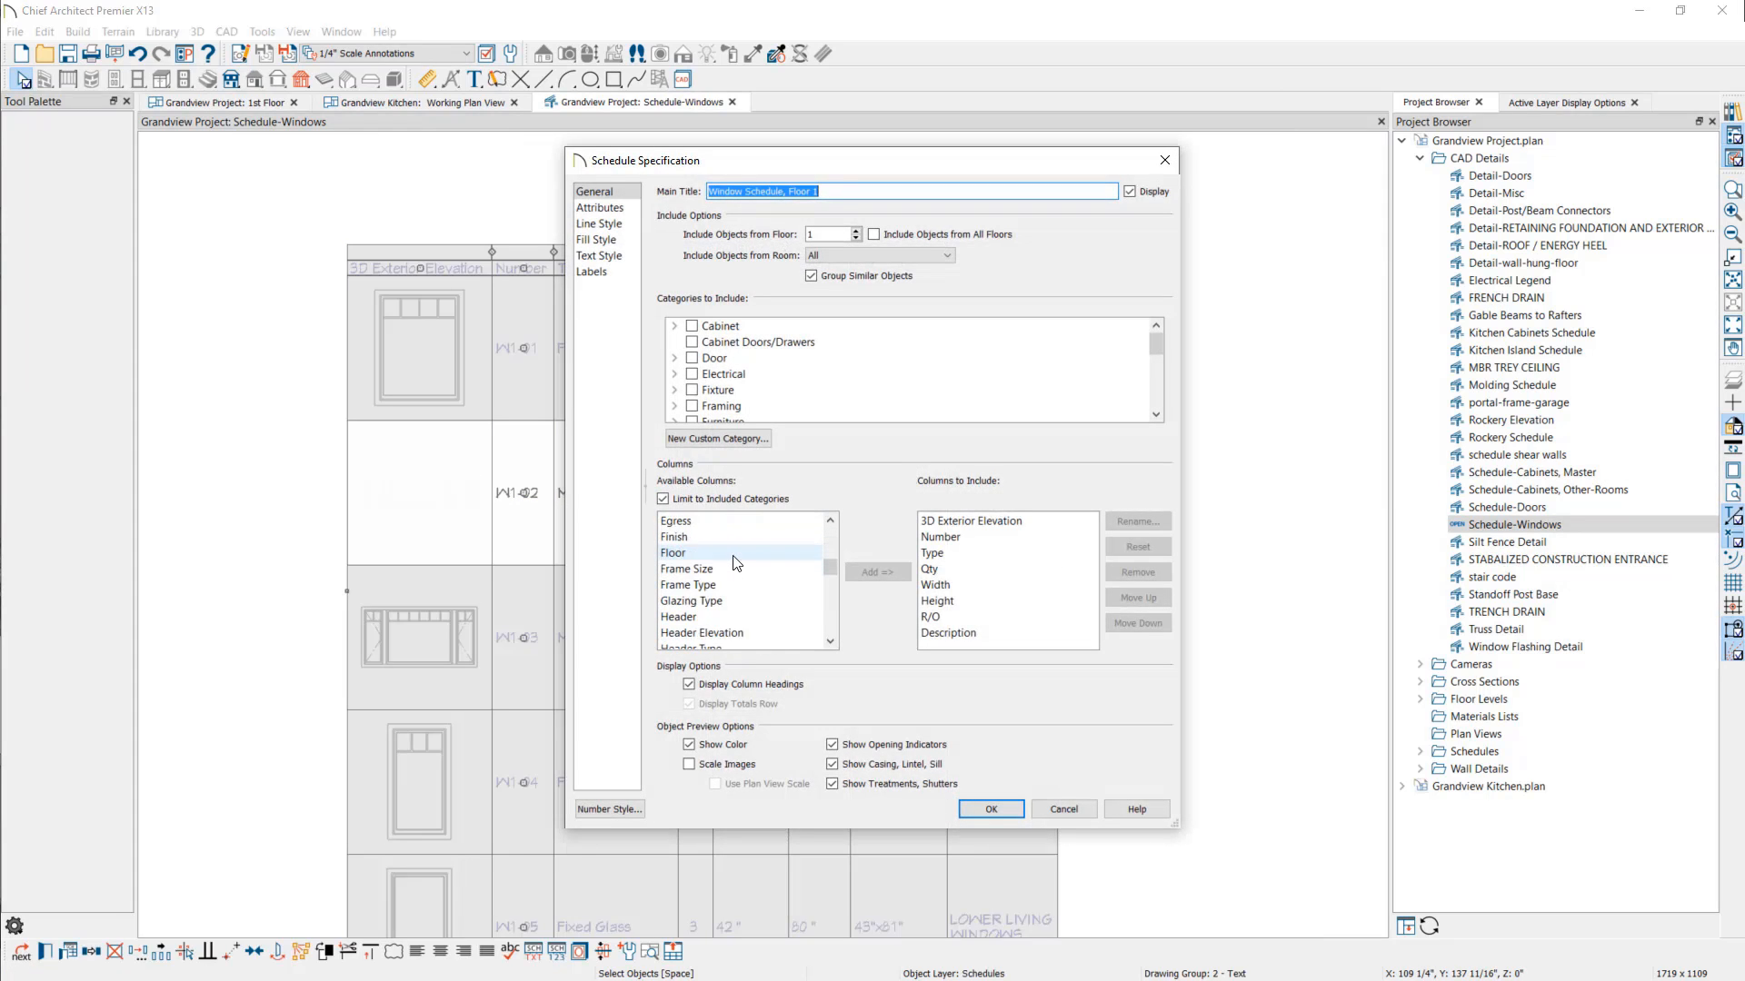
{"action": "scroll", "coordinate": [736, 563], "scroll_direction": "down", "scroll_amount": 1}
{"action": "left_click", "coordinate": [736, 585]}
{"action": "left_click", "coordinate": [863, 572]}
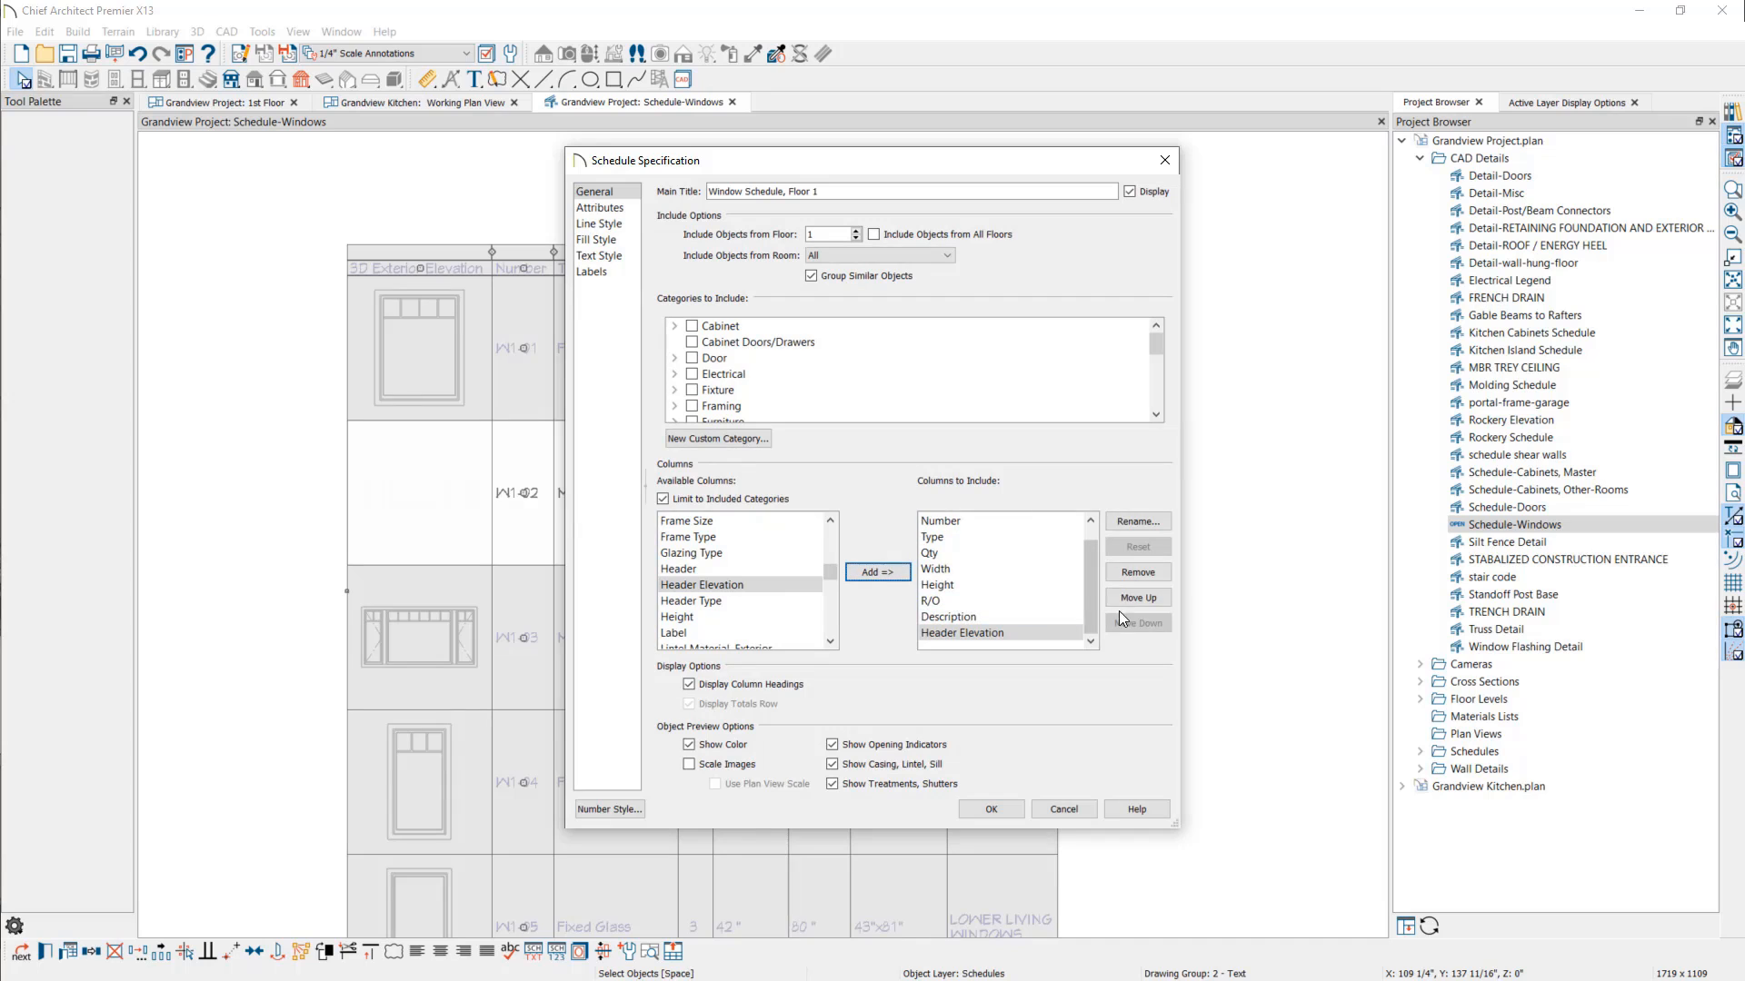
{"action": "left_click", "coordinate": [1140, 597]}
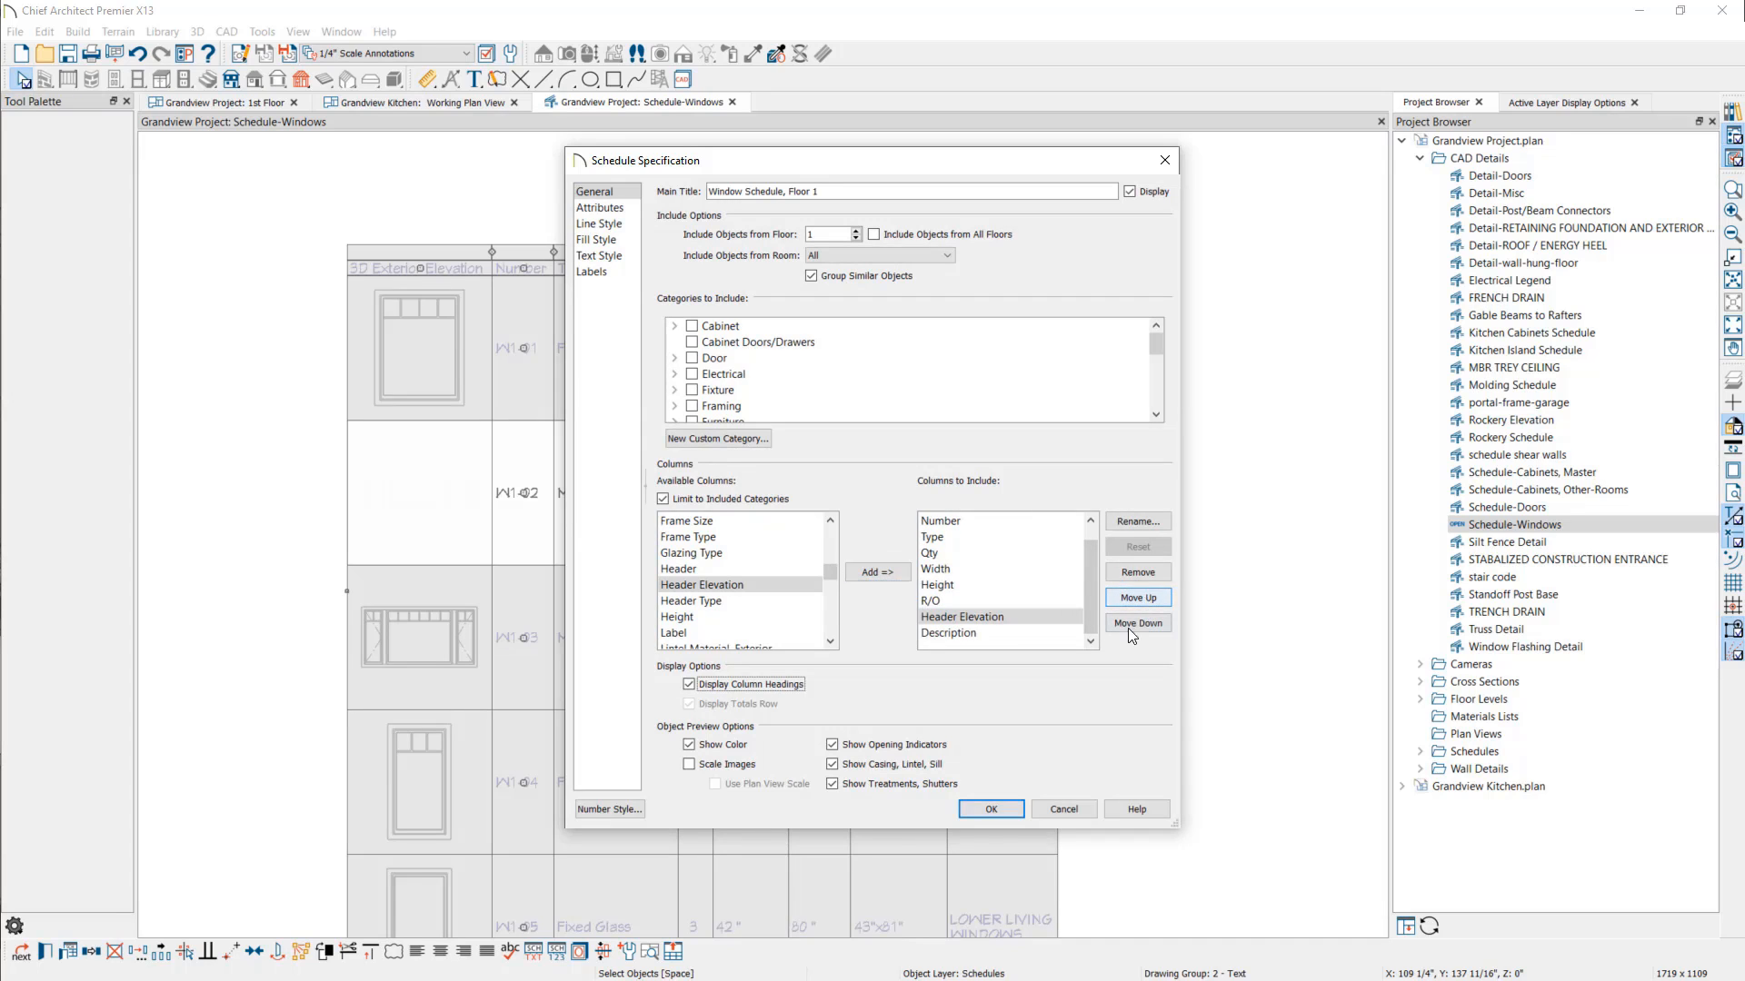
{"action": "left_click", "coordinate": [990, 809]}
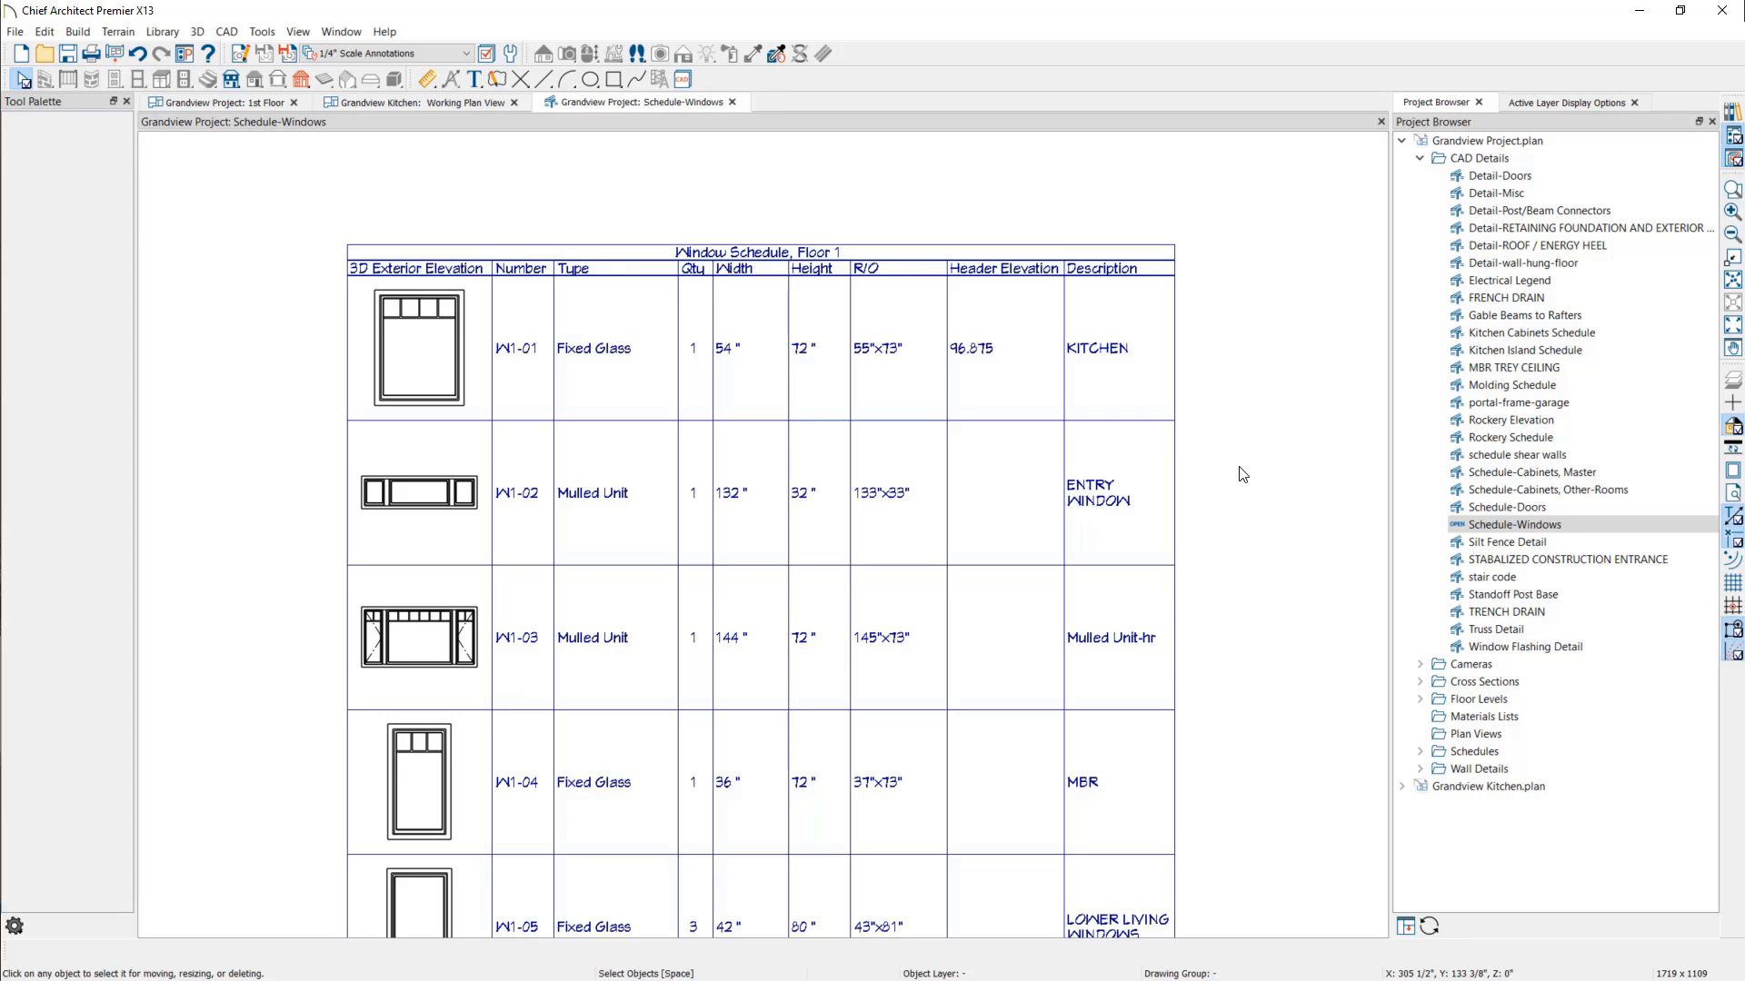
{"action": "right_click", "coordinate": [1508, 160]}
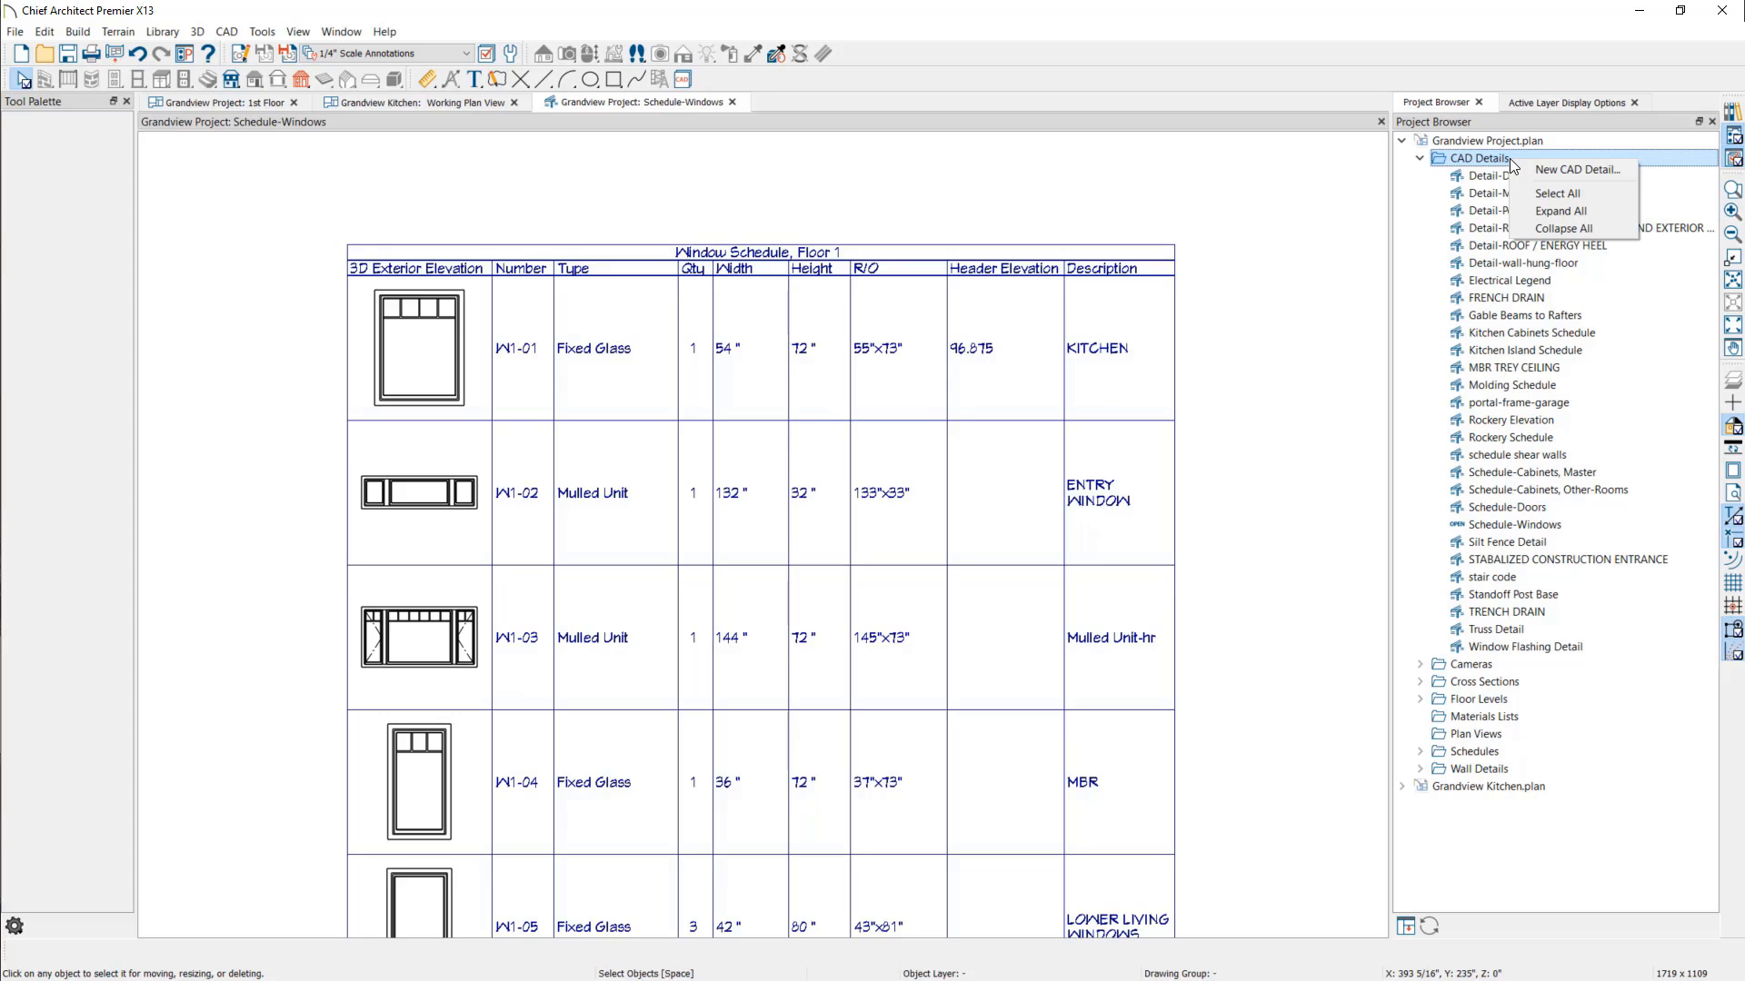
{"action": "left_click", "coordinate": [1439, 511]}
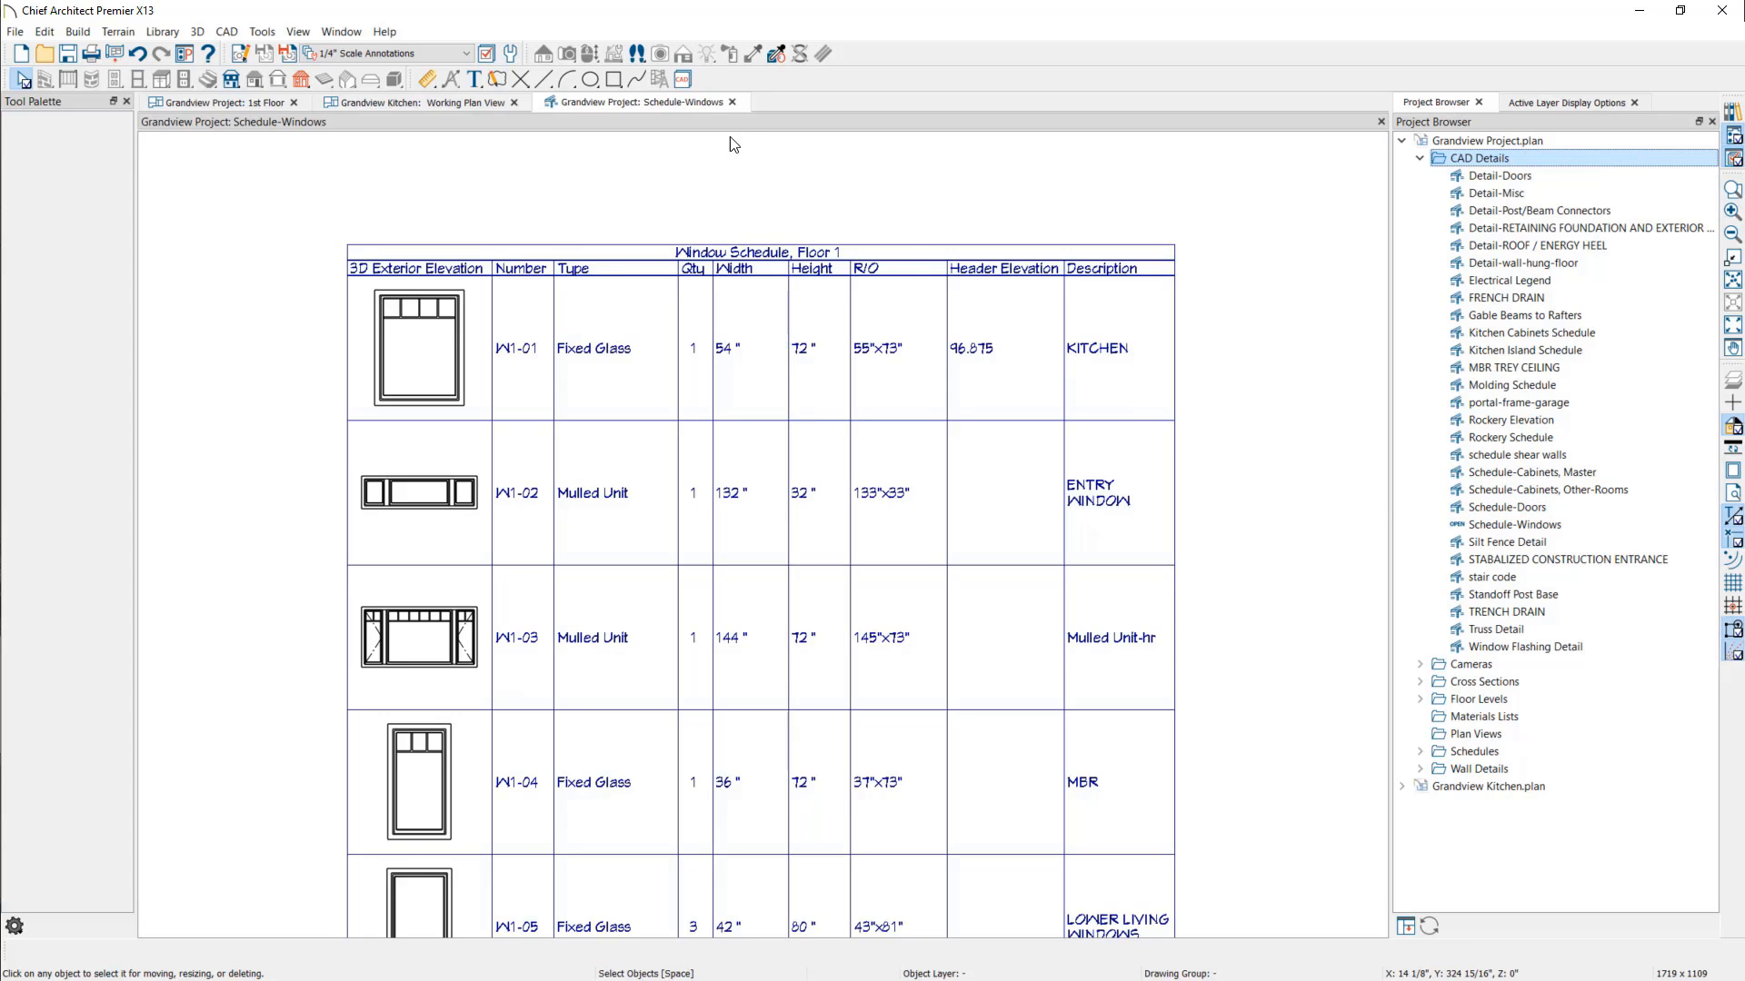
Step: Close the window schedule detail and start saving the plan as a template, excluding CAD Details and Schedules from the items to delete
{"action": "left_click", "coordinate": [733, 101]}
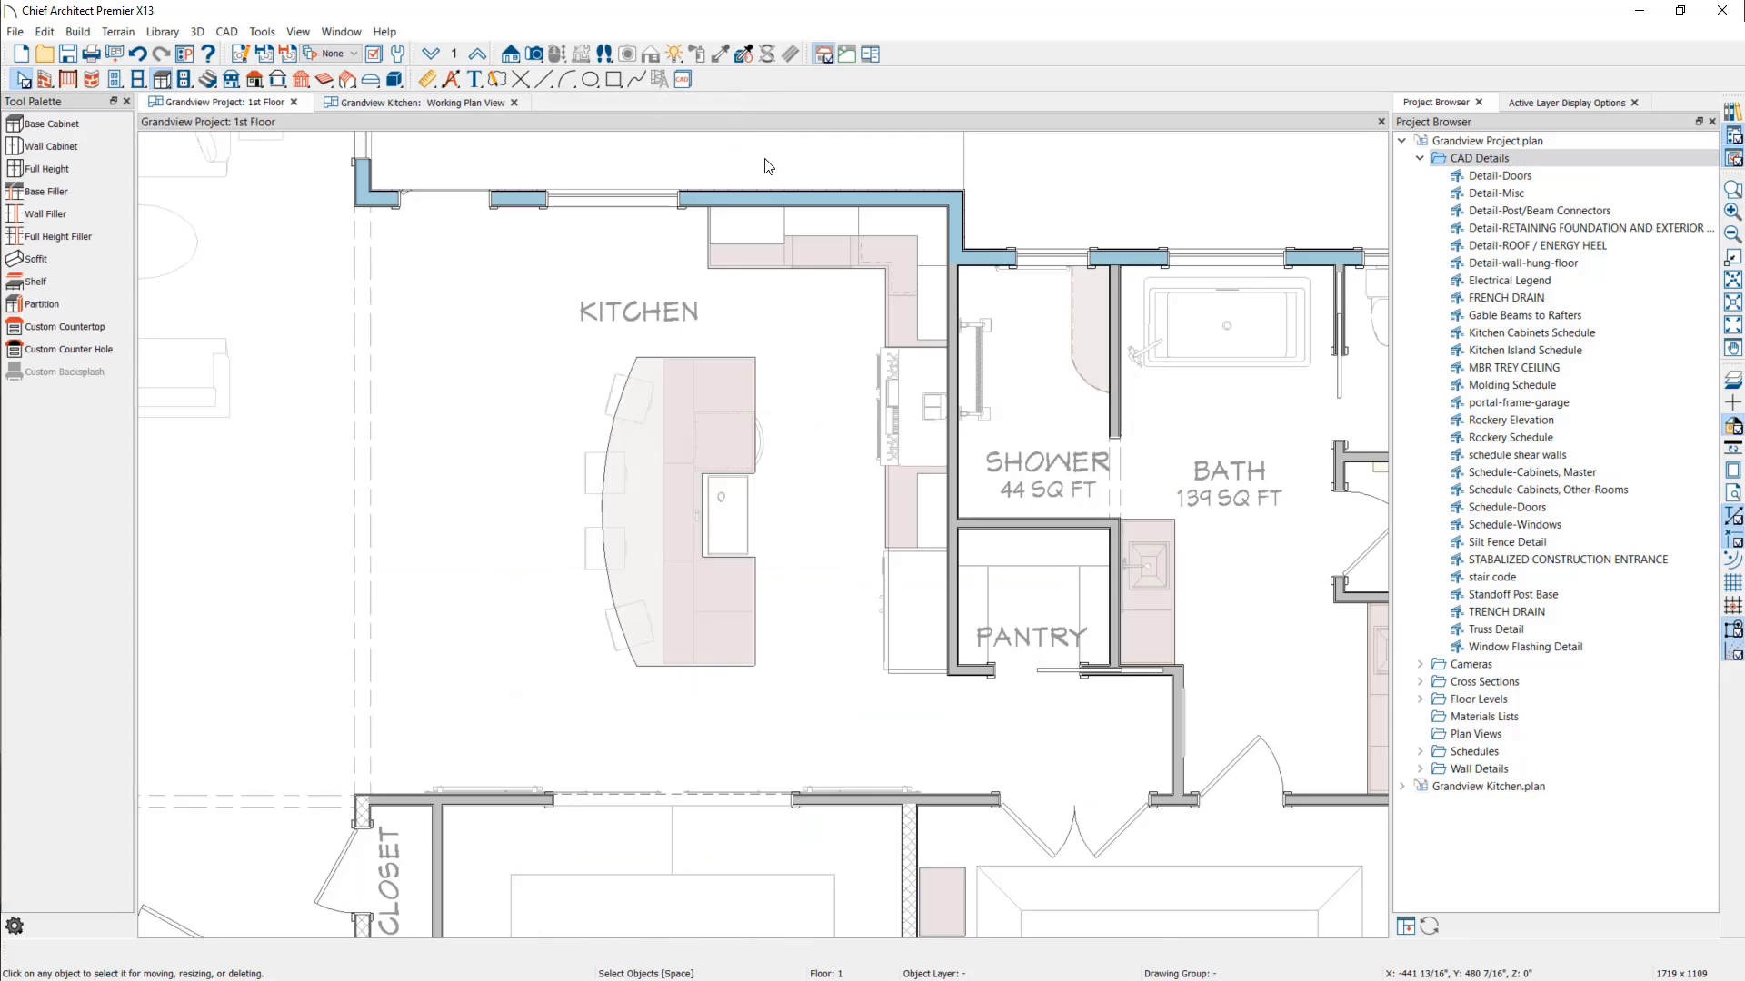
{"action": "left_click", "coordinate": [16, 32]}
{"action": "mouse_move", "coordinate": [47, 149]}
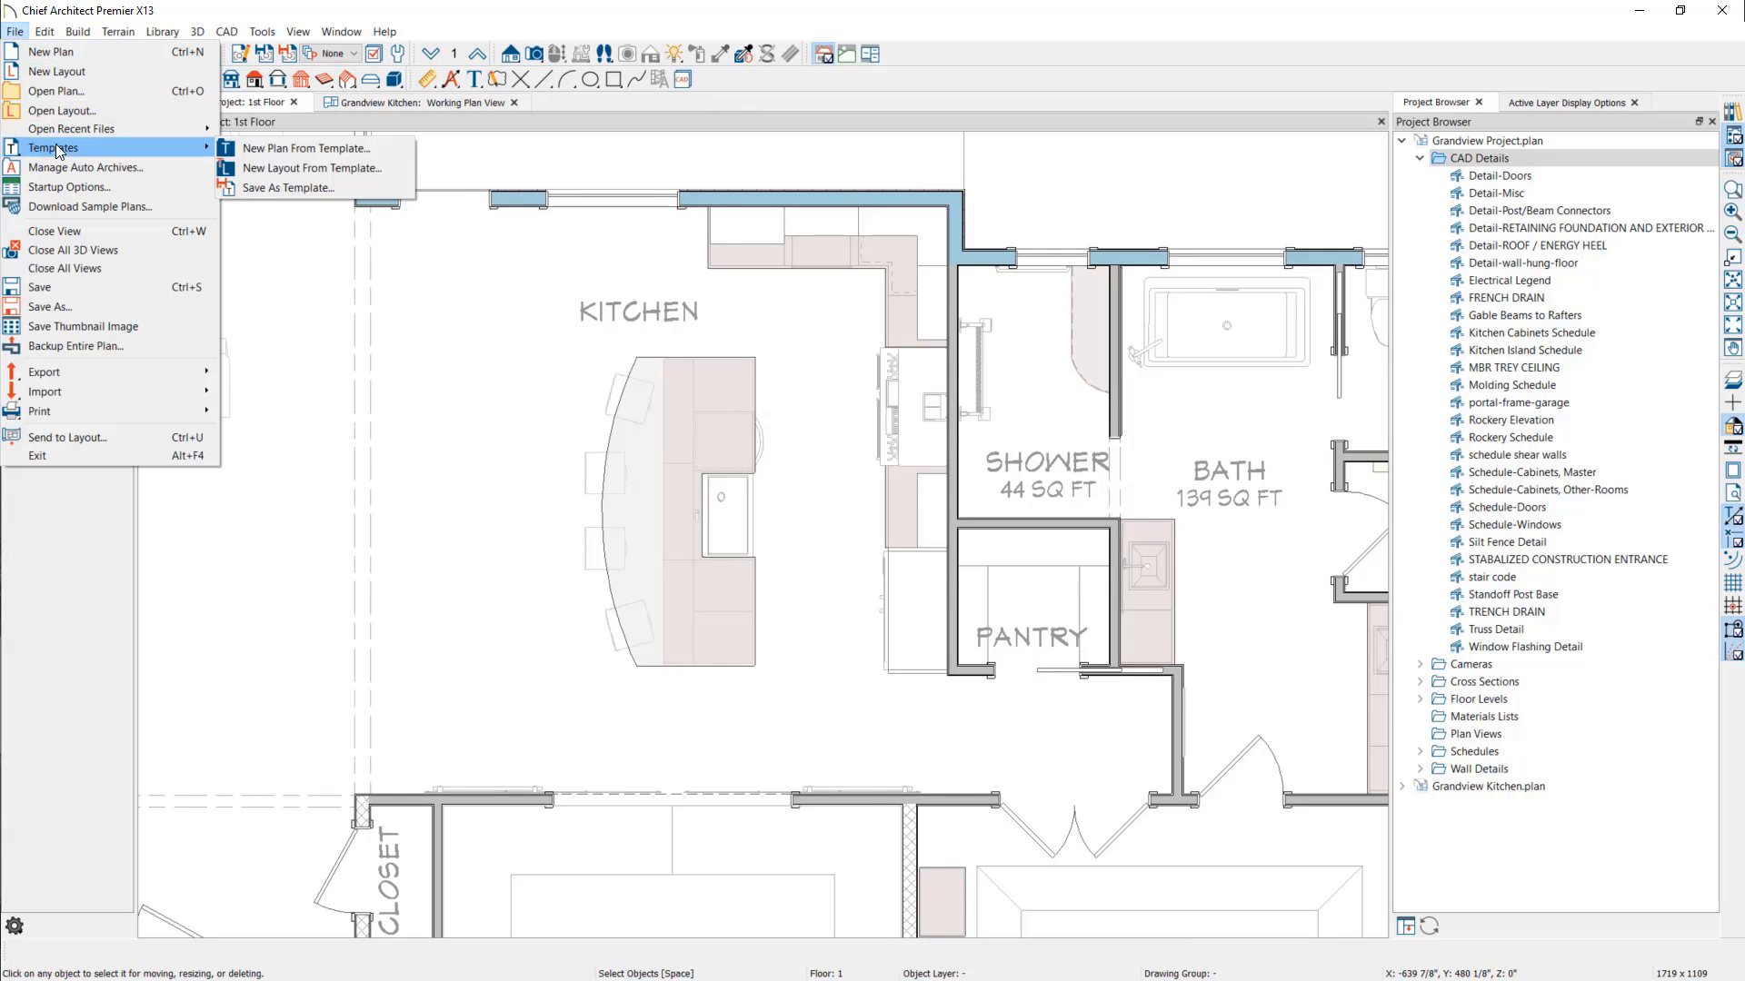
{"action": "left_click", "coordinate": [371, 188]}
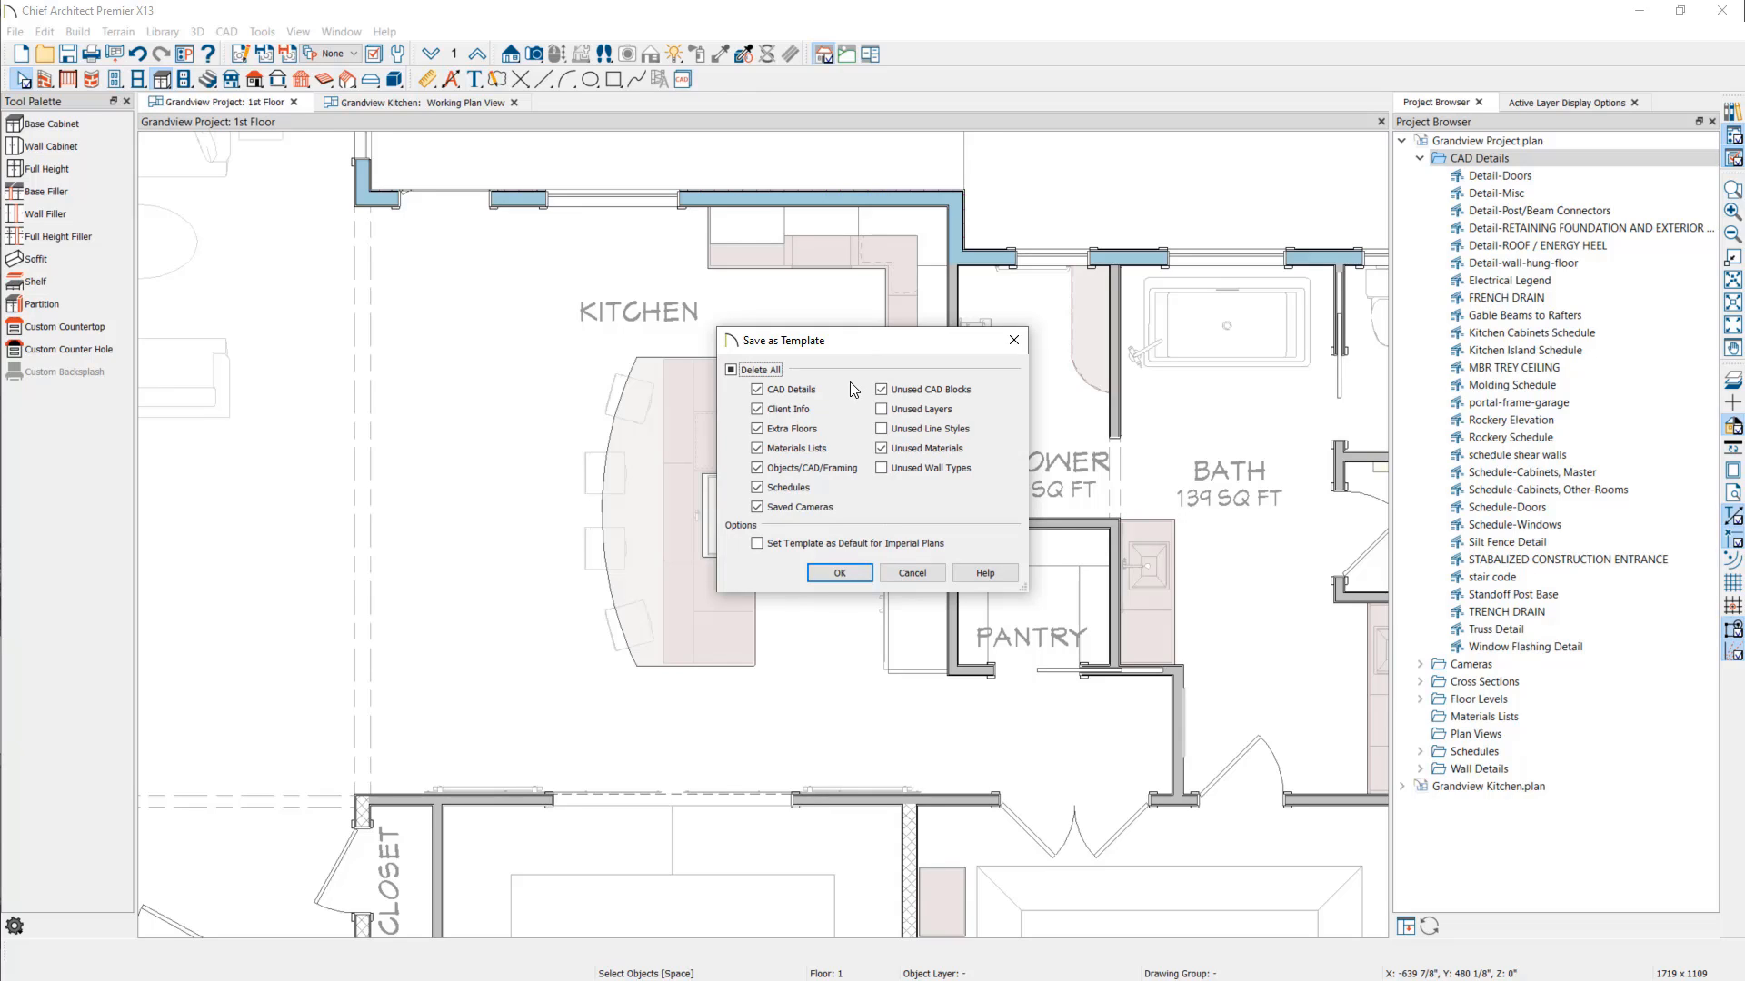
{"action": "left_click", "coordinate": [790, 392]}
{"action": "left_click", "coordinate": [787, 491]}
{"action": "left_click", "coordinate": [831, 576]}
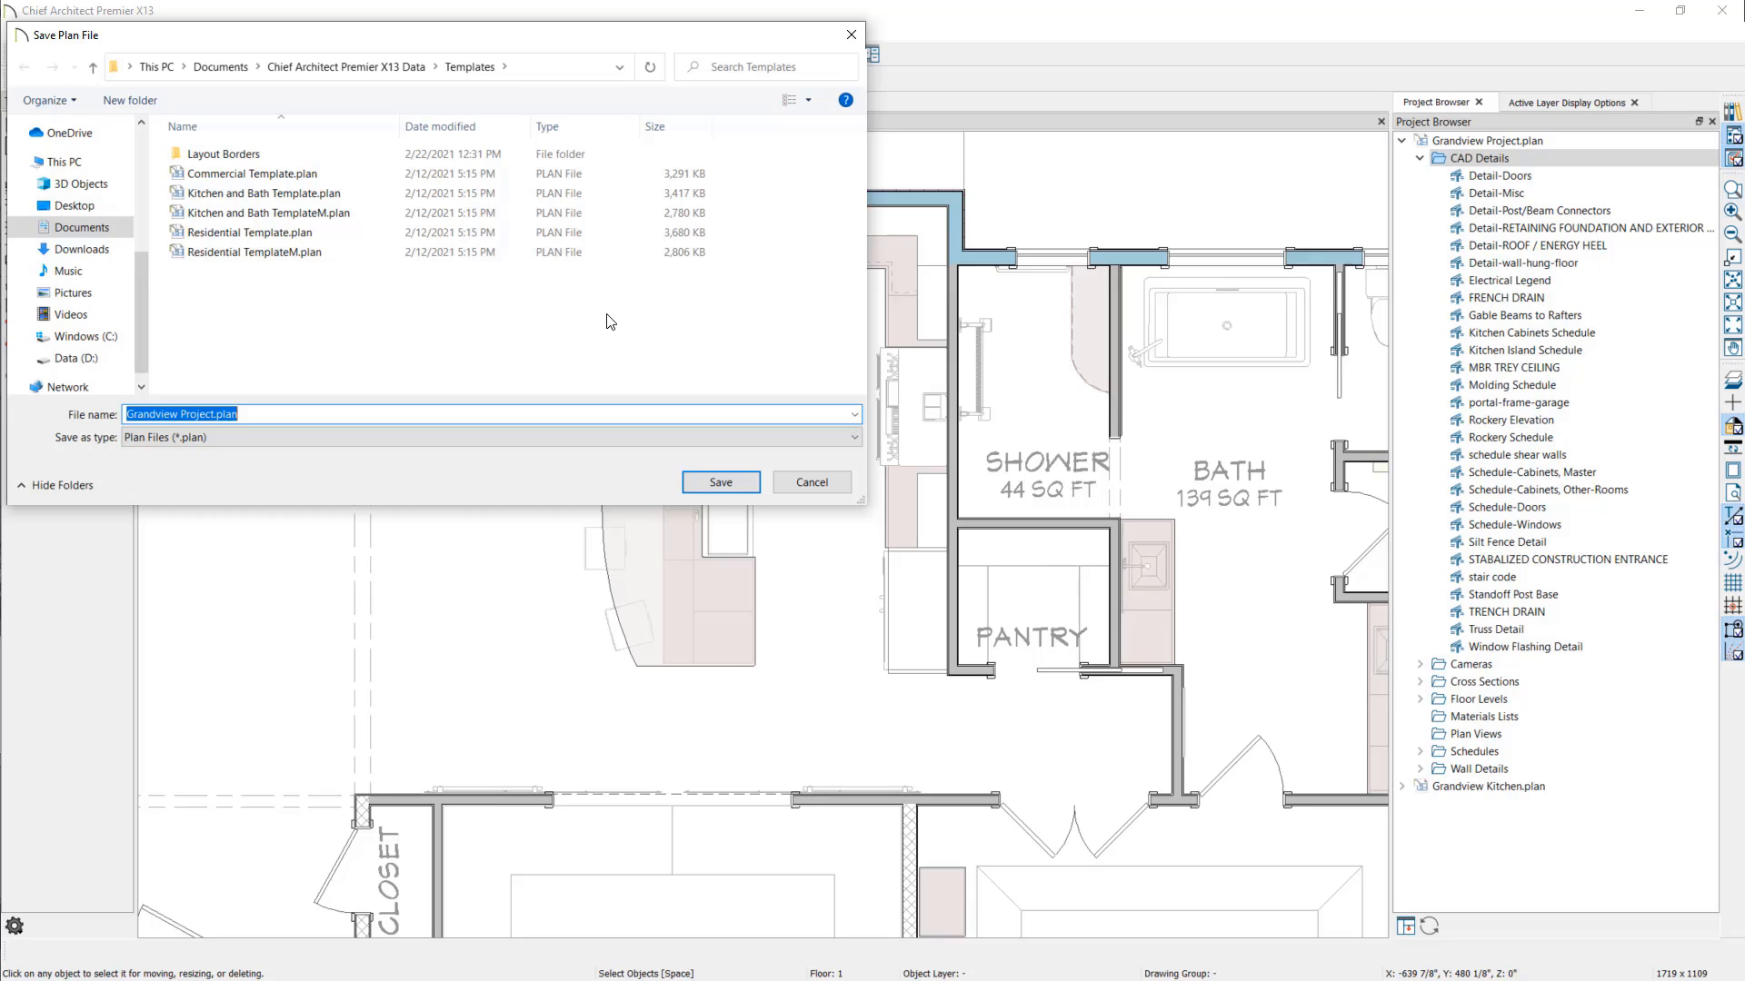
Step: Create a folder named My Custom Templates inside Documents for saving the template
{"action": "left_click", "coordinate": [223, 67]}
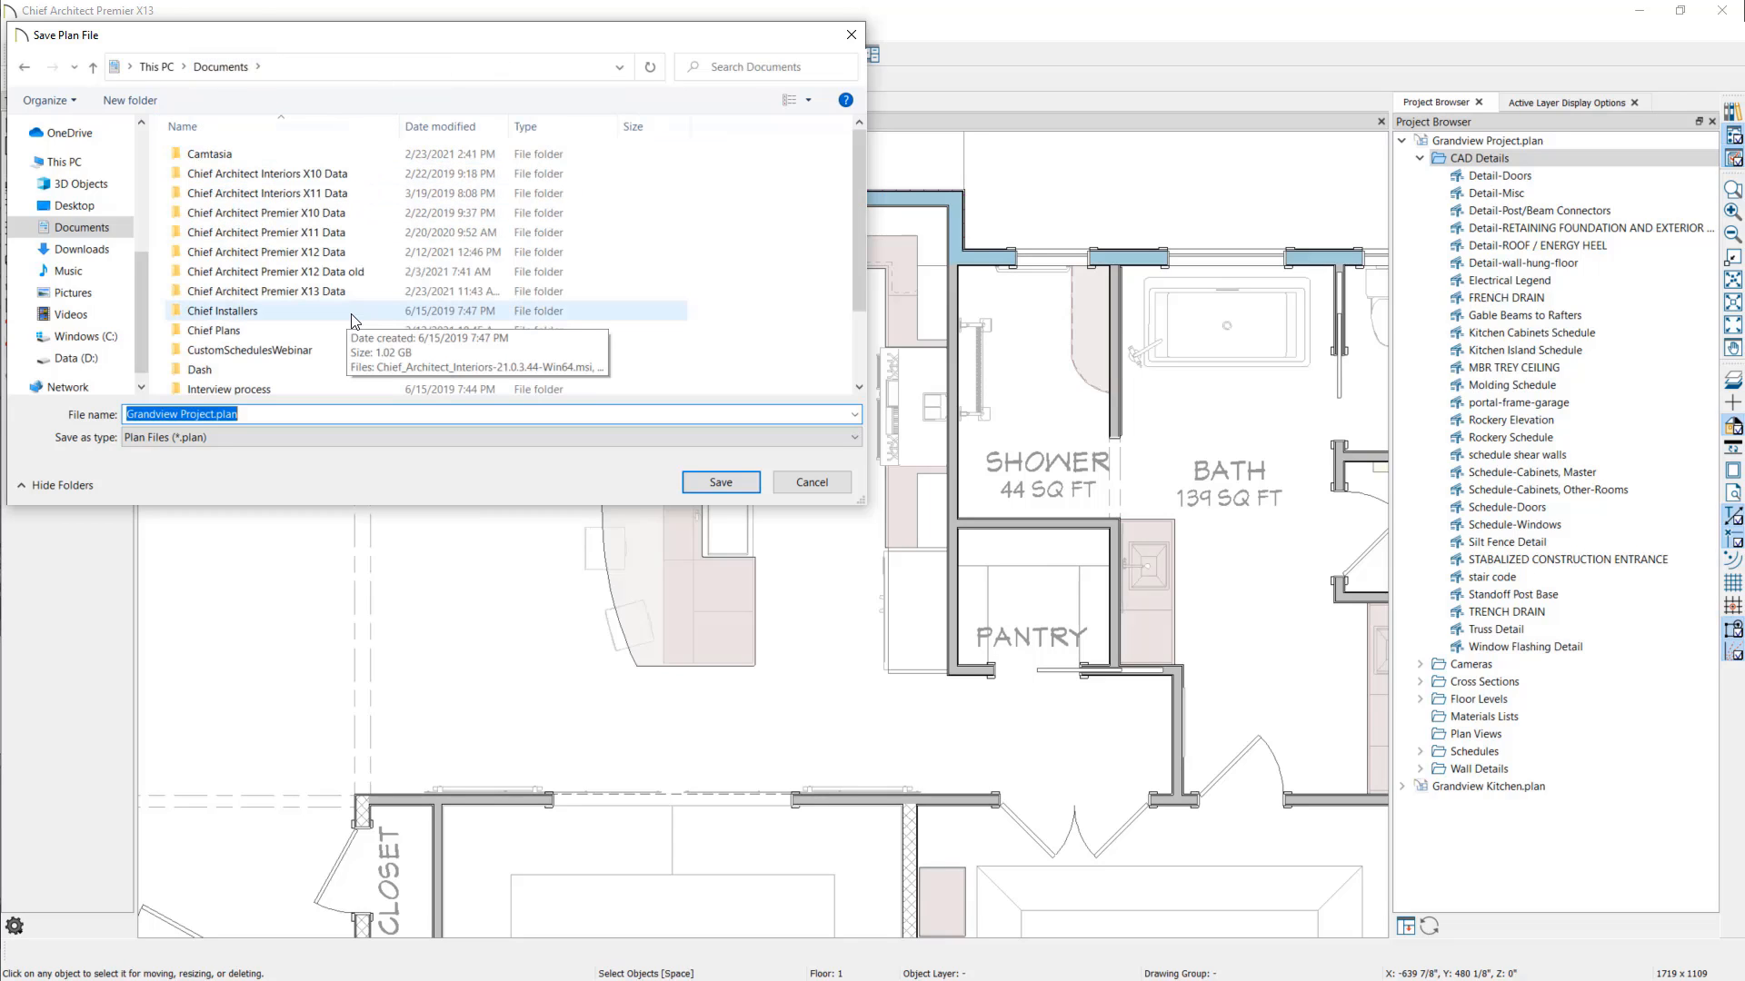
{"action": "left_click", "coordinate": [153, 105]}
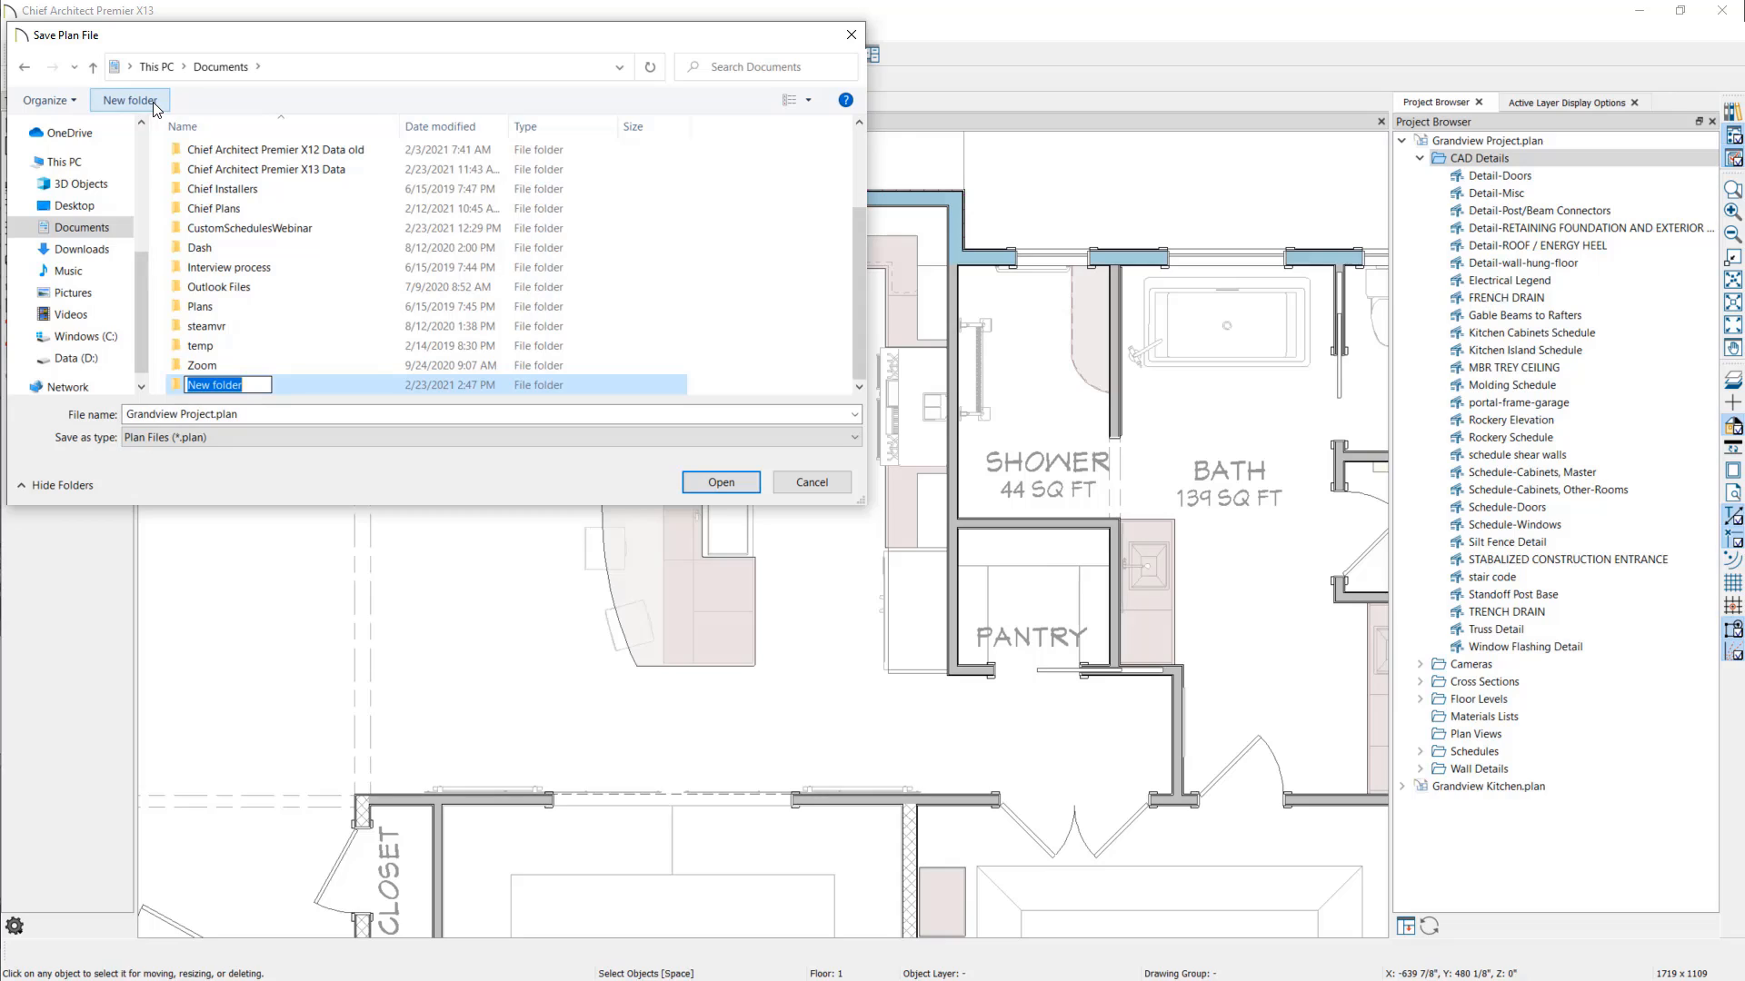
{"action": "type", "text": "My Custom Templates"}
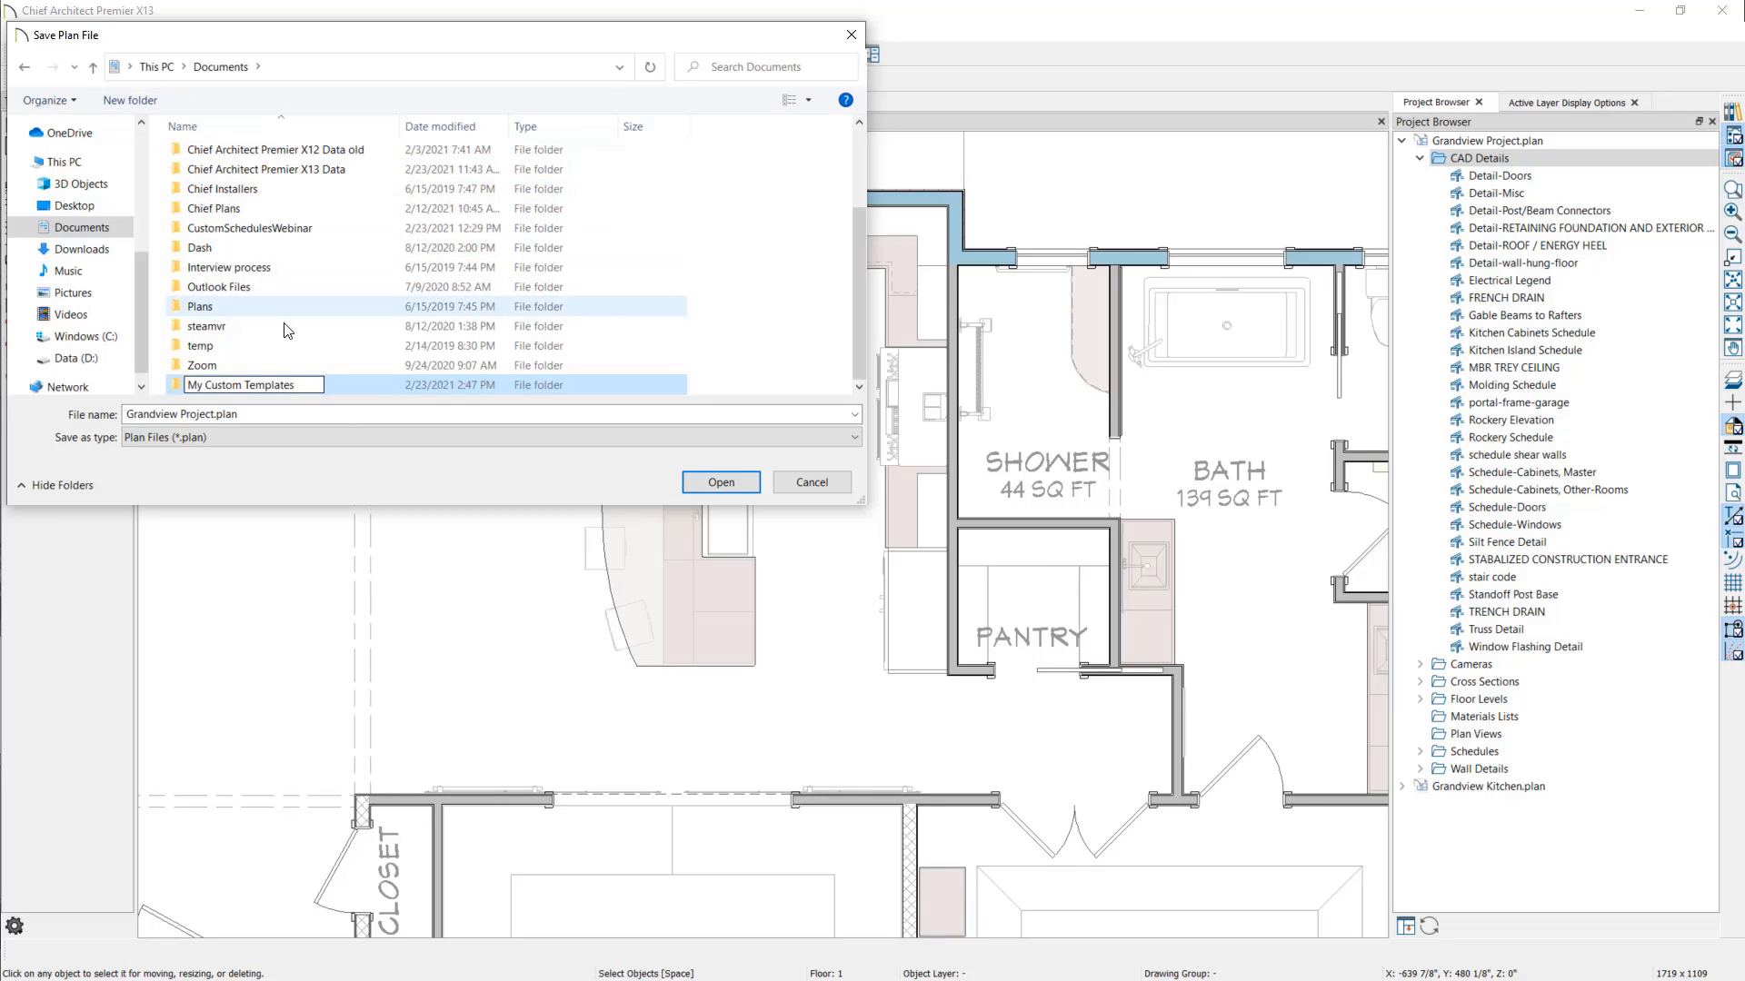
{"action": "left_click", "coordinate": [368, 383]}
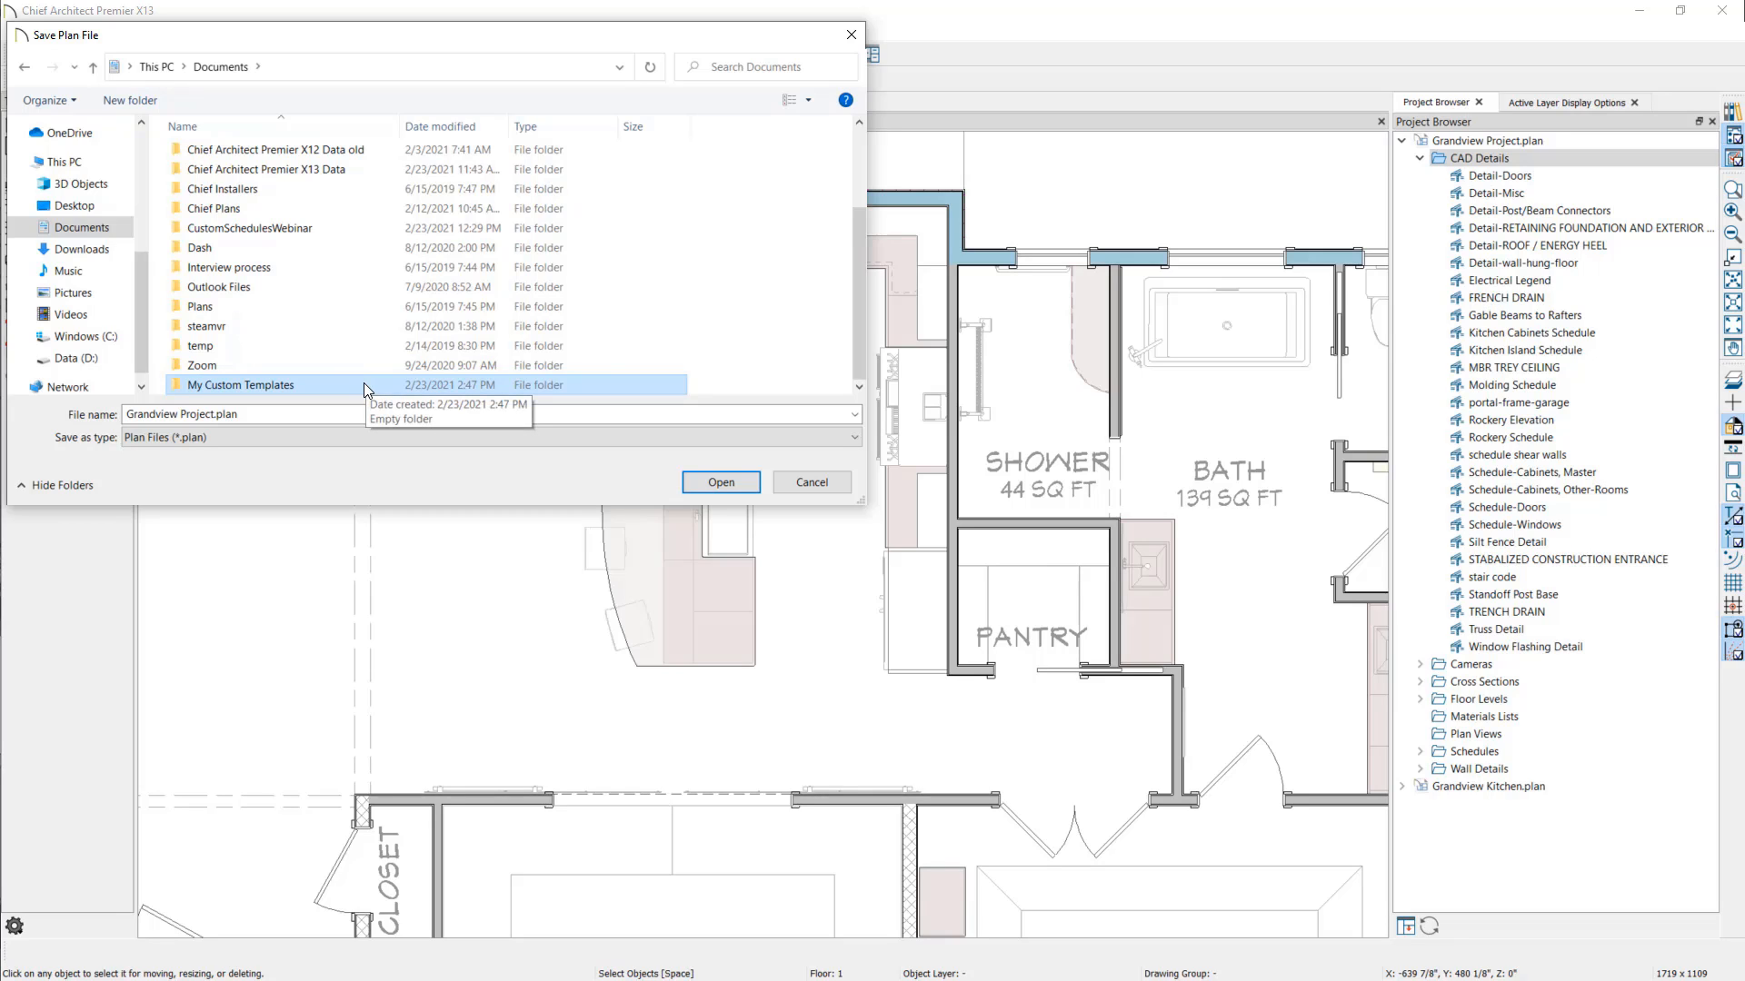
Step: Save the template plan in the My Custom Templates folder under the name Built-In Schedules X13
{"action": "double_click", "coordinate": [364, 384]}
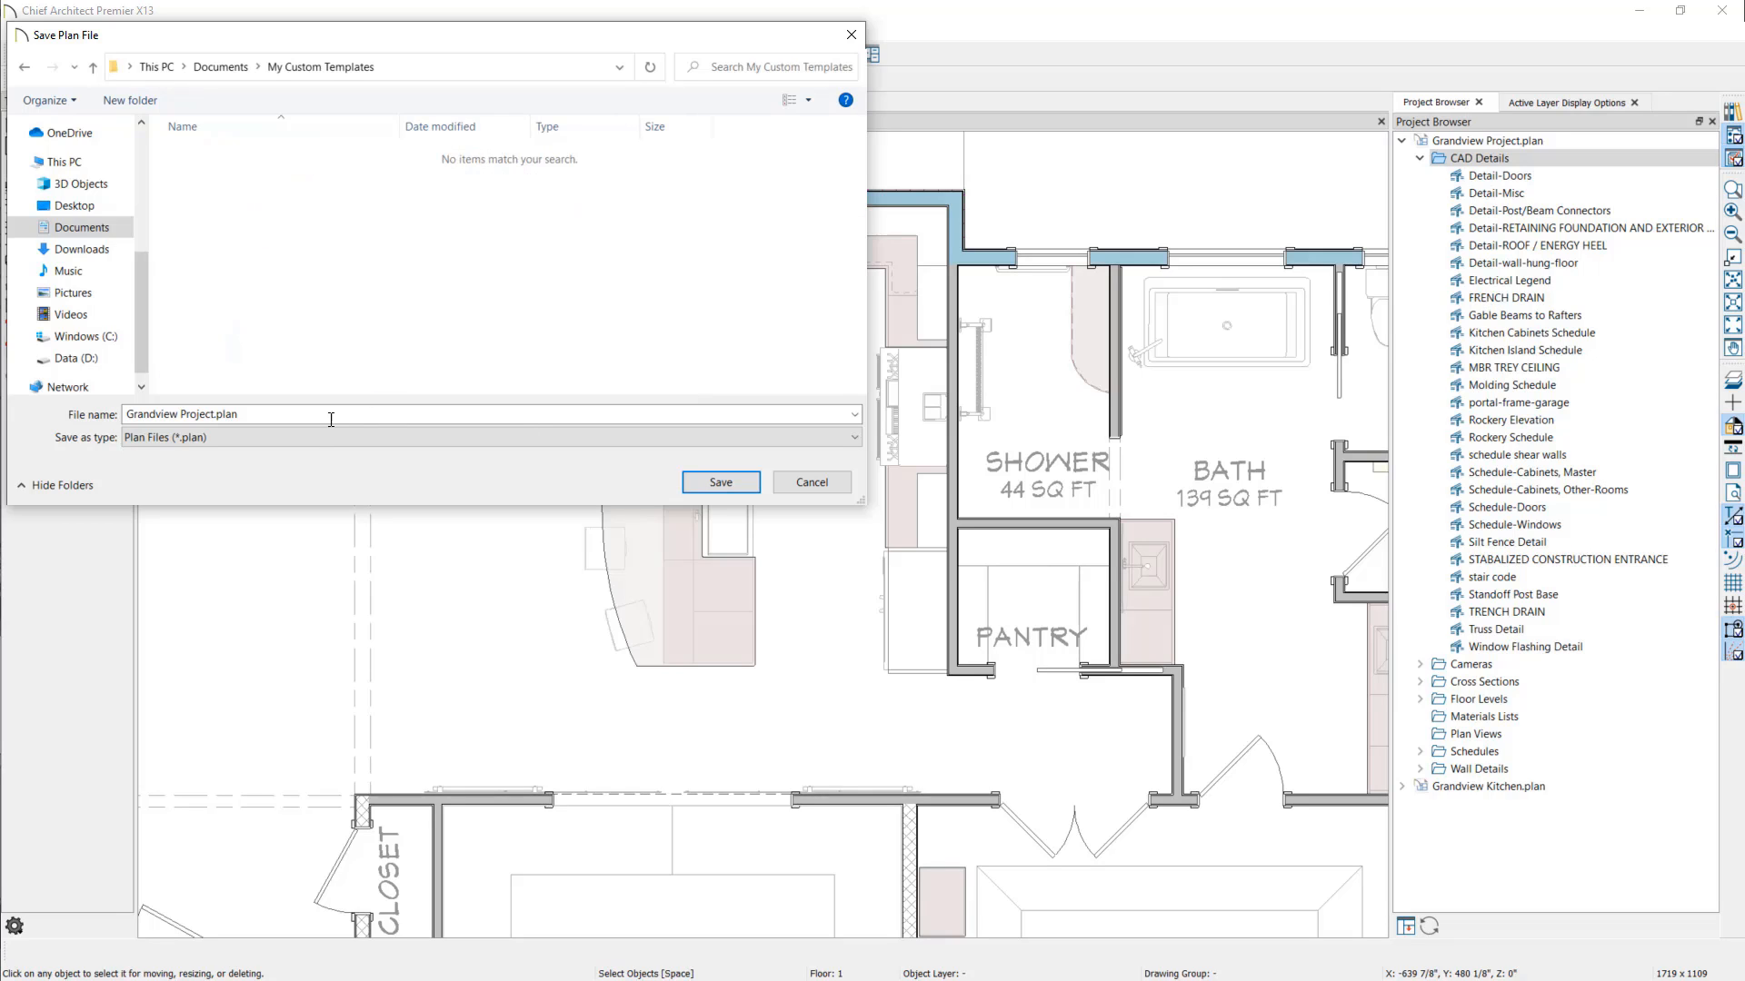
{"action": "triple_click", "coordinate": [301, 416]}
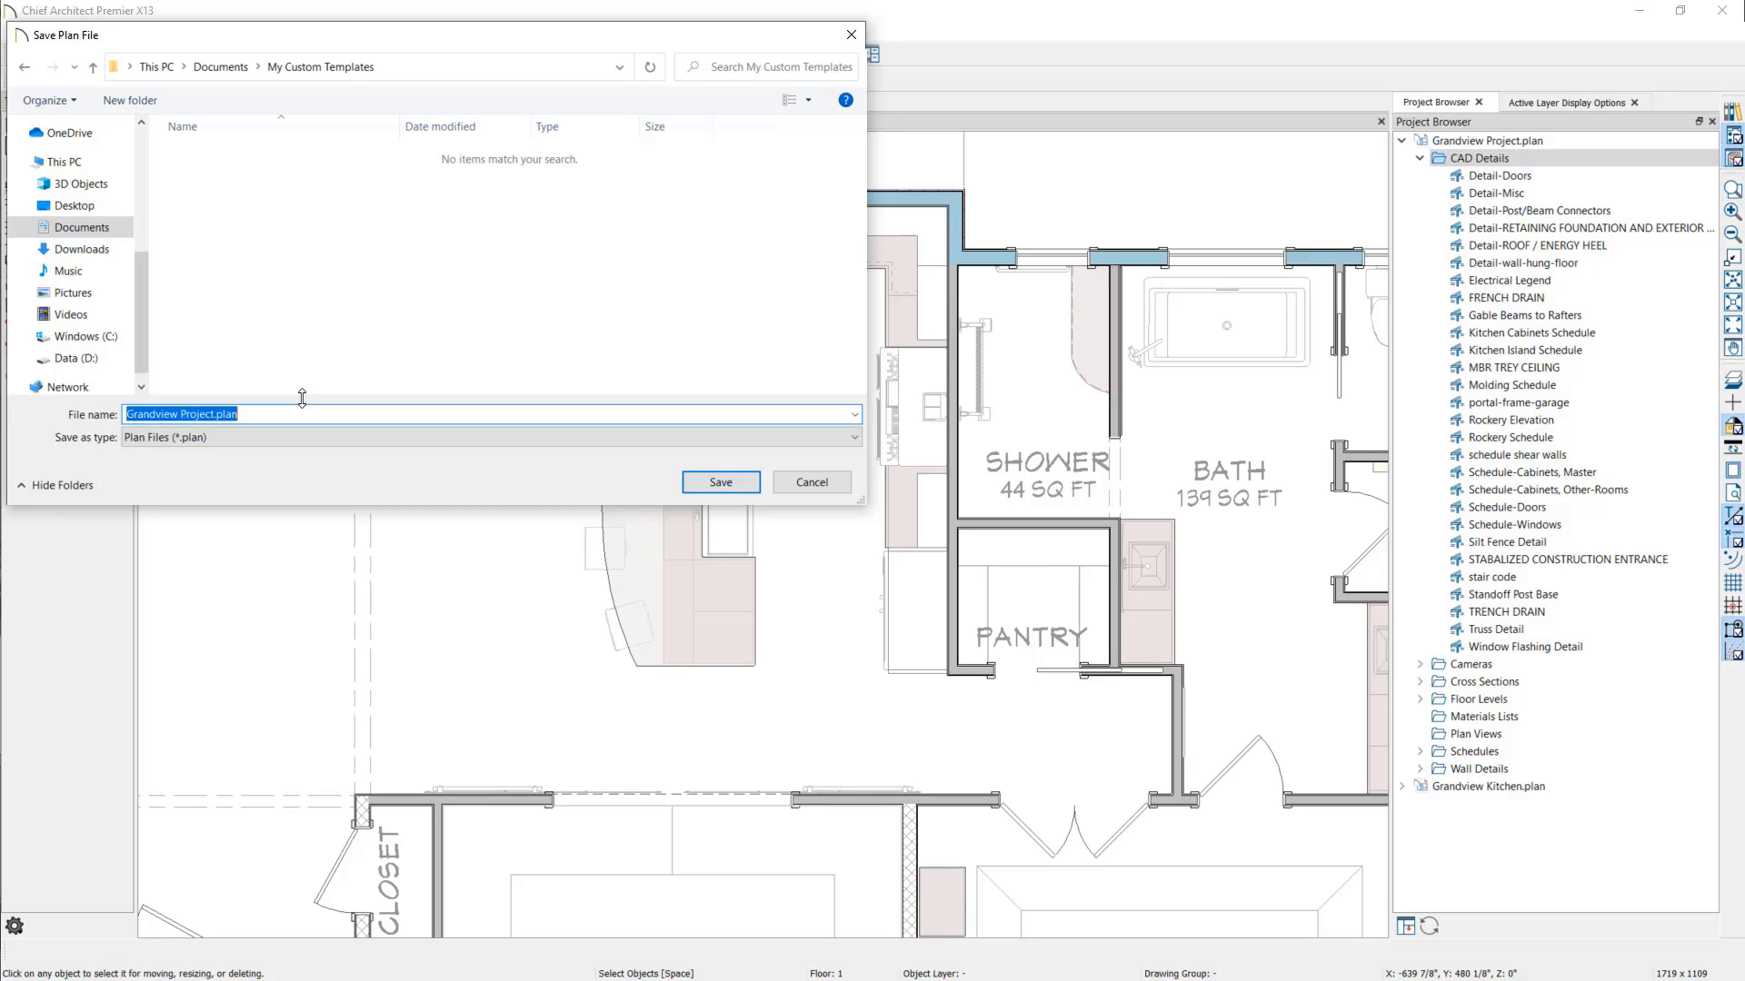
{"action": "type", "text": "Built-I"}
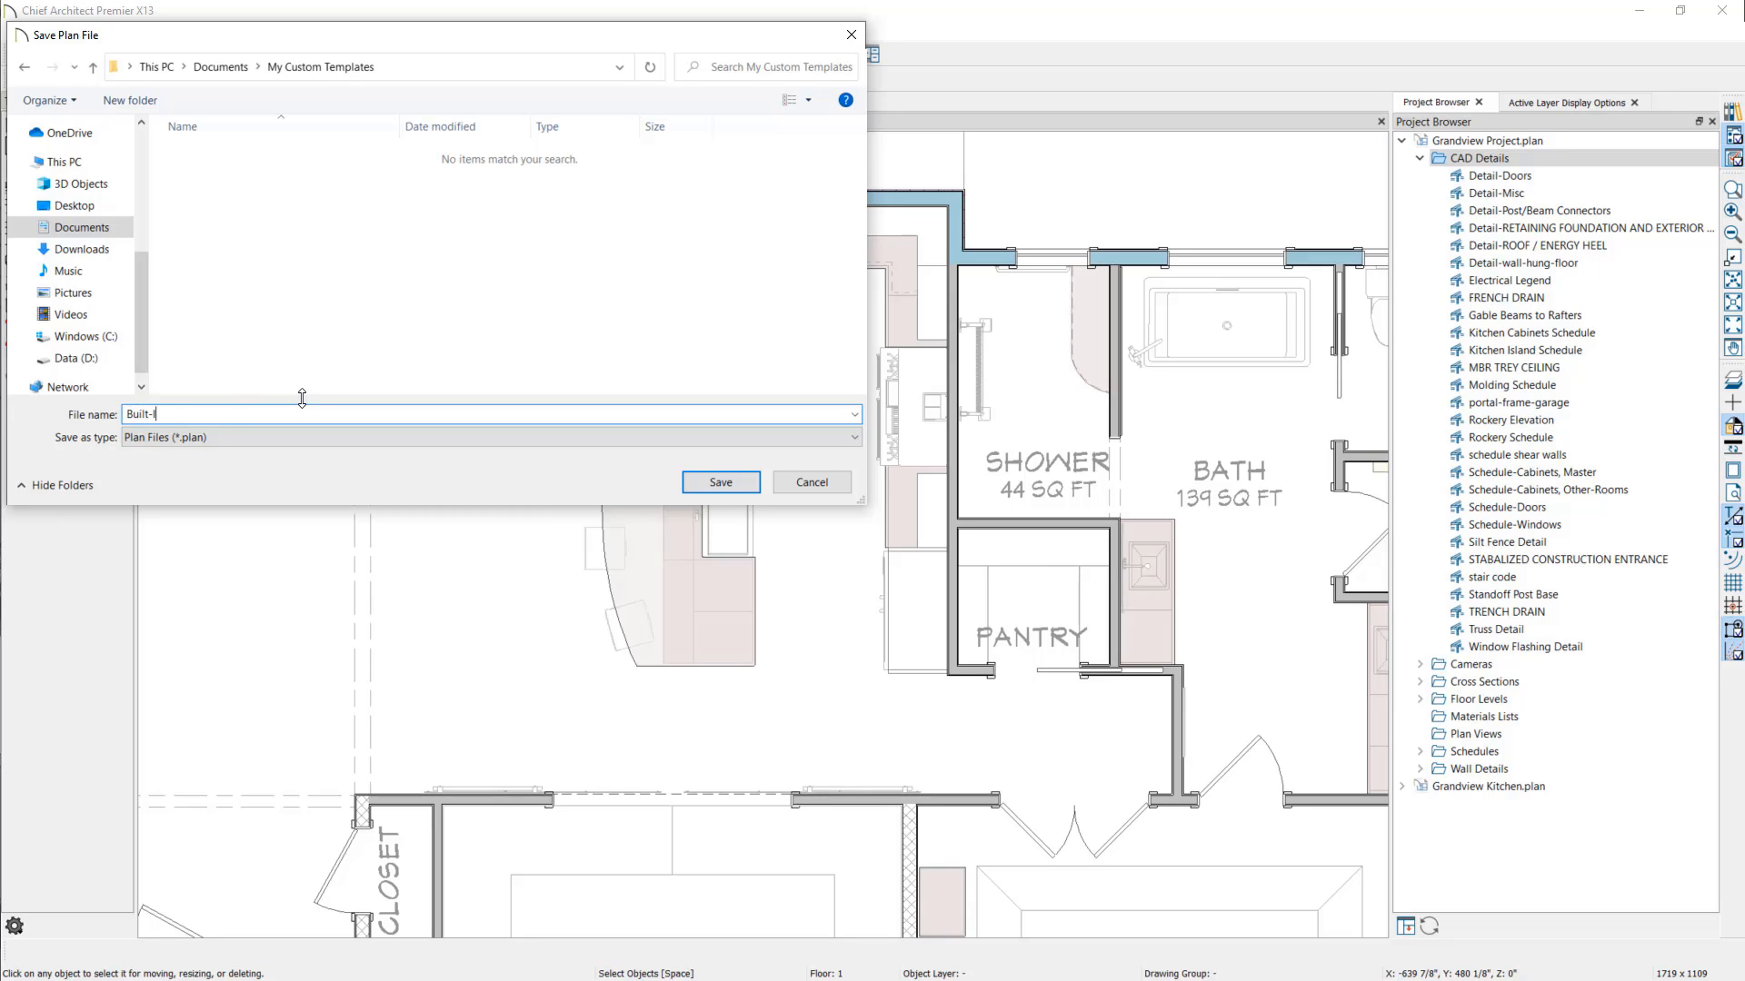
{"action": "type", "text": "n Schedules X13"}
{"action": "left_click", "coordinate": [709, 484]}
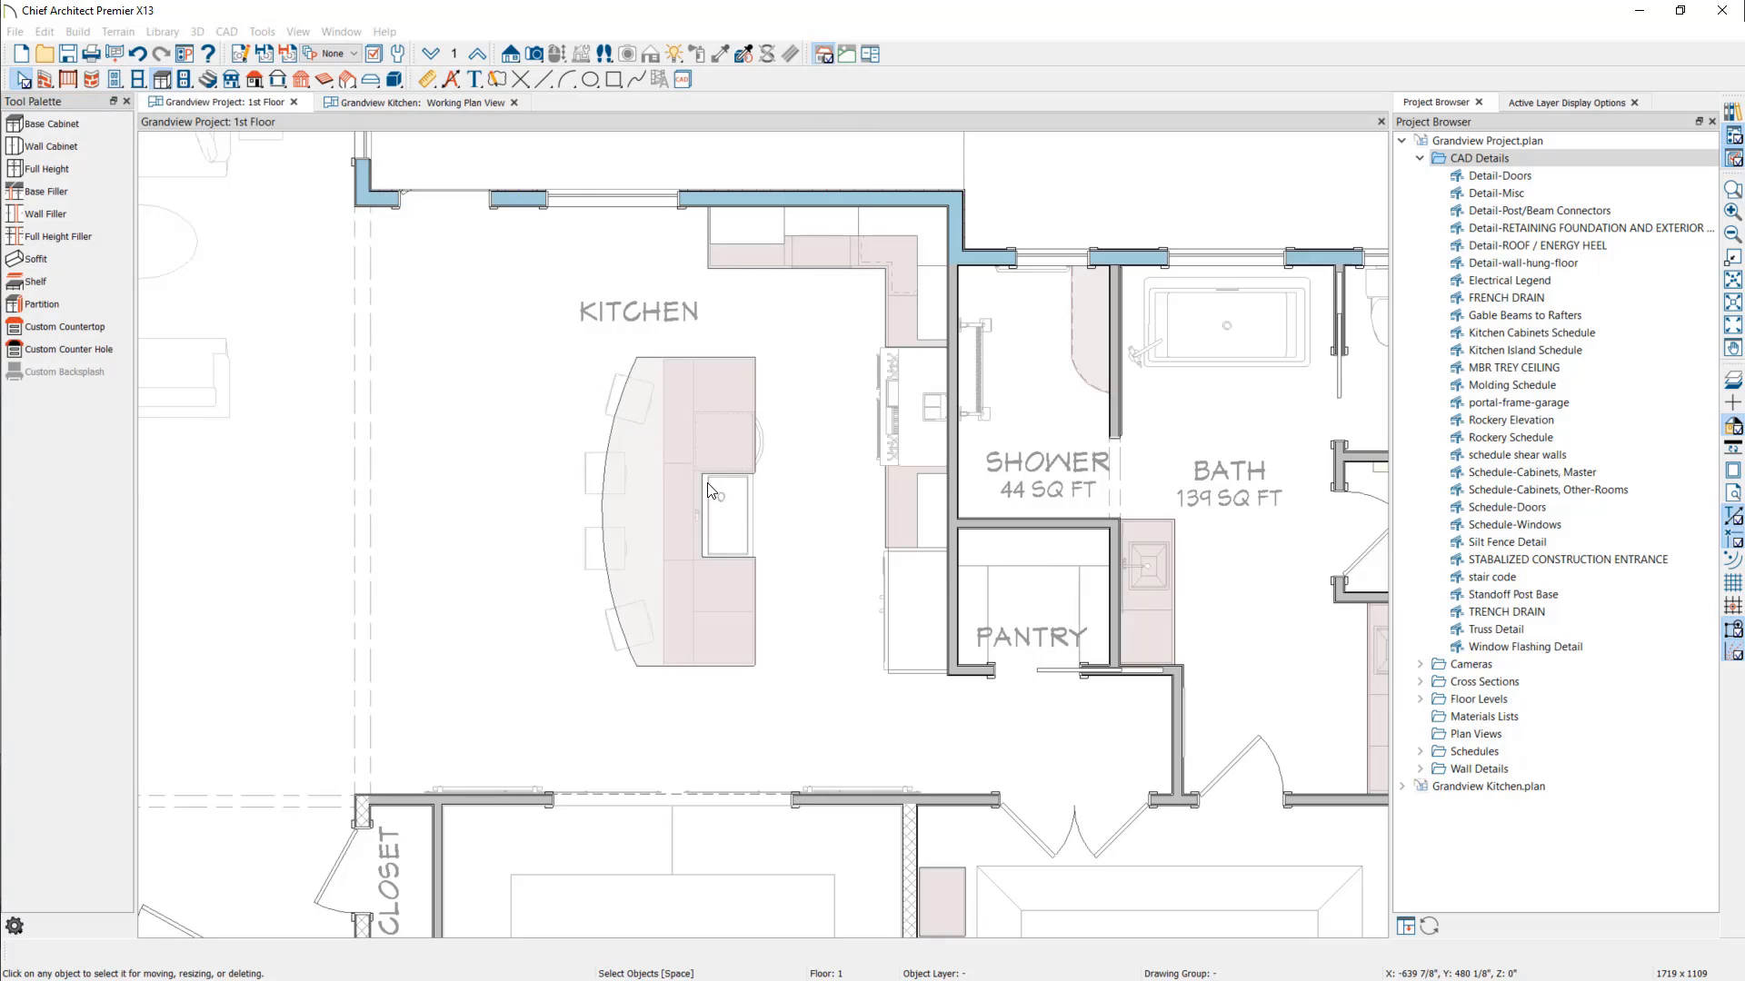
Step: Start a new plan and open its Schedule-Doors, Schedule-Cabinets, Master and Schedule-Cabinets, Other-Rooms CAD details
{"action": "key", "text": "ctrl+n"}
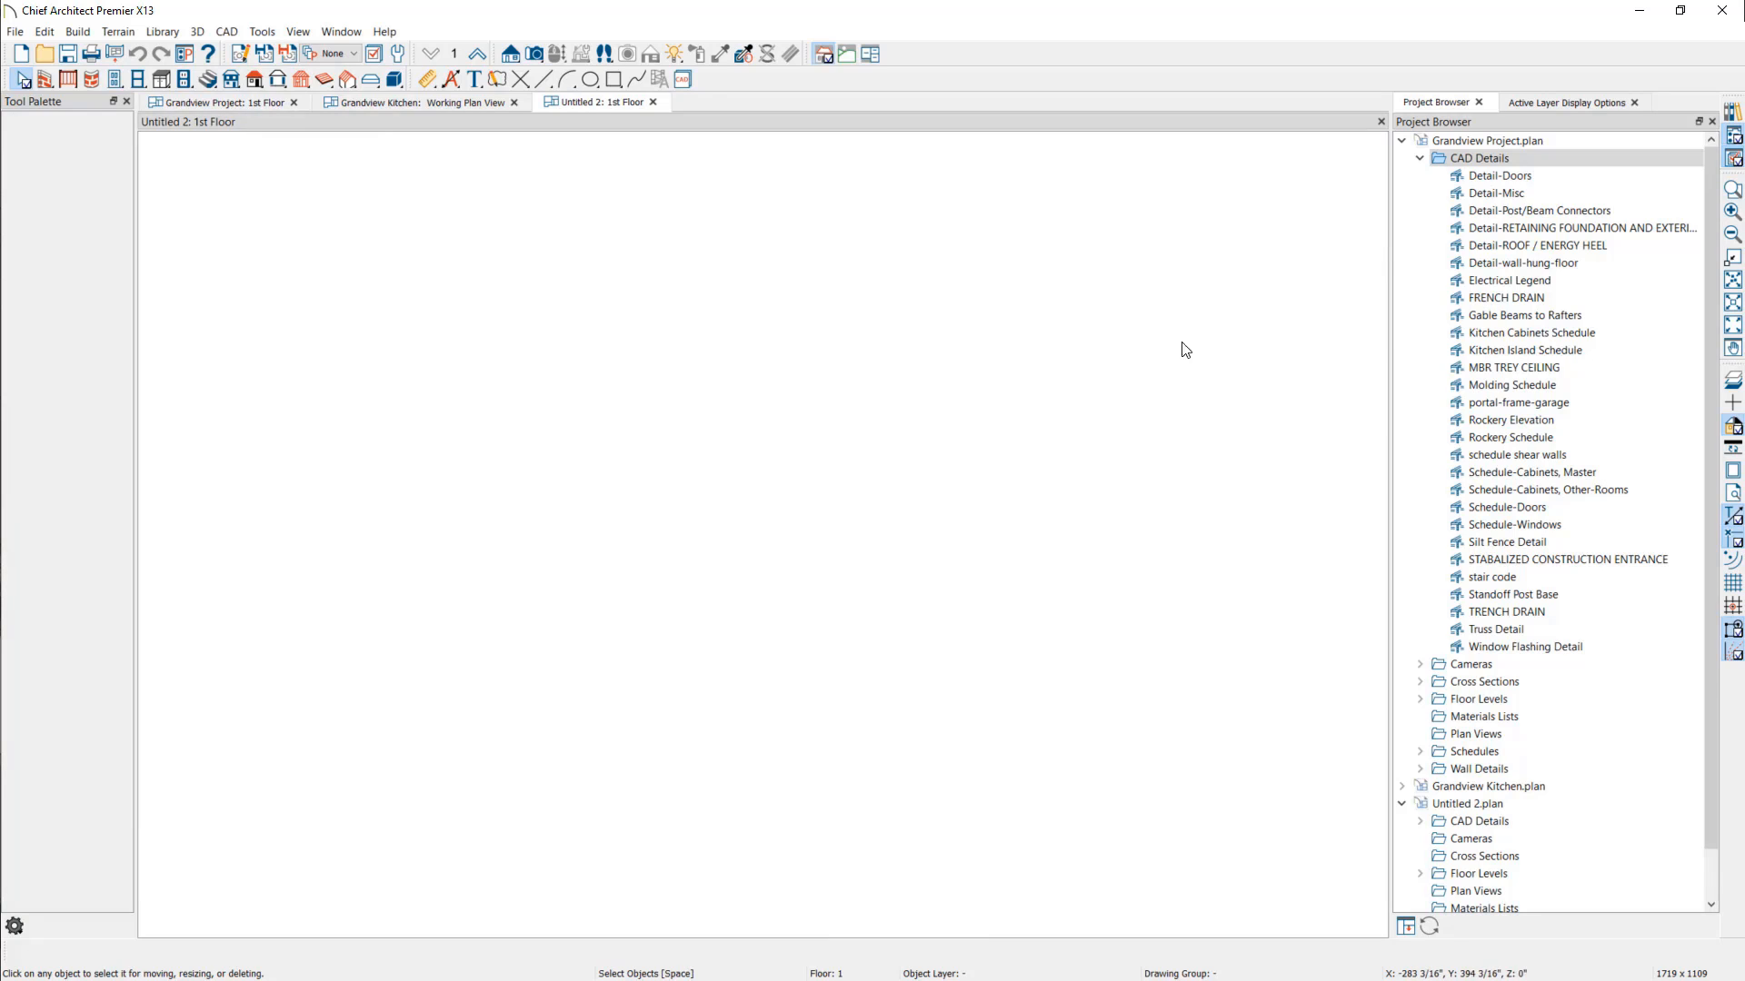
{"action": "left_click", "coordinate": [1401, 142]}
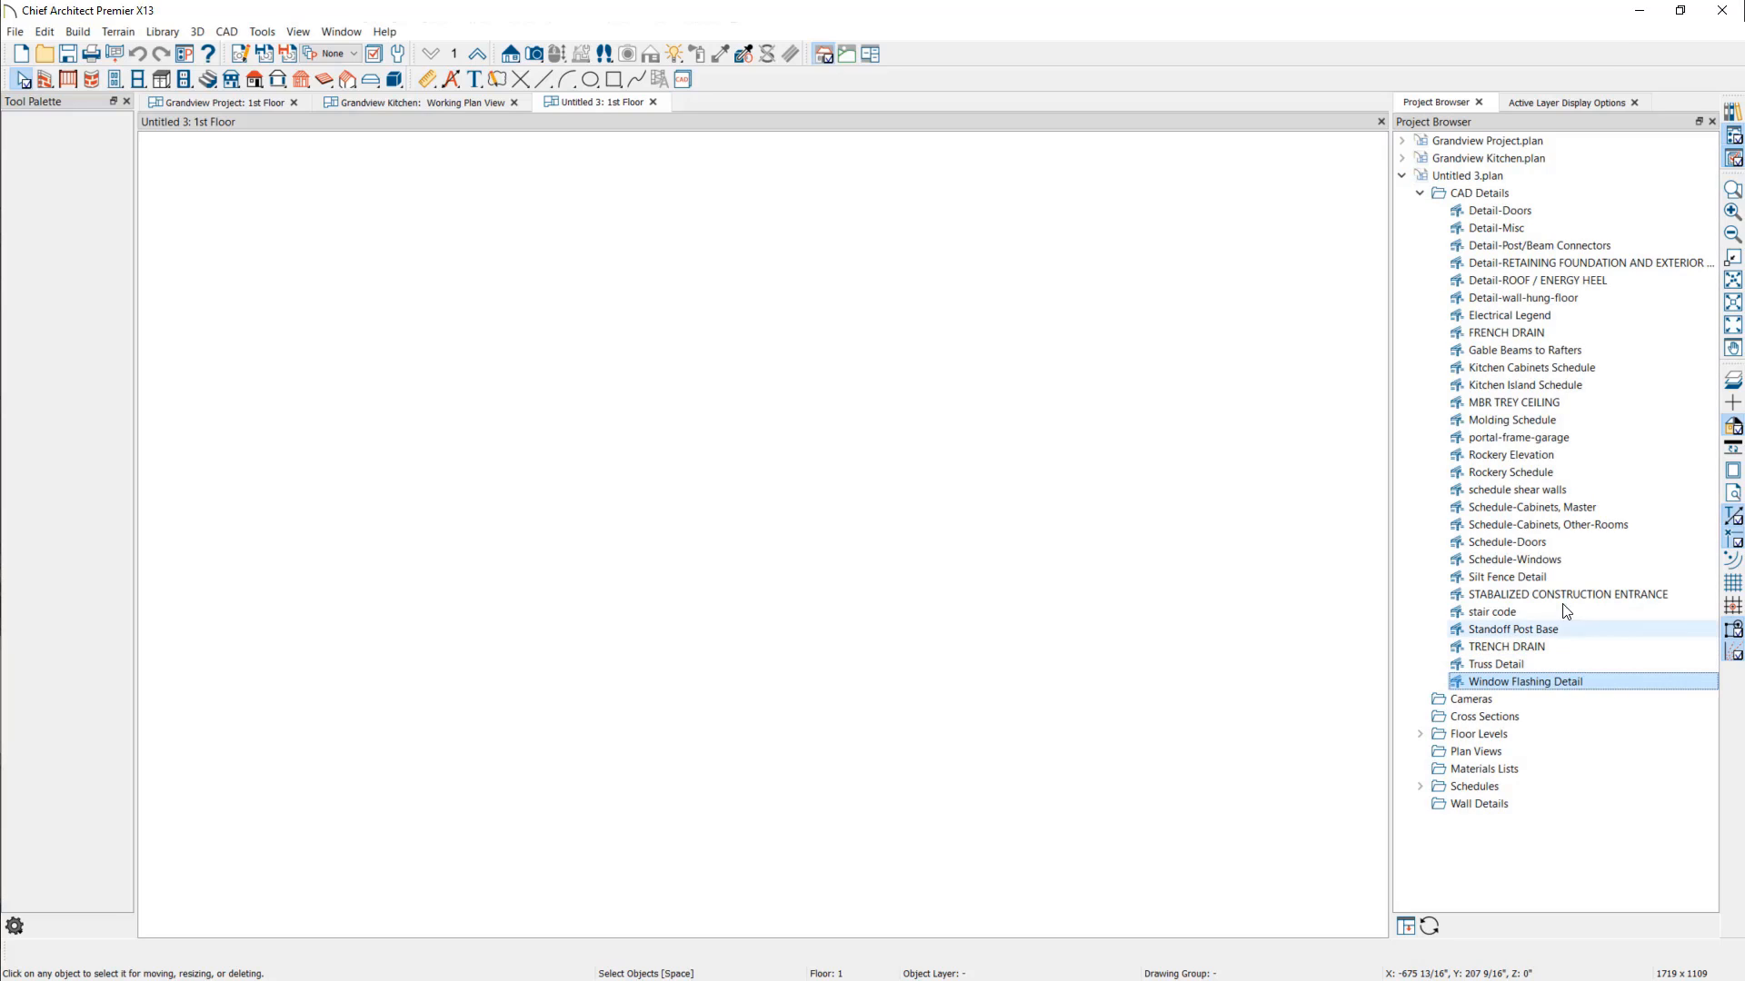
{"action": "double_click", "coordinate": [1562, 545]}
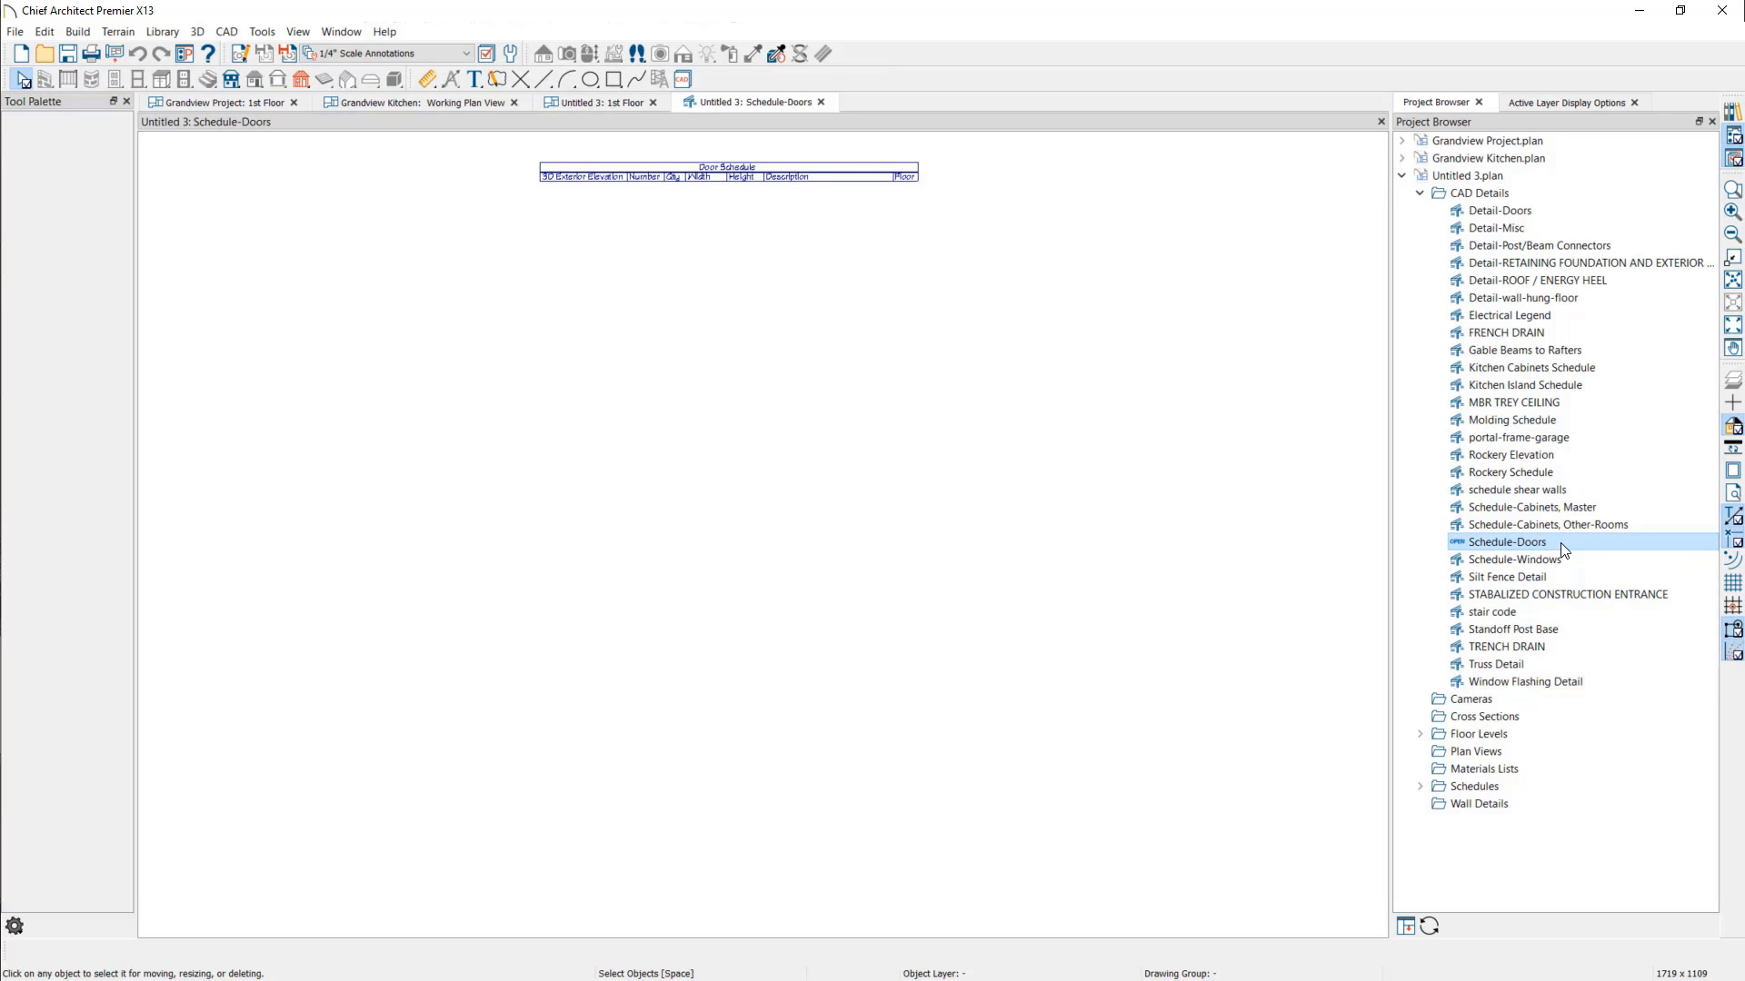
{"action": "double_click", "coordinate": [1562, 508]}
{"action": "double_click", "coordinate": [1563, 526]}
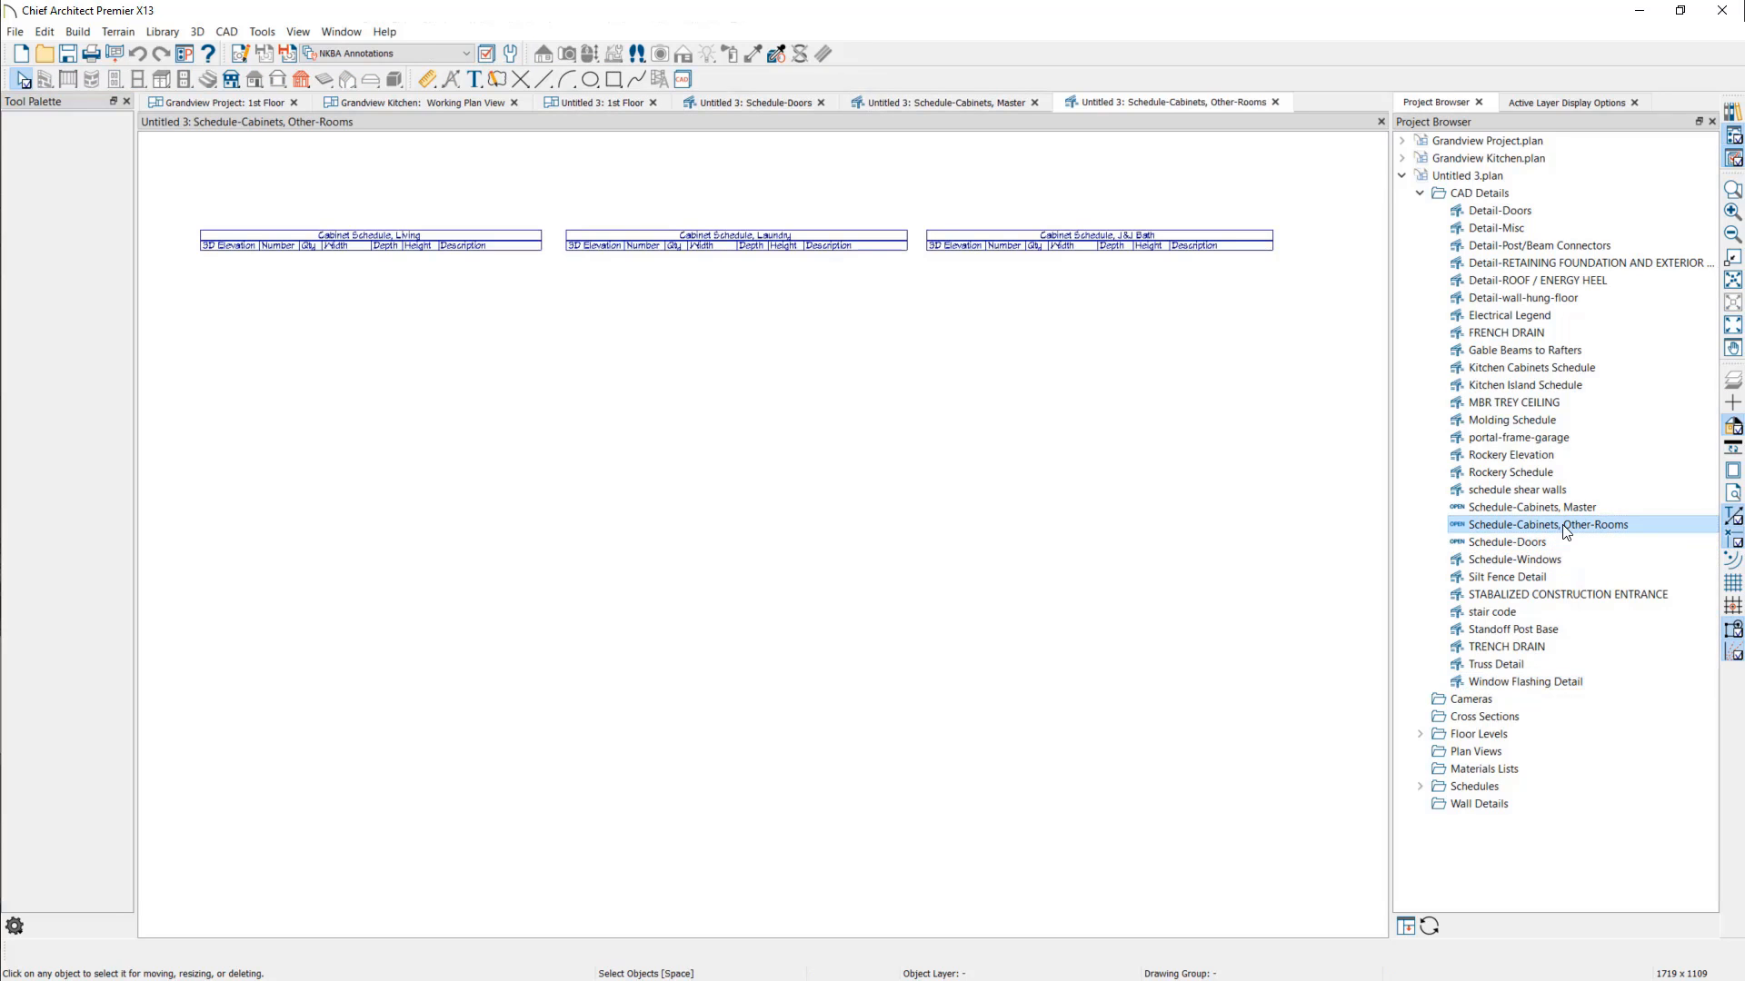
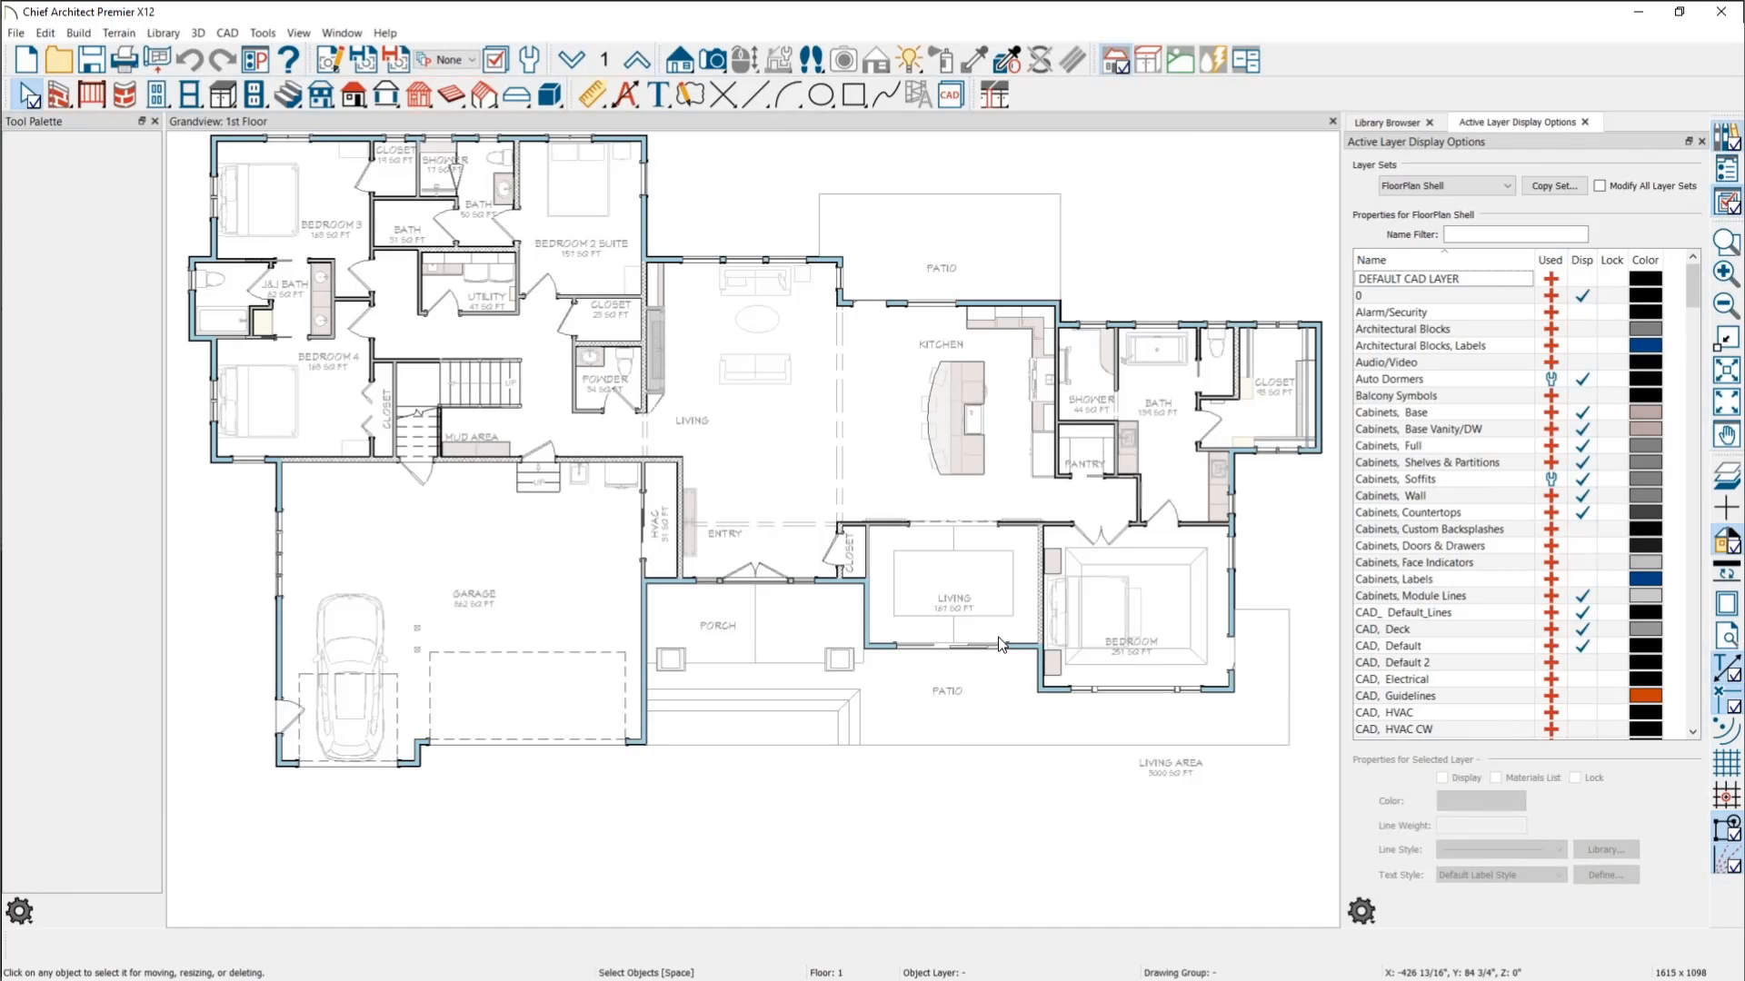
Step: Check the object information of the kitchen window on the patio wall in the Grandview plan, leaving its settings as they are
{"action": "left_click", "coordinate": [930, 301]}
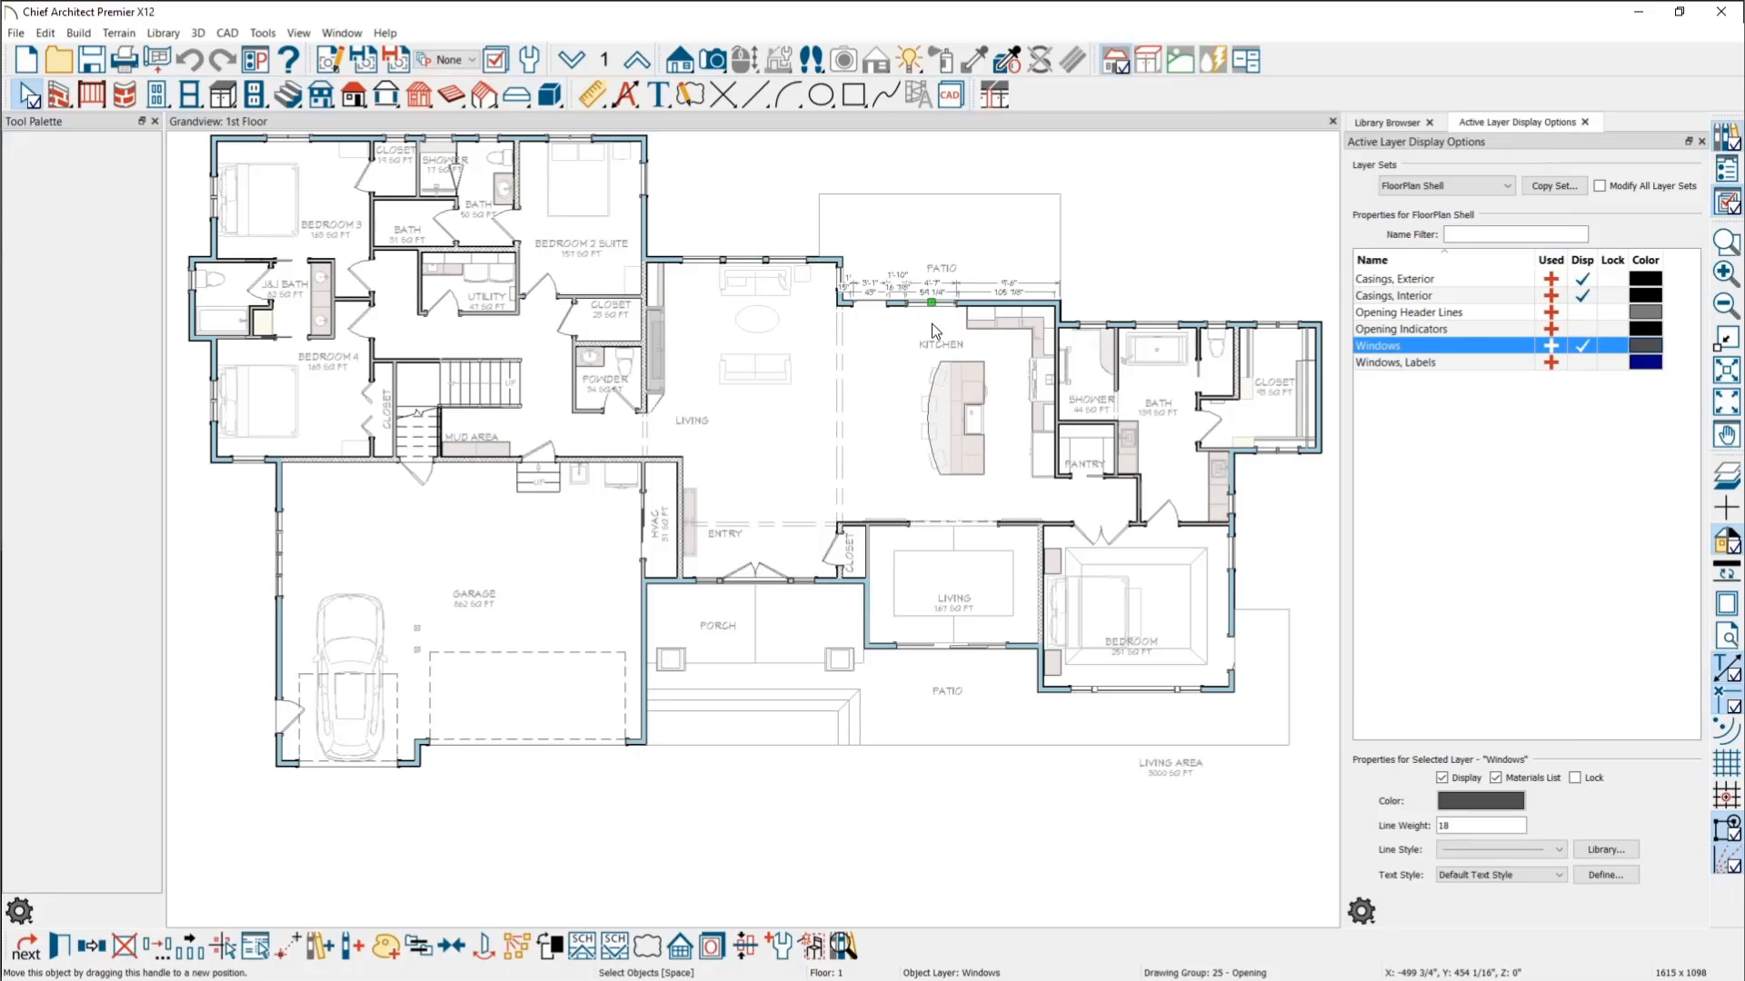
{"action": "double_click", "coordinate": [930, 323]}
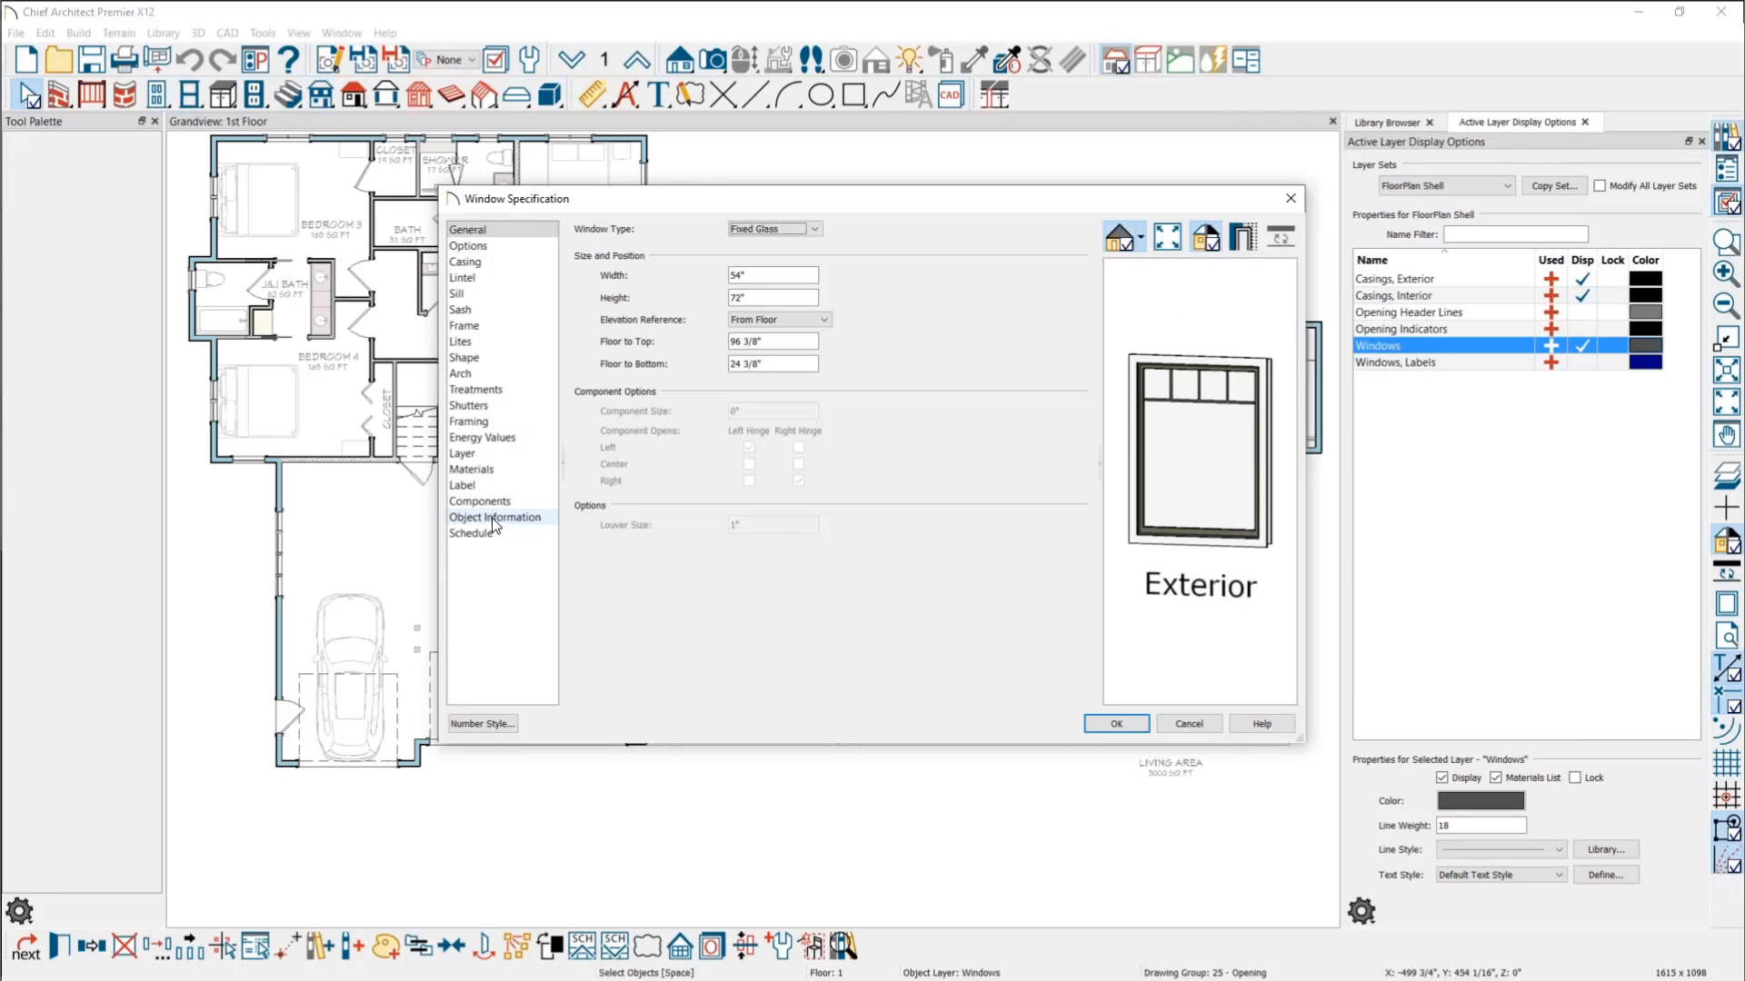
{"action": "left_click", "coordinate": [491, 520]}
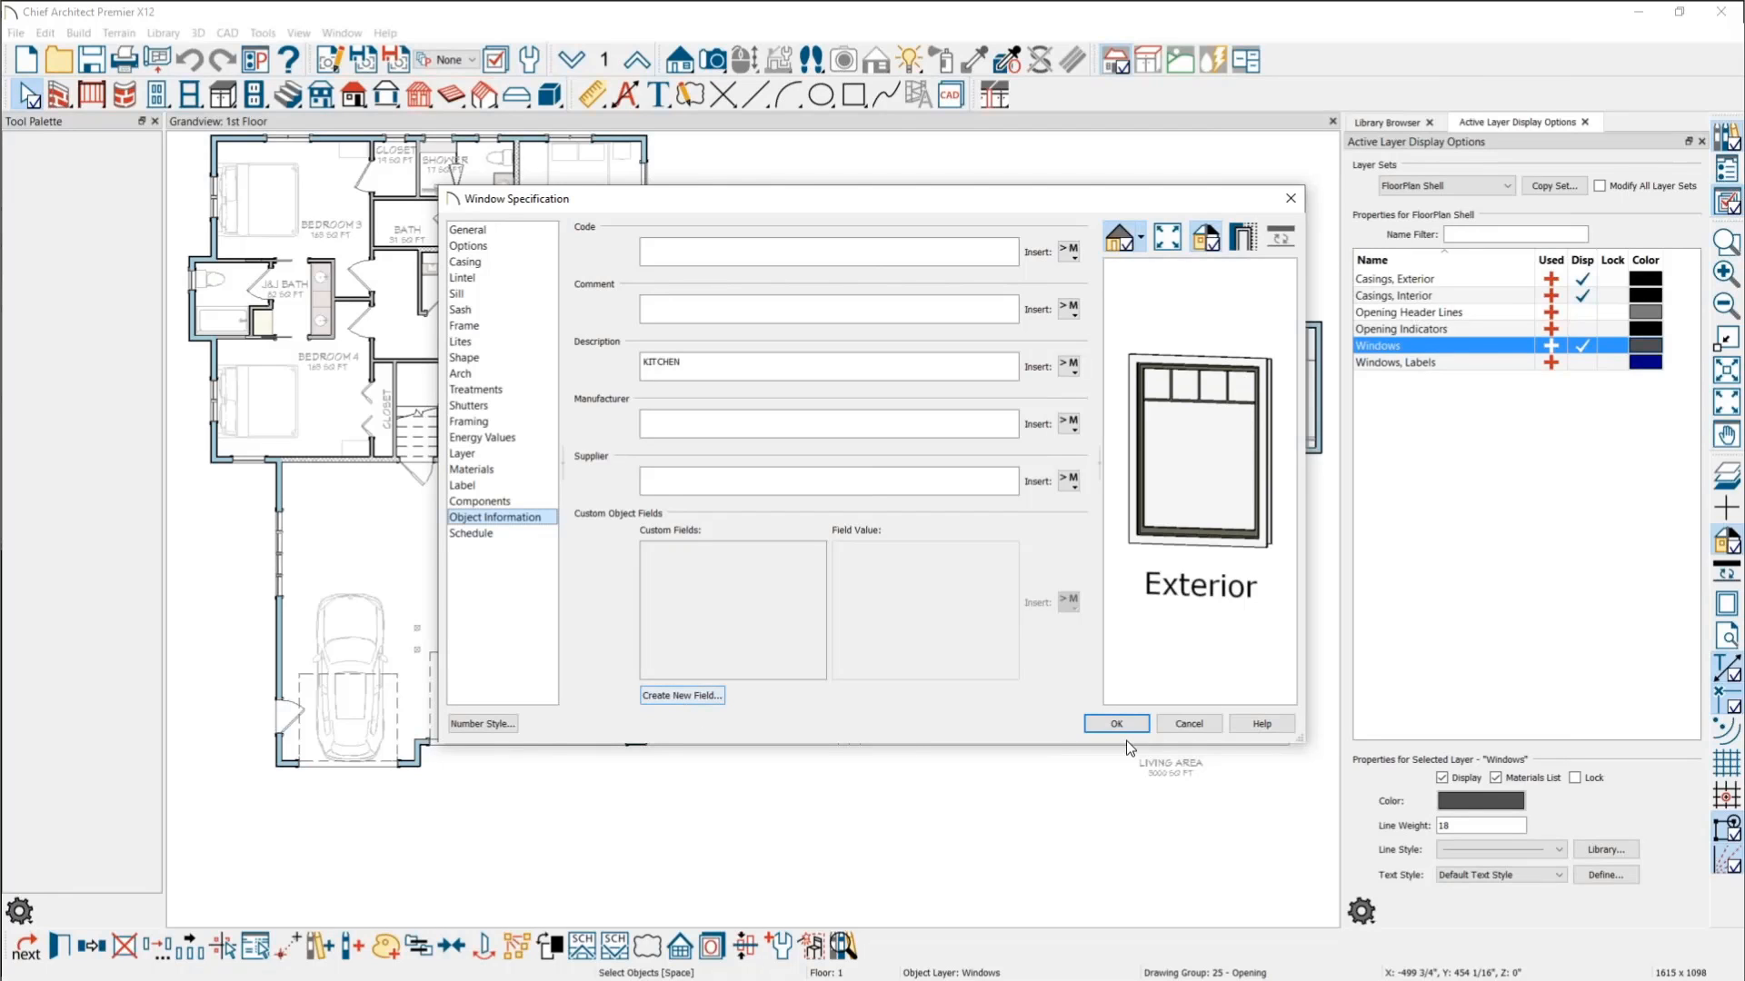
{"action": "left_click", "coordinate": [1188, 724]}
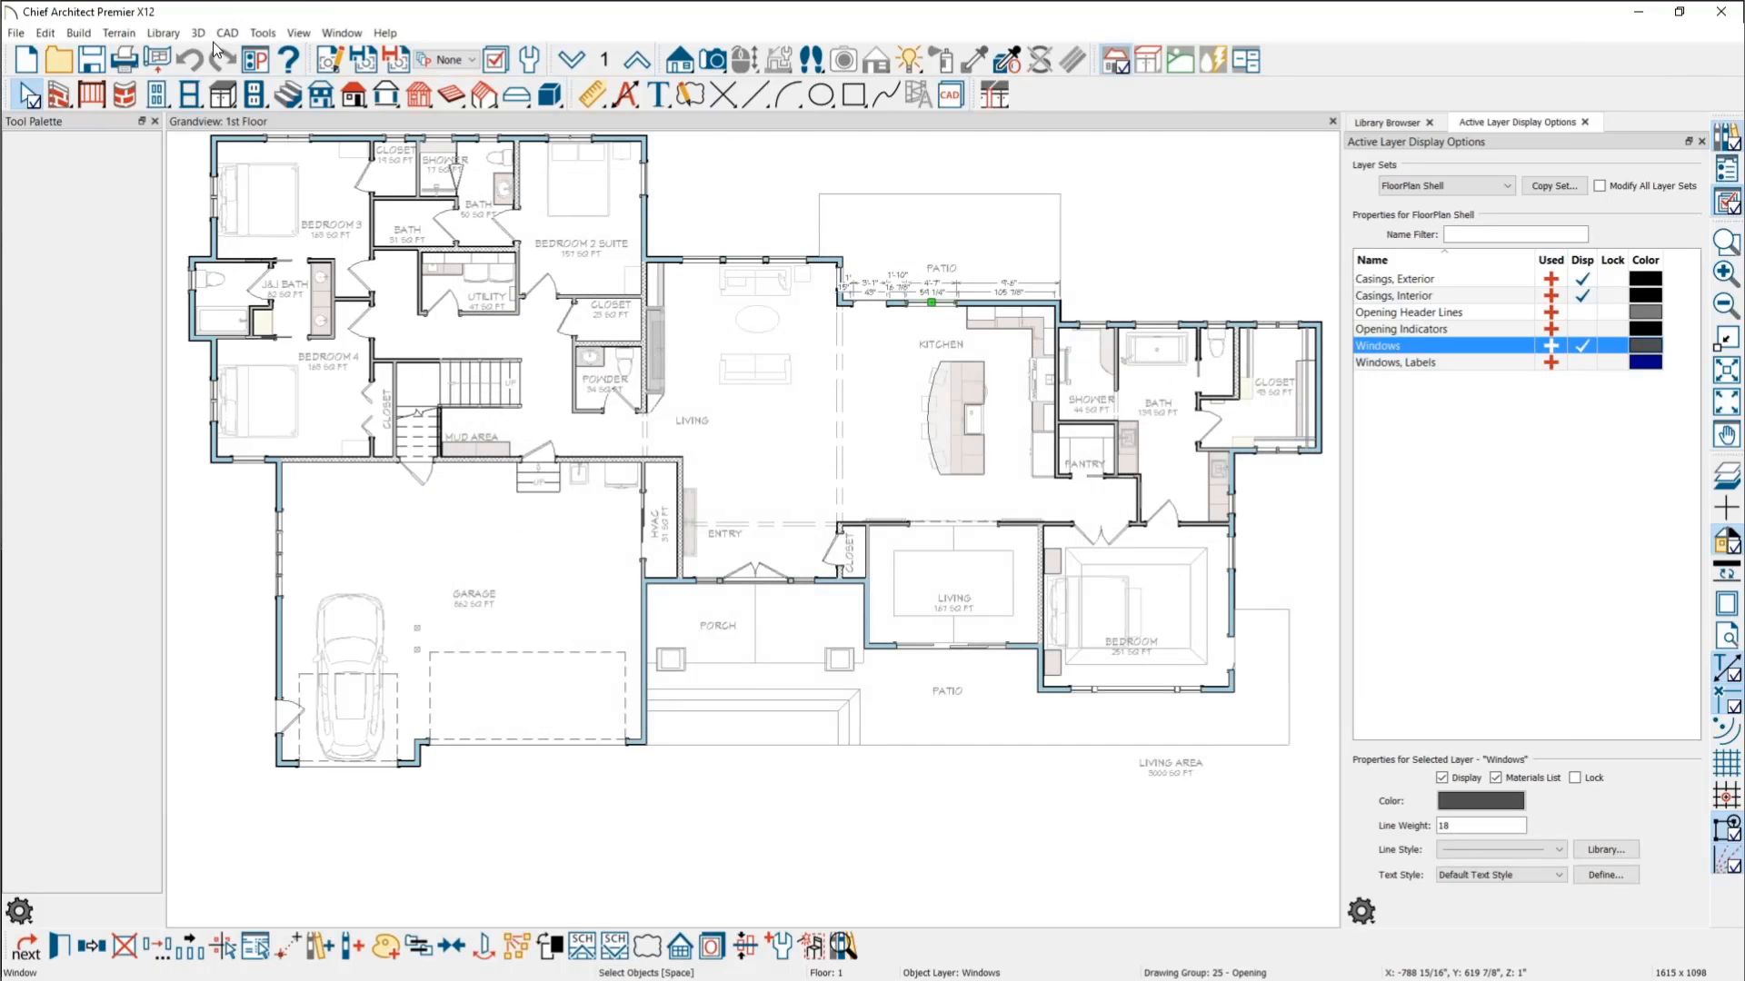
Step: Create a custom schedule category named Remodel for the Grandview plan
{"action": "left_click", "coordinate": [270, 37]}
{"action": "mouse_move", "coordinate": [309, 247]}
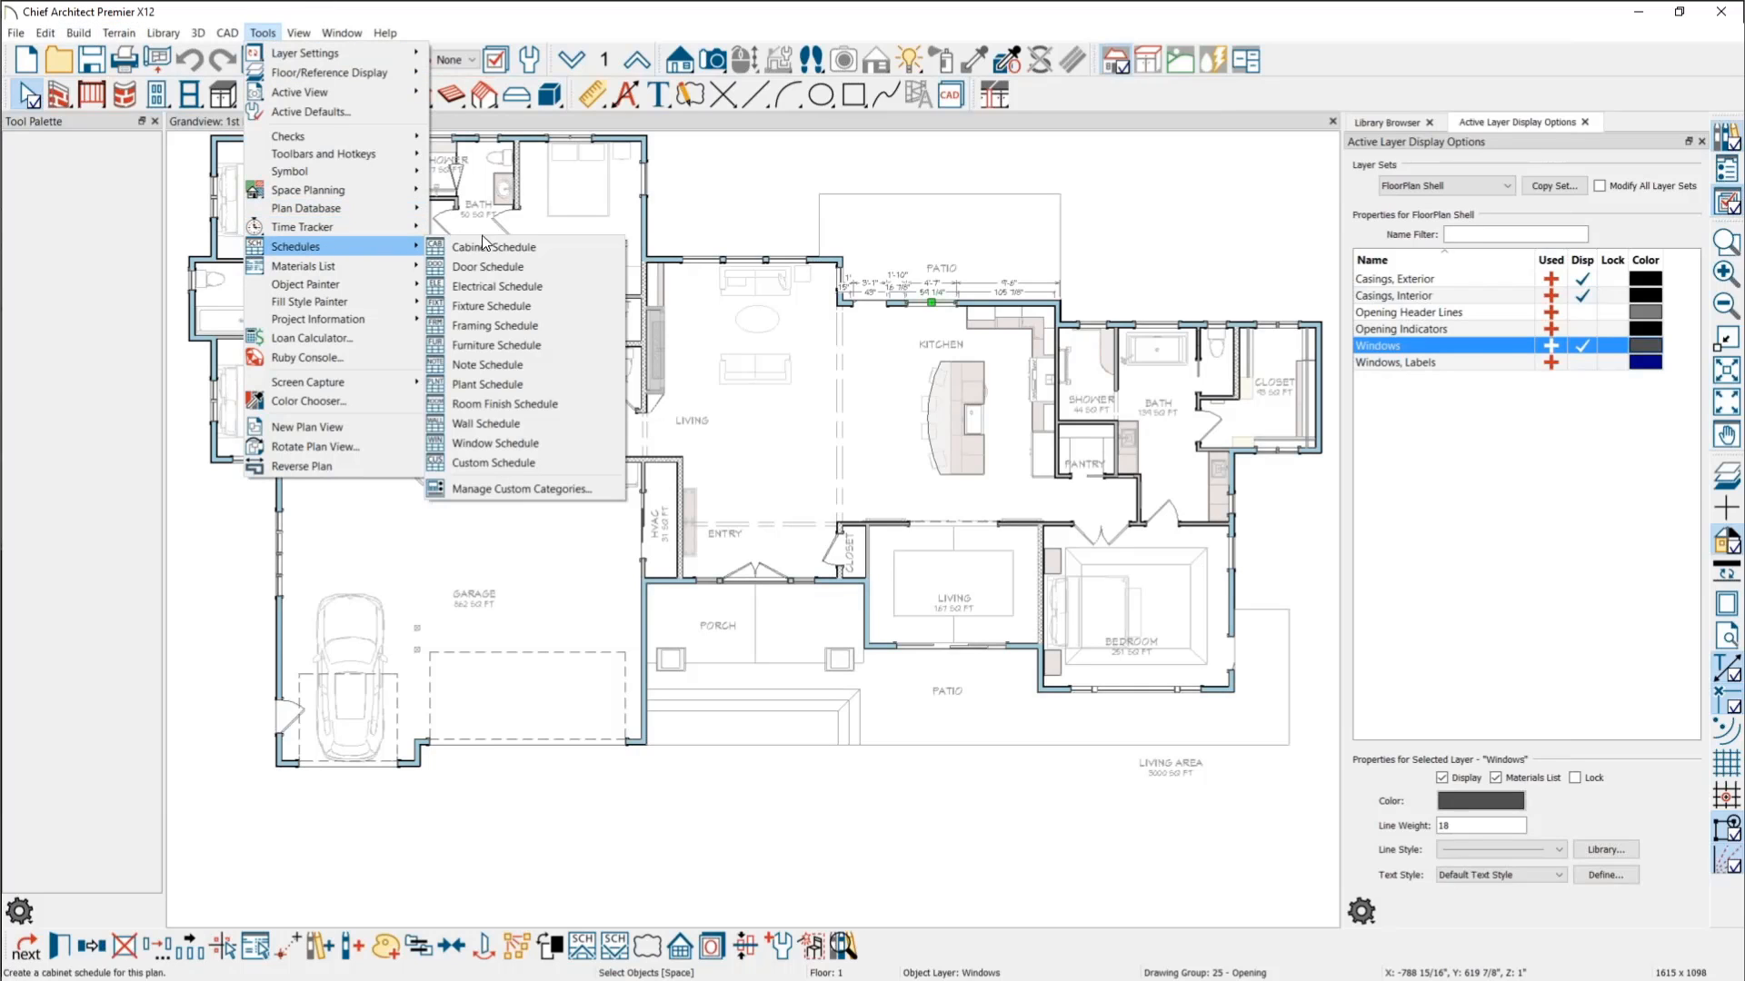
{"action": "left_click", "coordinate": [565, 488]}
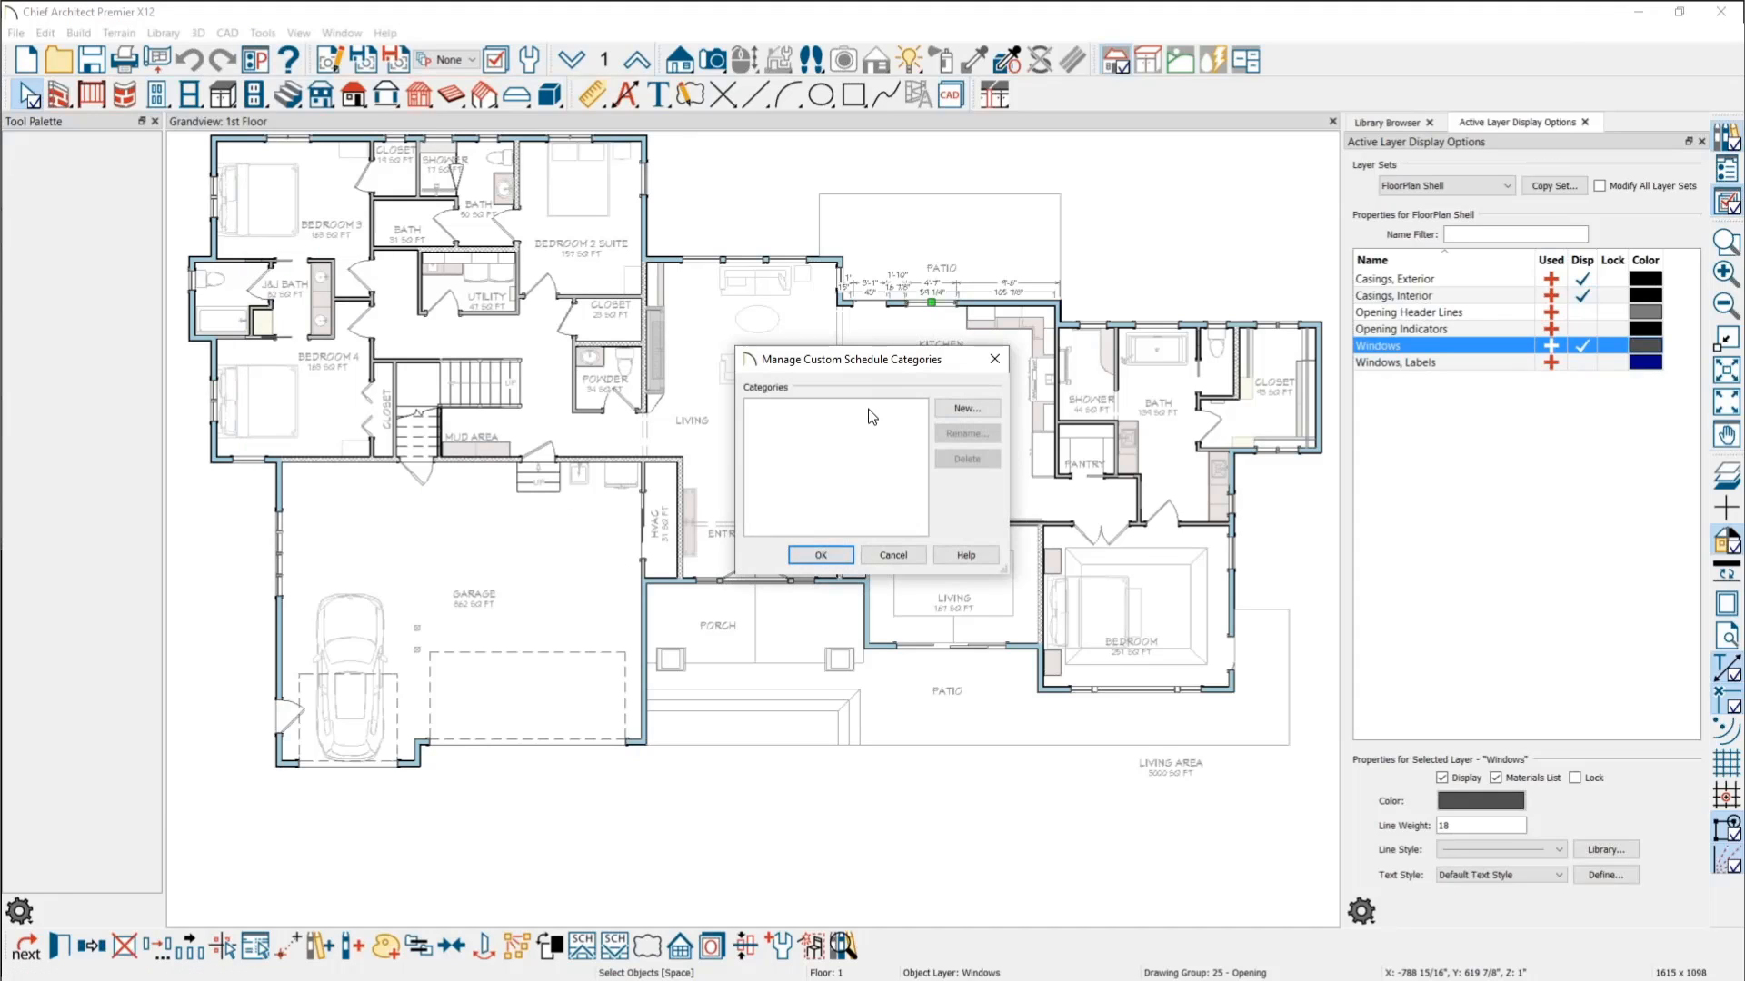
{"action": "left_click", "coordinate": [985, 409]}
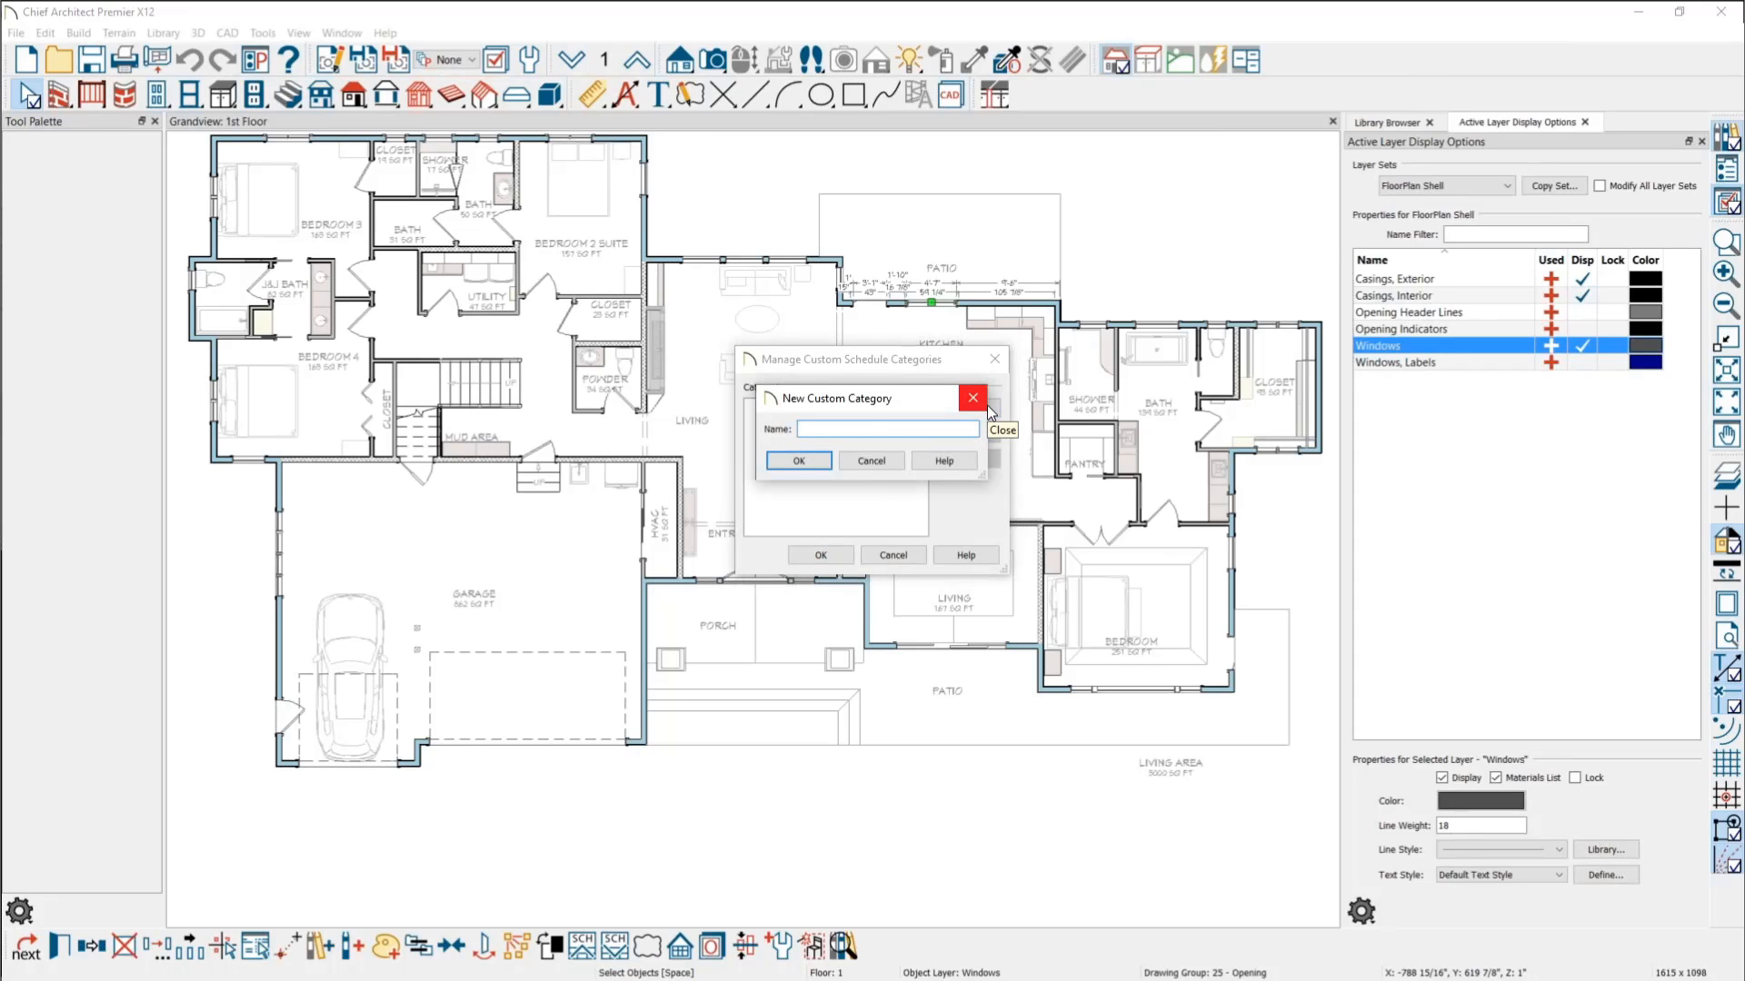
{"action": "type", "text": "Remodel"}
{"action": "left_click", "coordinate": [810, 466]}
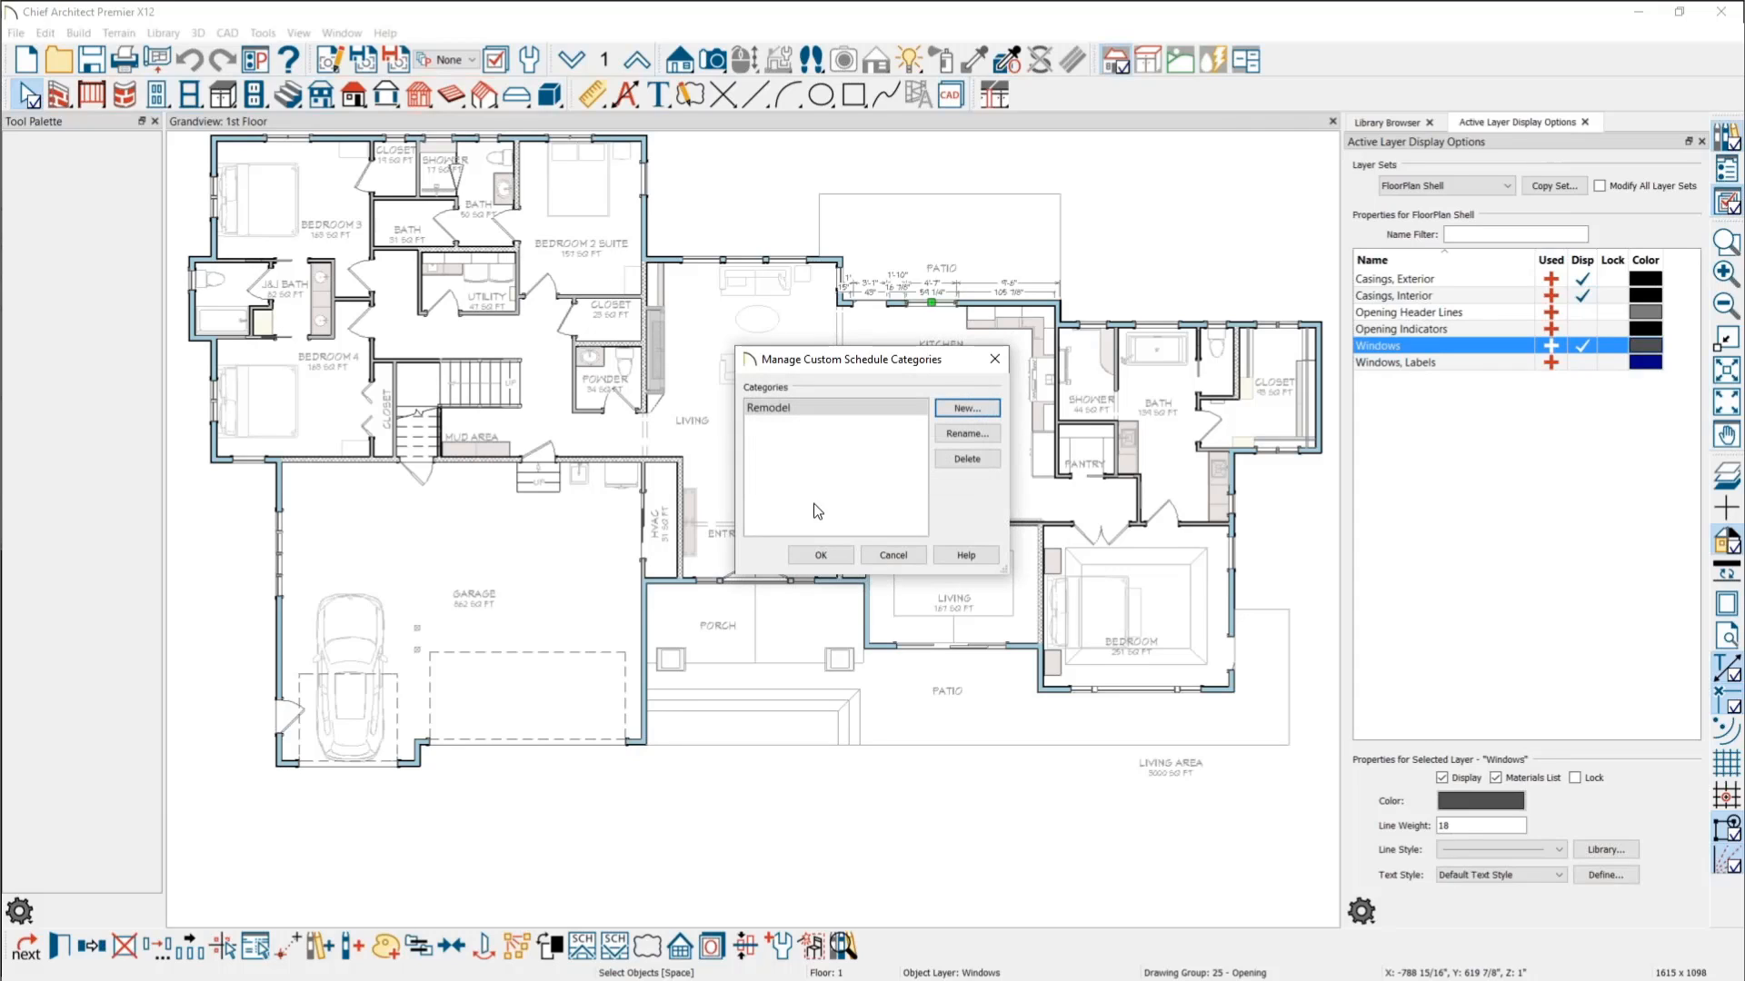
{"action": "left_click", "coordinate": [823, 556]}
Step: Inspect the custom object fields of the kitchen window and dismiss its specification without changes
{"action": "double_click", "coordinate": [932, 301]}
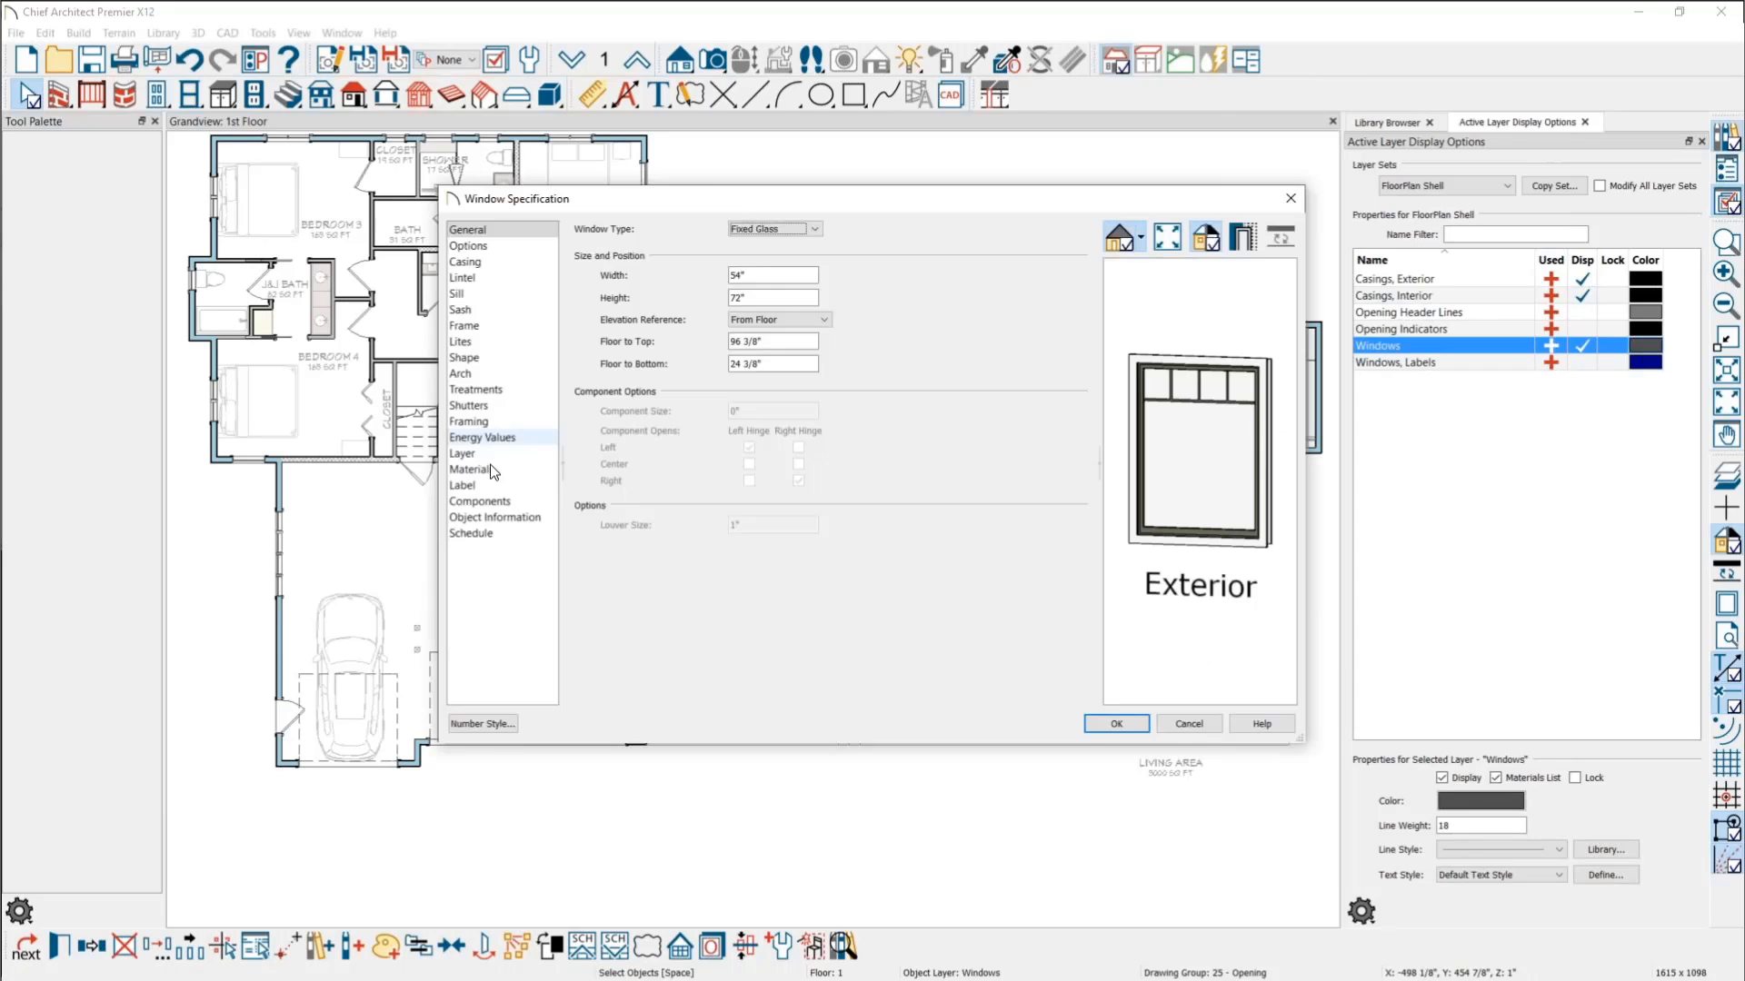
{"action": "left_click", "coordinate": [508, 517]}
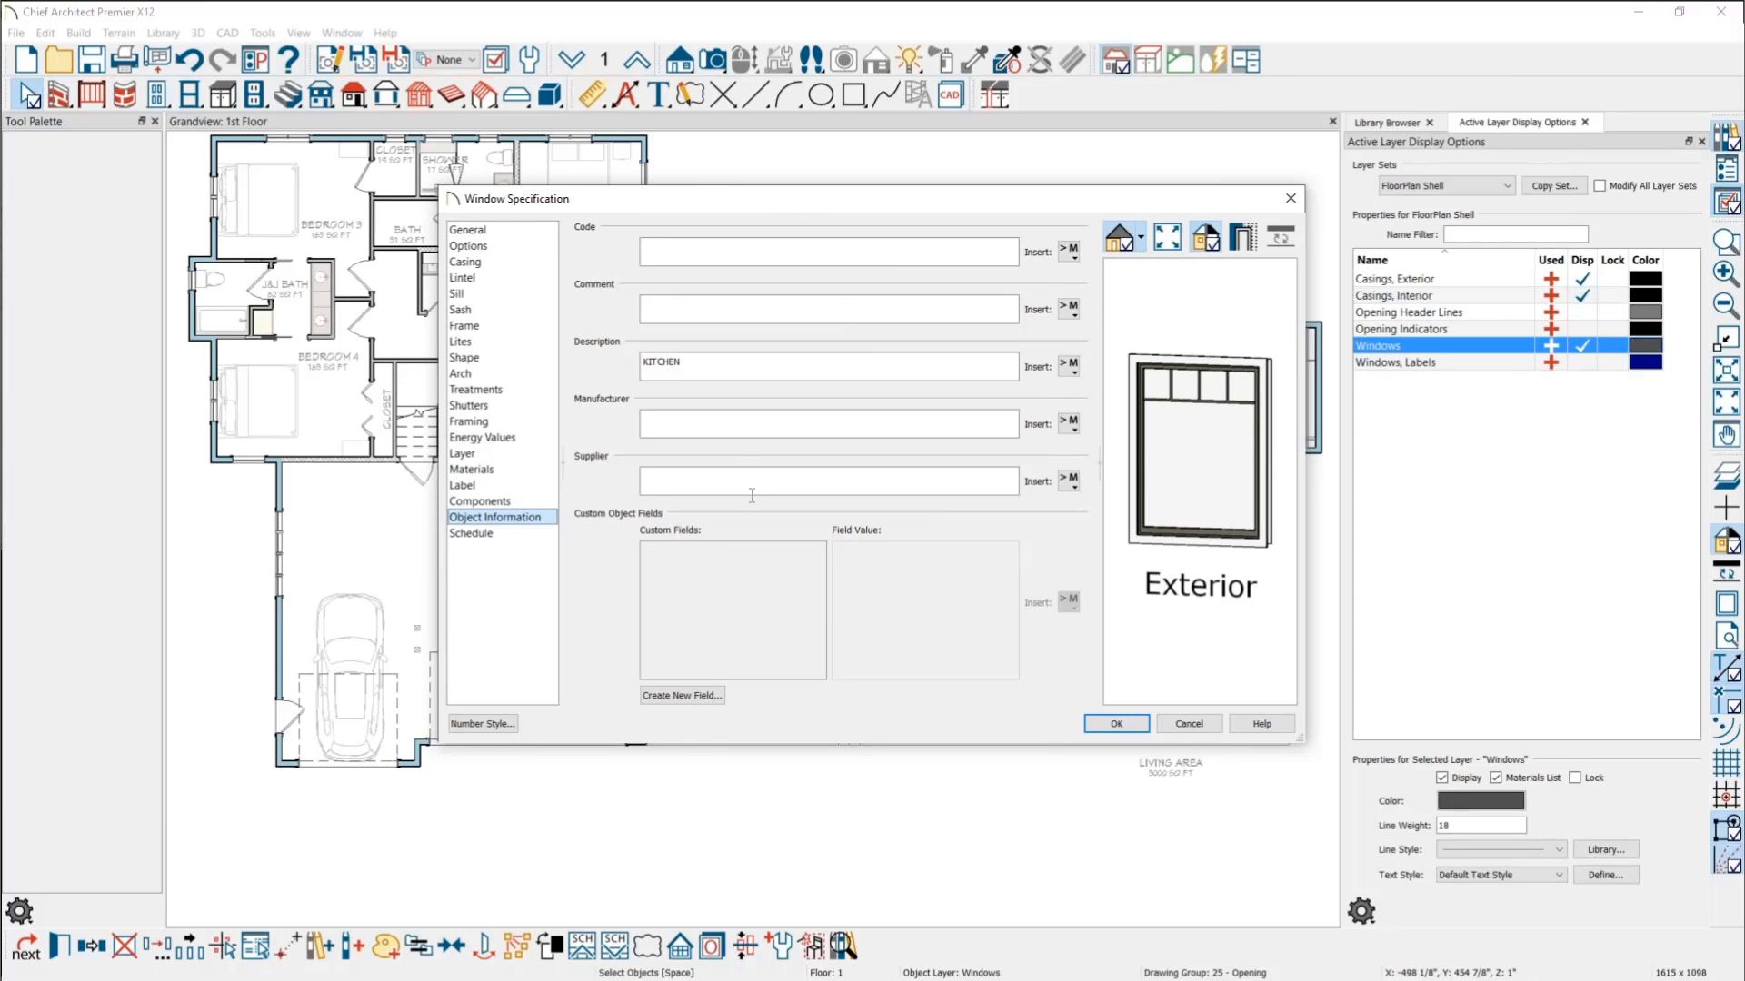
{"action": "left_click", "coordinate": [1189, 724]}
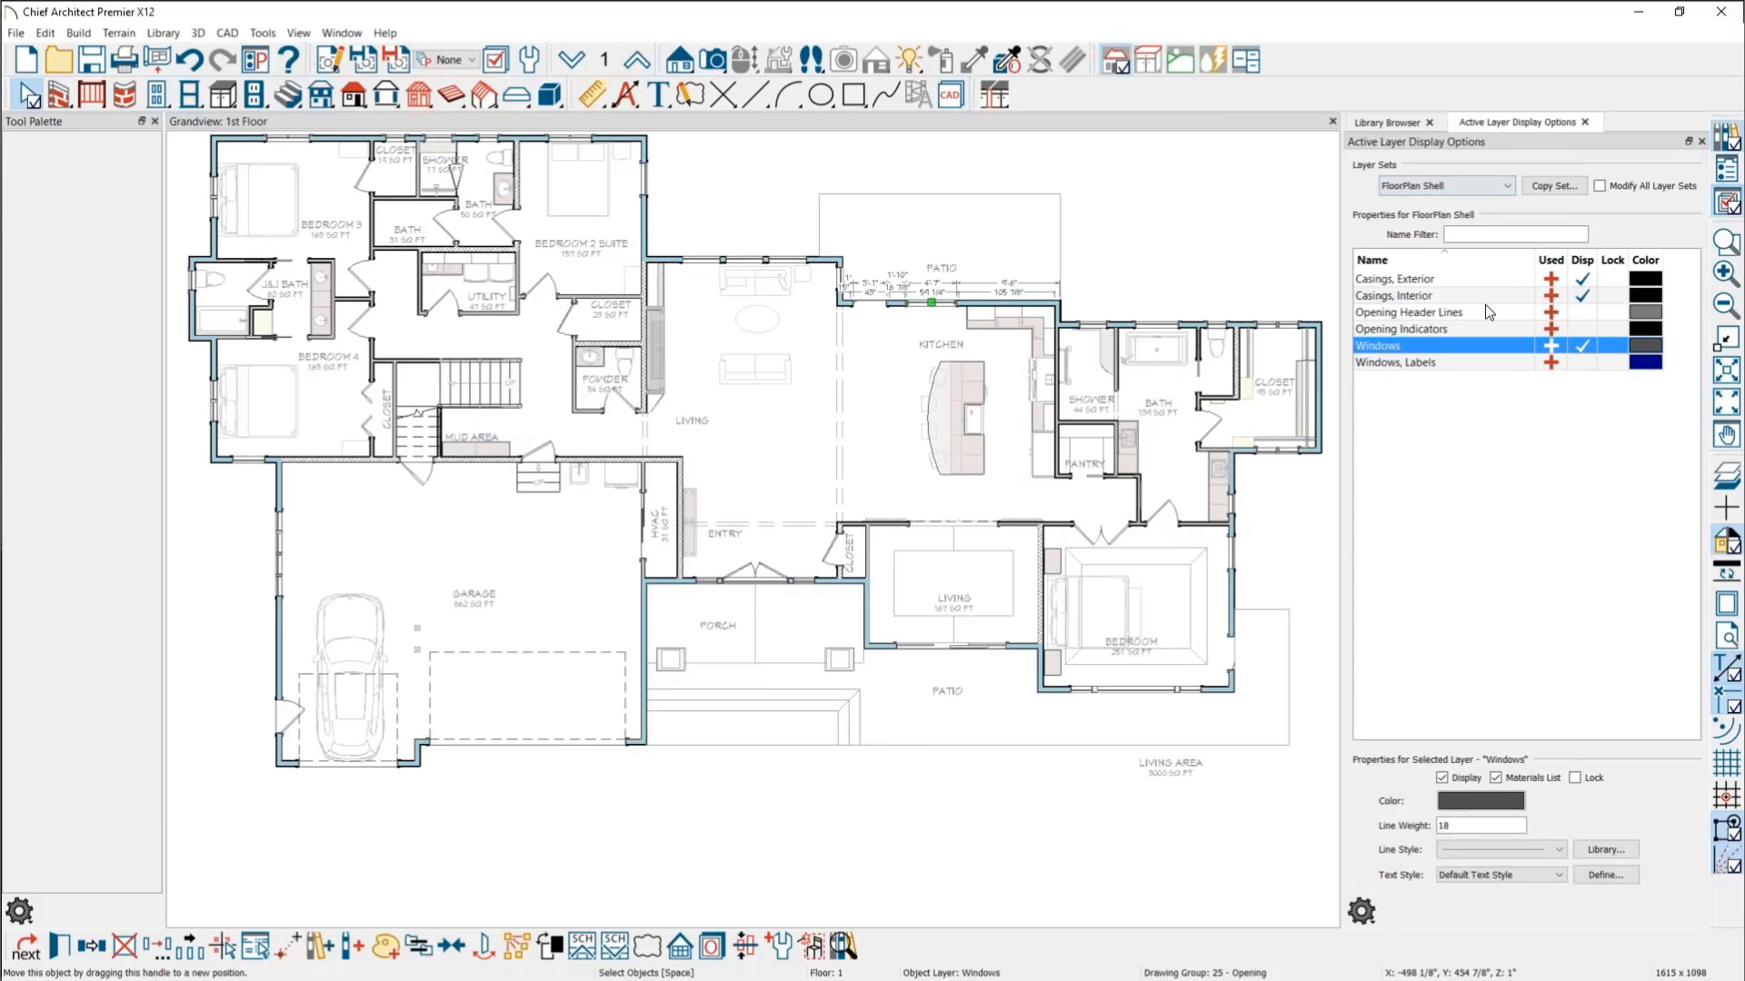
Step: Open Window Schedule, Floor 1 from the project's schedules and examine the custom categories it can include, without changing its specification
{"action": "left_click", "coordinate": [1727, 169]}
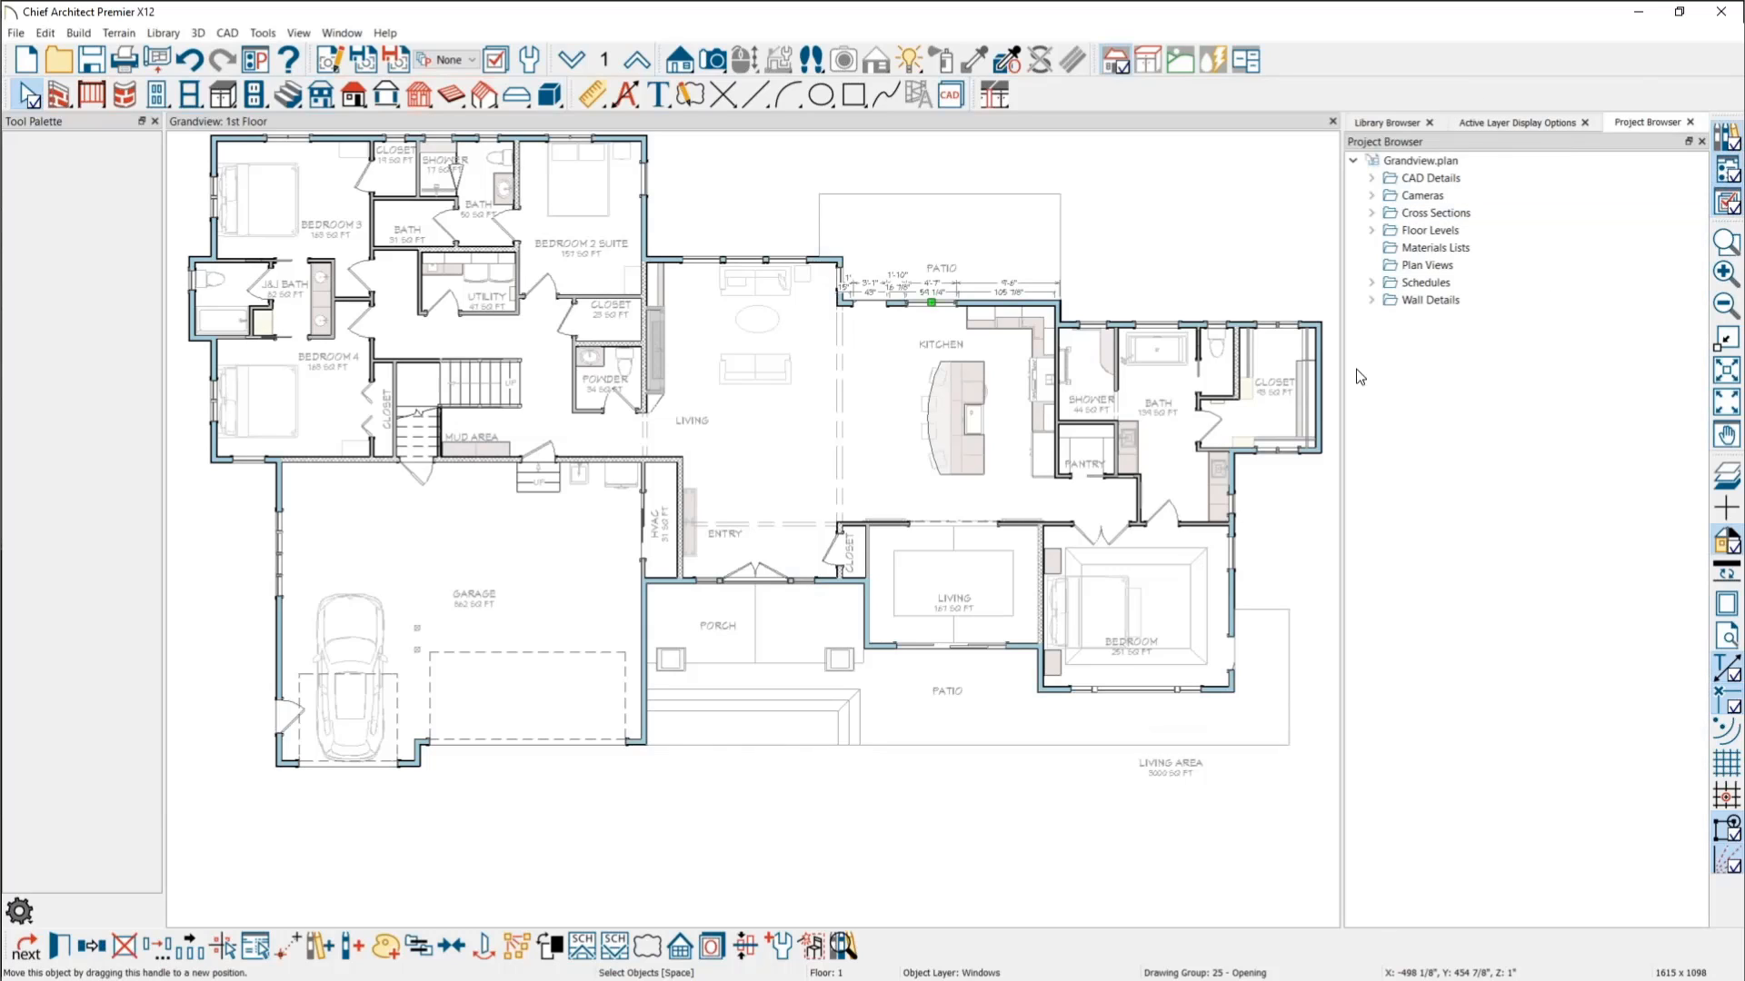
{"action": "left_click", "coordinate": [1372, 282]}
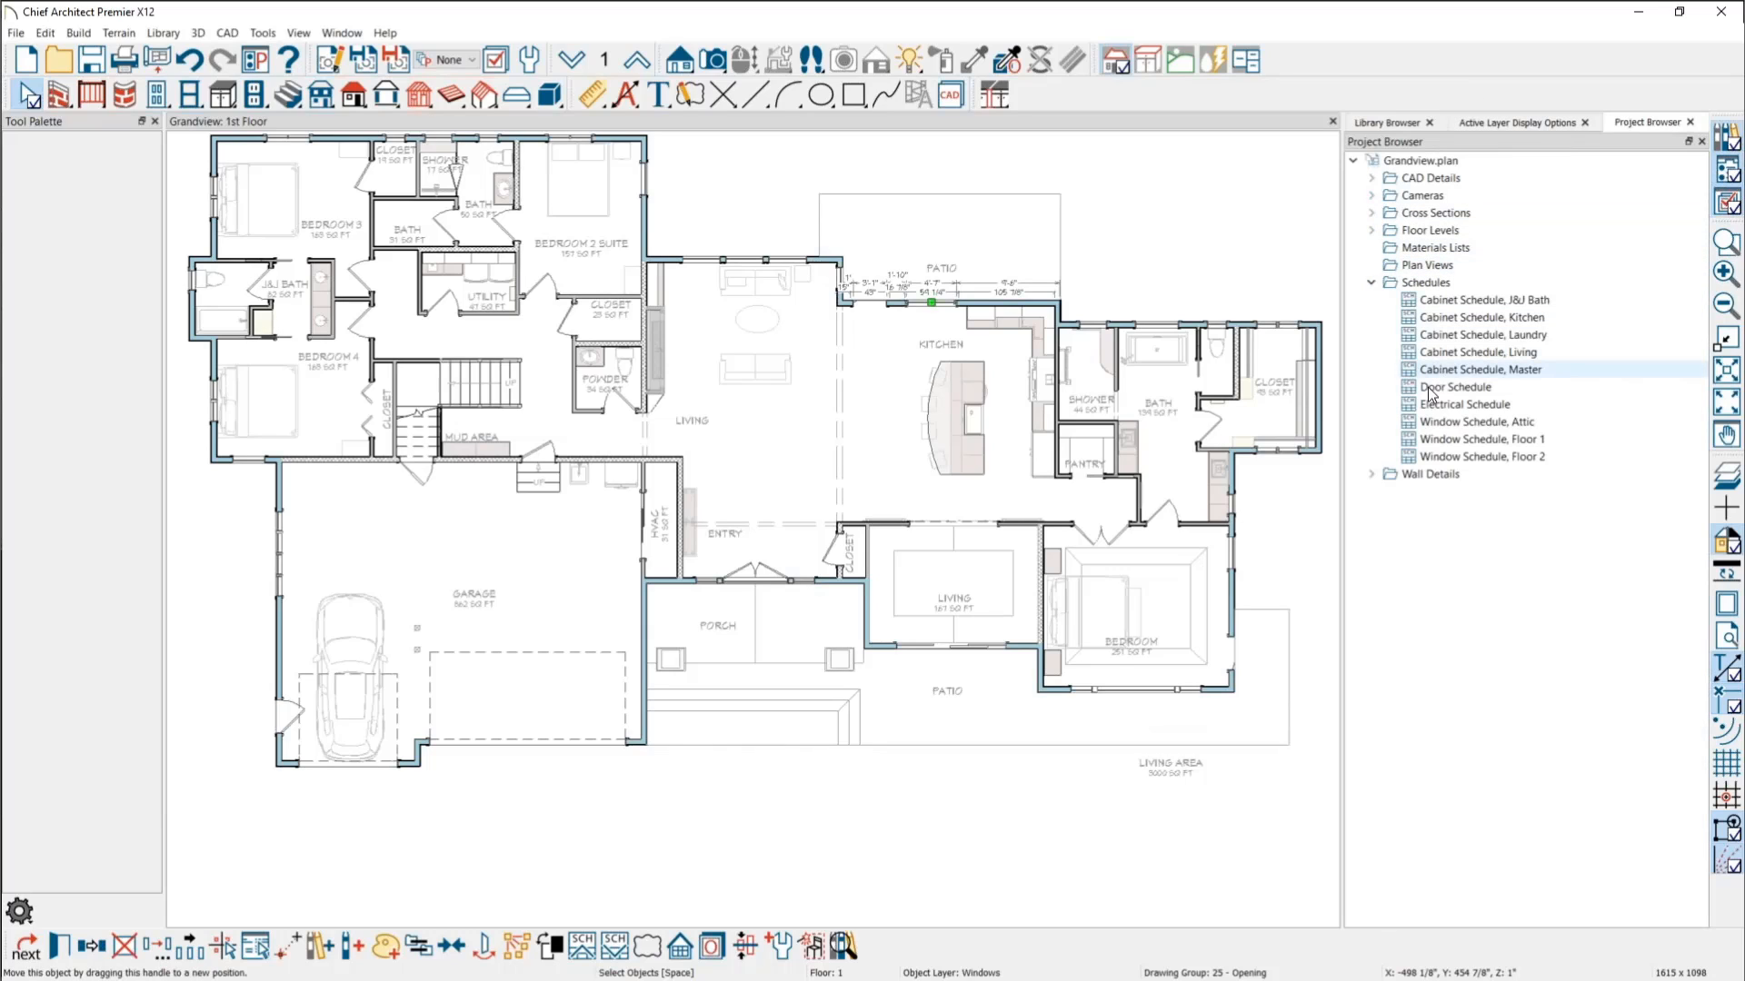
{"action": "double_click", "coordinate": [1459, 440]}
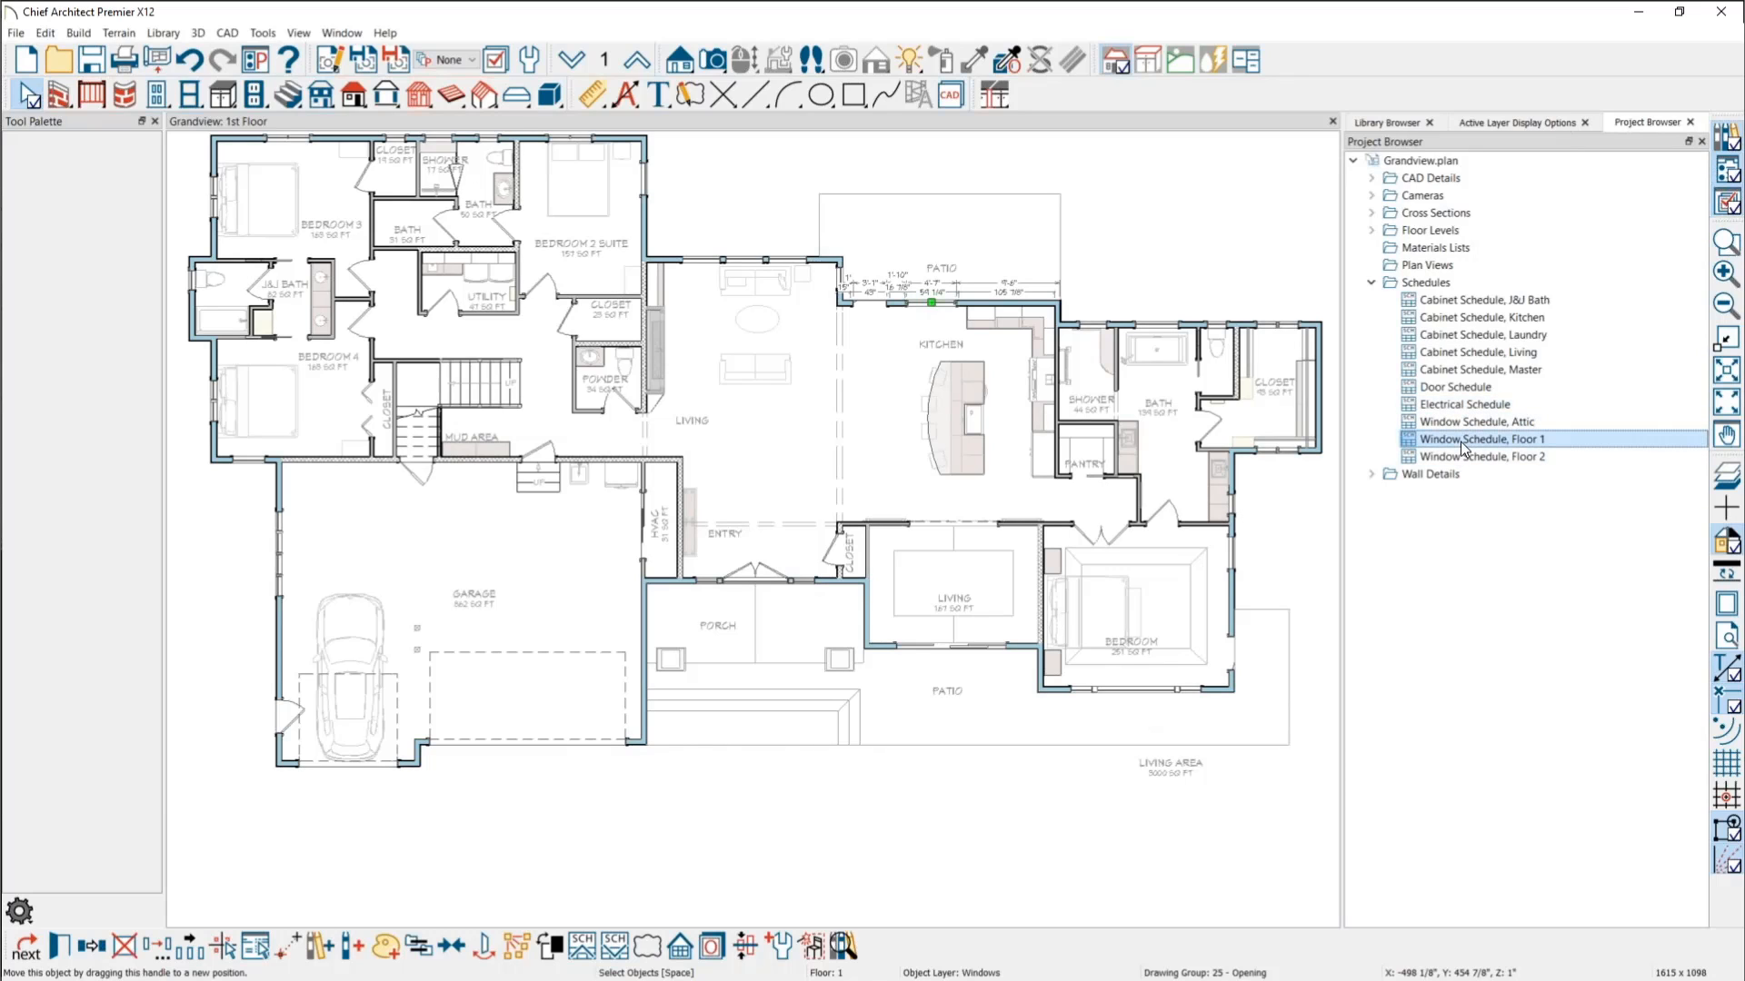
{"action": "scroll", "coordinate": [508, 260], "scroll_direction": "up", "scroll_amount": 2}
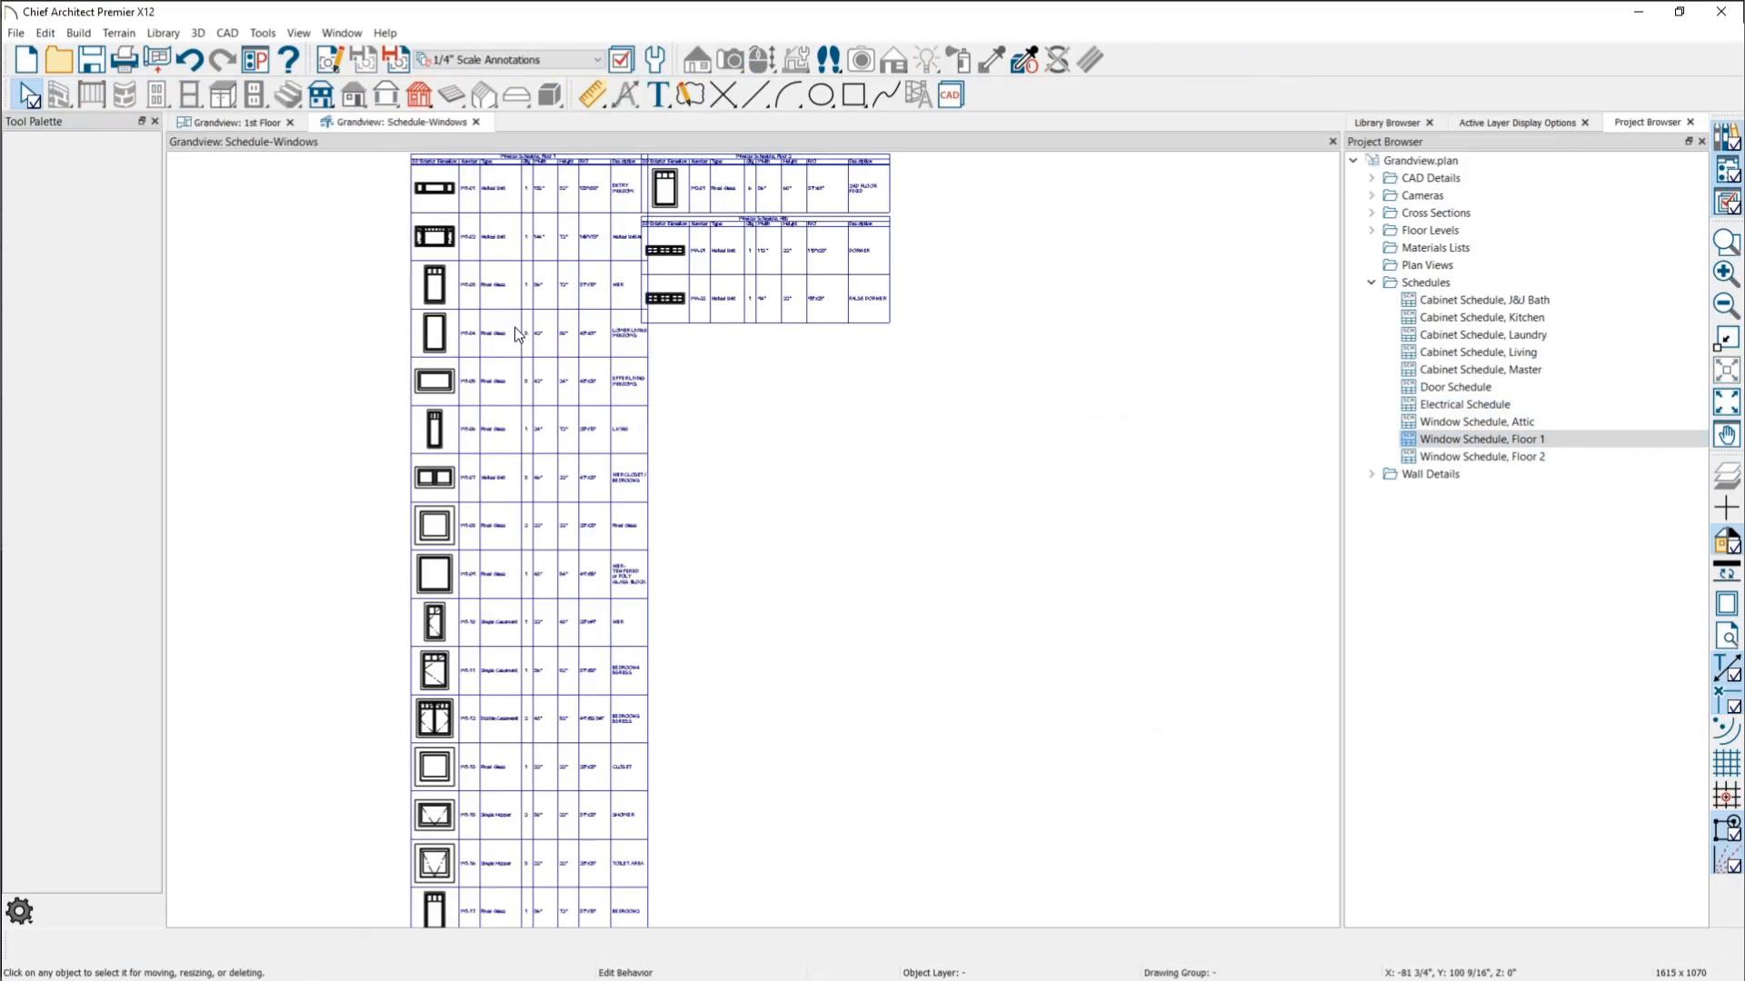
{"action": "left_click", "coordinate": [476, 443]}
{"action": "double_click", "coordinate": [477, 443]}
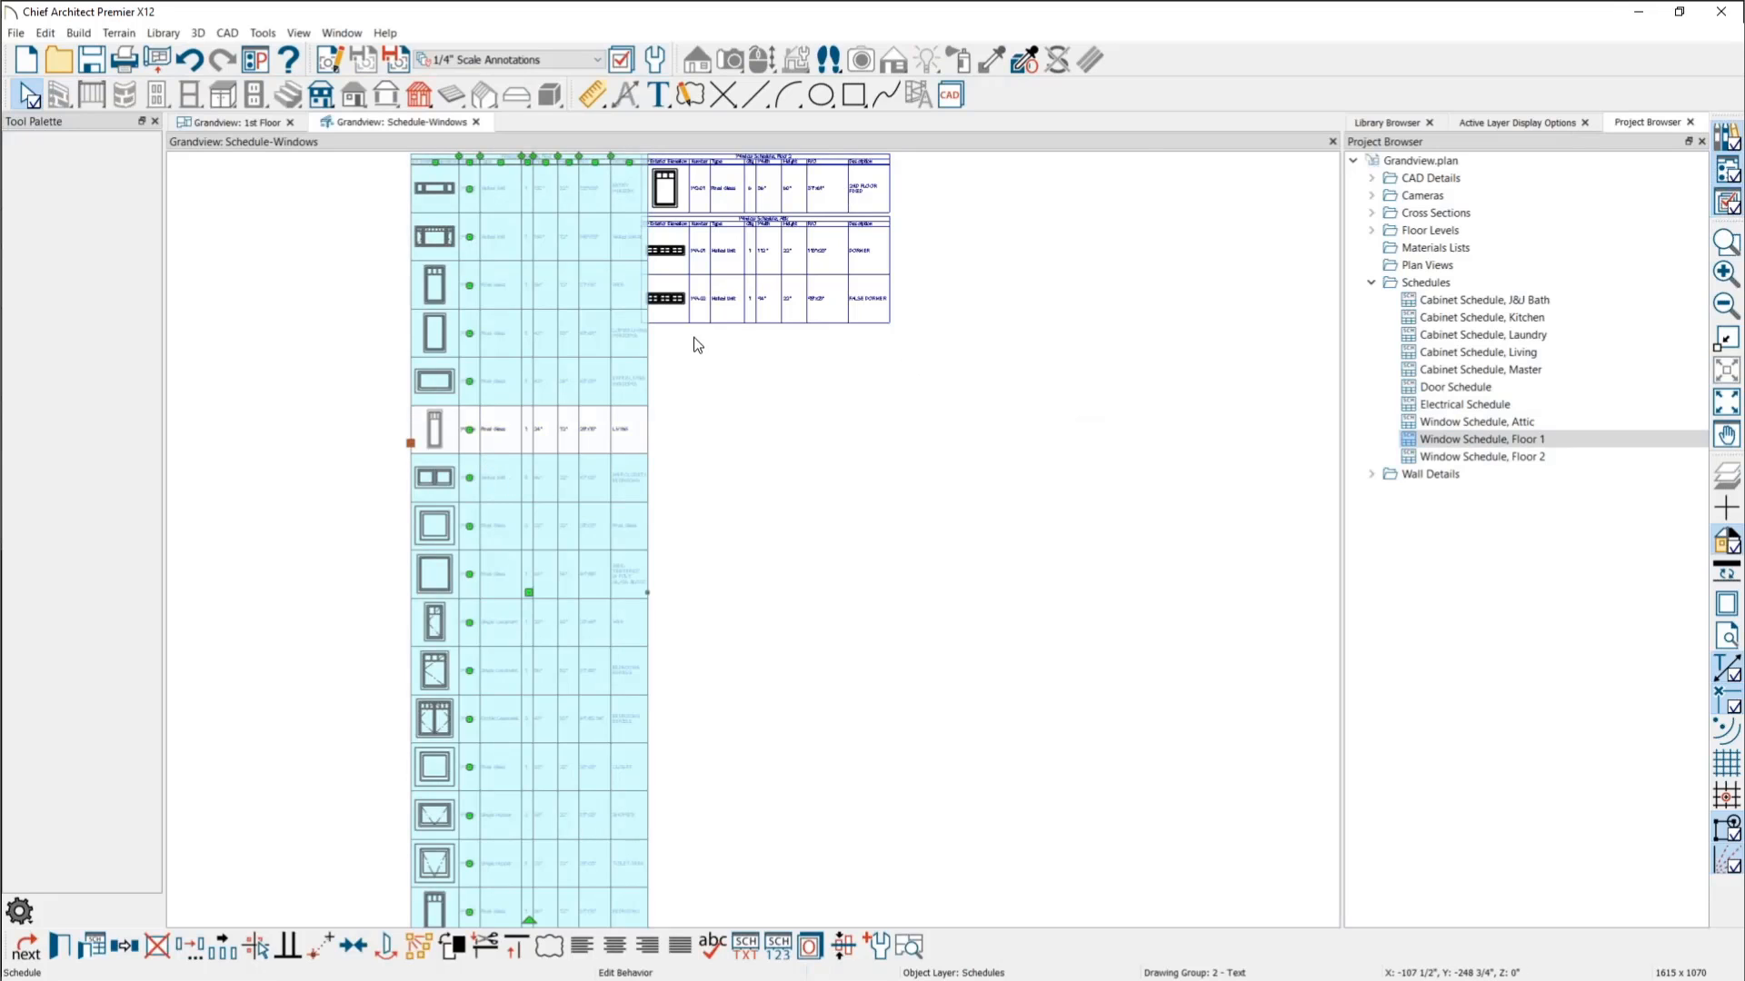
{"action": "scroll", "coordinate": [799, 394], "scroll_direction": "down", "scroll_amount": 2}
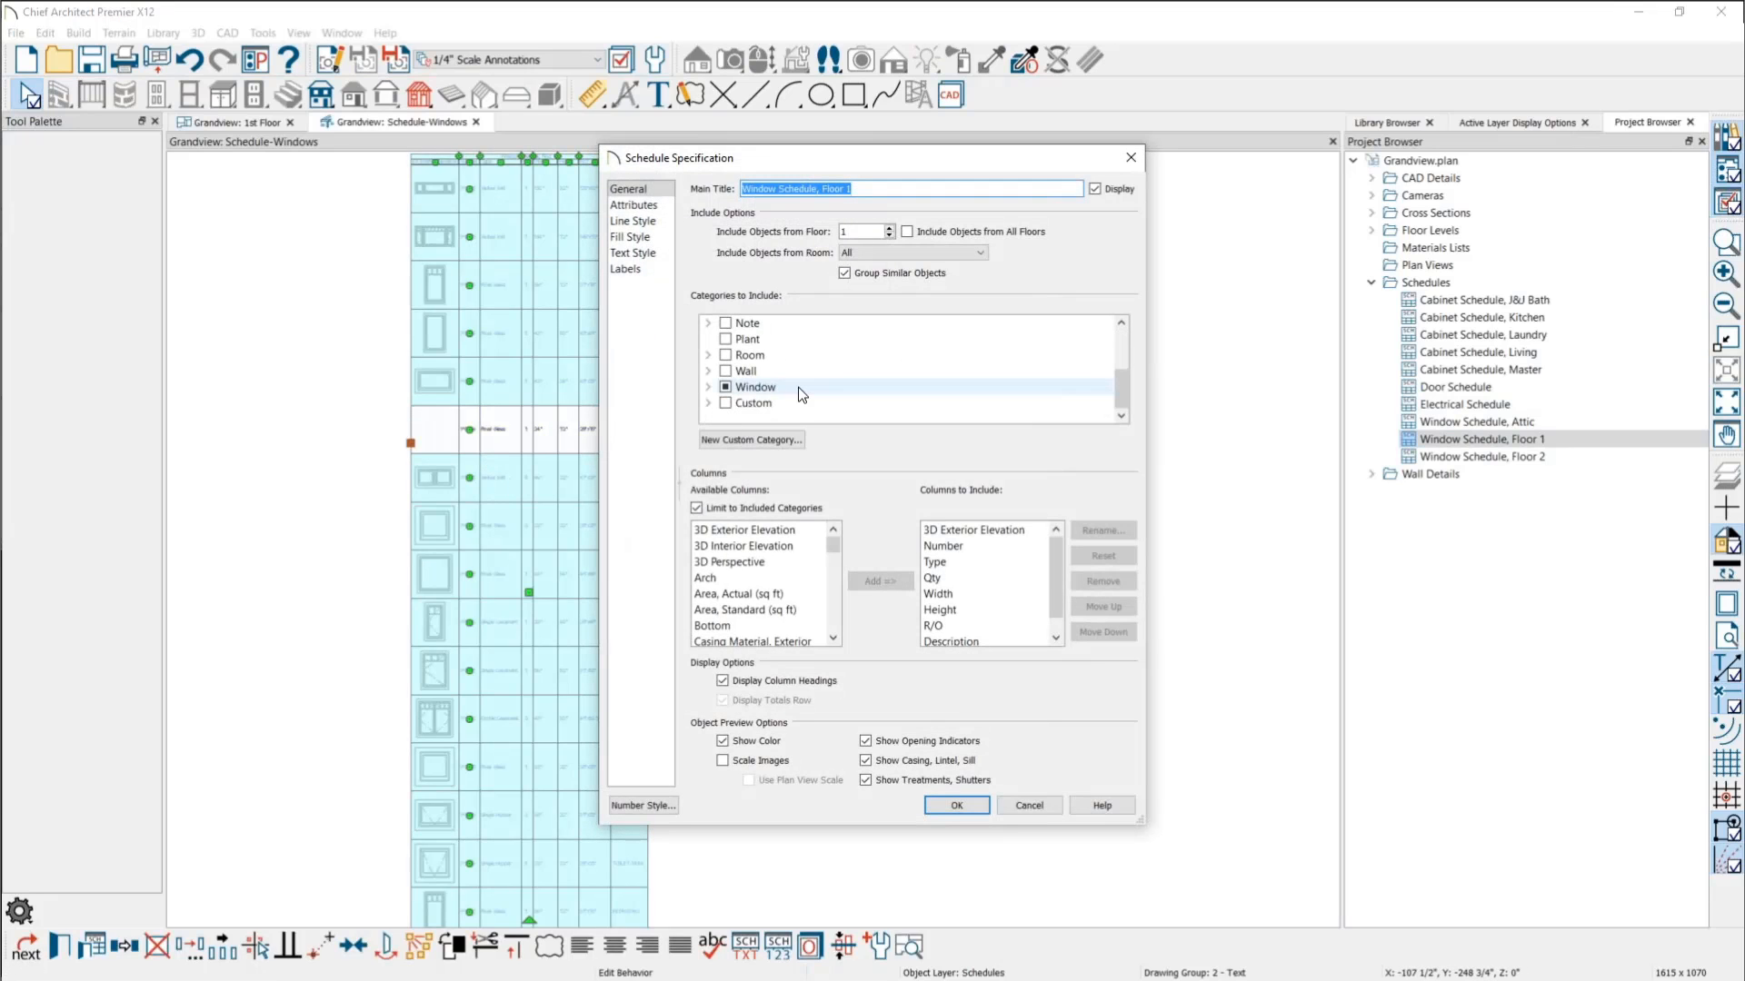
{"action": "double_click", "coordinate": [750, 403]}
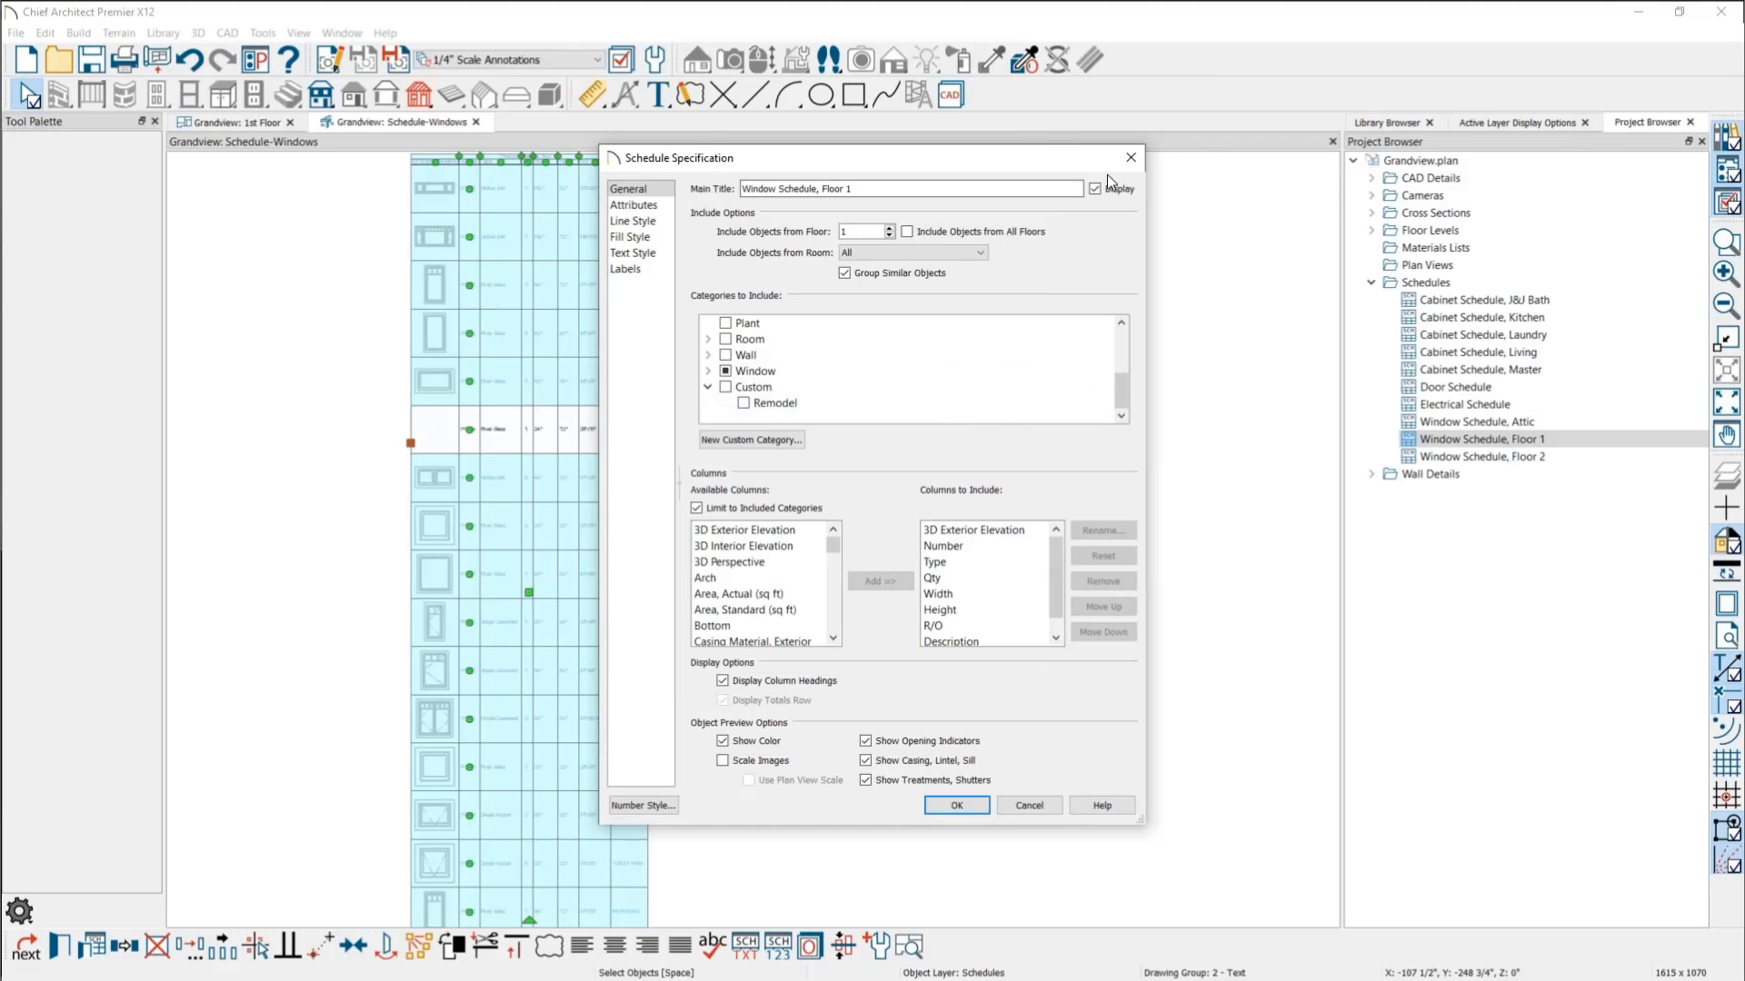
{"action": "left_click", "coordinate": [1131, 158]}
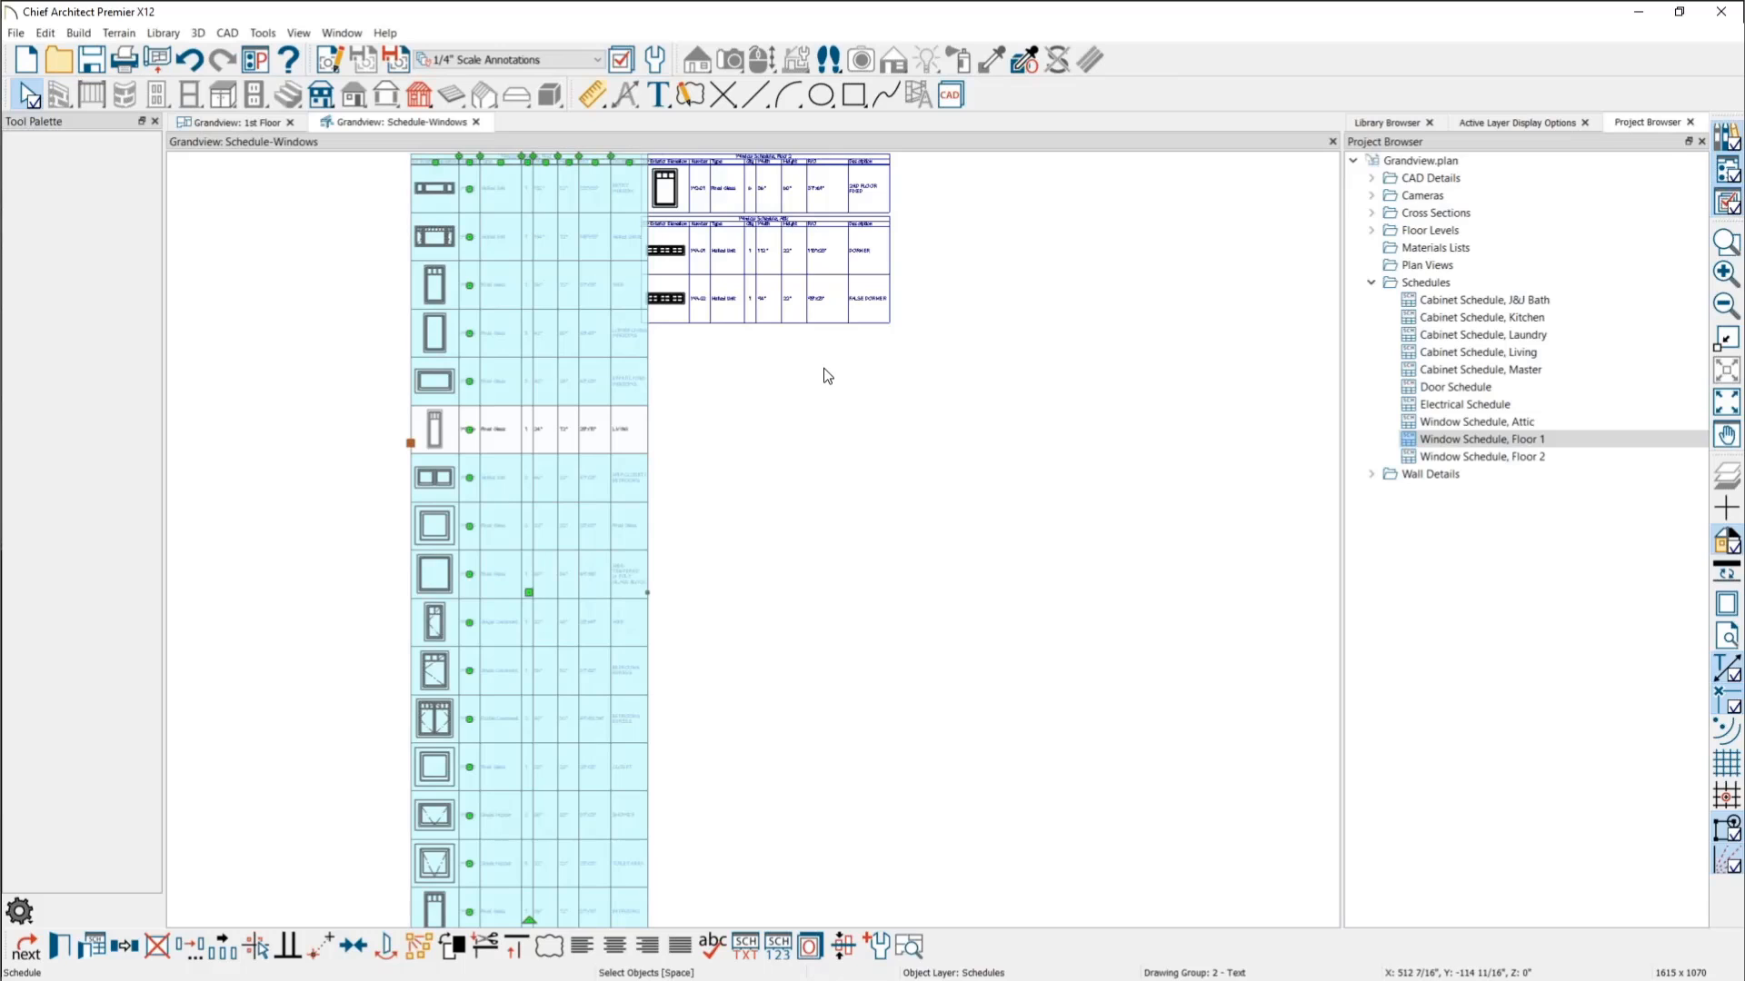
Step: Return to the 1st floor plan and review which schedule categories the kitchen window can be included in
{"action": "left_click", "coordinate": [233, 122]}
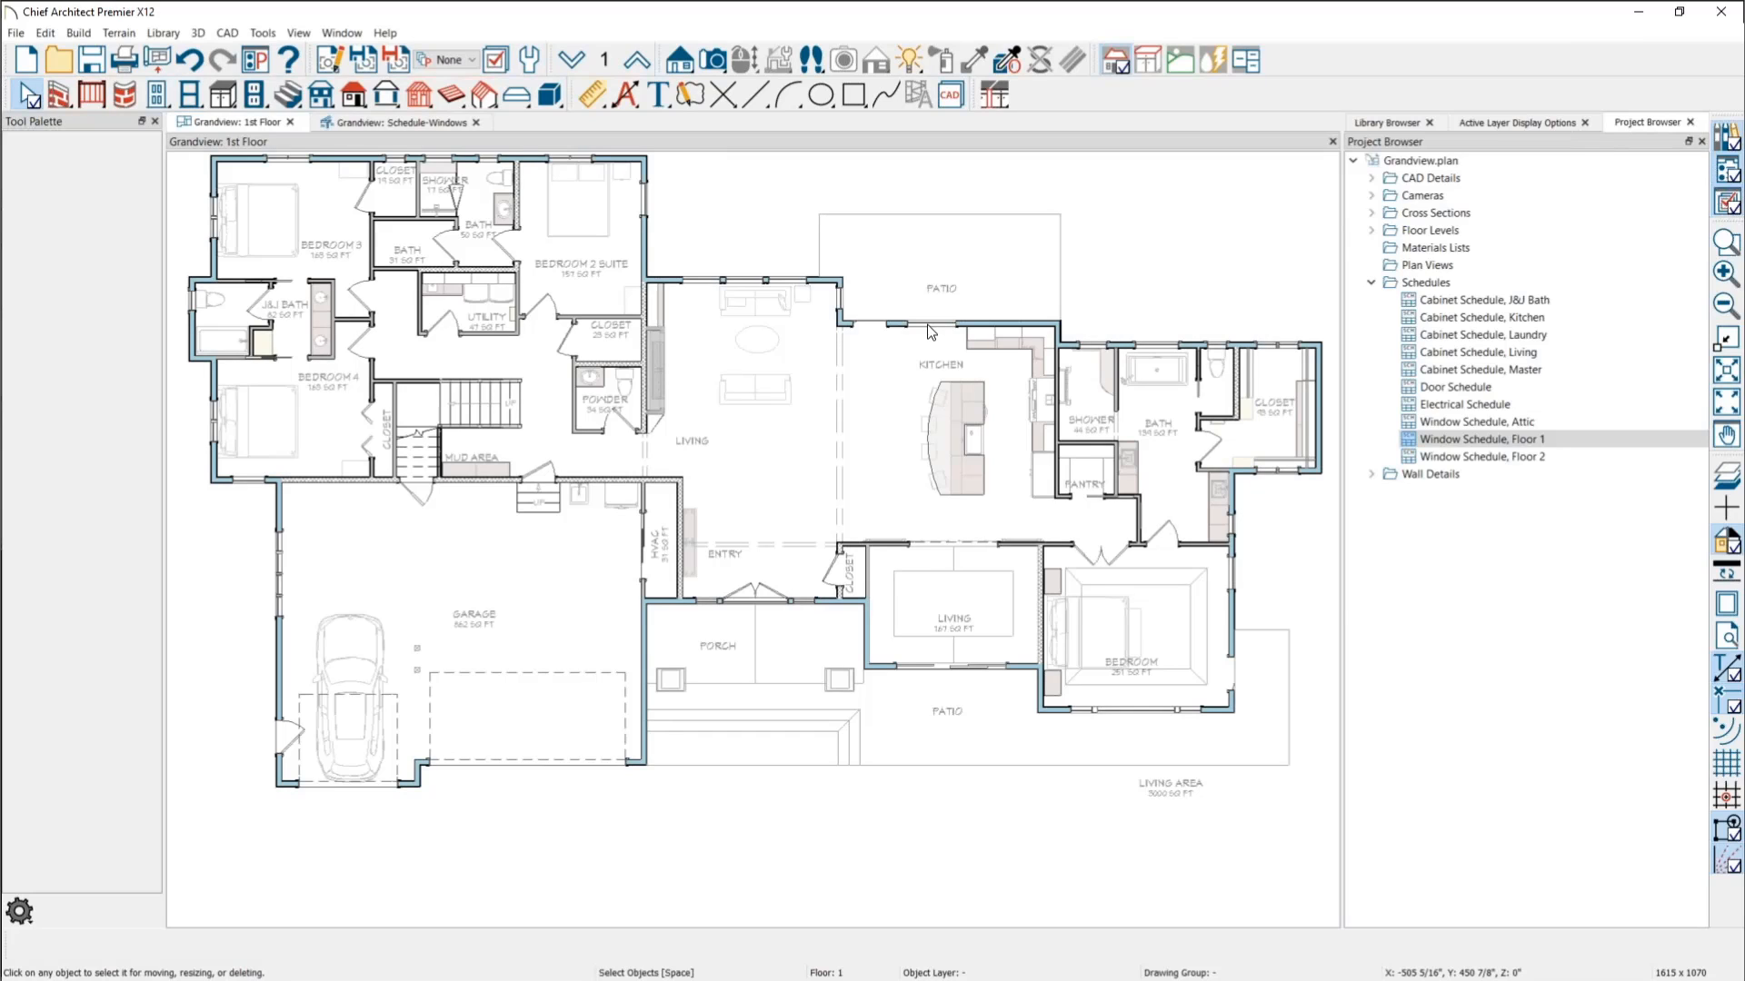
{"action": "double_click", "coordinate": [929, 325]}
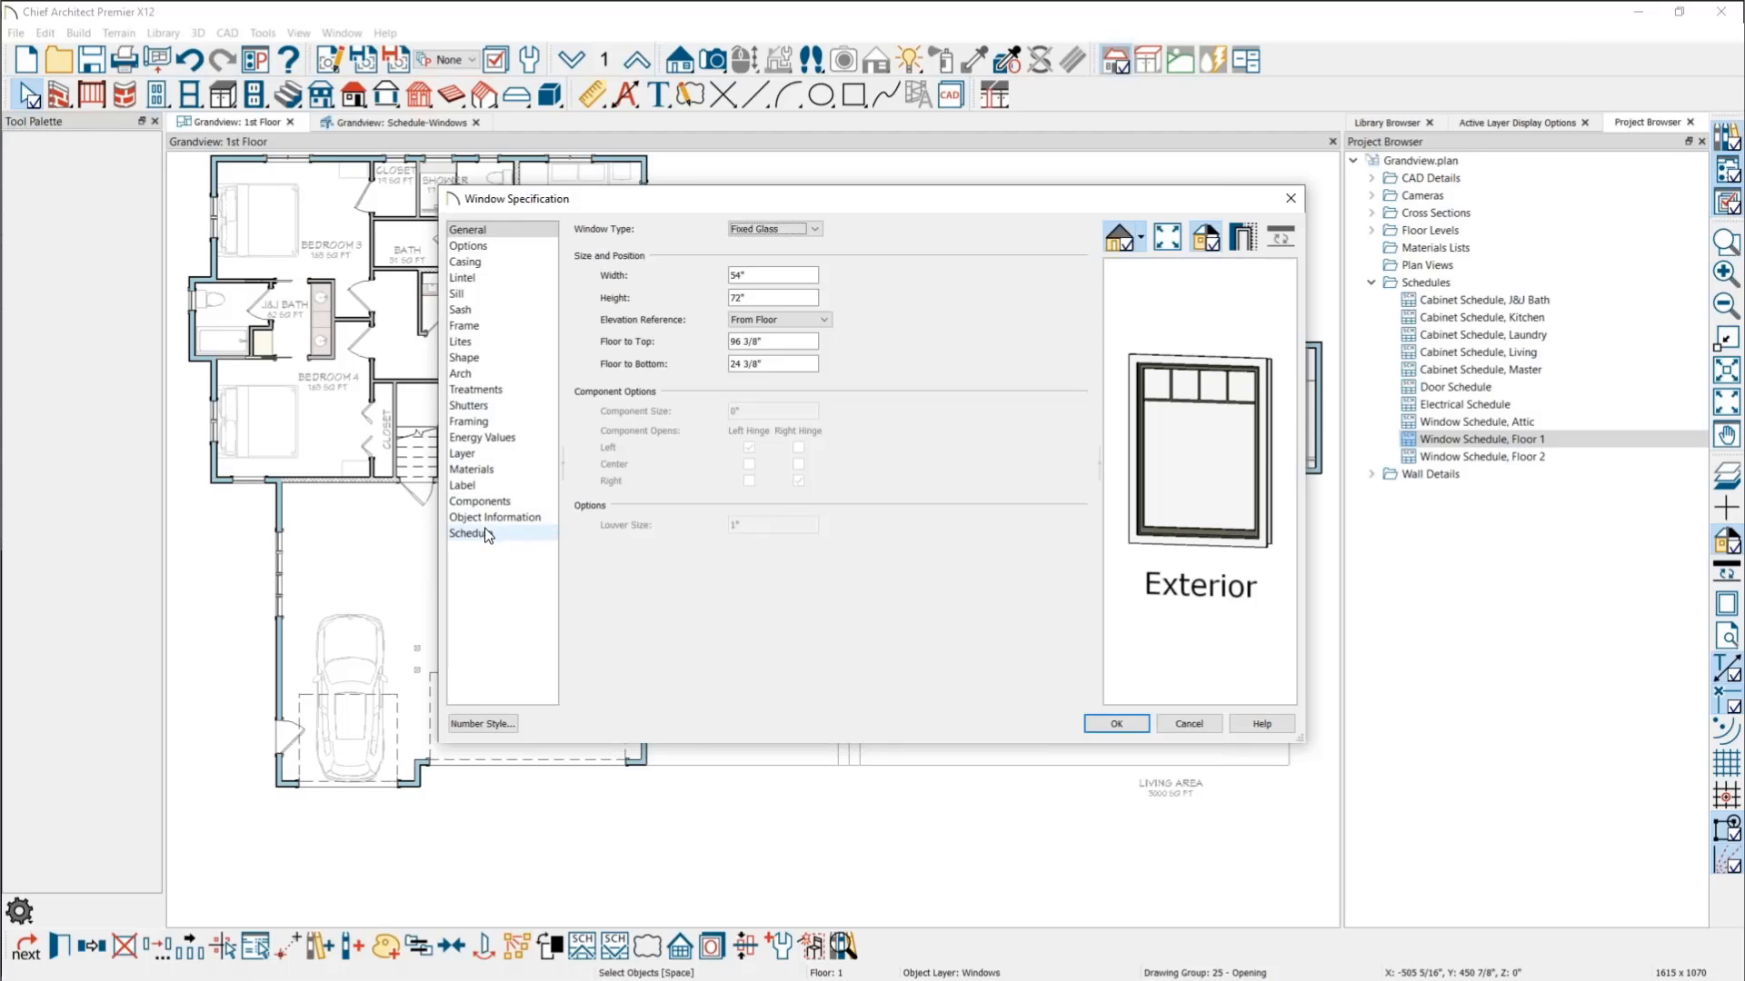
{"action": "left_click", "coordinate": [469, 533]}
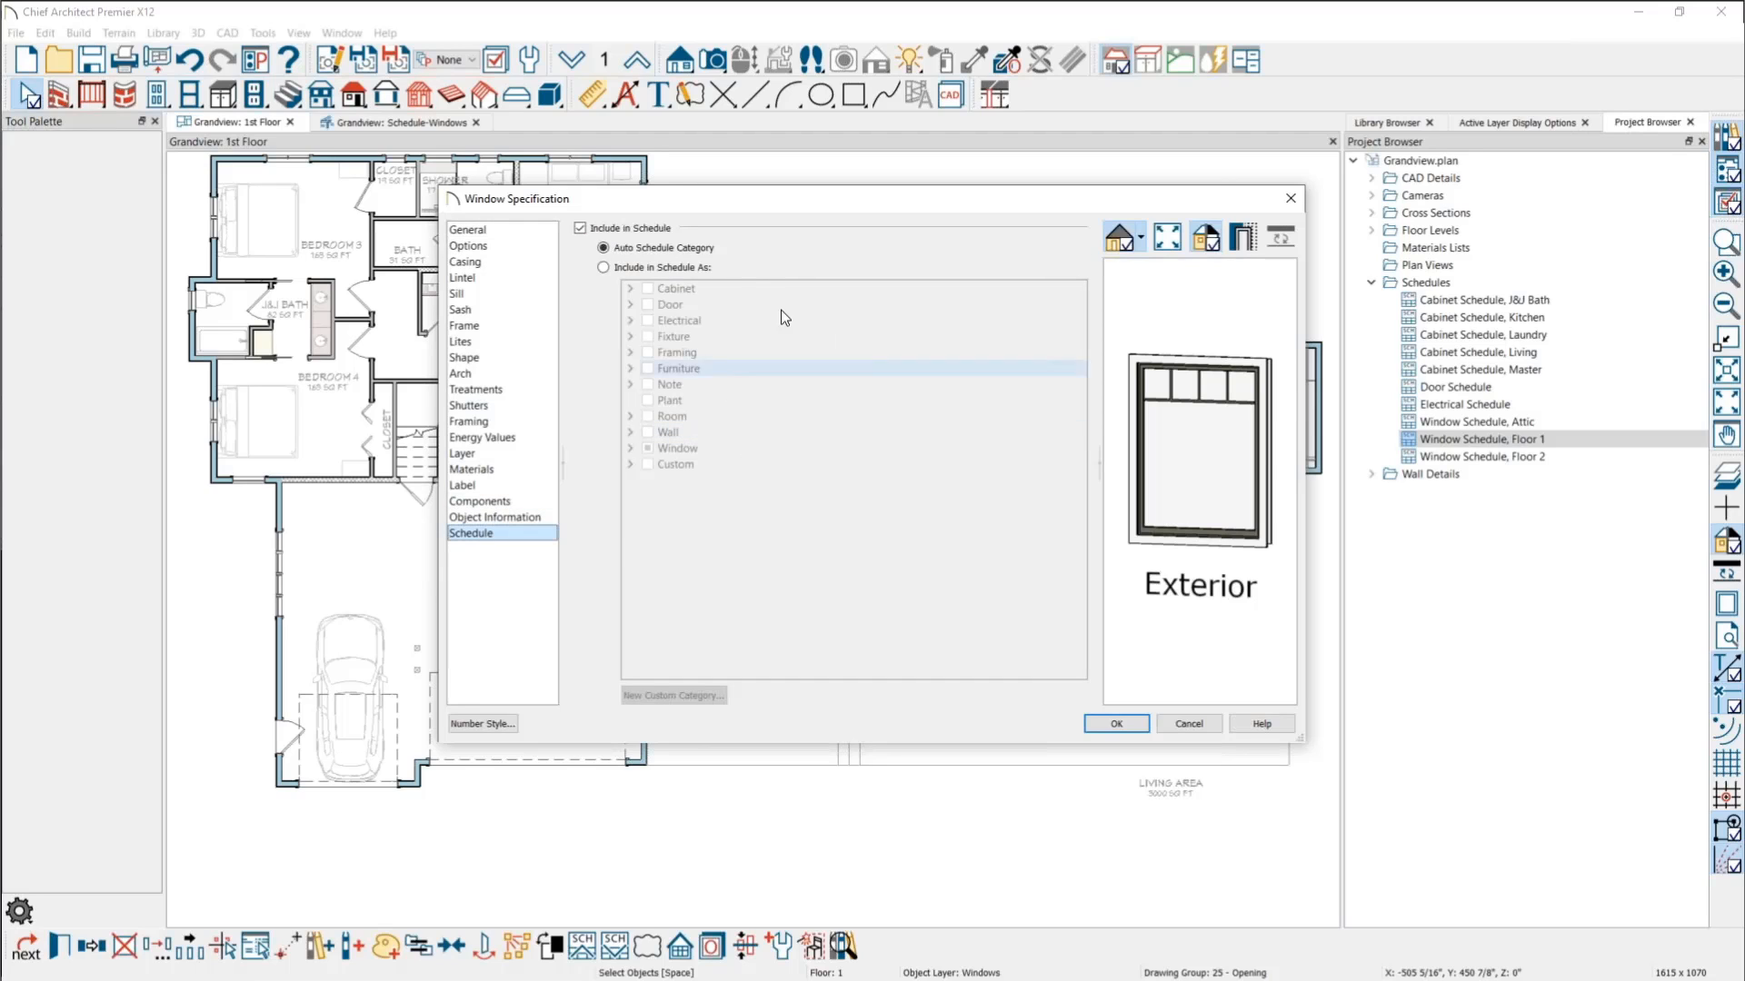
{"action": "left_click", "coordinate": [1291, 199]}
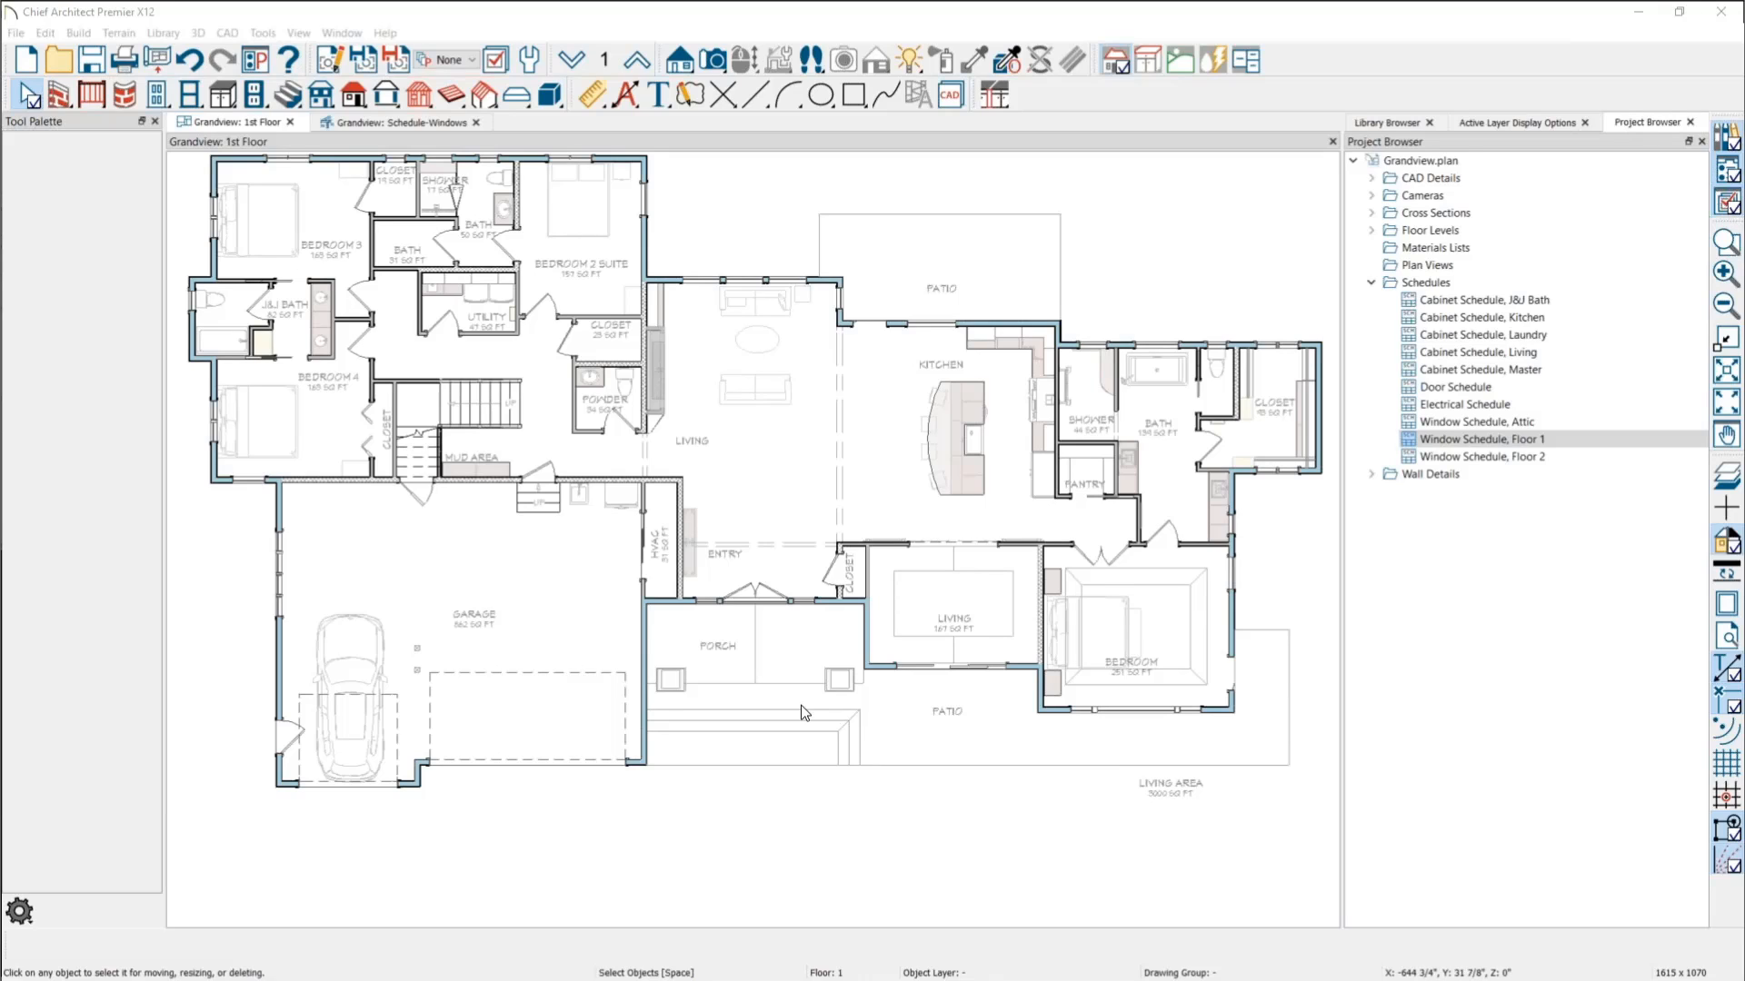
Step: Open Cabinet Schedule, Kitchen and examine its available columns and listed cabinets without changing its specification
{"action": "left_click", "coordinate": [1481, 320]}
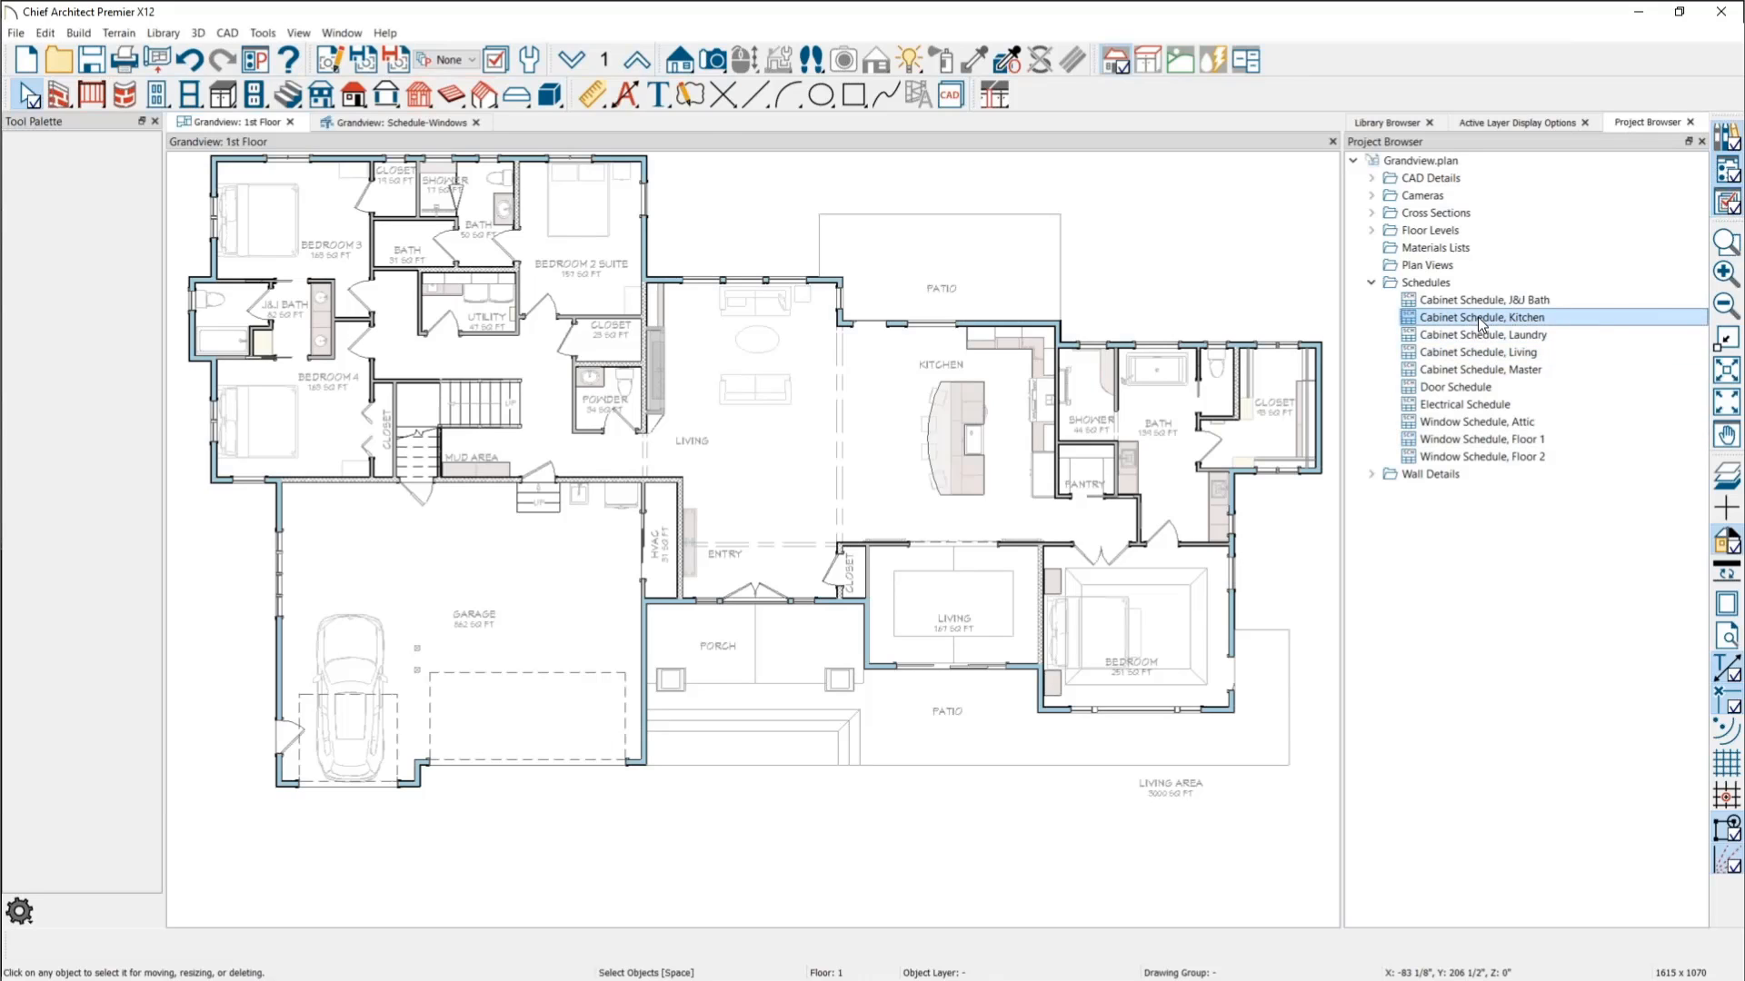
{"action": "double_click", "coordinate": [1481, 320]}
{"action": "left_click", "coordinate": [767, 596]}
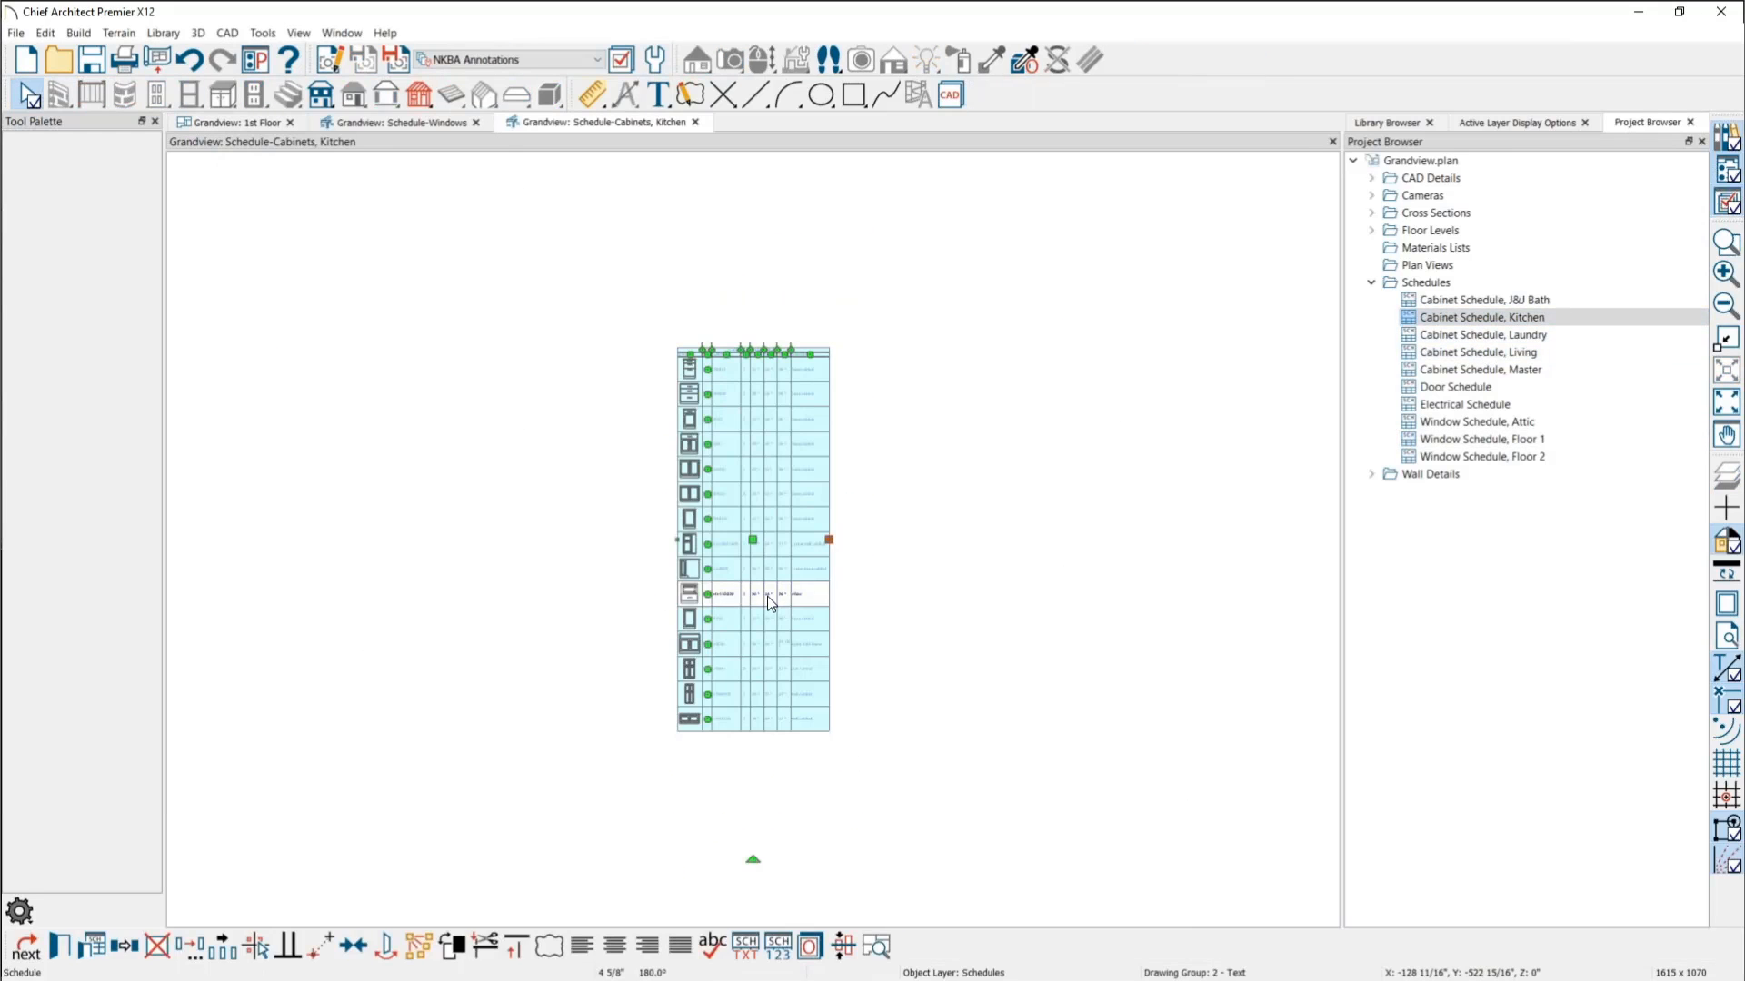
{"action": "double_click", "coordinate": [762, 640]}
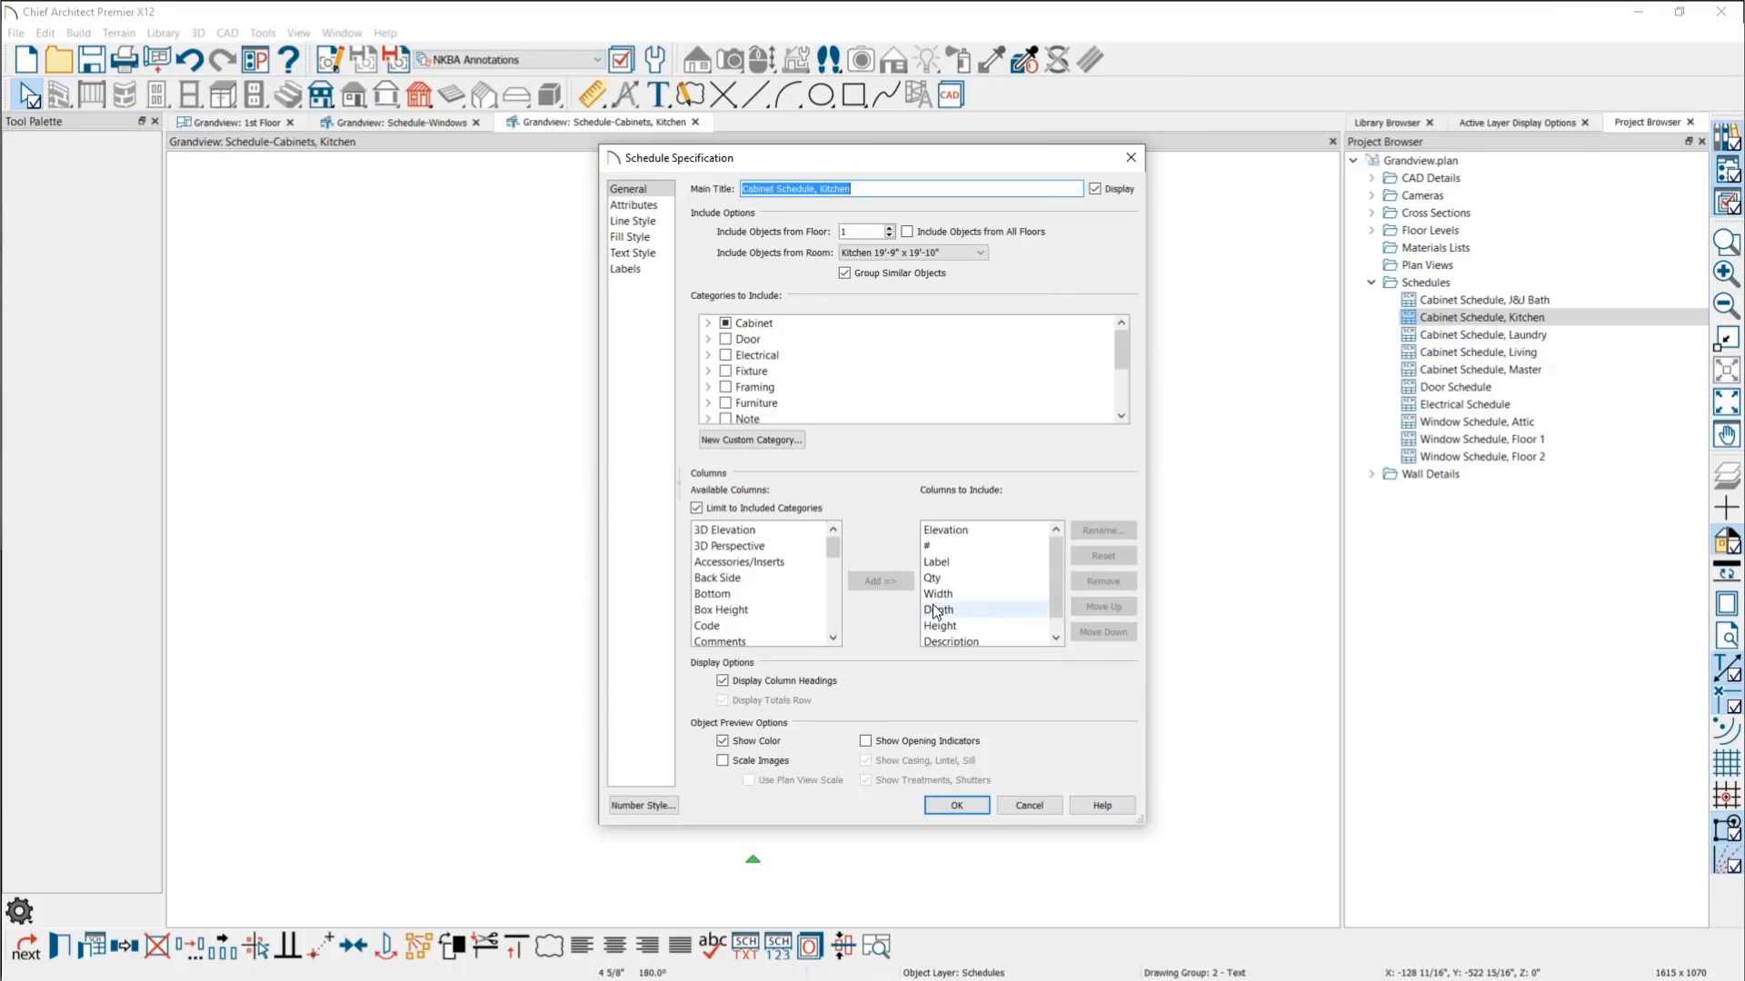
{"action": "scroll", "coordinate": [796, 618], "scroll_direction": "down", "scroll_amount": 7}
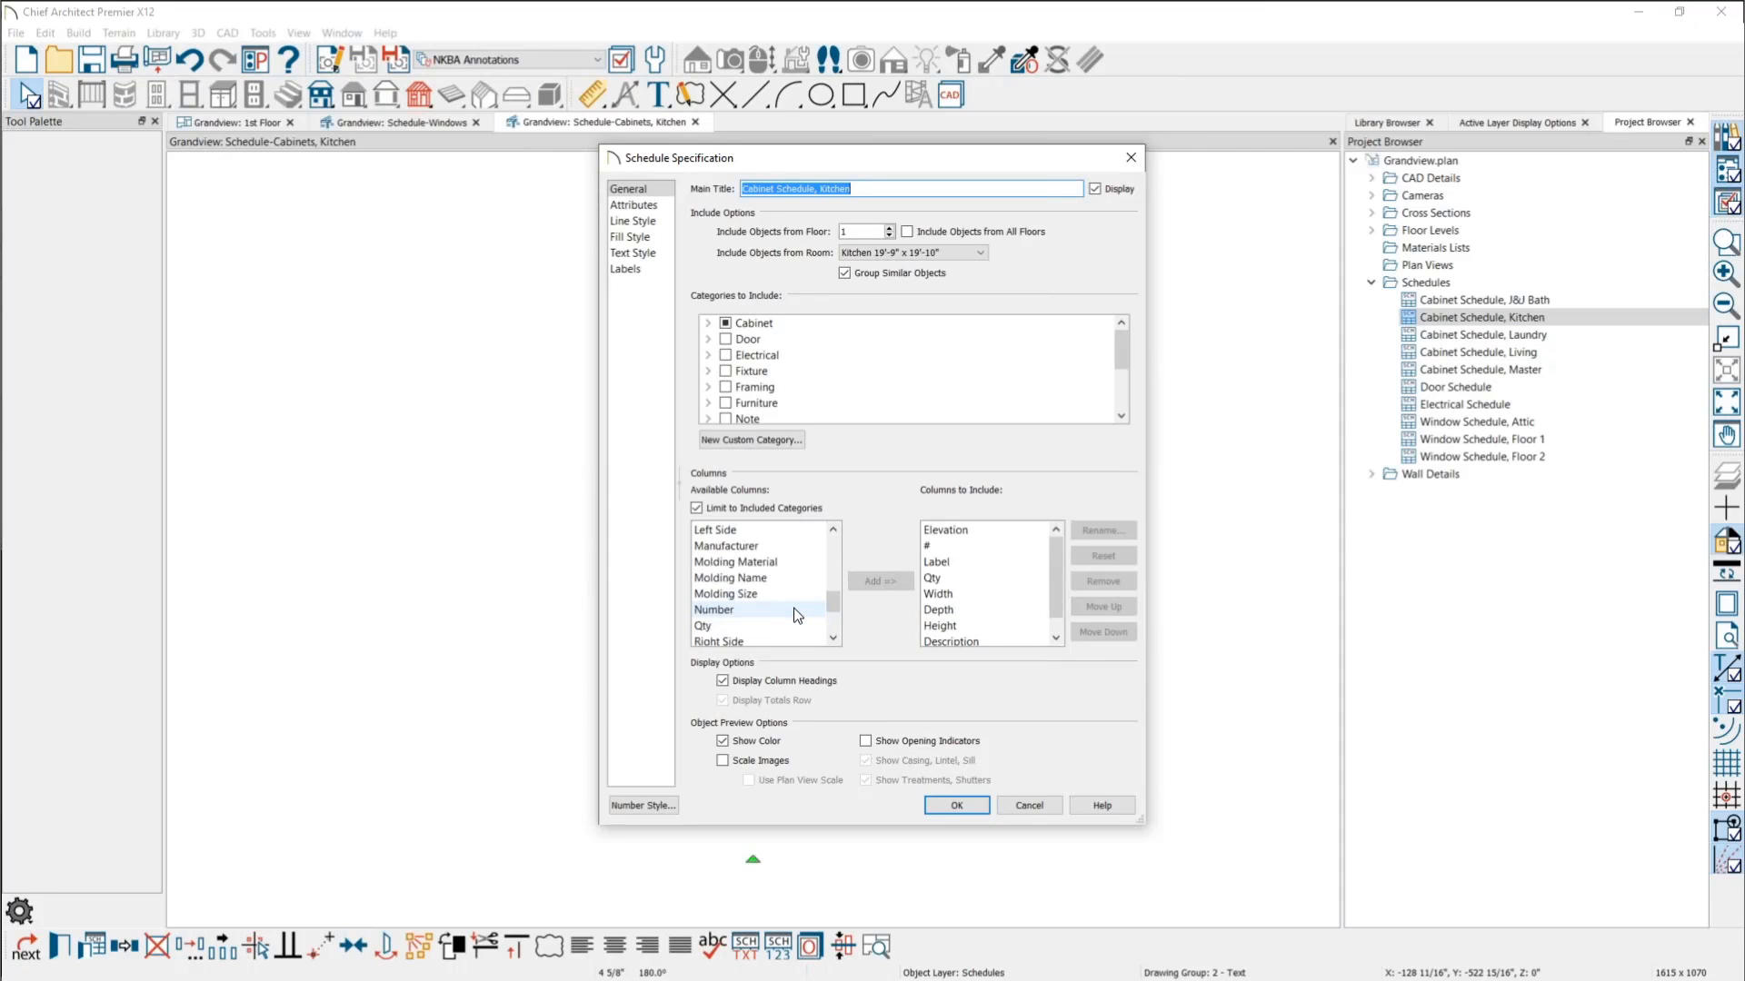
{"action": "scroll", "coordinate": [796, 615], "scroll_direction": "down", "scroll_amount": 1}
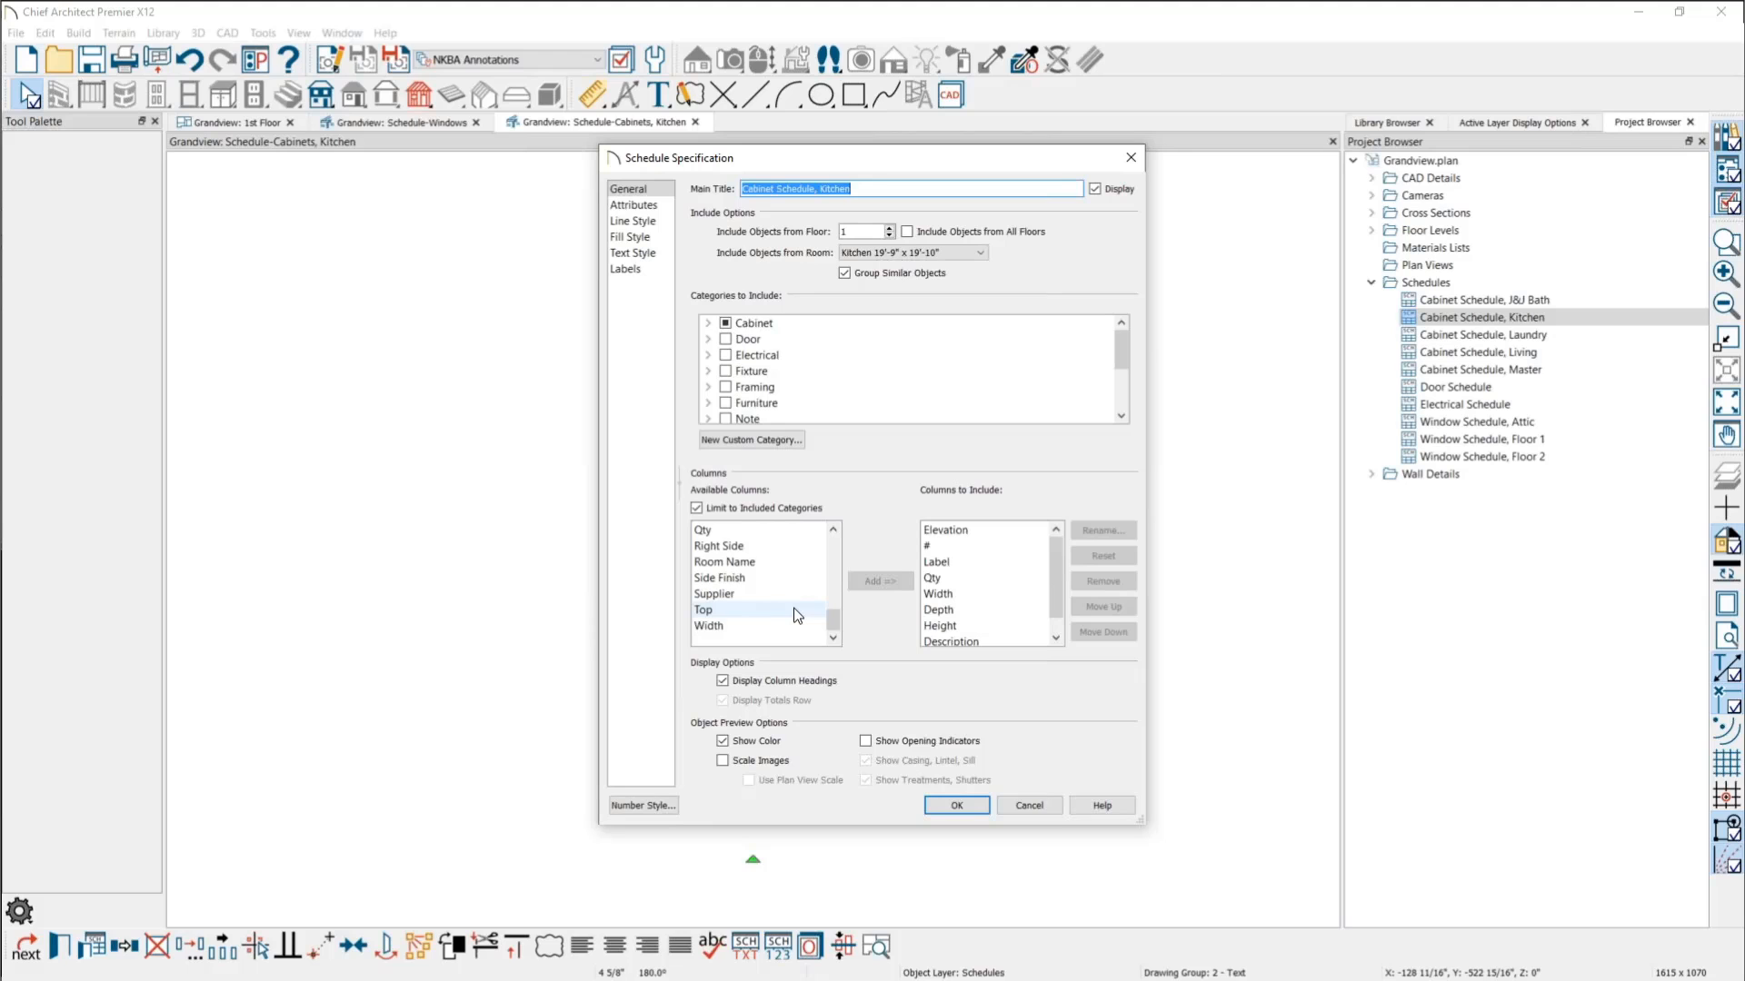
{"action": "scroll", "coordinate": [794, 608], "scroll_direction": "up", "scroll_amount": 1}
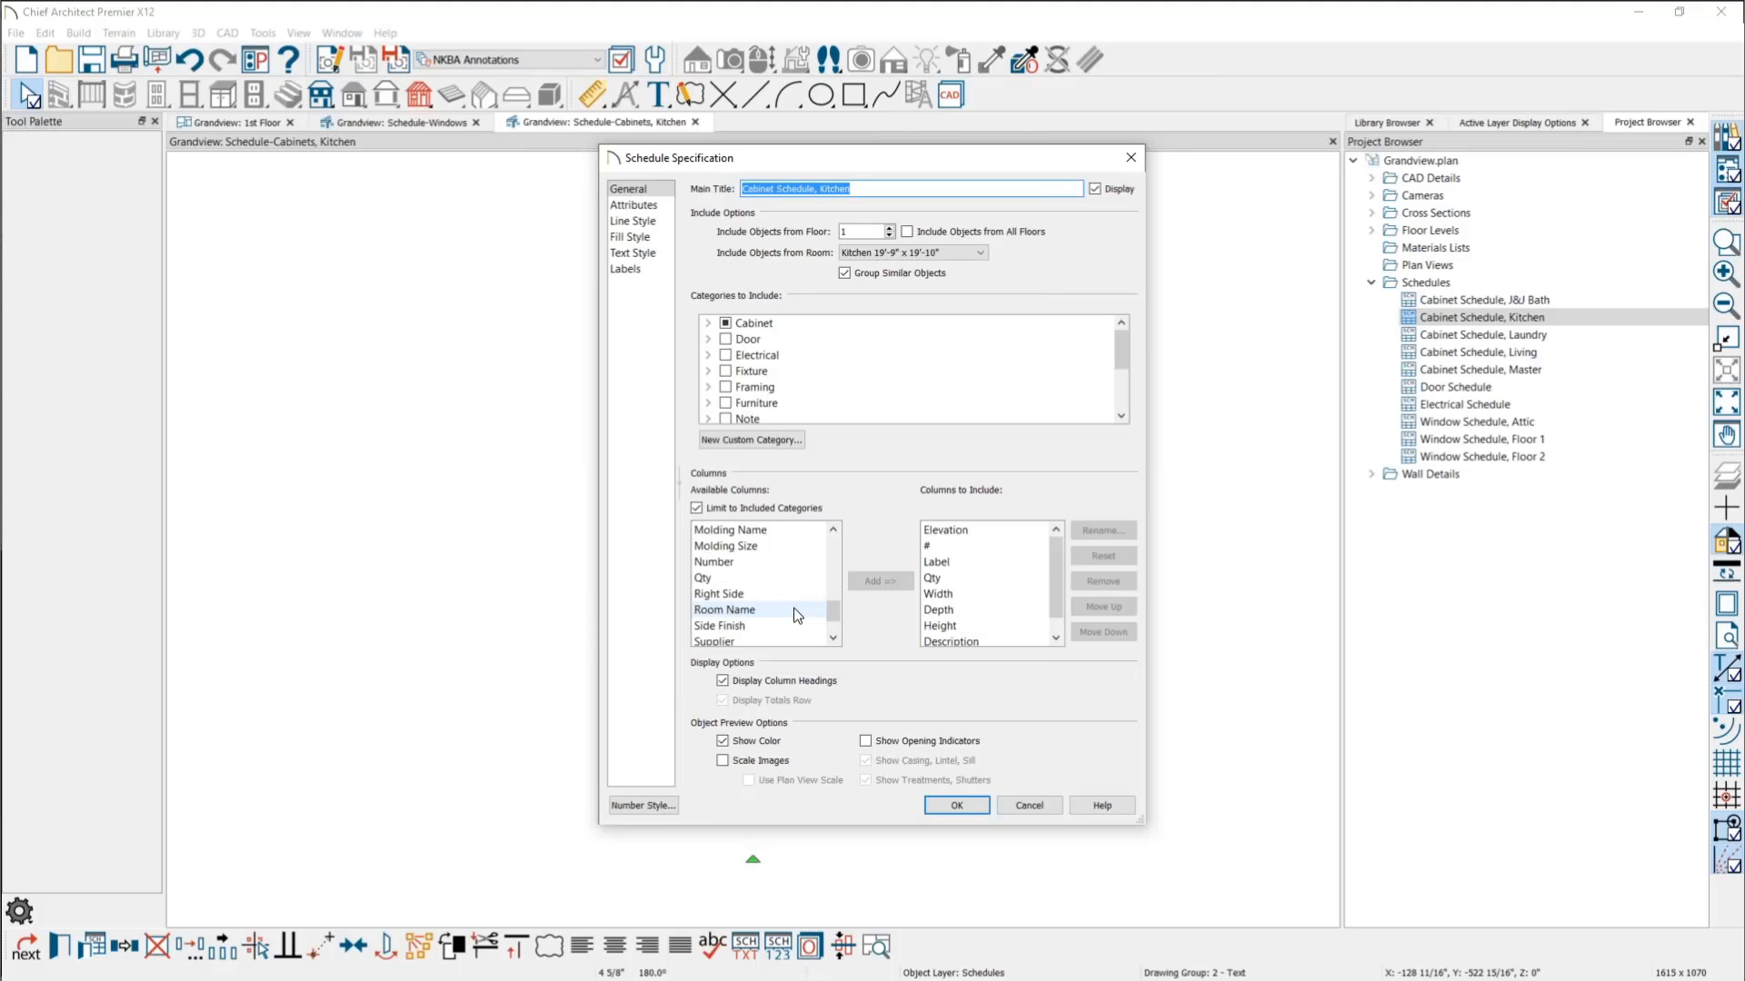
{"action": "left_click", "coordinate": [1130, 161]}
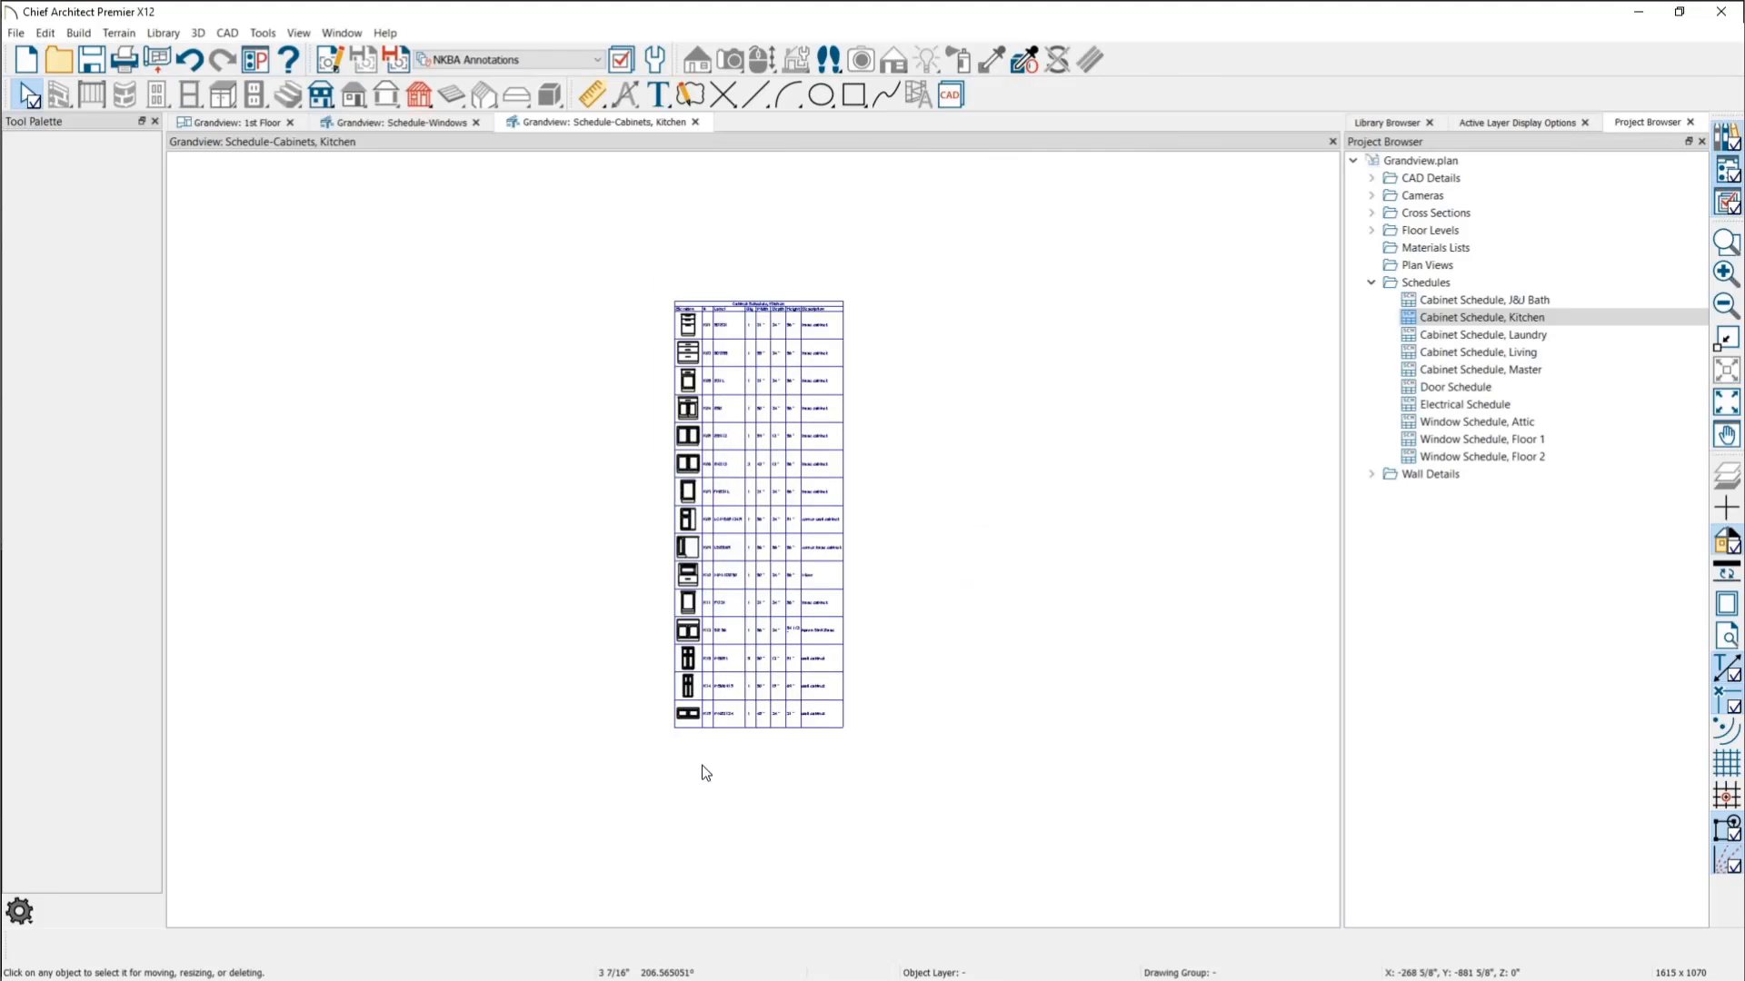
{"action": "scroll", "coordinate": [706, 774], "scroll_direction": "up", "scroll_amount": 3}
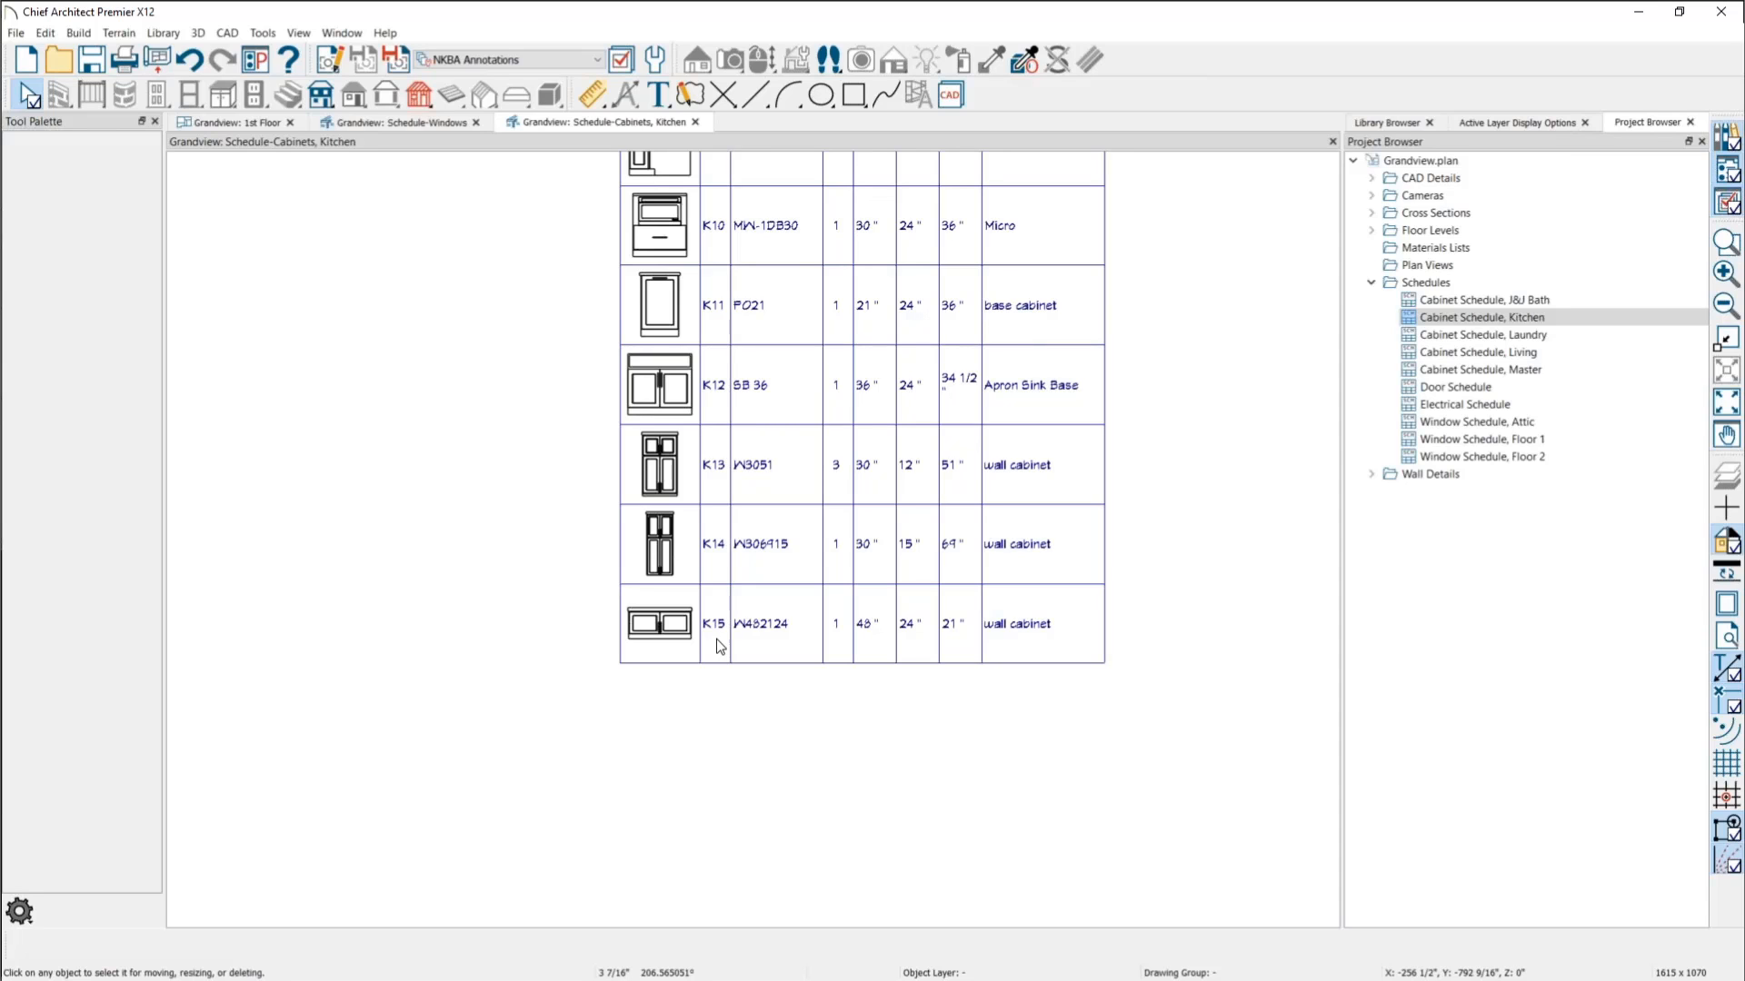
{"action": "scroll", "coordinate": [697, 747], "scroll_direction": "down", "scroll_amount": 1}
{"action": "scroll", "coordinate": [697, 747], "scroll_direction": "down", "scroll_amount": 2}
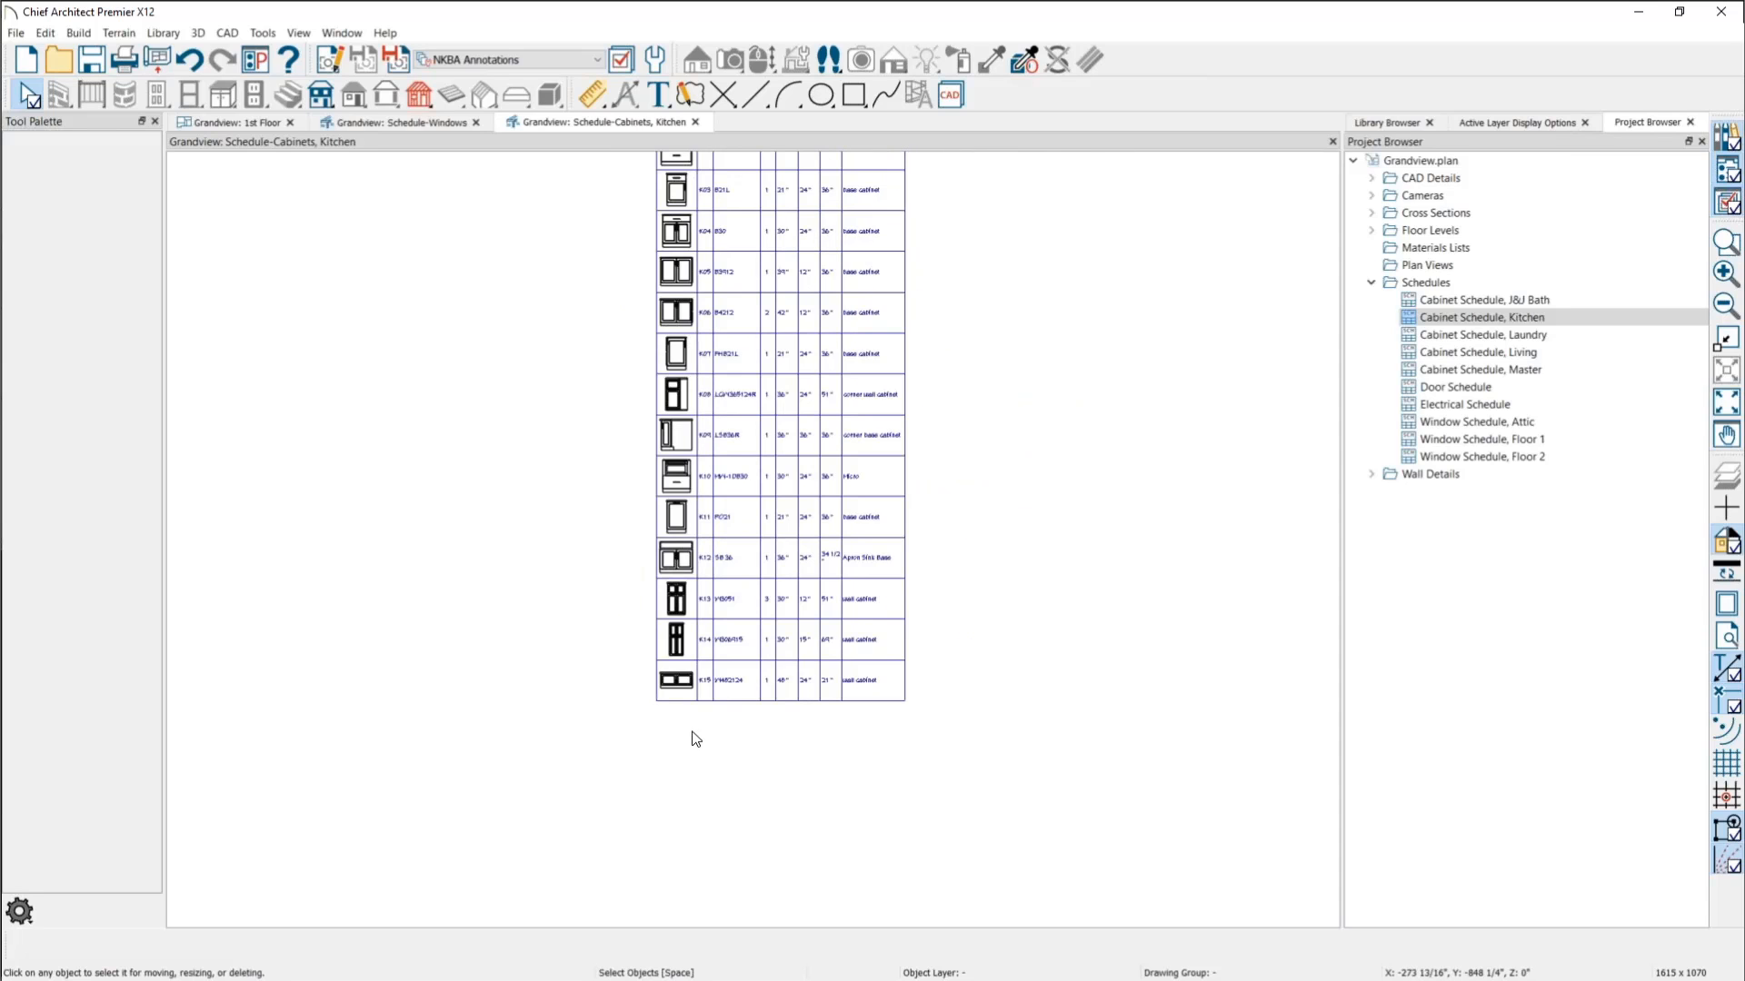
{"action": "scroll", "coordinate": [711, 269], "scroll_direction": "up", "scroll_amount": 2}
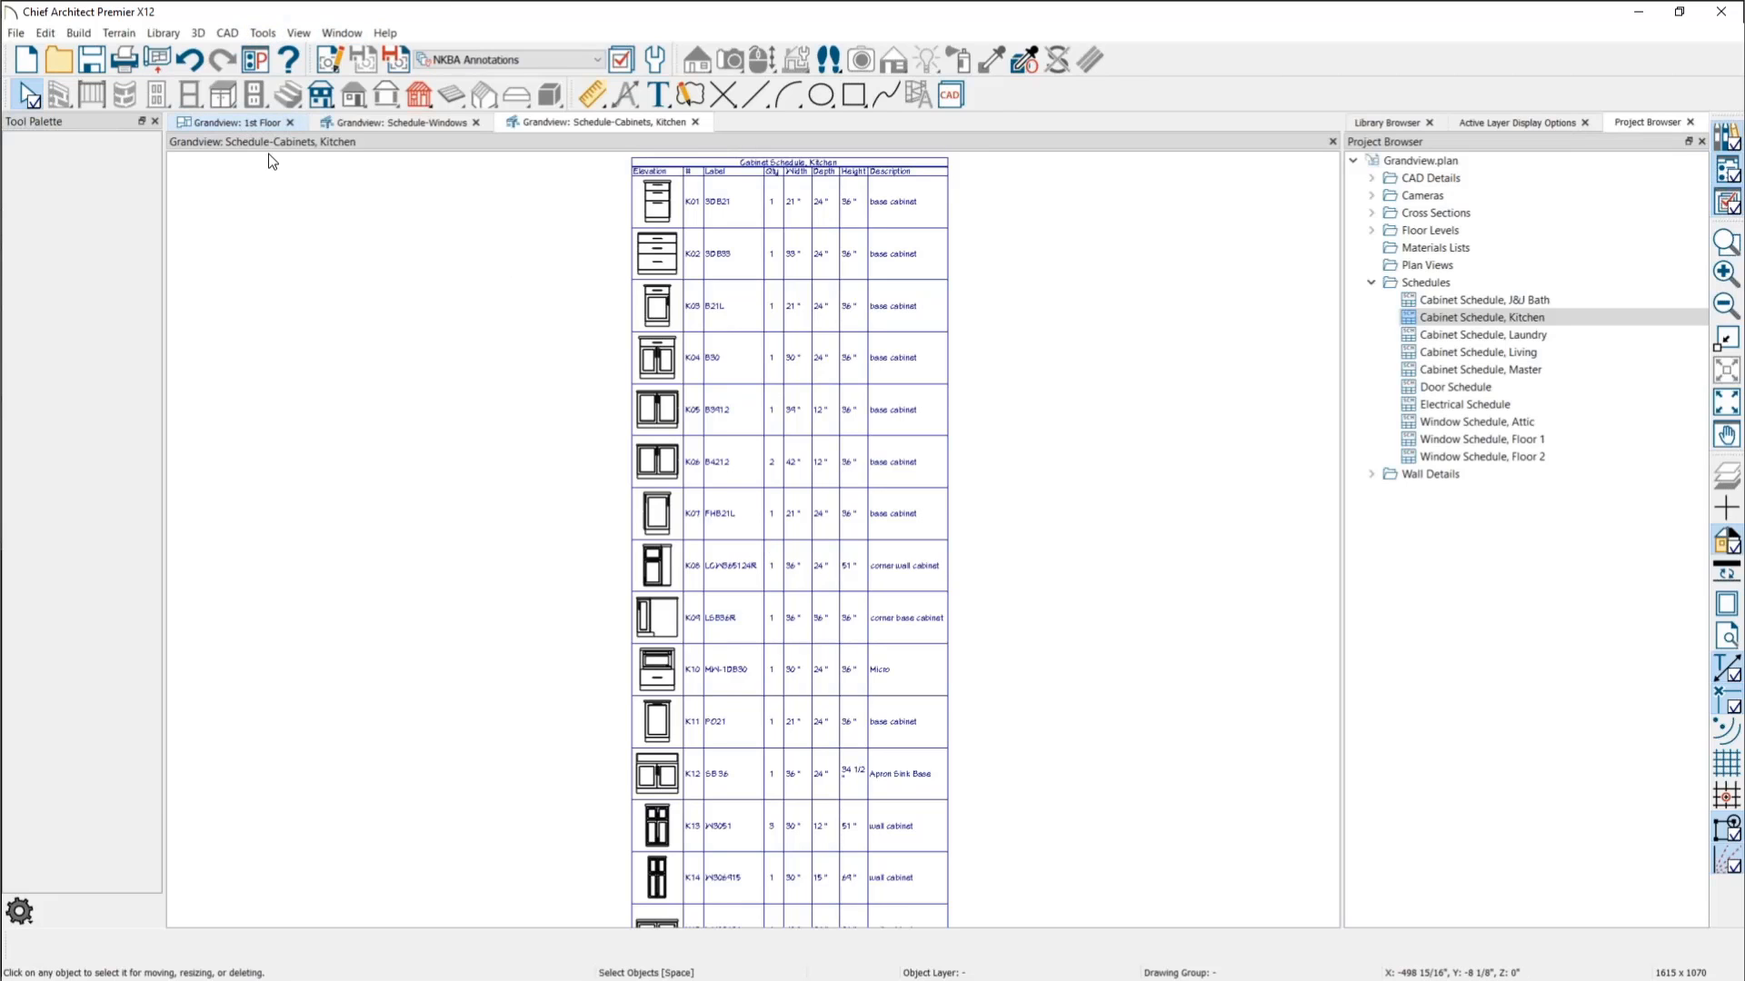
Step: Return to the 1st floor plan and calculate a materials list for all floors
{"action": "left_click", "coordinate": [255, 122]}
{"action": "left_click", "coordinate": [262, 33]}
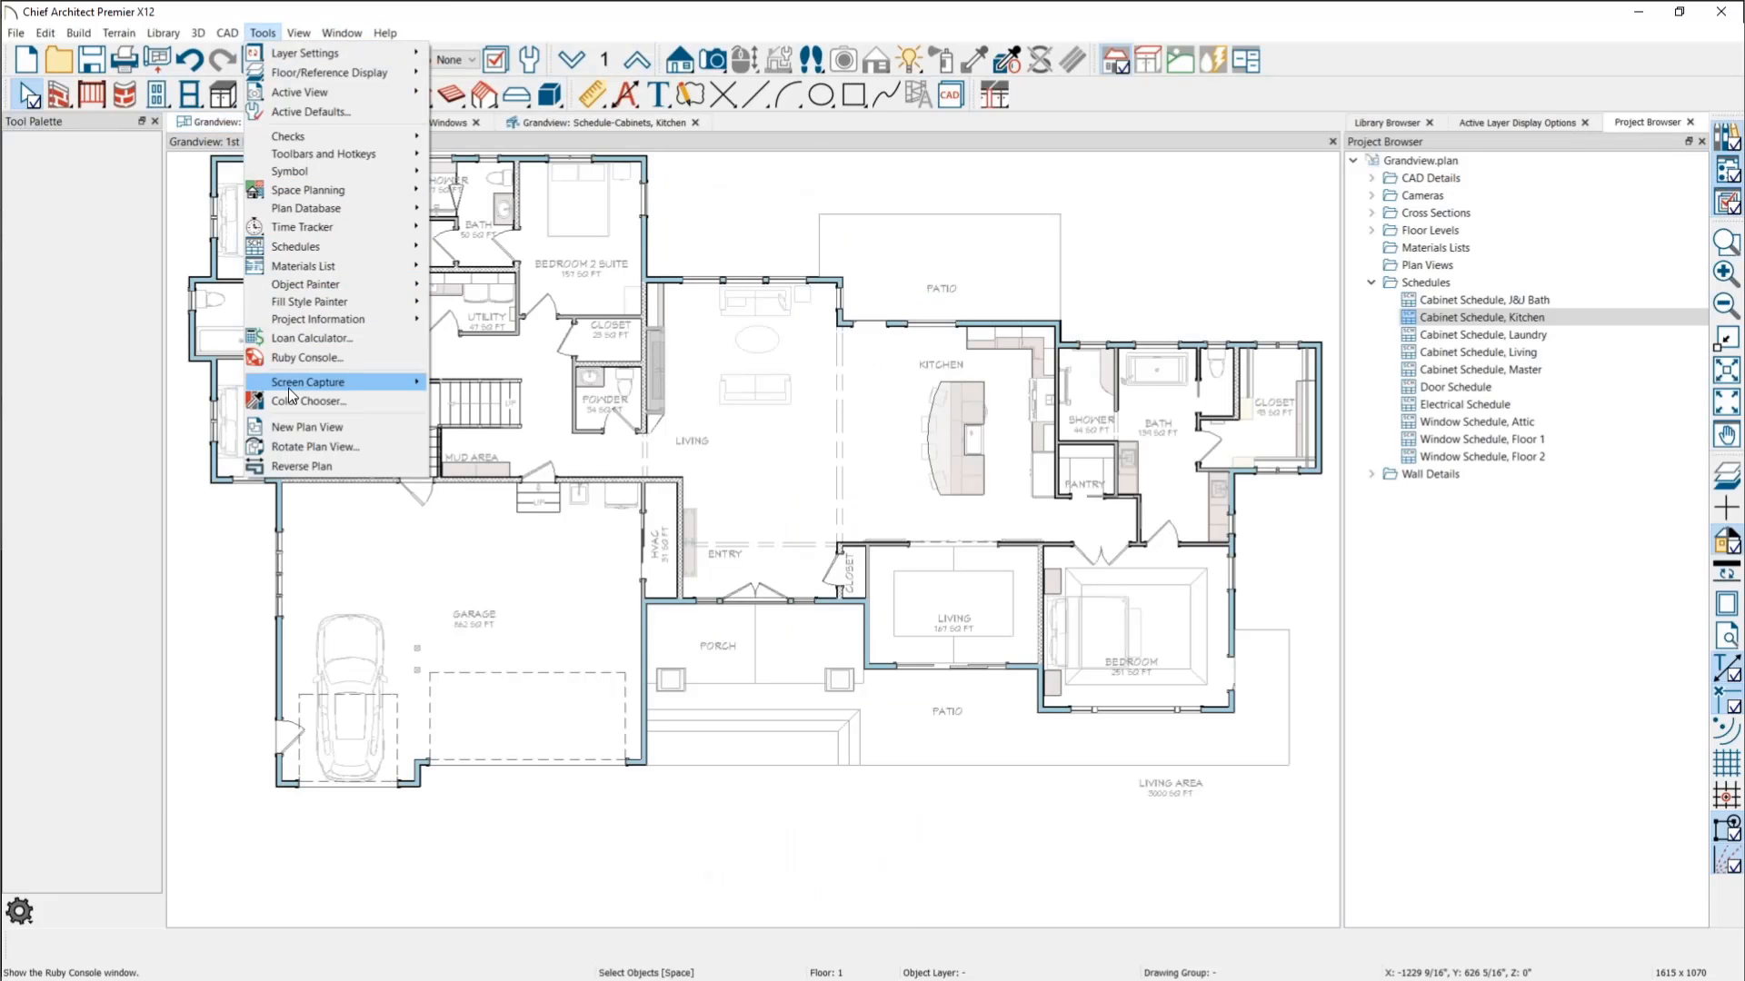
{"action": "mouse_move", "coordinate": [363, 266]}
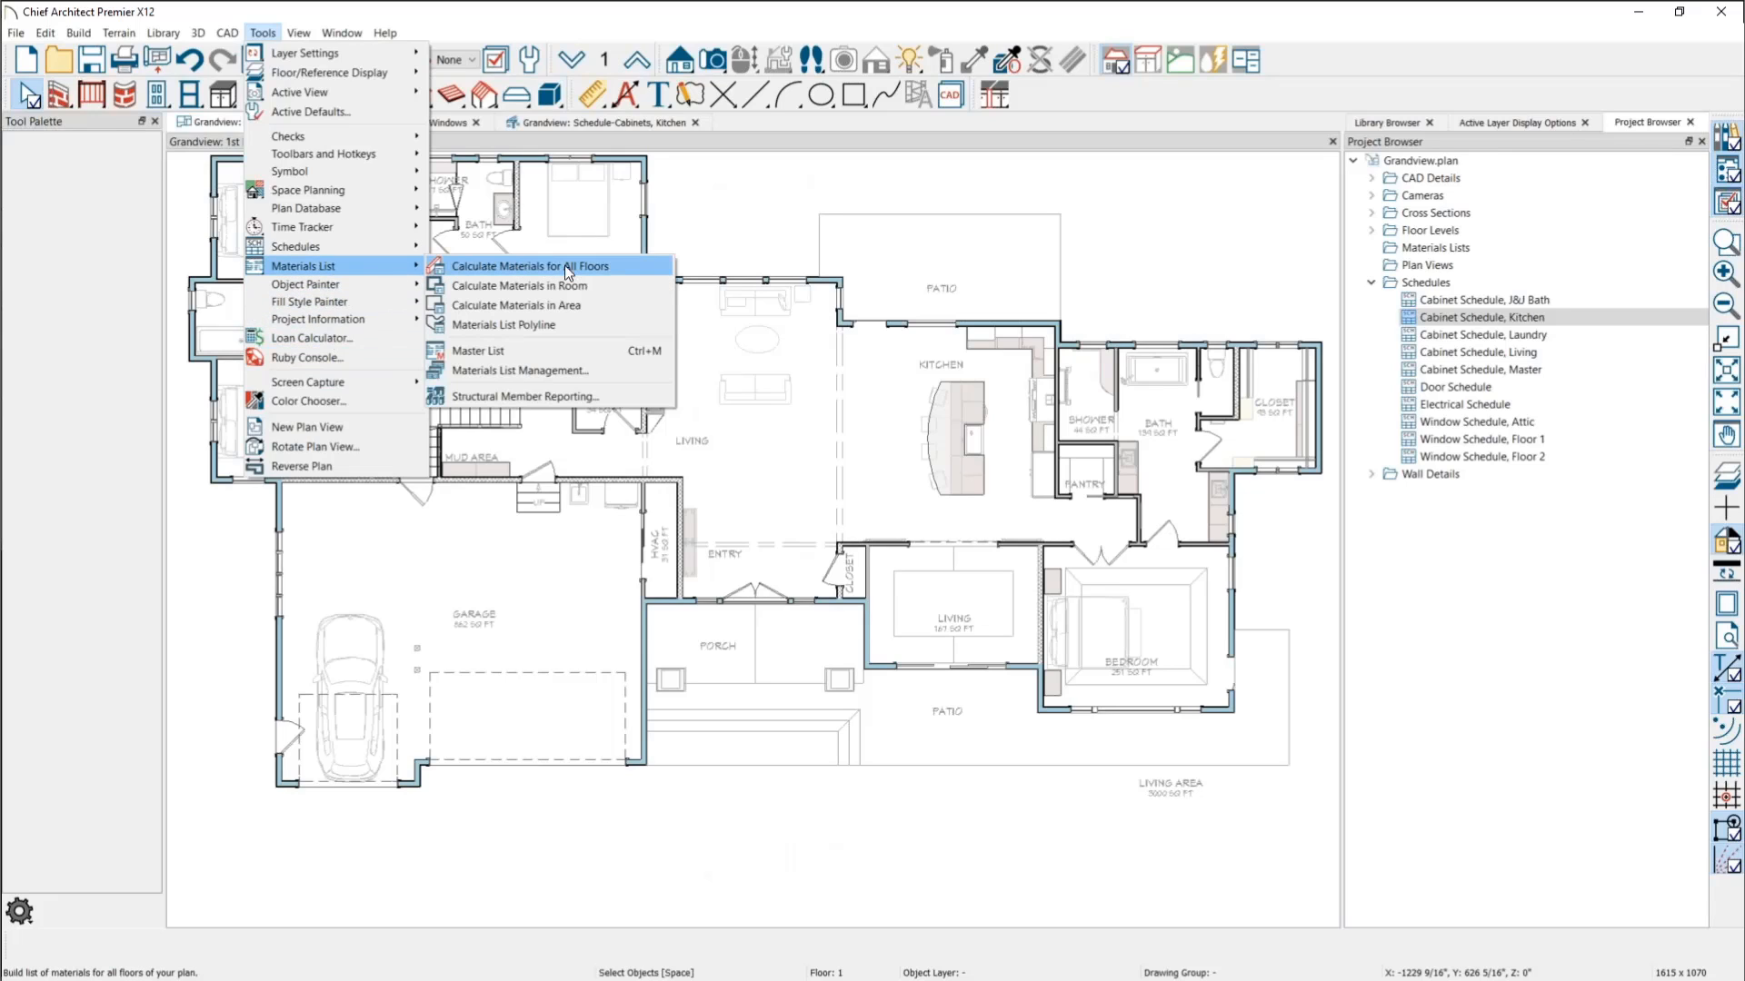
{"action": "left_click", "coordinate": [599, 267]}
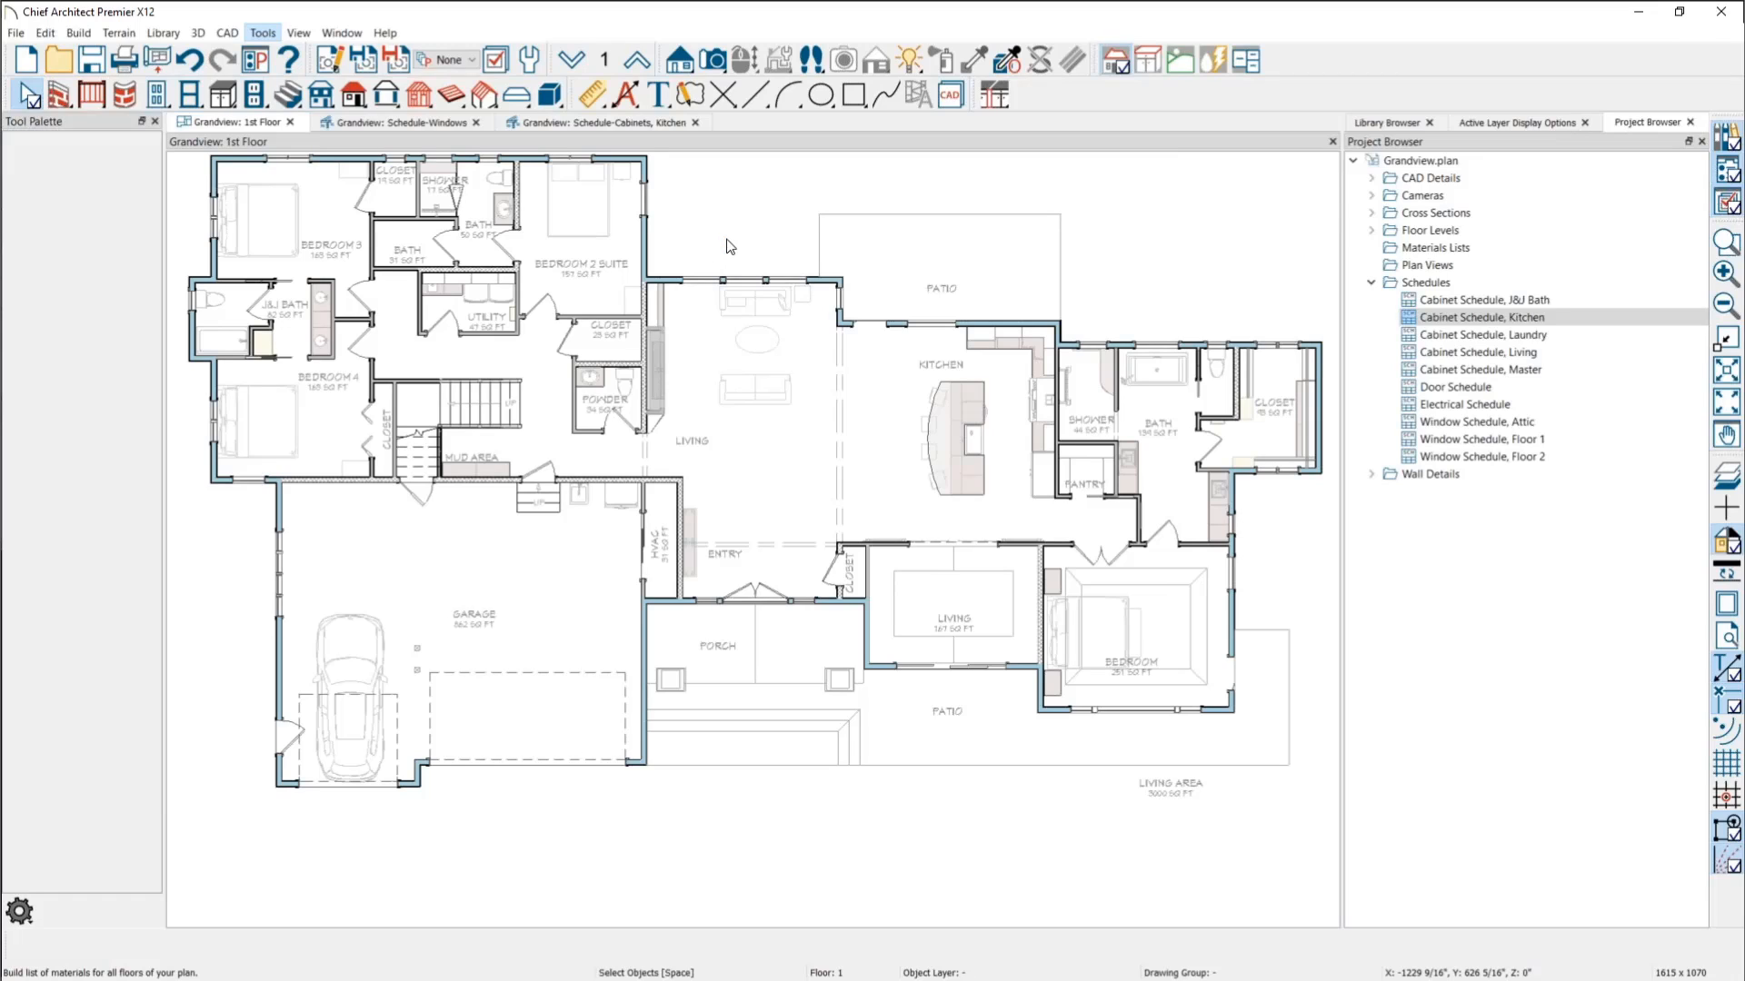
{"action": "scroll", "coordinate": [258, 269], "scroll_direction": "down", "scroll_amount": 7}
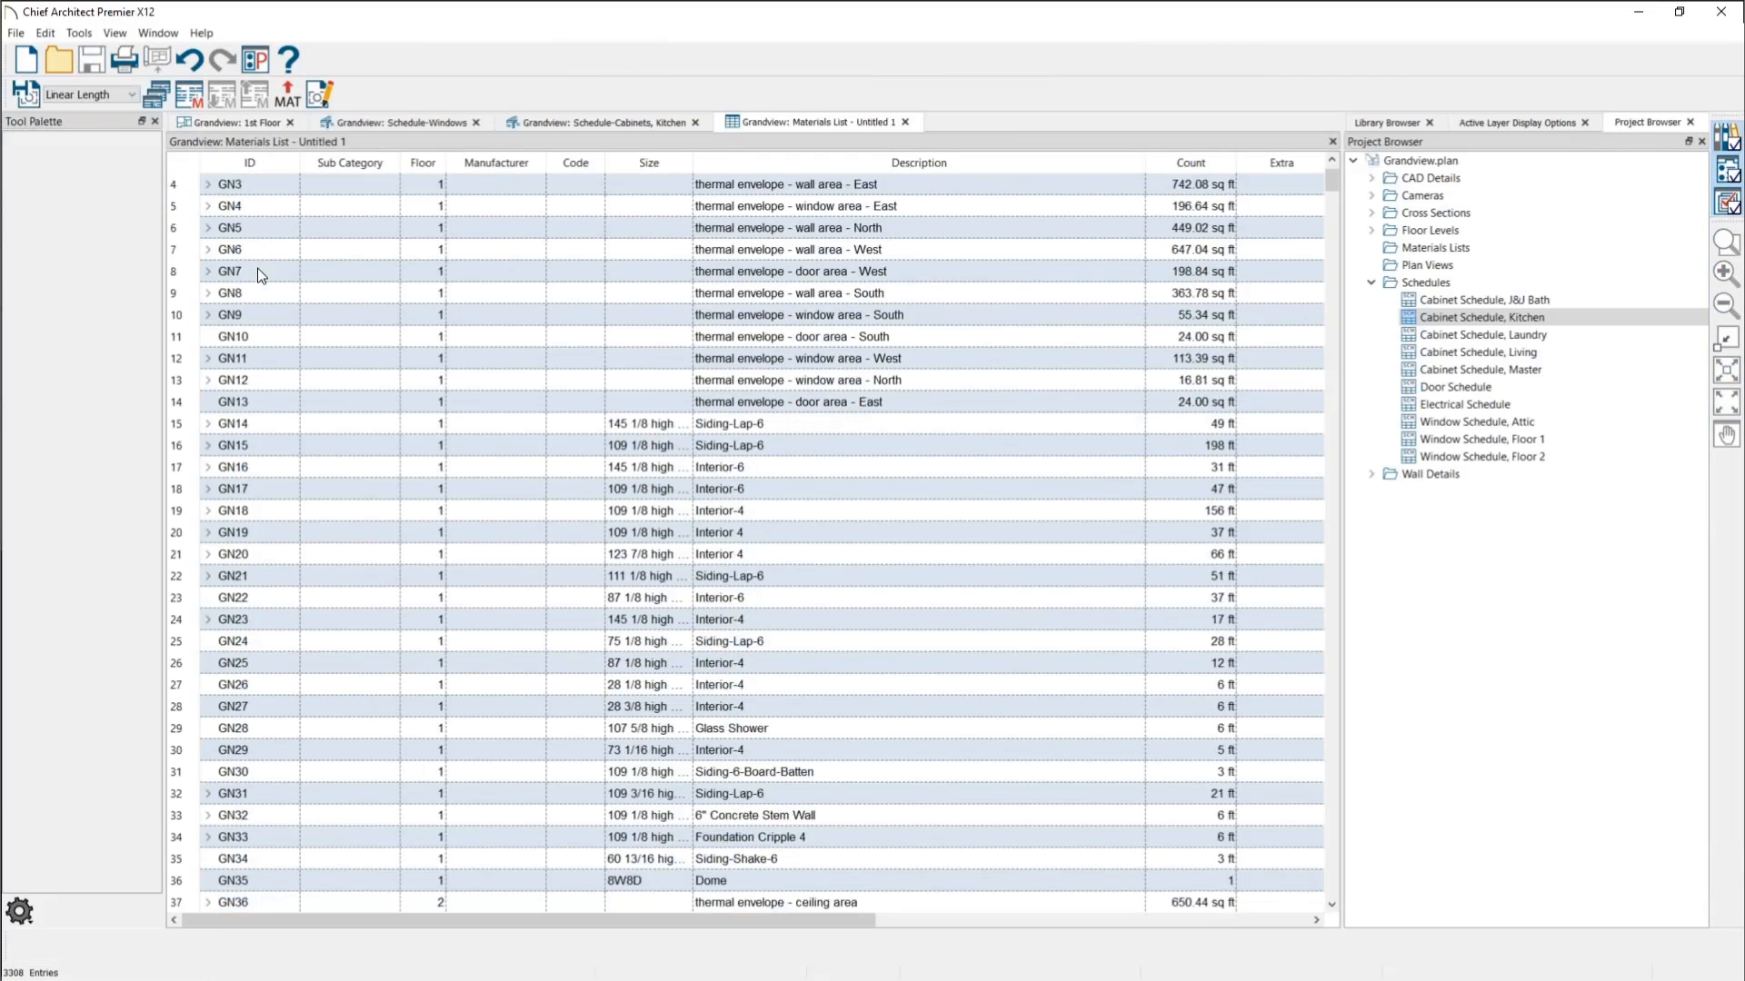
{"action": "scroll", "coordinate": [257, 282], "scroll_direction": "down", "scroll_amount": 20}
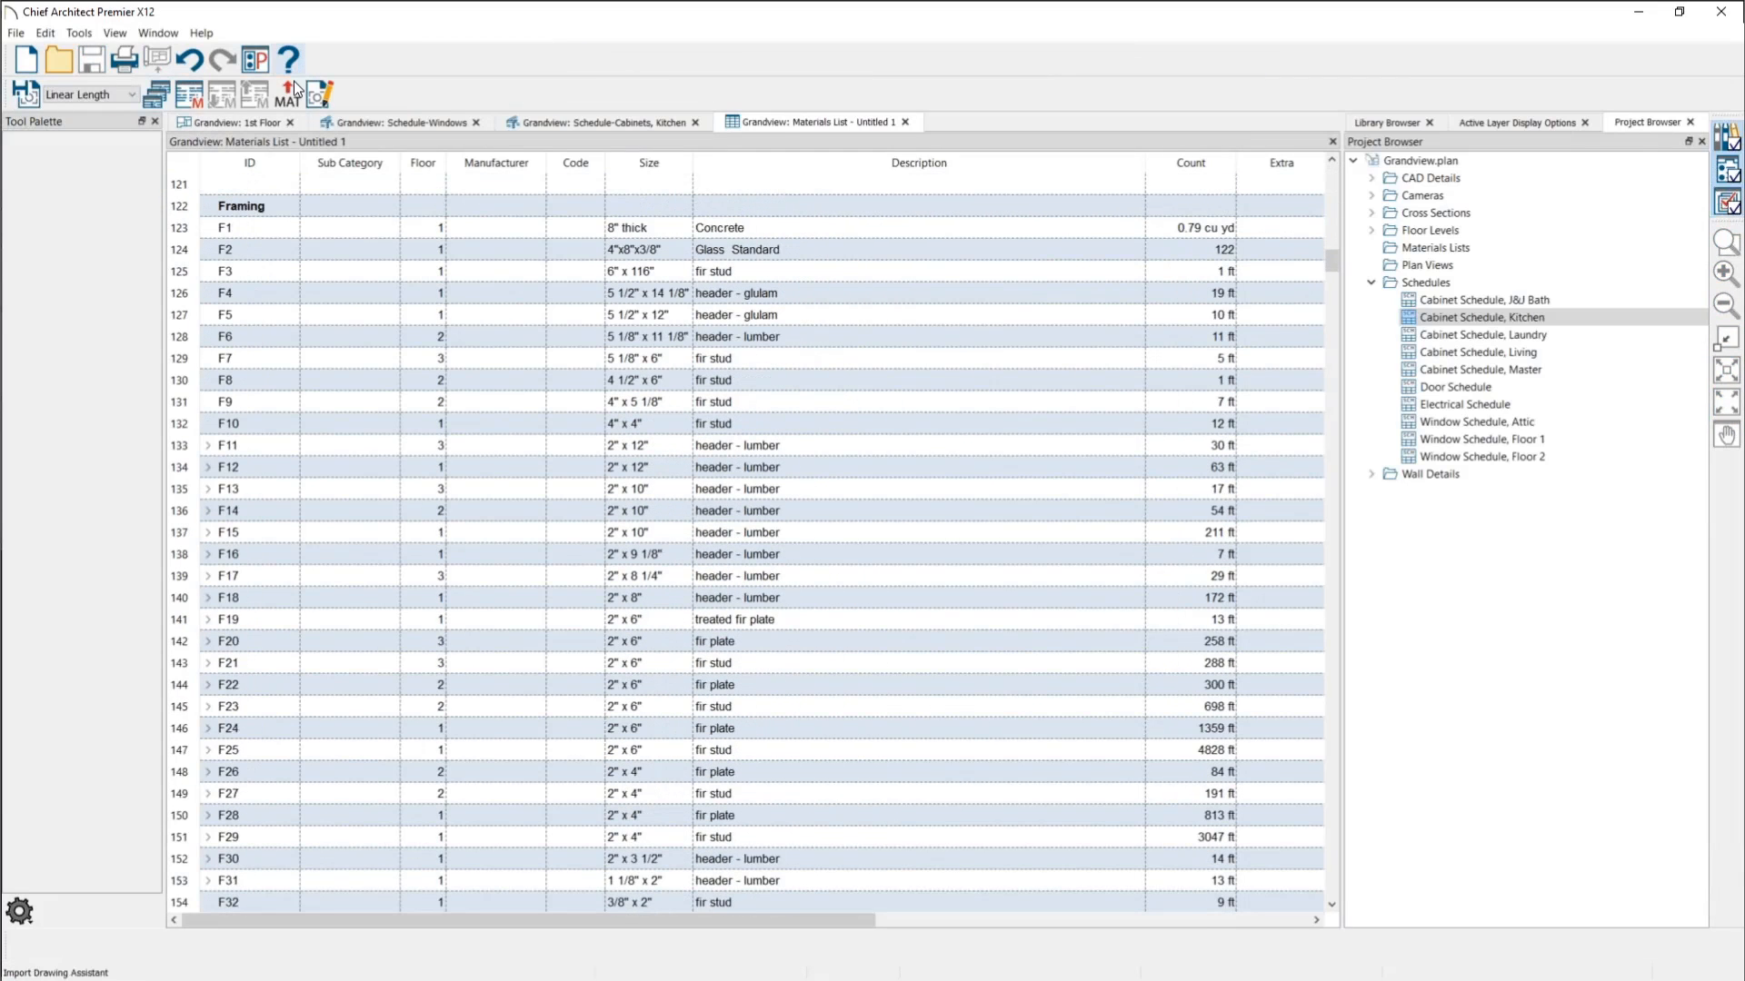
Step: Limit the materials list to the Cabinets (C) category by clearing all categories and including only that one
{"action": "left_click", "coordinate": [318, 94]}
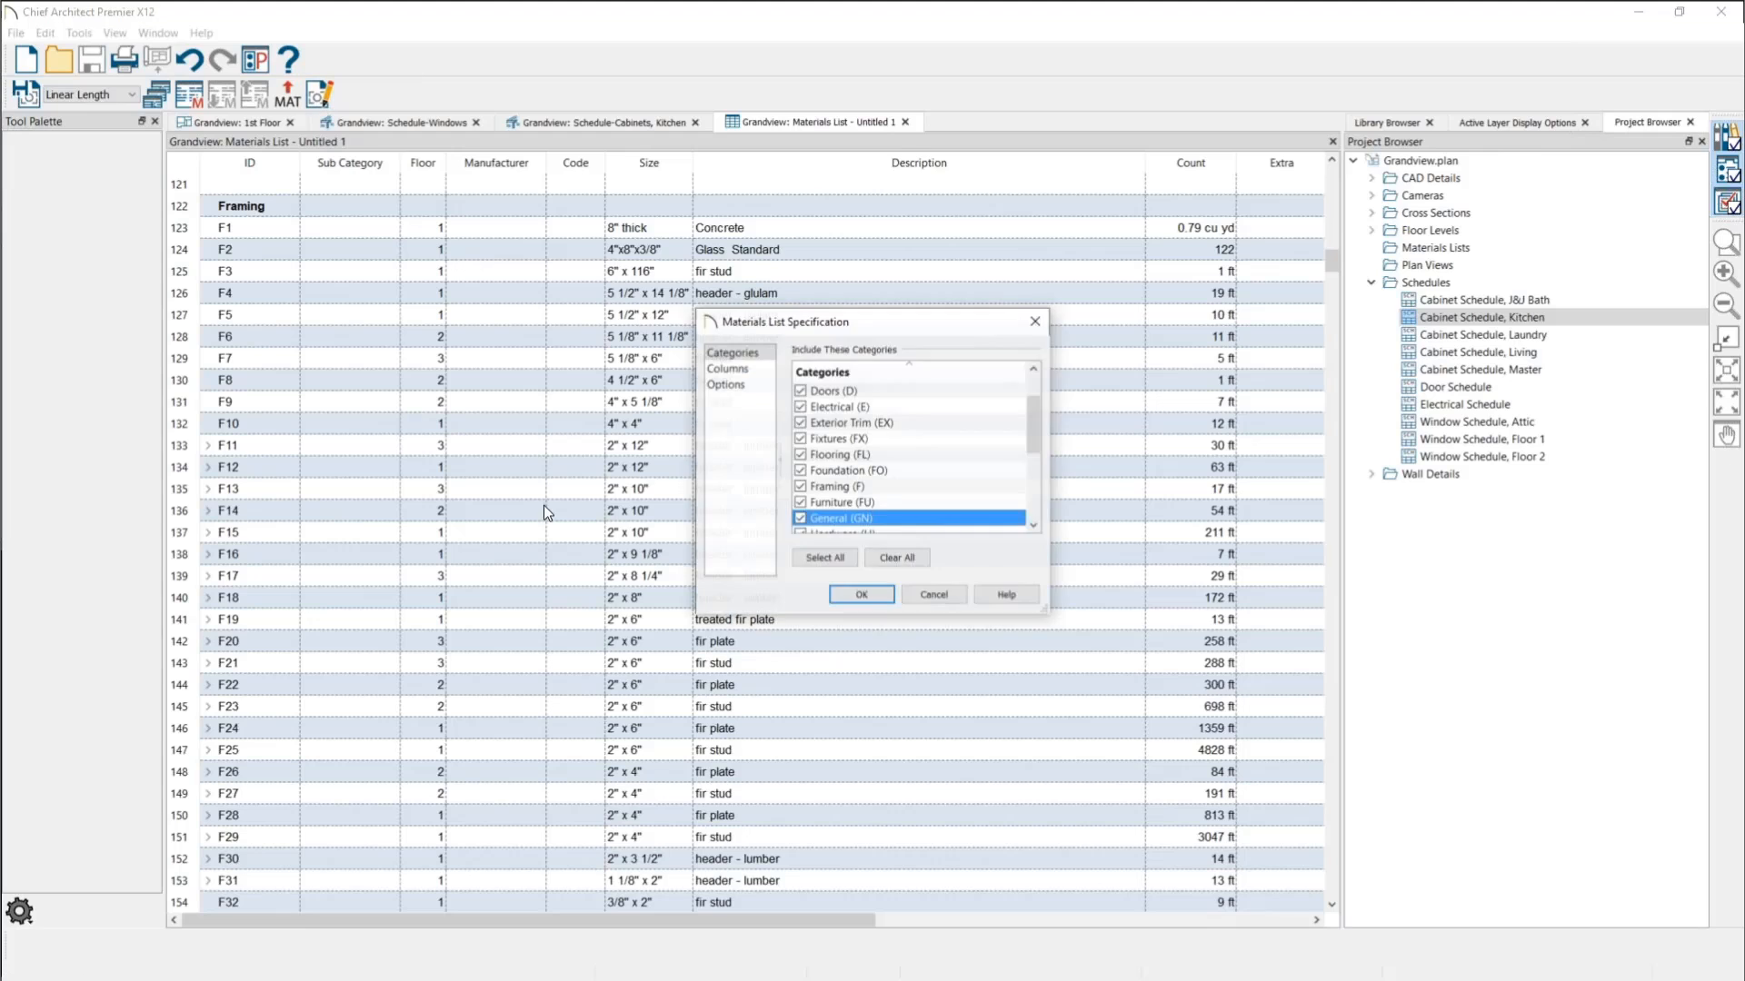
{"action": "left_click", "coordinate": [896, 558]}
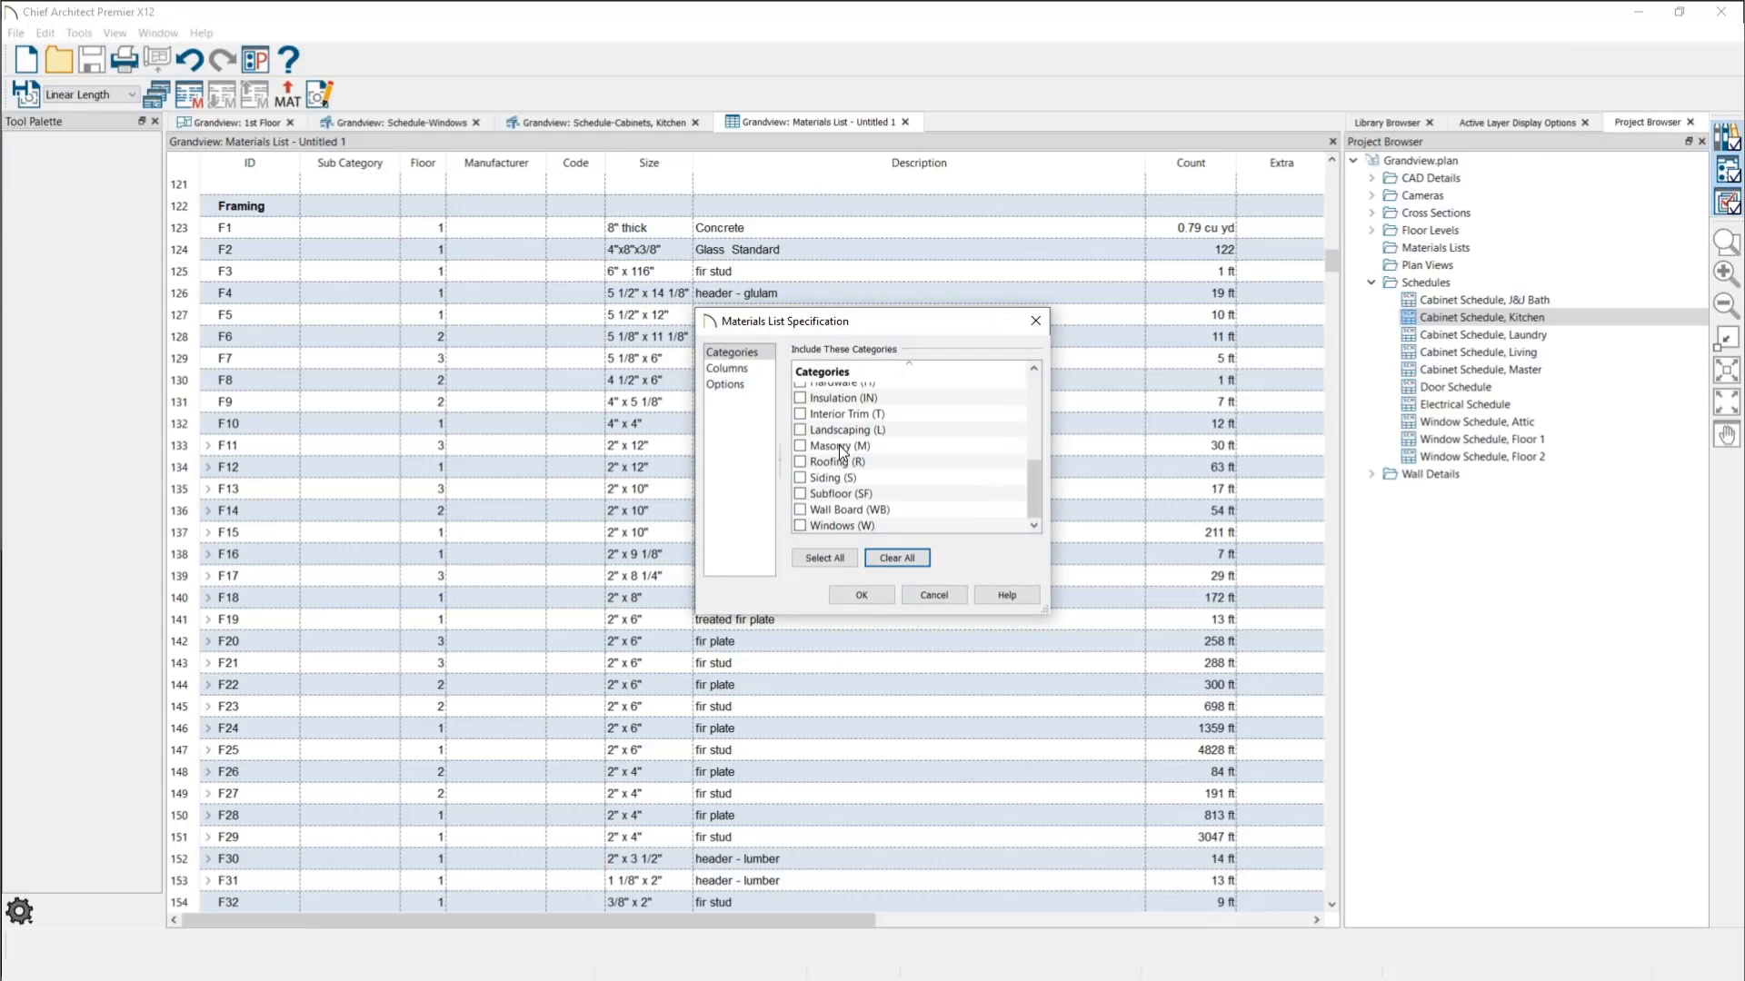
{"action": "scroll", "coordinate": [814, 495], "scroll_direction": "up", "scroll_amount": 4}
{"action": "scroll", "coordinate": [803, 454], "scroll_direction": "up", "scroll_amount": 3}
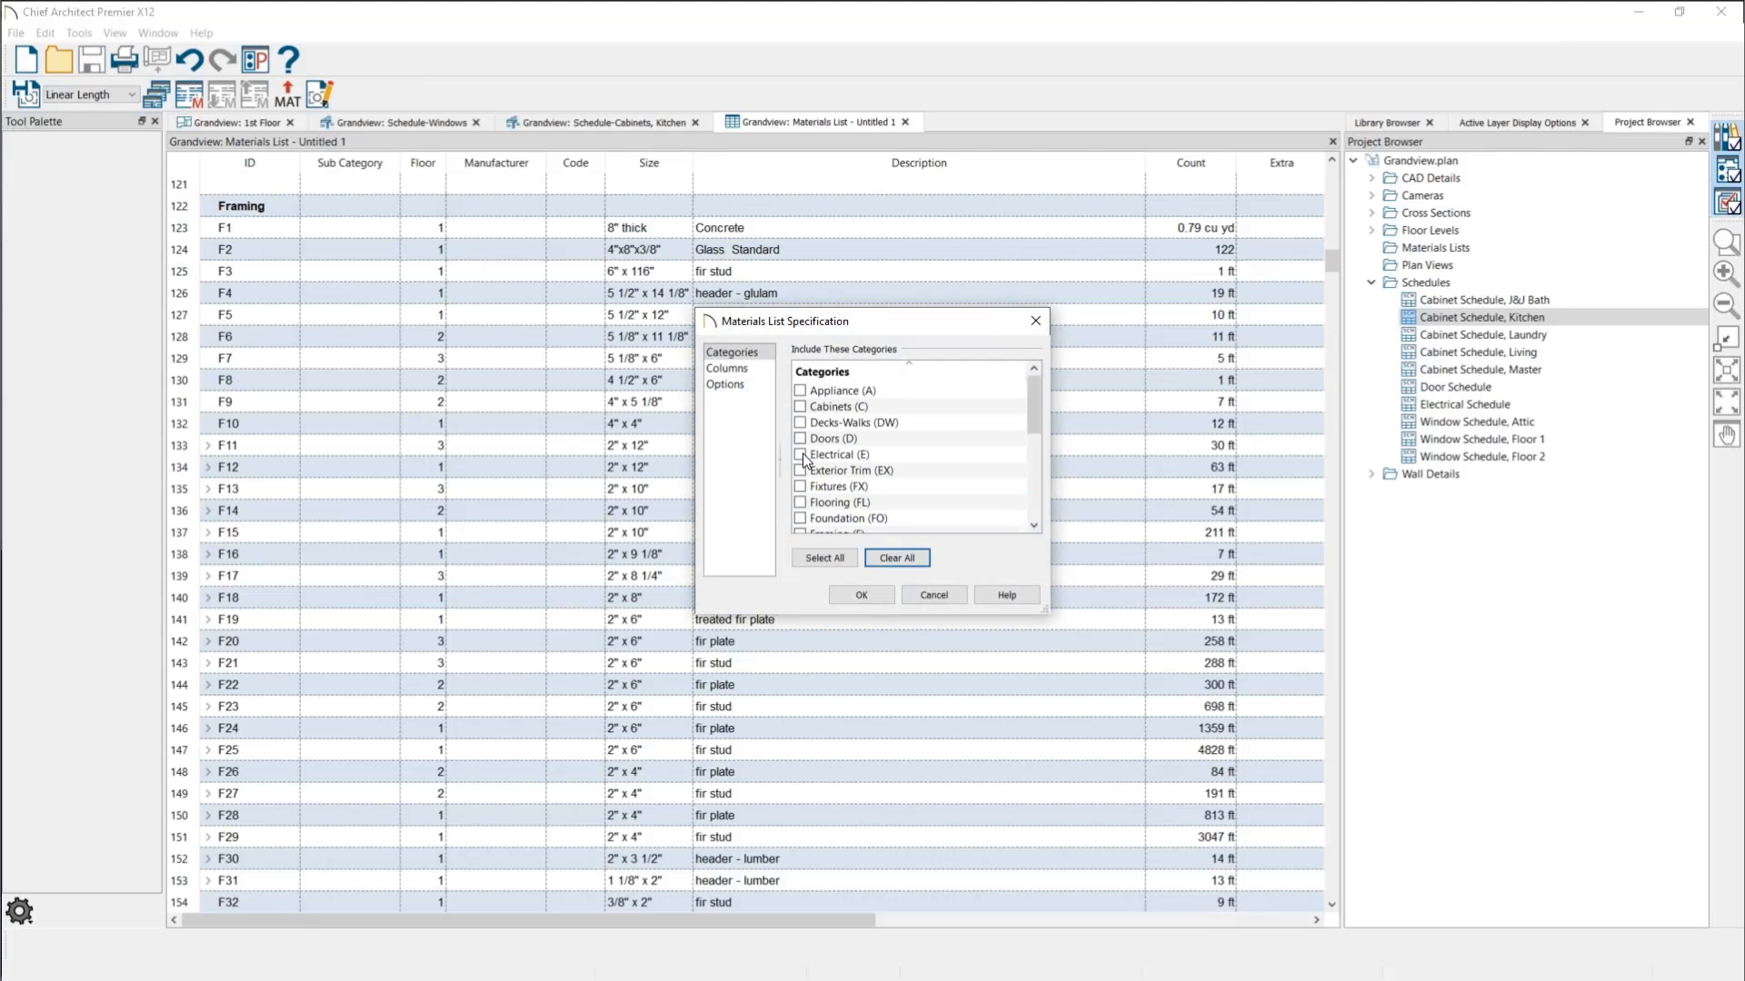
{"action": "left_click", "coordinate": [800, 406]}
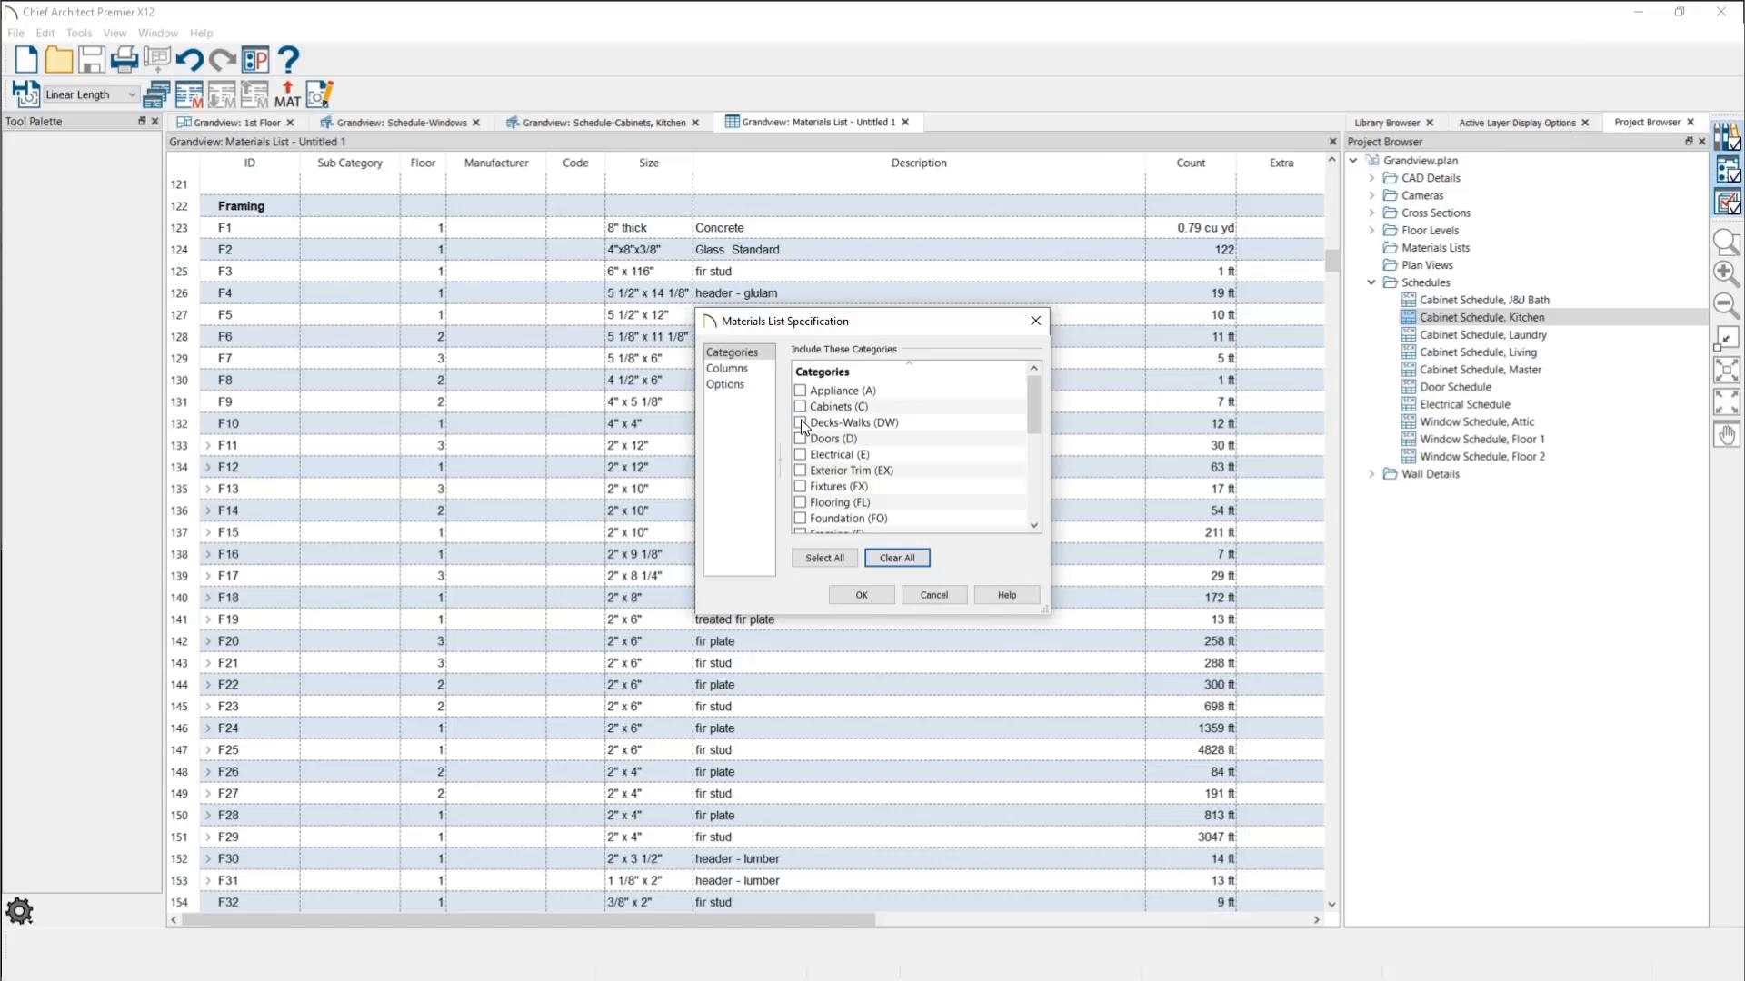
{"action": "left_click", "coordinate": [854, 596]}
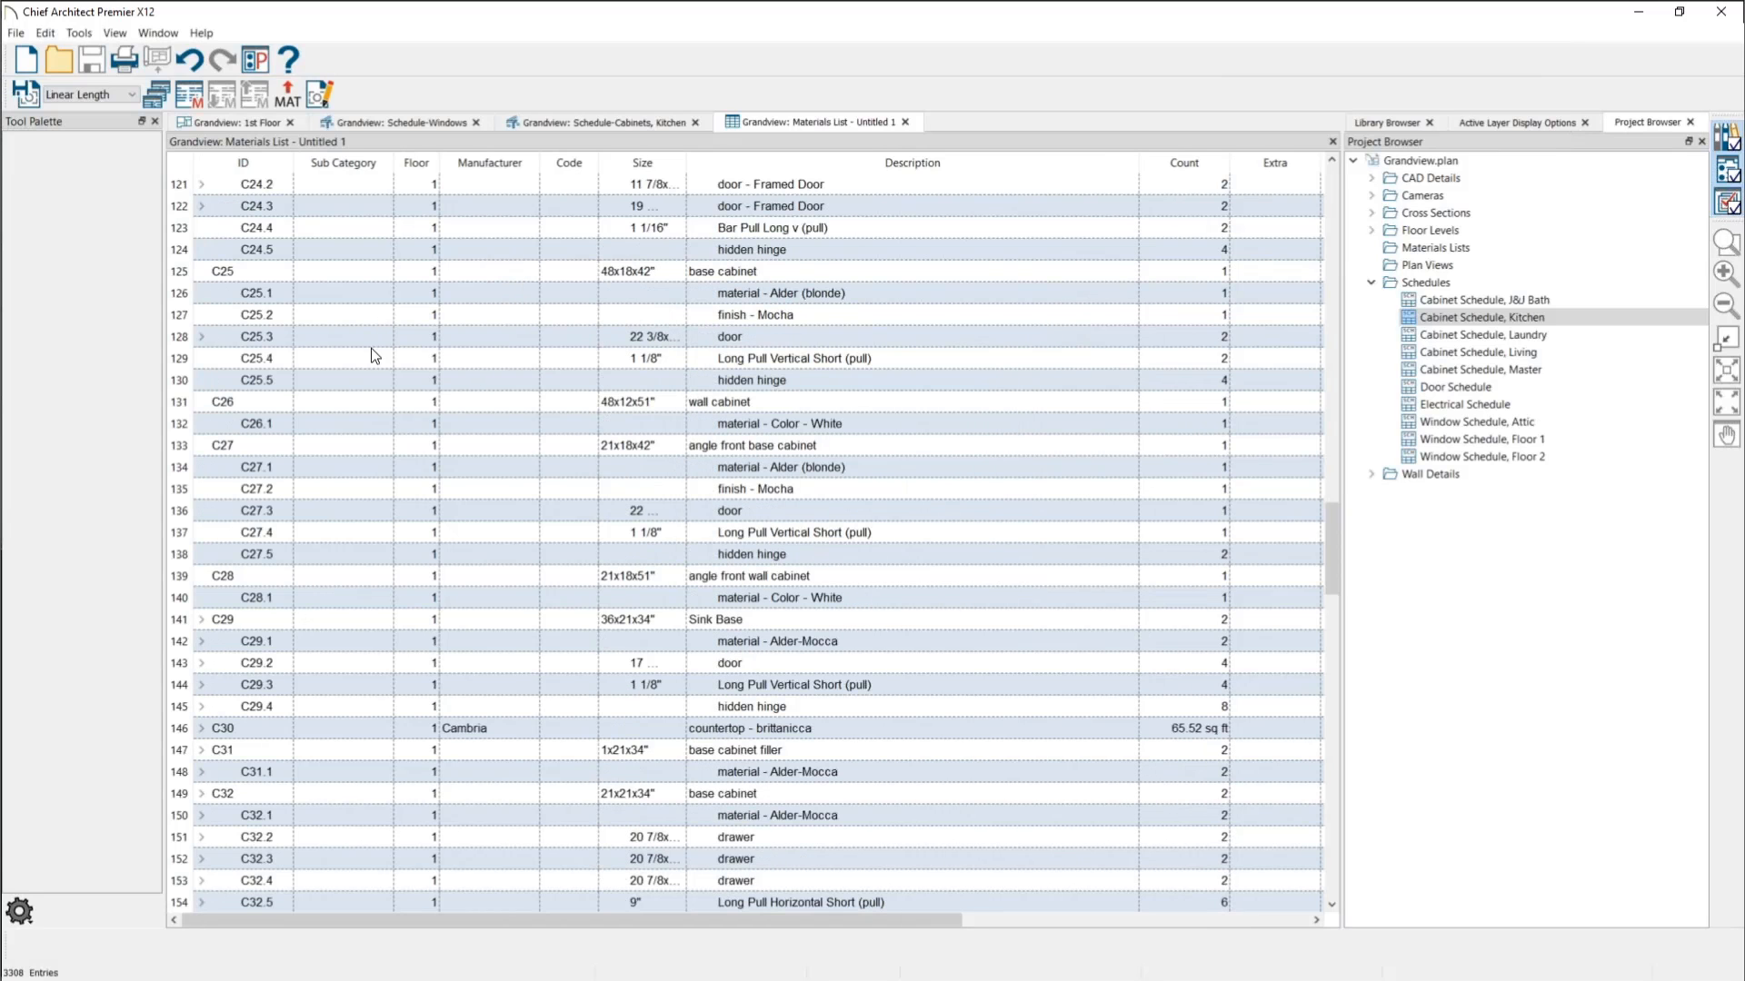
Step: Examine the cabinet entries and their component rows in the materials list, and close the list without saving it
{"action": "scroll", "coordinate": [371, 349], "scroll_direction": "up", "scroll_amount": 16}
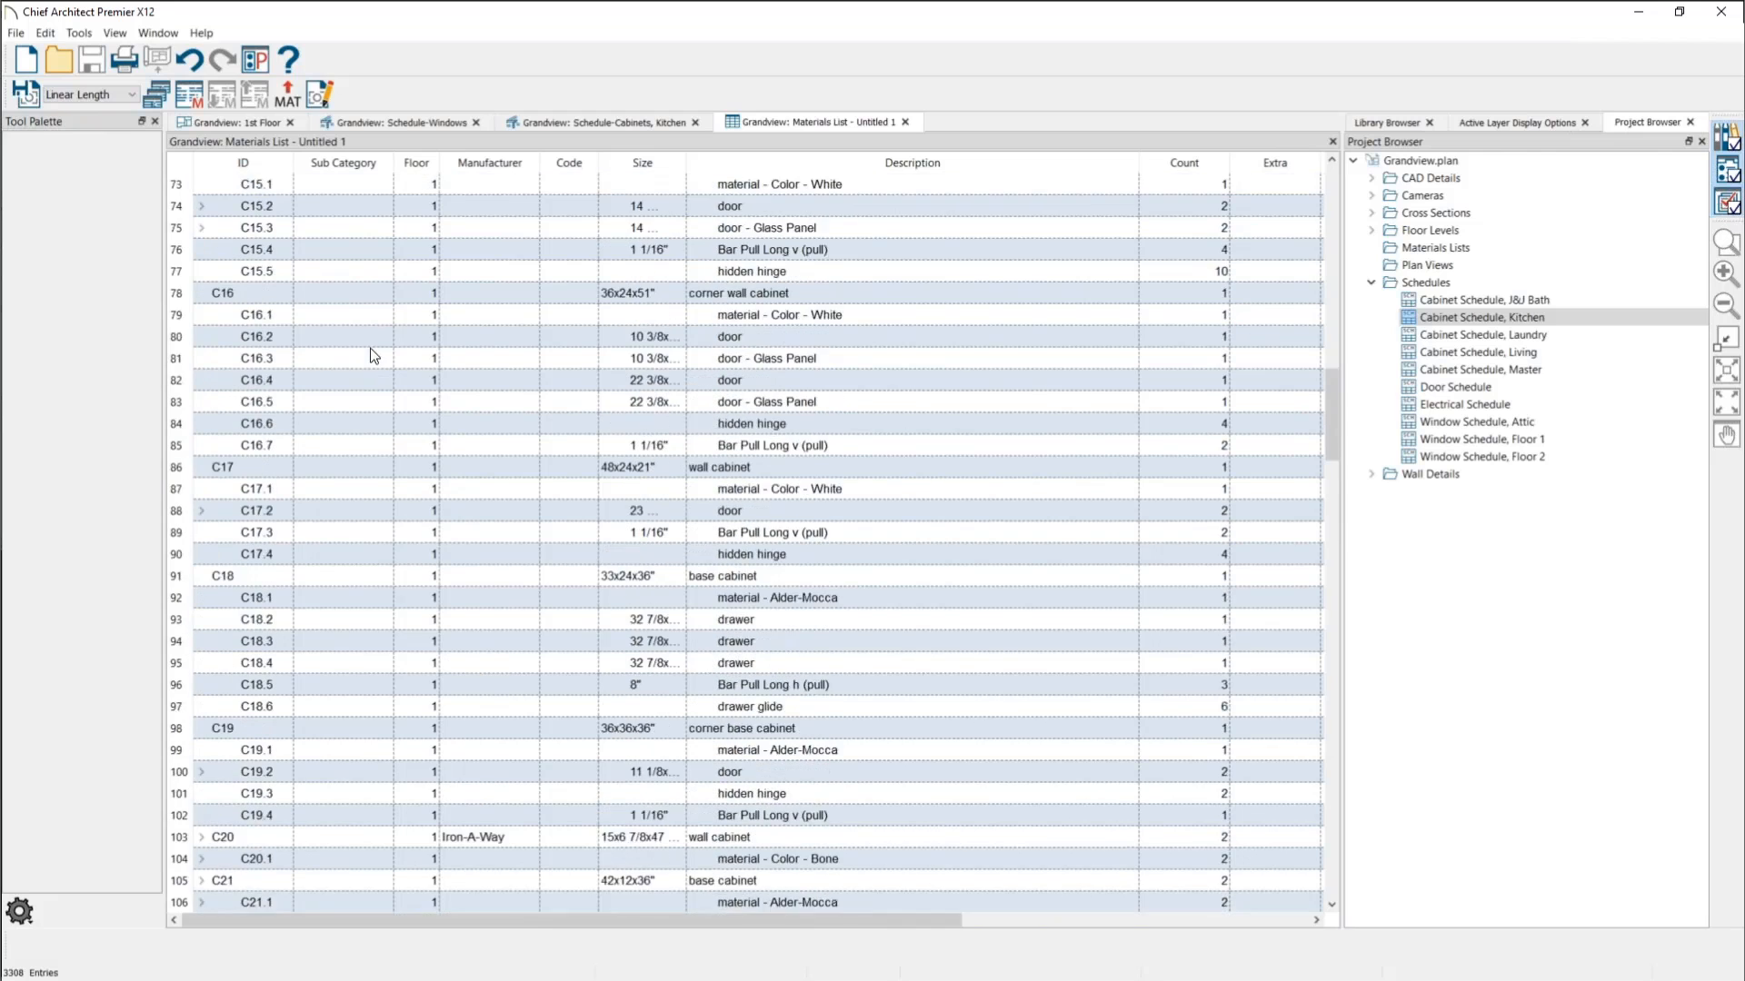
{"action": "scroll", "coordinate": [368, 350], "scroll_direction": "up", "scroll_amount": 20}
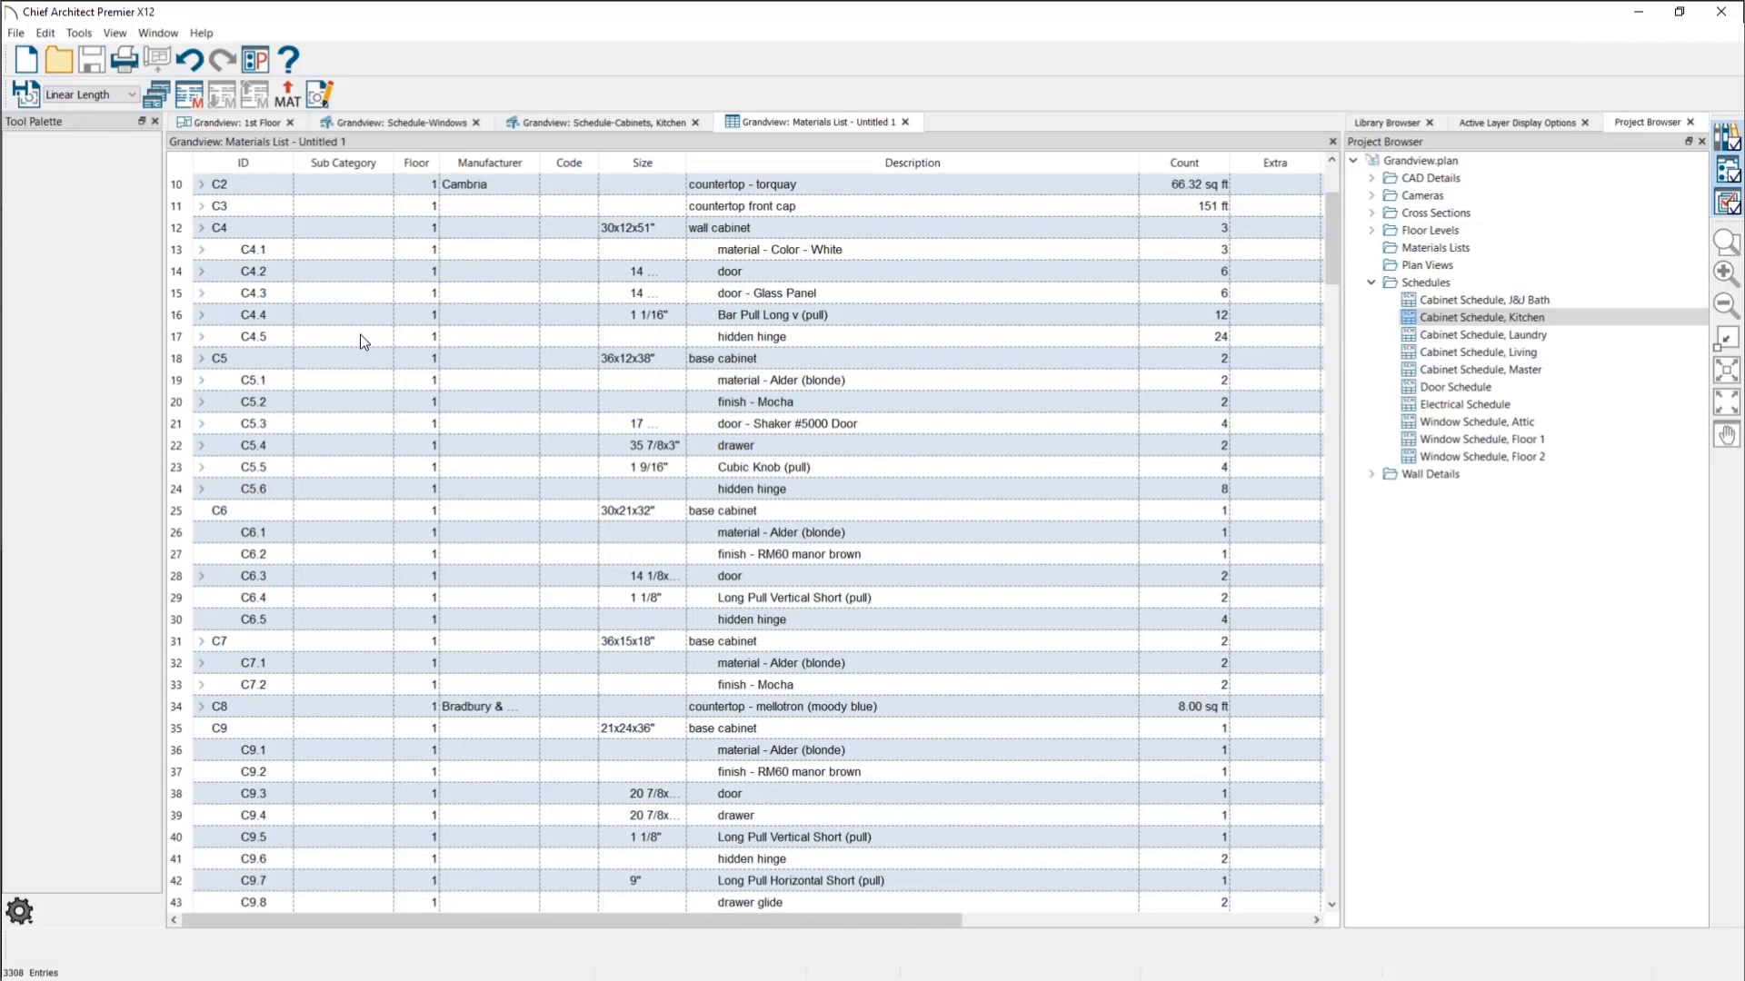
{"action": "scroll", "coordinate": [360, 334], "scroll_direction": "up", "scroll_amount": 3}
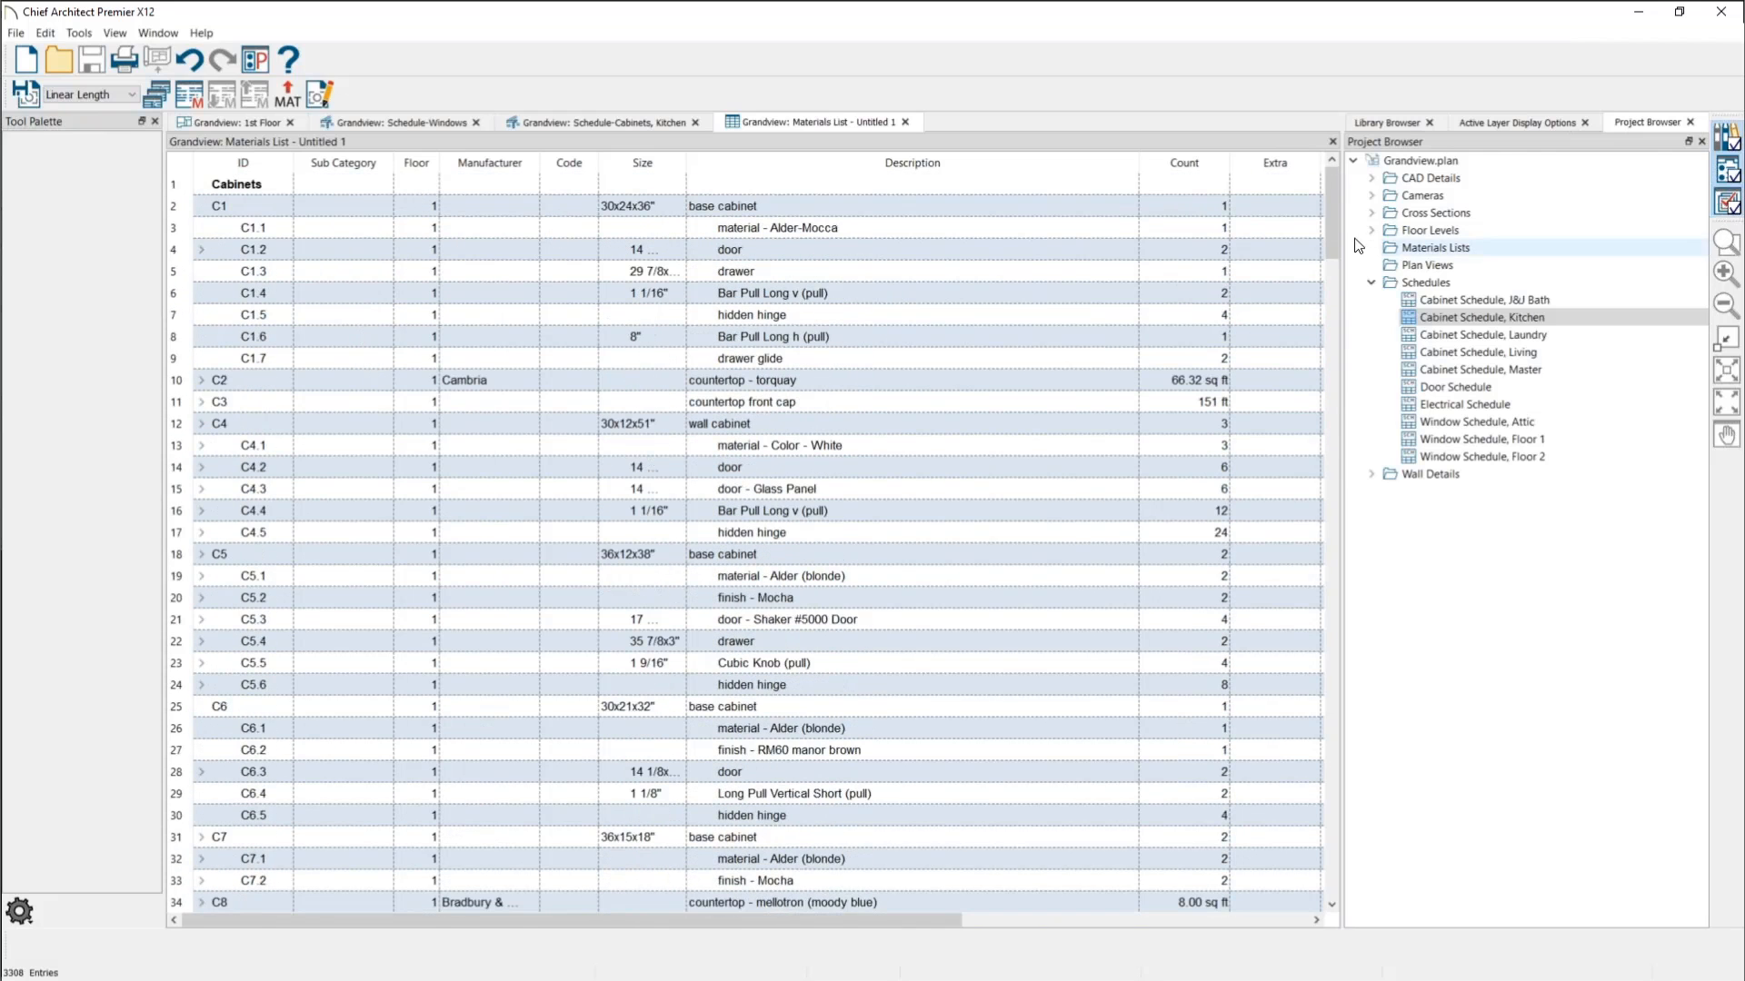
{"action": "scroll", "coordinate": [1184, 247], "scroll_direction": "down", "scroll_amount": 2}
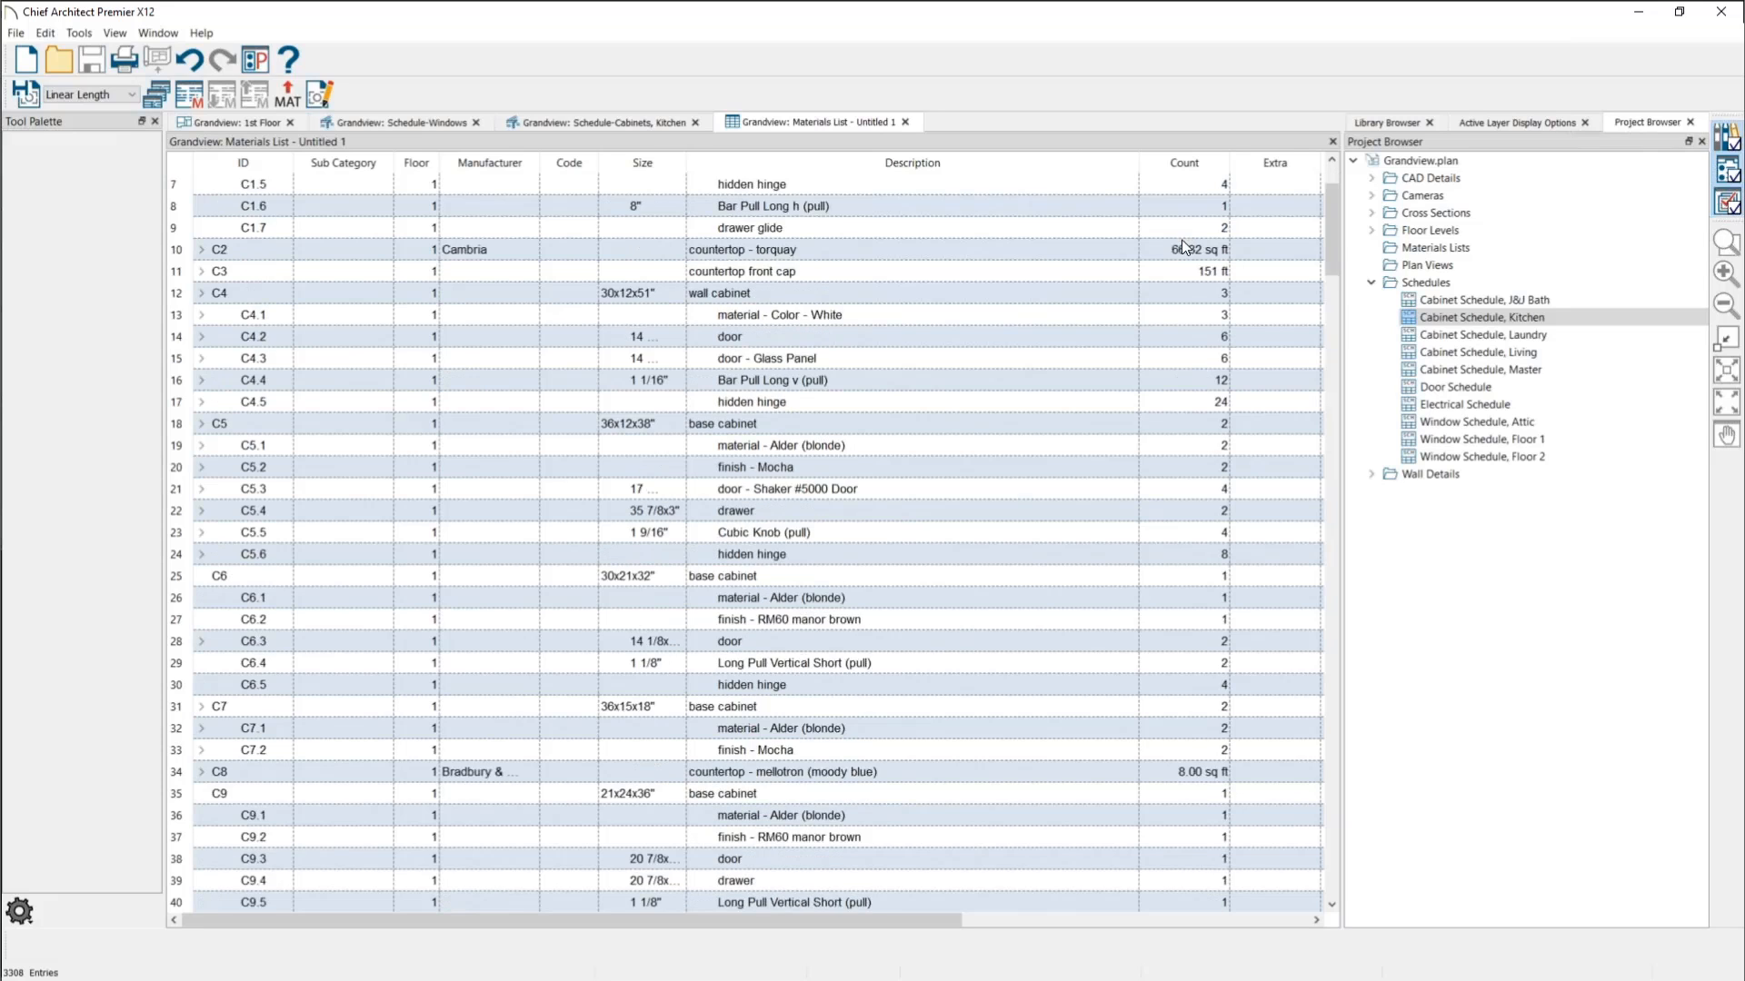
{"action": "scroll", "coordinate": [1184, 247], "scroll_direction": "down", "scroll_amount": 17}
{"action": "scroll", "coordinate": [1180, 274], "scroll_direction": "up", "scroll_amount": 19}
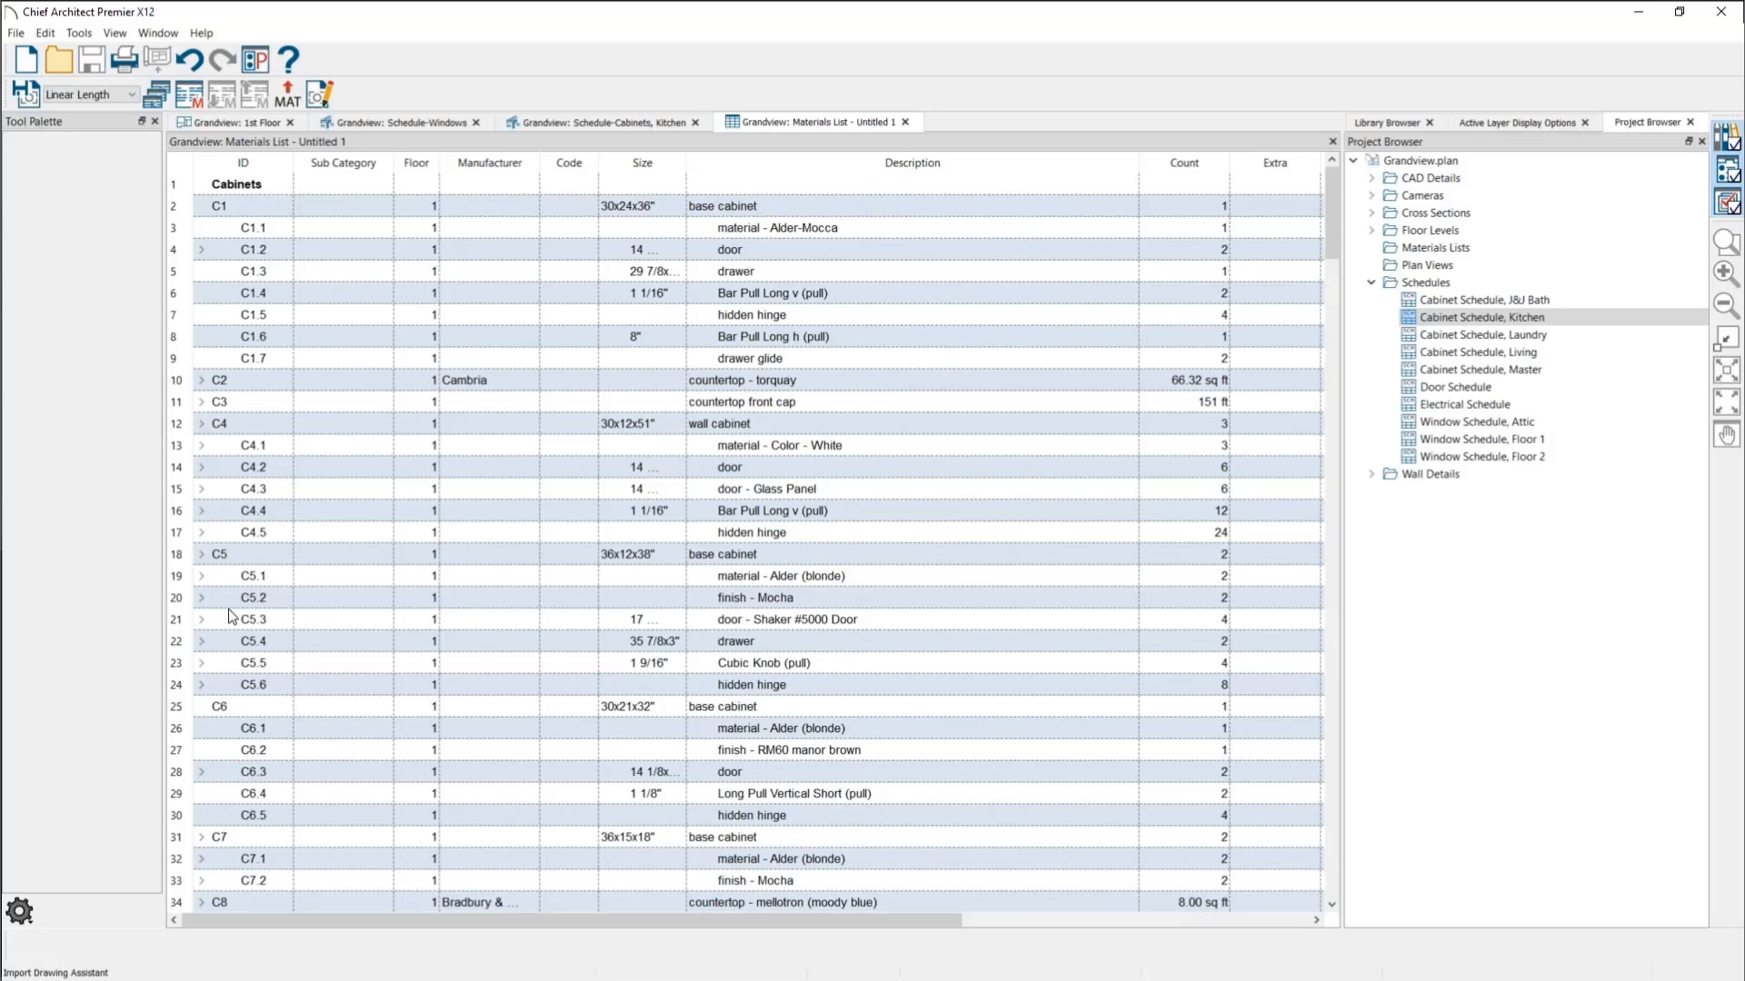
{"action": "scroll", "coordinate": [209, 763], "scroll_direction": "down", "scroll_amount": 4}
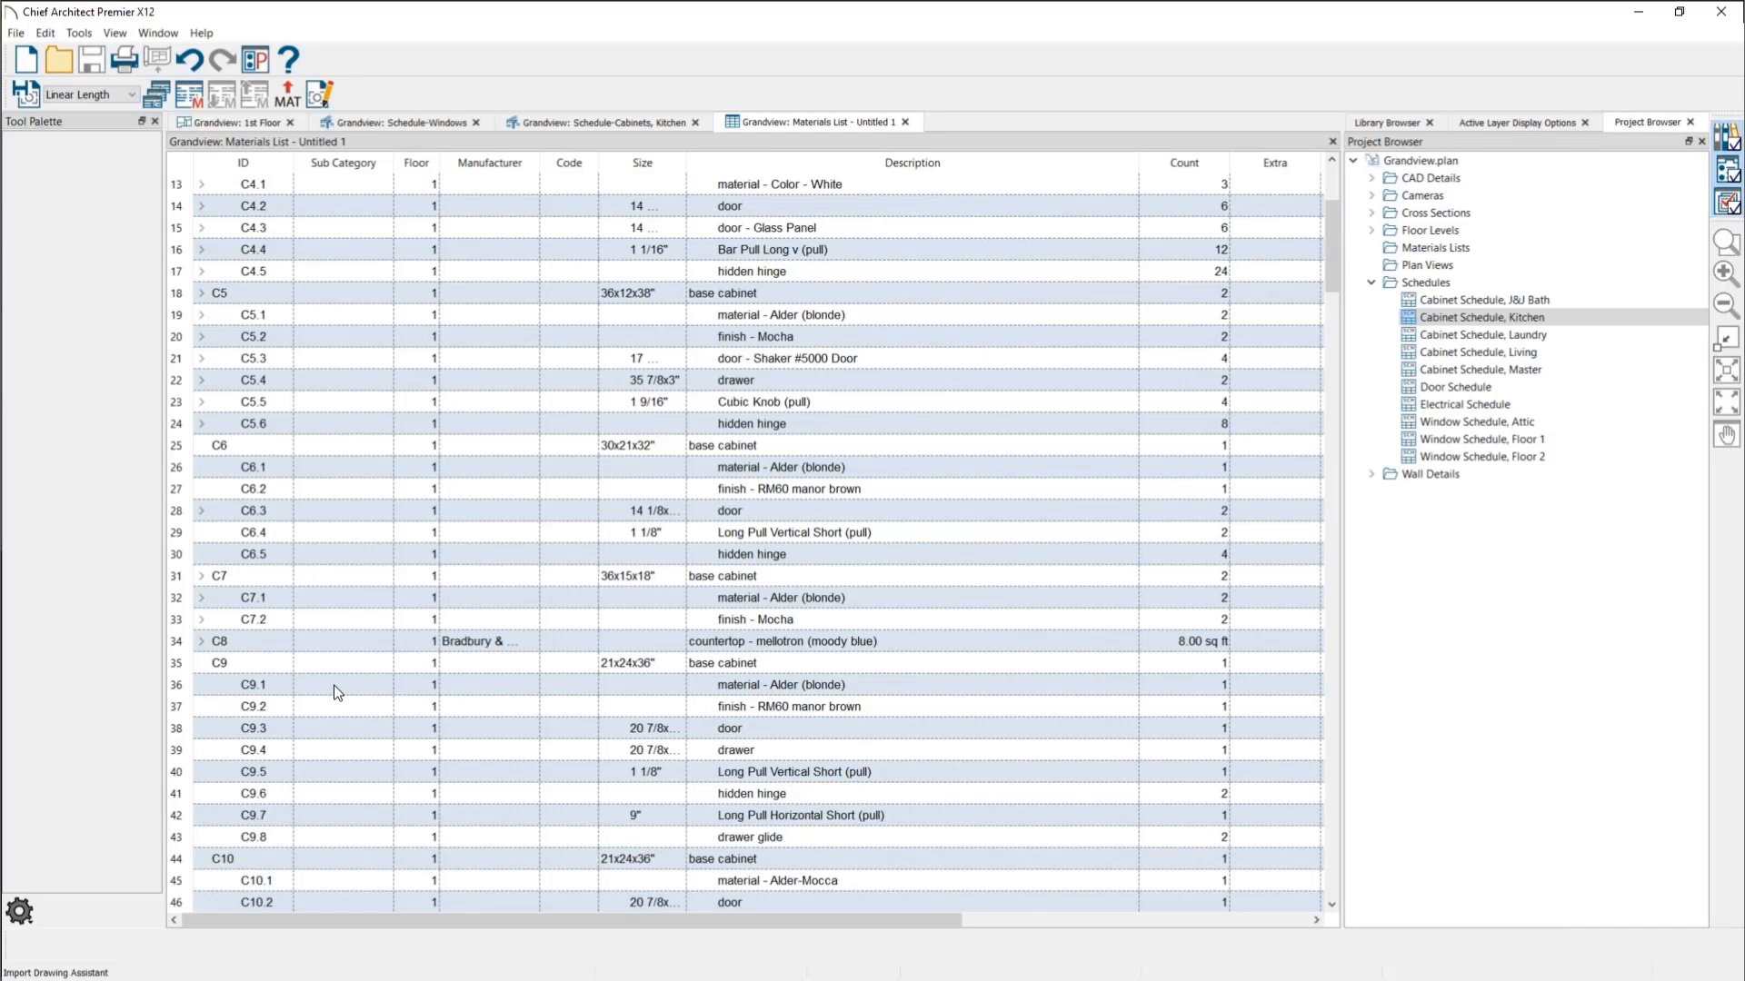
{"action": "left_click", "coordinate": [905, 122]}
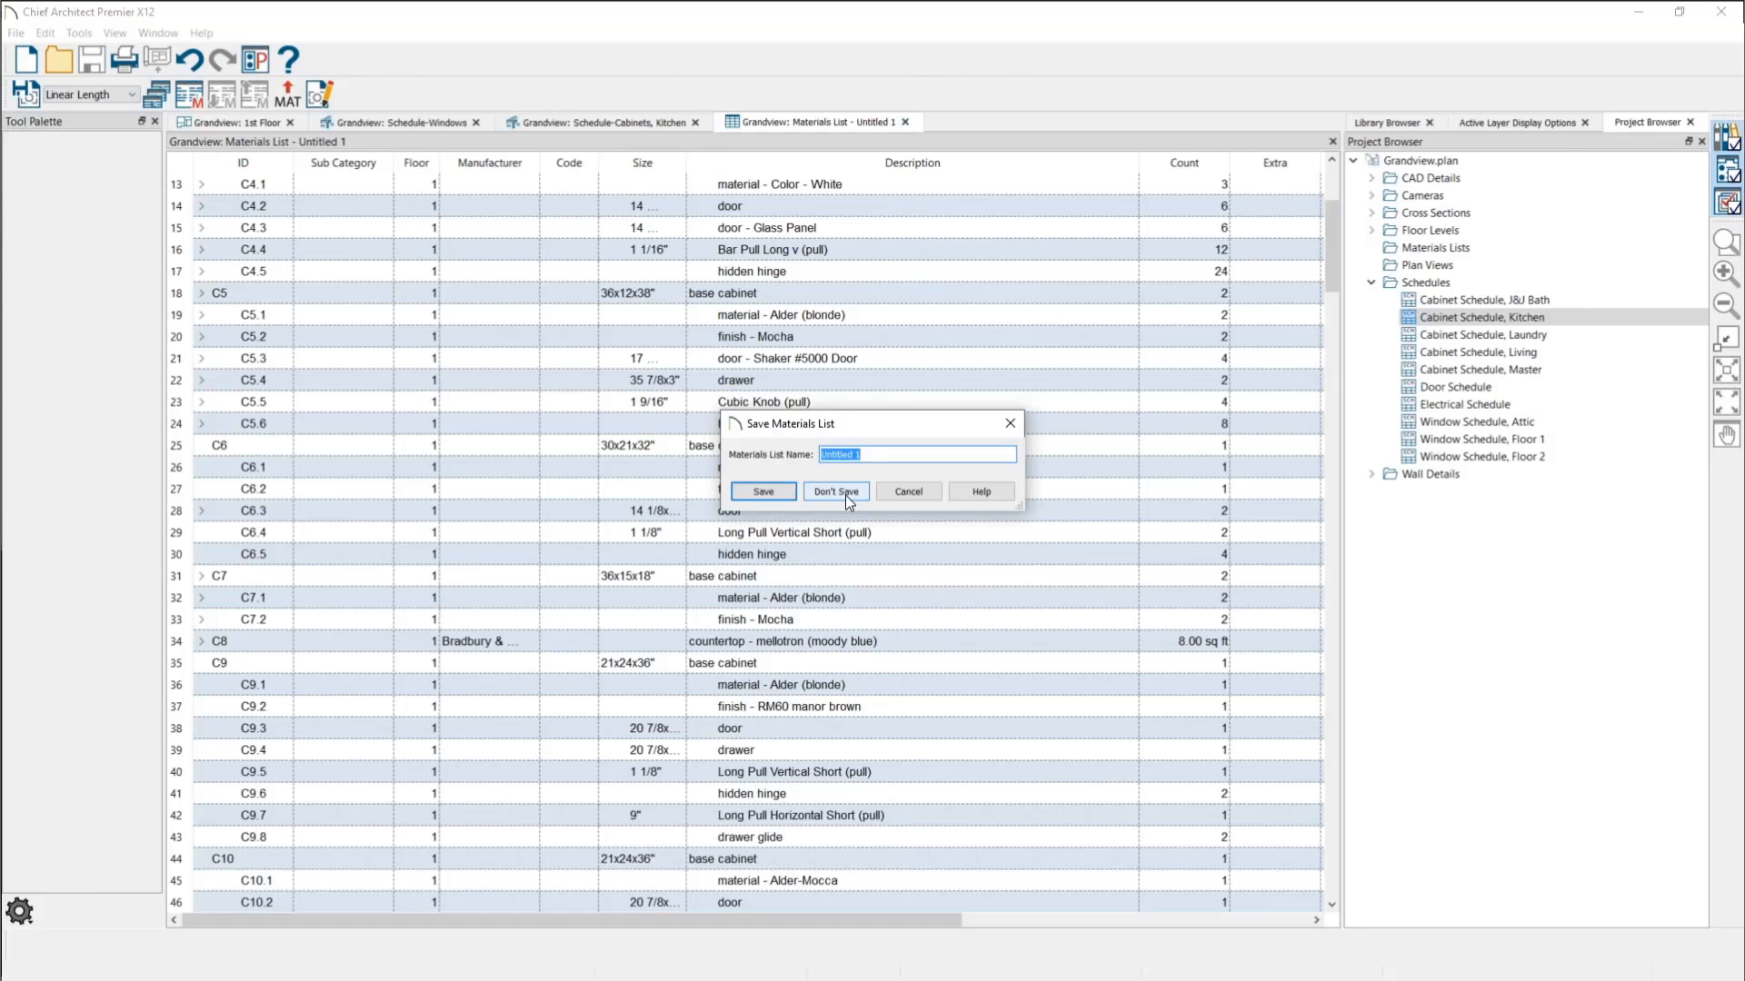
{"action": "left_click", "coordinate": [845, 495]}
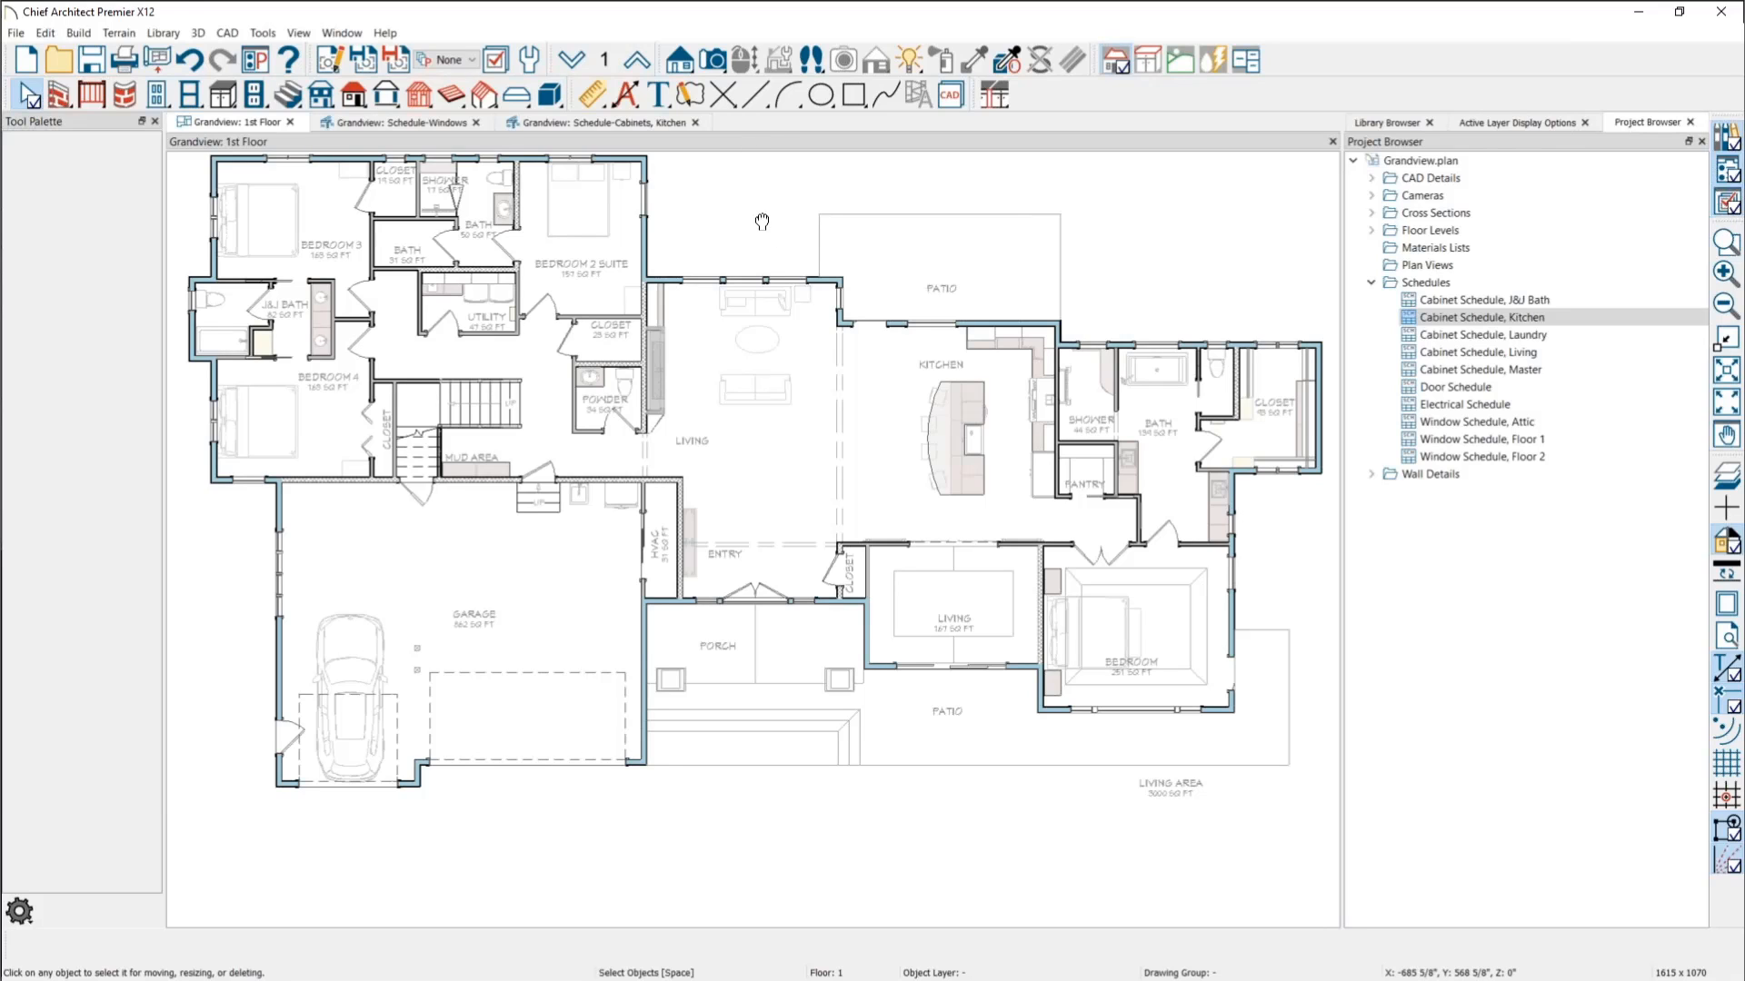
Step: Select the base cabinets across the whole 1st floor plan with the Base Cabinet tool active, and clear the selection
{"action": "middle_click_drag", "start_coordinate": [764, 227], "coordinate": [760, 285]}
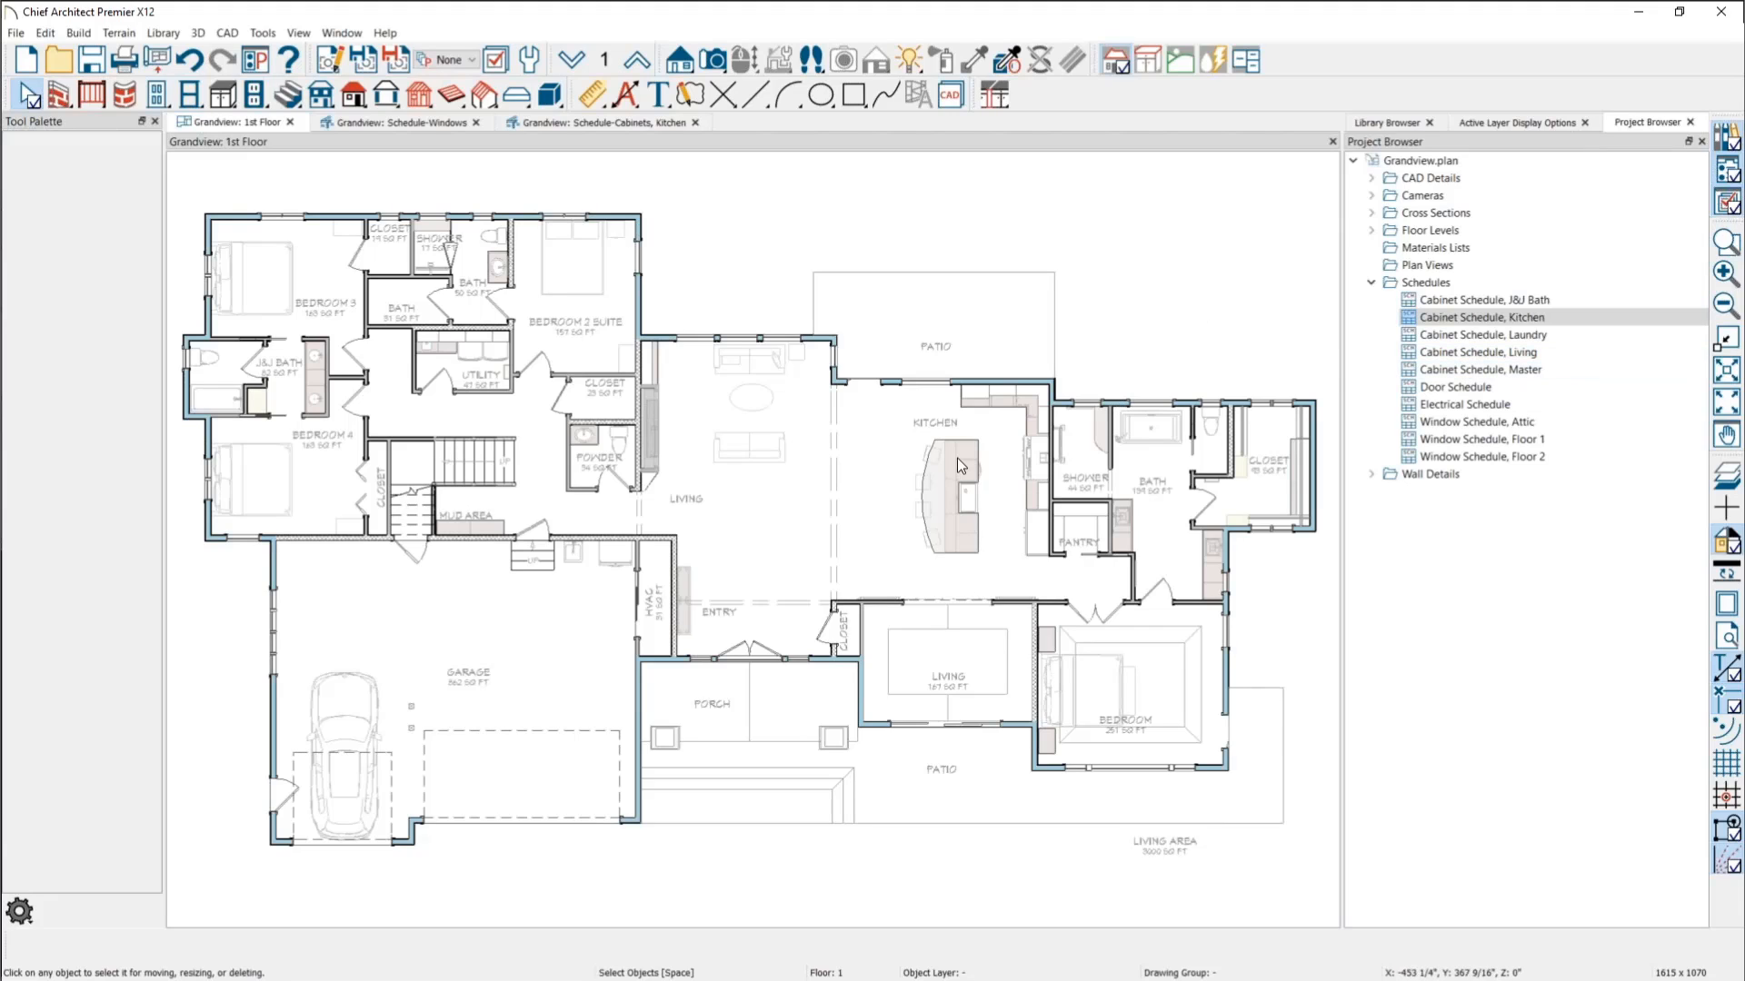
{"action": "left_click", "coordinate": [220, 105]}
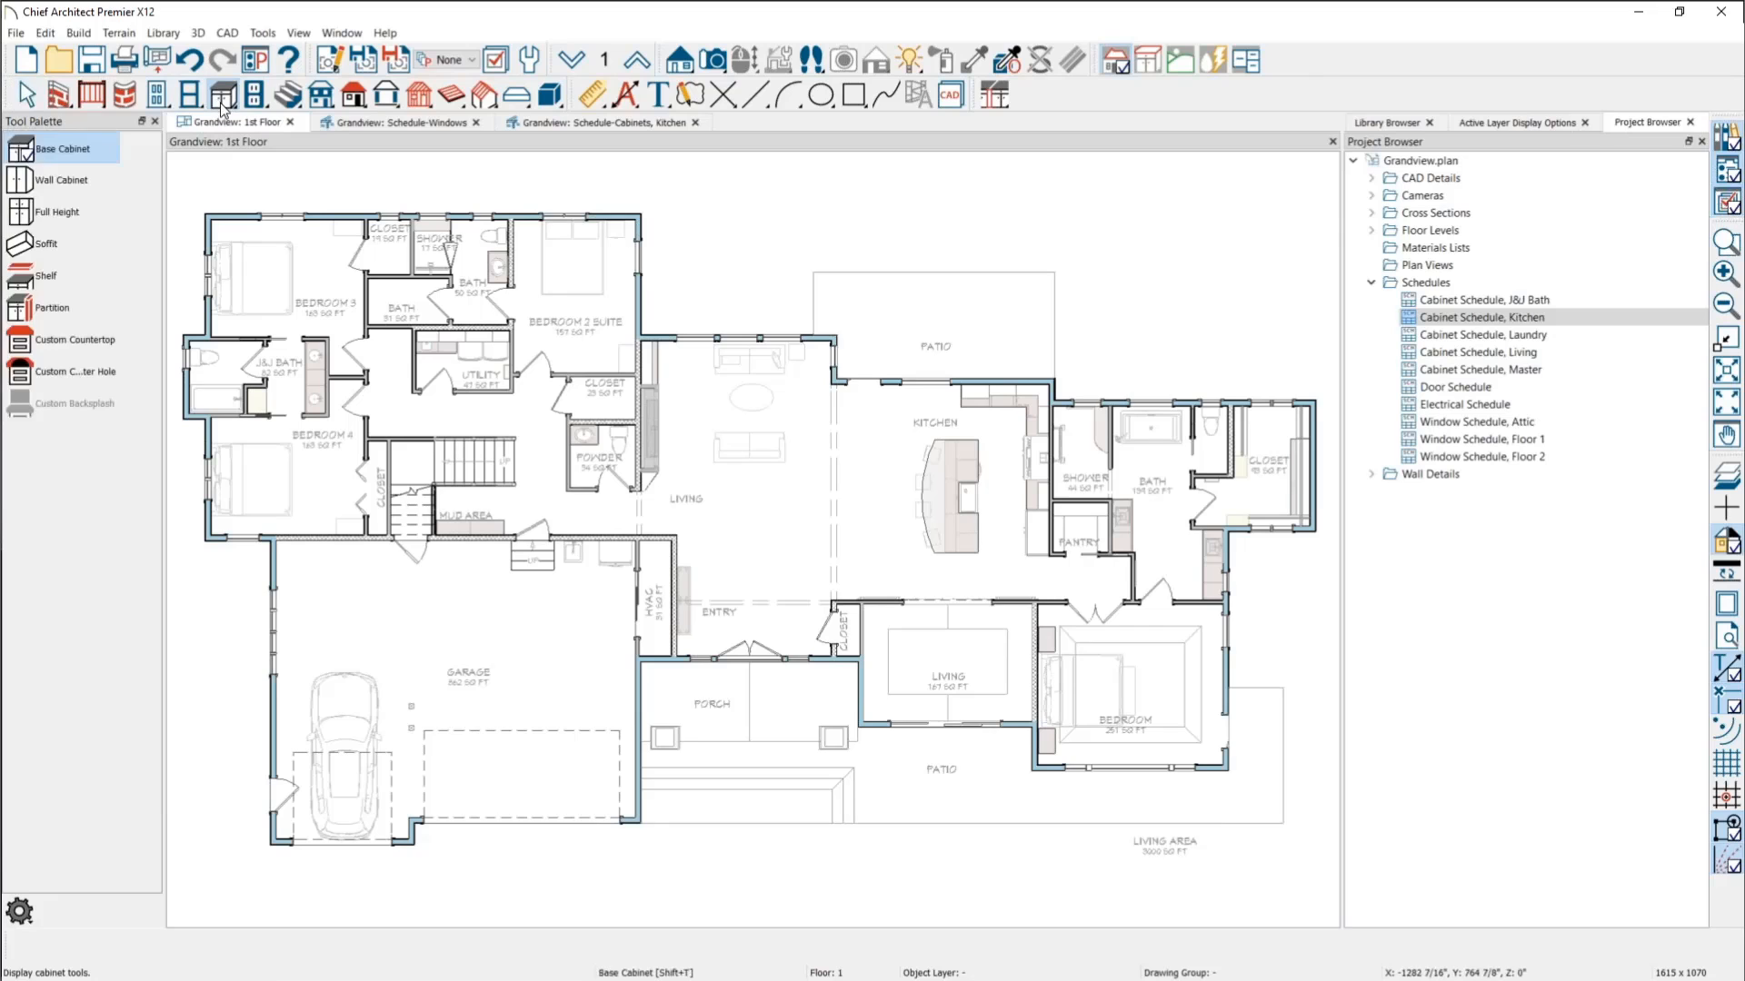
{"action": "scroll", "coordinate": [783, 370], "scroll_direction": "down", "scroll_amount": 1}
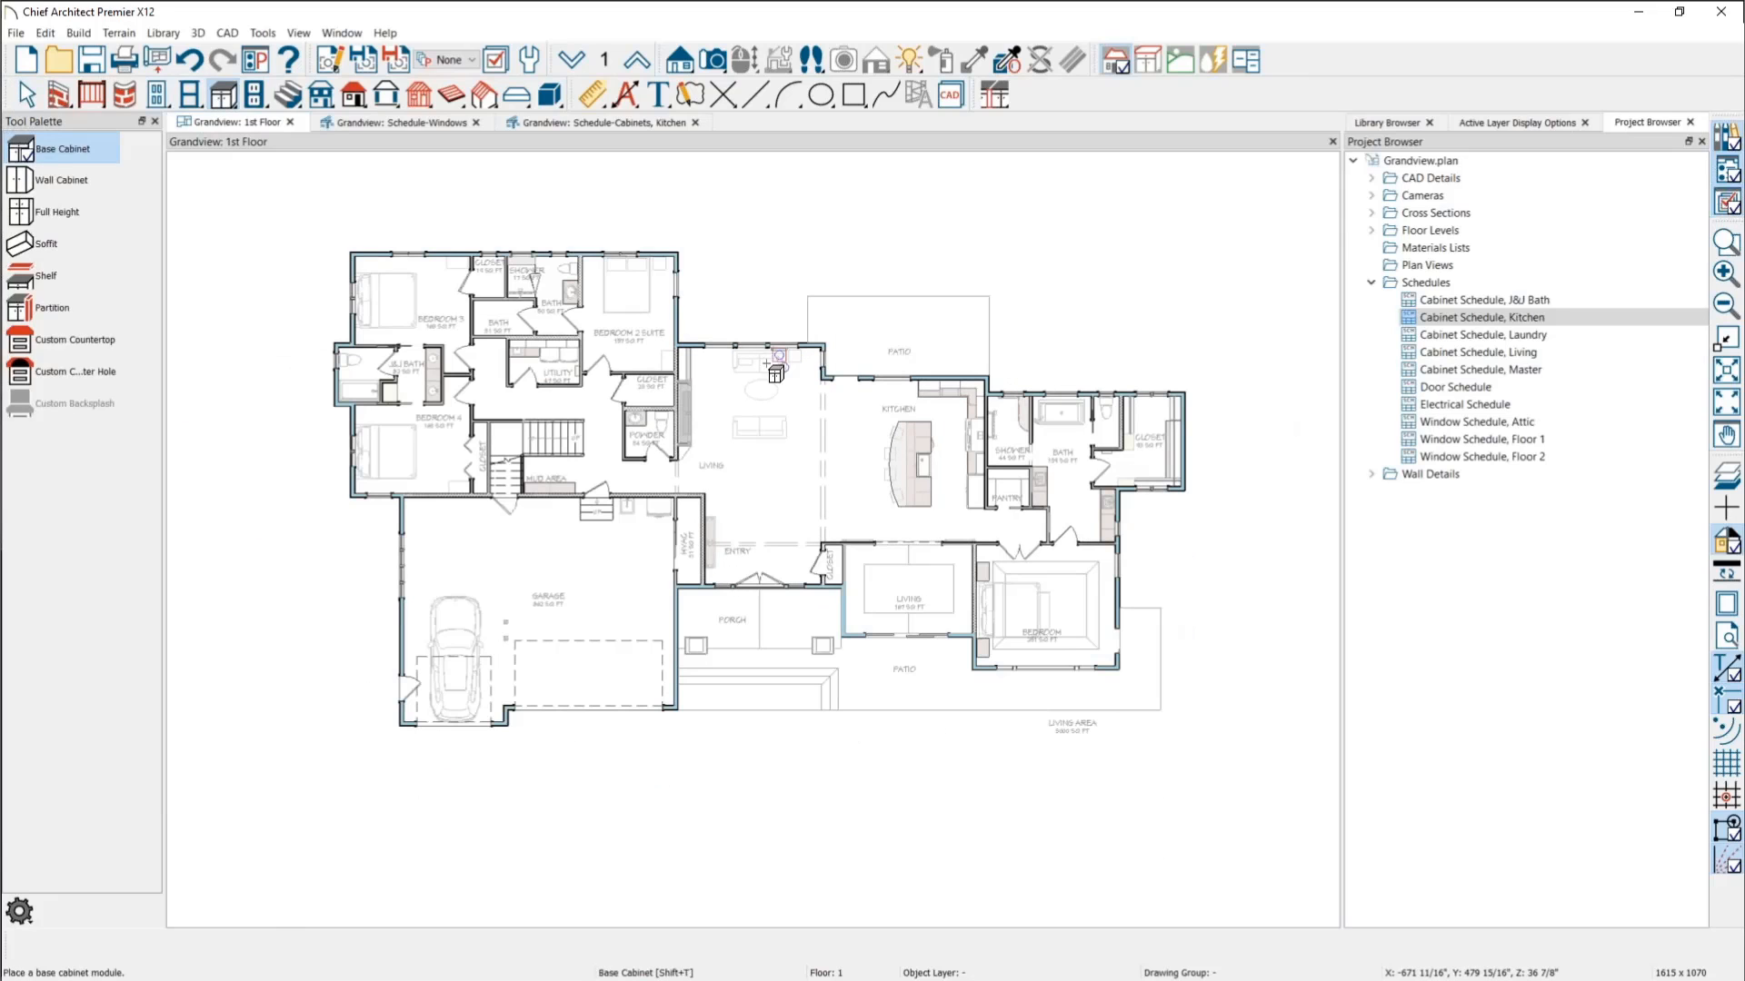
{"action": "left_click_drag", "start_coordinate": [325, 212], "coordinate": [1220, 733]}
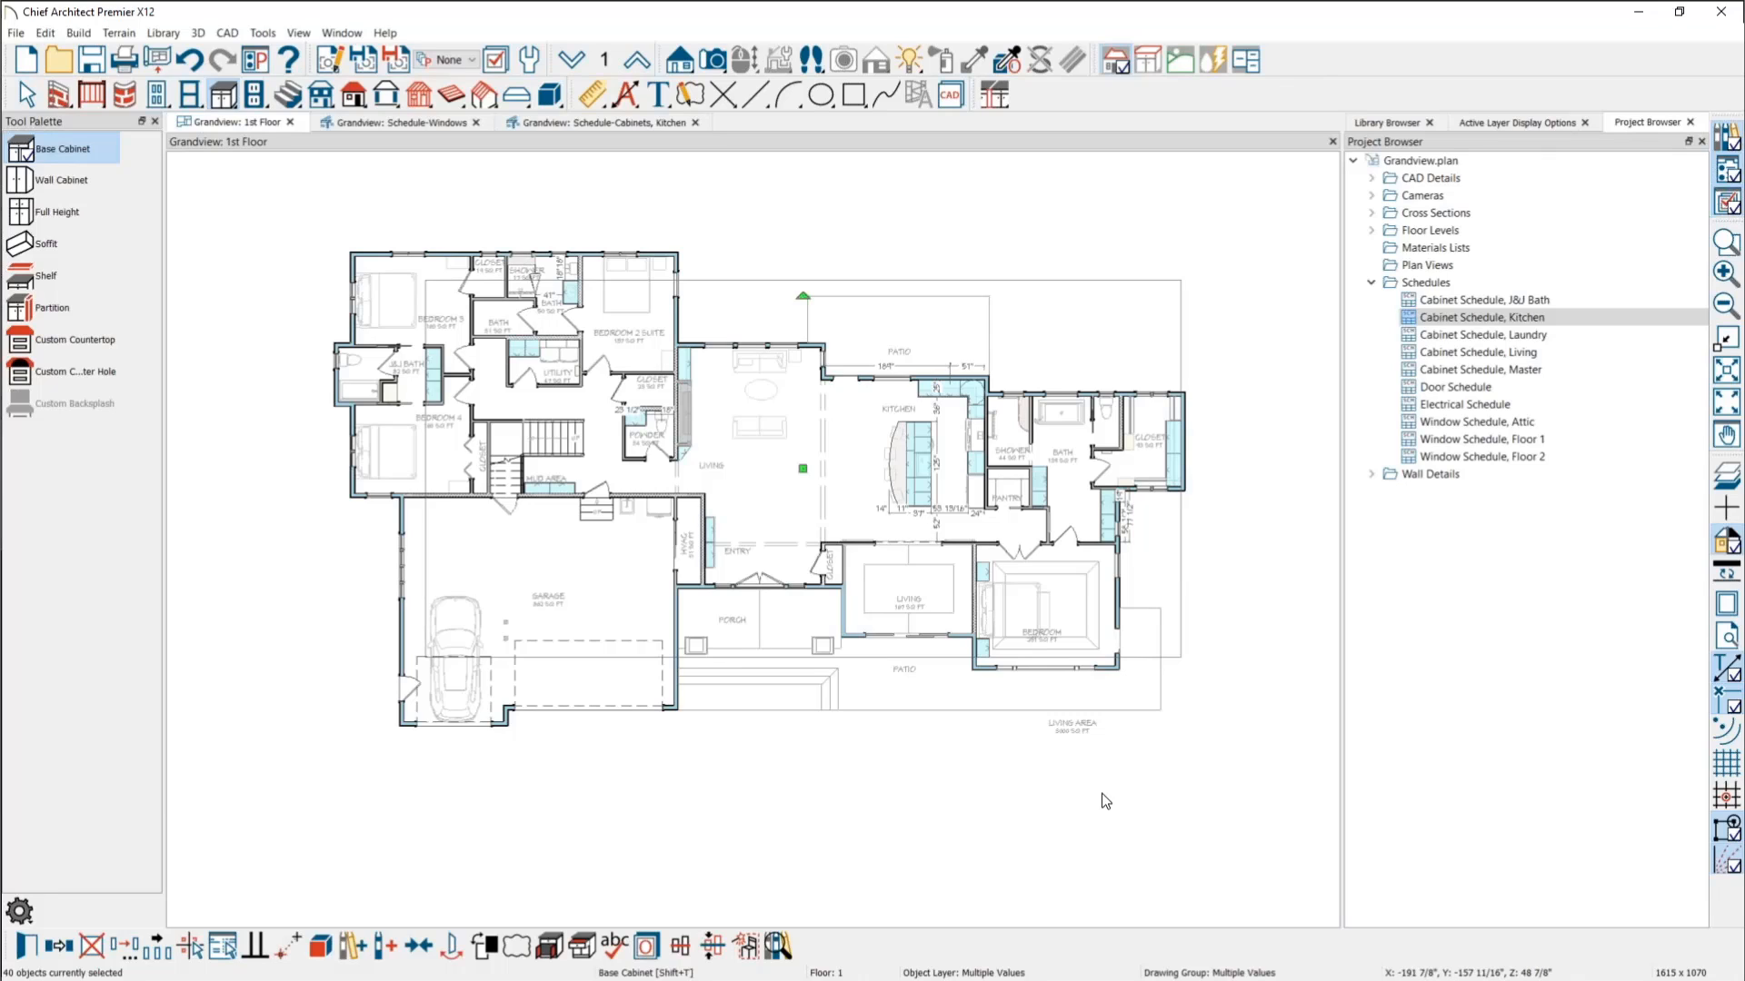
{"action": "key", "text": "Escape"}
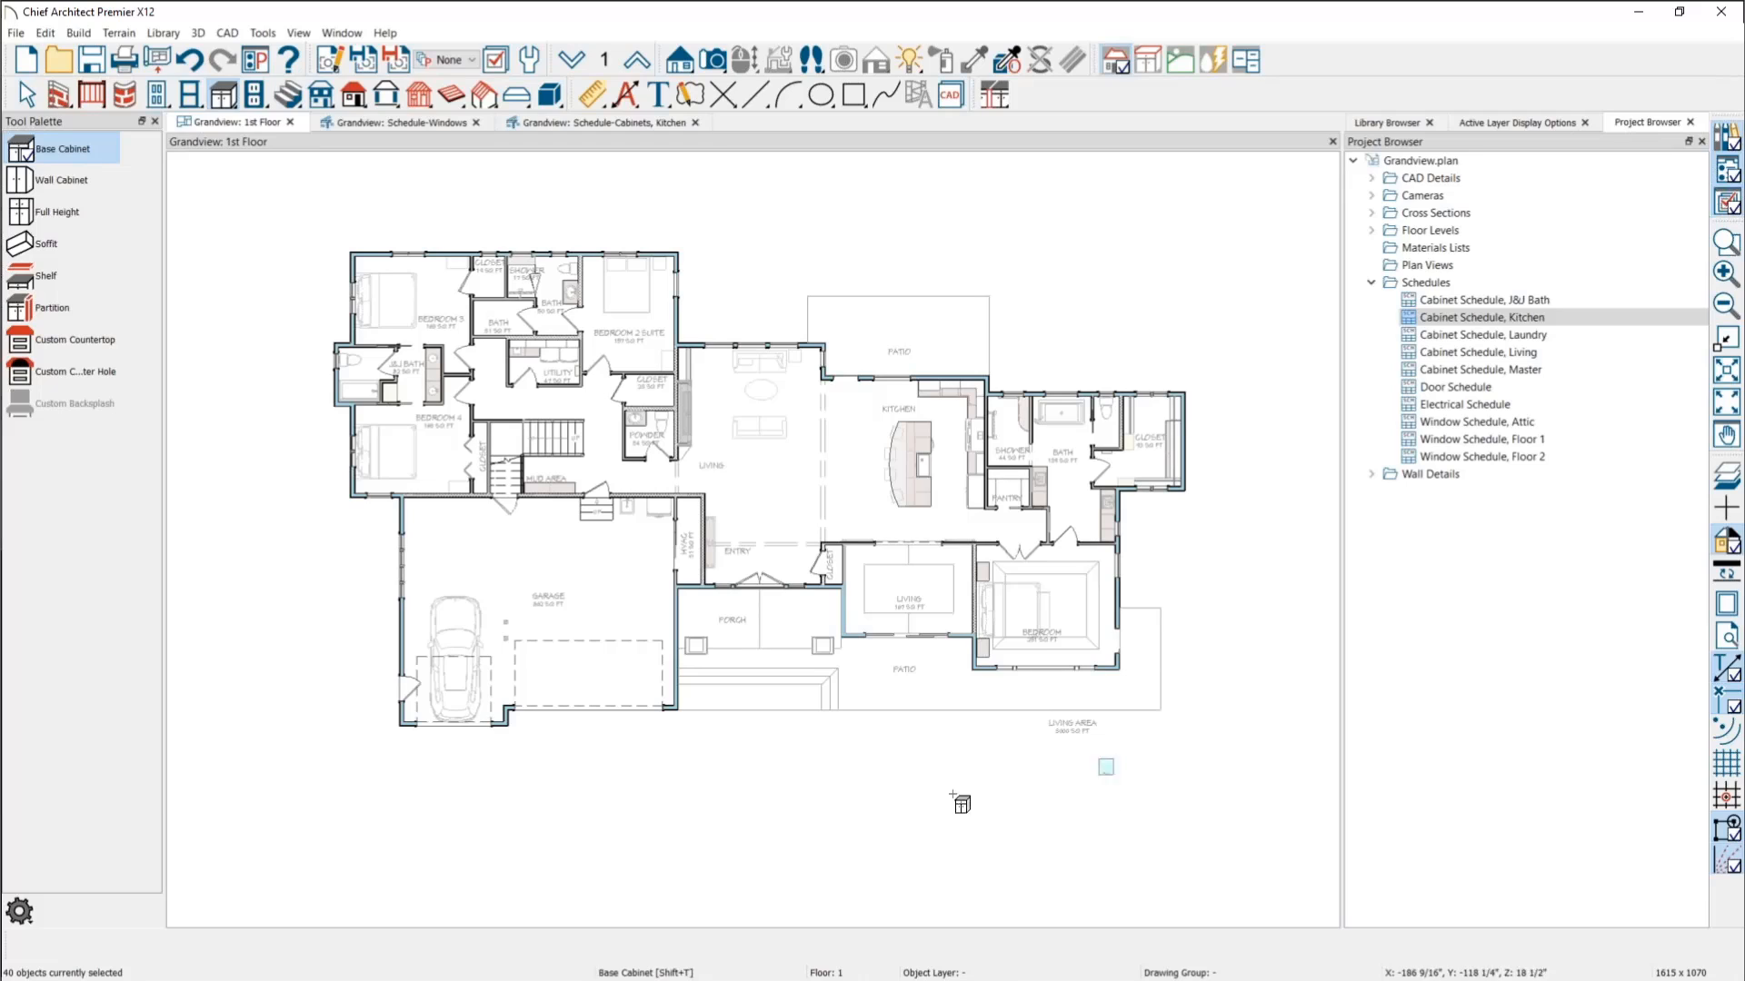
Step: Select the cabinets across the whole 1st floor plan with the Full Height cabinet tool active, and clear the selection
{"action": "left_click", "coordinate": [86, 218]}
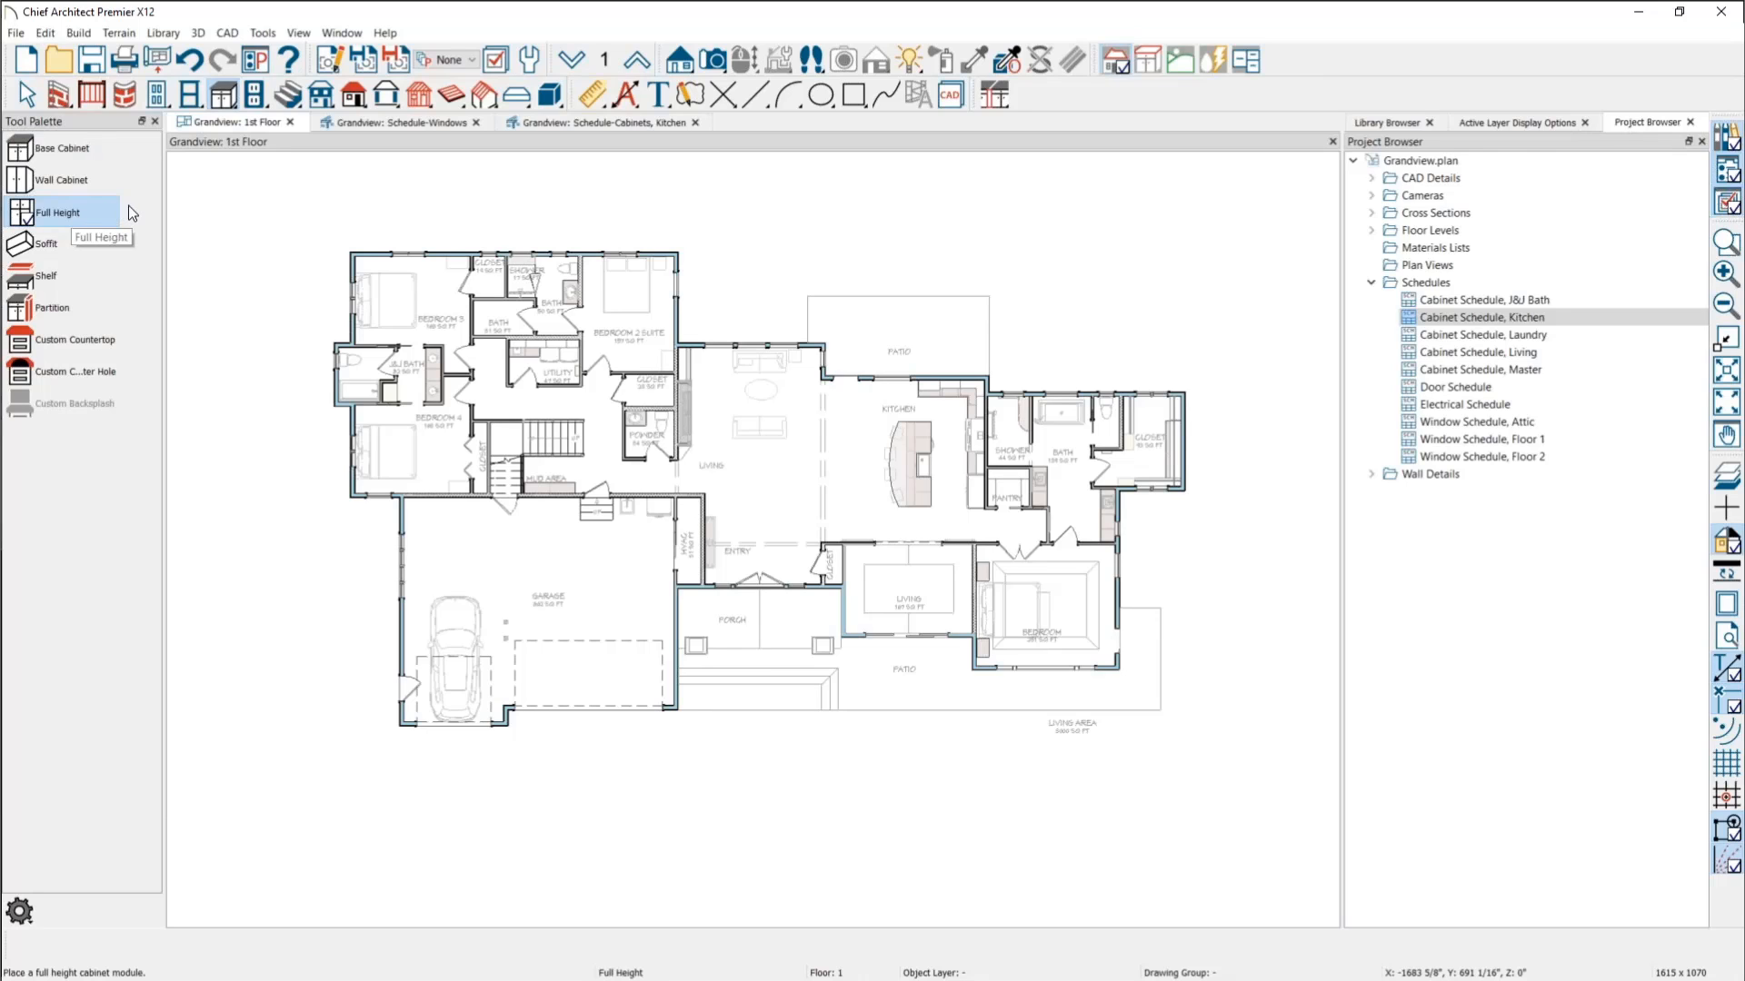
{"action": "left_click_drag", "start_coordinate": [302, 210], "coordinate": [1280, 791]}
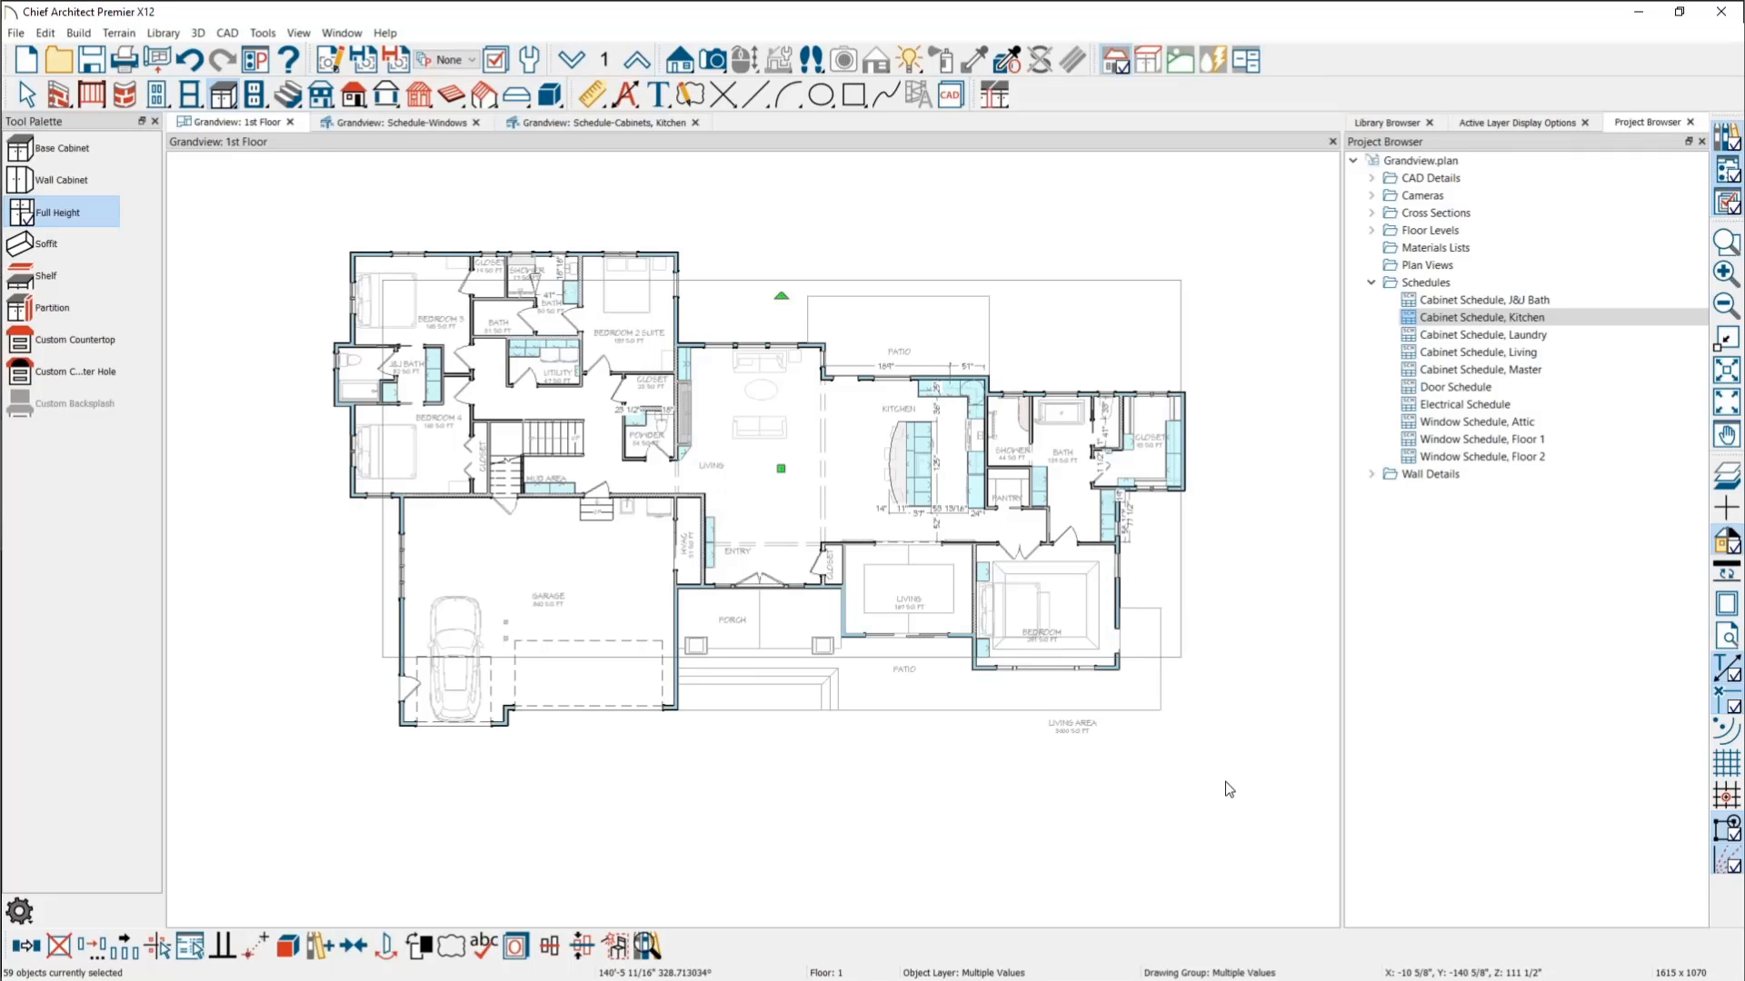
{"action": "key", "text": "Escape"}
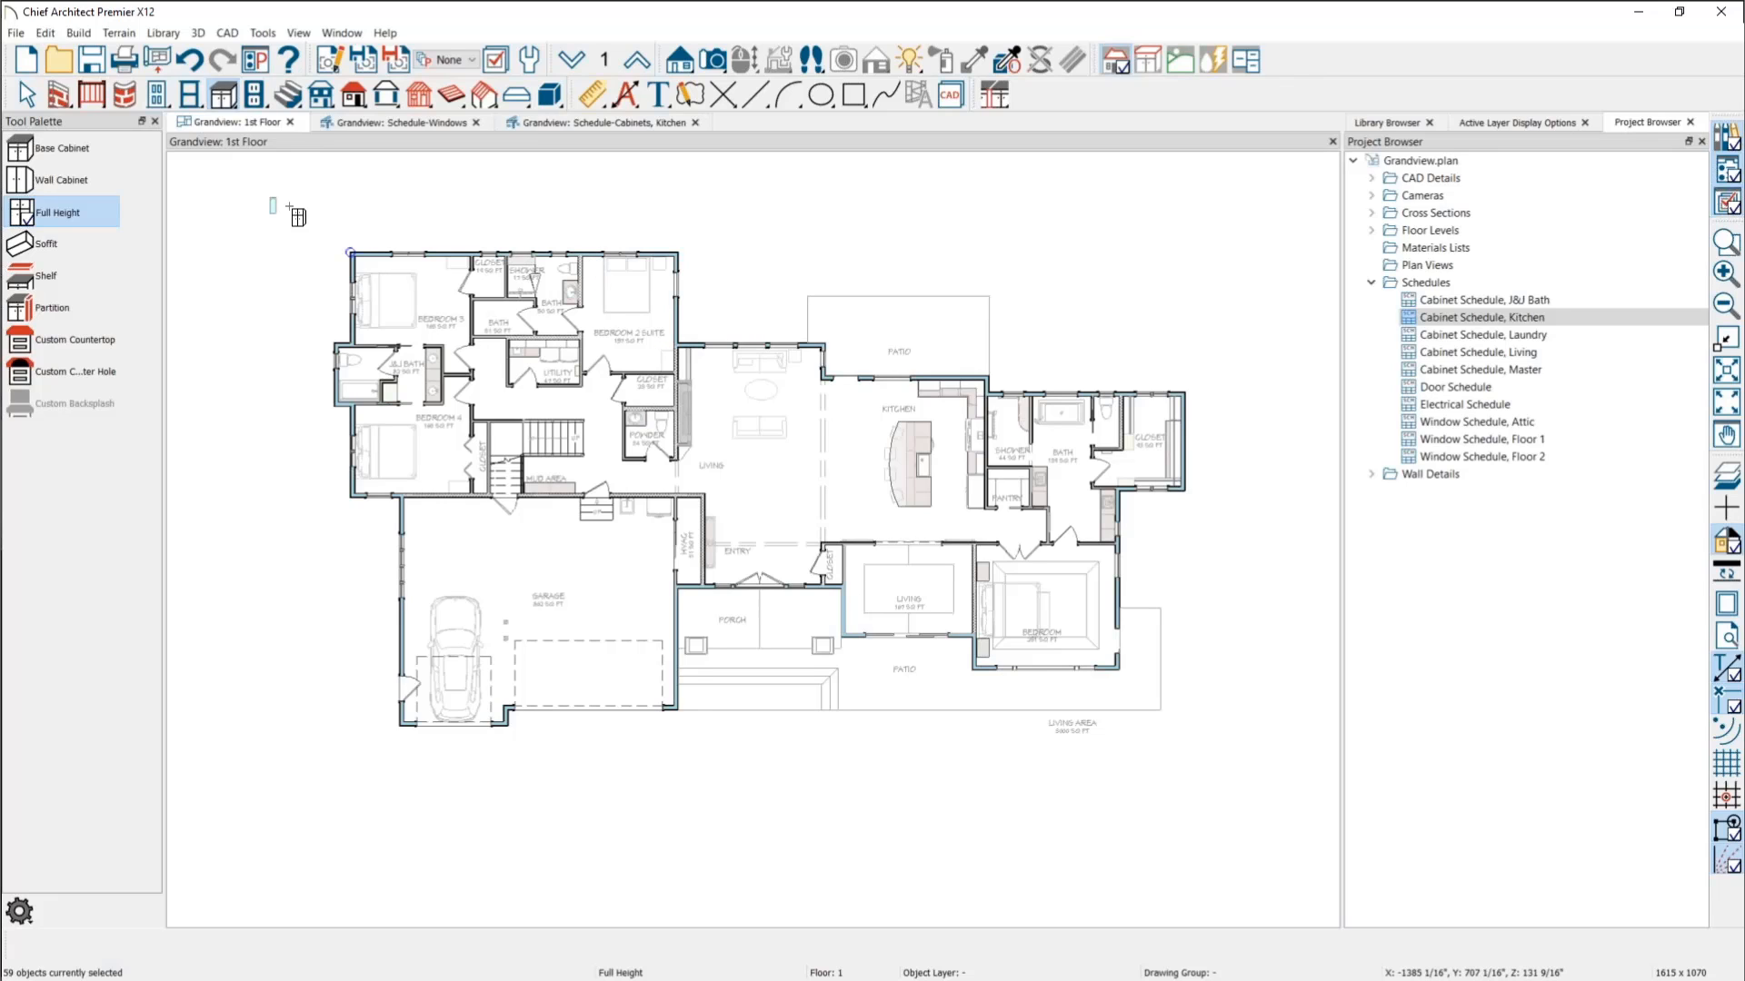
{"action": "left_click_drag", "start_coordinate": [289, 206], "coordinate": [1279, 813]}
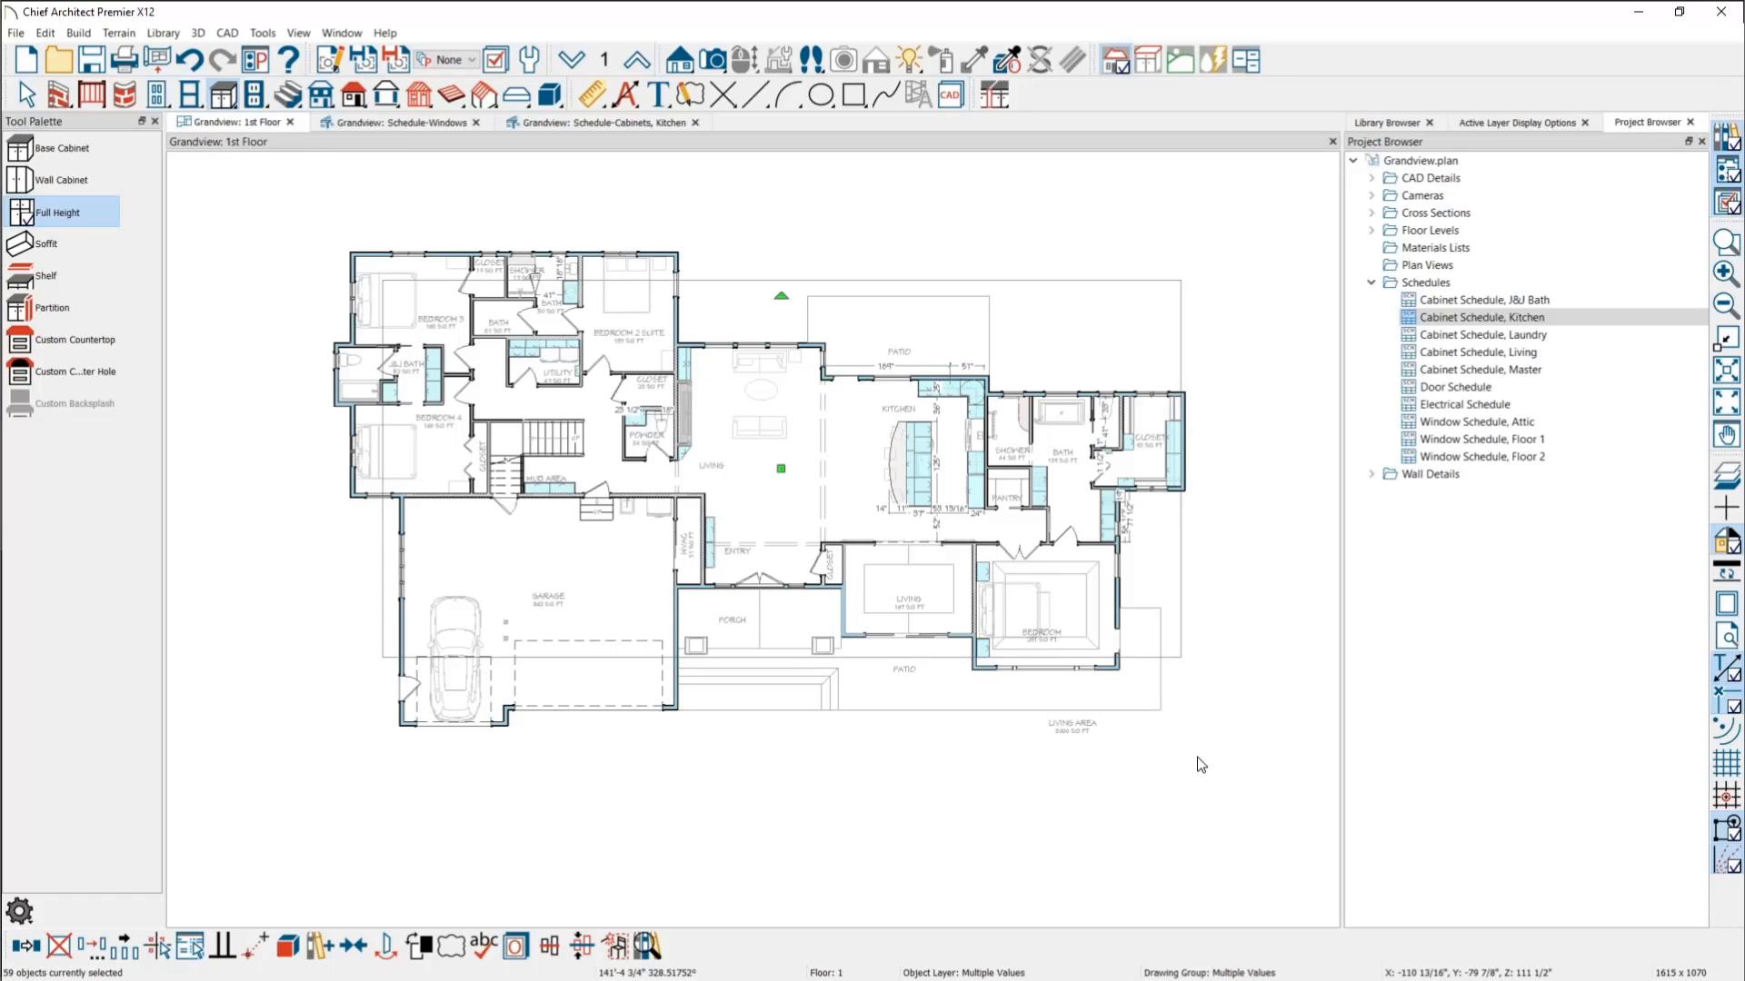
{"action": "key", "text": "Escape"}
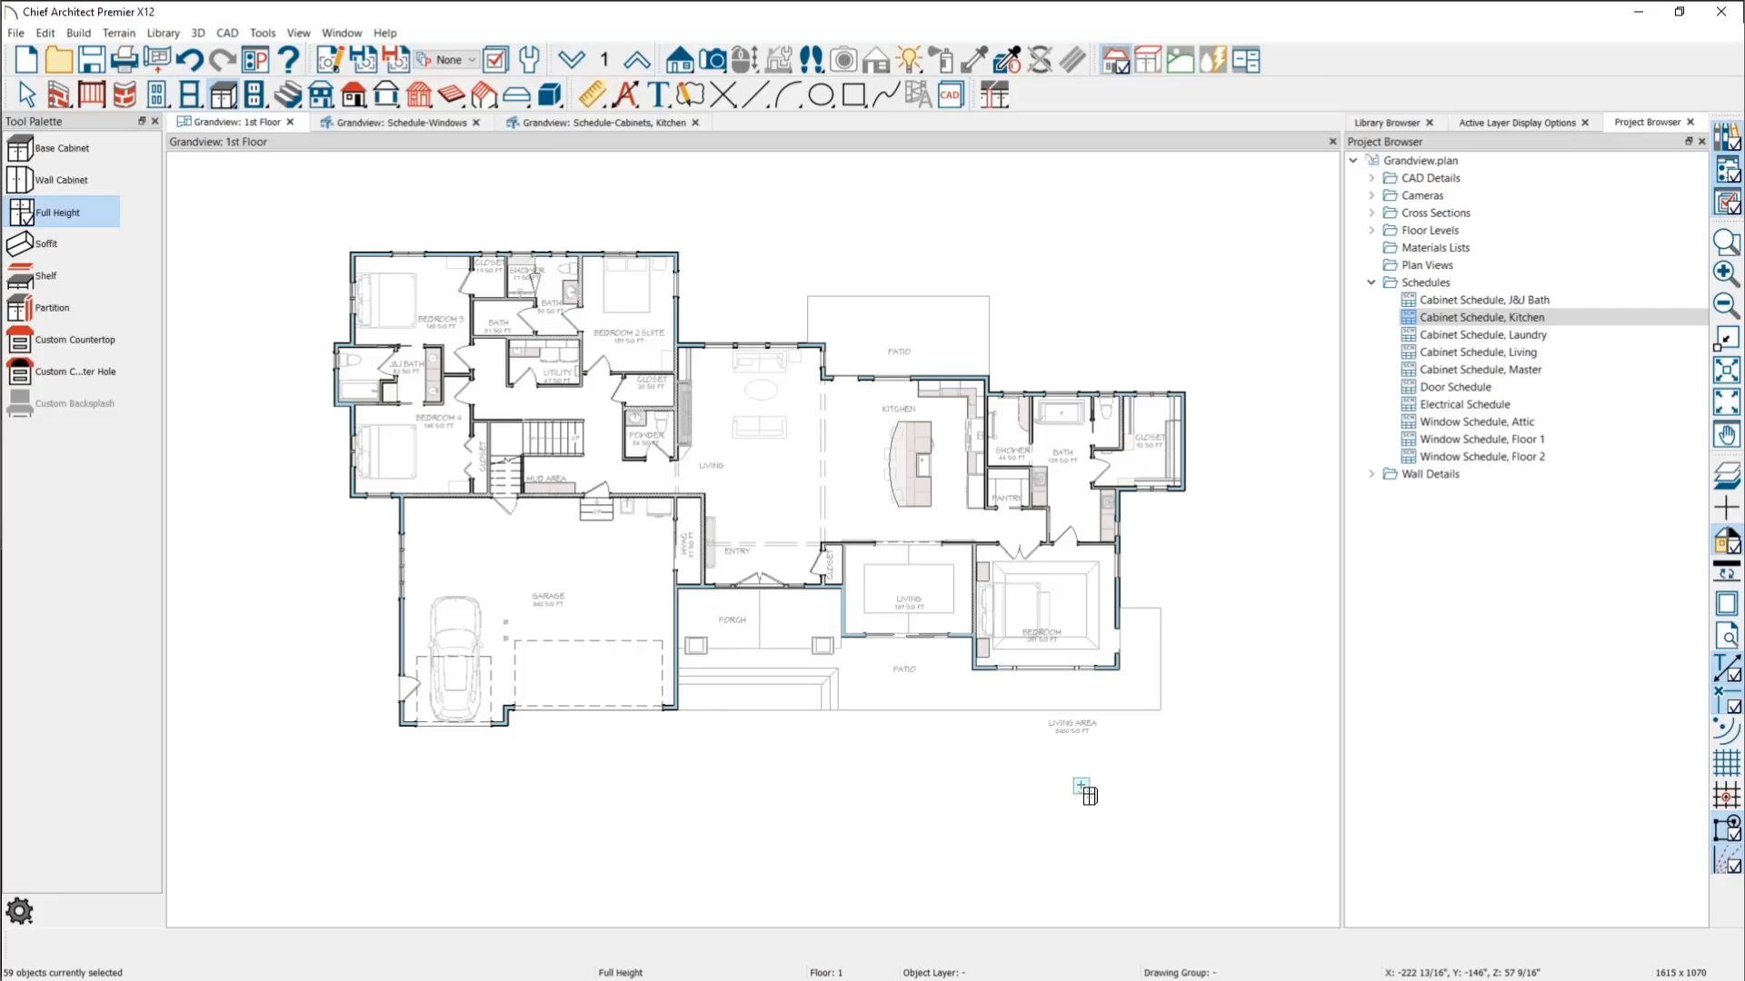
Step: Place a new cabinet schedule in the empty area beside the 1st floor plan
{"action": "scroll", "coordinate": [936, 454], "scroll_direction": "up", "scroll_amount": 3}
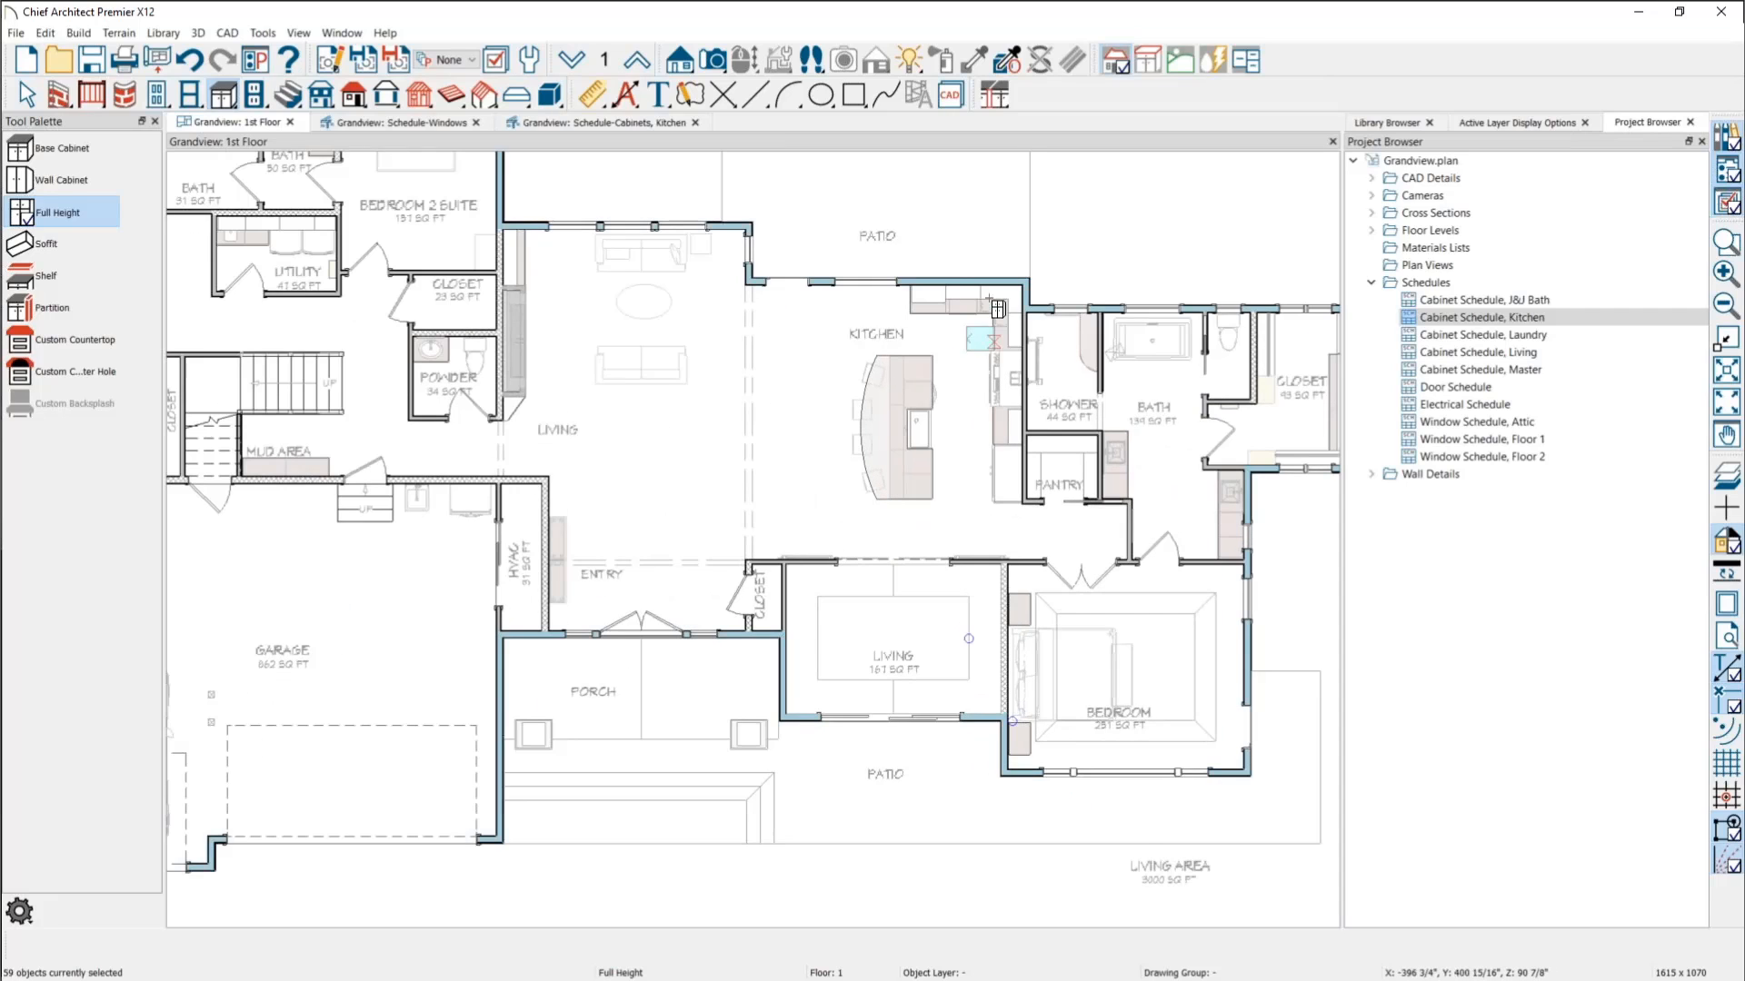
{"action": "key", "text": "space"}
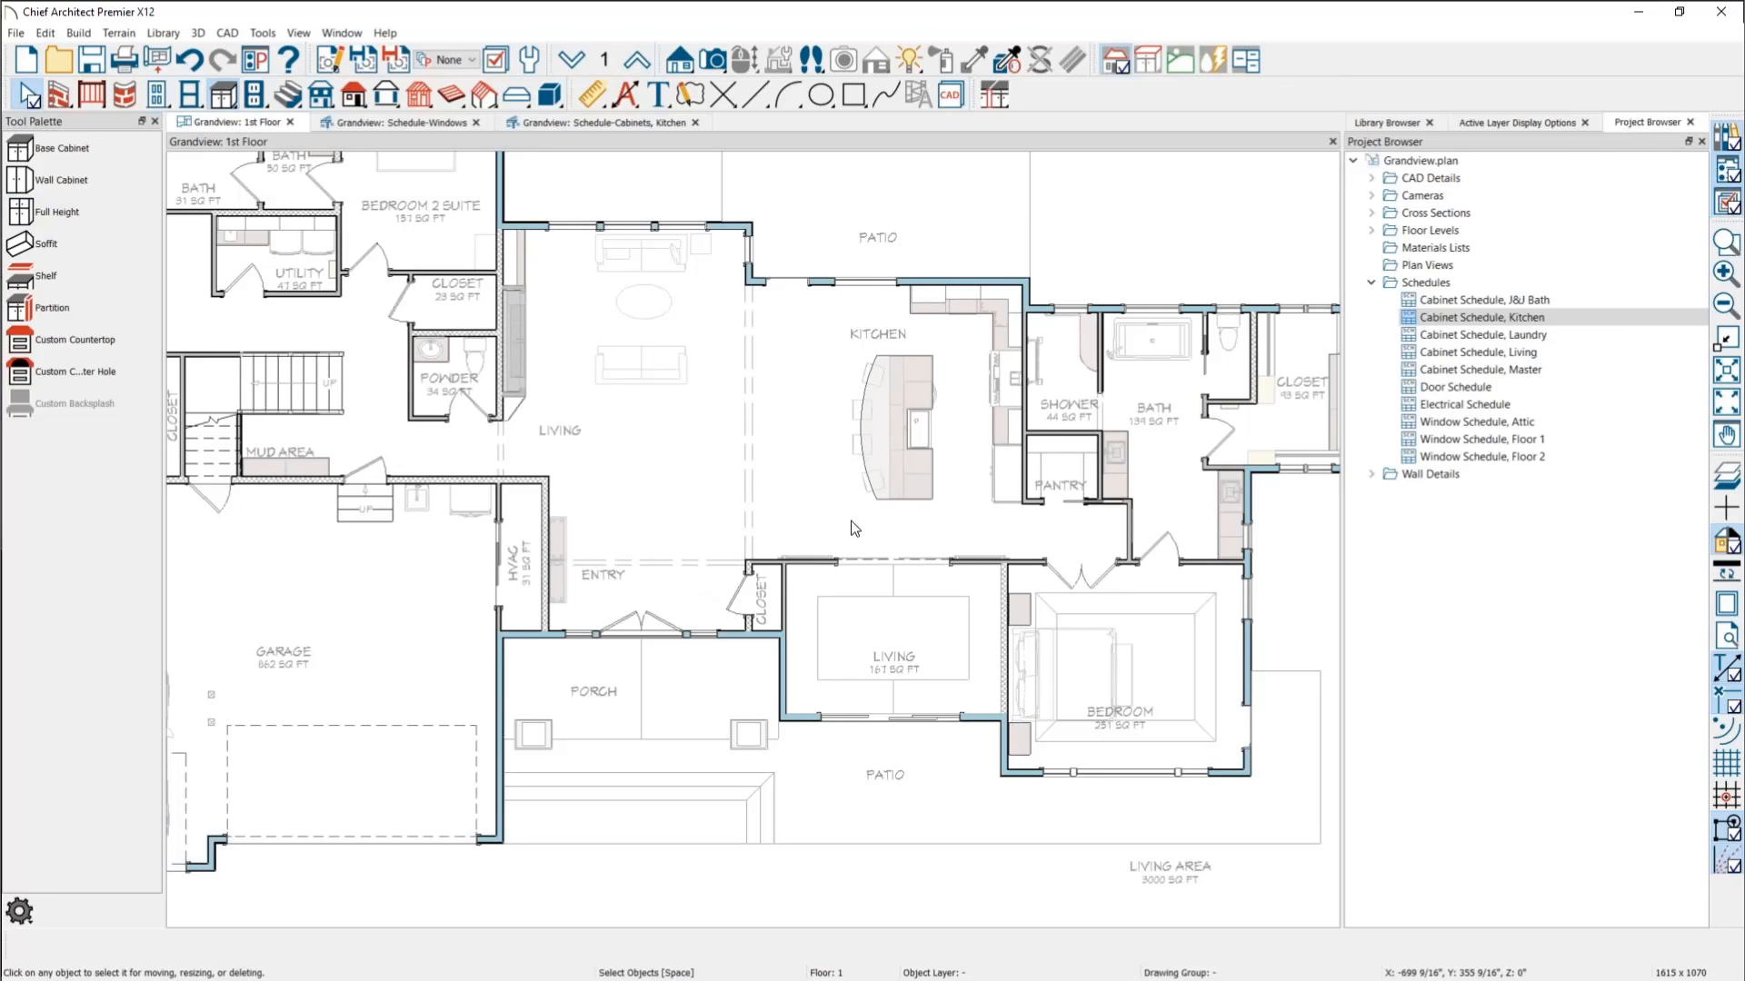
{"action": "scroll", "coordinate": [353, 483], "scroll_direction": "down", "scroll_amount": 3}
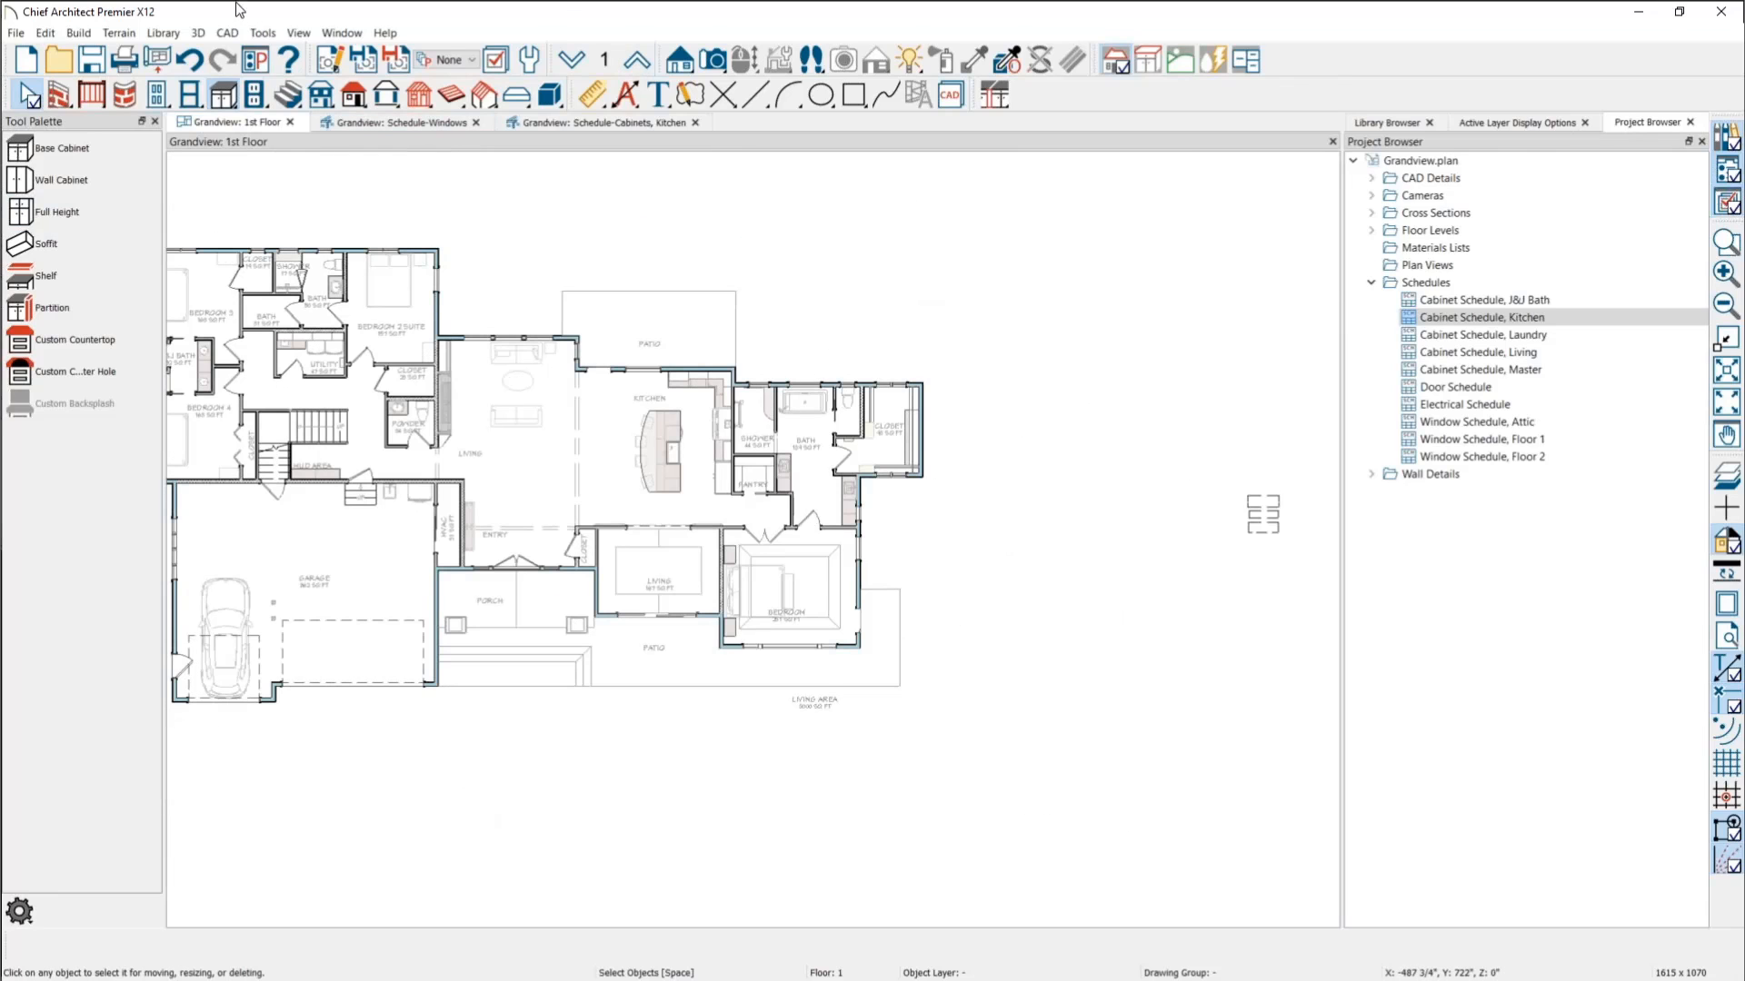
{"action": "left_click", "coordinate": [266, 33]}
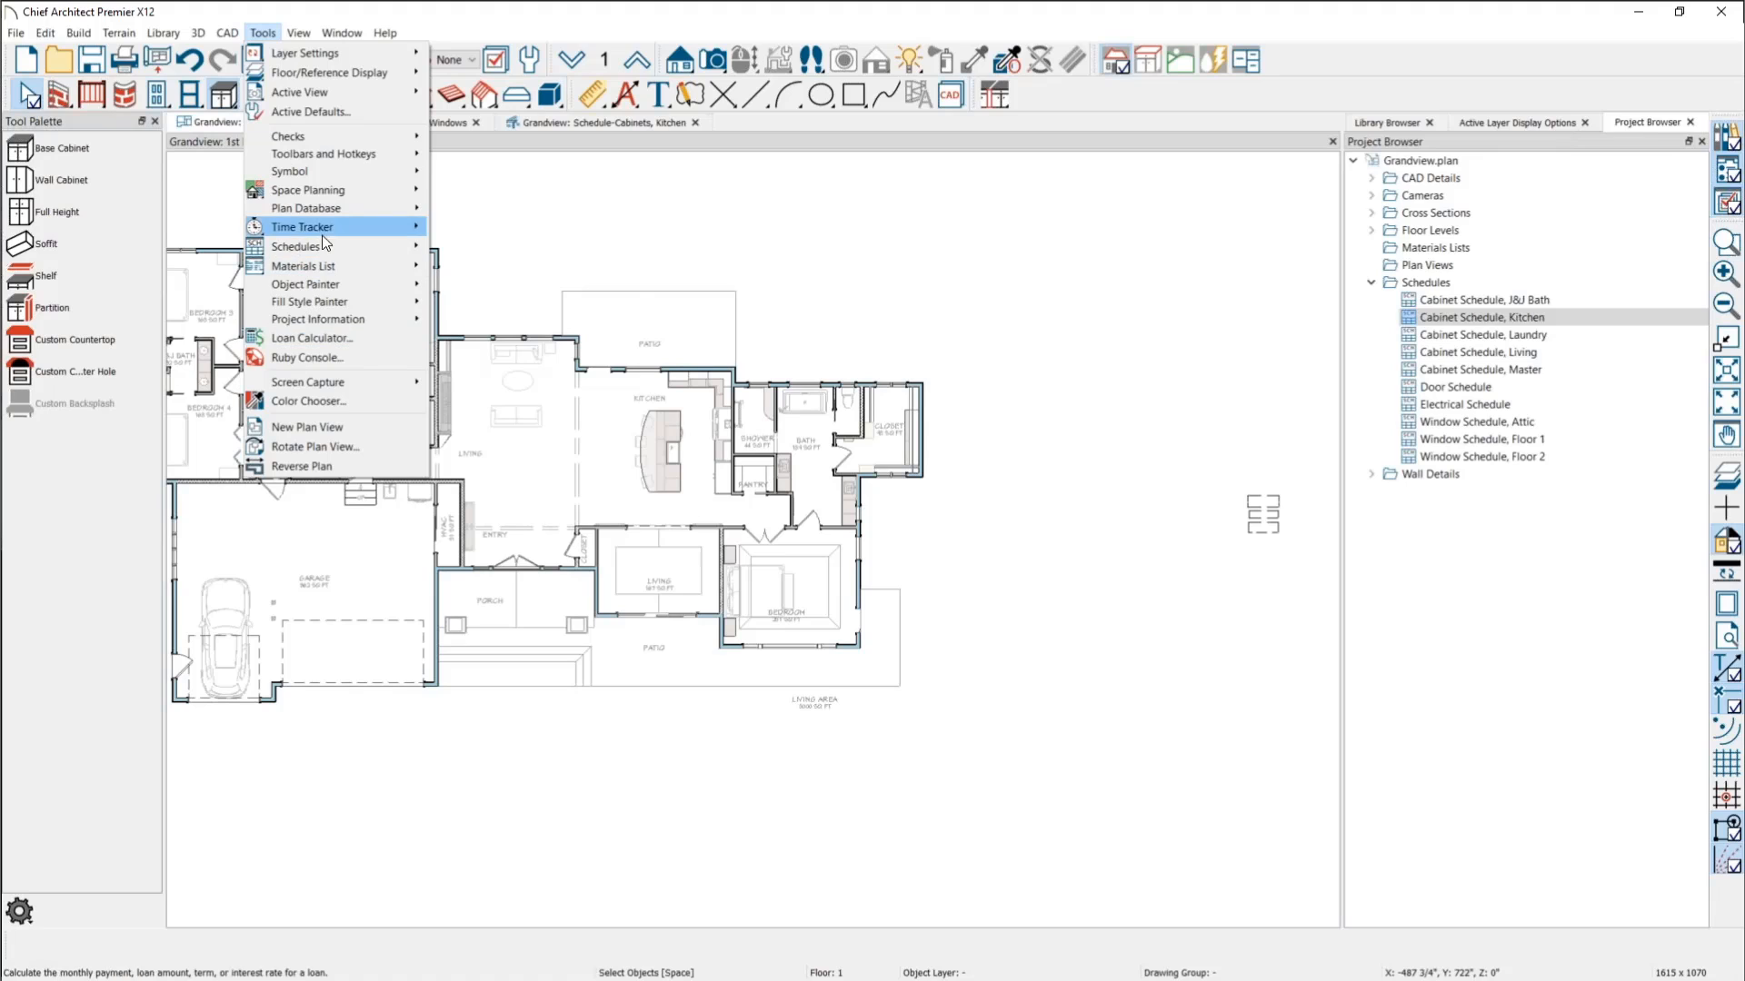
{"action": "mouse_move", "coordinate": [341, 247]}
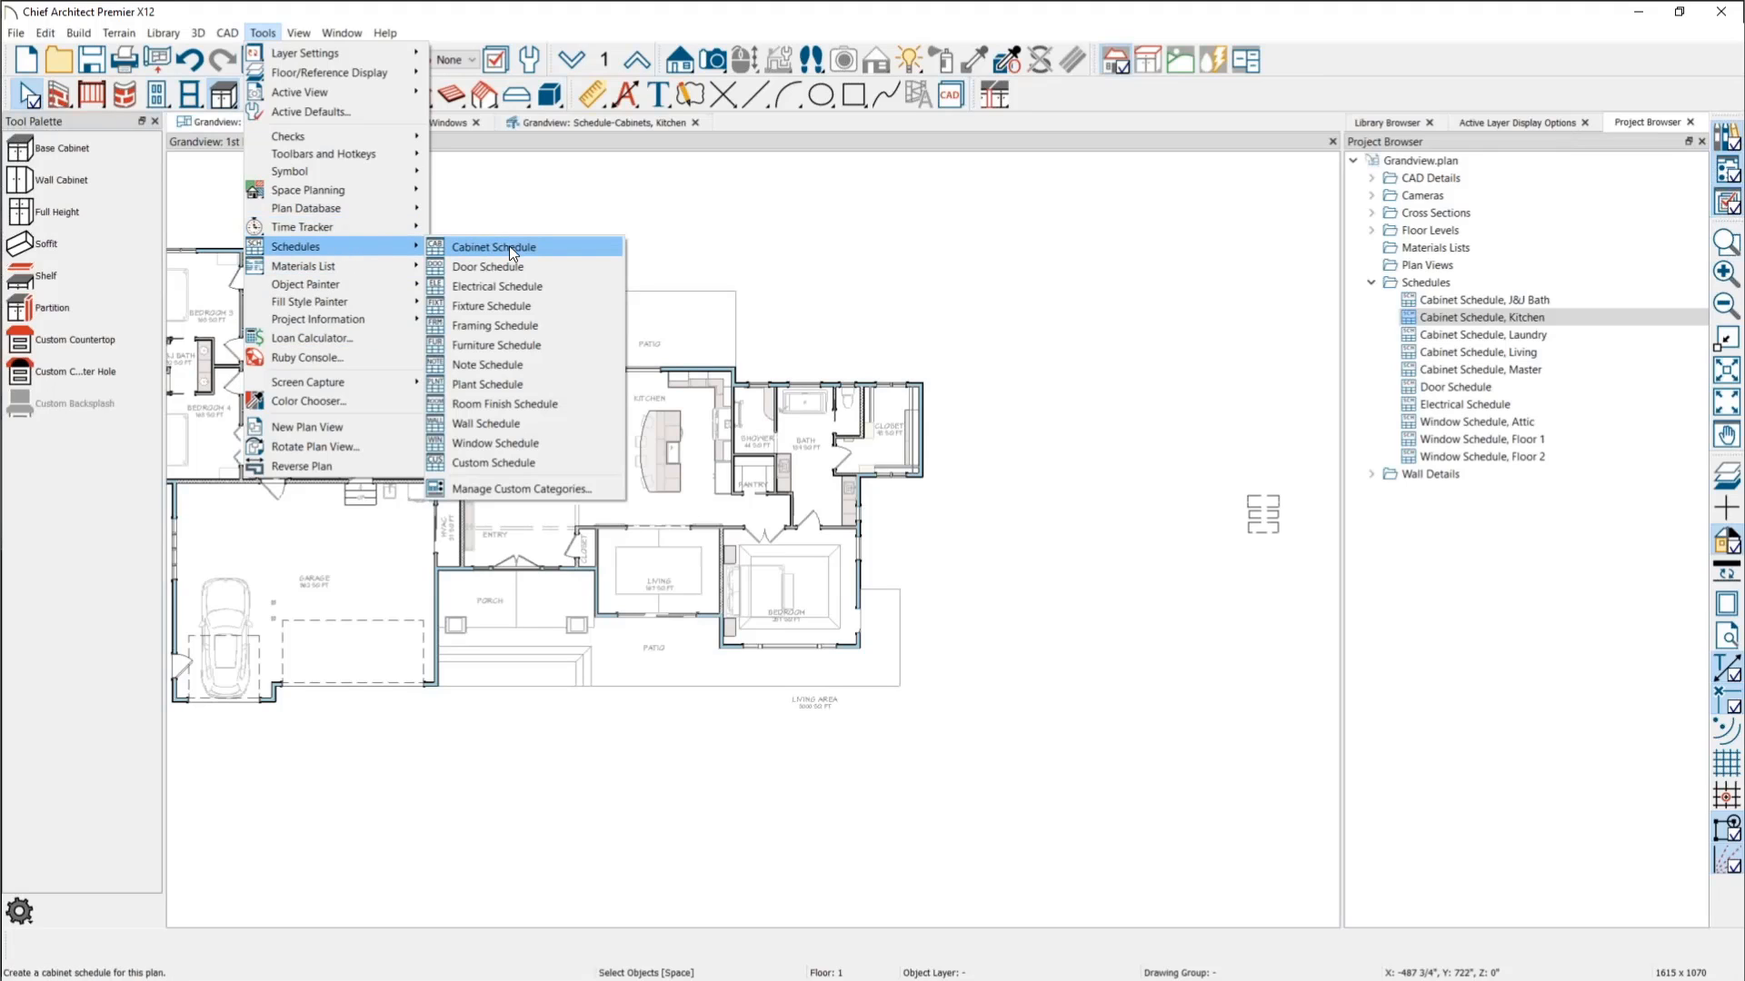
{"action": "left_click", "coordinate": [509, 245]}
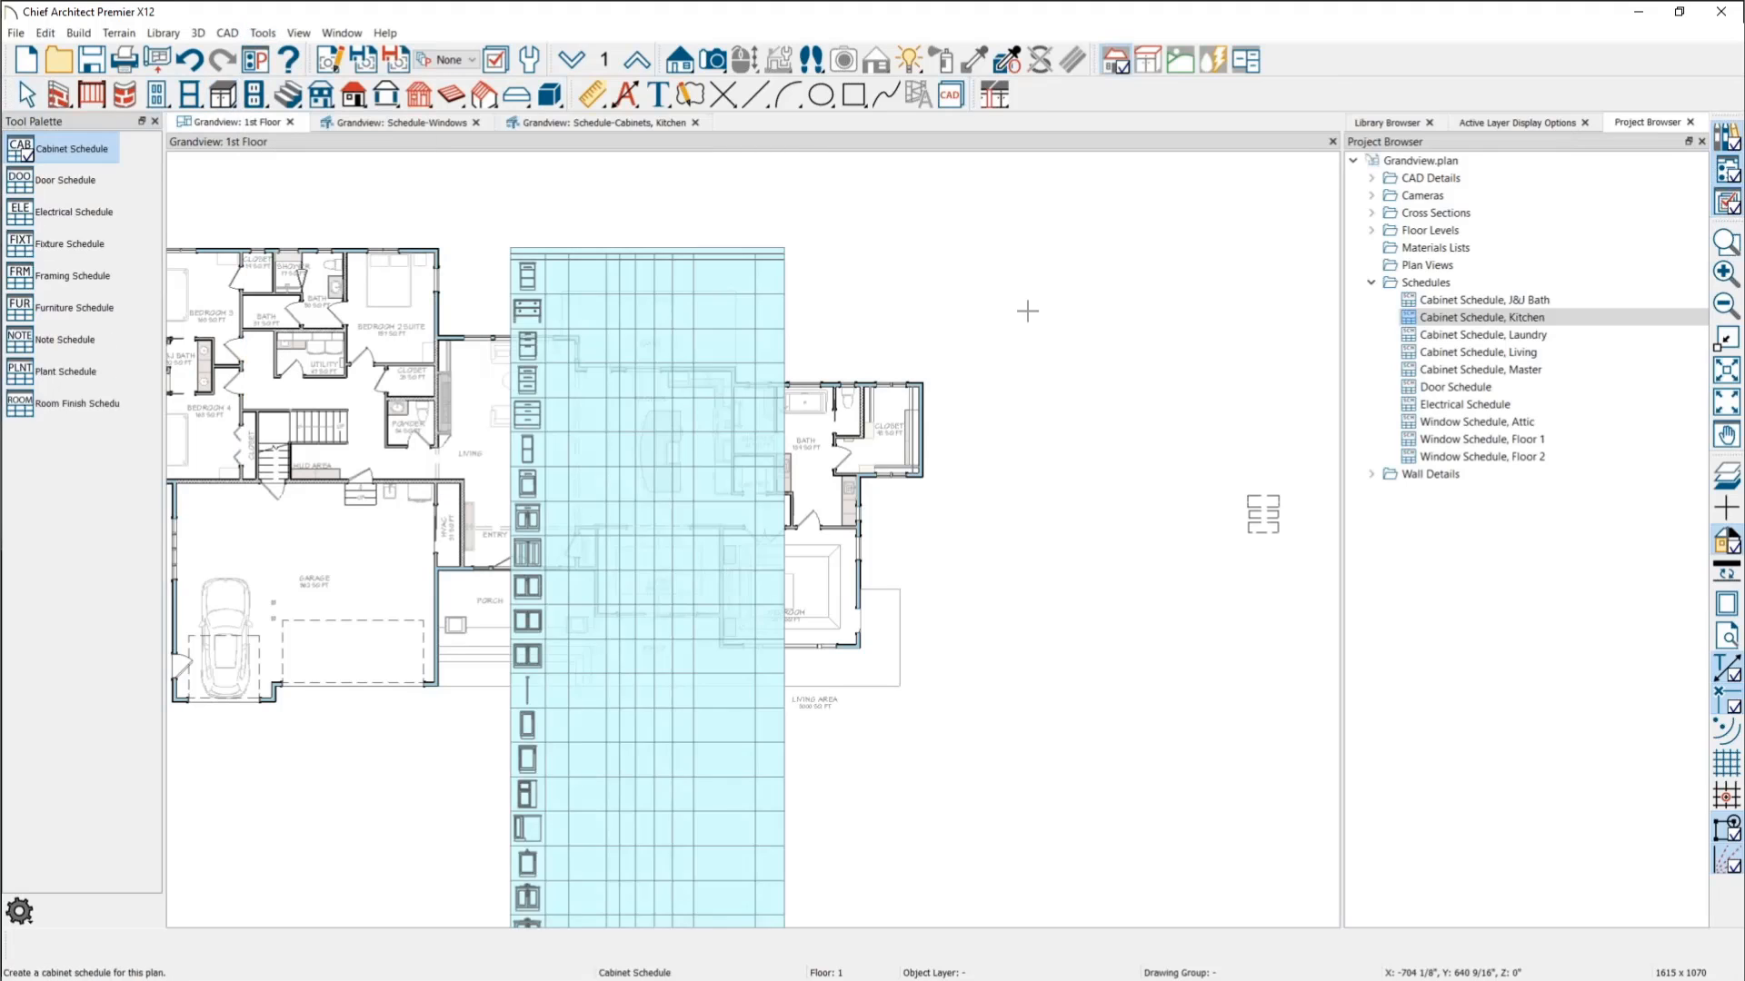
{"action": "left_click", "coordinate": [1025, 309]}
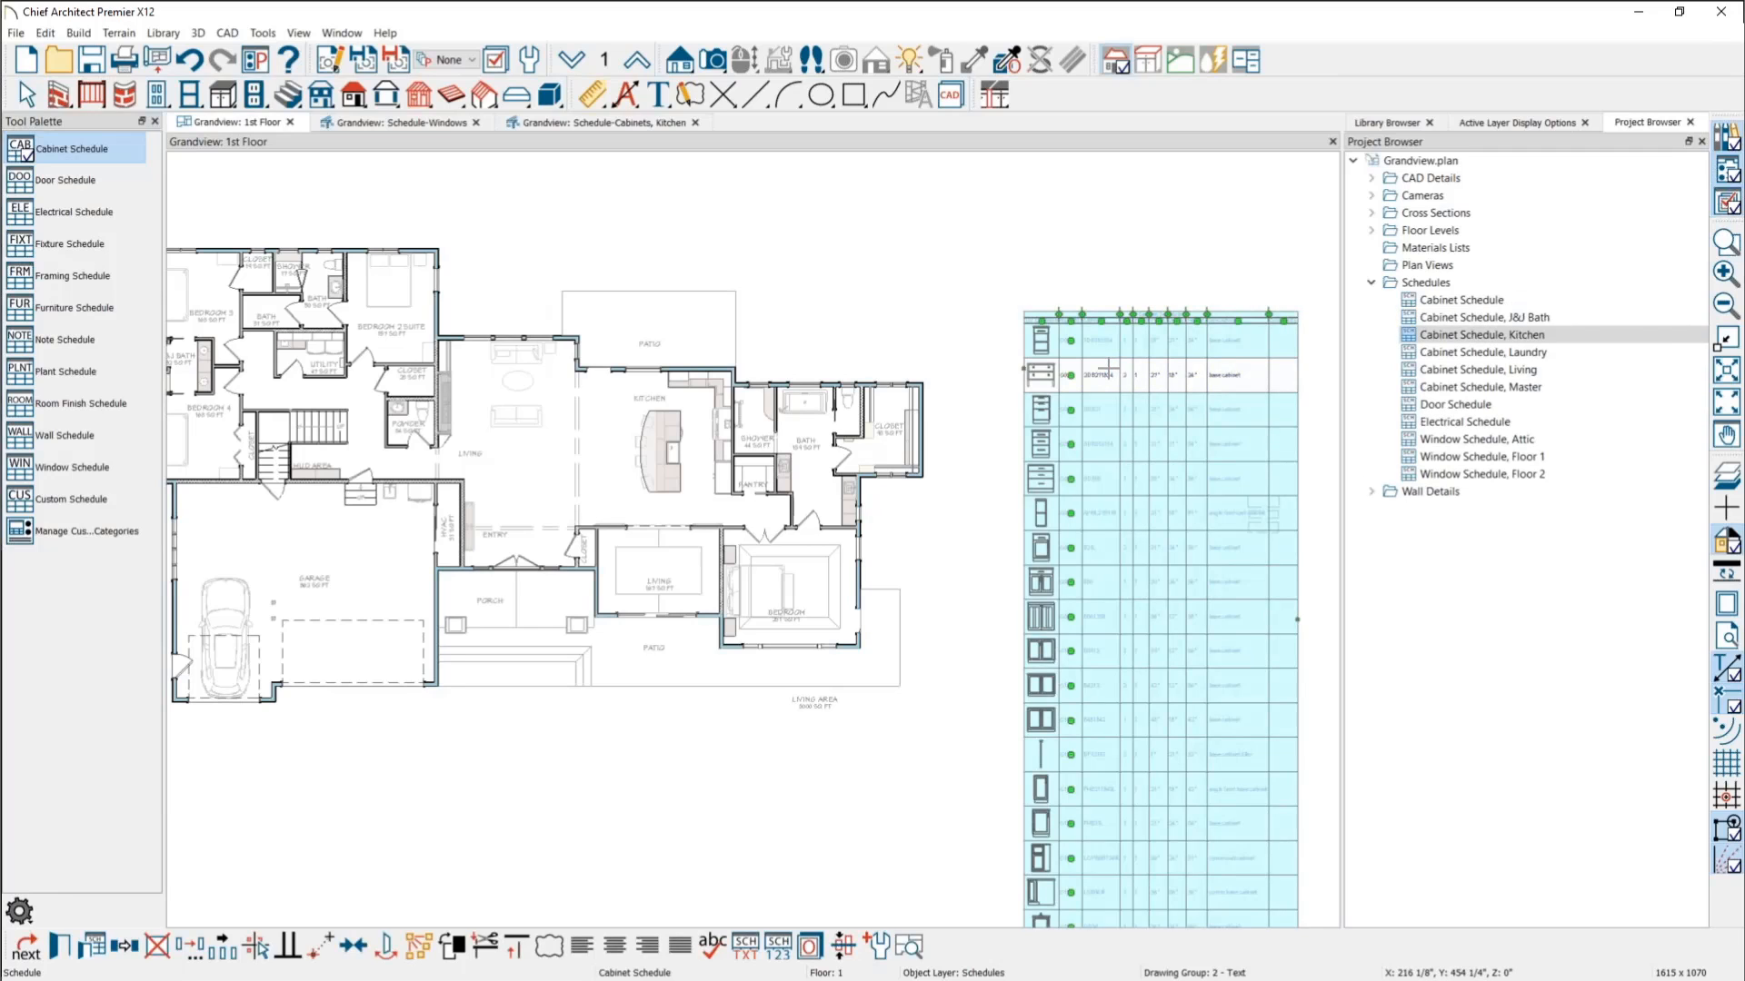
Step: Open the new cabinet schedule's specification, exclude the Cabinet category, examine the other available categories, and close it without saving
{"action": "double_click", "coordinate": [1109, 369]}
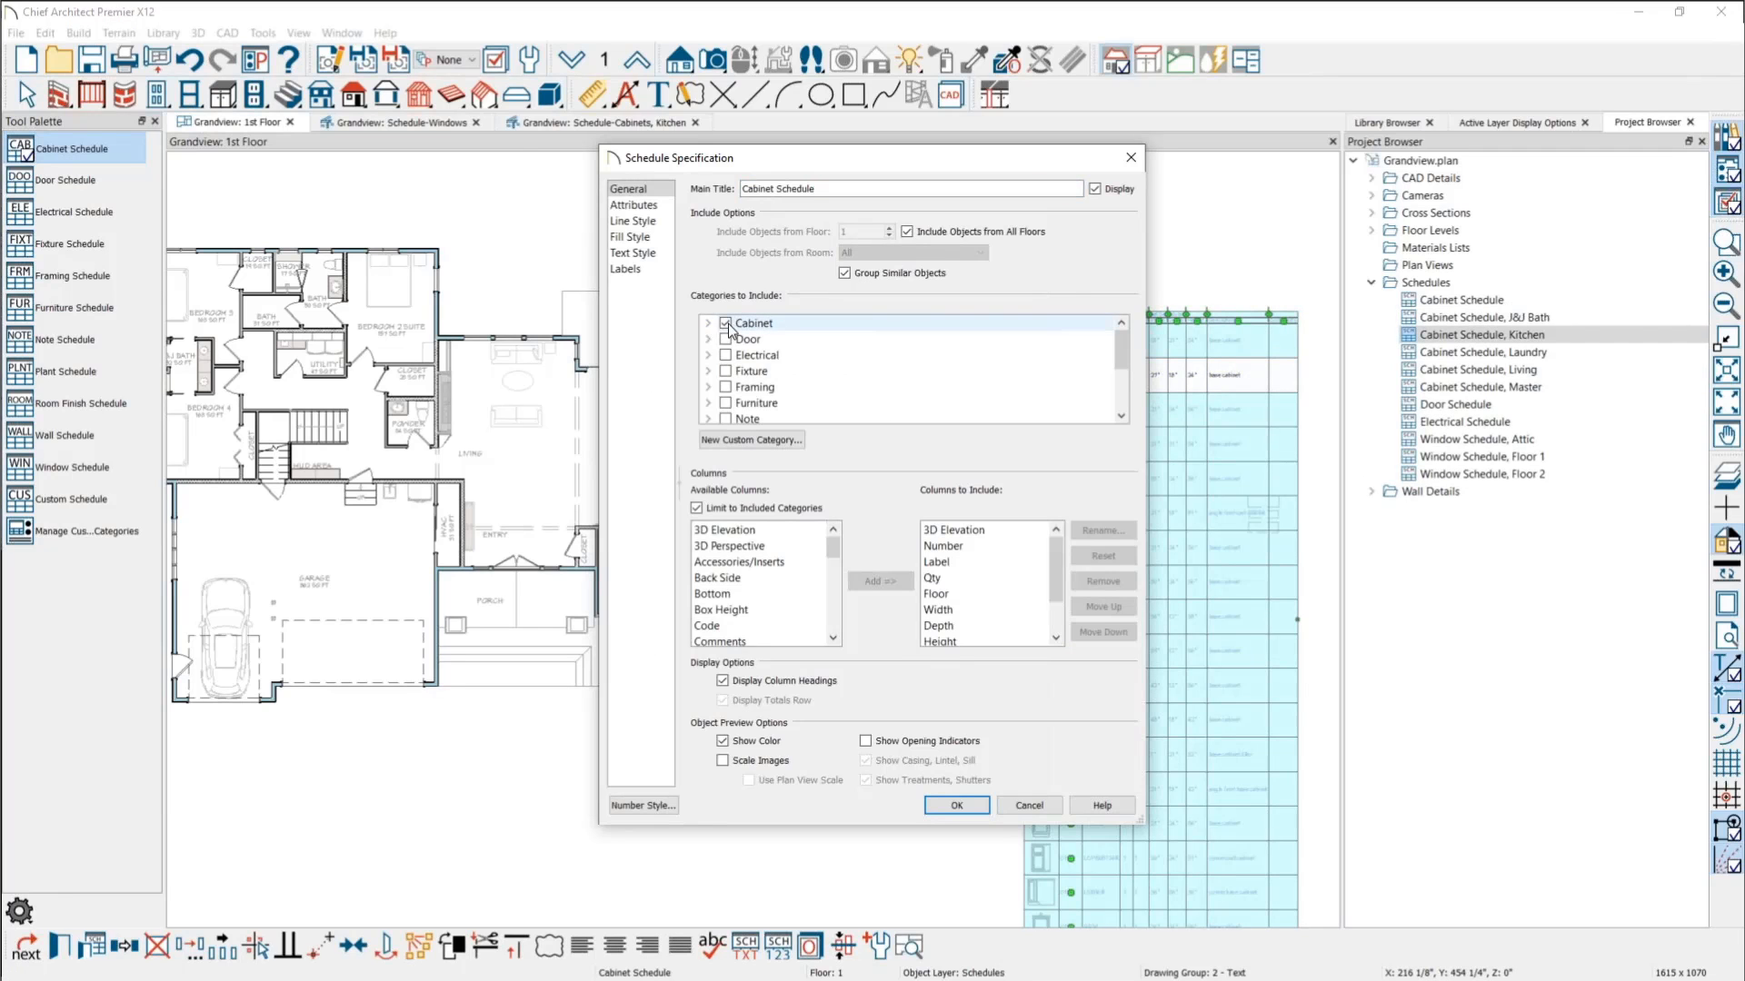
{"action": "left_click", "coordinate": [726, 324]}
{"action": "scroll", "coordinate": [845, 368], "scroll_direction": "down", "scroll_amount": 5}
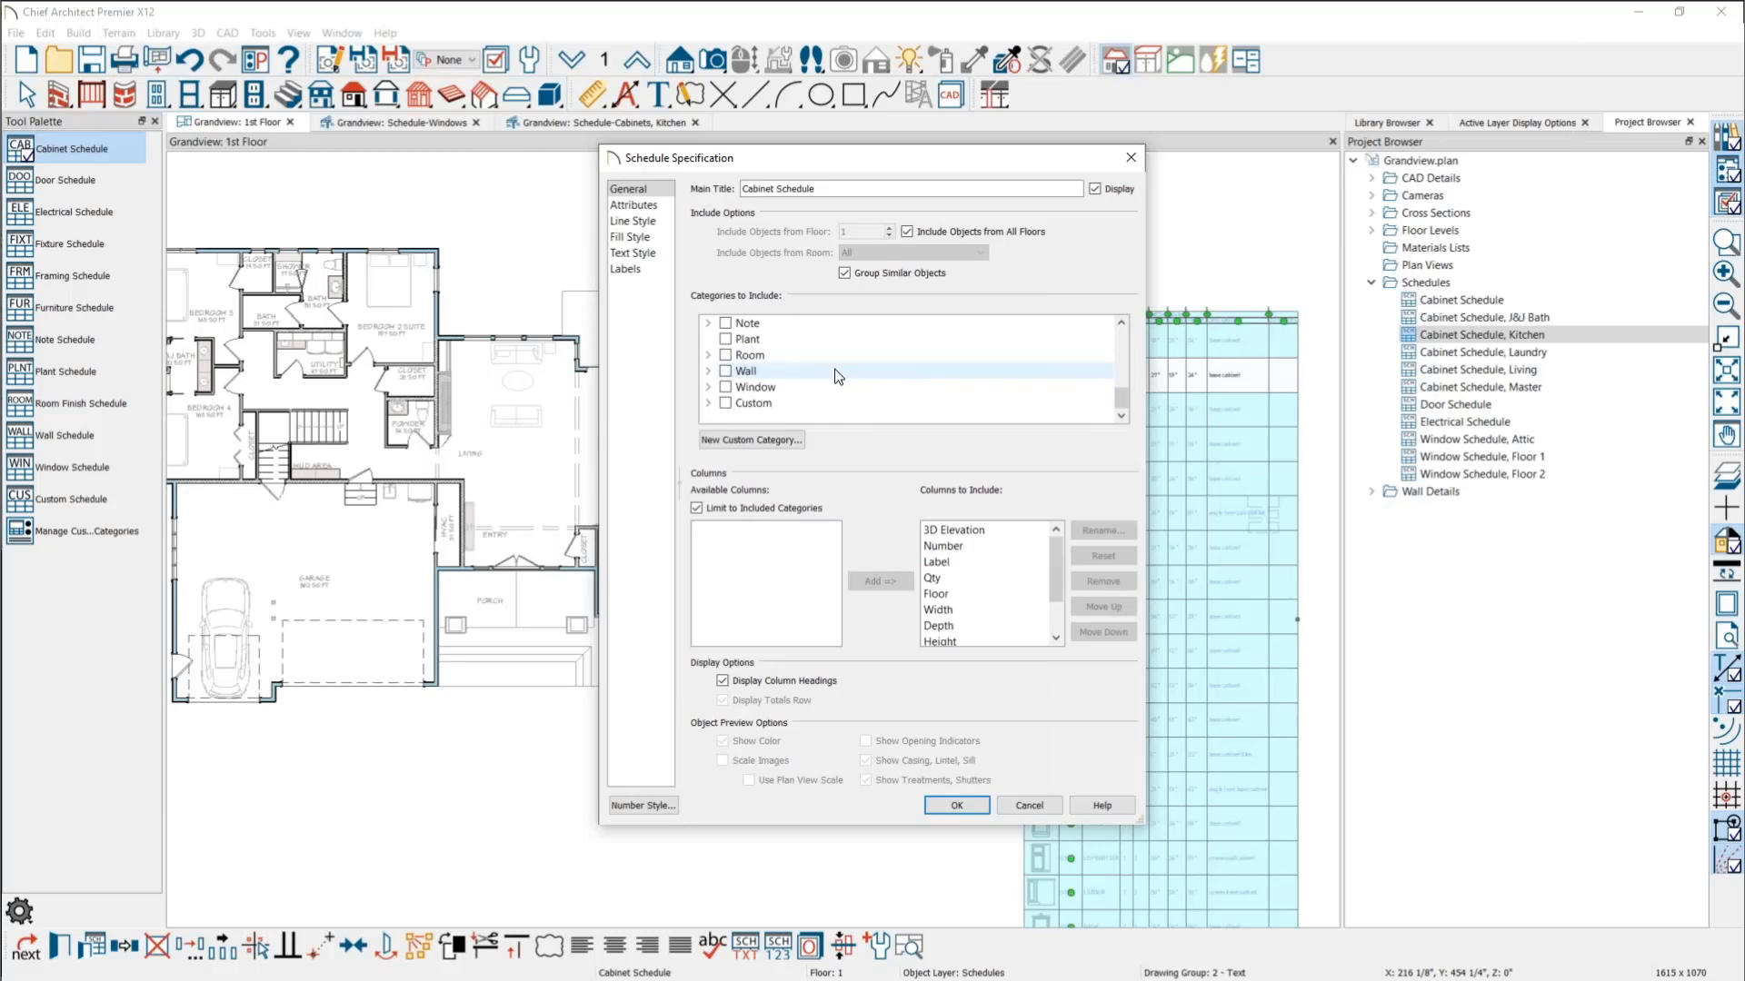
{"action": "scroll", "coordinate": [744, 394], "scroll_direction": "up", "scroll_amount": 3}
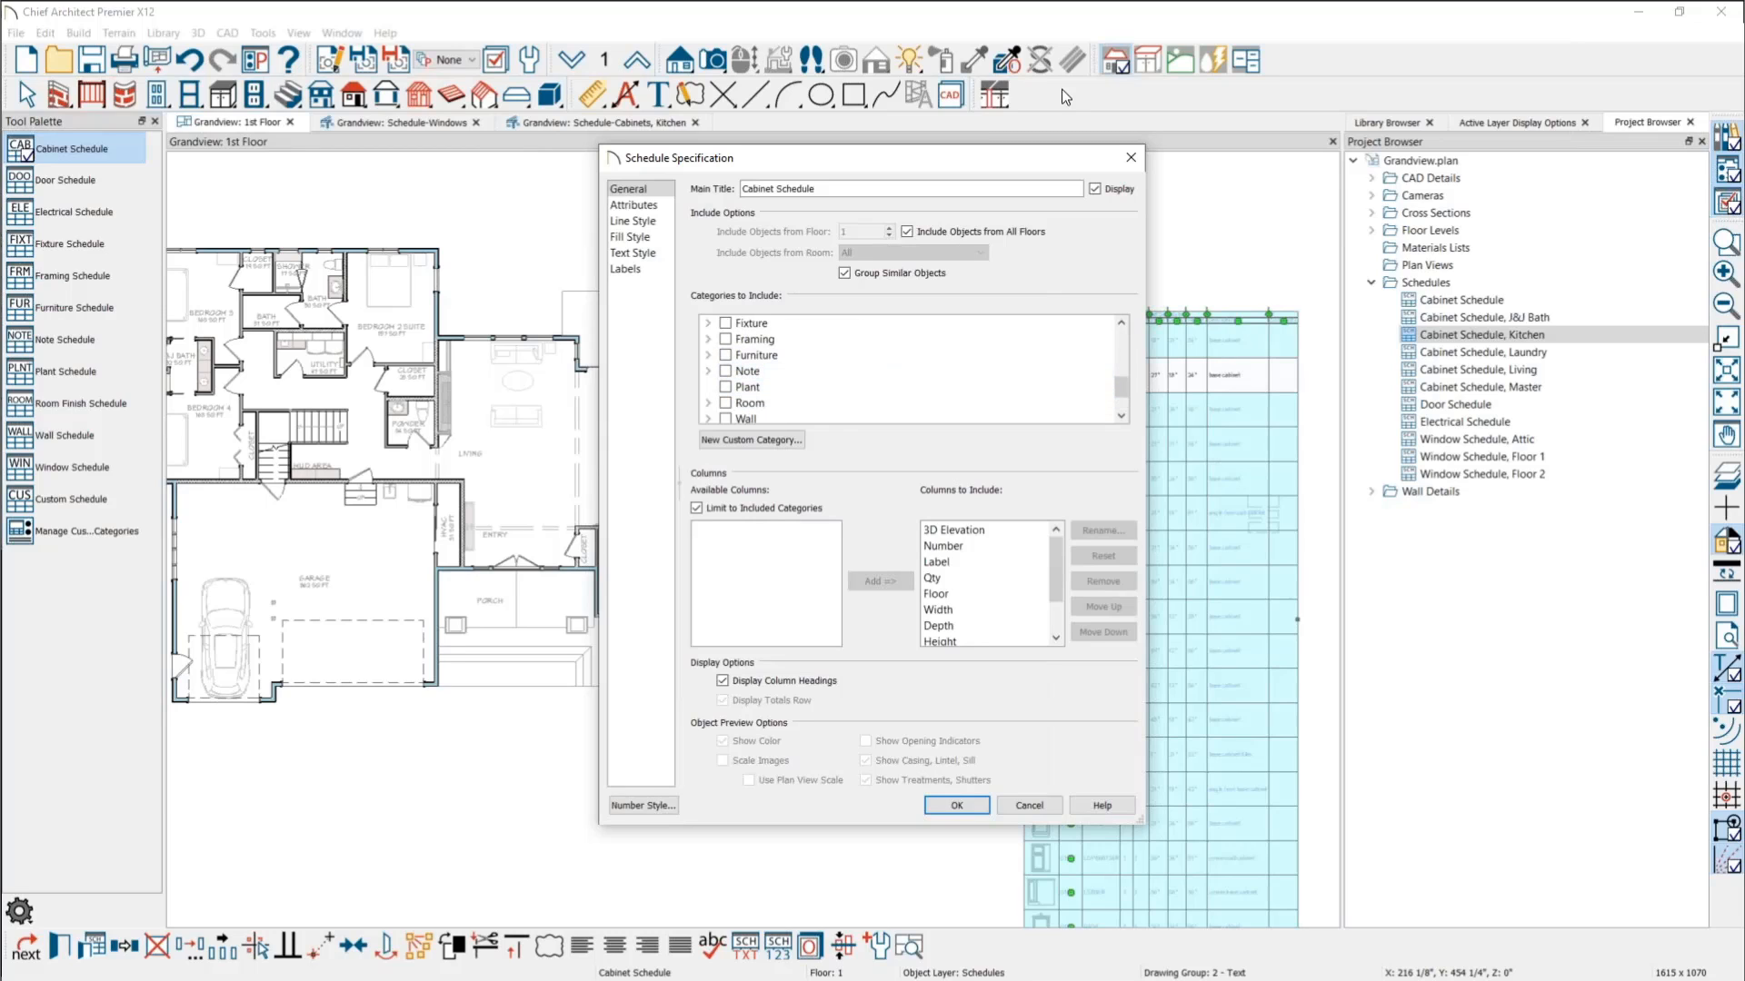
{"action": "left_click", "coordinate": [1130, 157]}
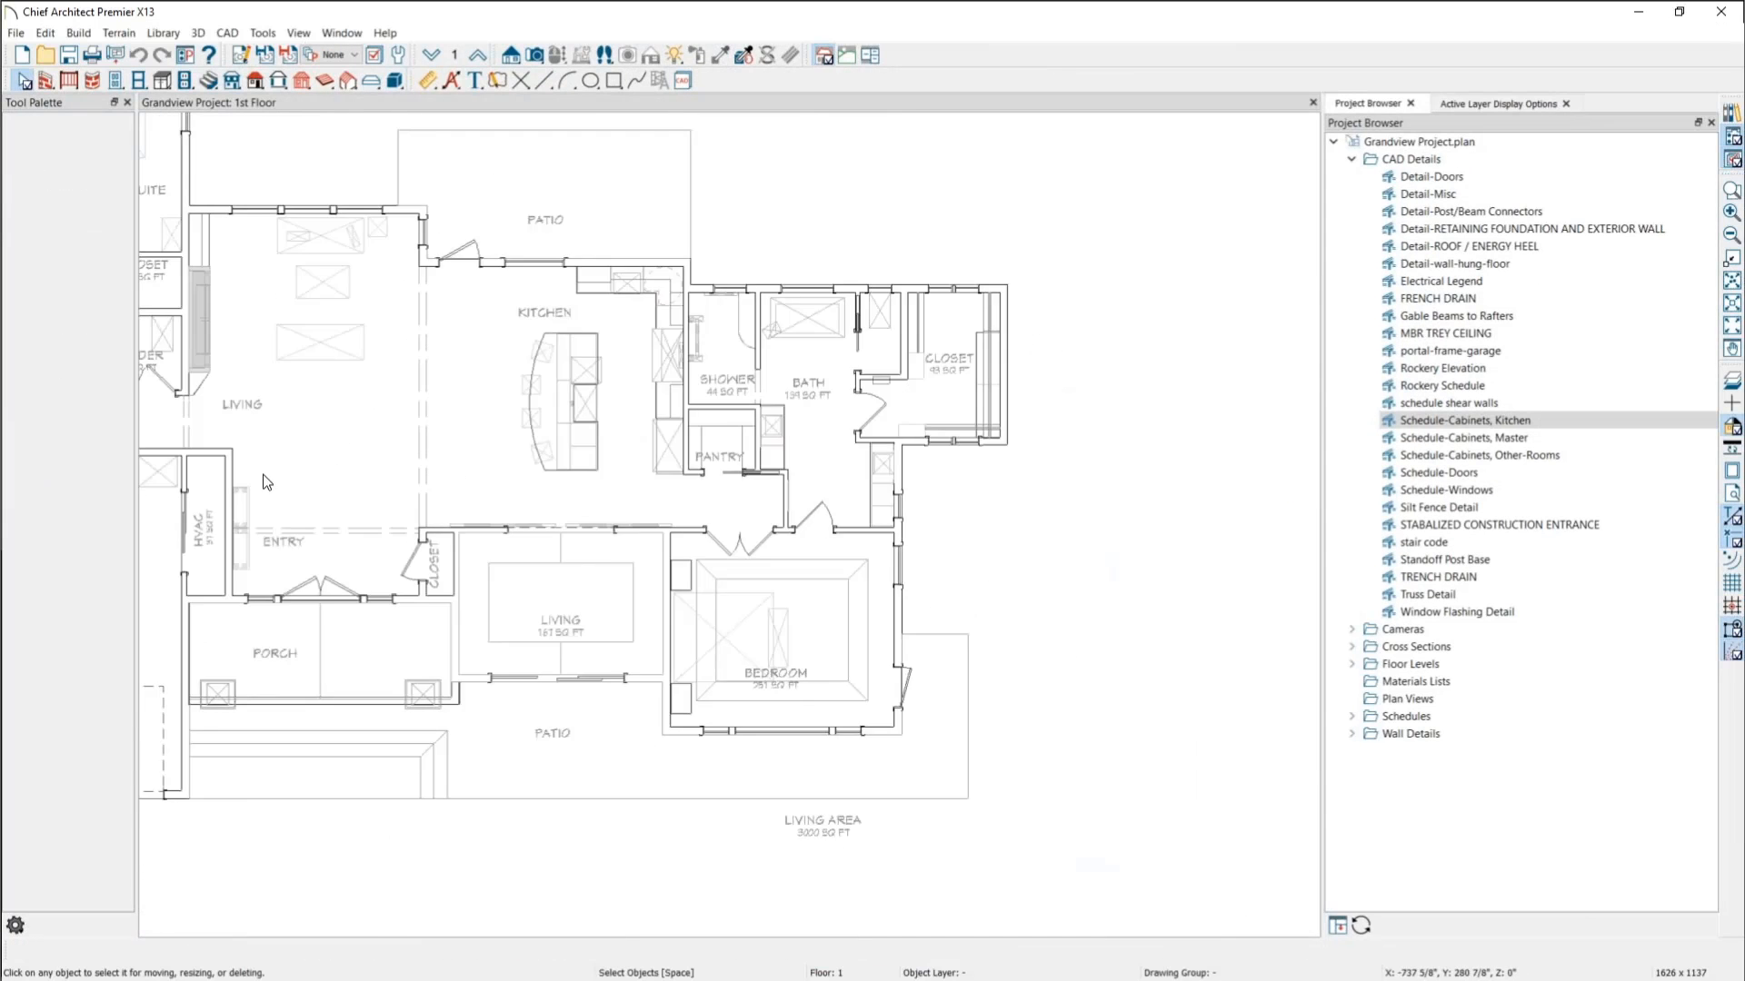
Step: Place a custom schedule beside the 1st floor plan of the Grandview Project and open its specification
{"action": "left_click", "coordinate": [263, 33]}
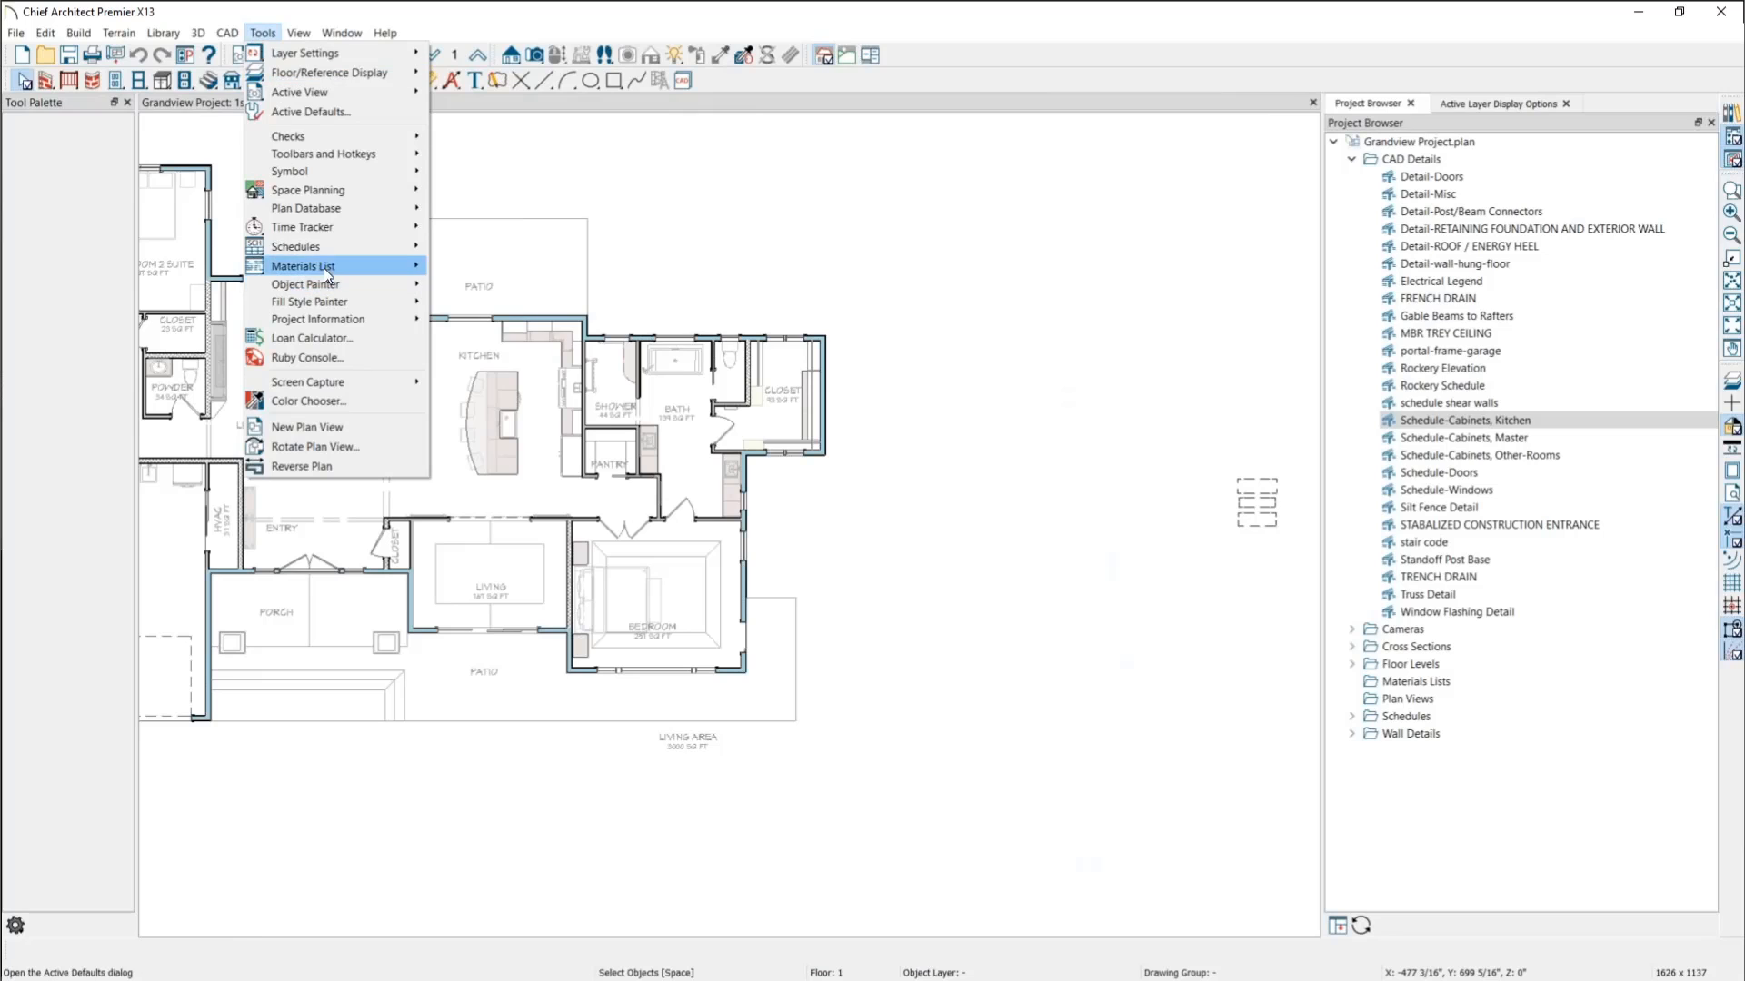
{"action": "mouse_move", "coordinate": [328, 253]}
{"action": "left_click", "coordinate": [525, 463]}
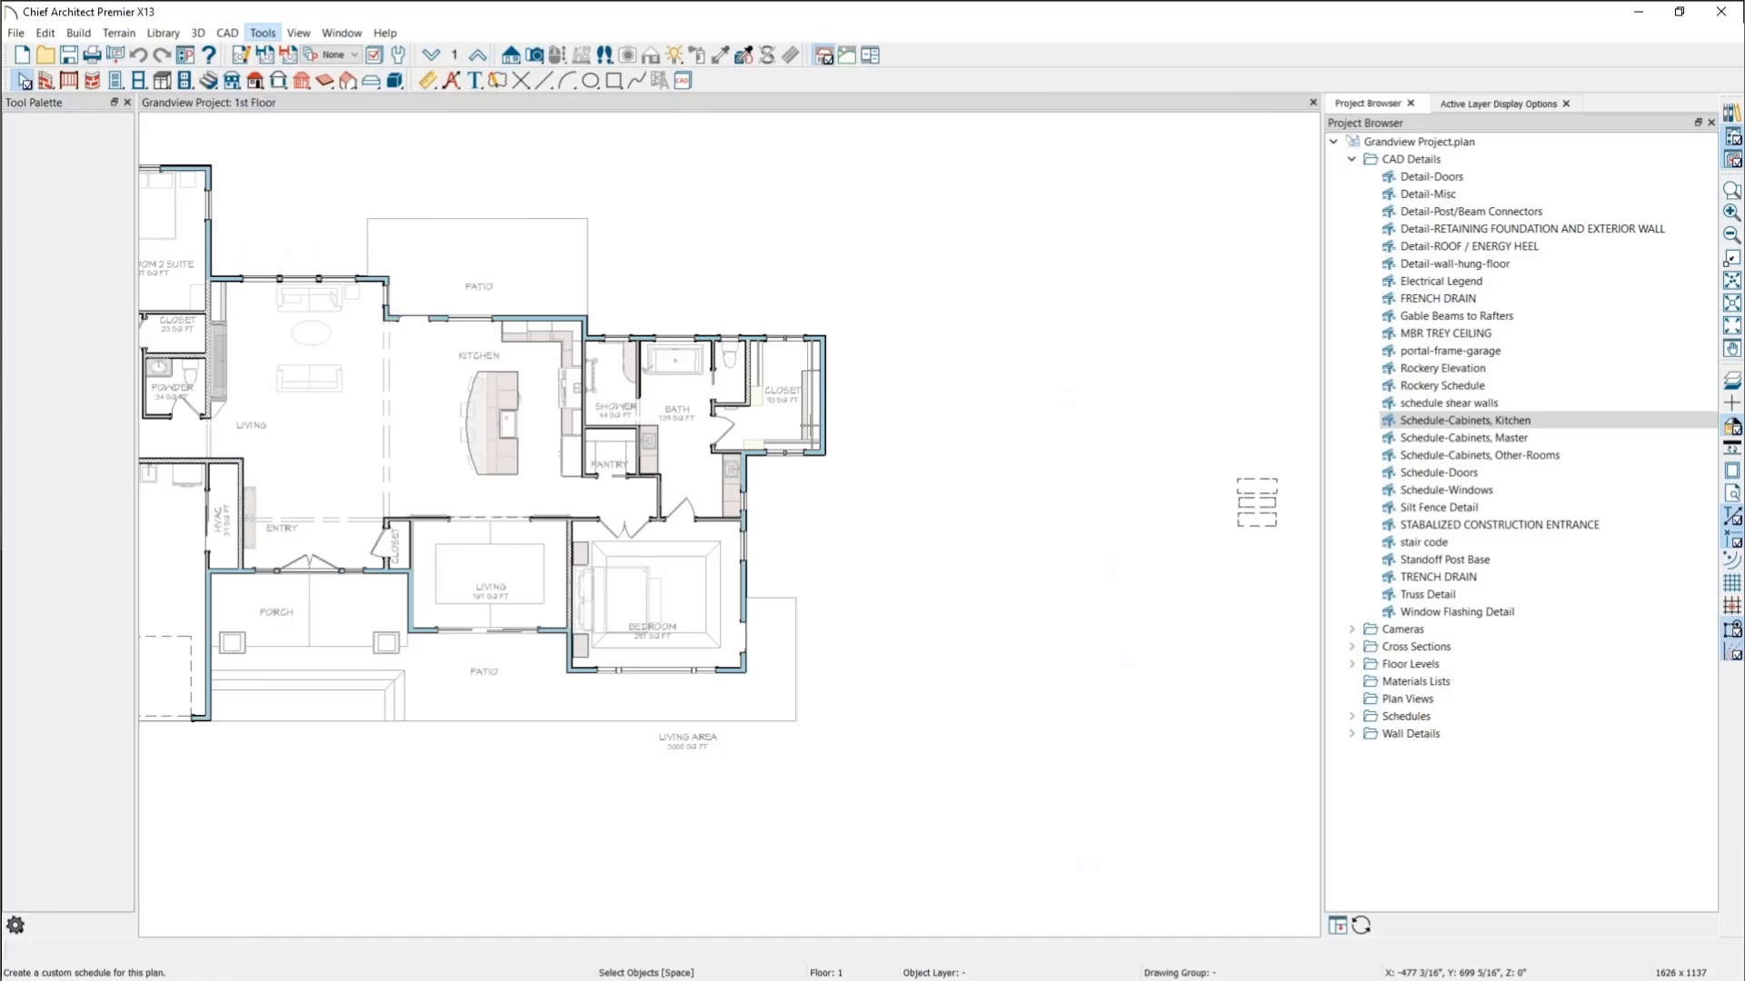
{"action": "left_click", "coordinate": [959, 340]}
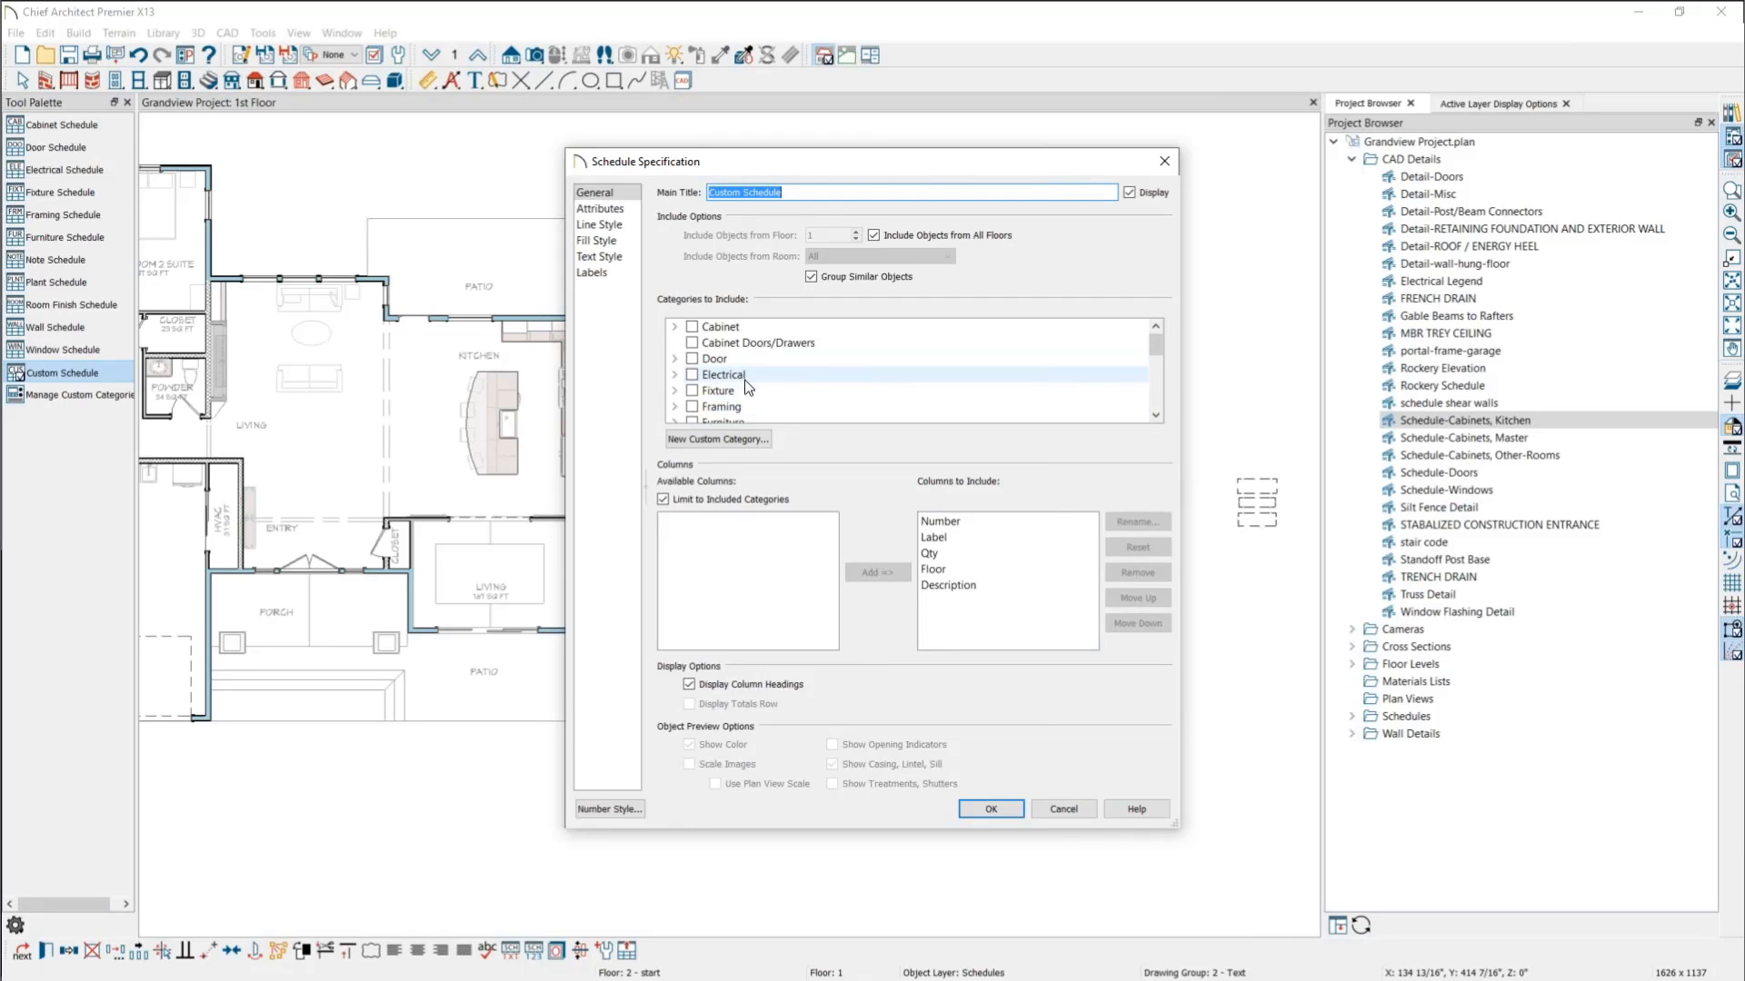
Step: Examine the categories available for the custom schedule, including the Cabinet and Molding subcategories, and close the specification without saving
{"action": "scroll", "coordinate": [745, 380], "scroll_direction": "down", "scroll_amount": 3}
{"action": "scroll", "coordinate": [745, 380], "scroll_direction": "up", "scroll_amount": 2}
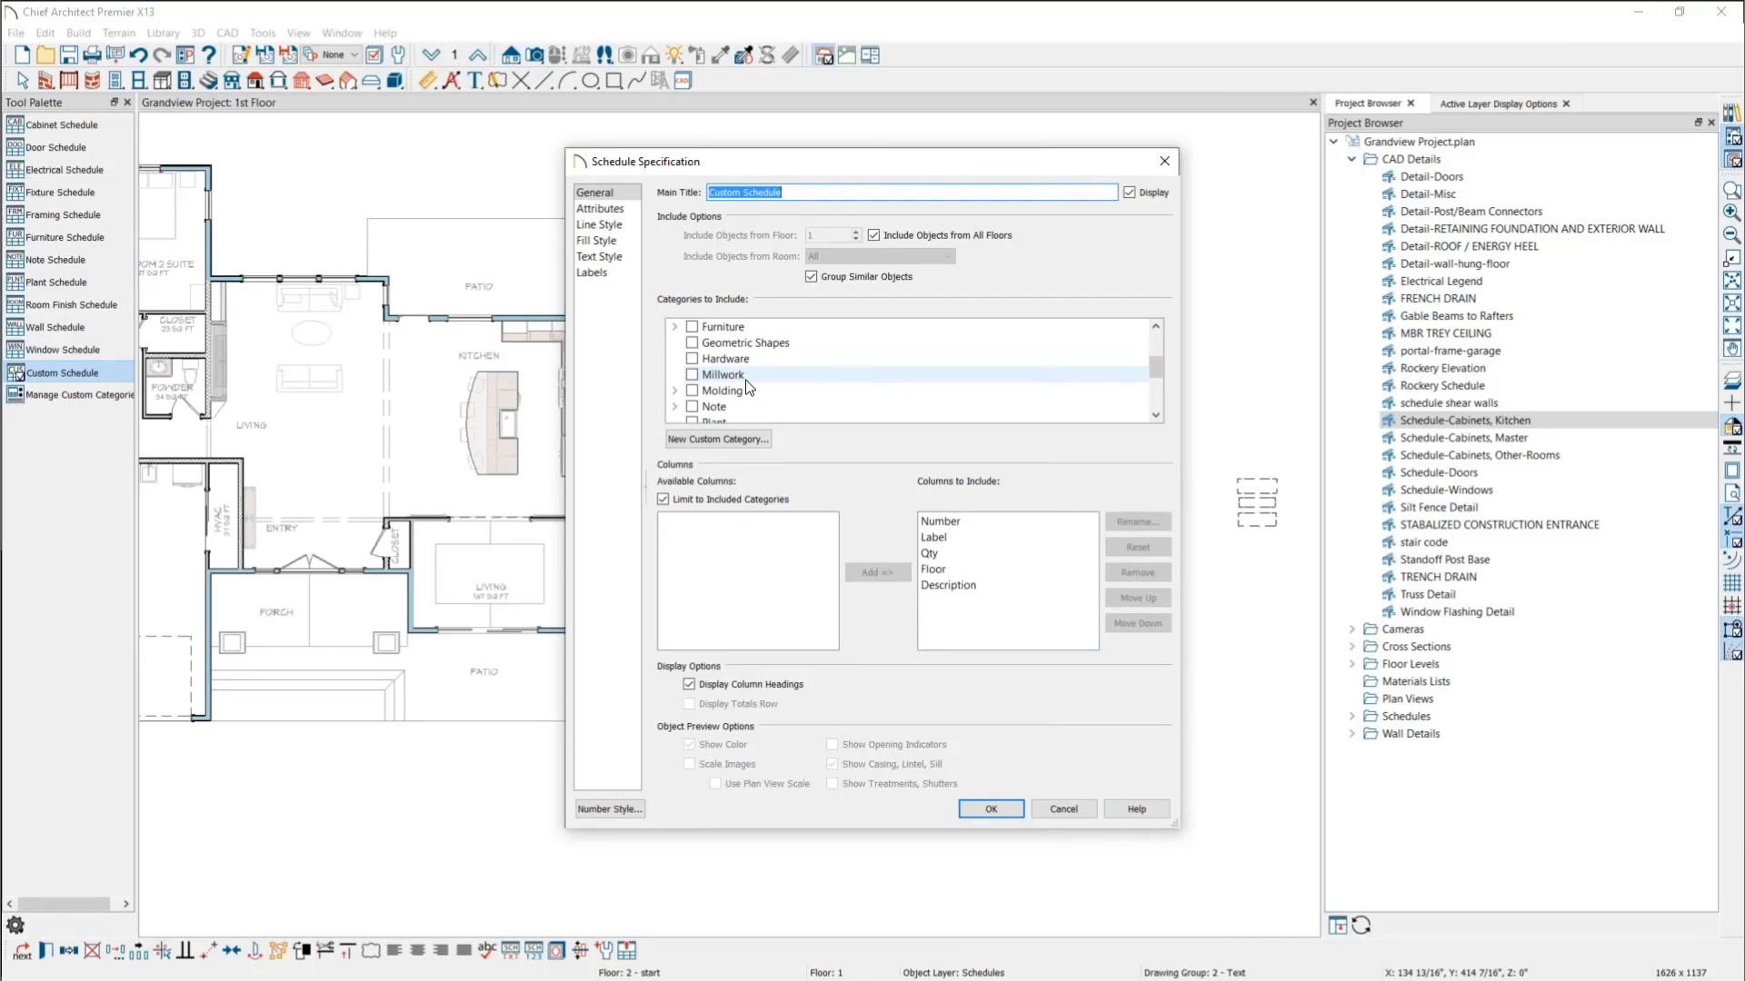
{"action": "scroll", "coordinate": [761, 368], "scroll_direction": "down", "scroll_amount": 2}
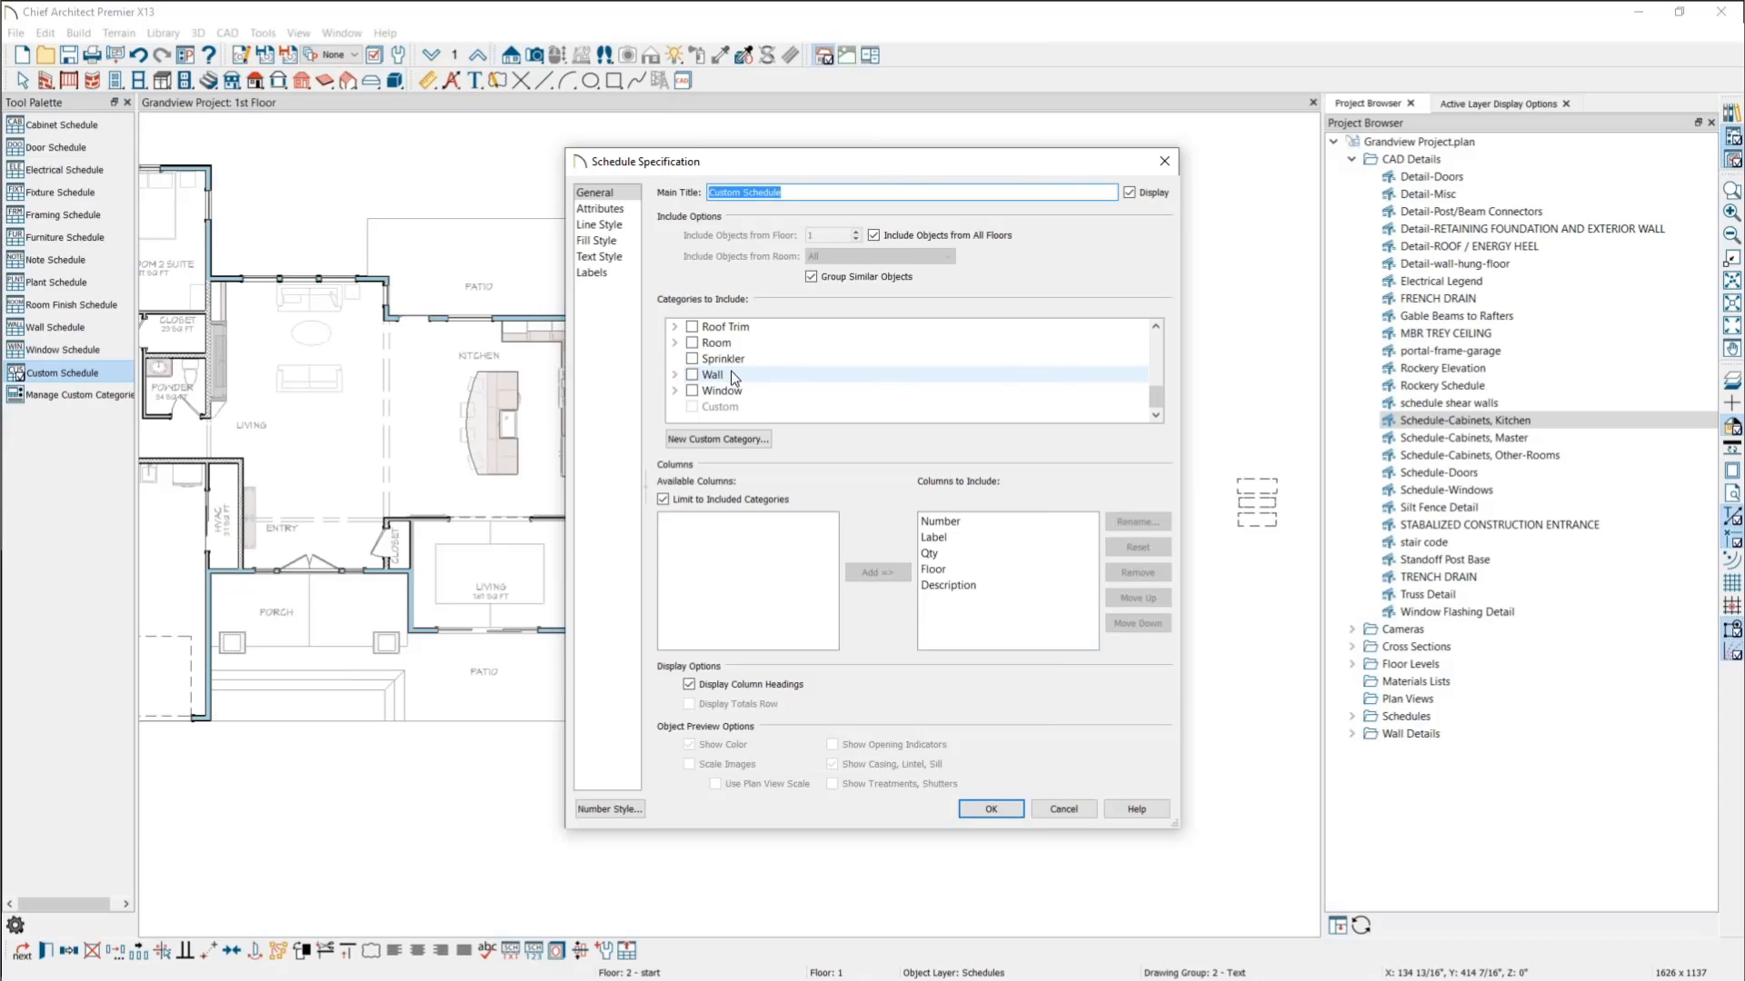
{"action": "scroll", "coordinate": [729, 371], "scroll_direction": "up", "scroll_amount": 5}
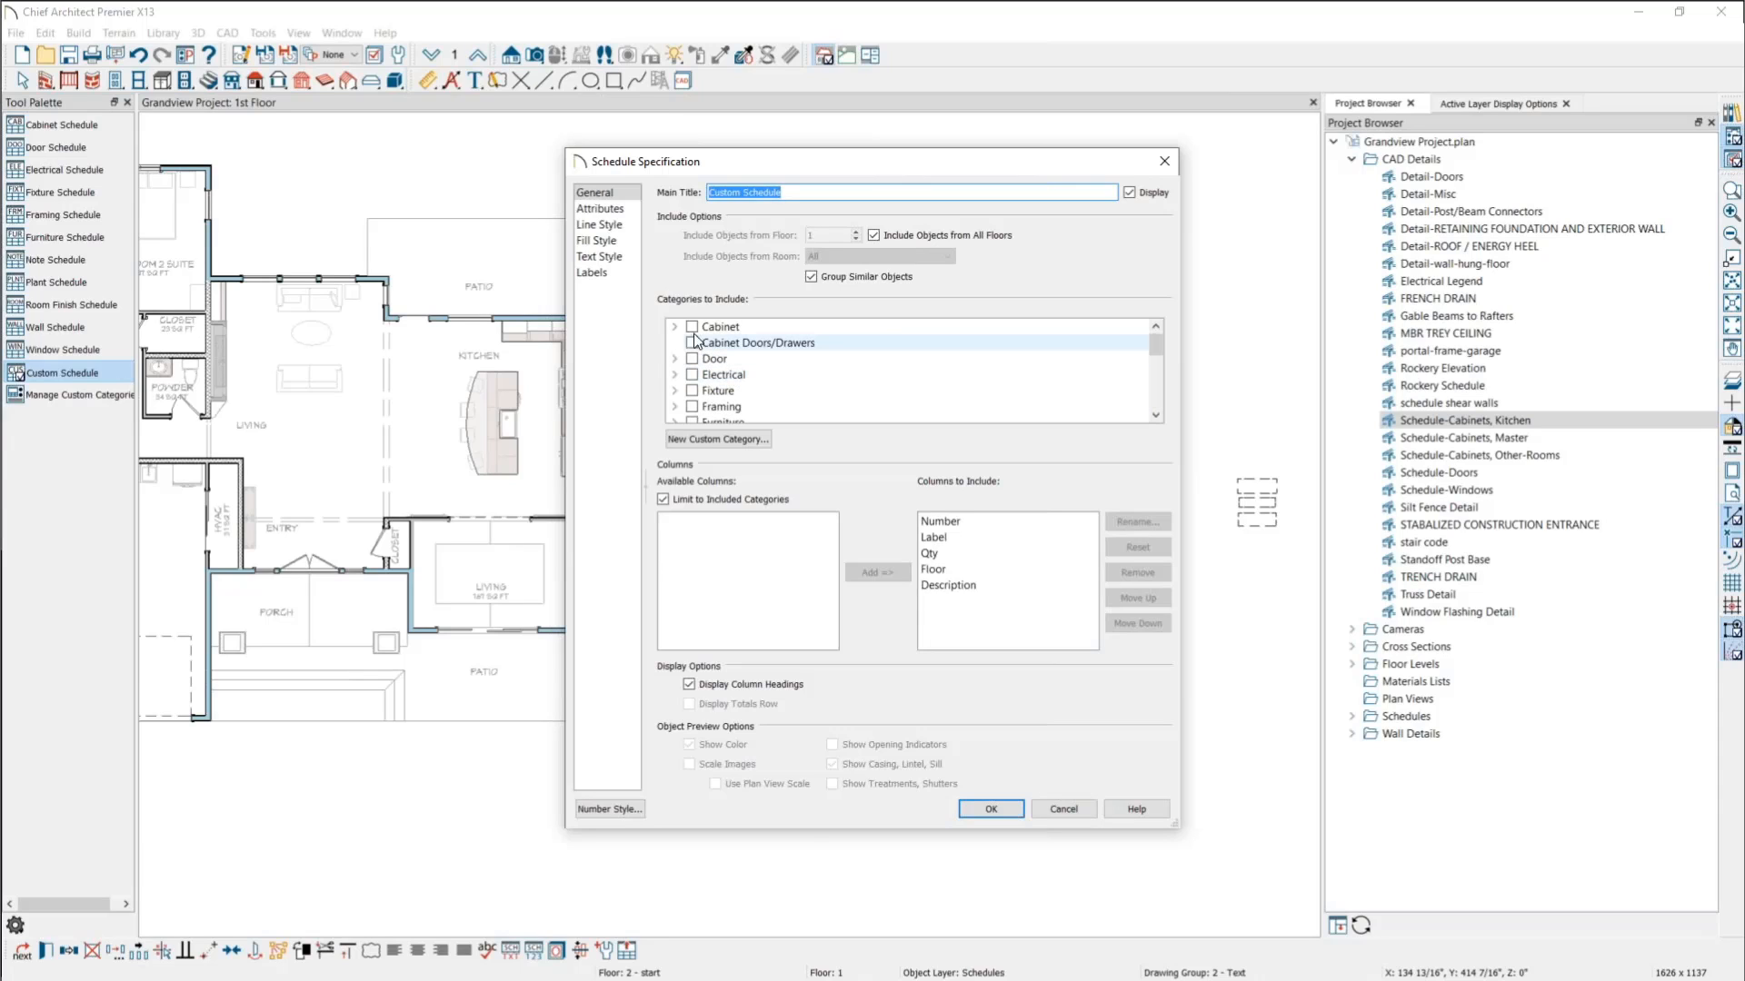
{"action": "left_click", "coordinate": [672, 327]}
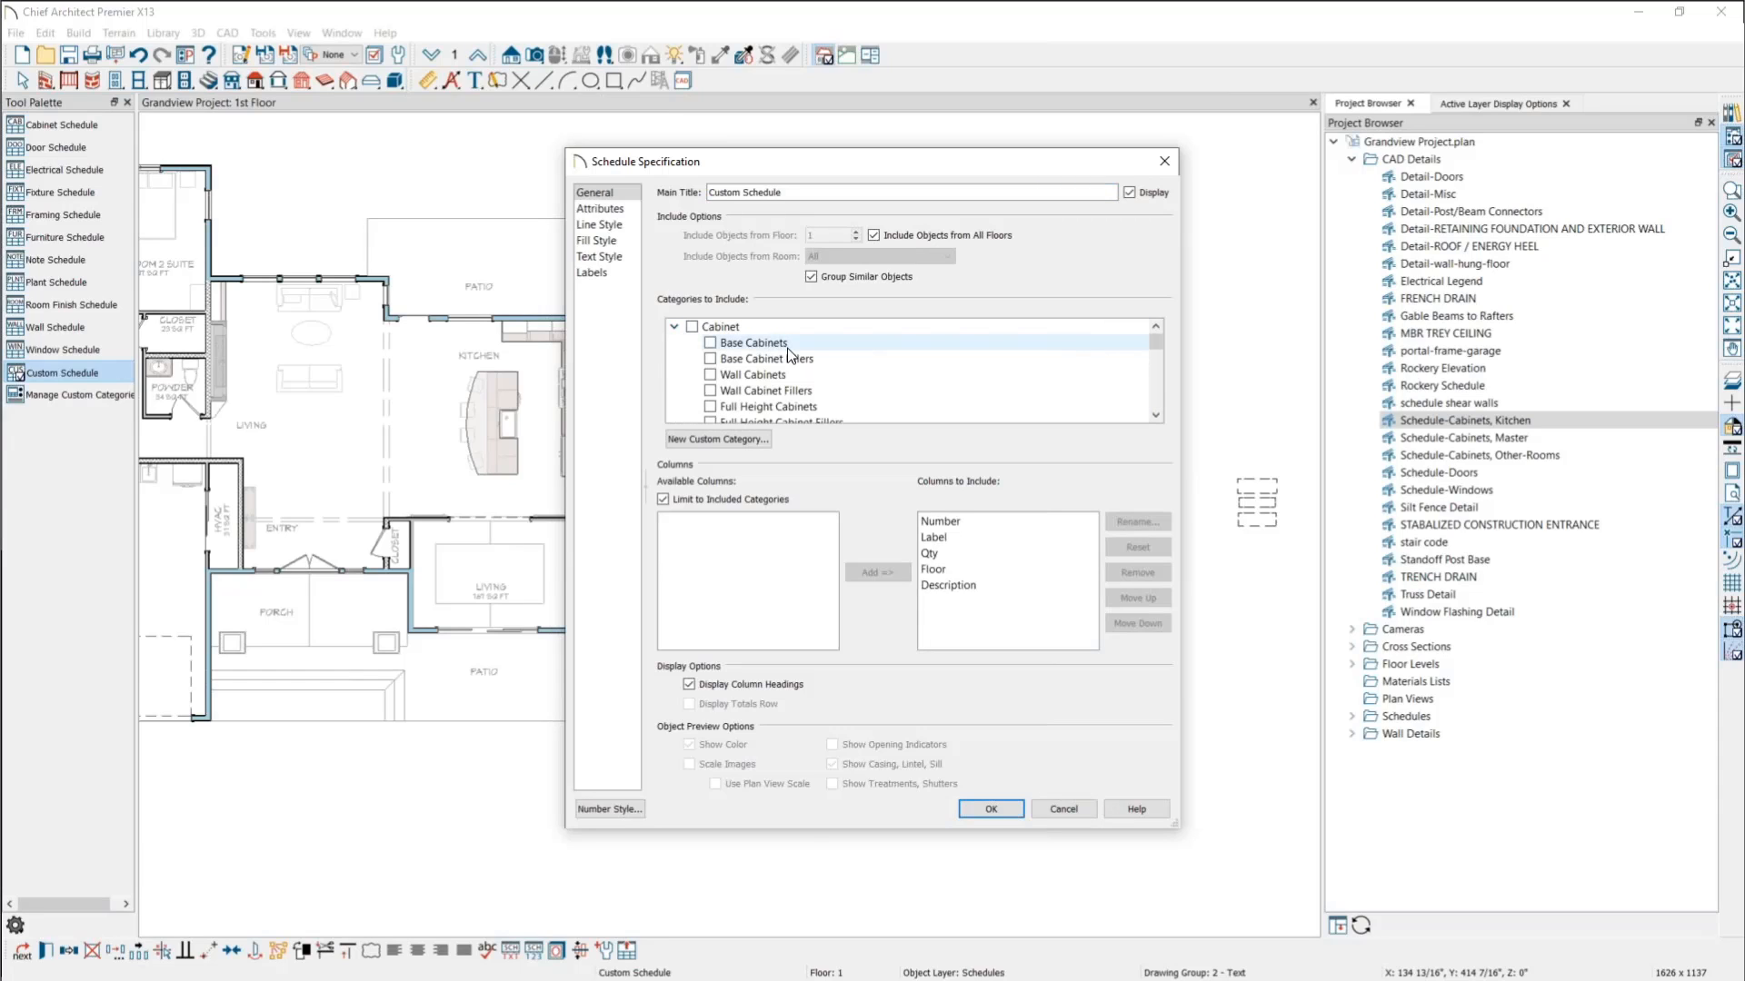
{"action": "scroll", "coordinate": [787, 347], "scroll_direction": "down", "scroll_amount": 2}
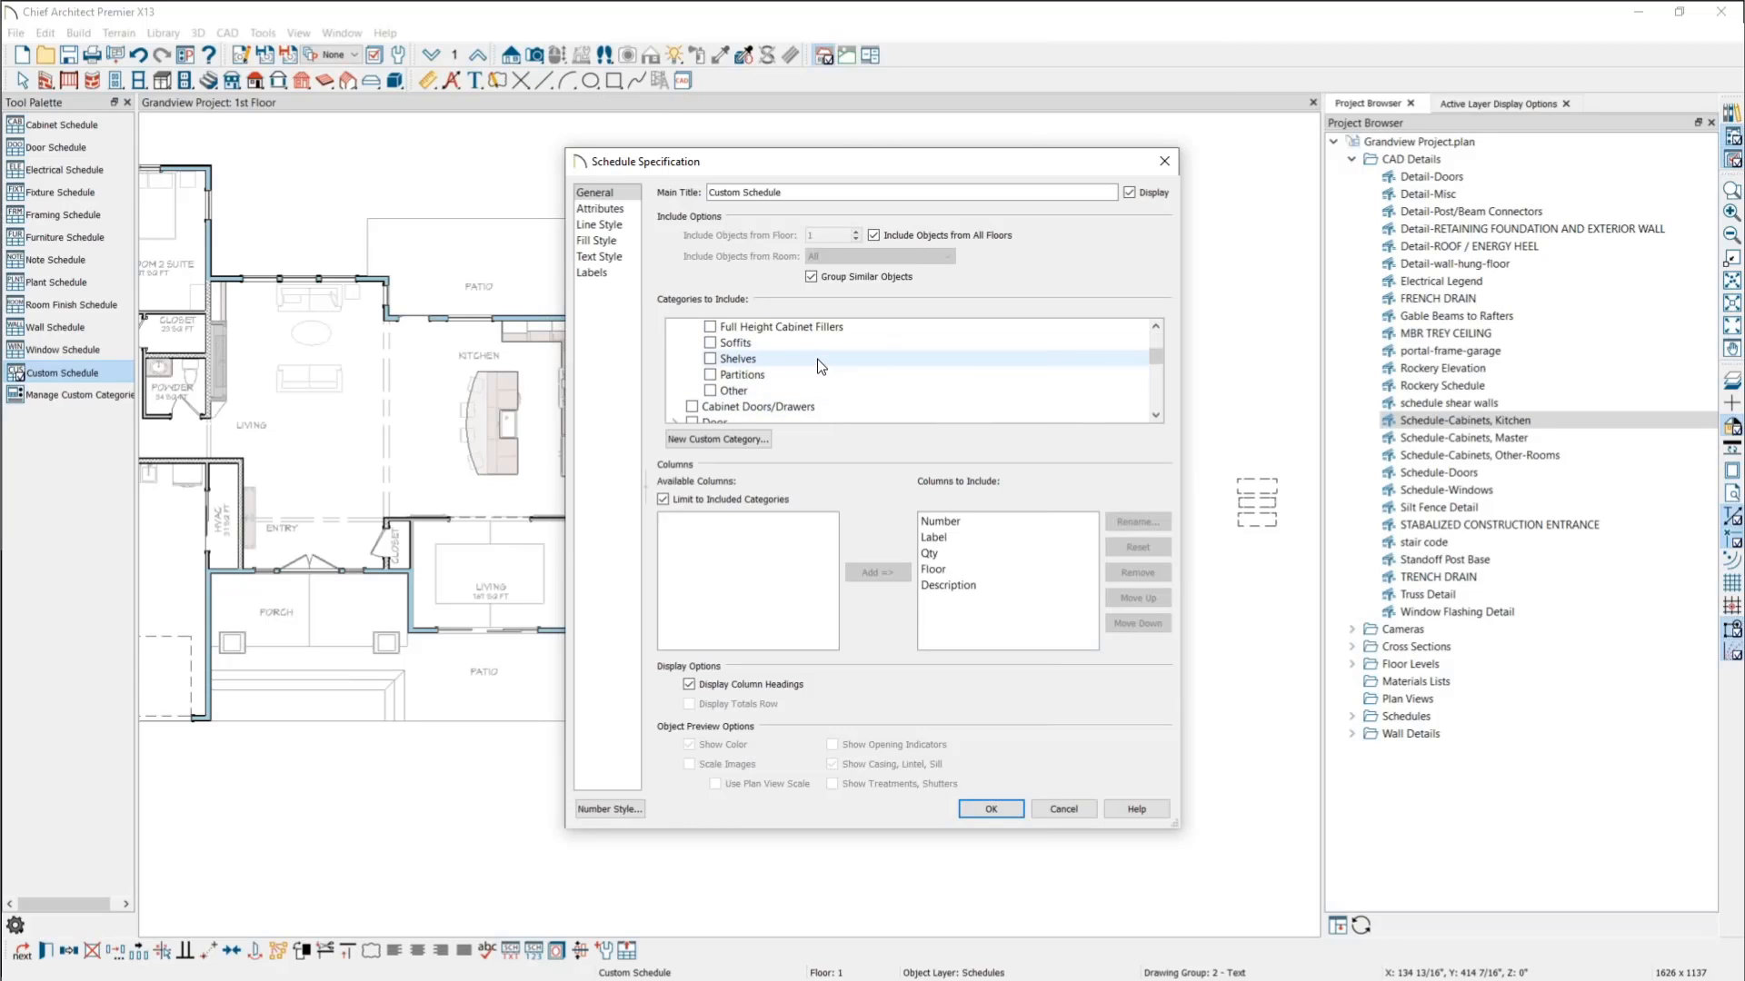
{"action": "scroll", "coordinate": [821, 366], "scroll_direction": "down", "scroll_amount": 1}
{"action": "scroll", "coordinate": [788, 362], "scroll_direction": "down", "scroll_amount": 1}
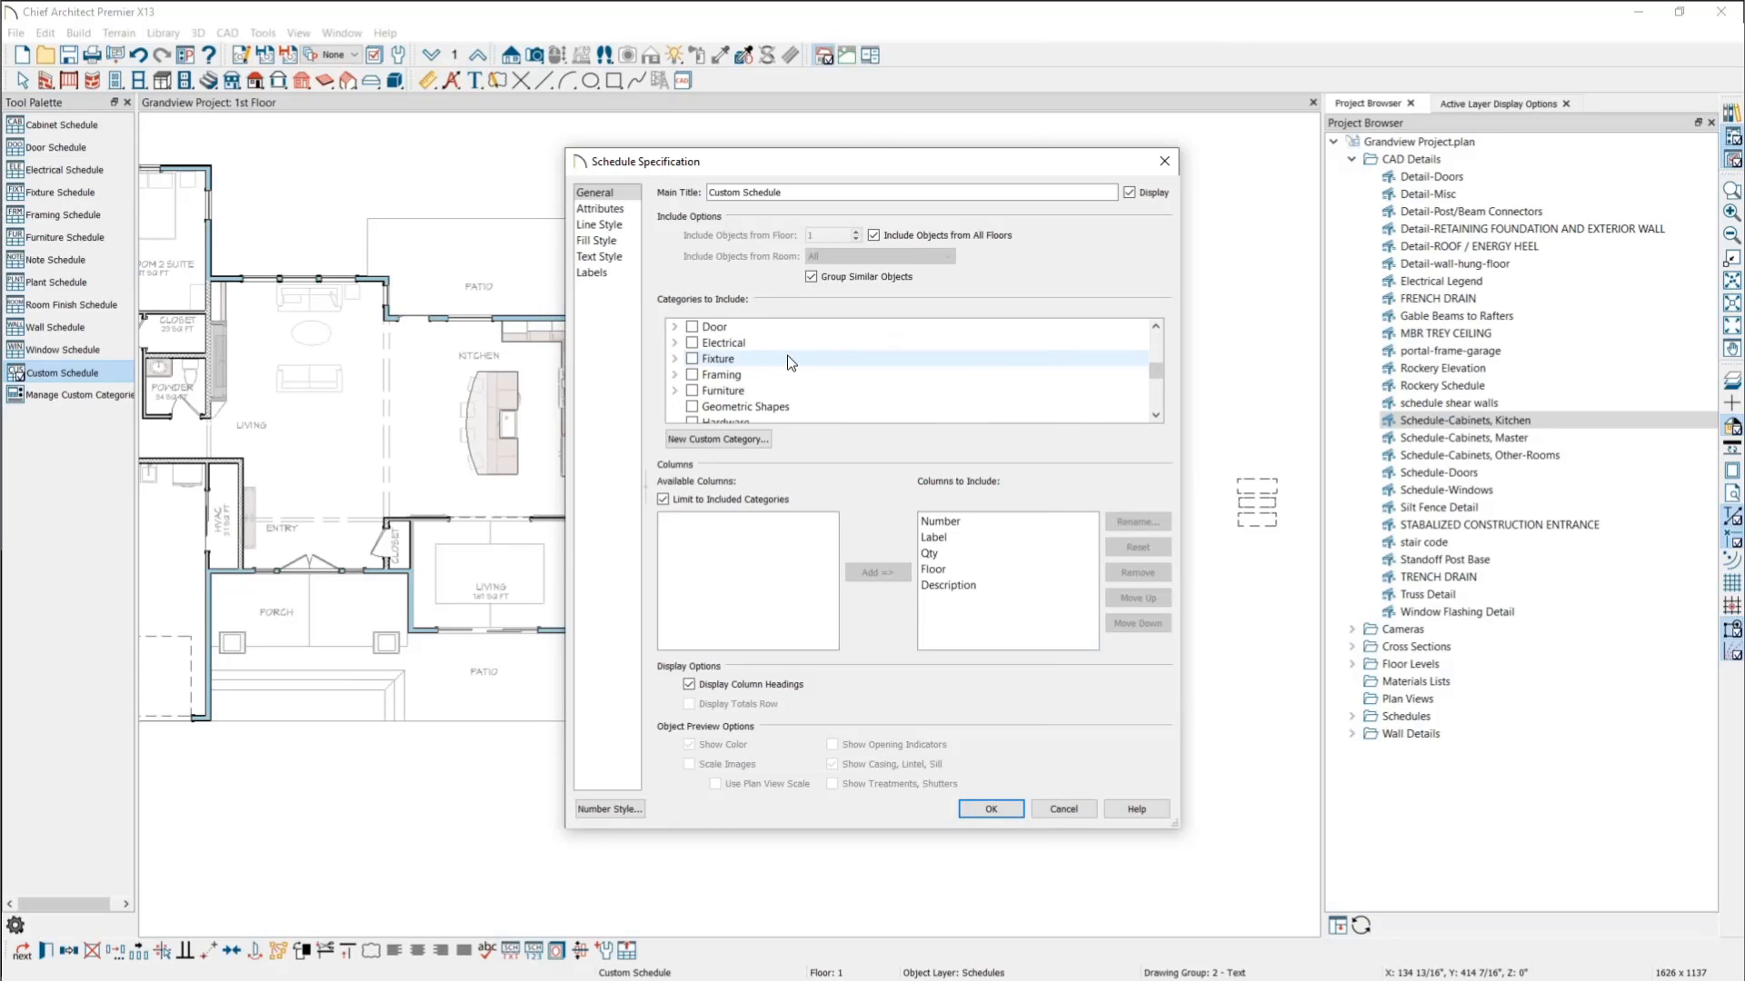
{"action": "scroll", "coordinate": [787, 362], "scroll_direction": "down", "scroll_amount": 4}
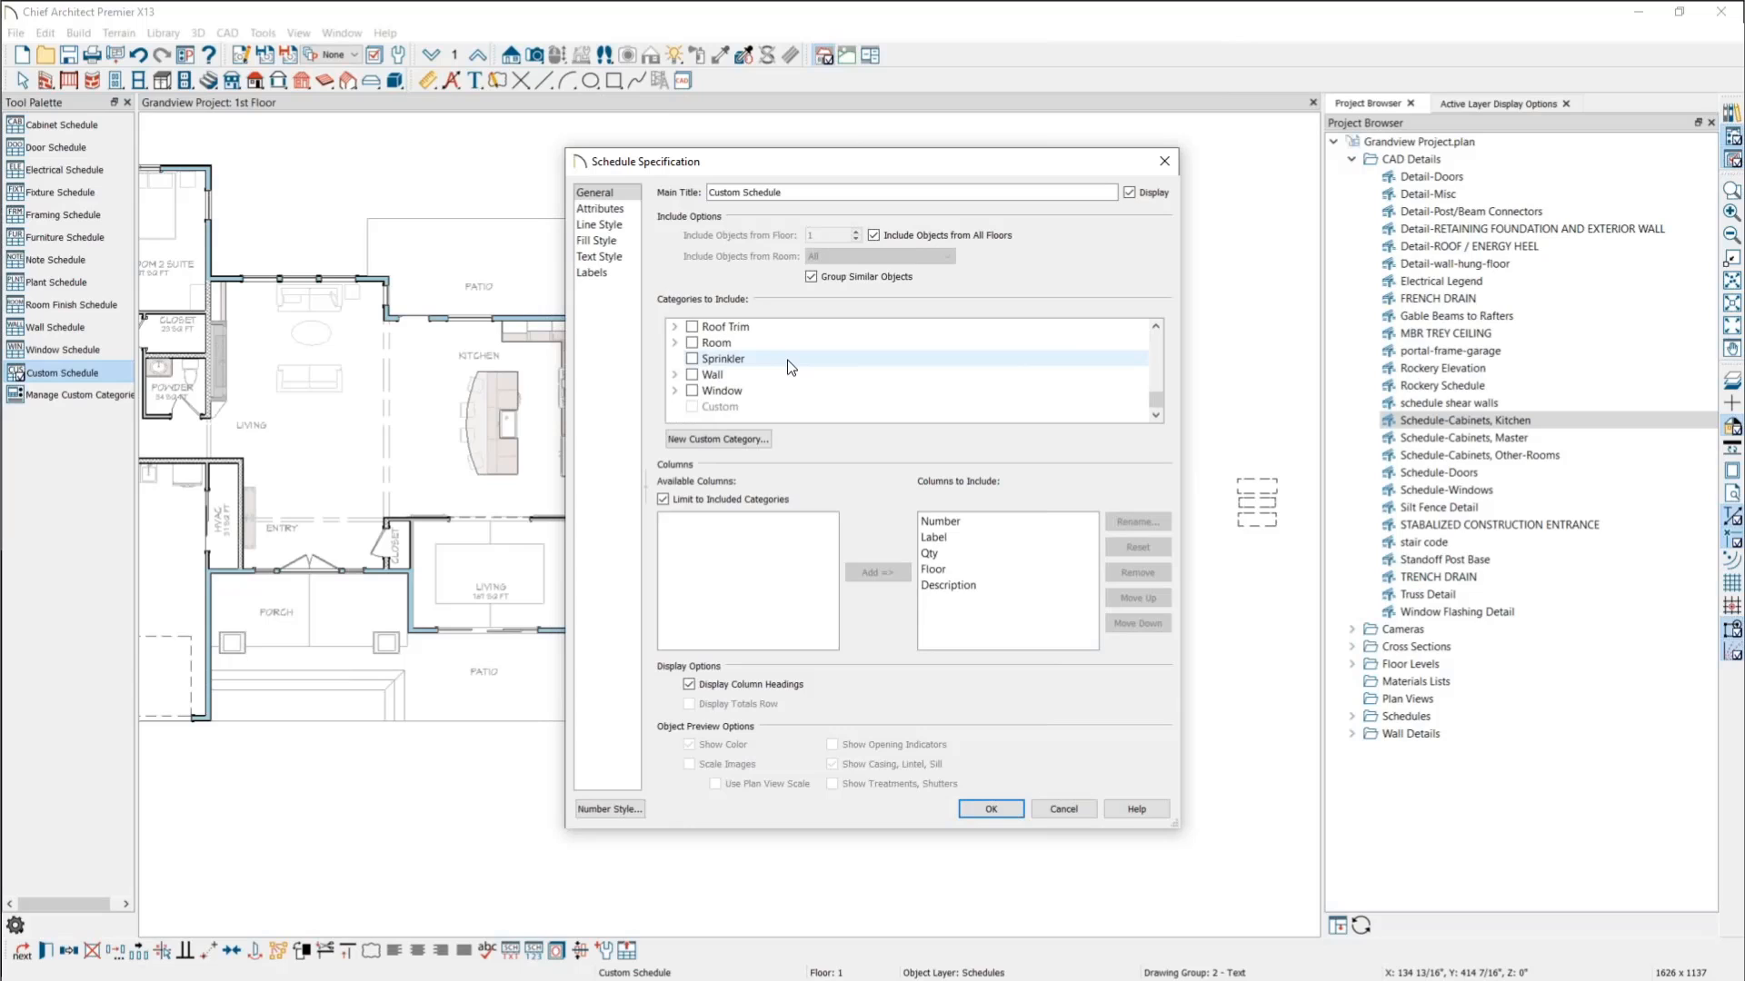
{"action": "scroll", "coordinate": [789, 366], "scroll_direction": "up", "scroll_amount": 2}
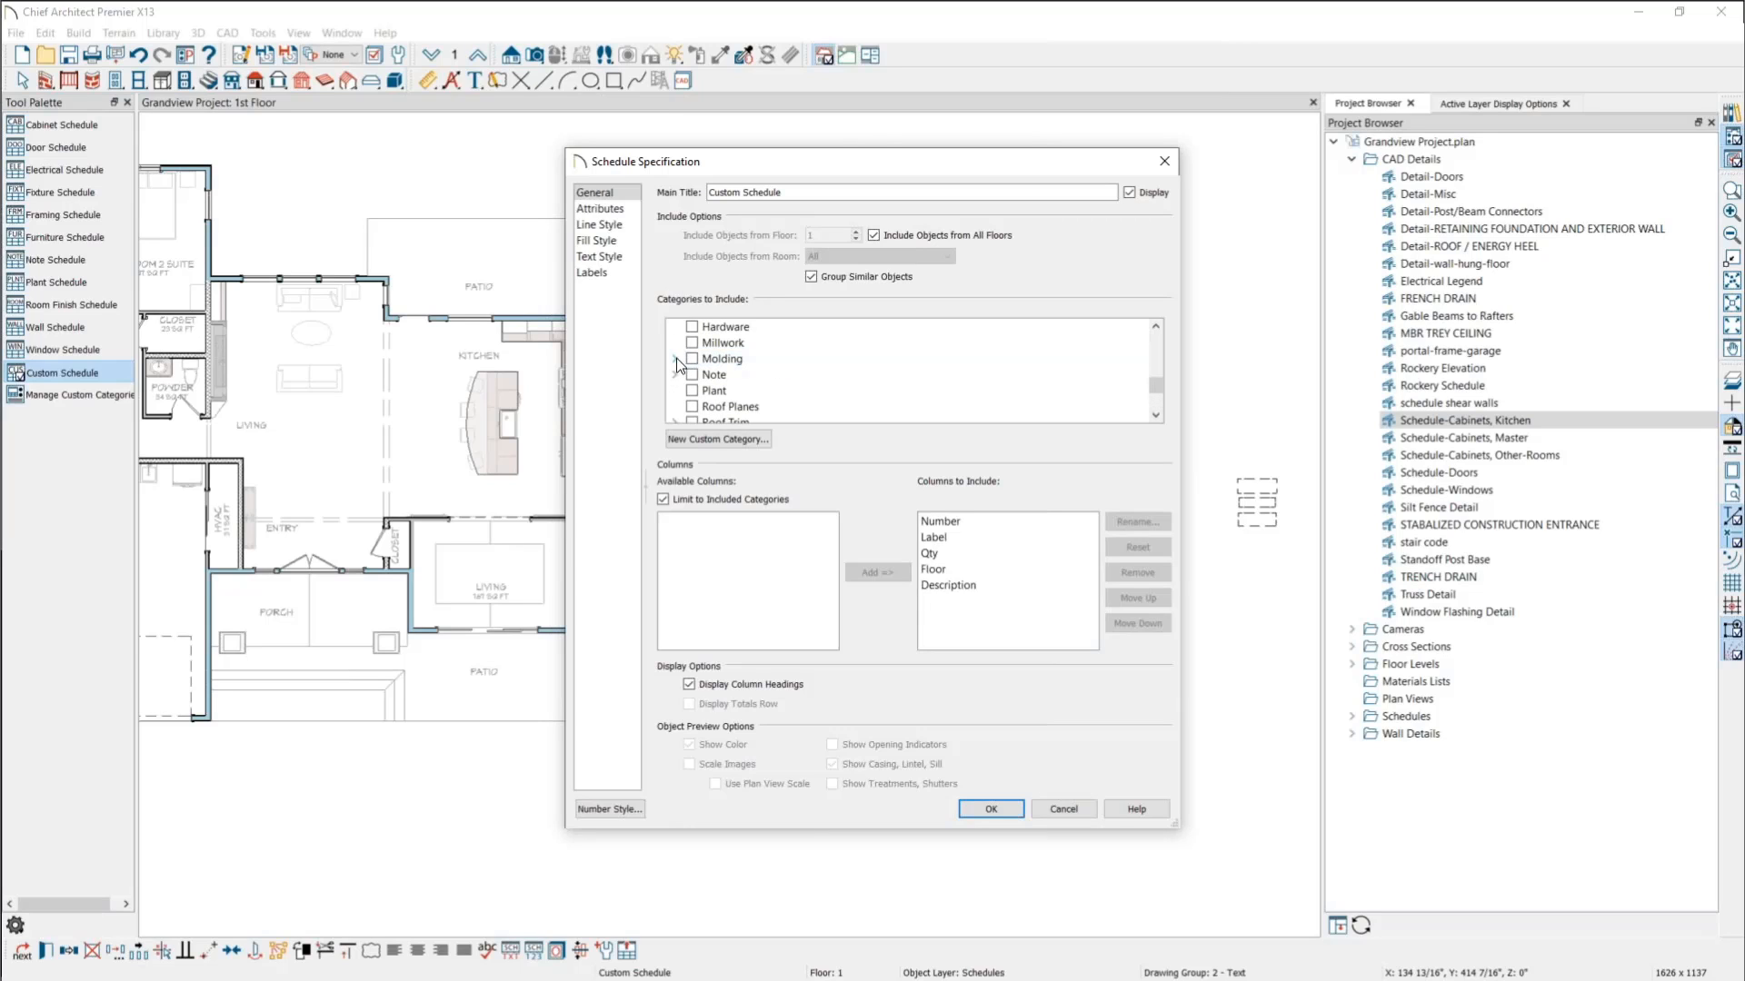
{"action": "left_click", "coordinate": [674, 358]}
{"action": "scroll", "coordinate": [834, 397], "scroll_direction": "down", "scroll_amount": 3}
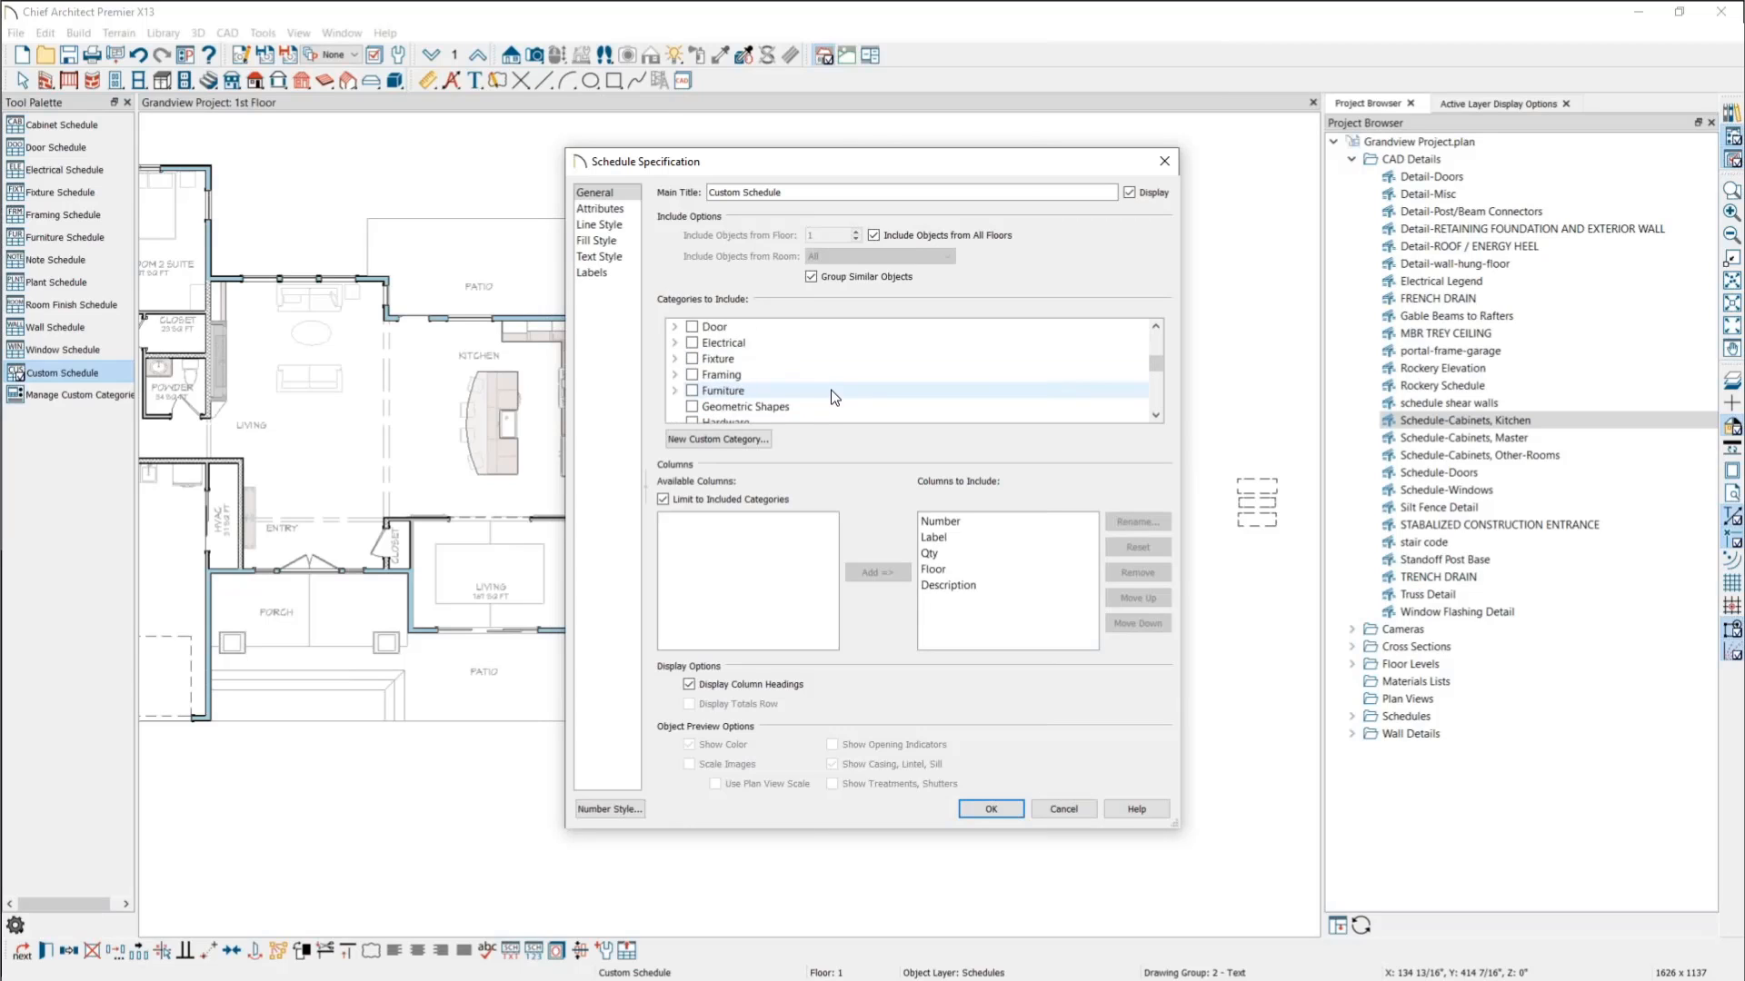
{"action": "scroll", "coordinate": [835, 397], "scroll_direction": "up", "scroll_amount": 2}
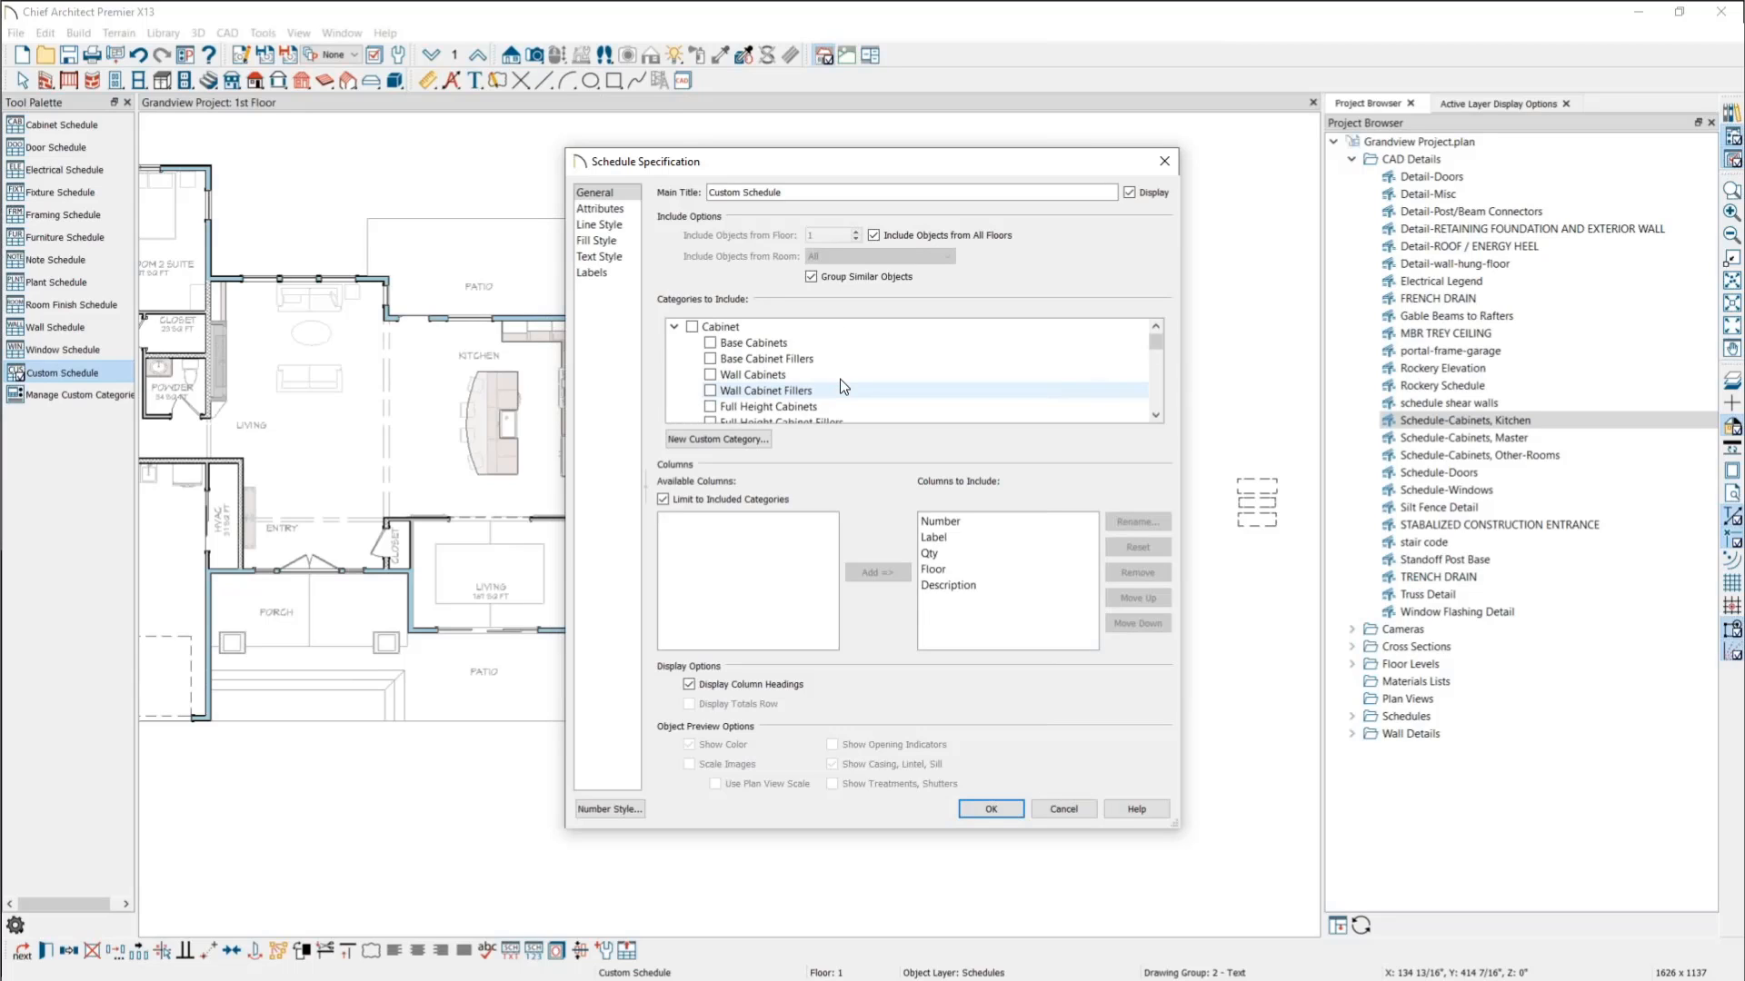
{"action": "scroll", "coordinate": [840, 379], "scroll_direction": "down", "scroll_amount": 3}
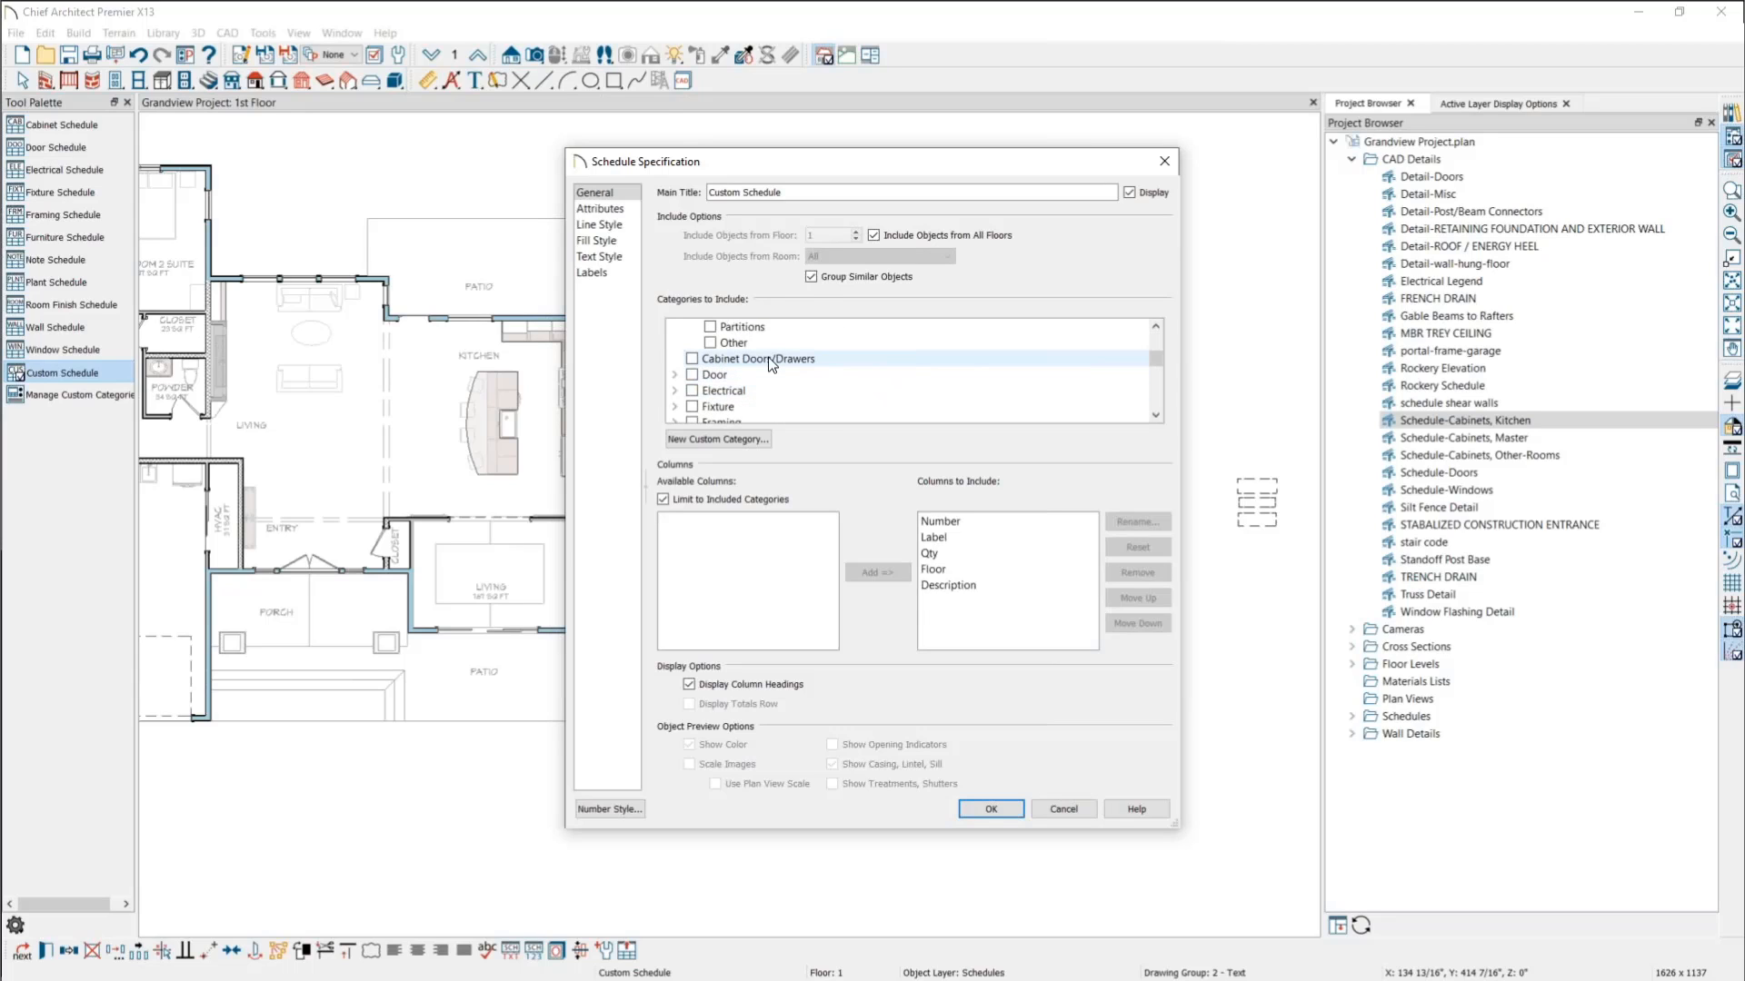
{"action": "scroll", "coordinate": [800, 368], "scroll_direction": "down", "scroll_amount": 5}
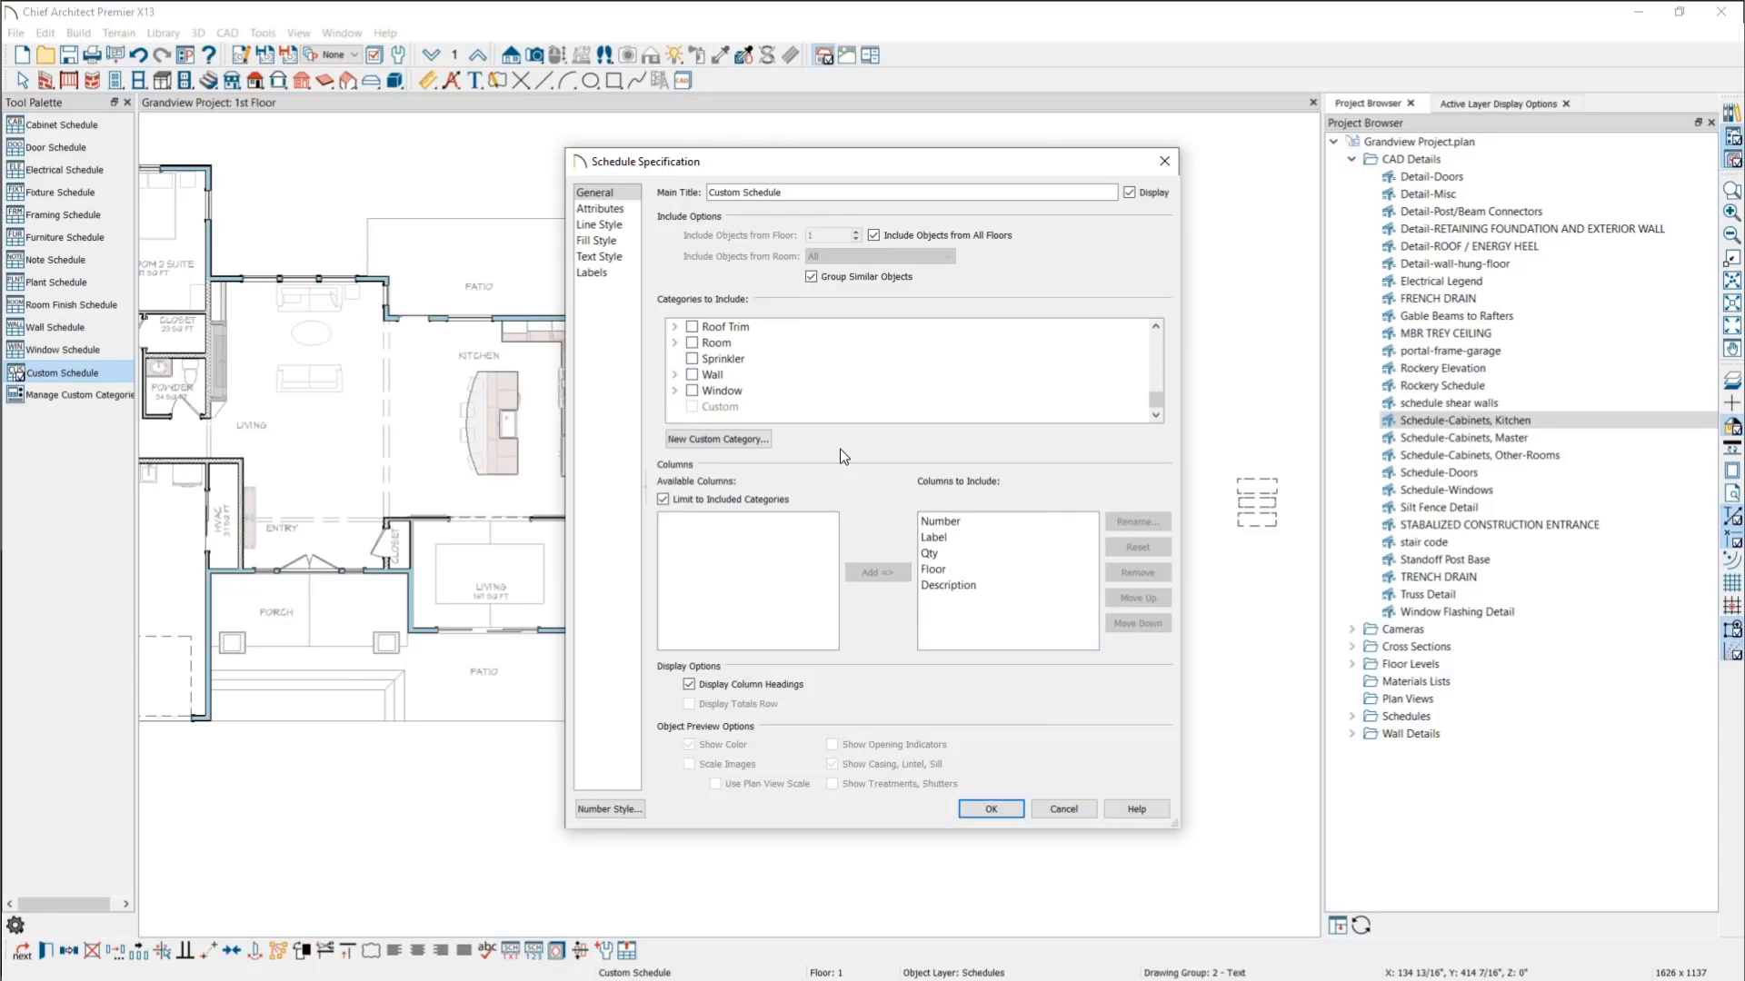
{"action": "left_click", "coordinate": [1163, 163]}
Step: Delete the custom schedule beside the floor plan and return to the Select Objects tool
{"action": "scroll", "coordinate": [1117, 360], "scroll_direction": "down", "scroll_amount": 3}
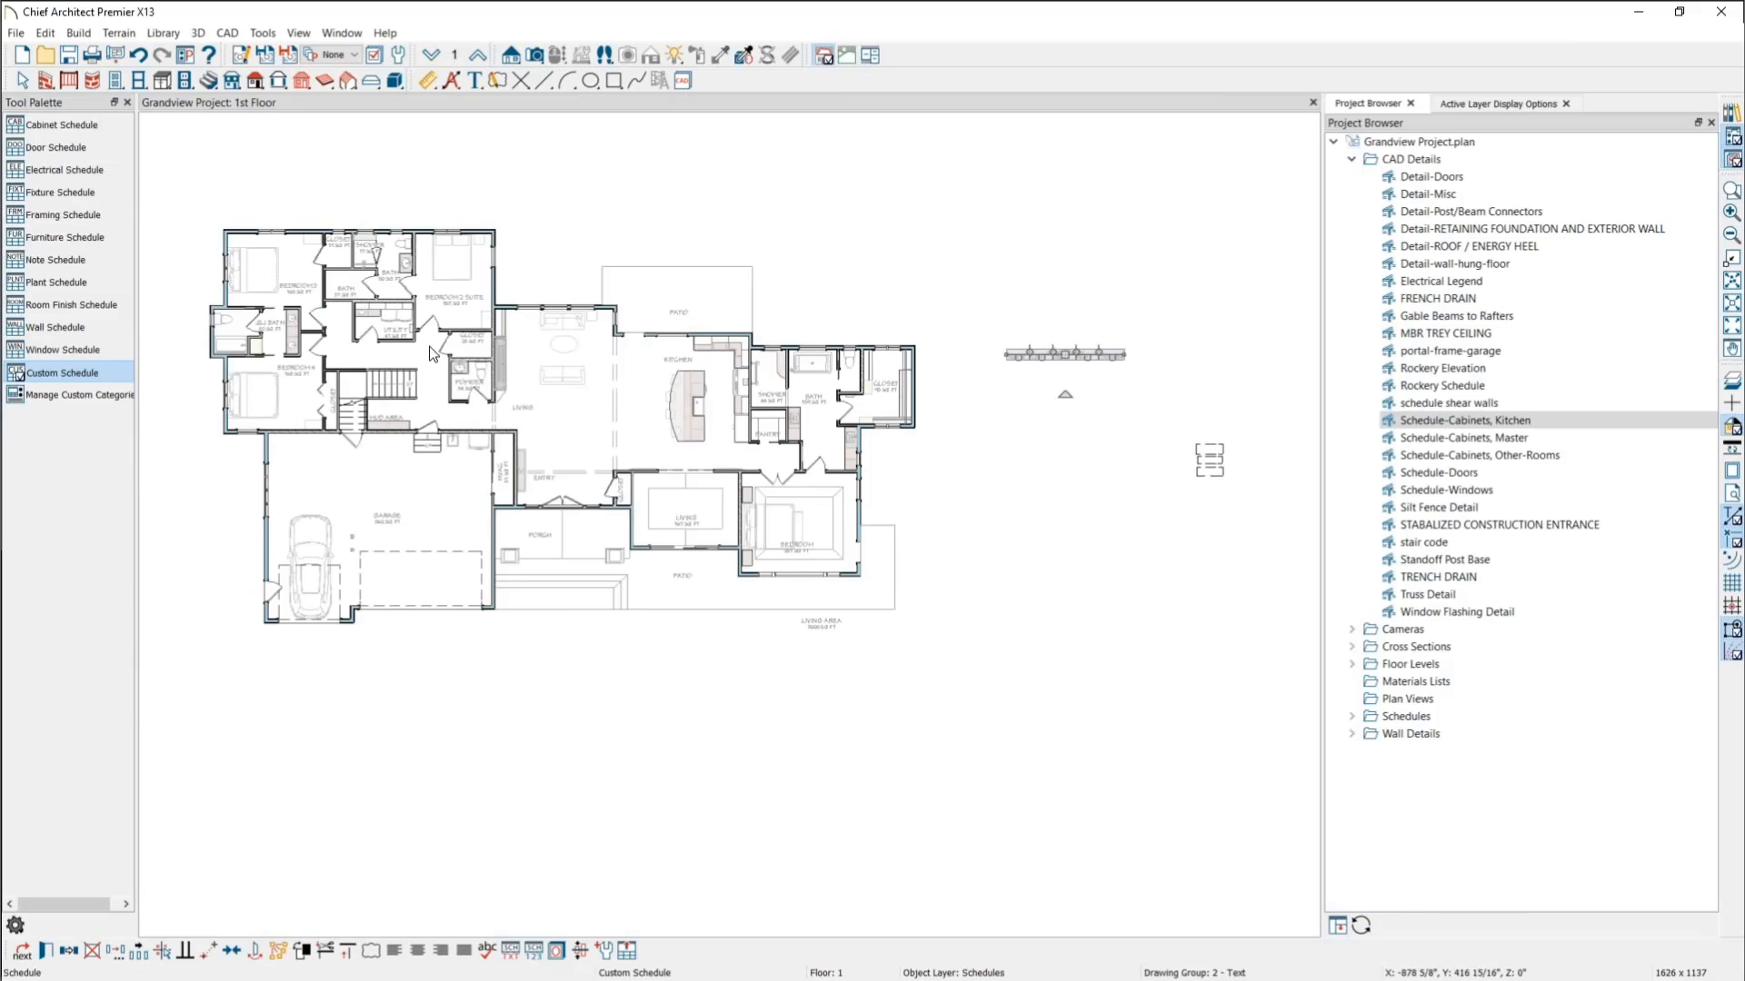
{"action": "scroll", "coordinate": [456, 313], "scroll_direction": "up", "scroll_amount": 2}
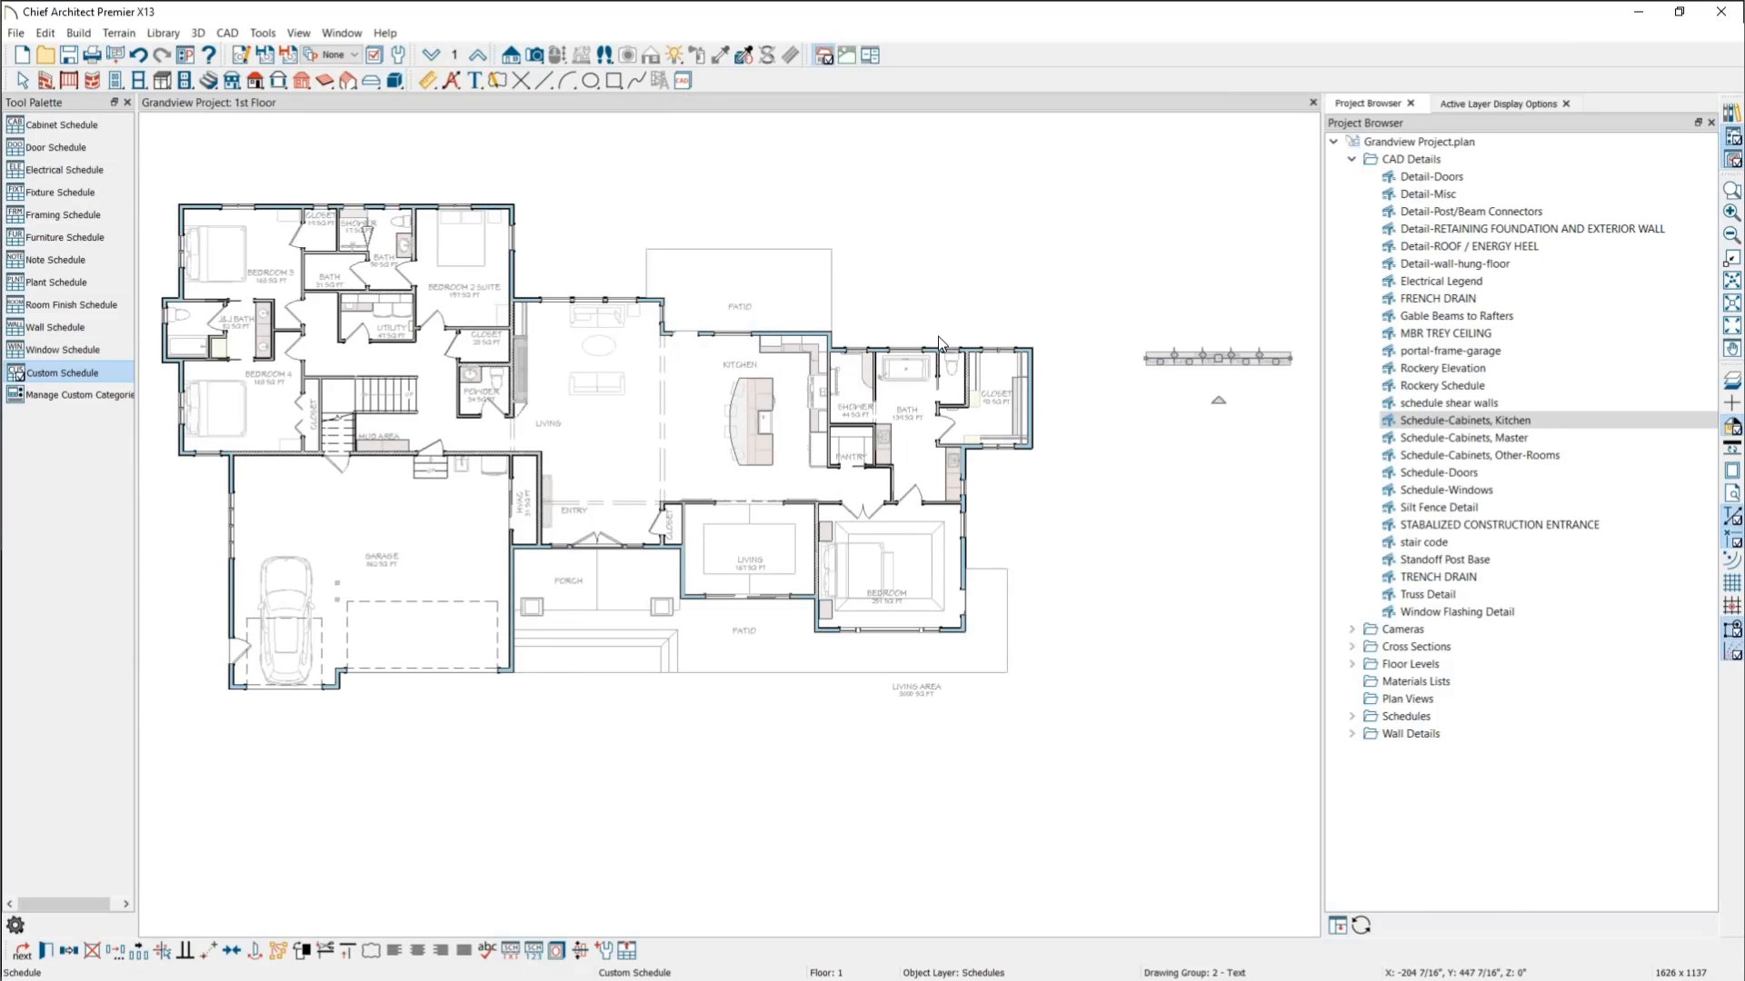
{"action": "key", "text": "Delete"}
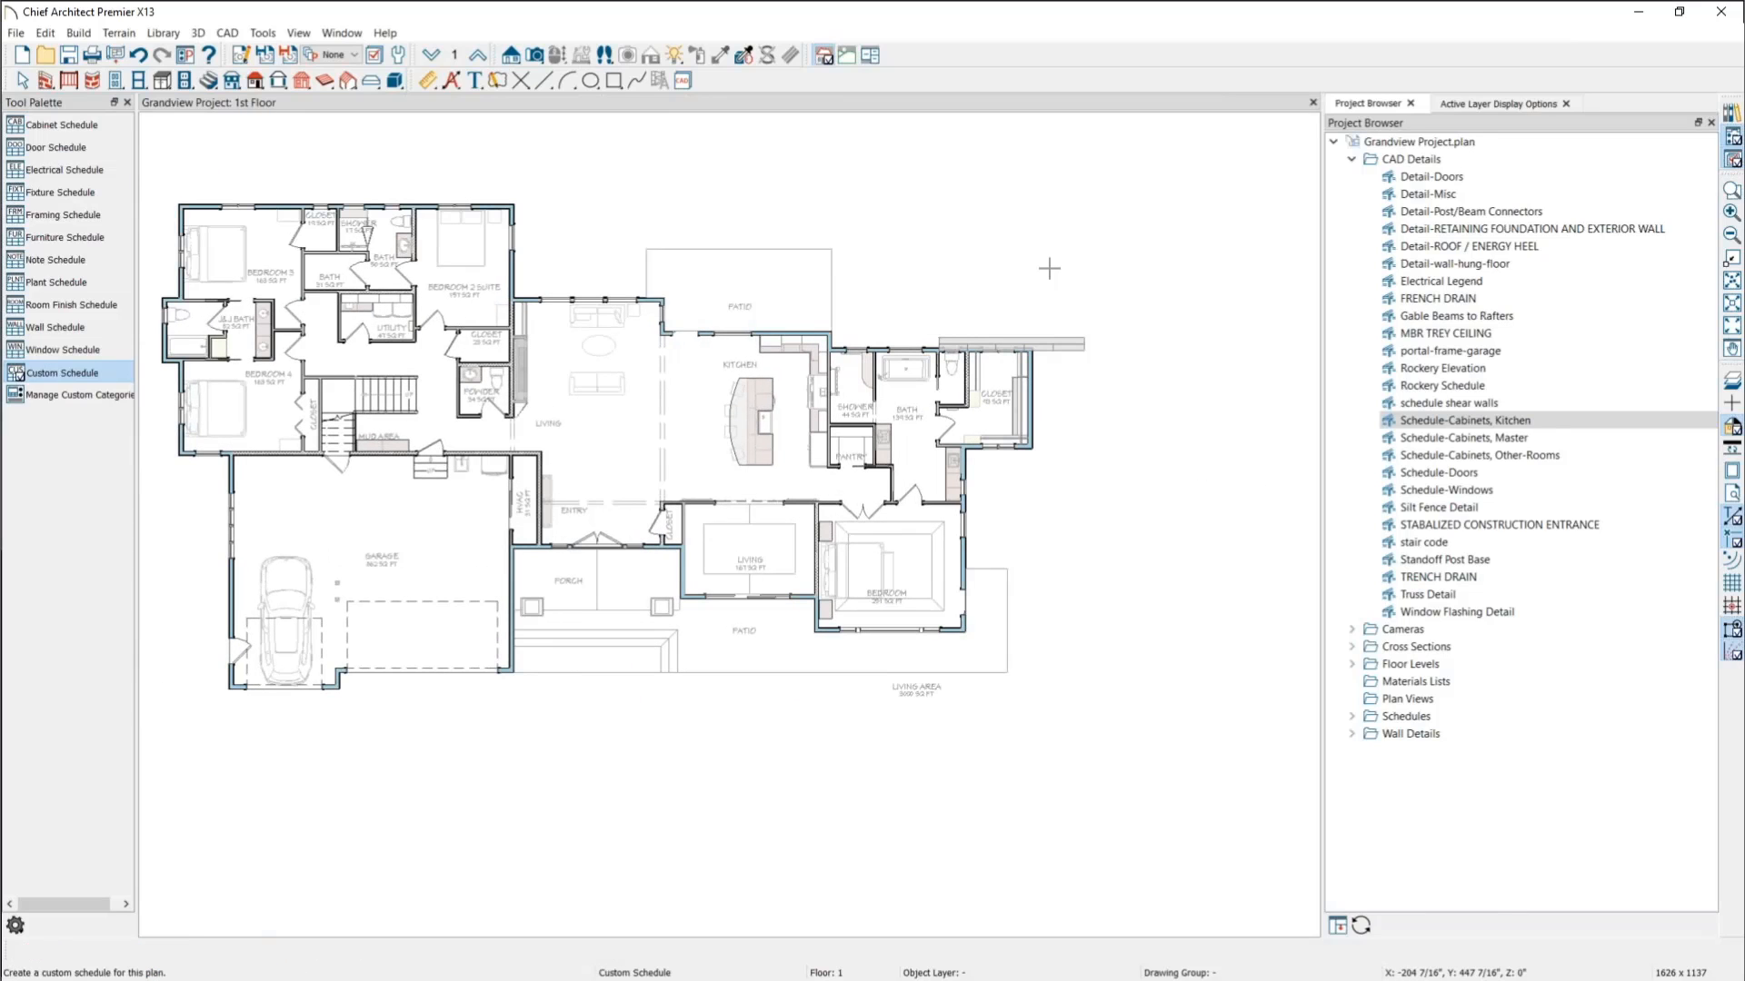
{"action": "key", "text": "space"}
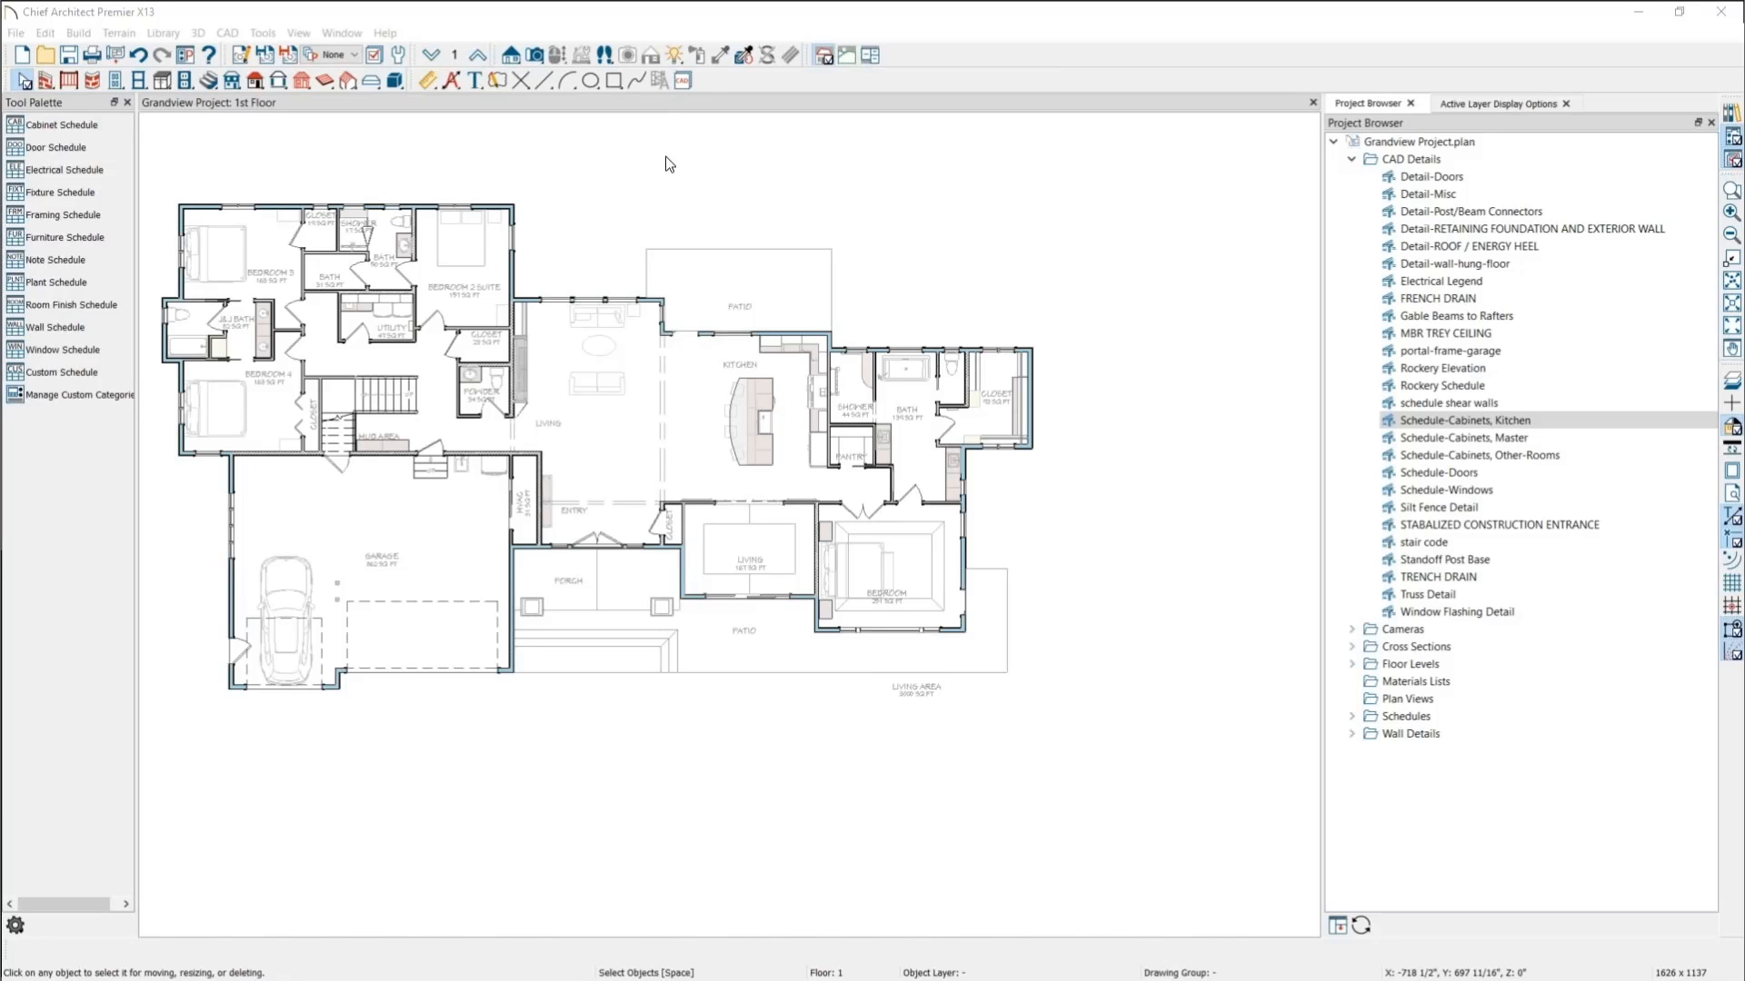
{"action": "left_click", "coordinate": [400, 56]}
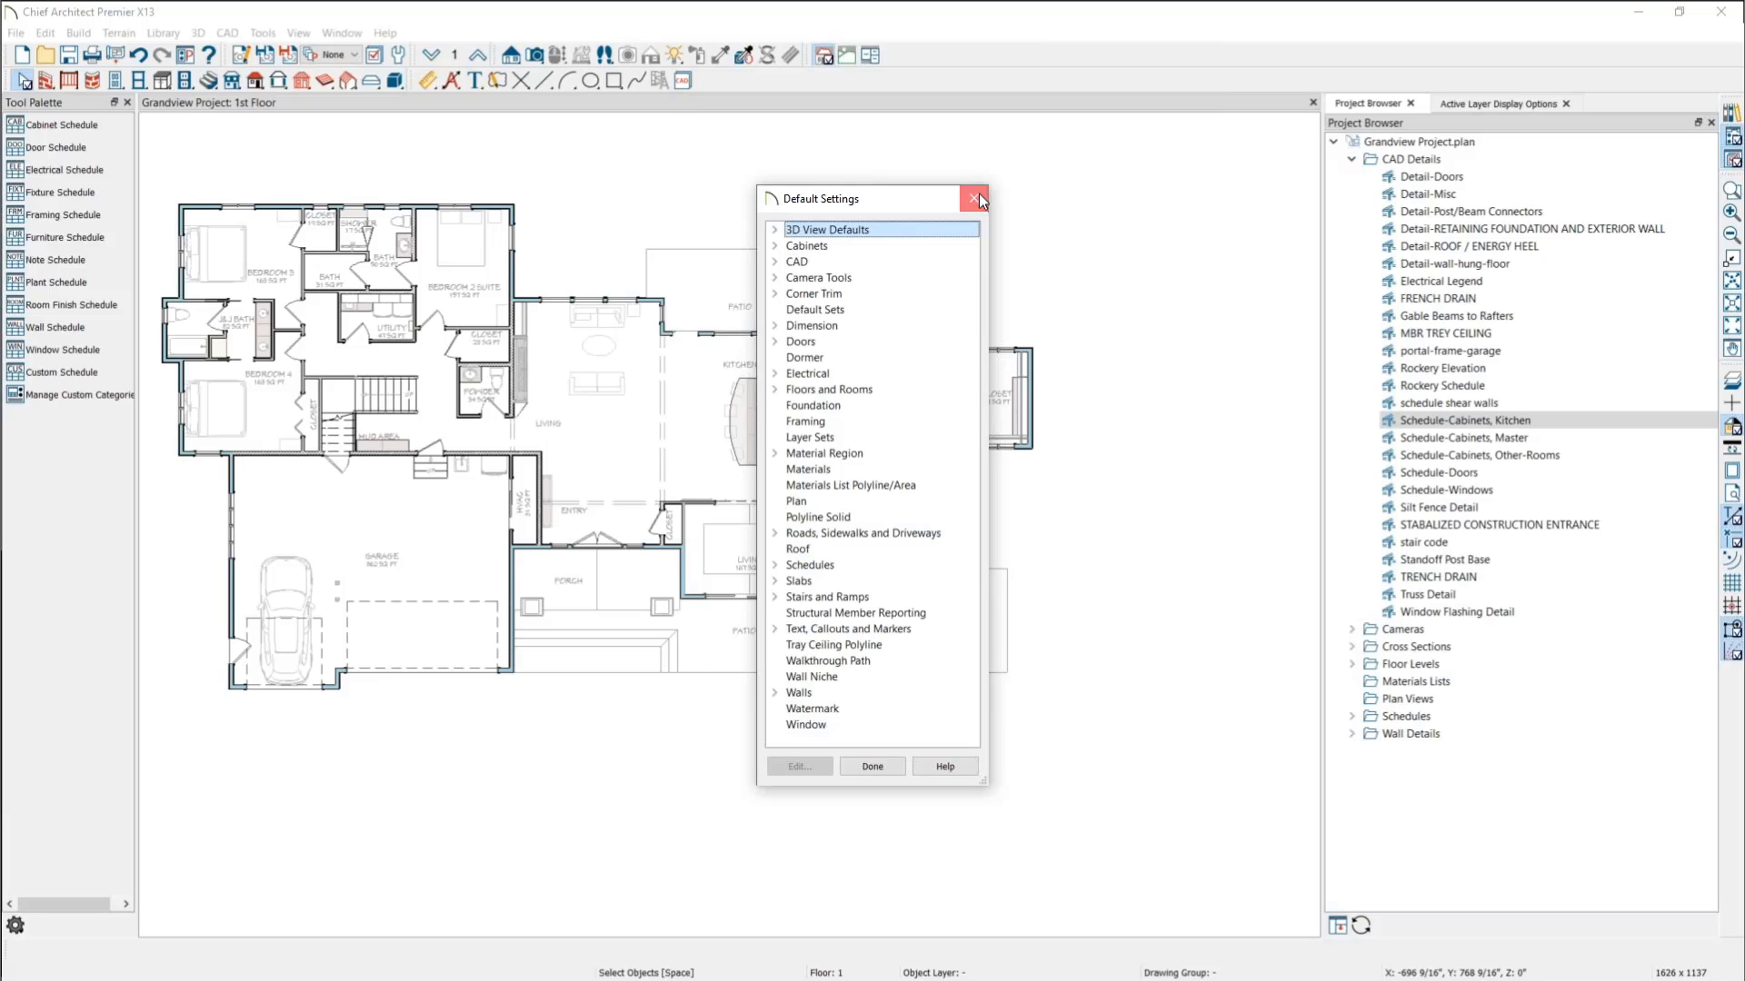
{"action": "left_click", "coordinate": [975, 198]}
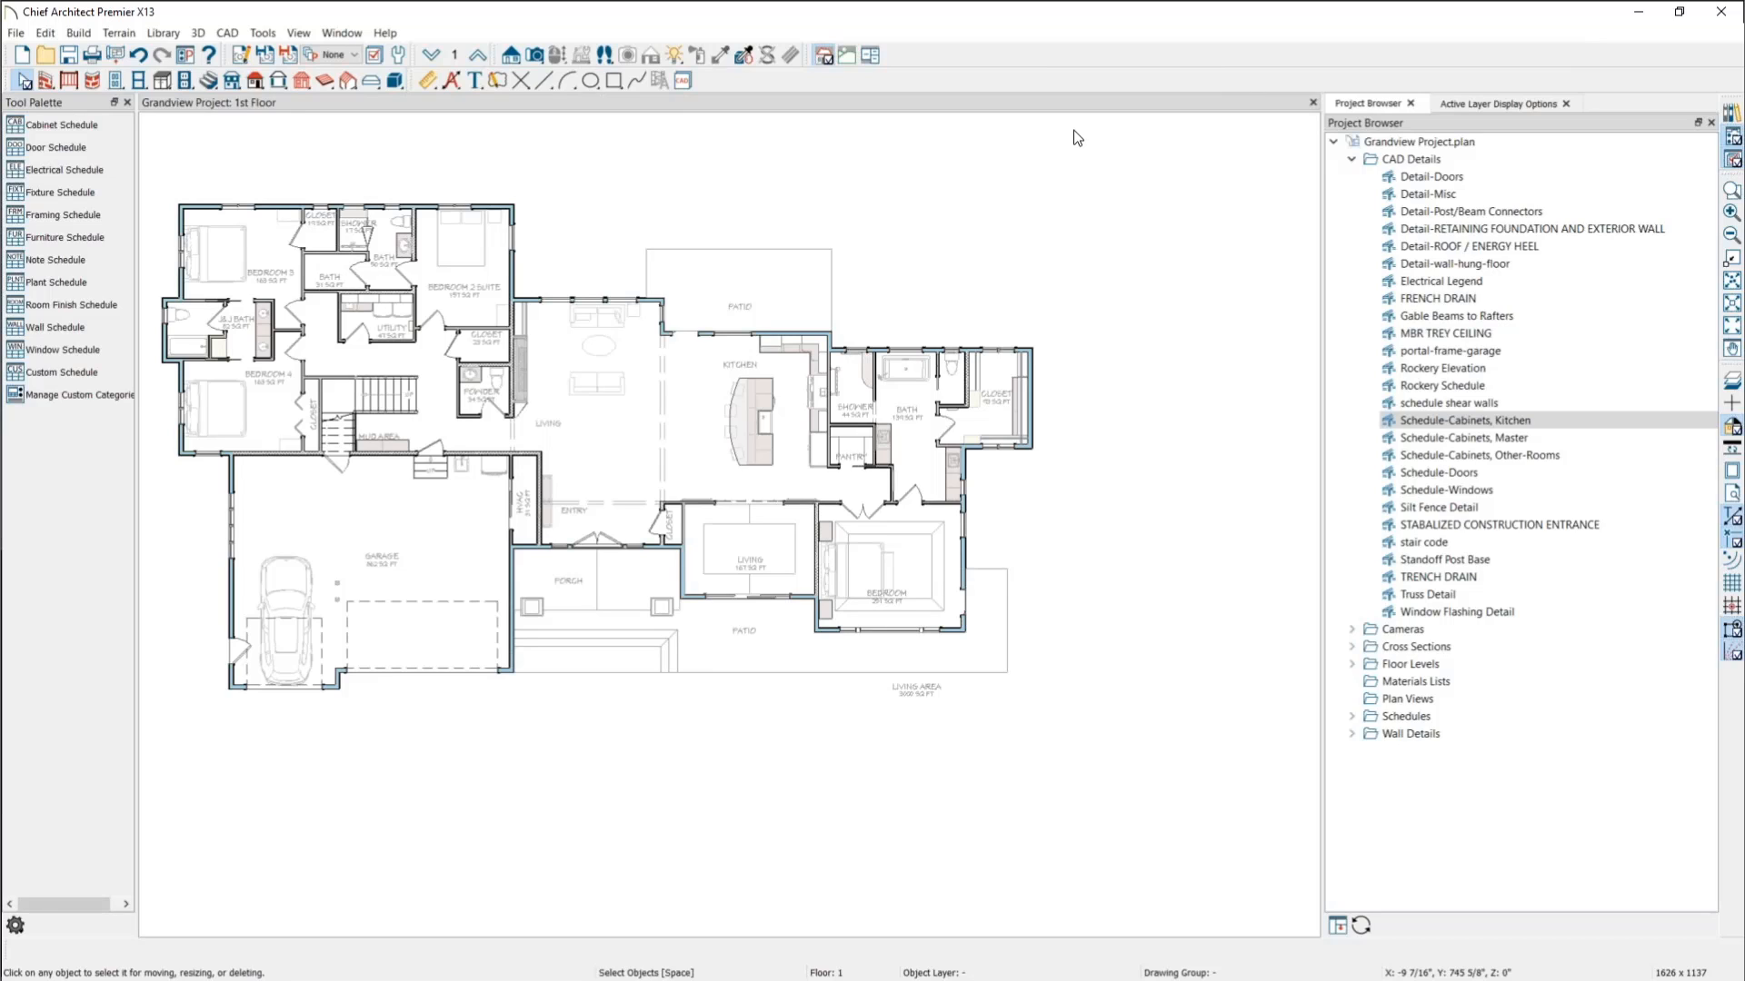
Step: Open the framing settings of the window in the upper living room wall, override the default header label, and examine the header label options
{"action": "left_click", "coordinate": [621, 300]}
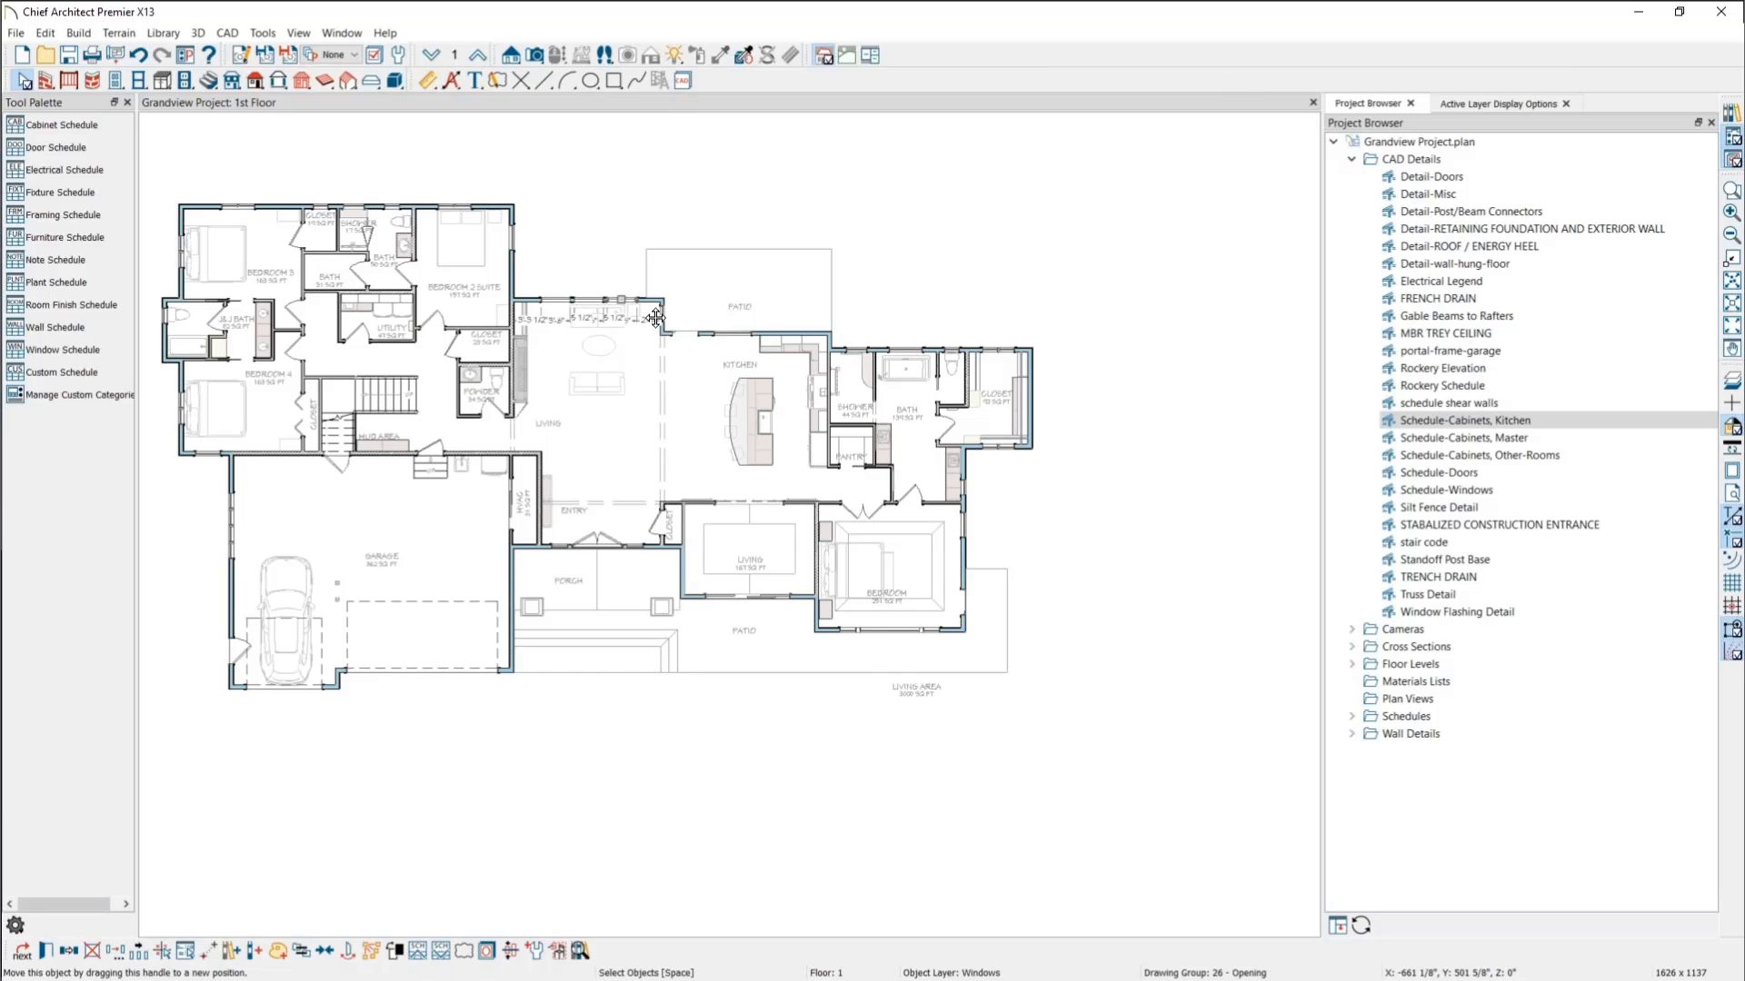
{"action": "double_click", "coordinate": [655, 317]}
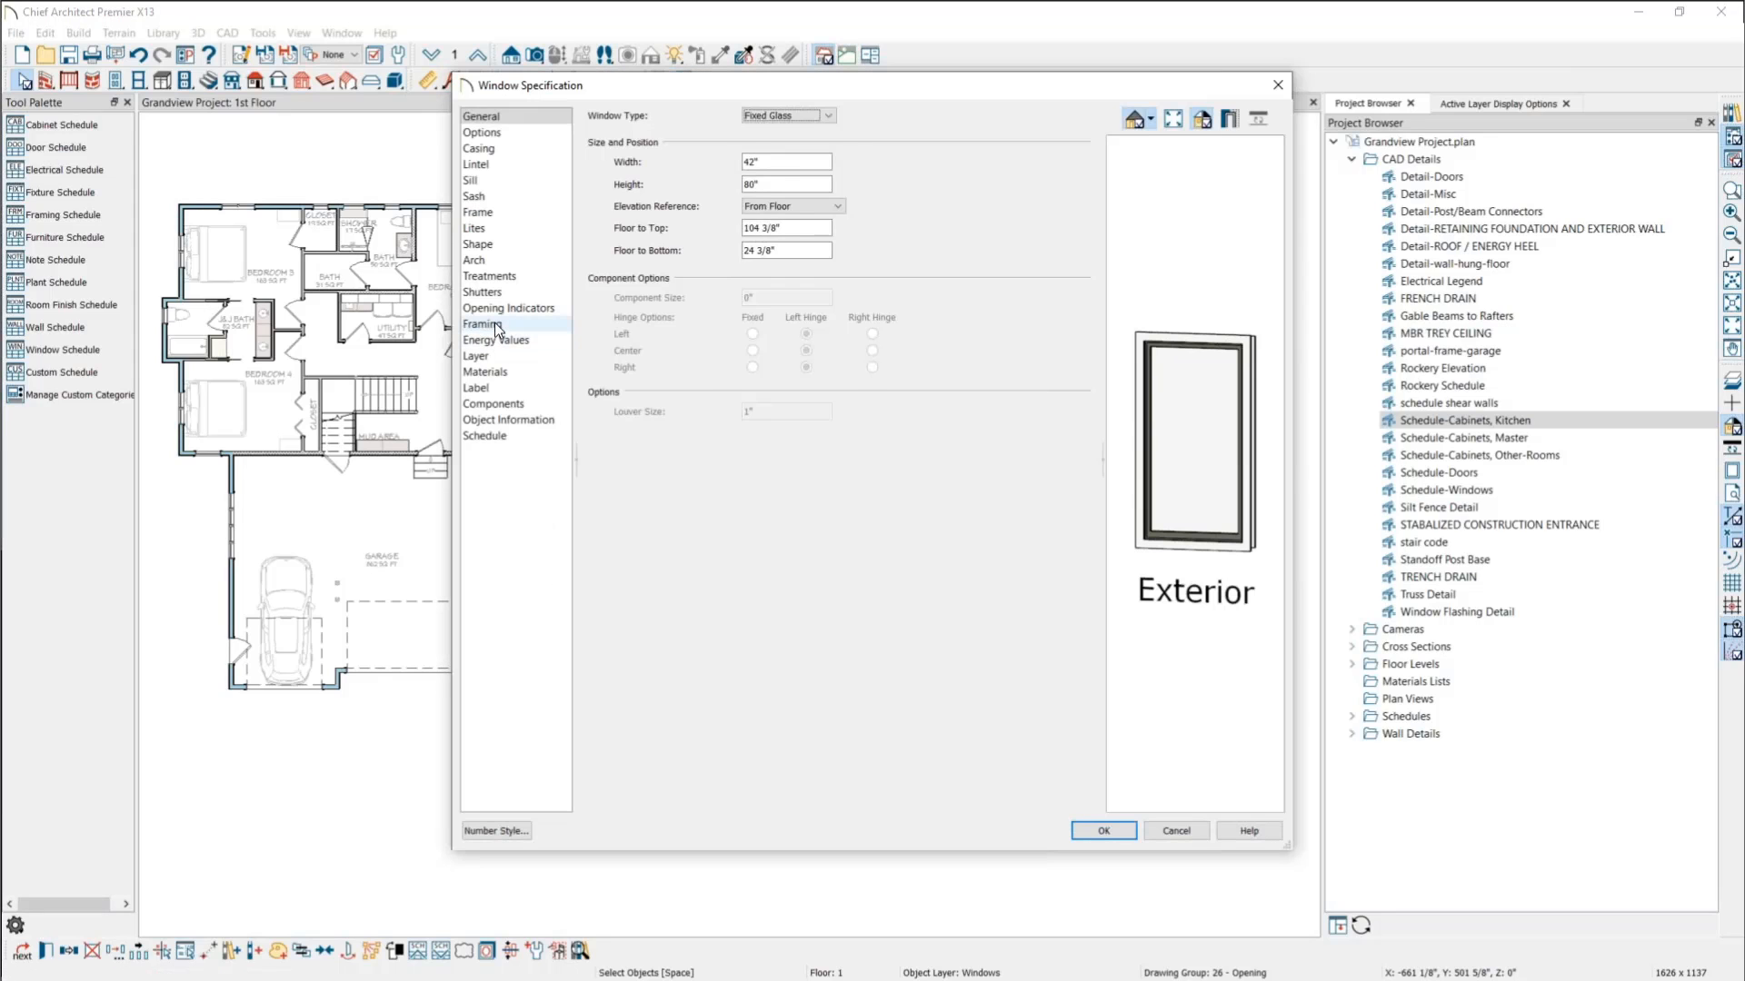
{"action": "left_click", "coordinate": [494, 323]}
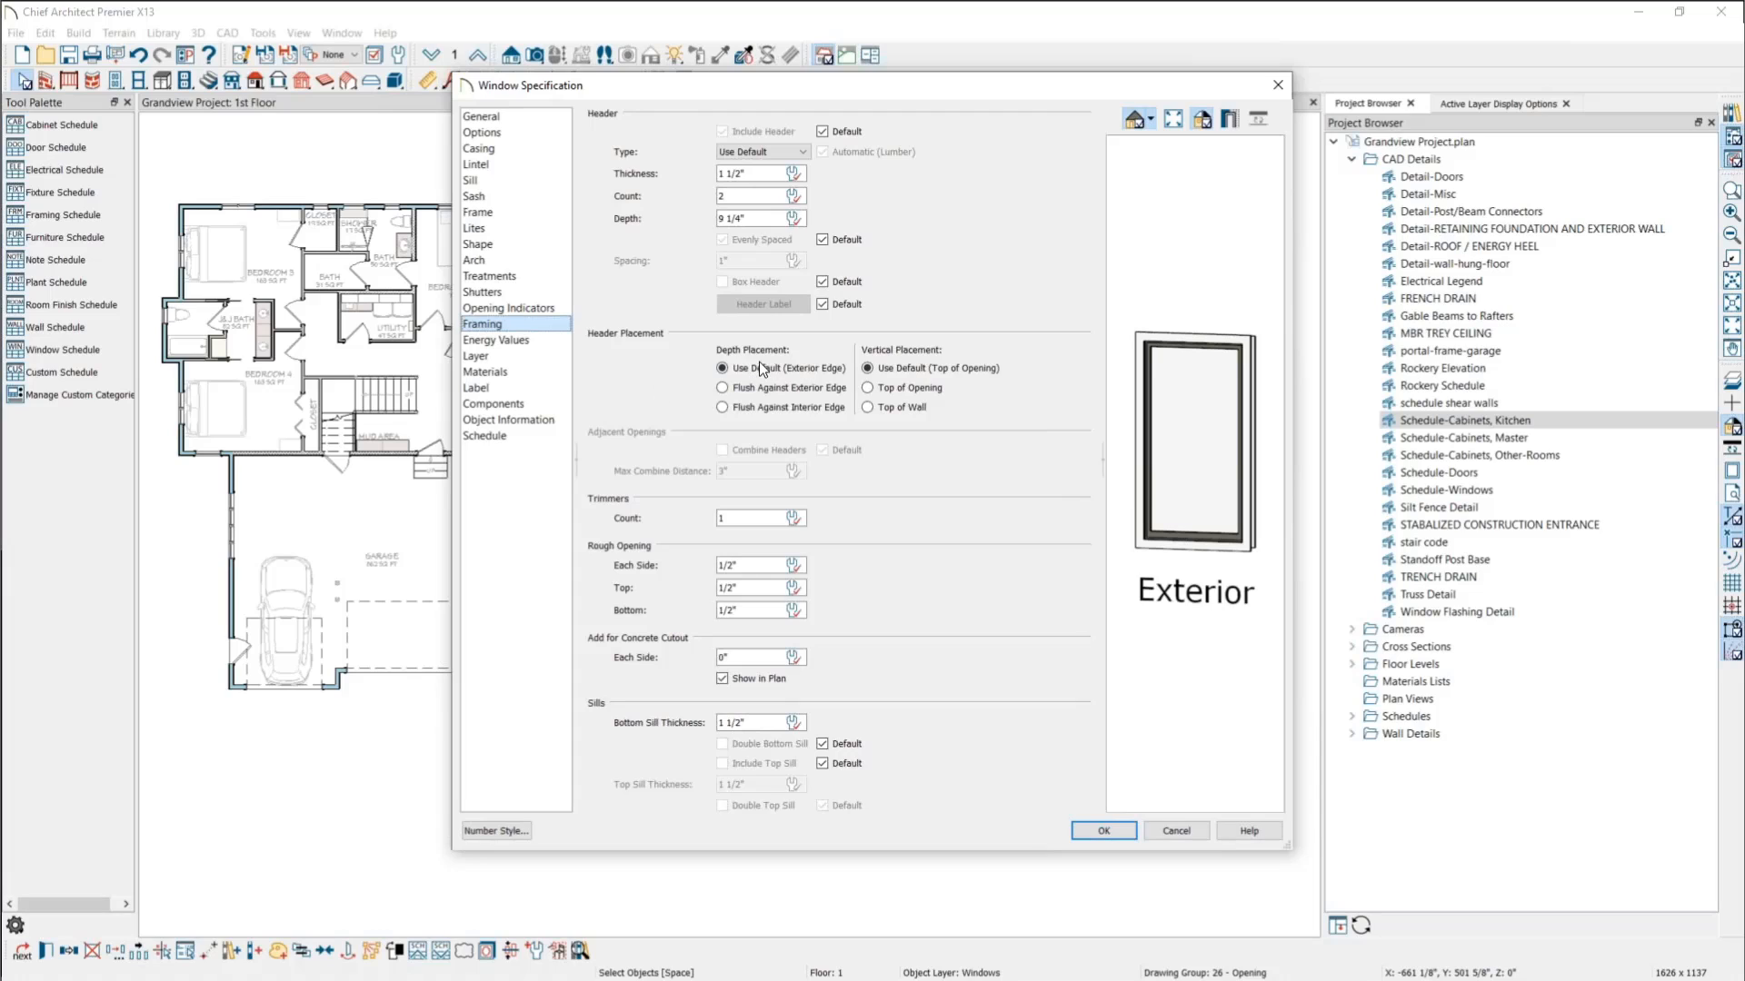
{"action": "left_click", "coordinate": [824, 304]}
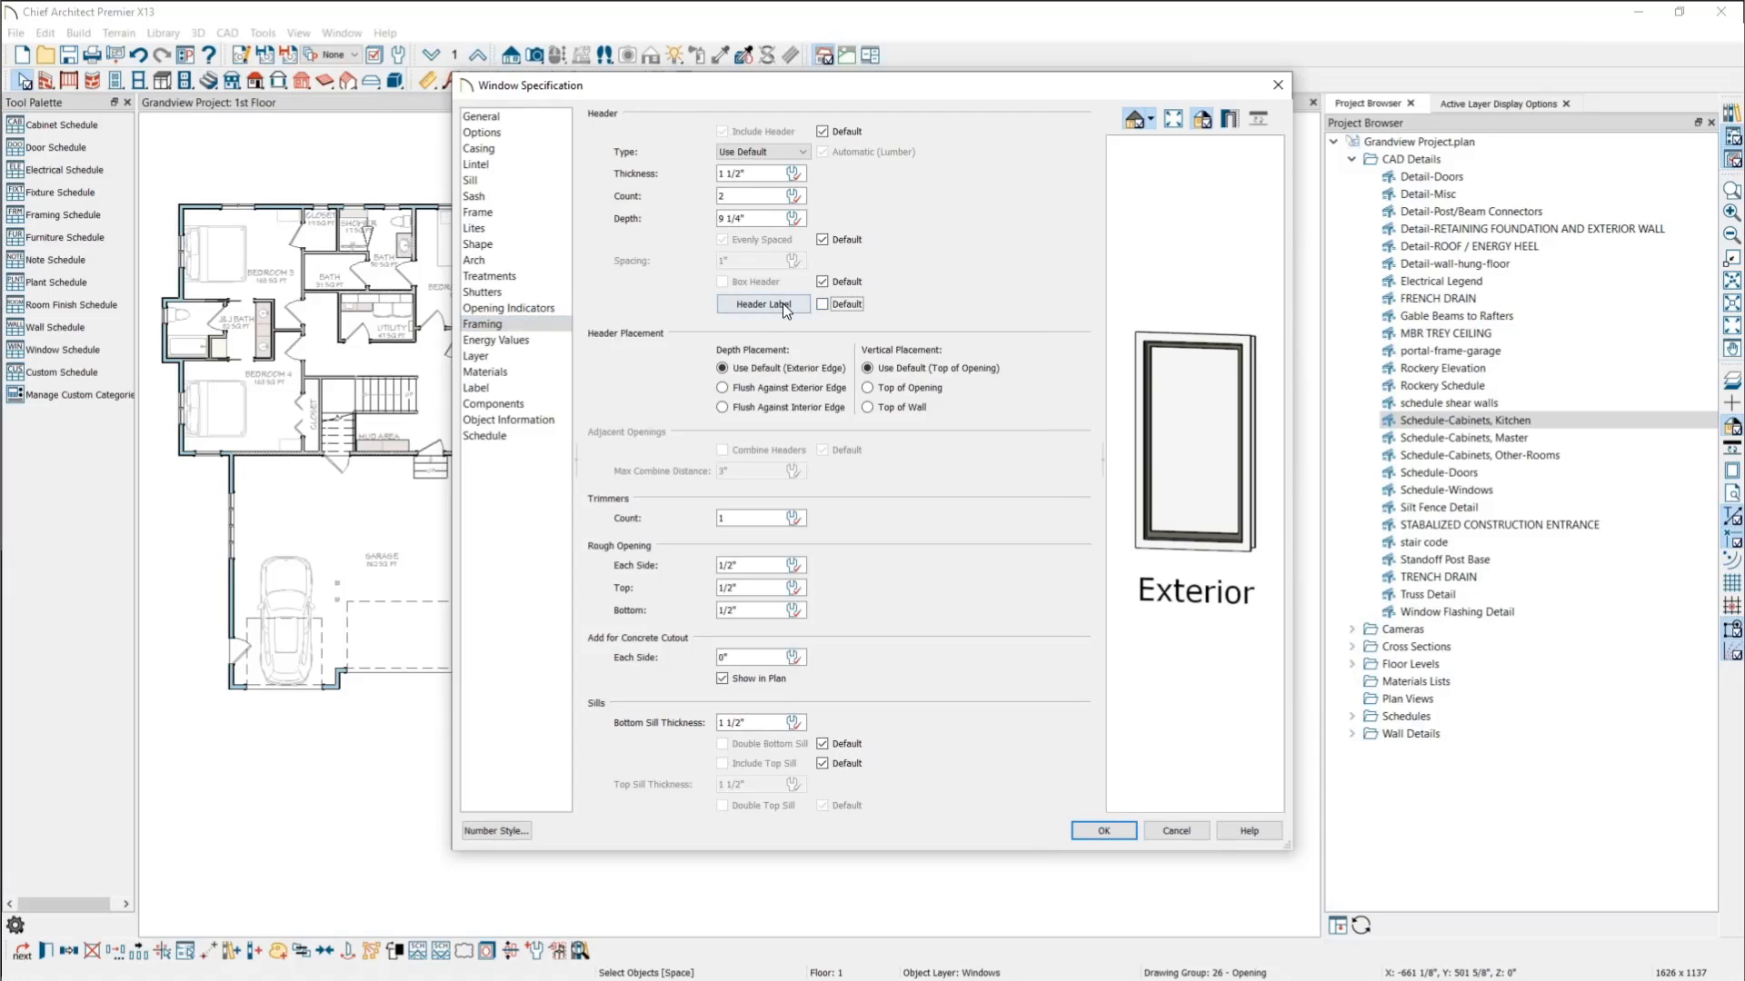
{"action": "left_click", "coordinate": [777, 303]}
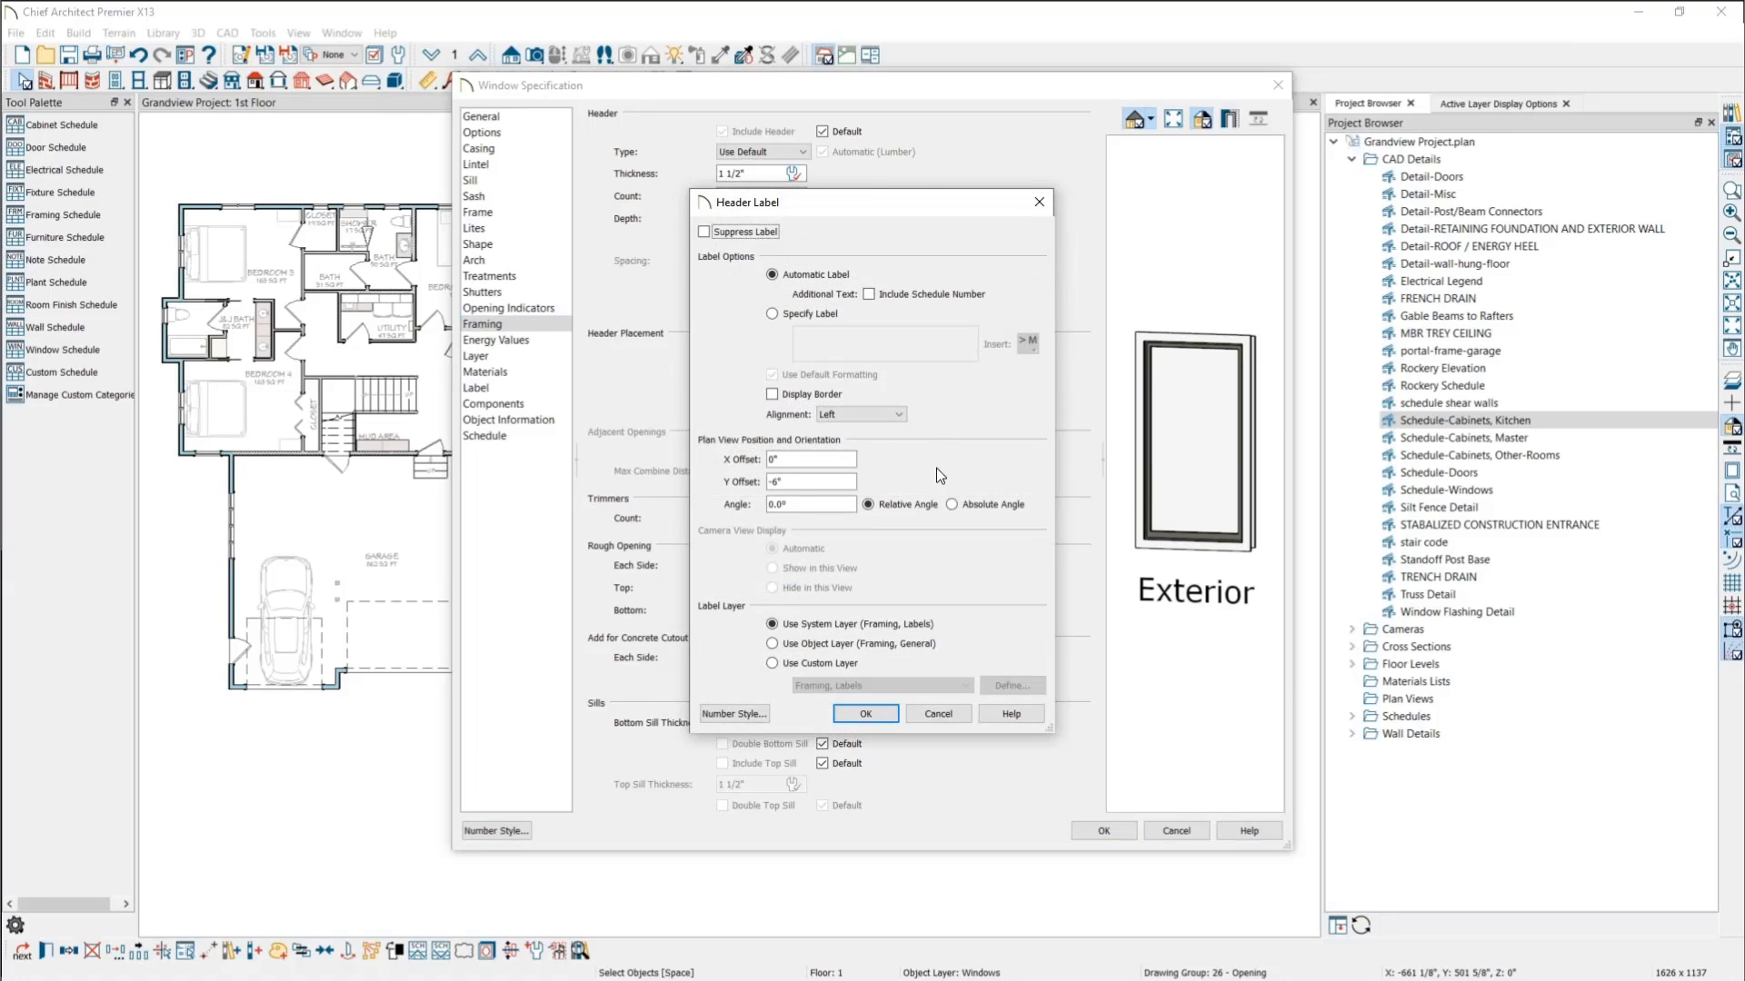
{"action": "left_click", "coordinate": [1036, 204]}
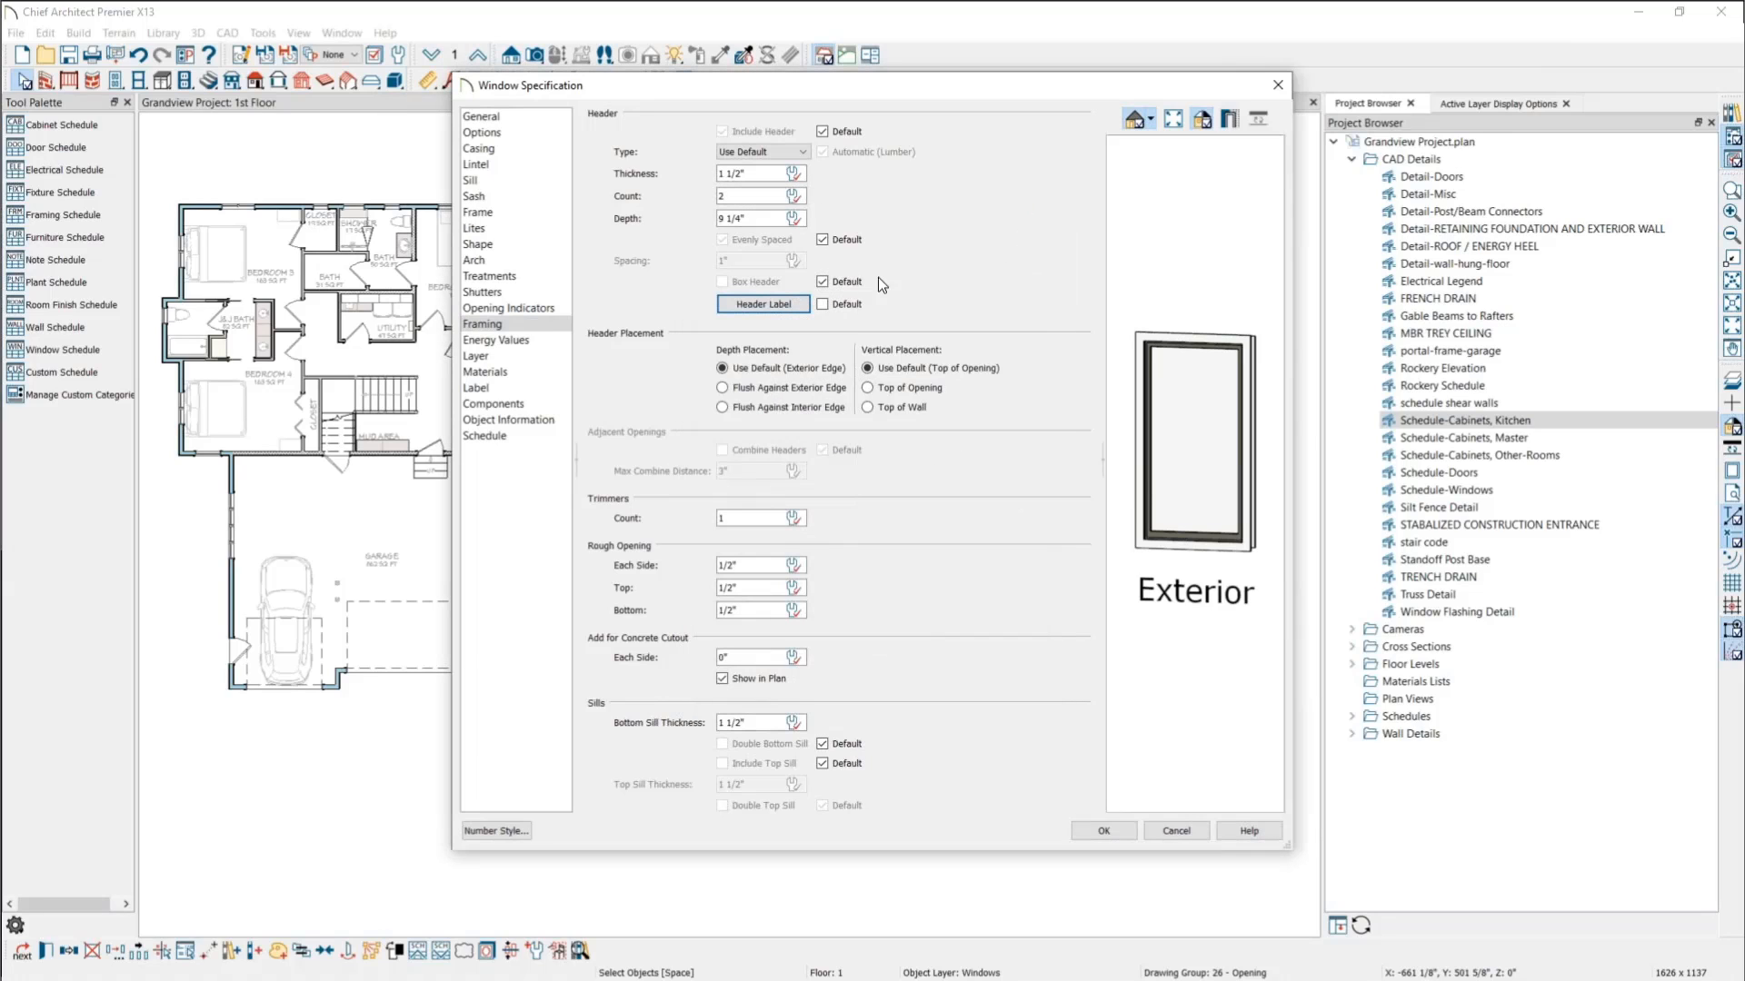
Step: Toggle the header label's default setting, examine the Specify Label option, and close the header label settings without saving
{"action": "left_click", "coordinate": [822, 304]}
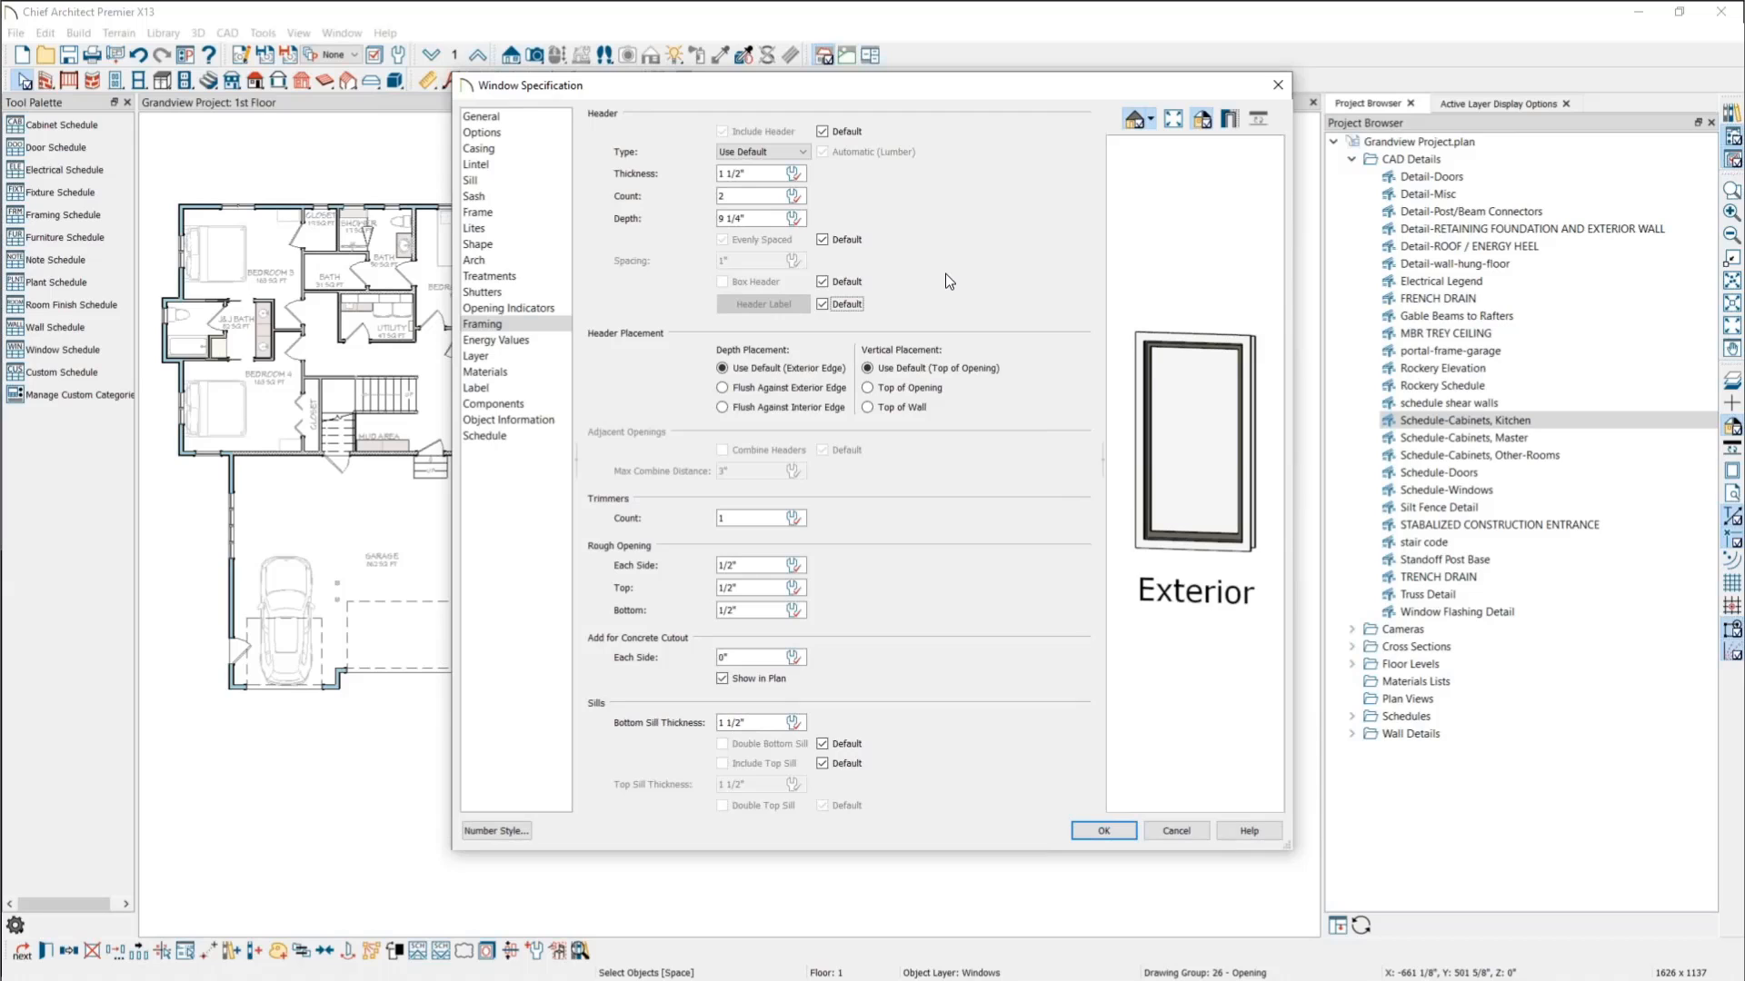
{"action": "left_click", "coordinate": [821, 306]}
{"action": "left_click", "coordinate": [772, 308]}
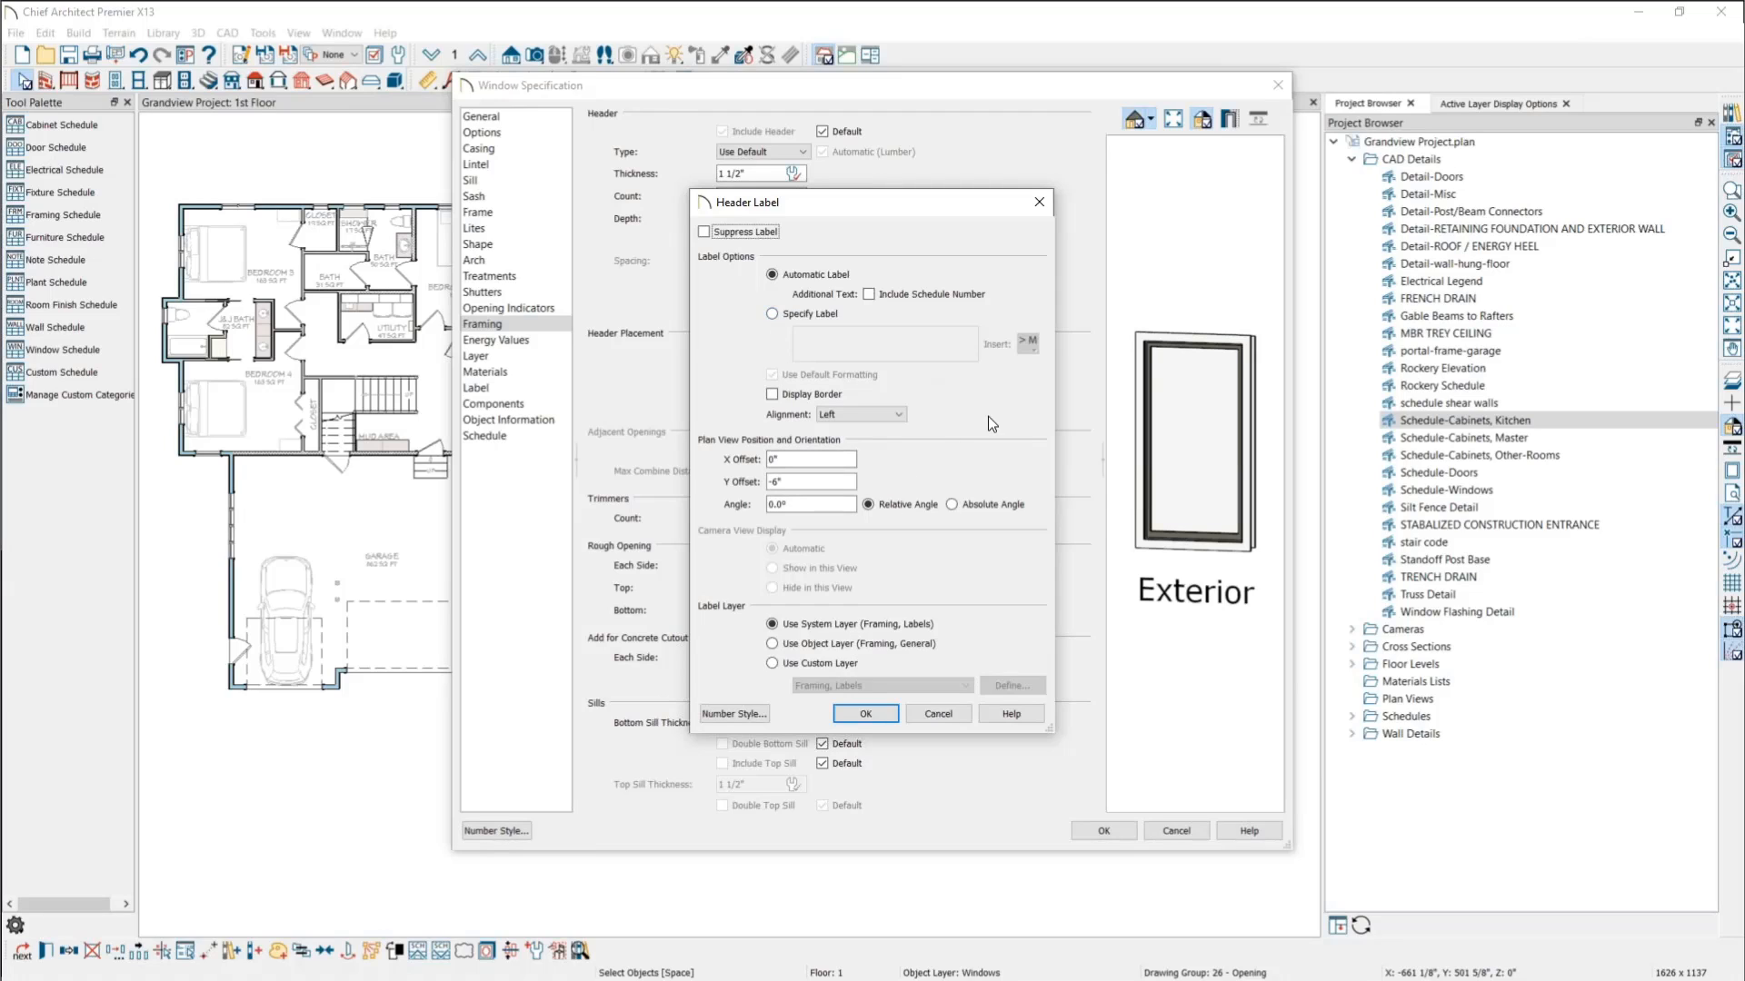
{"action": "left_click", "coordinate": [771, 314]}
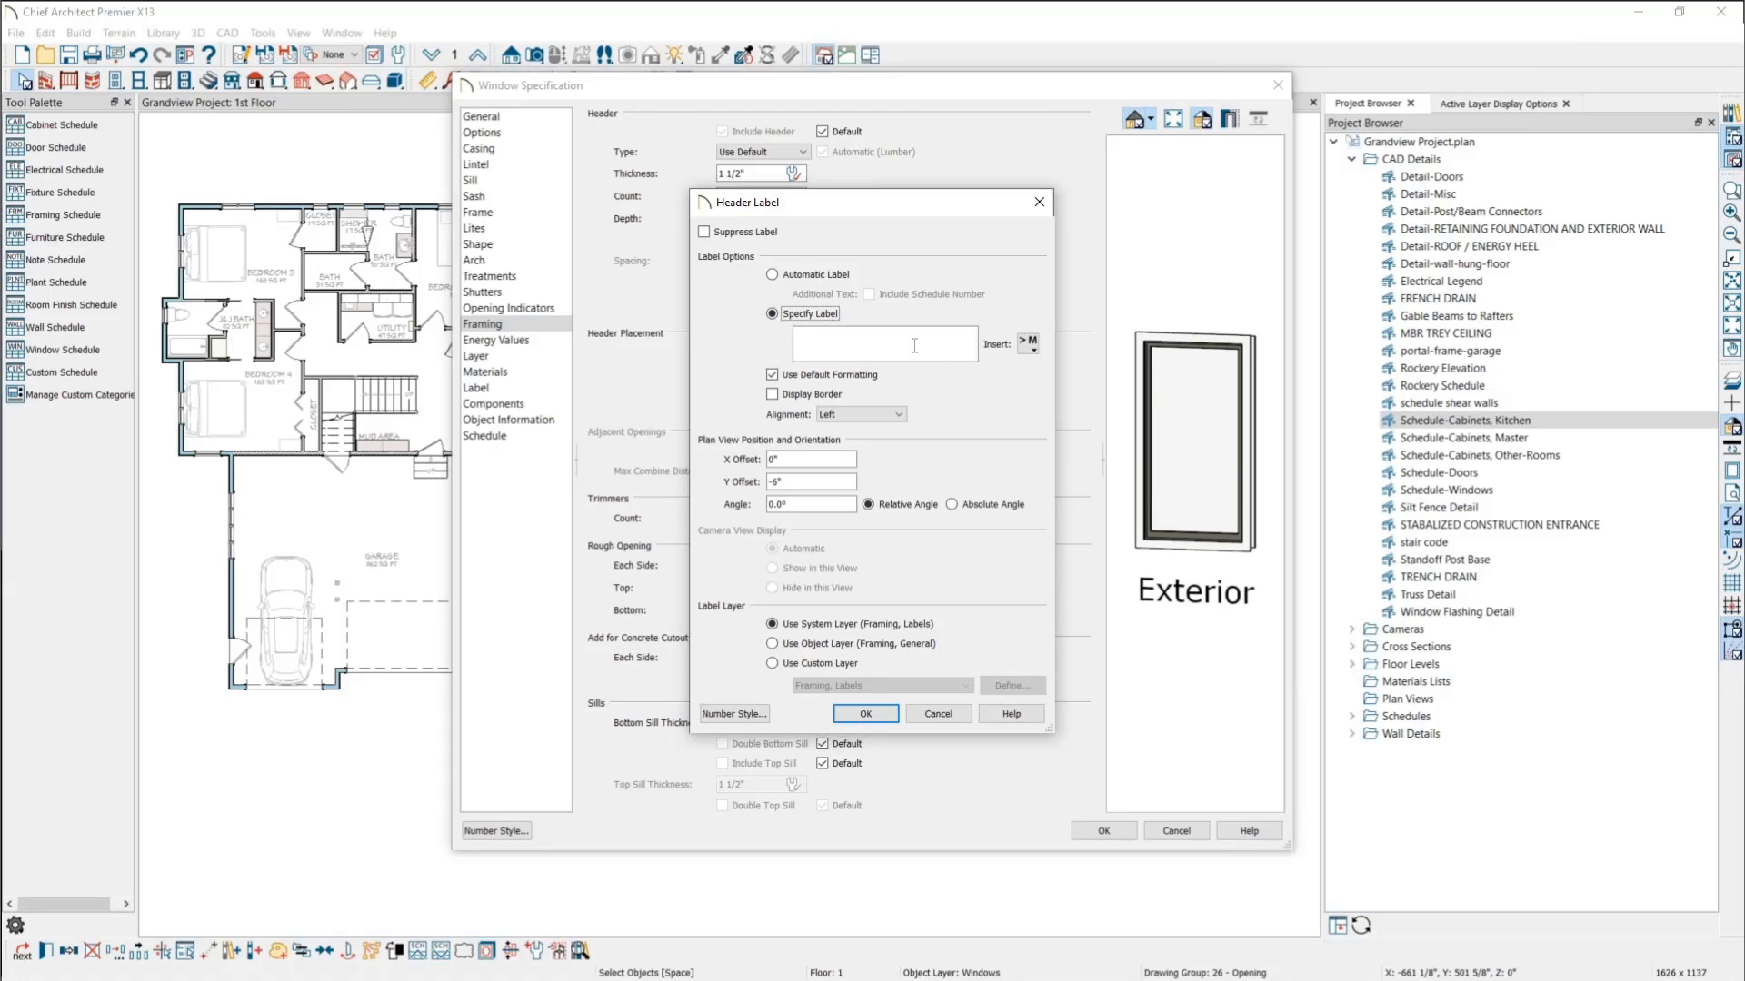
{"action": "left_click", "coordinate": [1043, 206]}
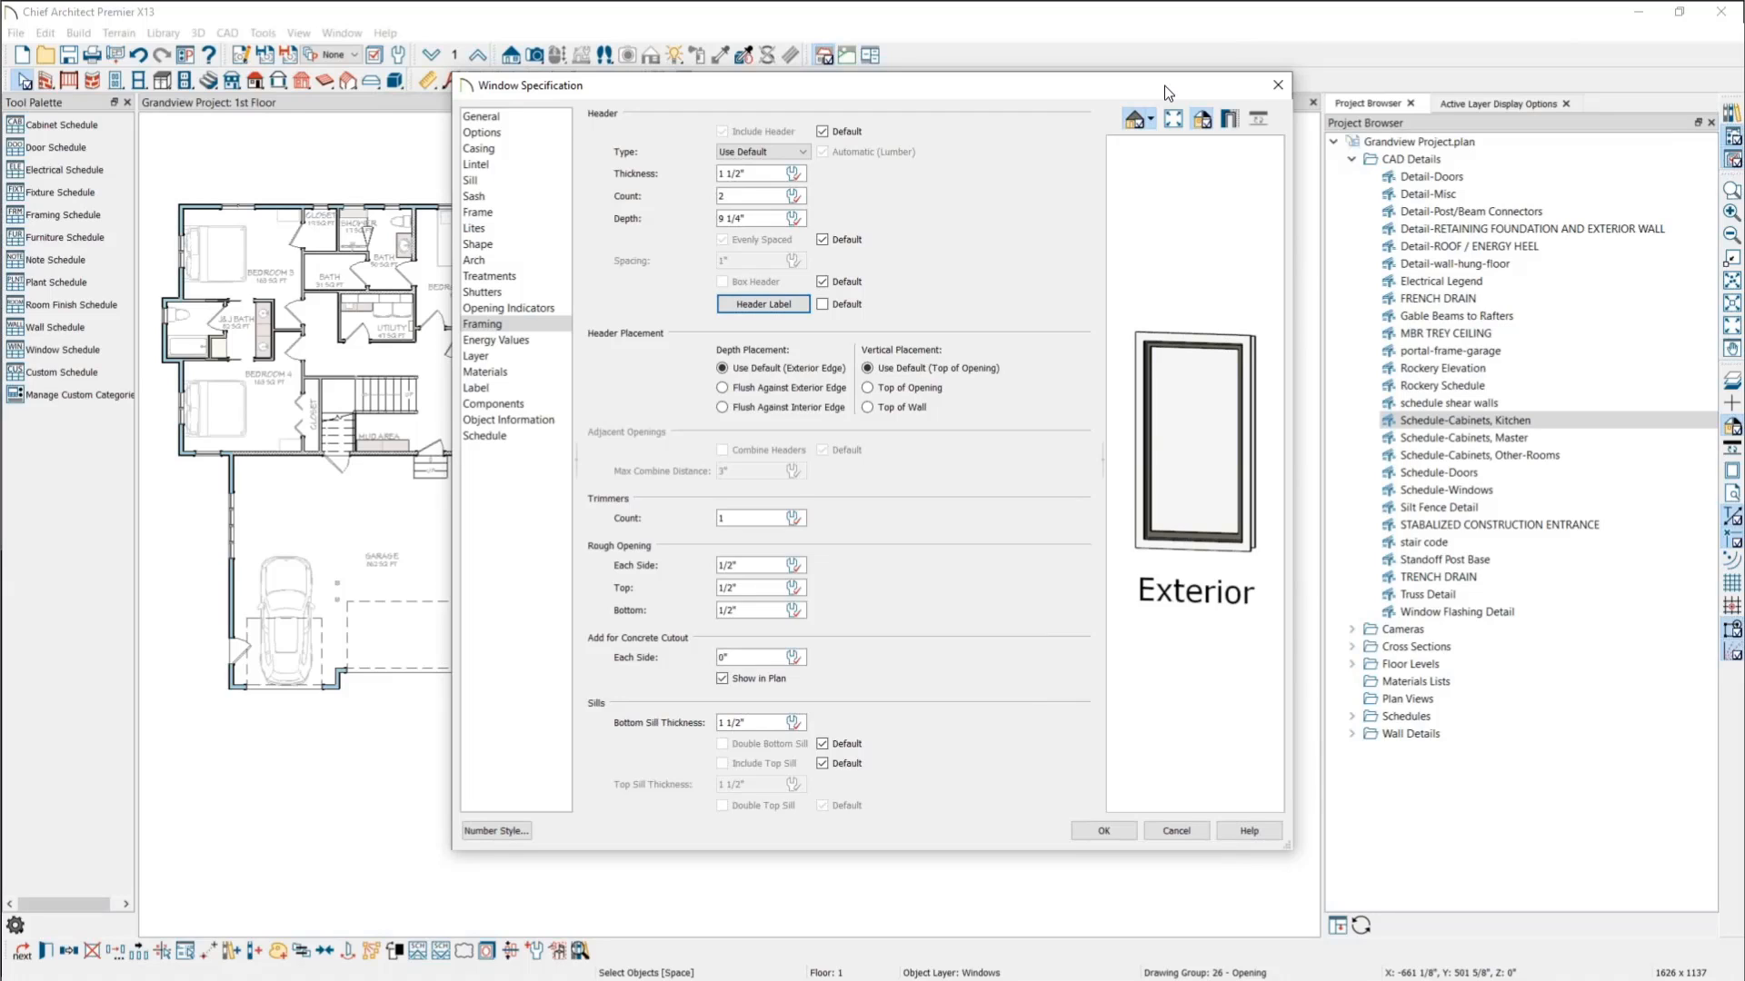
Step: Review the available header types and the Specify Label option once more, and close the window specification without saving
{"action": "left_click", "coordinate": [800, 151]}
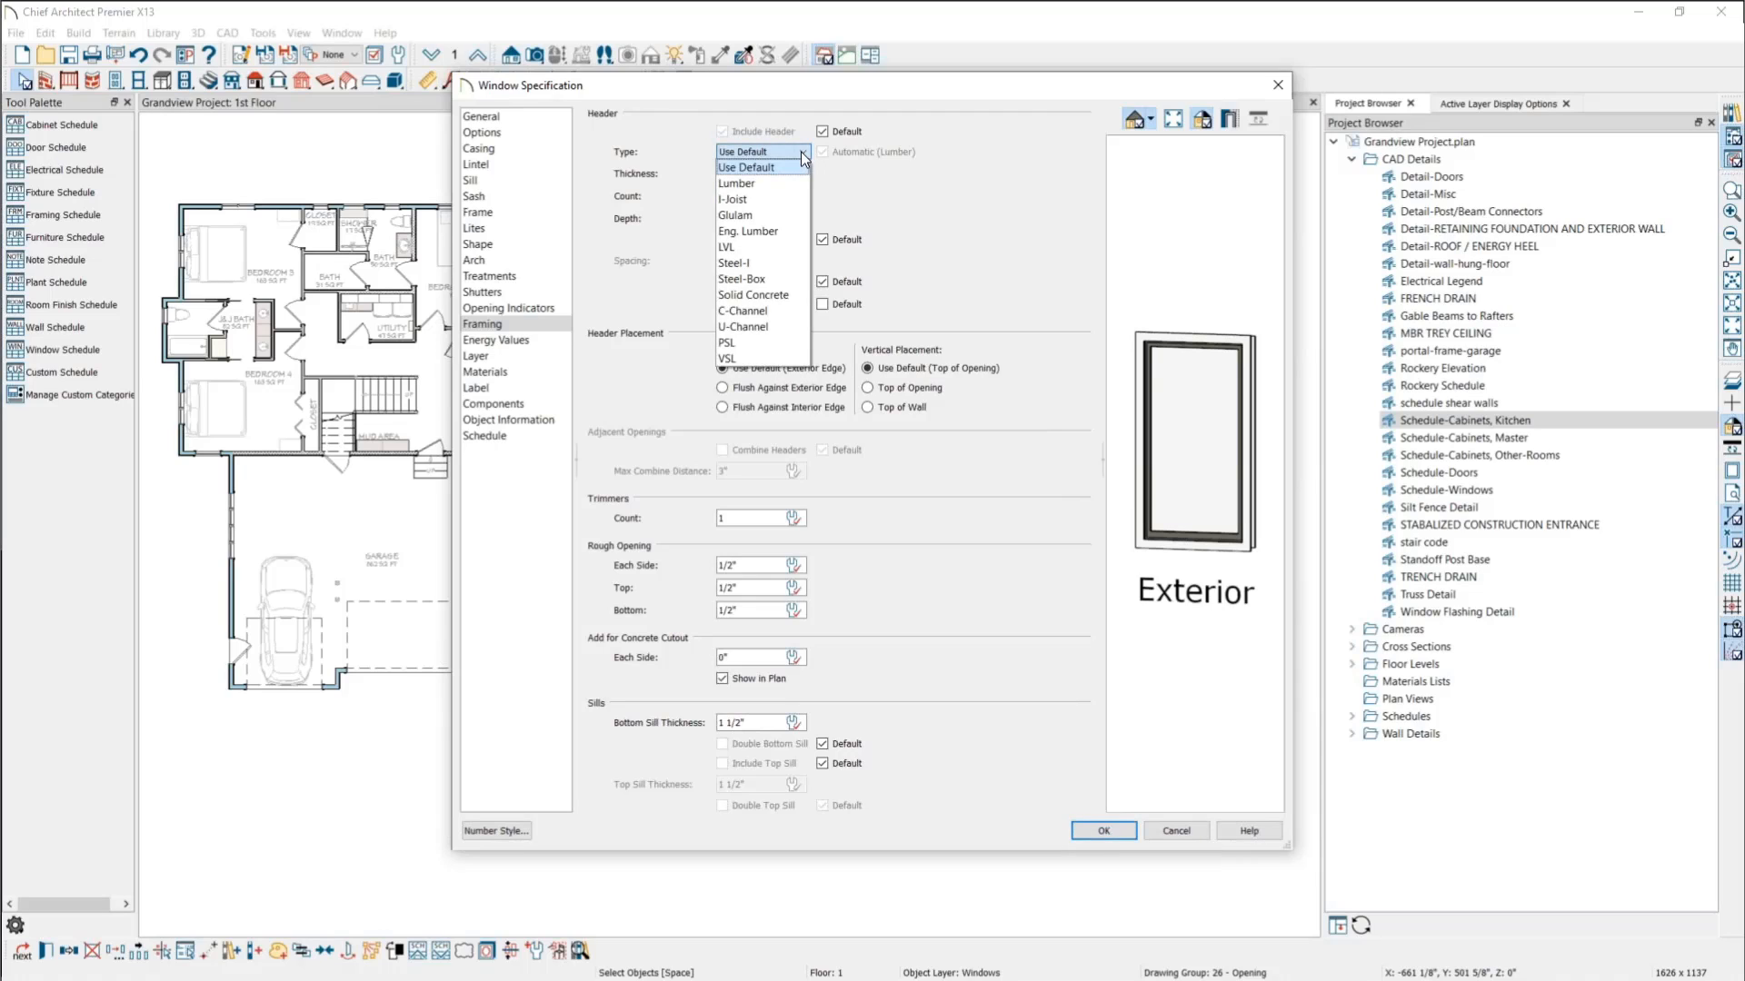
{"action": "left_click", "coordinate": [992, 151]}
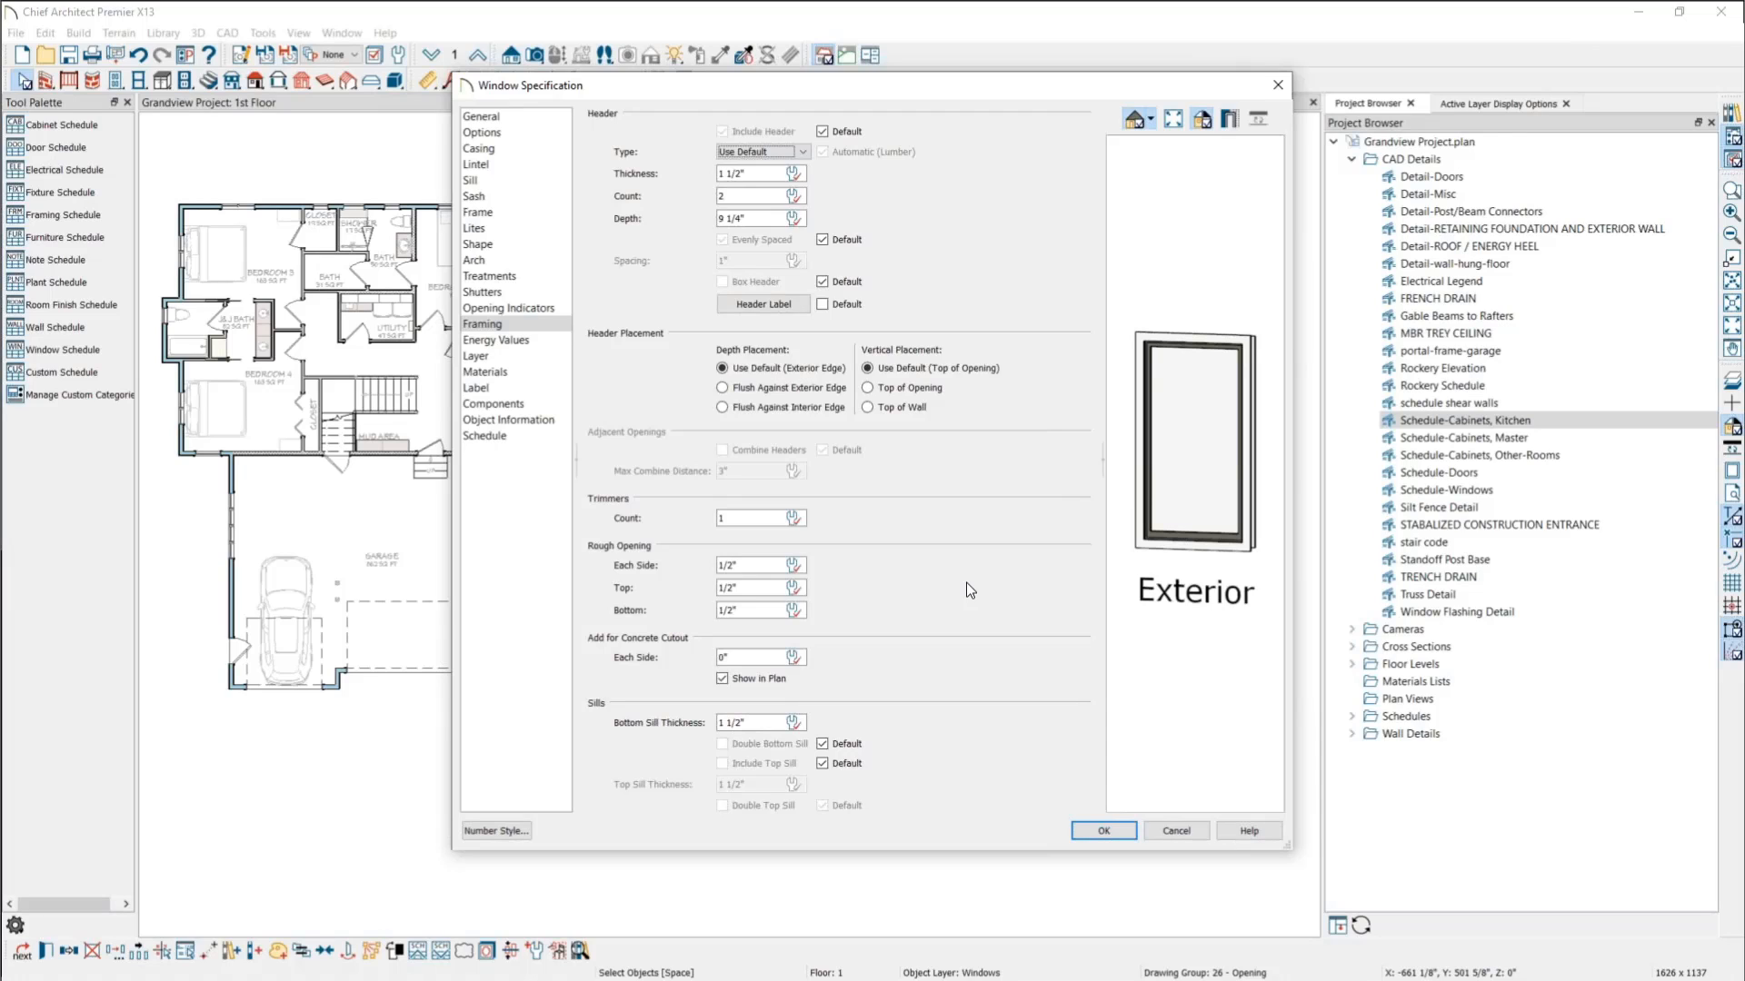
{"action": "left_click", "coordinate": [799, 309]}
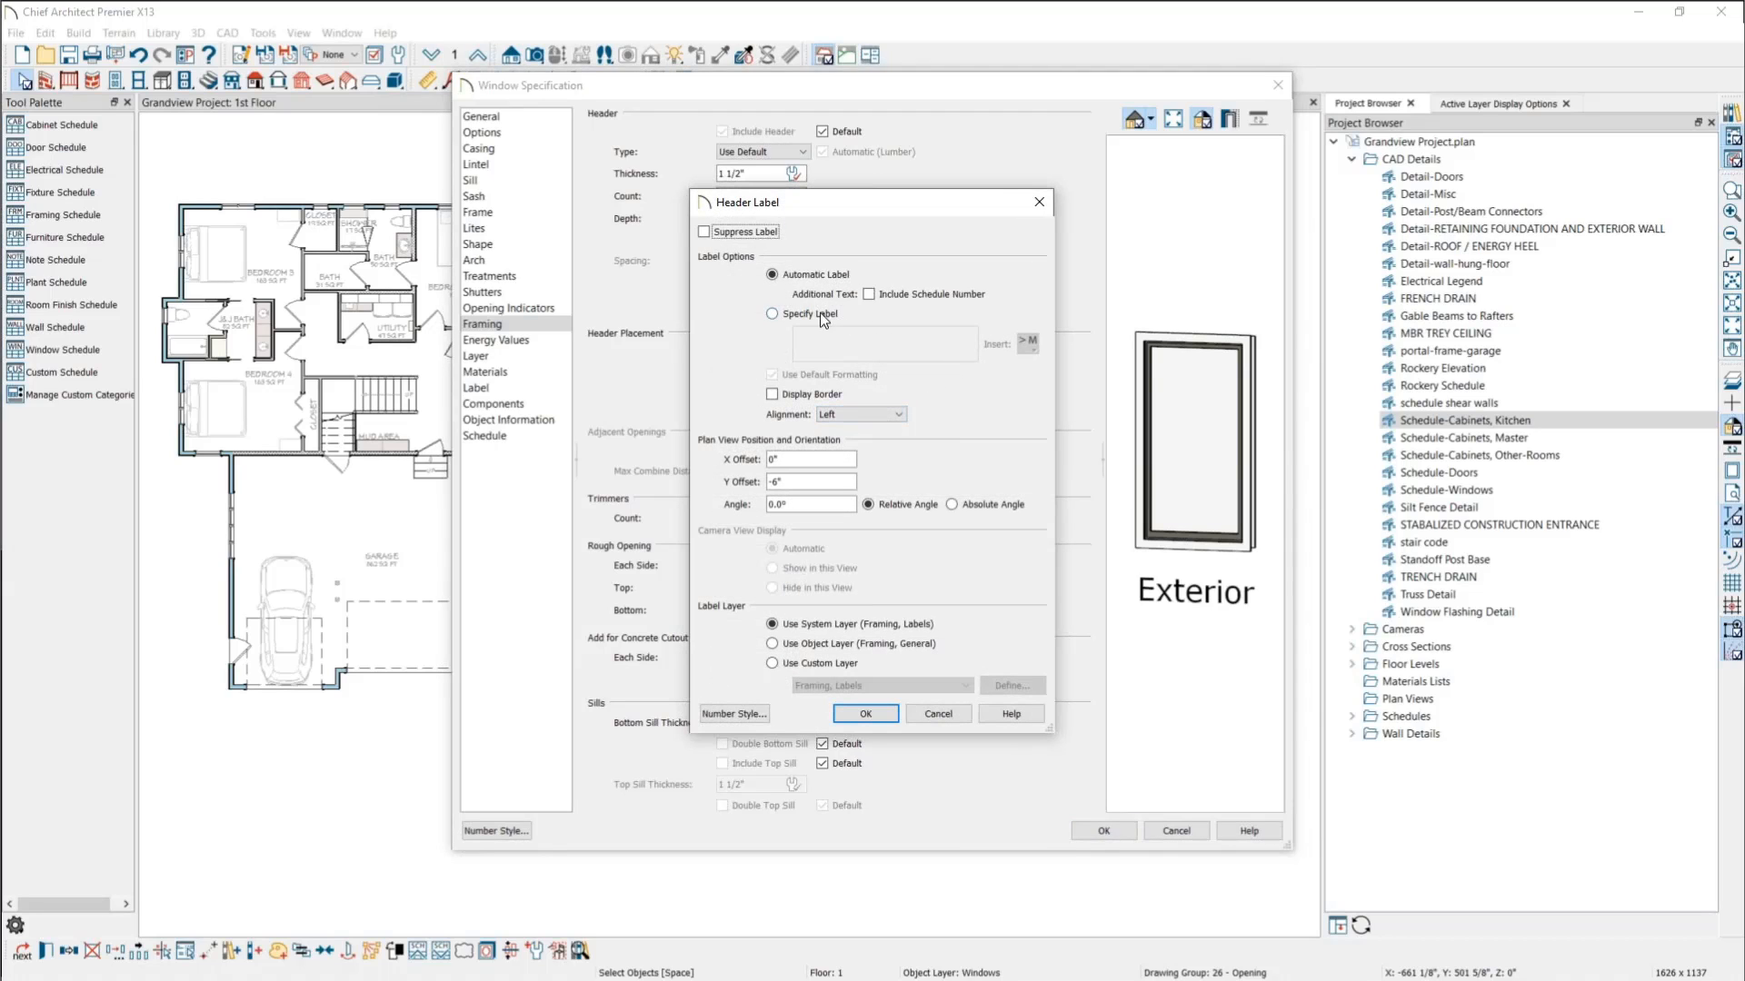
{"action": "left_click", "coordinate": [820, 313]}
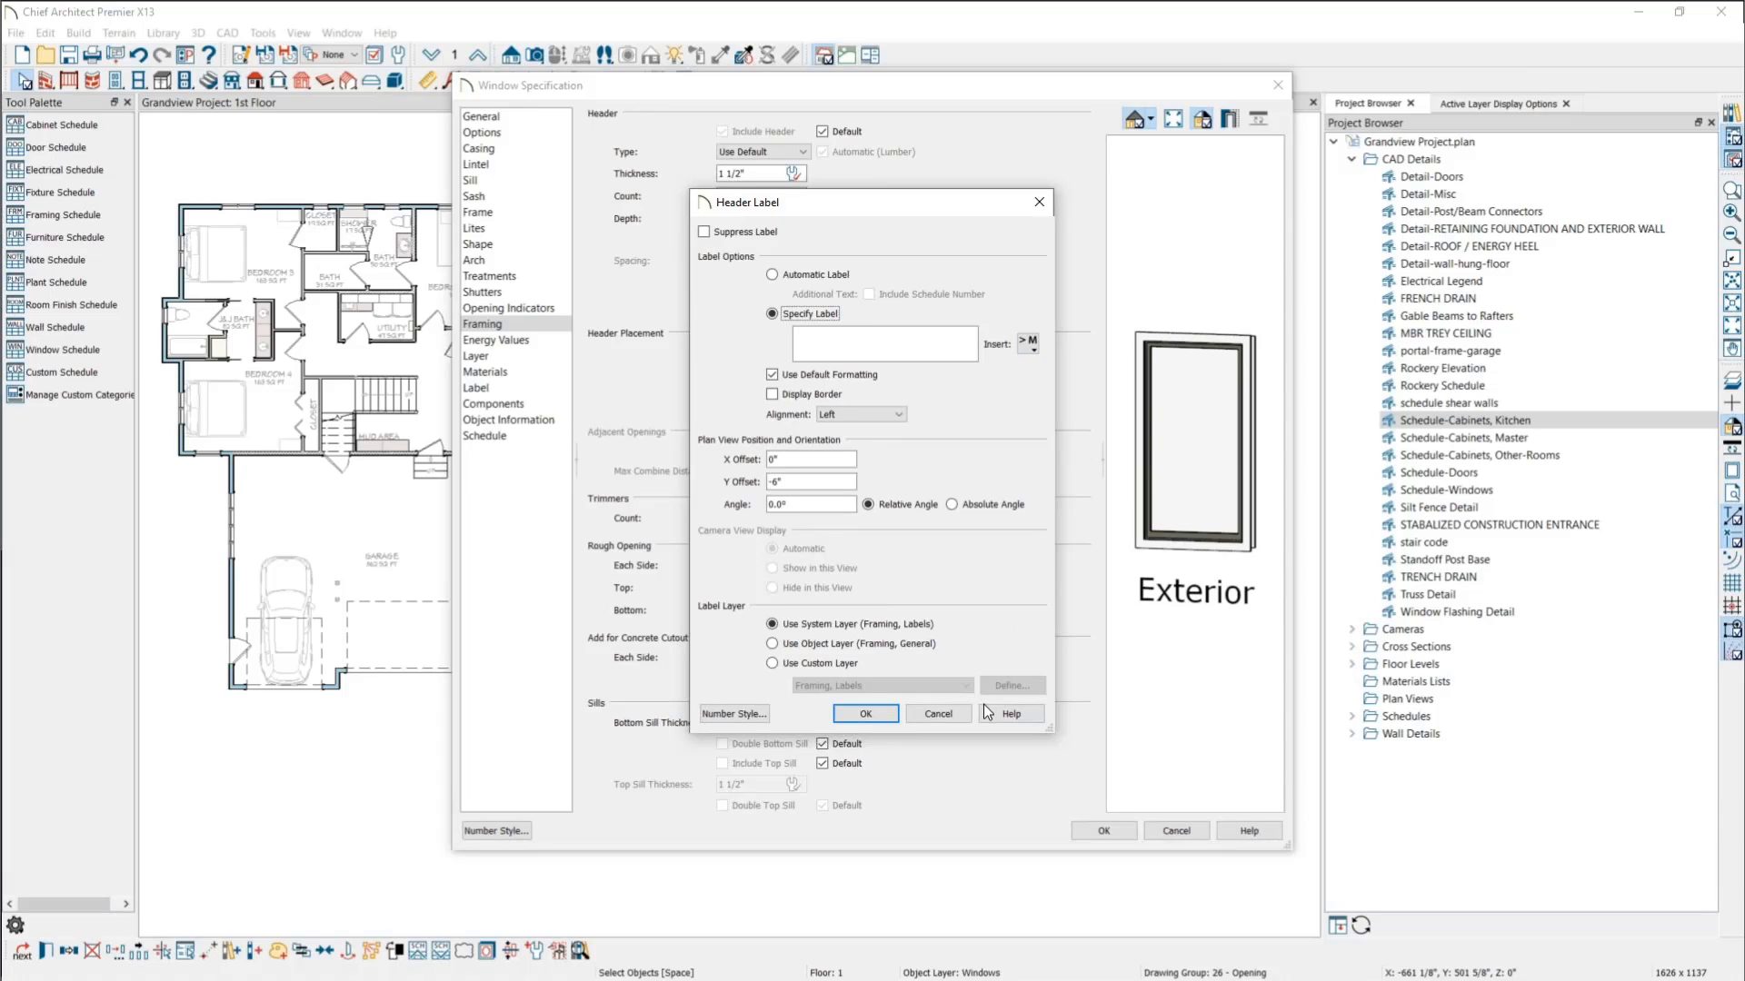
{"action": "left_click", "coordinate": [938, 713]}
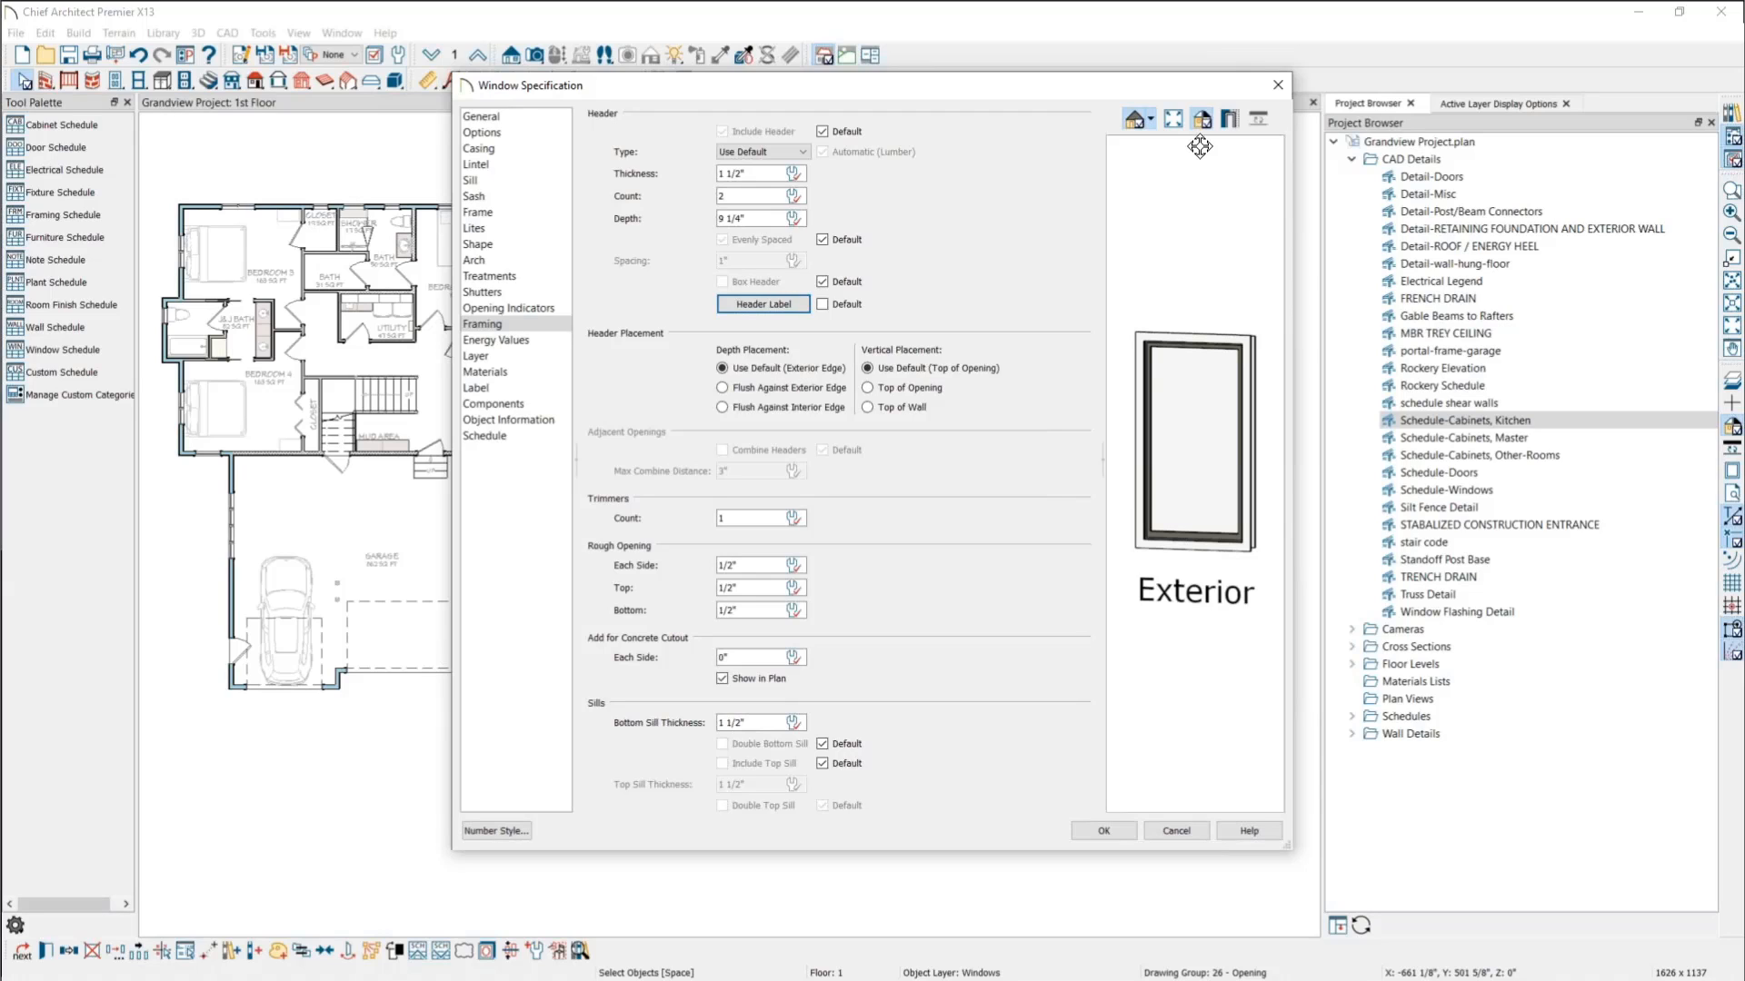
{"action": "left_click", "coordinate": [1280, 88]}
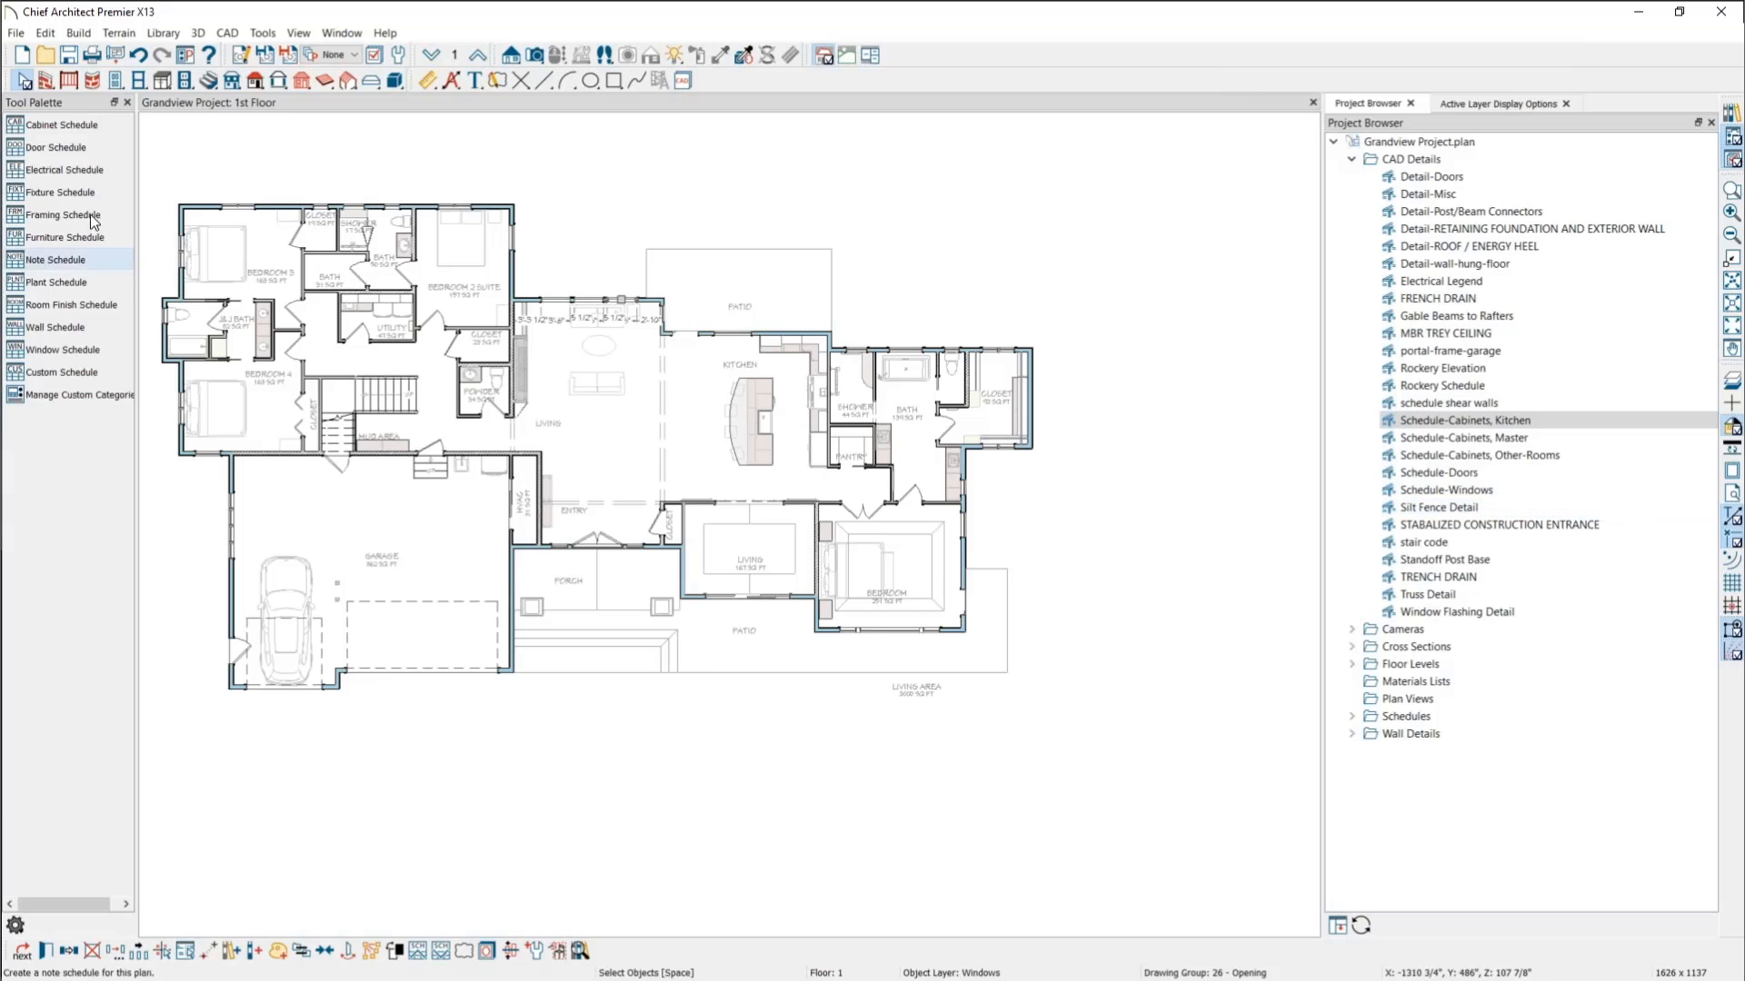
Step: Place an electrical schedule in the empty area beside the 1st floor plan and return to the Select Objects tool
{"action": "scroll", "coordinate": [241, 149], "scroll_direction": "down", "scroll_amount": 3}
{"action": "scroll", "coordinate": [1028, 187], "scroll_direction": "up", "scroll_amount": 2}
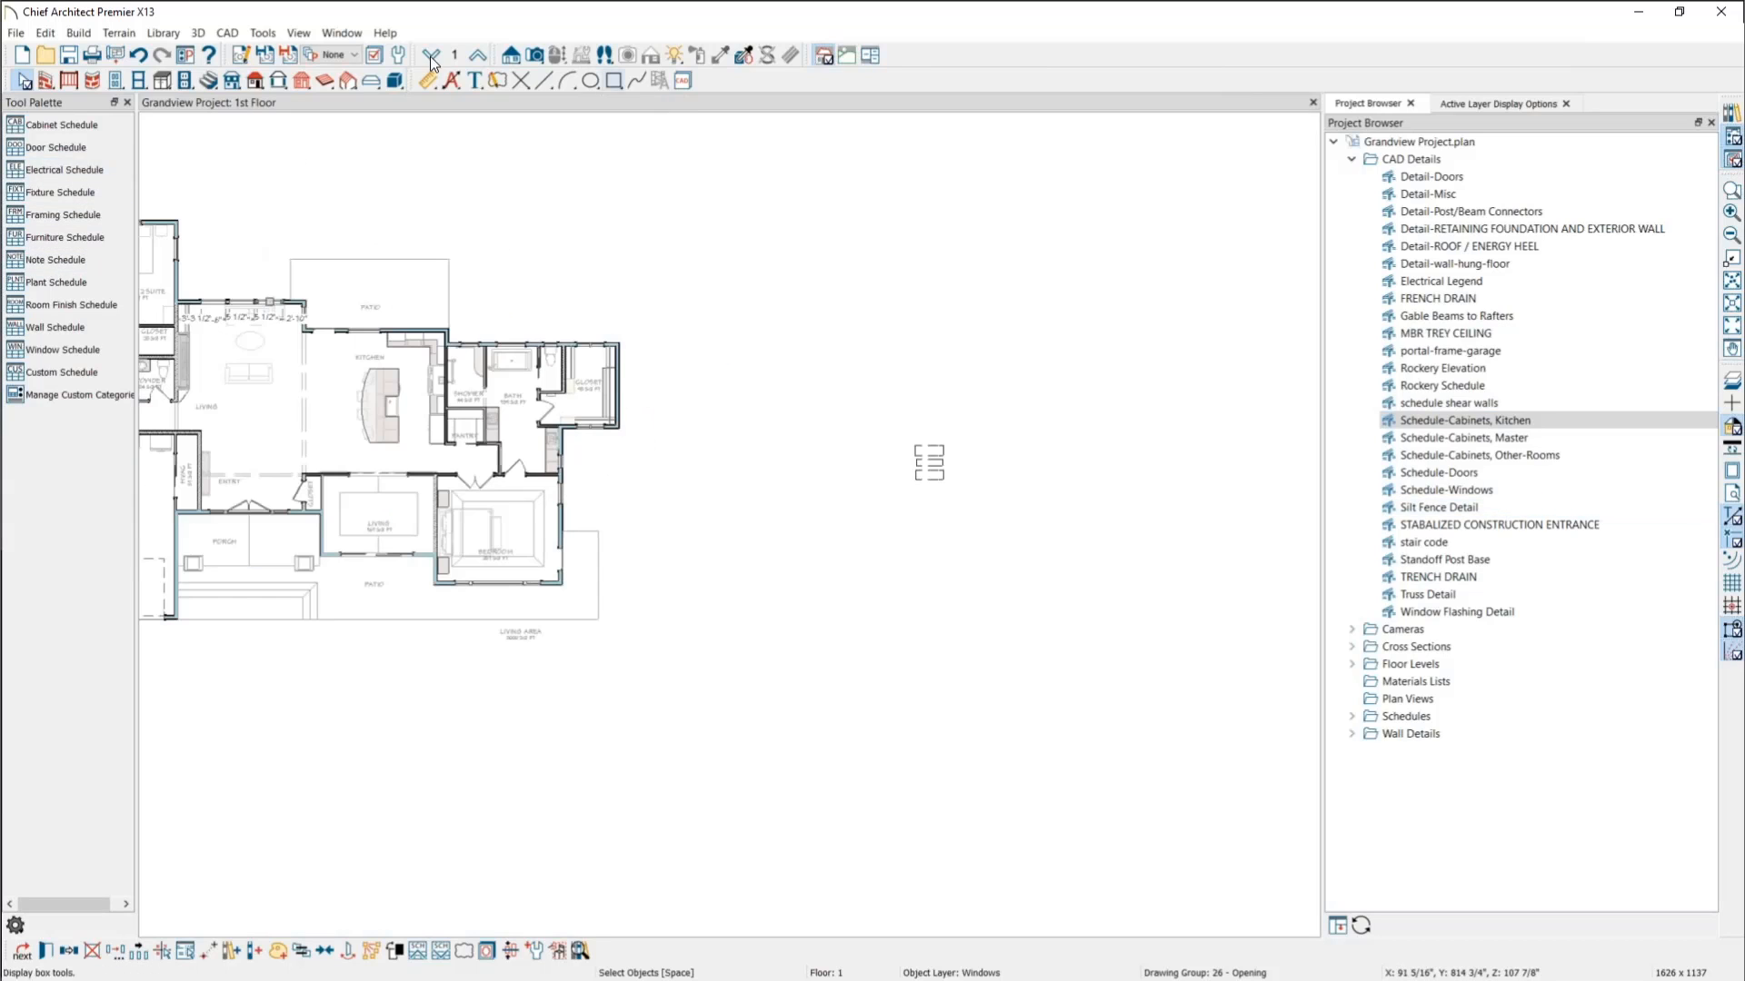
{"action": "left_click", "coordinate": [262, 33]}
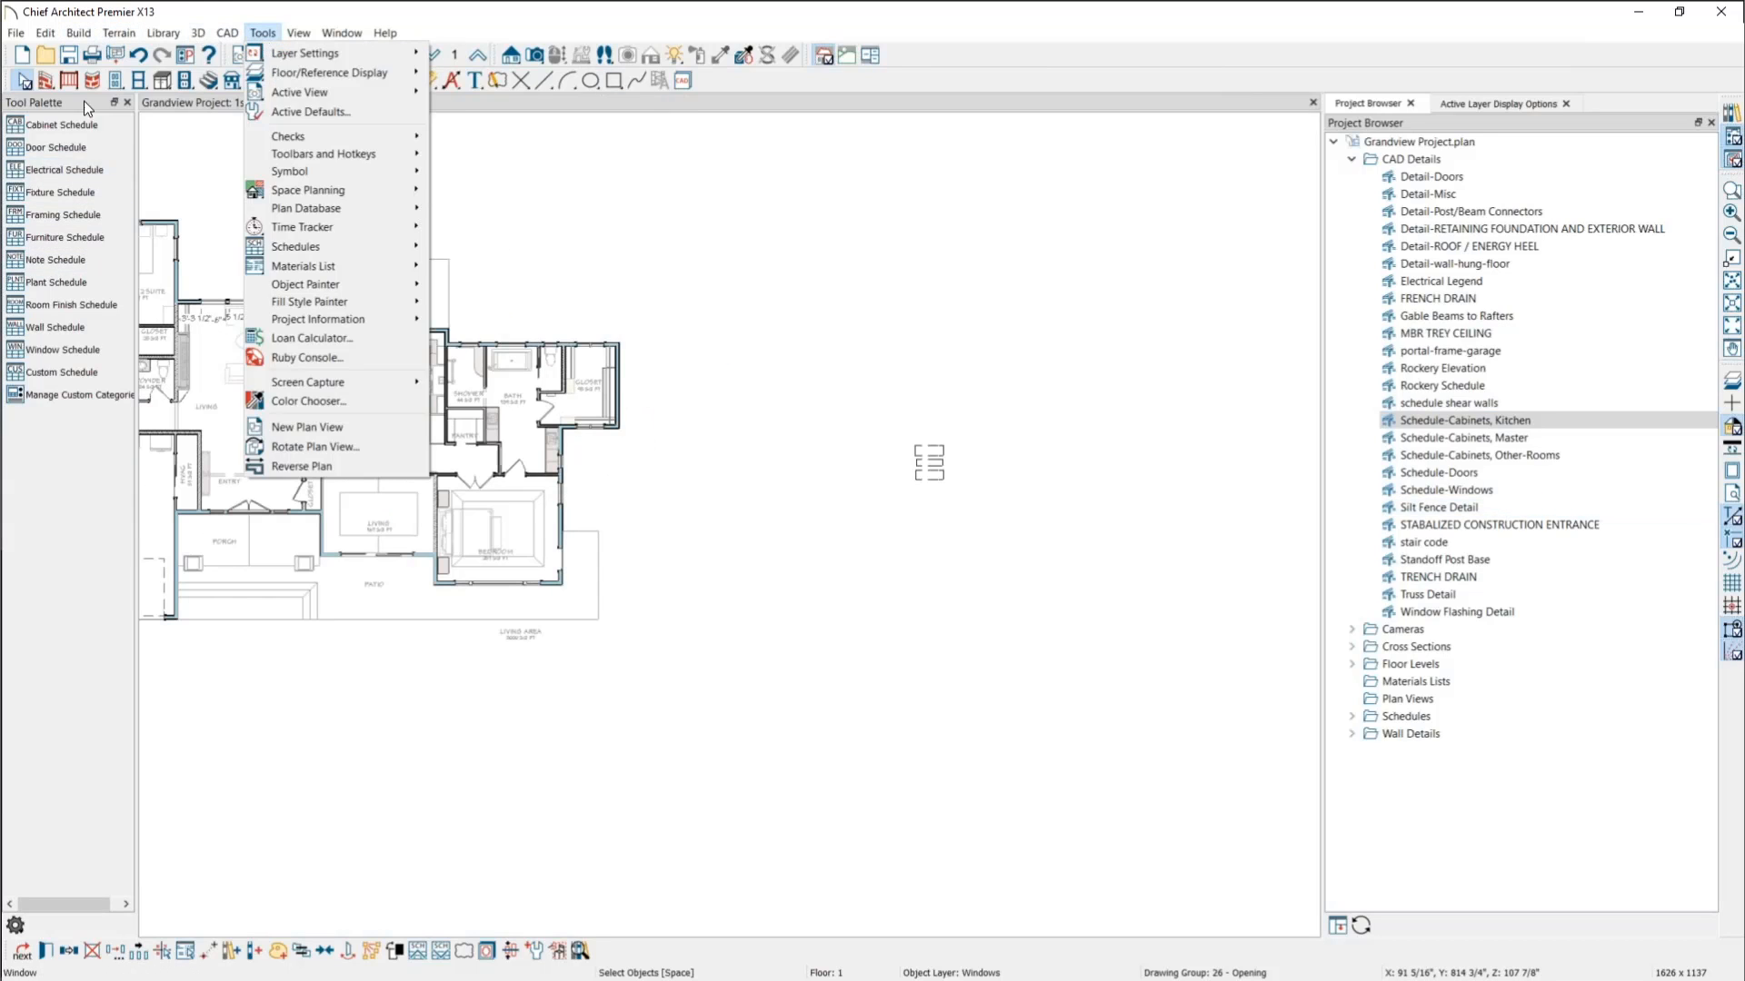
{"action": "key", "text": "Left"}
{"action": "left_click", "coordinate": [54, 170]}
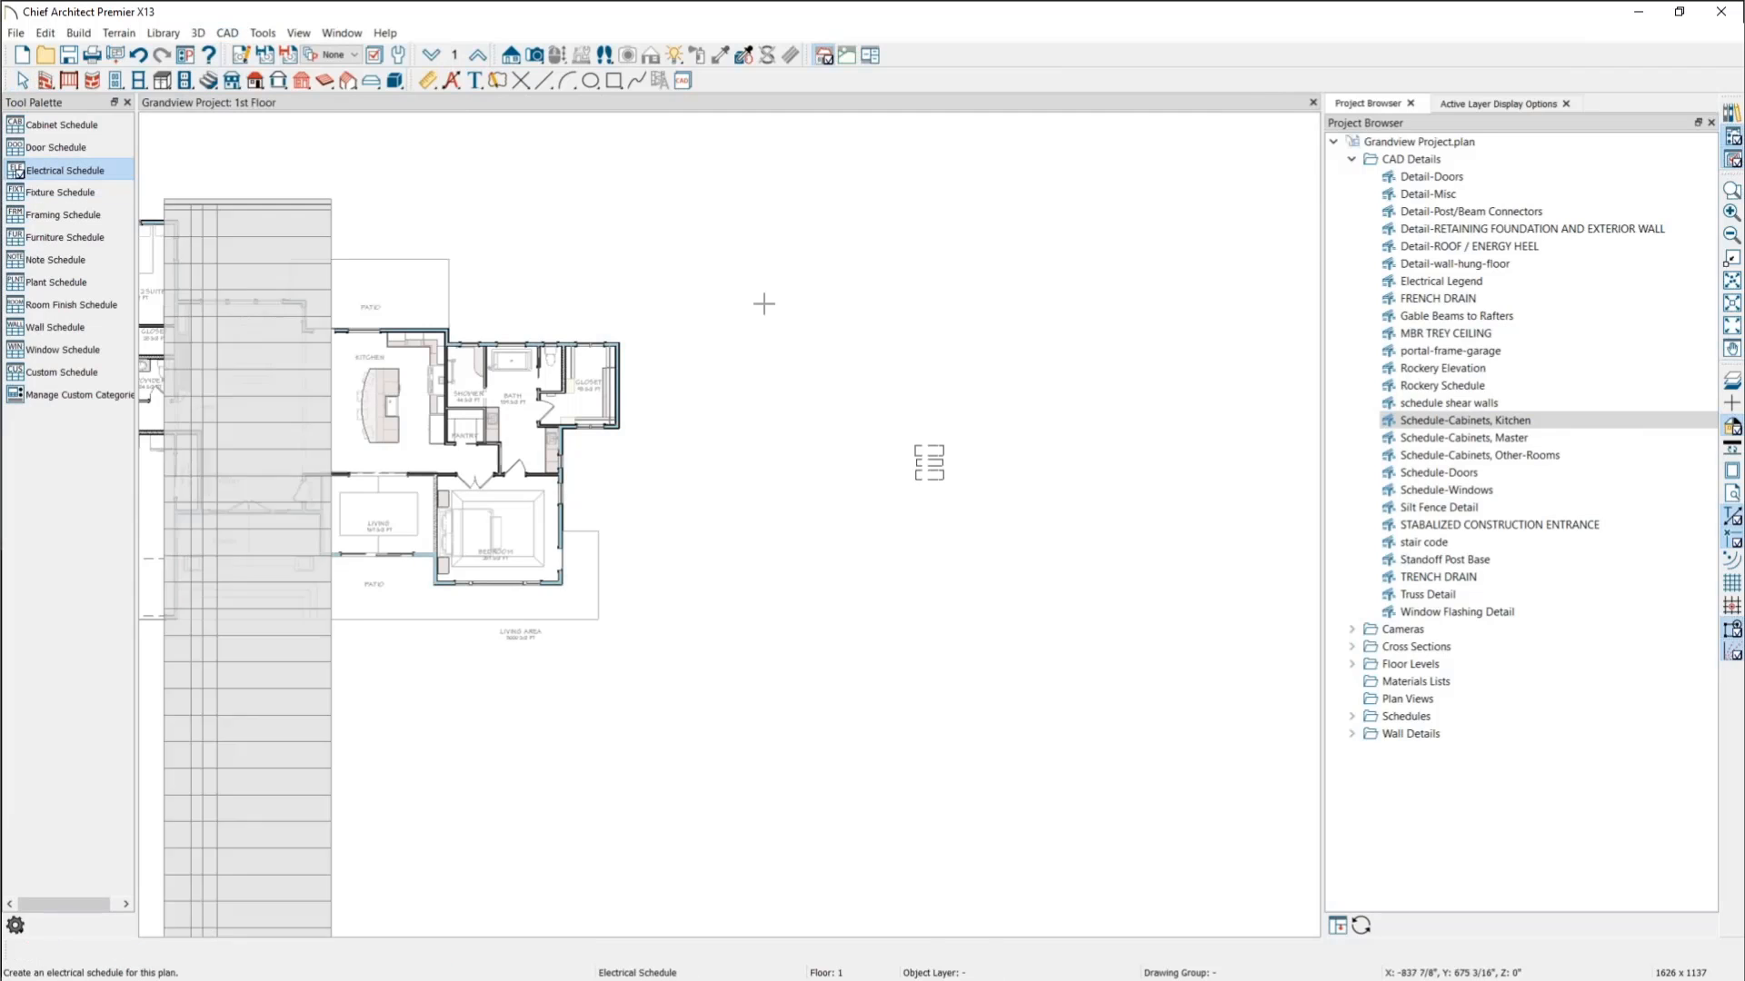
{"action": "left_click", "coordinate": [734, 183]}
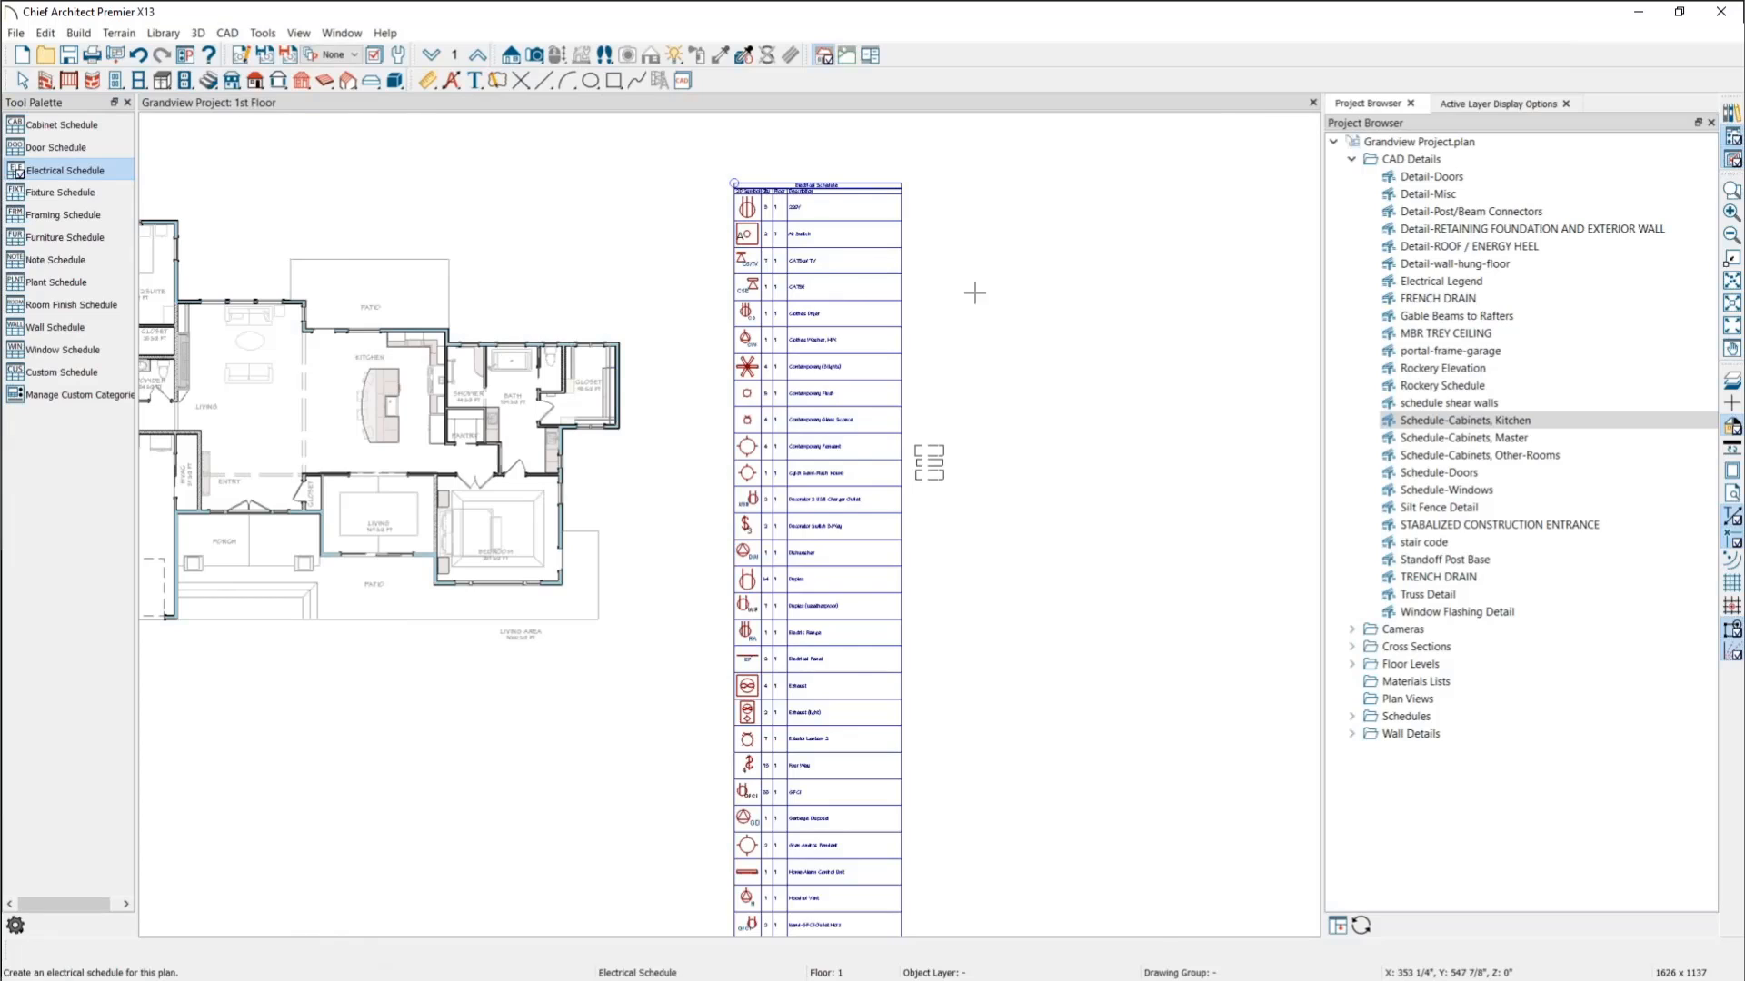
{"action": "key", "text": "space"}
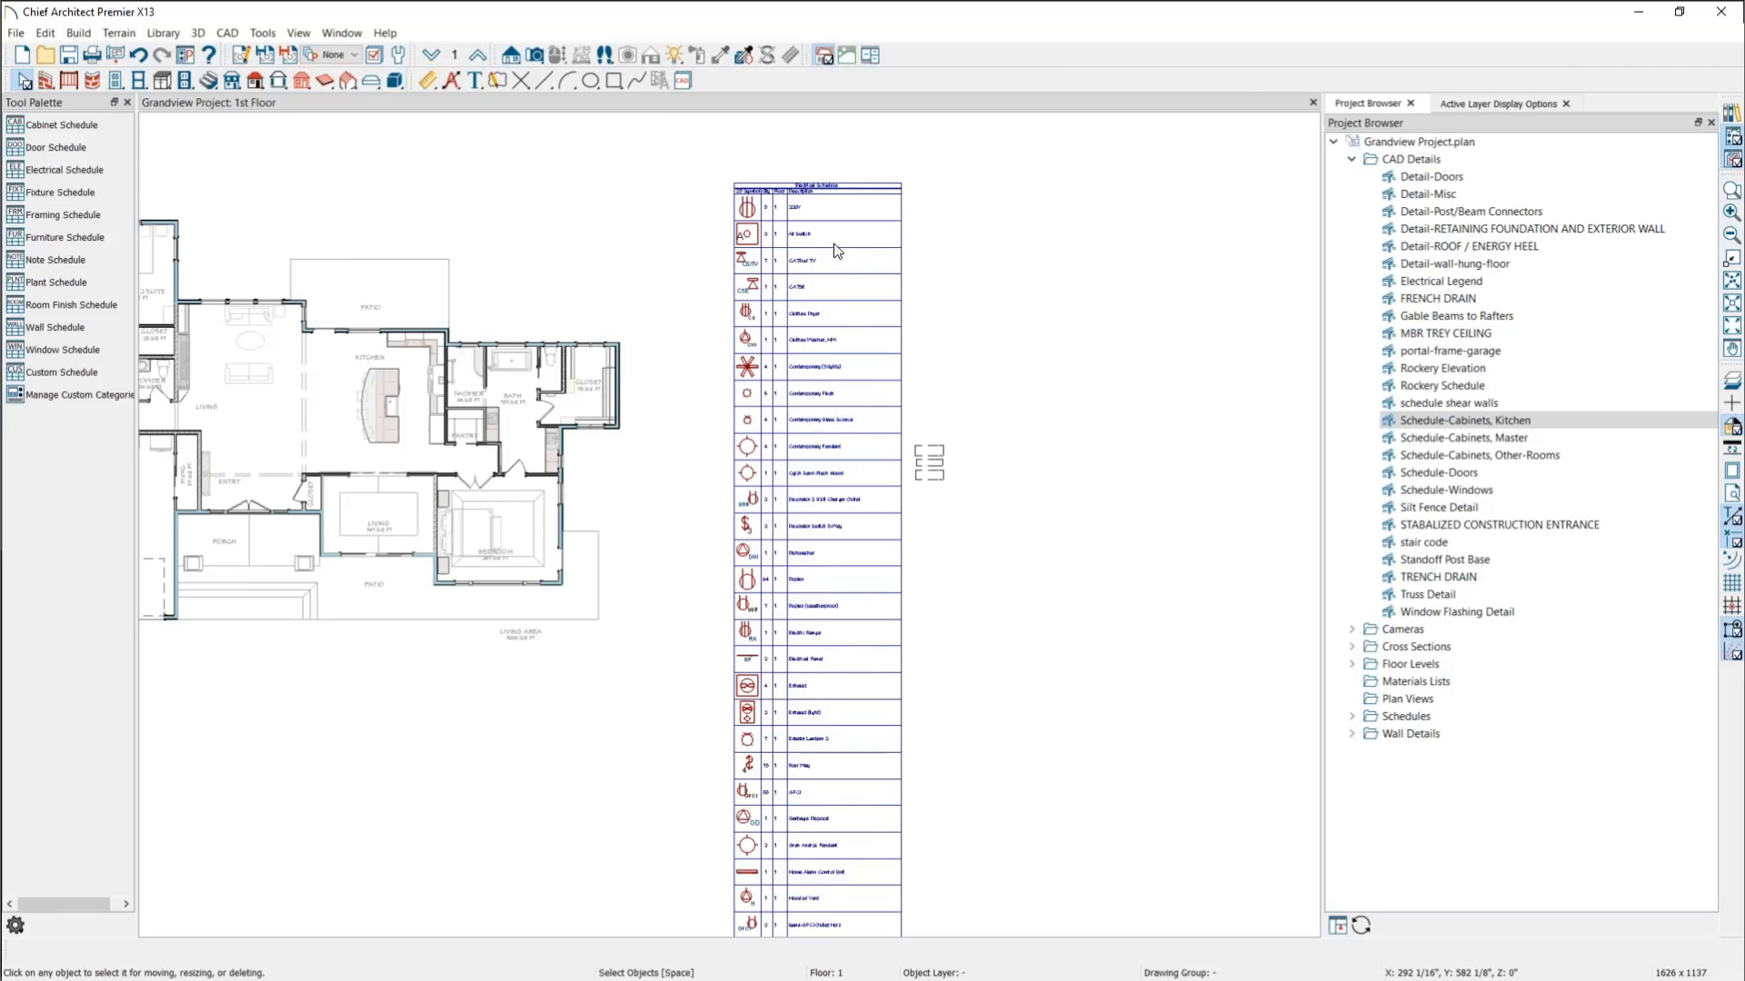
Step: Open the electrical schedule's specification, examine the subcategories under Electrical, and close it without saving
{"action": "left_click_drag", "start_coordinate": [728, 178], "coordinate": [915, 630]}
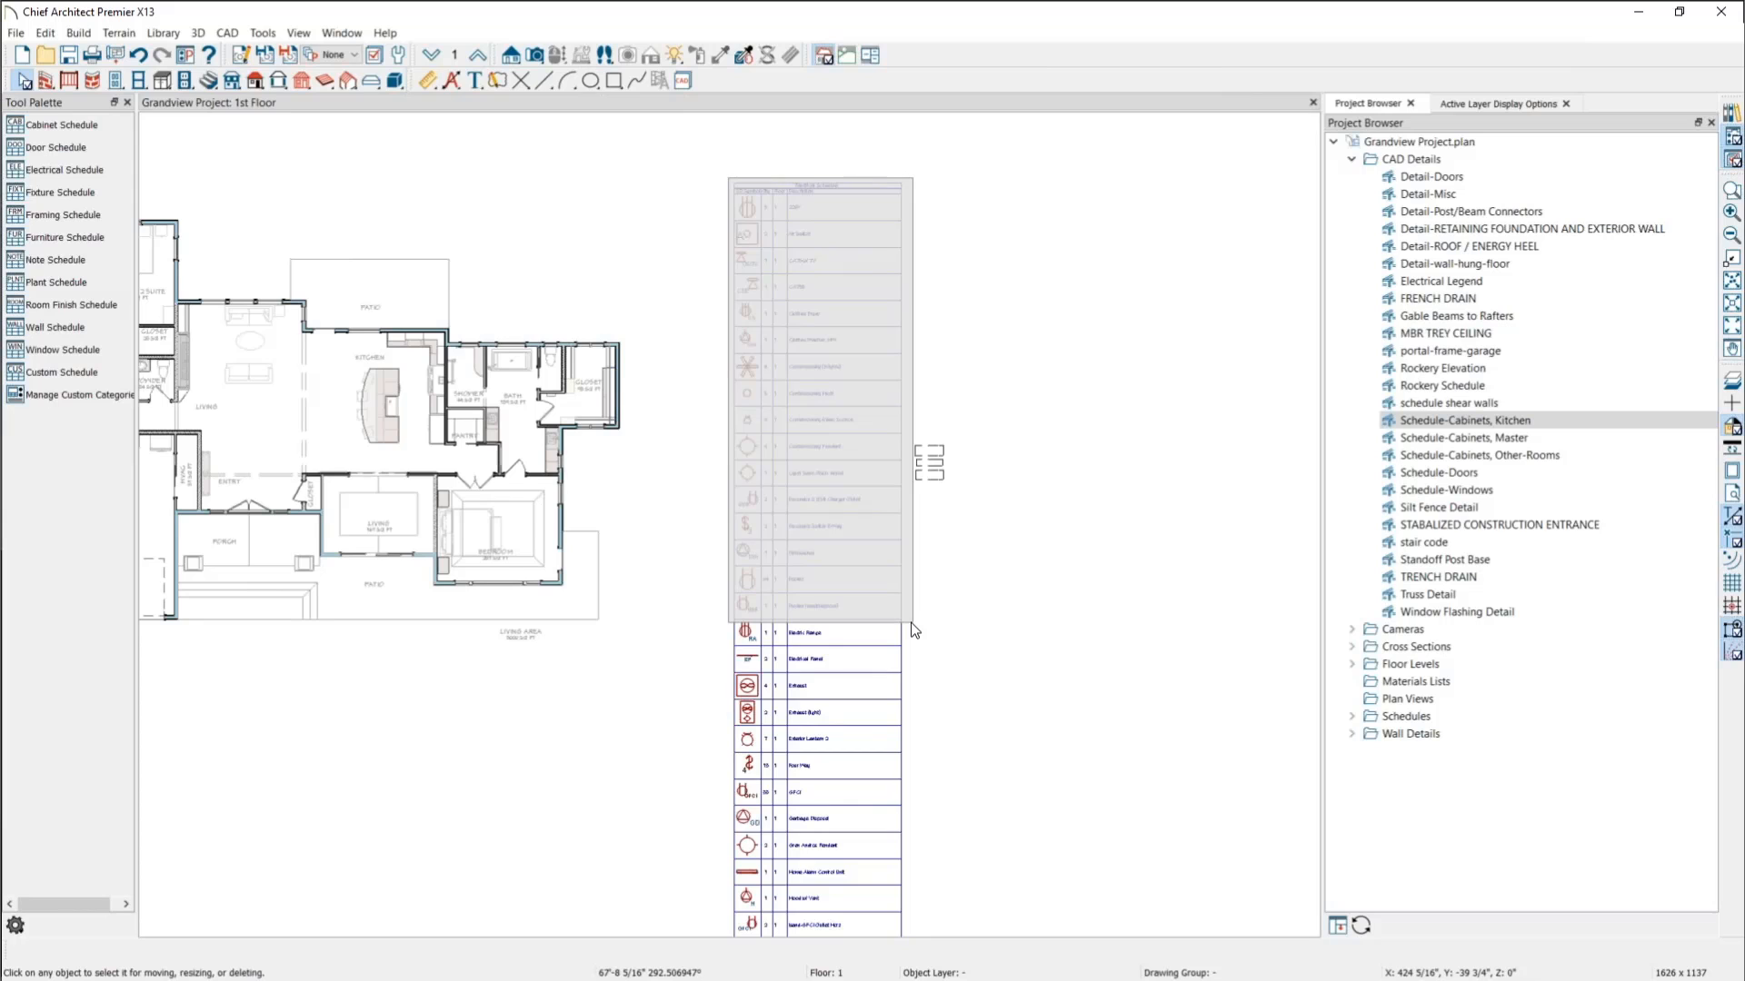
{"action": "left_click_drag", "start_coordinate": [915, 630], "coordinate": [913, 629]}
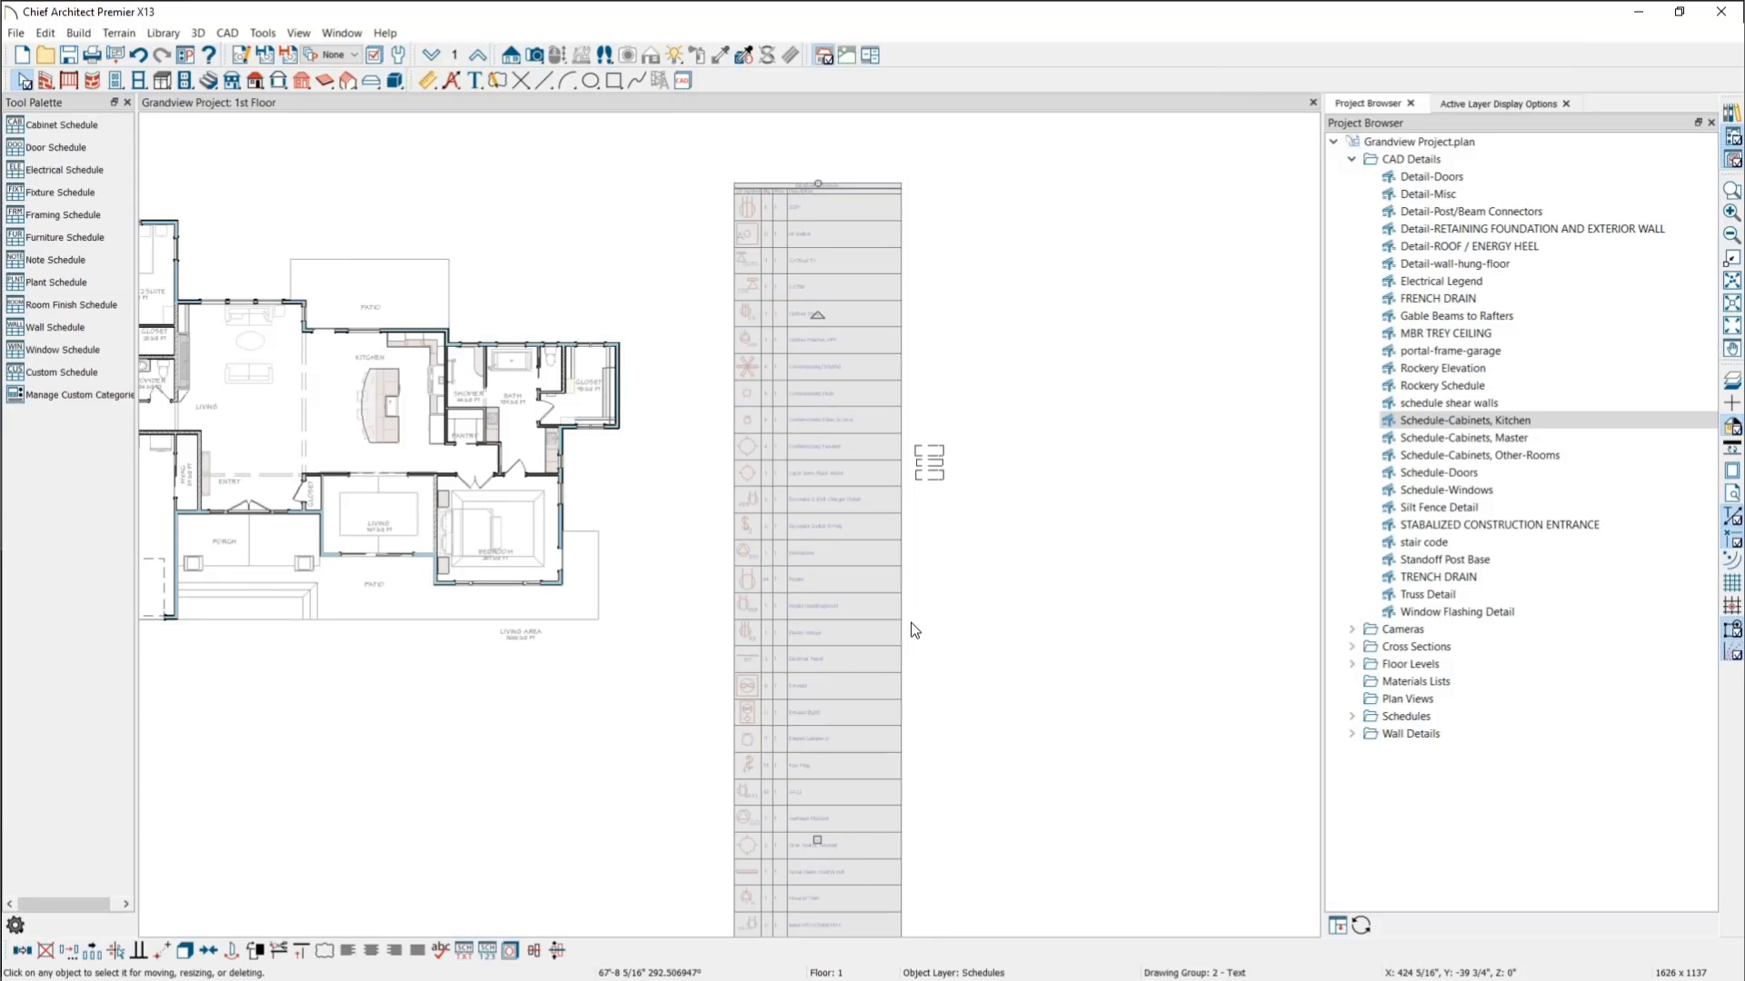
{"action": "left_click", "coordinate": [834, 527]}
{"action": "double_click", "coordinate": [835, 527]}
{"action": "left_click", "coordinate": [674, 376]}
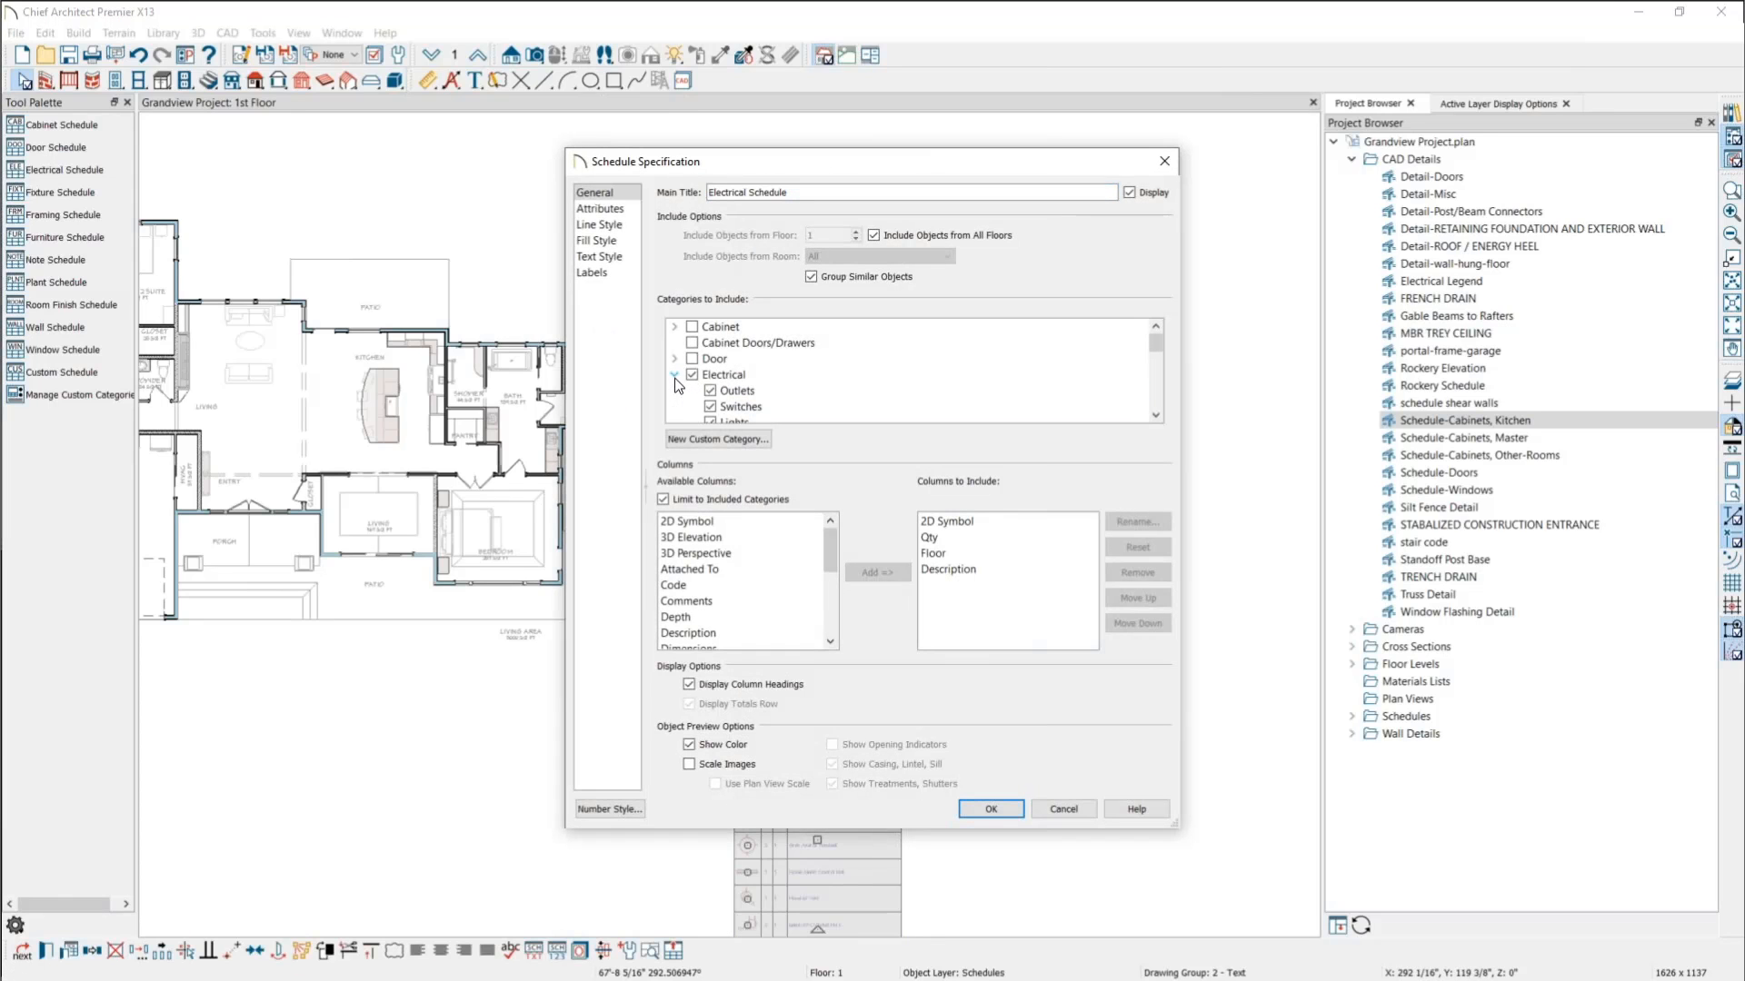
{"action": "scroll", "coordinate": [847, 385], "scroll_direction": "down", "scroll_amount": 1}
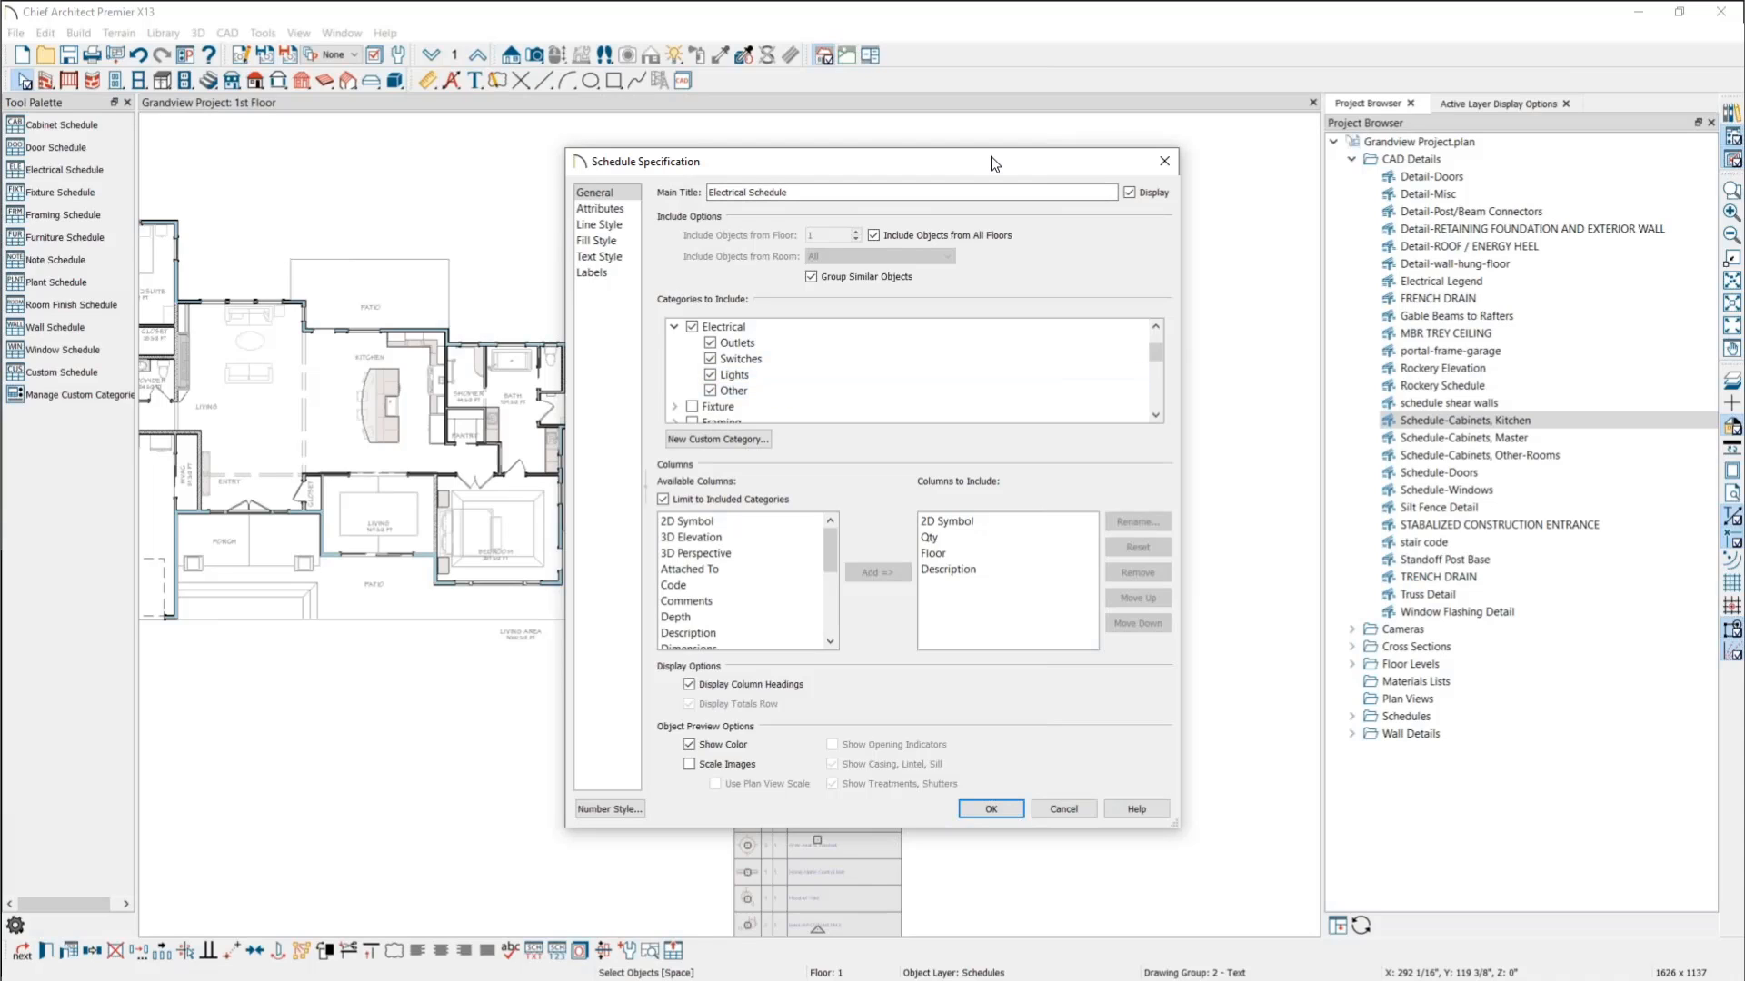
{"action": "left_click", "coordinate": [1165, 162]}
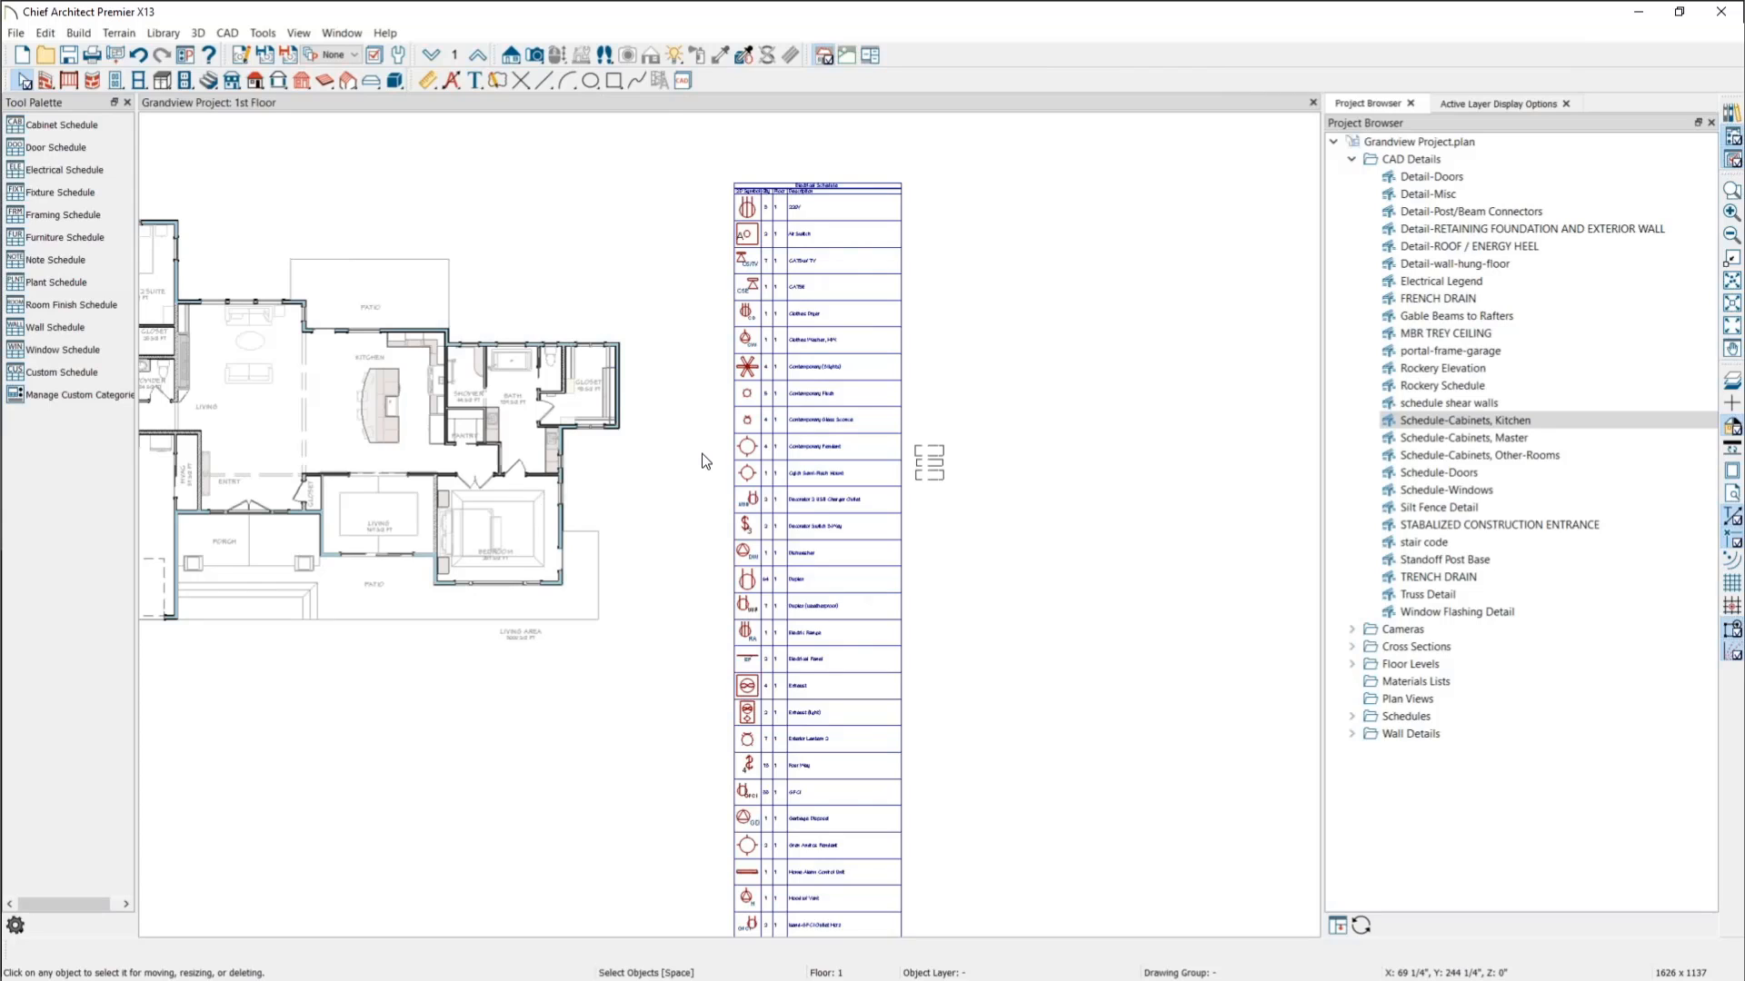
Step: Limit the electrical schedule to Outlets by excluding the Switches, Lights, and Other subcategories
{"action": "double_click", "coordinate": [875, 387]}
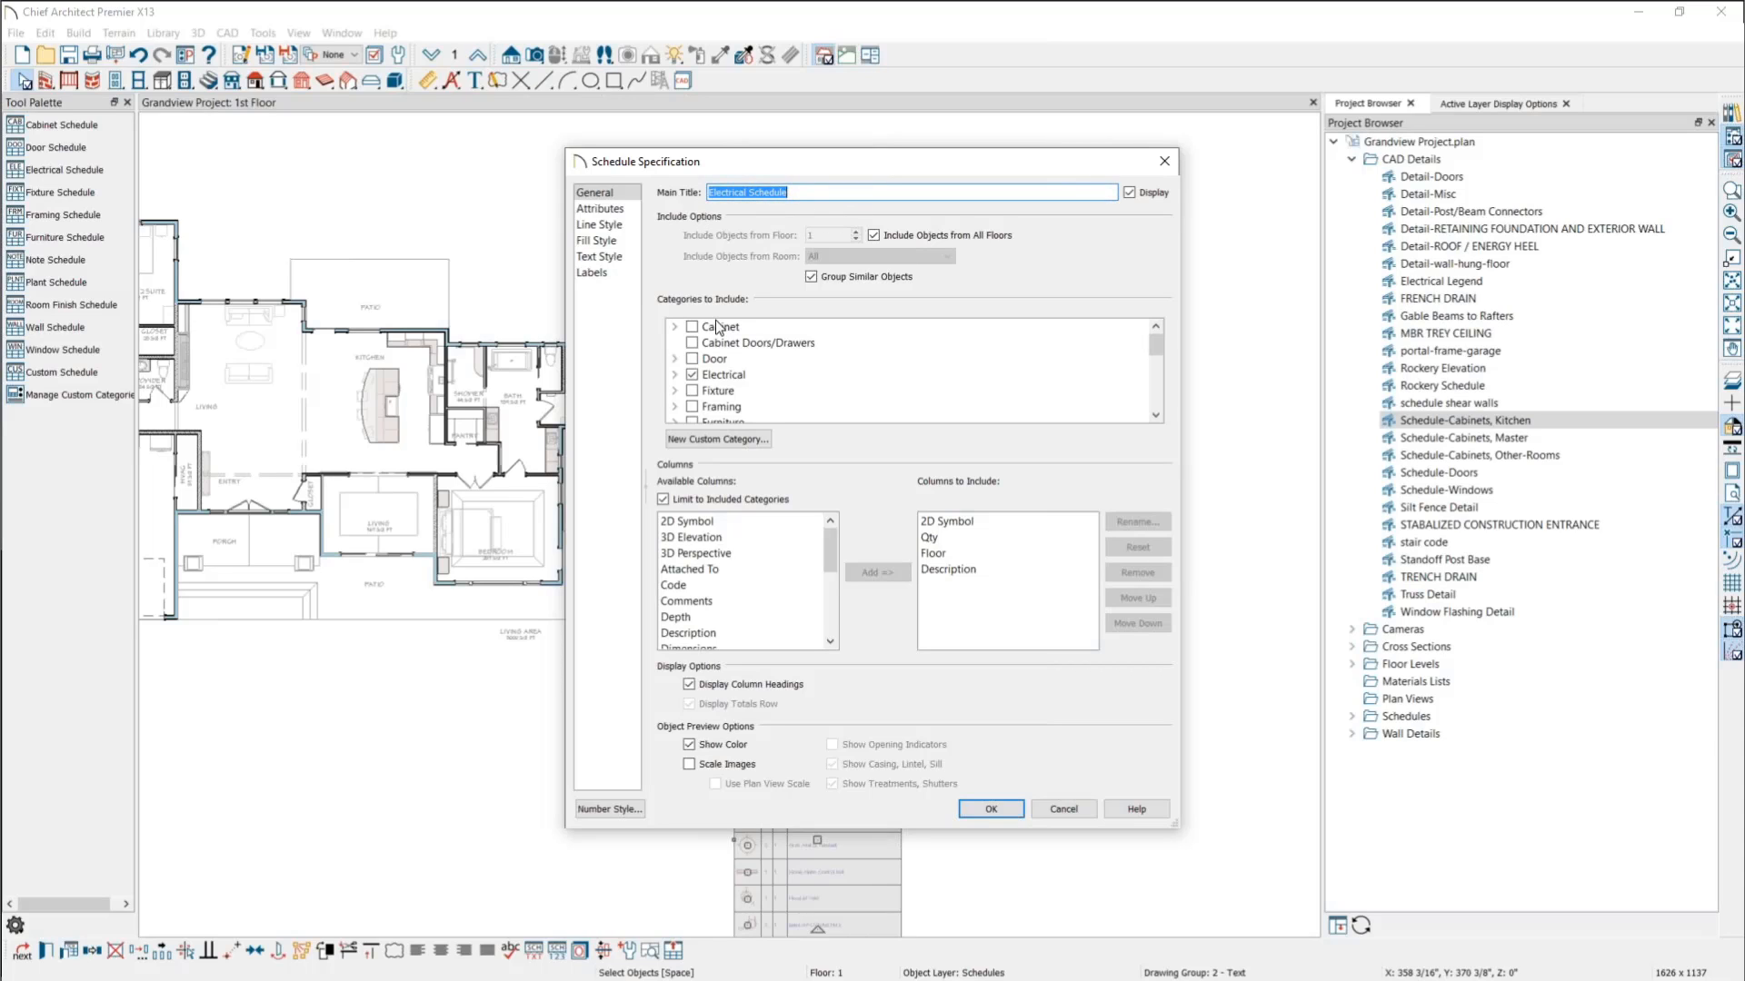
{"action": "left_click", "coordinate": [674, 374]}
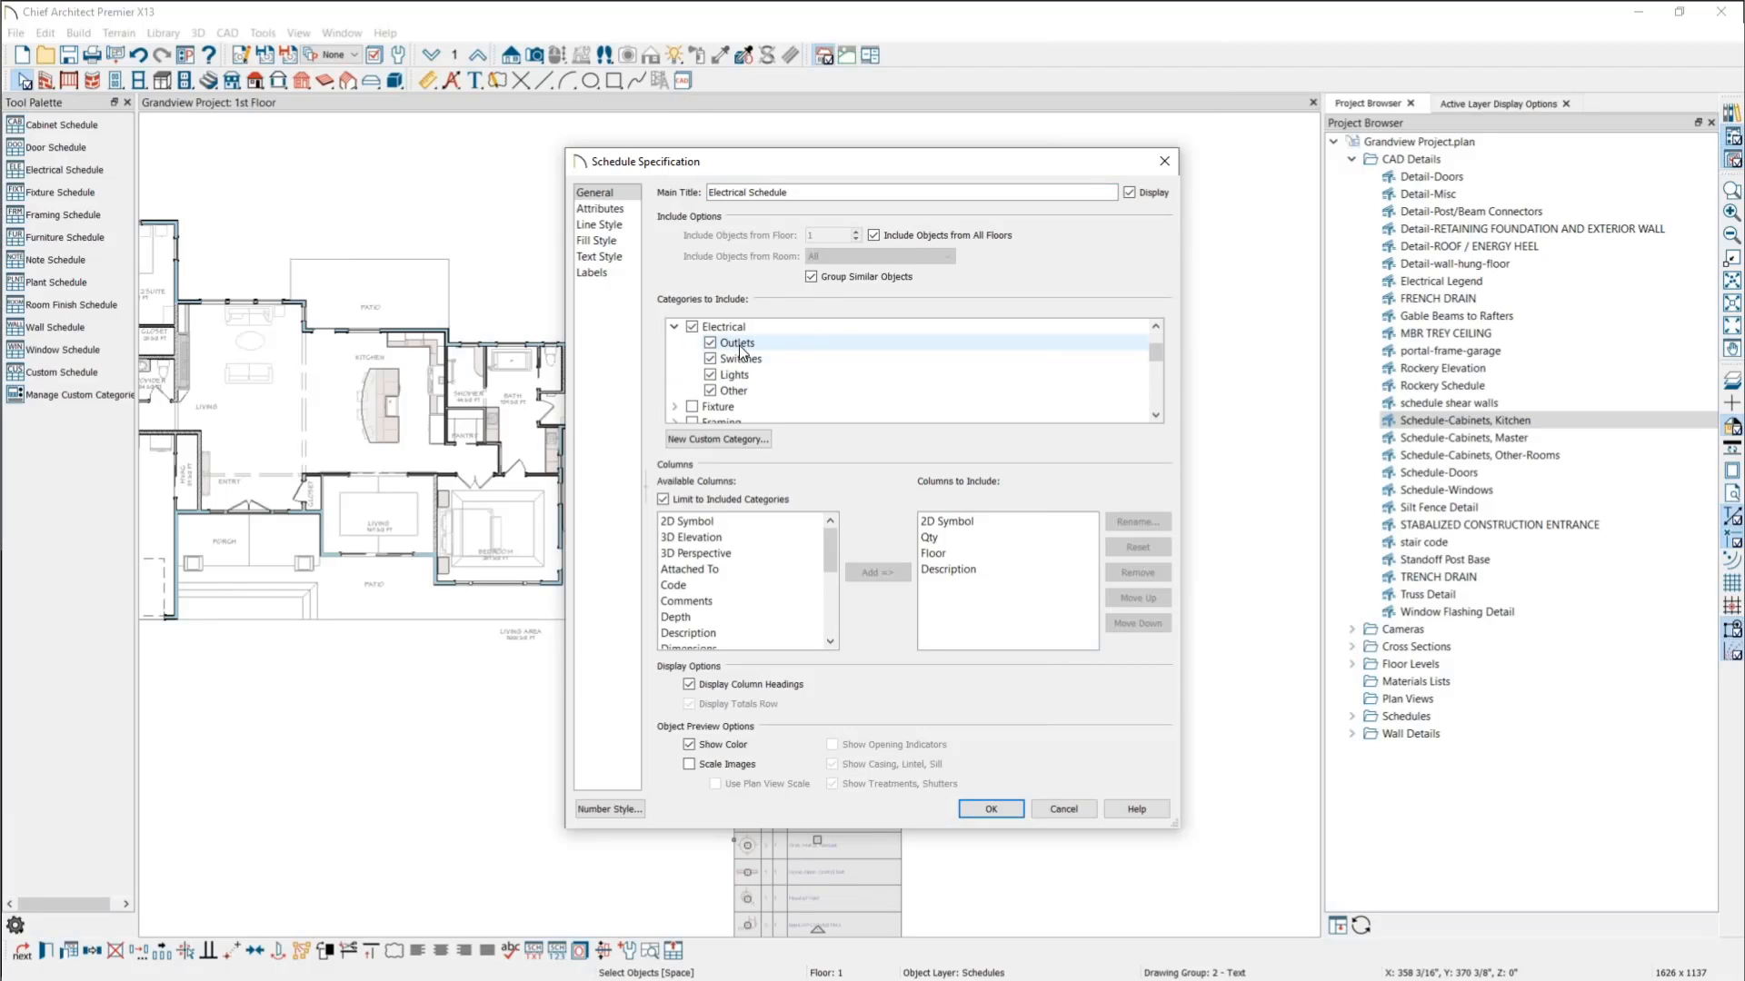
{"action": "left_click", "coordinate": [710, 358]}
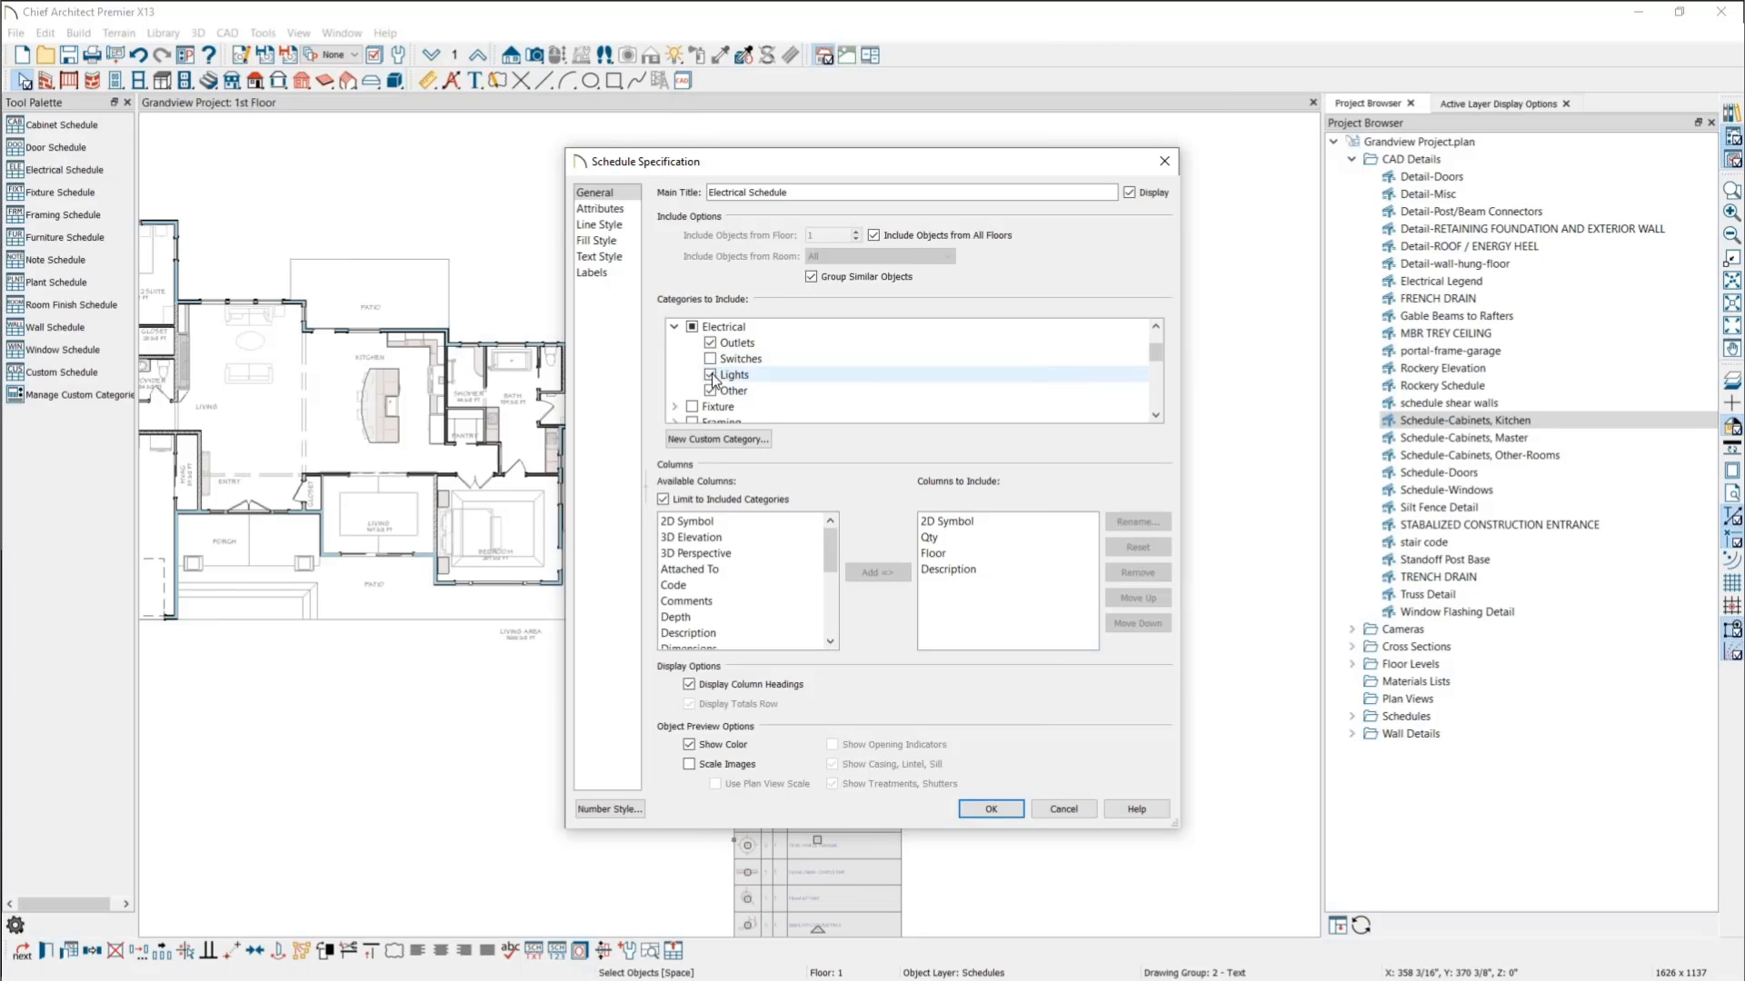
{"action": "left_click", "coordinate": [711, 374]}
{"action": "left_click", "coordinate": [711, 389]}
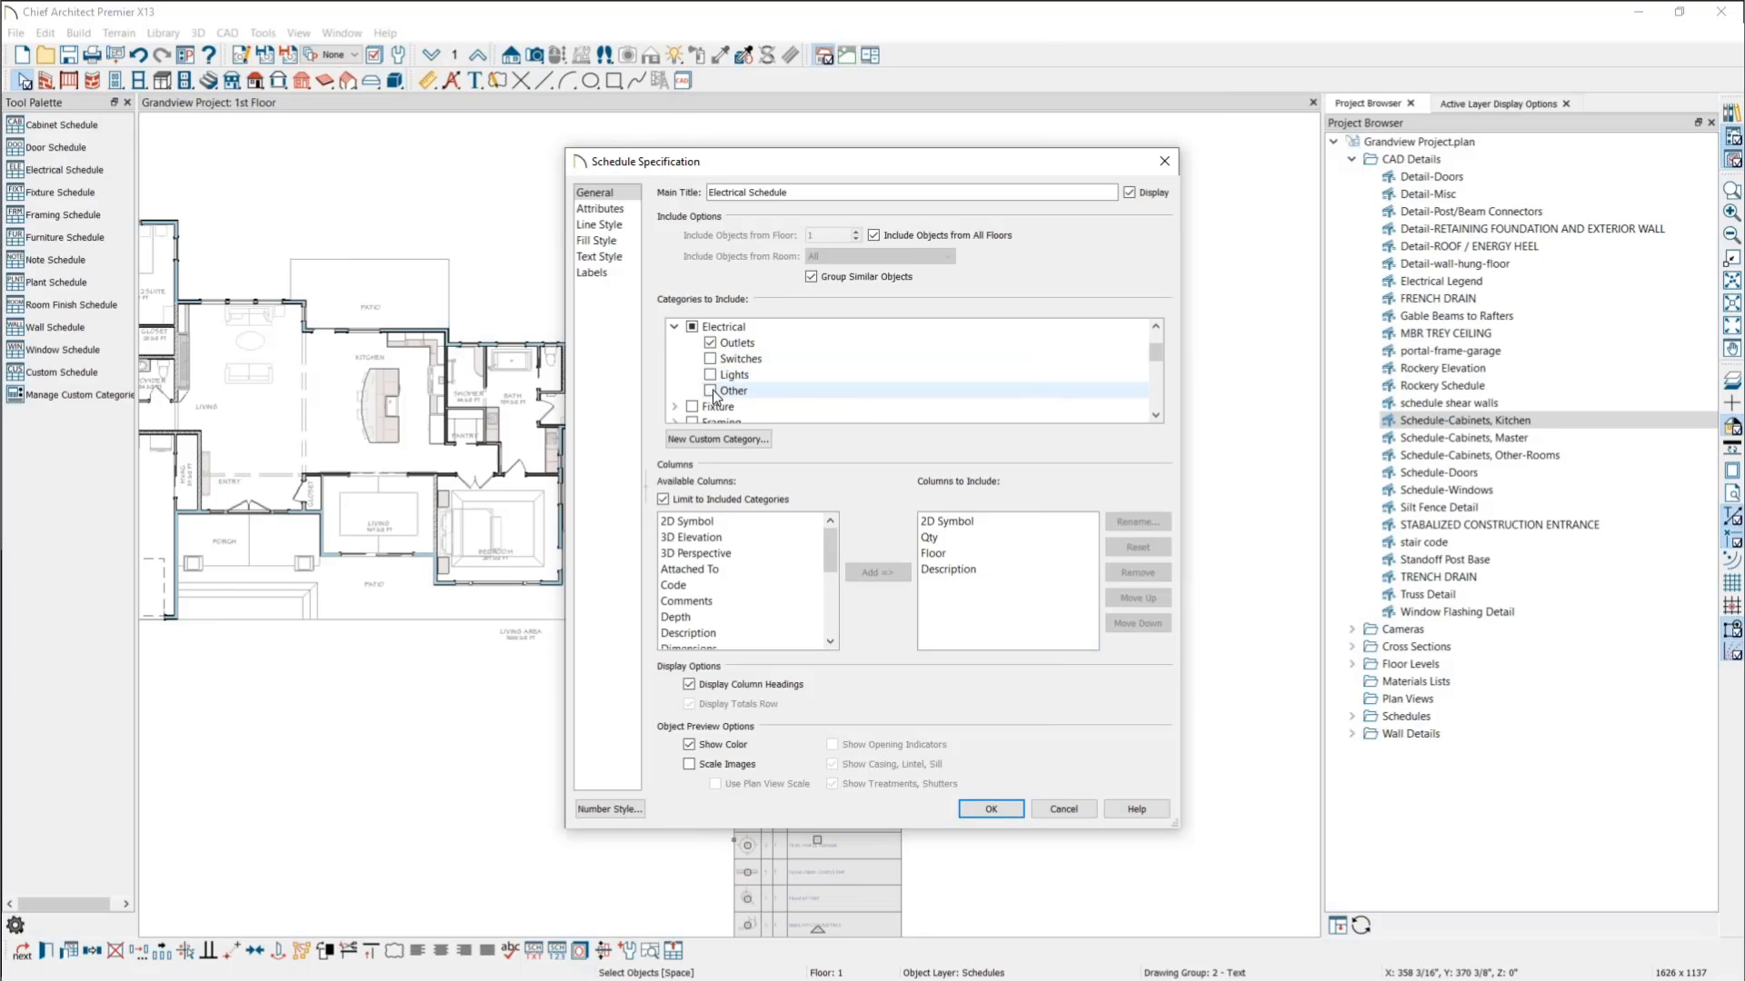
{"action": "left_click", "coordinate": [990, 808]}
{"action": "left_click", "coordinate": [991, 238]}
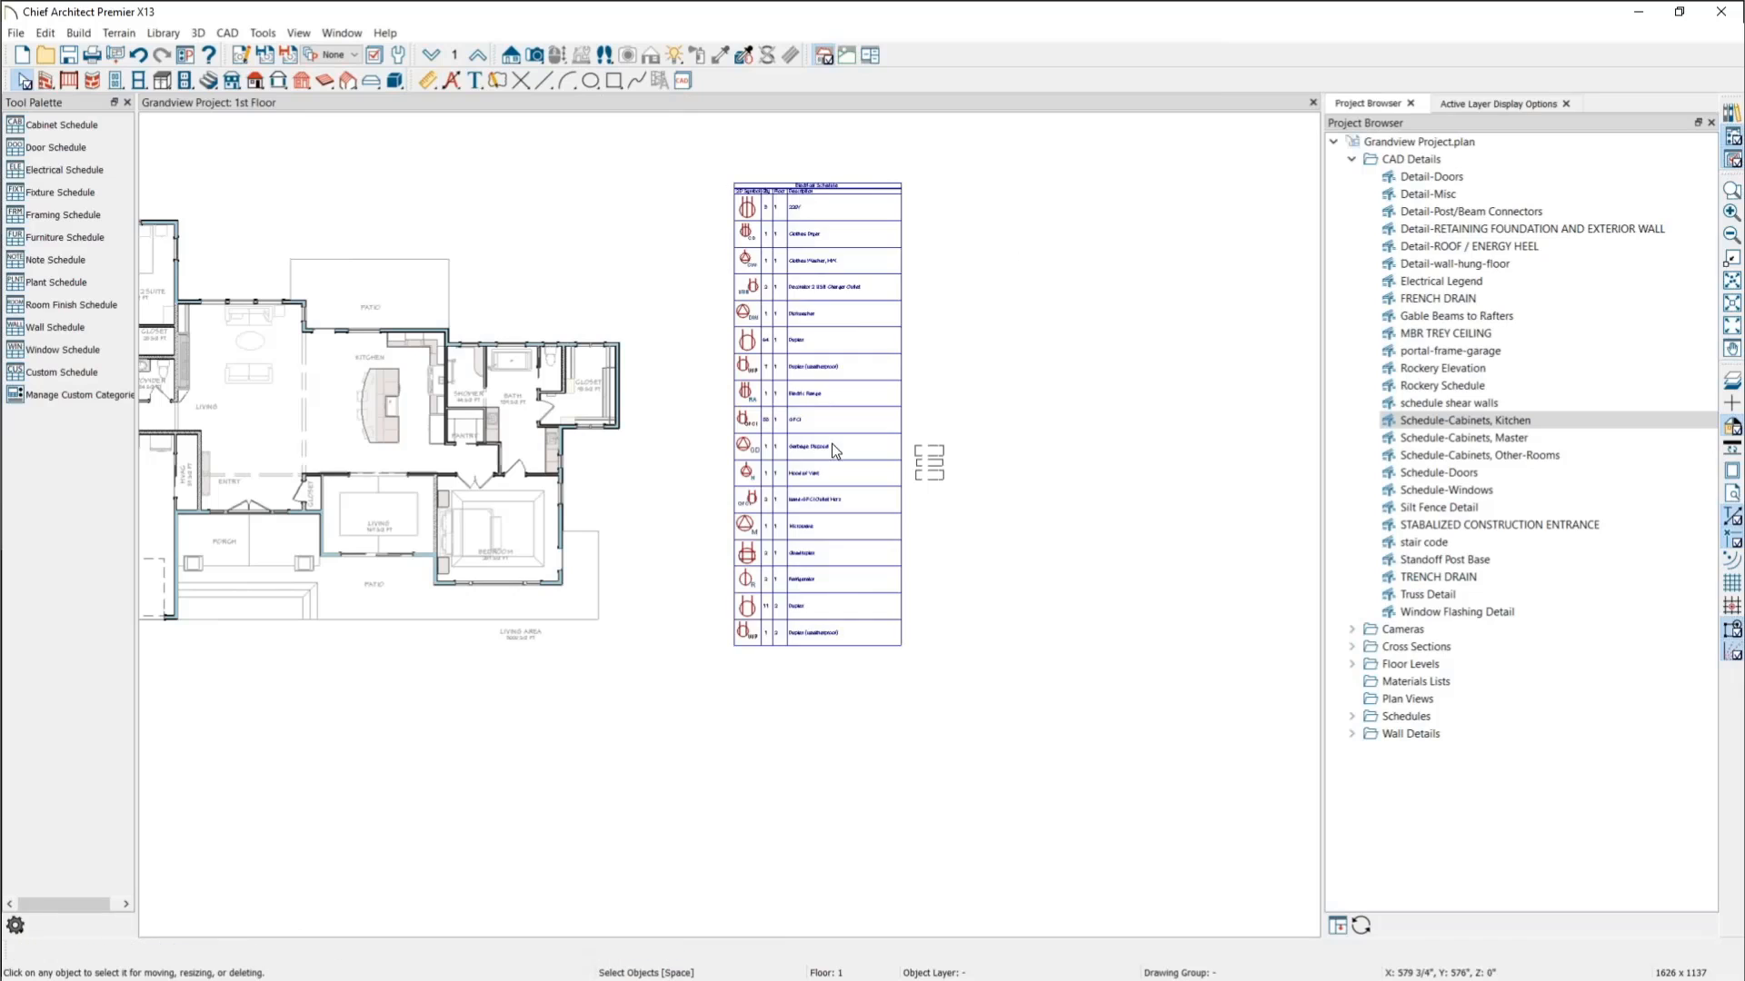
Step: Place a second electrical schedule beside the outlets schedule and open its specification
{"action": "left_click", "coordinate": [85, 169]}
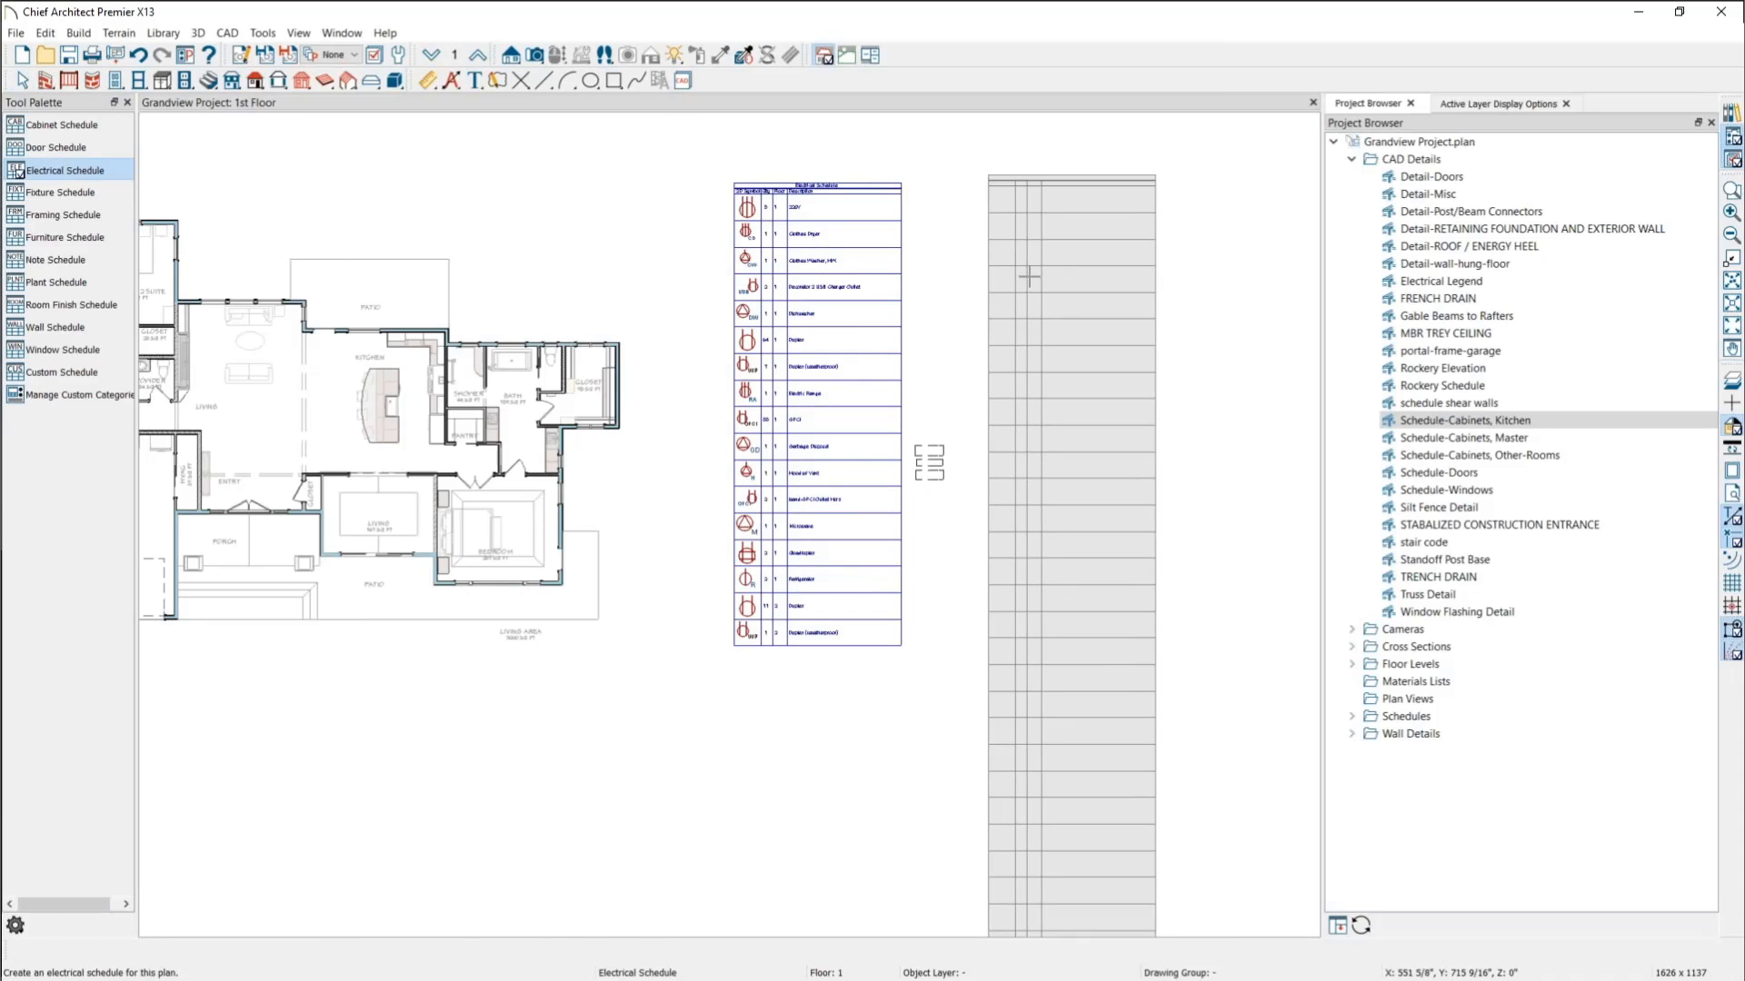
{"action": "left_click", "coordinate": [989, 177]}
{"action": "double_click", "coordinate": [1095, 338]}
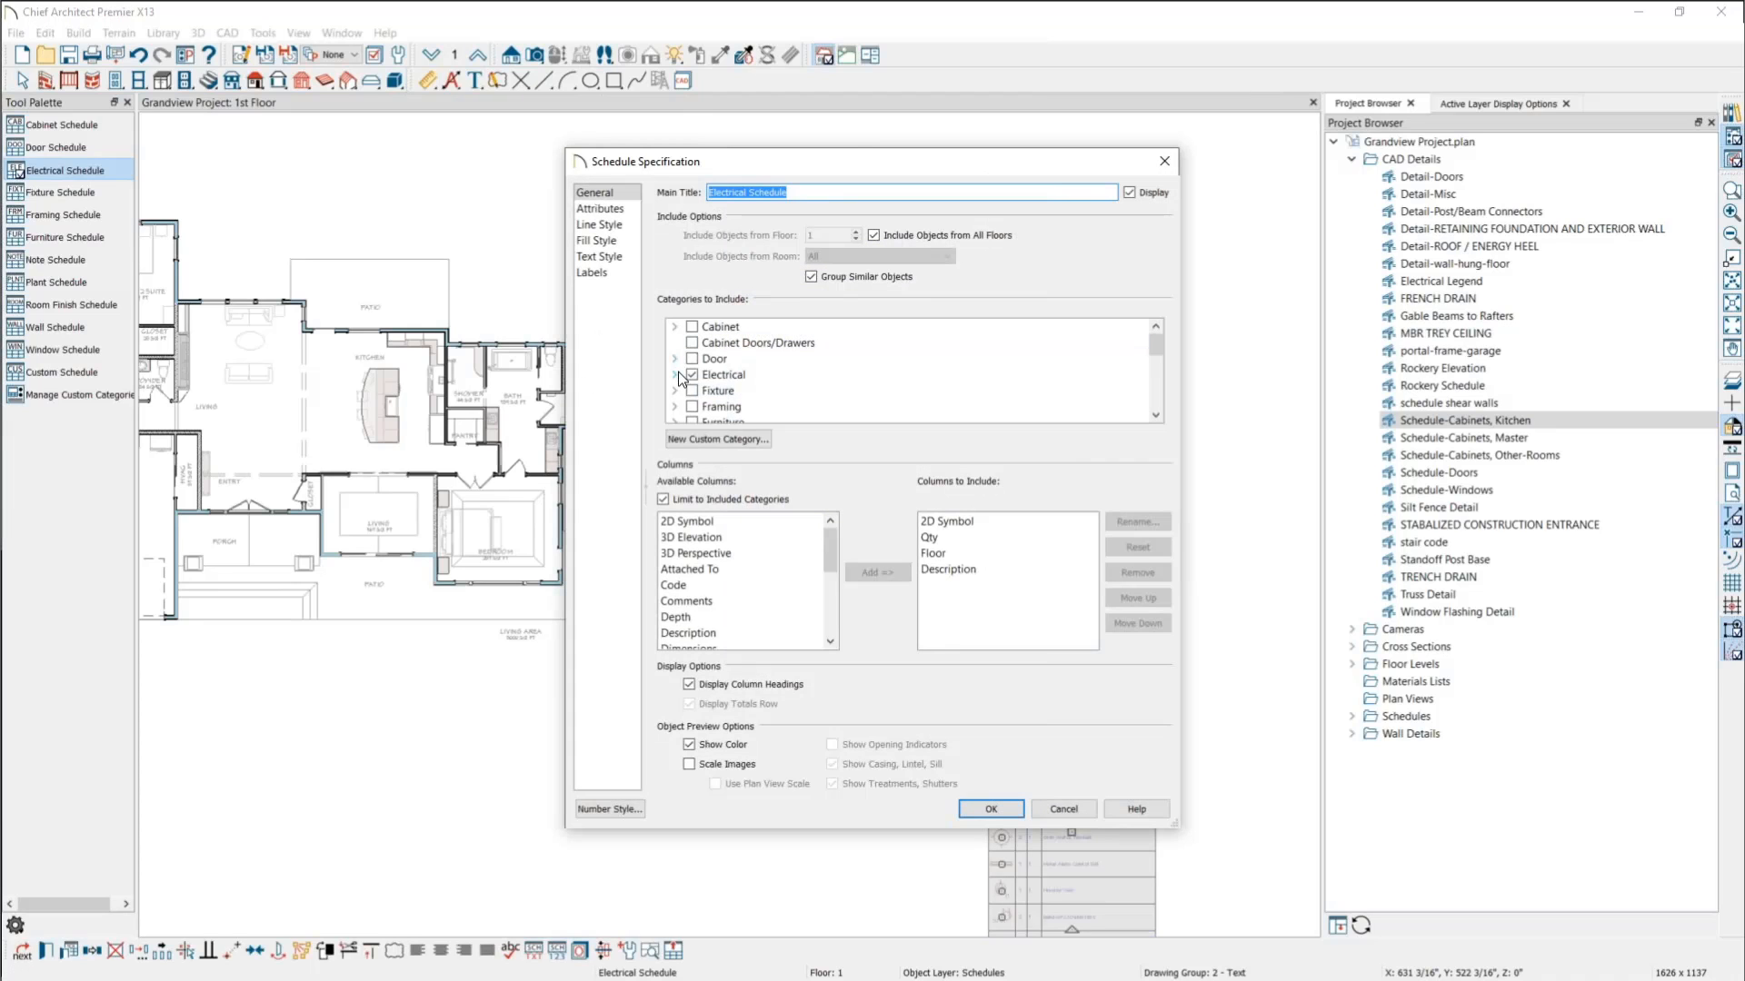
Step: Limit the second electrical schedule to the Switches subcategory by excluding Outlets, Lights, and Other
{"action": "left_click", "coordinate": [674, 374]}
{"action": "scroll", "coordinate": [713, 384], "scroll_direction": "down", "scroll_amount": 1}
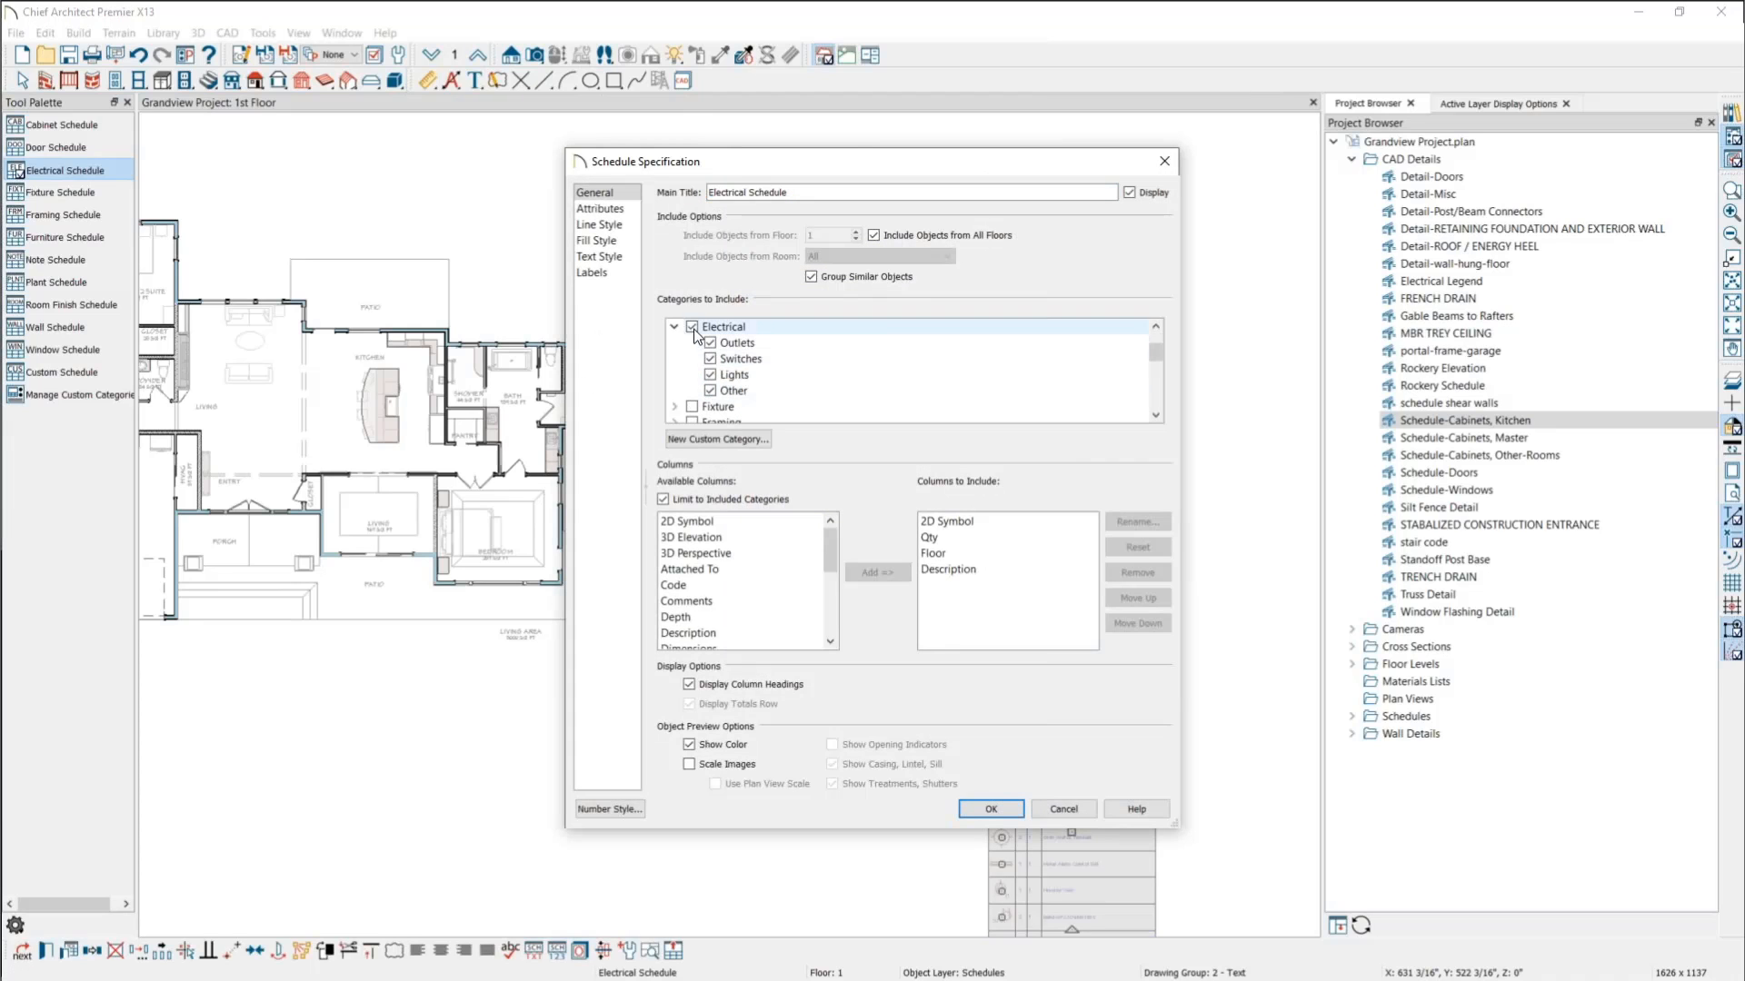
{"action": "left_click", "coordinate": [693, 327]}
{"action": "left_click", "coordinate": [710, 359]}
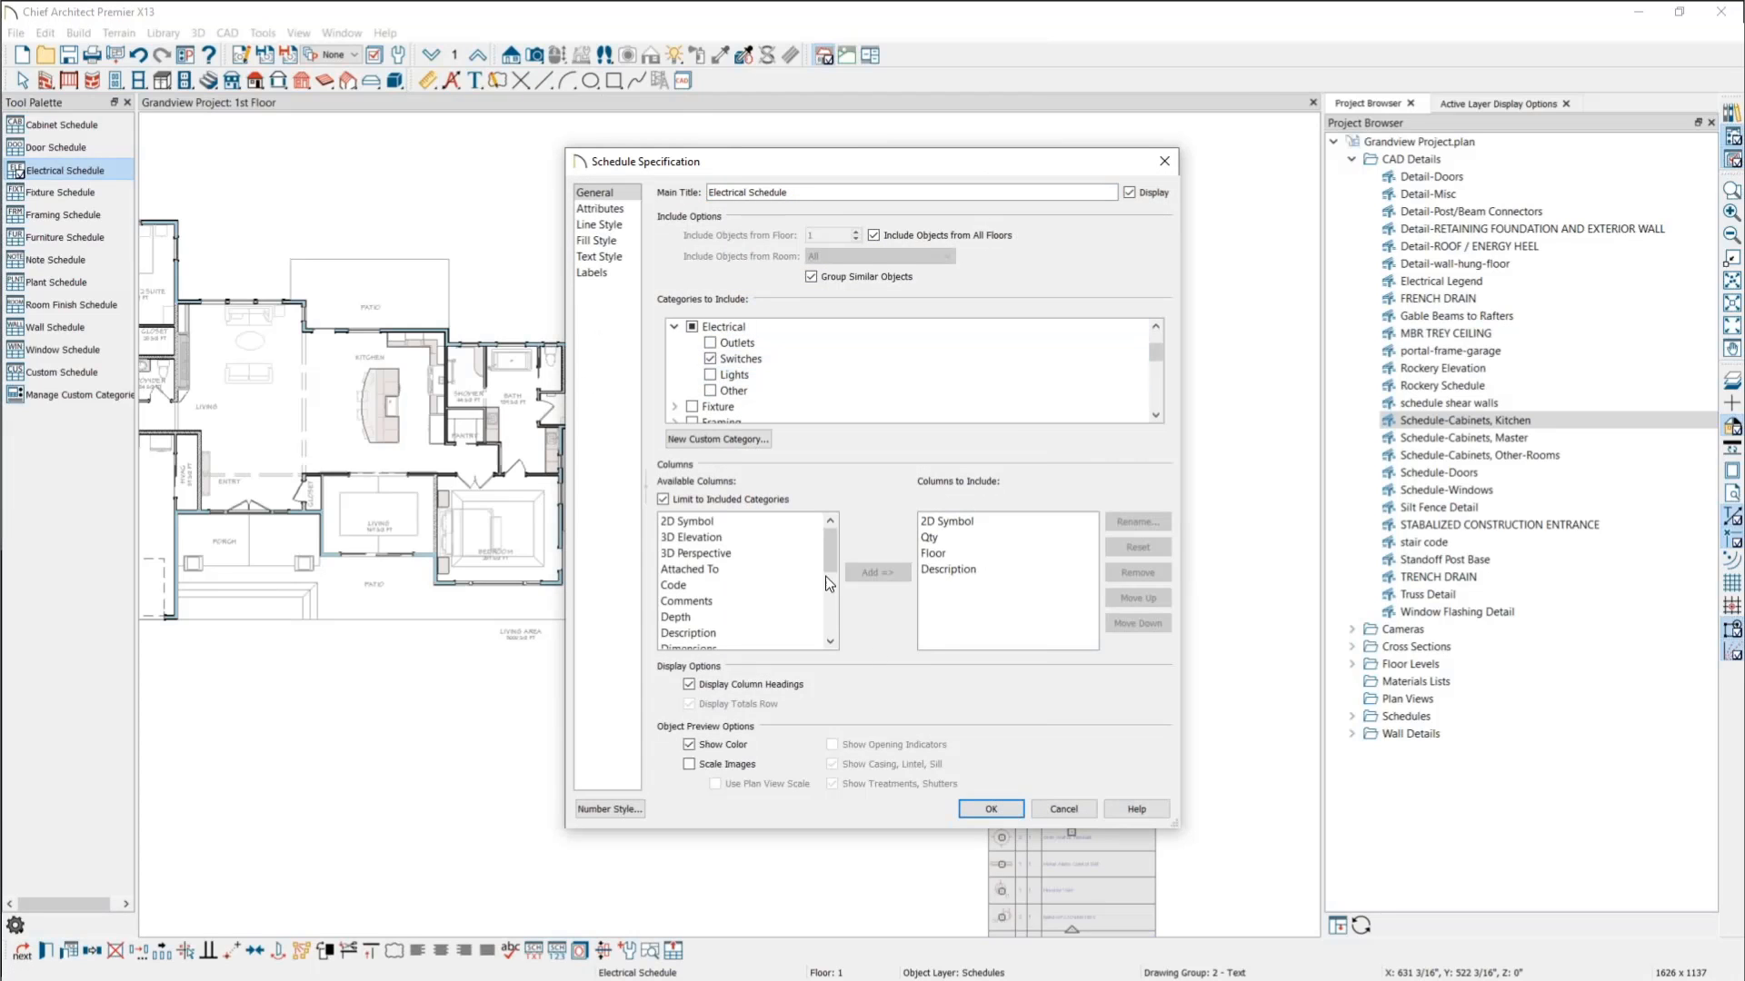
{"action": "left_click", "coordinate": [983, 808]}
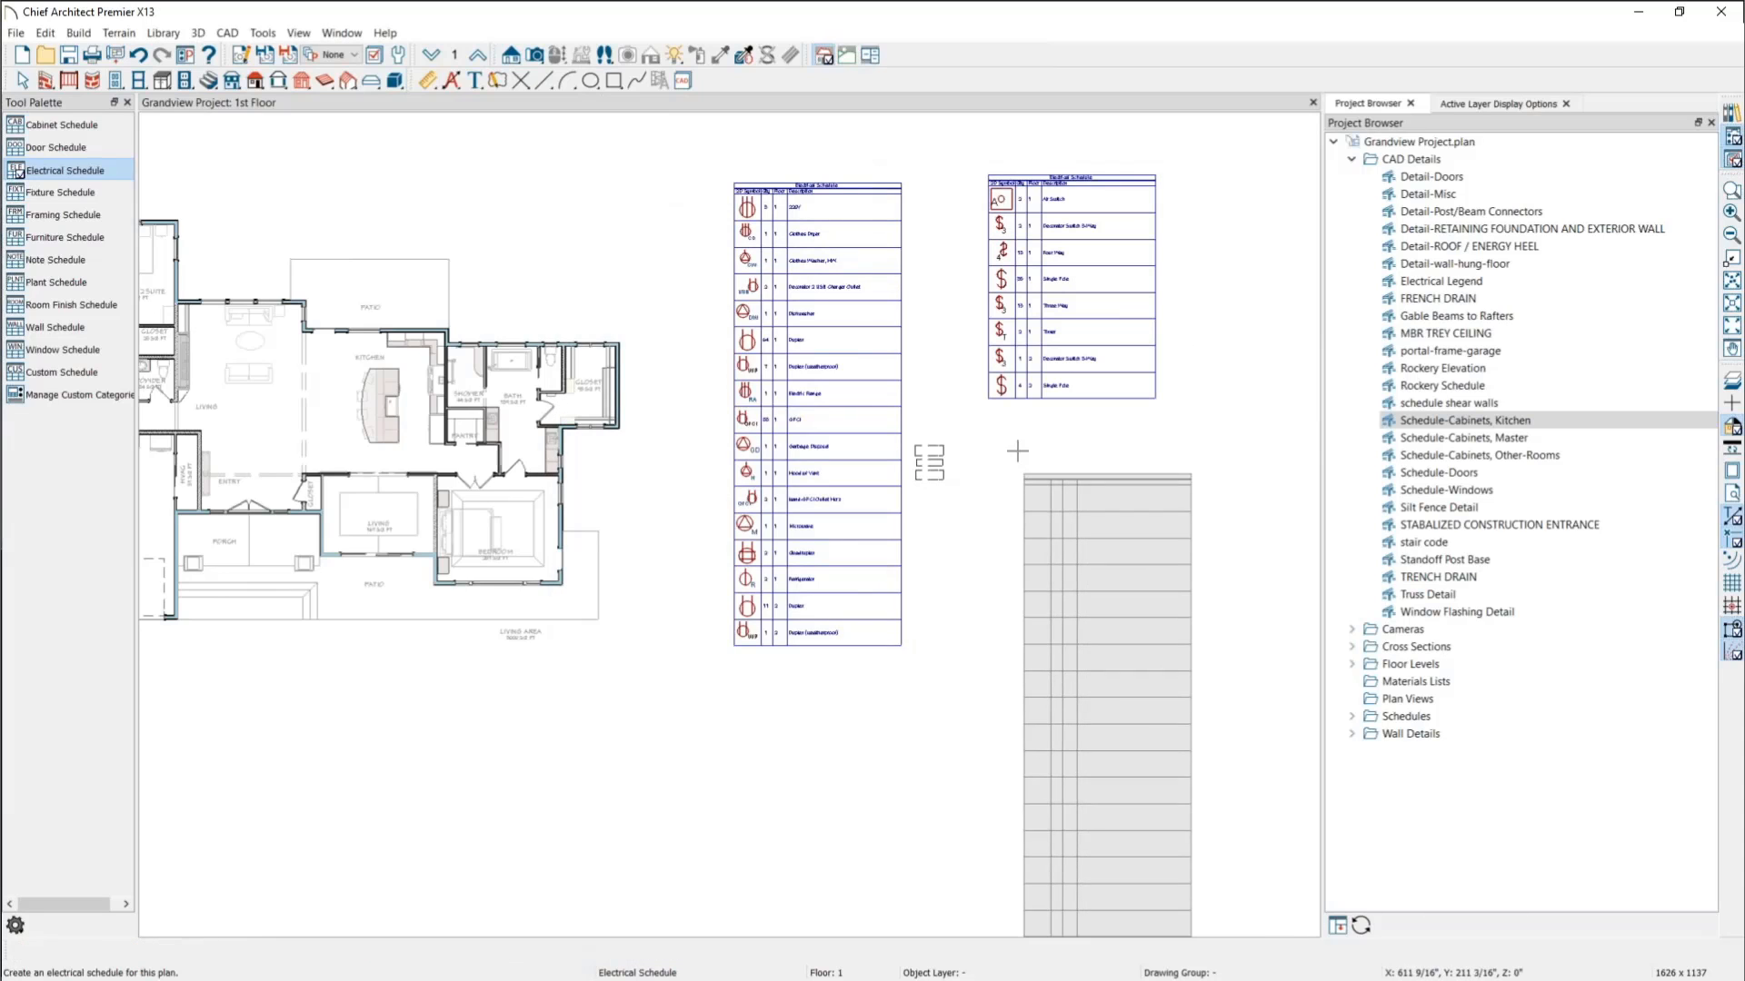
Step: Place a third electrical schedule below the switches schedule and limit it to the Lights subcategory
{"action": "left_click", "coordinate": [988, 439]}
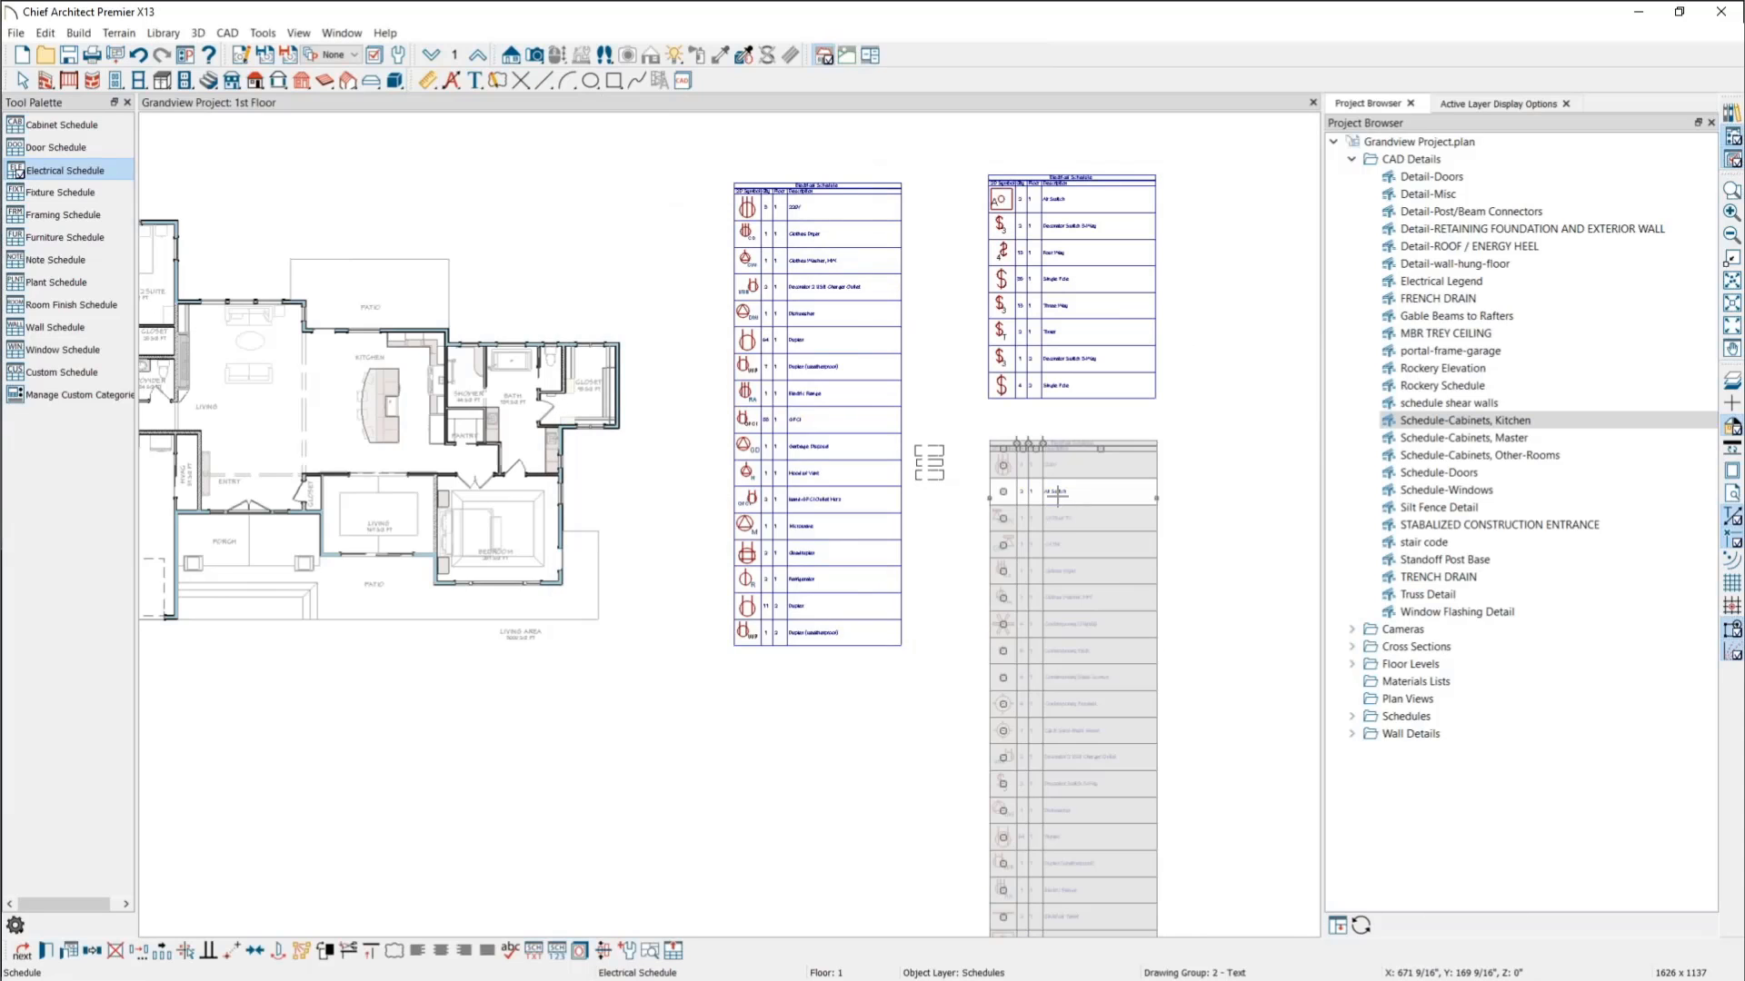
{"action": "double_click", "coordinate": [1073, 543]}
{"action": "left_click", "coordinate": [674, 375]}
{"action": "left_click", "coordinate": [692, 374]}
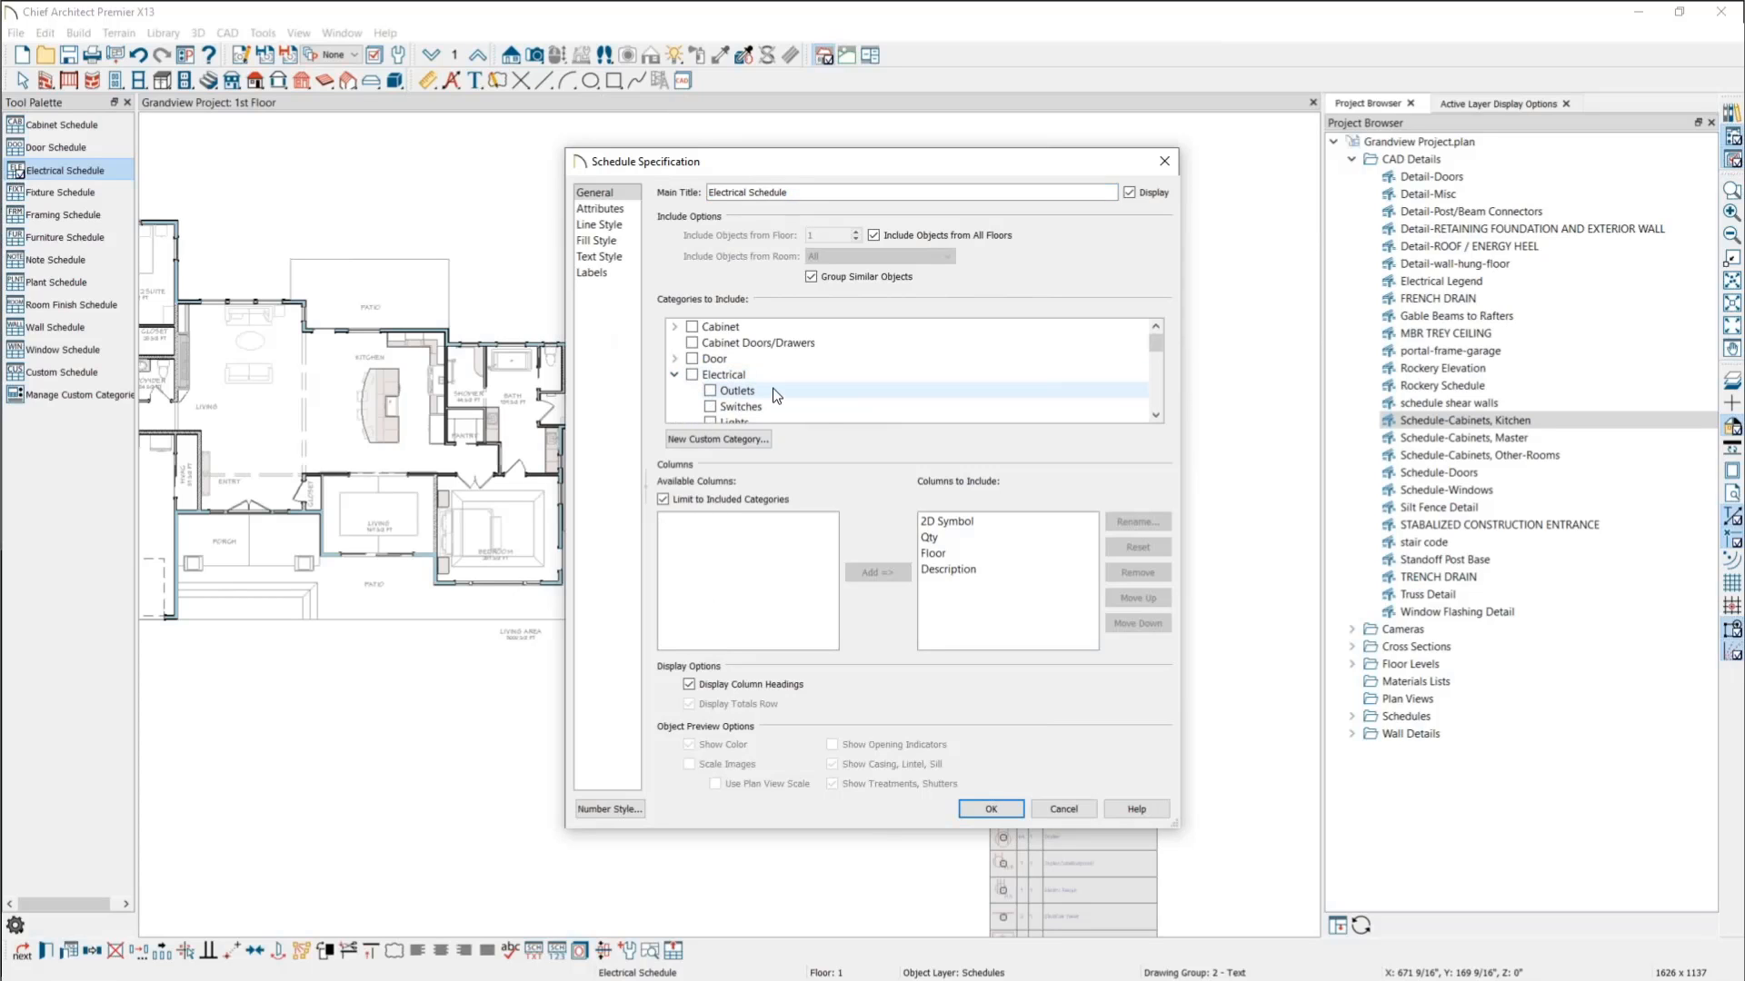
{"action": "scroll", "coordinate": [744, 382], "scroll_direction": "down", "scroll_amount": 1}
{"action": "left_click", "coordinate": [711, 374]}
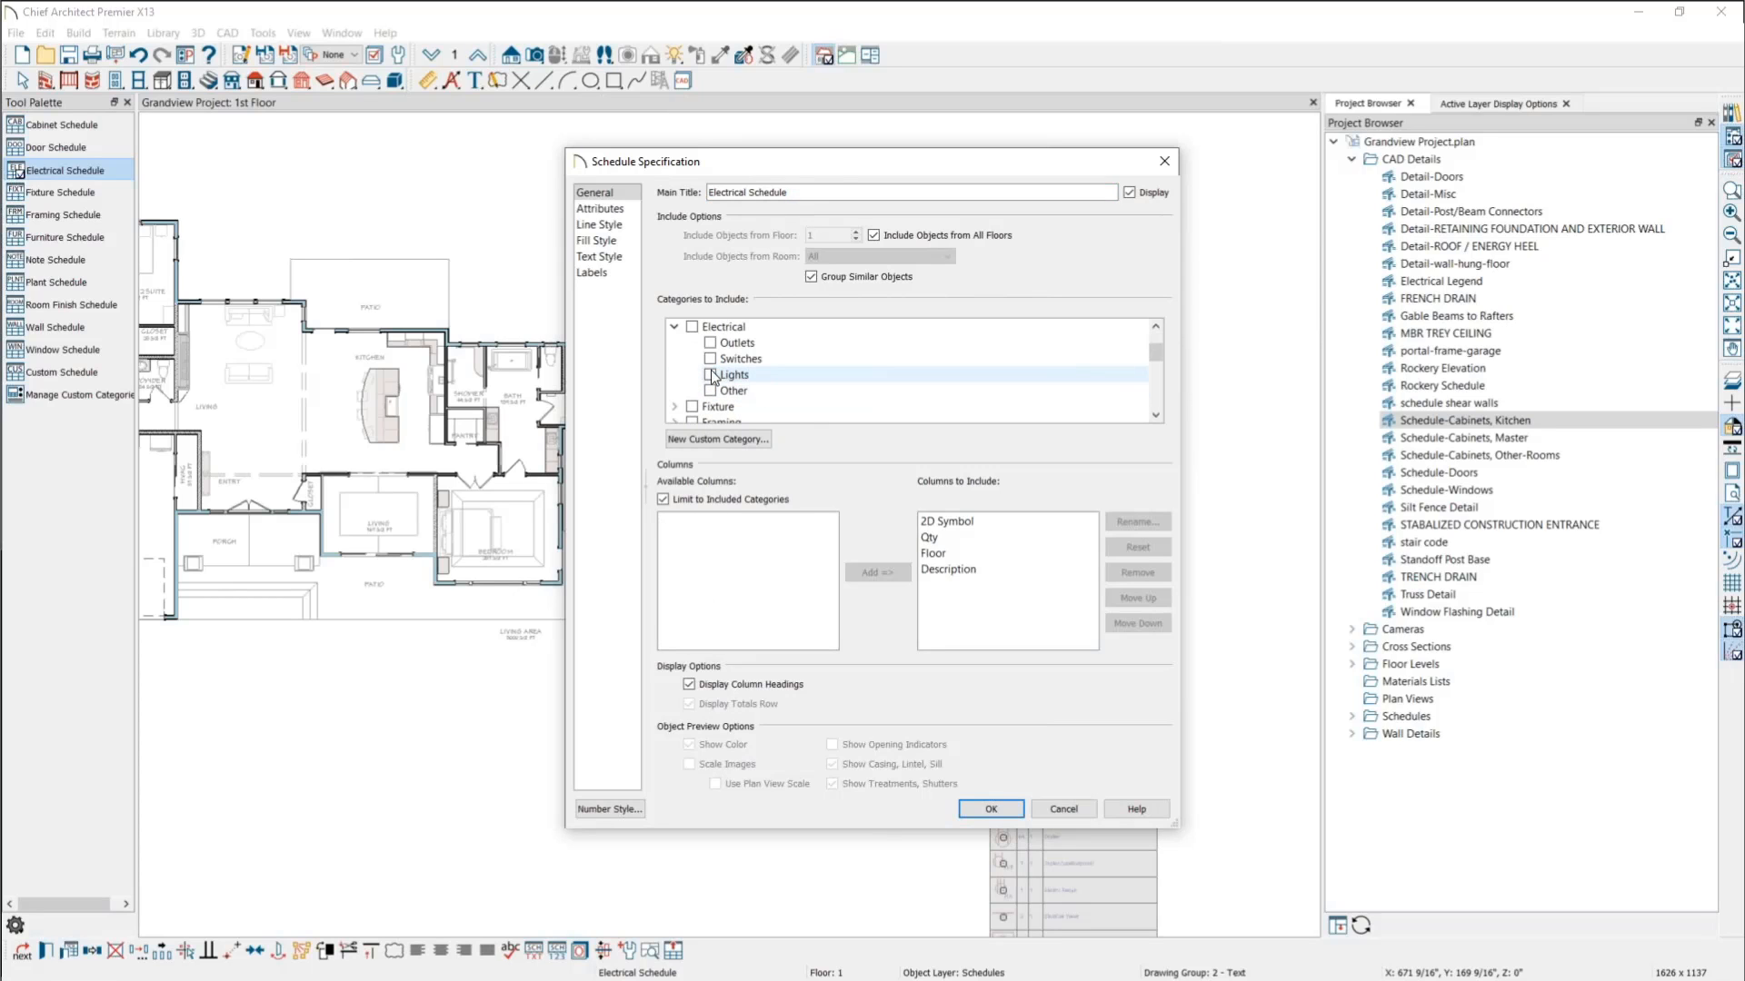
{"action": "left_click", "coordinate": [991, 808]}
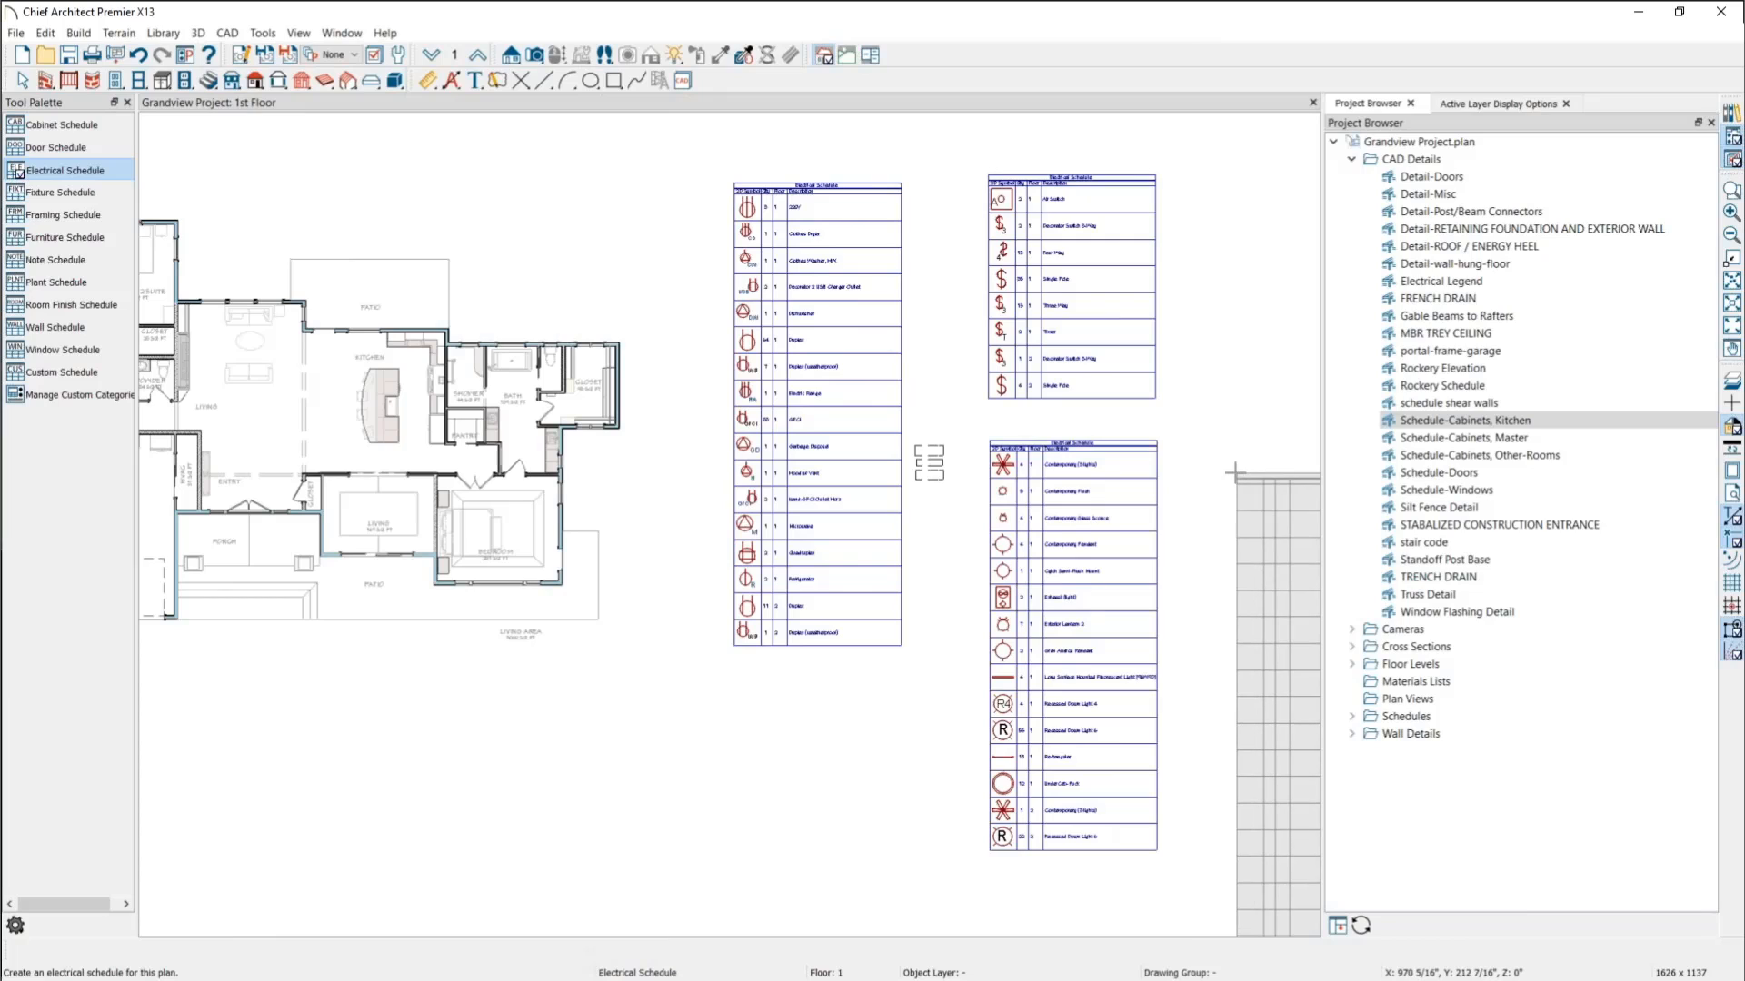
{"action": "key", "text": "space"}
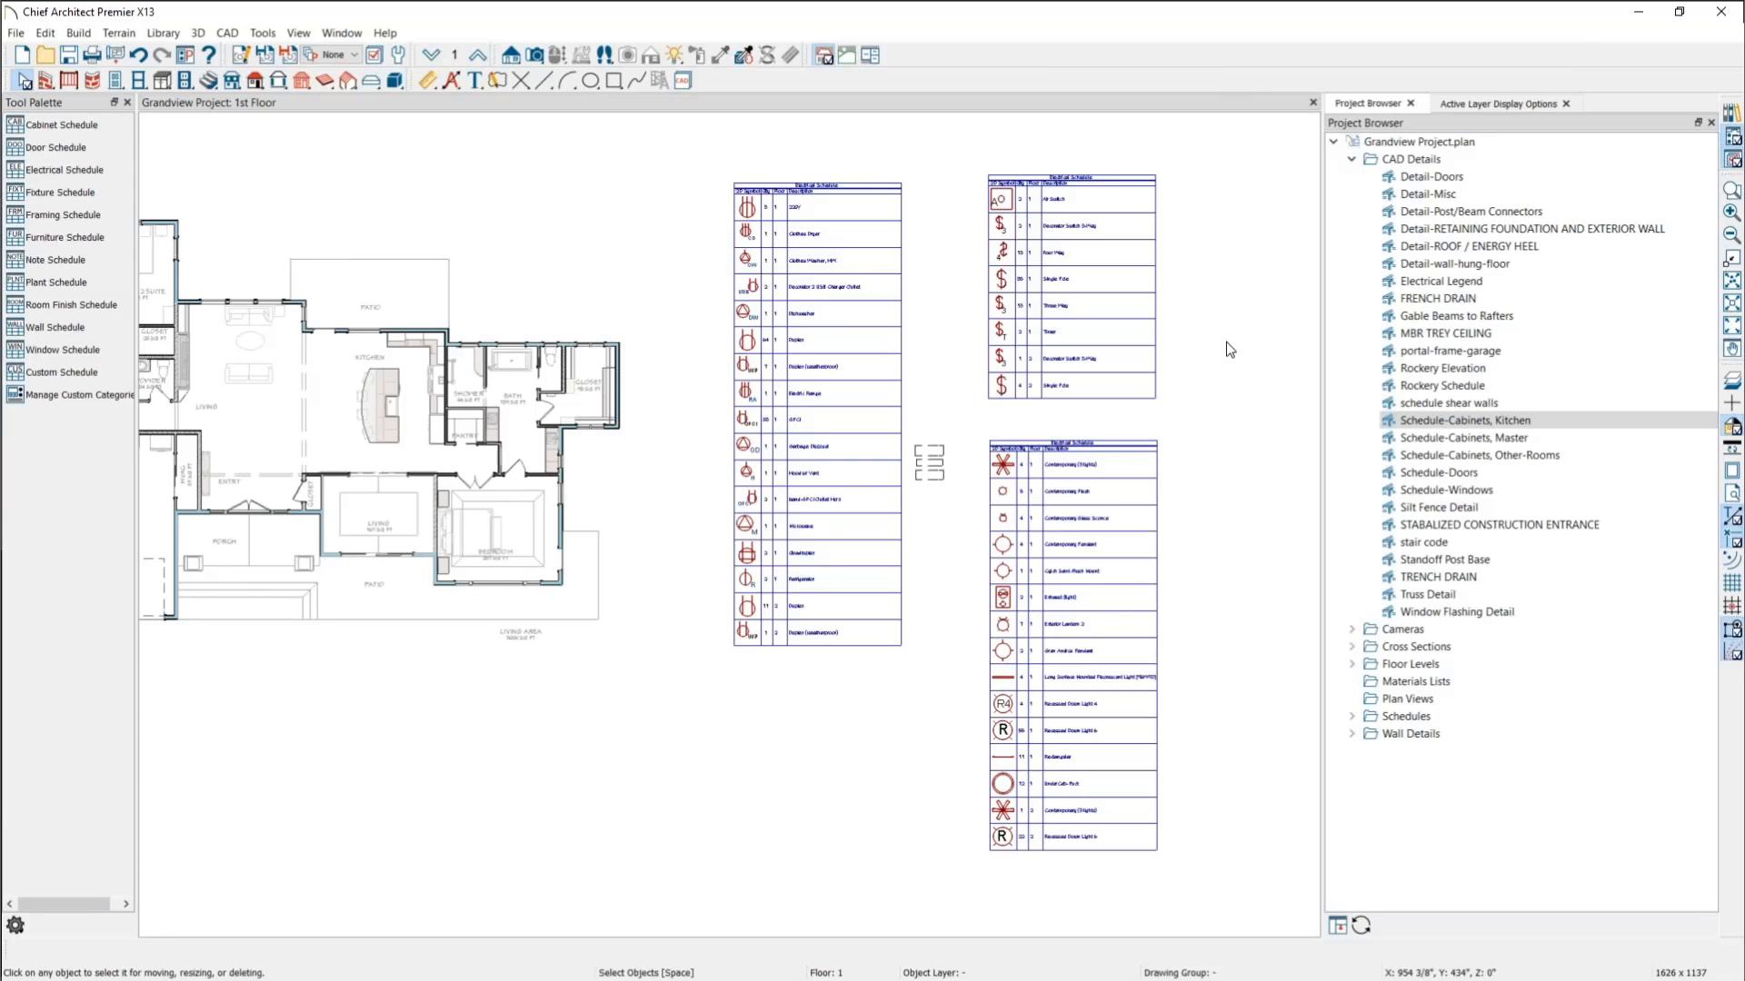
Step: Place a door schedule in the empty area below the 1st floor plan and exit the schedule tool
{"action": "scroll", "coordinate": [1217, 324], "scroll_direction": "down", "scroll_amount": 2}
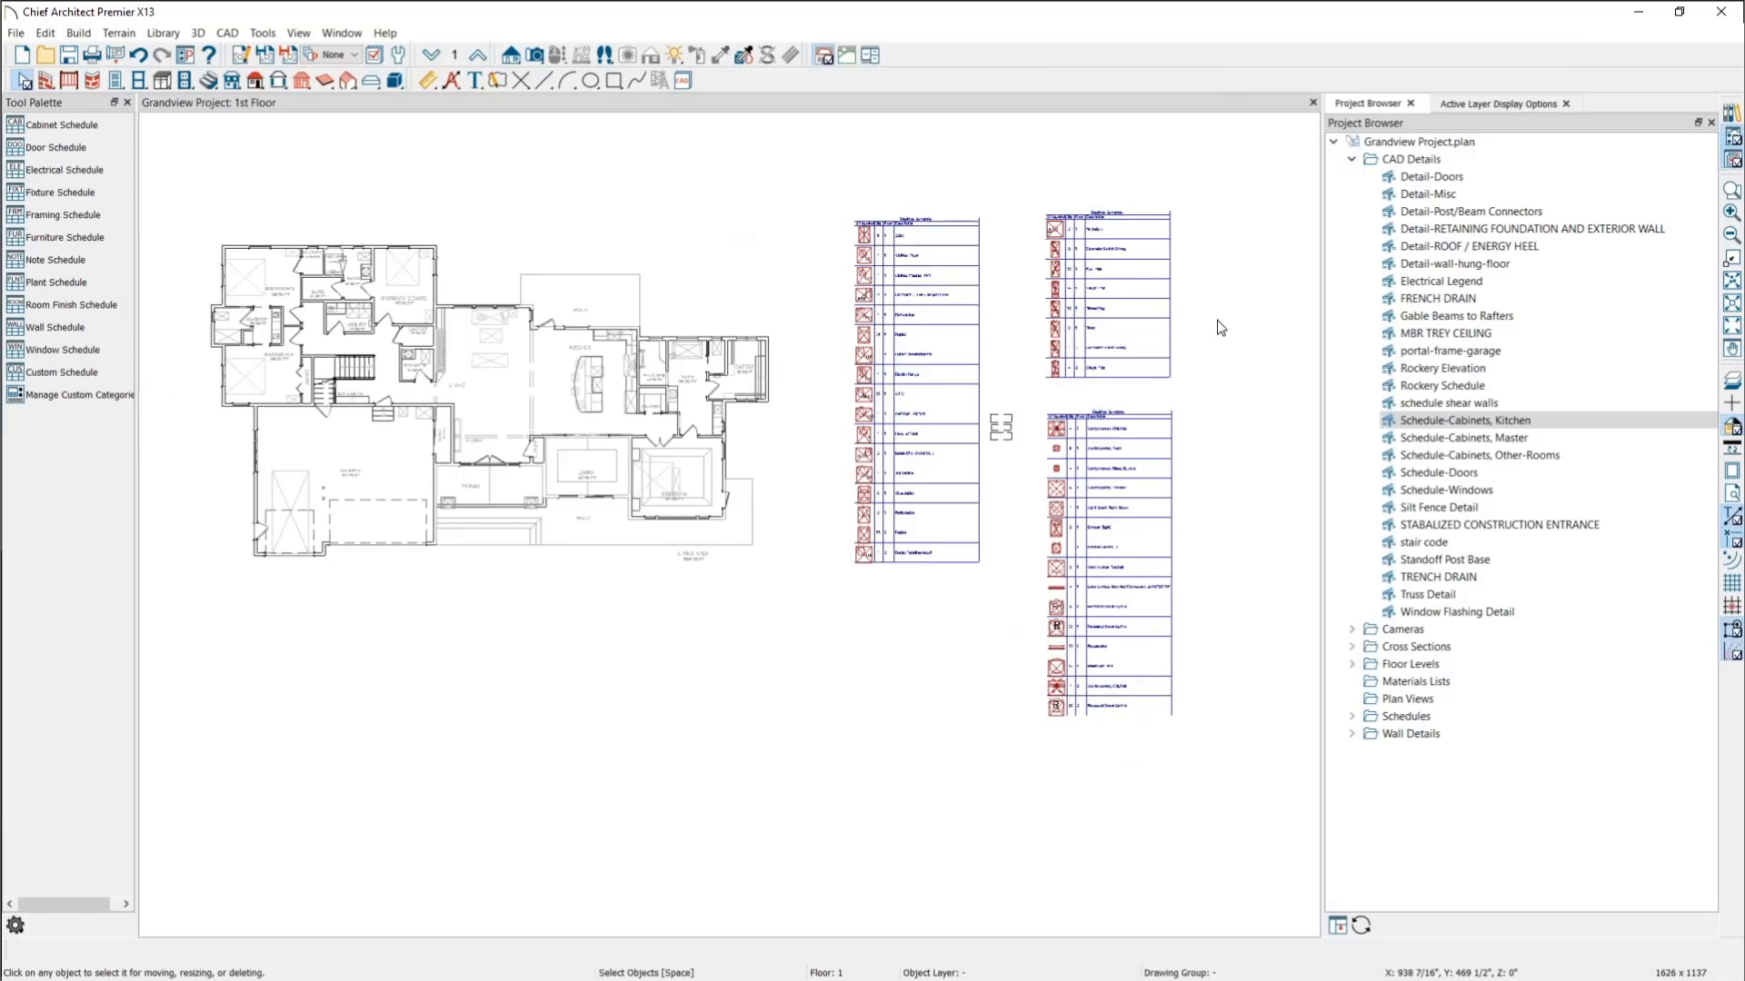
{"action": "left_click", "coordinate": [57, 147]}
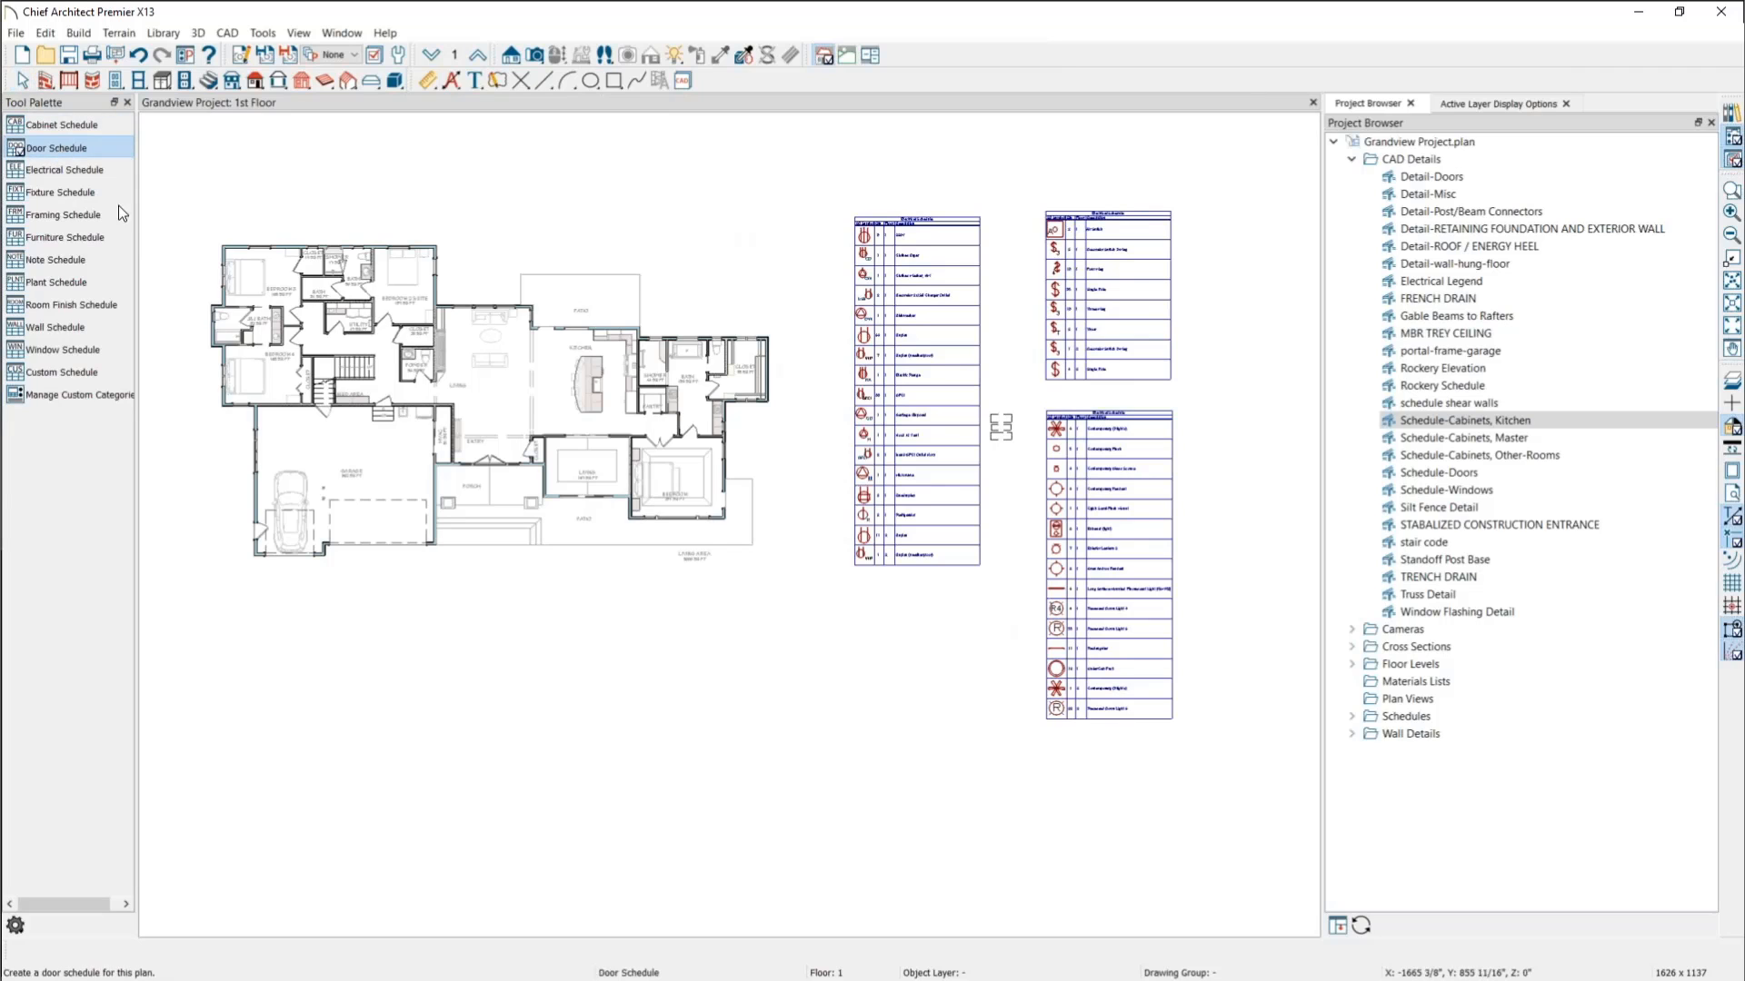
{"action": "left_click", "coordinate": [632, 616]}
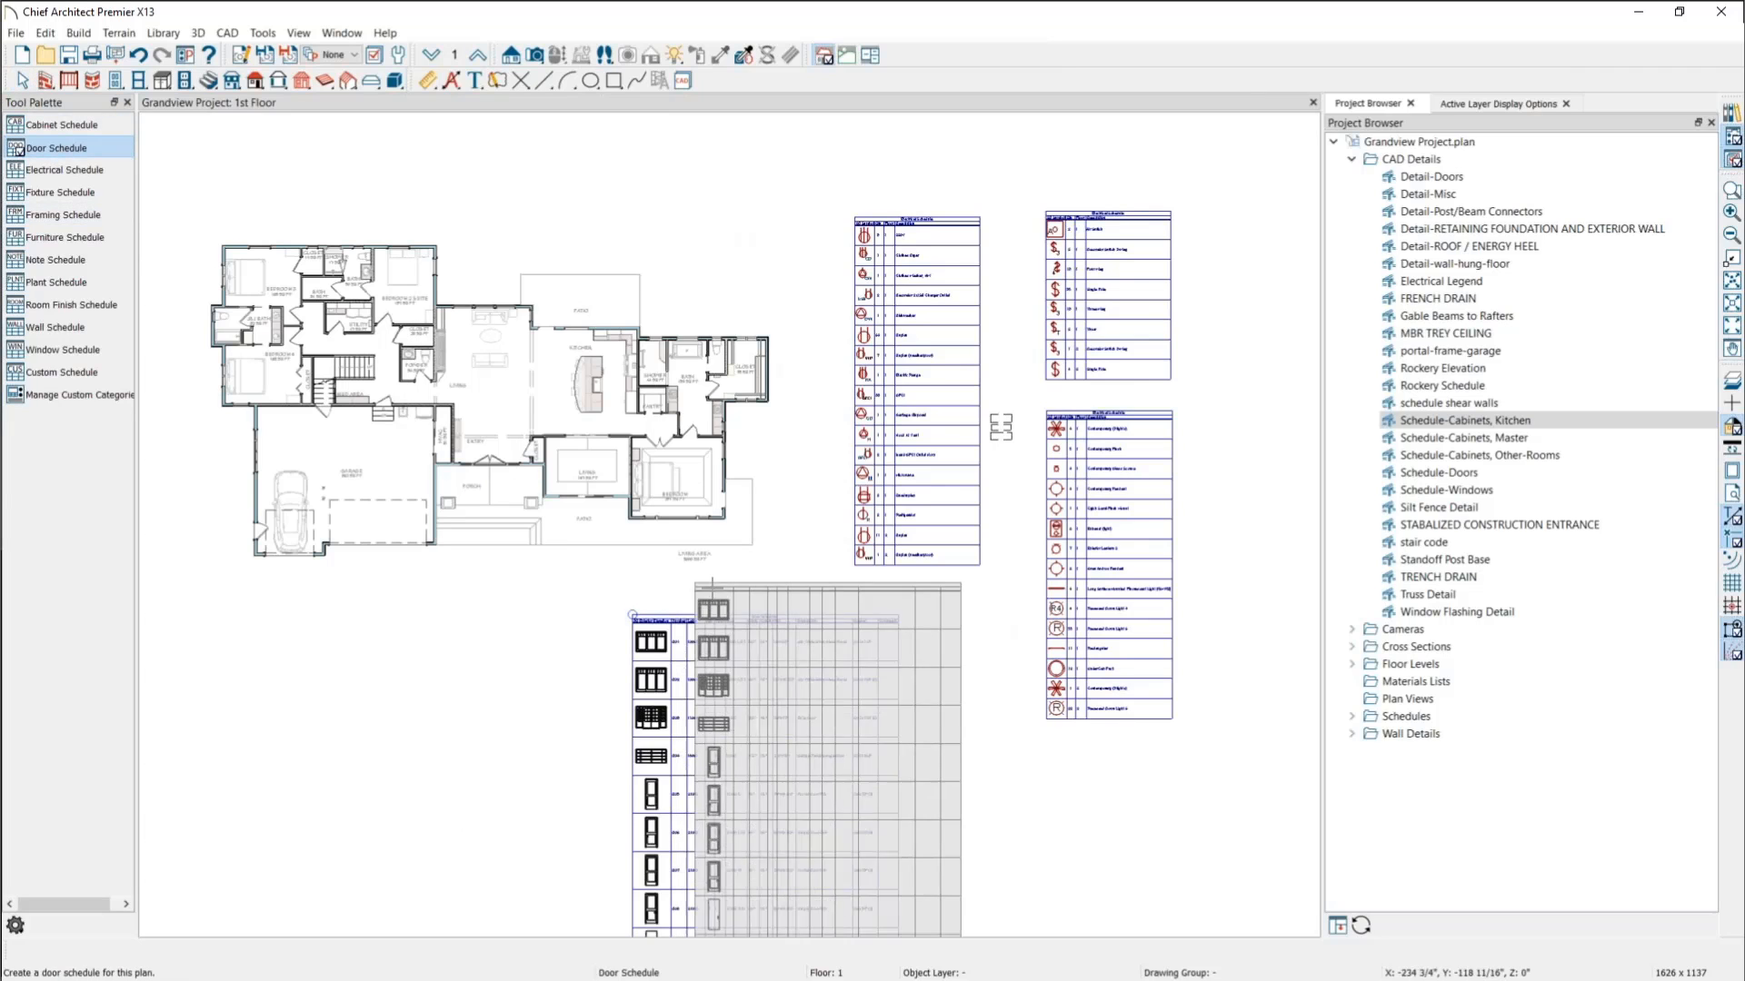
{"action": "key", "text": "Escape"}
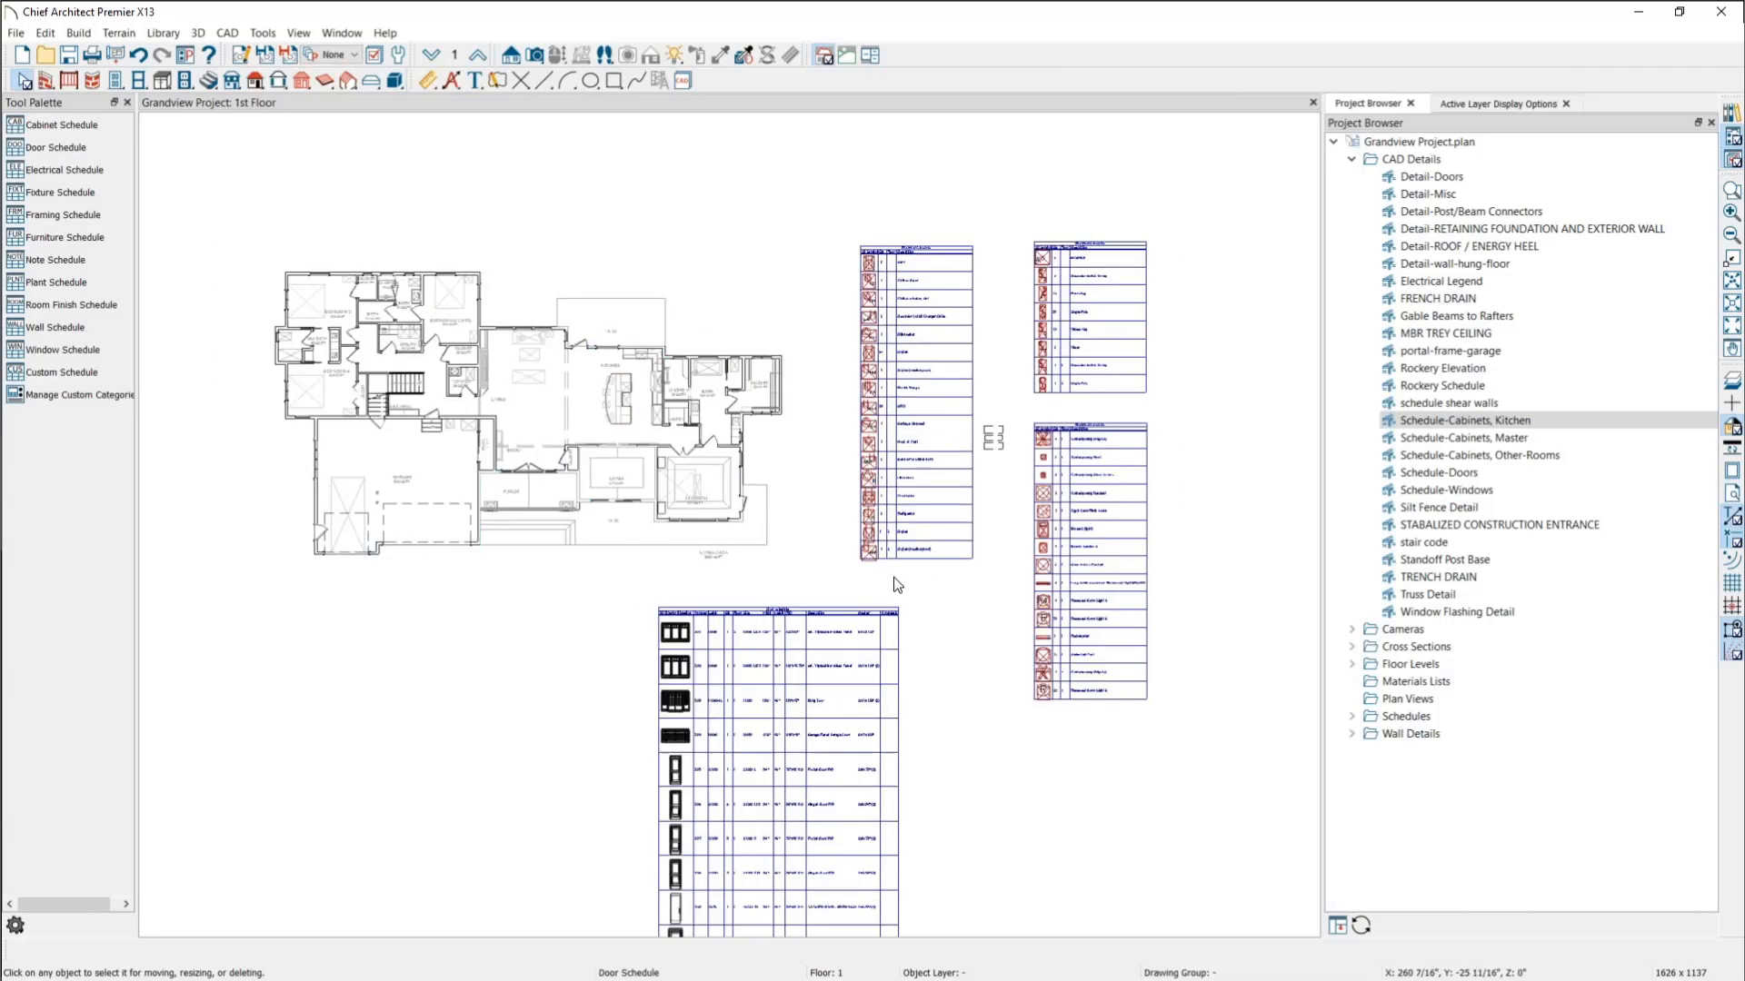
Step: Examine the door schedule's columns and its Entry Door and Triple Slider rows, leaving nothing selected
{"action": "scroll", "coordinate": [898, 585], "scroll_direction": "up", "scroll_amount": 6}
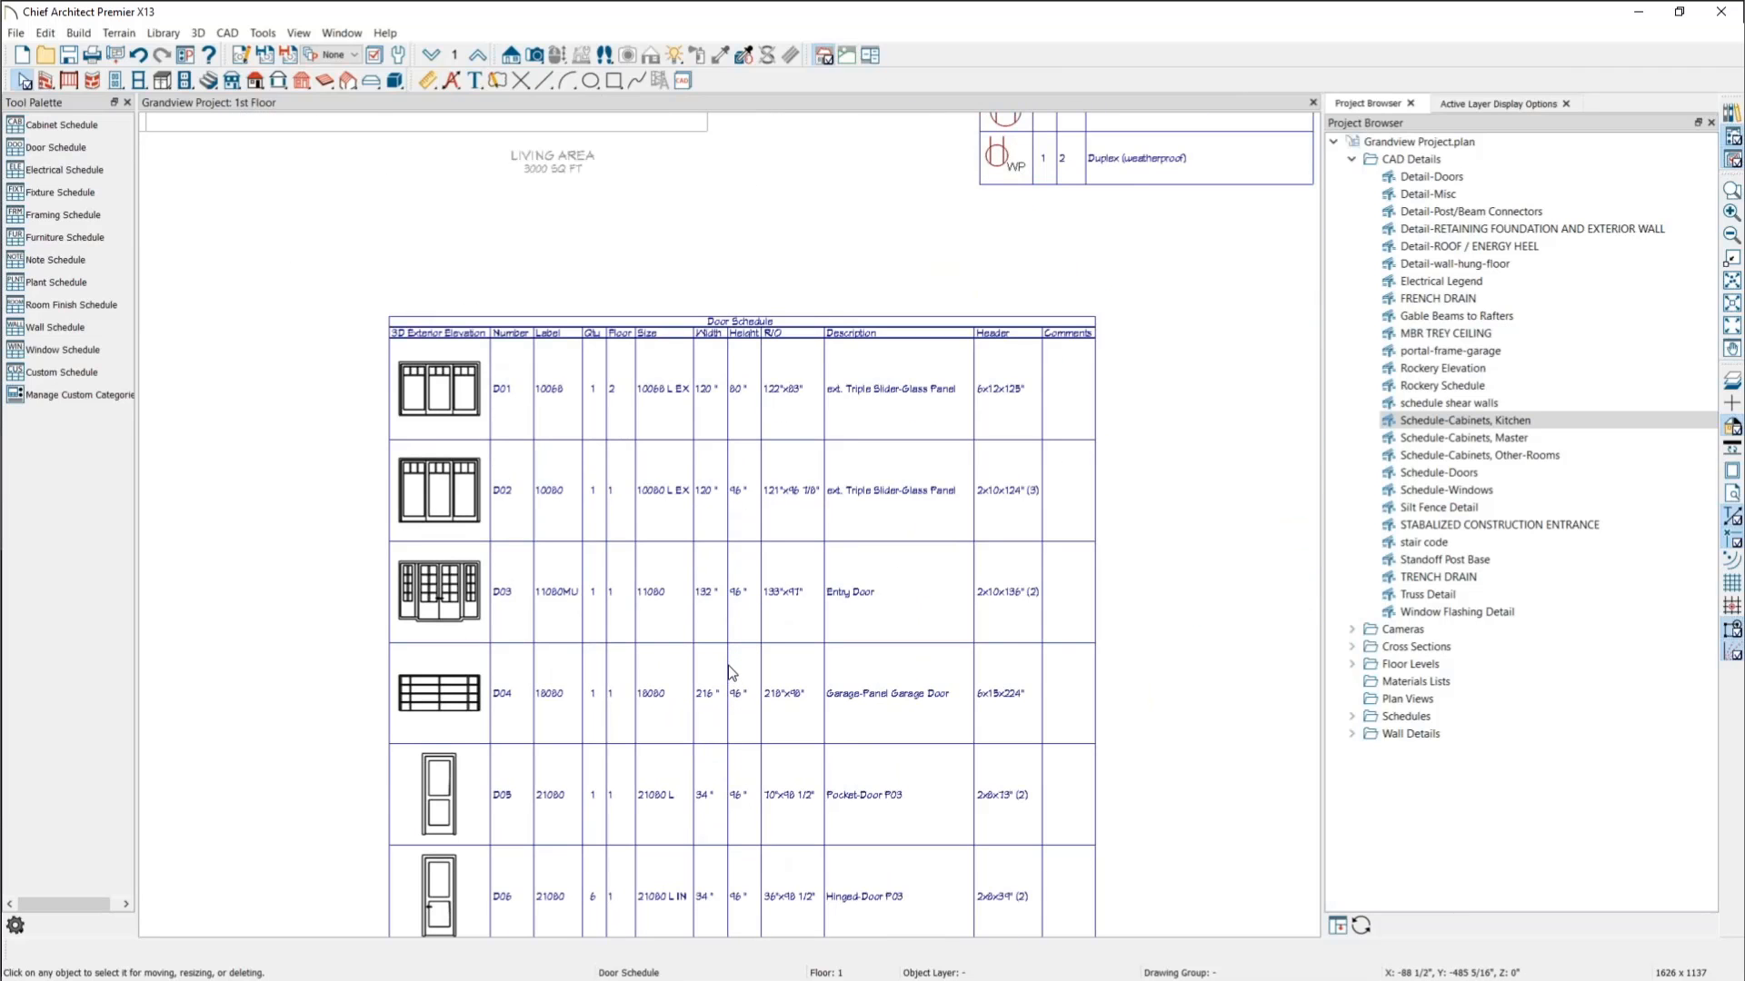
{"action": "left_click", "coordinate": [738, 552]}
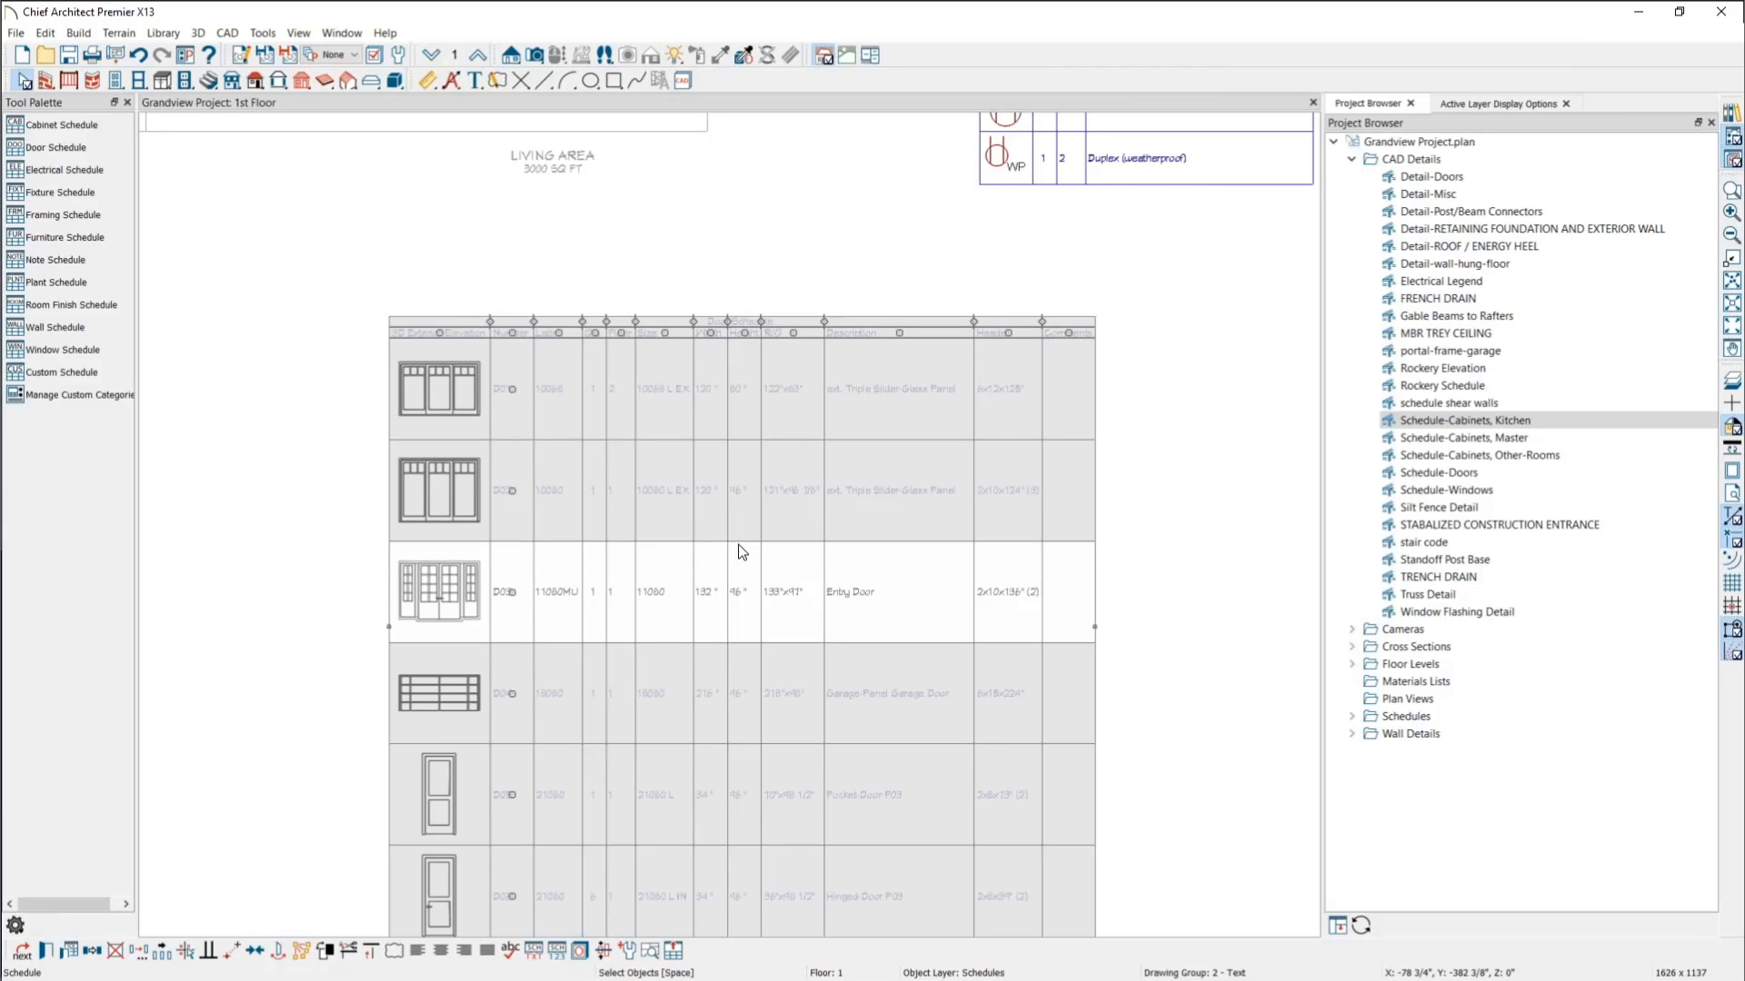
{"action": "left_click", "coordinate": [685, 524]}
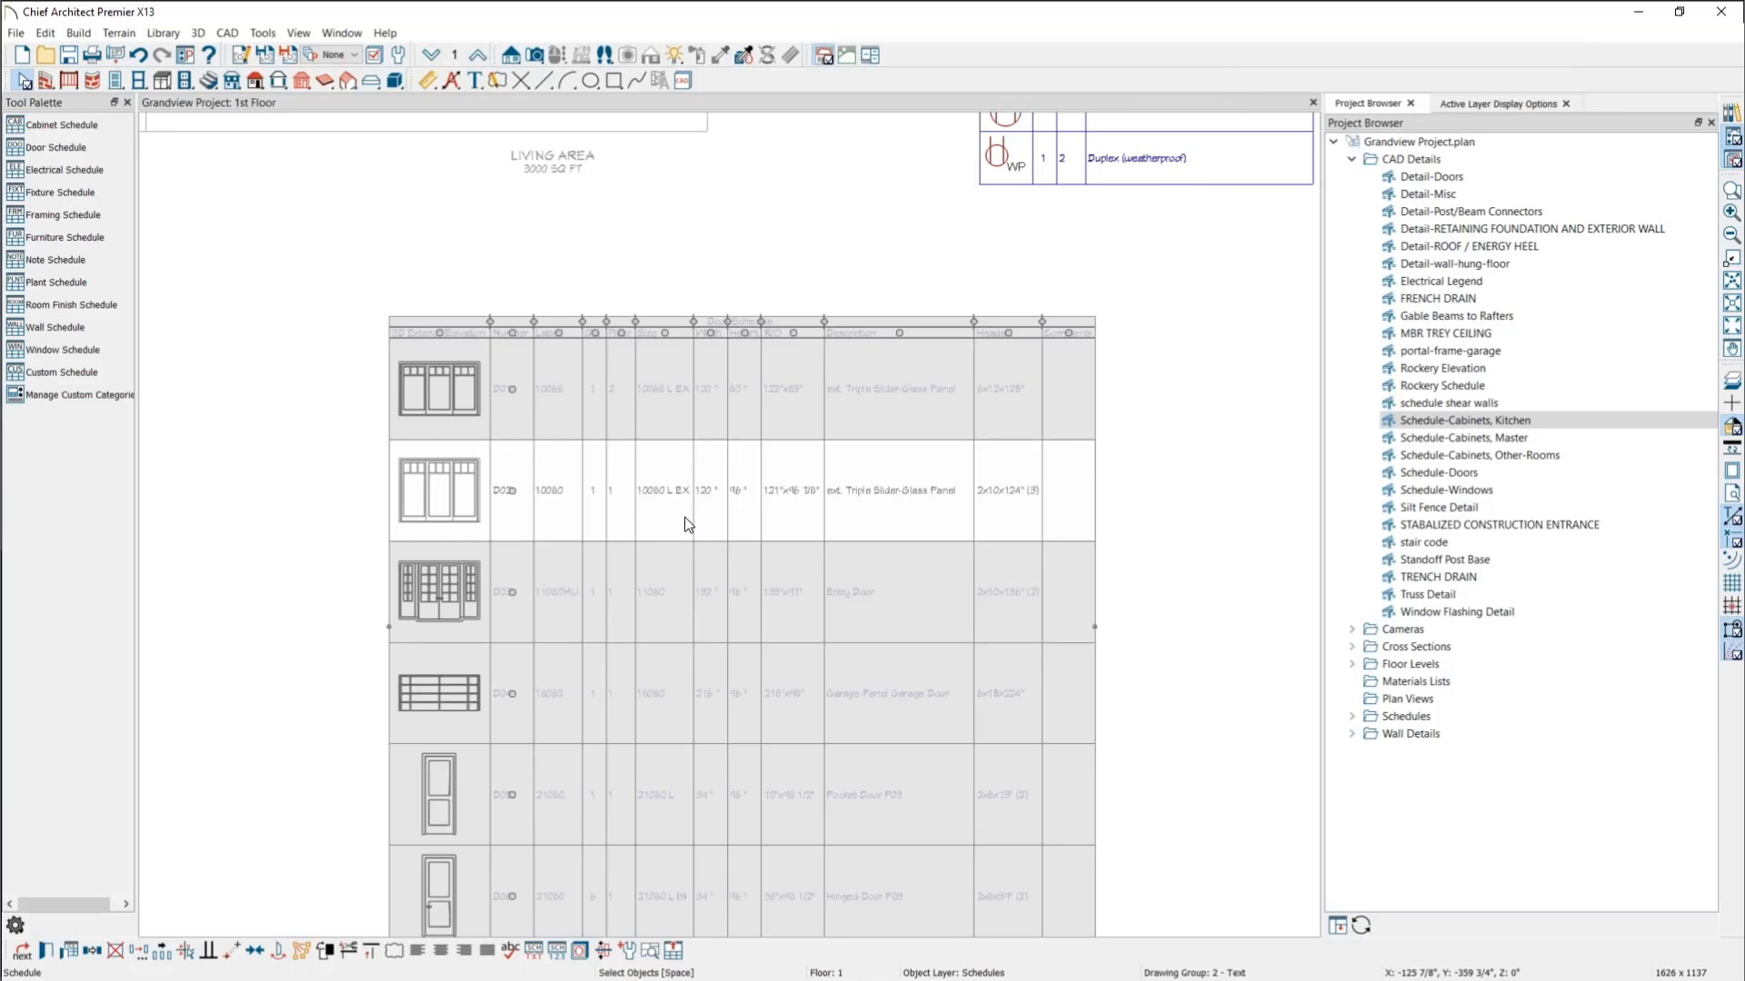
{"action": "left_click", "coordinate": [1157, 284]}
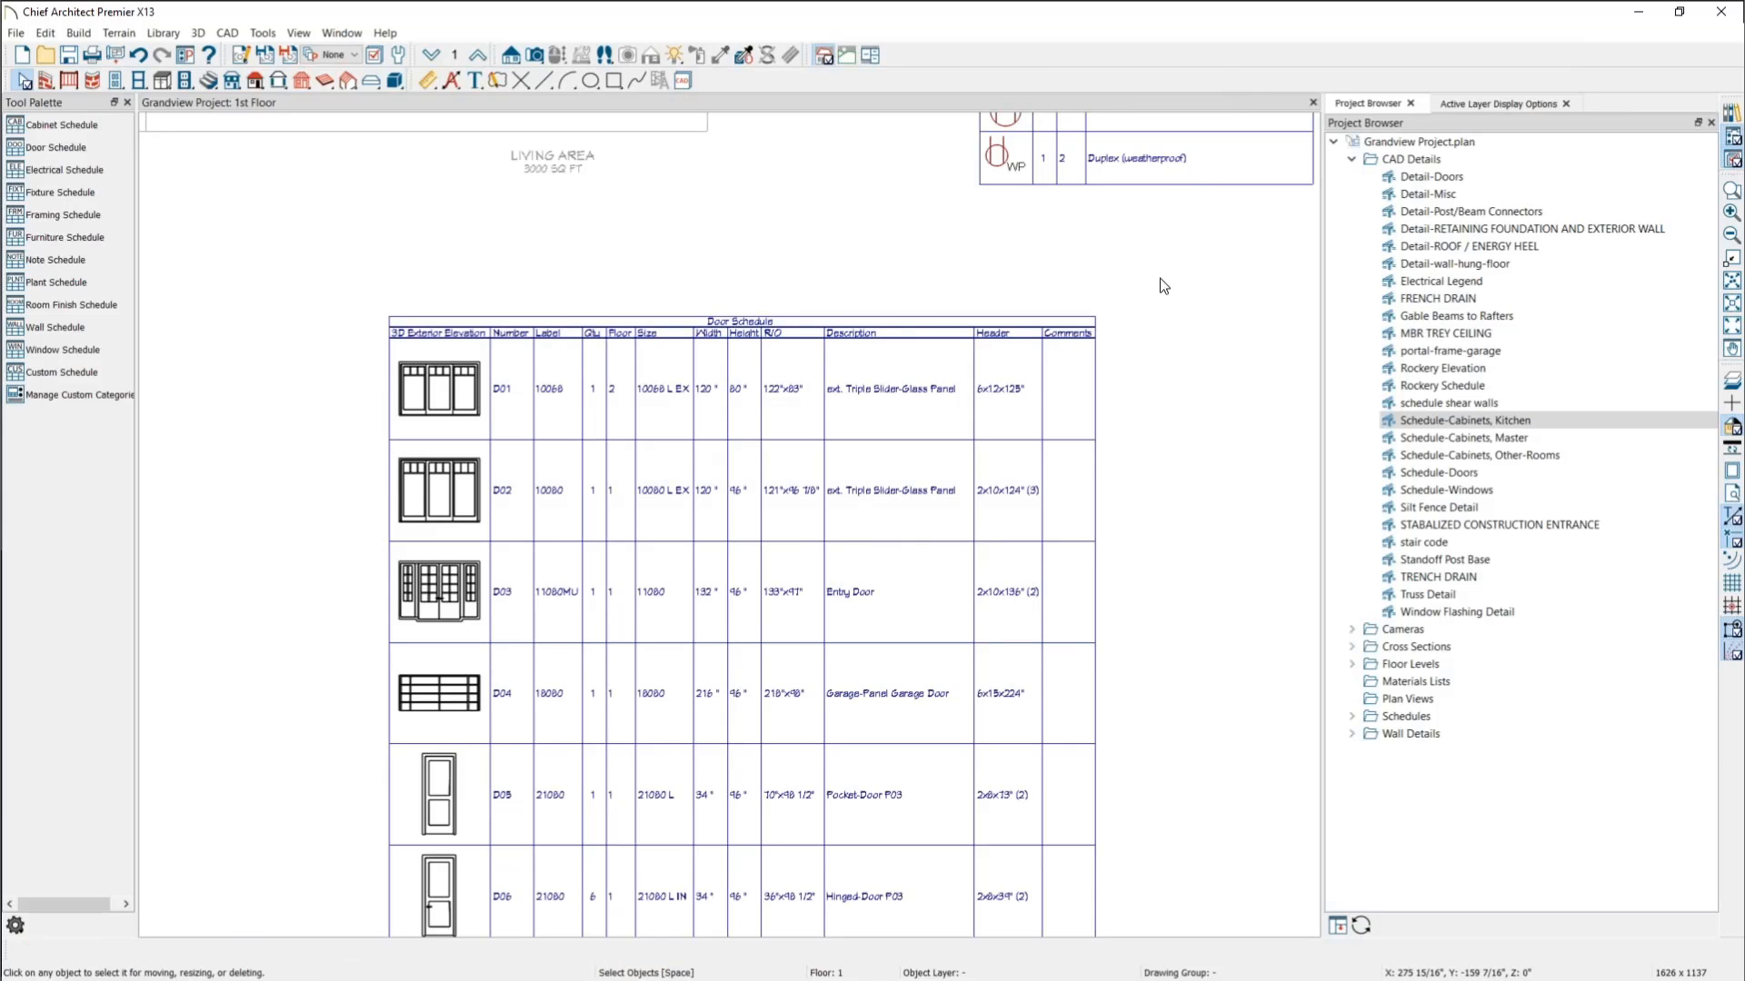
Step: Open the Library Browser alongside the floor plan and door schedule
{"action": "left_click", "coordinate": [1733, 118]}
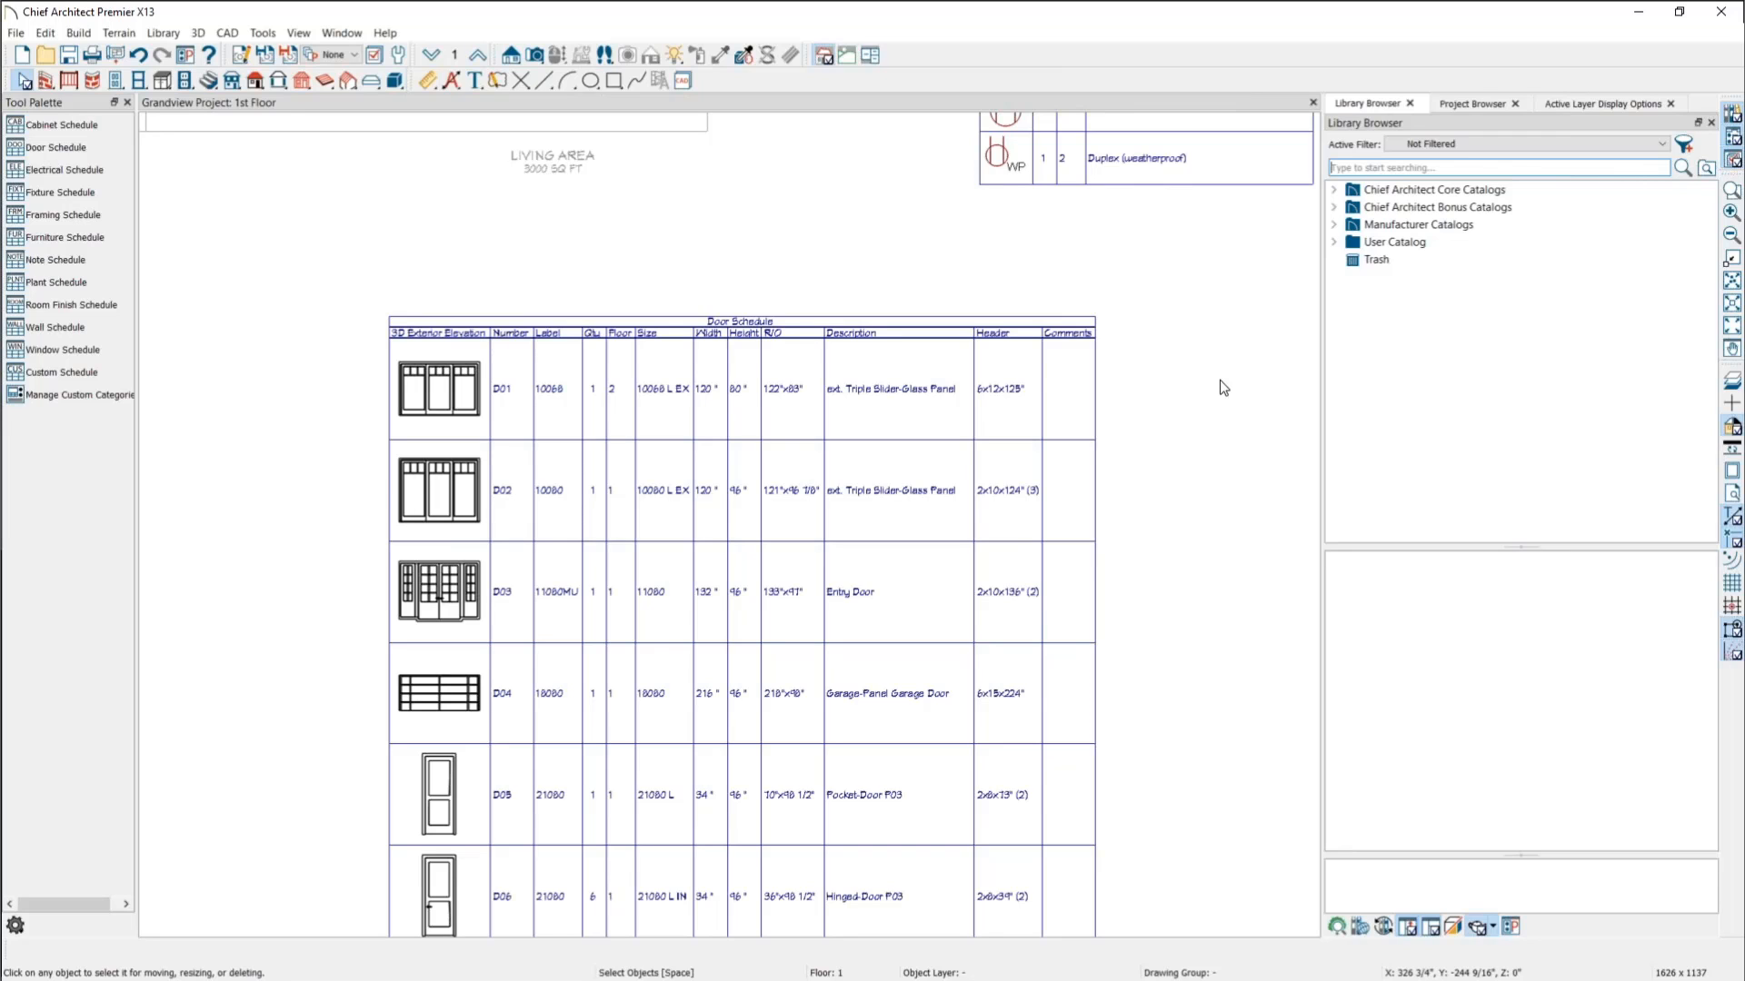
{"action": "scroll", "coordinate": [1051, 588], "scroll_direction": "down", "scroll_amount": 3}
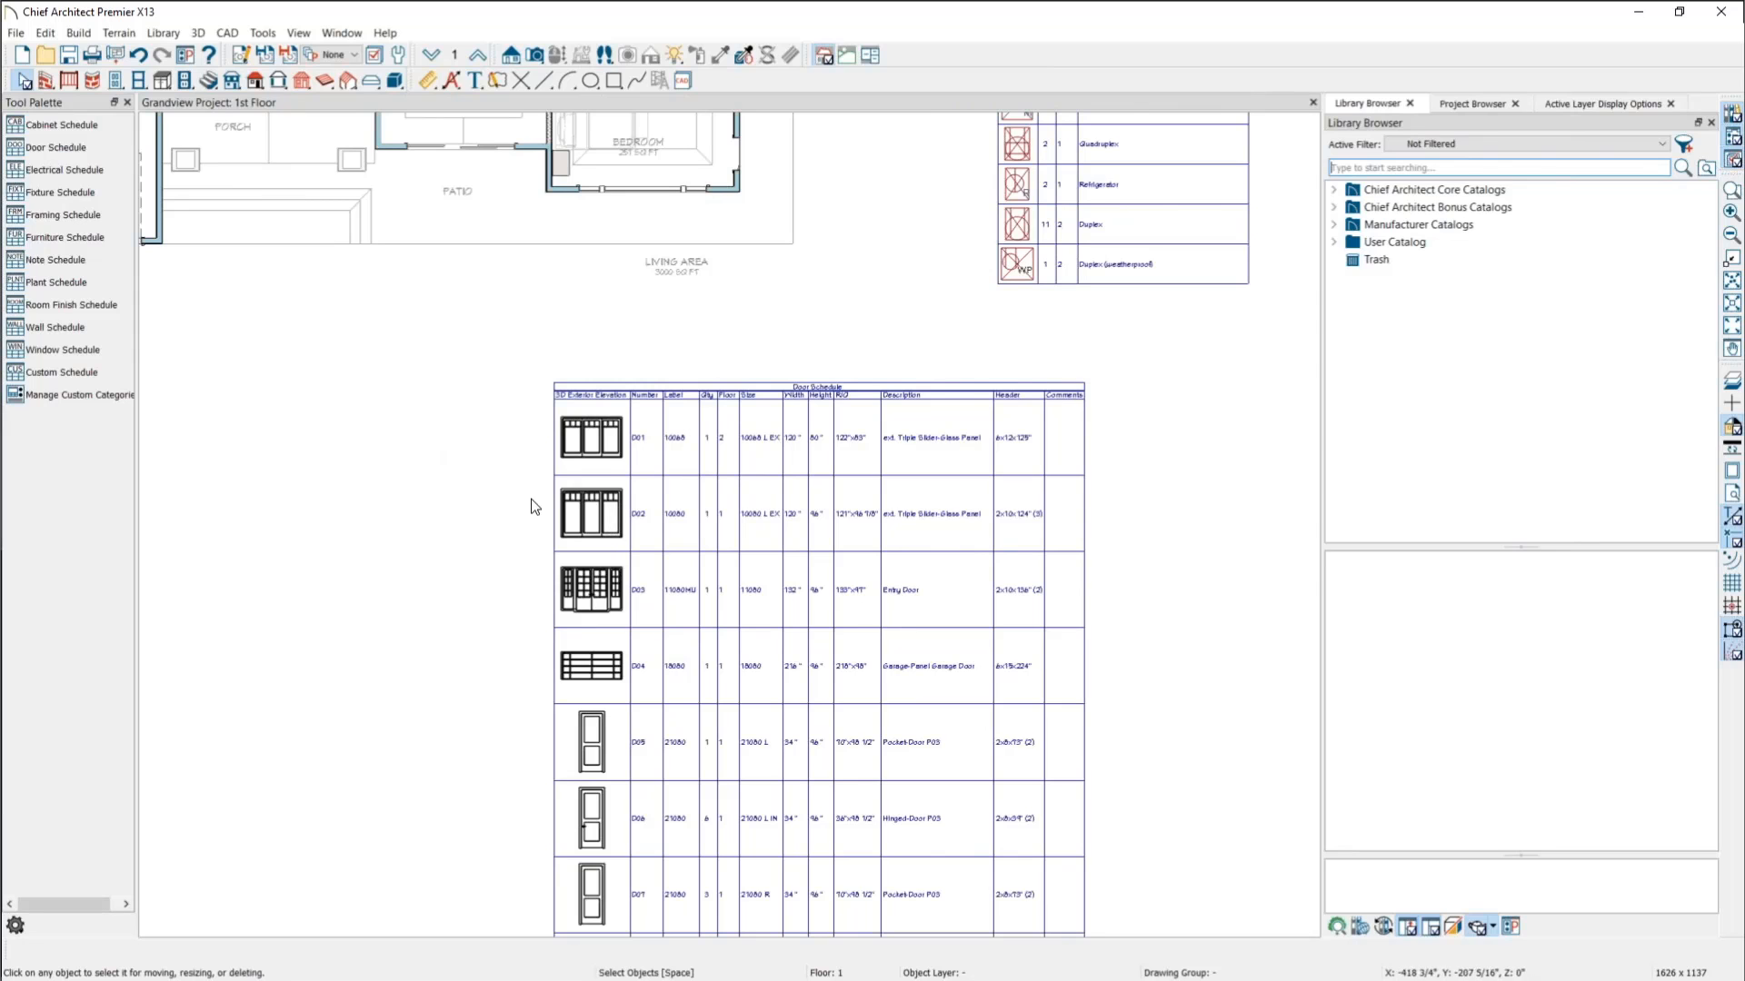
{"action": "scroll", "coordinate": [538, 499], "scroll_direction": "down", "scroll_amount": 2}
{"action": "scroll", "coordinate": [343, 201], "scroll_direction": "up", "scroll_amount": 3}
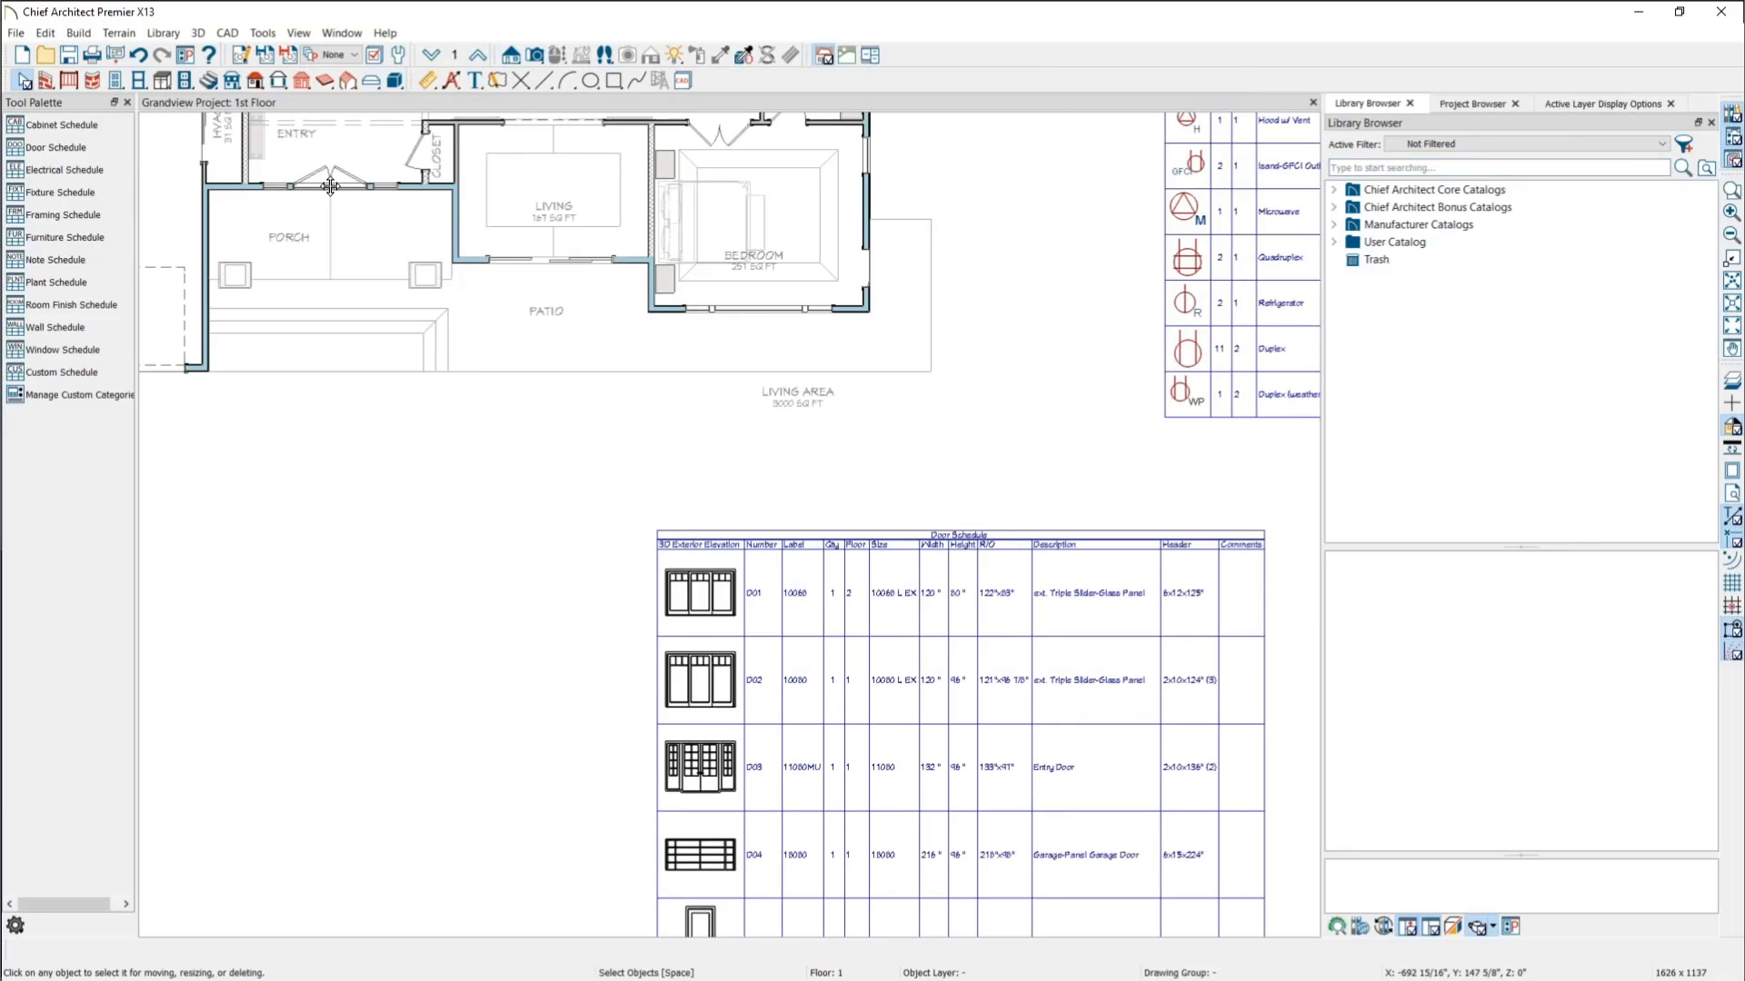
Step: Review the lintel options in the specification of an interior door on the first-floor plan, leaving them as they are
{"action": "left_click", "coordinate": [343, 192]}
{"action": "left_click", "coordinate": [468, 525]}
{"action": "left_click", "coordinate": [782, 118]}
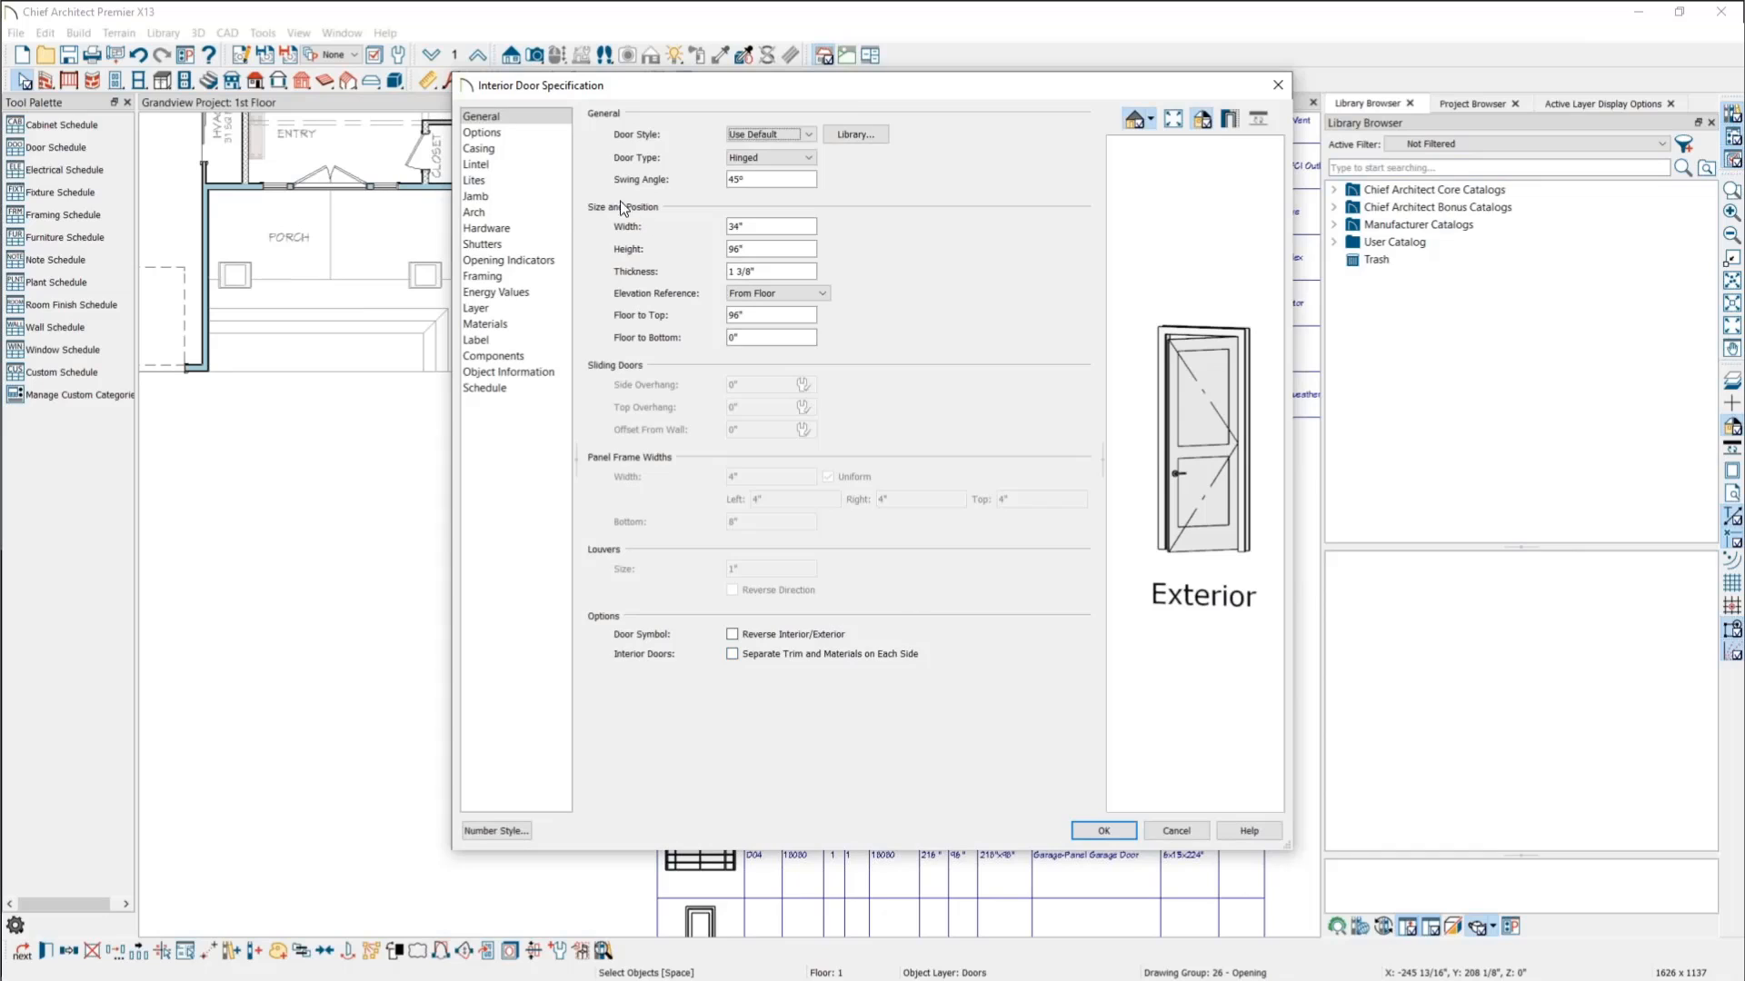
{"action": "left_click", "coordinate": [509, 164]}
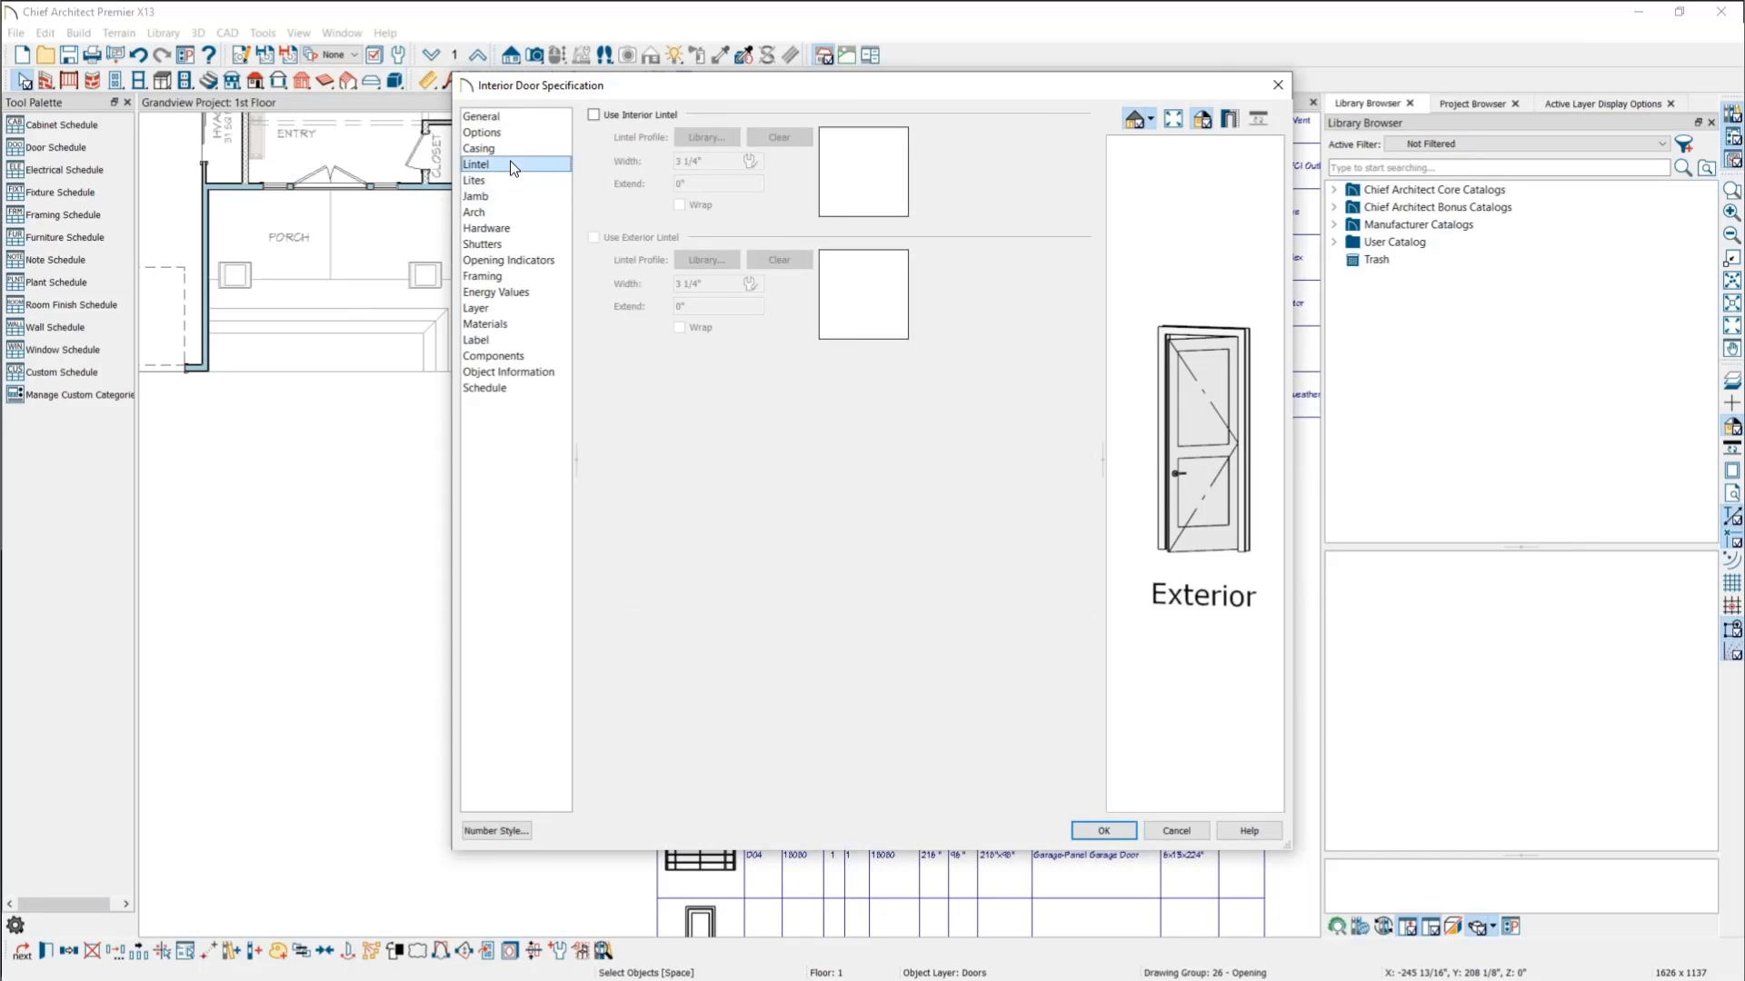
{"action": "left_click", "coordinate": [1275, 87]}
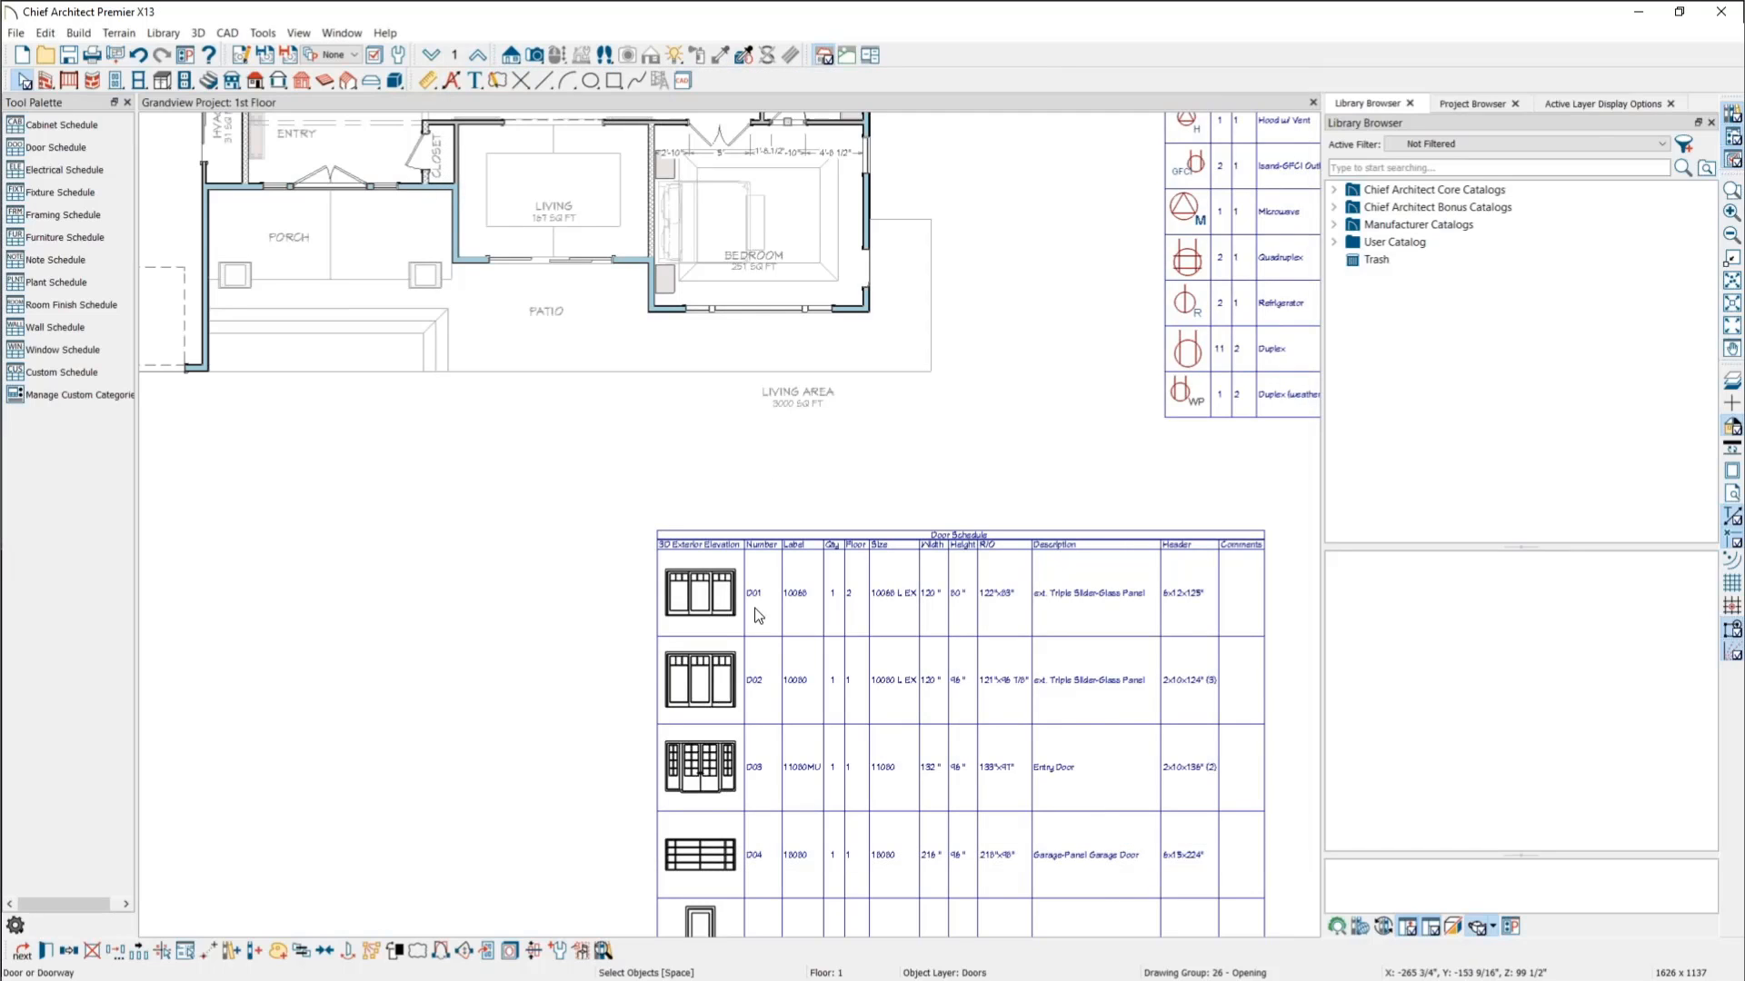
{"action": "scroll", "coordinate": [735, 688], "scroll_direction": "down", "scroll_amount": 3}
{"action": "scroll", "coordinate": [805, 188], "scroll_direction": "up", "scroll_amount": 3}
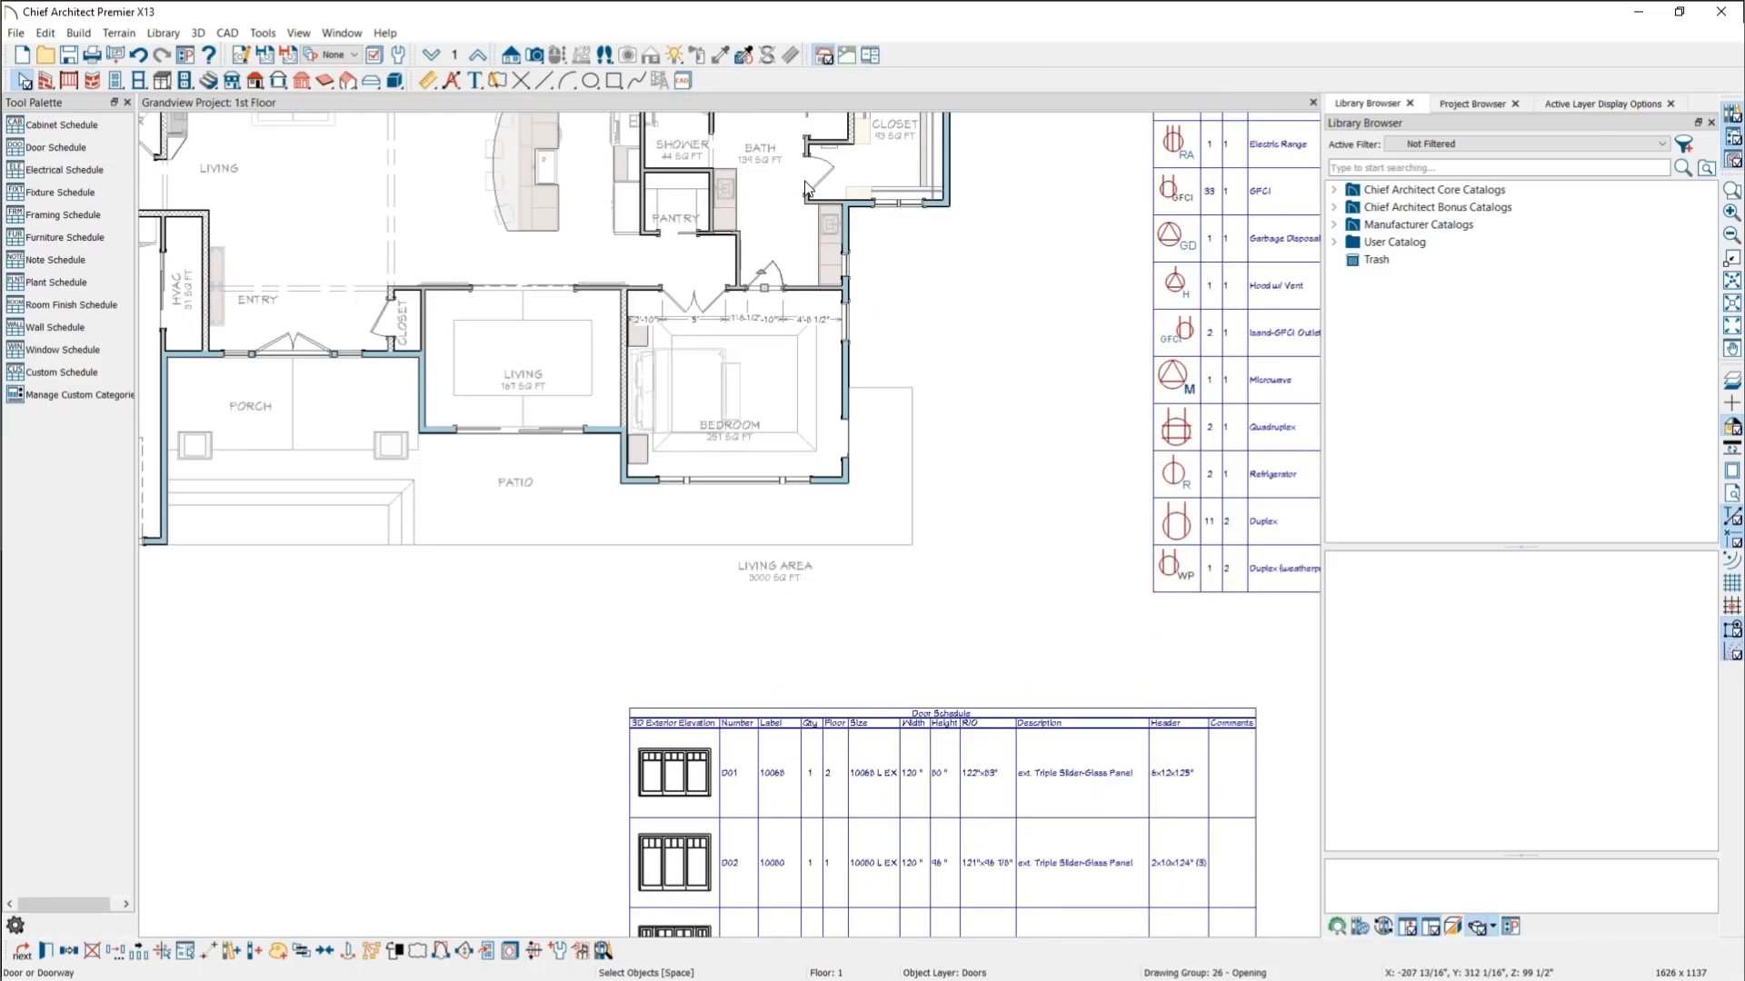
{"action": "left_click", "coordinate": [941, 315]}
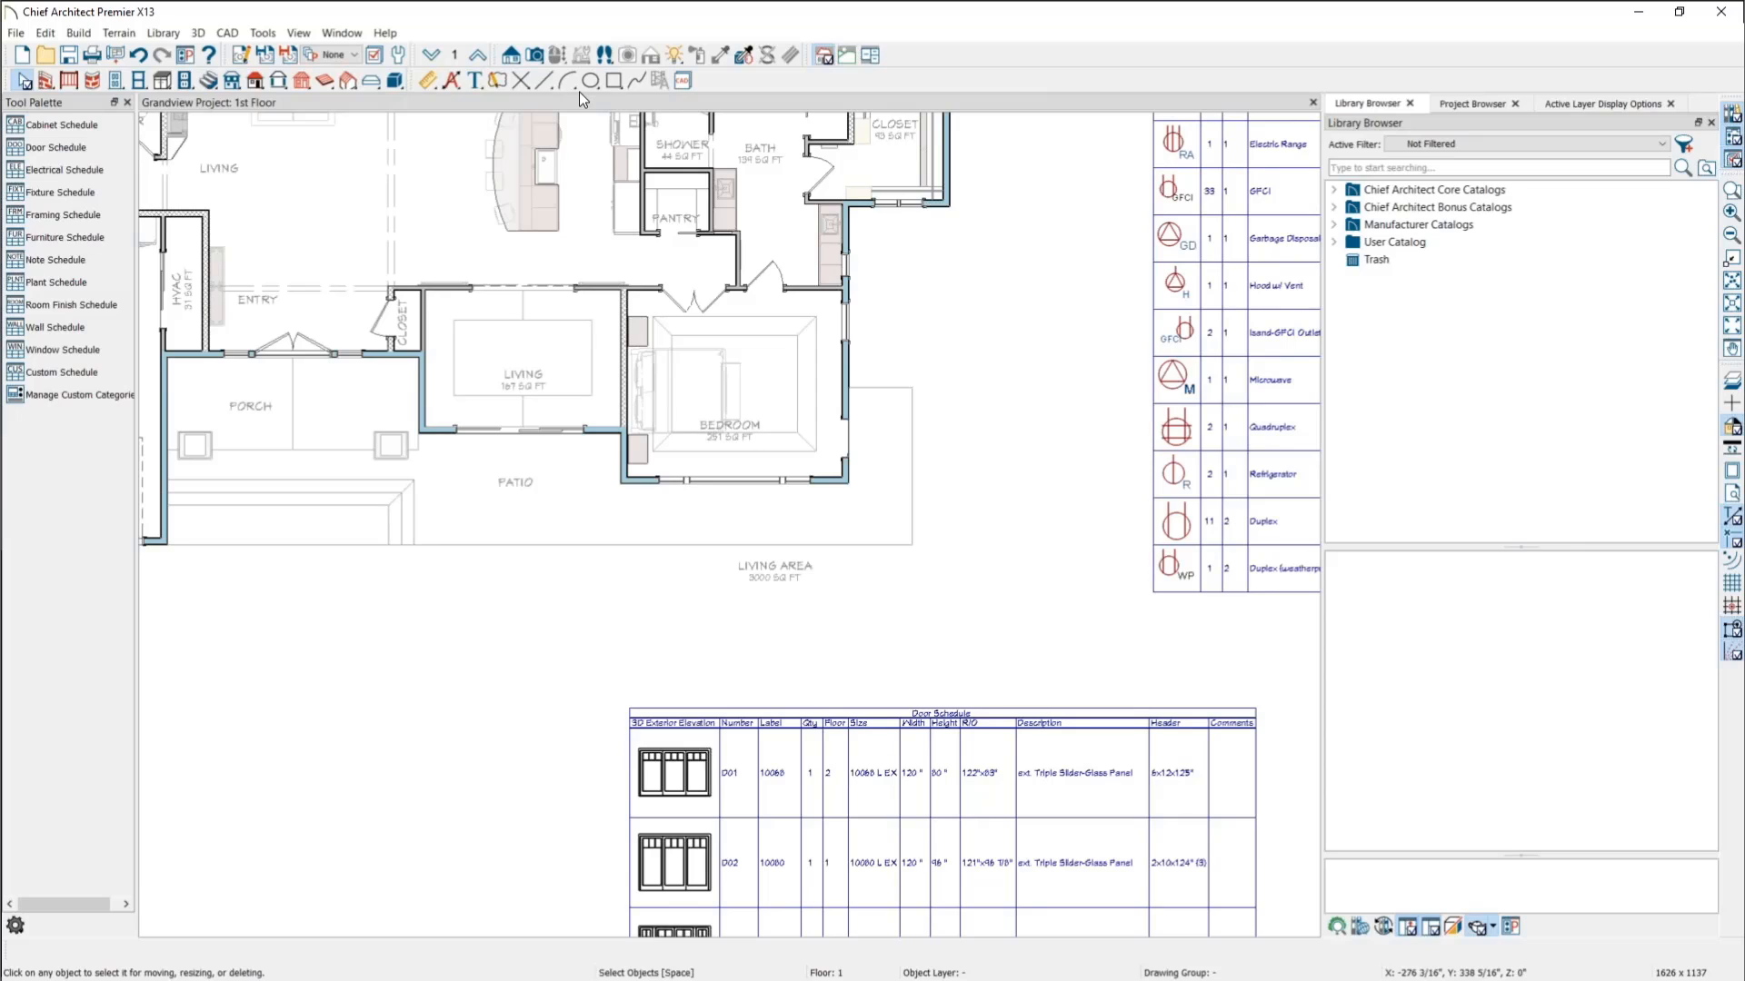
Step: Review the General Cabinet defaults in the plan's default settings and leave them without changes
{"action": "left_click", "coordinate": [397, 54]}
{"action": "left_click", "coordinate": [775, 246]}
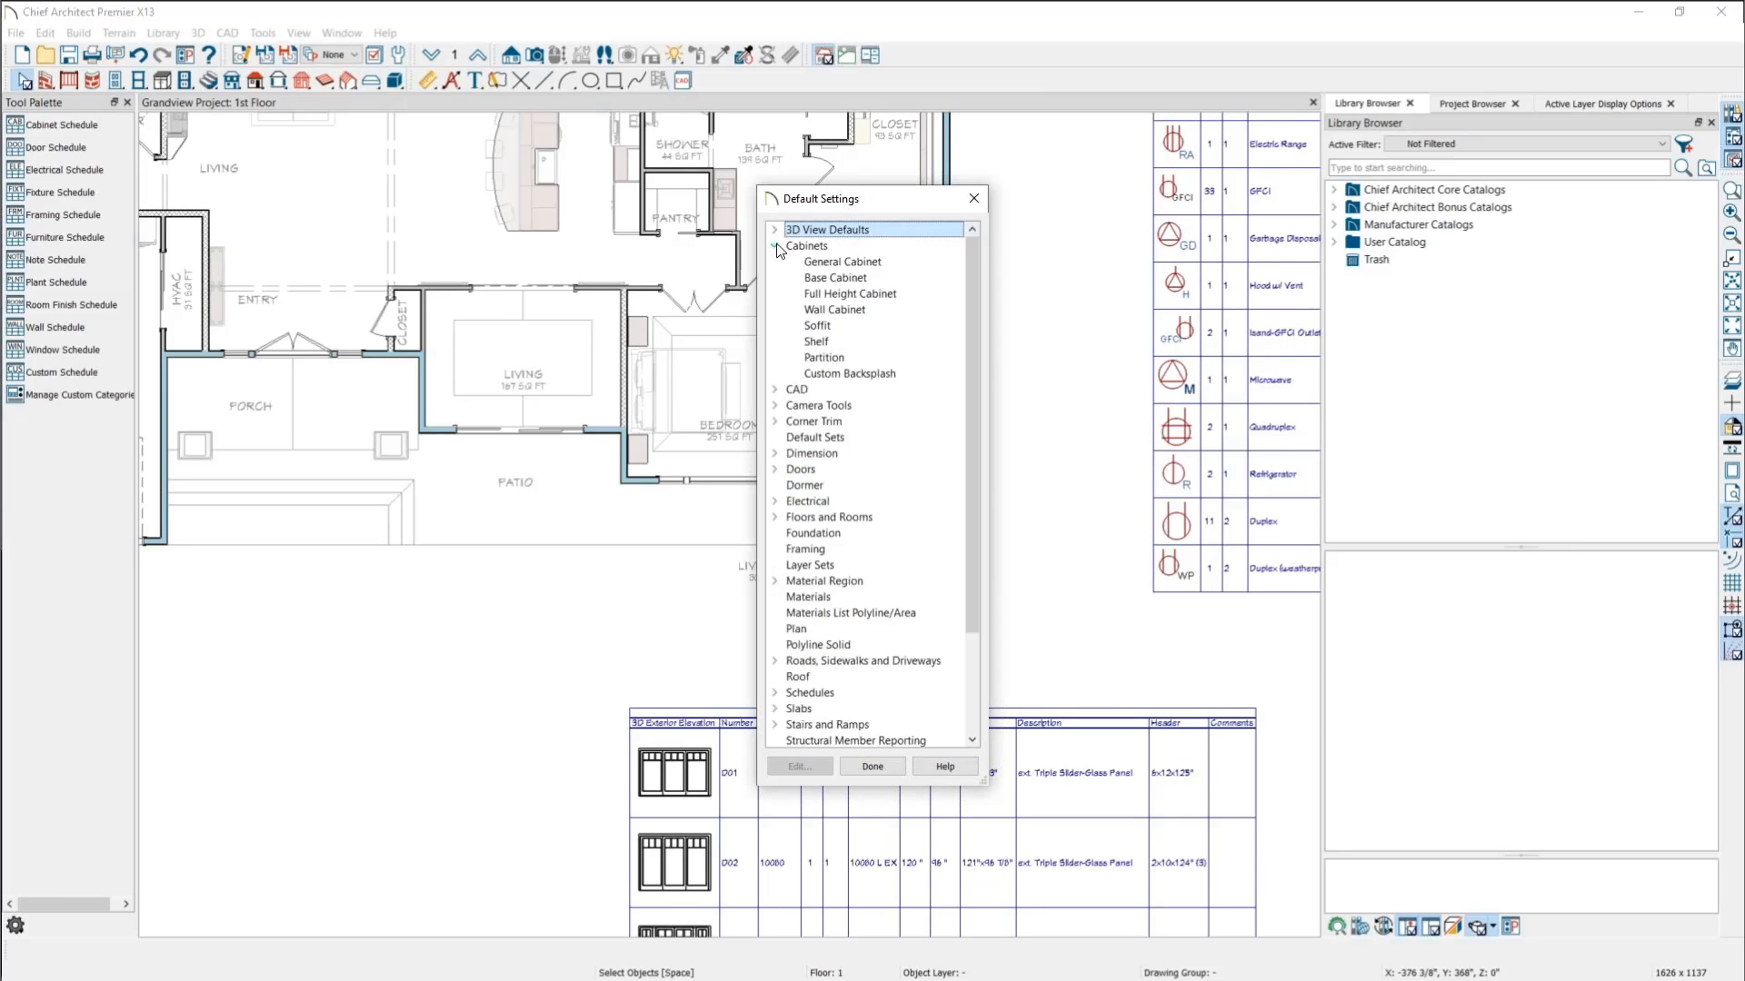
{"action": "double_click", "coordinate": [868, 264]}
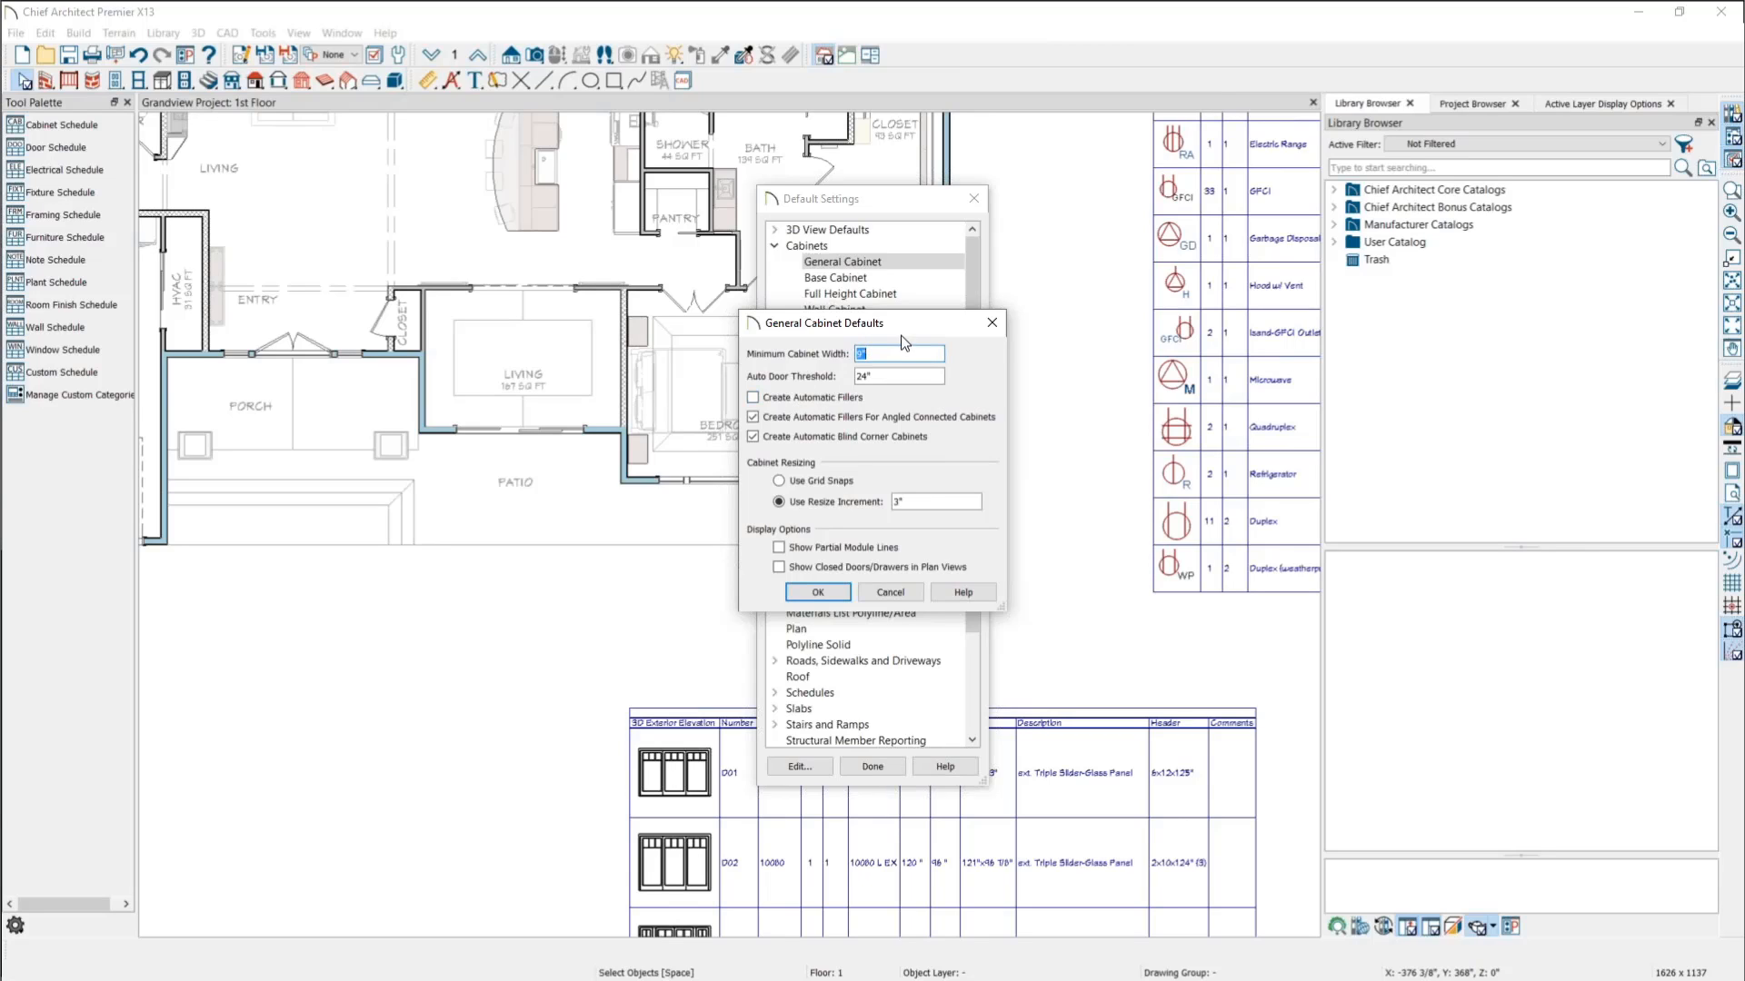
{"action": "left_click", "coordinate": [993, 323]}
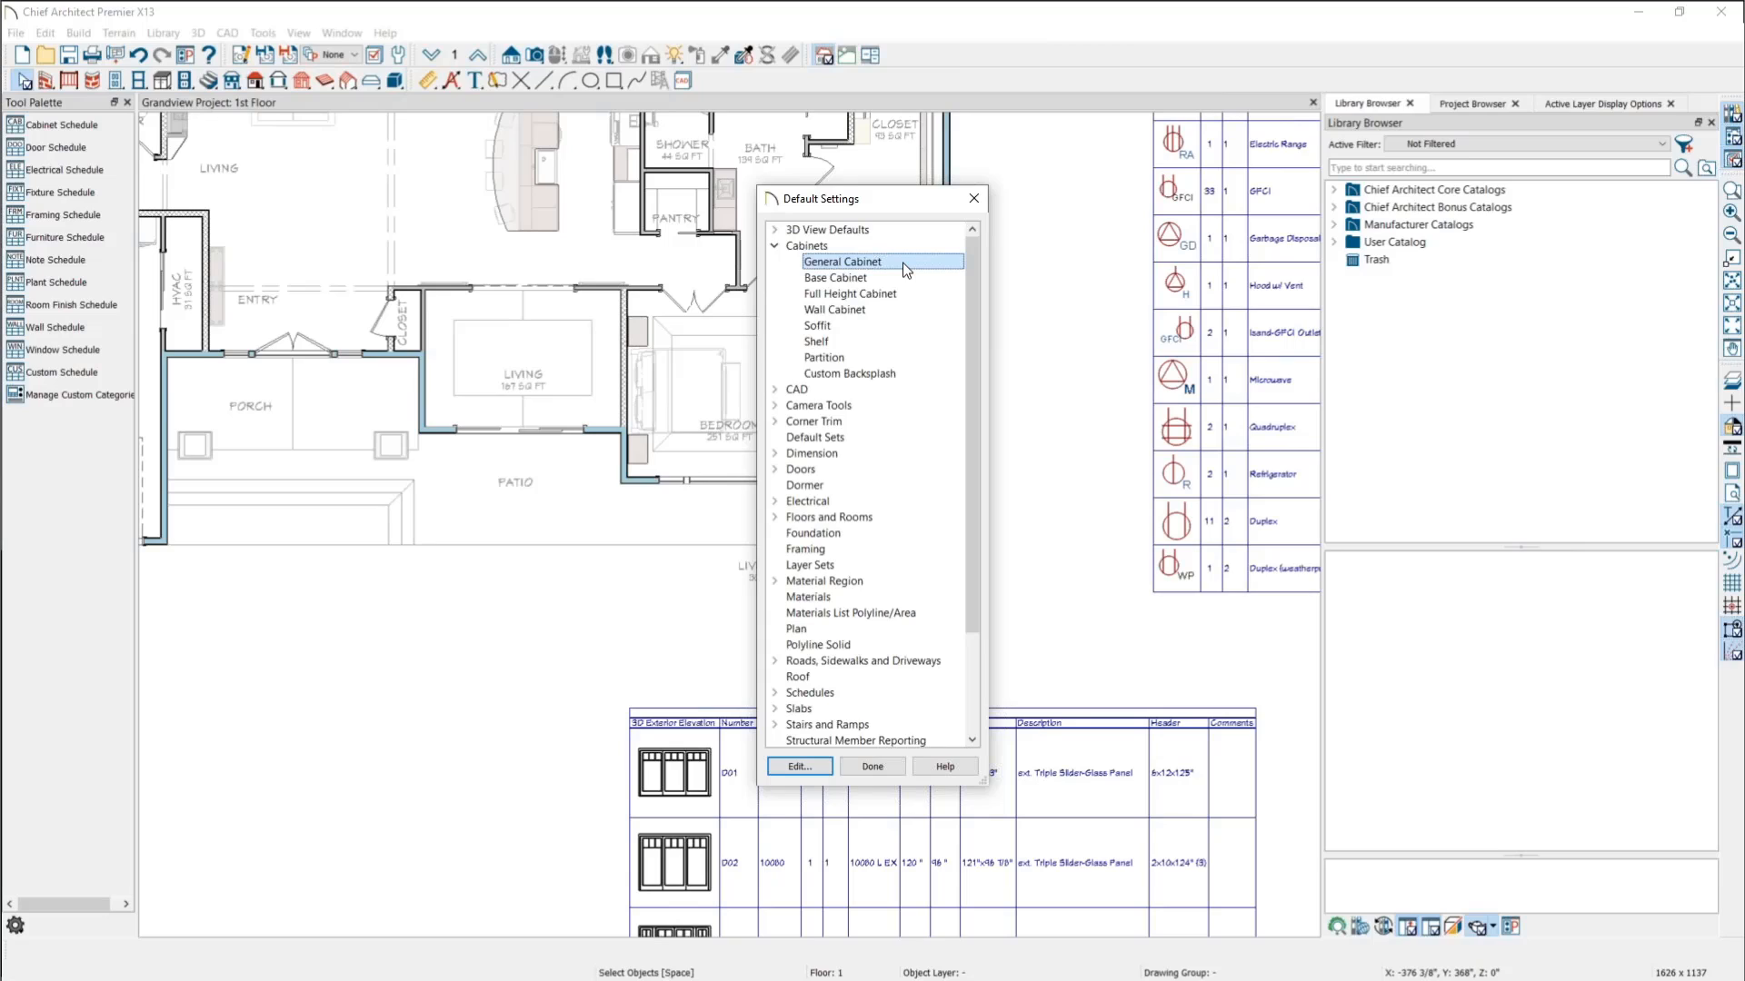
{"action": "left_click", "coordinate": [973, 199]}
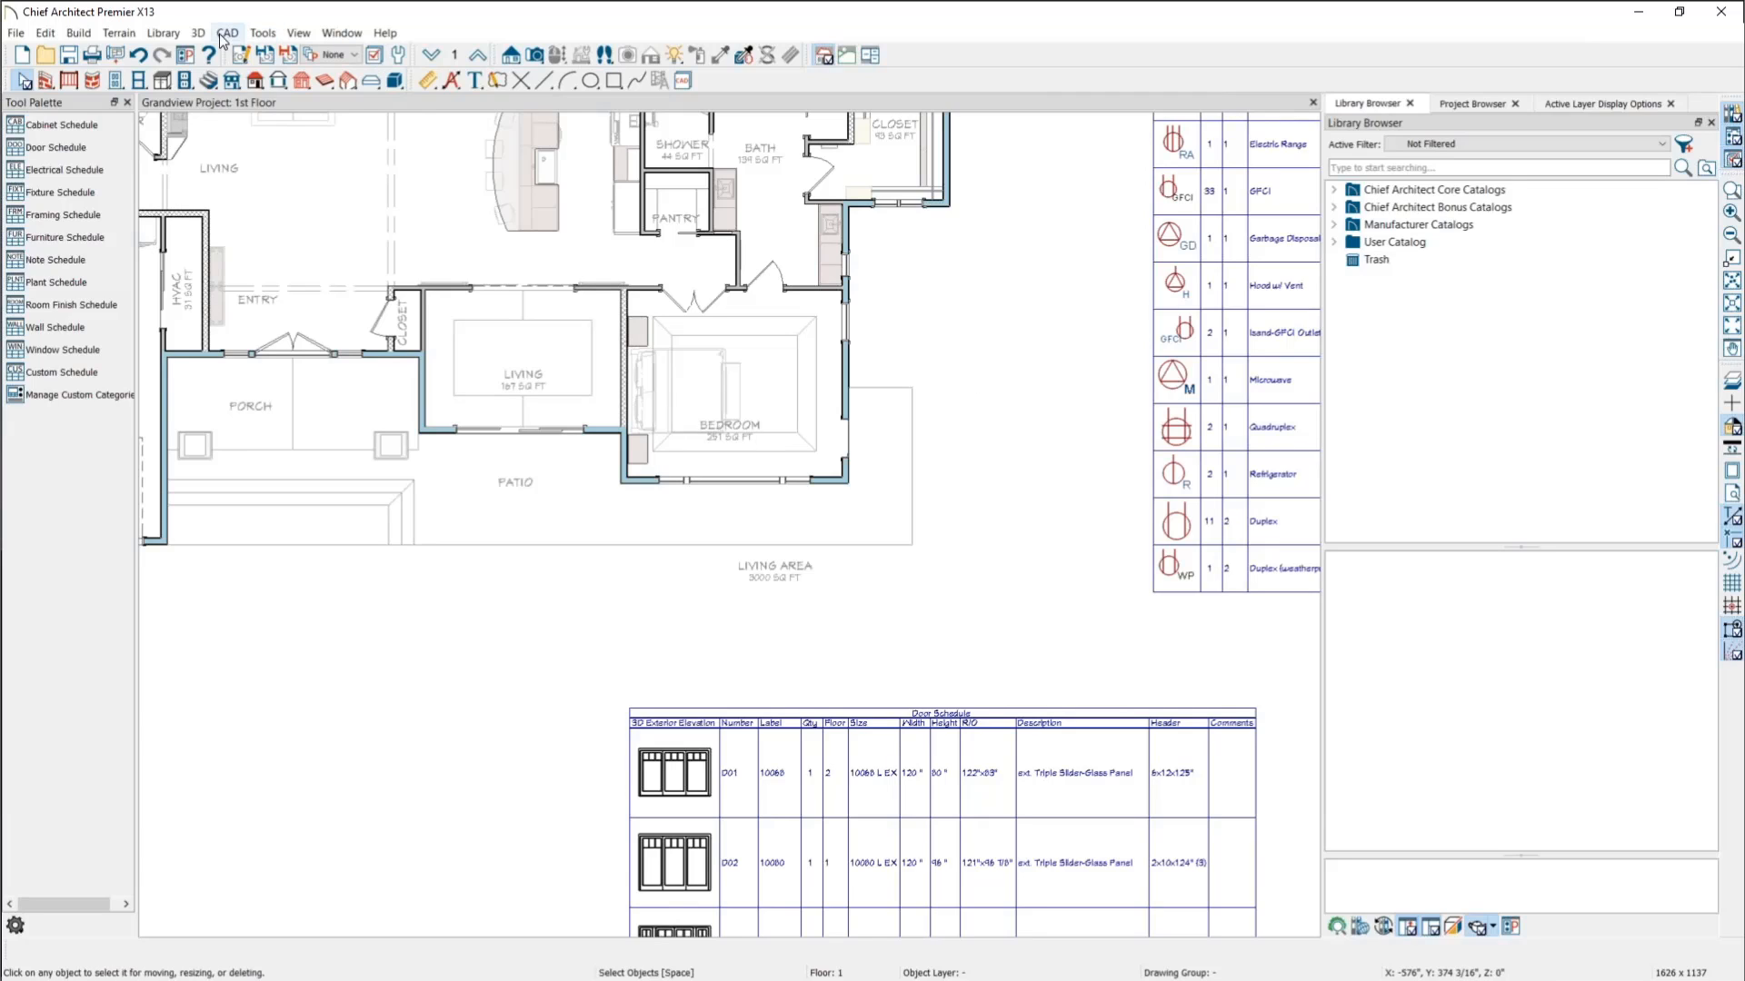
Step: Try to draw a molding polyline in the empty area below the patio, without turning on the Moldings layer
{"action": "left_click", "coordinate": [78, 34]}
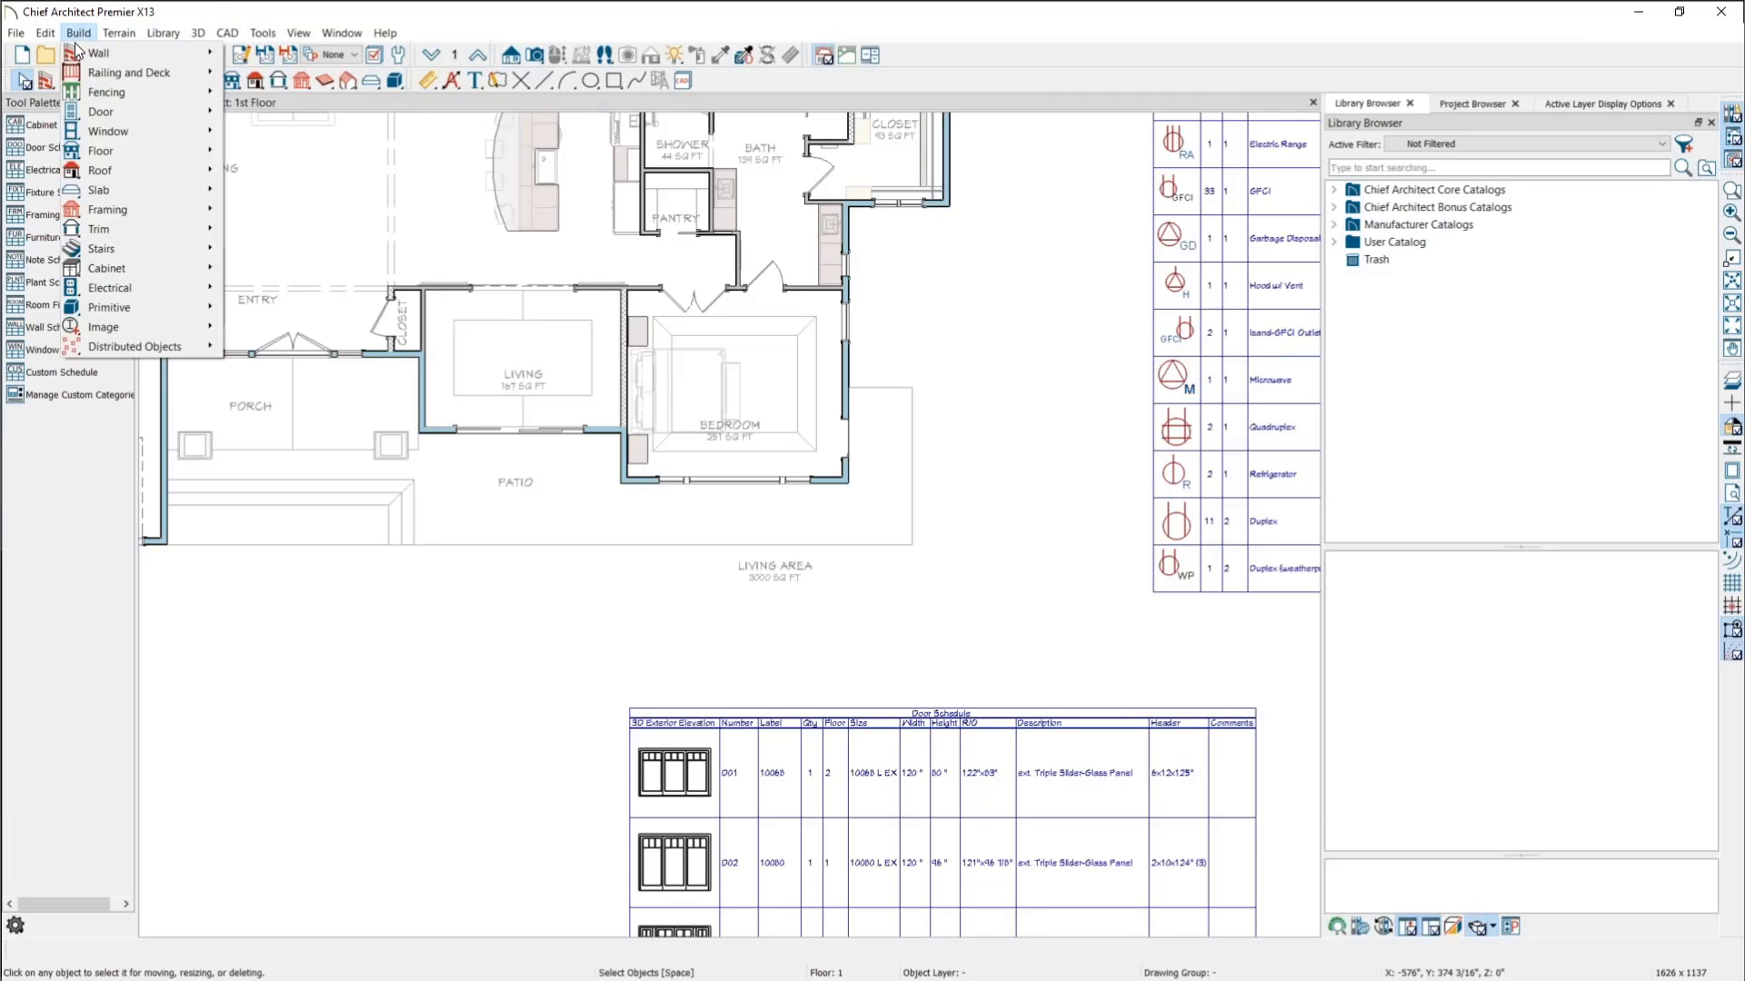
{"action": "mouse_move", "coordinate": [147, 235]}
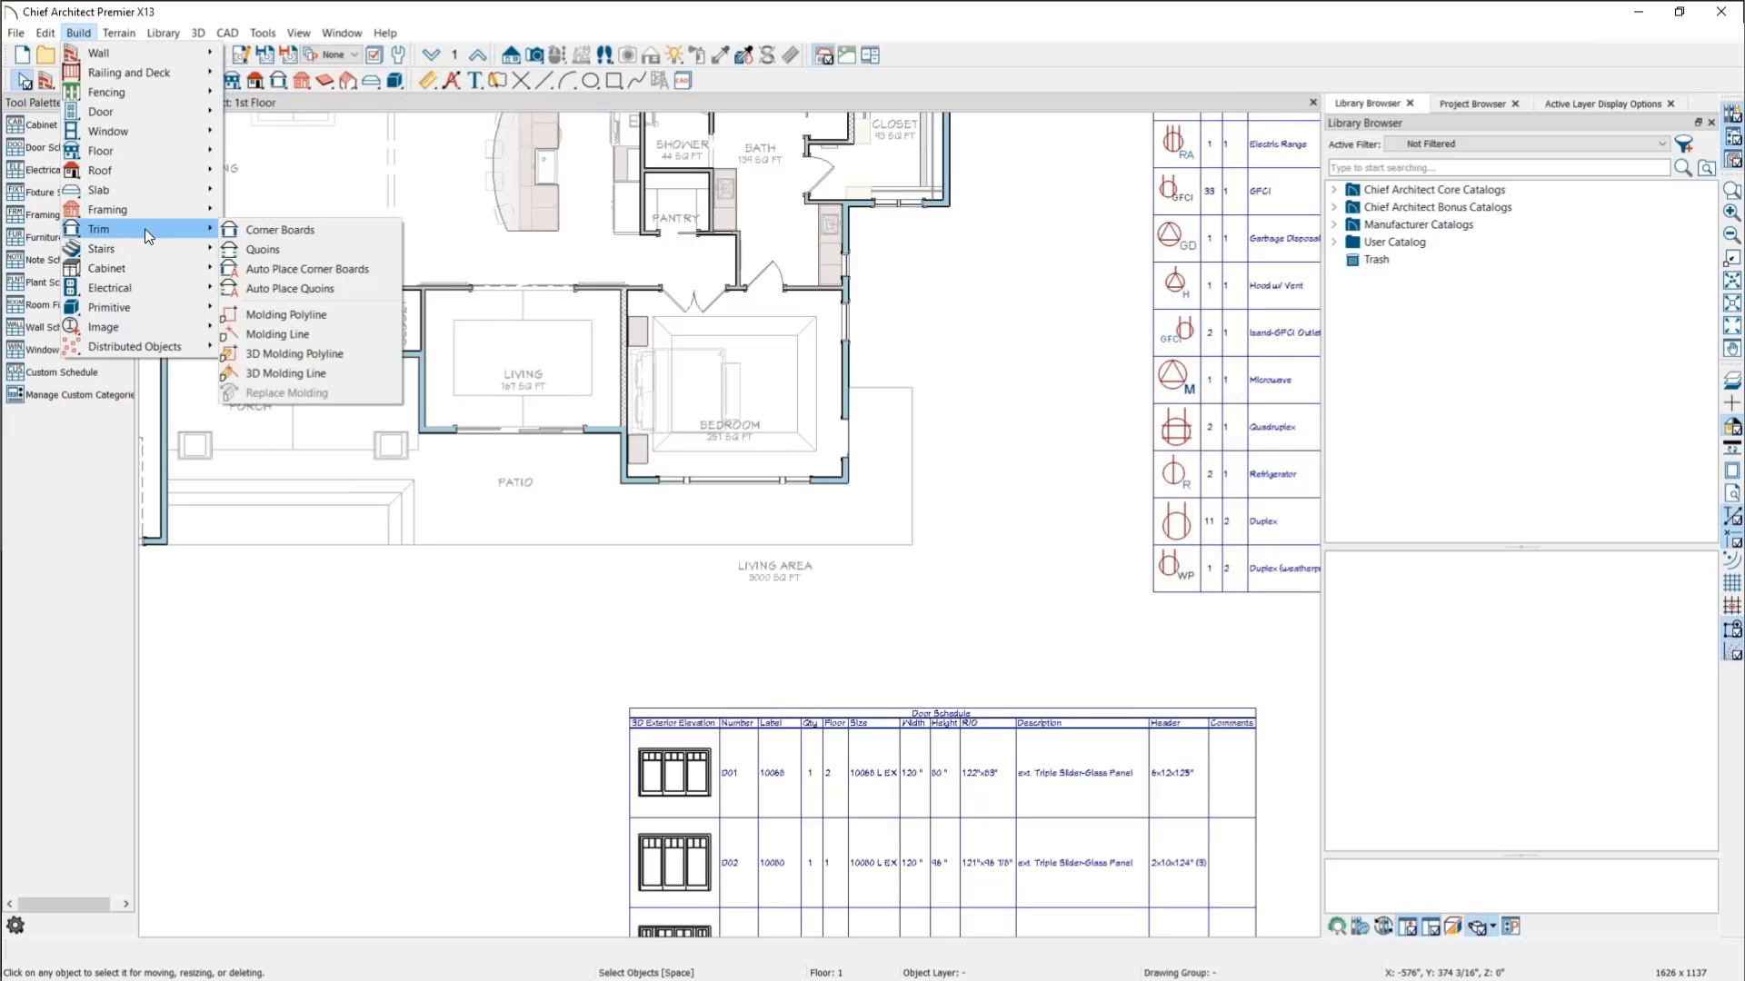
{"action": "mouse_move", "coordinate": [162, 307]}
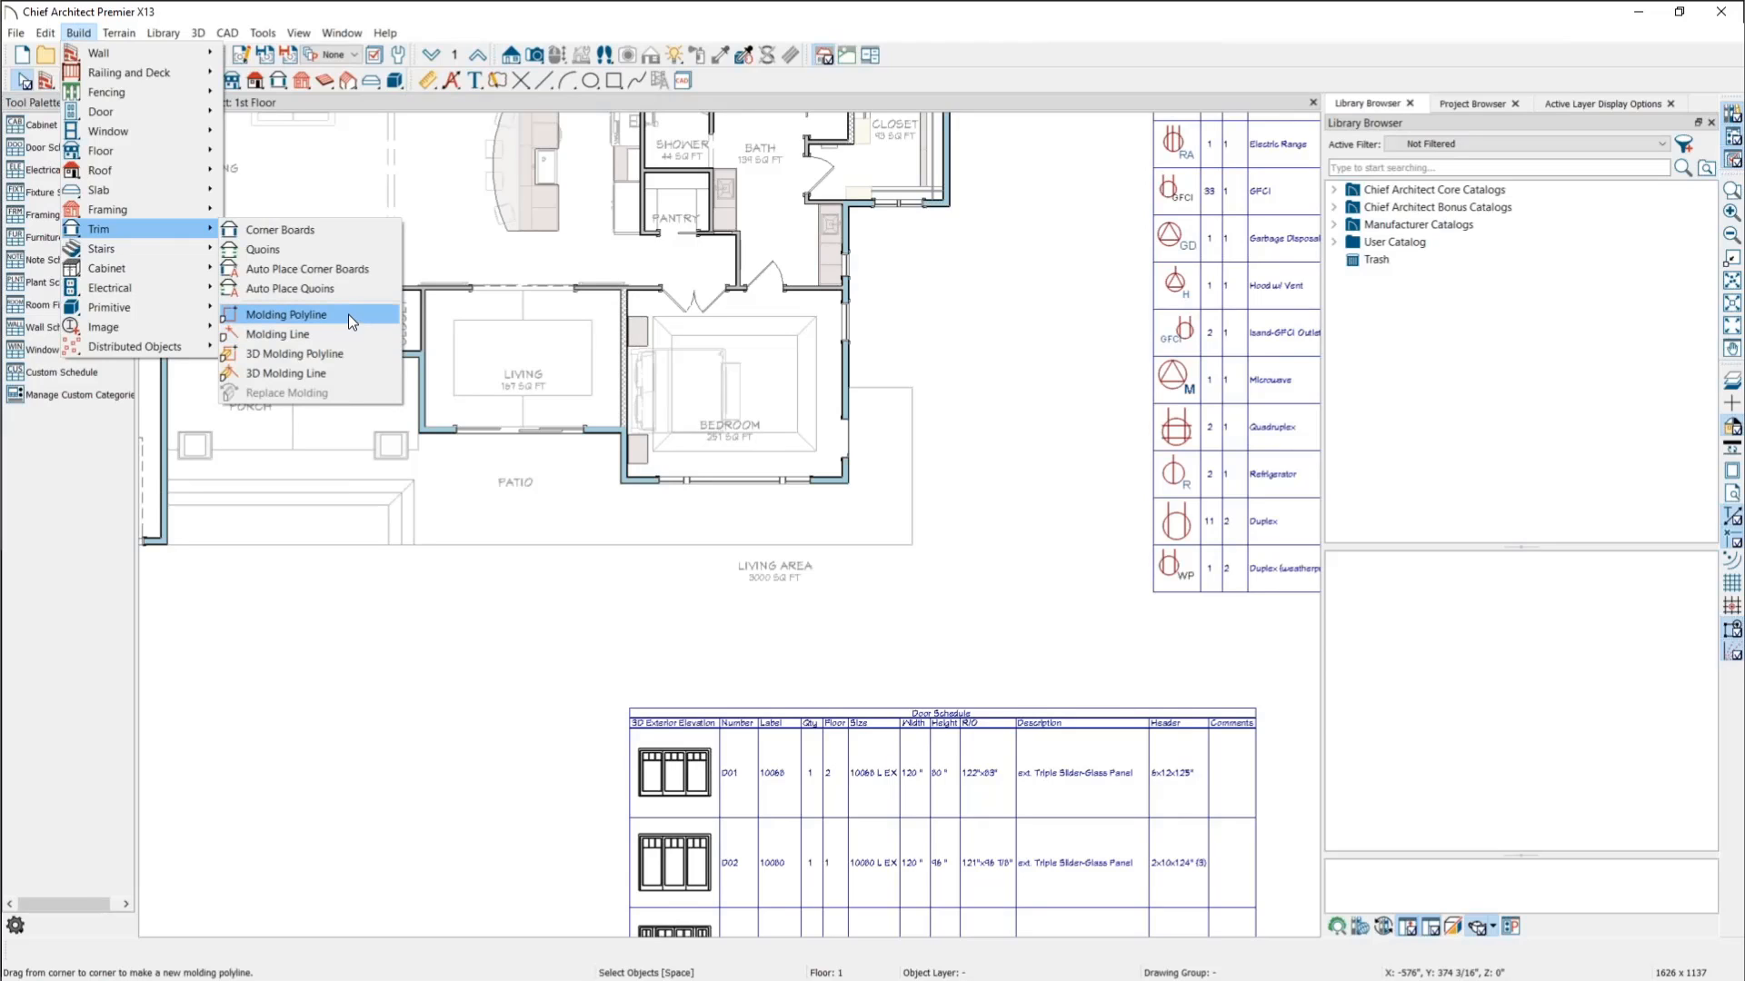
{"action": "left_click", "coordinate": [347, 314]}
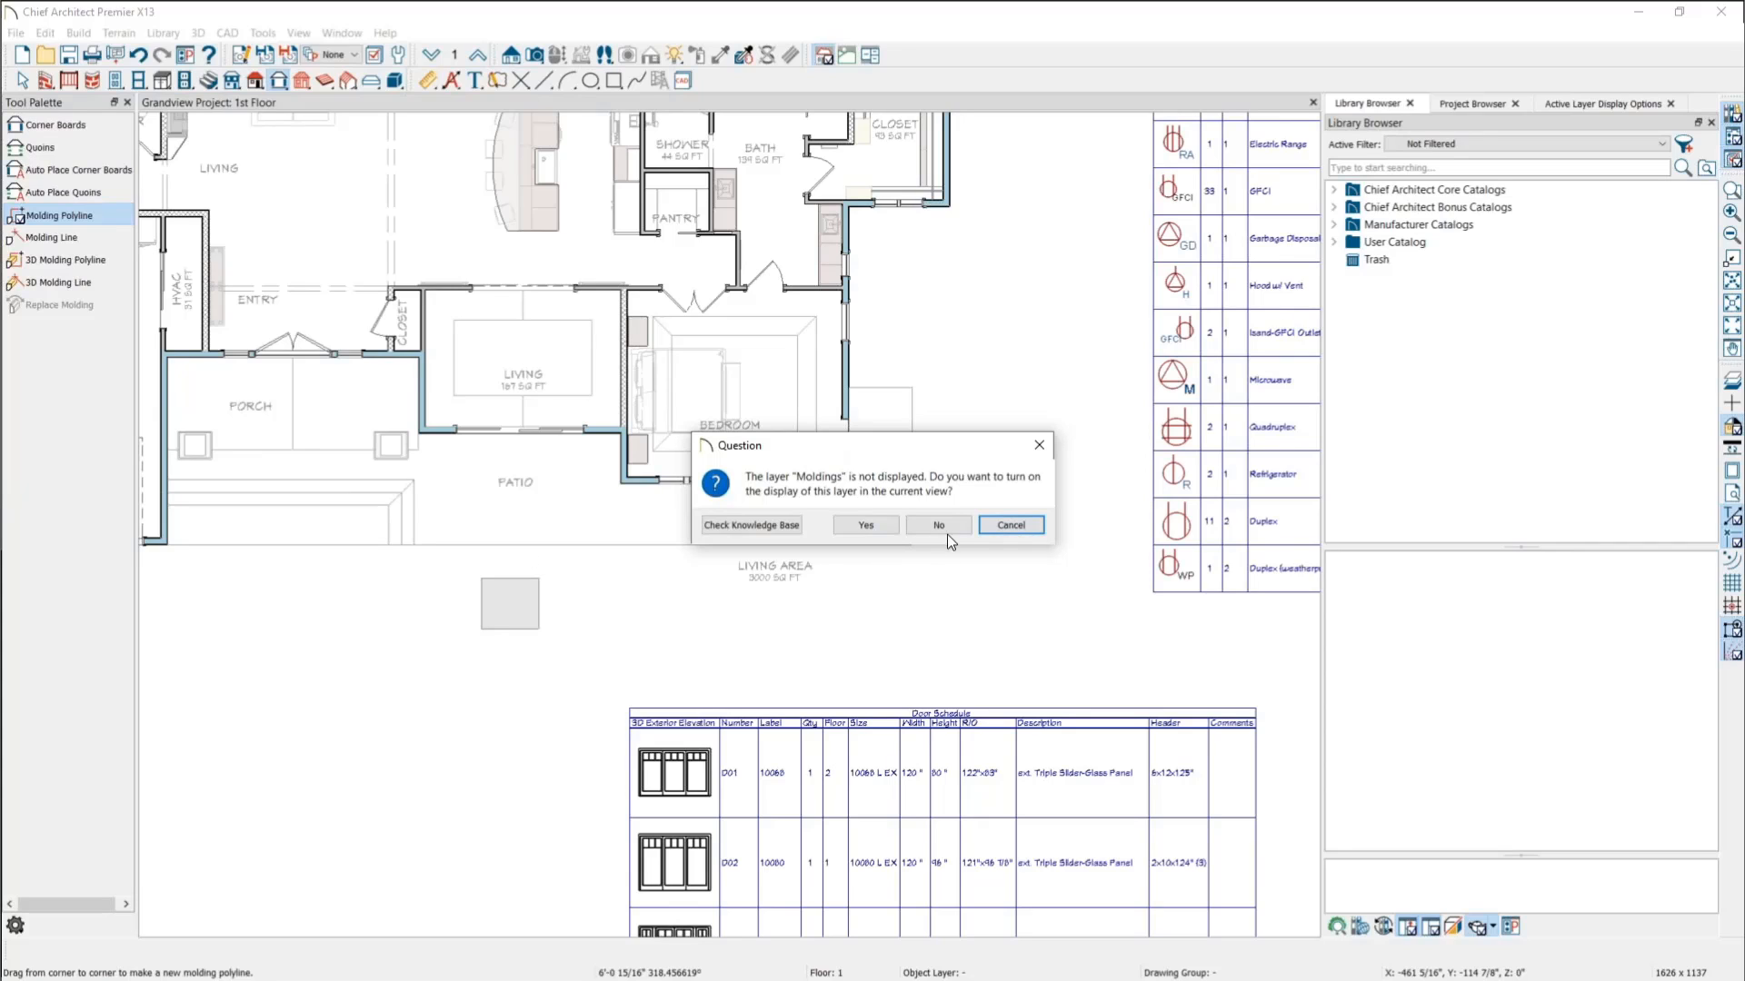
{"action": "left_click", "coordinate": [1039, 447]}
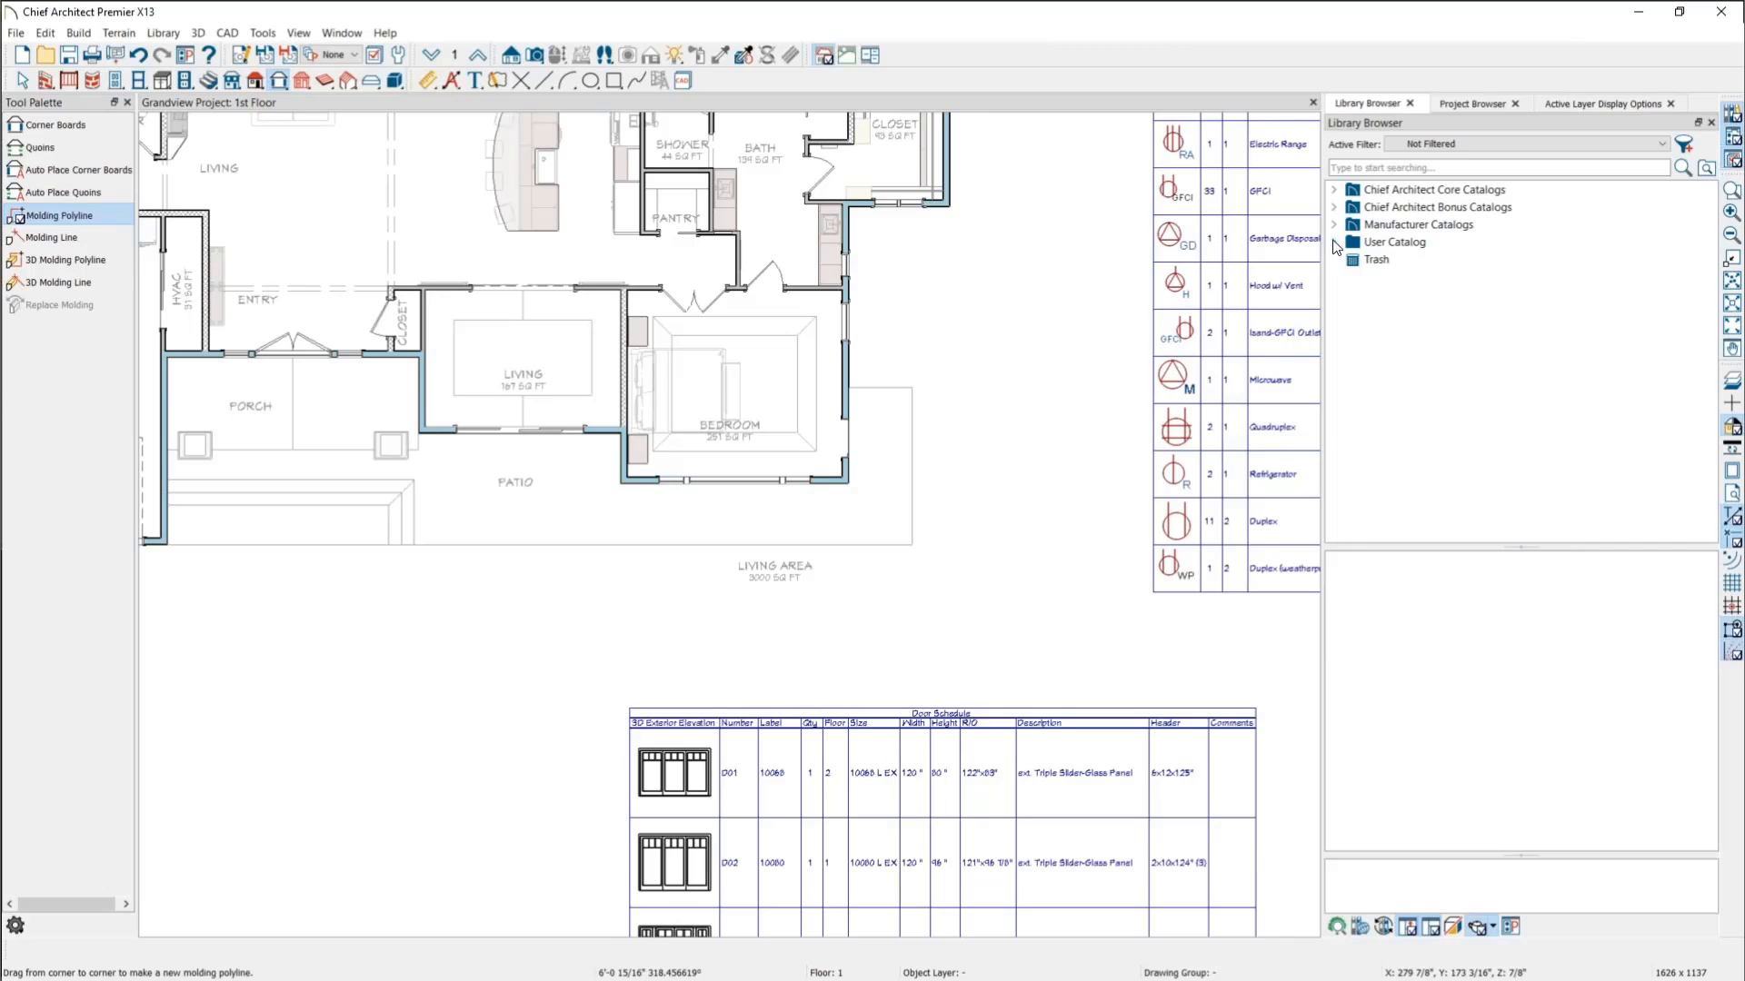
Step: Try to place the CA-13 chair rail profile from the core catalog's architectural moldings in the plan, without displaying the Moldings layer
{"action": "left_click", "coordinate": [1334, 191]}
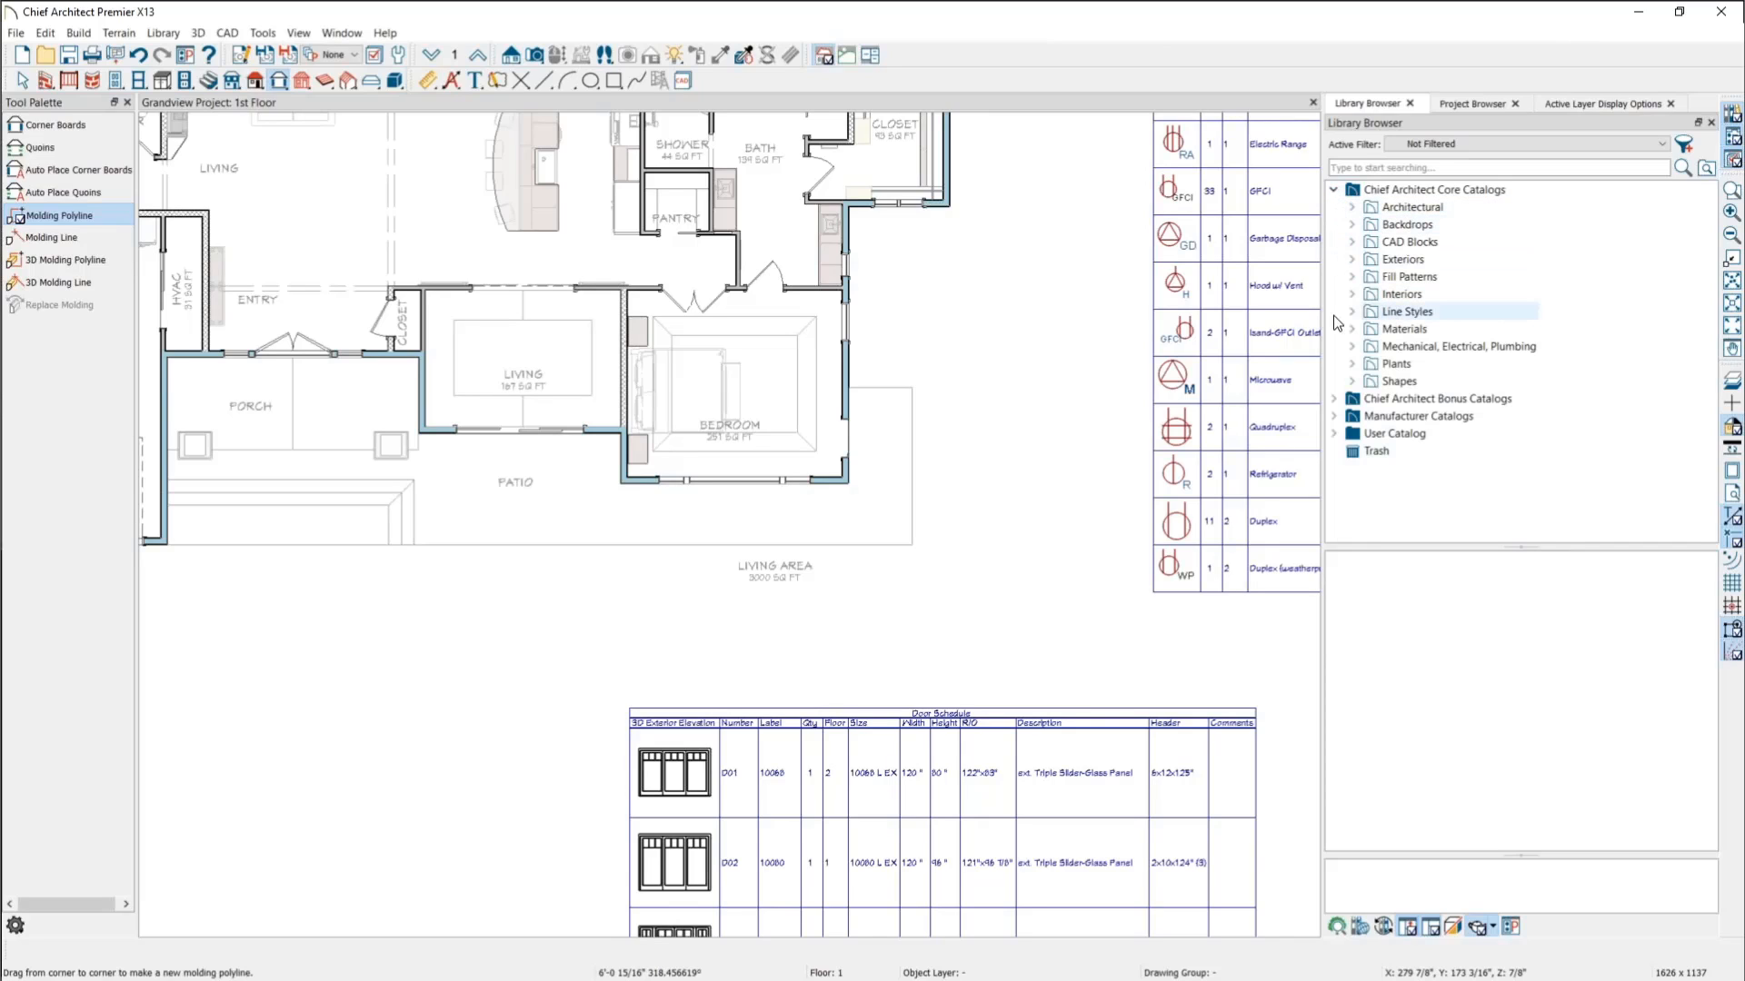
{"action": "left_click", "coordinate": [1351, 207]}
{"action": "left_click", "coordinate": [1369, 399]}
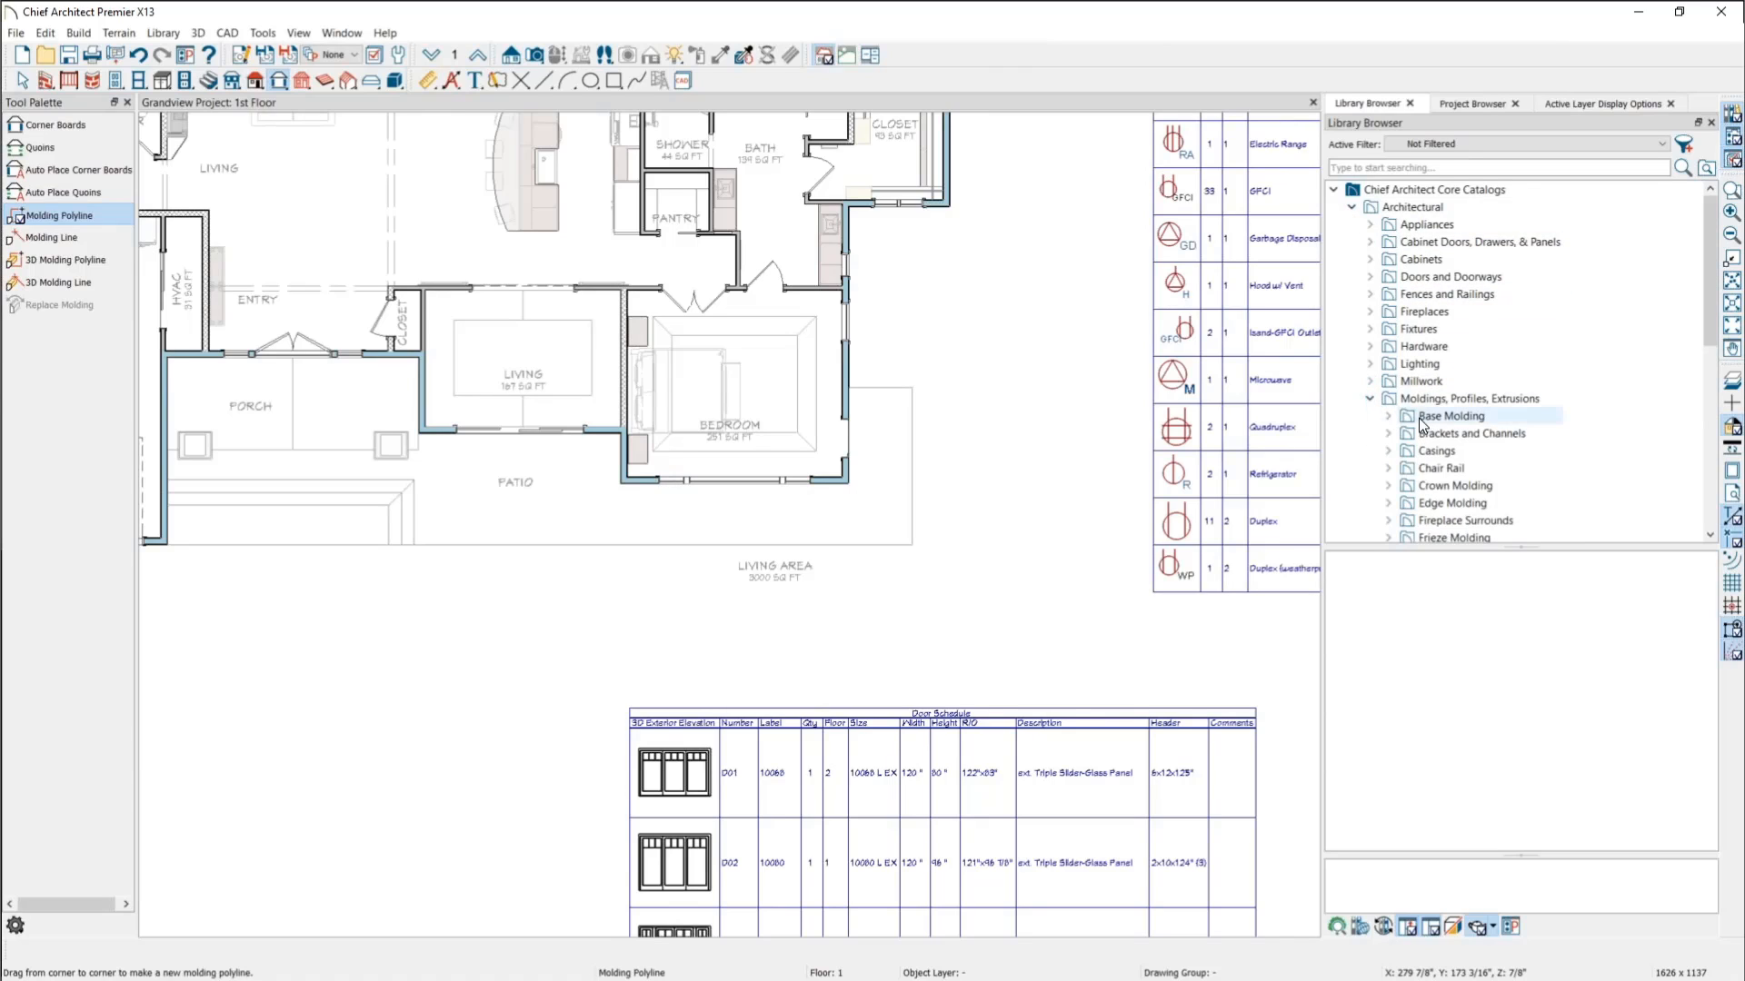
{"action": "left_click", "coordinate": [1418, 471]}
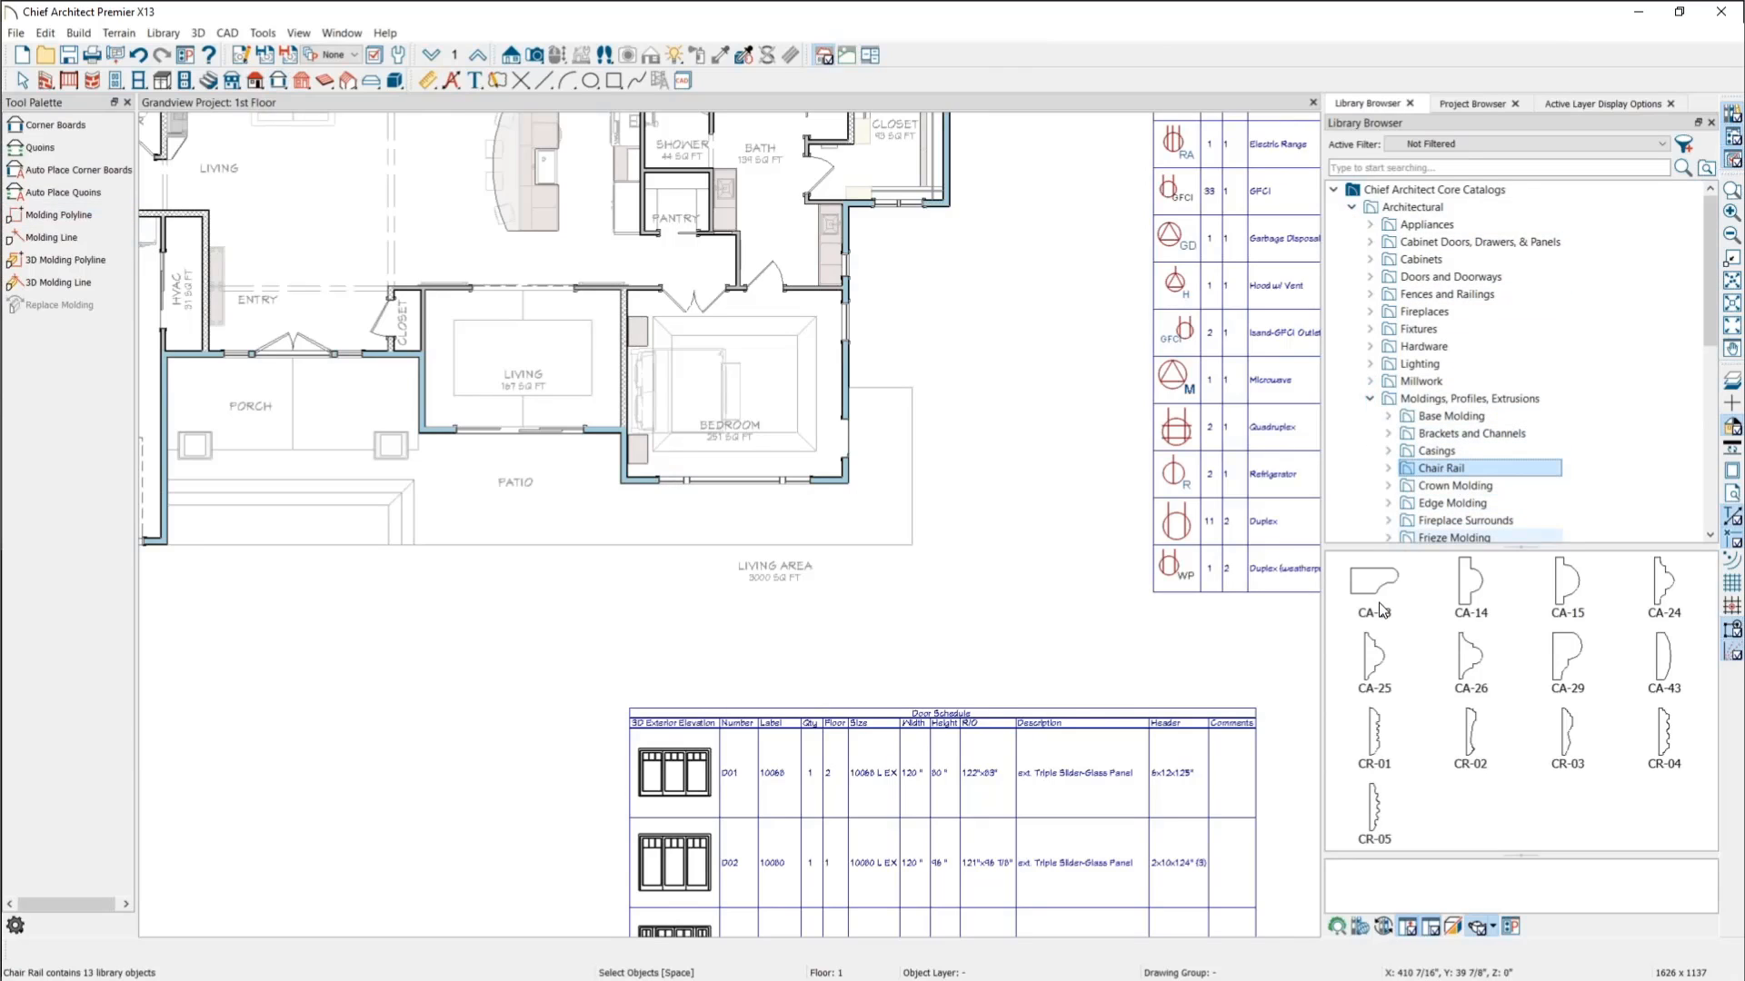
{"action": "left_click", "coordinate": [1374, 586]}
{"action": "left_click_drag", "start_coordinate": [1089, 544], "coordinate": [990, 545]}
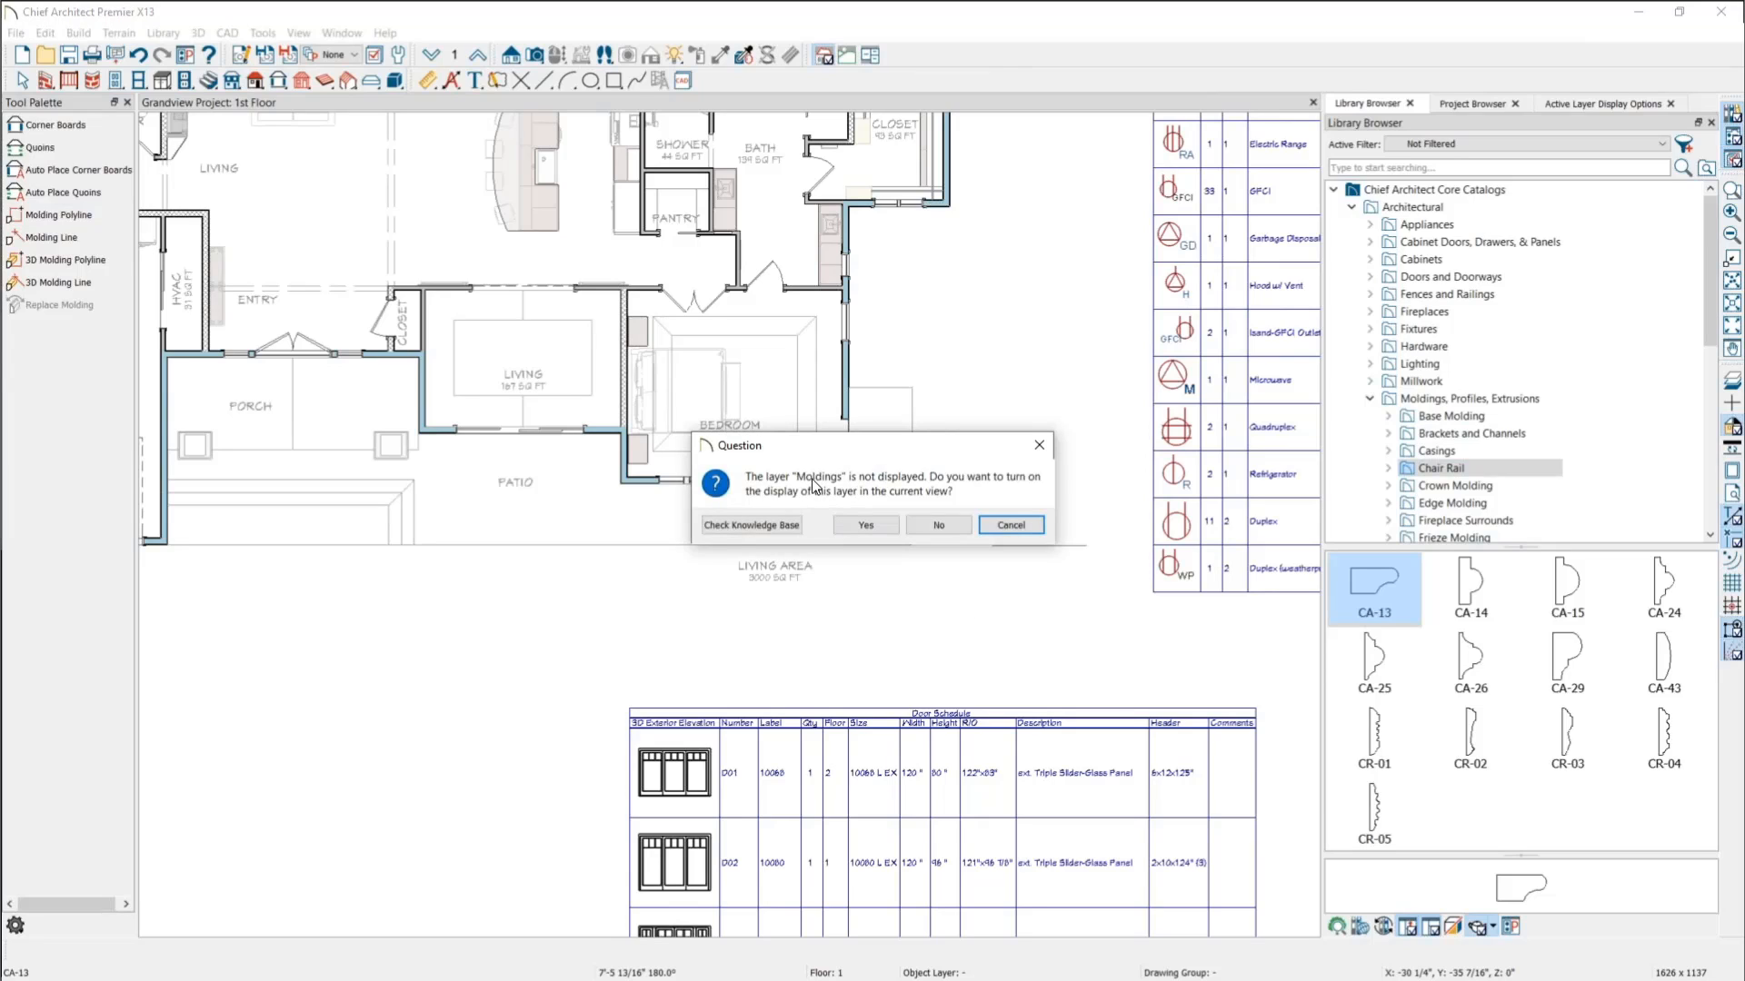
{"action": "left_click", "coordinate": [1038, 446]}
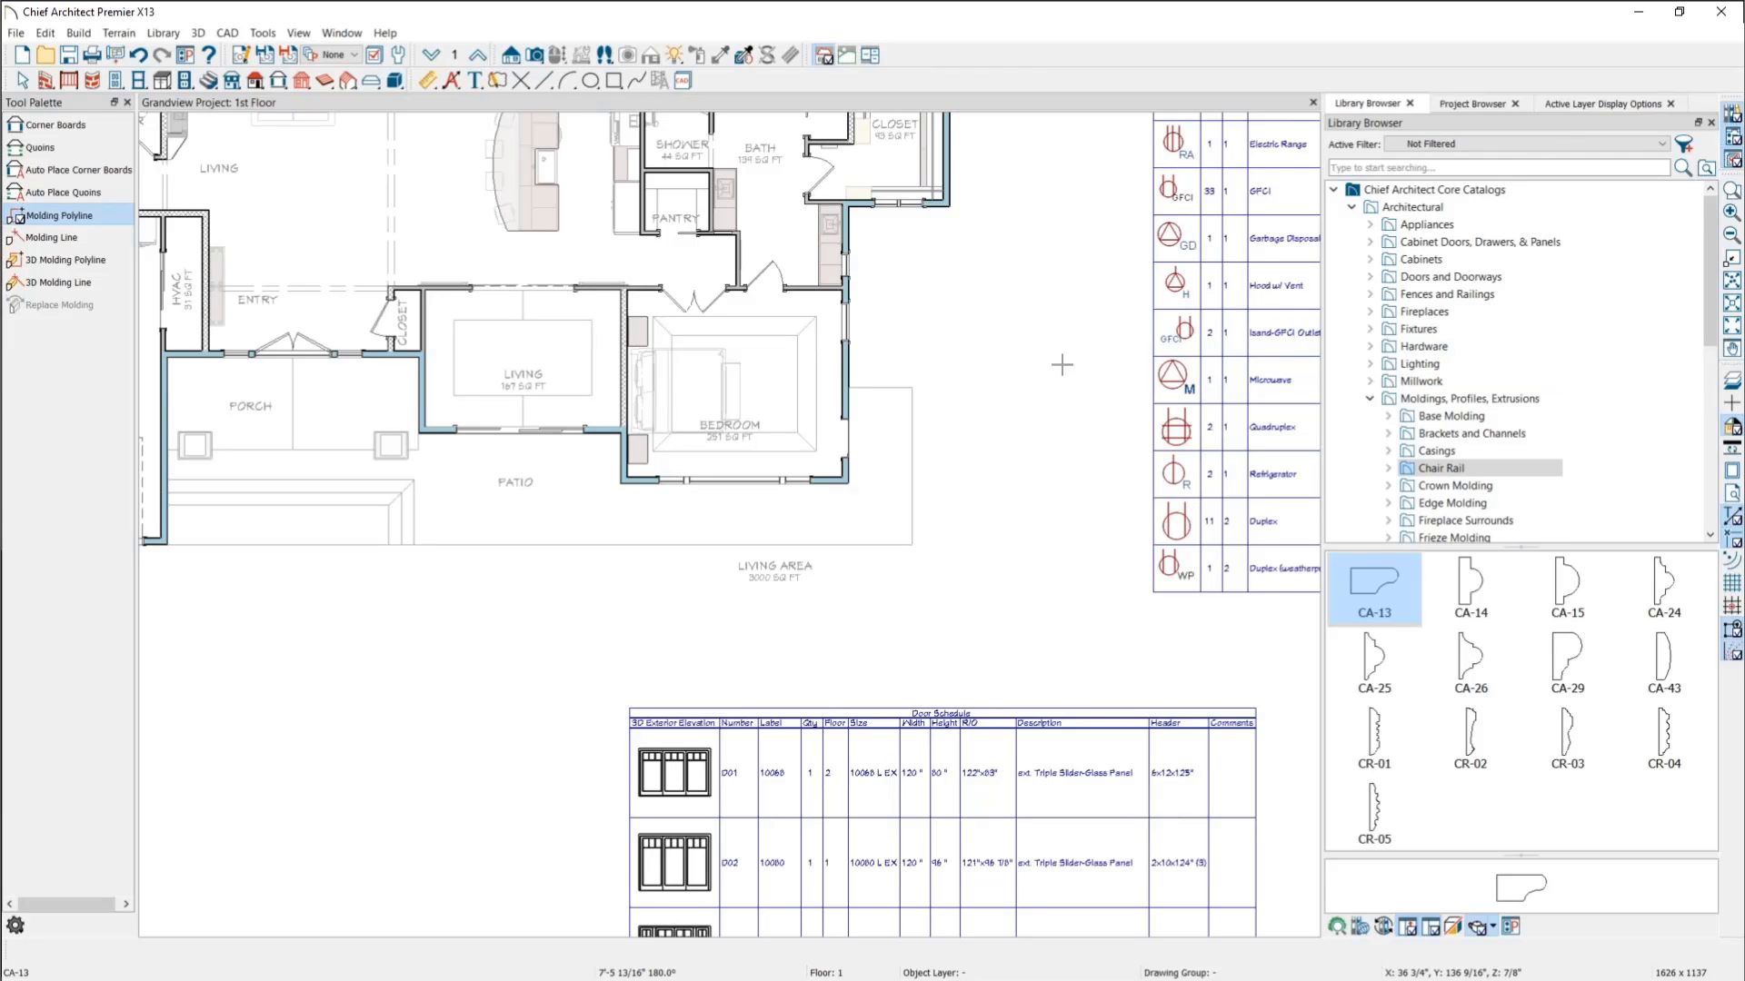
{"action": "key", "text": "Escape"}
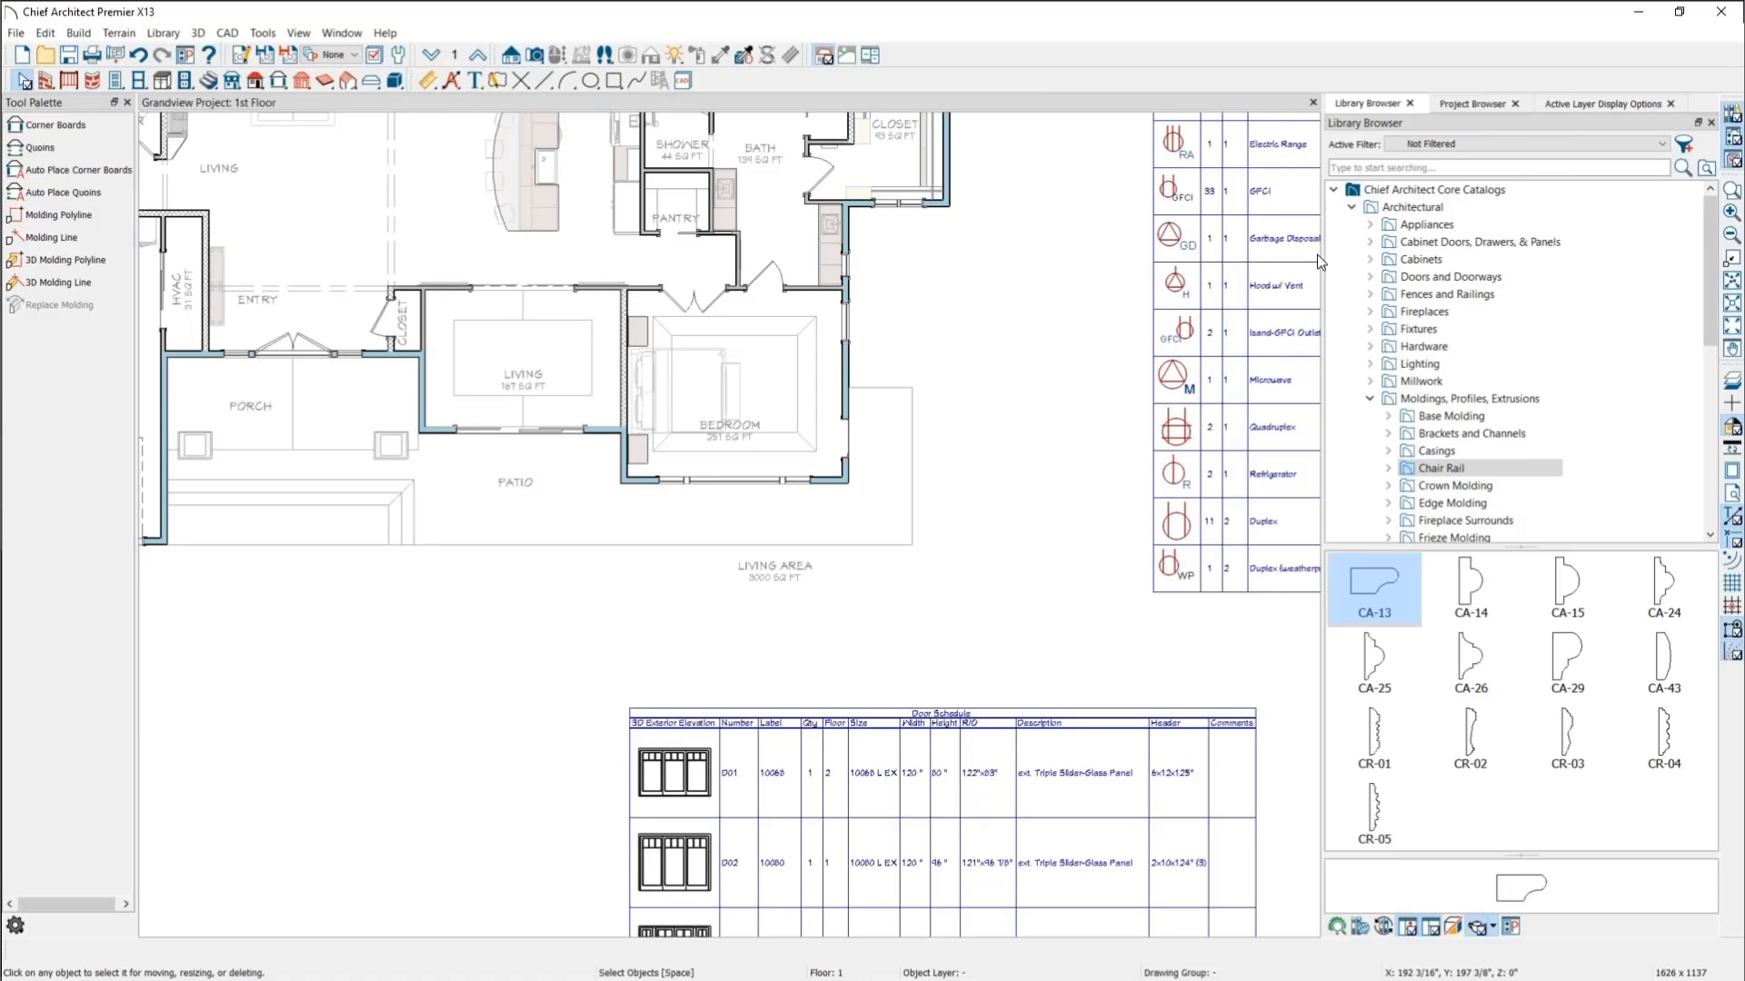
{"action": "left_click", "coordinate": [1352, 208]}
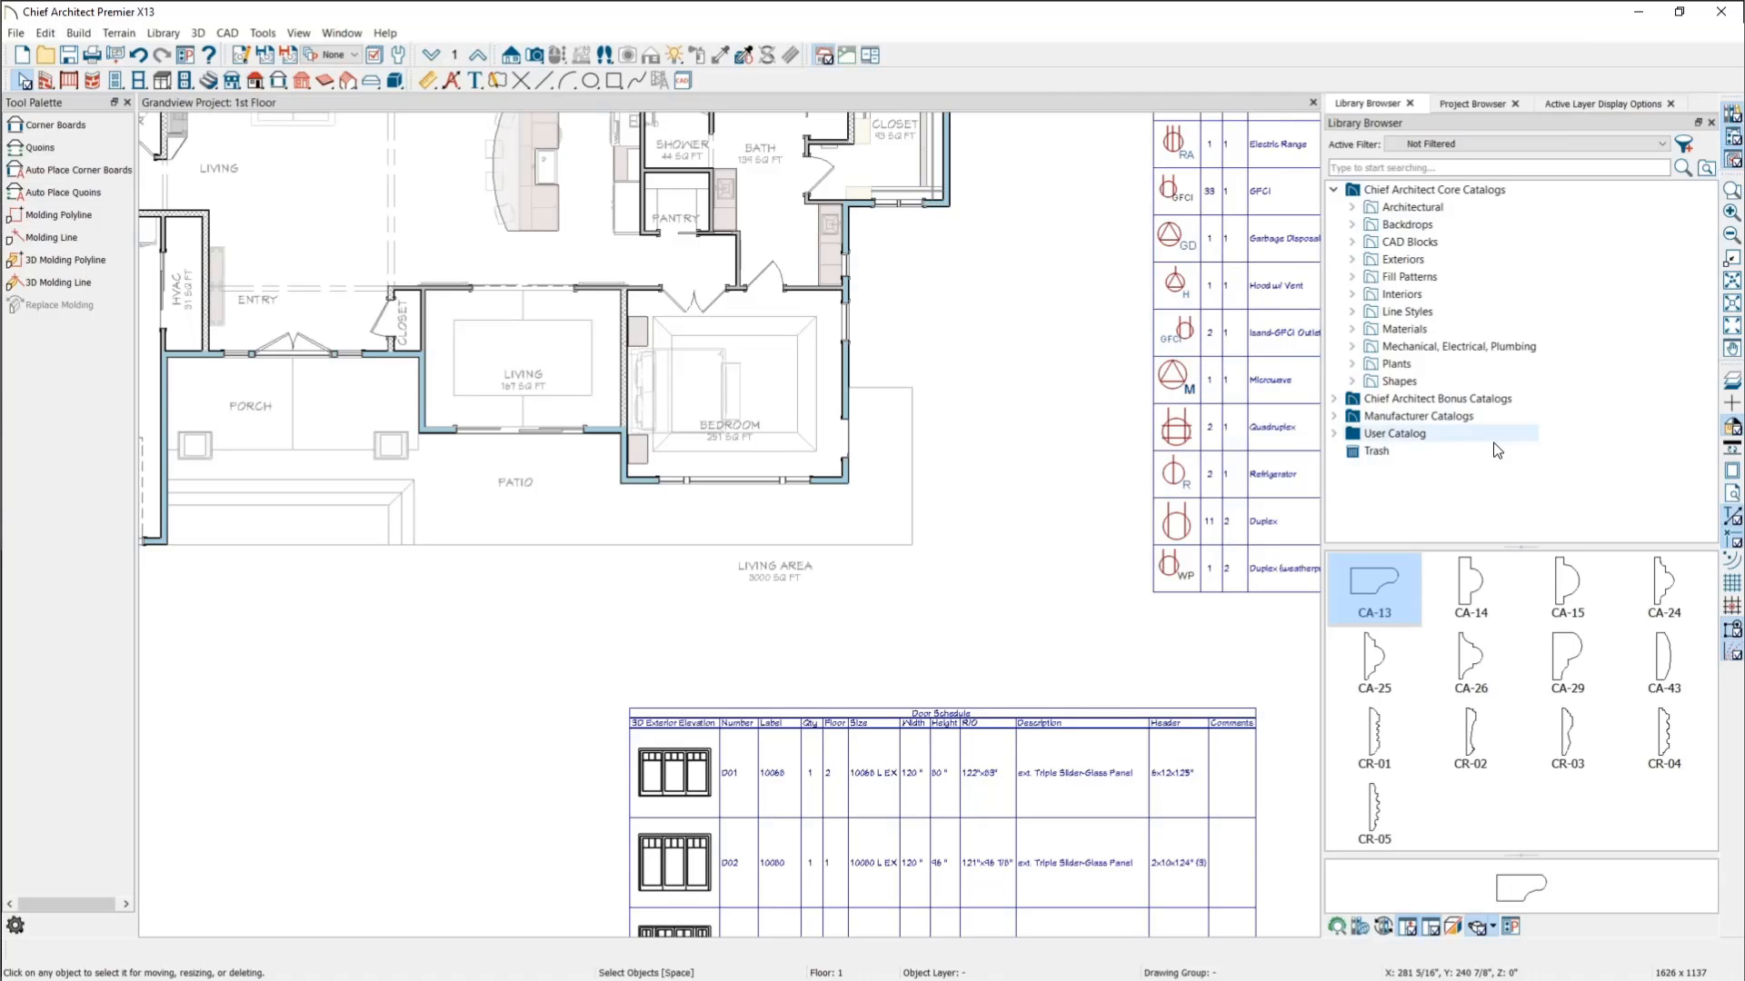
Step: Examine the Treatments options in the specification of the window on the bedroom's outer side wall
{"action": "left_click", "coordinate": [847, 324]}
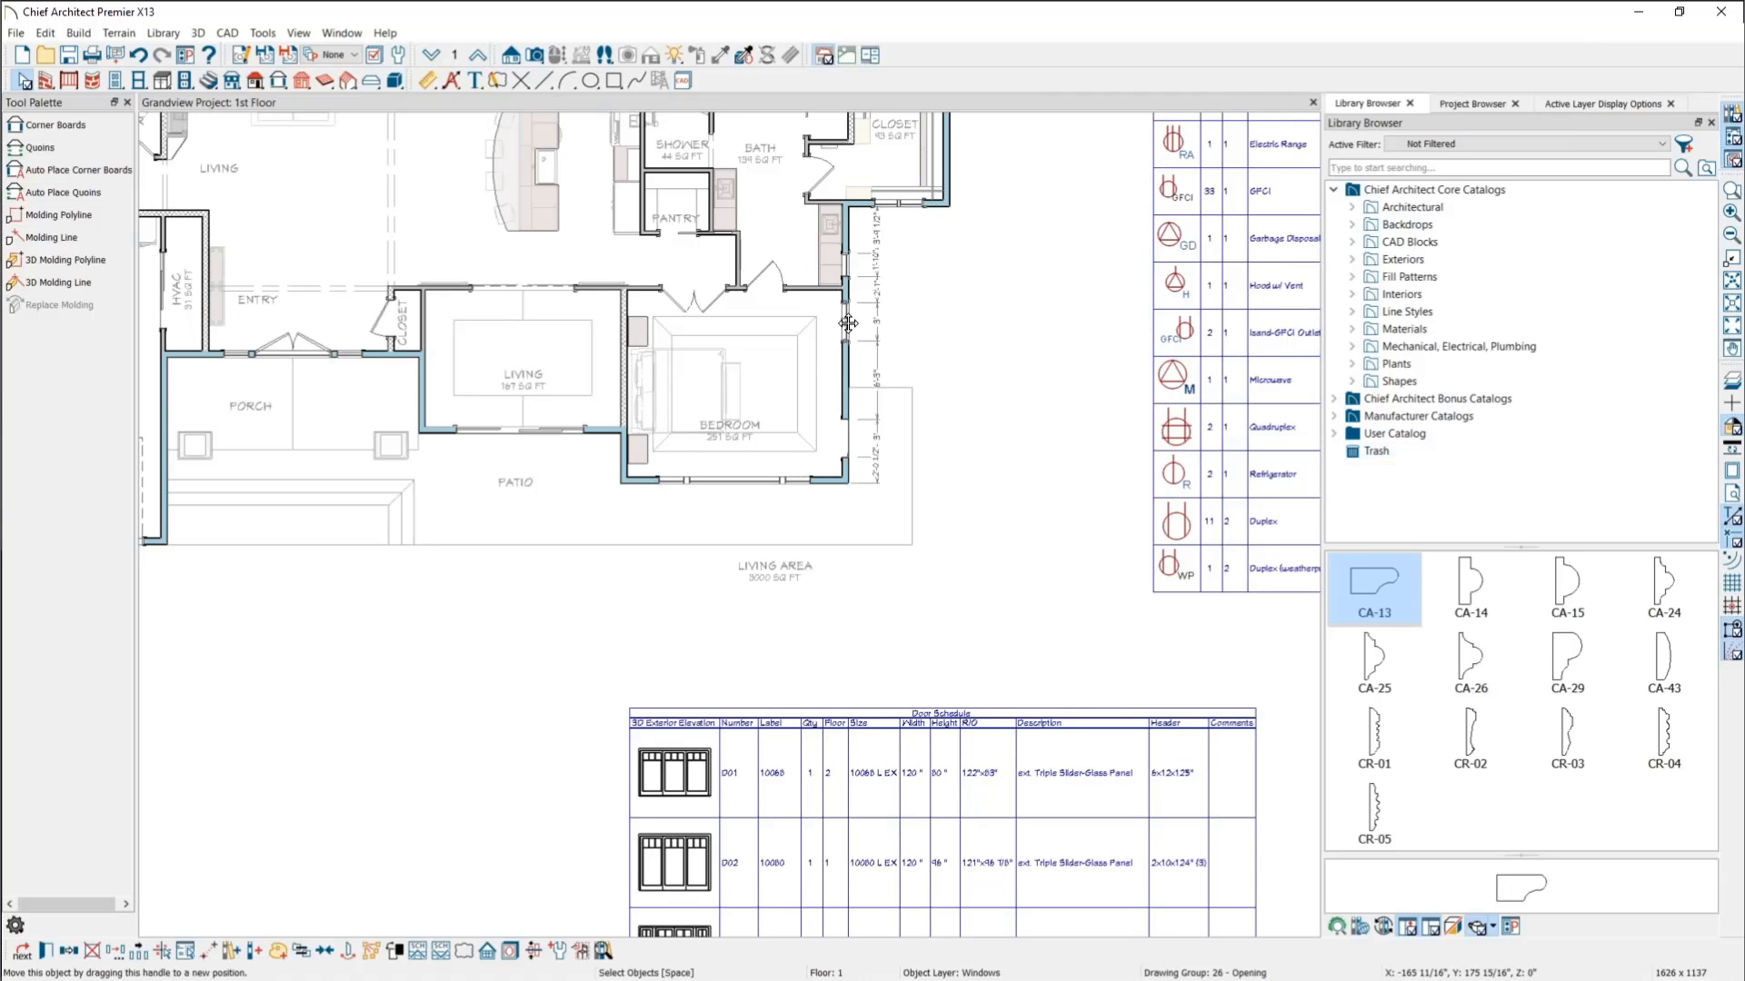
{"action": "key", "text": "ctrl+e"}
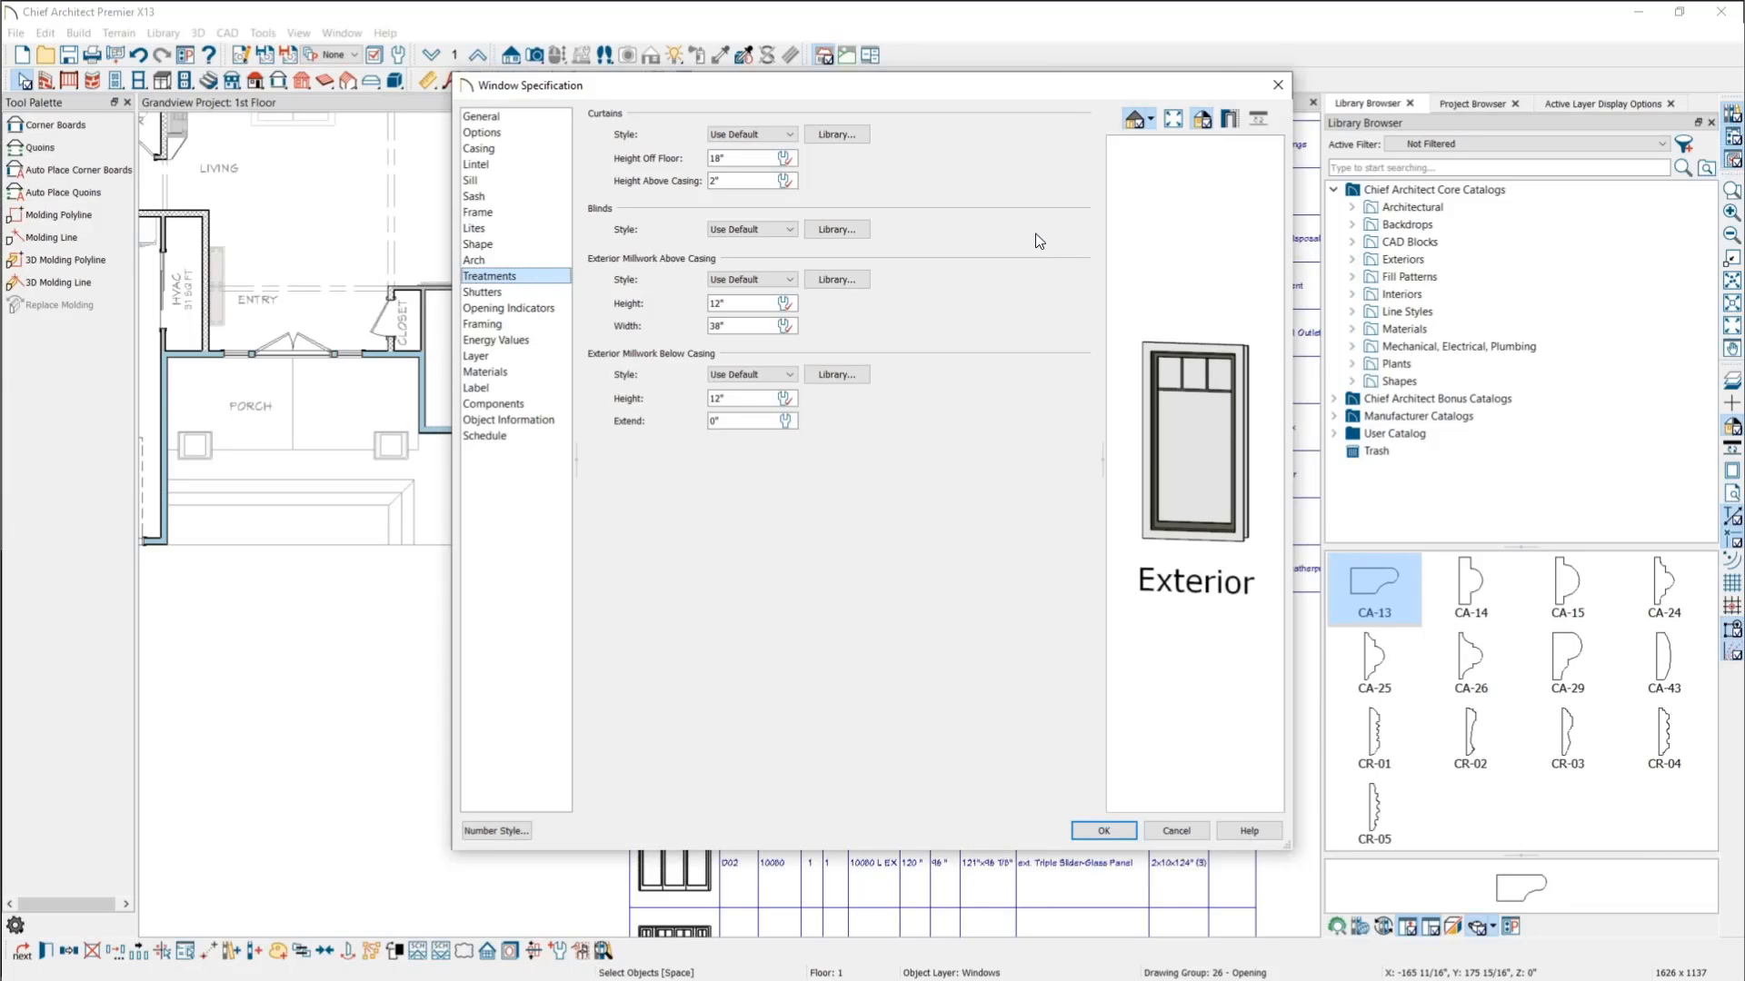
{"action": "left_click", "coordinate": [1277, 85]}
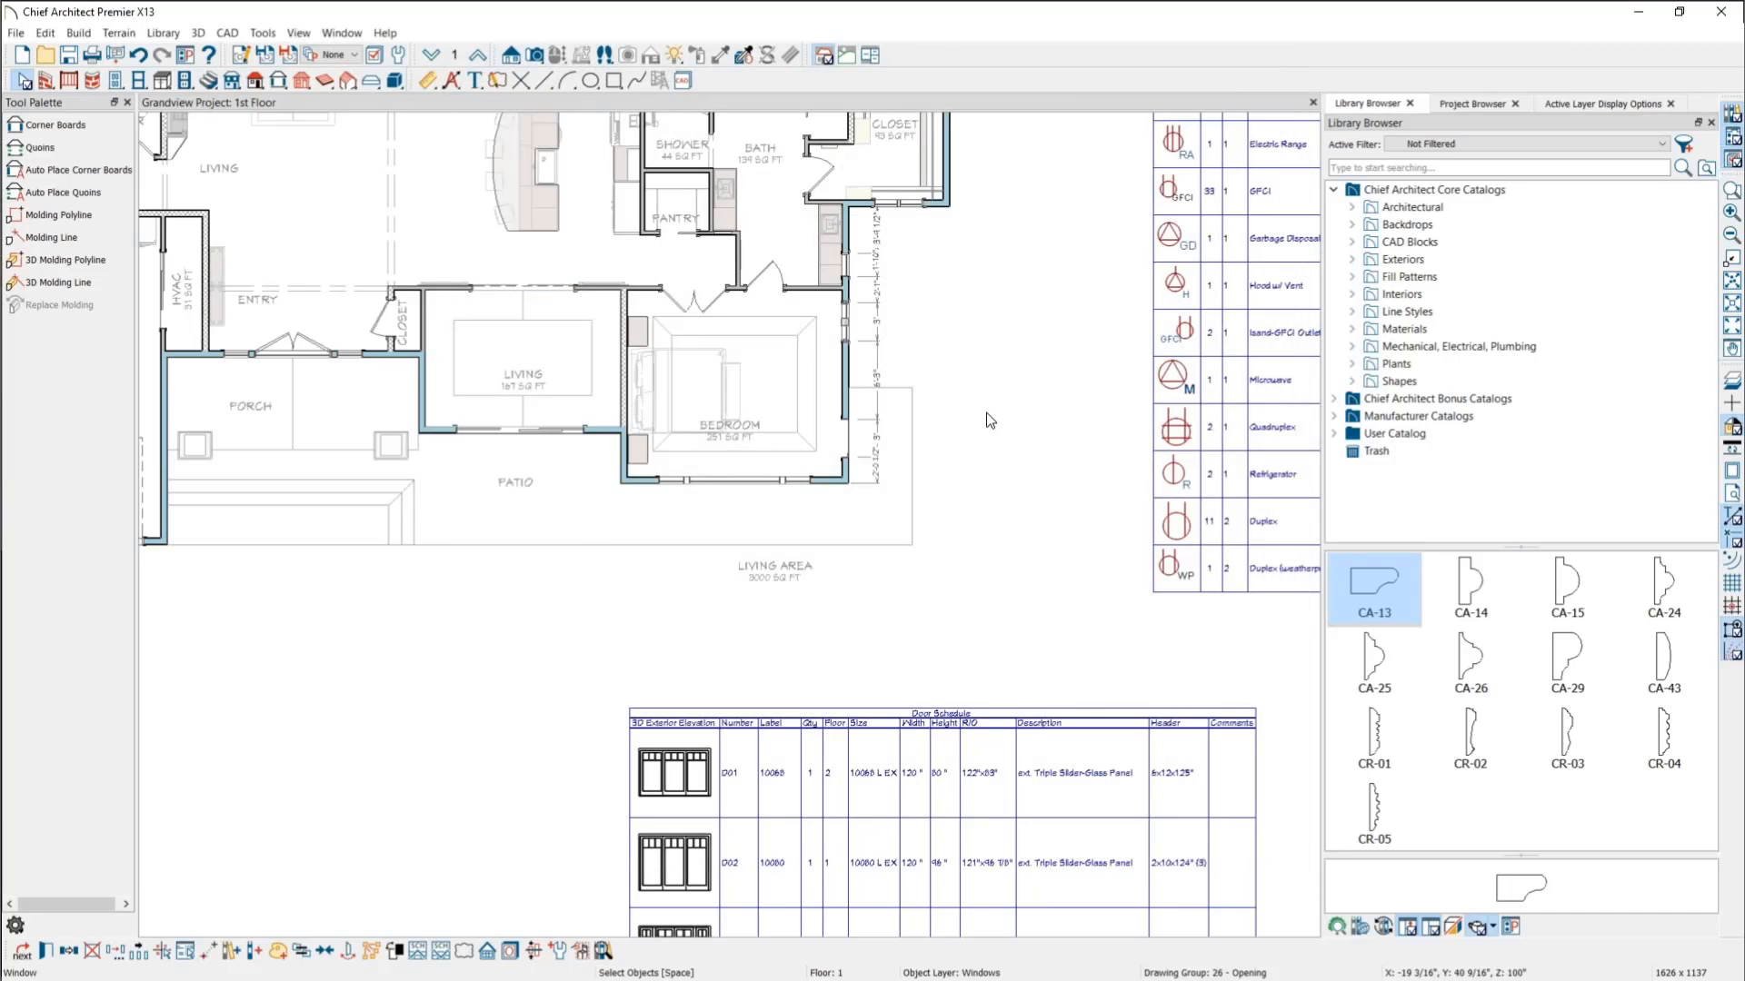
{"action": "left_click", "coordinate": [1004, 331]}
Step: Reopen the bedroom side window's specification and check its general size settings and its curtain, blind and exterior millwork treatments
{"action": "scroll", "coordinate": [1004, 318], "scroll_direction": "down", "scroll_amount": 2}
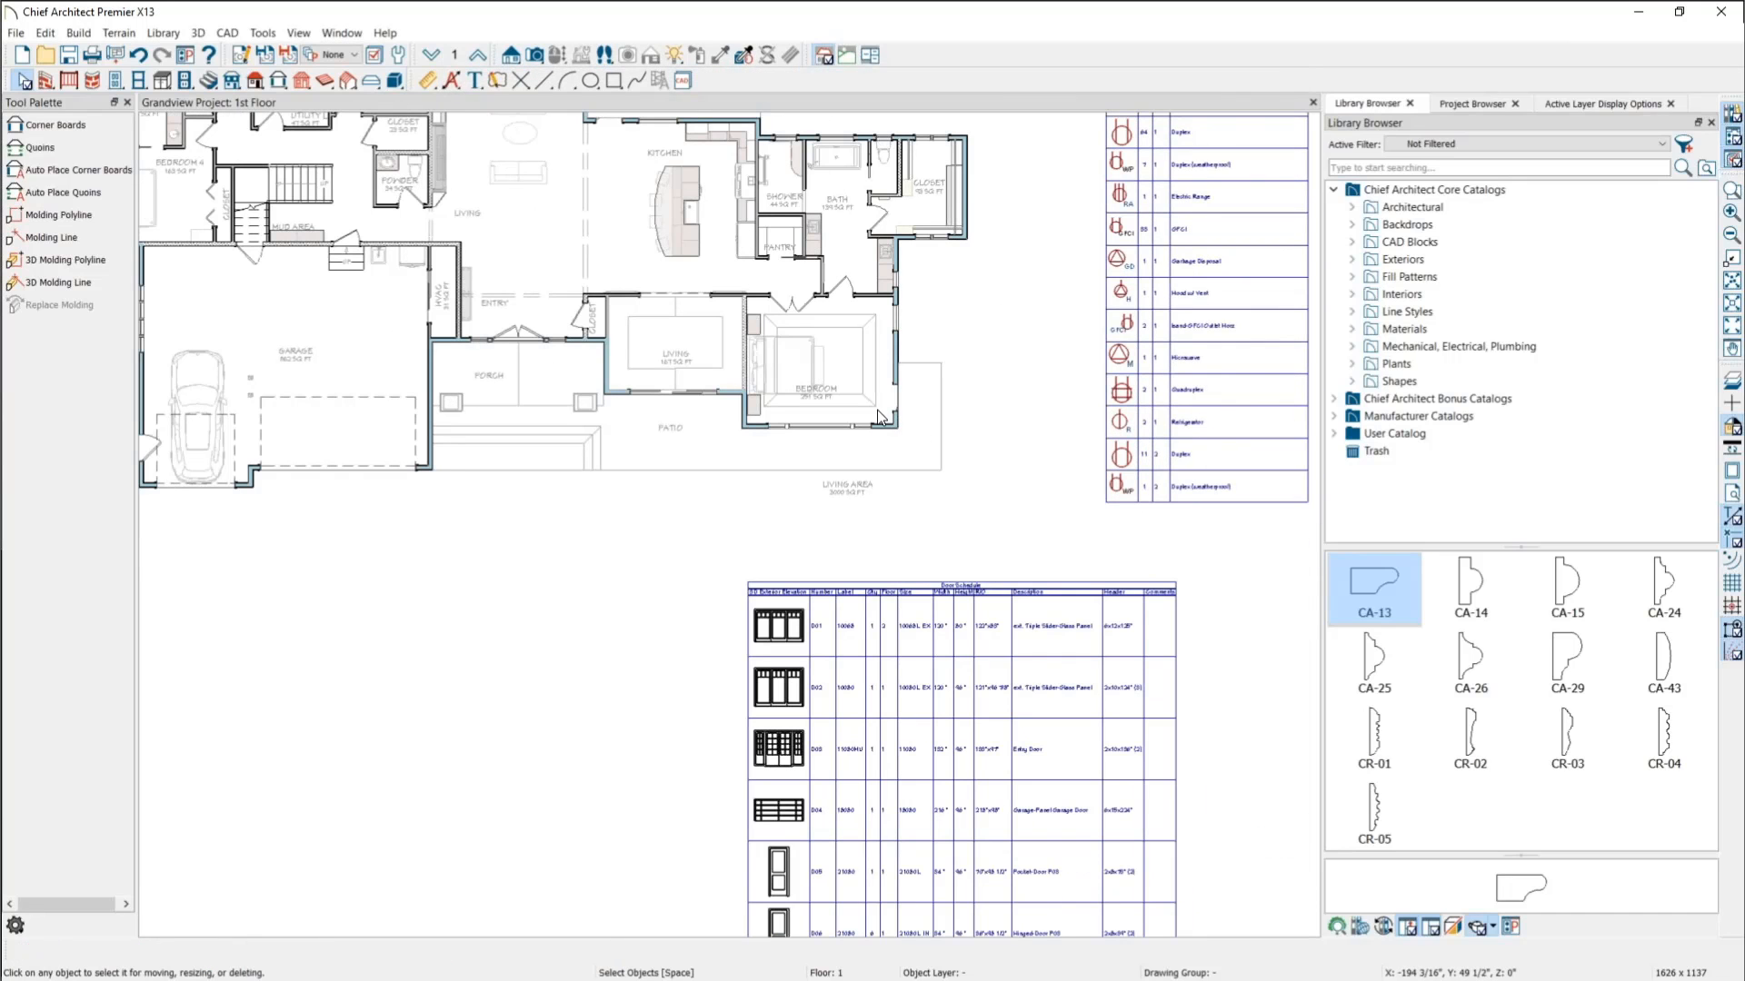
{"action": "scroll", "coordinate": [958, 570], "scroll_direction": "down", "scroll_amount": 2}
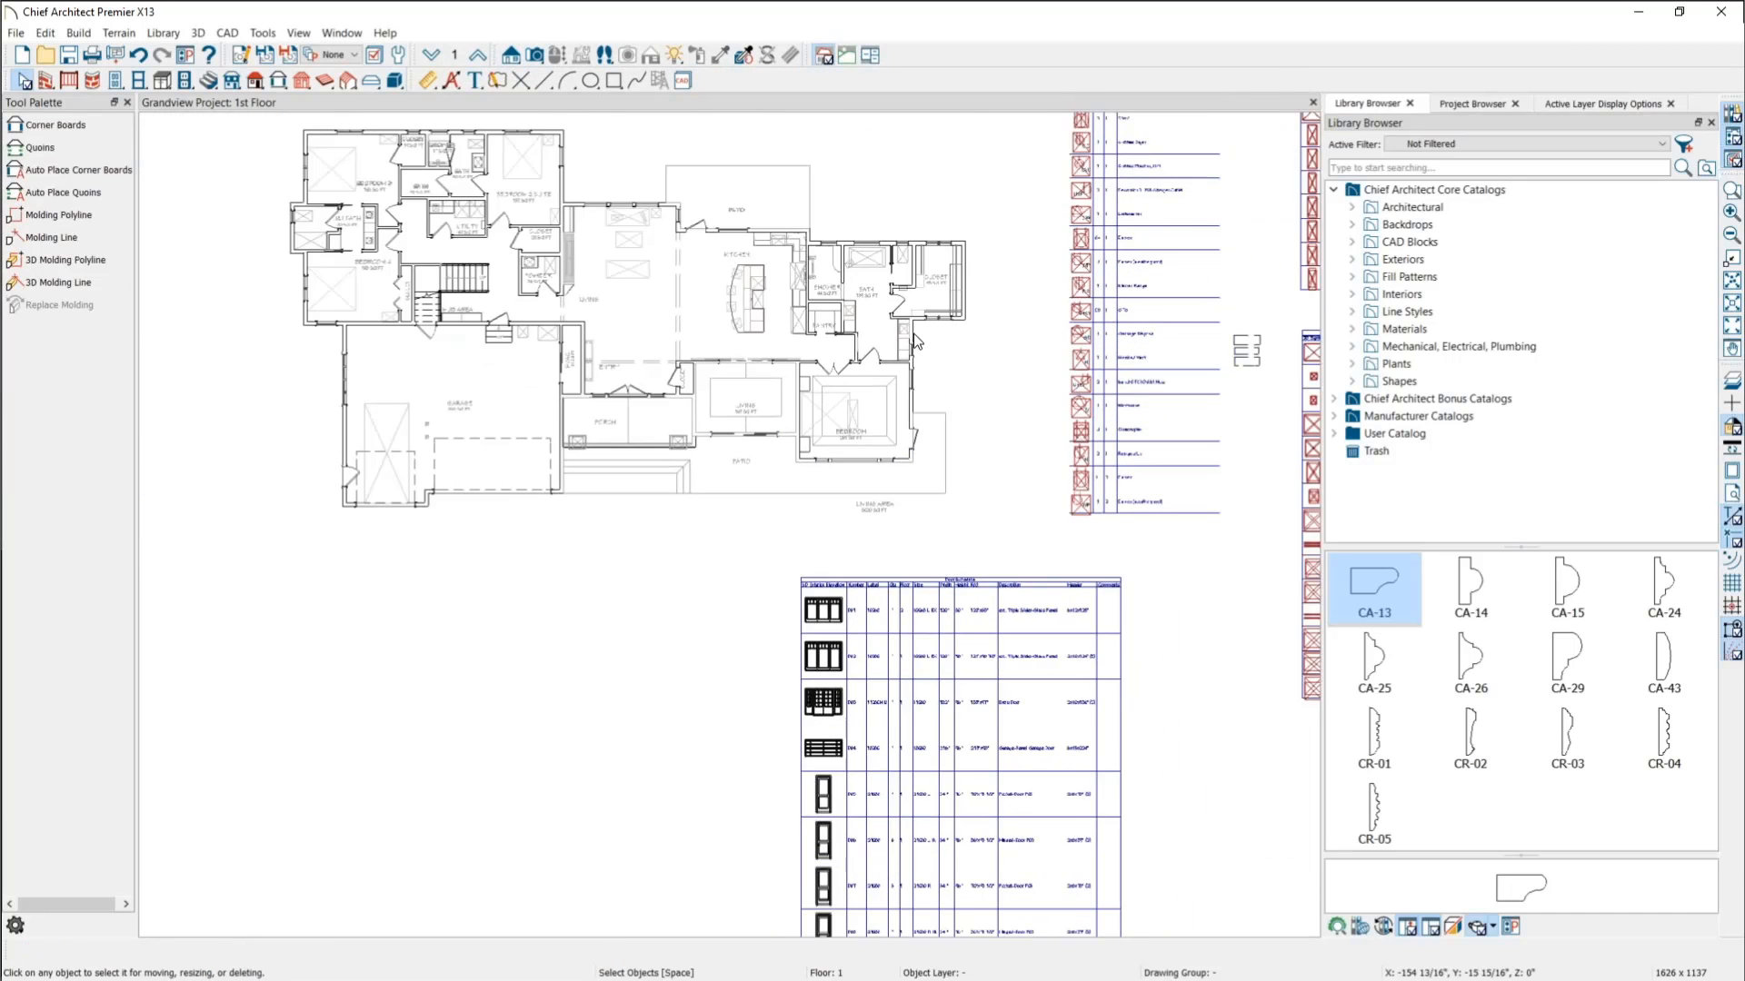
{"action": "scroll", "coordinate": [925, 188], "scroll_direction": "up", "scroll_amount": 1}
{"action": "middle_click_drag", "start_coordinate": [1042, 504], "coordinate": [1196, 618]}
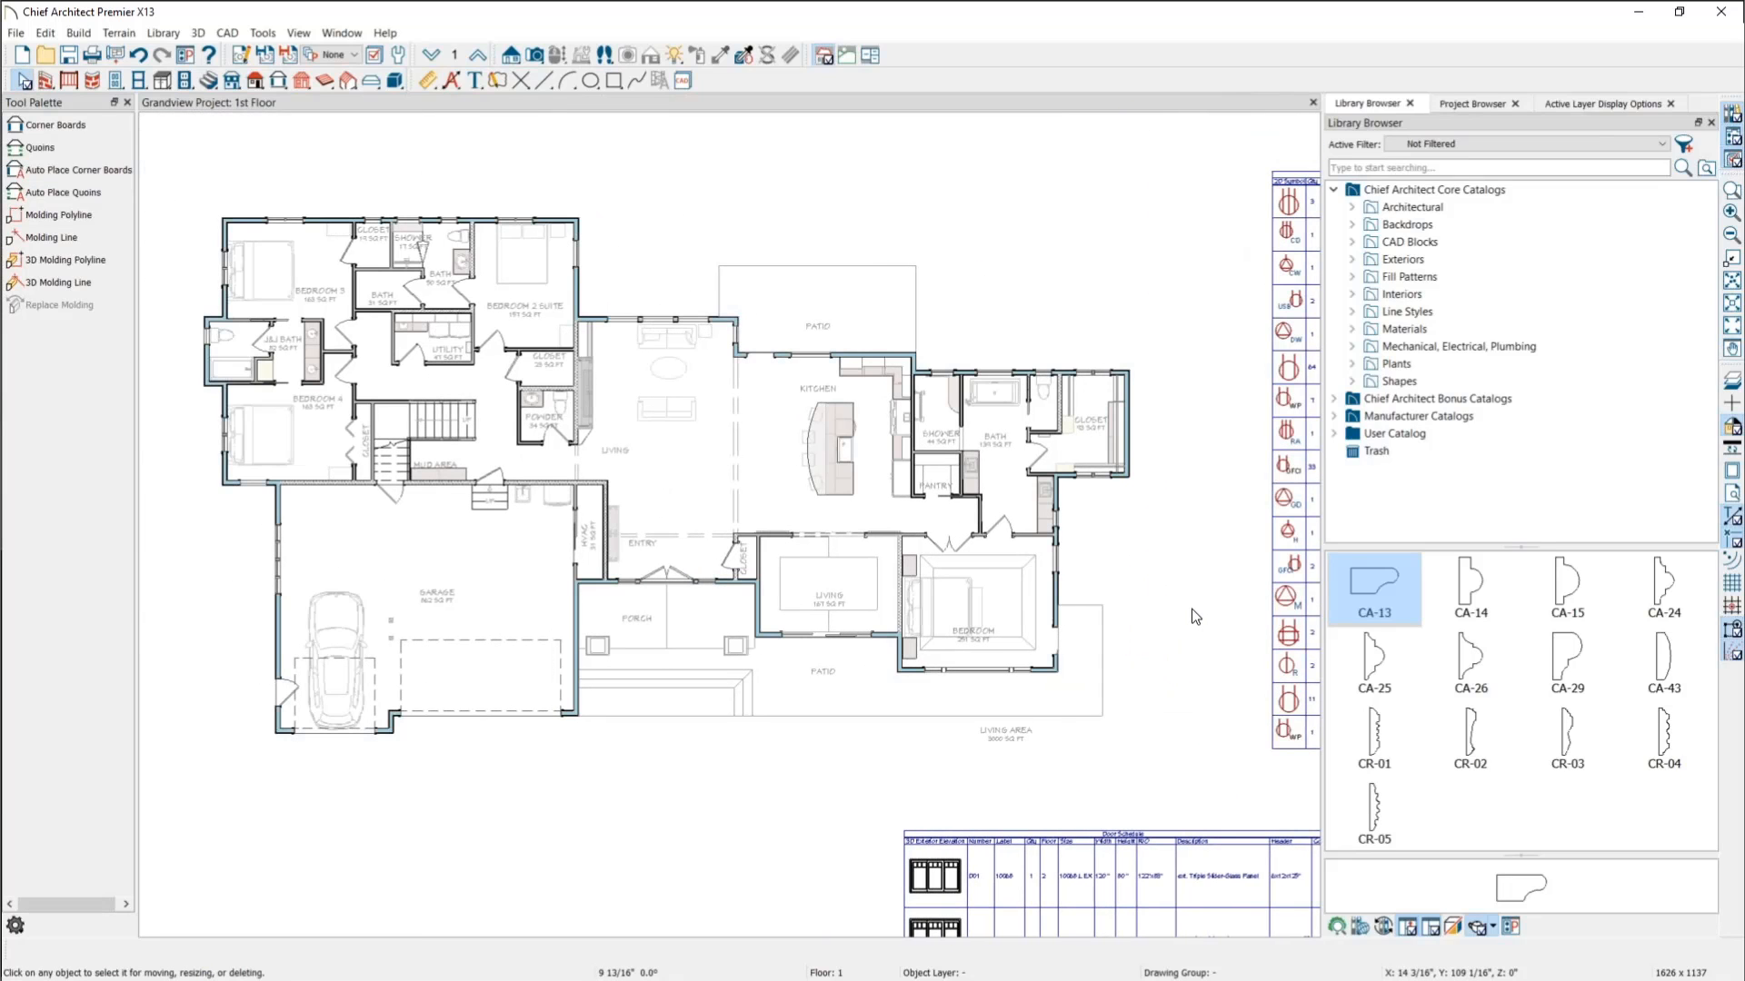
{"action": "left_click", "coordinate": [1057, 570]}
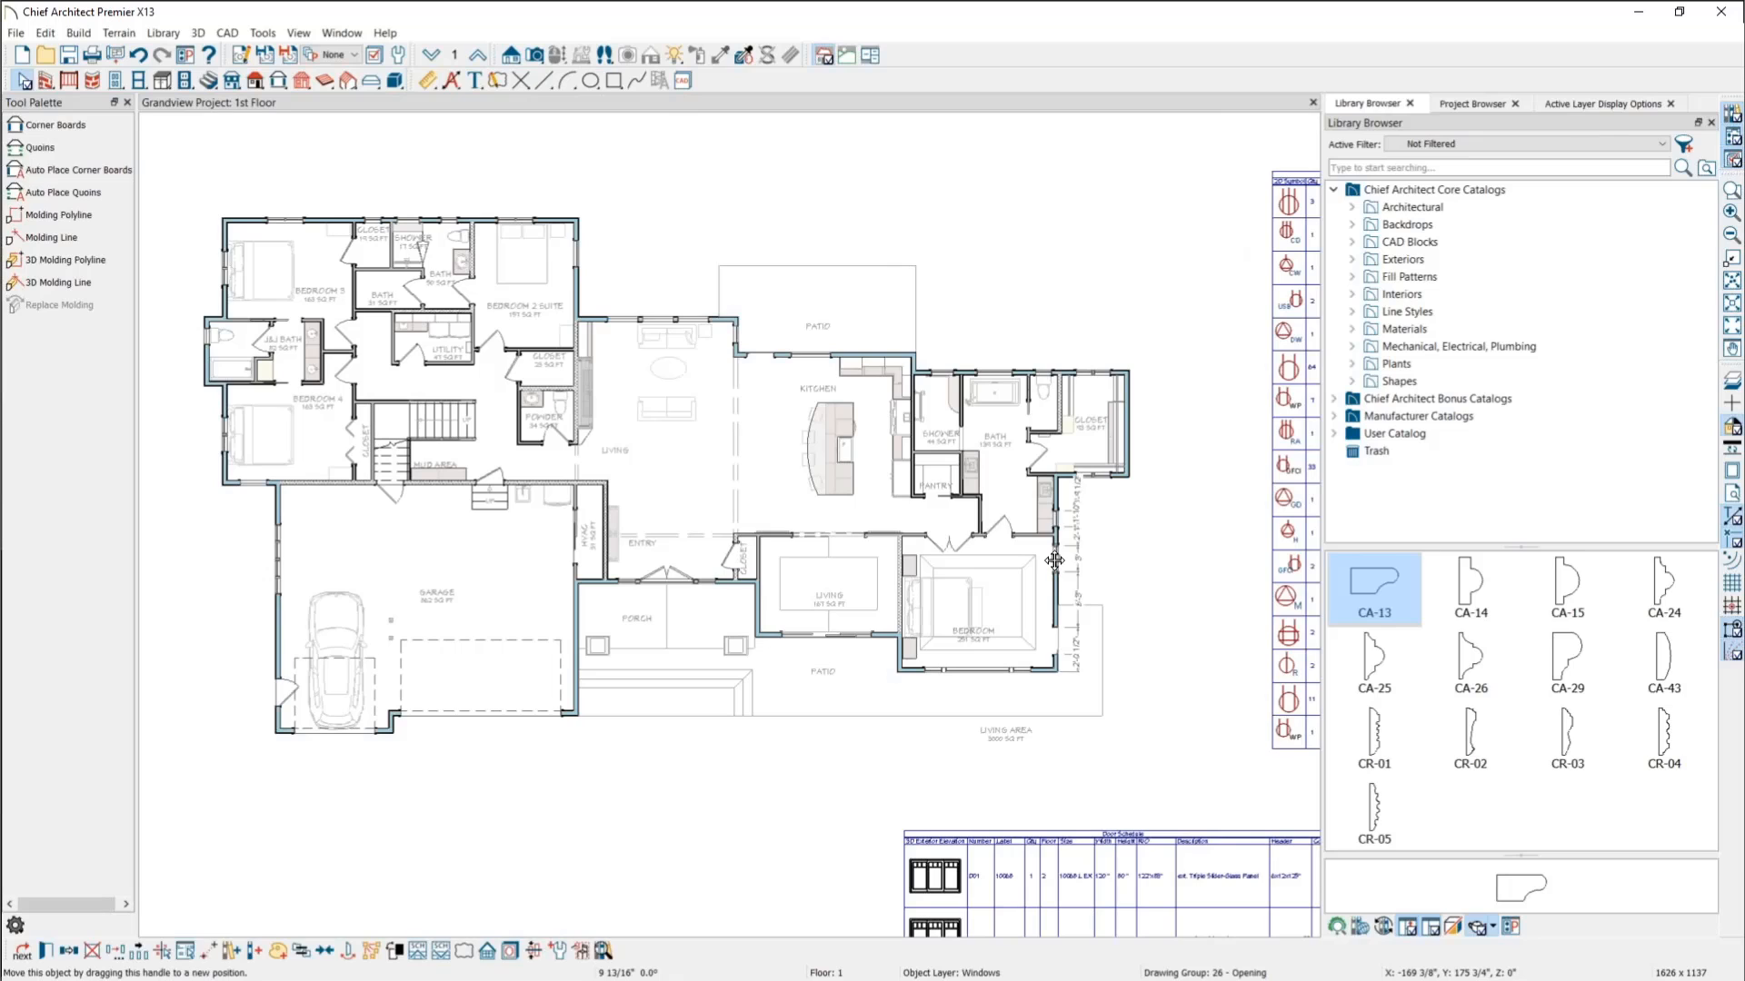
{"action": "double_click", "coordinate": [1067, 564]}
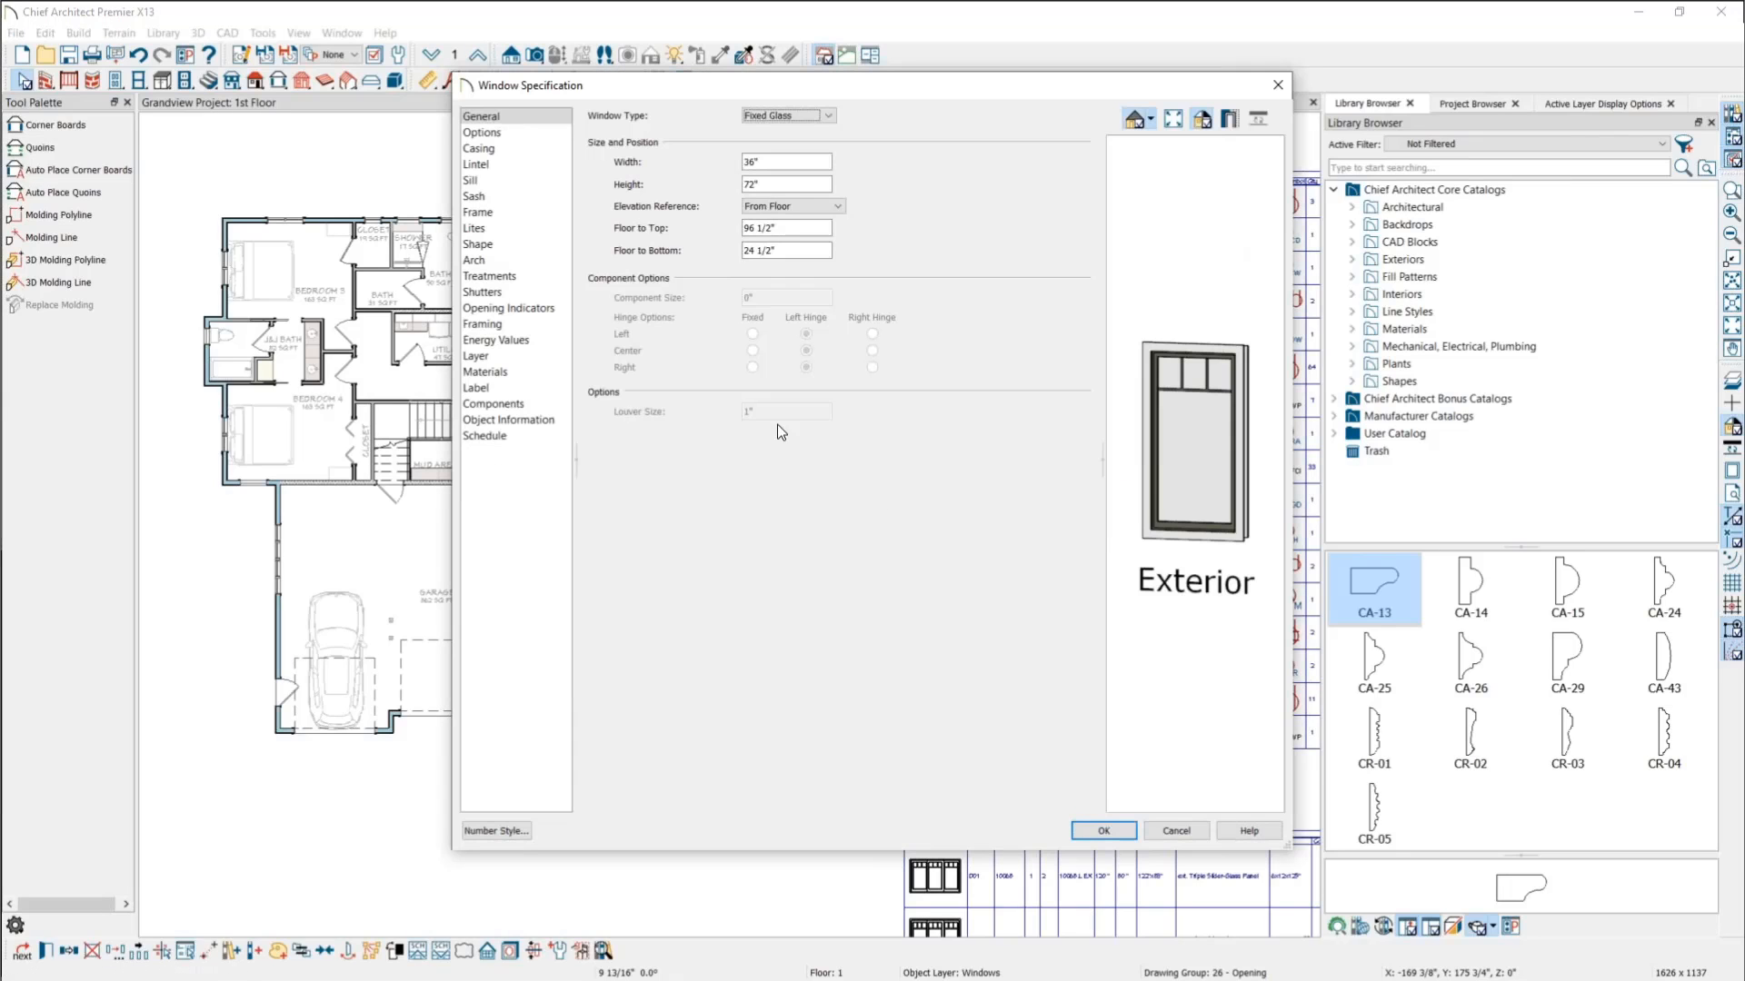
{"action": "left_click", "coordinate": [490, 276]}
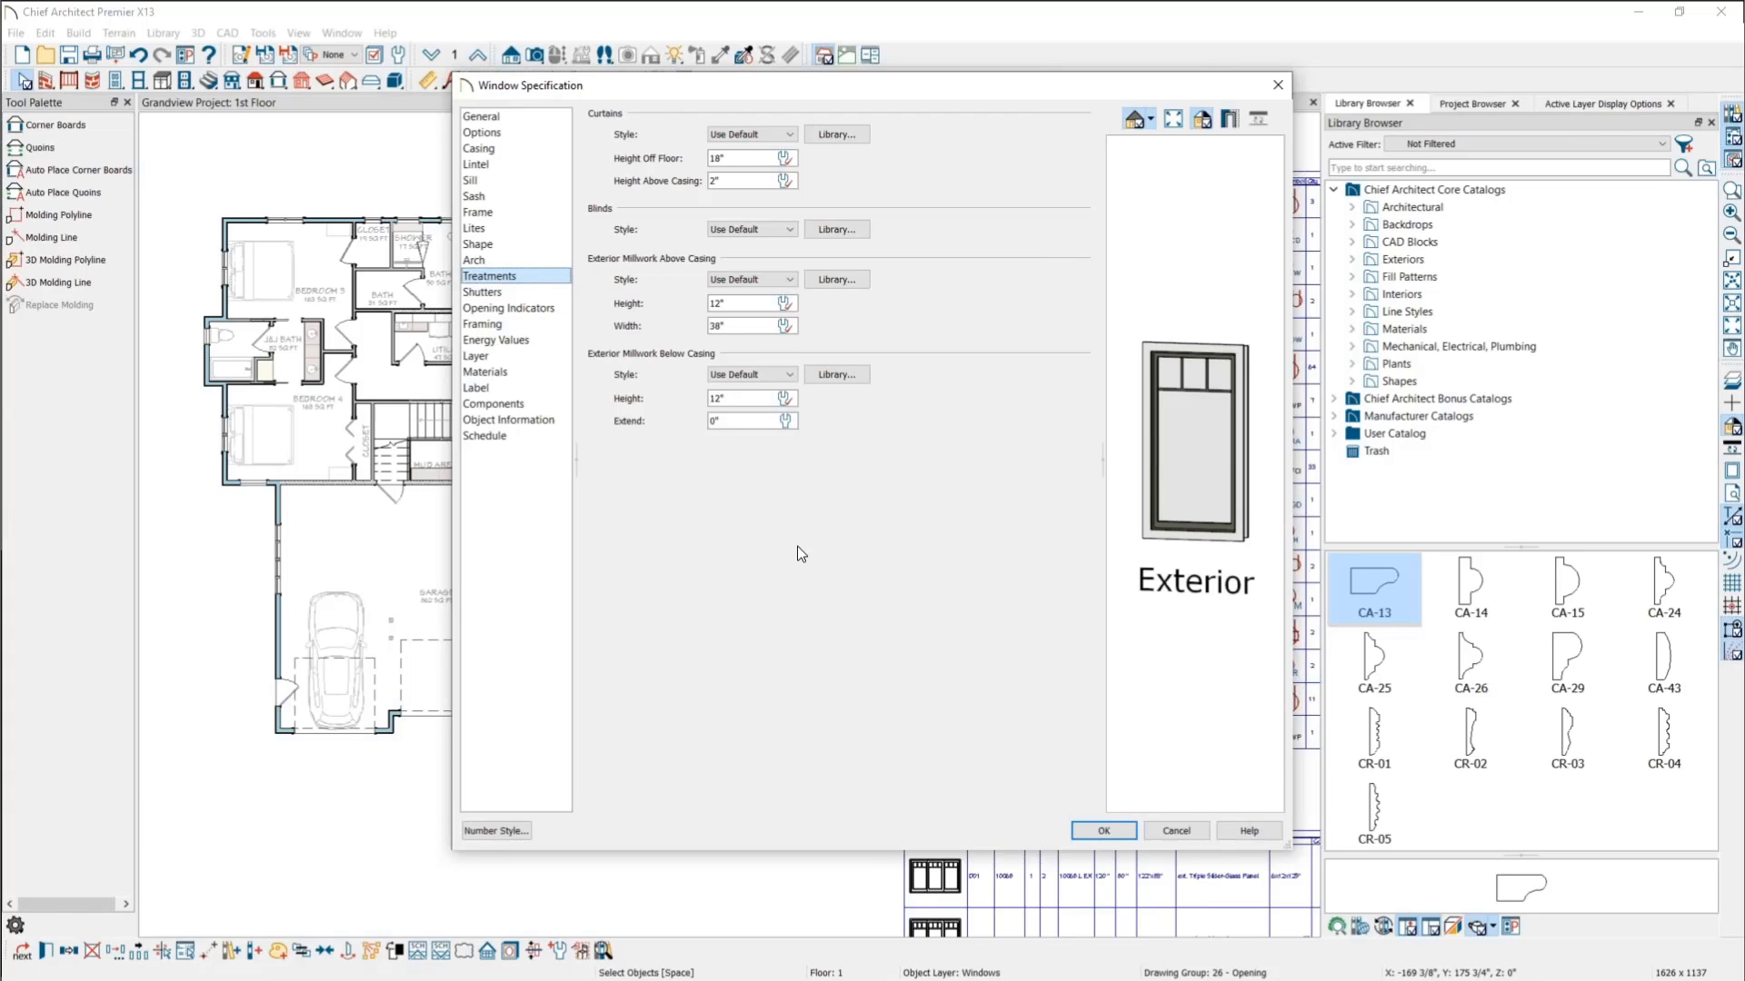
{"action": "left_click", "coordinate": [1276, 85]}
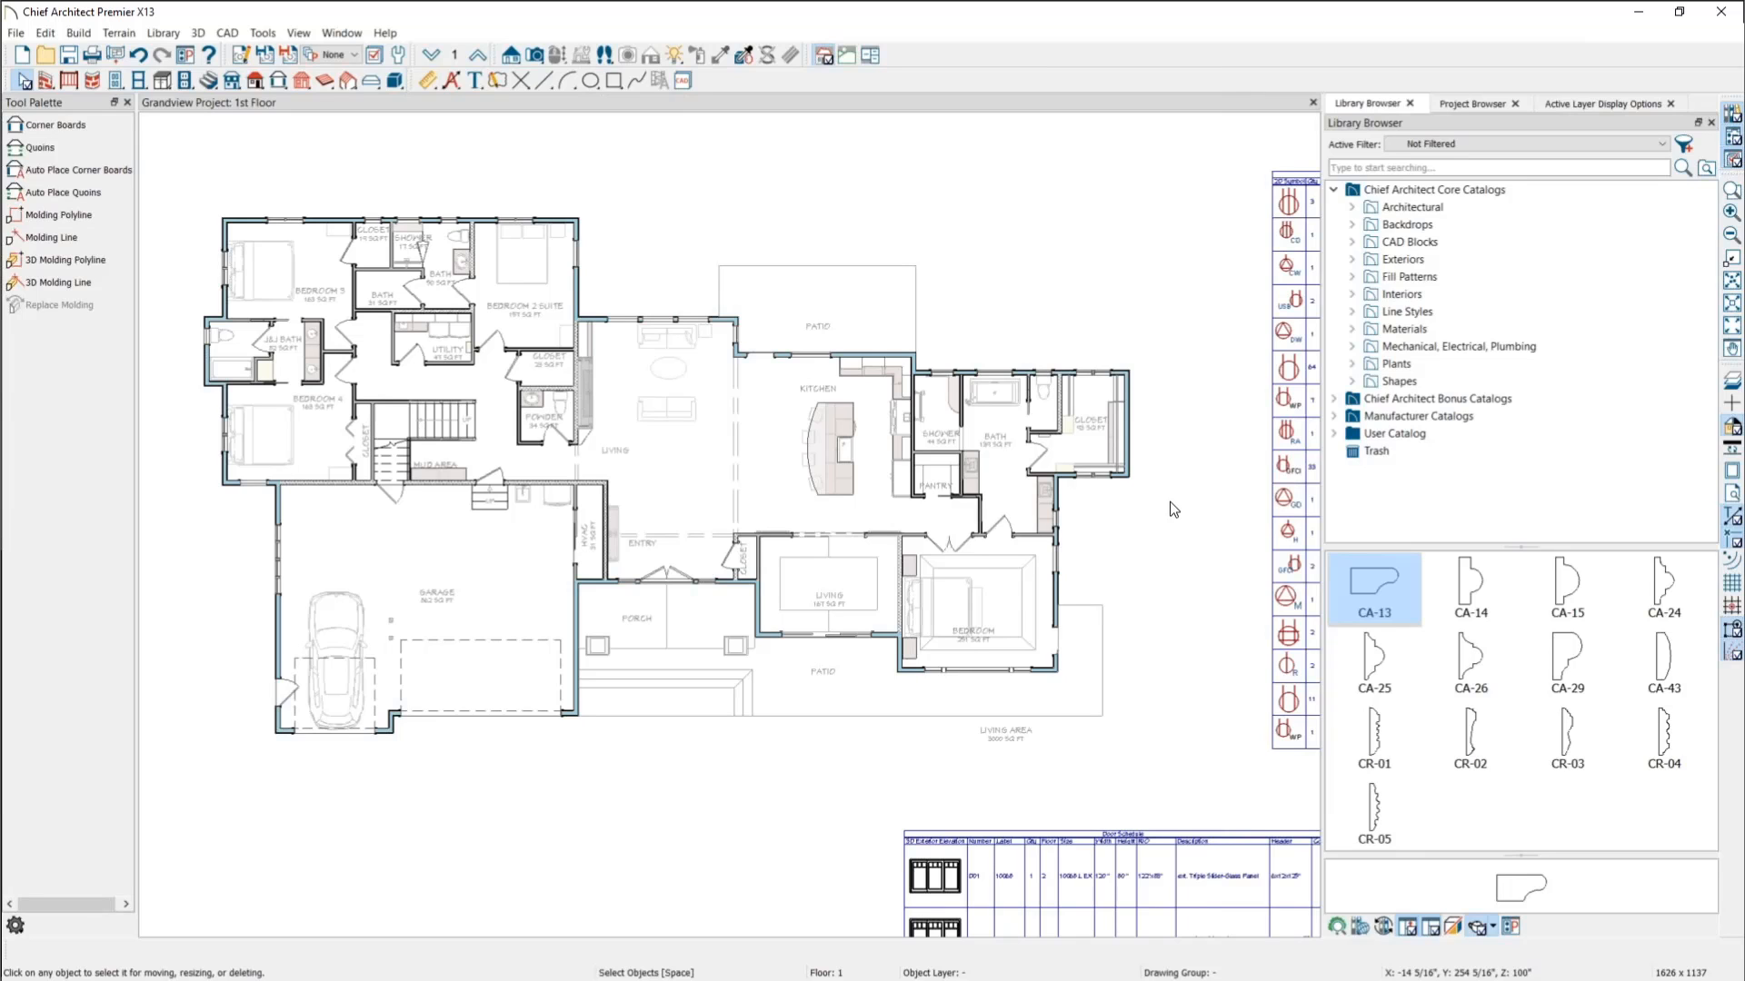
Step: Examine the door schedule's columns and first rows up close
{"action": "scroll", "coordinate": [1157, 691], "scroll_direction": "up", "scroll_amount": 1}
{"action": "middle_click_drag", "start_coordinate": [1157, 690], "coordinate": [654, 565]}
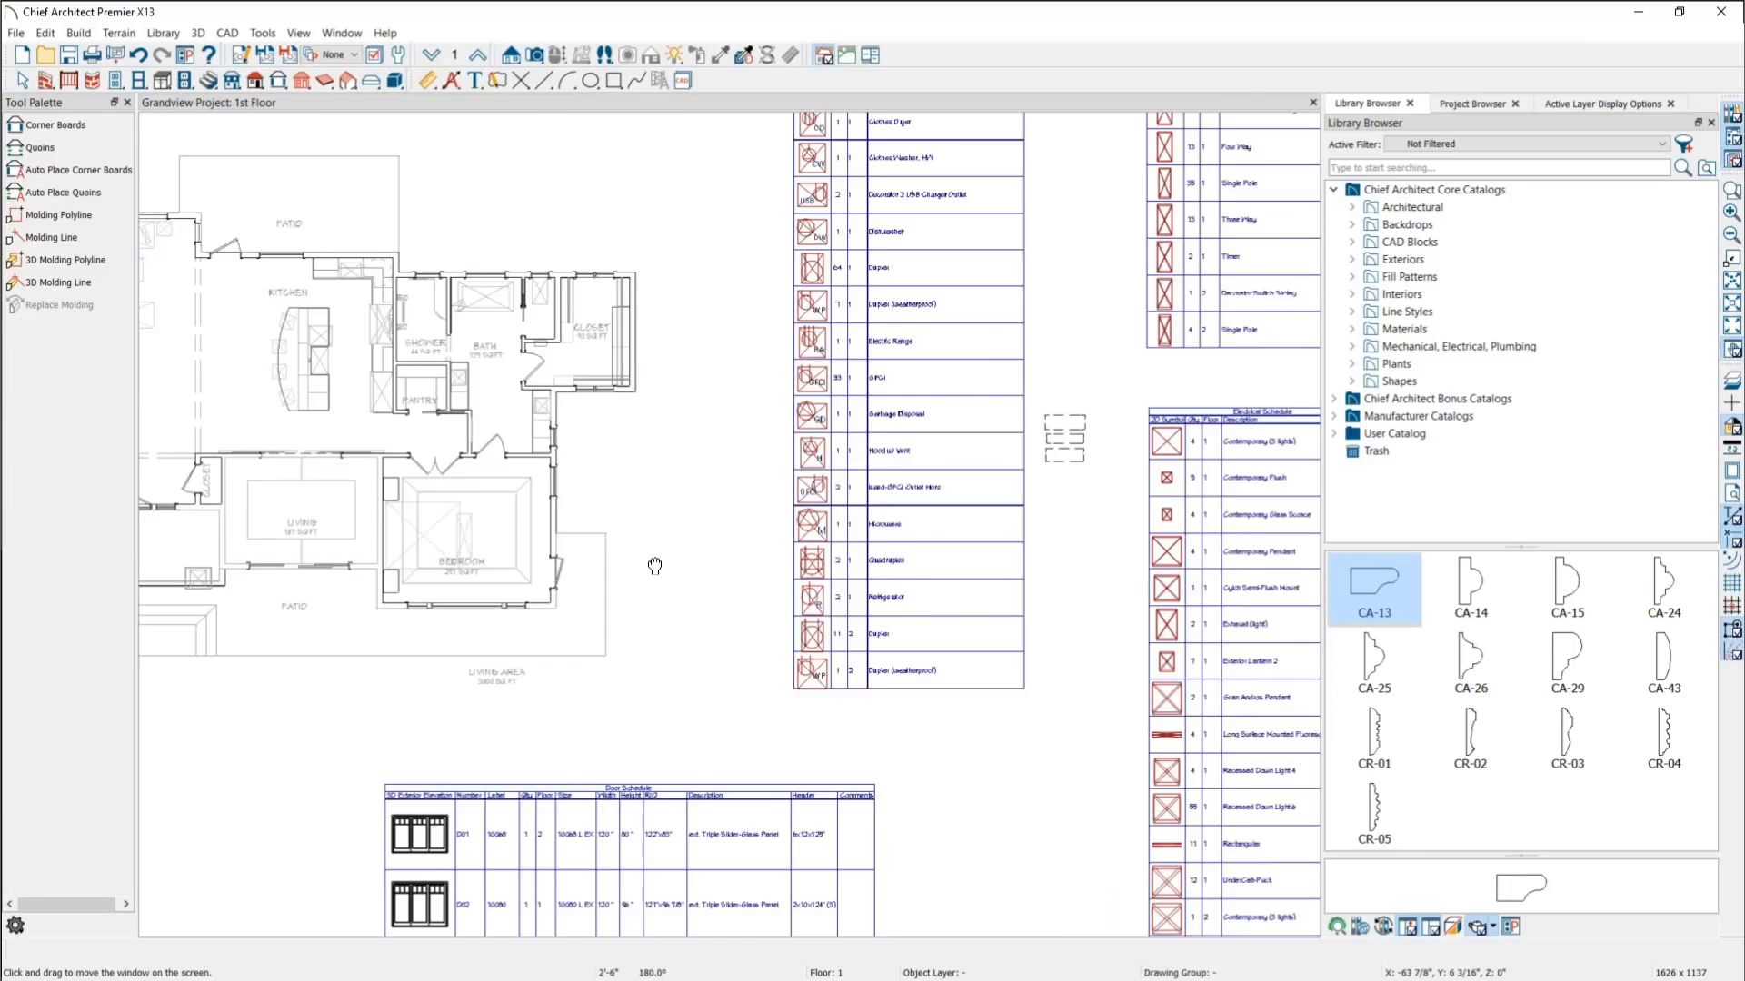
{"action": "scroll", "coordinate": [718, 375], "scroll_direction": "down", "scroll_amount": 3}
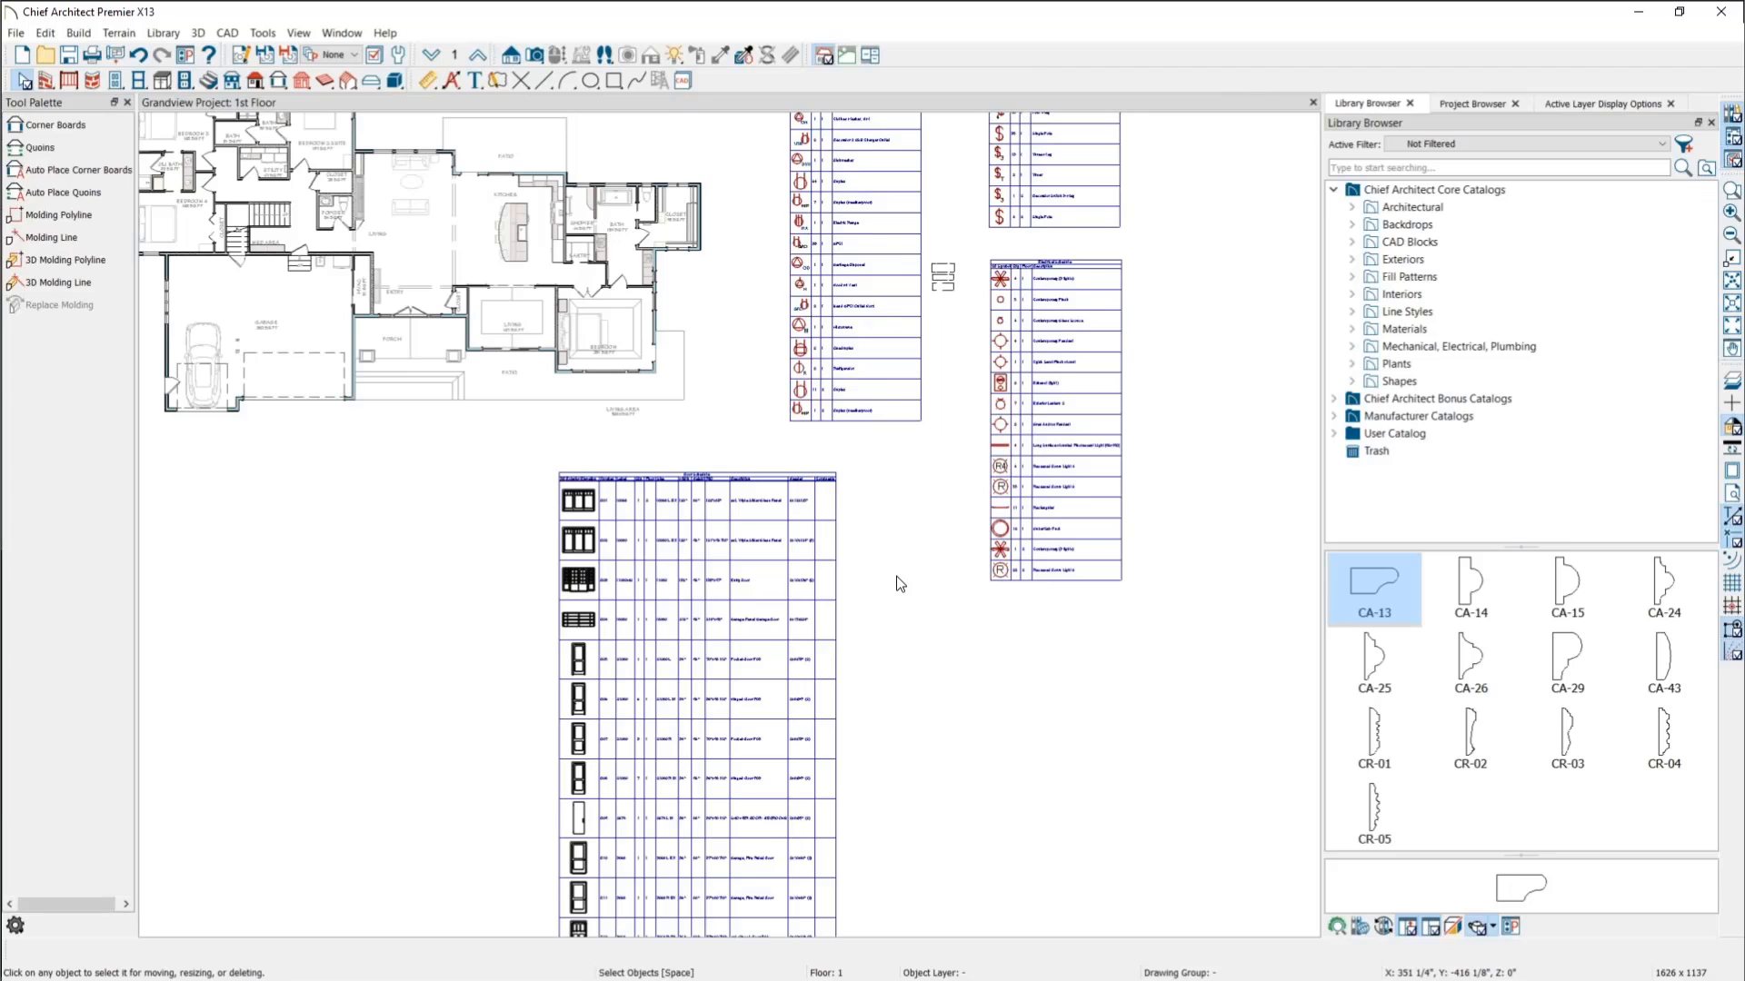
{"action": "left_click", "coordinate": [707, 619]}
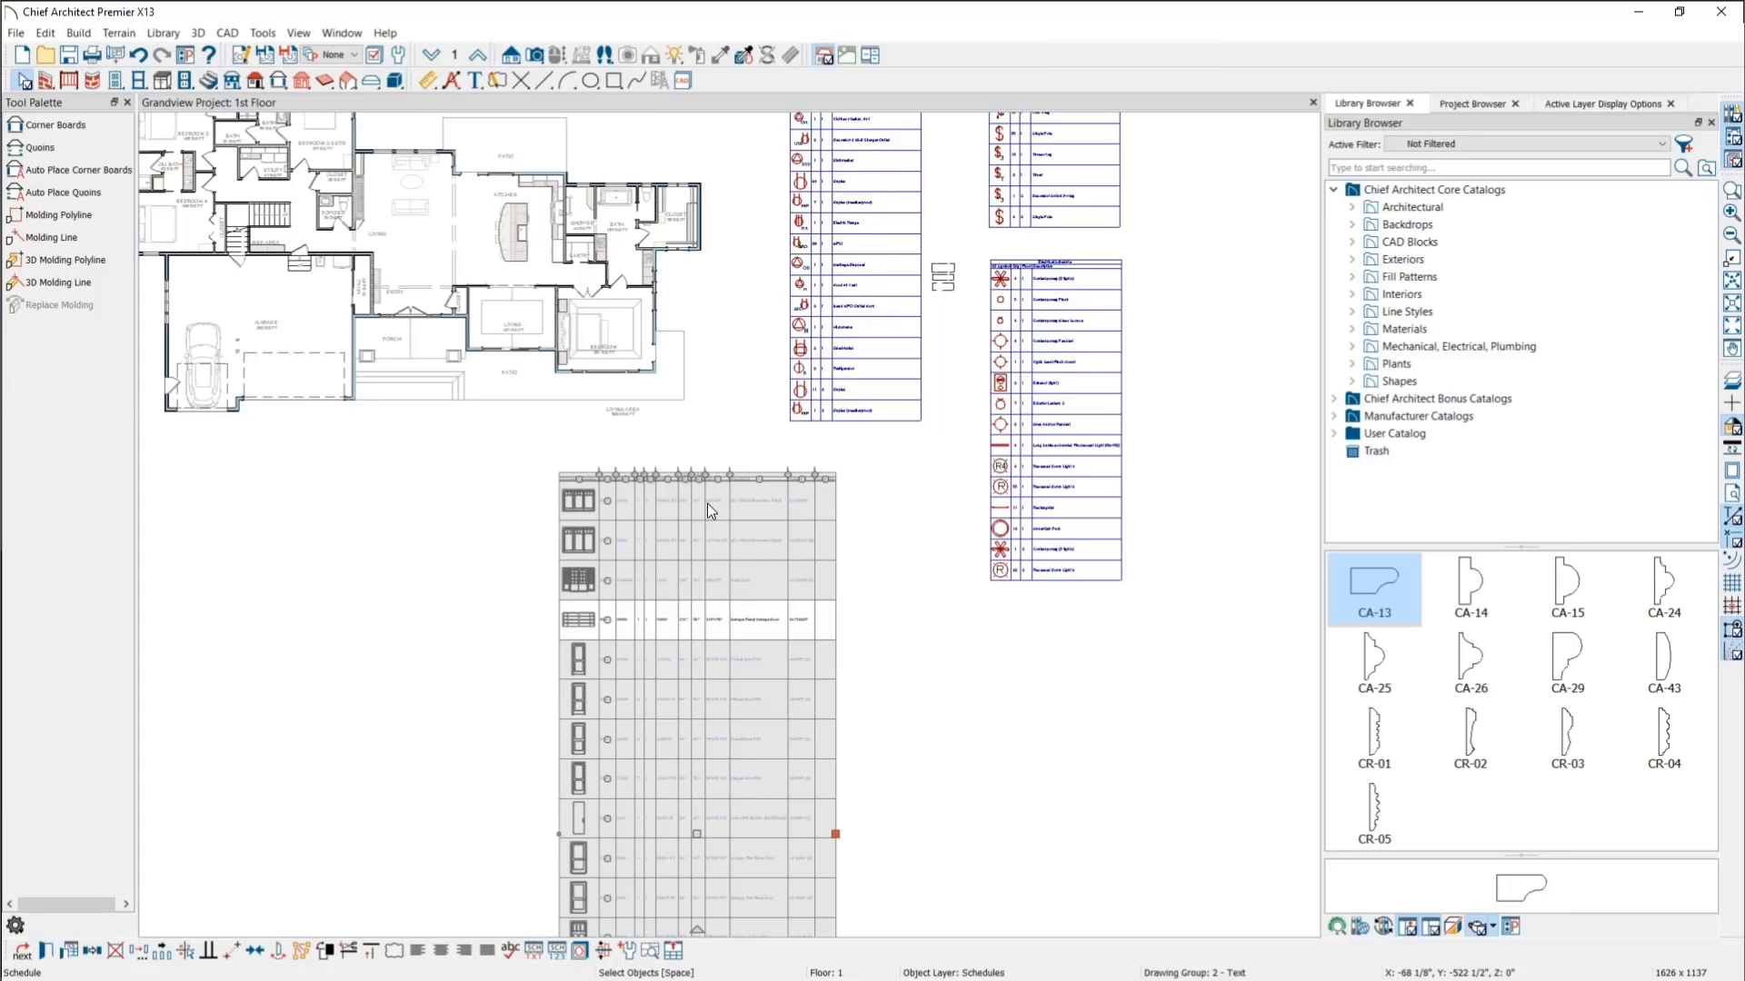
{"action": "scroll", "coordinate": [701, 449], "scroll_direction": "up", "scroll_amount": 5}
{"action": "left_click", "coordinate": [684, 475]}
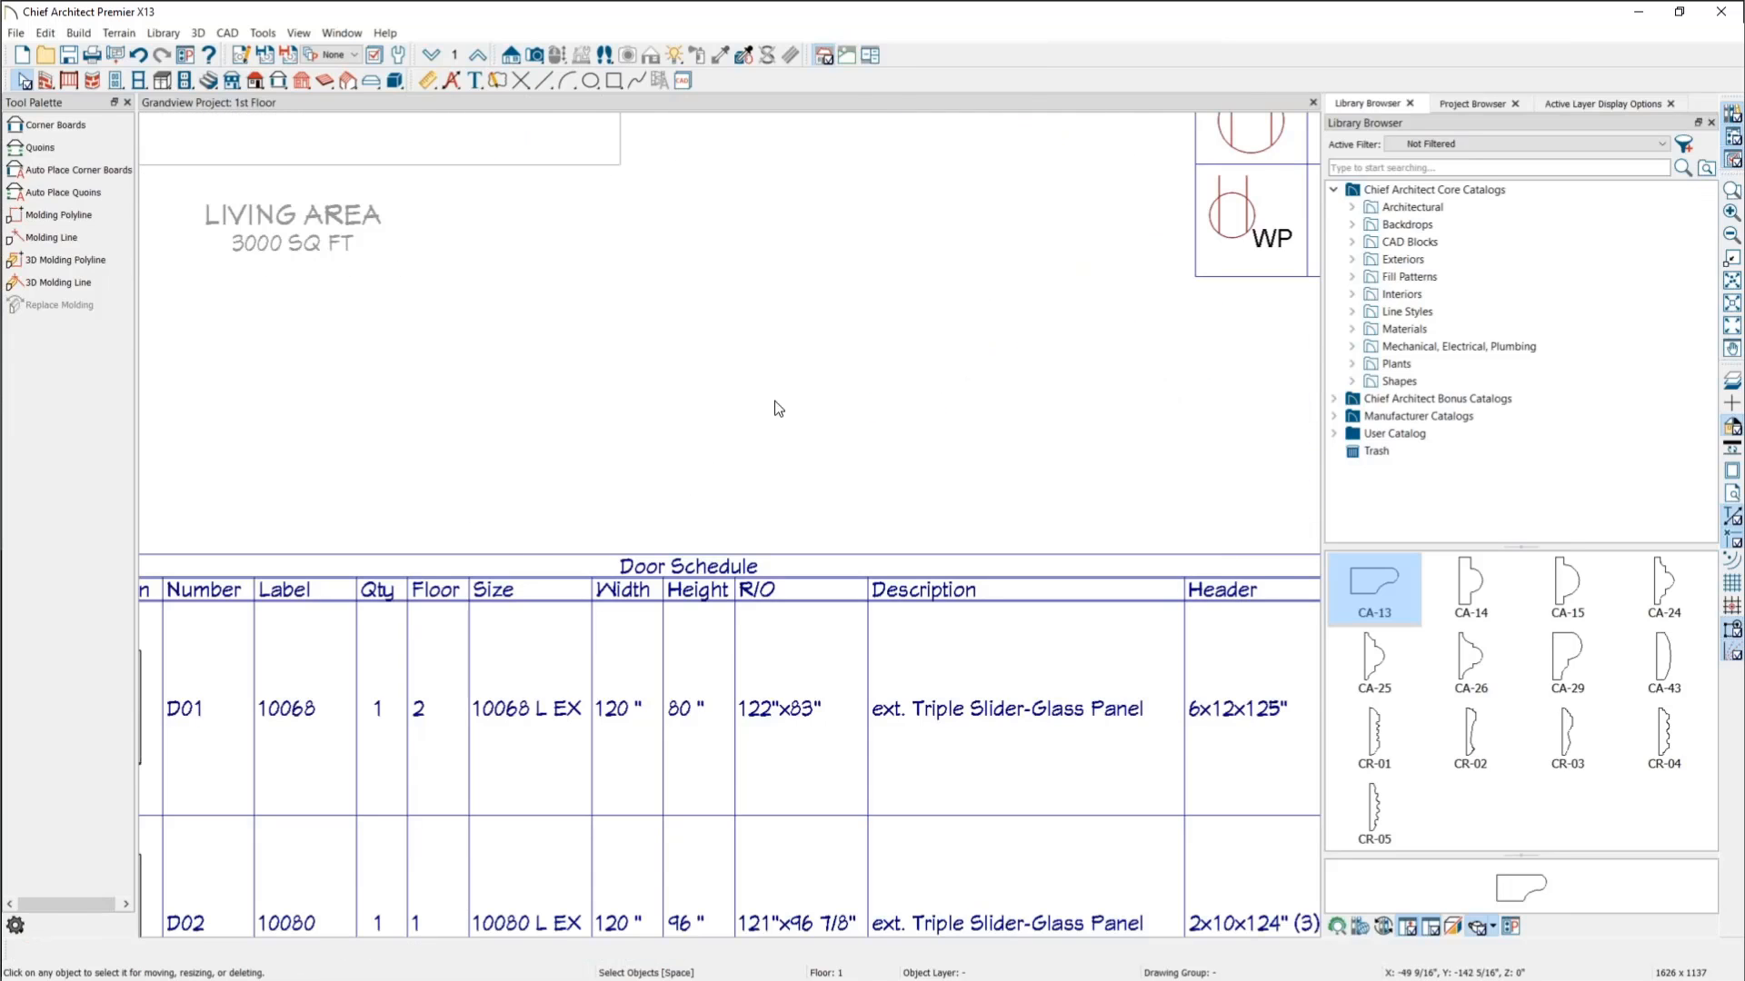
Step: Convert the door schedule to text and delete the converted schedule from the plan
{"action": "scroll", "coordinate": [779, 400], "scroll_direction": "up", "scroll_amount": 1}
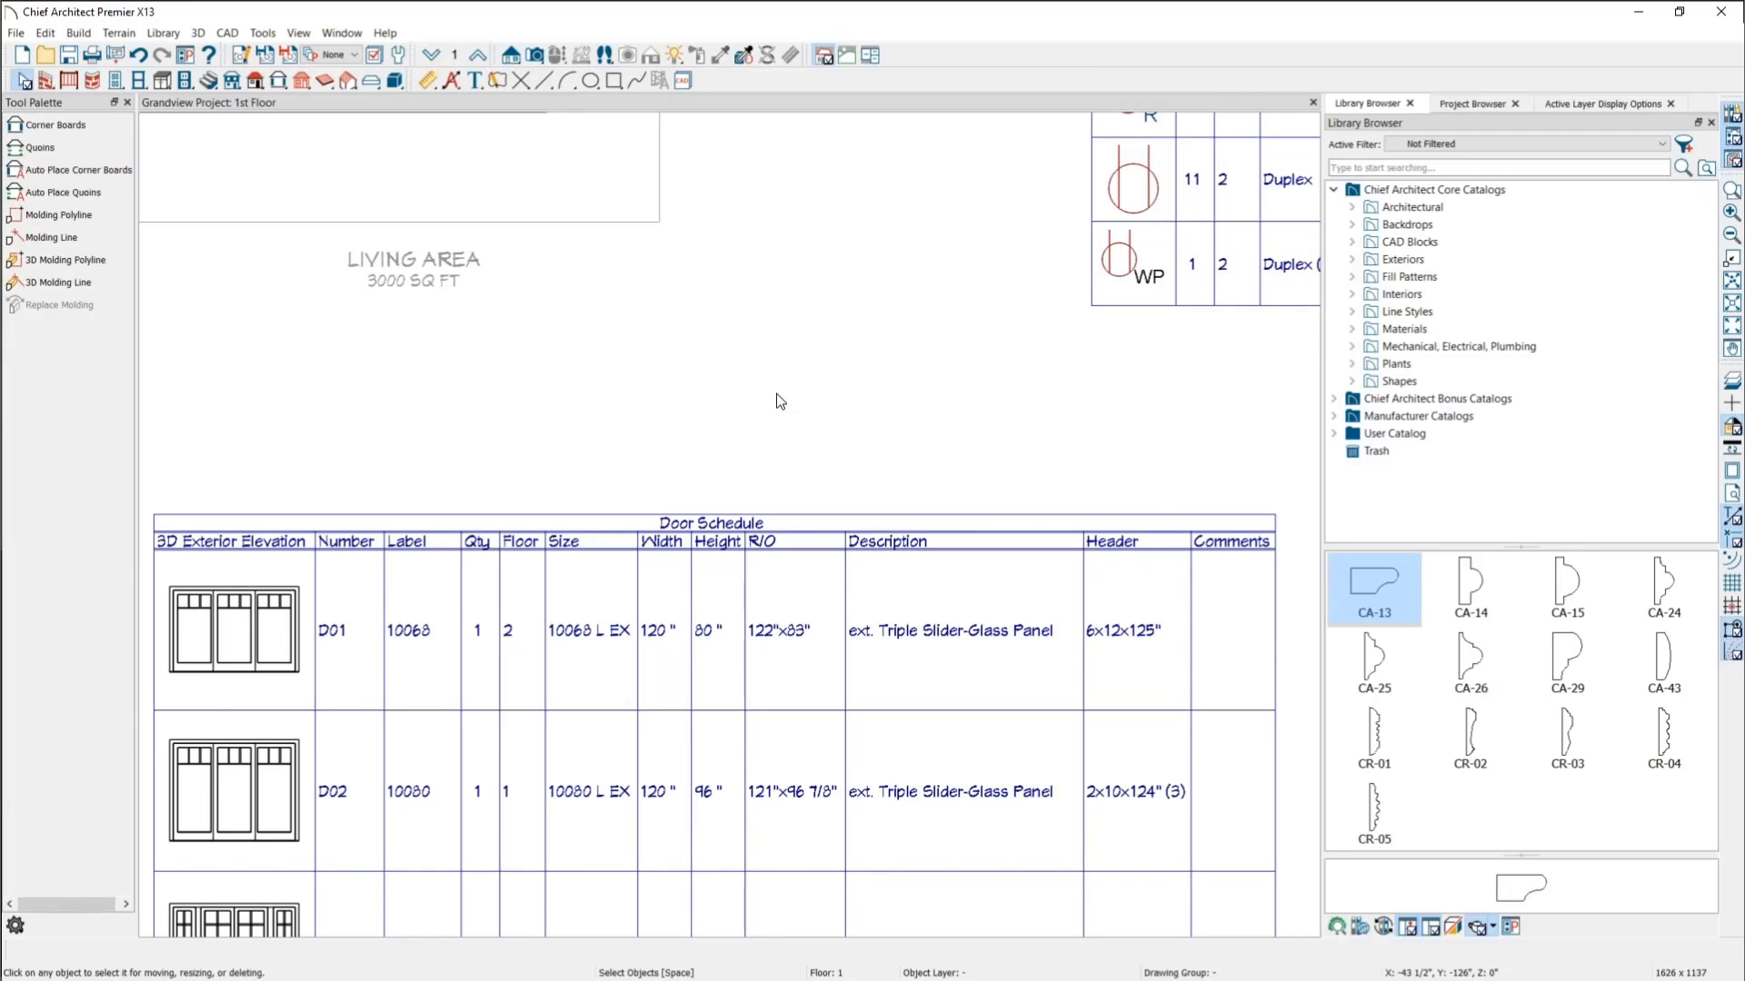
{"action": "scroll", "coordinate": [717, 316], "scroll_direction": "down", "scroll_amount": 3}
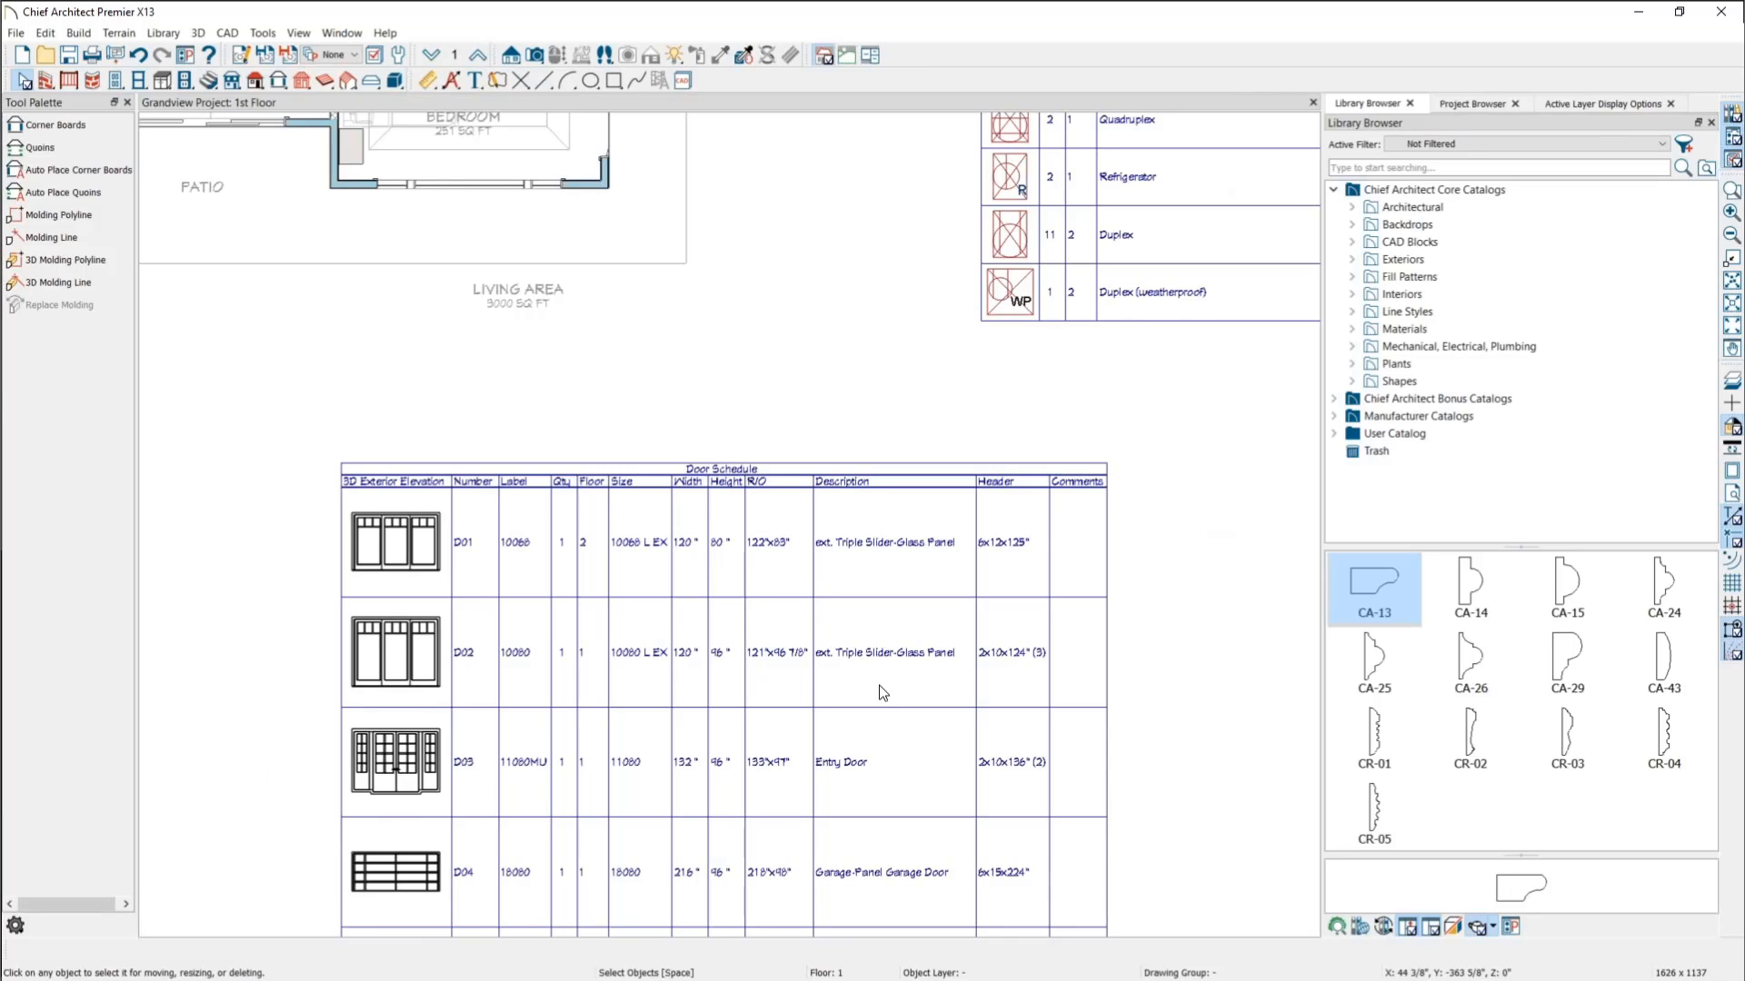
{"action": "left_click", "coordinate": [882, 692]}
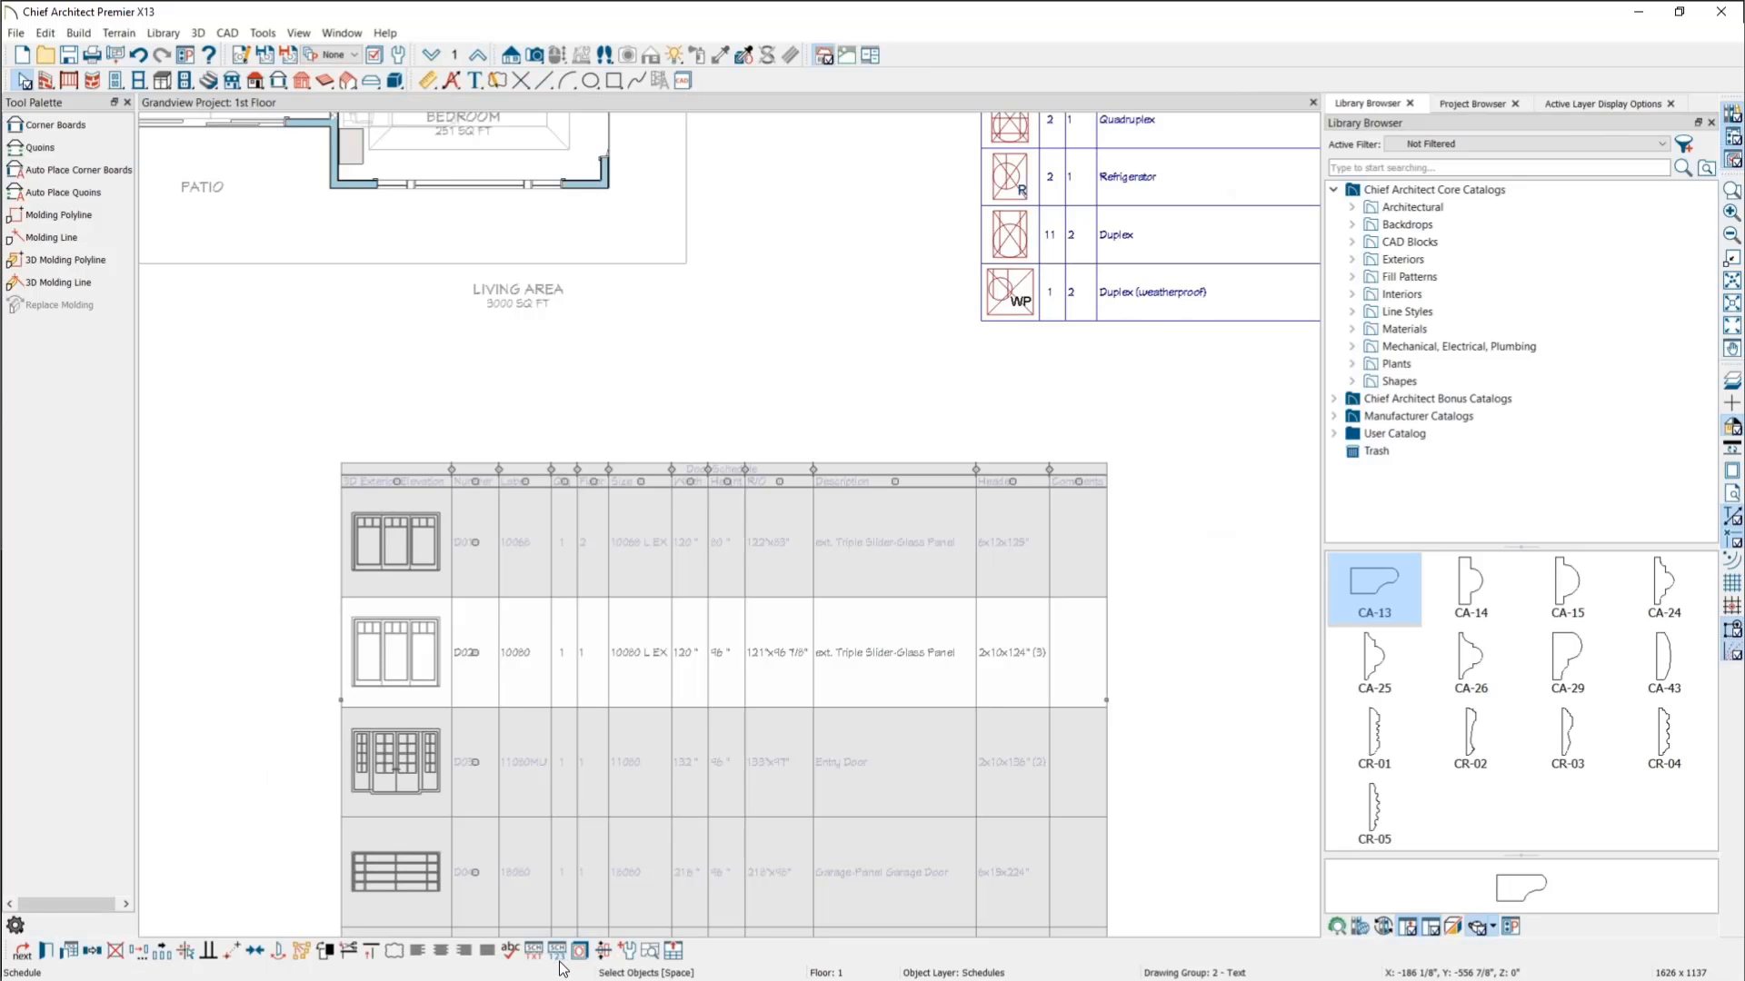
{"action": "left_click", "coordinate": [534, 956]}
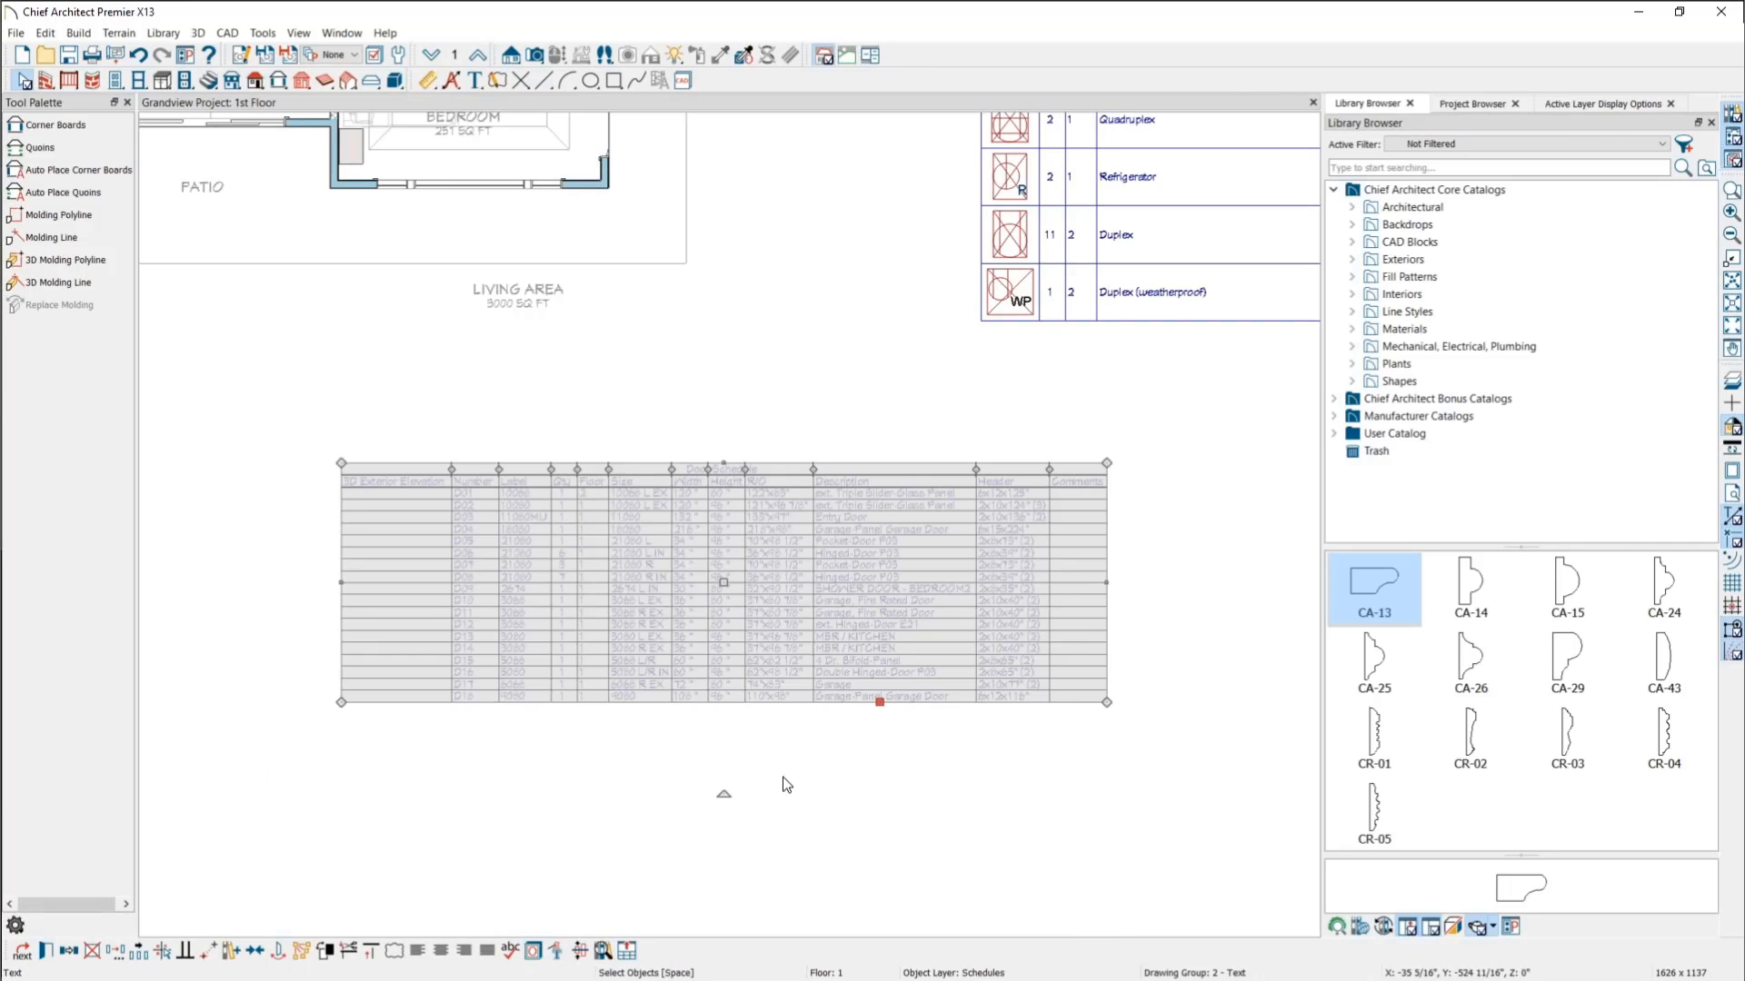
{"action": "left_click", "coordinate": [772, 486]}
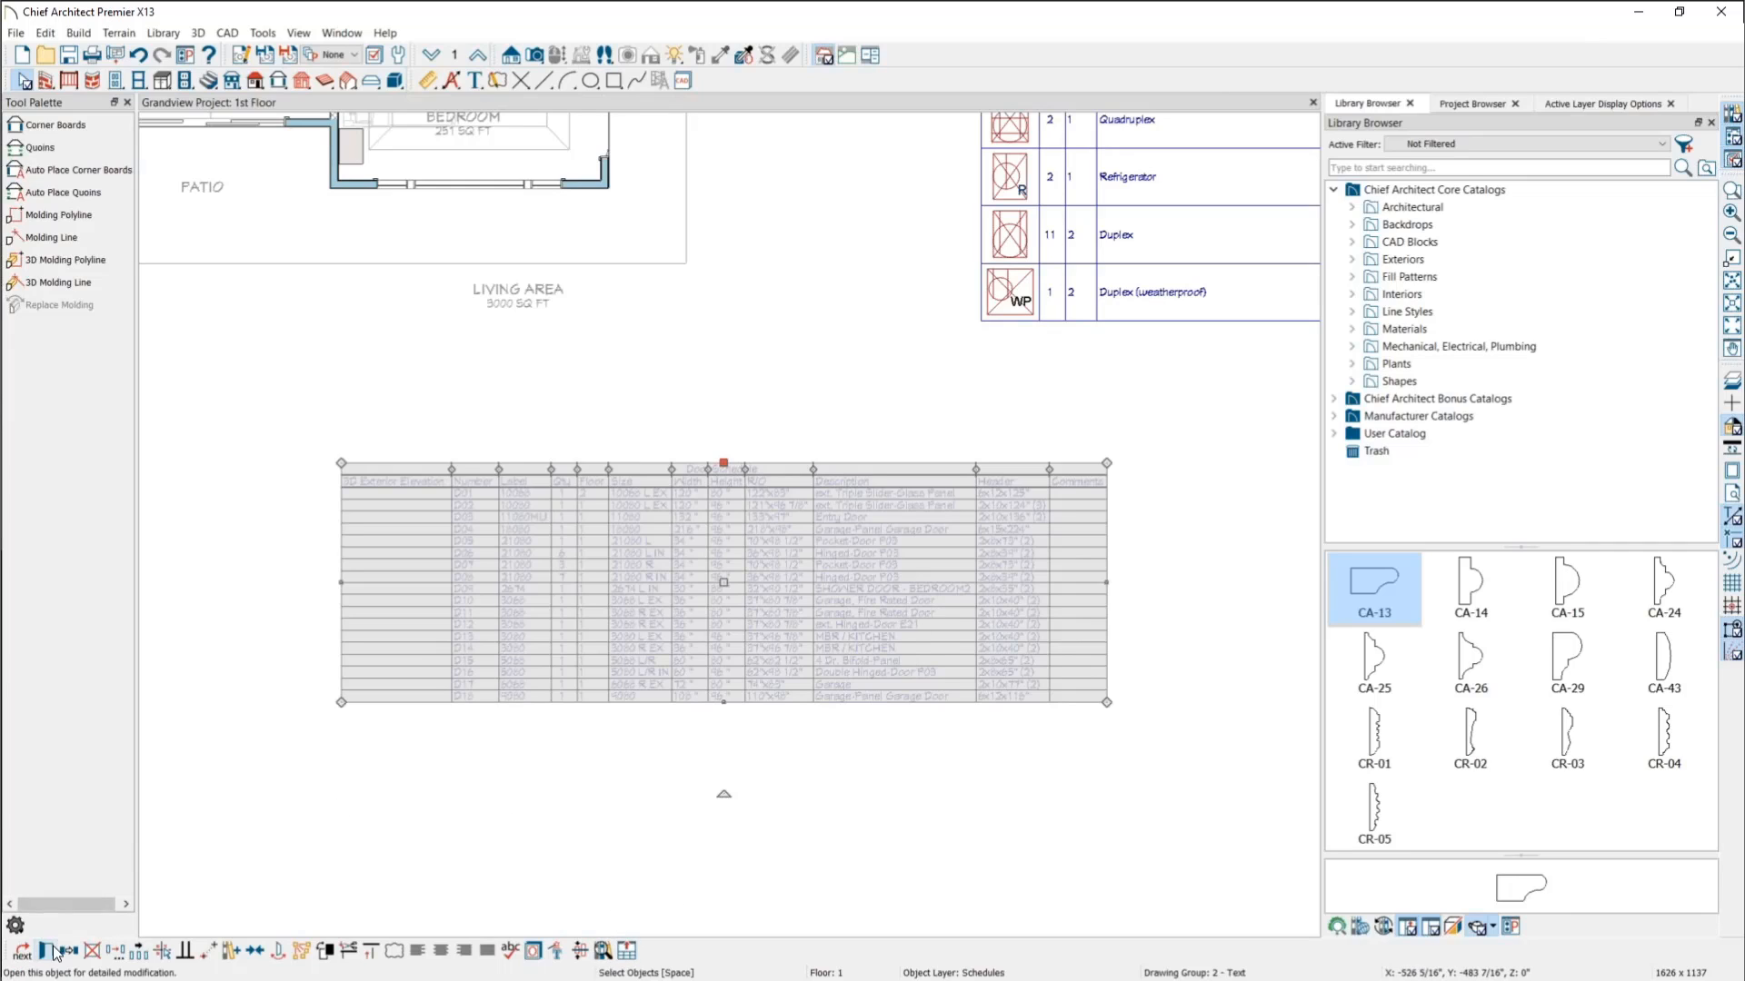
{"action": "left_click", "coordinate": [964, 818]}
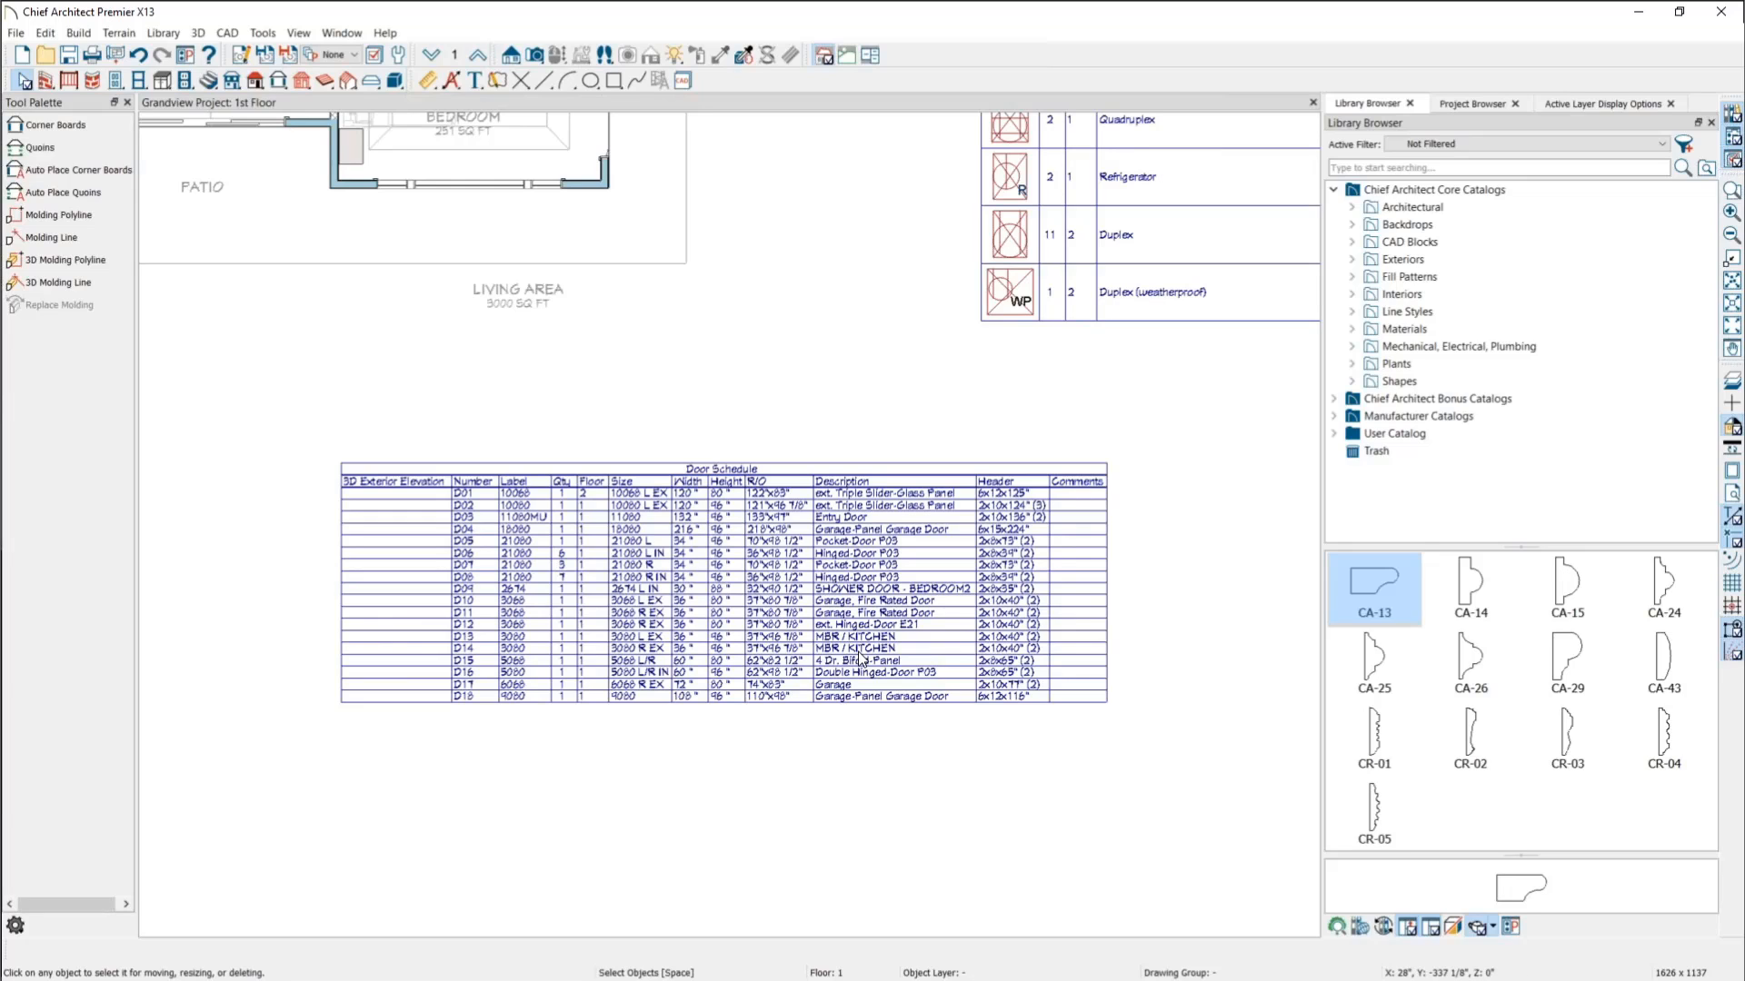
{"action": "left_click", "coordinate": [860, 656]}
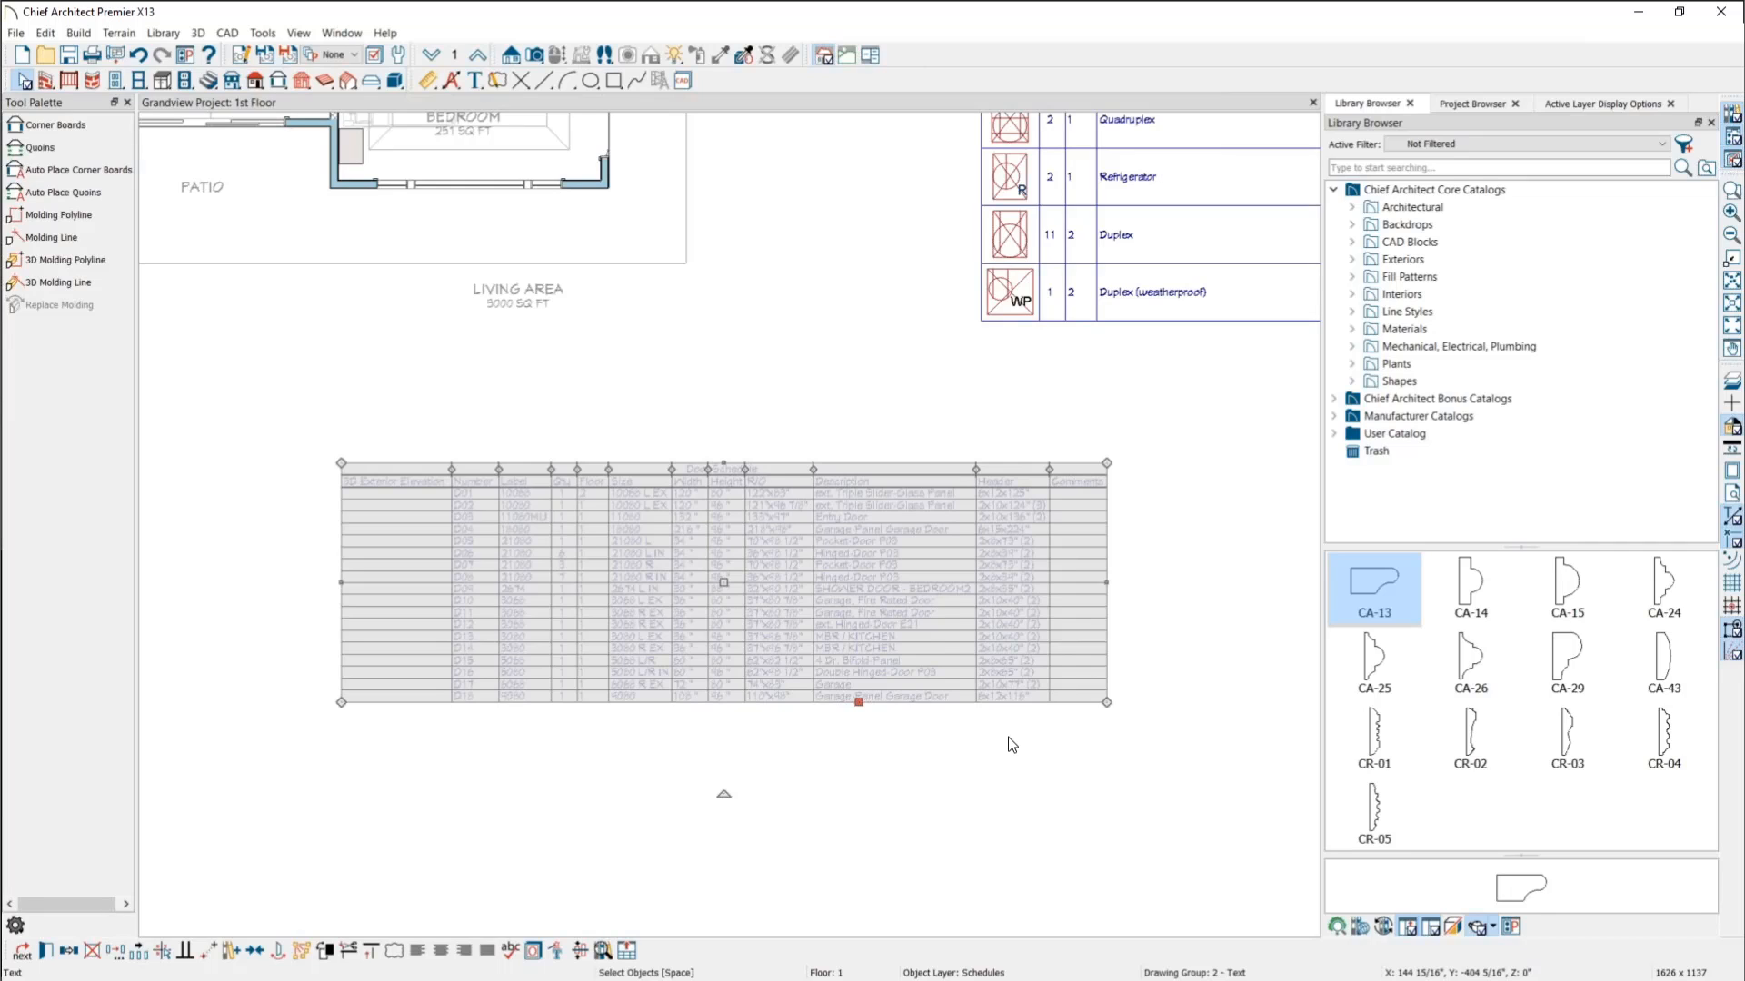
{"action": "key", "text": "Delete"}
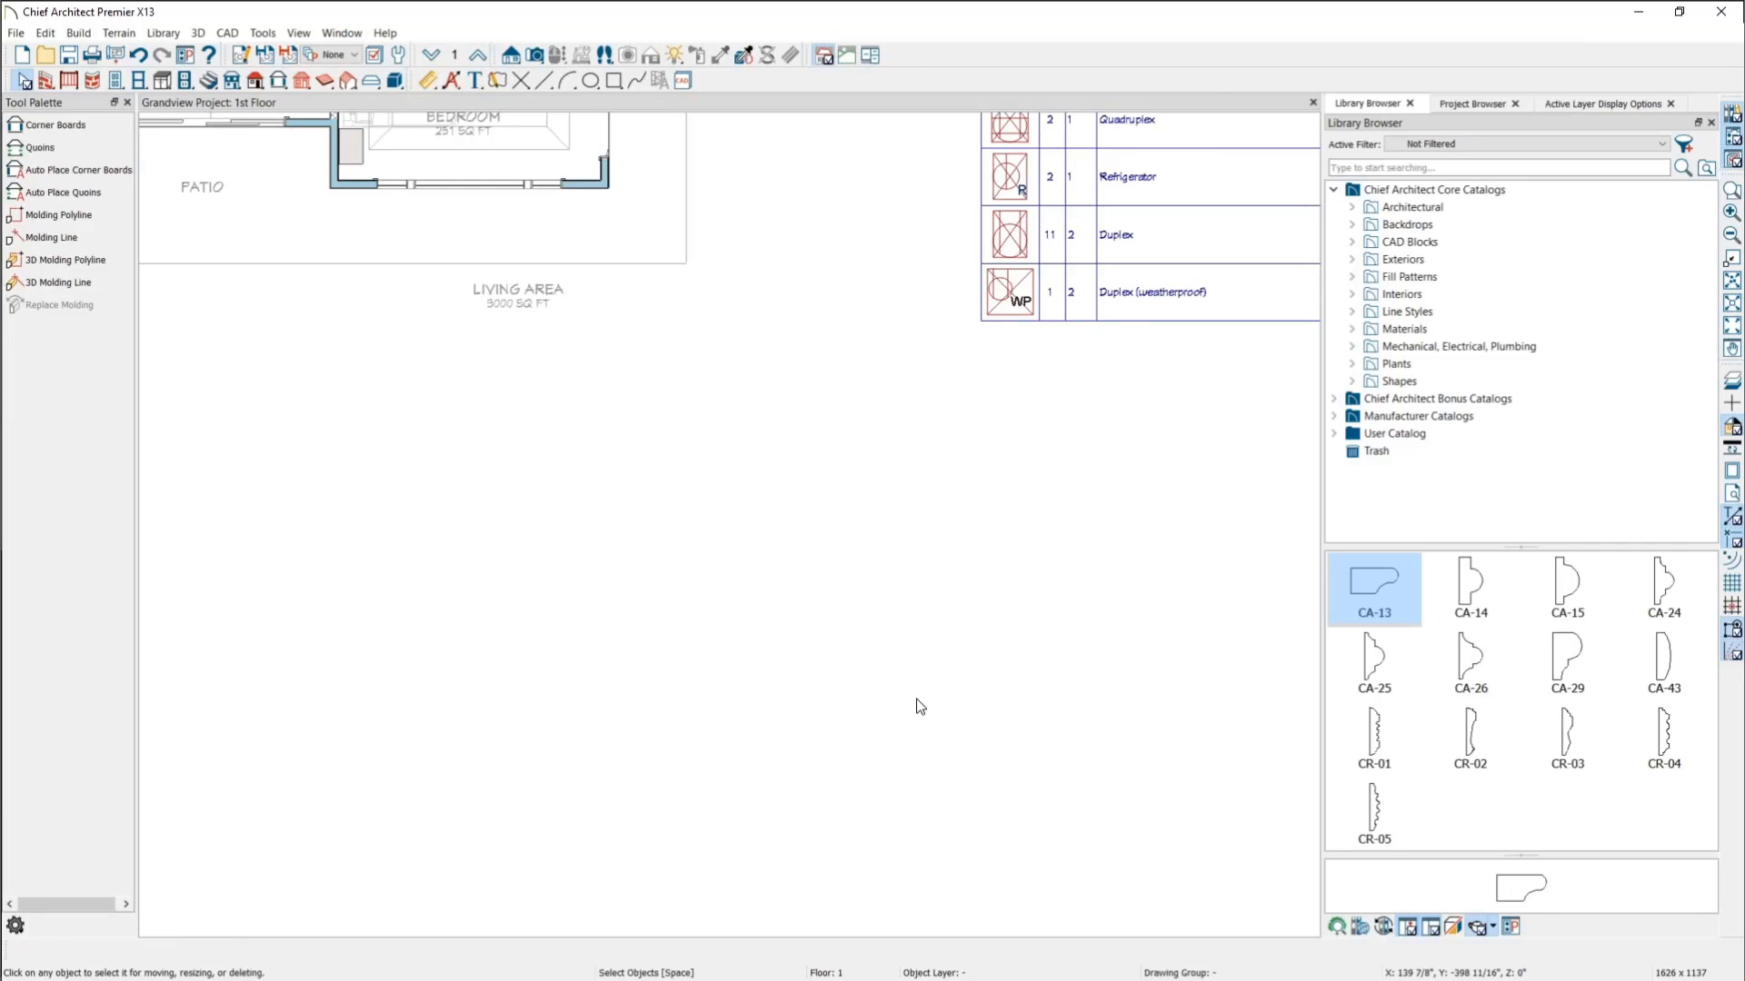
Step: Check the interior and exterior casing settings in the specification of the shower room's exterior wall window
{"action": "scroll", "coordinate": [510, 783], "scroll_direction": "down", "scroll_amount": 4}
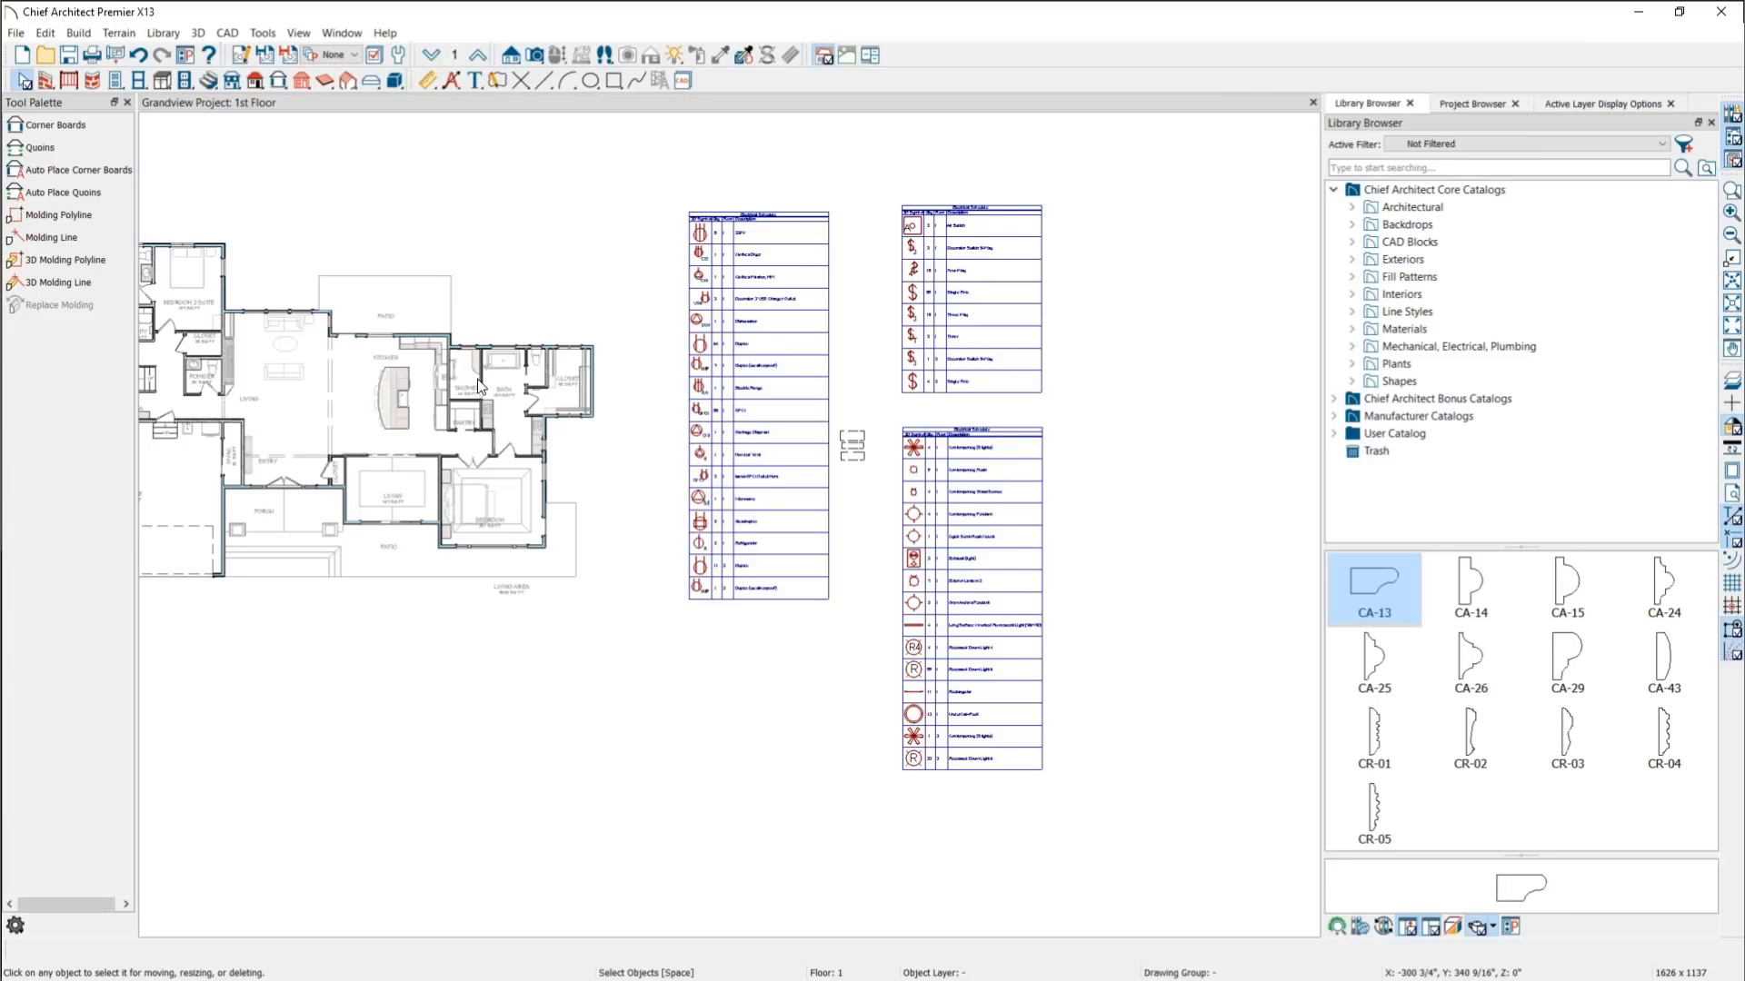
{"action": "scroll", "coordinate": [469, 346], "scroll_direction": "up", "scroll_amount": 5}
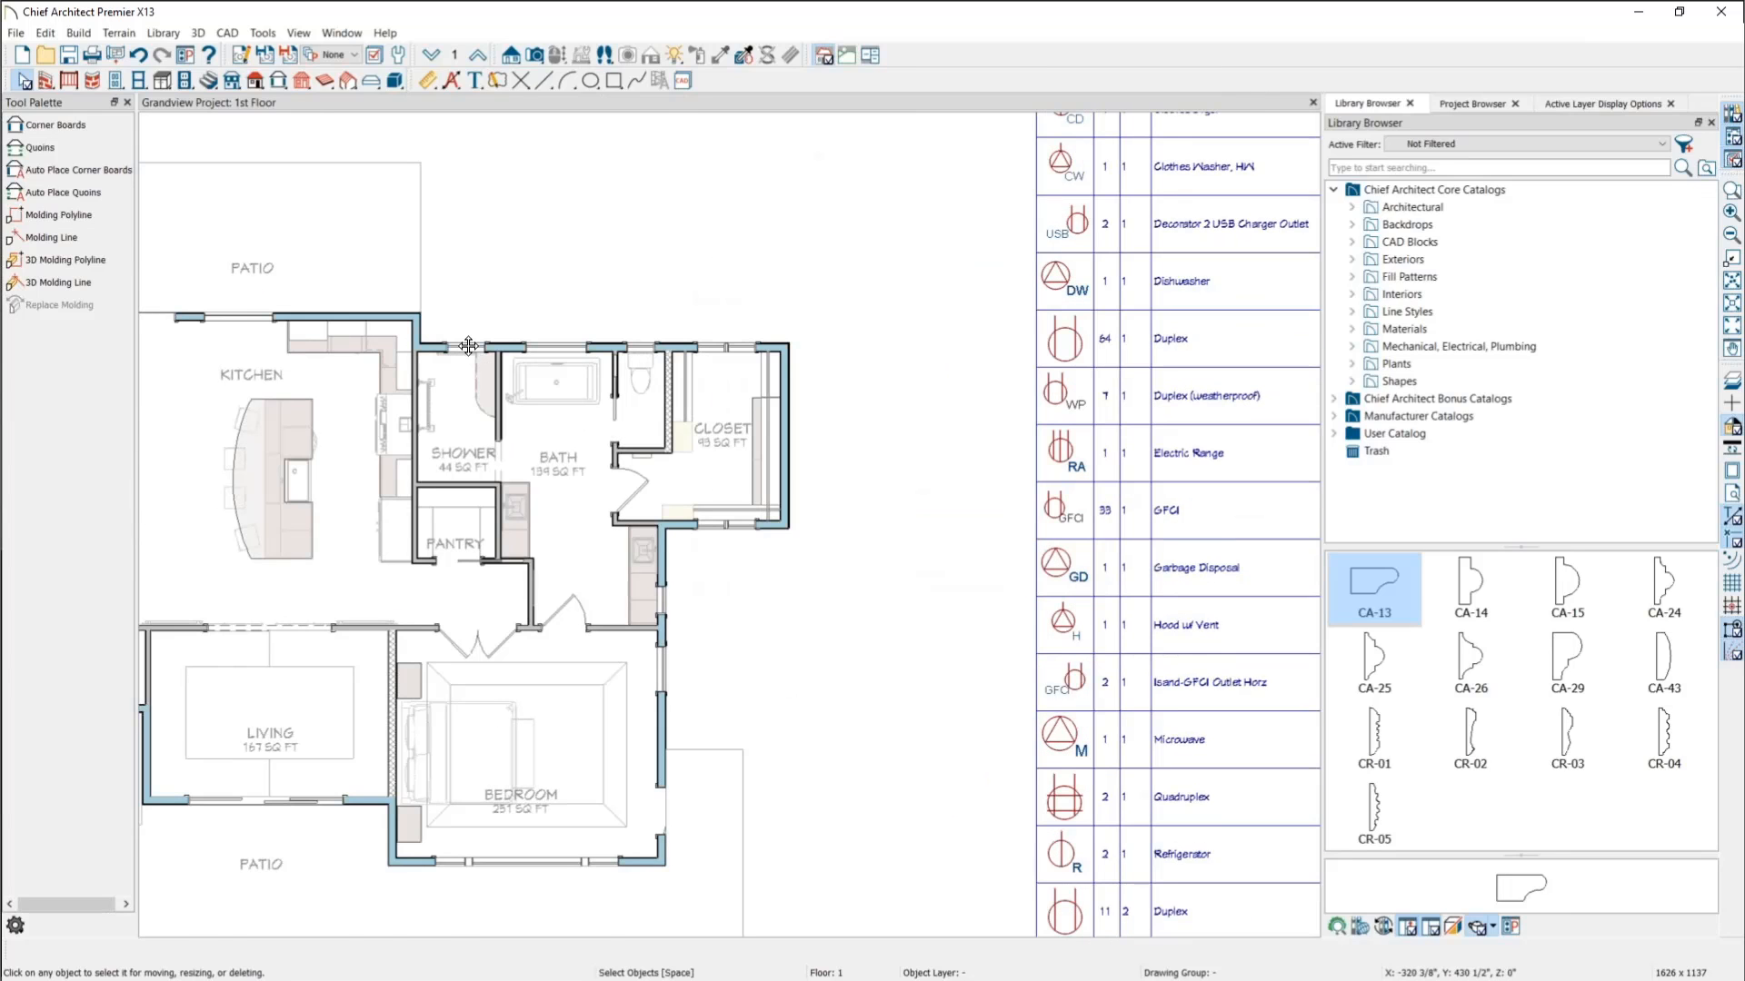
{"action": "left_click", "coordinate": [469, 346]}
{"action": "double_click", "coordinate": [468, 345]}
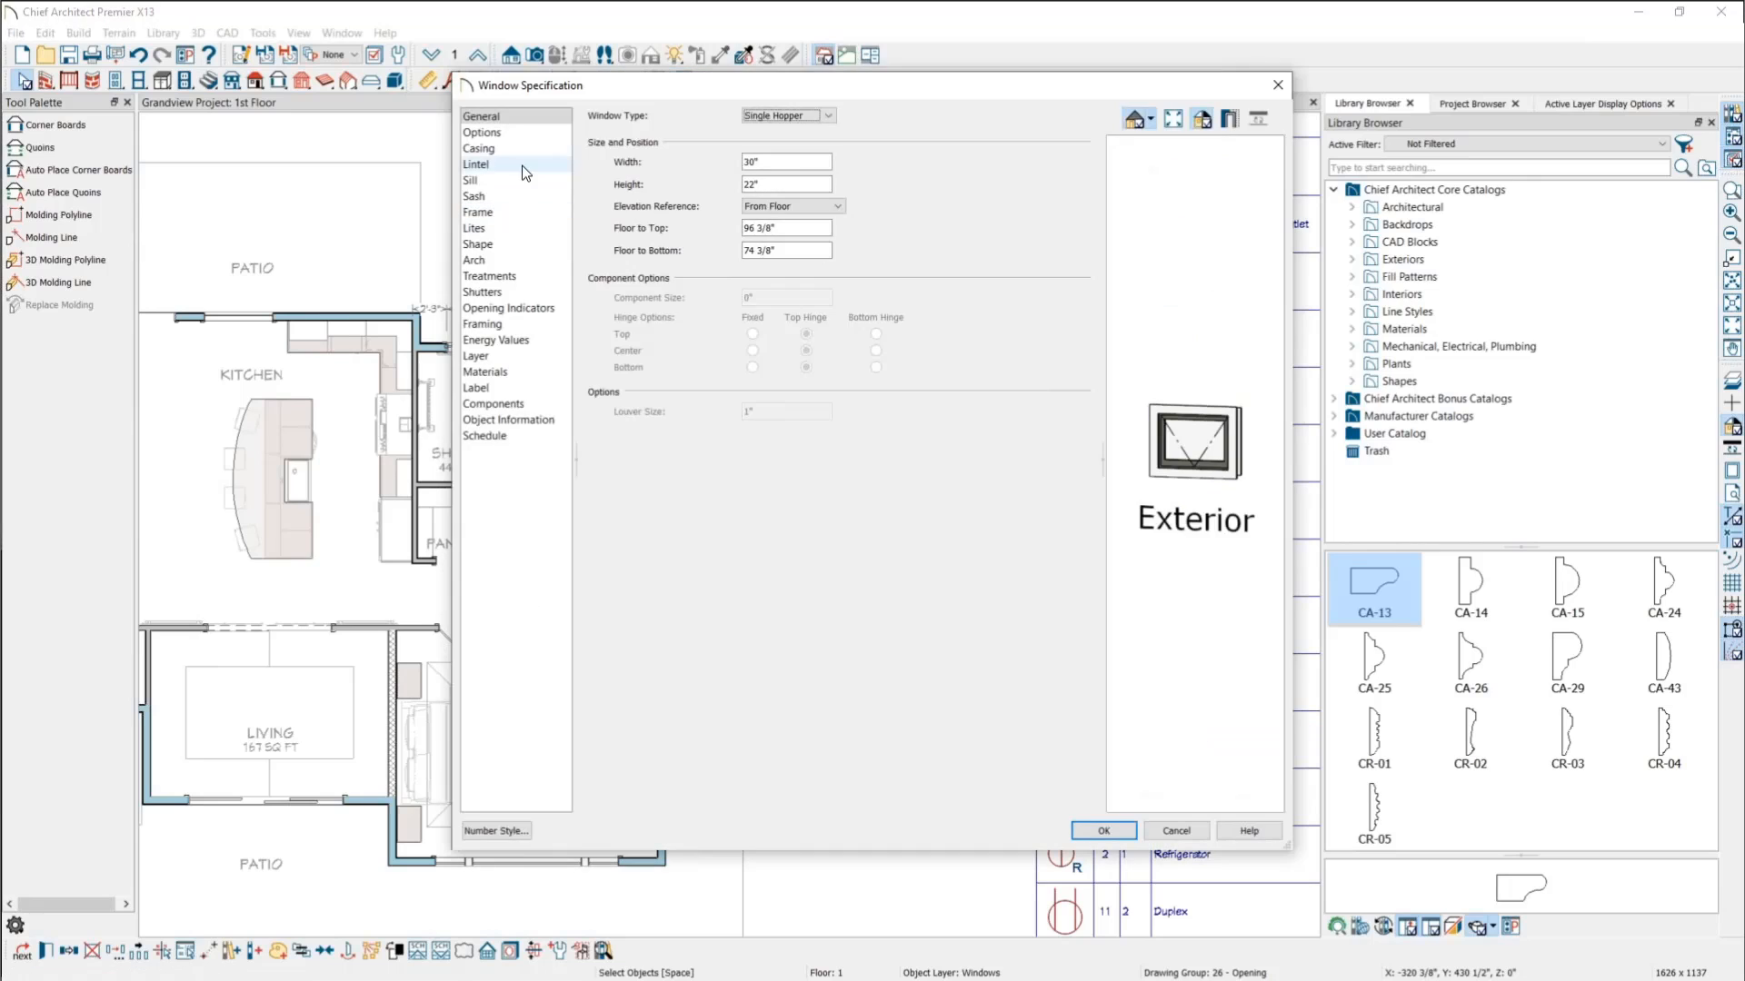
{"action": "left_click", "coordinate": [479, 148]}
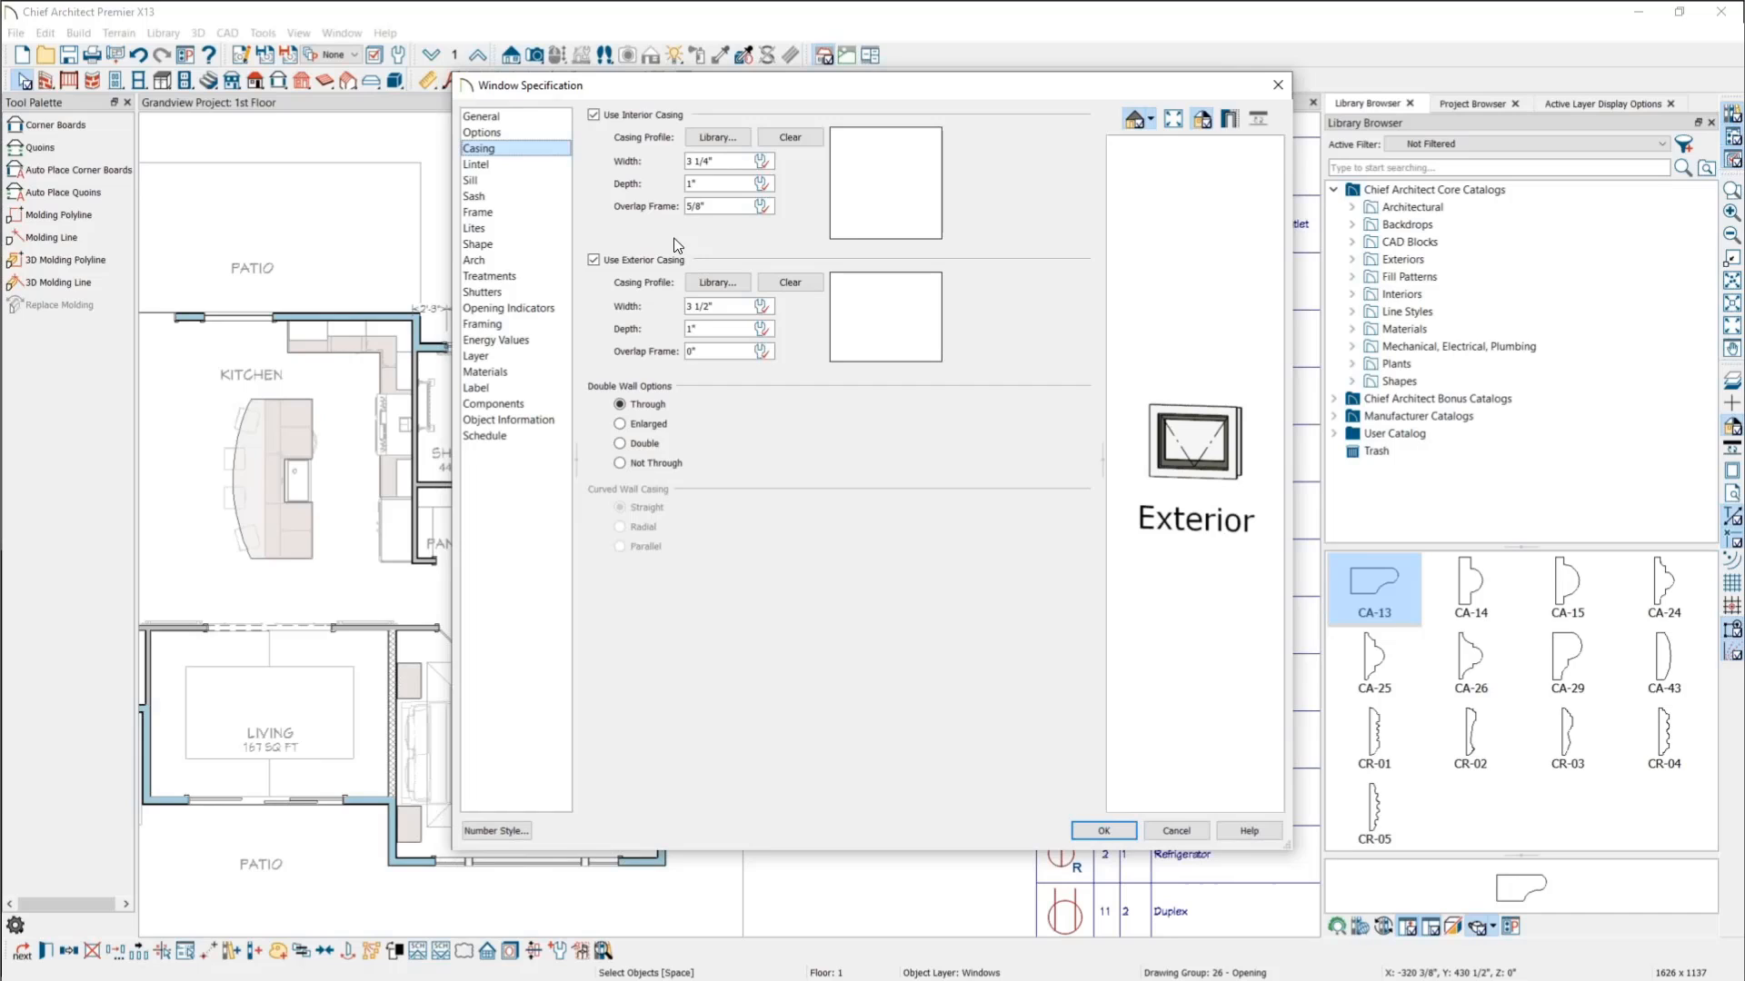
{"action": "left_click", "coordinate": [1275, 85]}
{"action": "scroll", "coordinate": [942, 522], "scroll_direction": "up", "scroll_amount": 1}
{"action": "scroll", "coordinate": [959, 497], "scroll_direction": "down", "scroll_amount": 5}
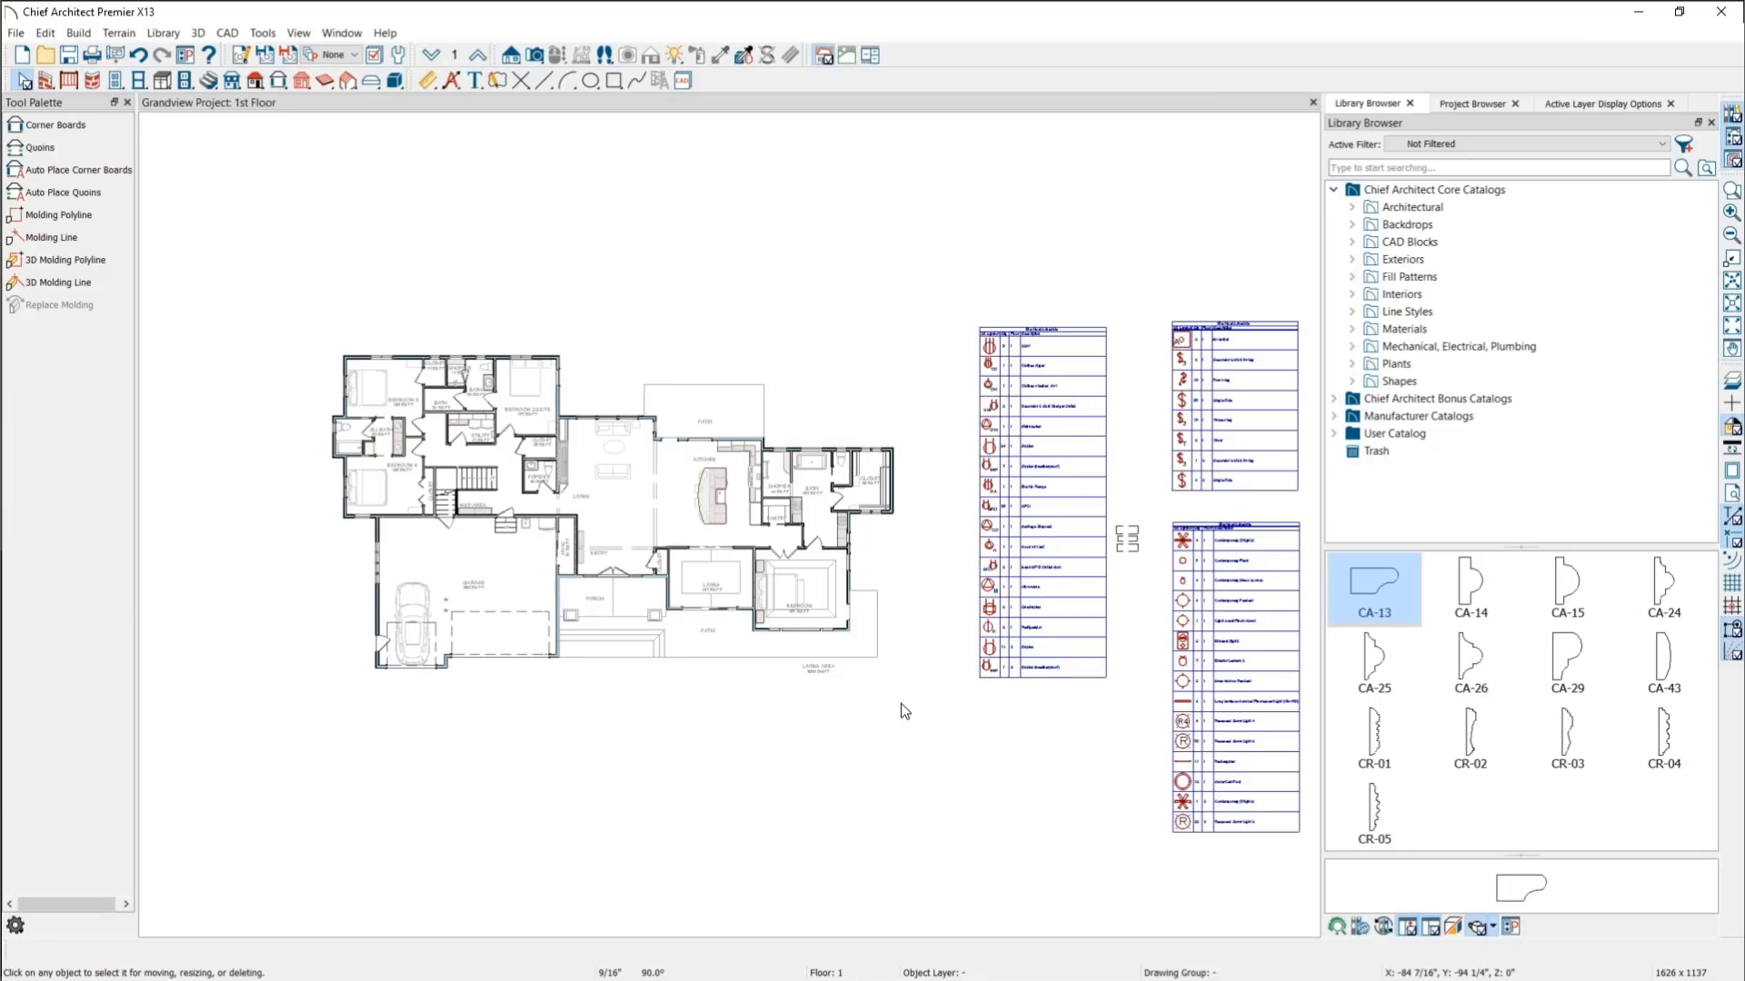
{"action": "key", "text": "space"}
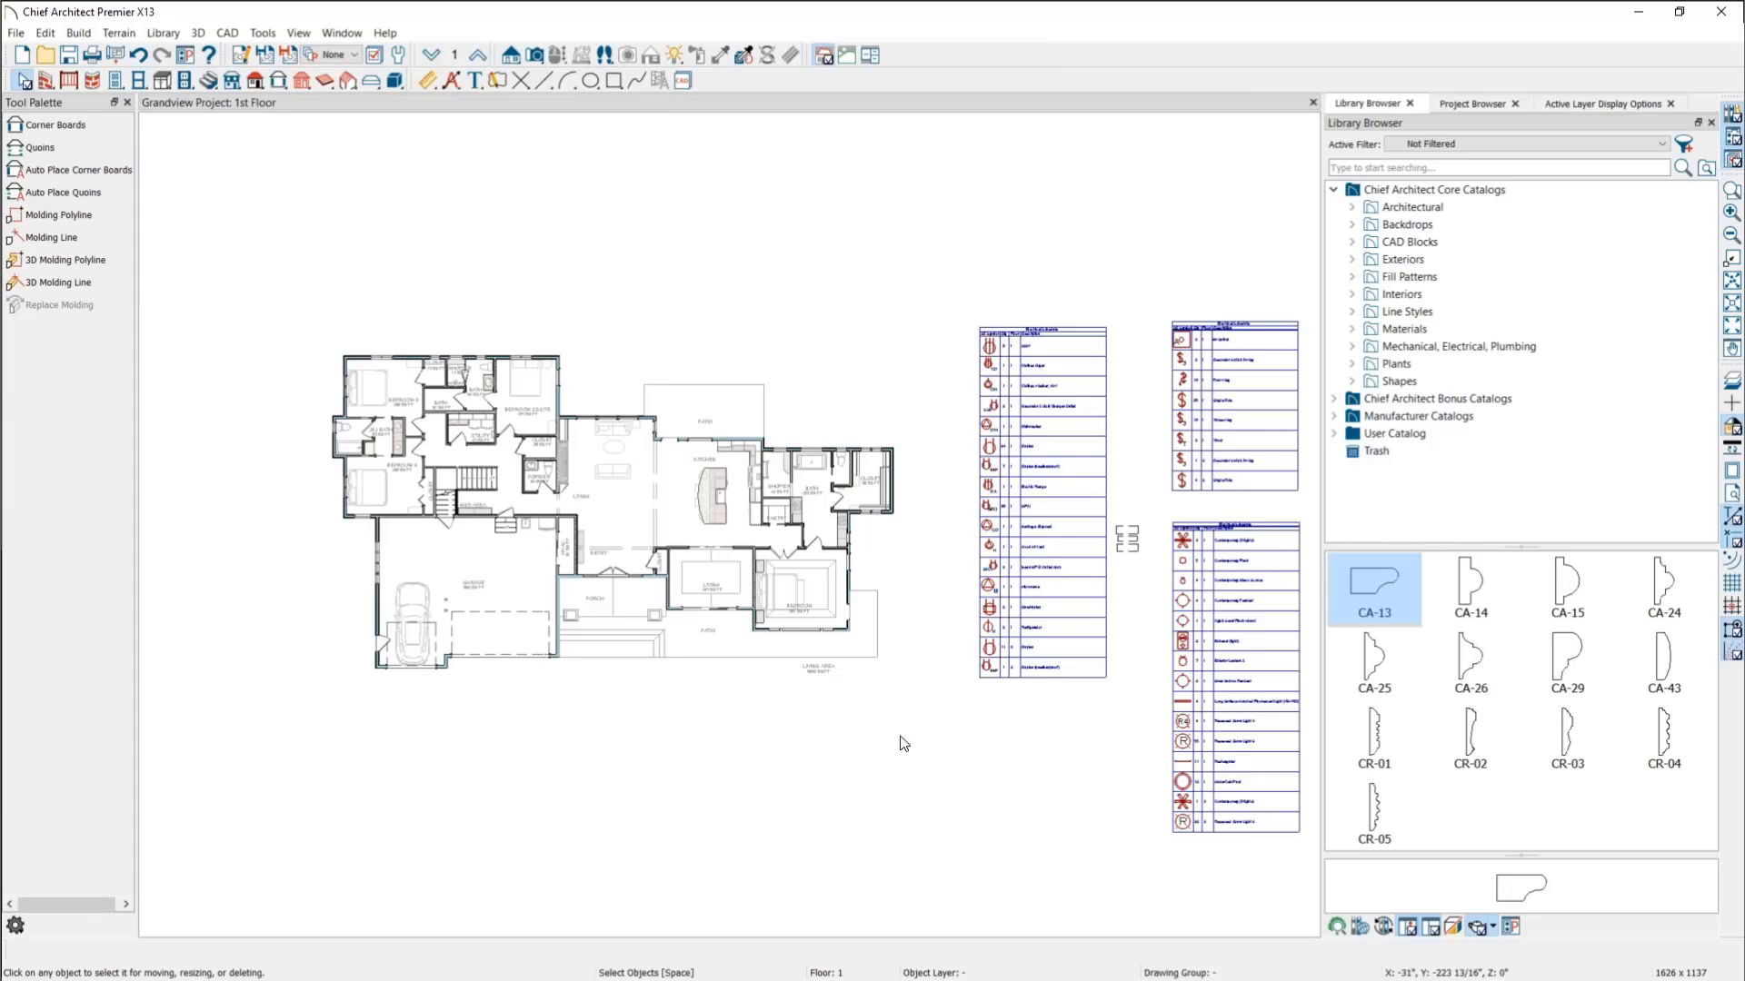
{"action": "scroll", "coordinate": [745, 543], "scroll_direction": "up", "scroll_amount": 4}
{"action": "scroll", "coordinate": [683, 374], "scroll_direction": "up", "scroll_amount": 3}
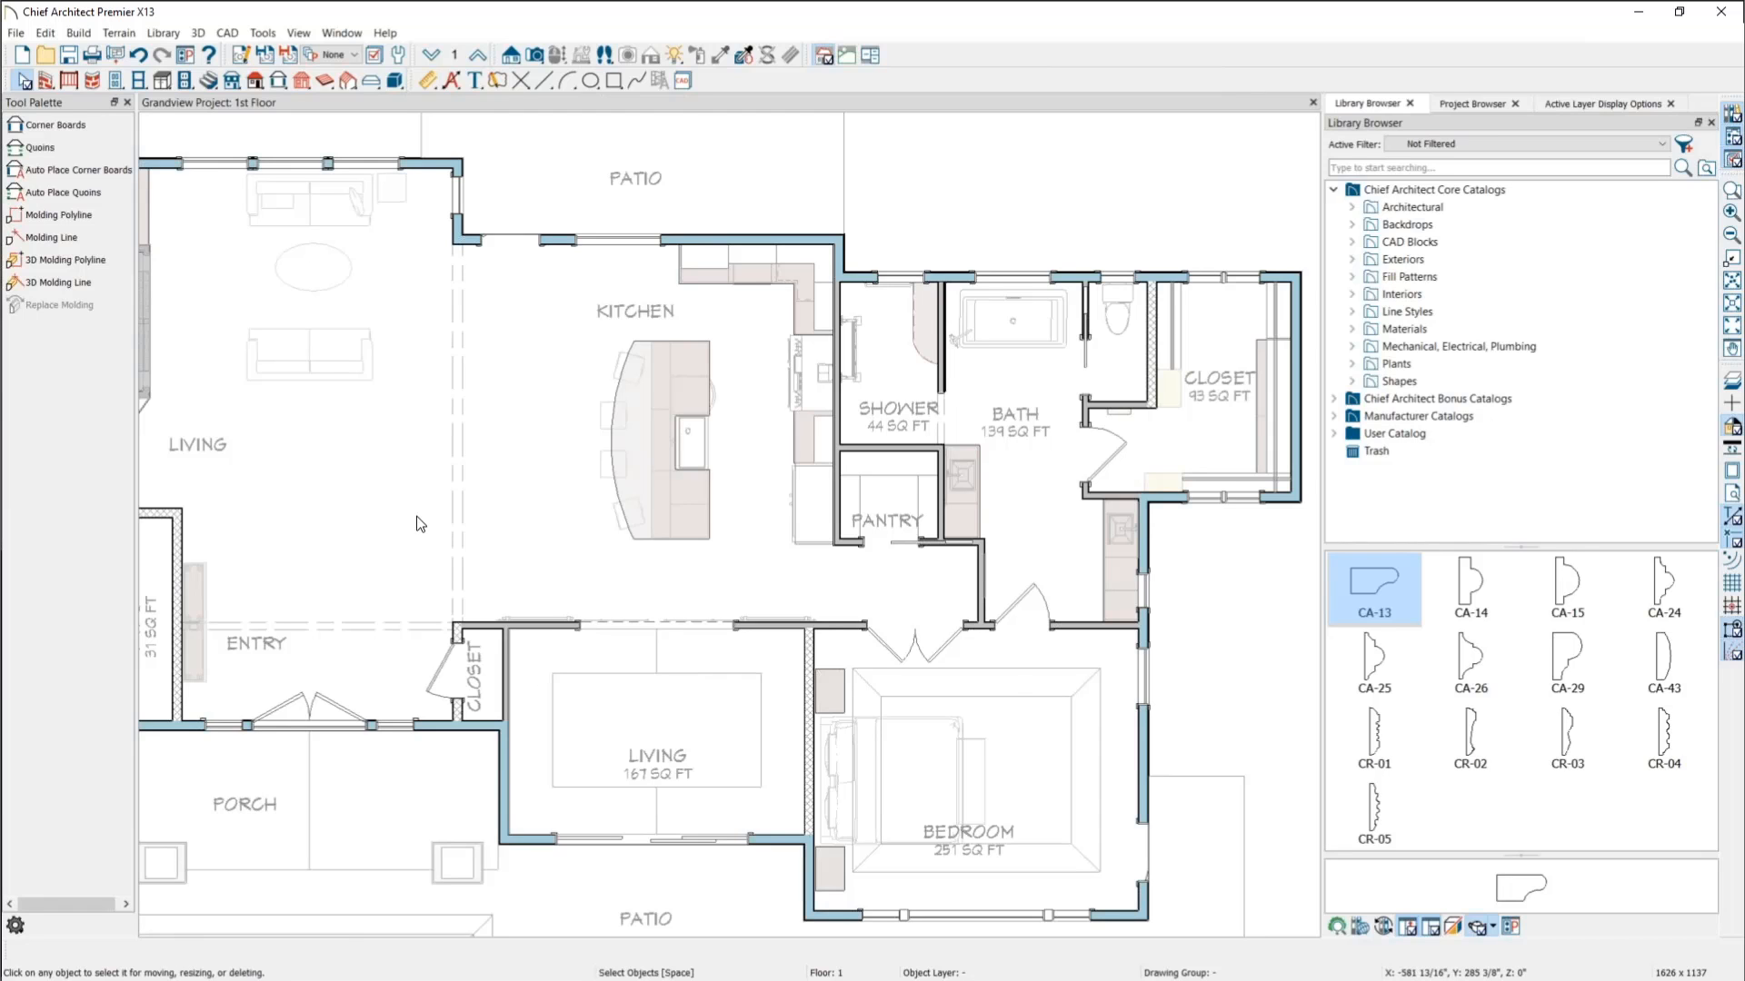
Step: Enable Scale Images and Use Plan View Scale for the electrical schedule listing outlets and appliances
{"action": "scroll", "coordinate": [400, 513], "scroll_direction": "down", "scroll_amount": 5}
{"action": "scroll", "coordinate": [1181, 540], "scroll_direction": "up", "scroll_amount": 4}
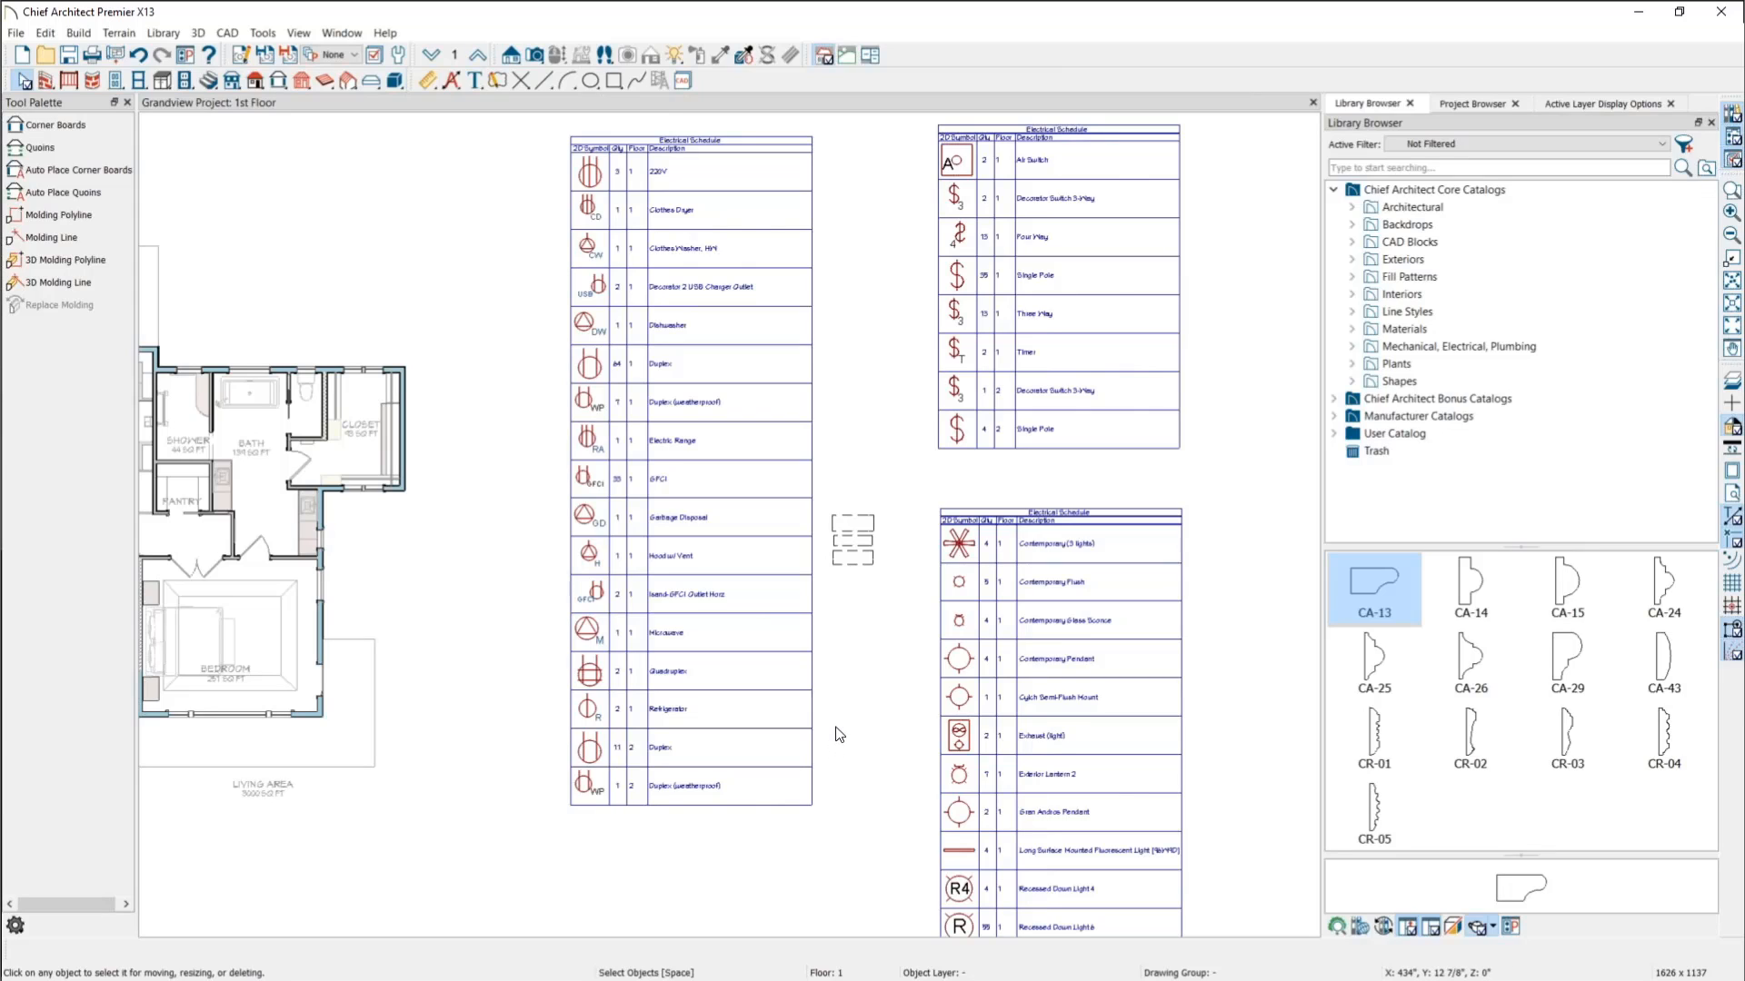
{"action": "left_click", "coordinate": [694, 229]}
{"action": "double_click", "coordinate": [699, 241]}
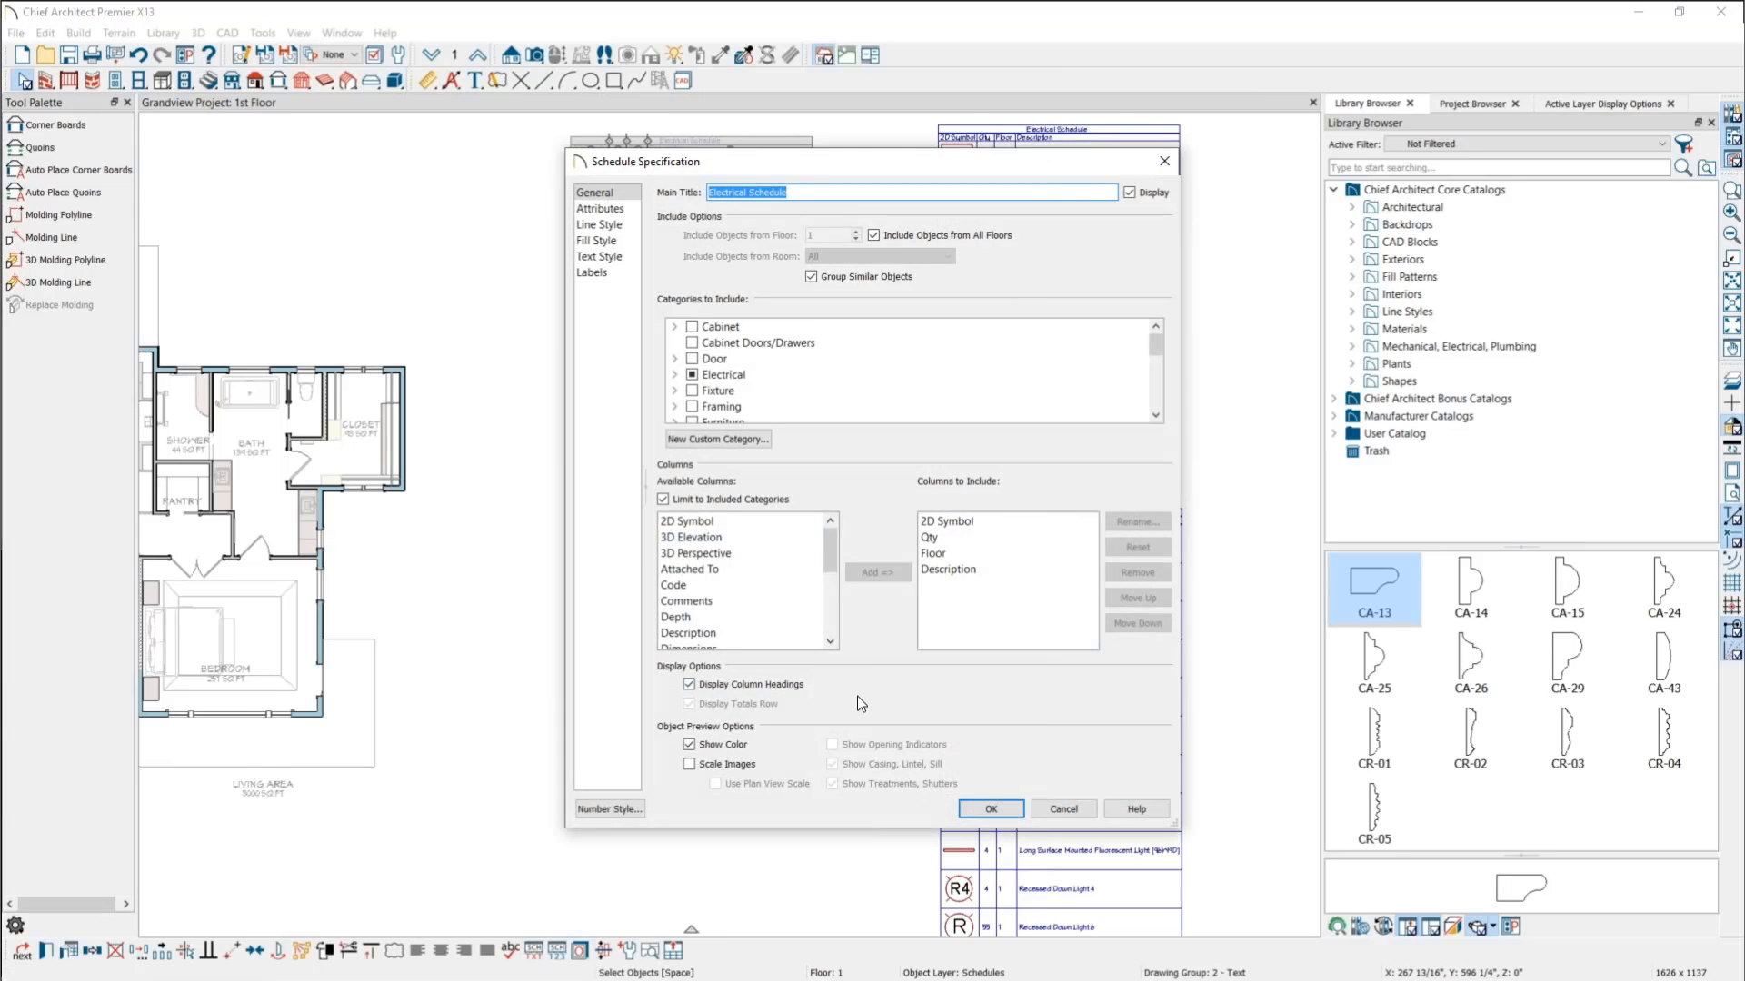
{"action": "left_click", "coordinate": [726, 766]}
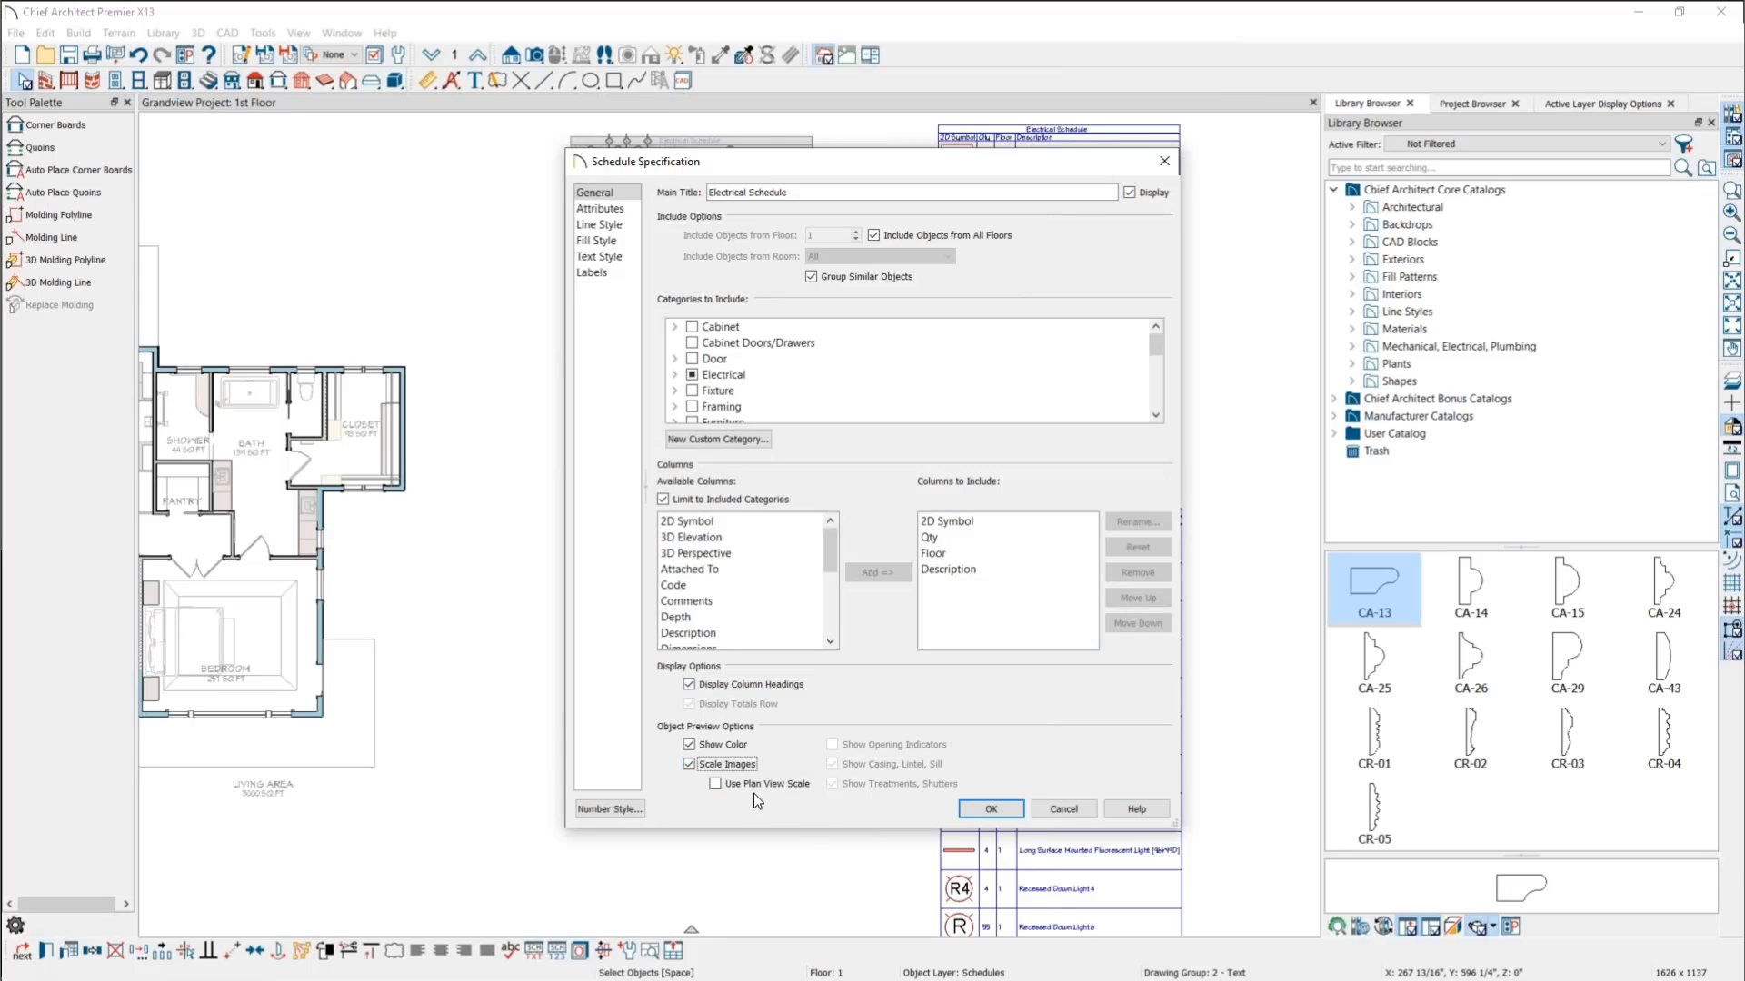
{"action": "left_click", "coordinate": [751, 787]}
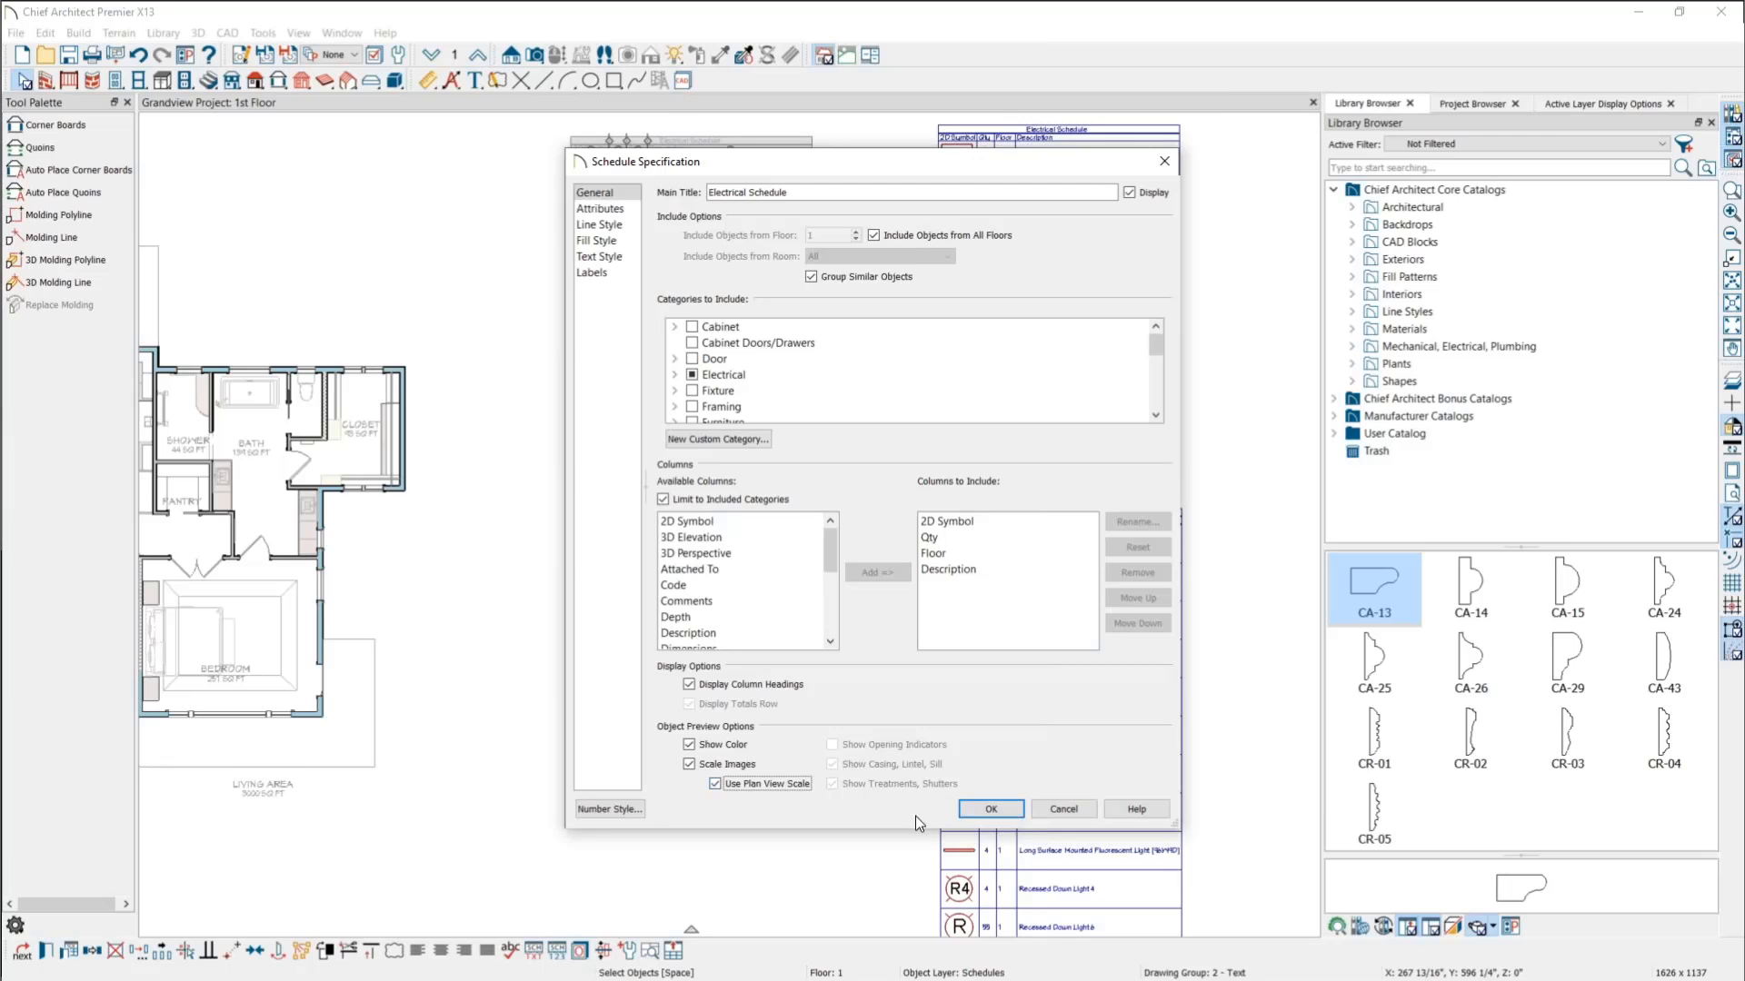
{"action": "left_click", "coordinate": [990, 809]}
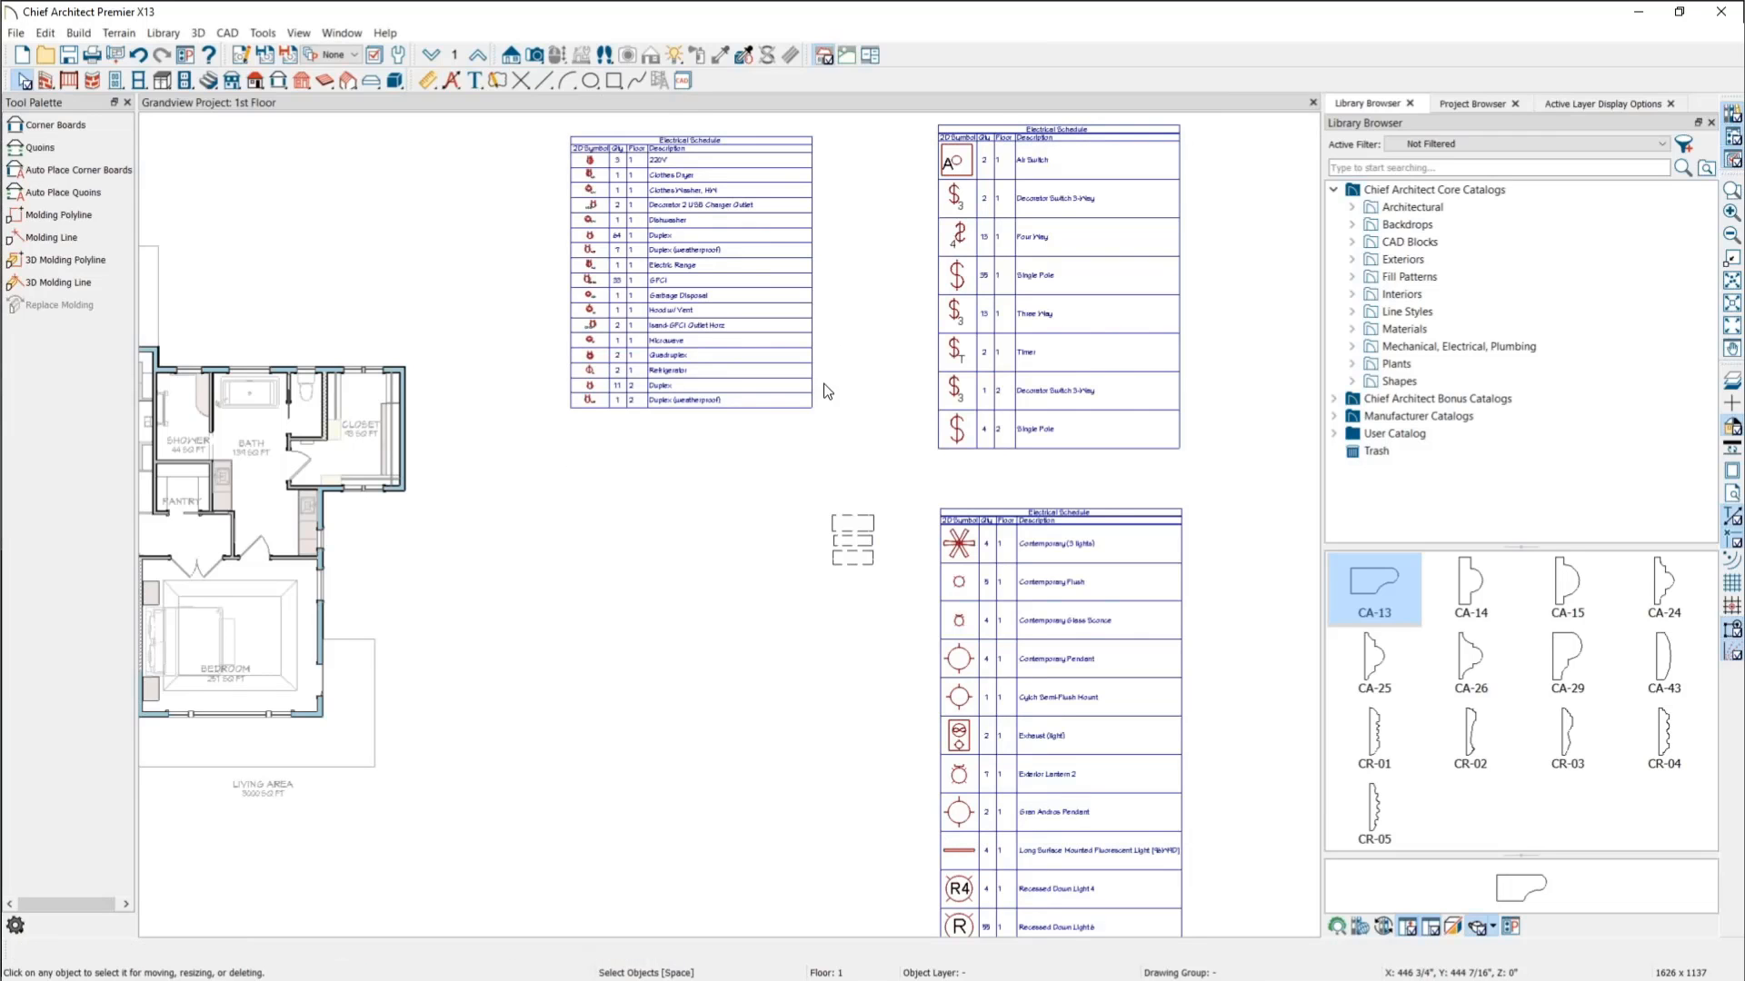
Step: Examine the outlet schedule's 2D symbols up close and recheck the image scaling options in its specification
{"action": "scroll", "coordinate": [603, 132], "scroll_direction": "up", "scroll_amount": 4}
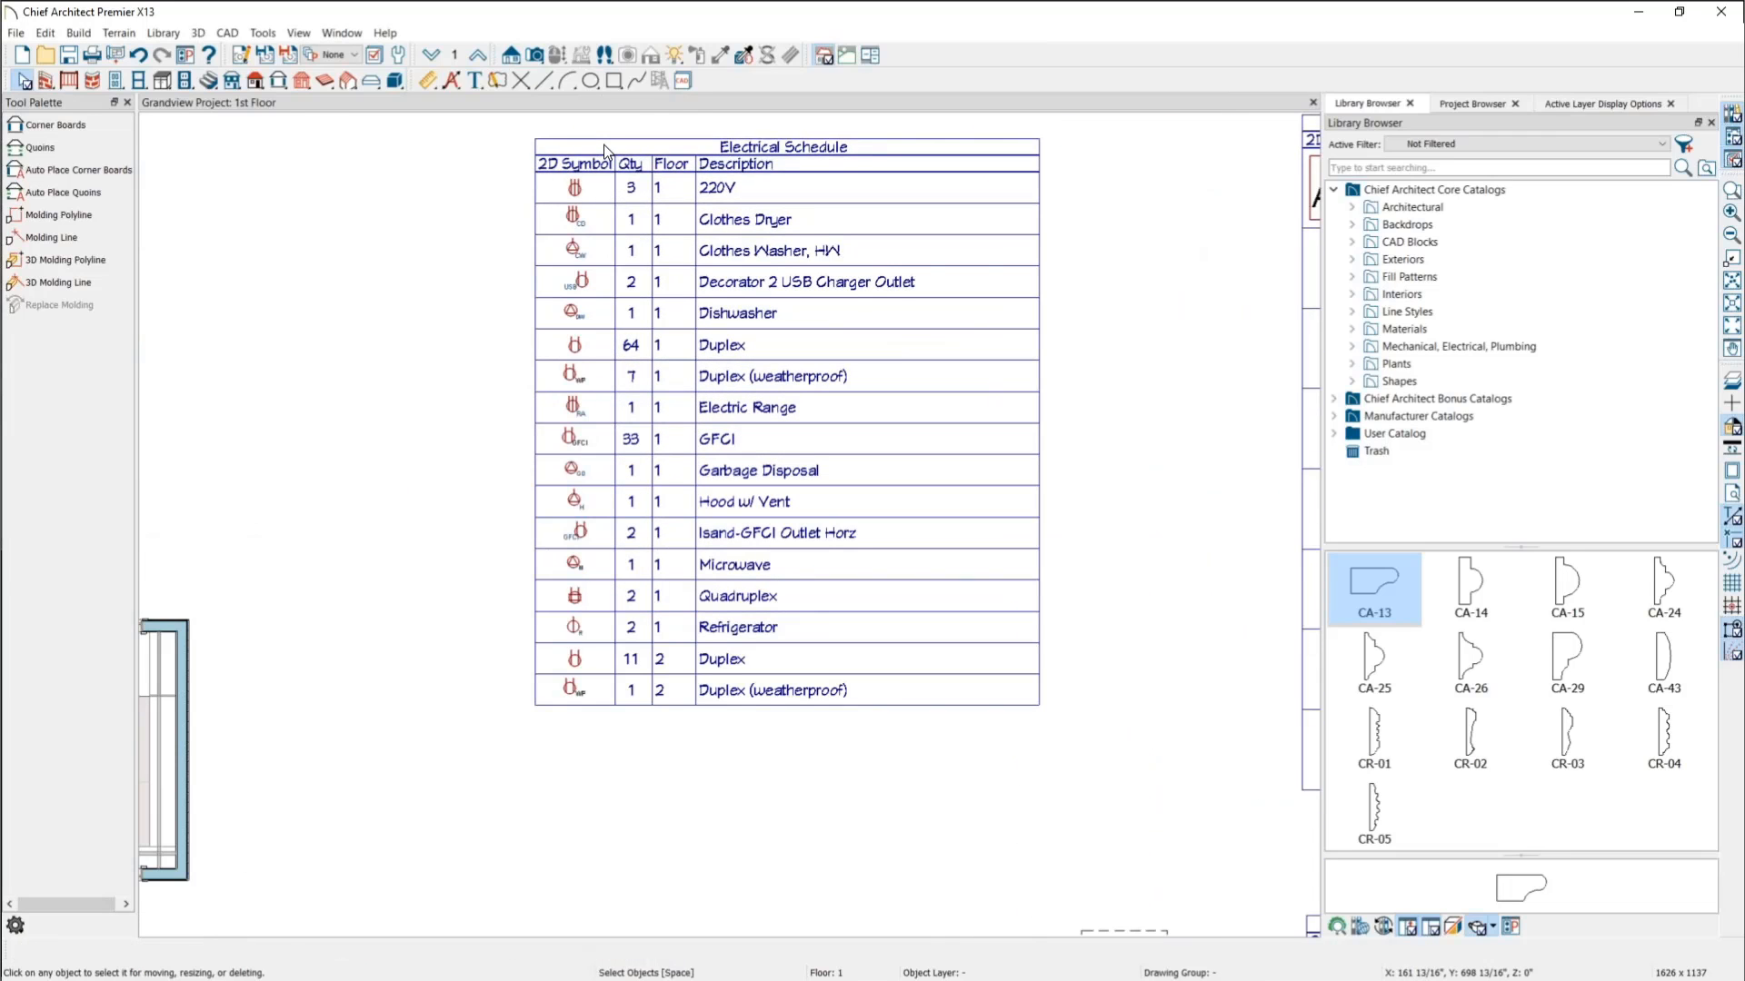
{"action": "left_click", "coordinate": [780, 356]}
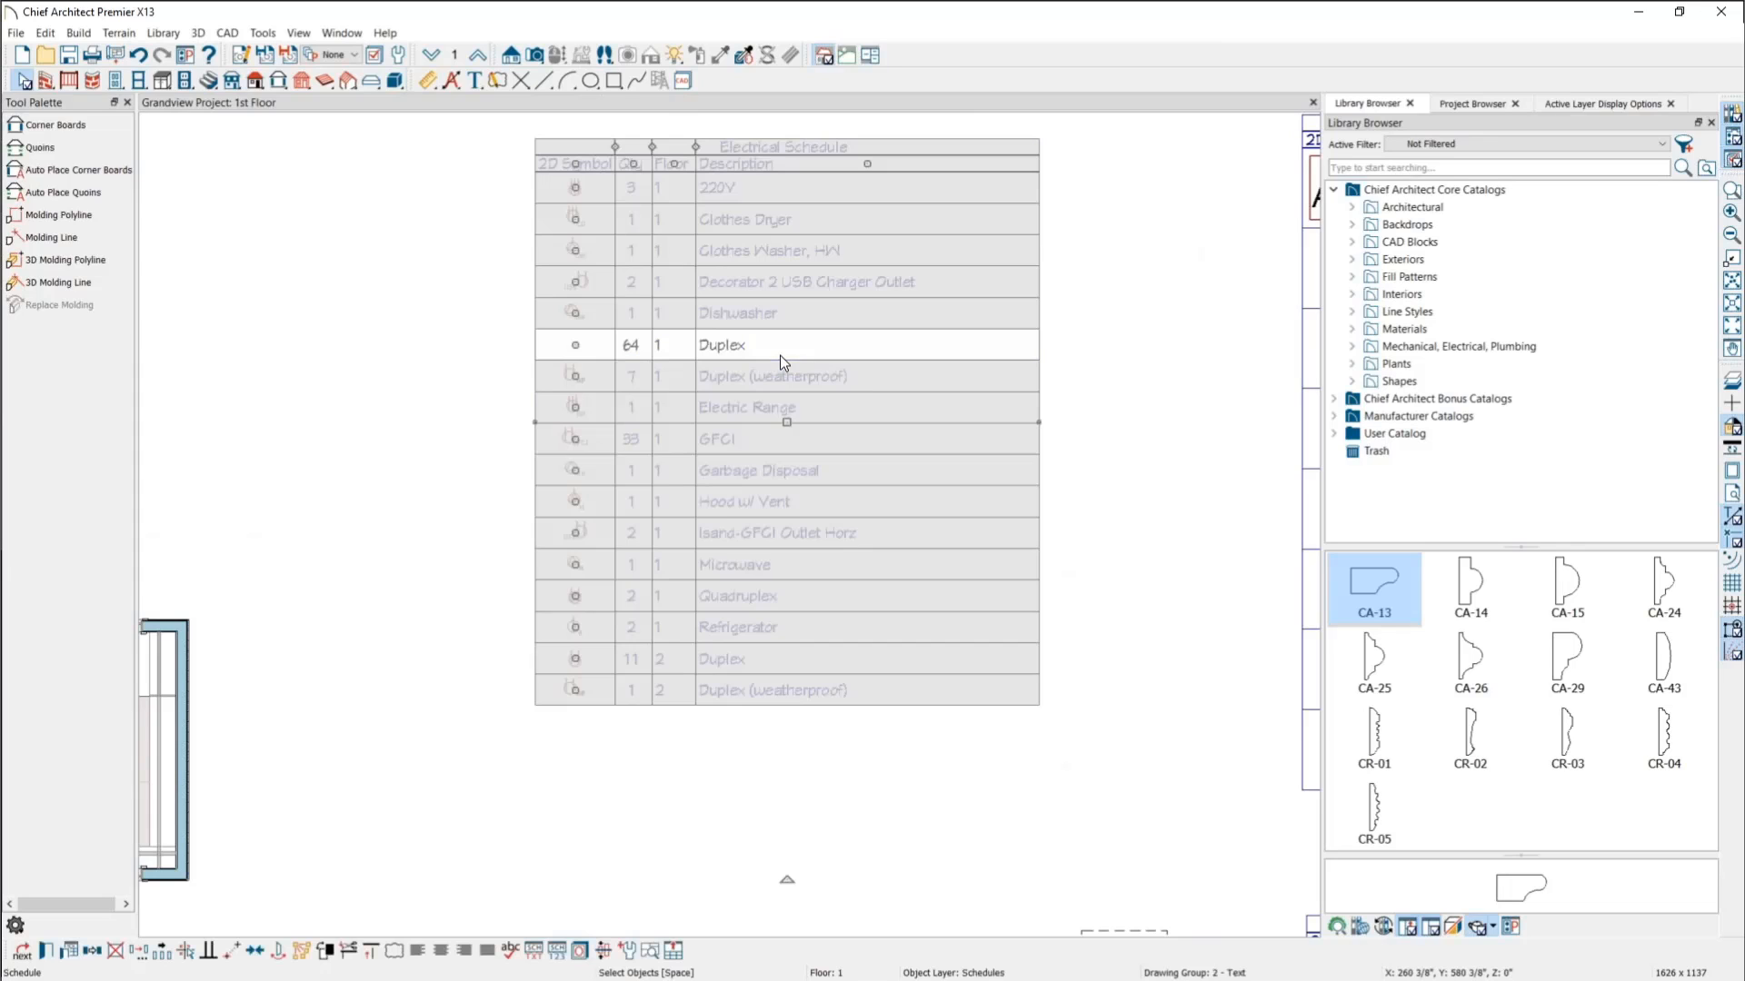
{"action": "double_click", "coordinate": [816, 383]}
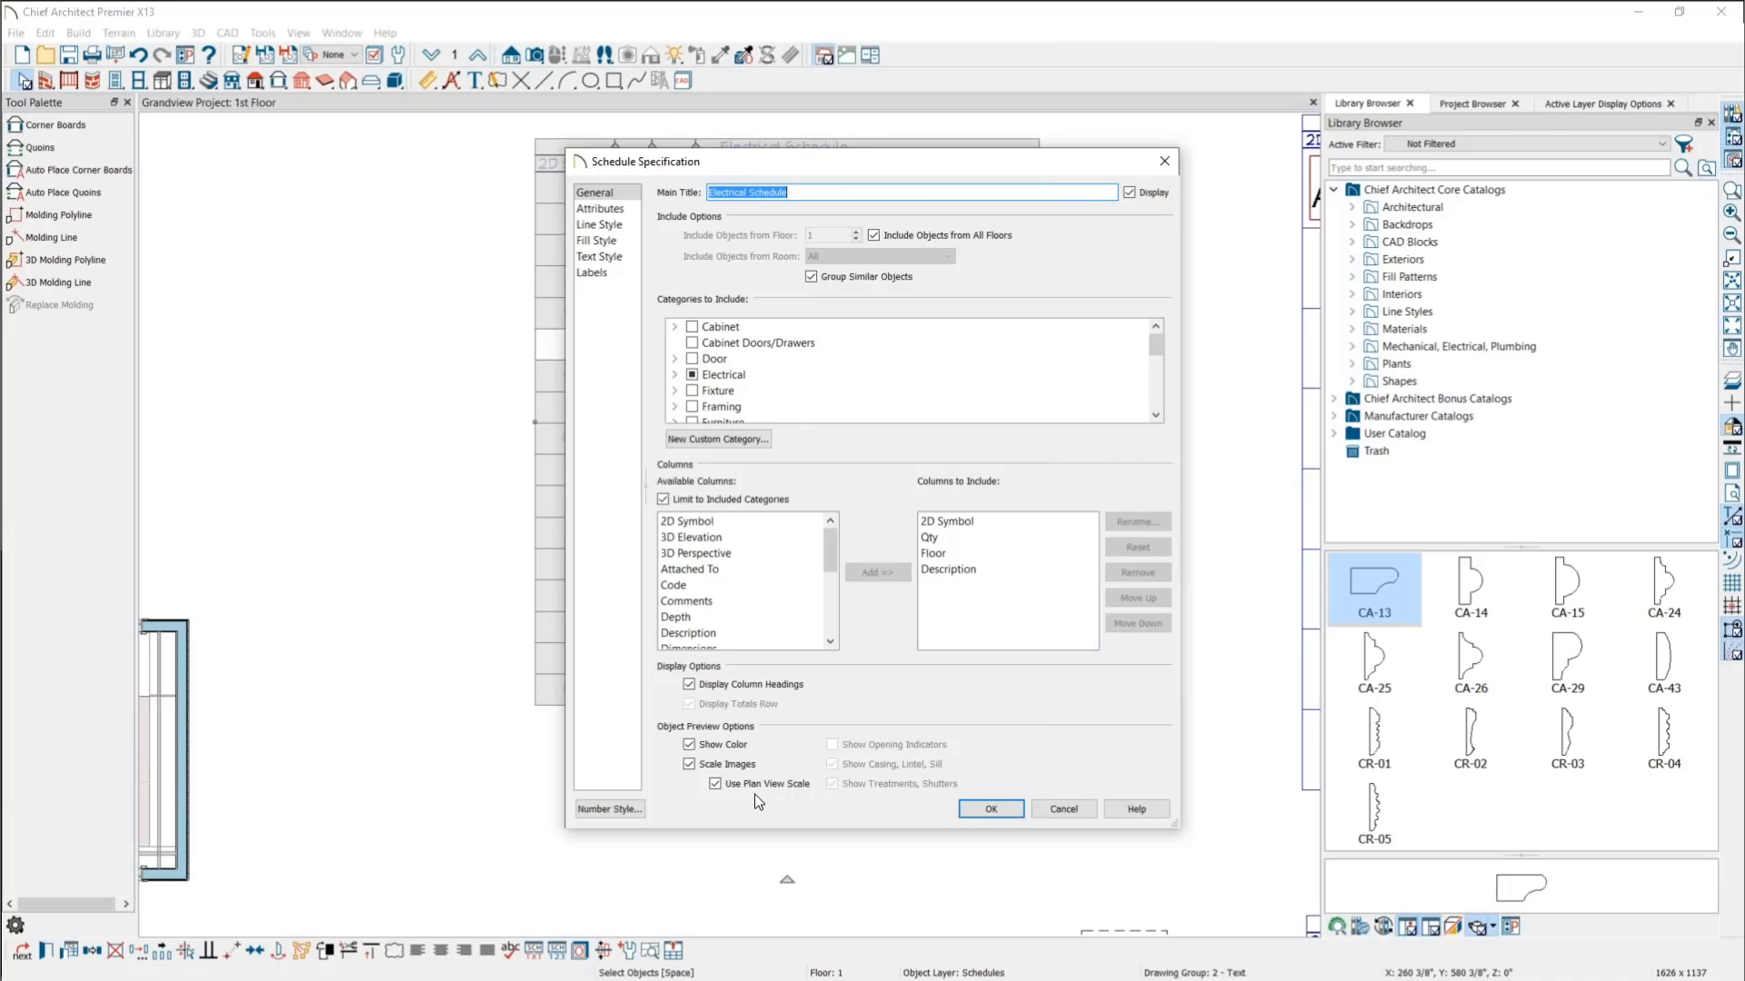
{"action": "left_click", "coordinate": [990, 808]}
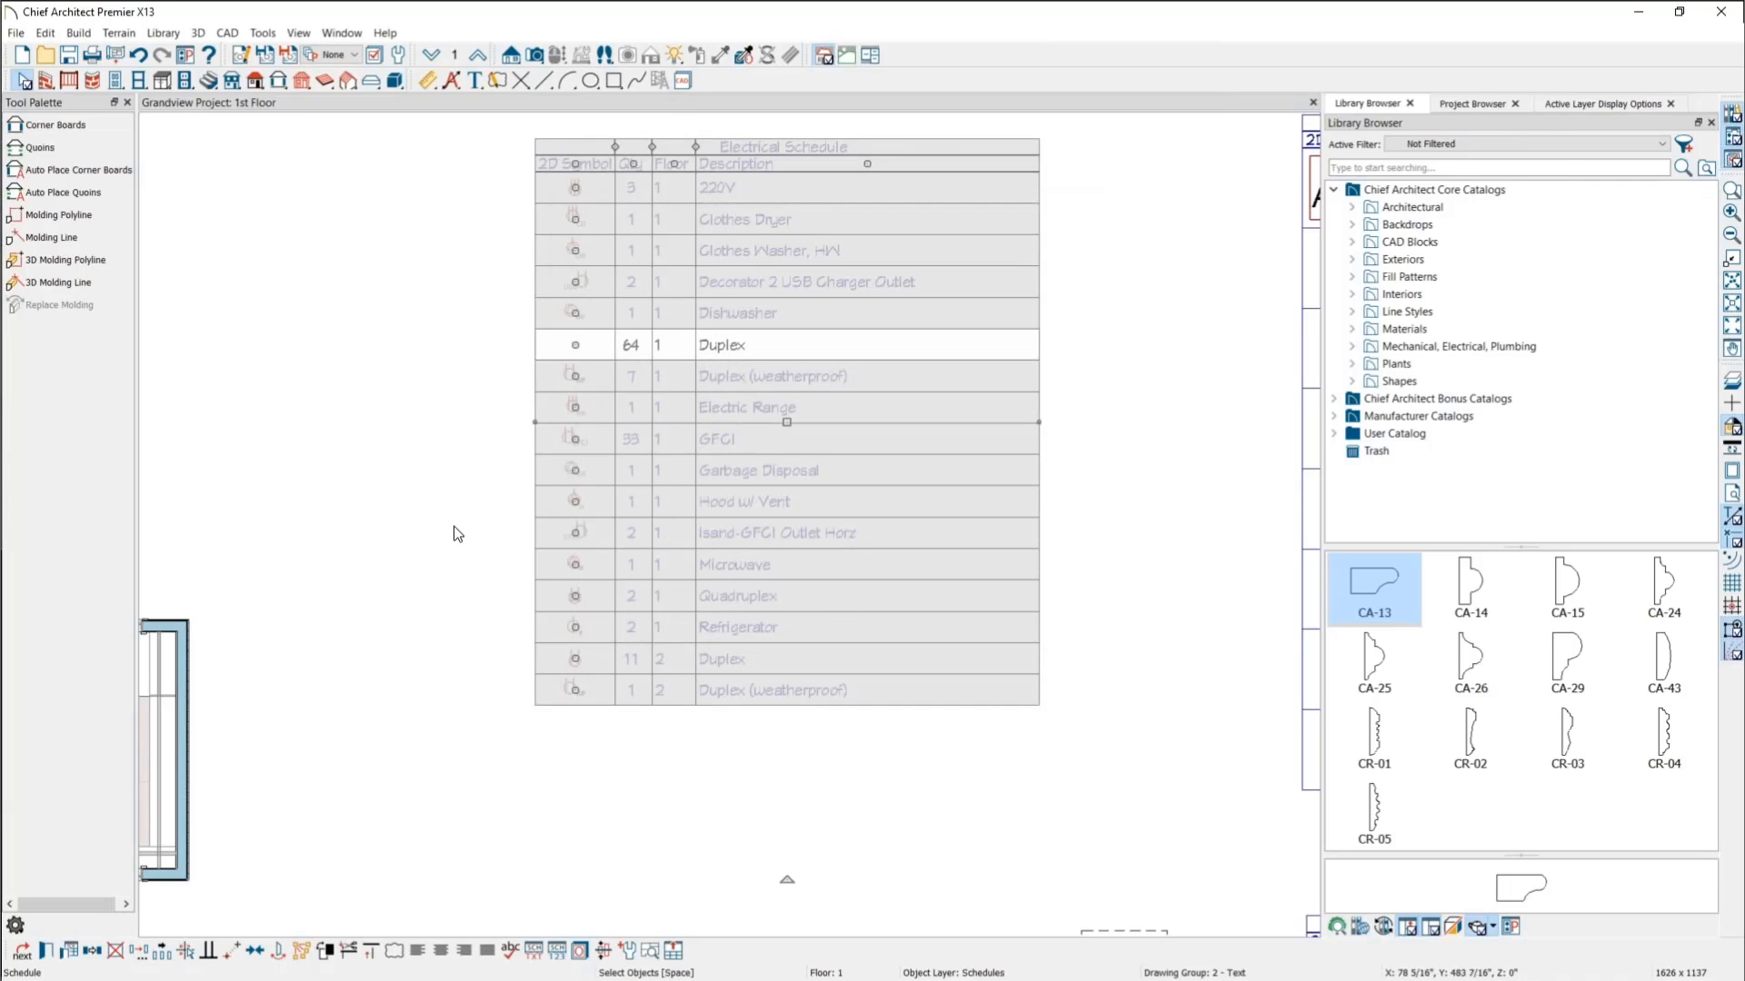
{"action": "left_click", "coordinate": [390, 311]}
Step: Enable Scale Images and Use Plan View Scale for the electrical schedule listing light fixtures
{"action": "scroll", "coordinate": [447, 338], "scroll_direction": "down", "scroll_amount": 3}
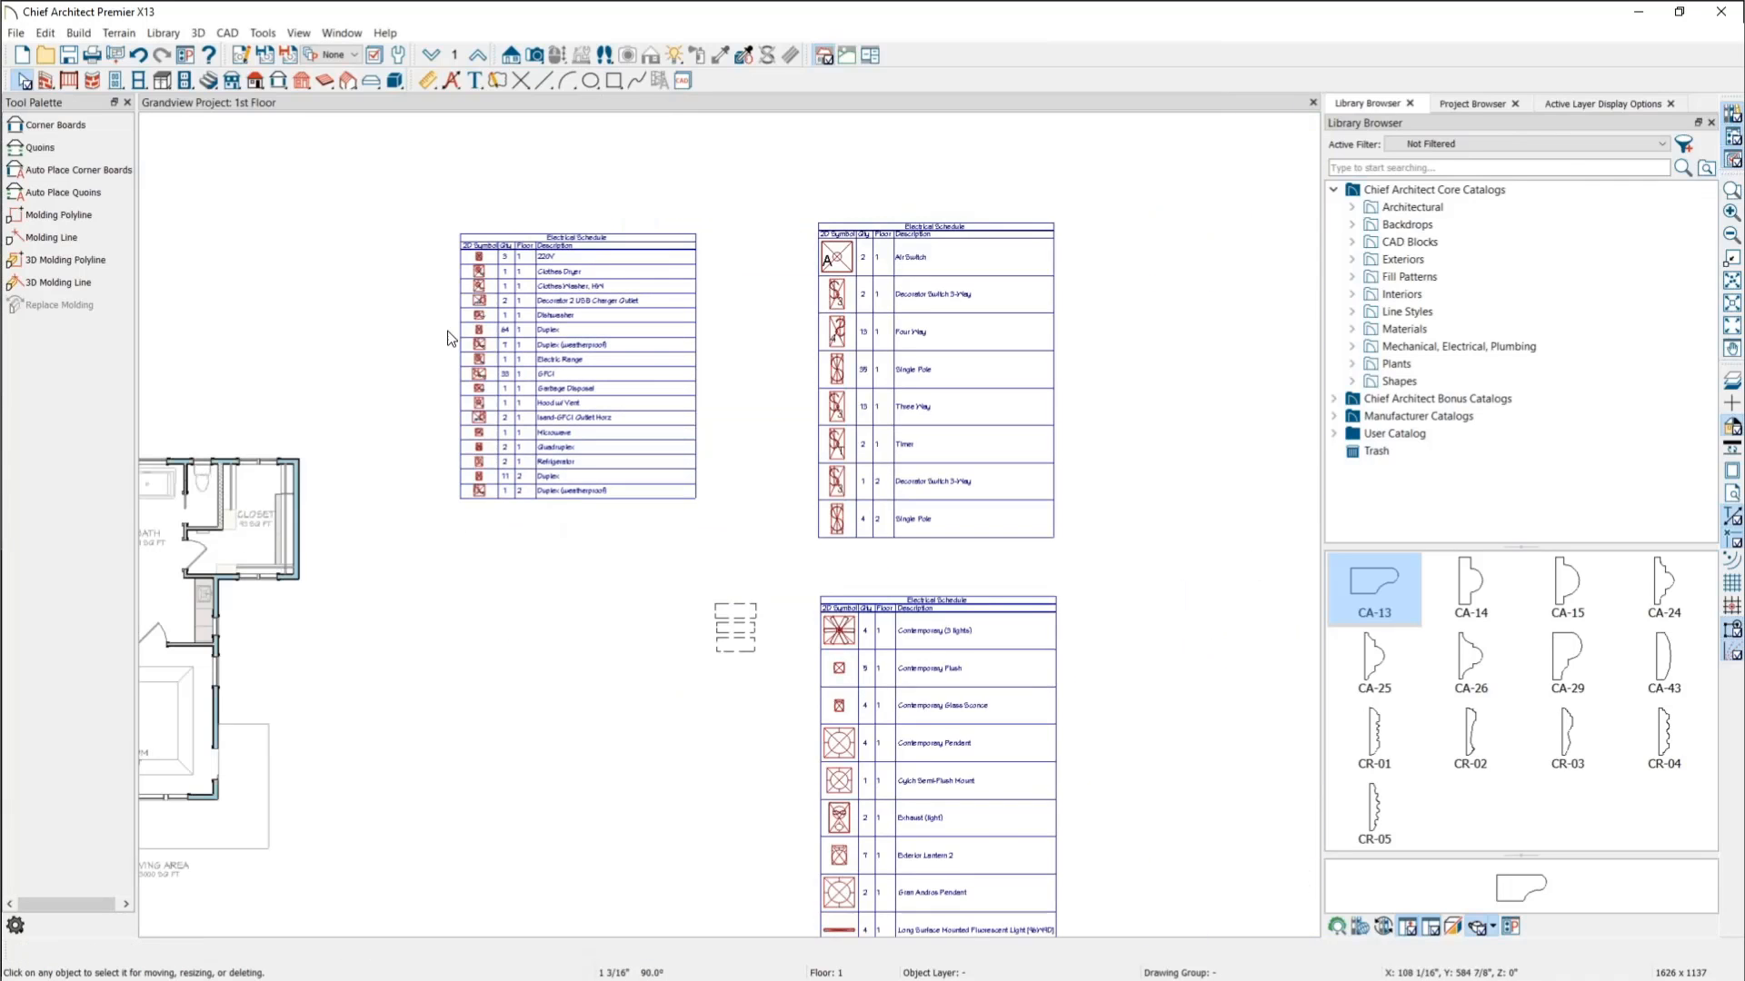
{"action": "double_click", "coordinate": [950, 707]}
{"action": "left_click", "coordinate": [691, 765]}
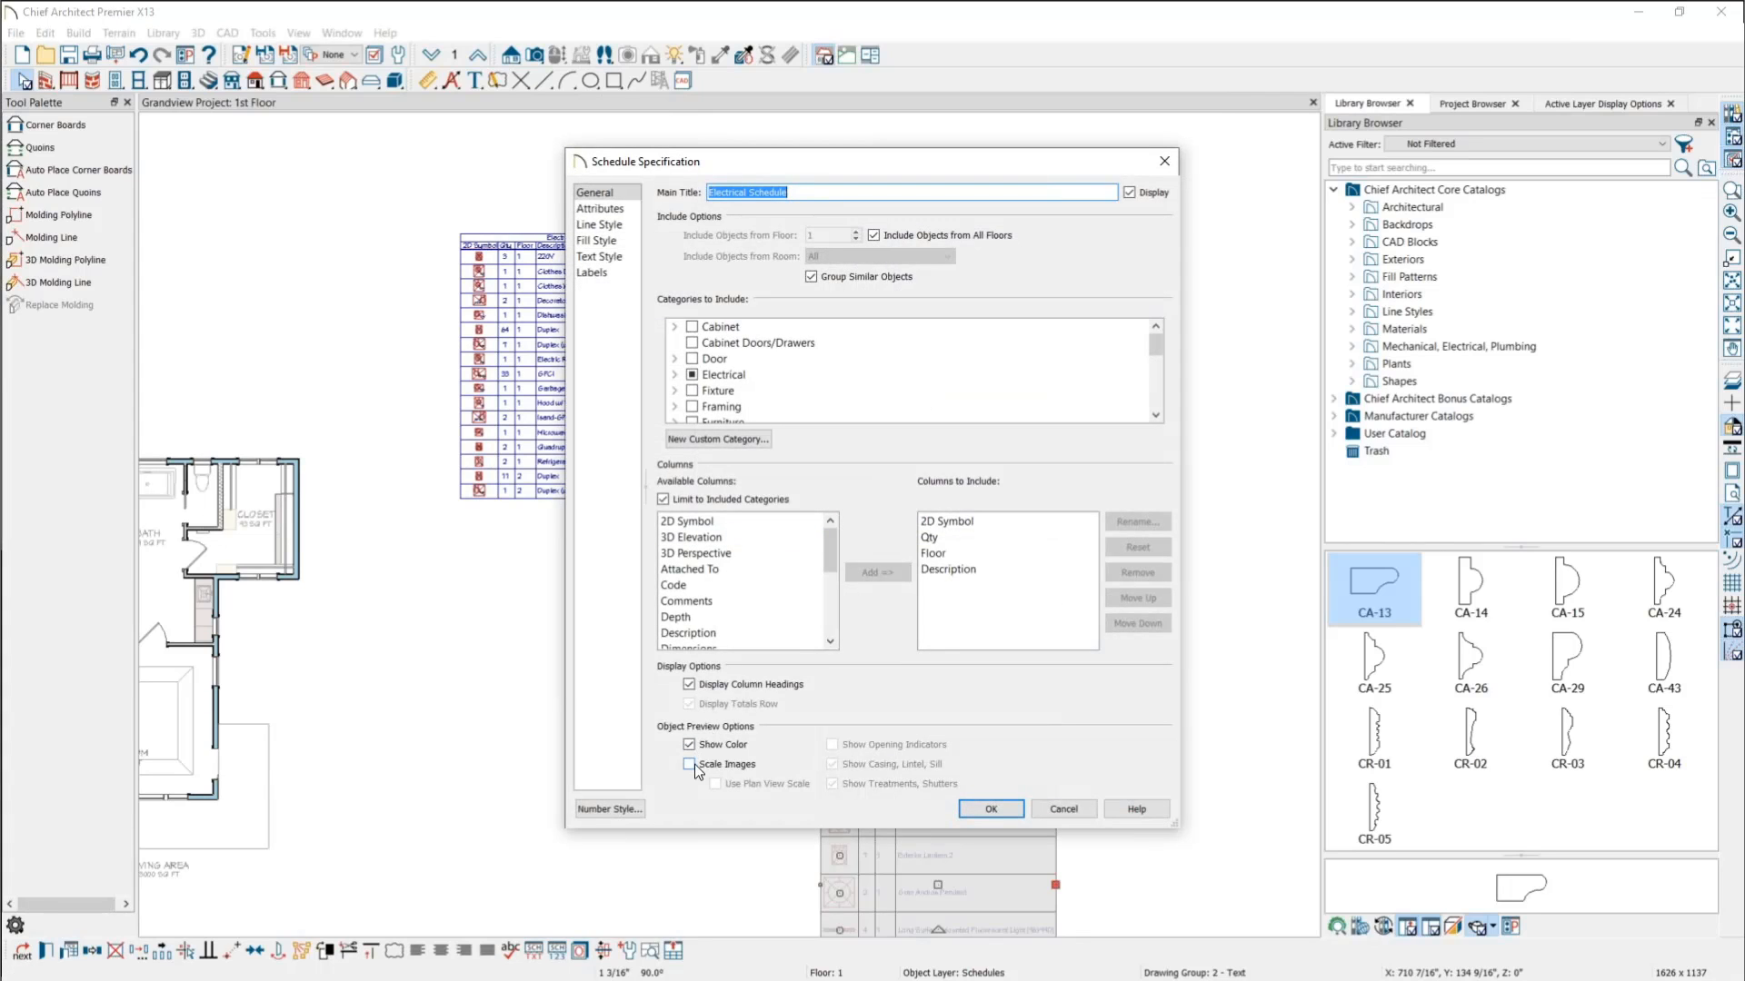
{"action": "left_click", "coordinate": [716, 784]}
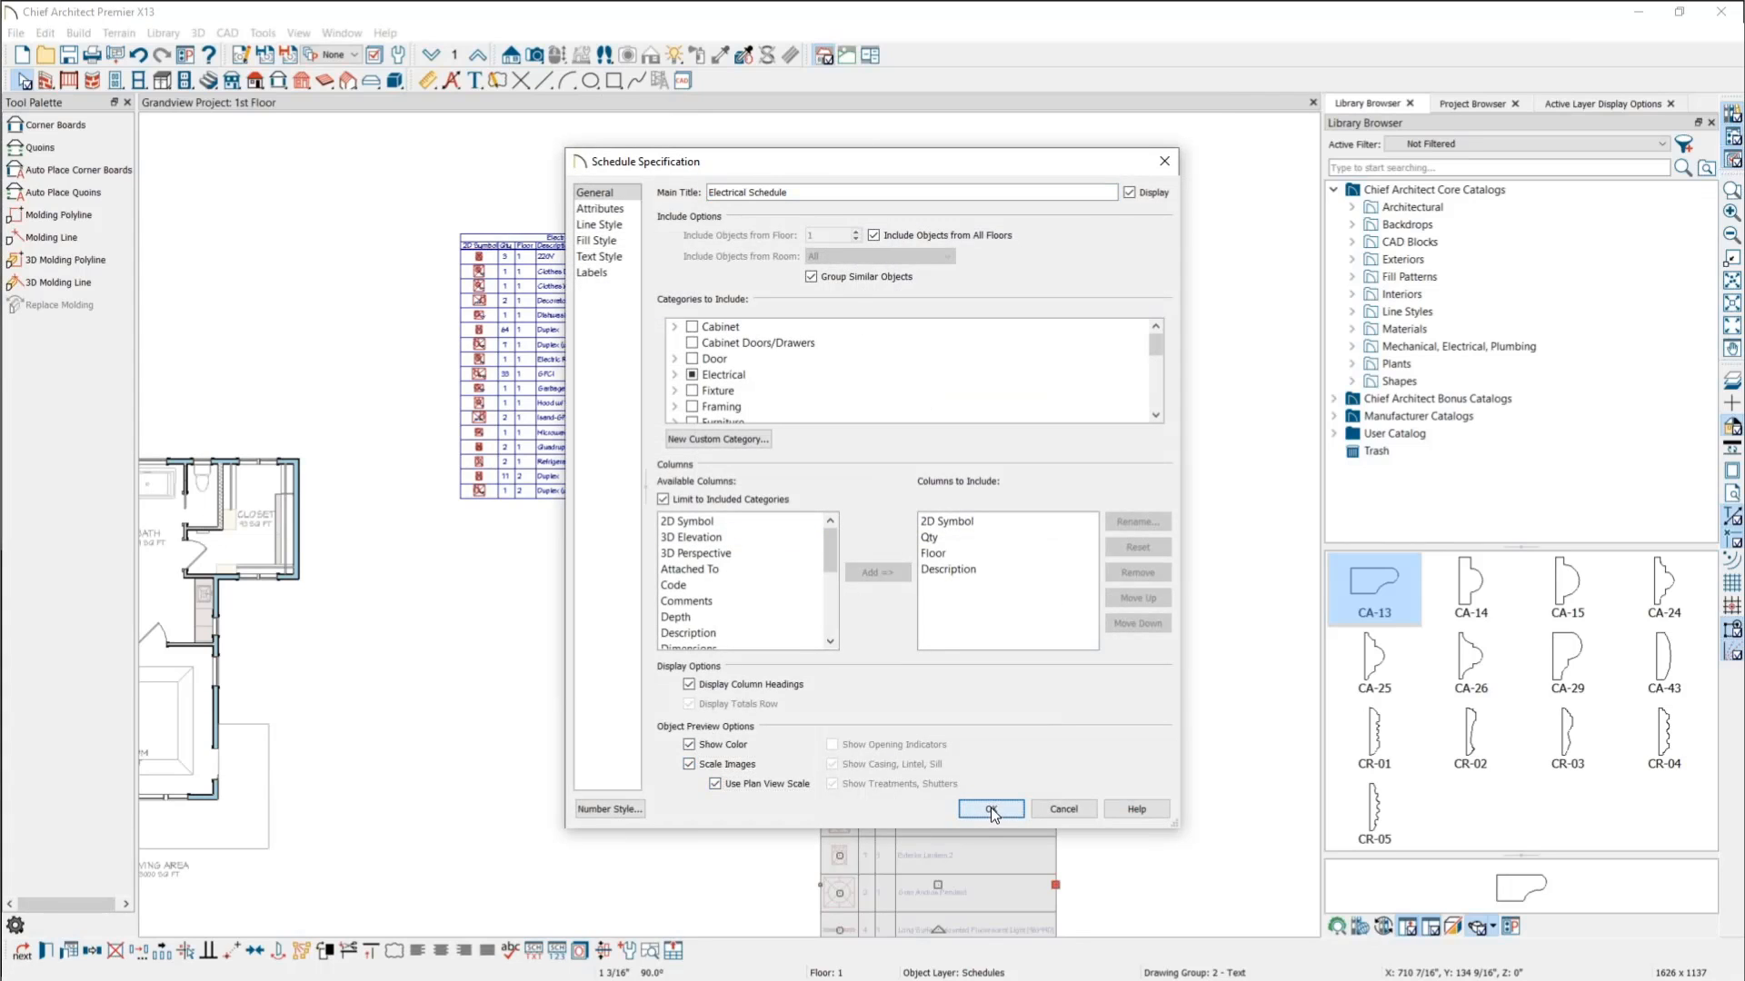
{"action": "left_click", "coordinate": [991, 809]}
Step: Inspect the fan symbol in the light fixture schedule and turn off Use Plan View Scale for that schedule
{"action": "scroll", "coordinate": [702, 542], "scroll_direction": "down", "scroll_amount": 3}
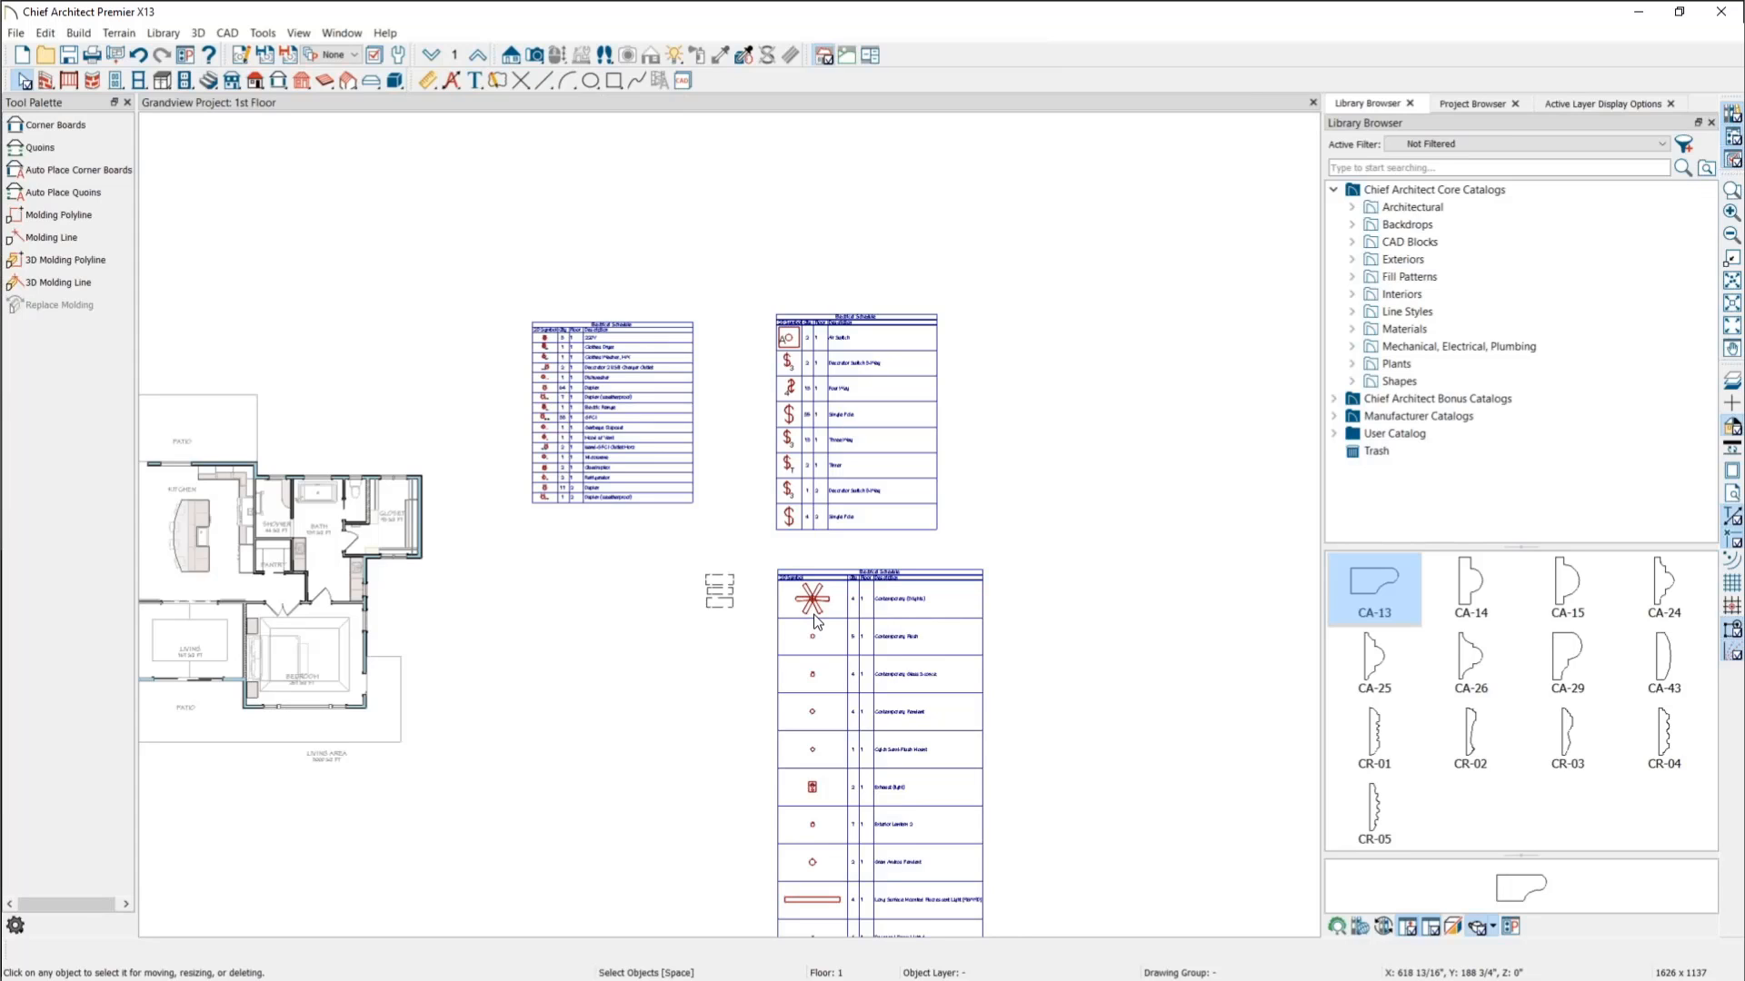
{"action": "scroll", "coordinate": [815, 622], "scroll_direction": "up", "scroll_amount": 5}
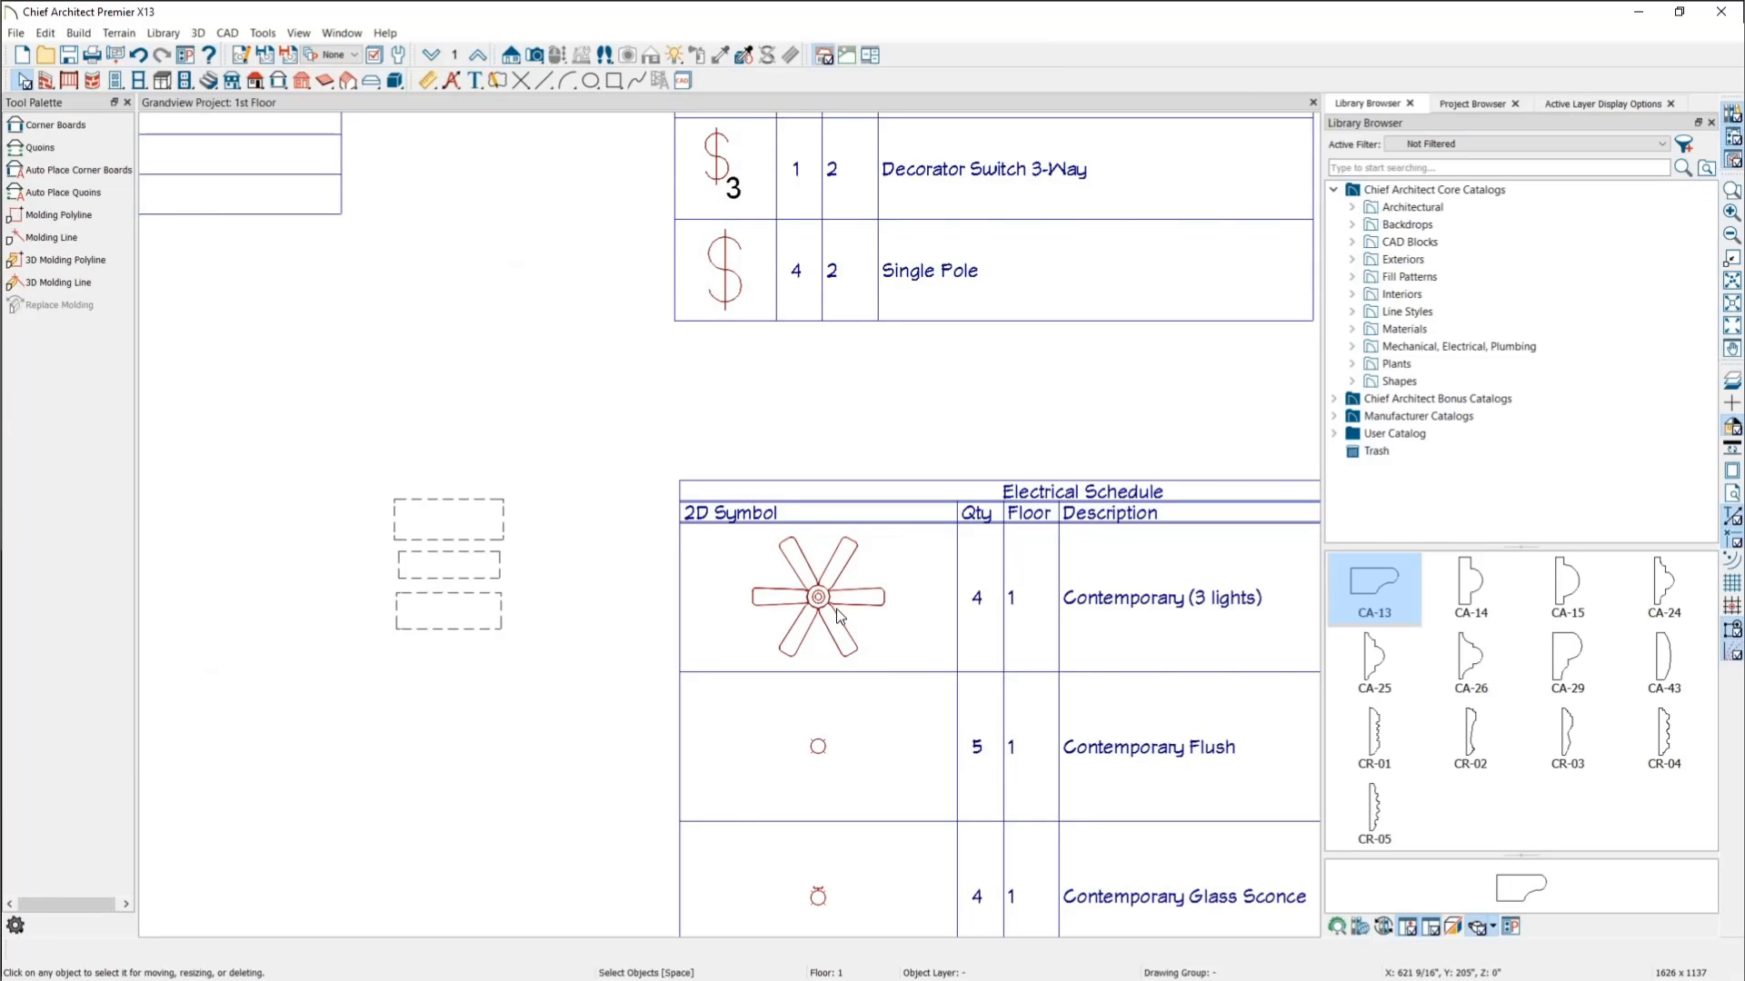
{"action": "left_click", "coordinate": [945, 516]}
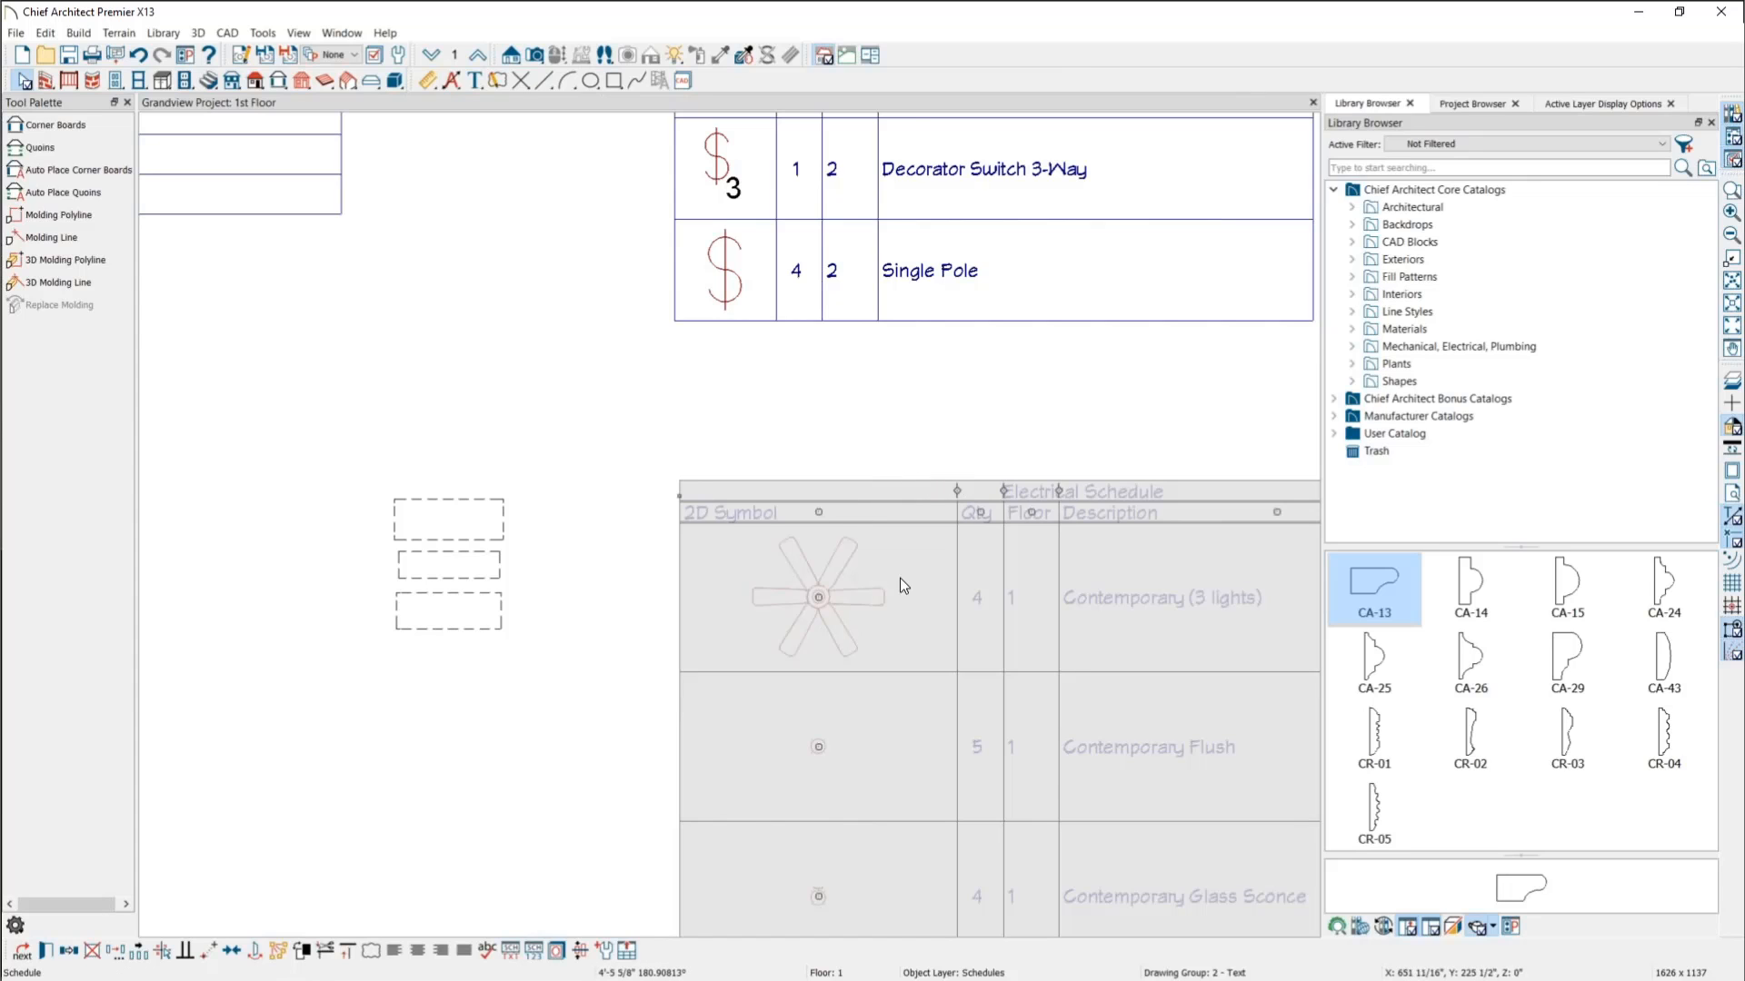
{"action": "scroll", "coordinate": [896, 580], "scroll_direction": "down", "scroll_amount": 2}
{"action": "double_click", "coordinate": [919, 618]}
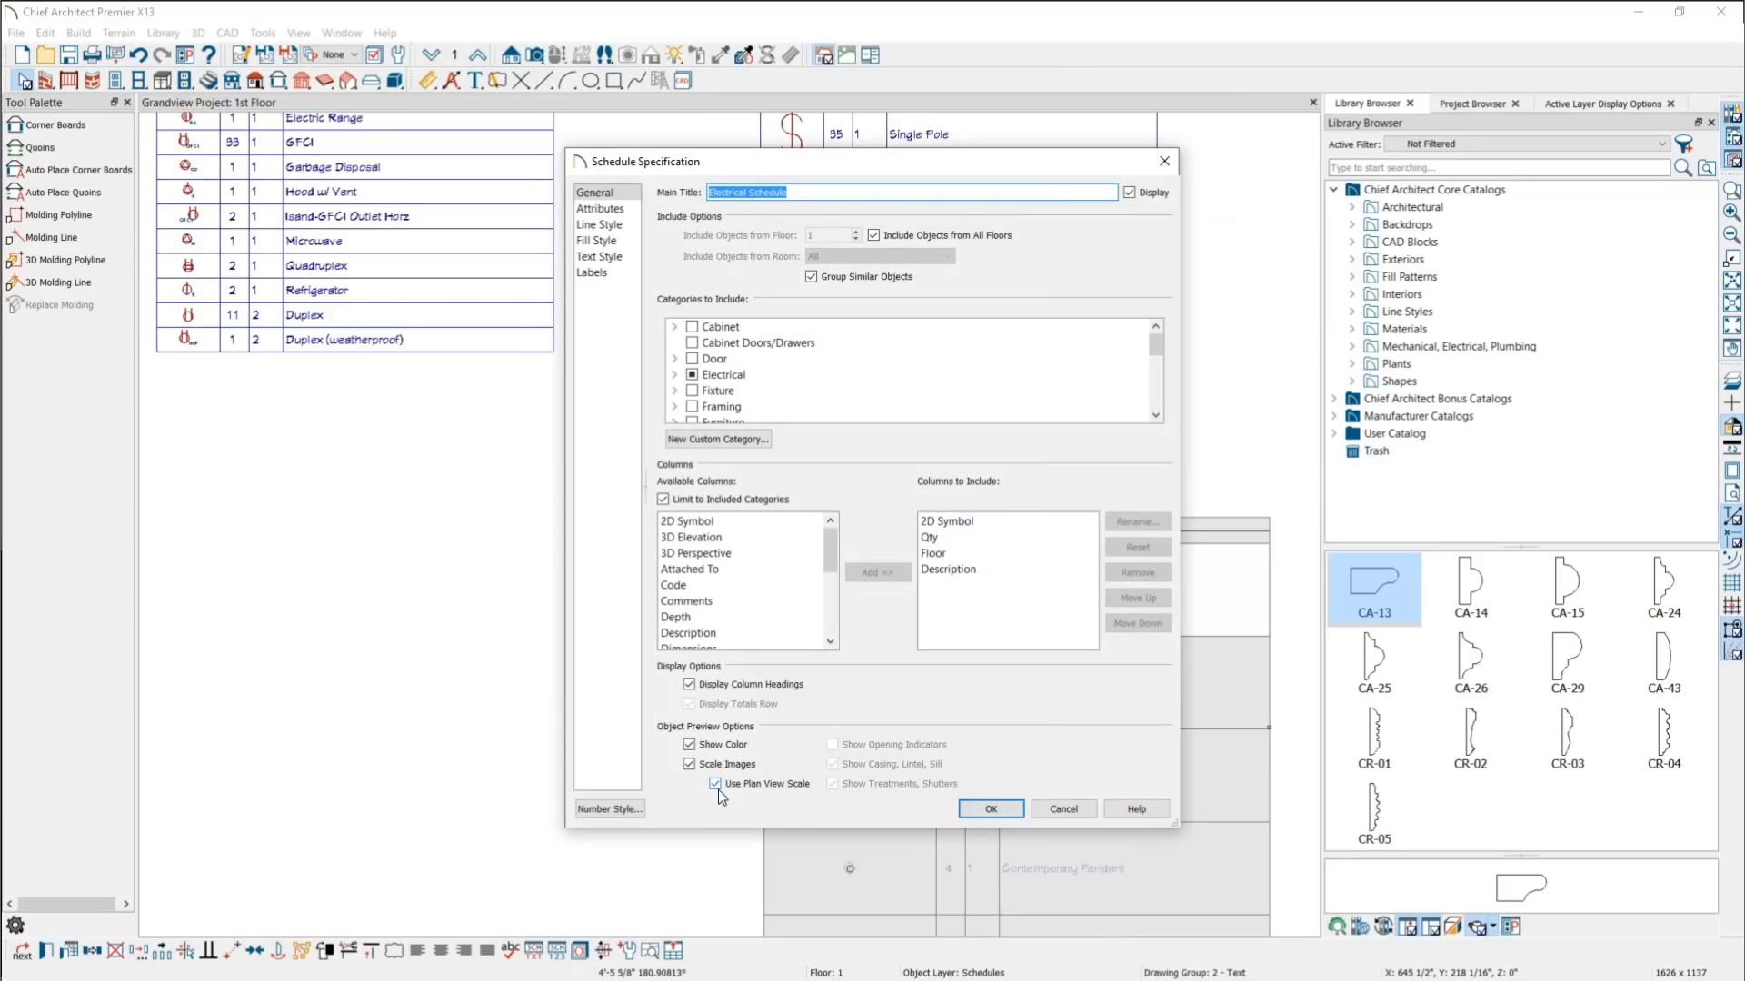
{"action": "left_click", "coordinate": [990, 809]}
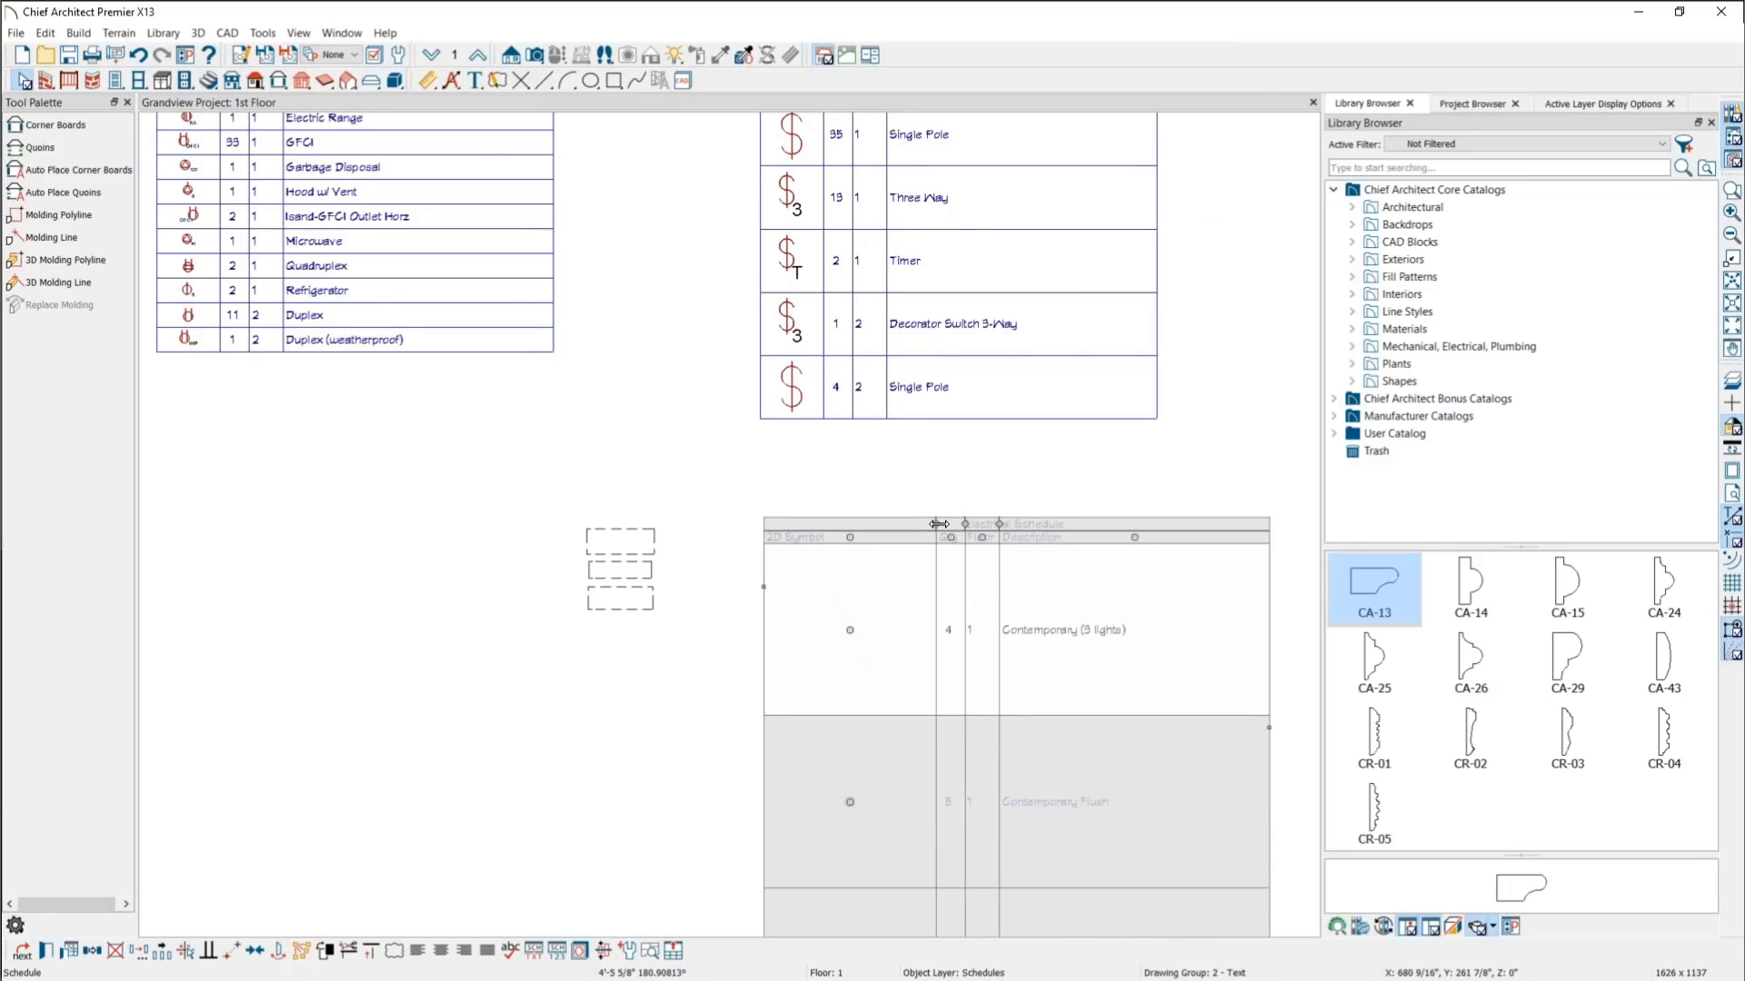
Step: Narrow the 2D Symbol column of the light fixture schedule in two passes to reduce its row heights
{"action": "left_click_drag", "start_coordinate": [887, 520], "coordinate": [860, 514]}
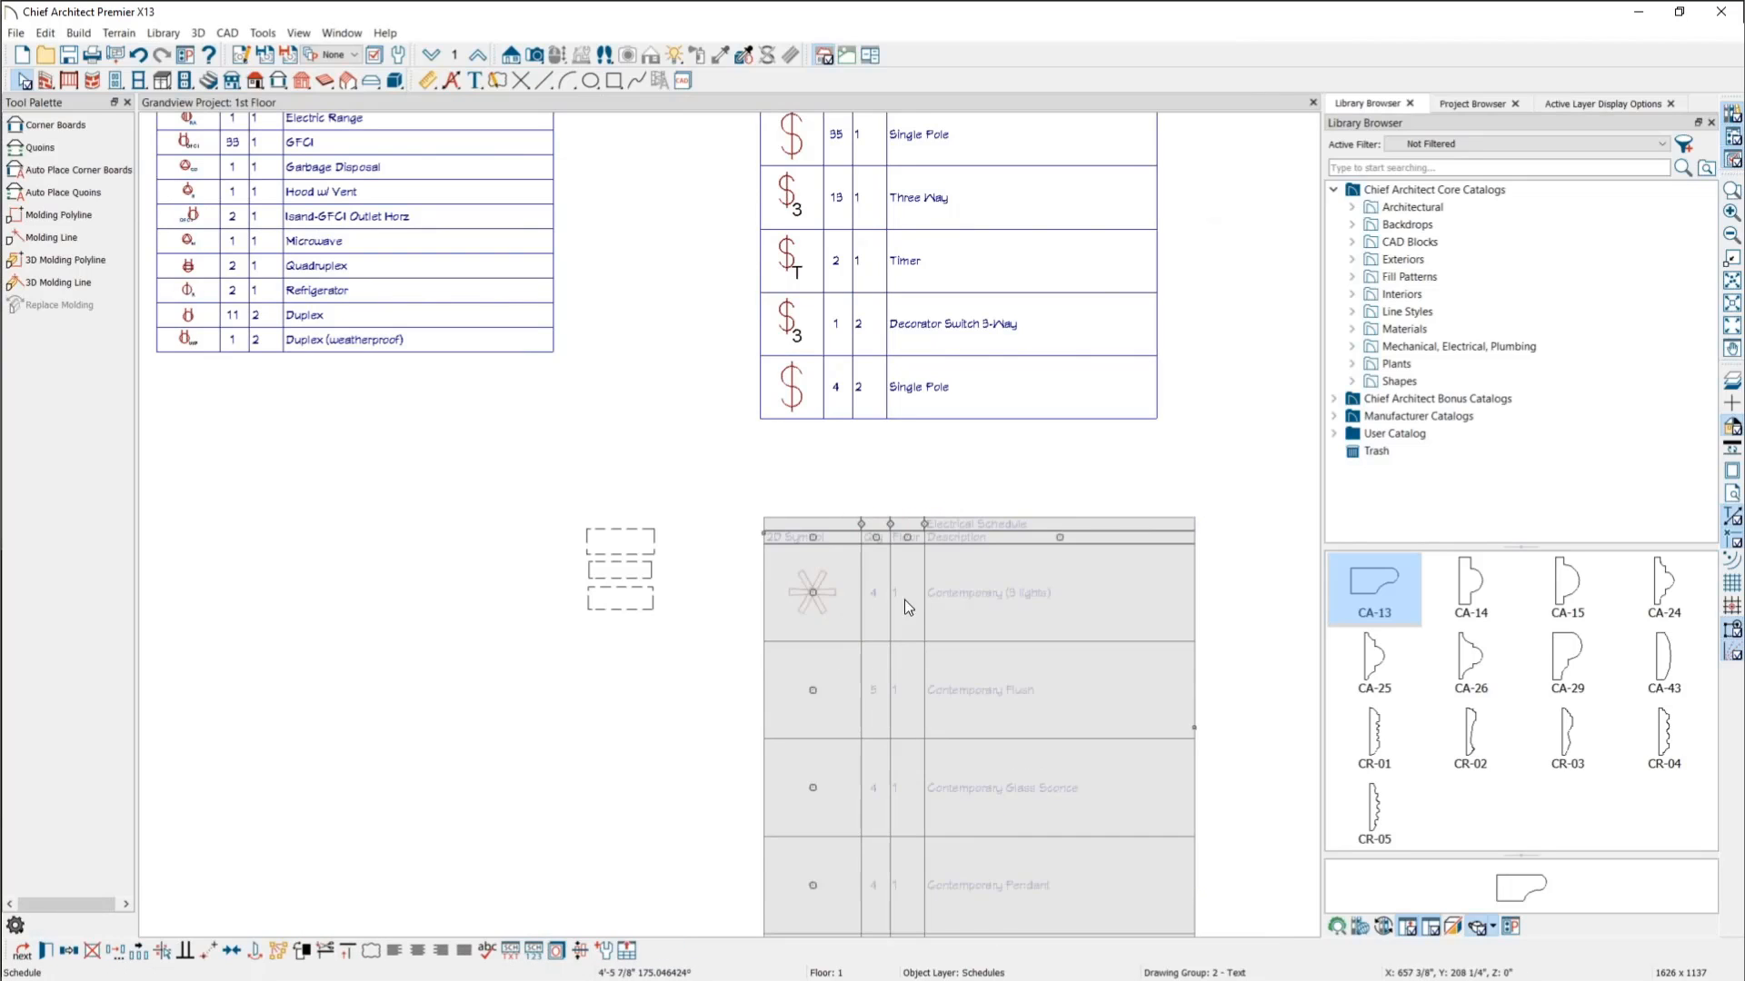
{"action": "left_click", "coordinate": [728, 490]}
{"action": "scroll", "coordinate": [728, 491], "scroll_direction": "down", "scroll_amount": 2}
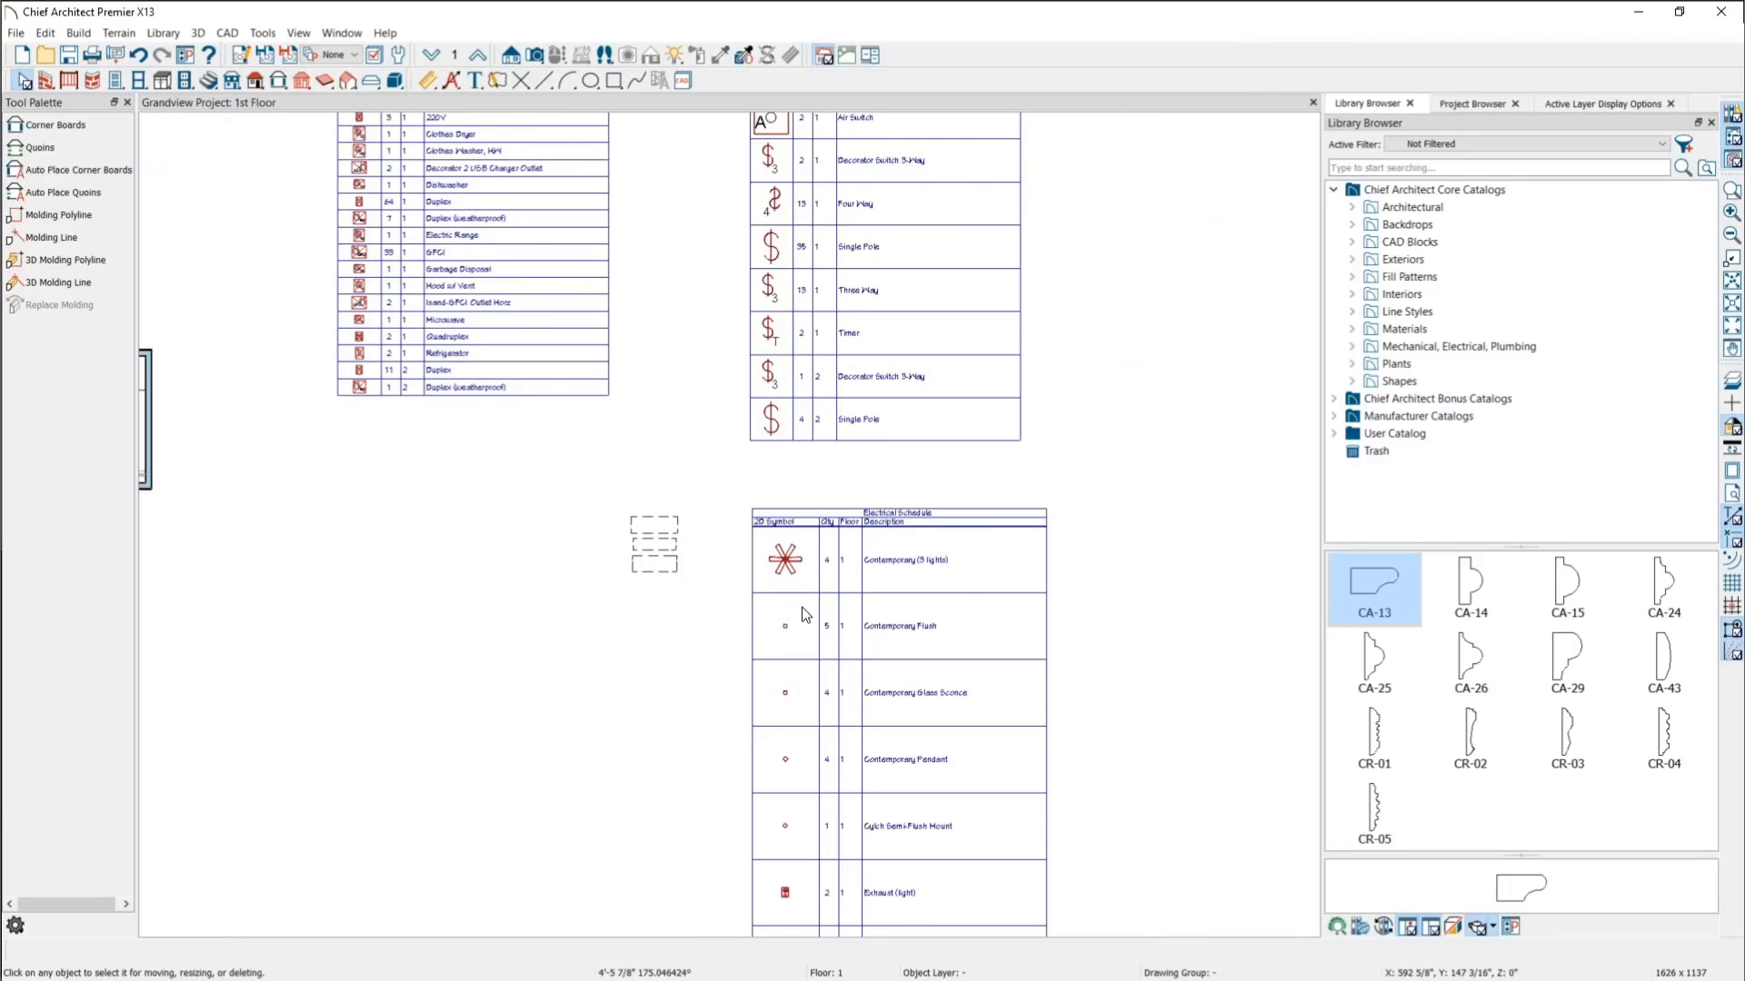
{"action": "left_click", "coordinate": [813, 529]}
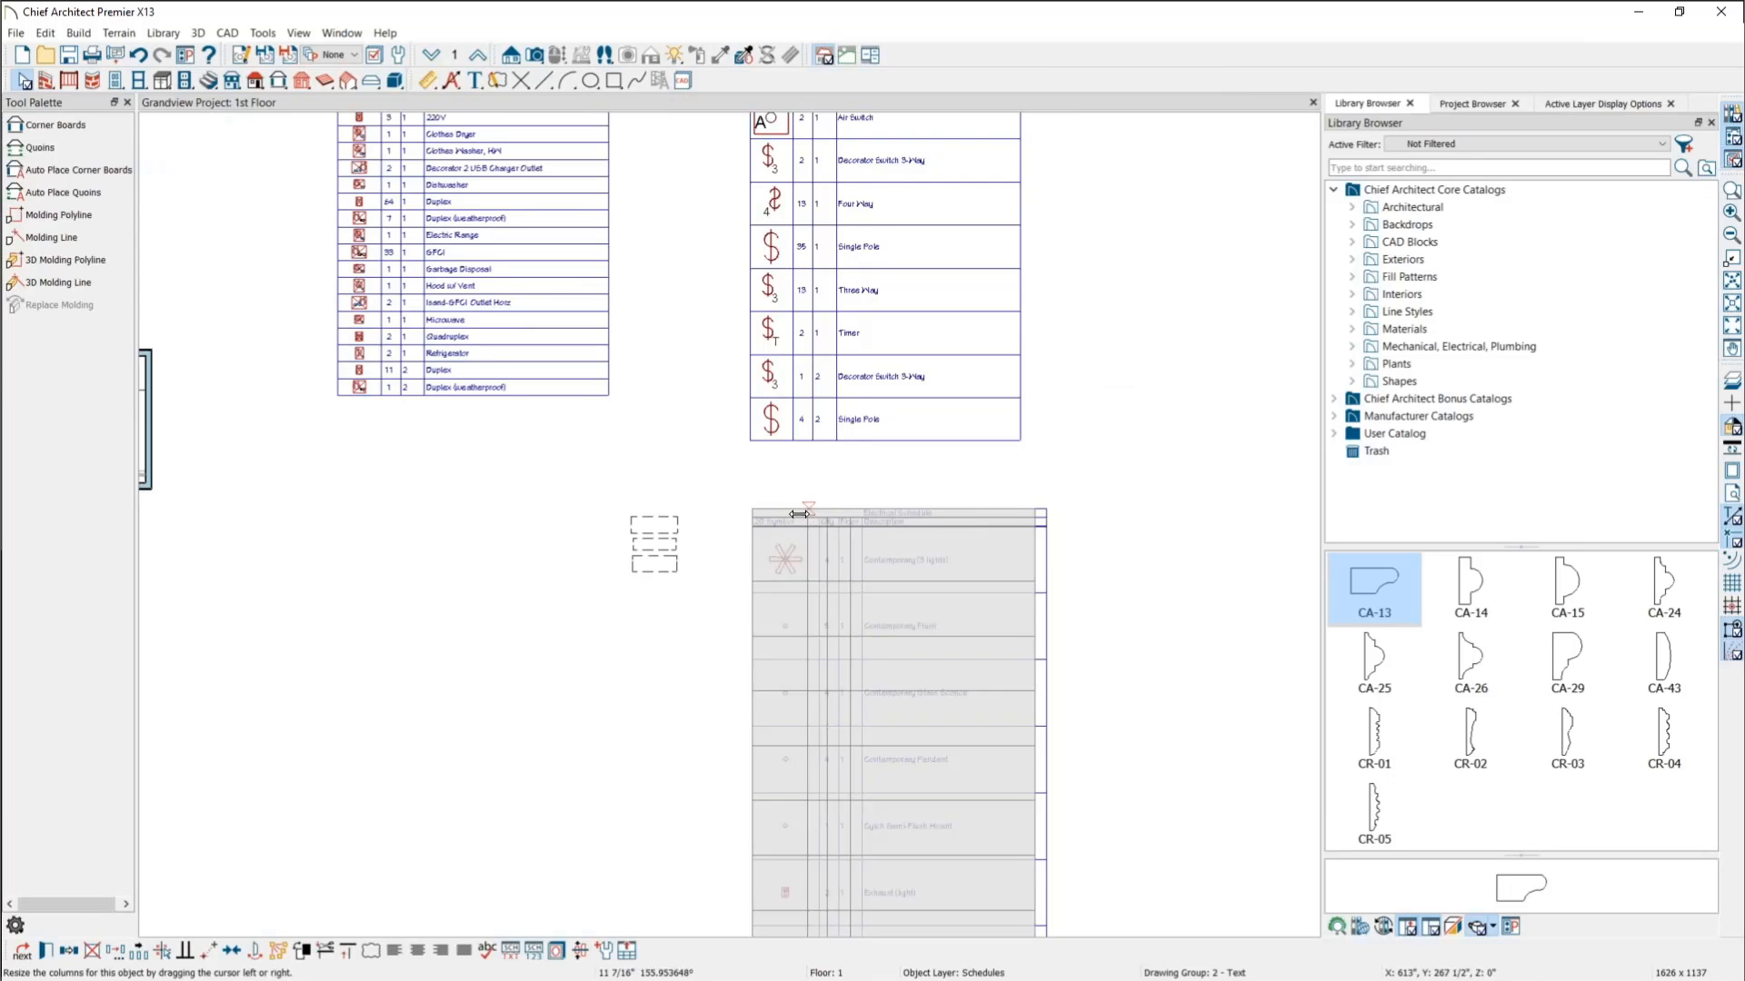
{"action": "left_click_drag", "start_coordinate": [819, 518], "coordinate": [792, 517]}
{"action": "left_click", "coordinate": [740, 654]}
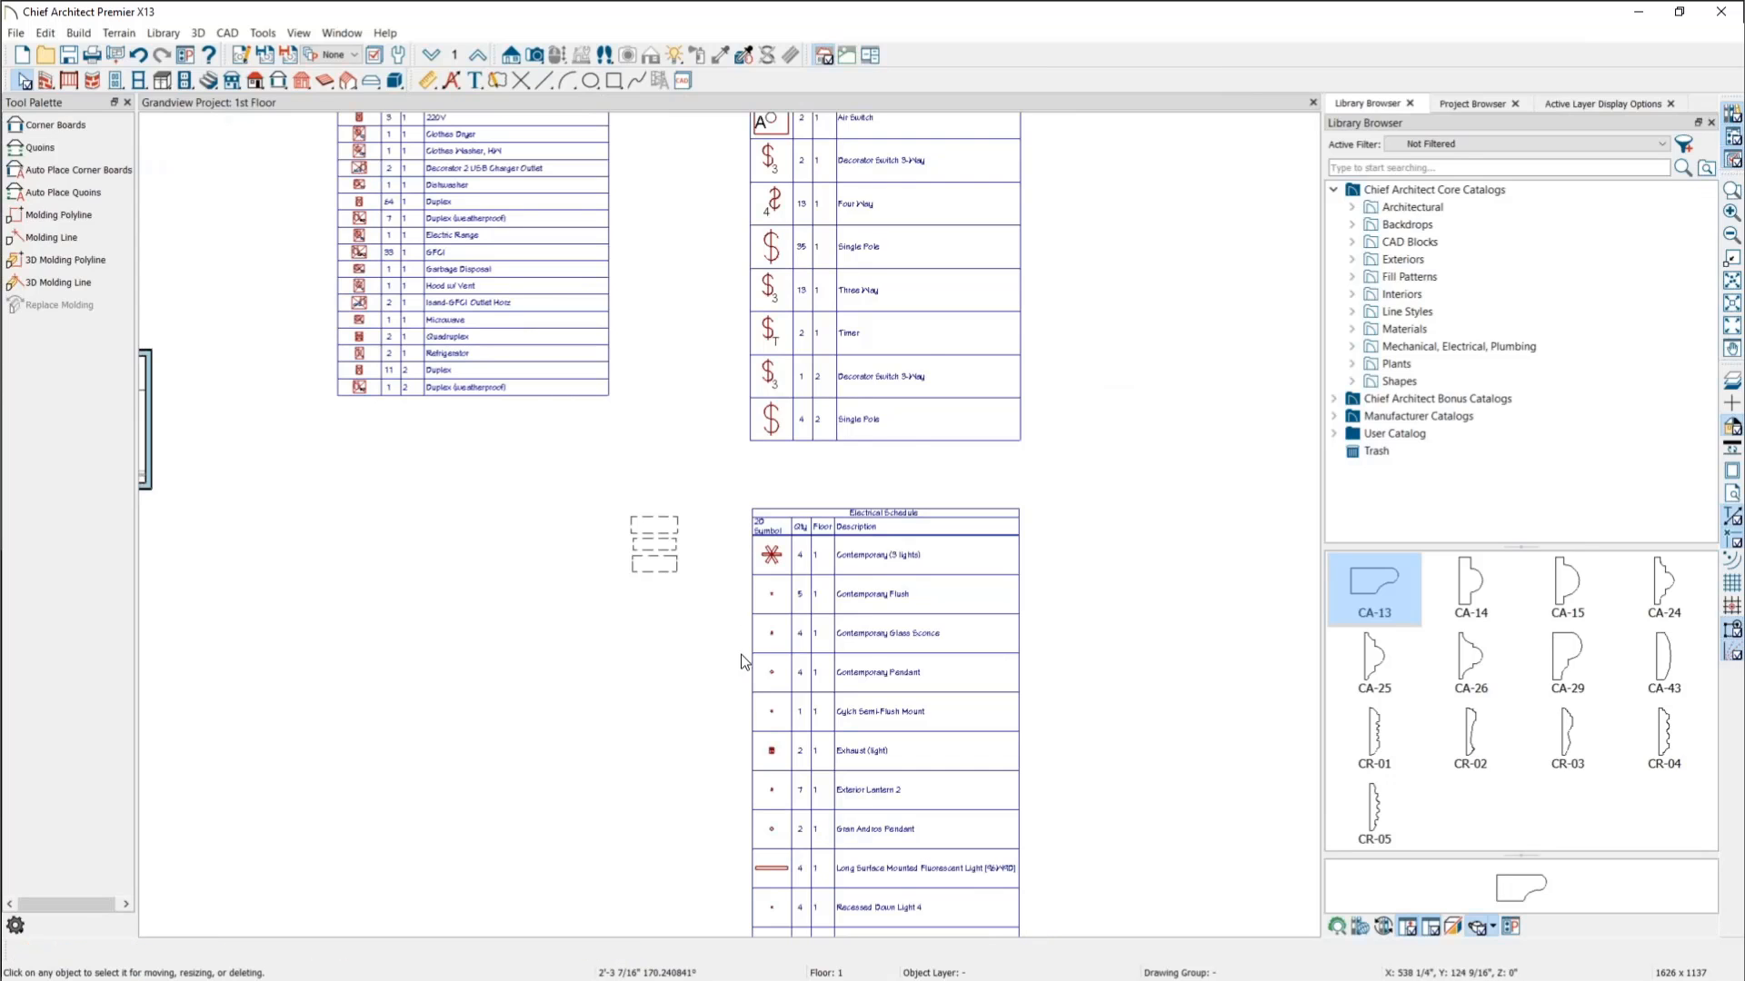
Step: Widen the light fixture schedule's 2D Symbol column slightly so its heading fits on one line
{"action": "scroll", "coordinate": [763, 589], "scroll_direction": "up", "scroll_amount": 2}
{"action": "scroll", "coordinate": [798, 571], "scroll_direction": "up", "scroll_amount": 2}
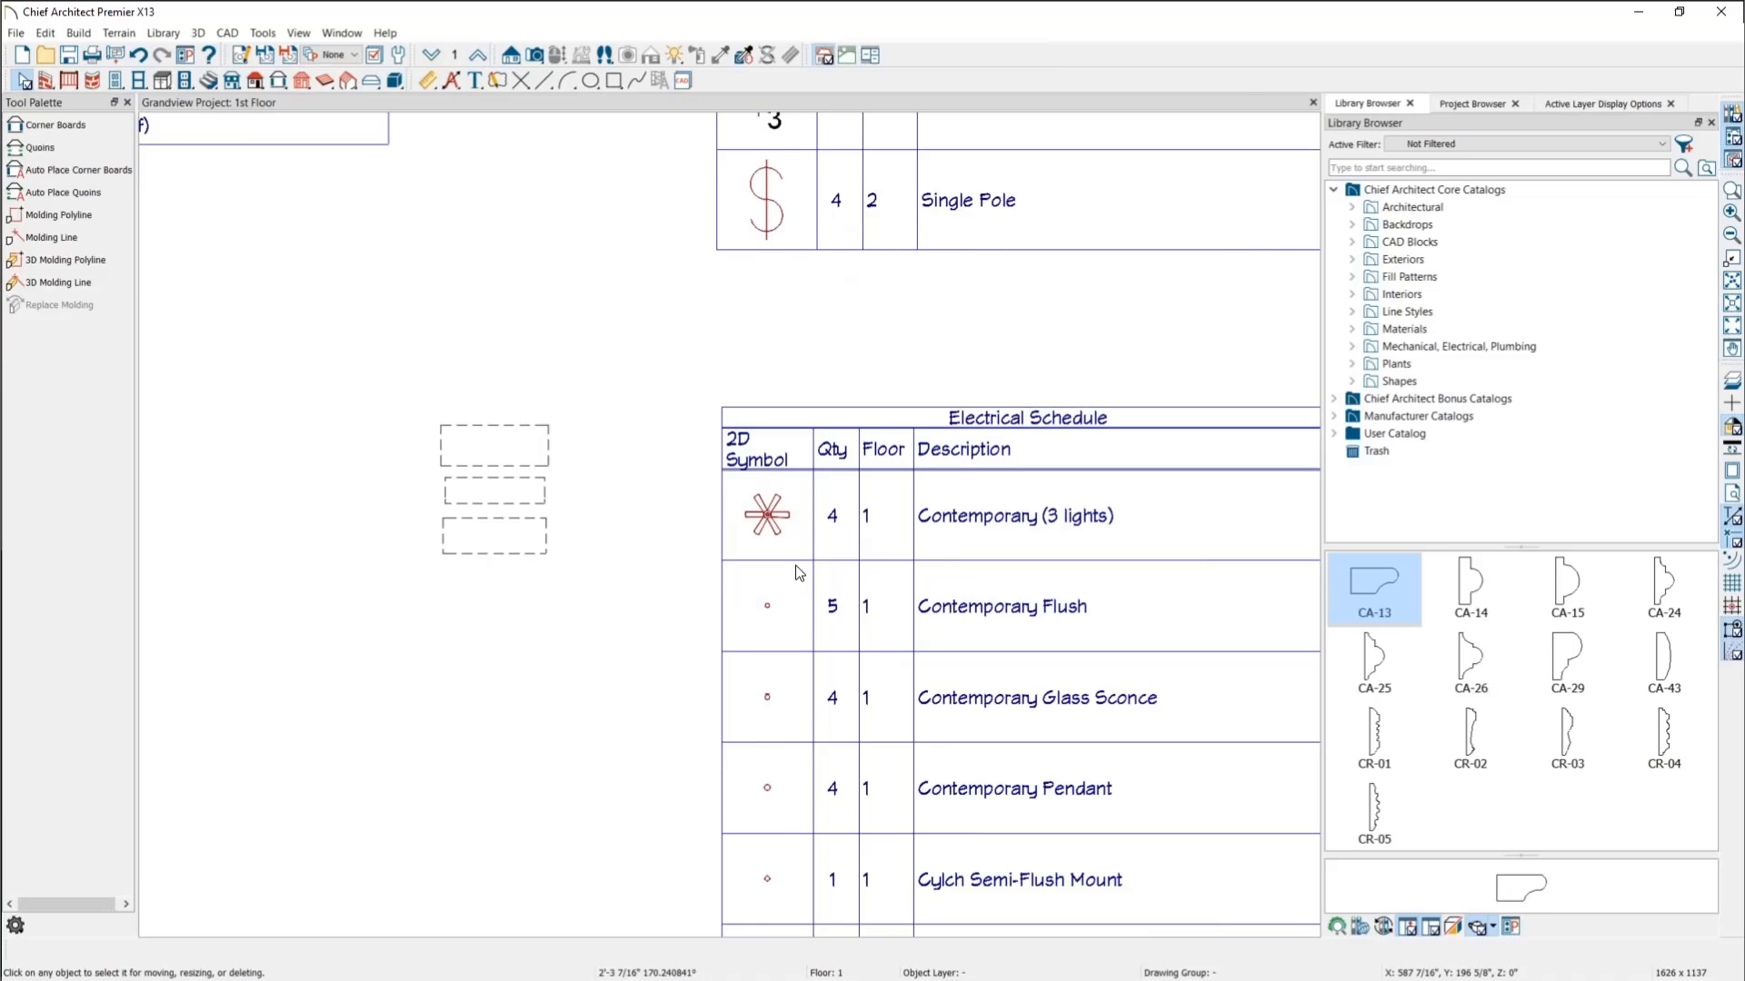
{"action": "left_click", "coordinate": [789, 460]}
{"action": "mouse_move", "coordinate": [813, 417]}
{"action": "left_mouse_down"}
{"action": "mouse_move", "coordinate": [759, 417]}
{"action": "mouse_move", "coordinate": [822, 419]}
{"action": "left_mouse_up"}
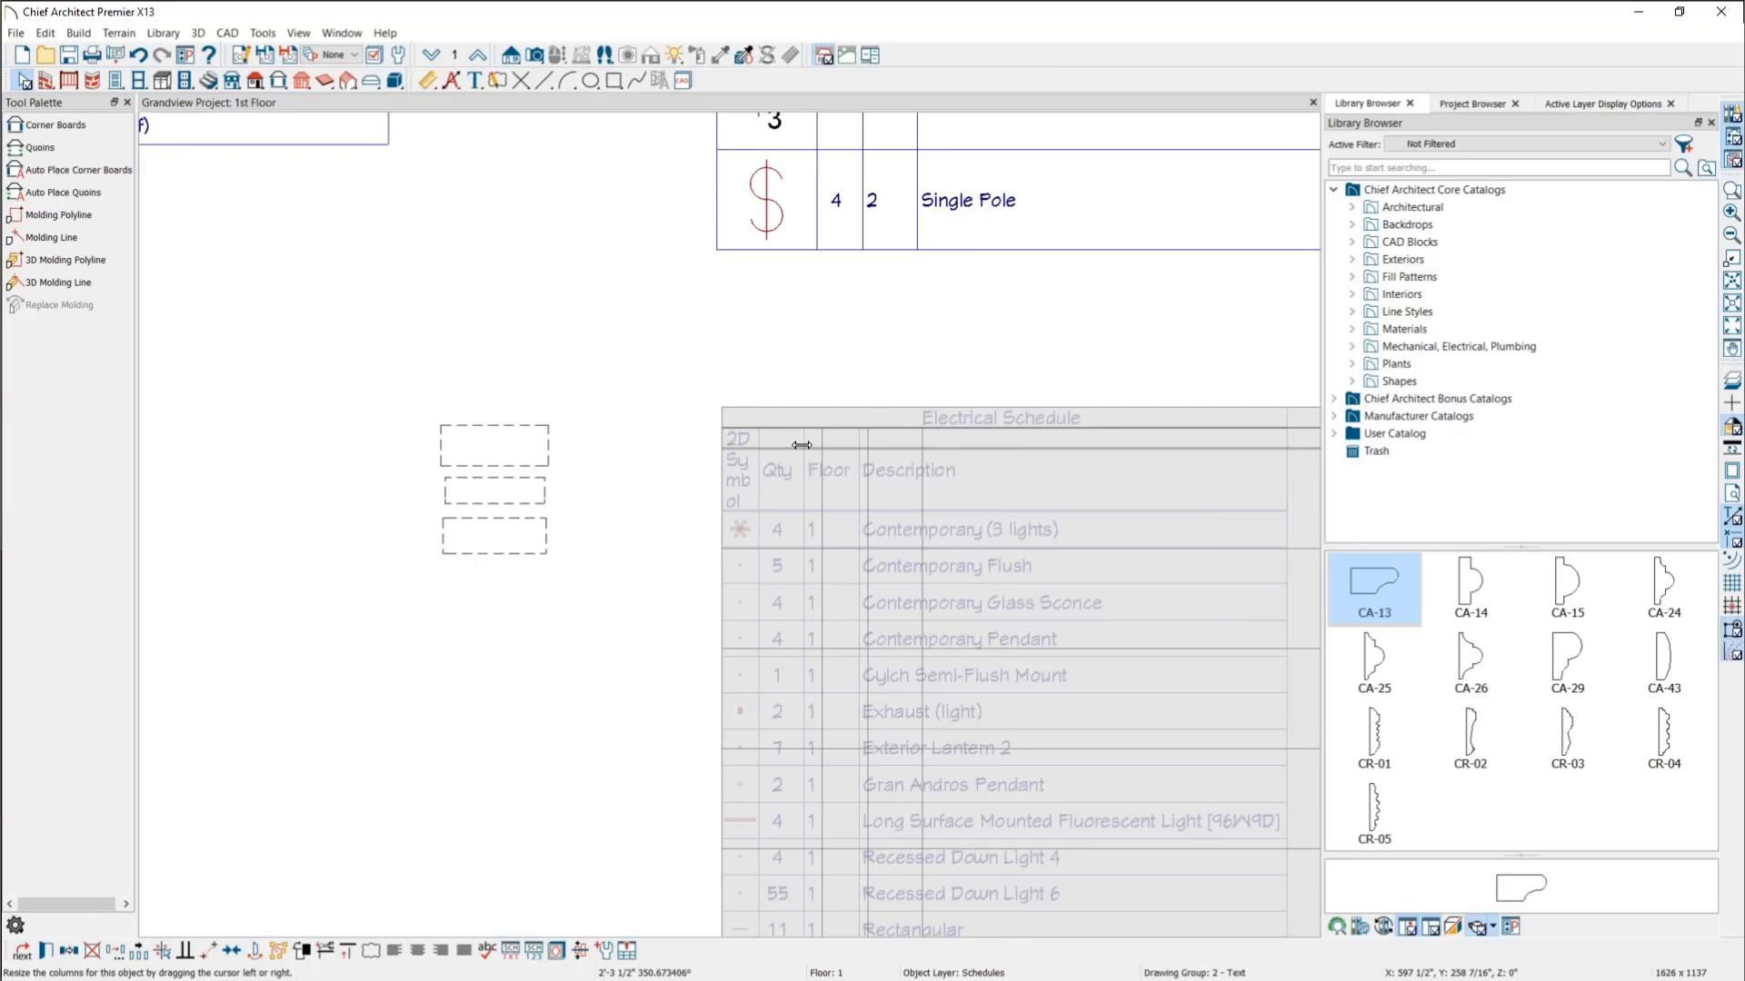
{"action": "left_click", "coordinate": [678, 487]}
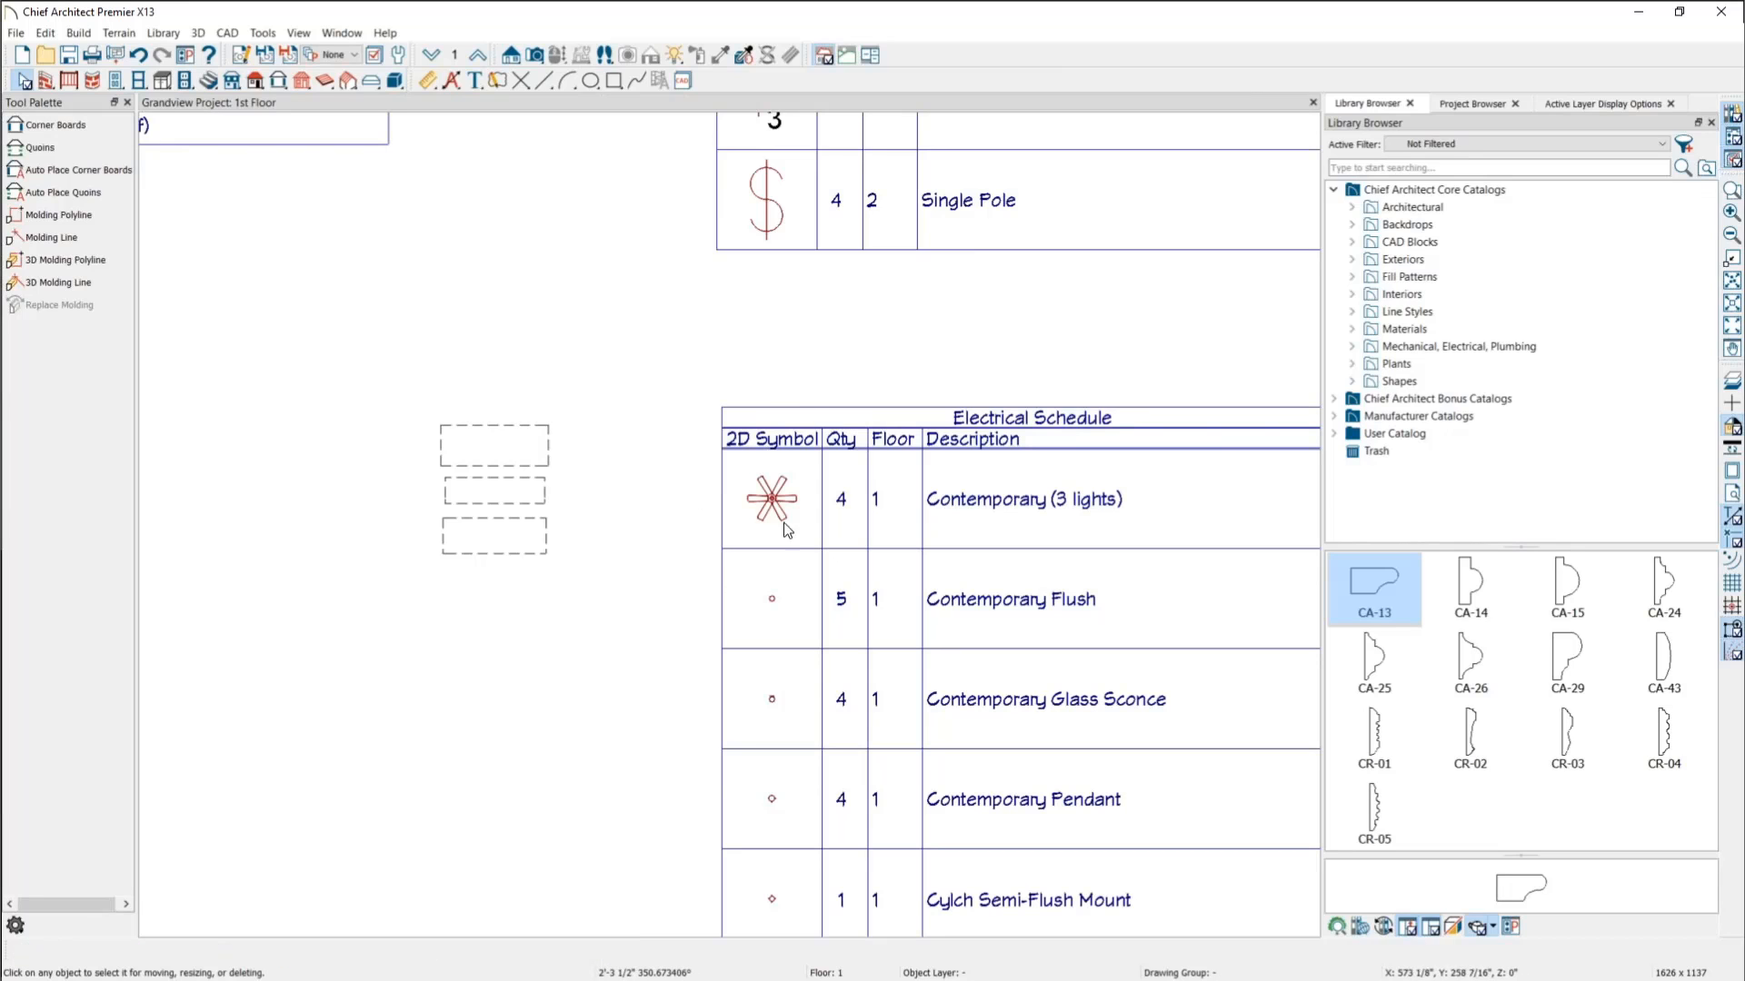
Step: Turn off Scale Images in the object preview options of the light fixture schedule
{"action": "scroll", "coordinate": [657, 535], "scroll_direction": "down", "scroll_amount": 2}
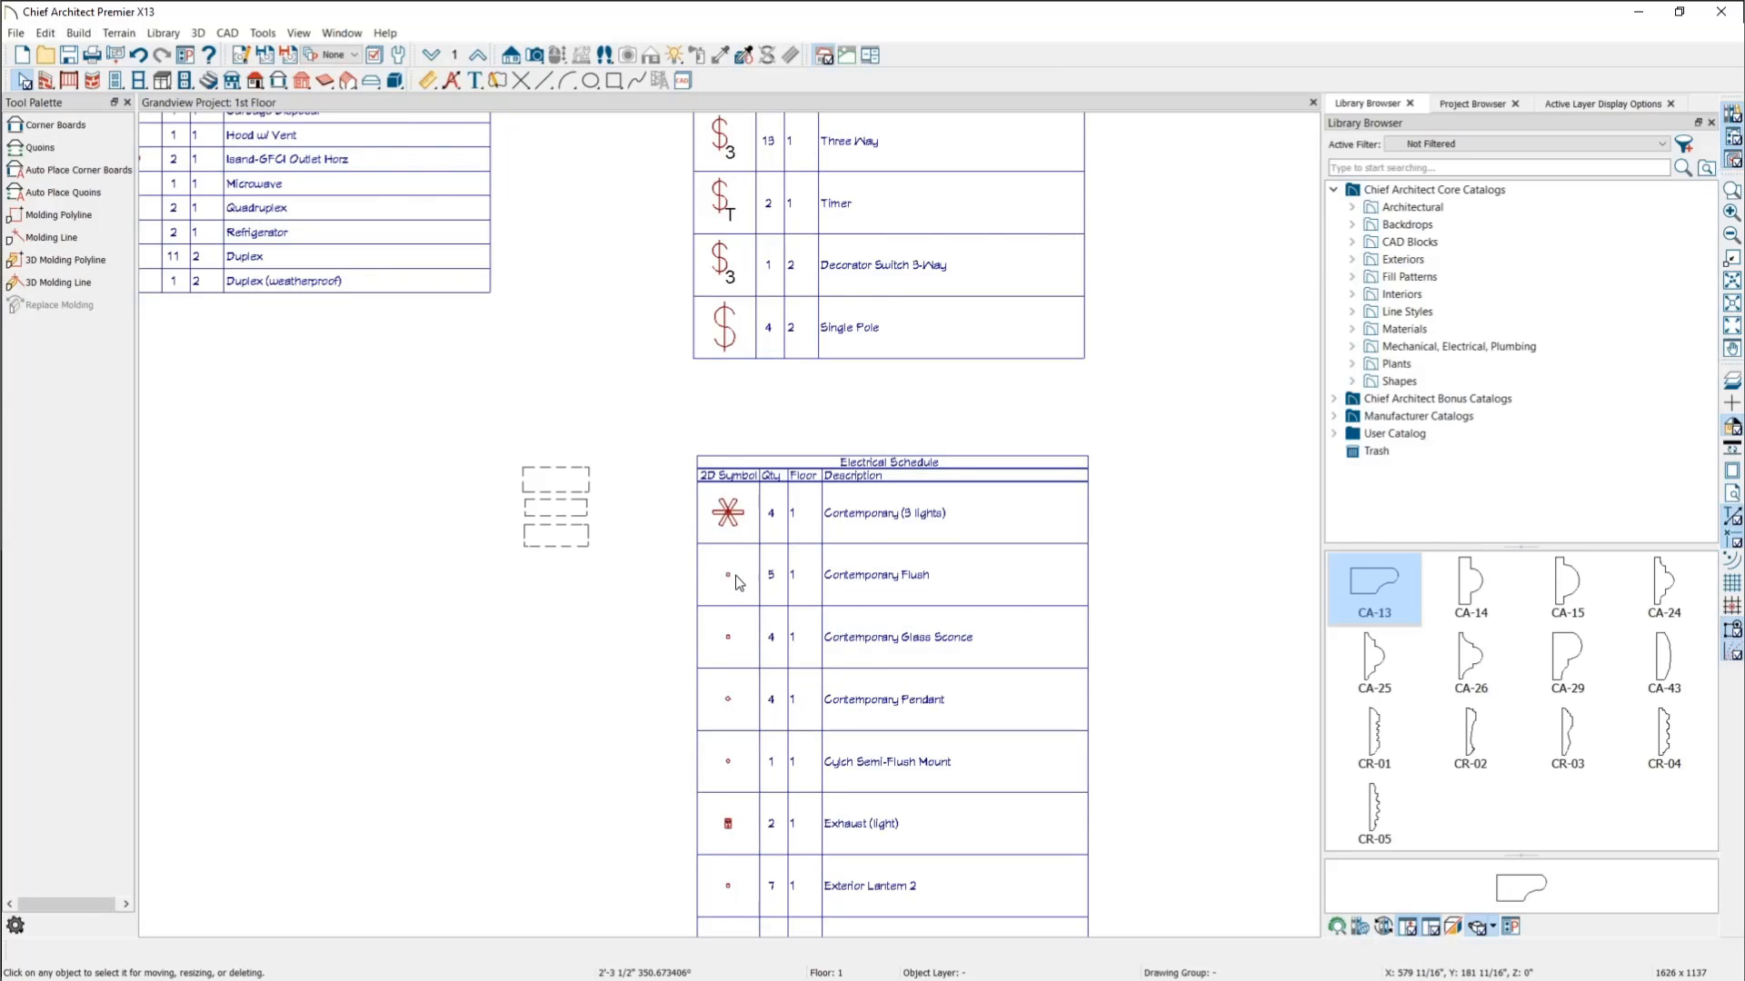
{"action": "double_click", "coordinate": [805, 614]}
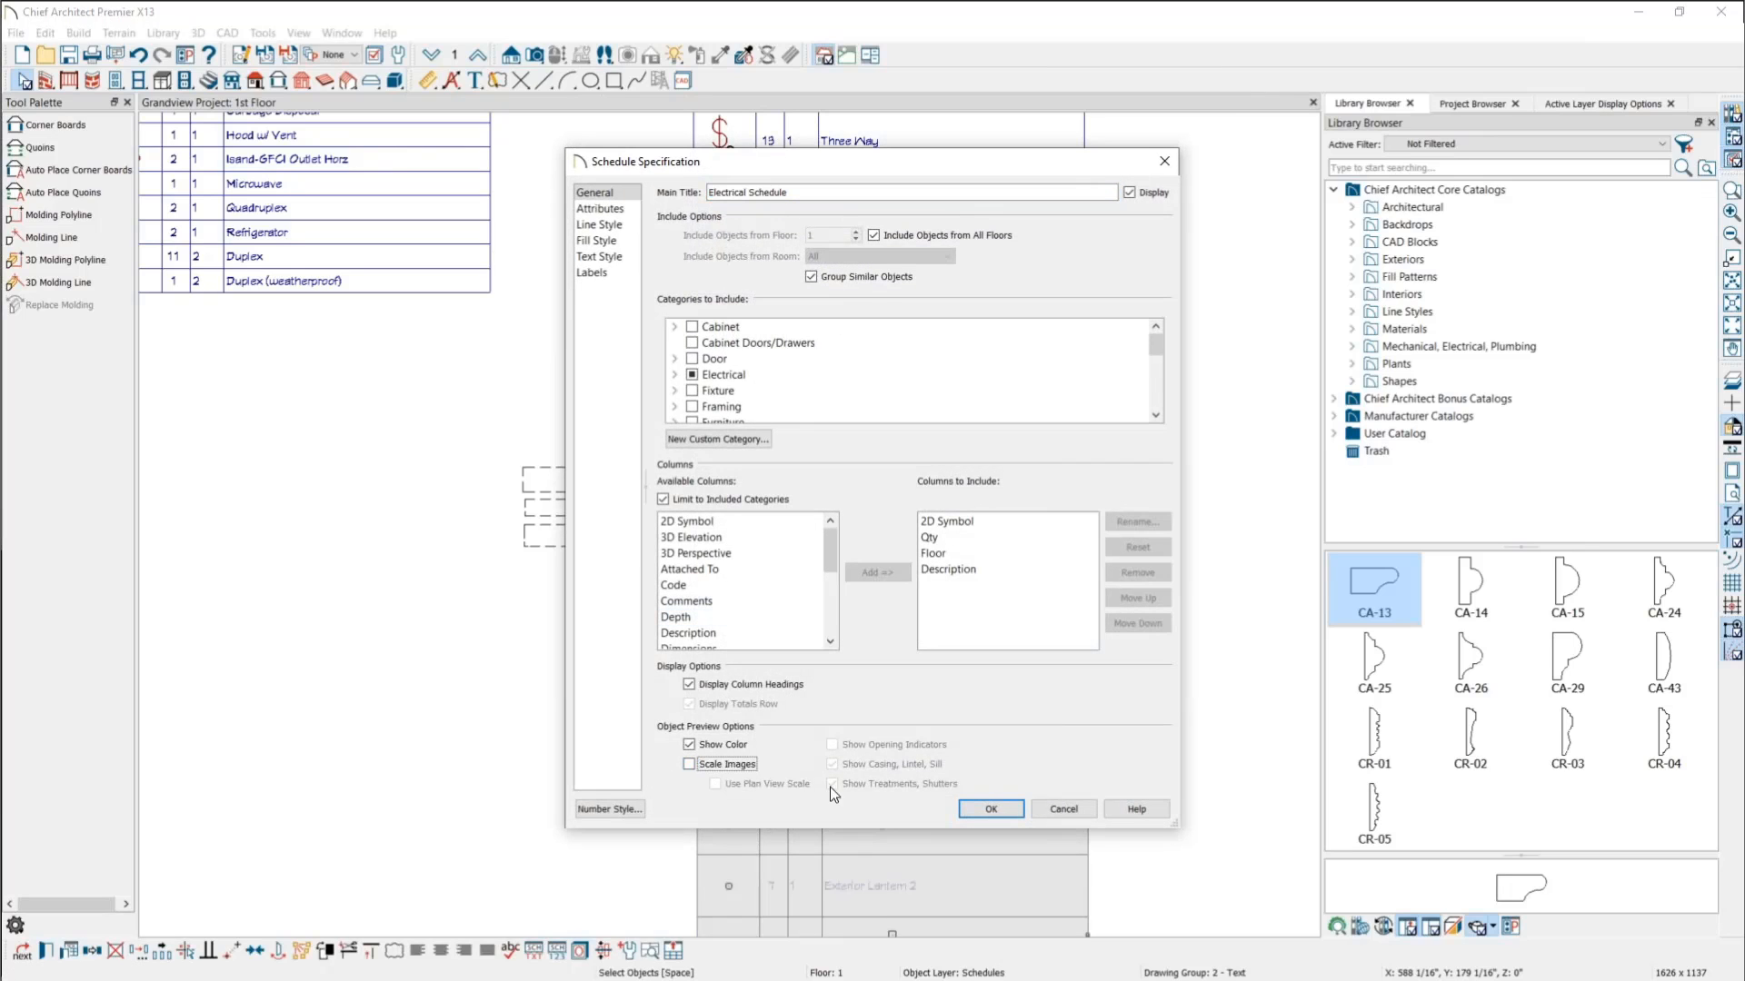
{"action": "left_click", "coordinate": [975, 809]}
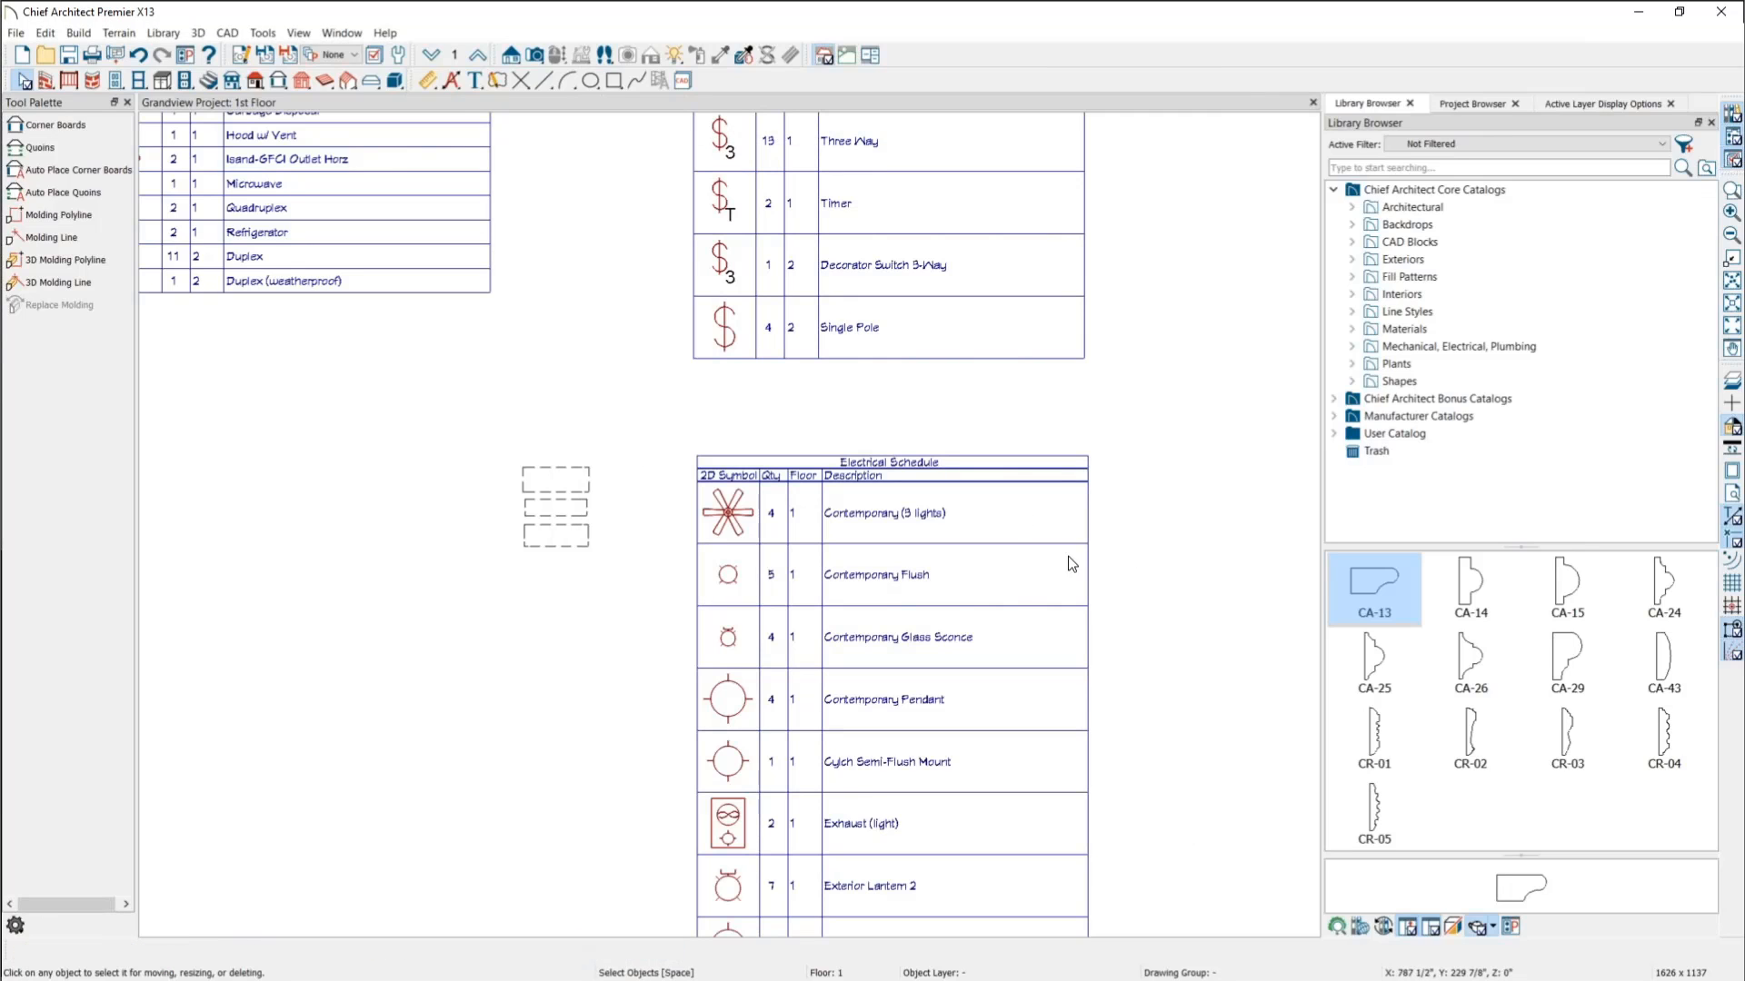
Step: Place a door schedule in the empty area below the floor plan, beside the light fixture schedule
{"action": "scroll", "coordinate": [1159, 600], "scroll_direction": "down", "scroll_amount": 2}
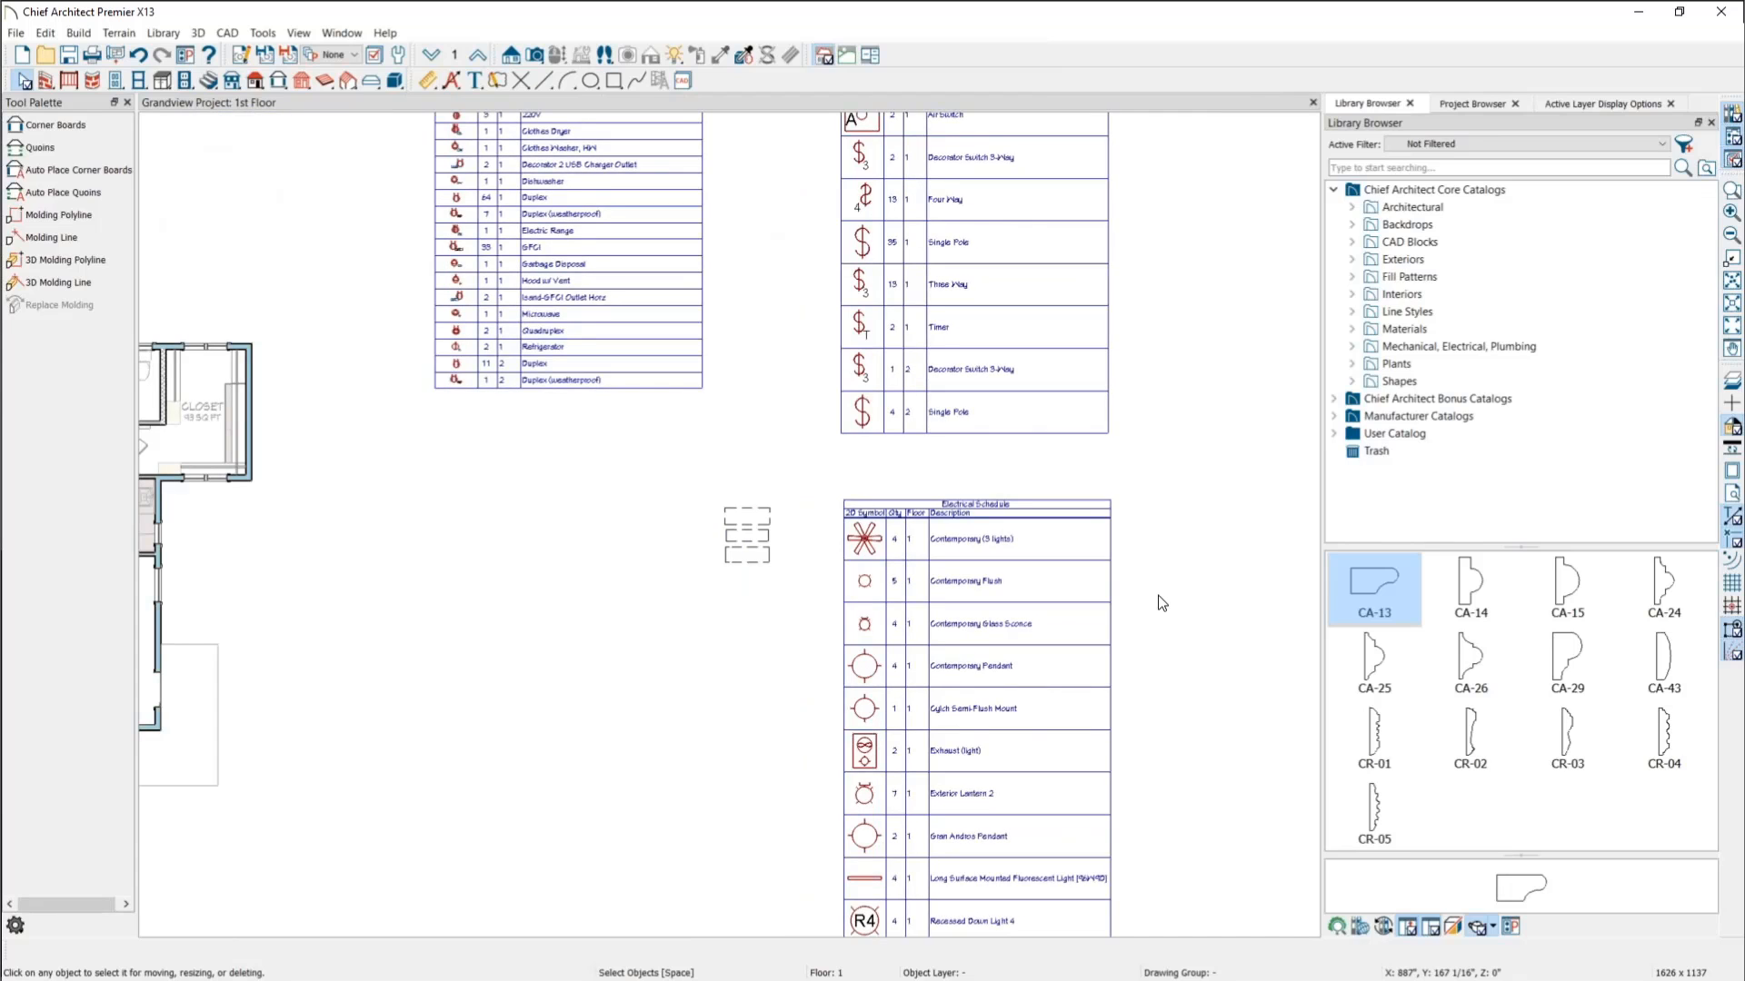
{"action": "scroll", "coordinate": [1169, 611], "scroll_direction": "down", "scroll_amount": 2}
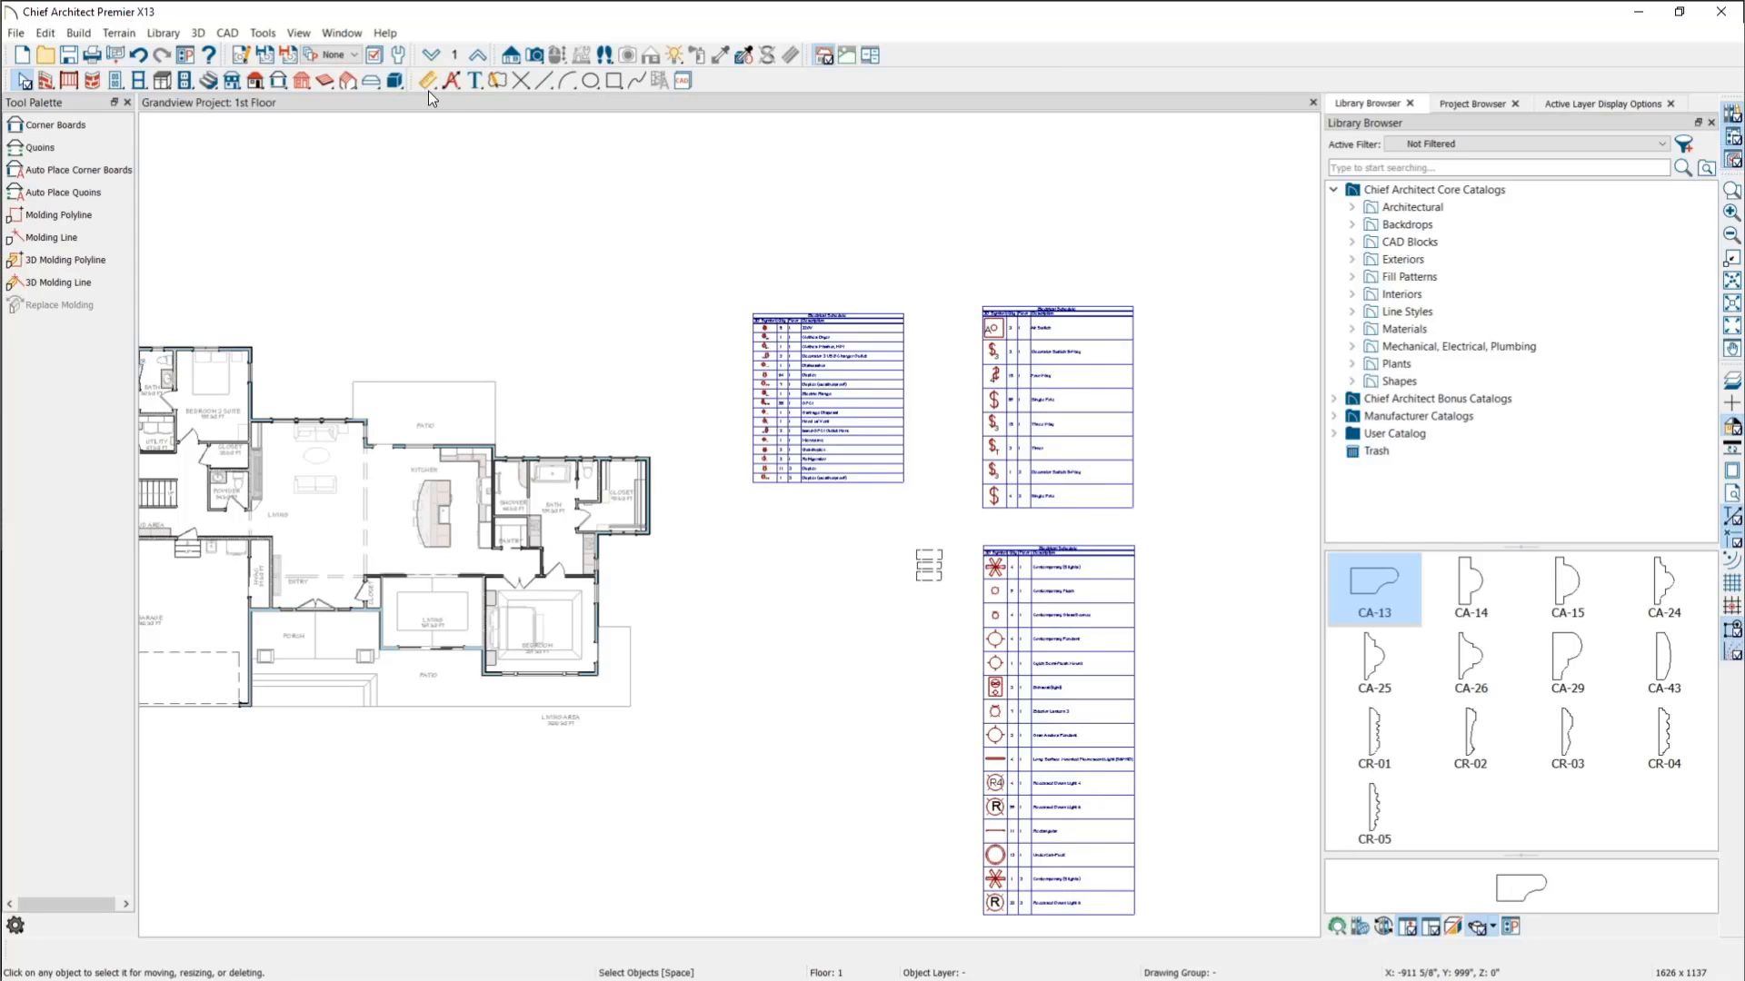
{"action": "left_click", "coordinate": [260, 34]}
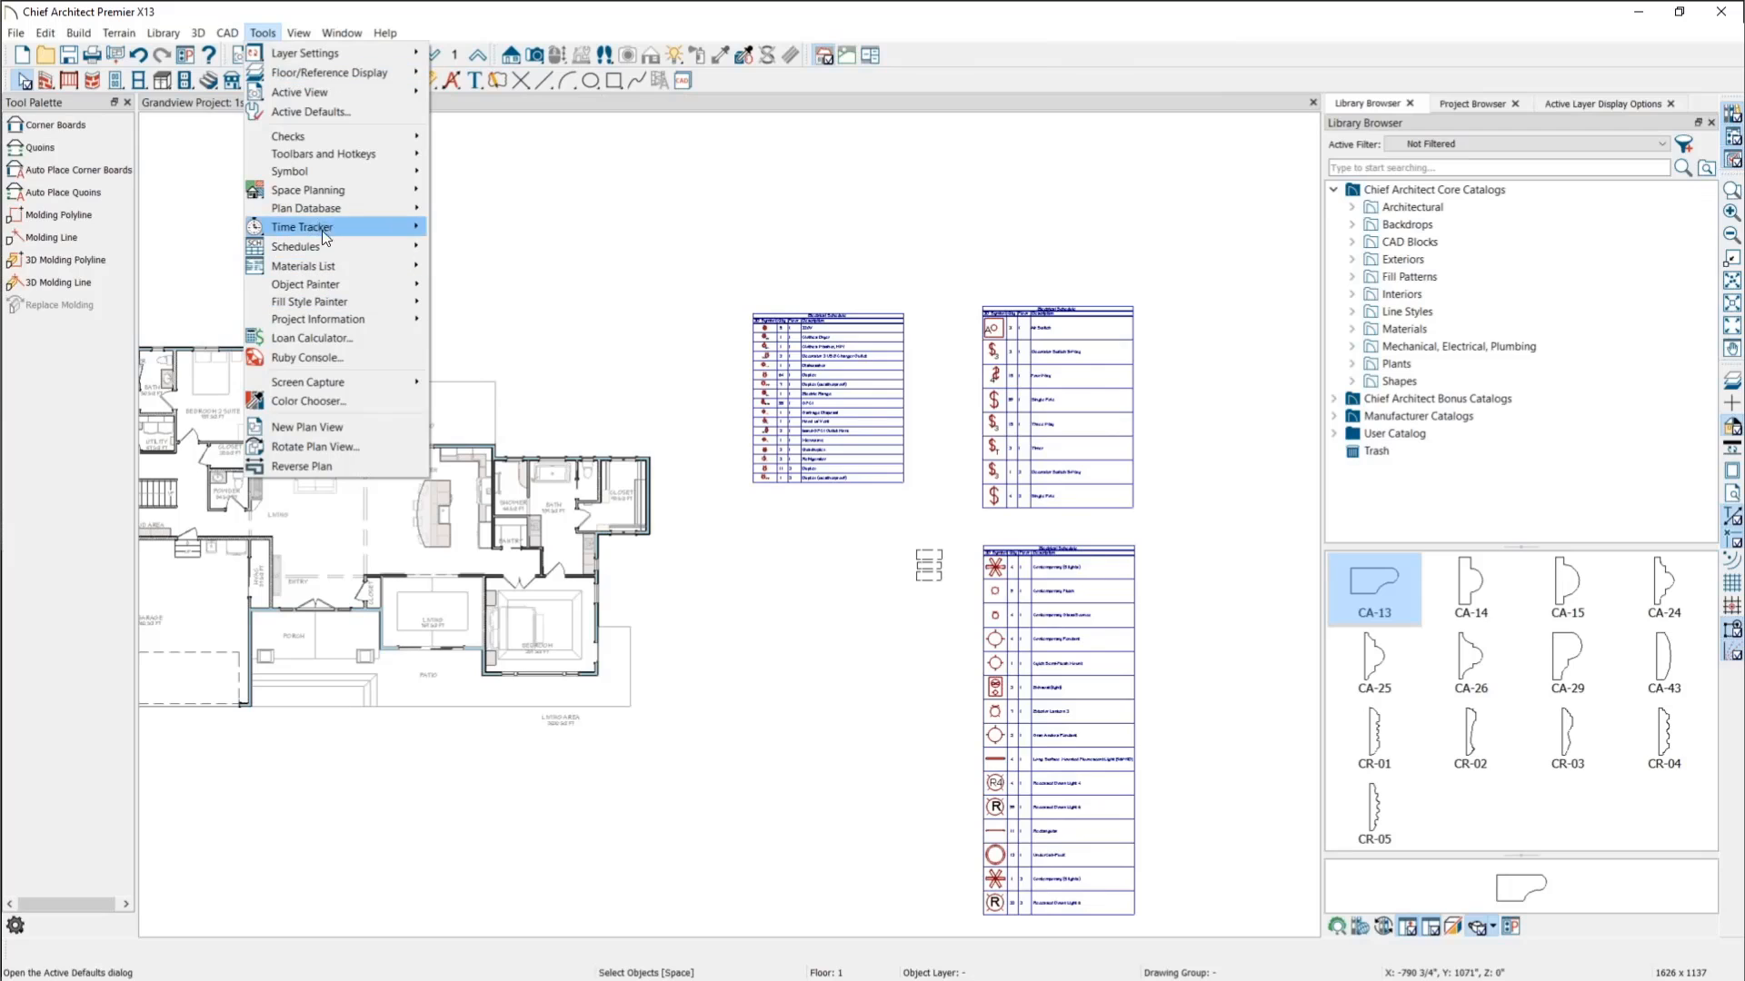
{"action": "mouse_move", "coordinate": [300, 246]}
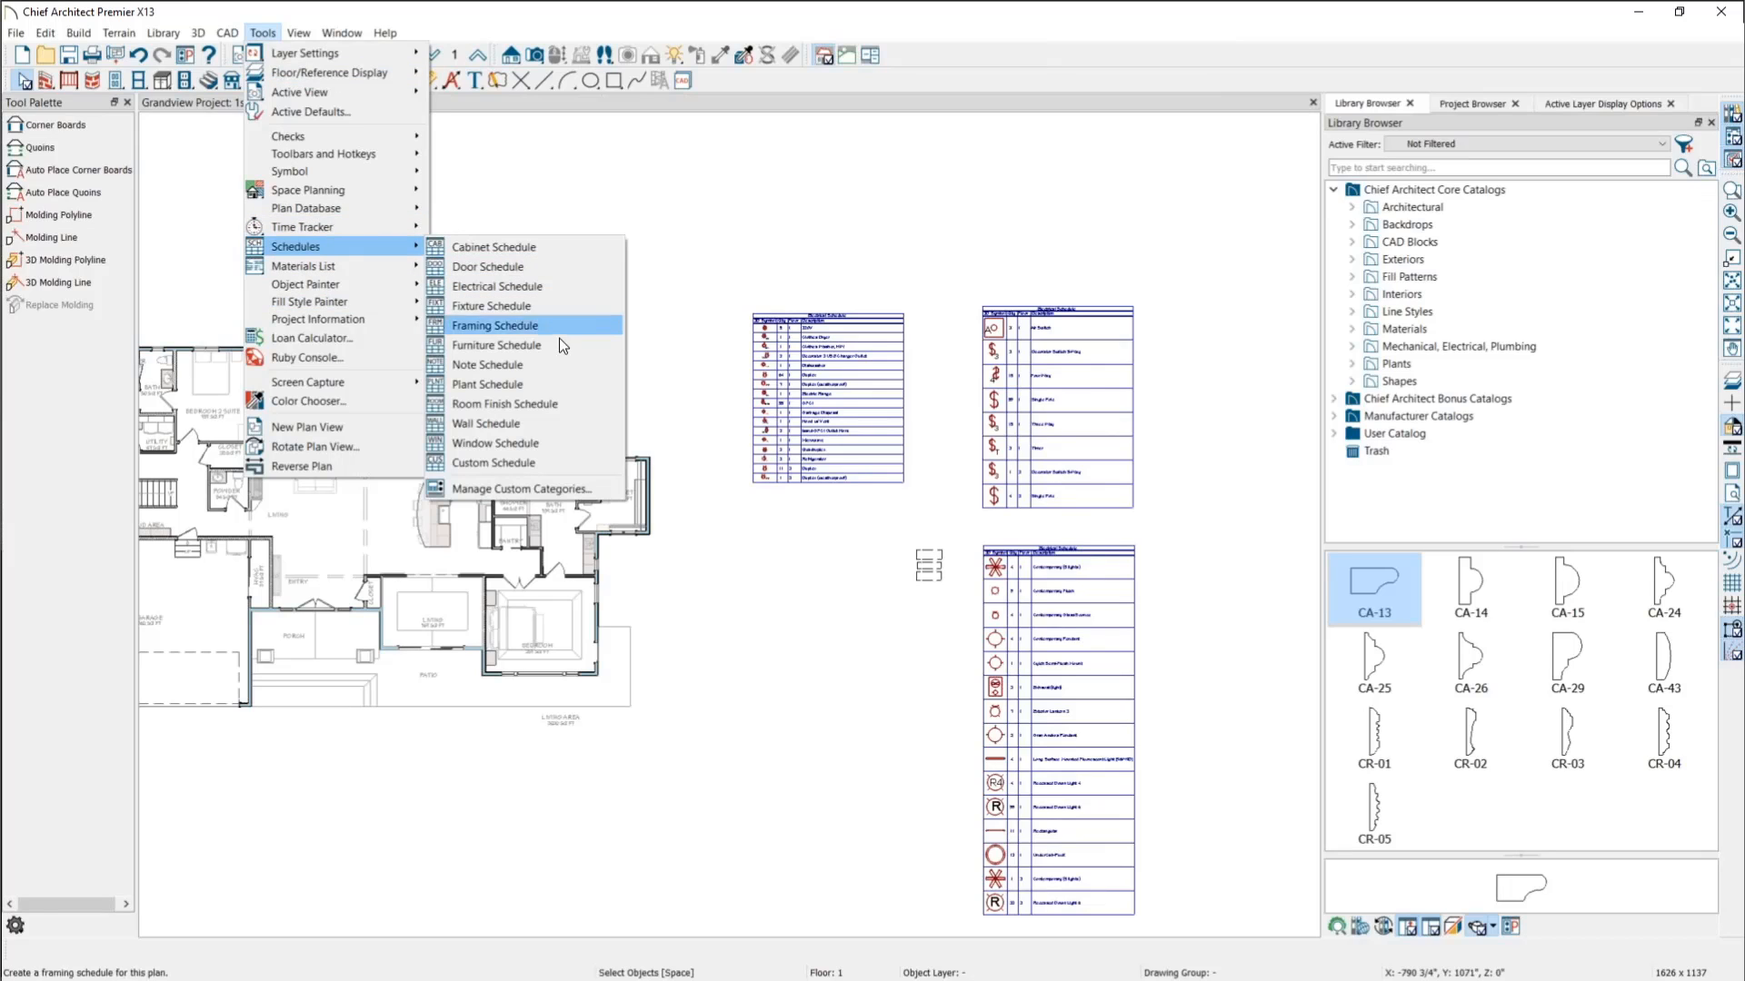
{"action": "left_click", "coordinate": [563, 266]}
{"action": "scroll", "coordinate": [637, 545], "scroll_direction": "down", "scroll_amount": 2}
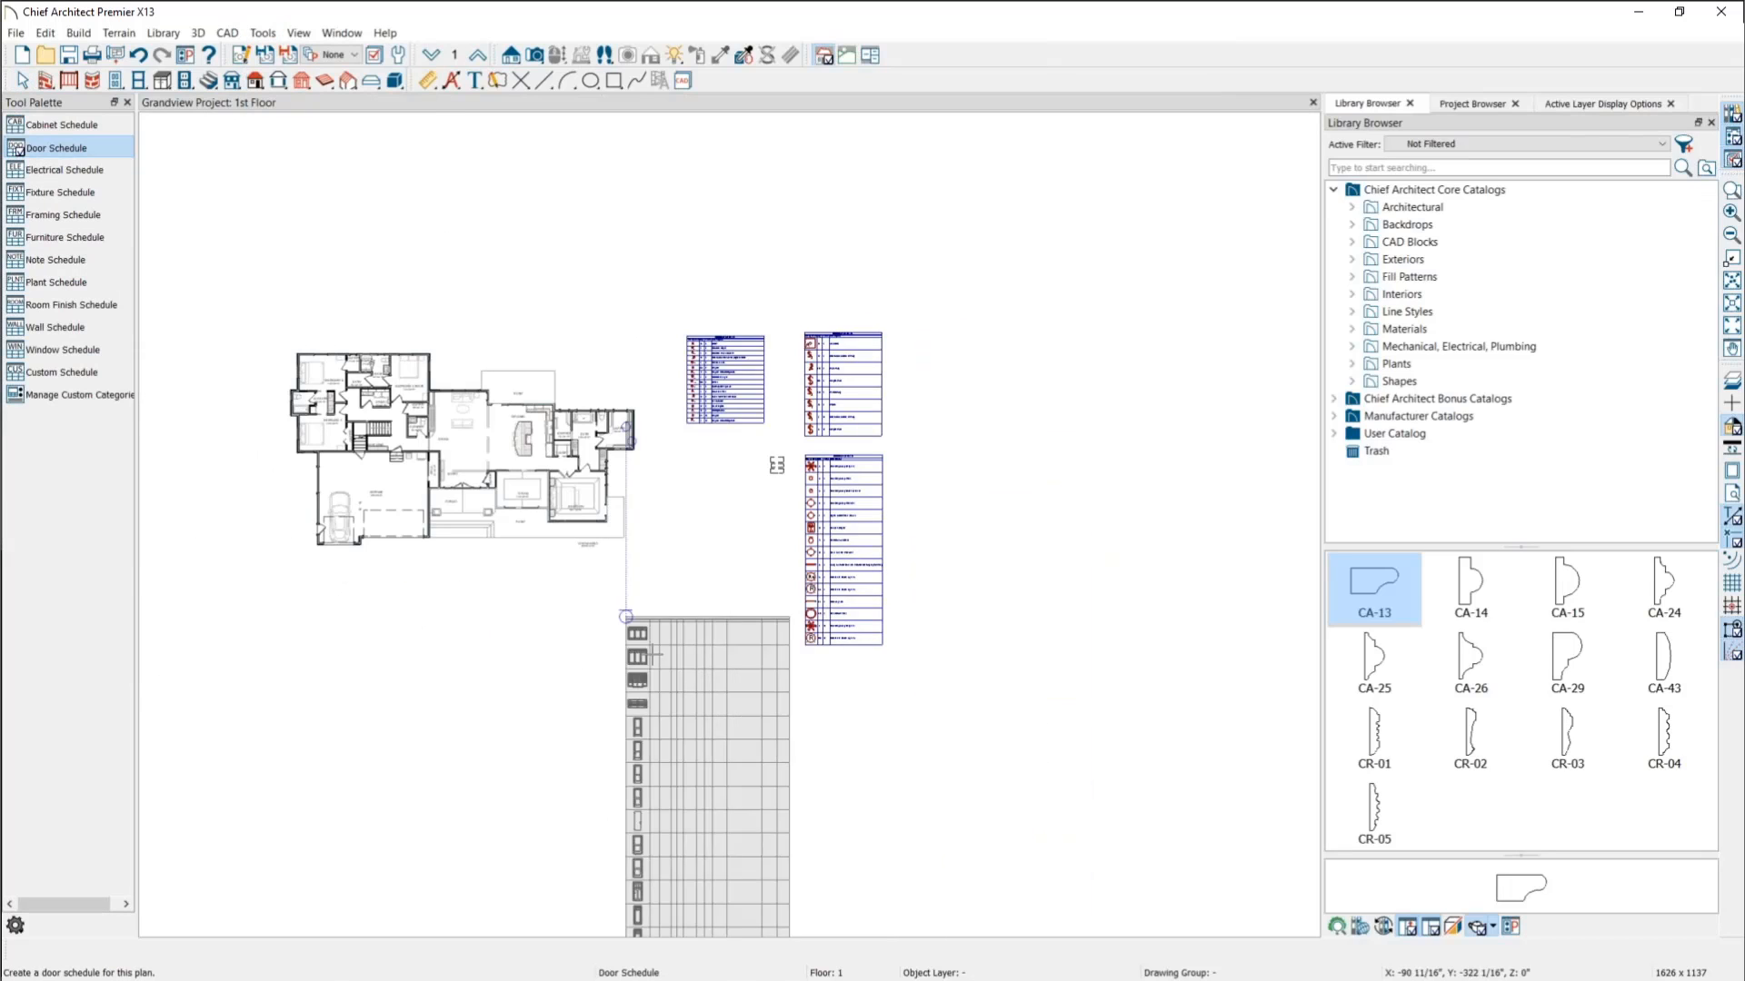
{"action": "left_click", "coordinate": [611, 593]}
{"action": "scroll", "coordinate": [707, 715], "scroll_direction": "up", "scroll_amount": 5}
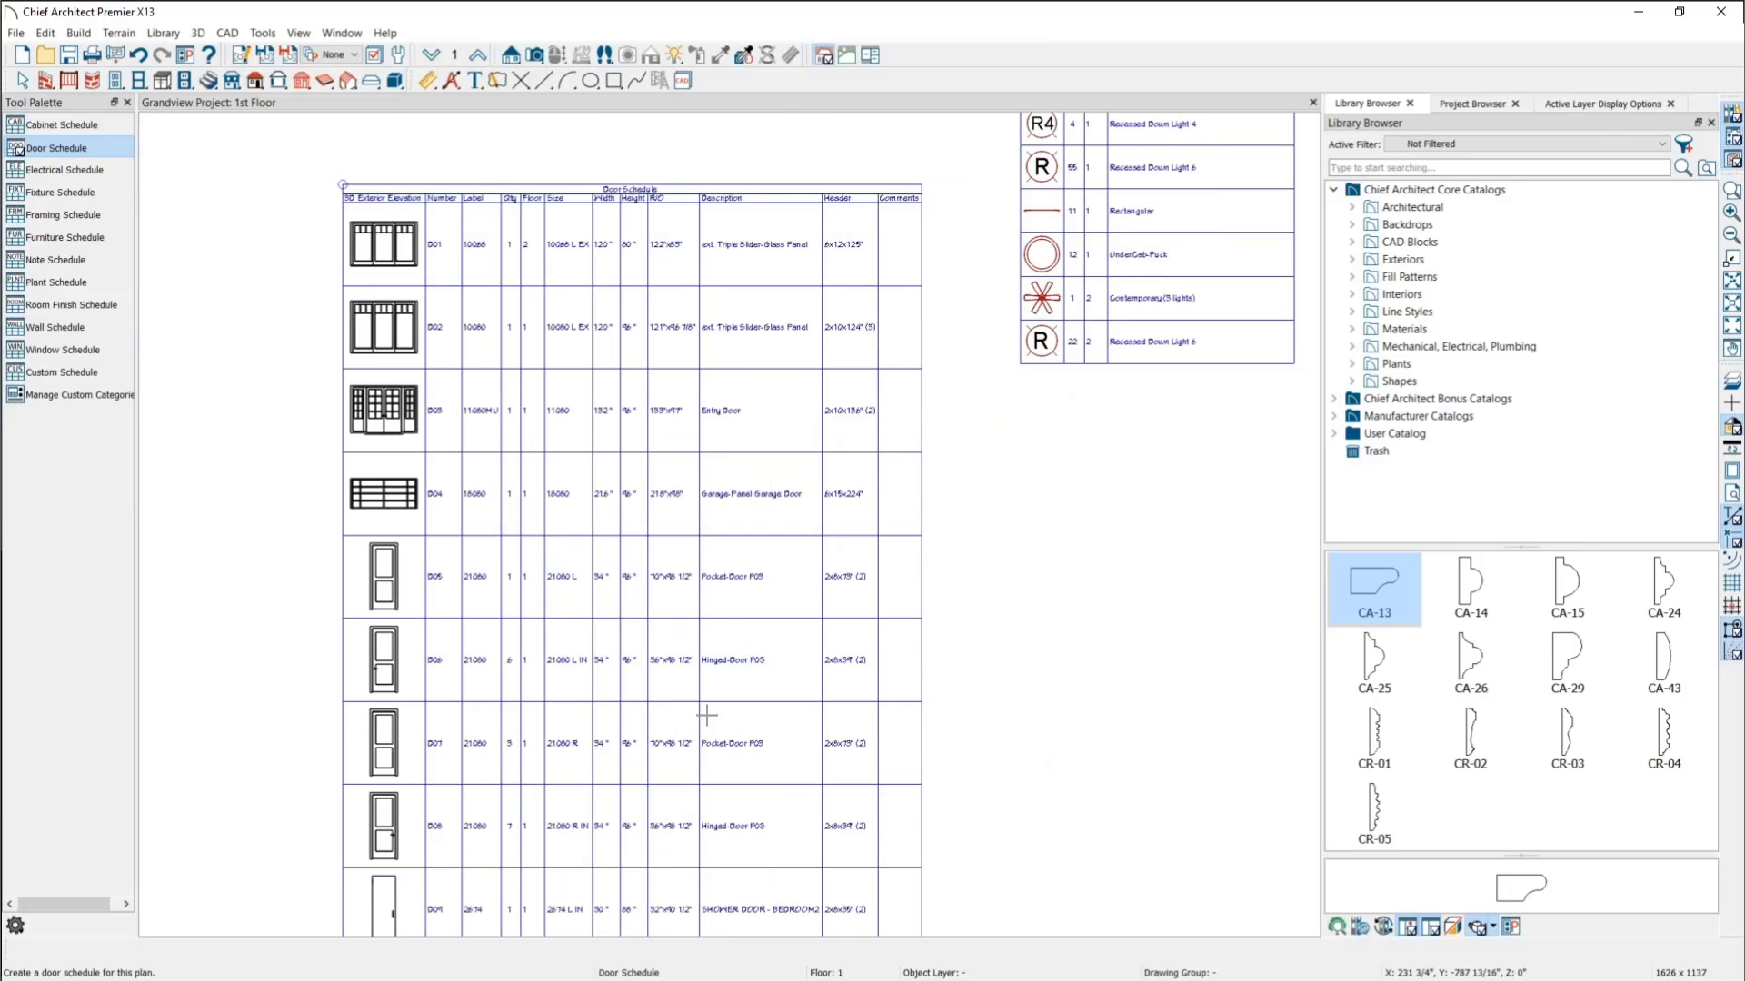
{"action": "key", "text": "space"}
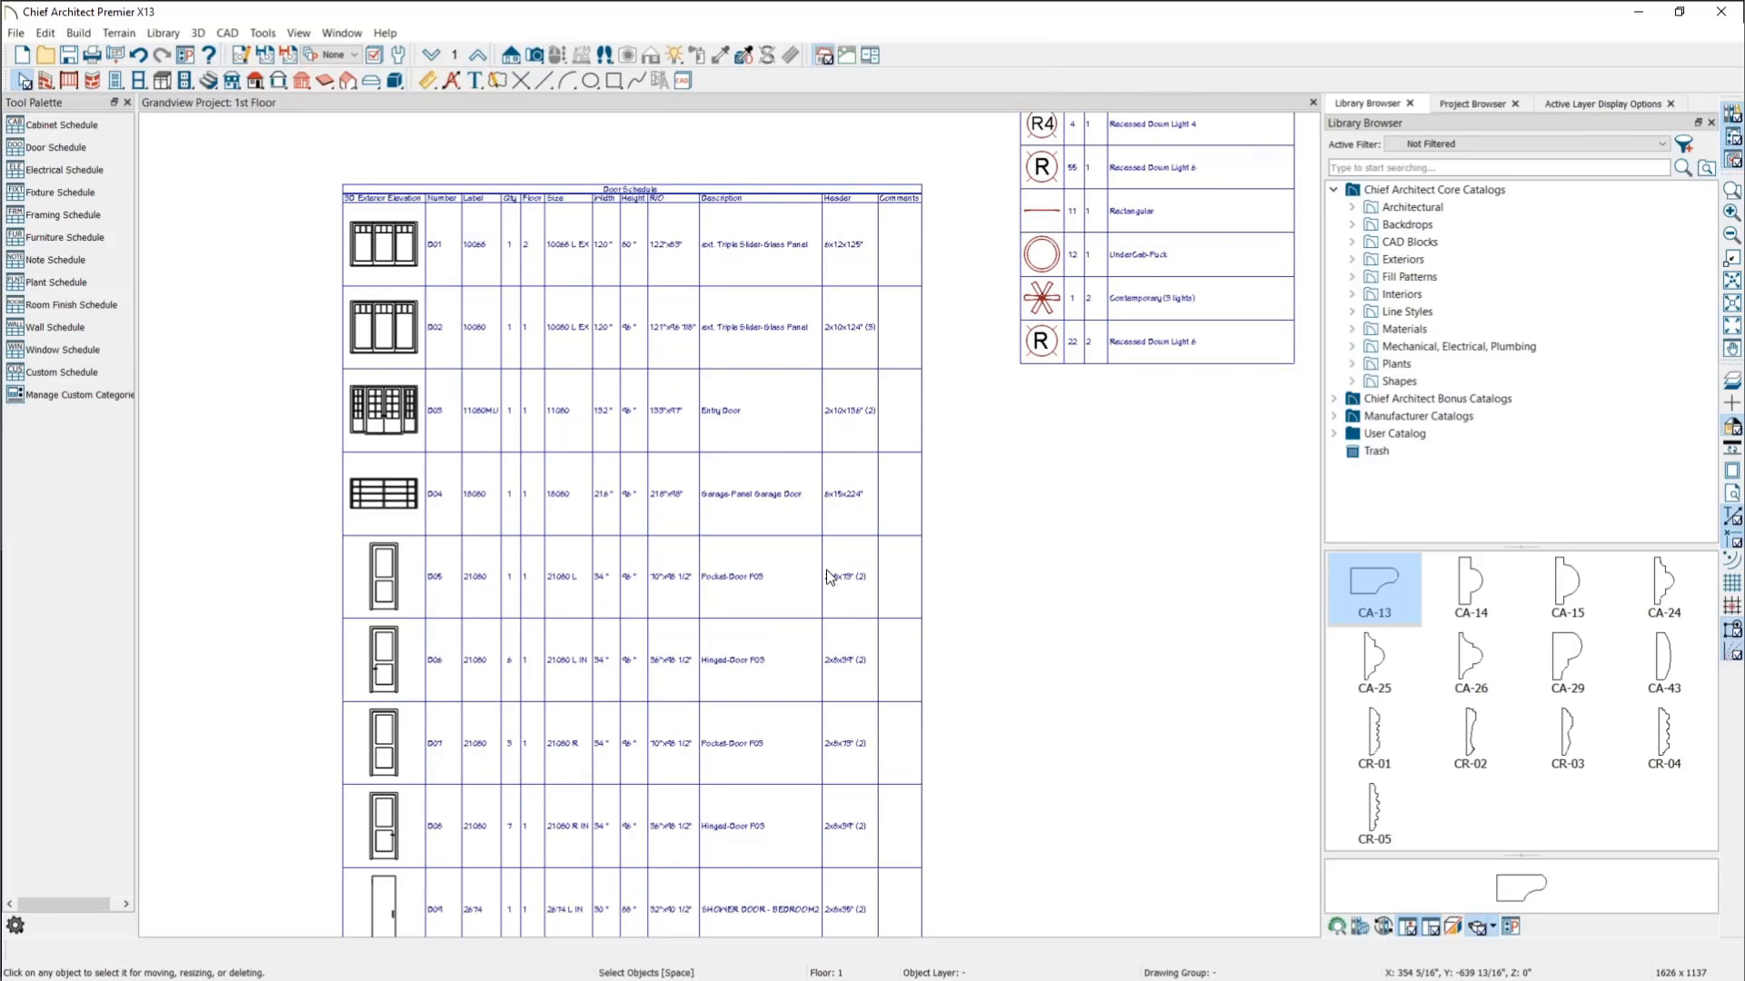
Step: Open the specification of pocket door D05 from the door schedule and clear its object information Description
{"action": "left_click", "coordinate": [395, 596]}
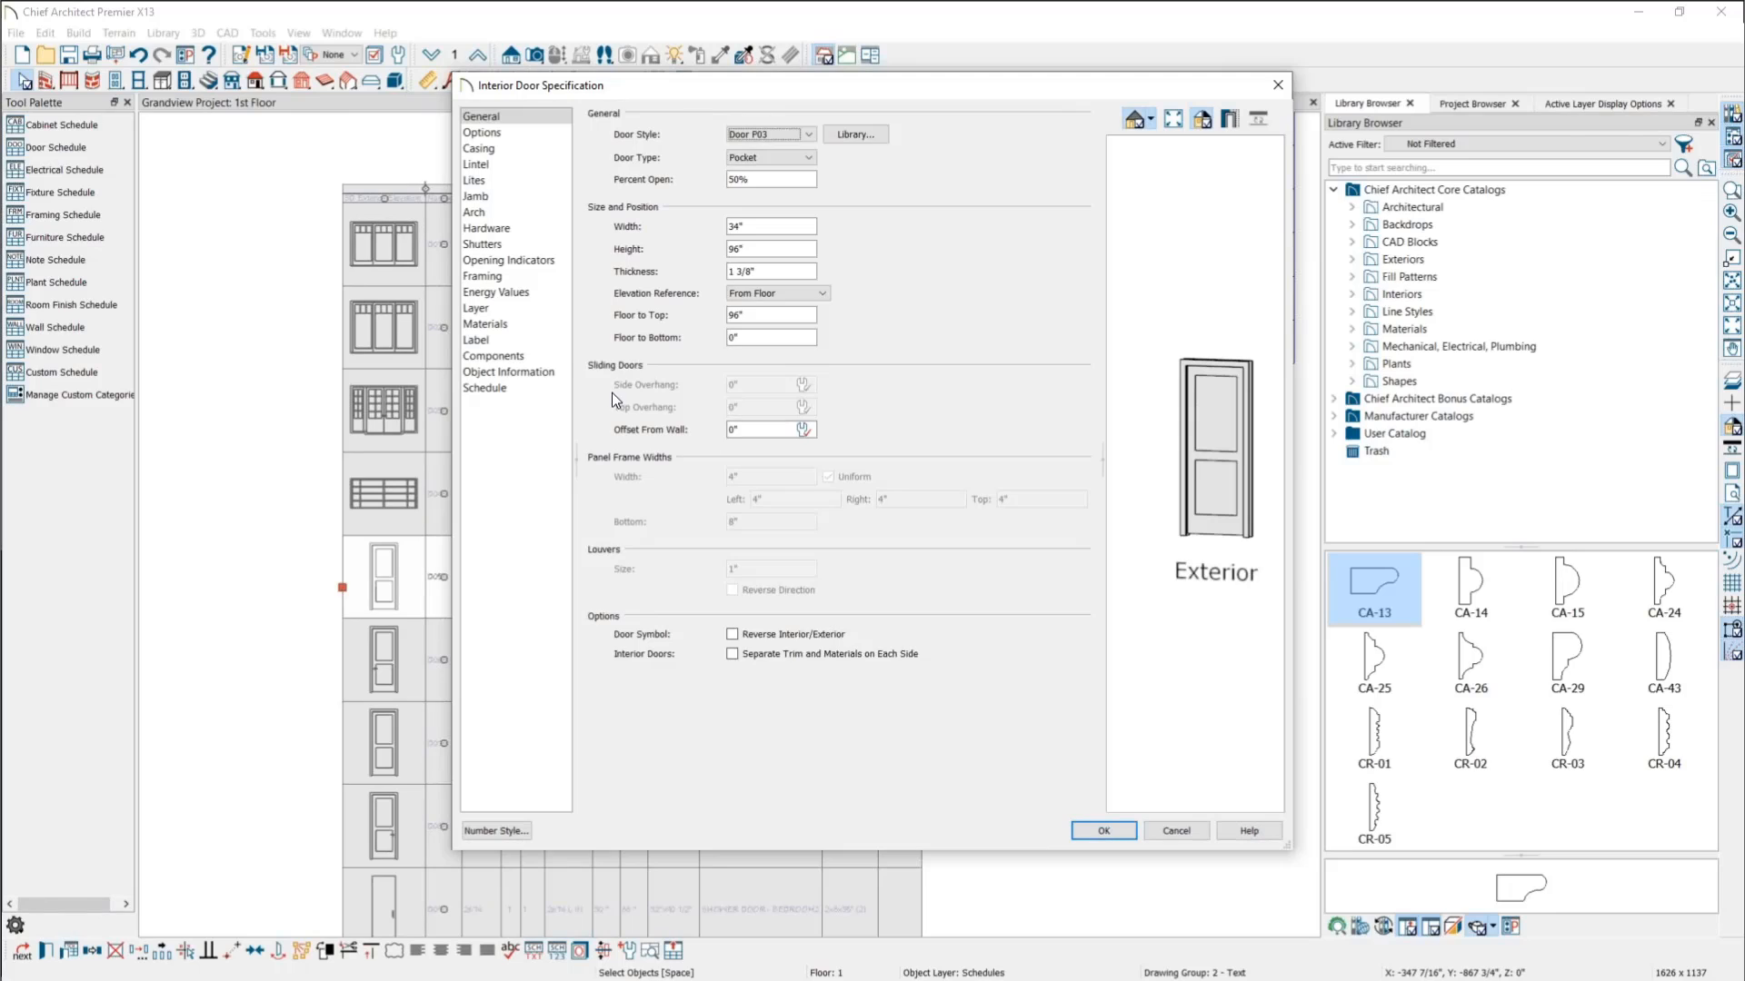
{"action": "left_click", "coordinate": [508, 371]}
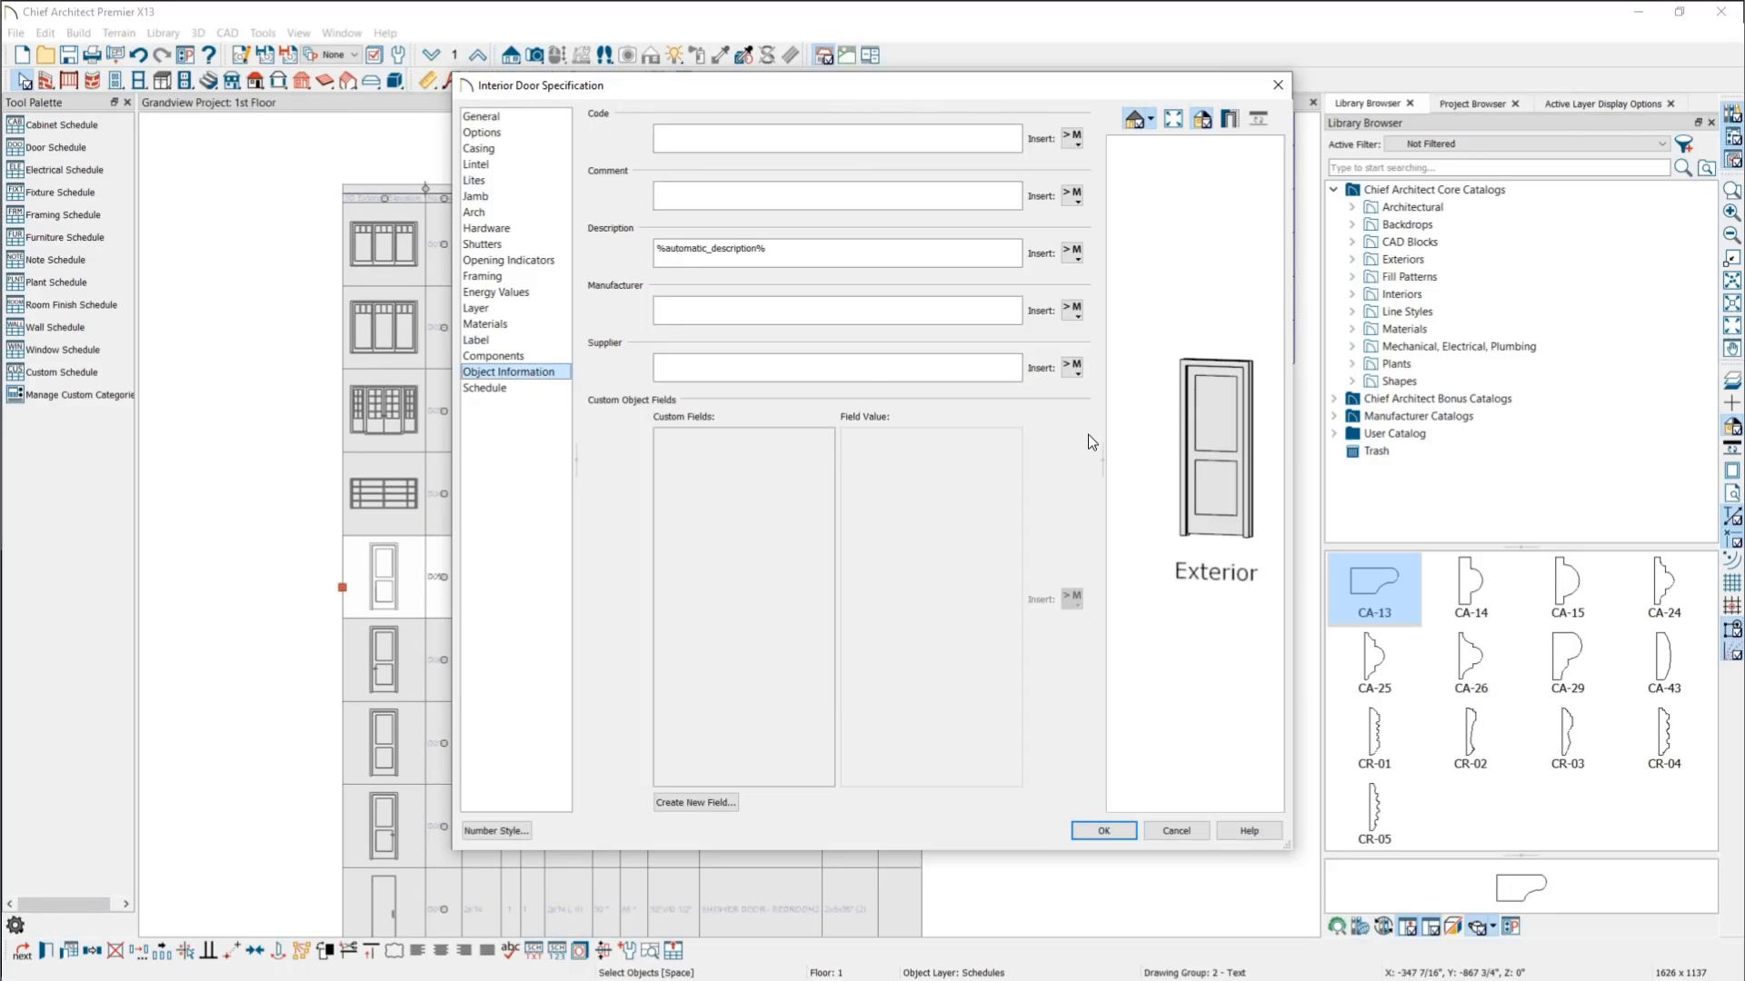
{"action": "left_click_drag", "start_coordinate": [793, 248], "coordinate": [613, 244]}
{"action": "left_click", "coordinate": [817, 259]}
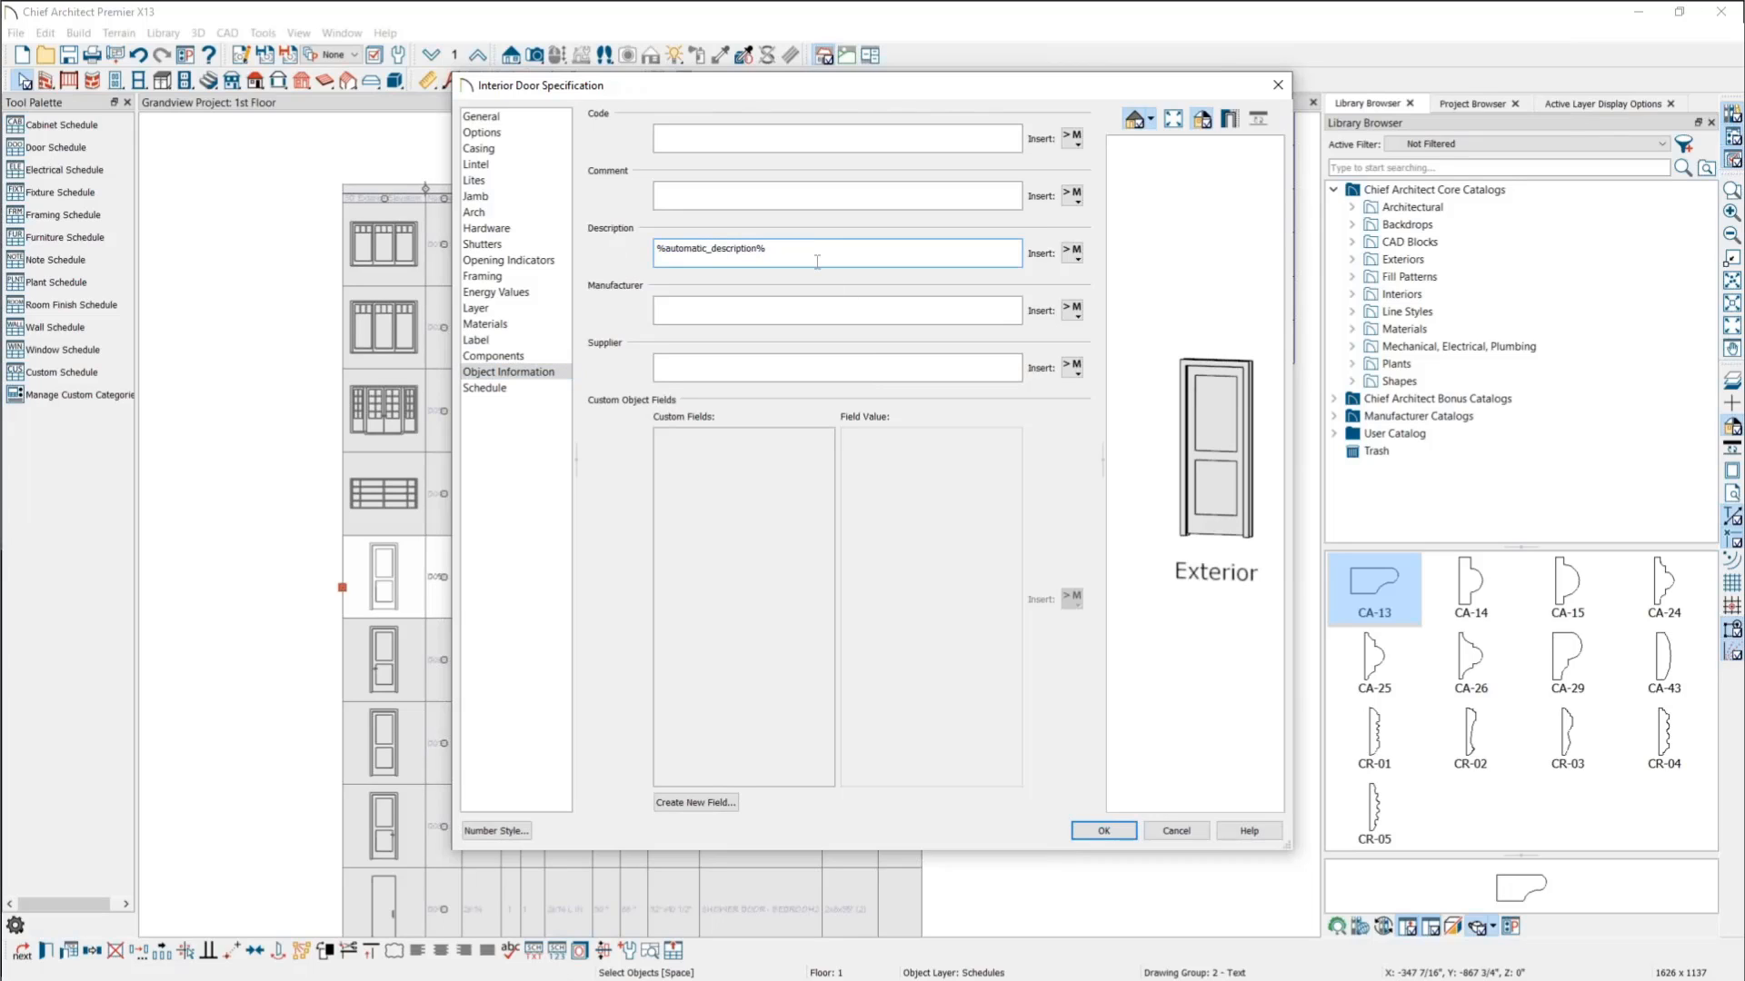
{"action": "key", "text": "BackSpace"}
{"action": "key", "text": "BackSpace"}
{"action": "key", "text": "BackSpace"}
{"action": "key", "text": "BackSpace"}
{"action": "key", "text": "BackSpace"}
{"action": "key", "text": "BackSpace"}
{"action": "key", "text": "BackSpace"}
{"action": "key", "text": "BackSpace"}
{"action": "key", "text": "BackSpace"}
{"action": "key", "text": "BackSpace"}
{"action": "key", "text": "BackSpace"}
{"action": "key", "text": "BackSpace"}
{"action": "key", "text": "BackSpace"}
{"action": "key", "text": "BackSpace"}
{"action": "key", "text": "BackSpace"}
{"action": "key", "text": "BackSpace"}
{"action": "key", "text": "BackSpace"}
{"action": "key", "text": "BackSpace"}
{"action": "key", "text": "BackSpace"}
{"action": "key", "text": "BackSpace"}
Step: Review the door's component formulas and values in a wider specification dialog, including the Accounting Code formula
{"action": "left_click", "coordinate": [493, 356]}
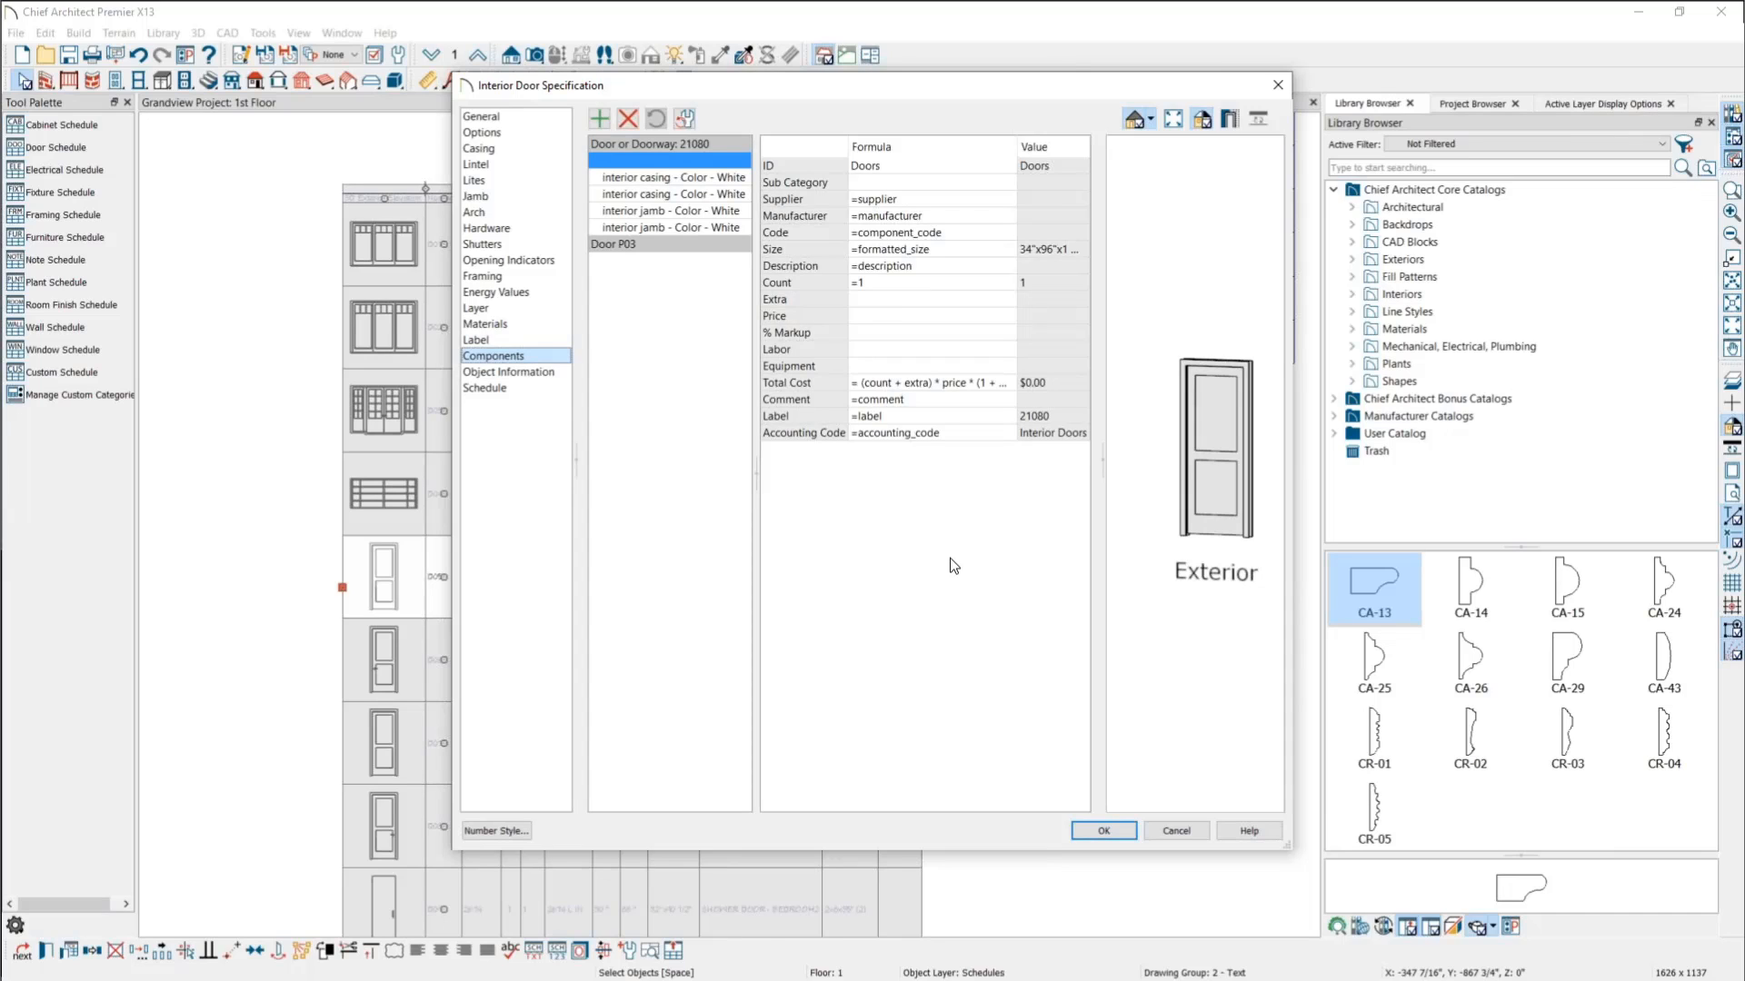
{"action": "left_click_drag", "start_coordinate": [1290, 599], "coordinate": [1452, 591]}
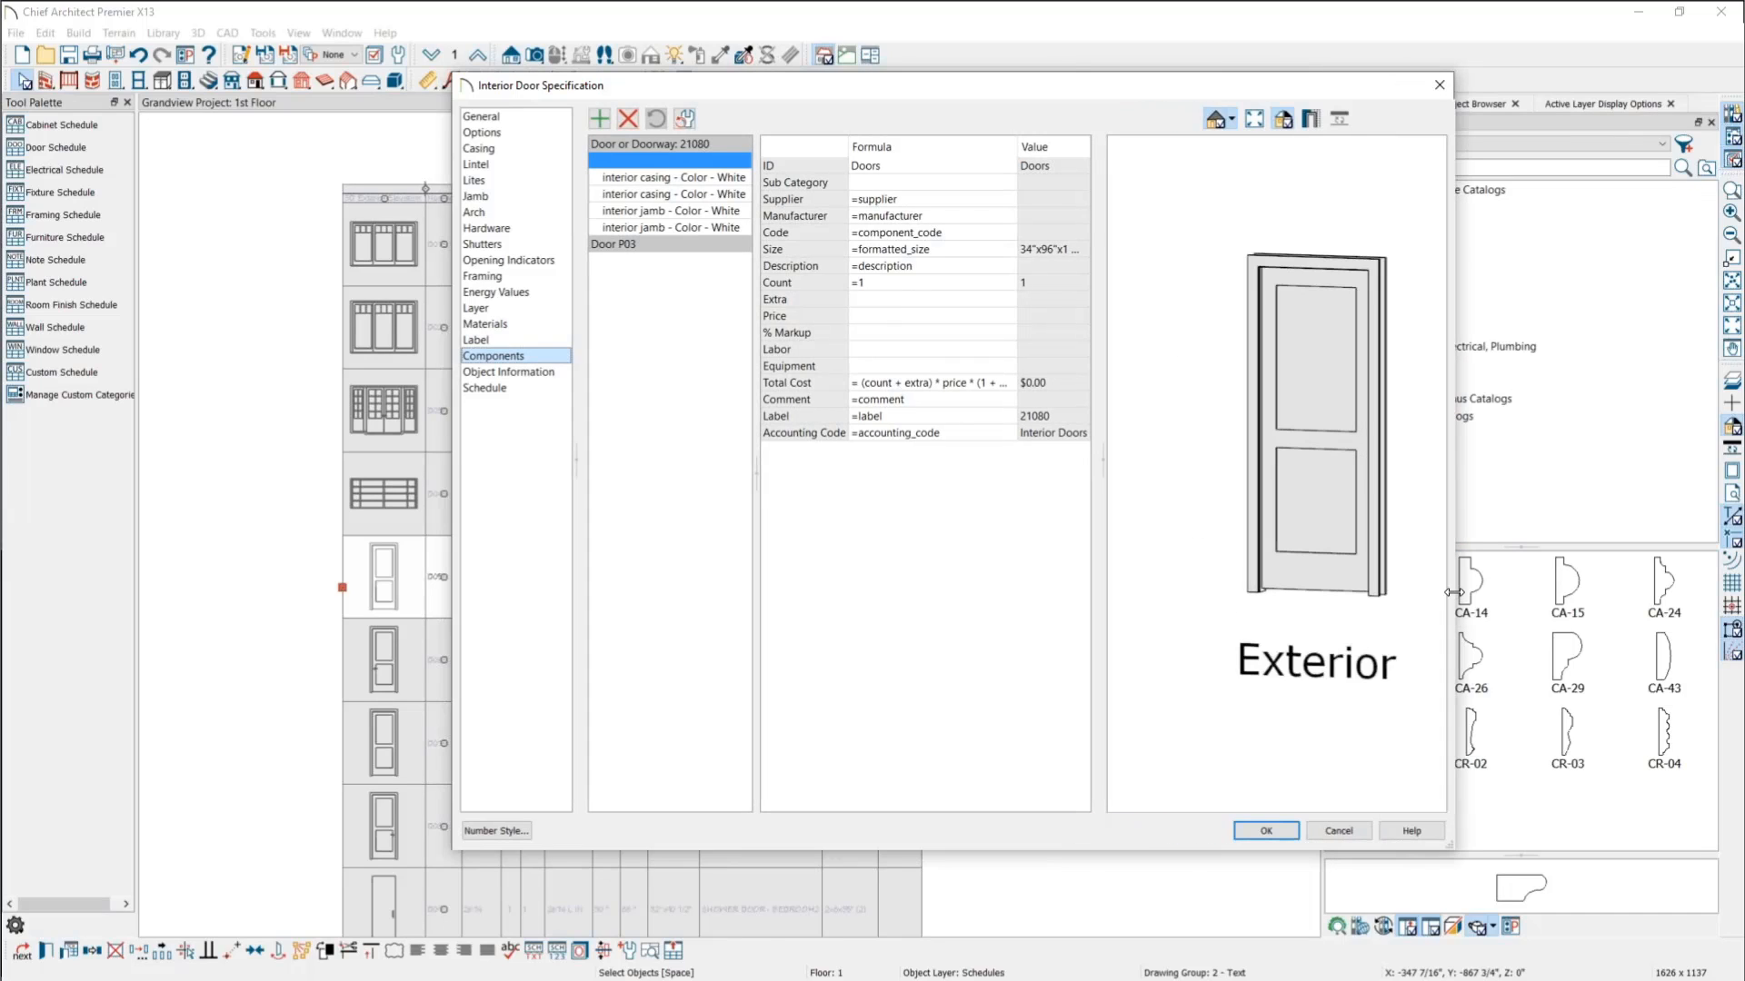
{"action": "left_click_drag", "start_coordinate": [1106, 459], "coordinate": [1237, 458]}
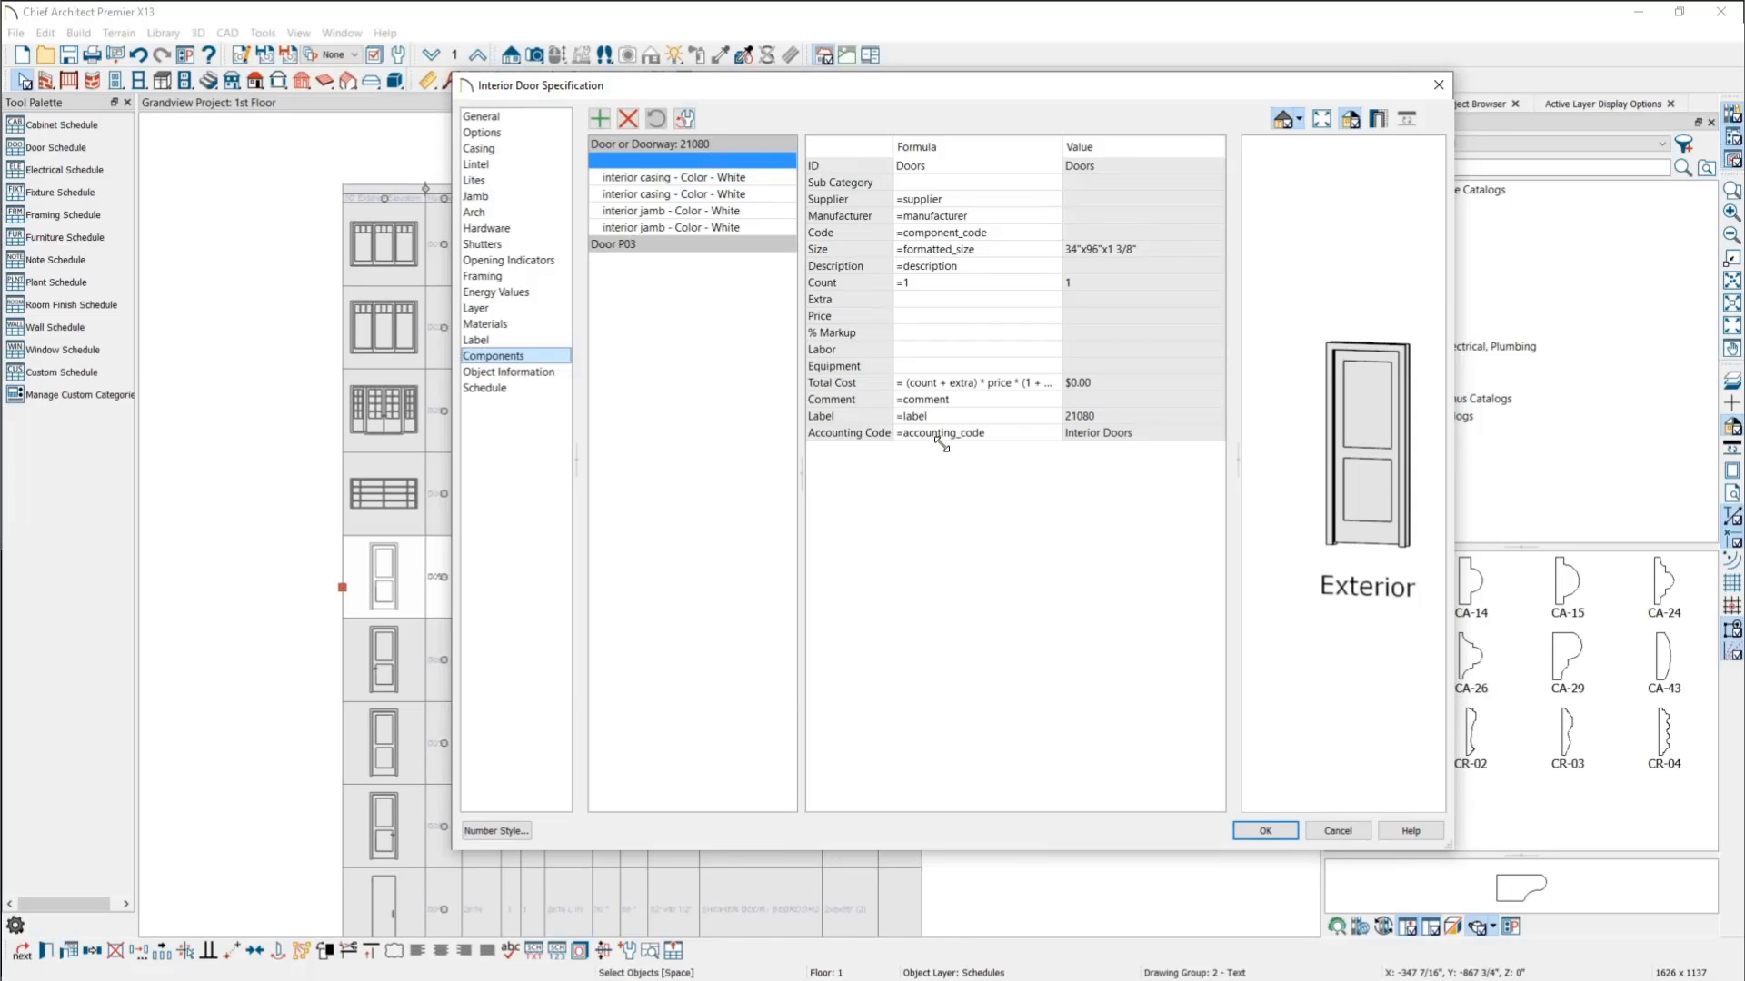
{"action": "left_click", "coordinate": [1020, 434]}
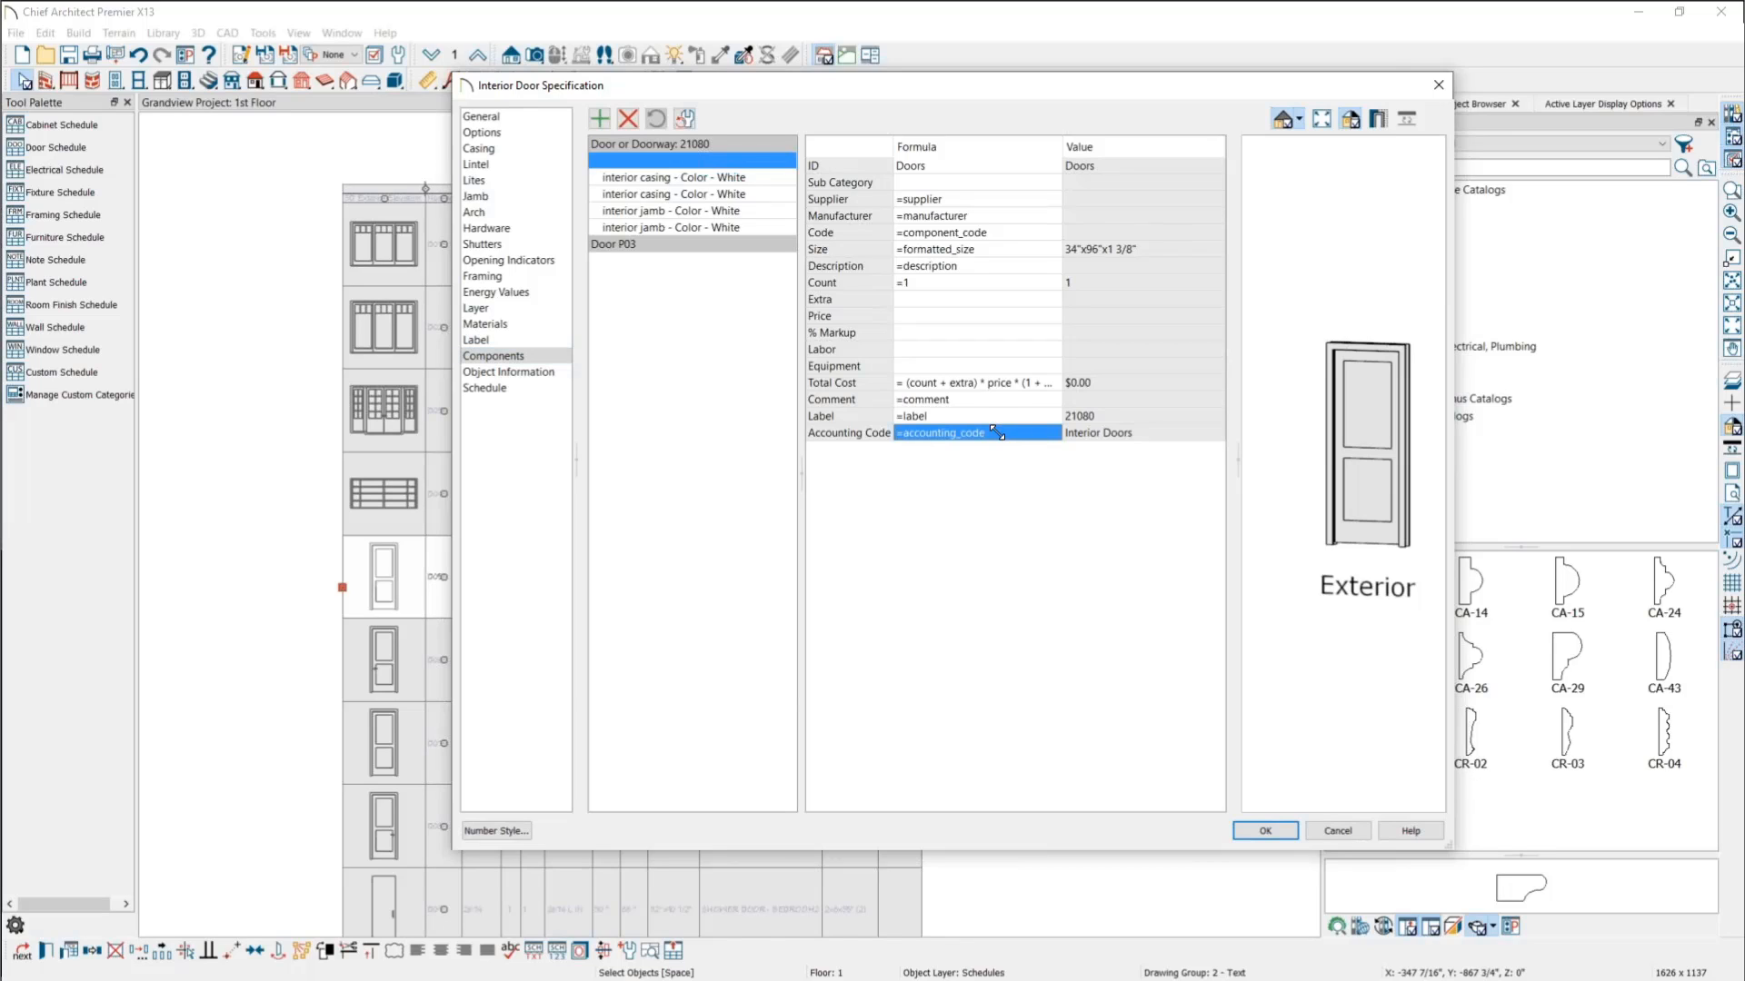
{"action": "left_click", "coordinate": [998, 432]}
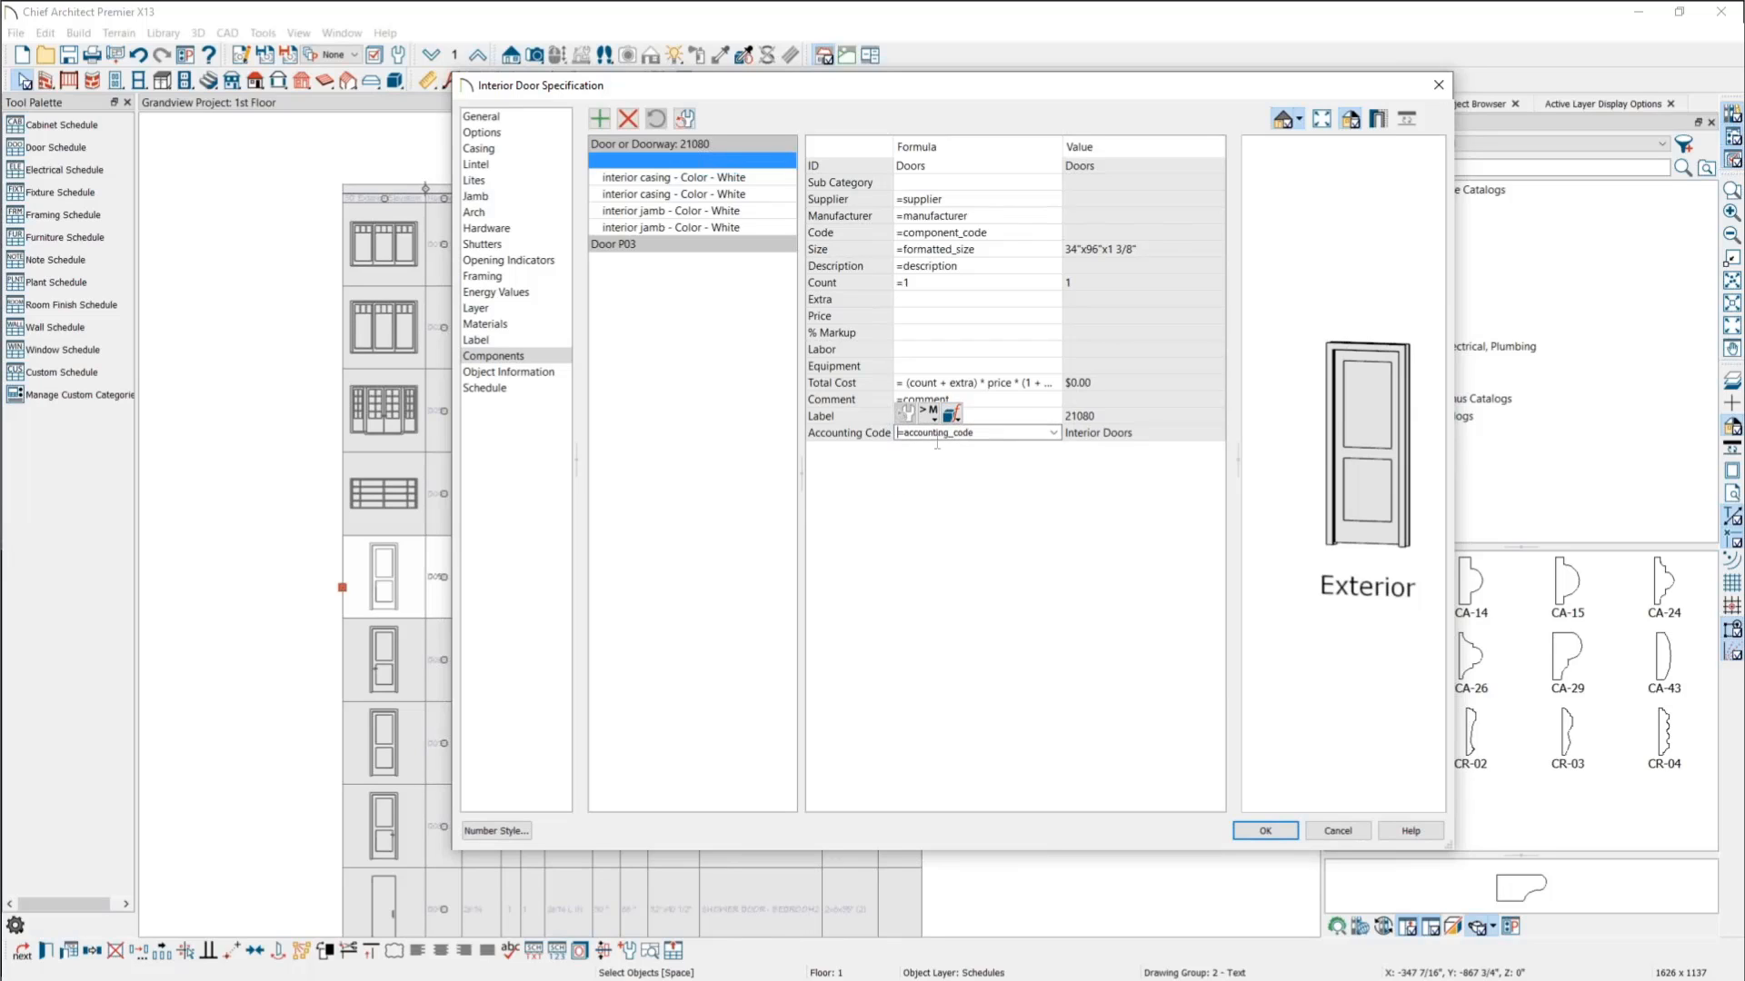
{"action": "left_click", "coordinate": [976, 513]}
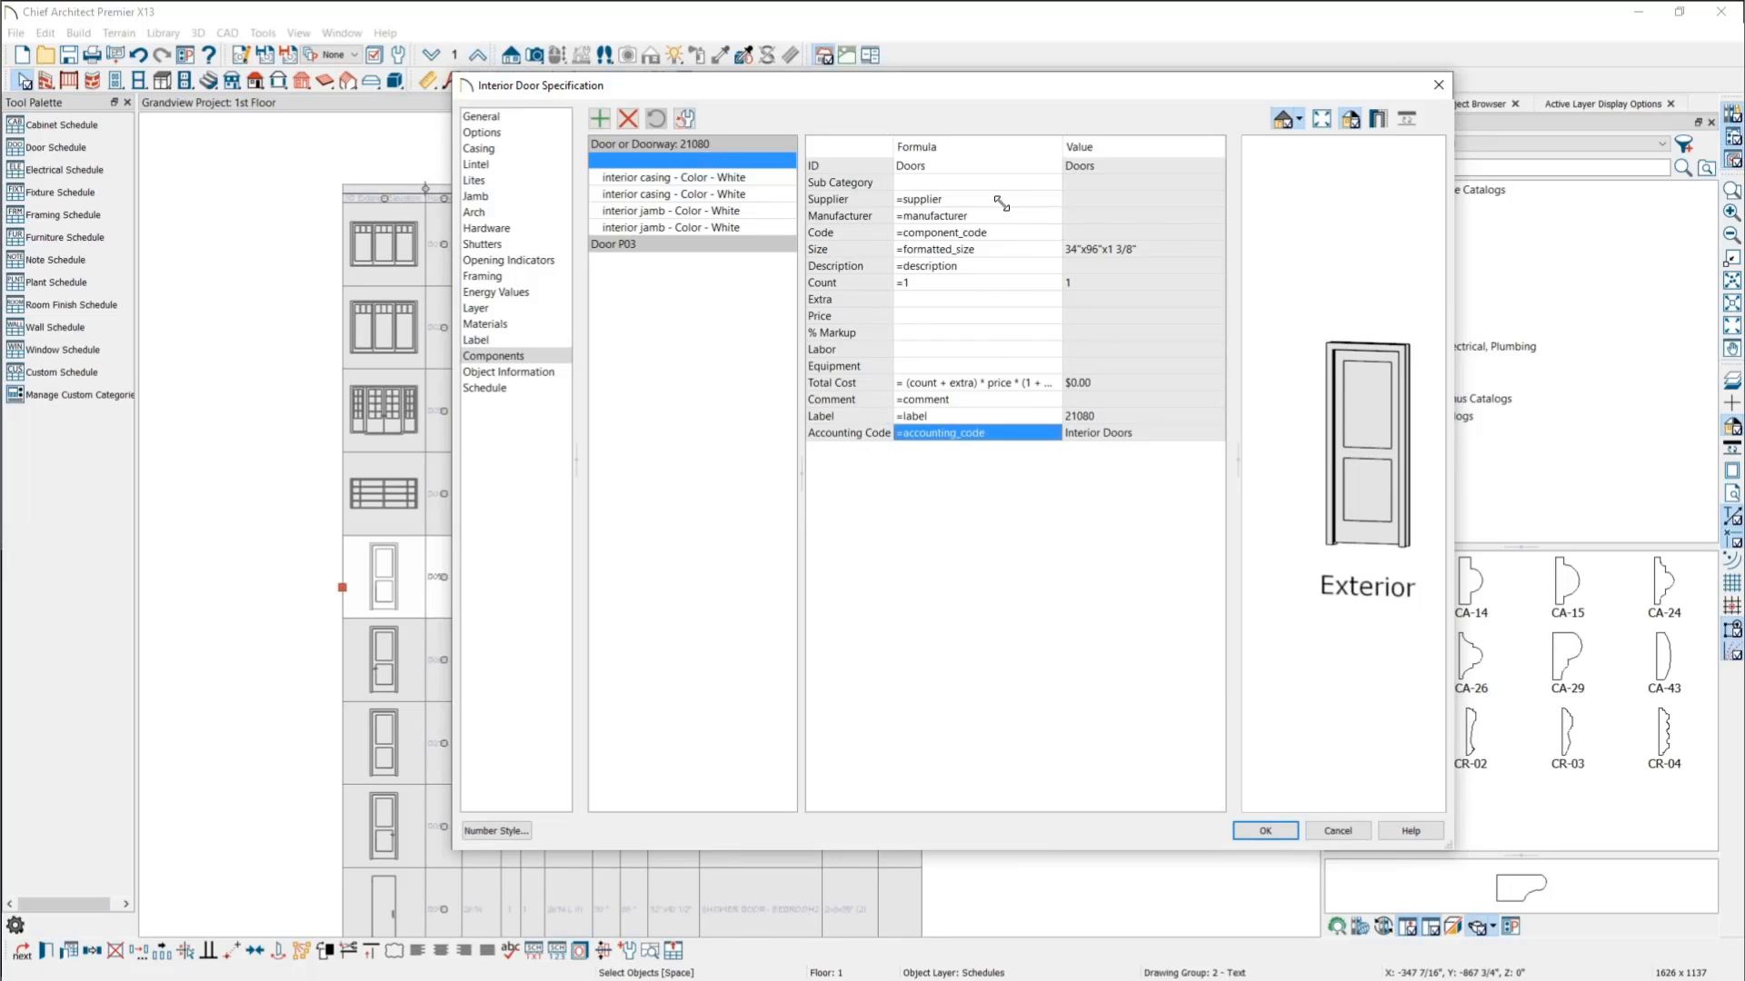
Step: Examine the Count formula and its unit choices for the door component, then close the specification without saving
{"action": "left_click", "coordinate": [937, 283]}
{"action": "left_click", "coordinate": [937, 282]}
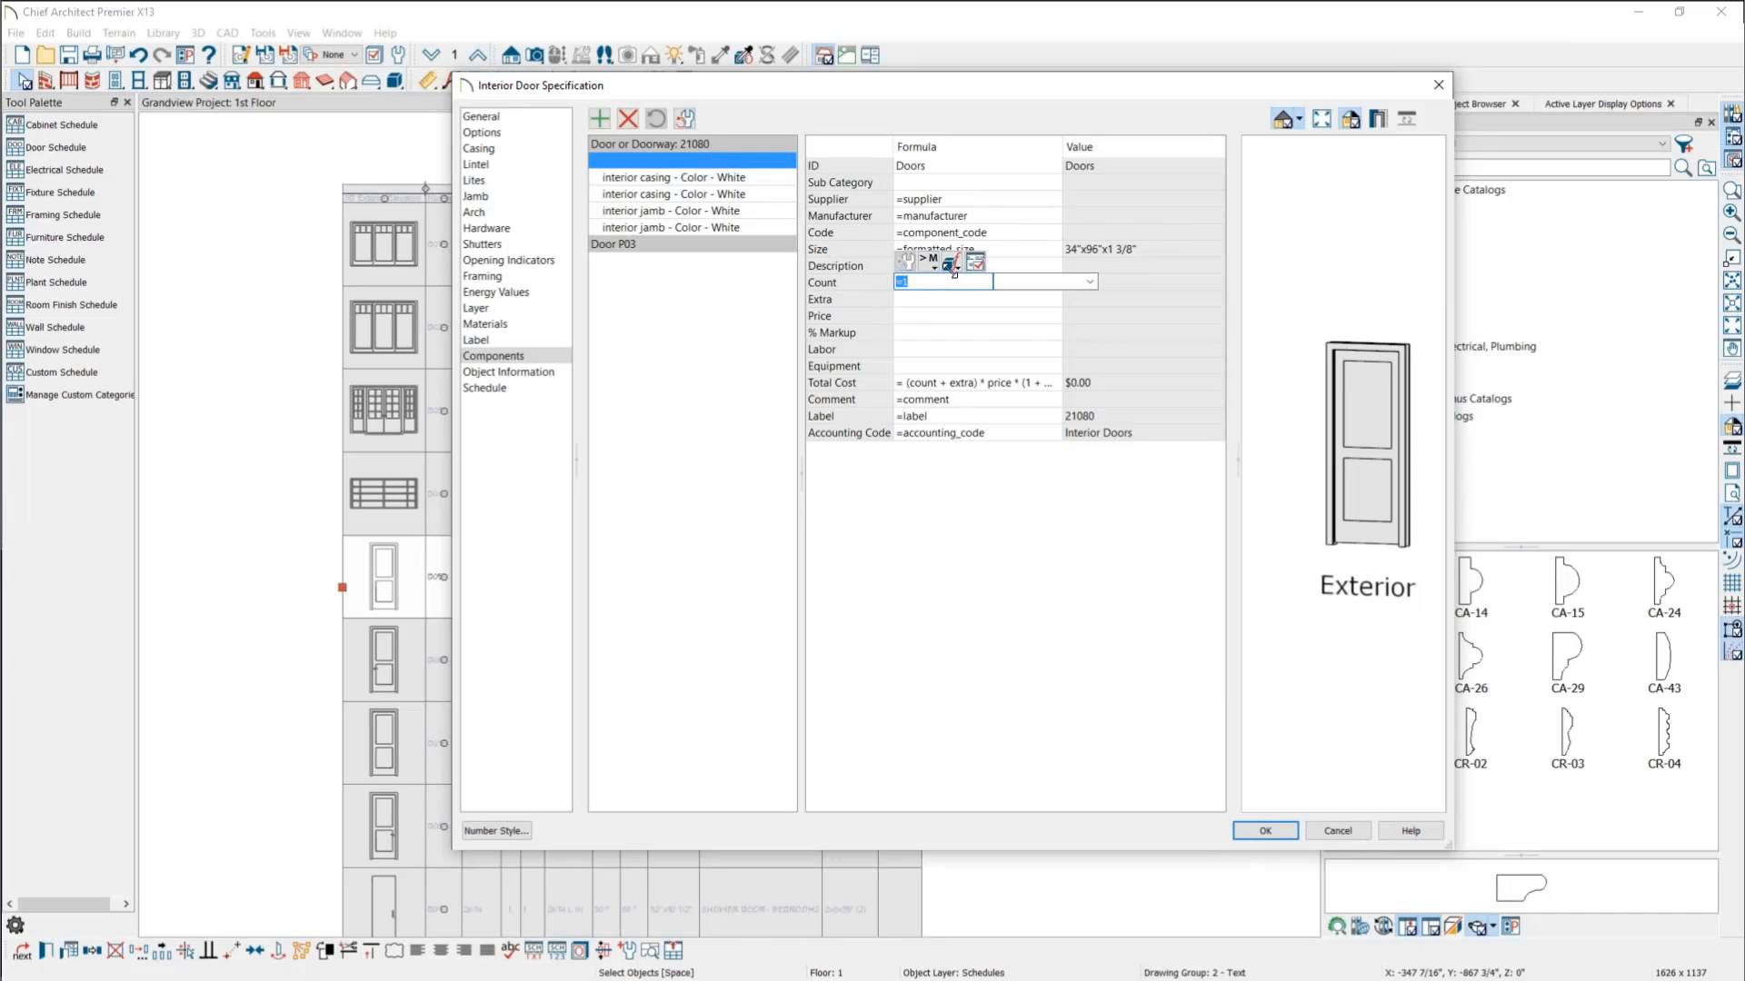
{"action": "left_click", "coordinate": [1090, 282]}
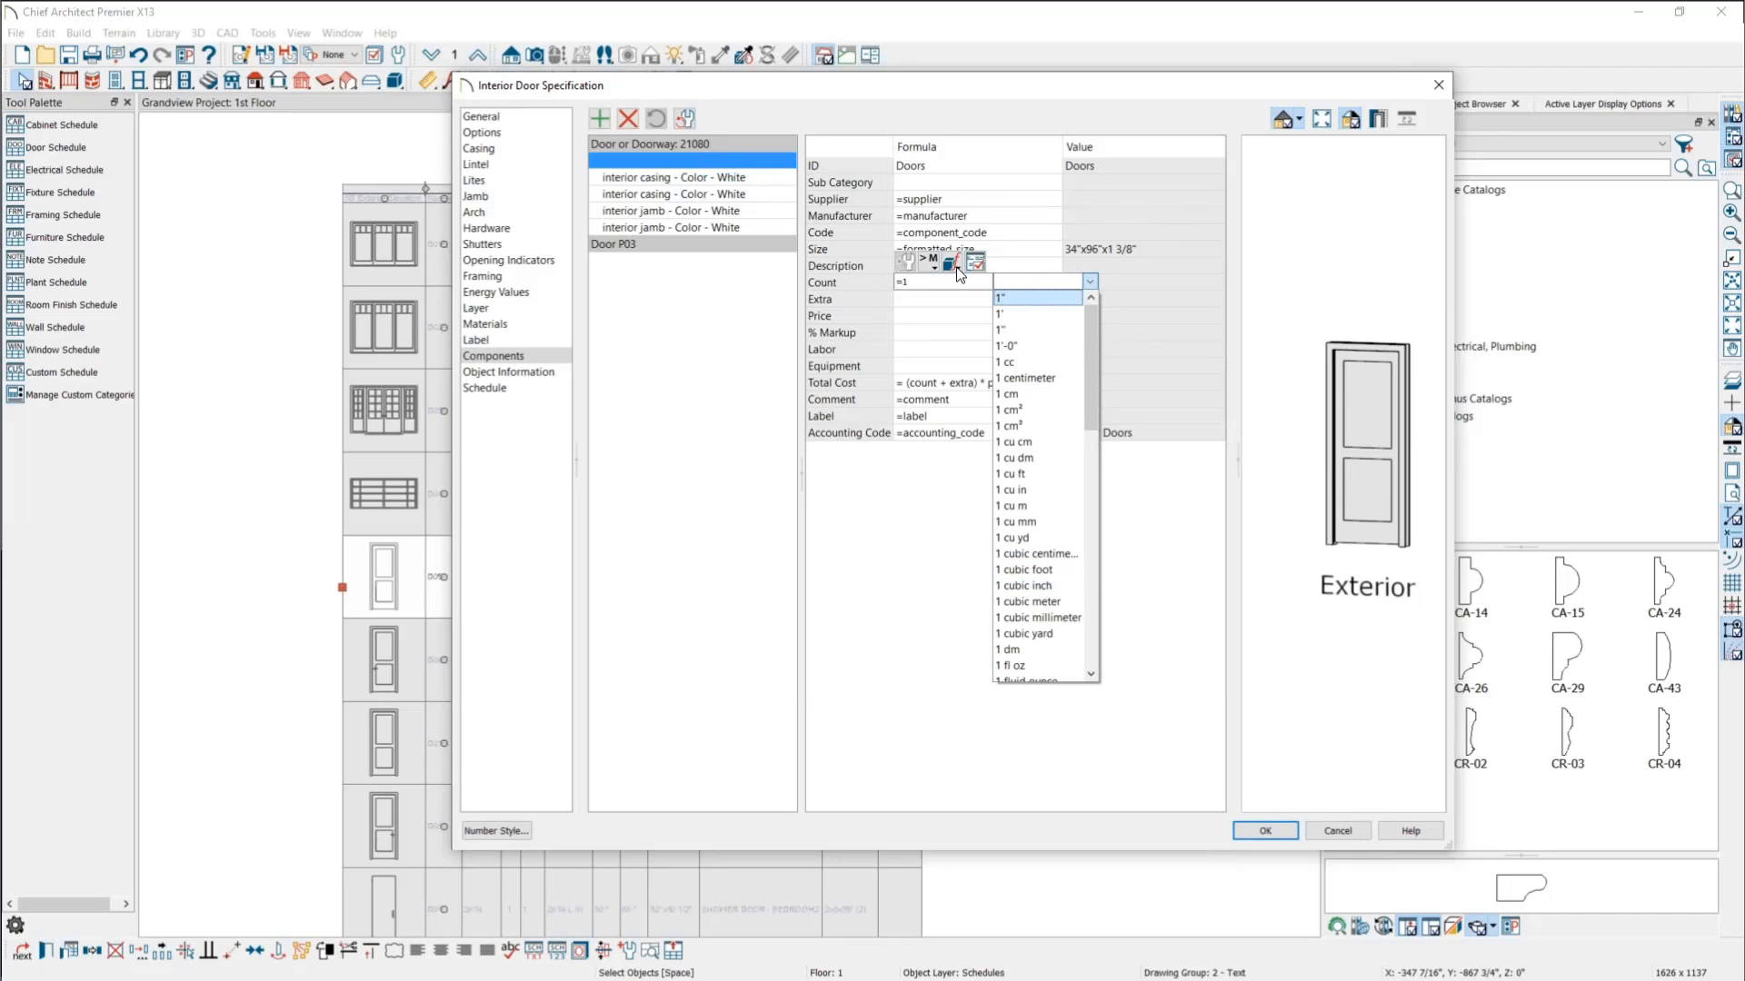
{"action": "left_click", "coordinate": [937, 283]}
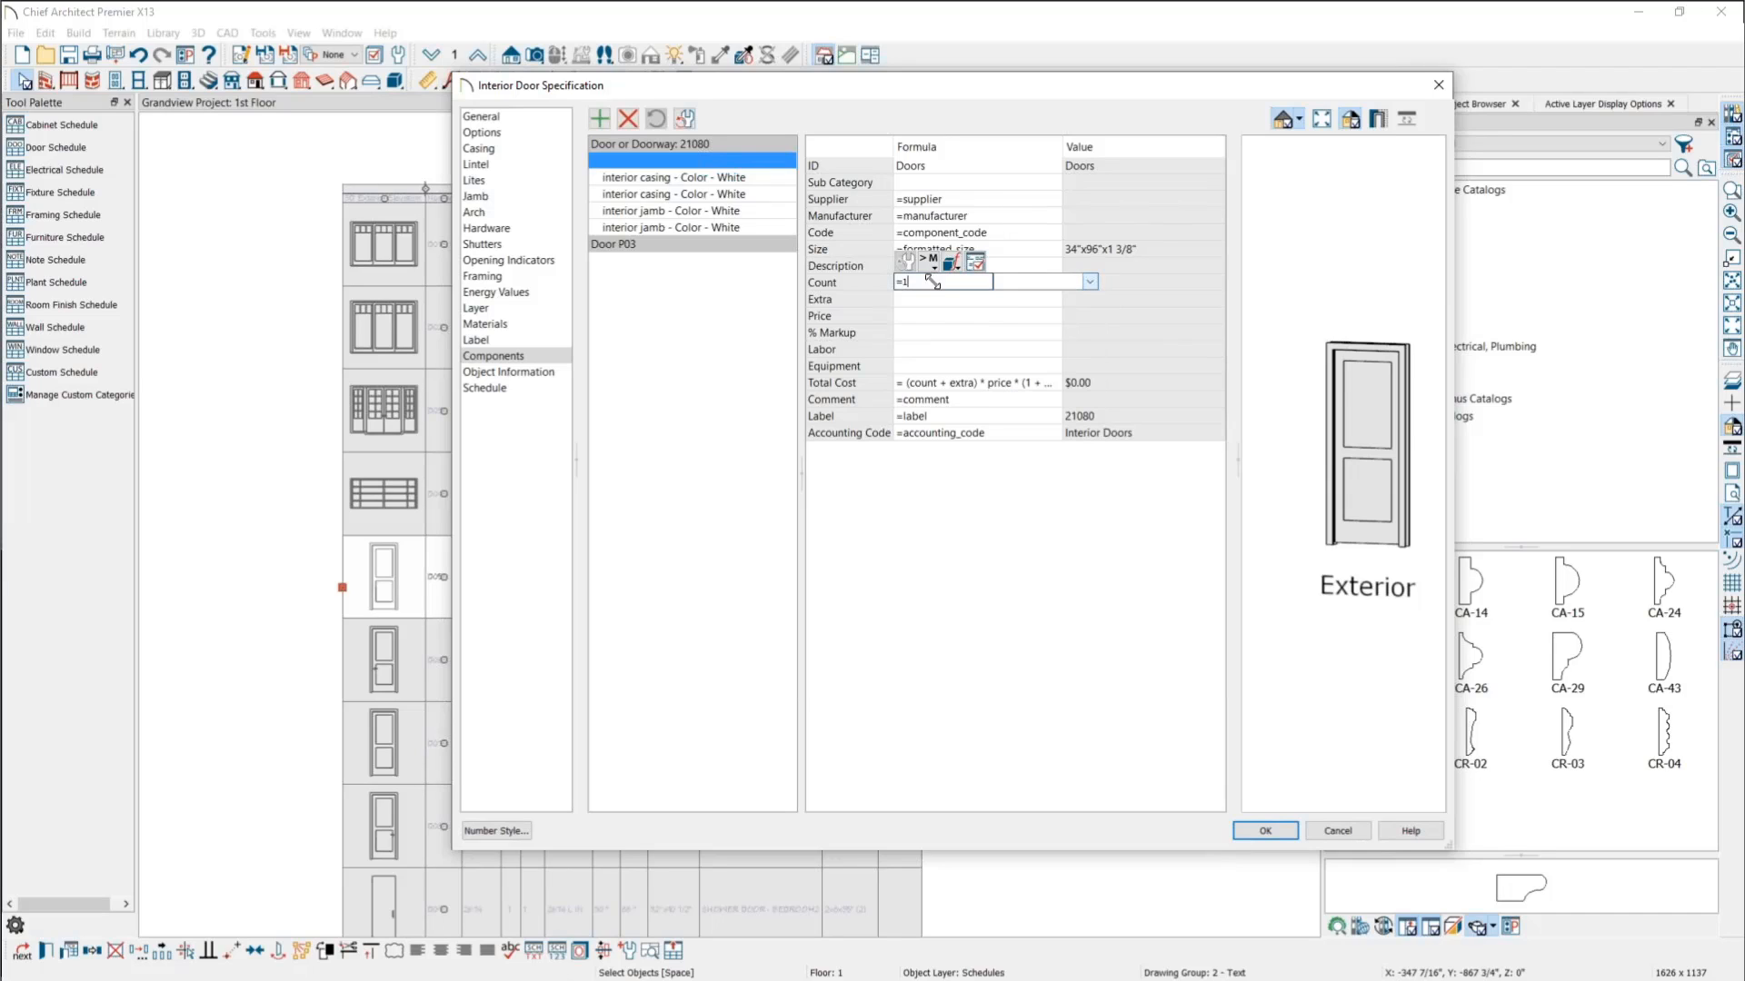
{"action": "key", "text": "Return"}
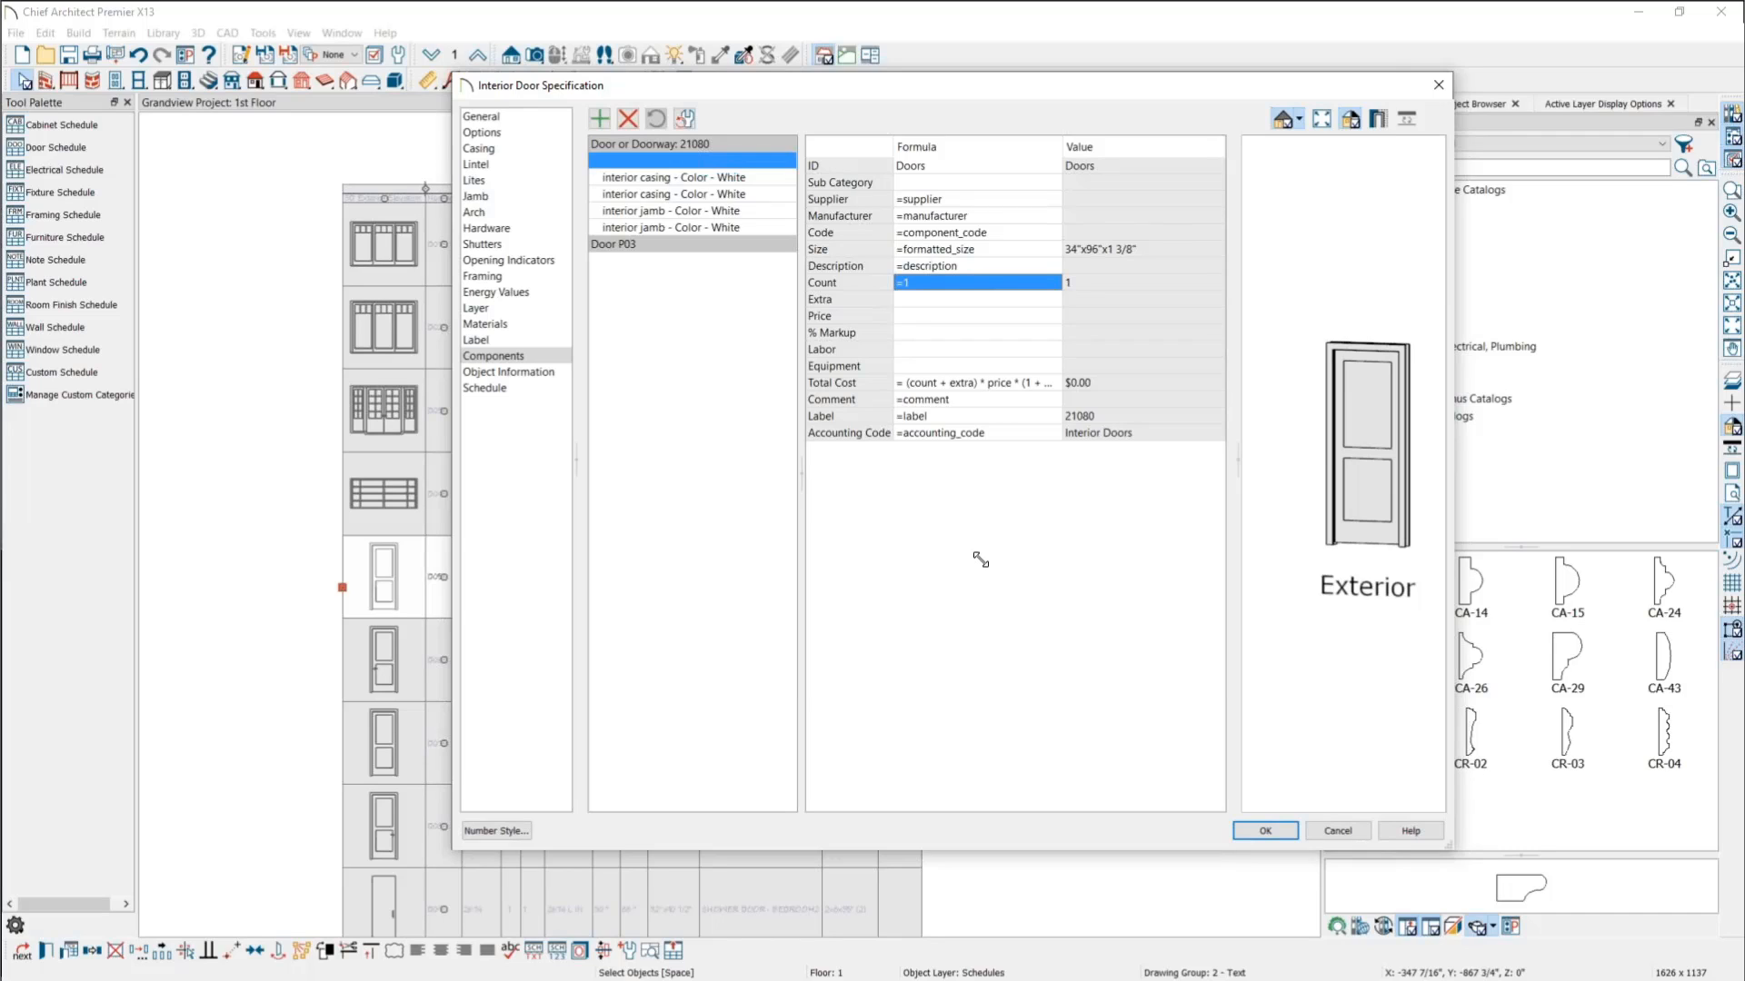
{"action": "left_click", "coordinate": [960, 280]}
{"action": "left_click", "coordinate": [975, 477]}
{"action": "left_click", "coordinate": [1438, 78]}
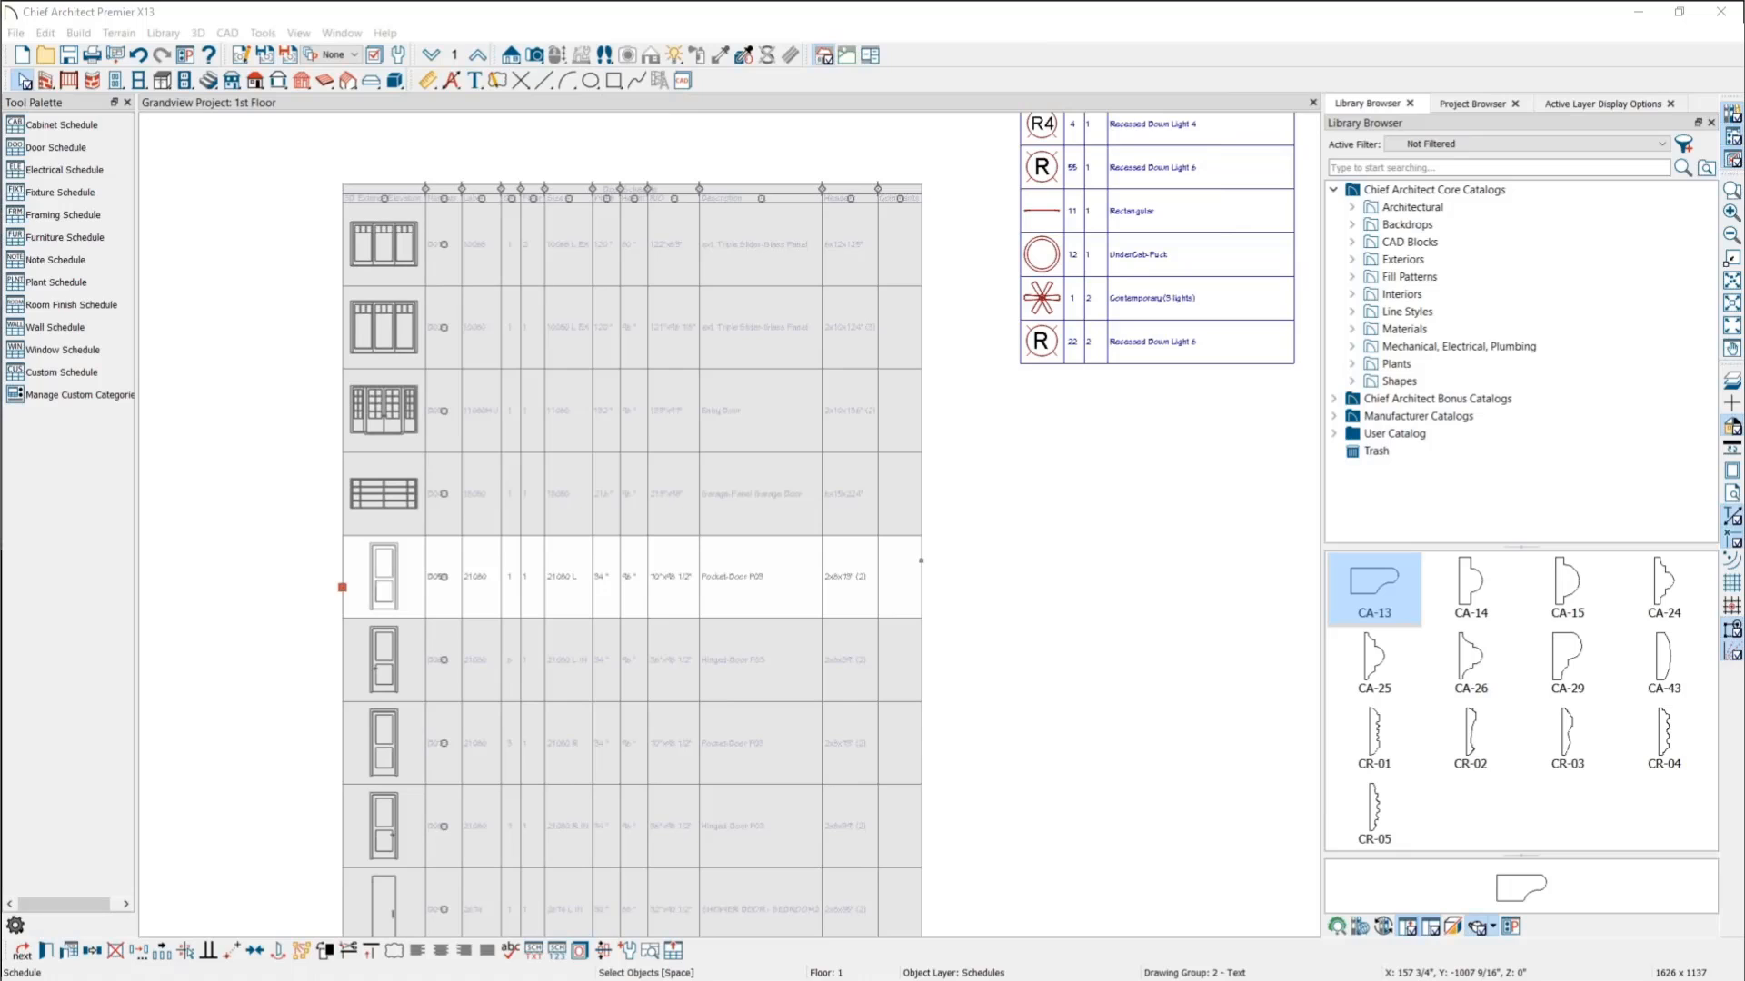
{"action": "left_click", "coordinate": [308, 382]}
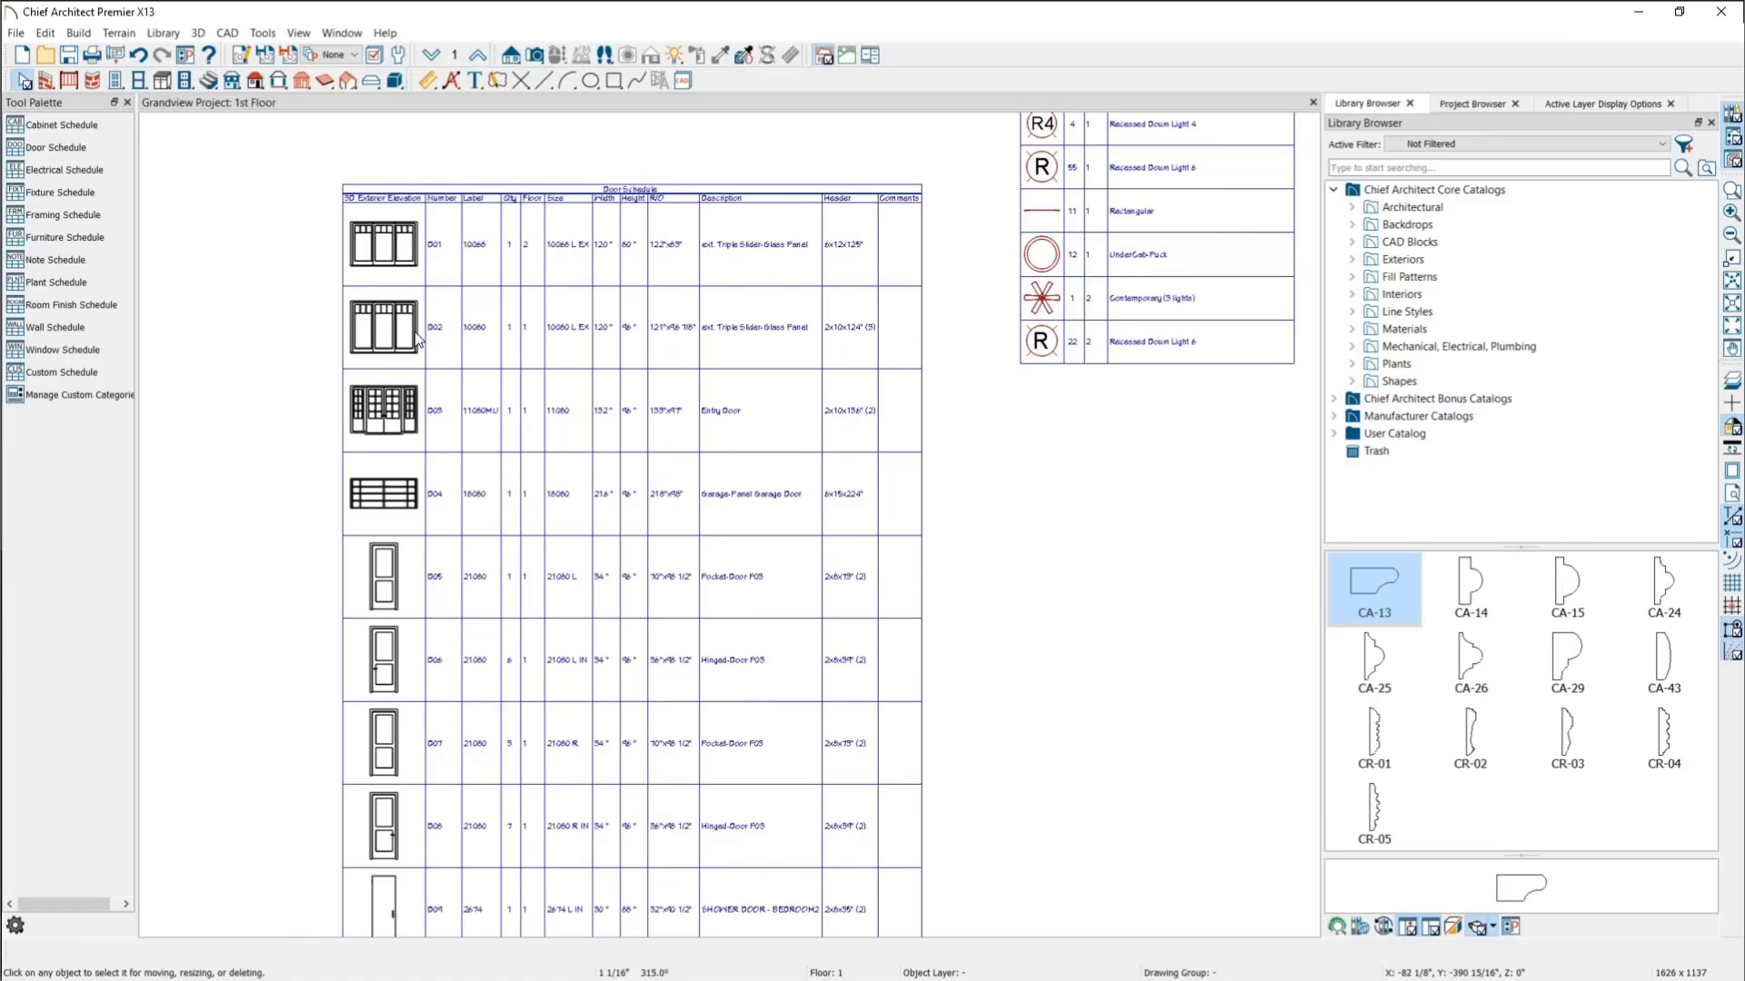
Step: Enable Show Opening Indicators in the door schedule's object preview options
{"action": "scroll", "coordinate": [709, 472], "scroll_direction": "down", "scroll_amount": 1}
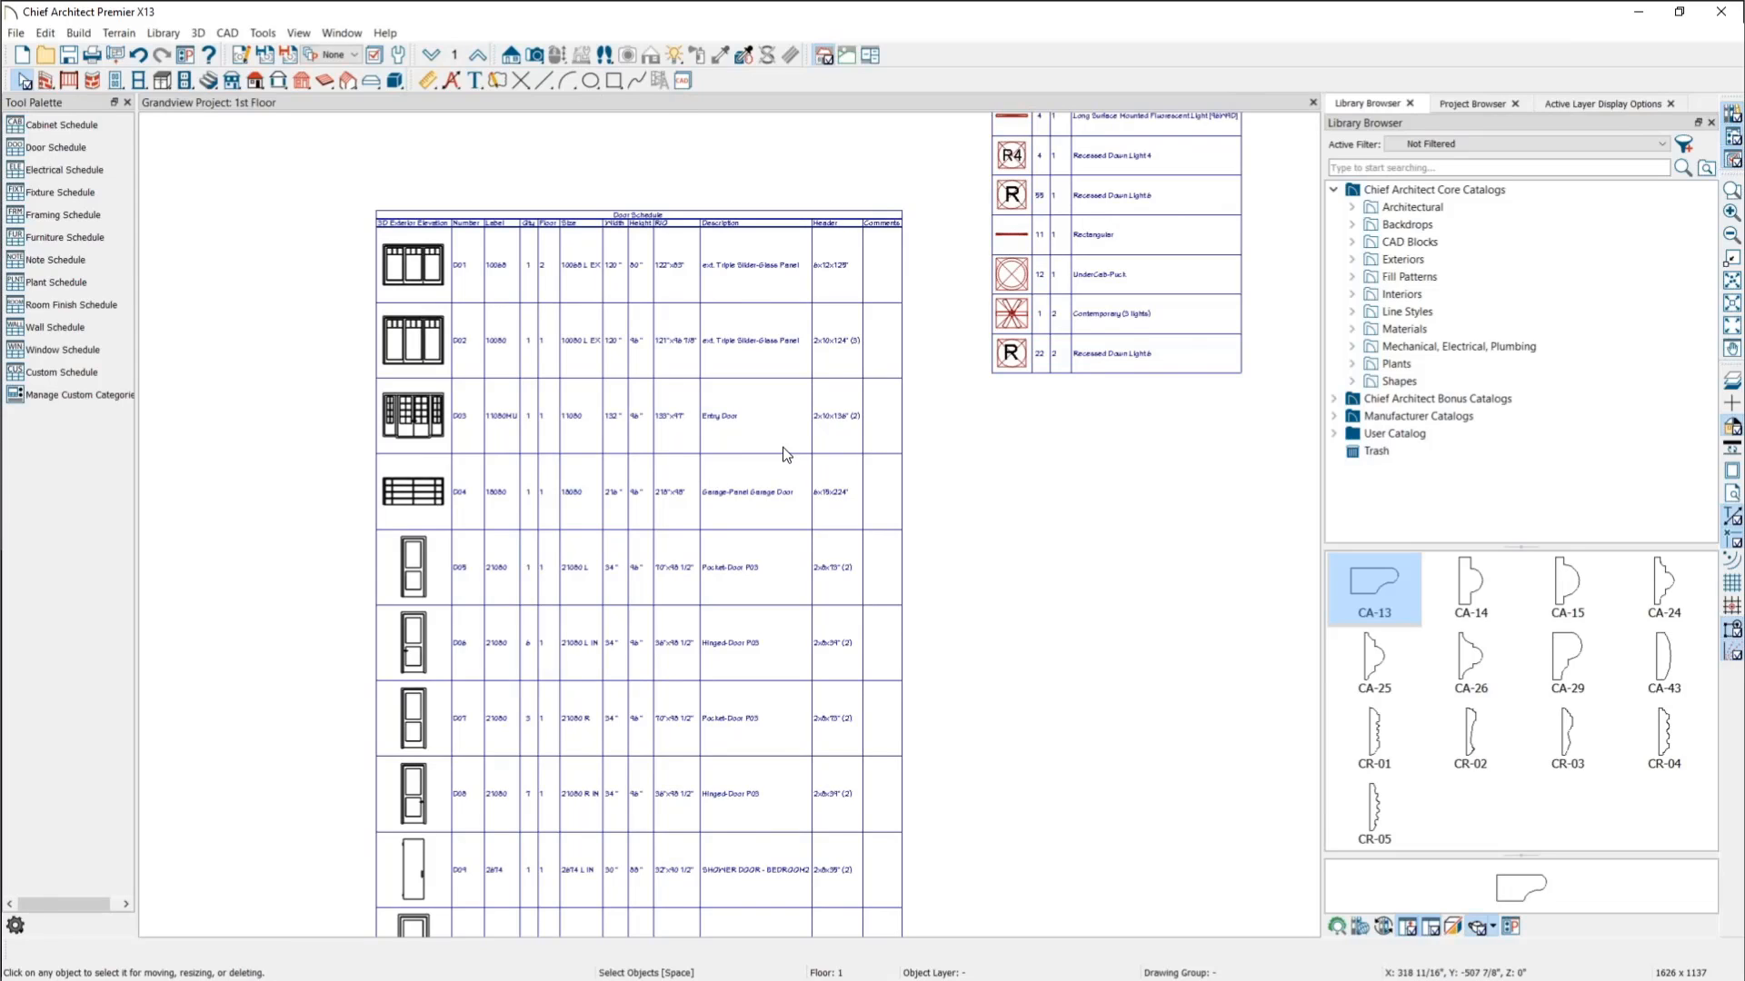
{"action": "scroll", "coordinate": [753, 581], "scroll_direction": "down", "scroll_amount": 3}
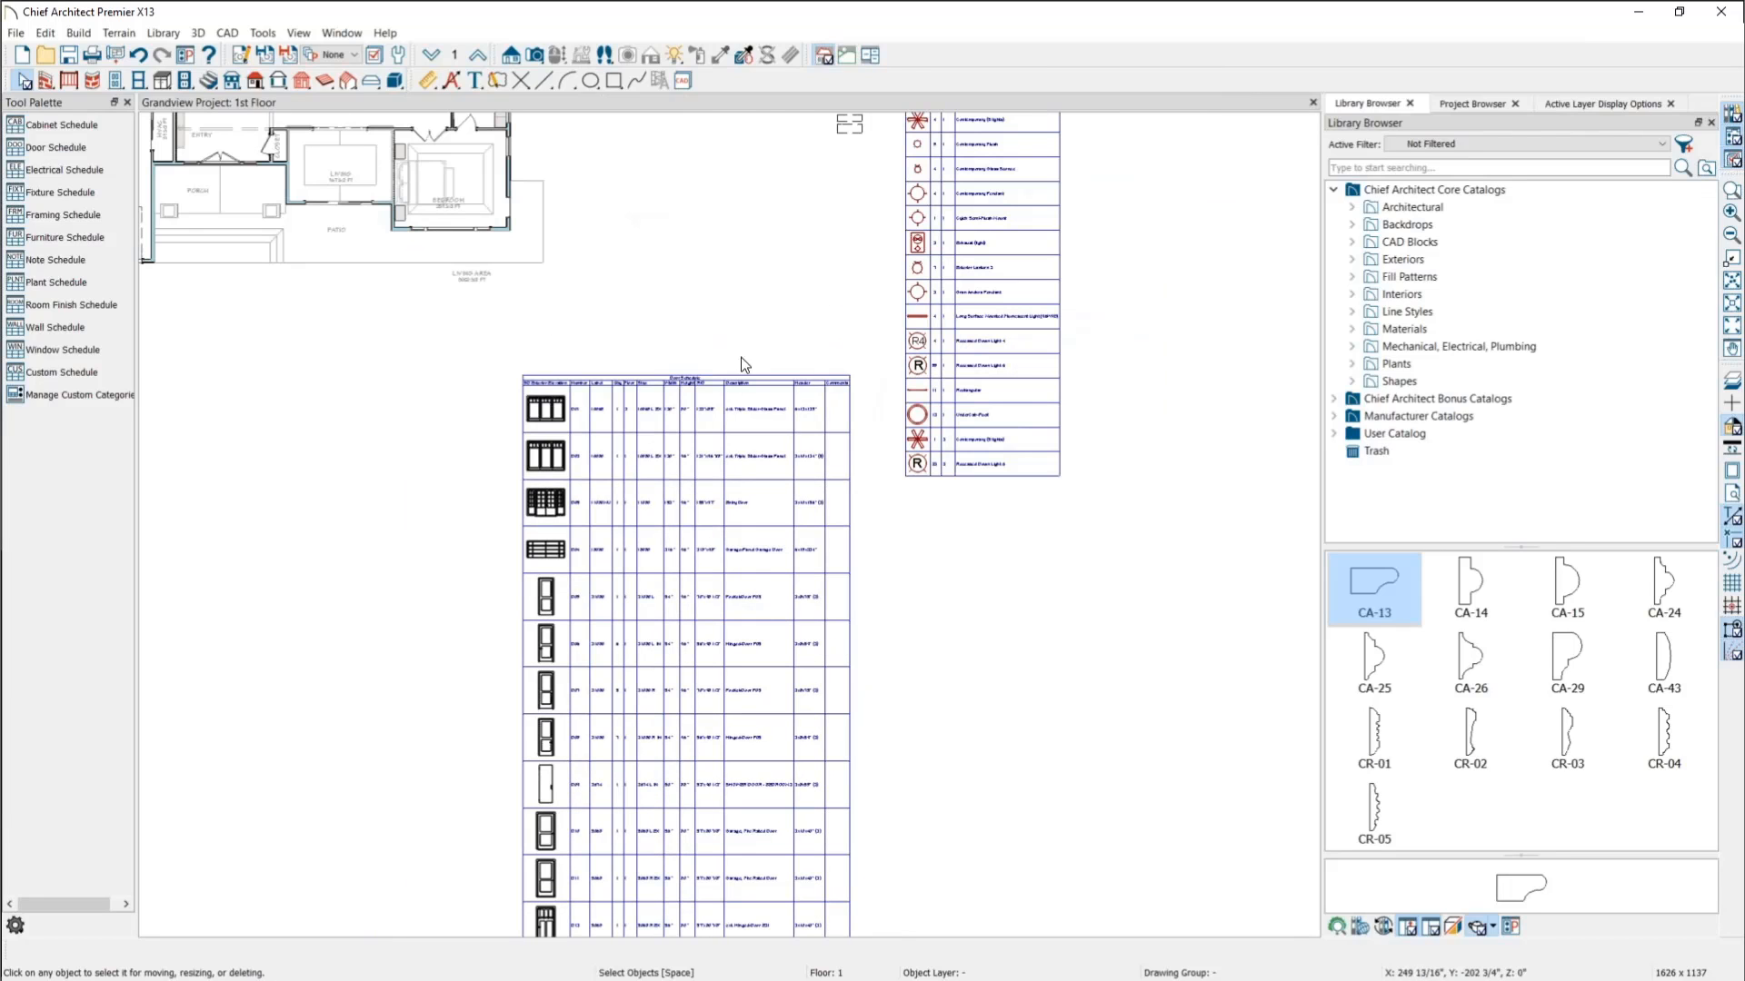
{"action": "double_click", "coordinate": [559, 464]}
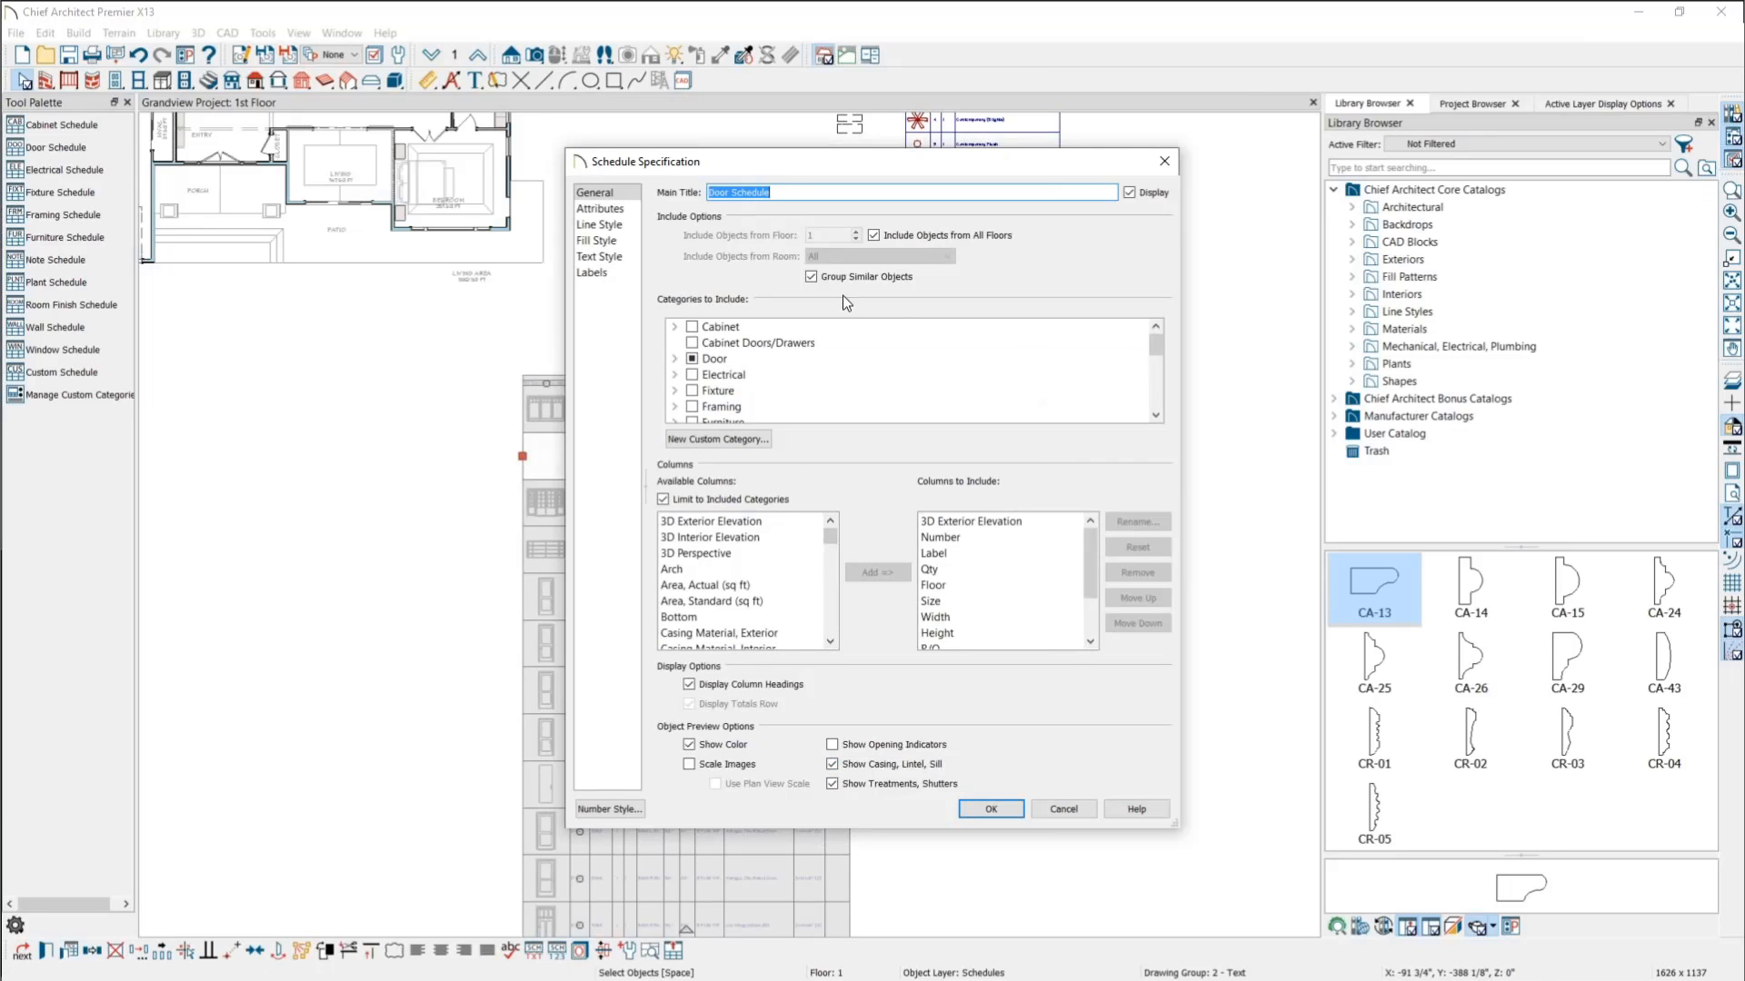
{"action": "scroll", "coordinate": [804, 375], "scroll_direction": "down", "scroll_amount": 2}
{"action": "scroll", "coordinate": [804, 374], "scroll_direction": "up", "scroll_amount": 2}
{"action": "left_click", "coordinate": [833, 745]}
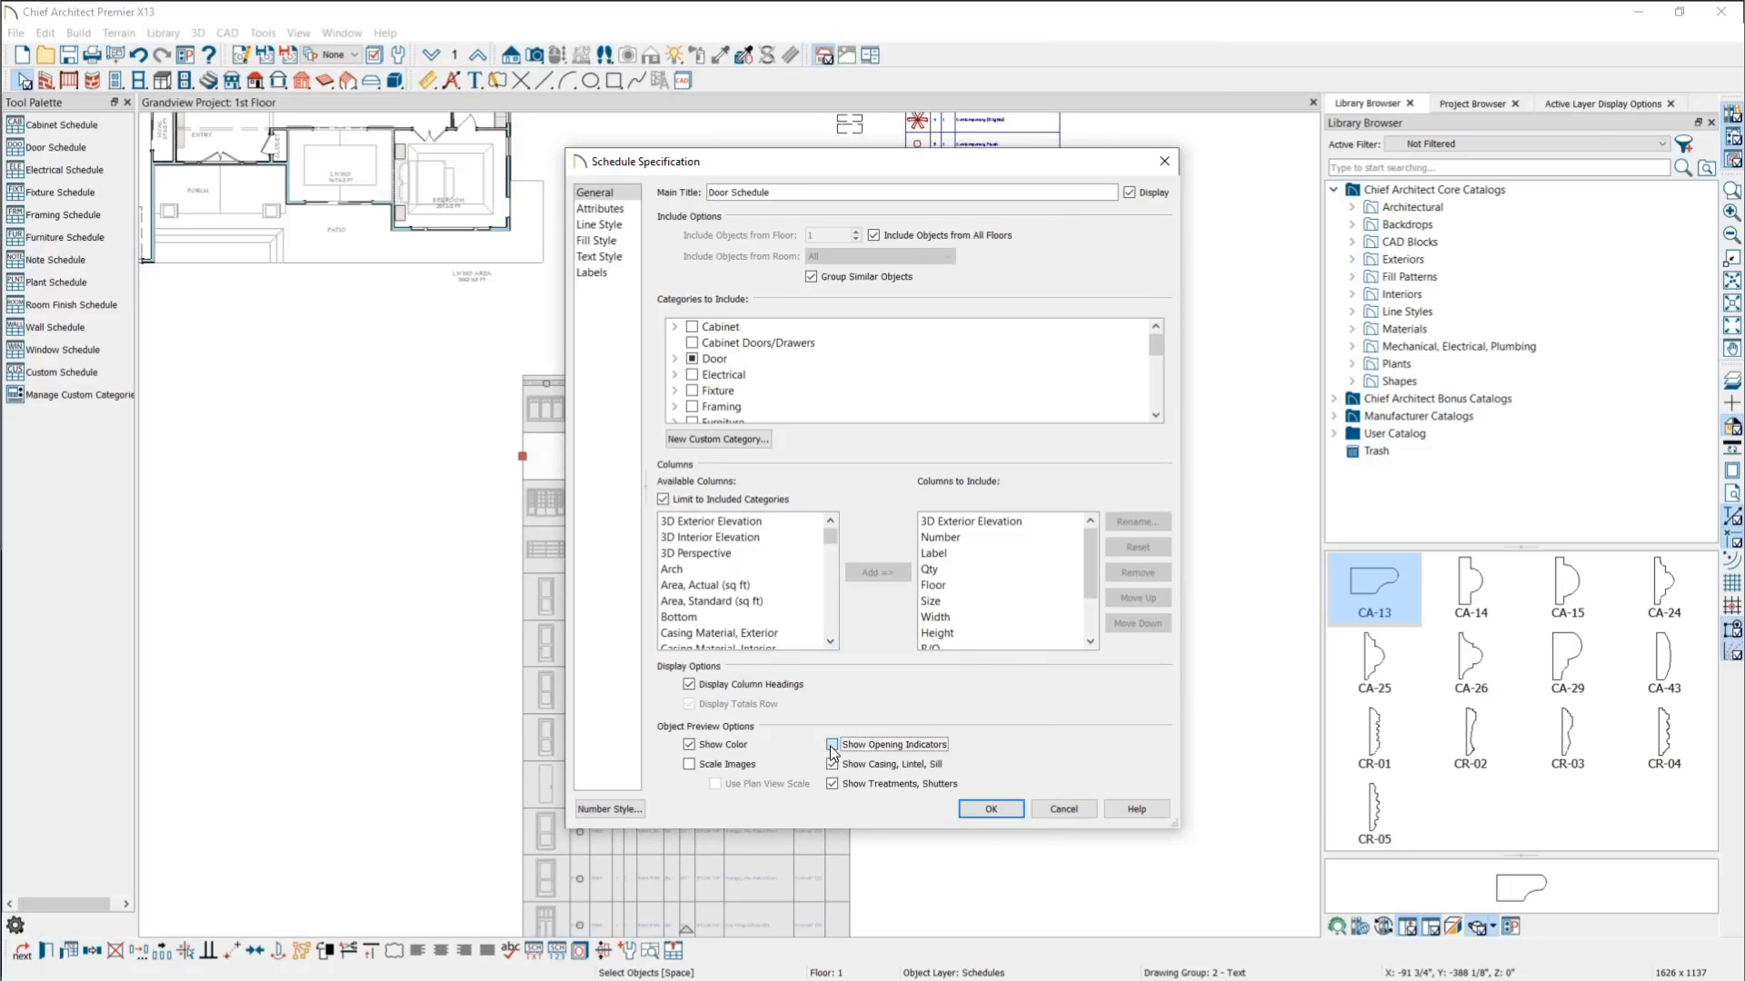
{"action": "left_click", "coordinate": [992, 809]}
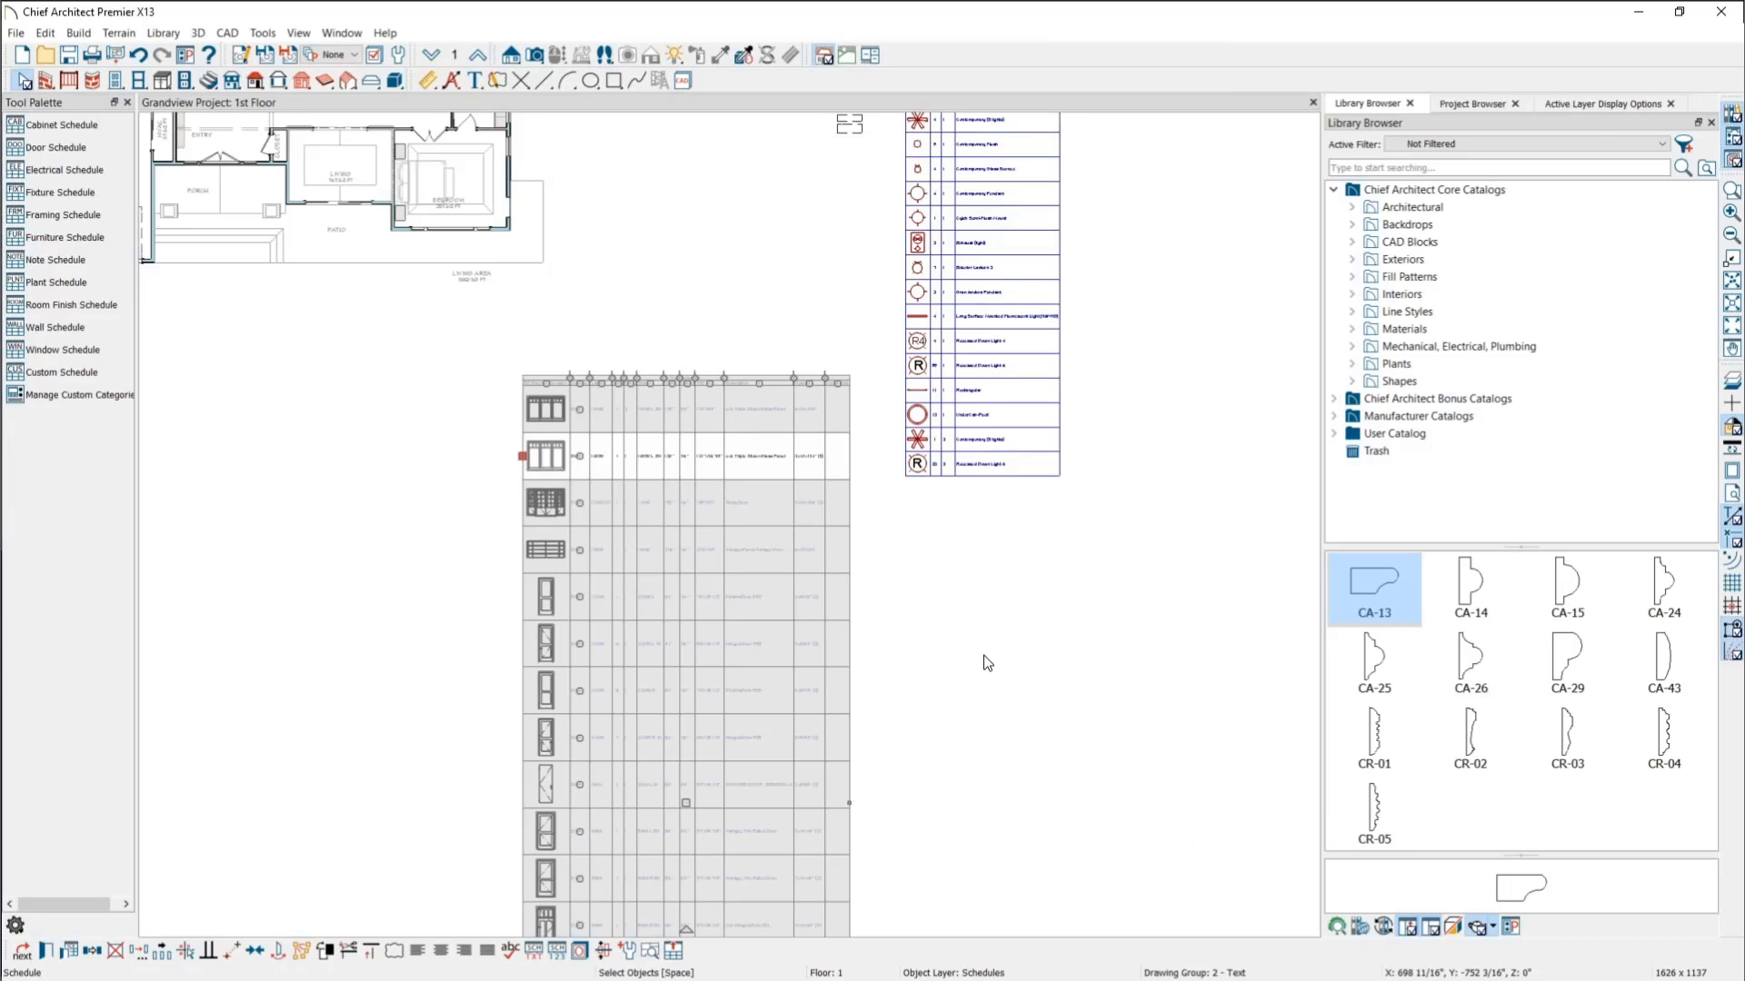
{"action": "scroll", "coordinate": [538, 618], "scroll_direction": "up", "scroll_amount": 5}
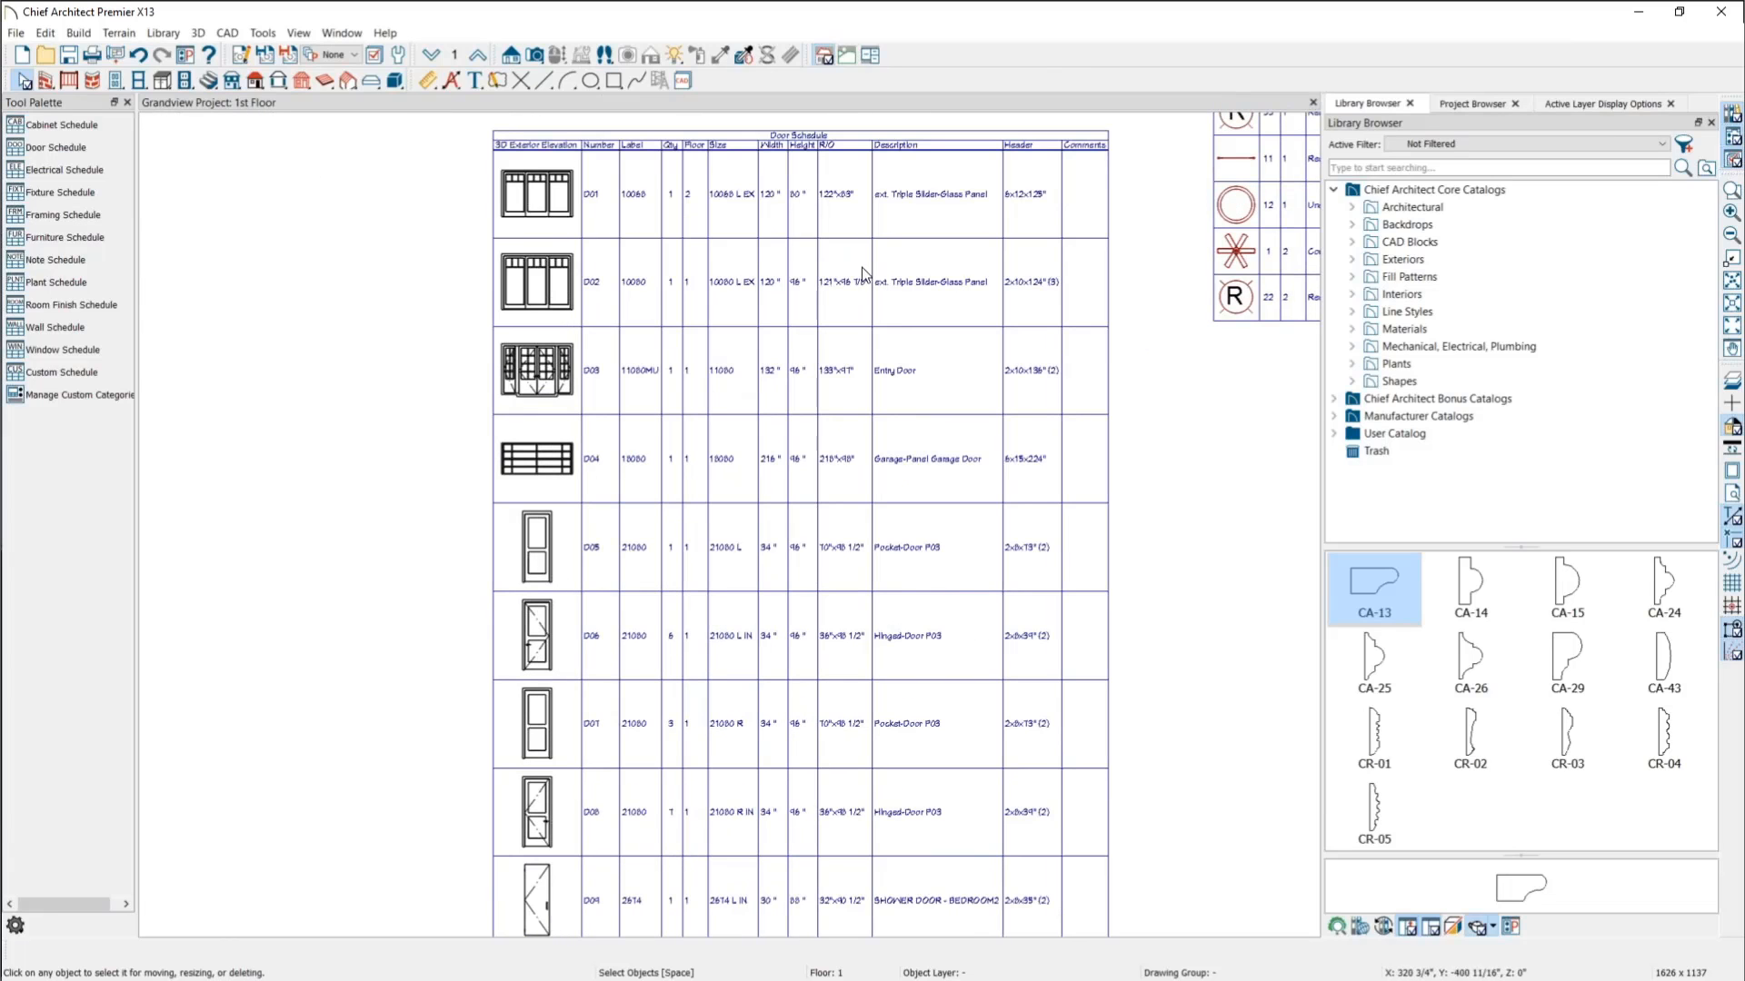
Step: Look through the Options, Casing and Lintel settings of the window defaults and turn on default visibility for sliding opening indicators
{"action": "left_click", "coordinate": [563, 292]}
{"action": "scroll", "coordinate": [553, 313], "scroll_direction": "down", "scroll_amount": 3}
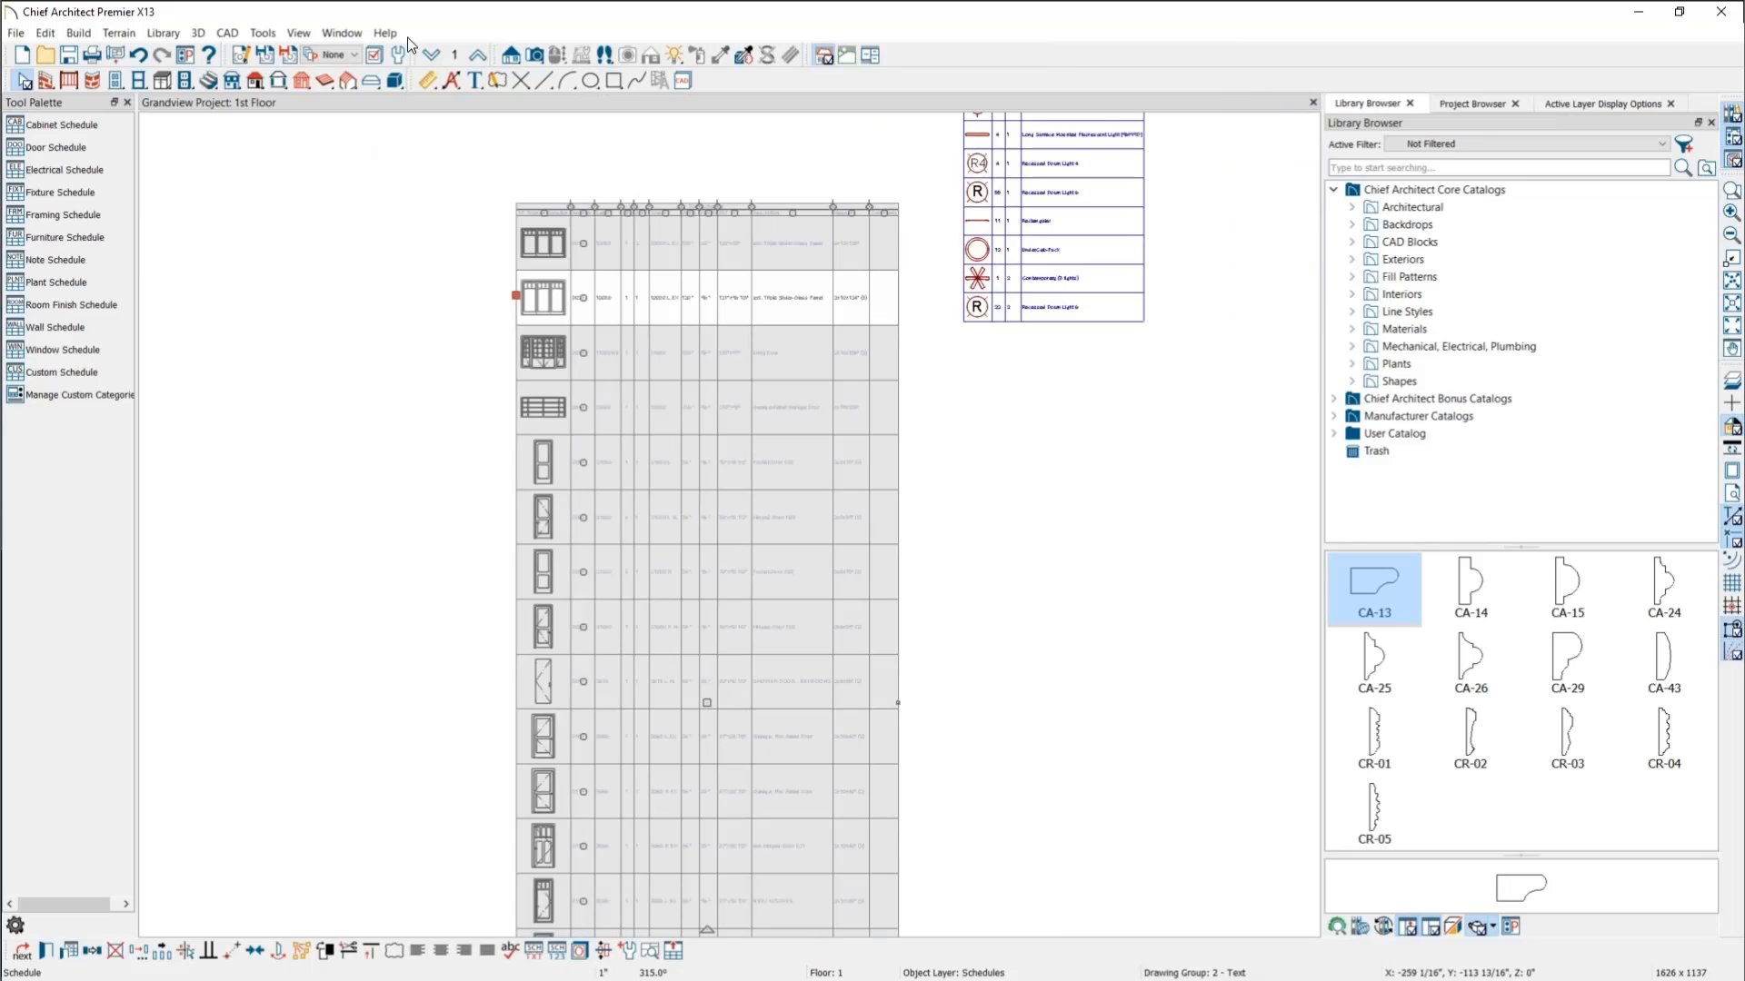
{"action": "left_click", "coordinate": [398, 55]}
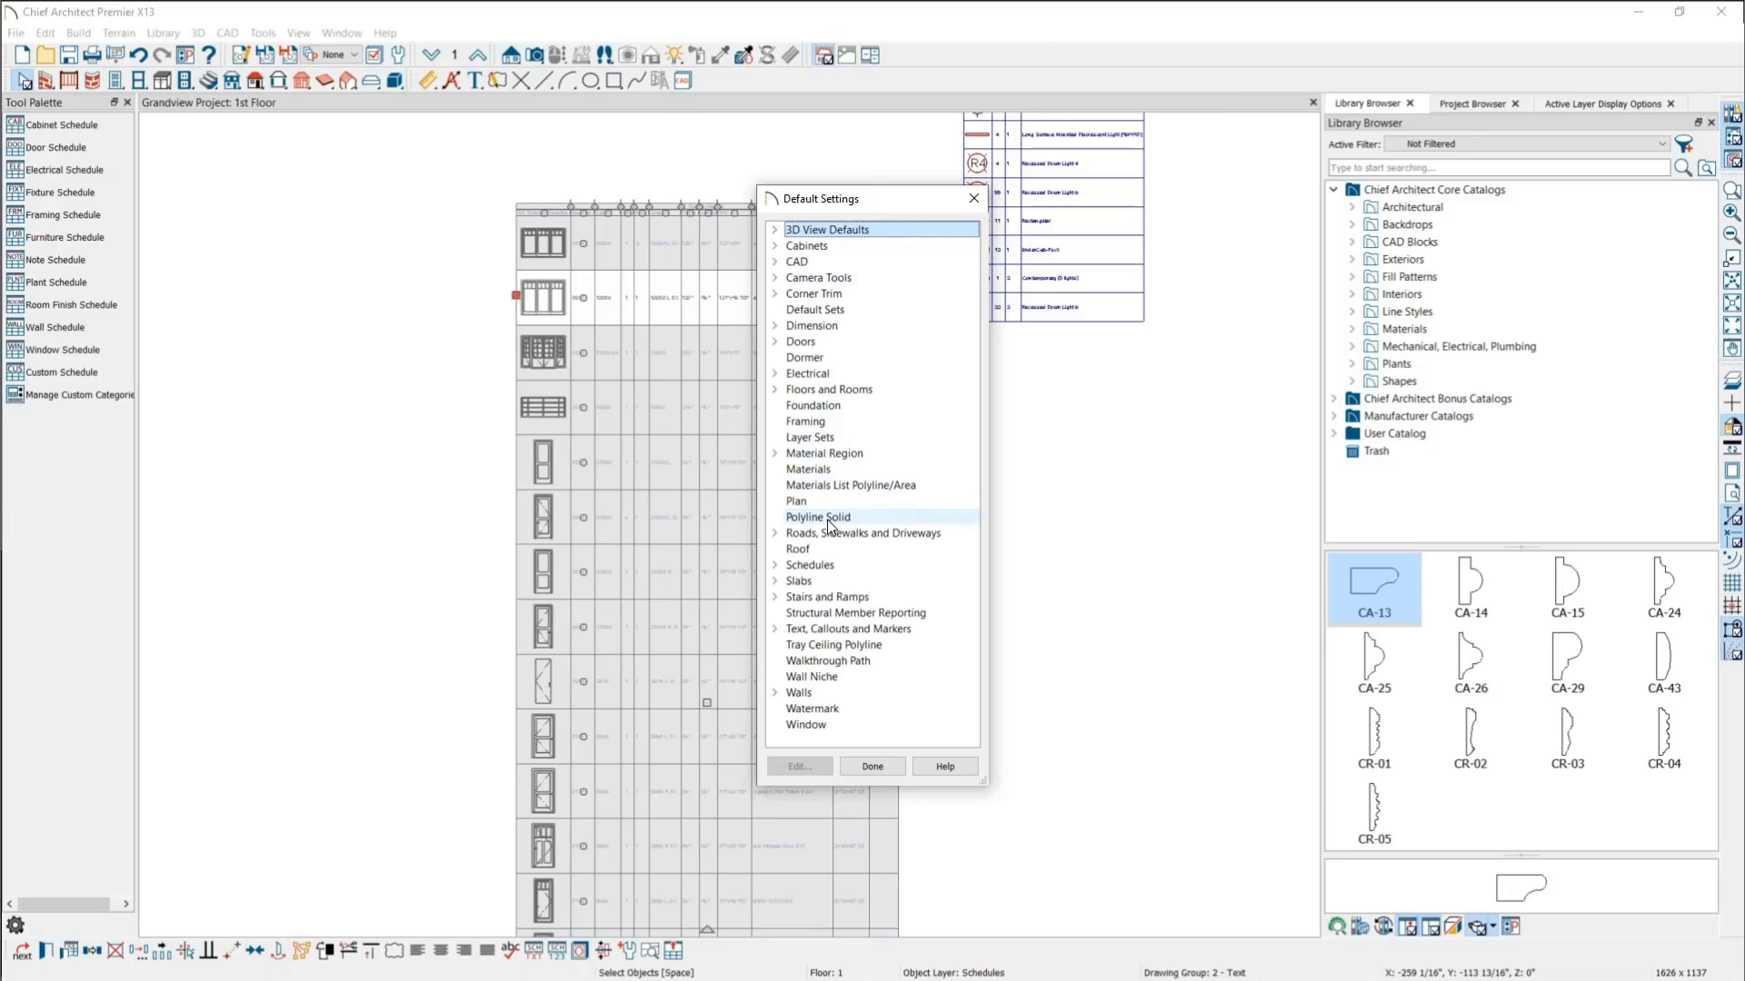
{"action": "left_click", "coordinate": [807, 725]}
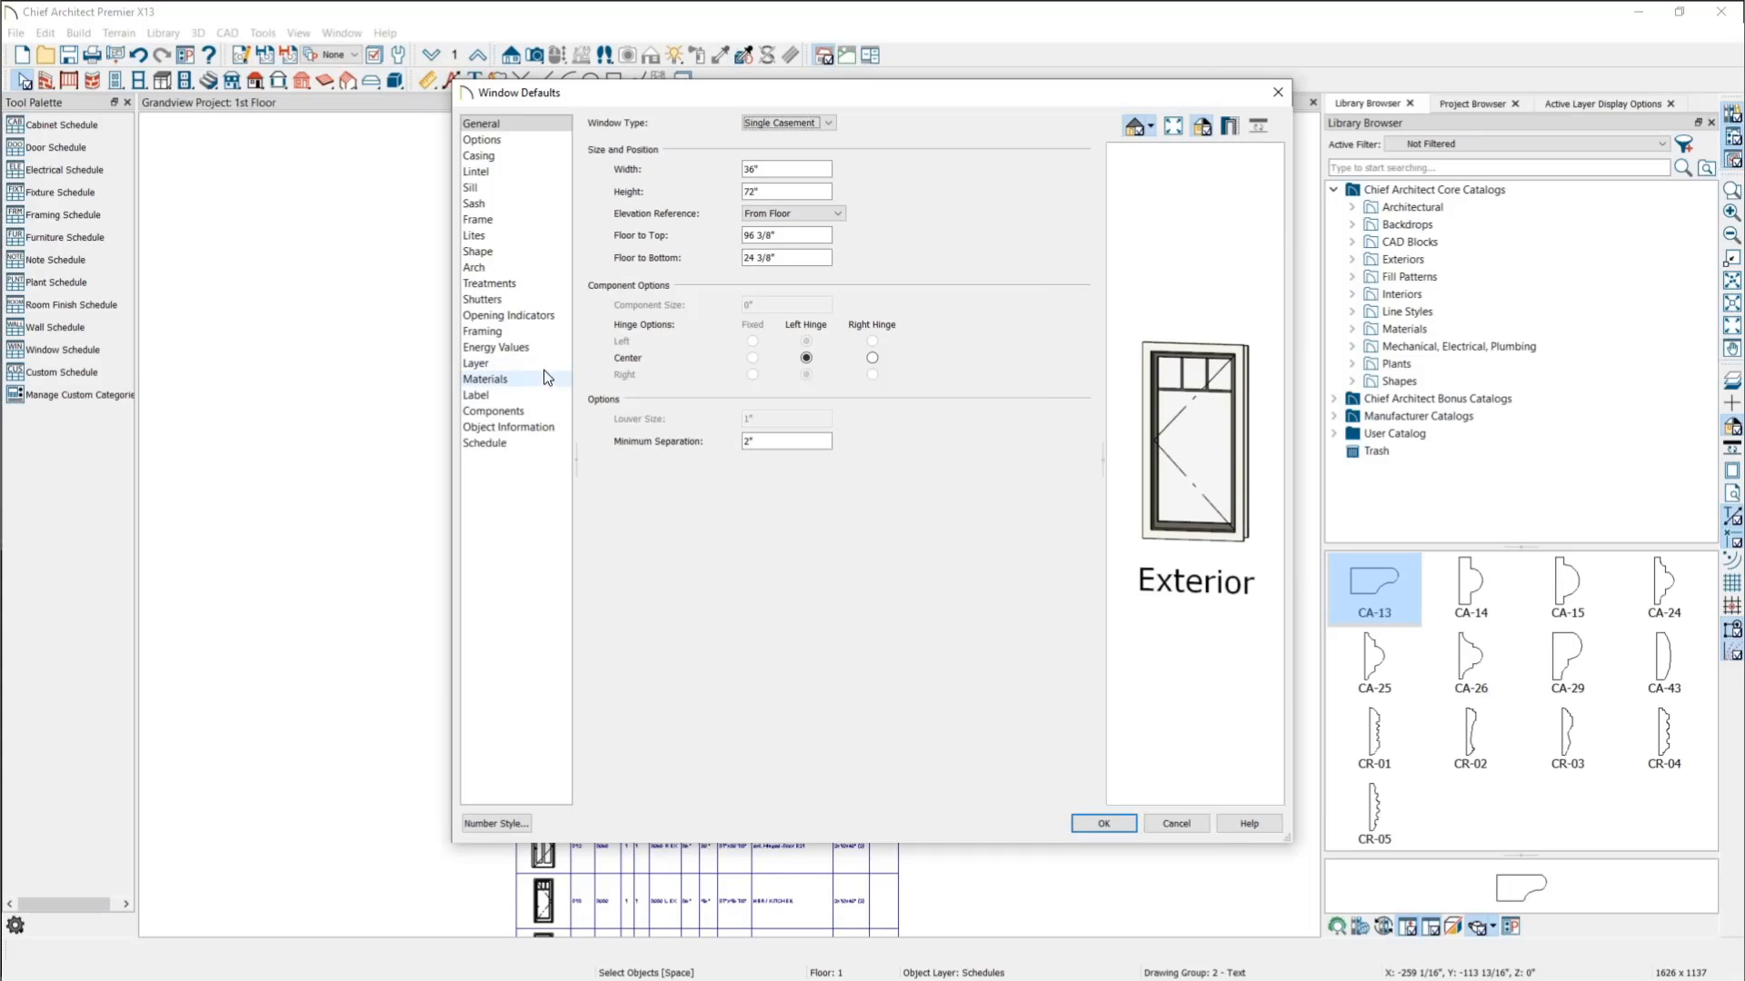
{"action": "left_click", "coordinate": [516, 141]}
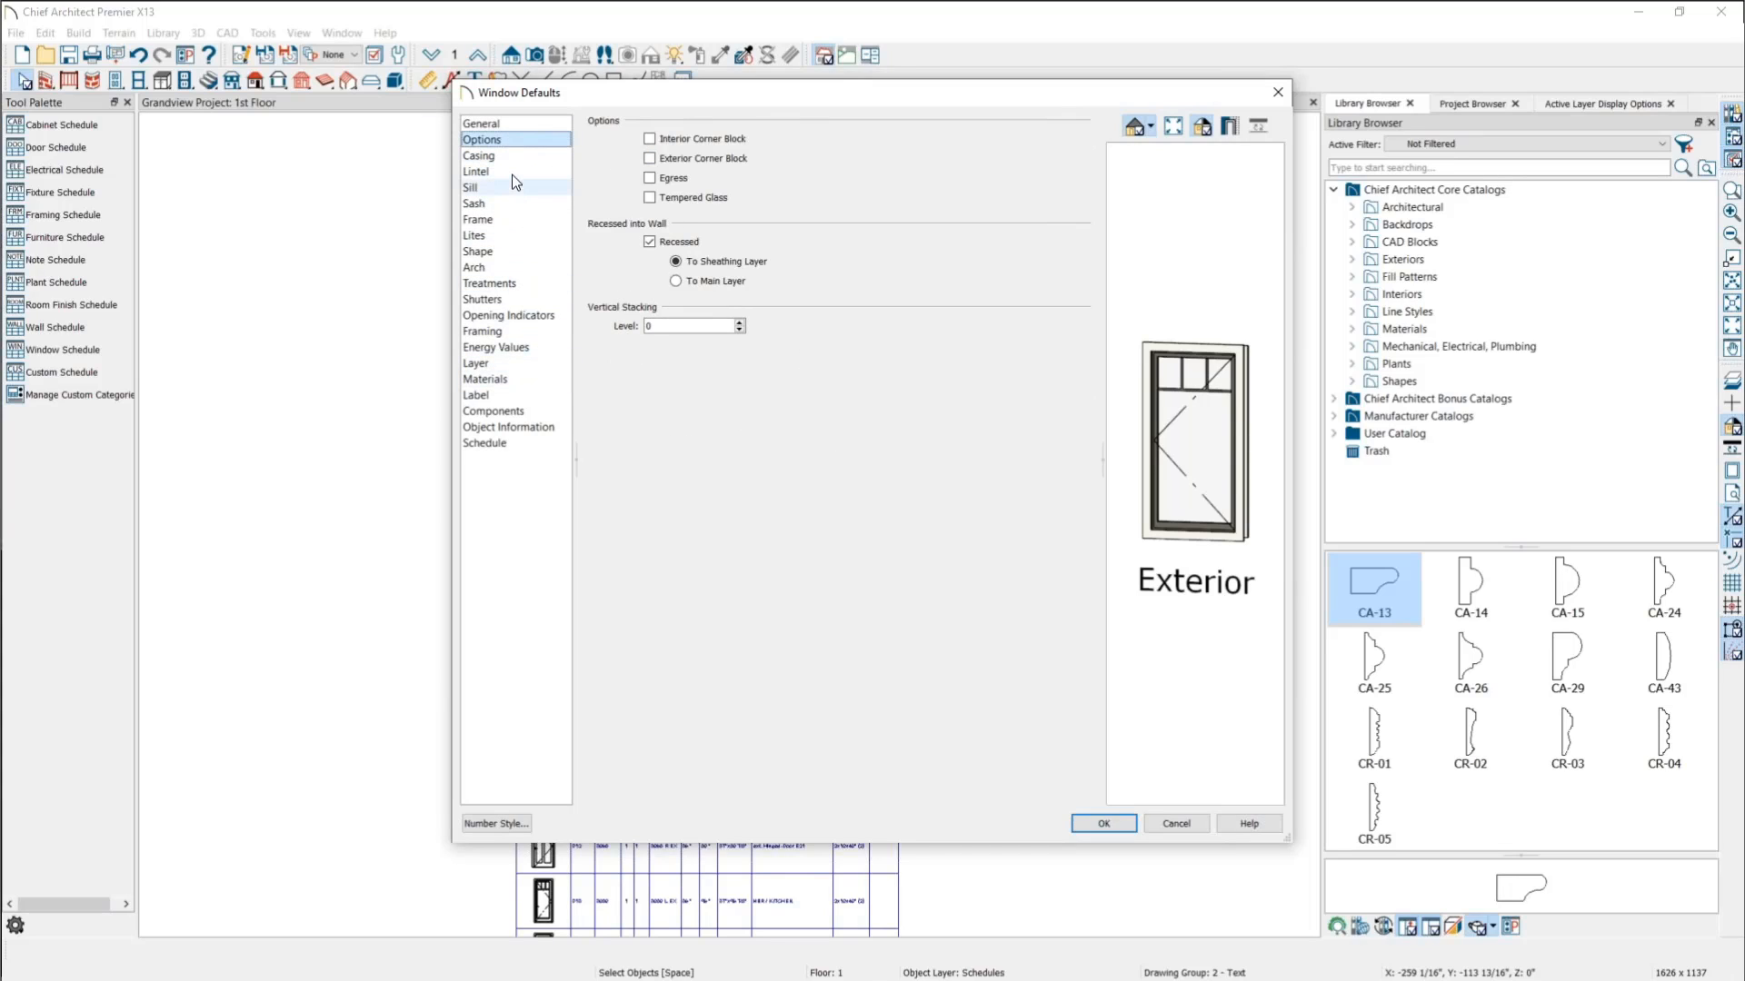
{"action": "left_click", "coordinate": [511, 159]}
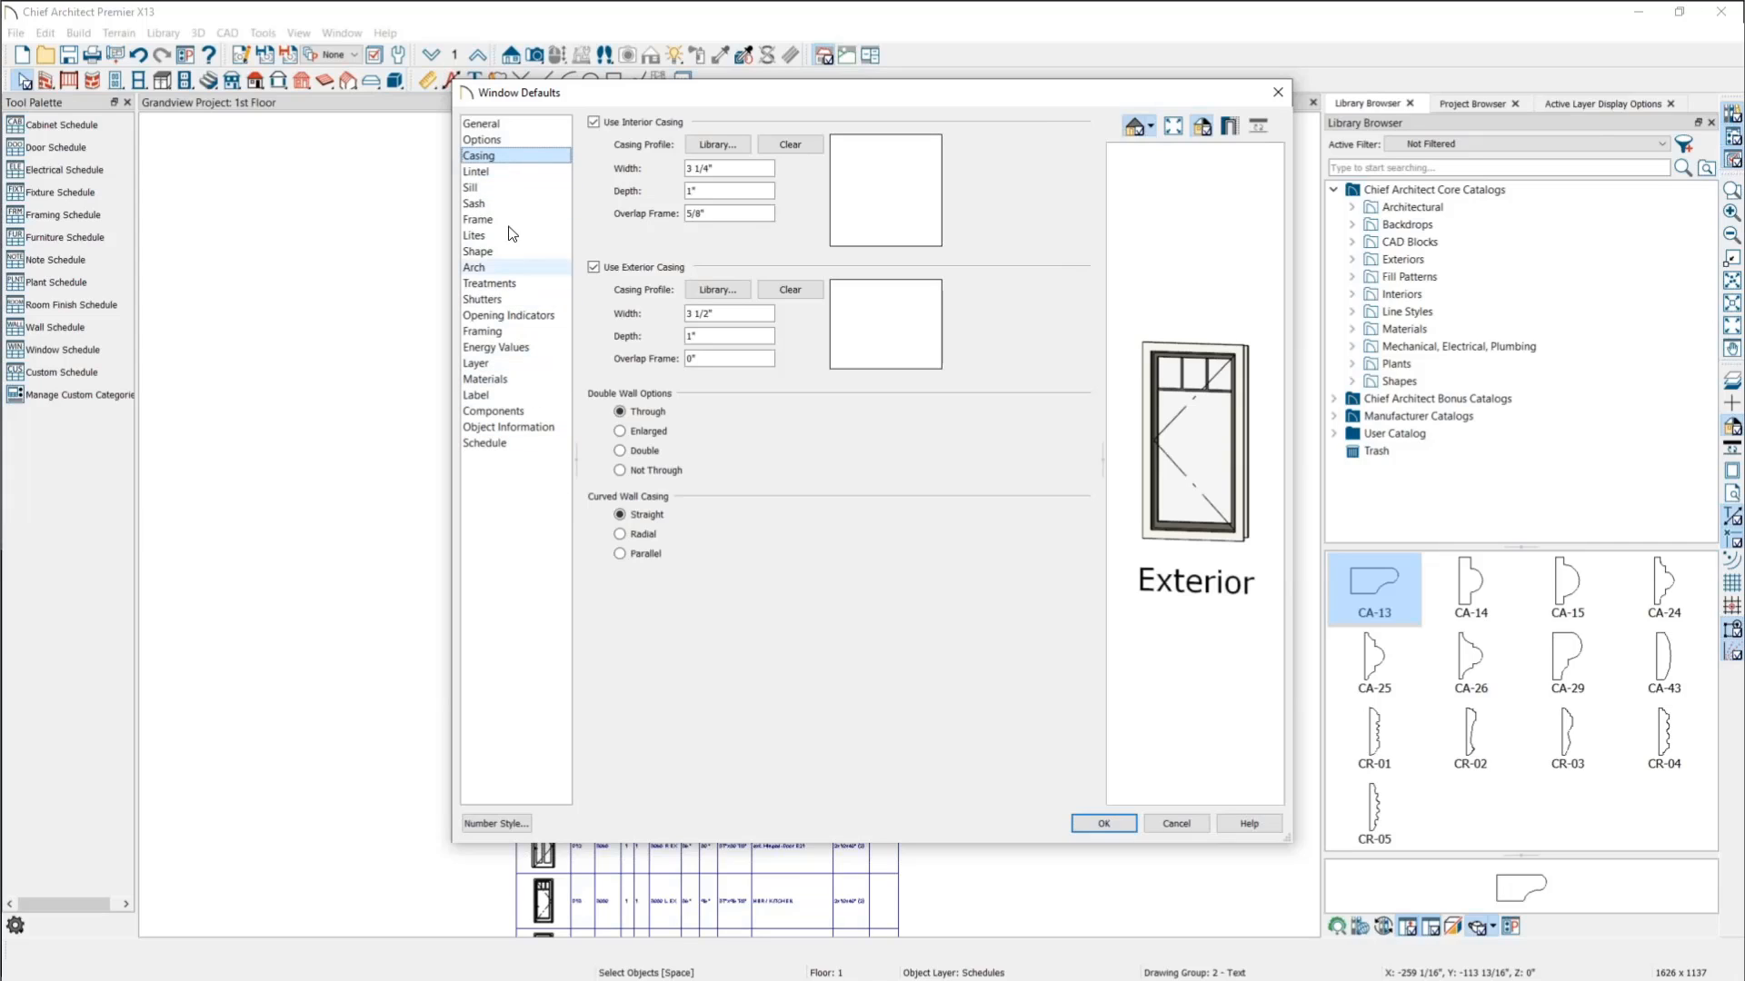
{"action": "left_click", "coordinate": [491, 173]}
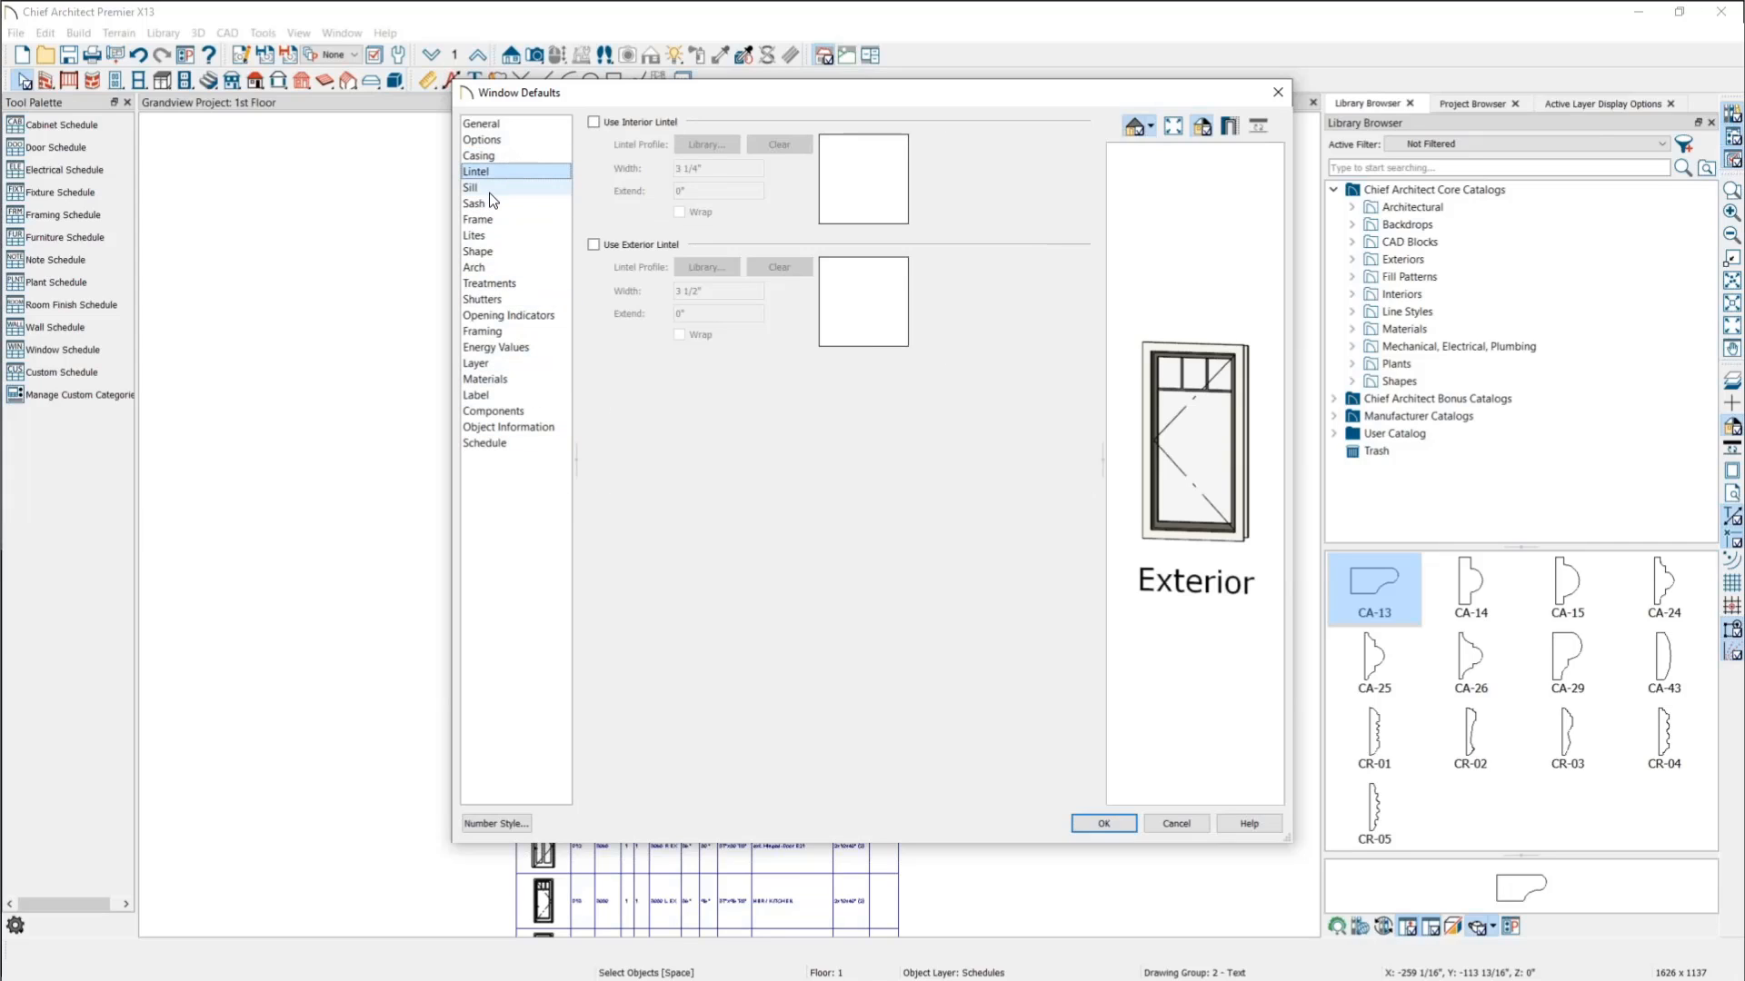
{"action": "left_click", "coordinate": [508, 315]}
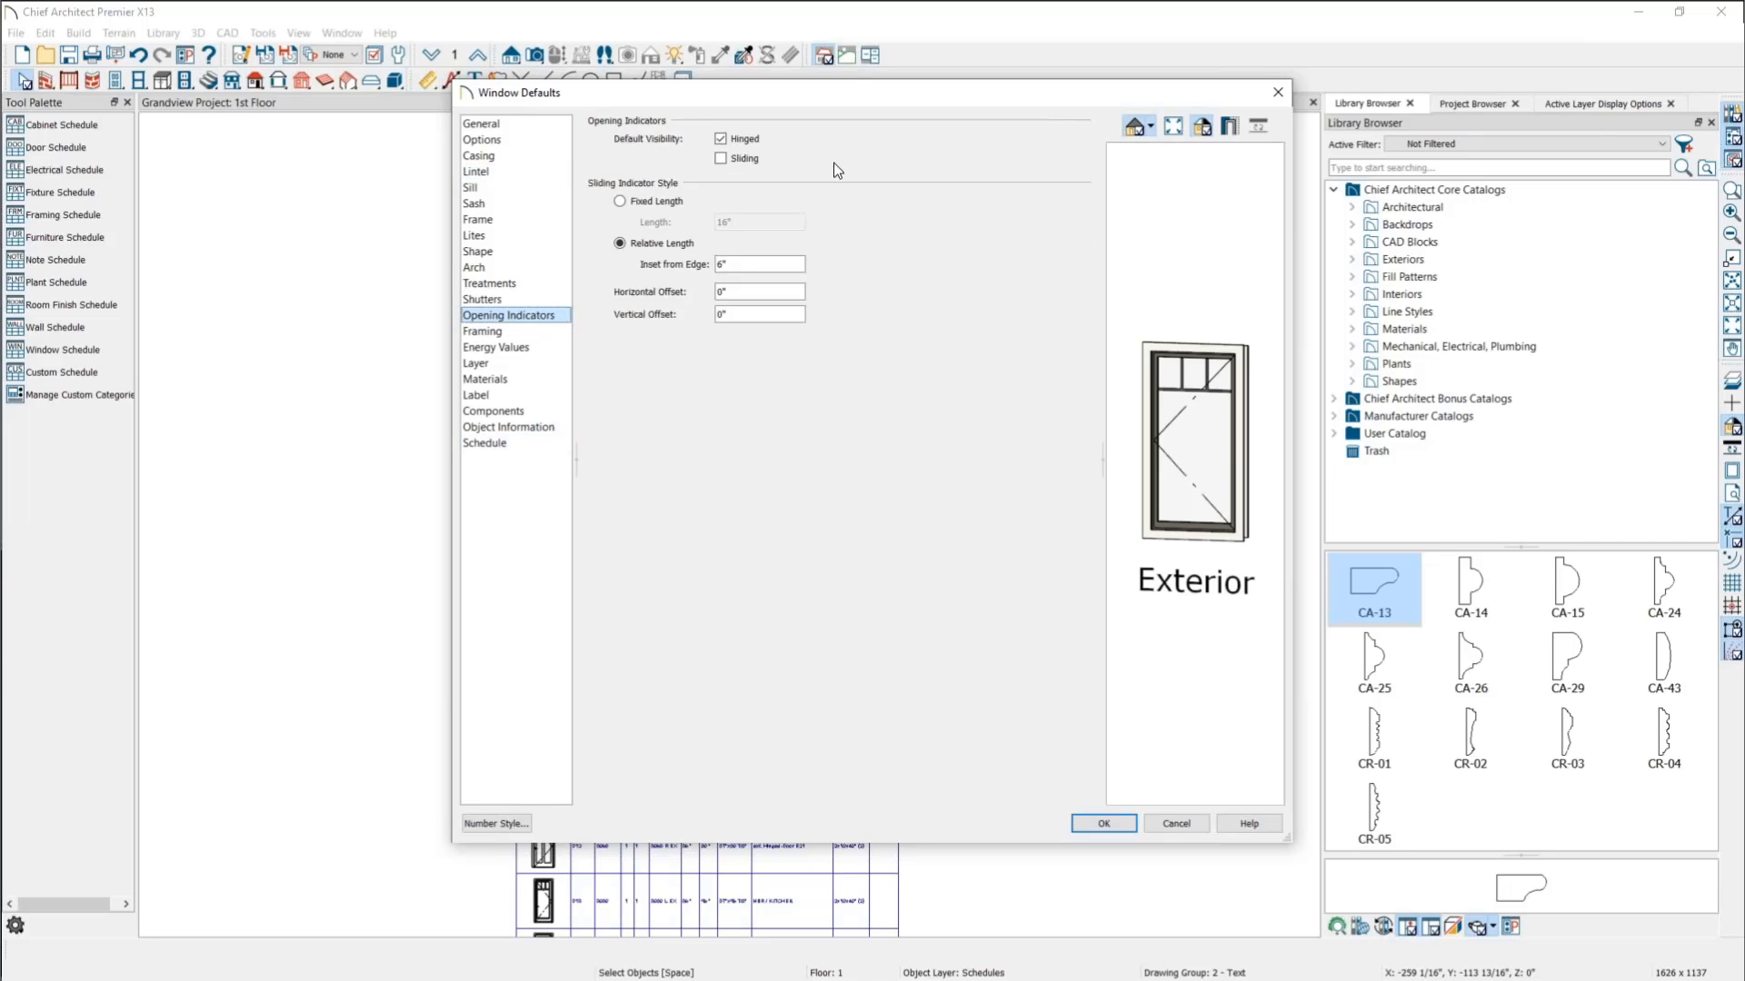
{"action": "left_click", "coordinate": [722, 160]}
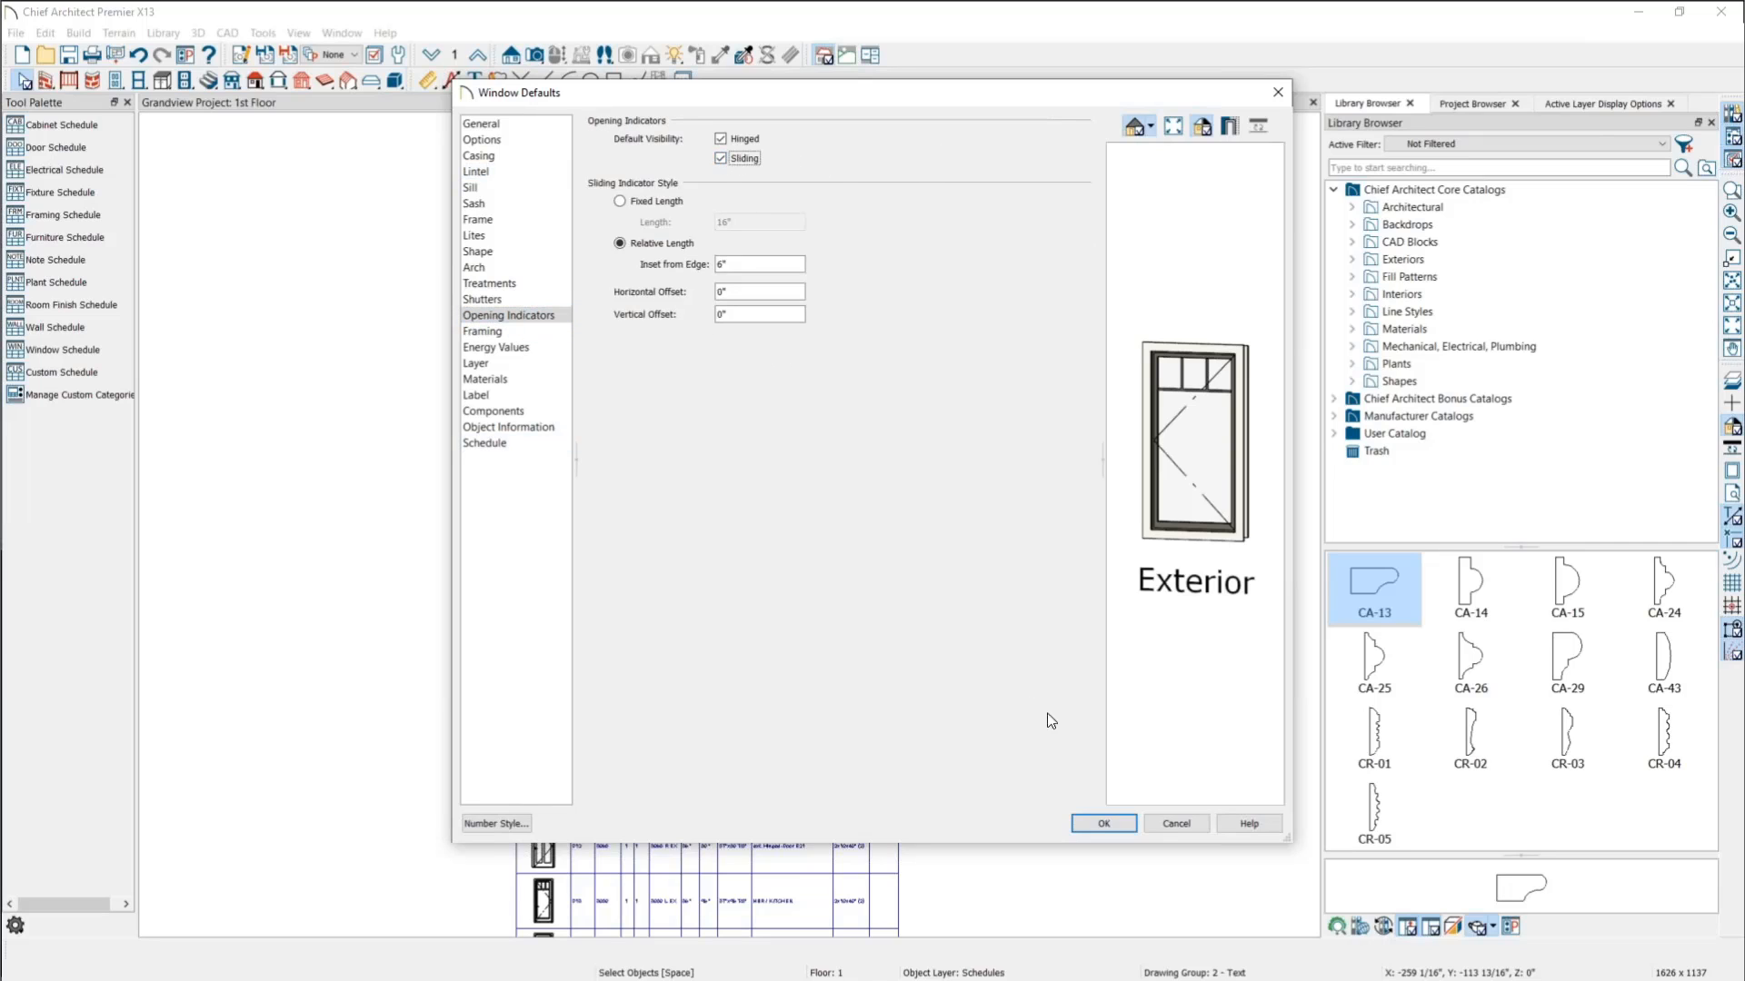
{"action": "left_click", "coordinate": [1103, 825]}
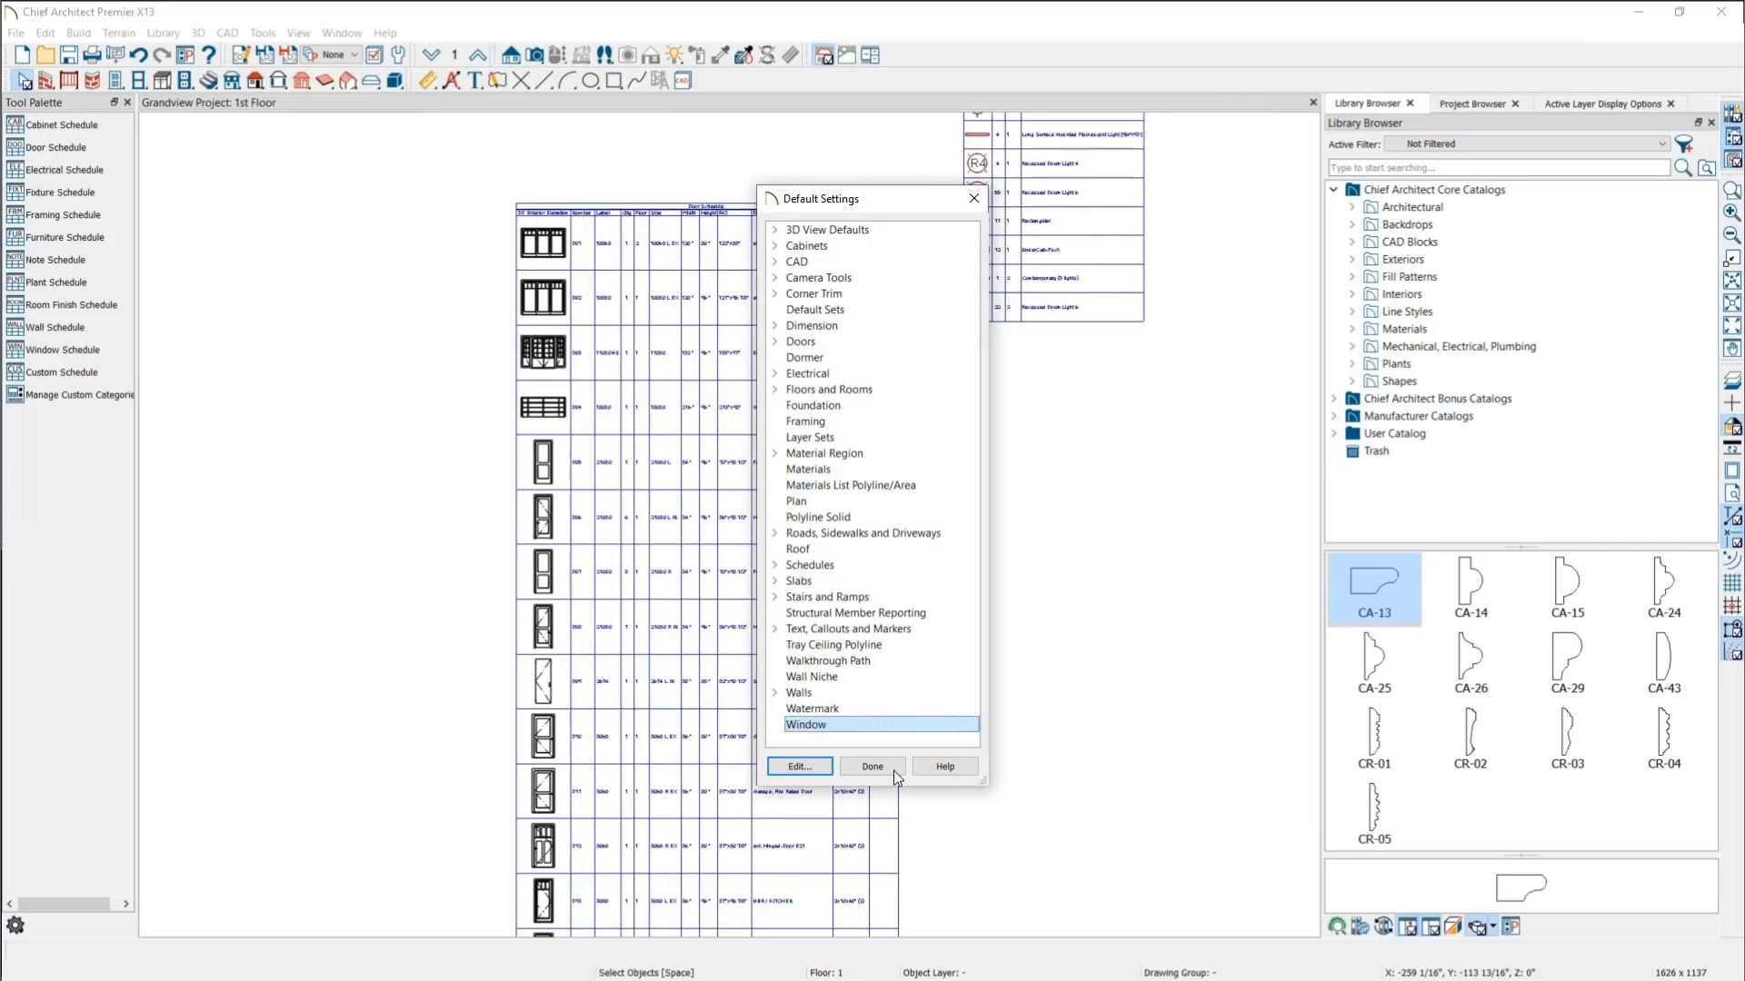
{"action": "left_click", "coordinate": [876, 879]}
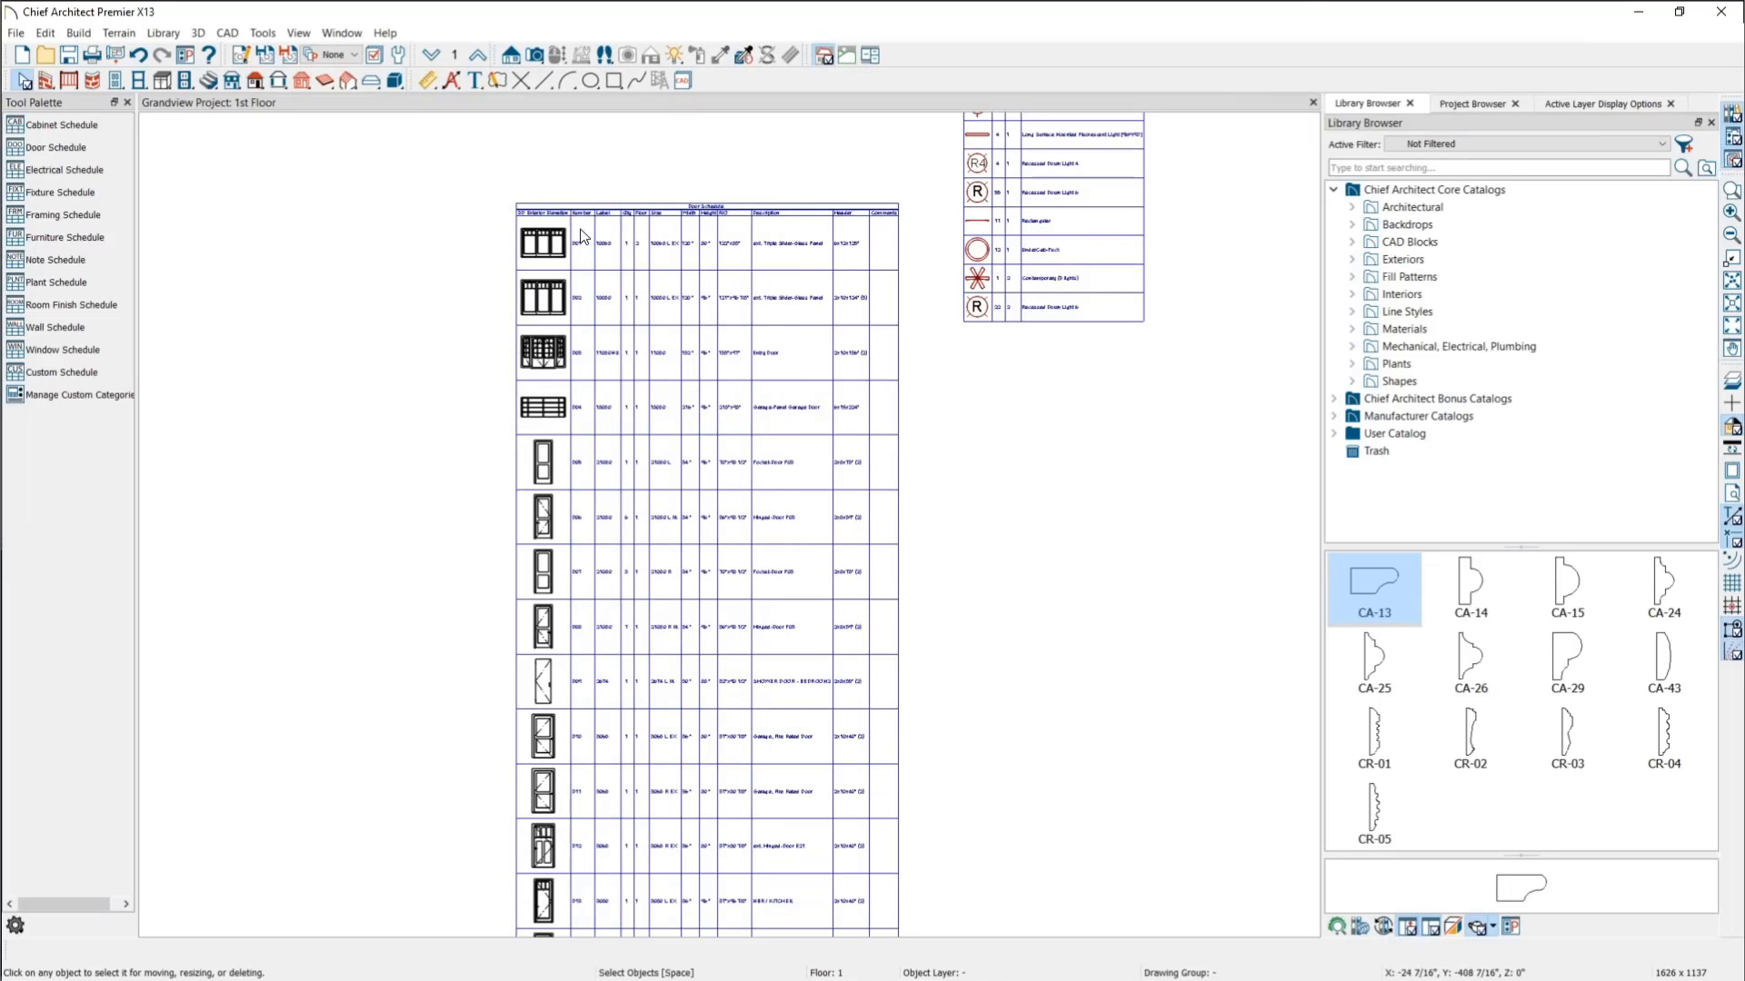
Step: Open the specification of sliding door D01 from the door schedule and set its opening indicator visibility to Show
{"action": "scroll", "coordinate": [545, 245], "scroll_direction": "up", "scroll_amount": 2}
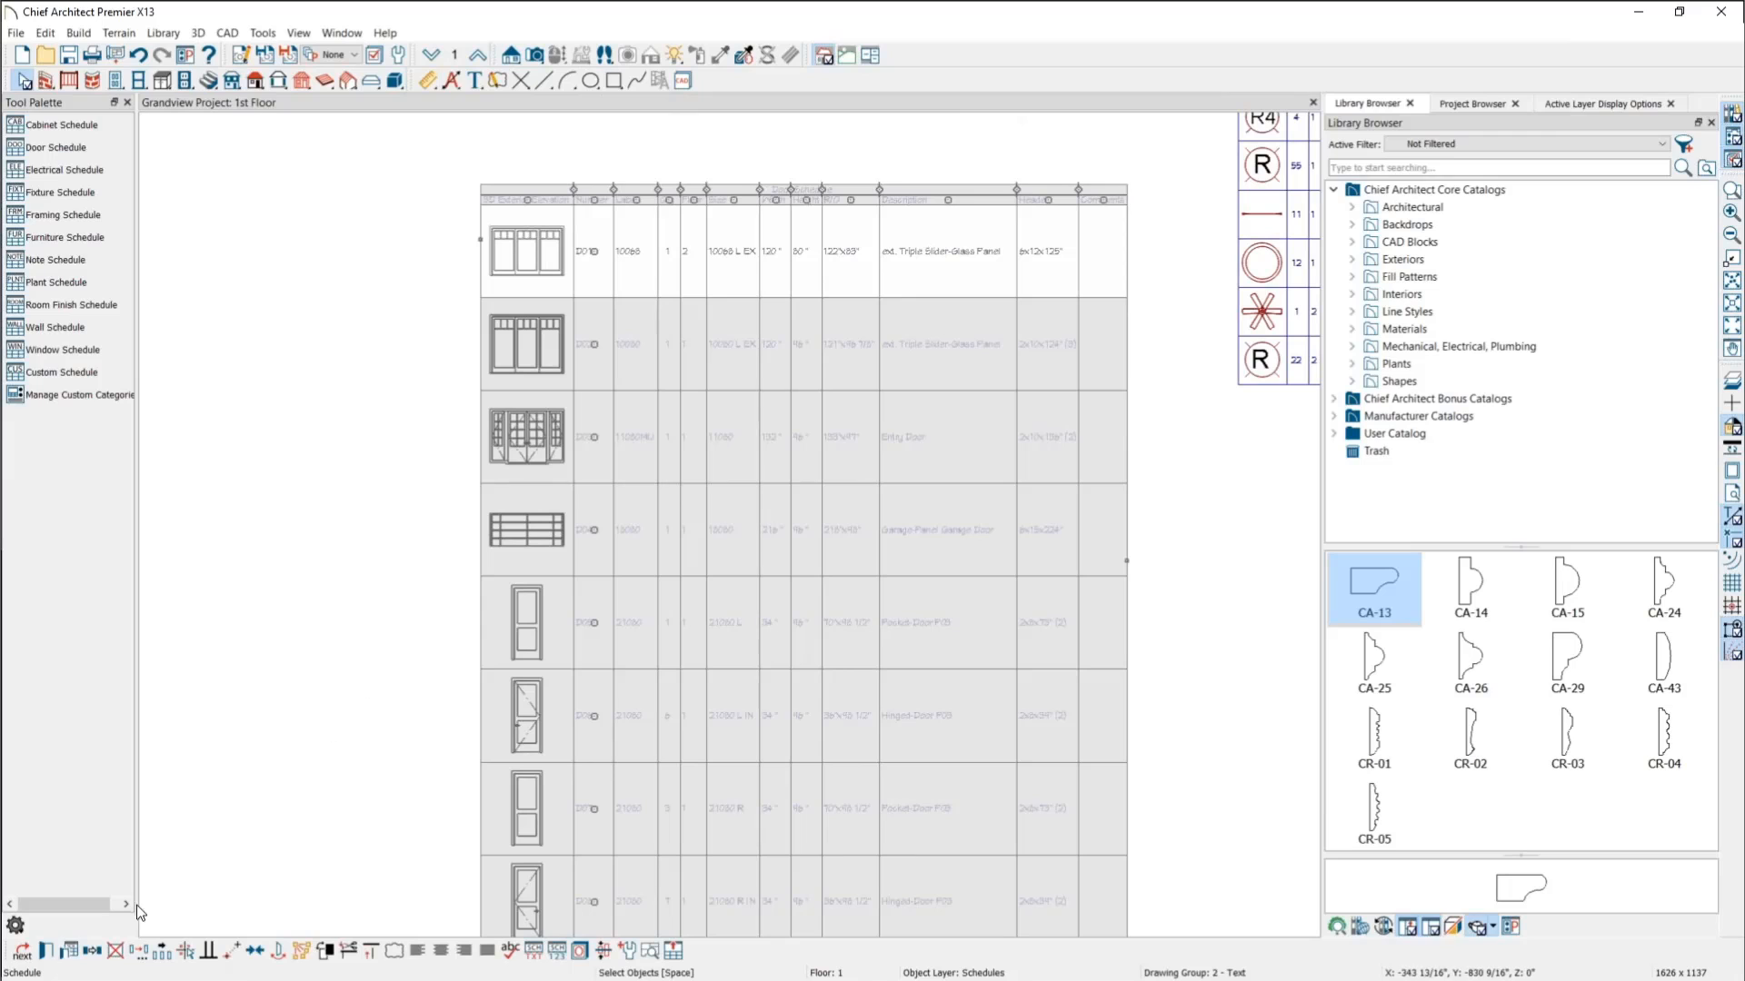
{"action": "left_click", "coordinate": [46, 950]}
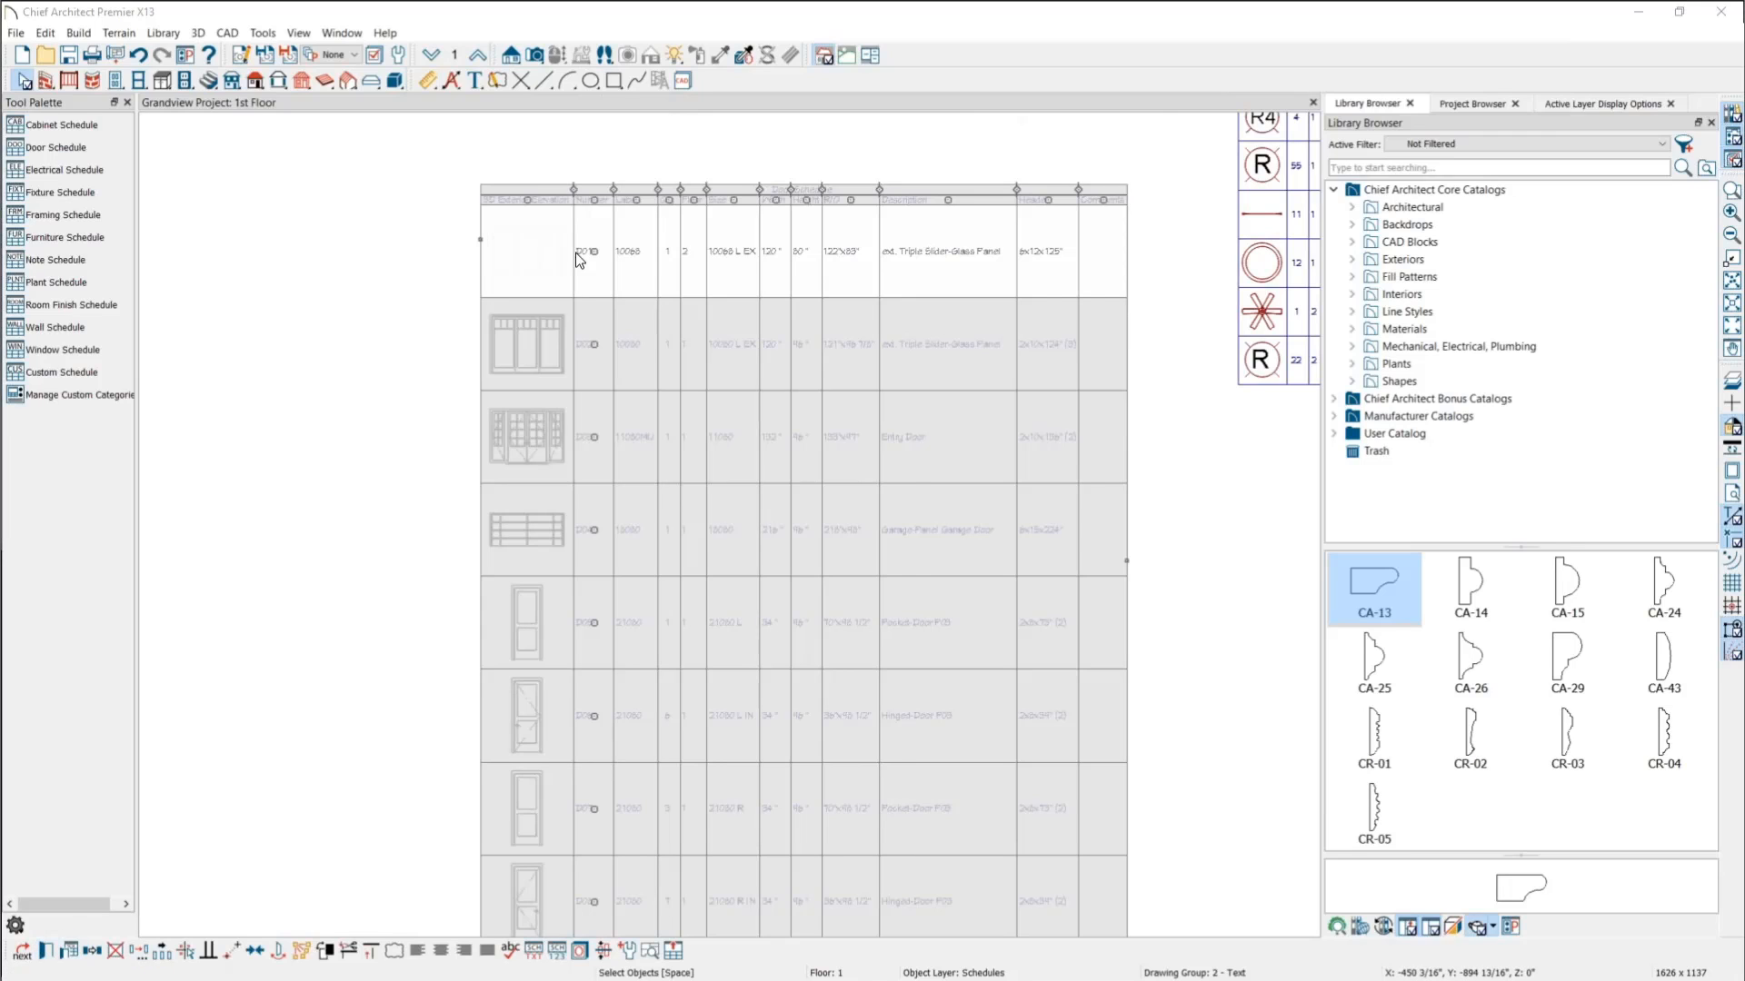
{"action": "left_click", "coordinate": [576, 253]}
{"action": "left_click", "coordinate": [1169, 161]}
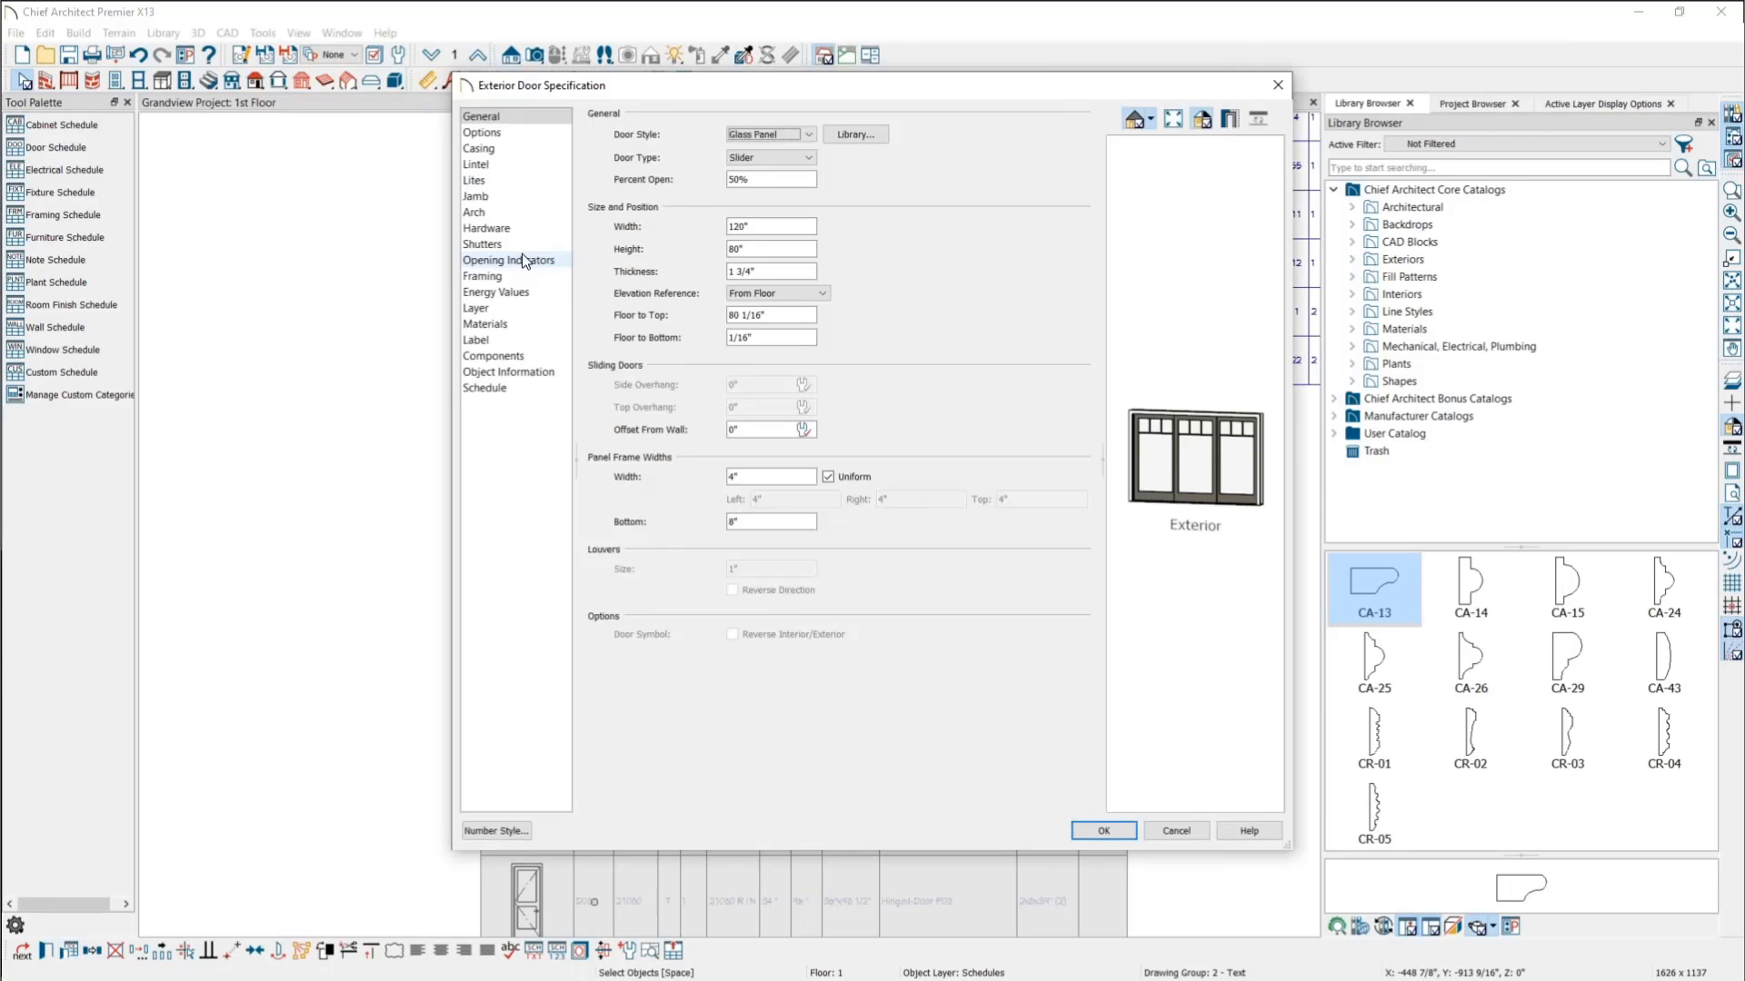
{"action": "left_click", "coordinate": [527, 259]}
{"action": "left_click", "coordinate": [721, 170]}
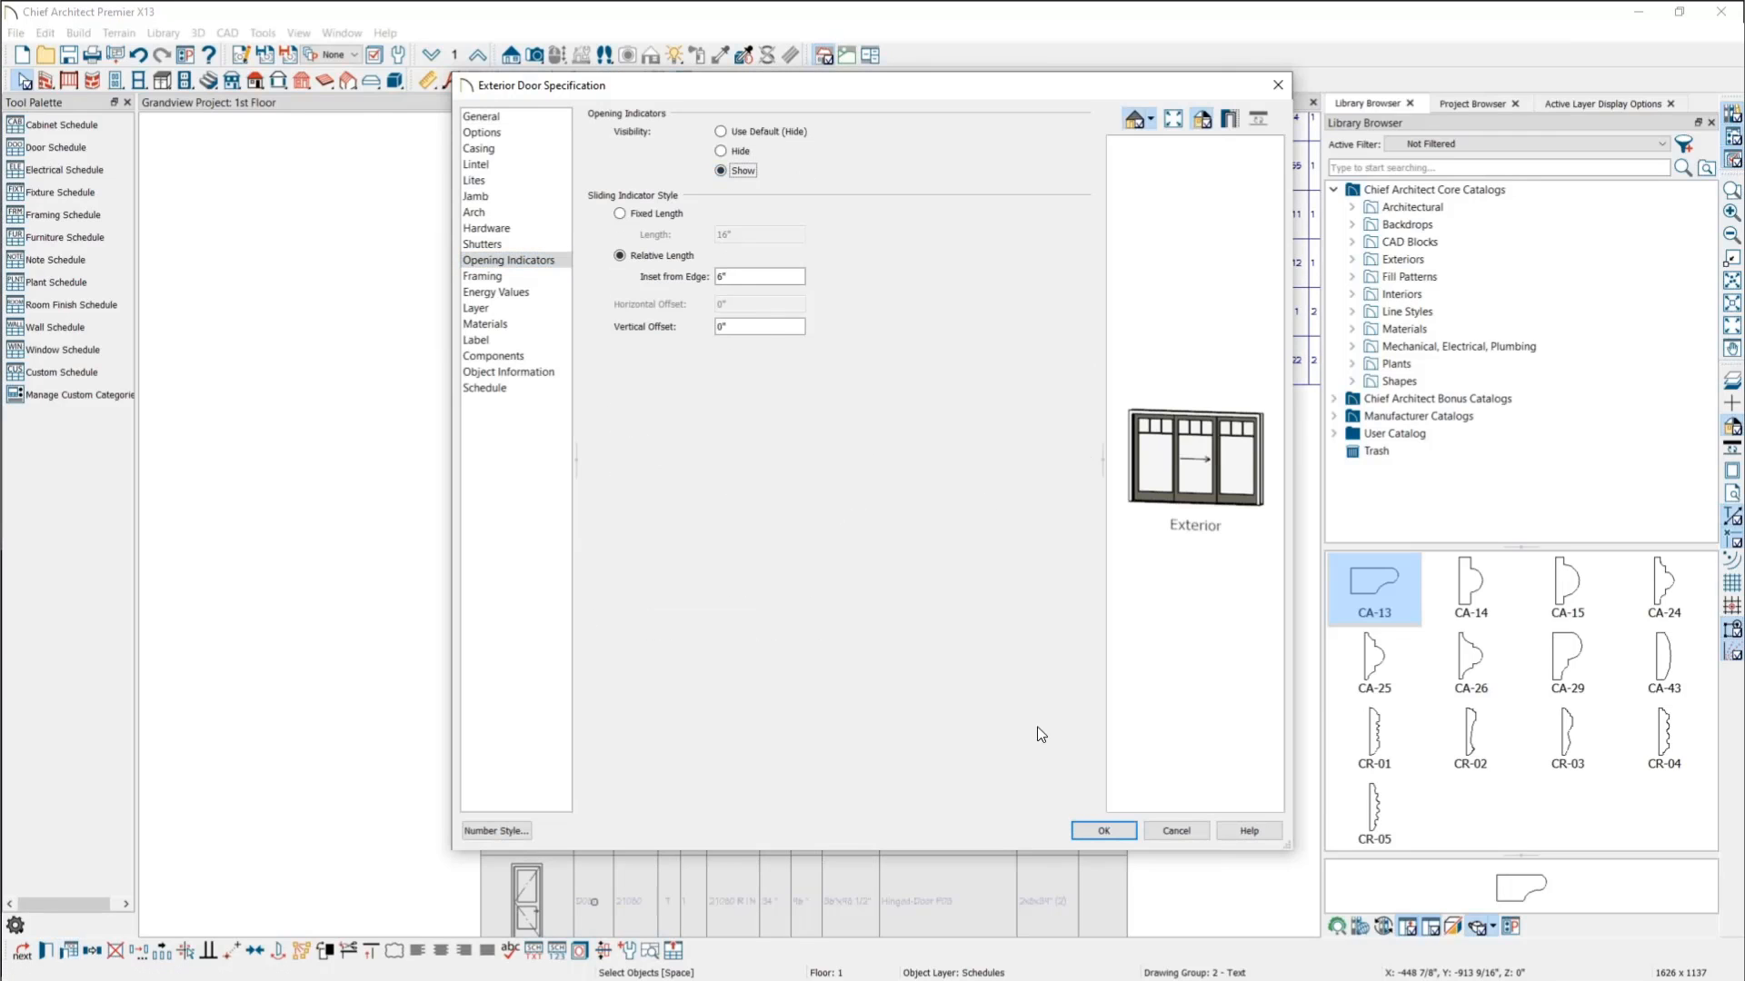
{"action": "scroll", "coordinate": [1207, 486], "scroll_direction": "up", "scroll_amount": 2}
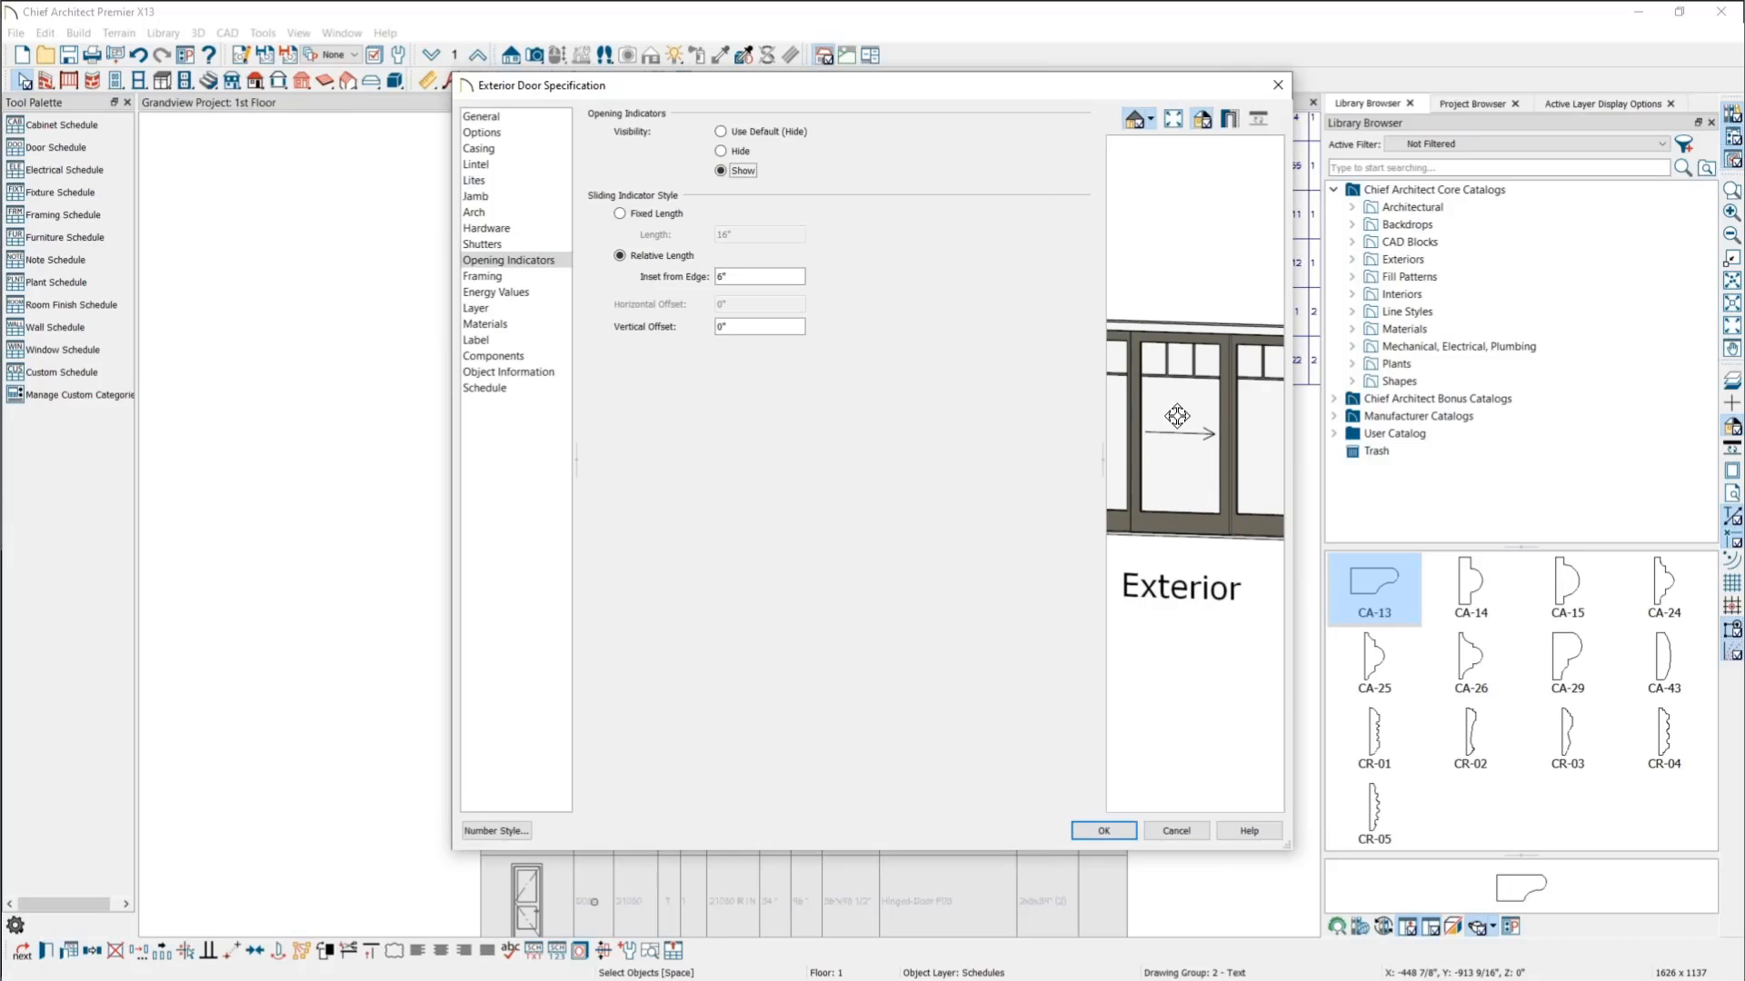
{"action": "left_click", "coordinate": [1104, 831]}
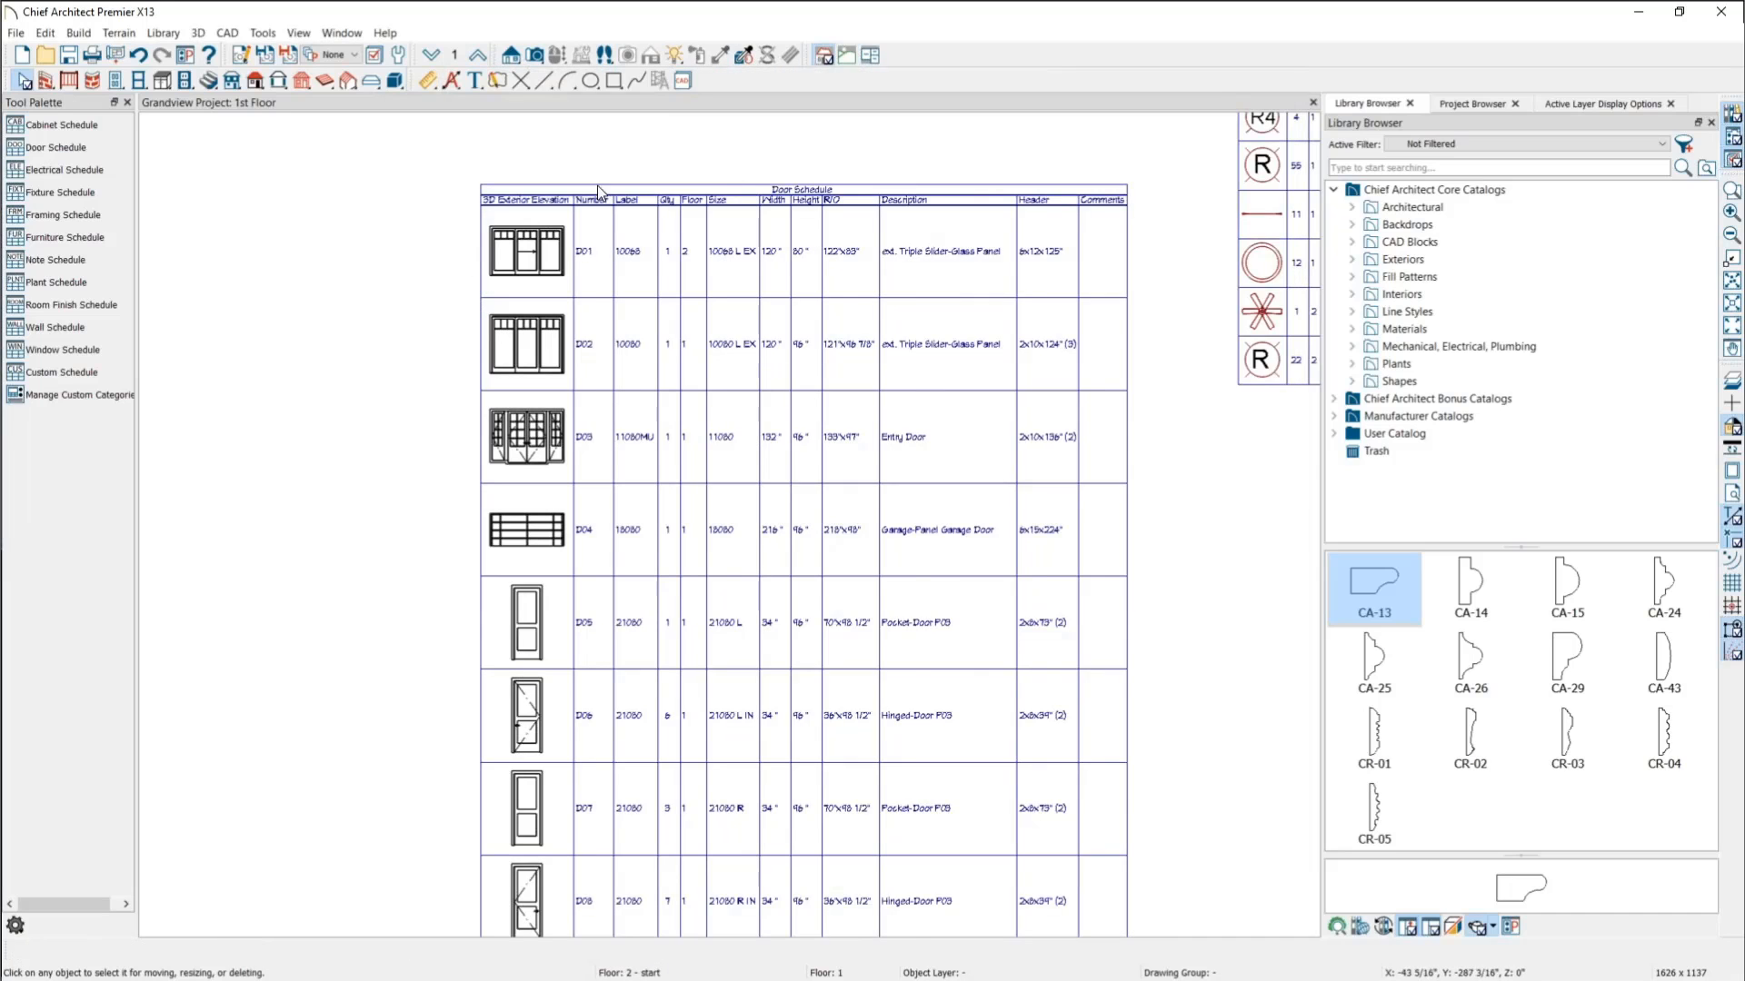
{"action": "scroll", "coordinate": [598, 192], "scroll_direction": "up", "scroll_amount": 5}
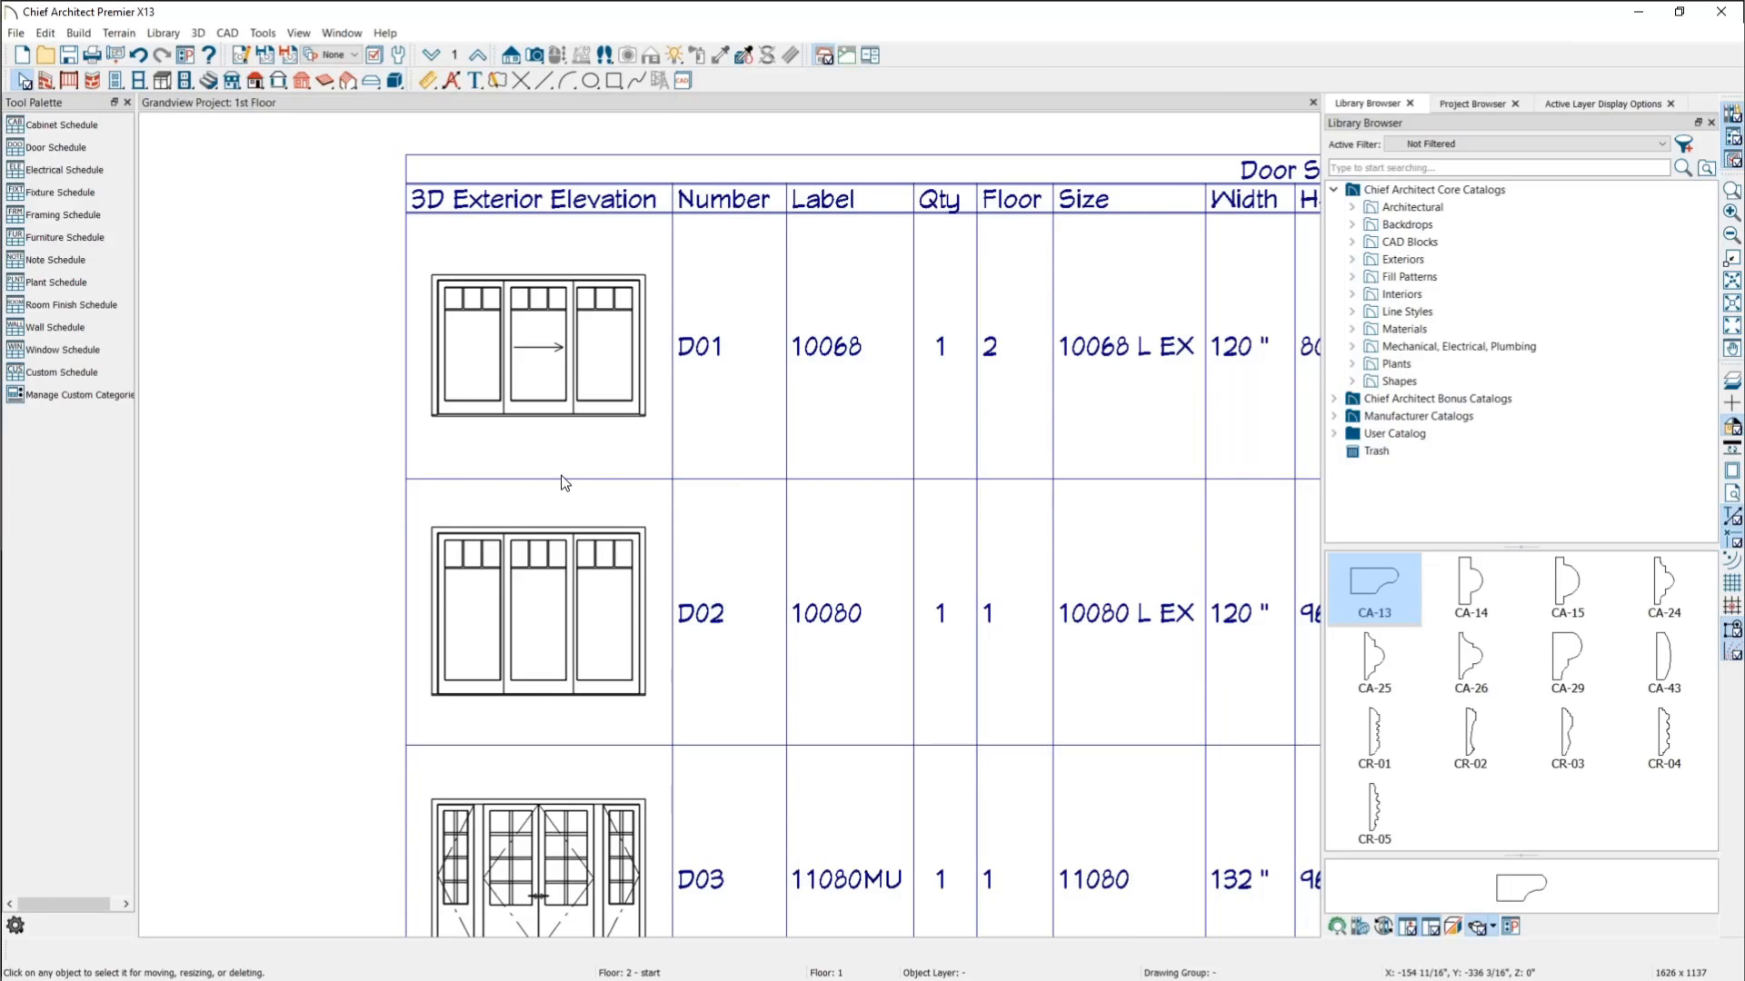
Step: Add a 3D Perspective column to the light fixture schedule
{"action": "scroll", "coordinate": [591, 480], "scroll_direction": "down", "scroll_amount": 2}
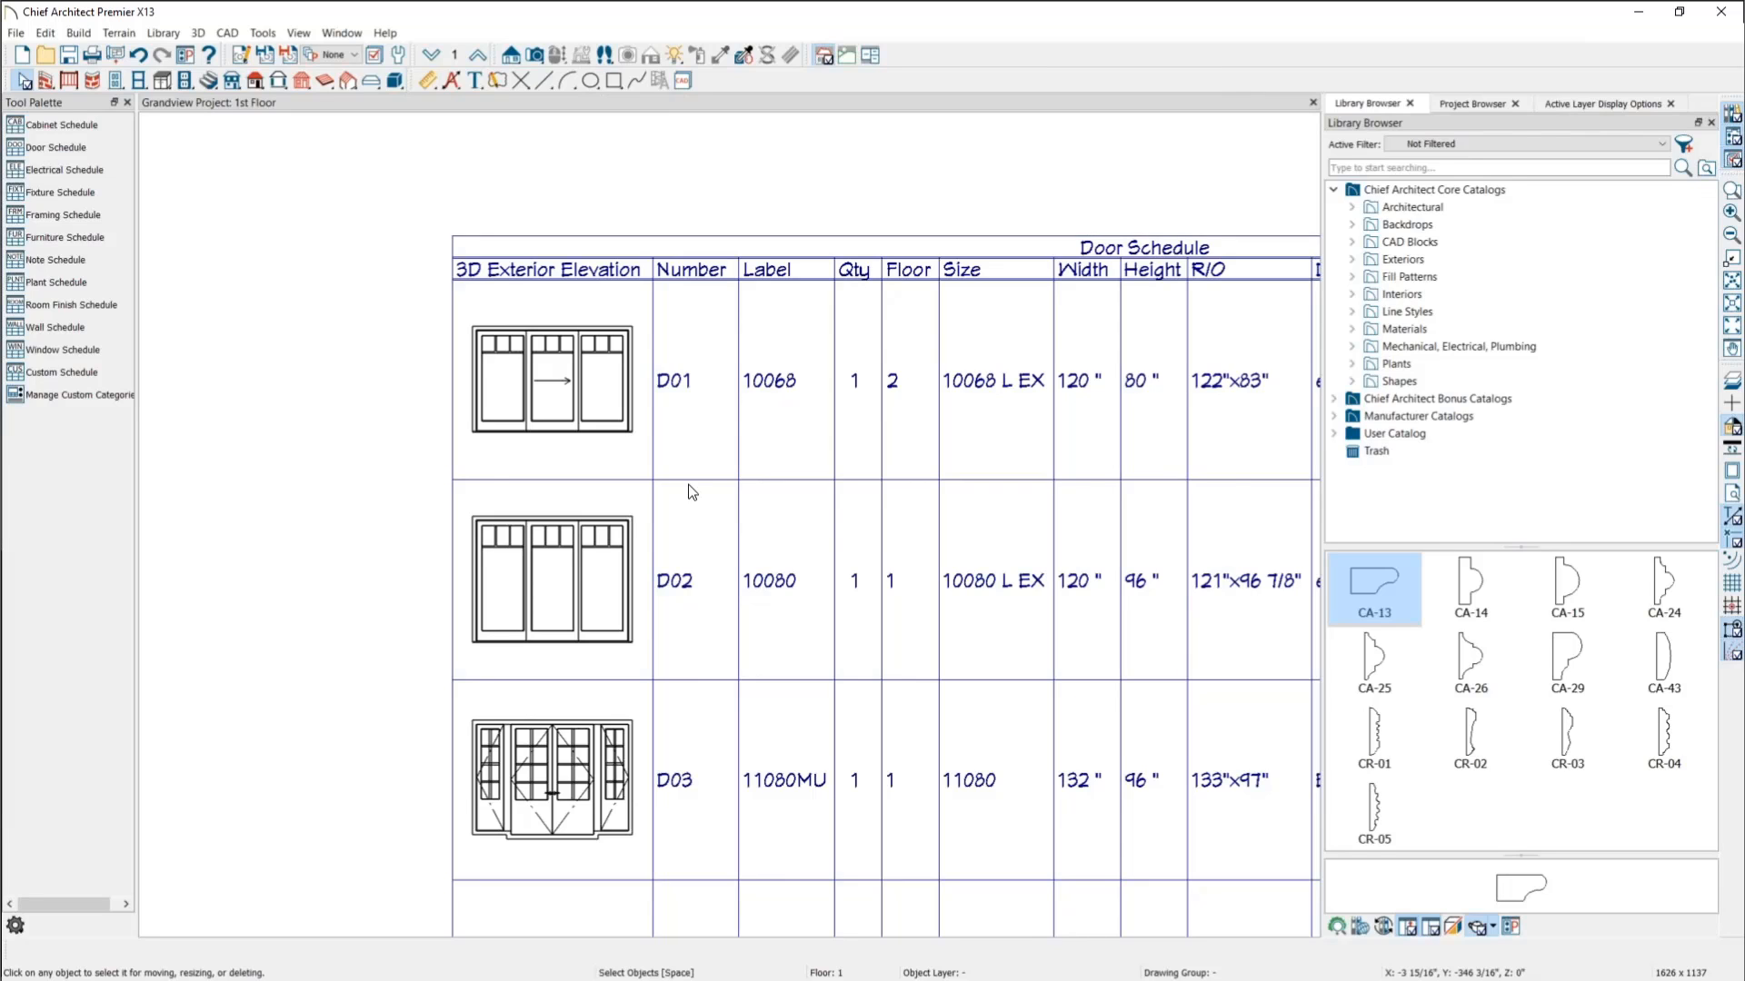
{"action": "scroll", "coordinate": [455, 475], "scroll_direction": "down", "scroll_amount": 5}
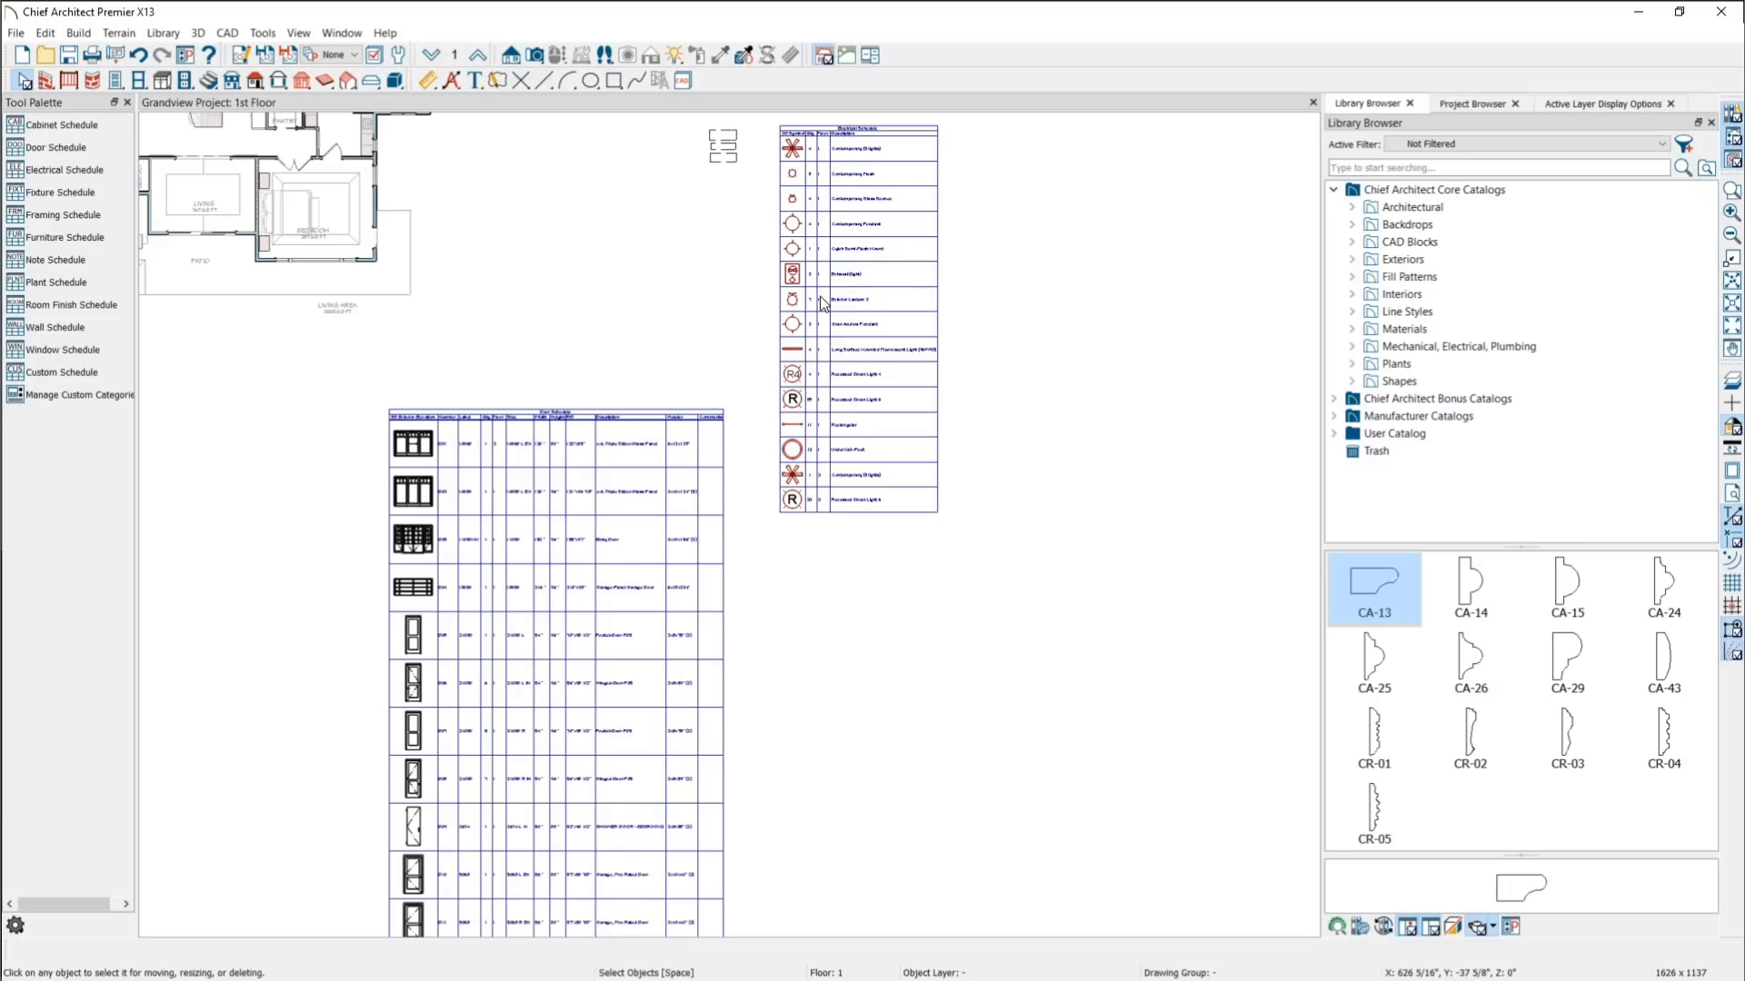
{"action": "double_click", "coordinate": [821, 297]}
{"action": "left_click", "coordinate": [695, 553]}
{"action": "left_click", "coordinate": [878, 572]}
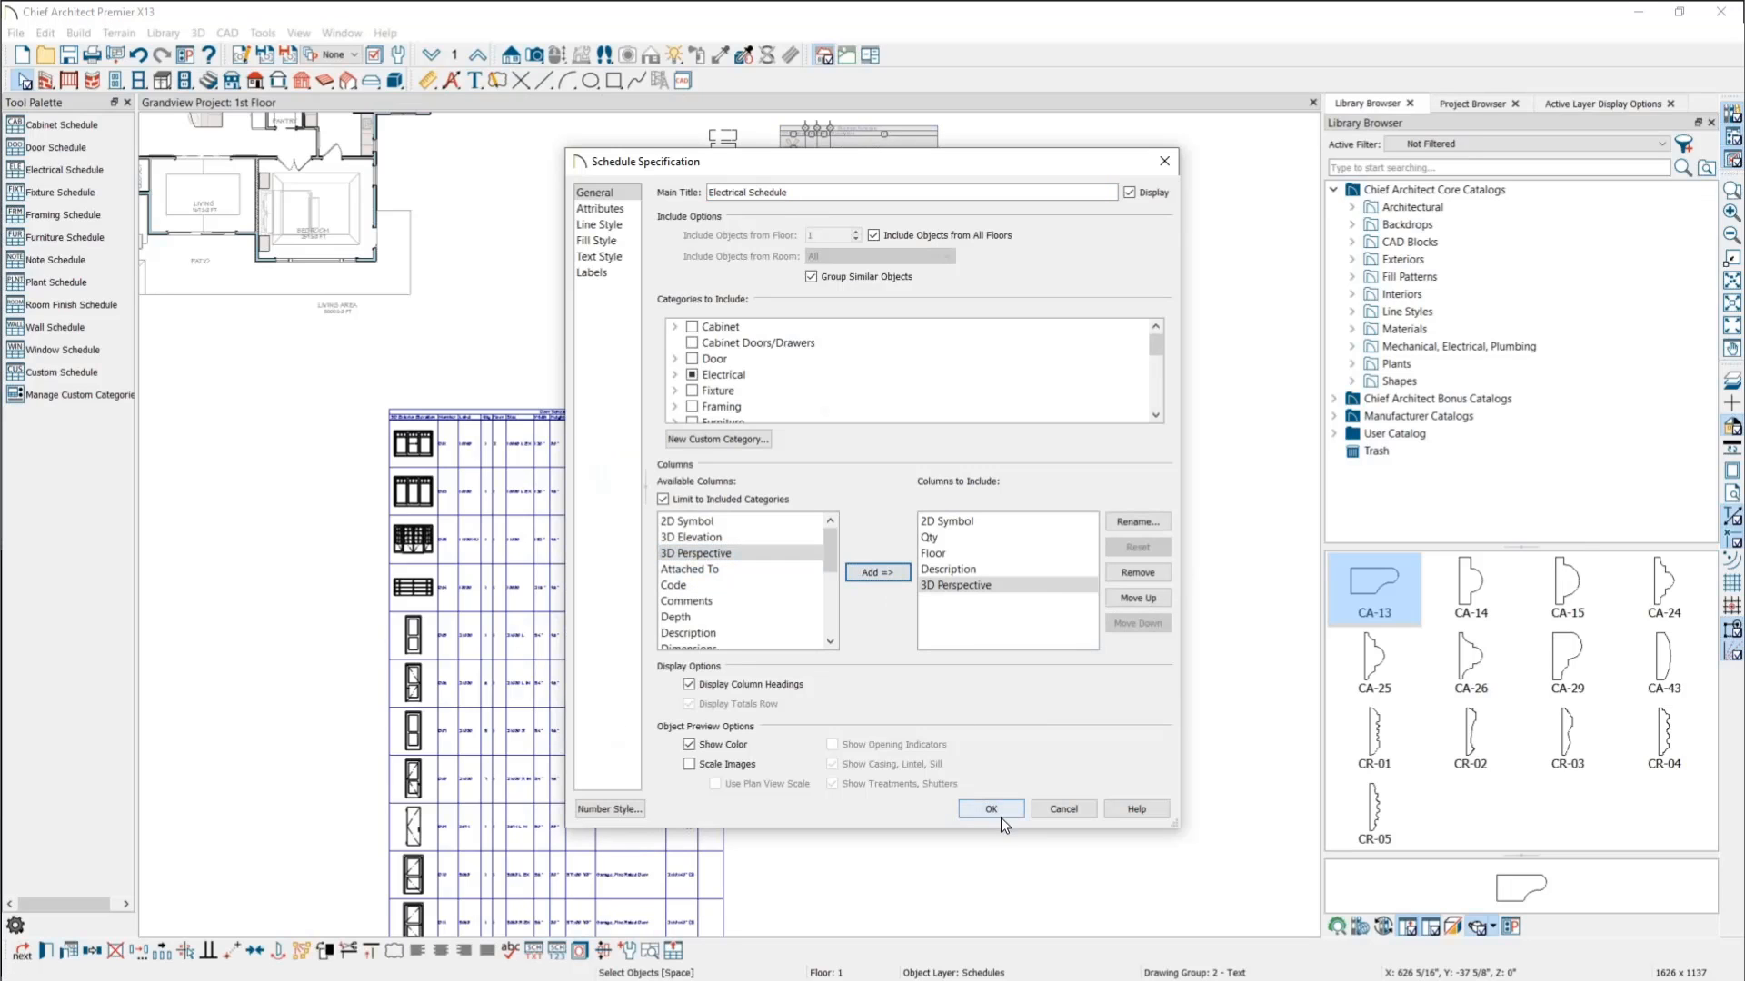
{"action": "left_click", "coordinate": [1000, 810]}
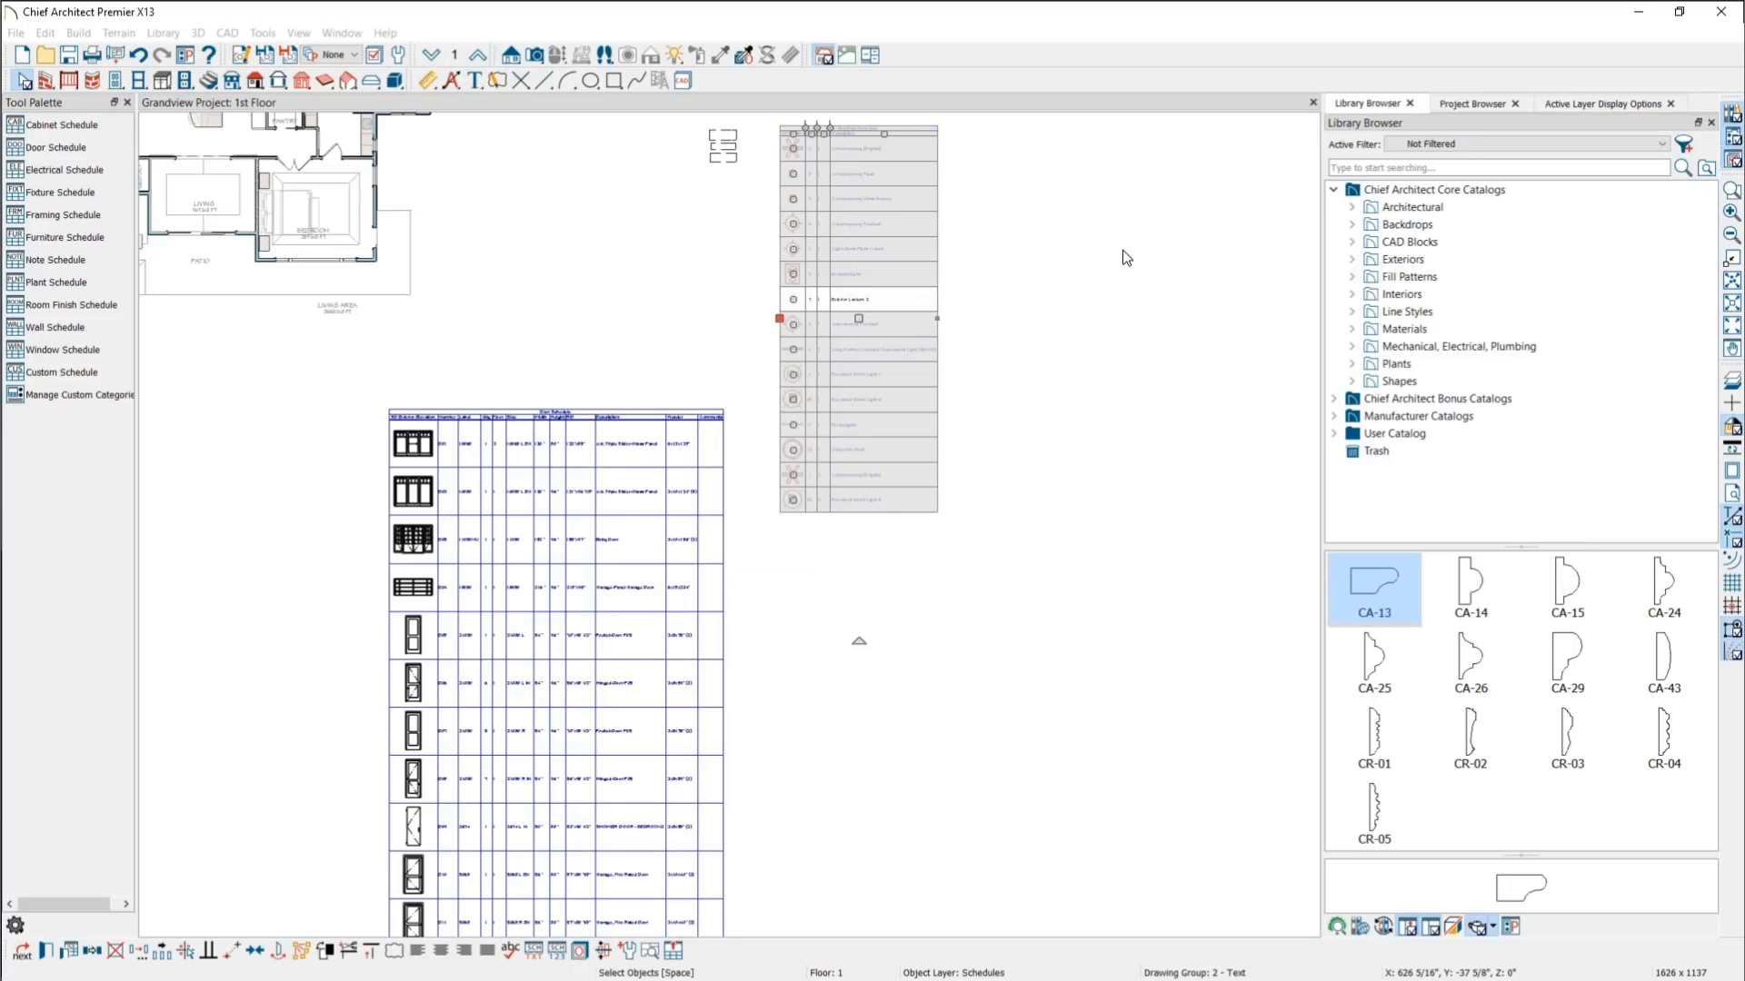
{"action": "scroll", "coordinate": [1013, 126], "scroll_direction": "up", "scroll_amount": 4}
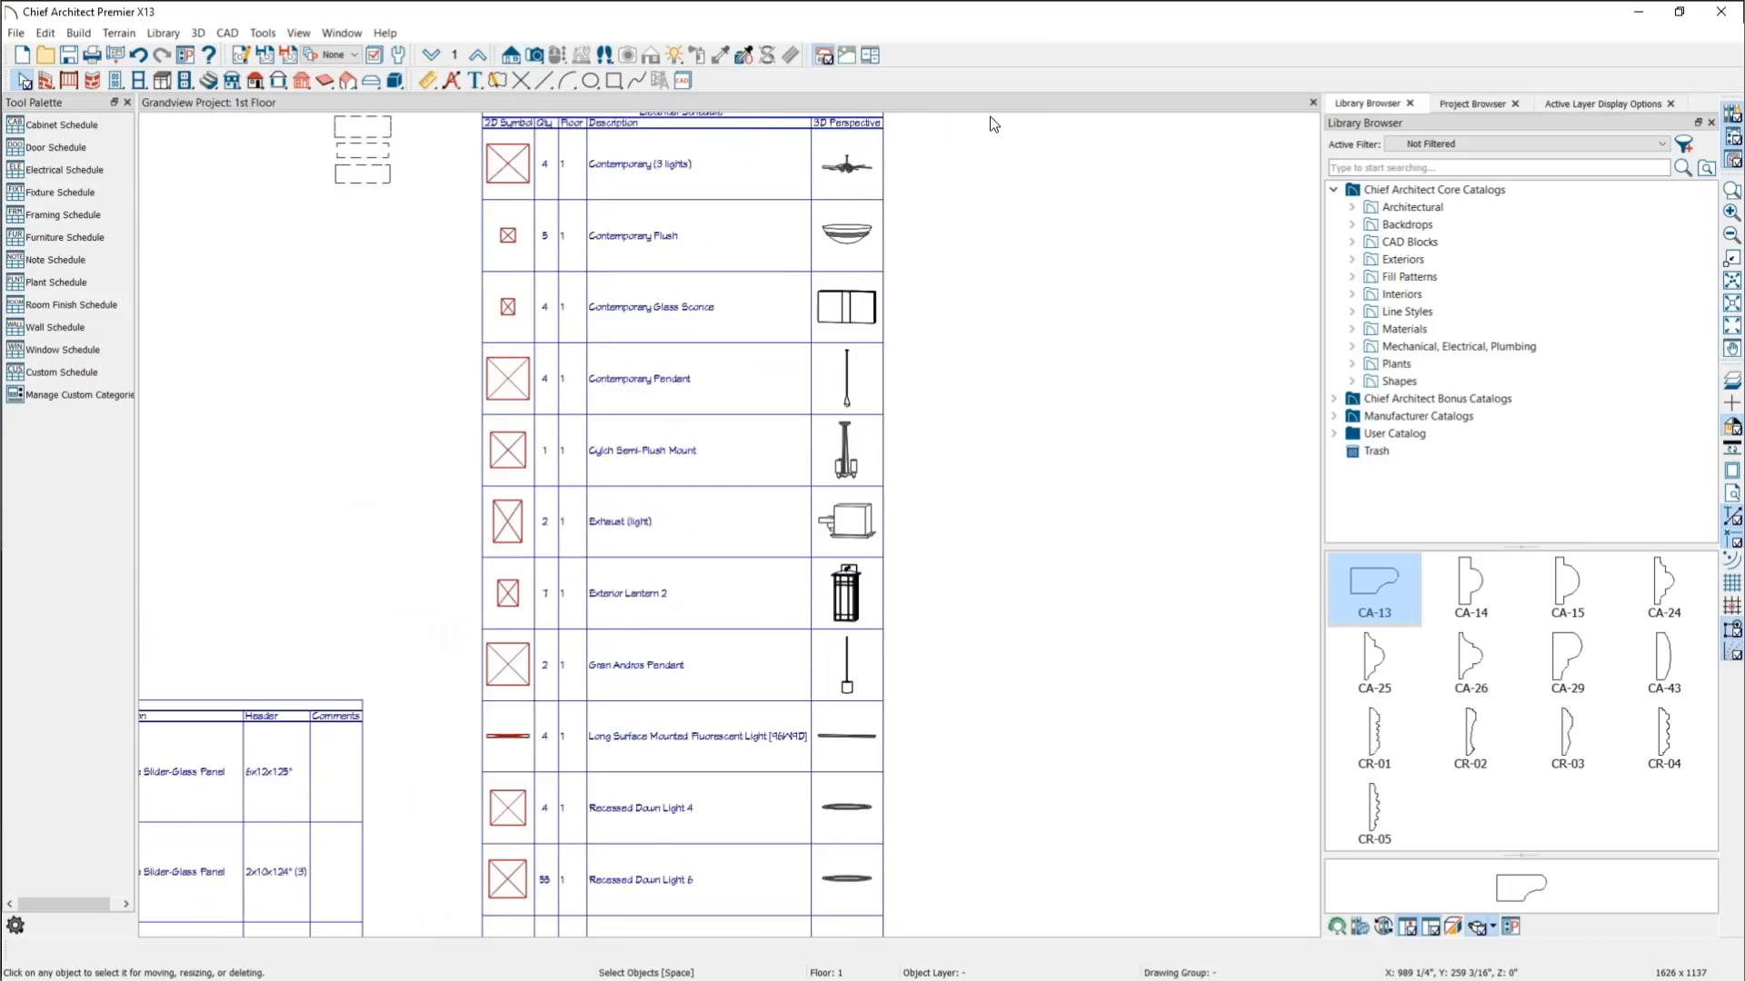
Step: Review the light fixture schedule's general, attribute and line style settings, then close its specification without changes
{"action": "left_click", "coordinate": [816, 184]}
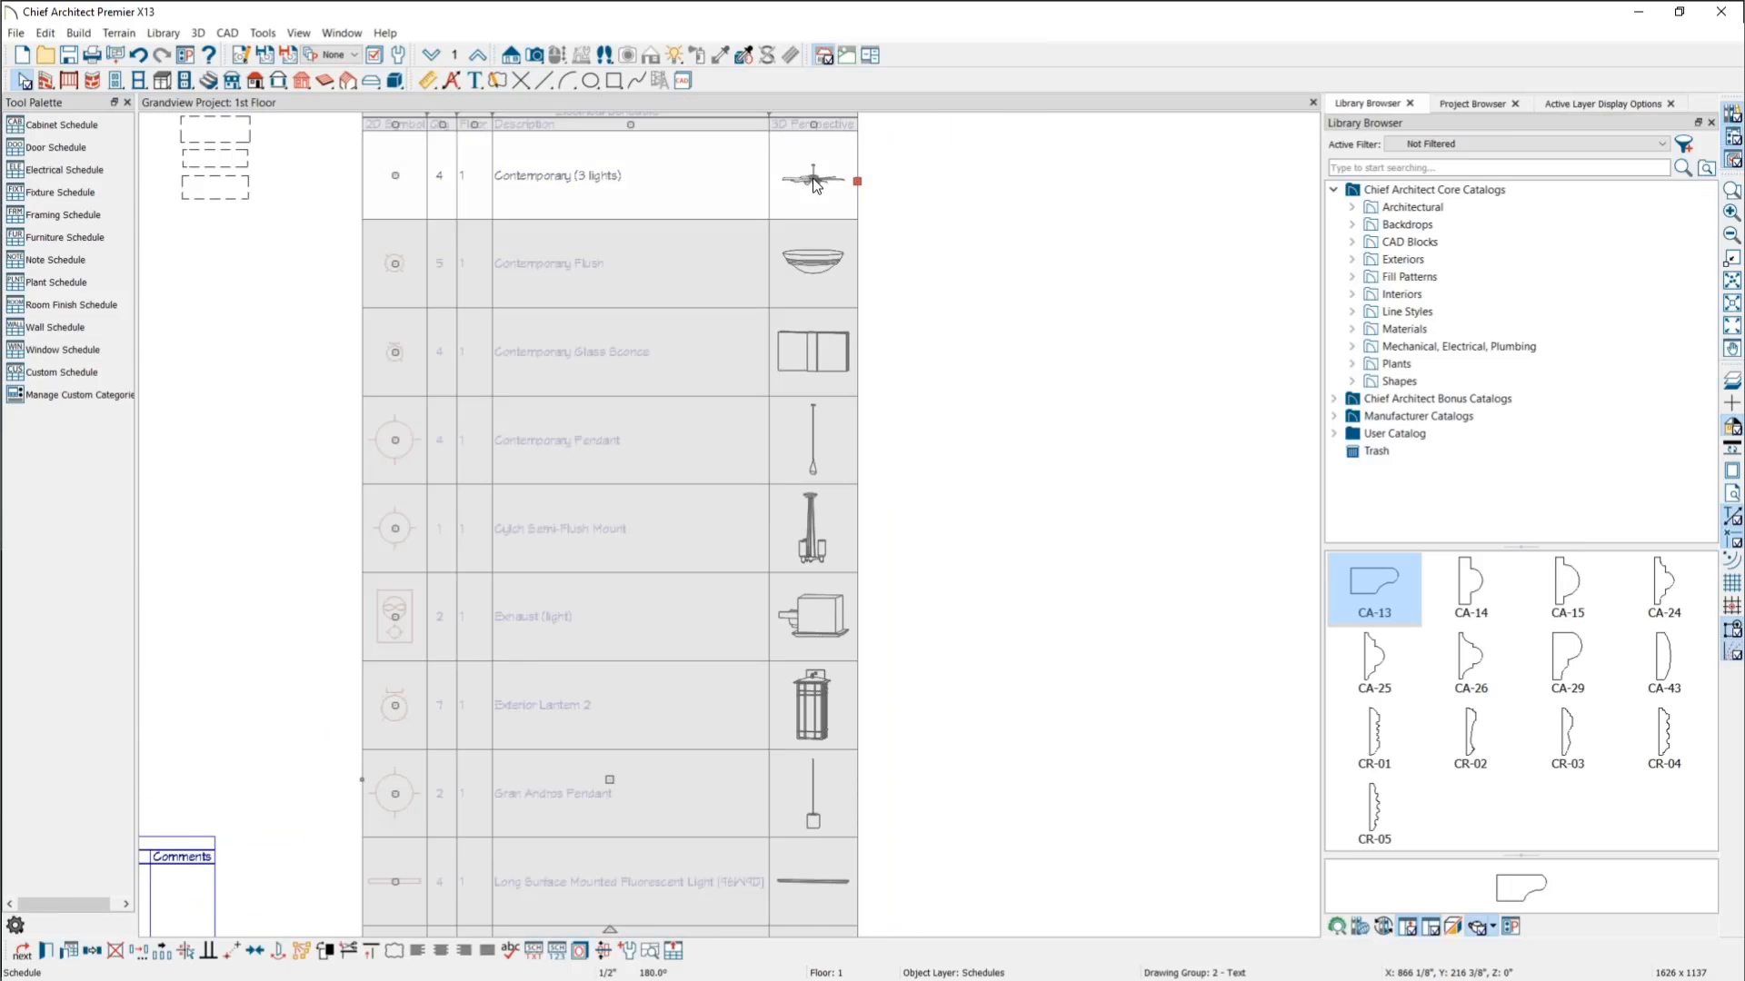
{"action": "double_click", "coordinate": [812, 179]}
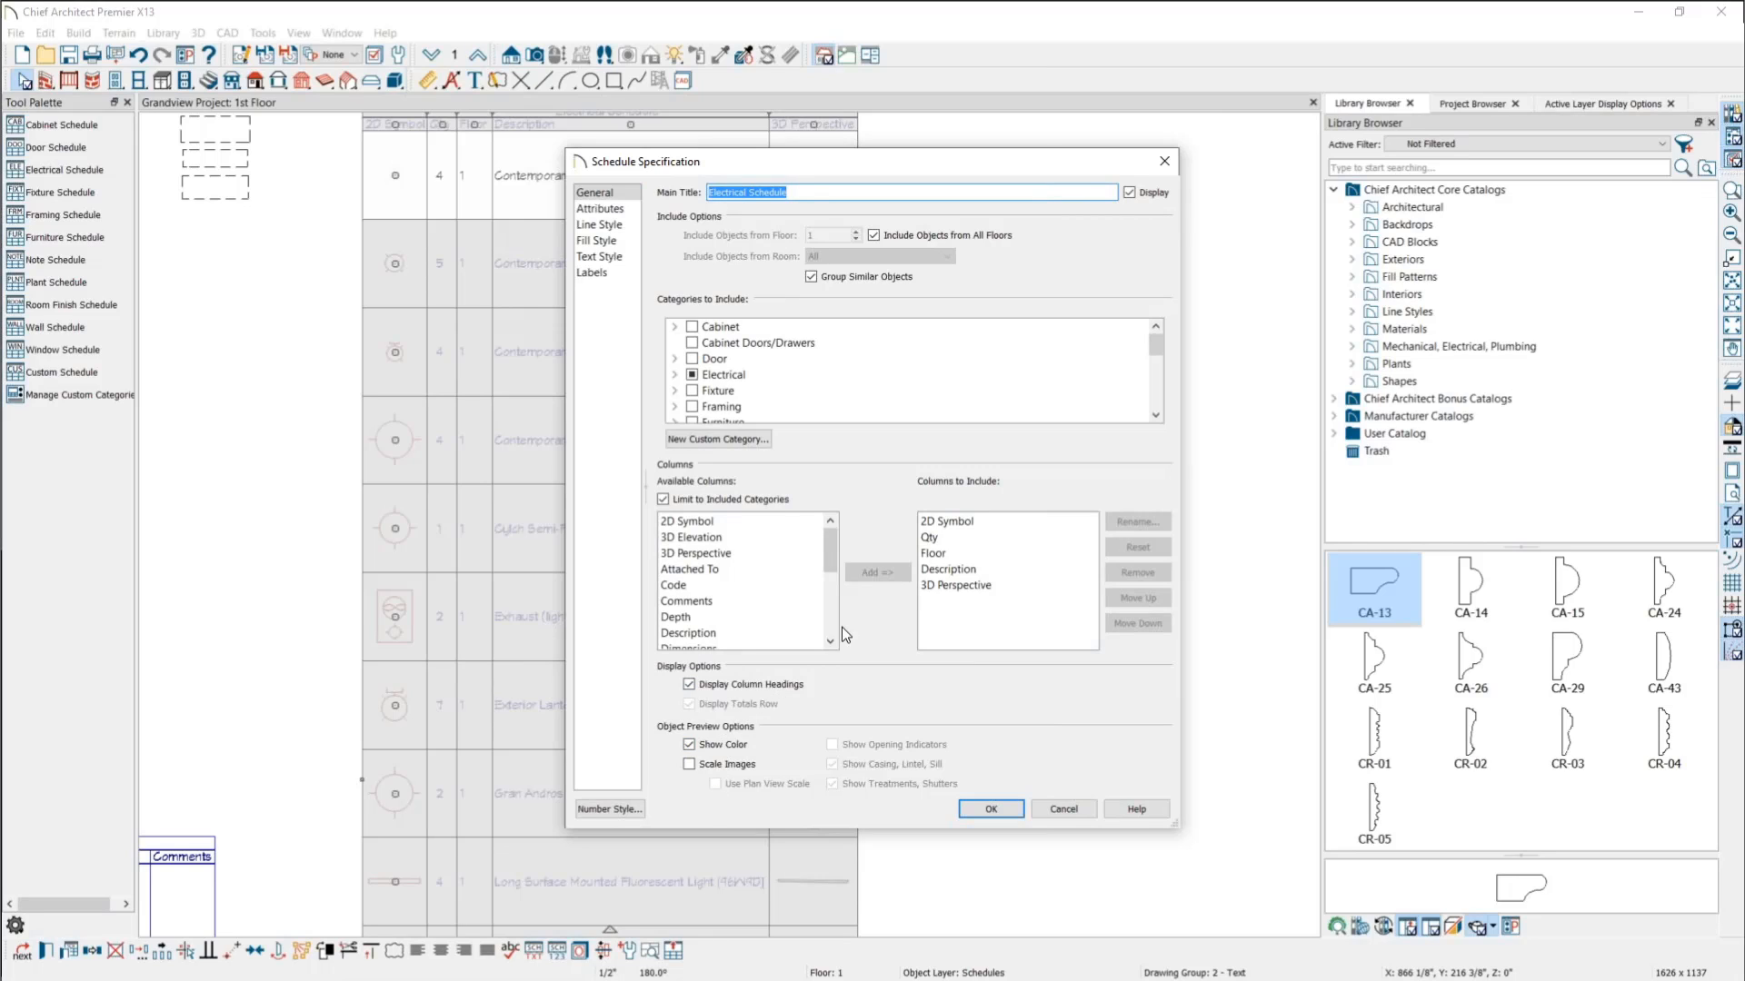
{"action": "left_click", "coordinate": [600, 209]}
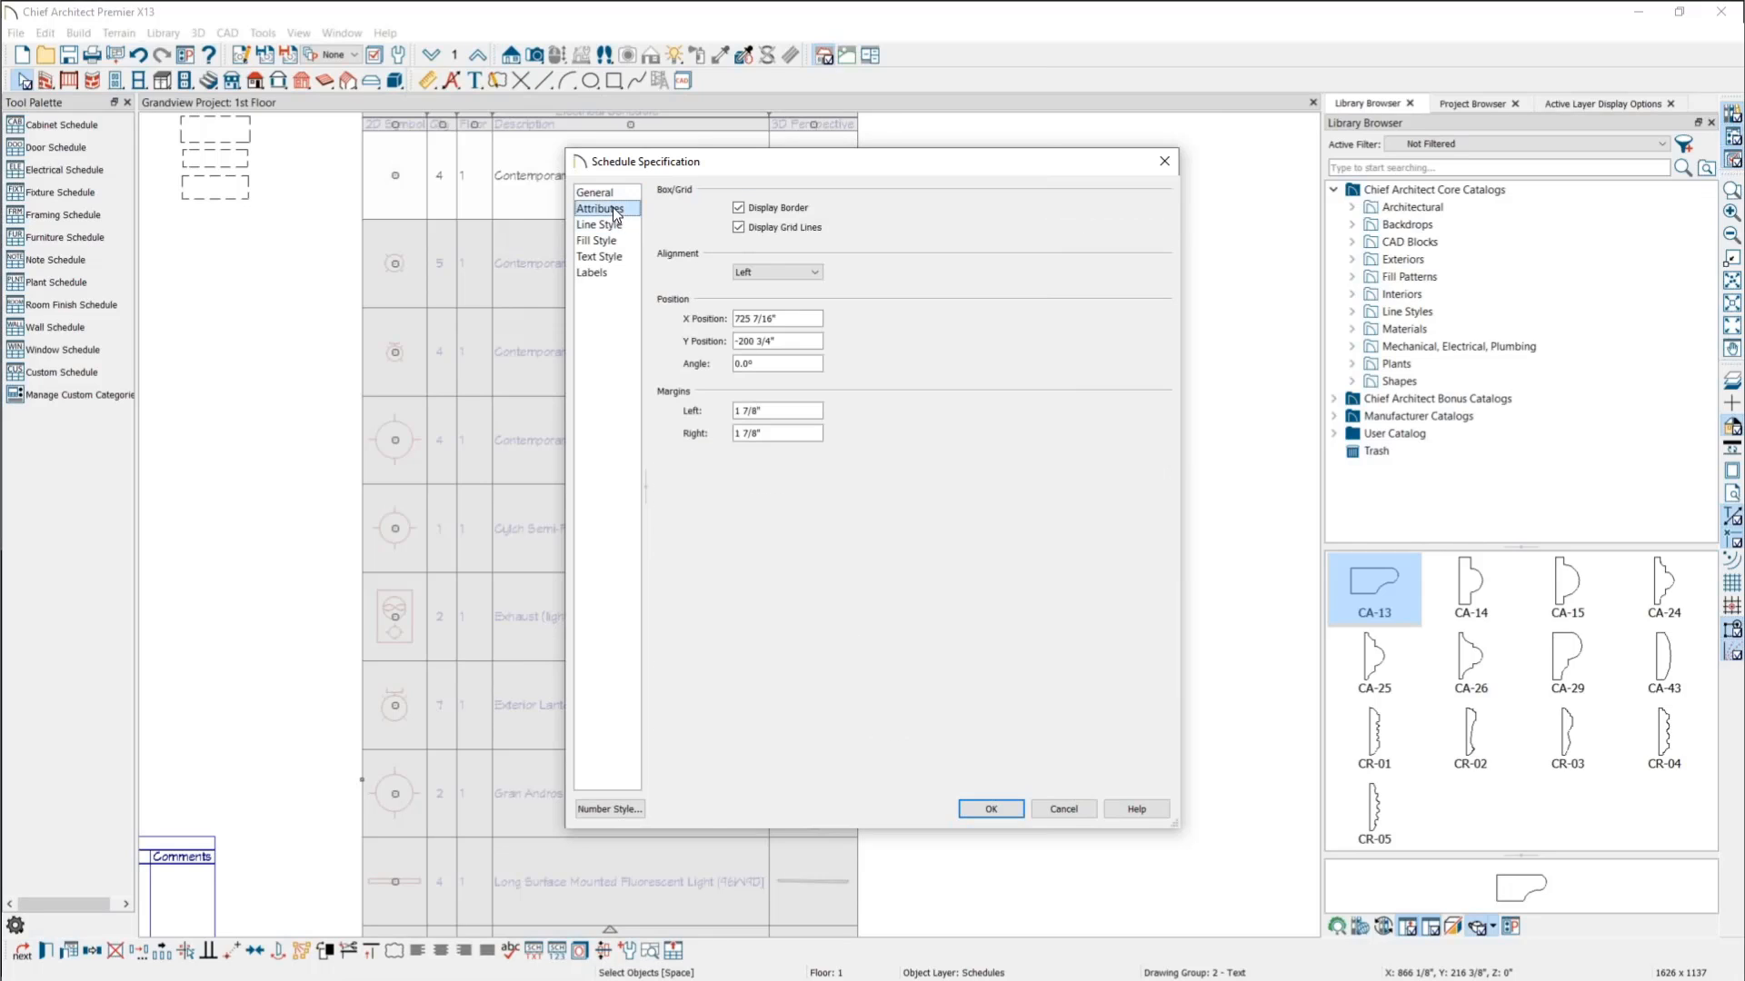
{"action": "left_click", "coordinate": [611, 225]}
{"action": "left_click", "coordinate": [631, 193]}
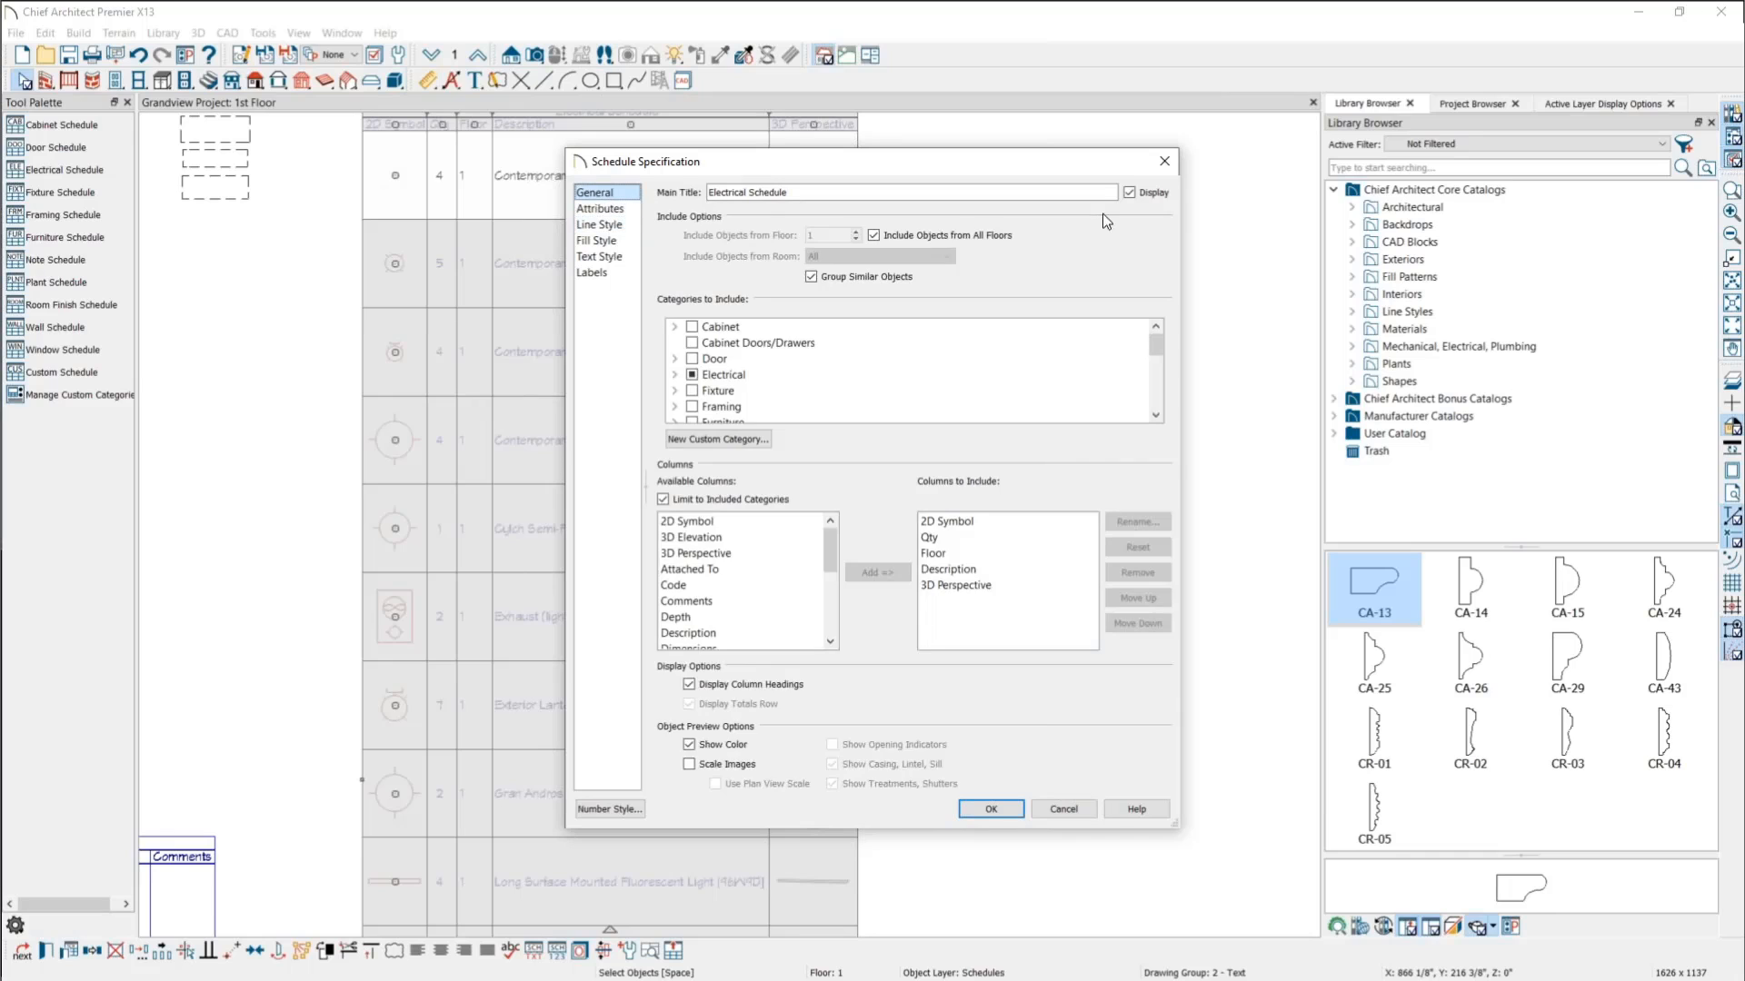
{"action": "left_click", "coordinate": [1163, 164]}
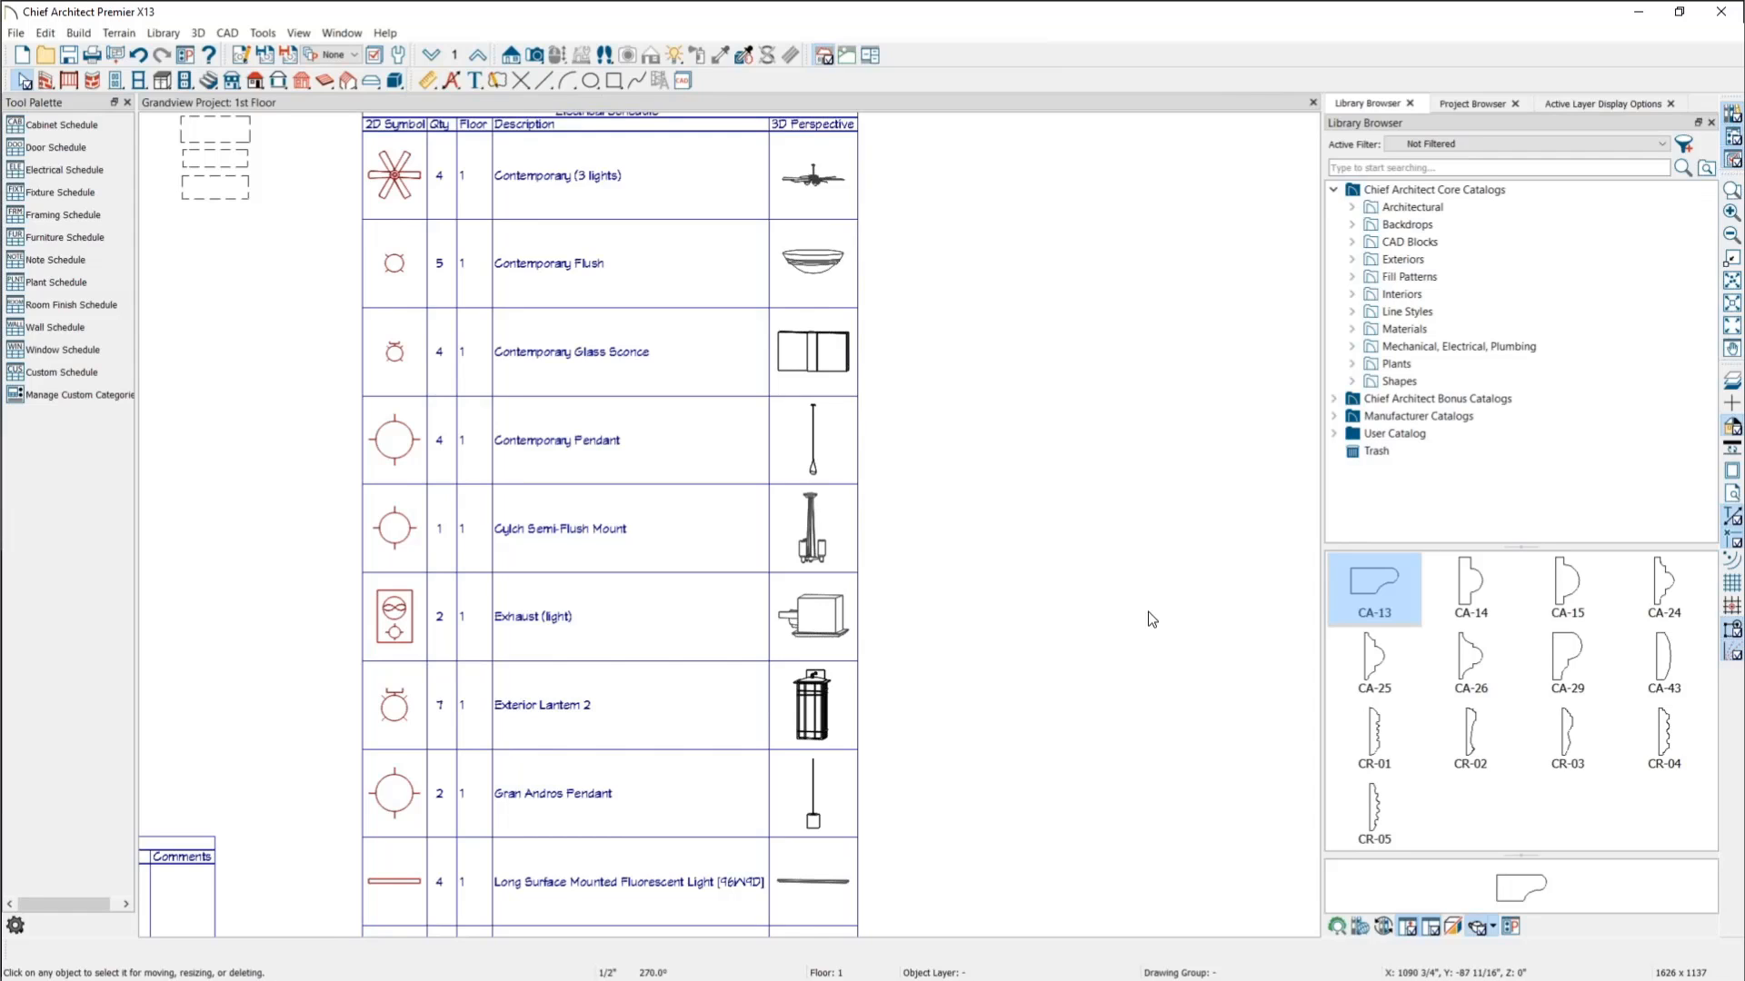
{"action": "scroll", "coordinate": [1202, 498], "scroll_direction": "down", "scroll_amount": 2}
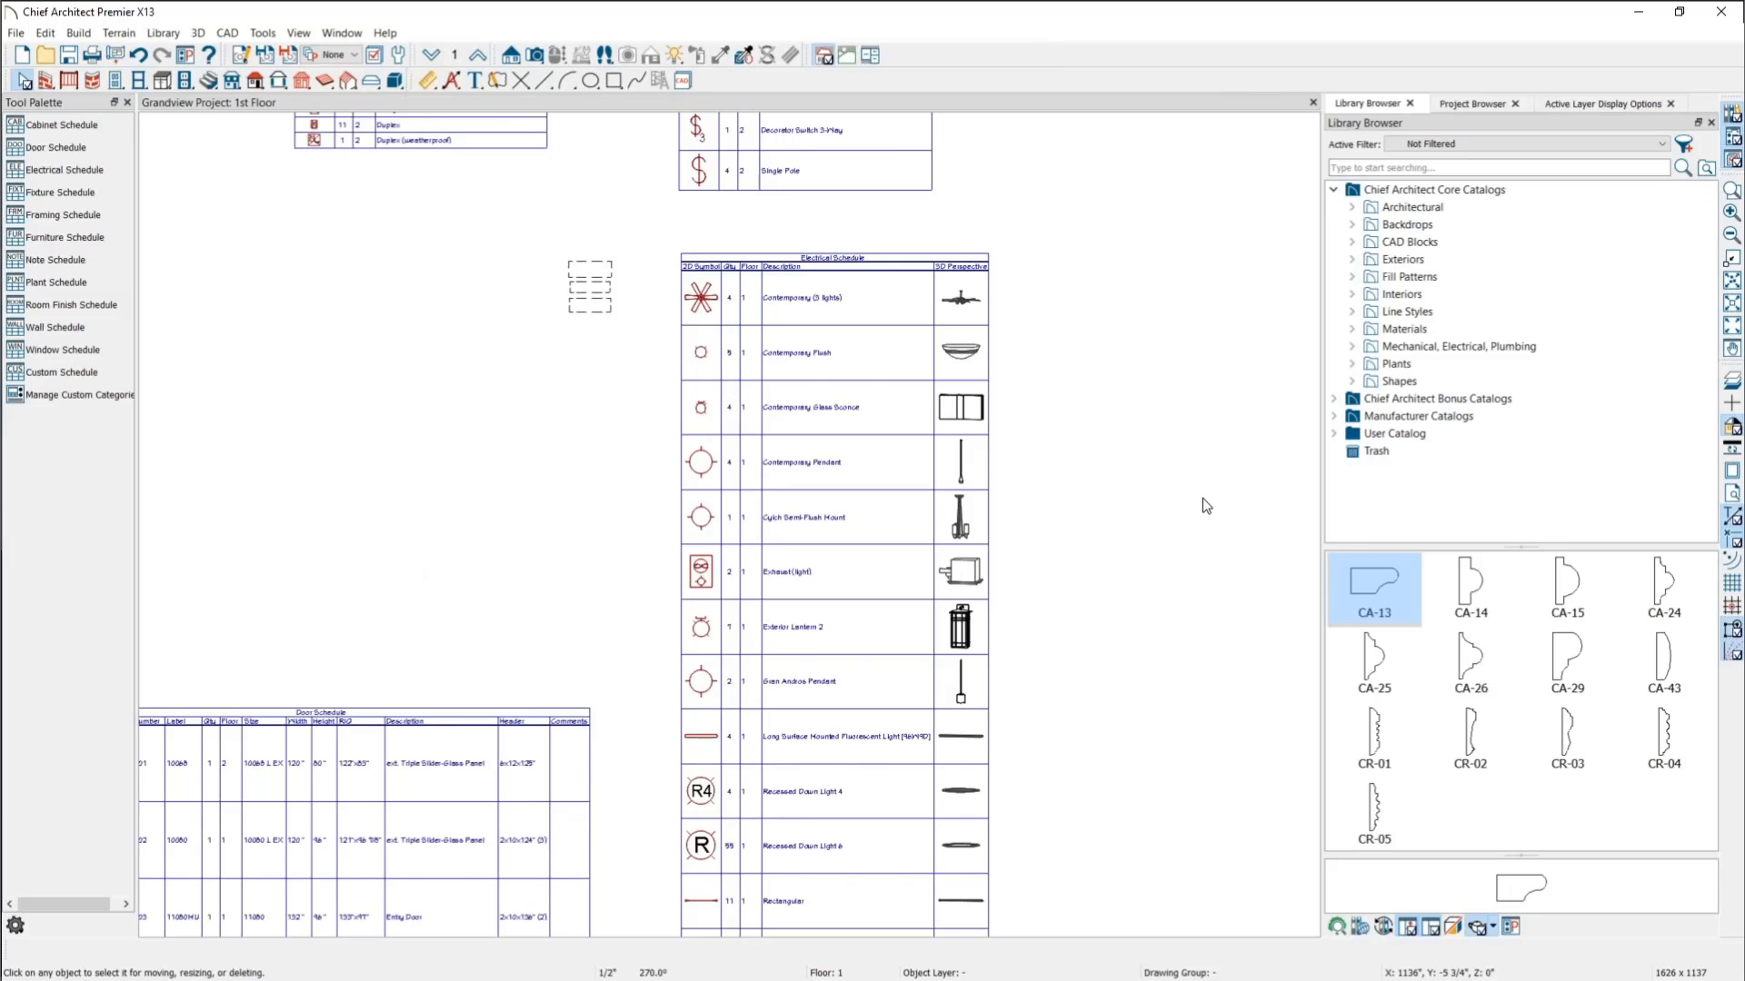
{"action": "scroll", "coordinate": [1203, 498], "scroll_direction": "down", "scroll_amount": 4}
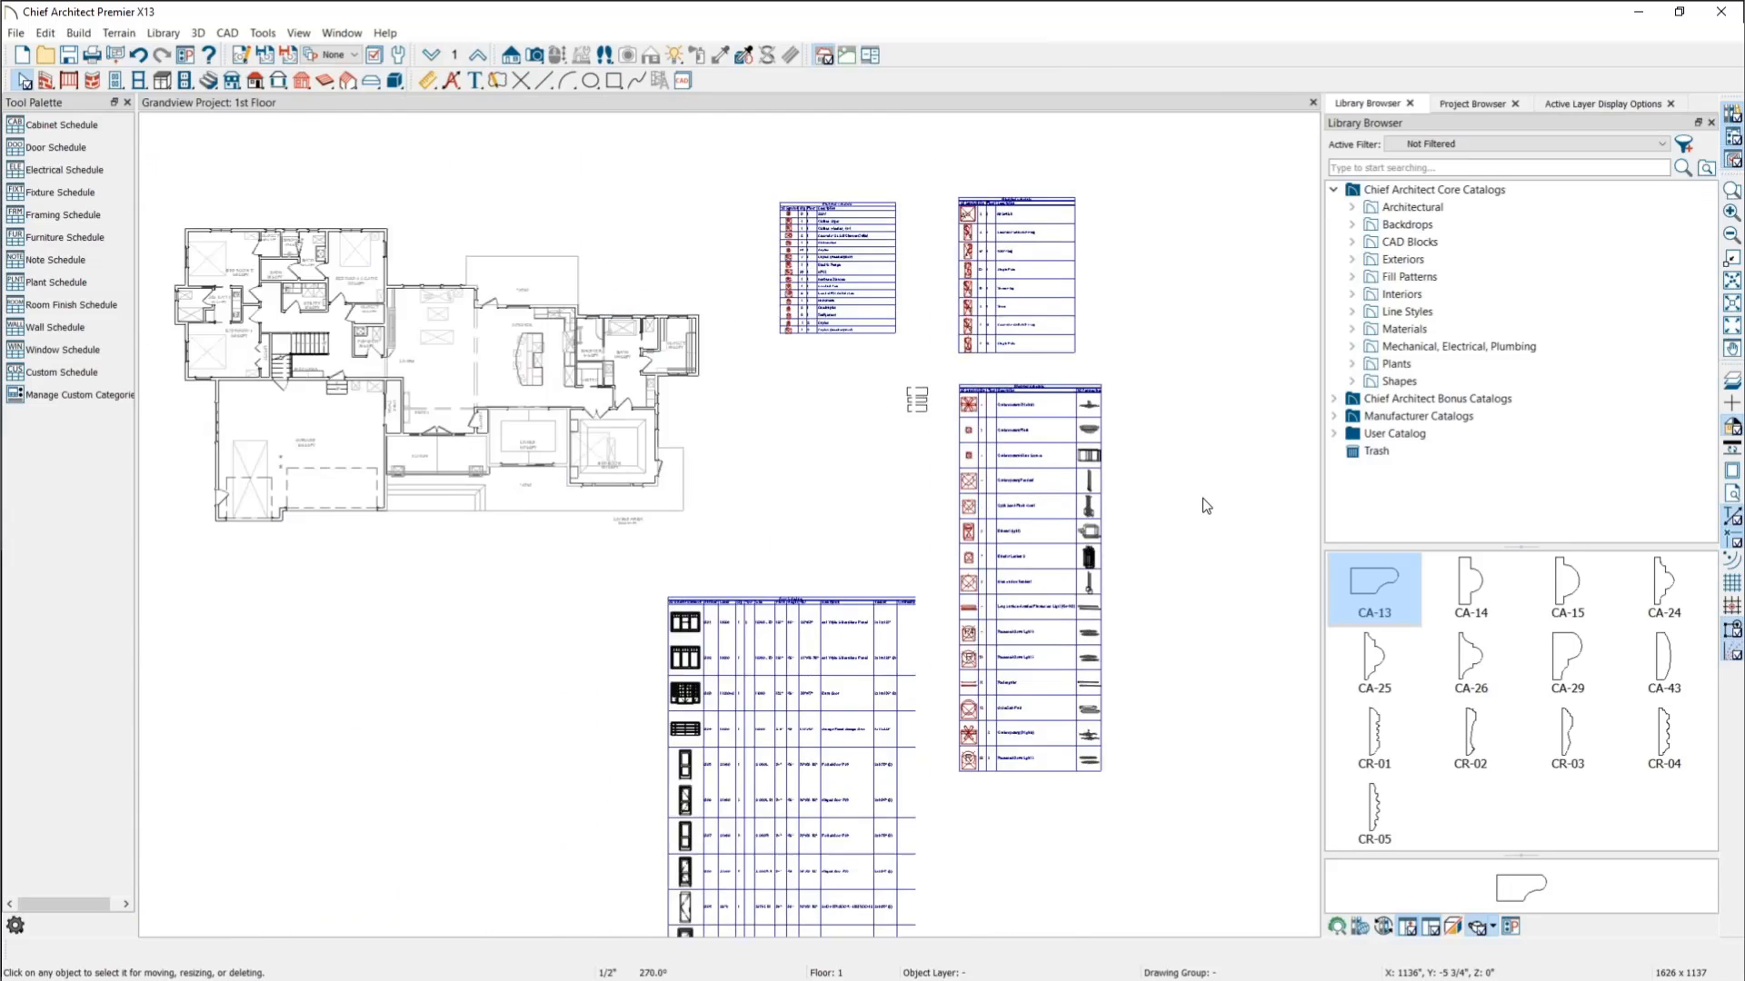
{"action": "scroll", "coordinate": [1203, 498], "scroll_direction": "down", "scroll_amount": 1}
{"action": "scroll", "coordinate": [513, 359], "scroll_direction": "up", "scroll_amount": 3}
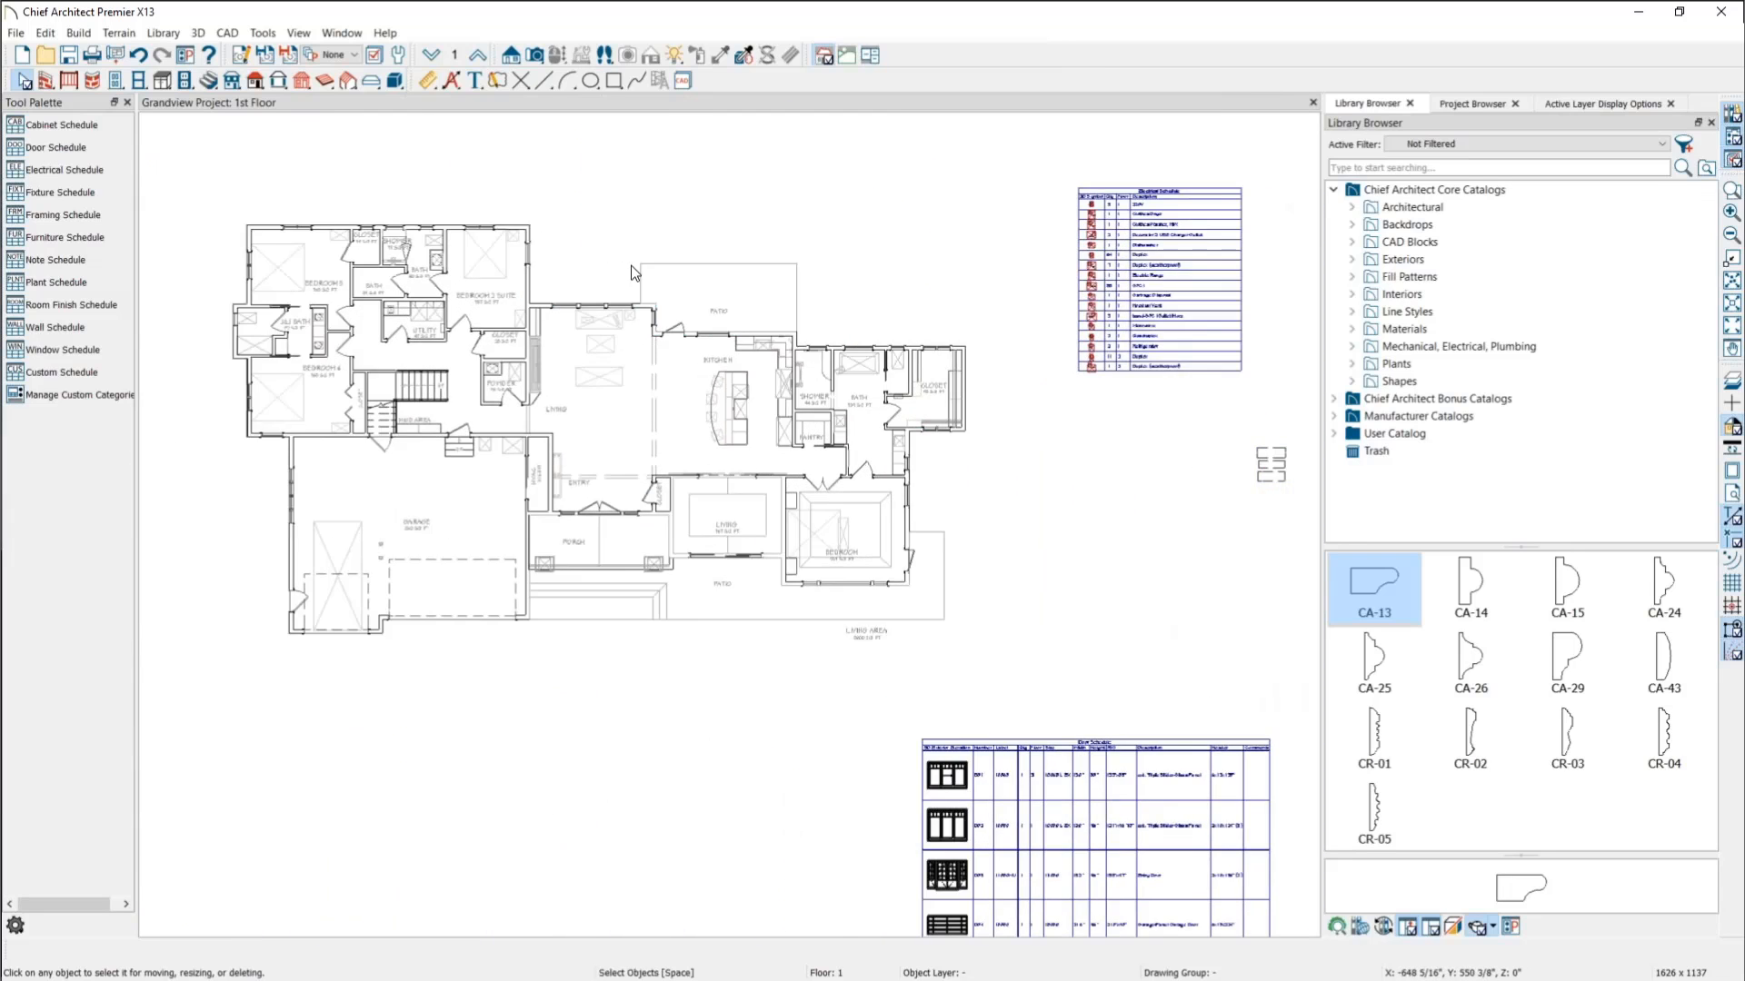
{"action": "scroll", "coordinate": [780, 289], "scroll_direction": "up", "scroll_amount": 2}
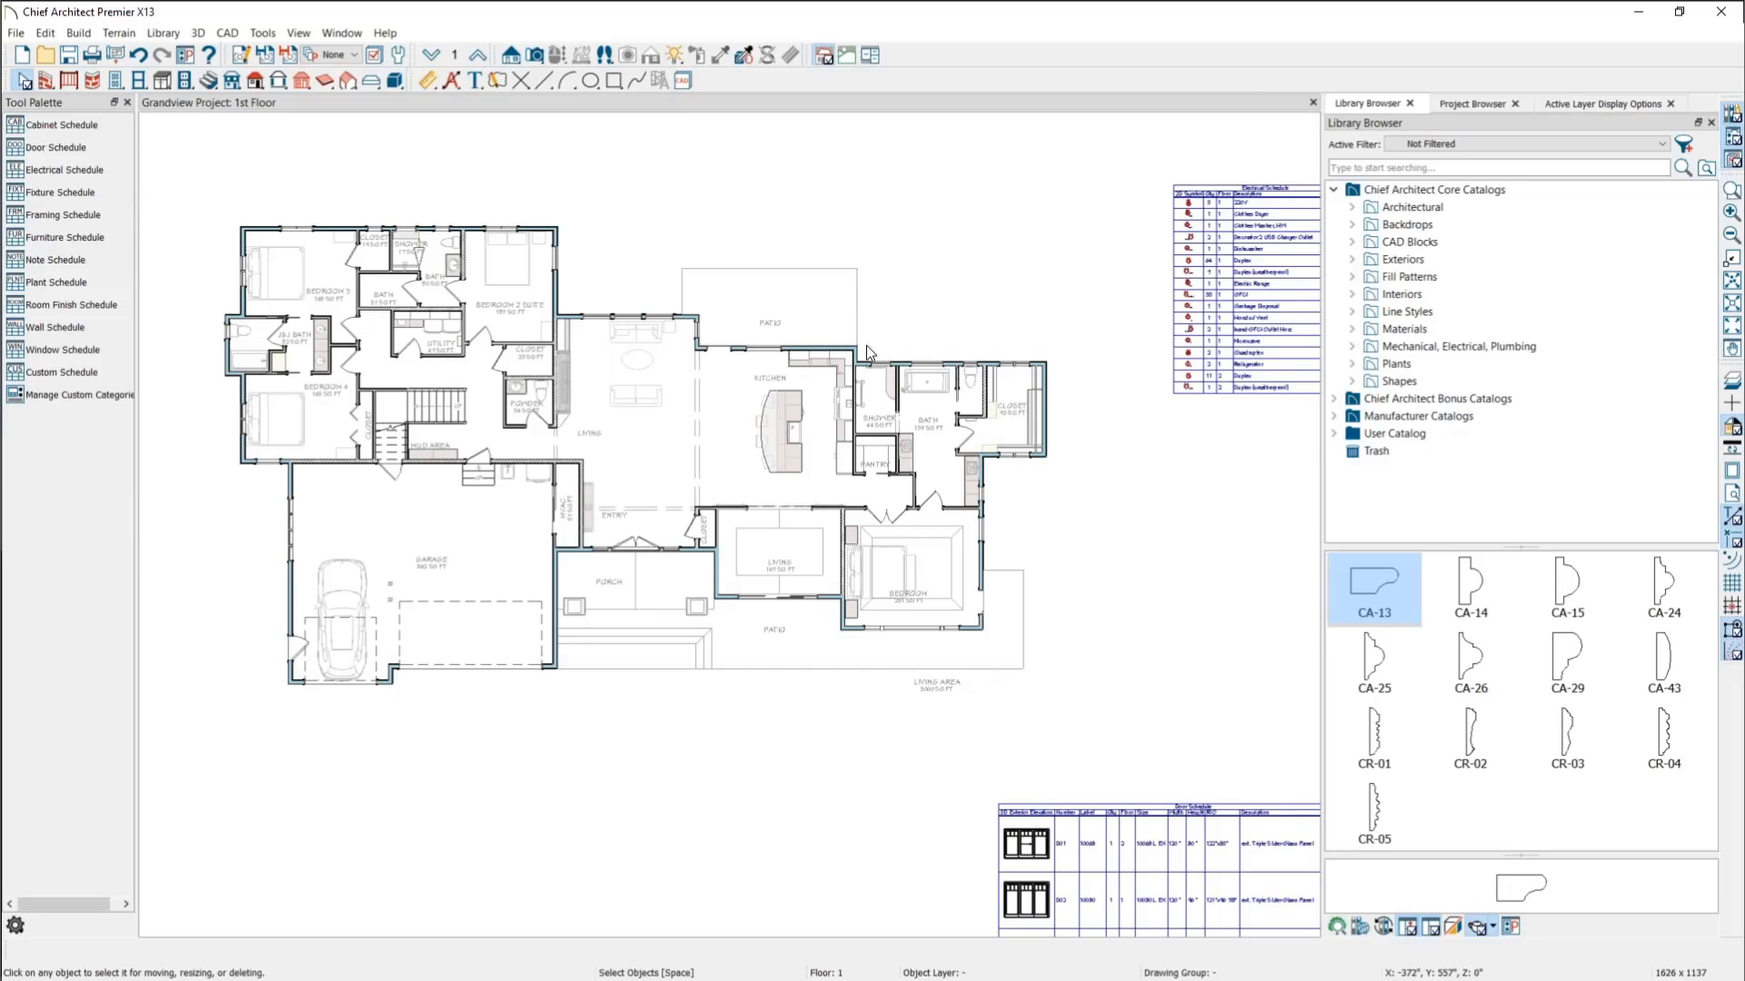
{"action": "scroll", "coordinate": [591, 172], "scroll_direction": "up", "scroll_amount": 1}
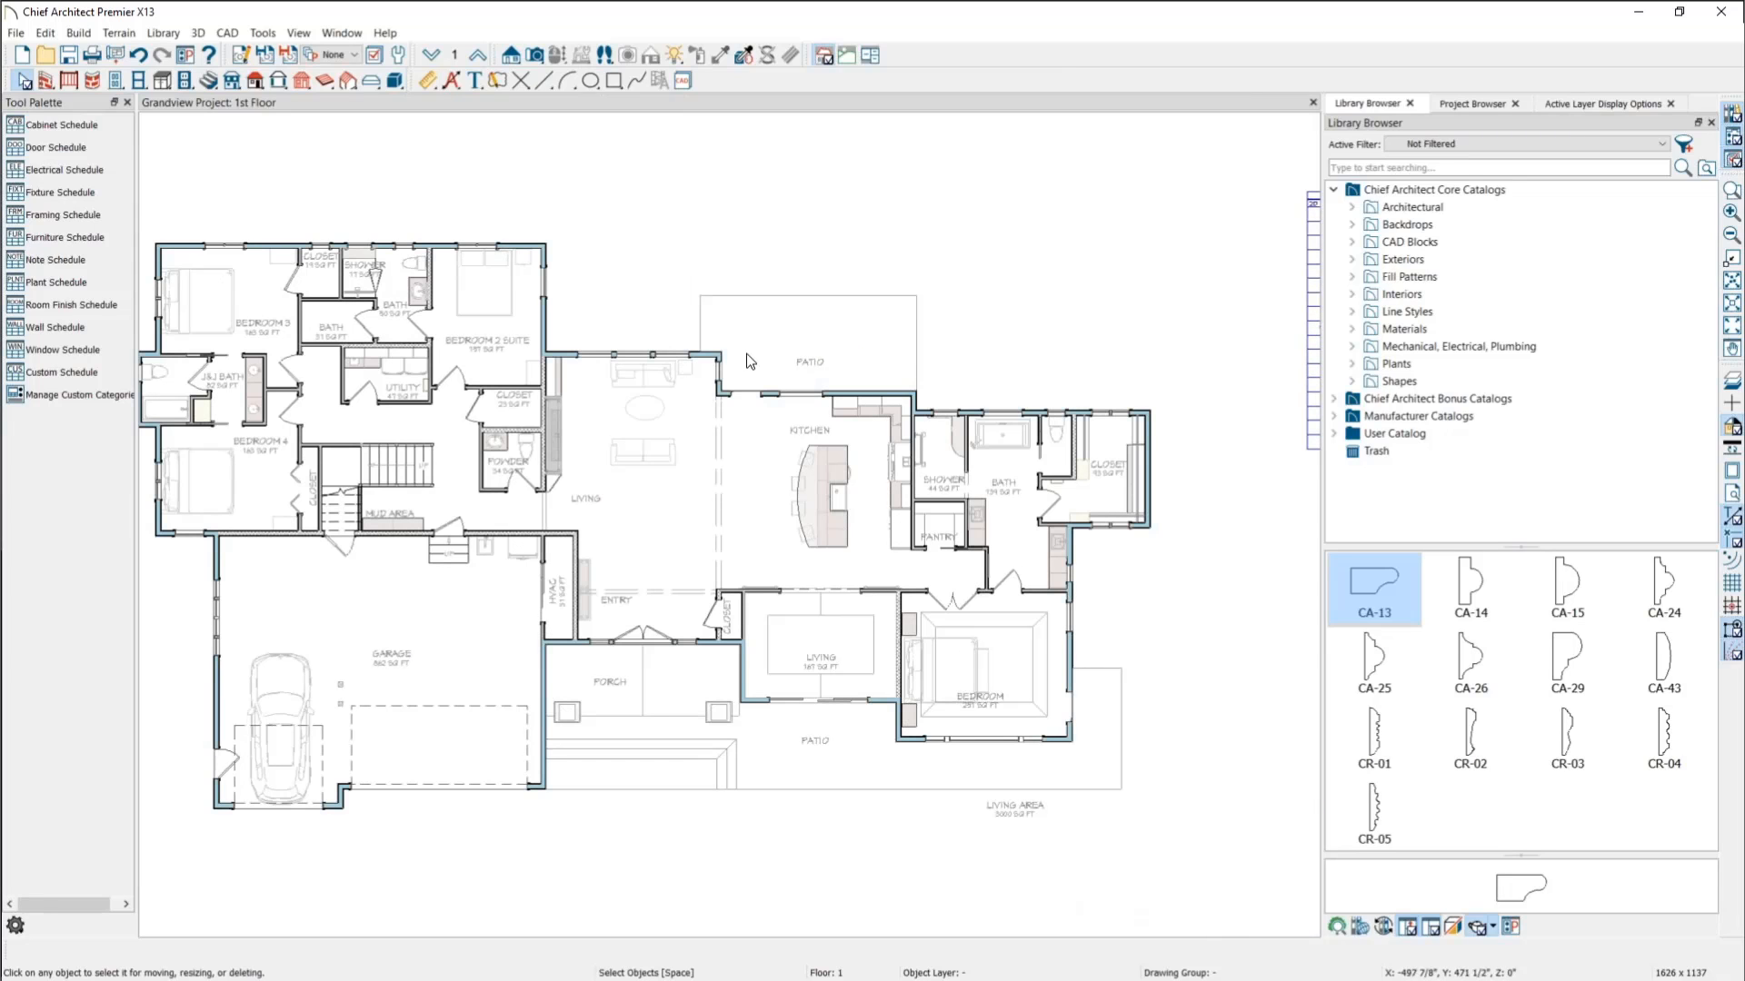
Step: Browse the categories that can be included in the outlet electrical schedule, from Cabinet to Custom, and close its specification without changes
{"action": "scroll", "coordinate": [844, 541], "scroll_direction": "down", "scroll_amount": 3}
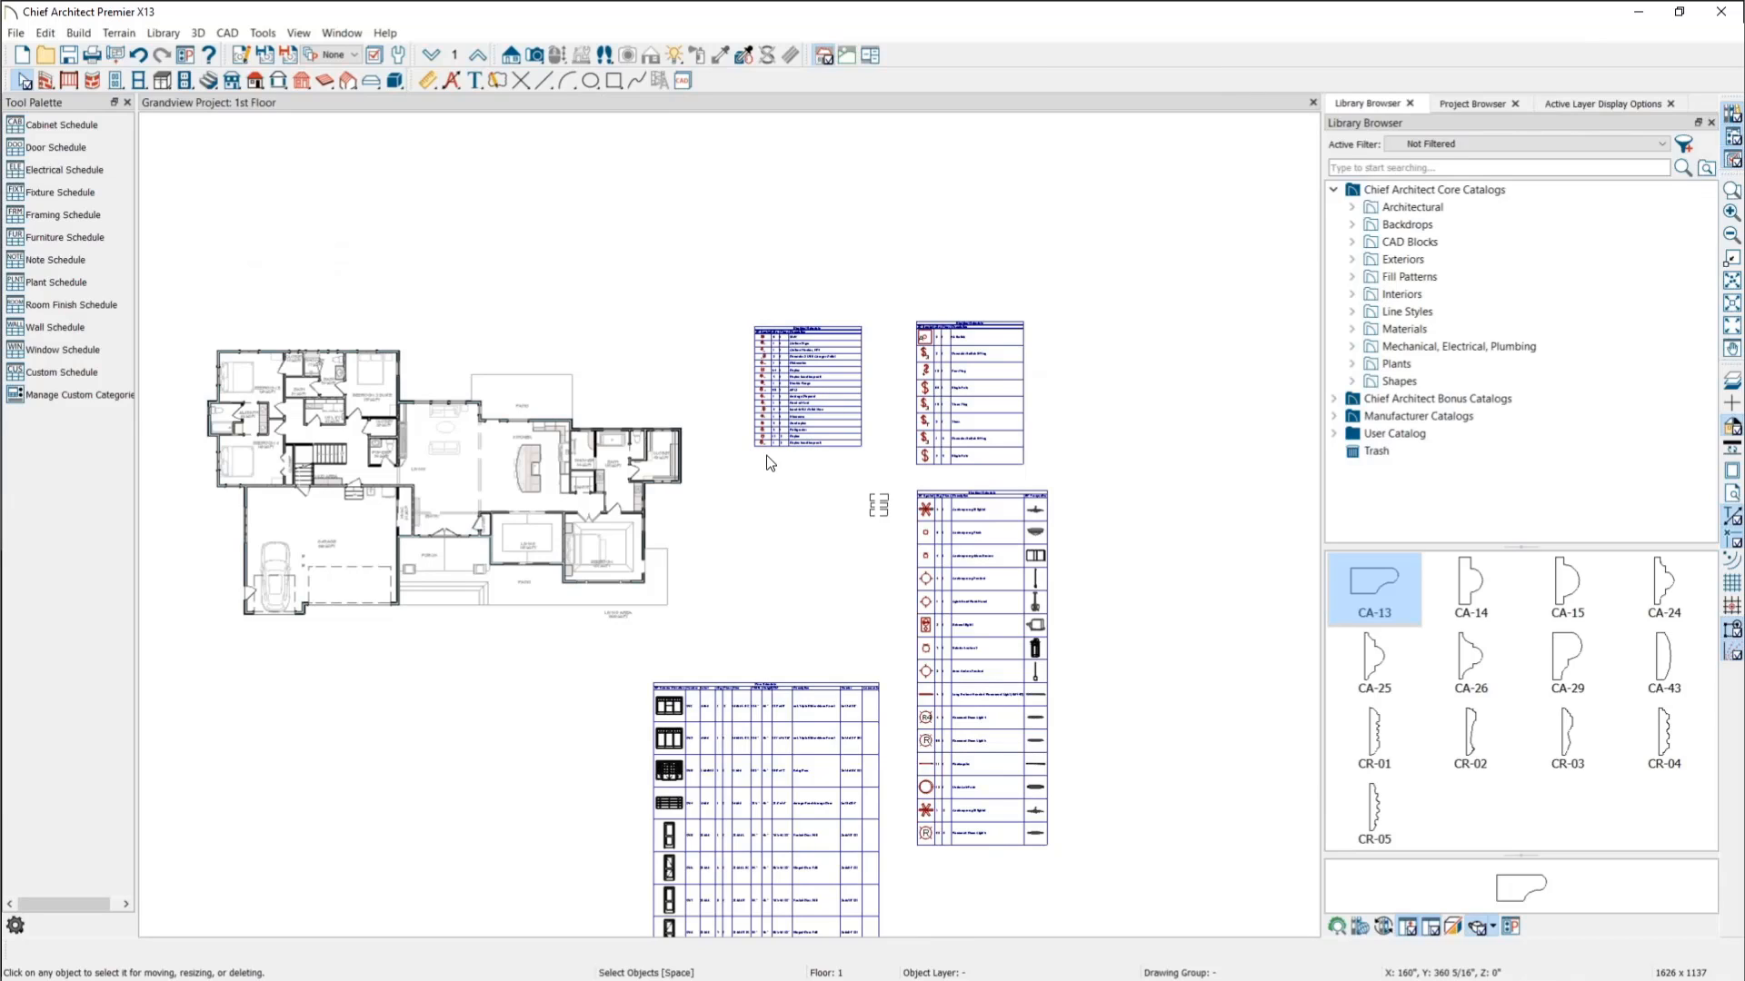
{"action": "double_click", "coordinate": [785, 428]}
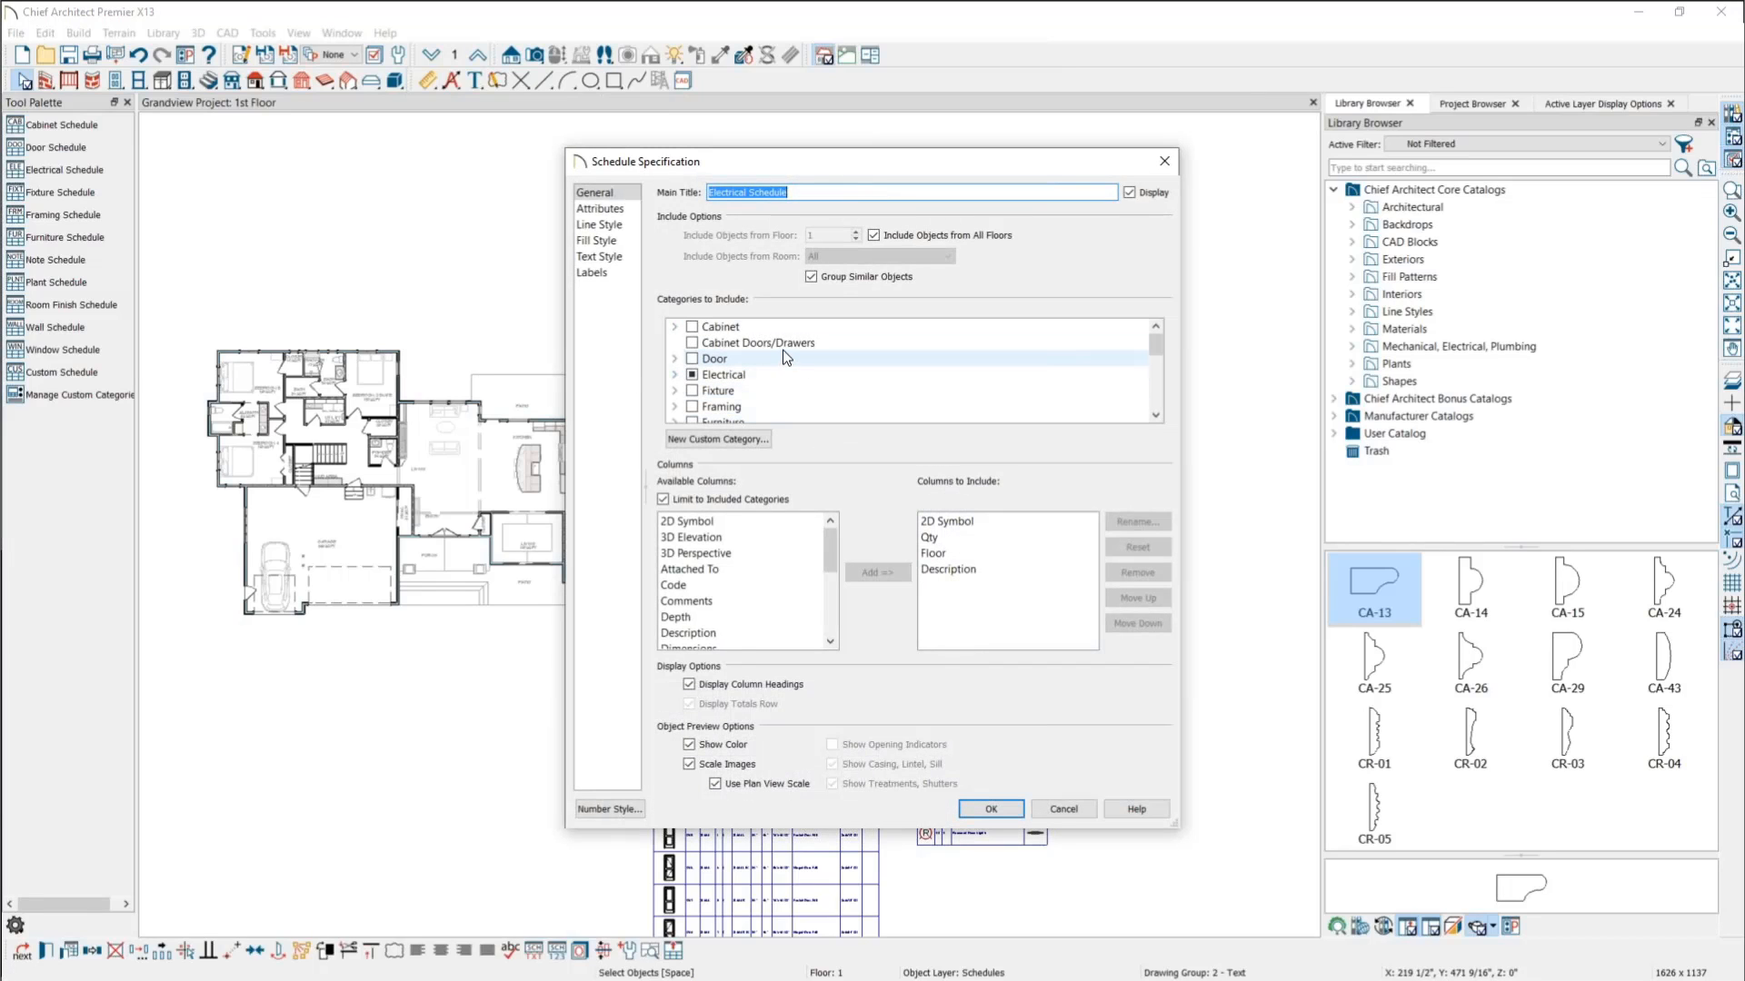
{"action": "left_click", "coordinate": [849, 343]}
{"action": "scroll", "coordinate": [871, 370], "scroll_direction": "down", "scroll_amount": 4}
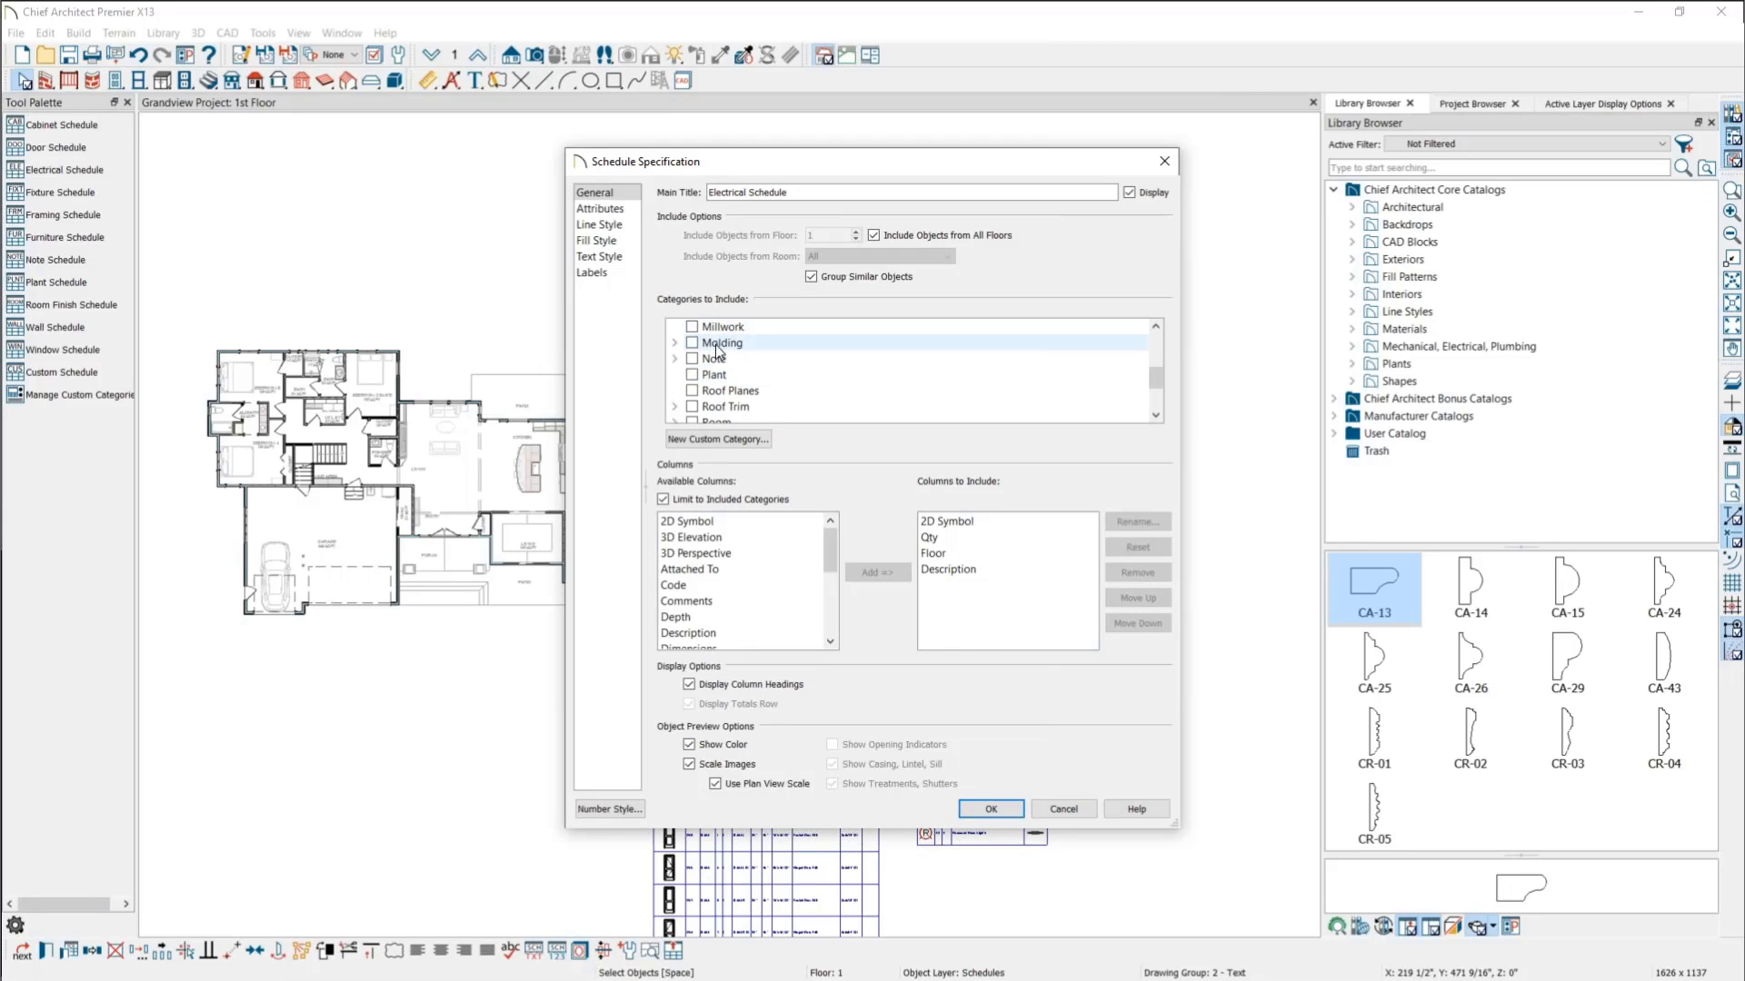
{"action": "left_click", "coordinate": [740, 390]}
{"action": "scroll", "coordinate": [834, 400], "scroll_direction": "down", "scroll_amount": 1}
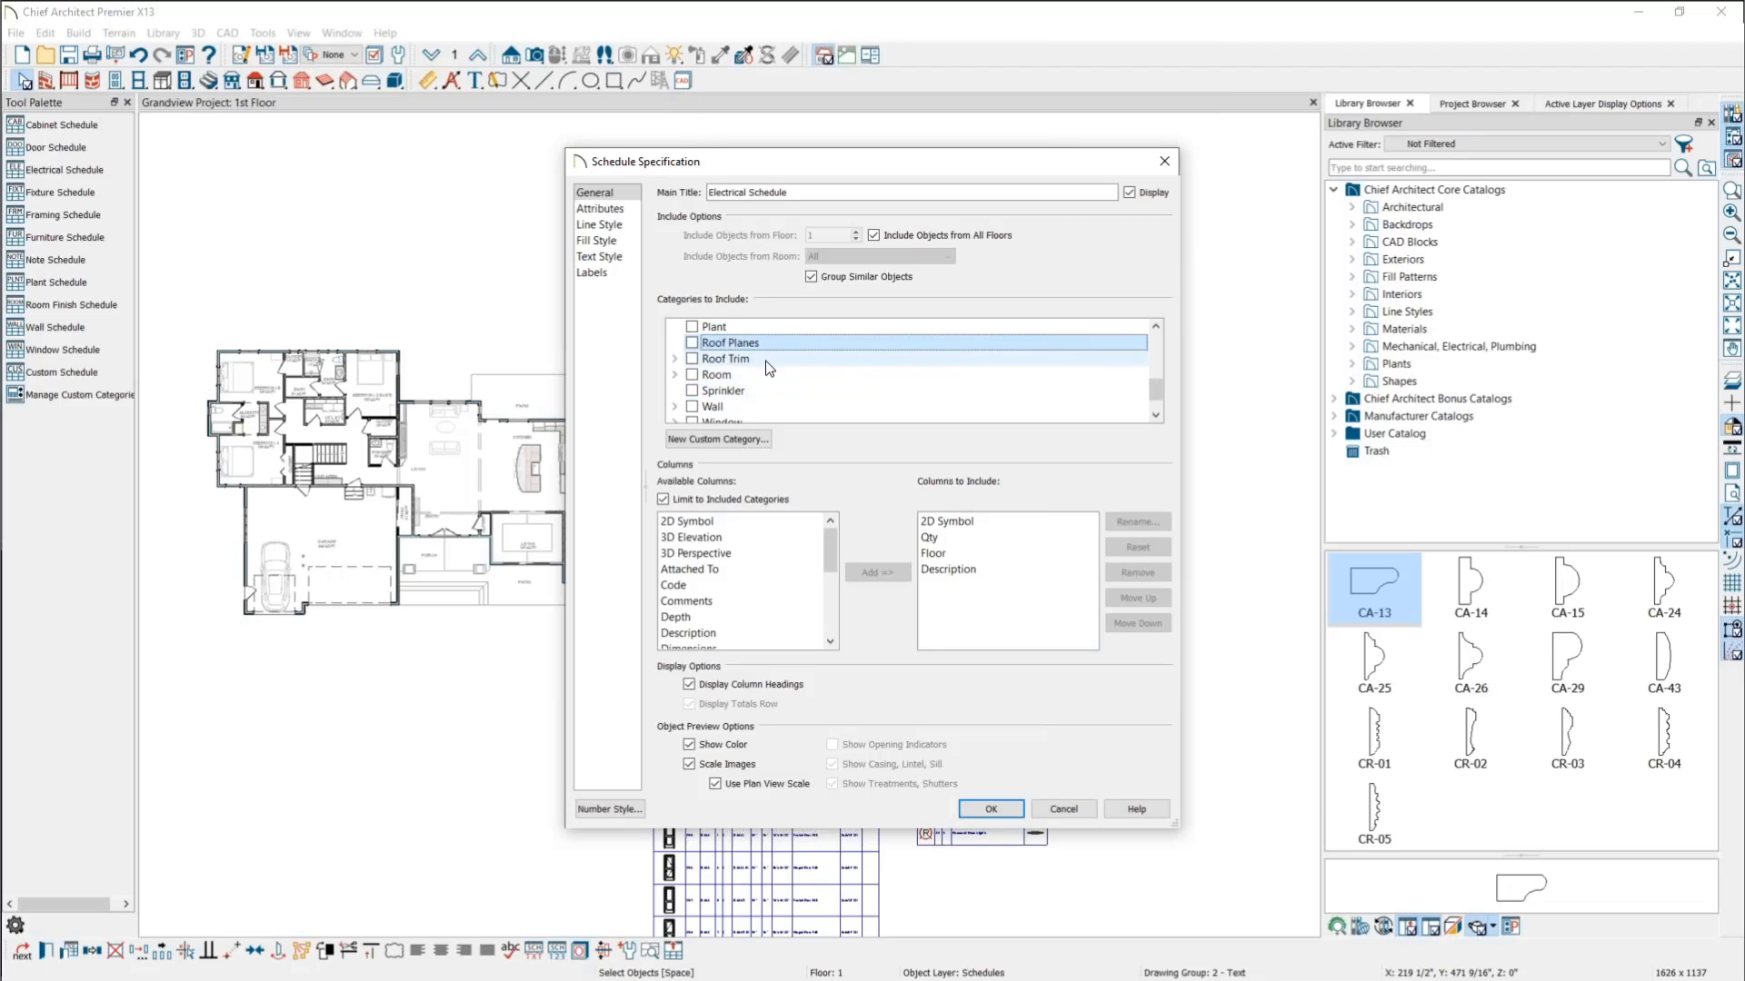
{"action": "left_click", "coordinate": [873, 360]}
{"action": "scroll", "coordinate": [886, 372], "scroll_direction": "down", "scroll_amount": 1}
{"action": "left_click", "coordinate": [783, 359]}
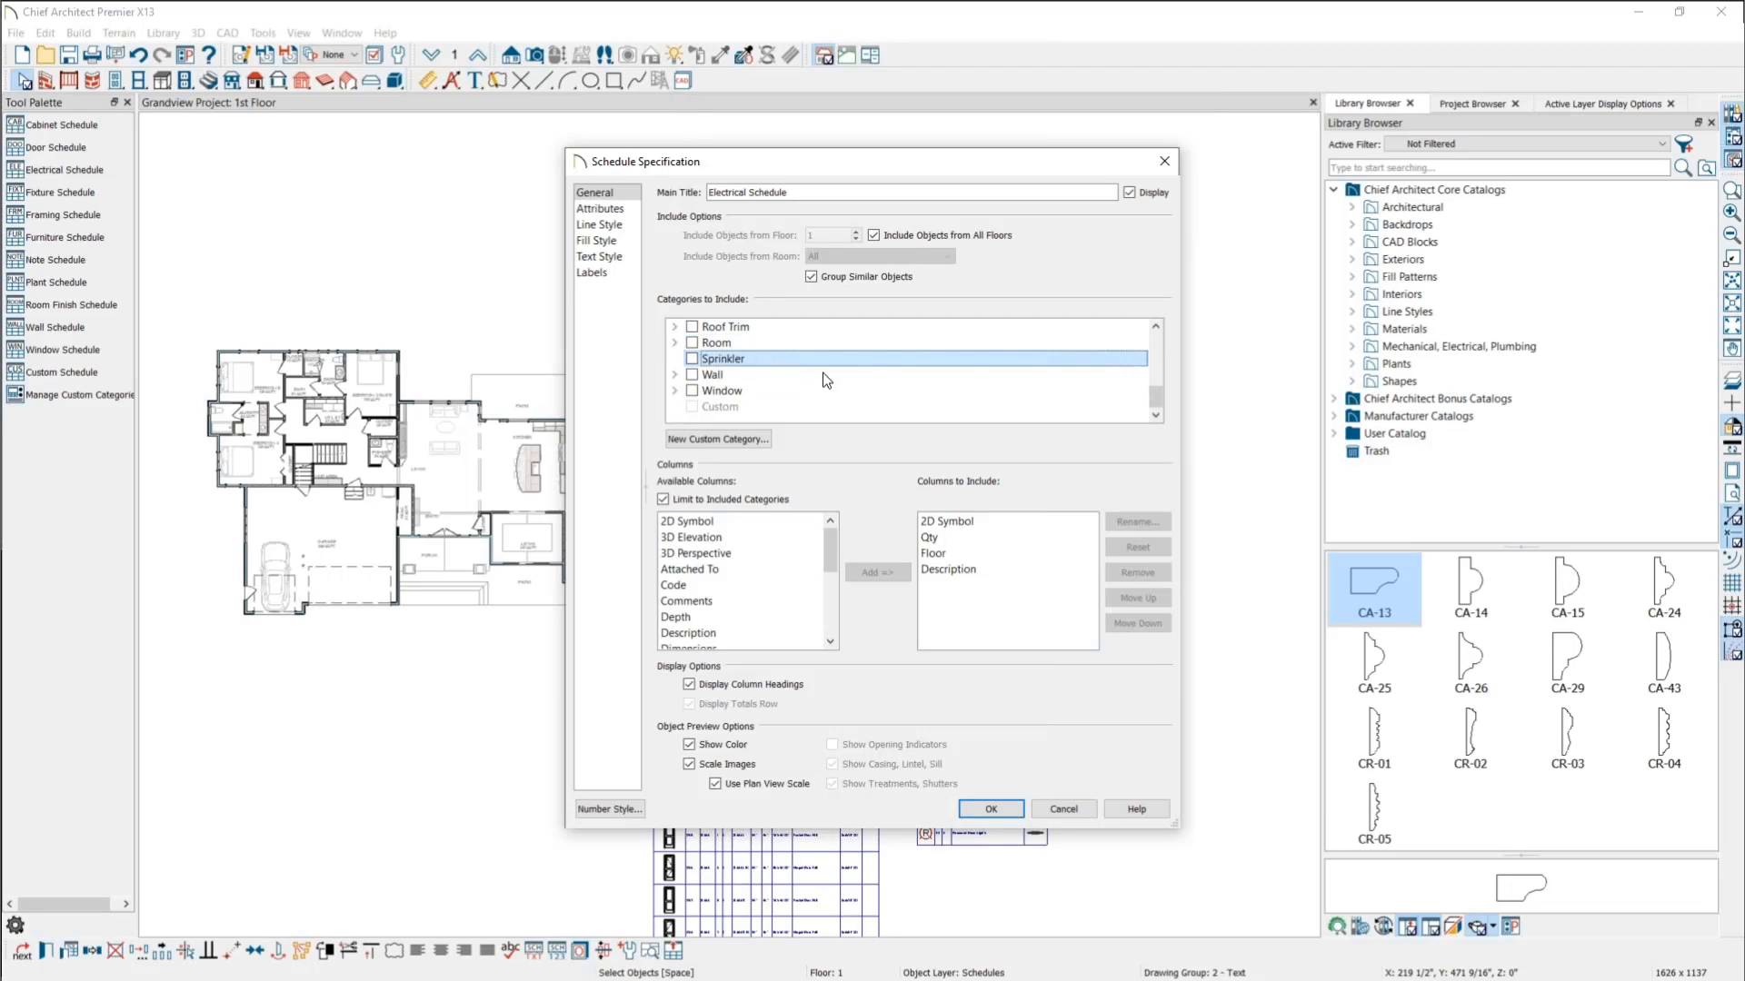
{"action": "scroll", "coordinate": [937, 382], "scroll_direction": "up", "scroll_amount": 1}
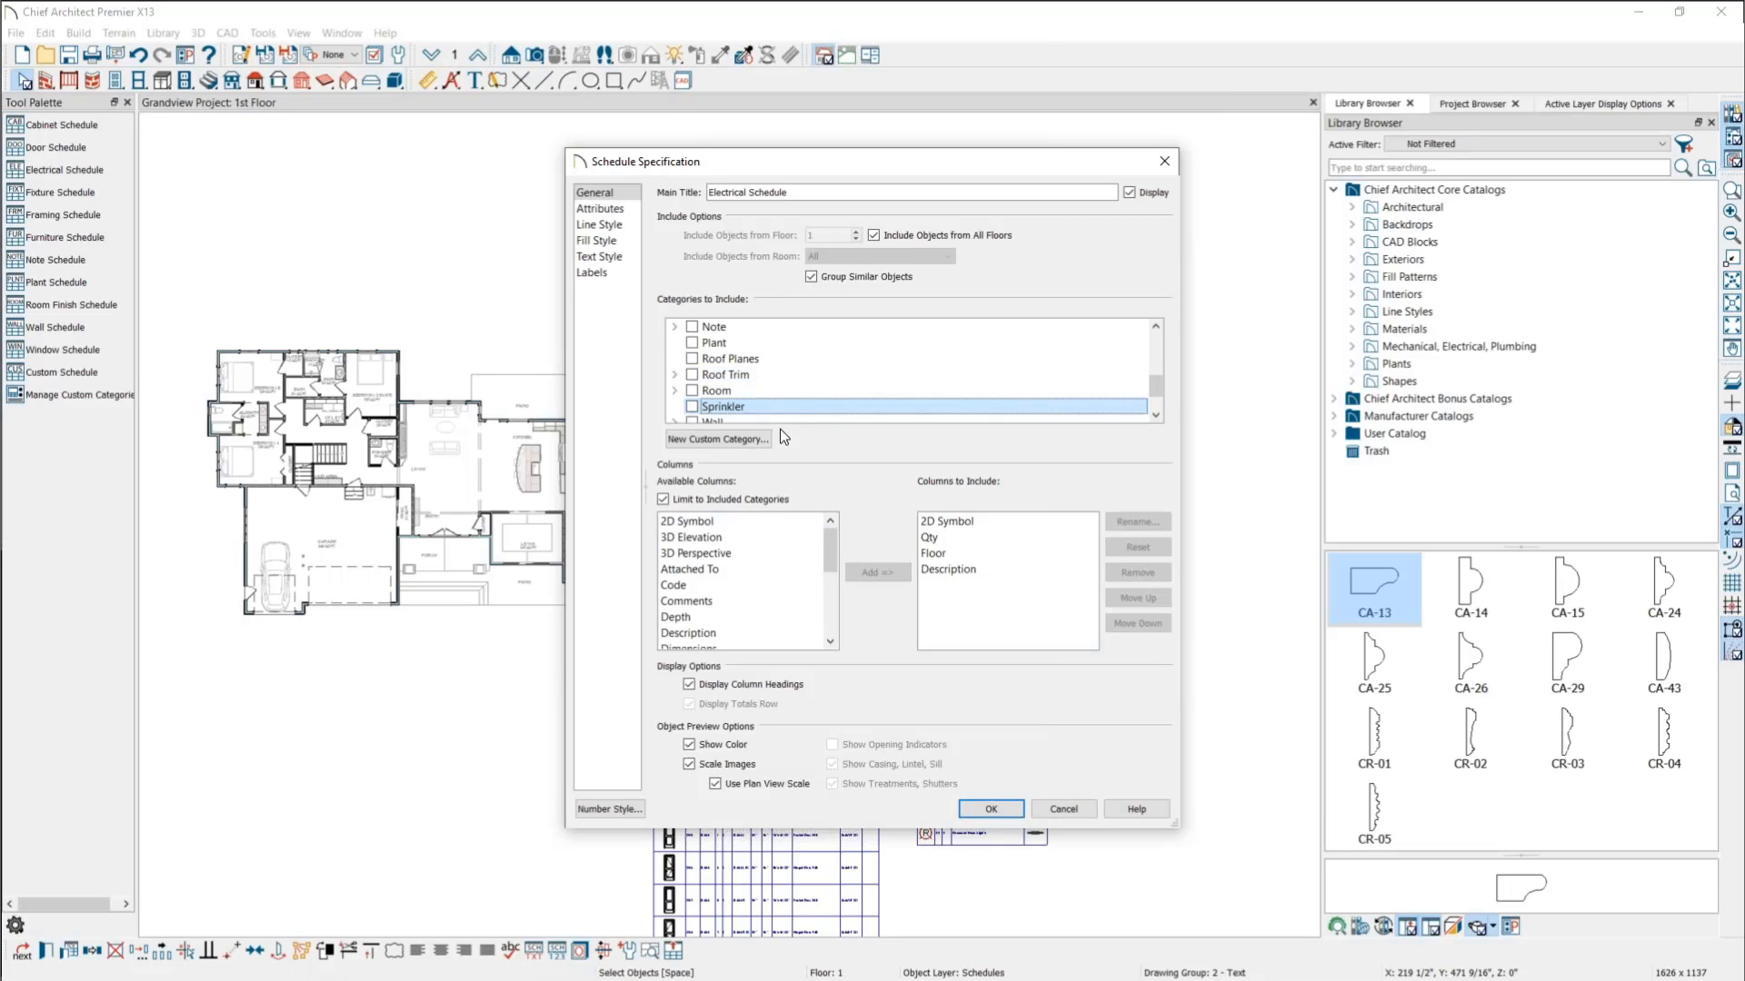
{"action": "scroll", "coordinate": [727, 395], "scroll_direction": "down", "scroll_amount": 1}
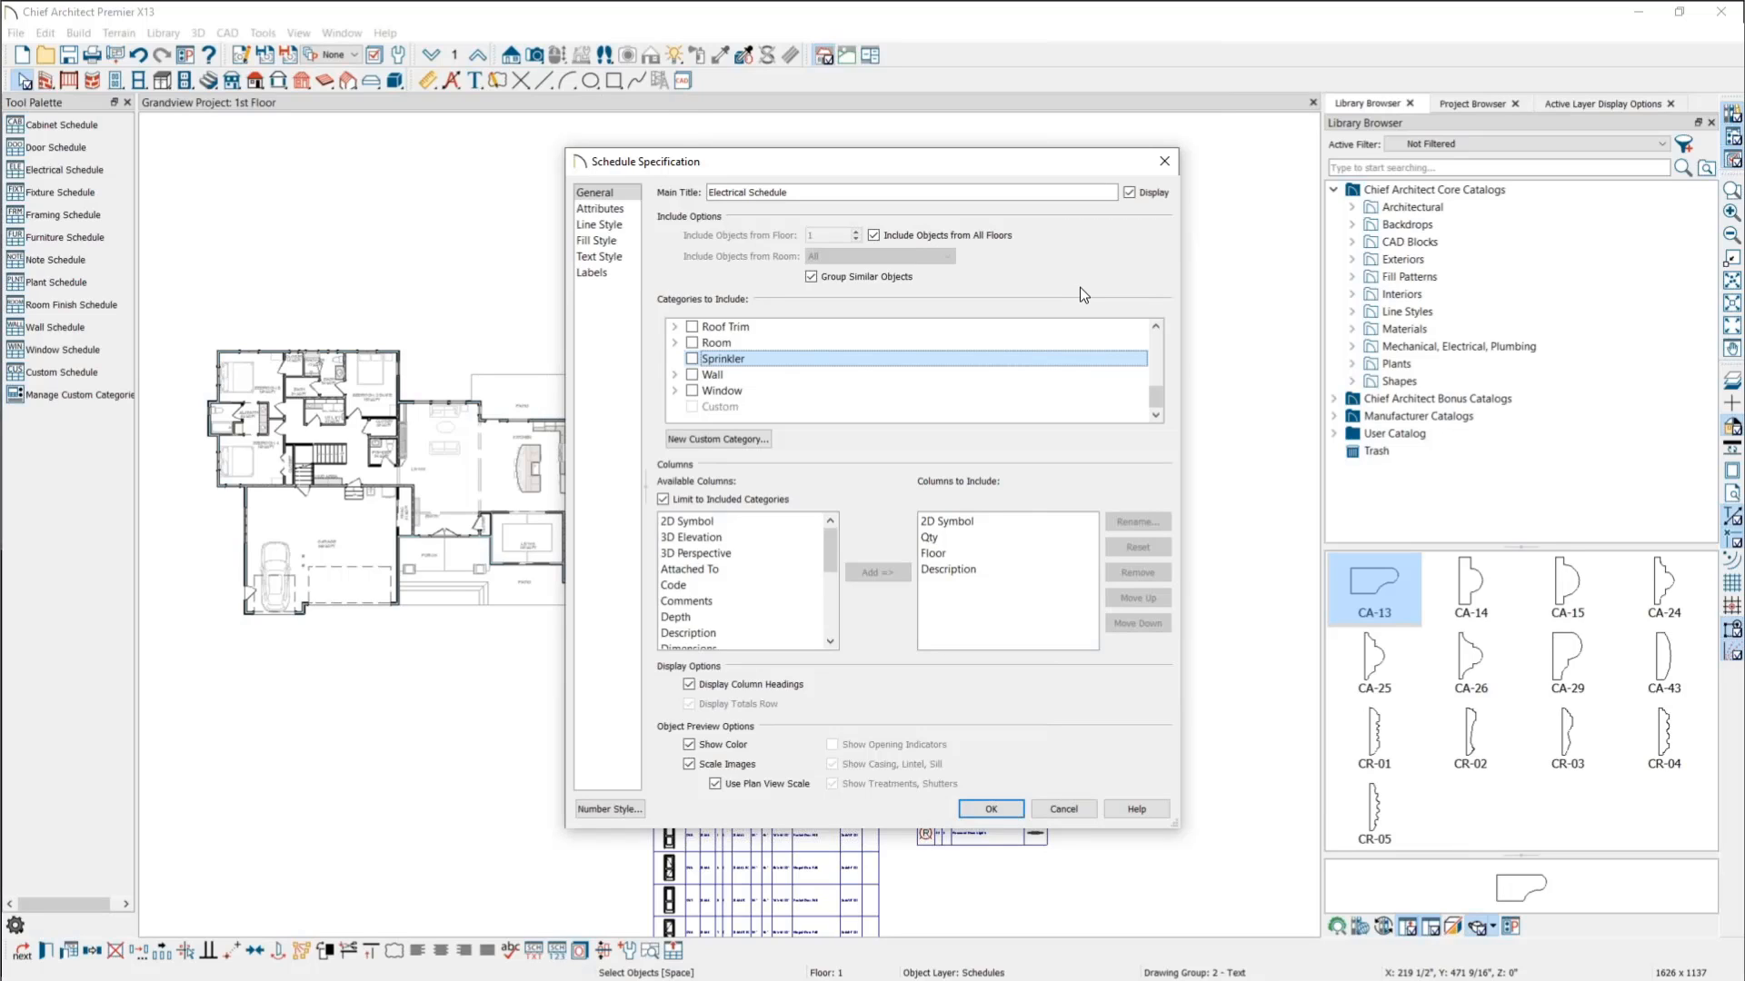
{"action": "left_click", "coordinate": [1166, 170]}
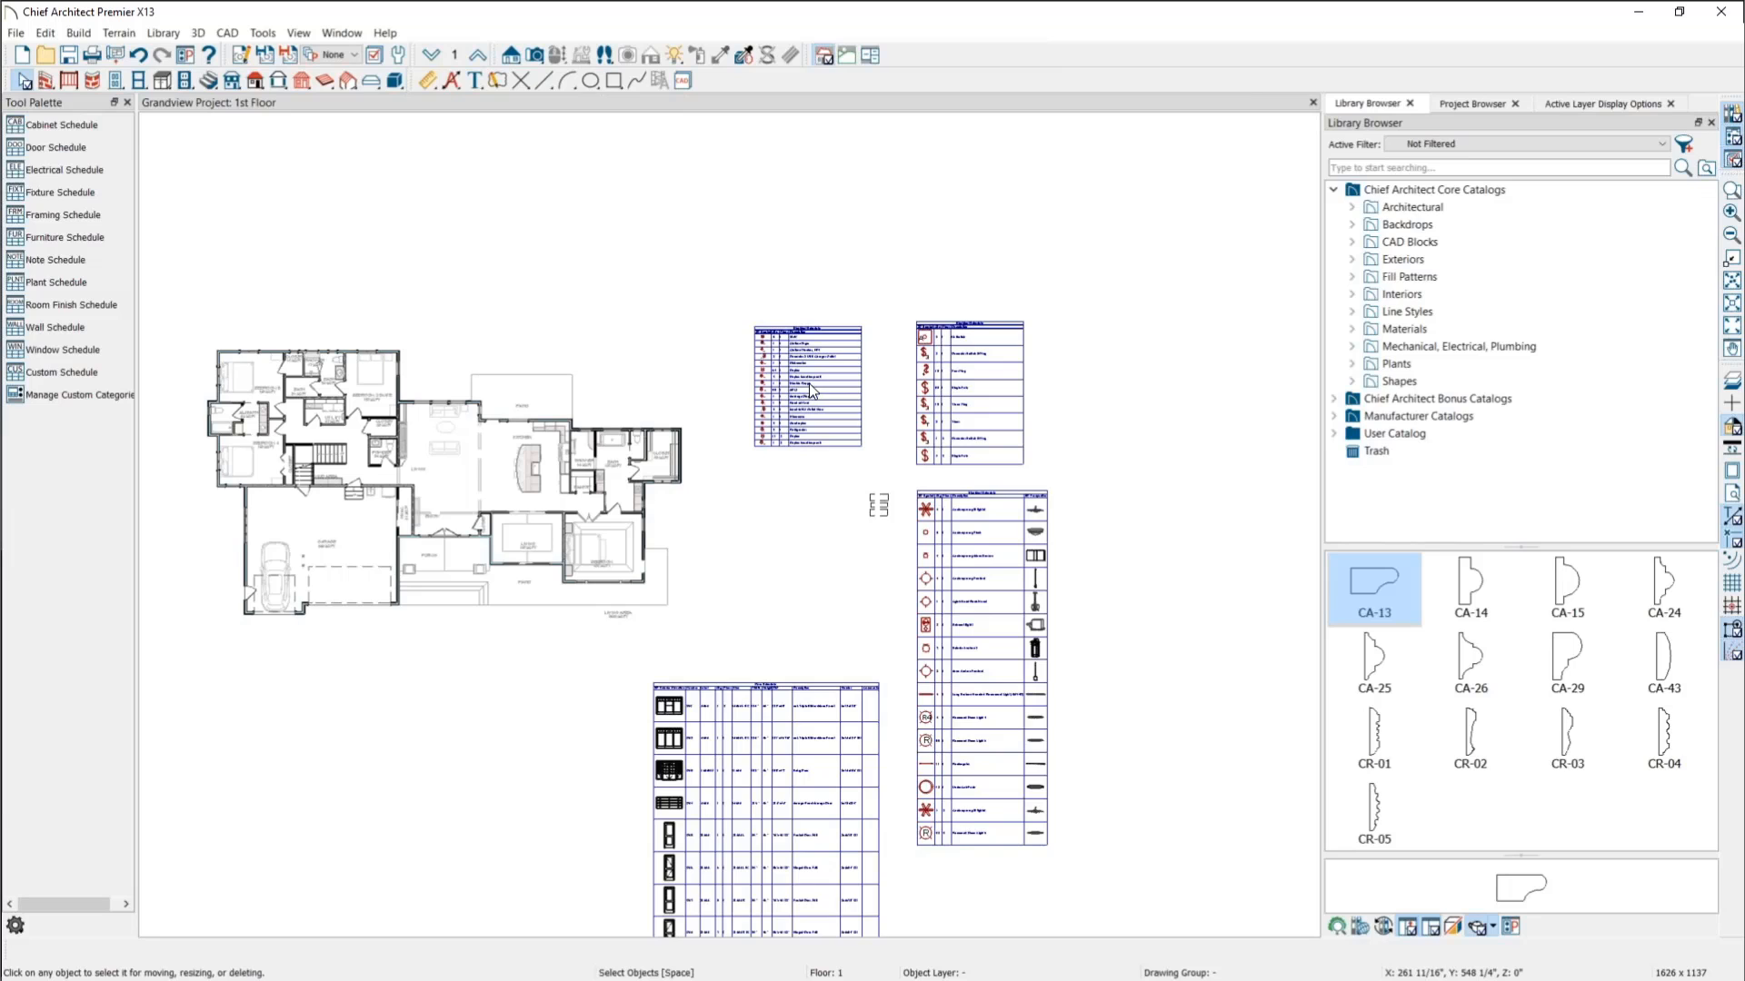
Step: Review the Labels, Text Style and Fill Style settings of the outlet electrical schedule, then close its specification without changes
{"action": "scroll", "coordinate": [809, 390], "scroll_direction": "up", "scroll_amount": 5}
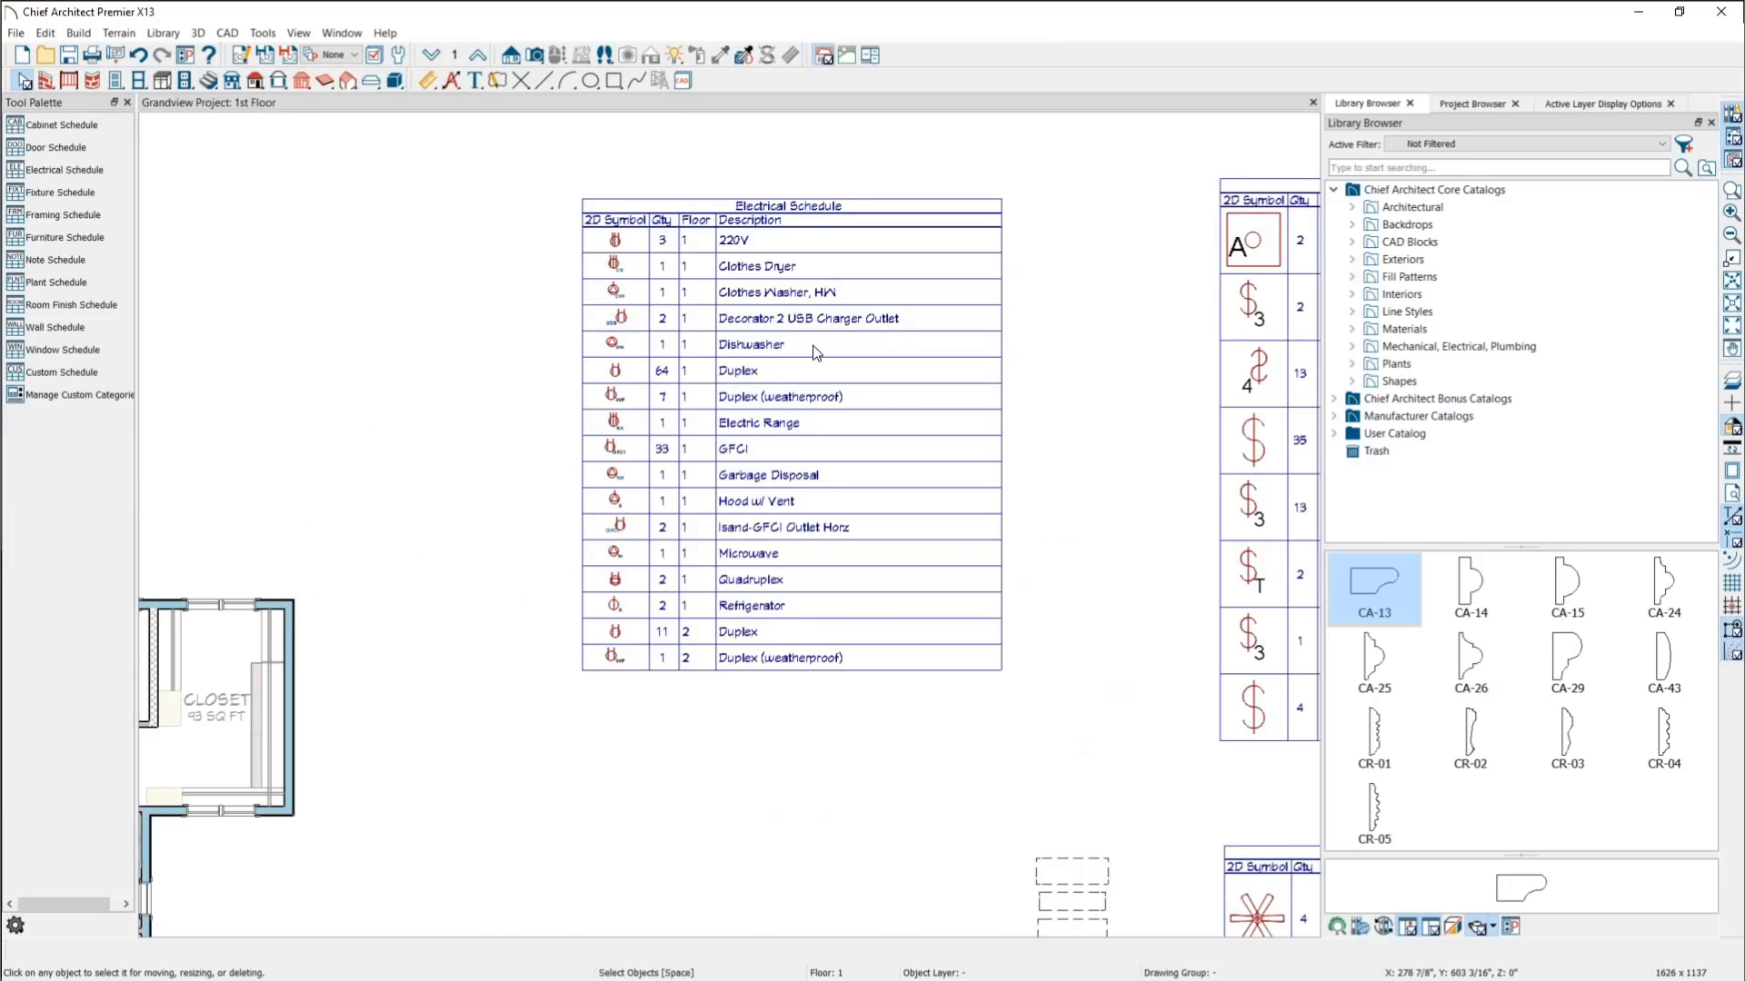
{"action": "left_click", "coordinate": [825, 346]}
{"action": "double_click", "coordinate": [825, 346]}
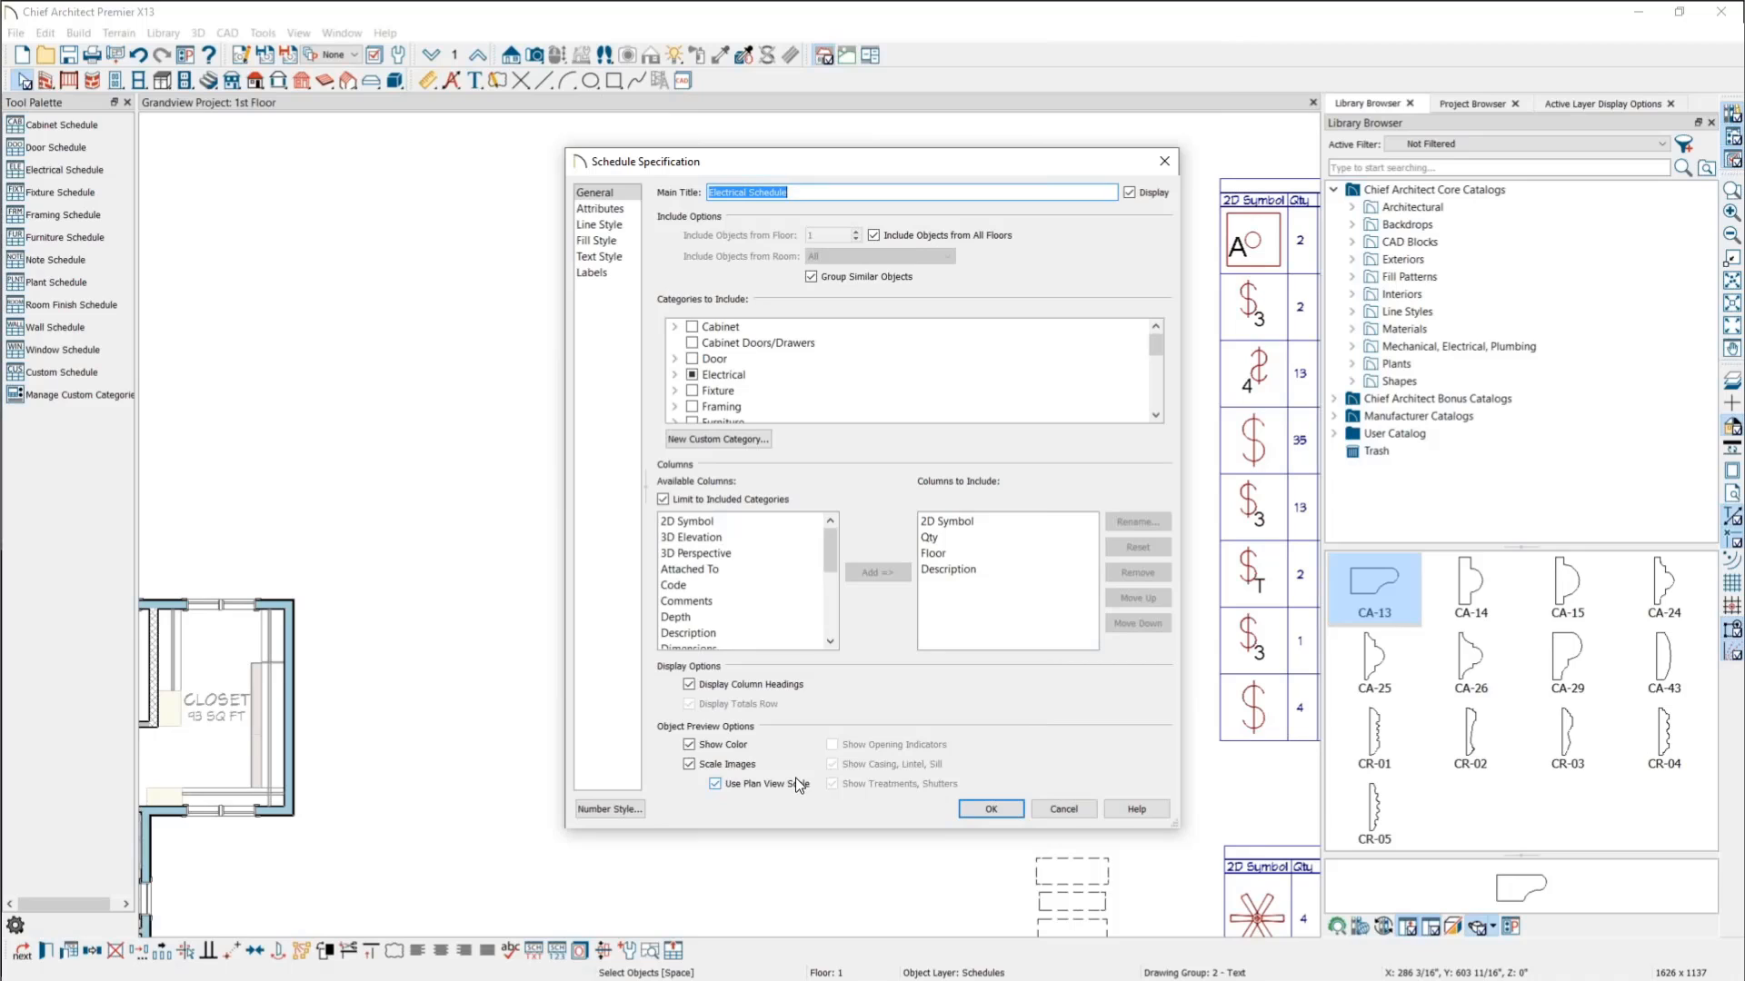
{"action": "left_click", "coordinate": [593, 275]}
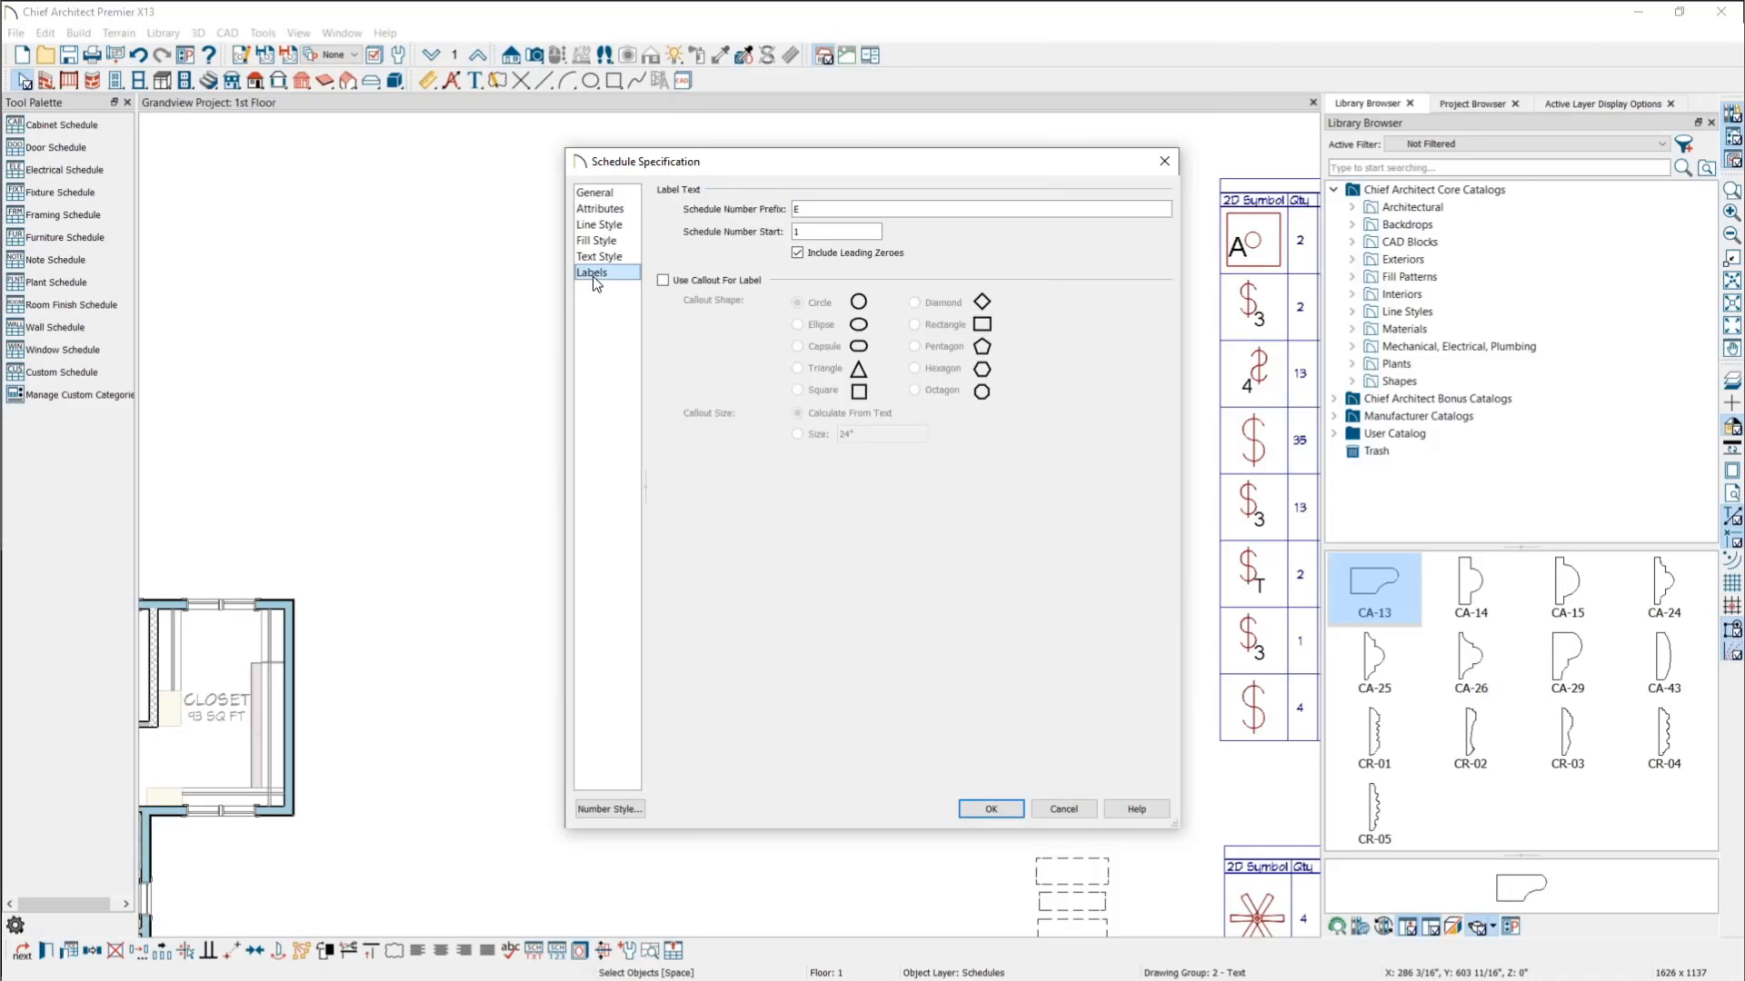
{"action": "left_click", "coordinate": [603, 257]}
{"action": "left_click", "coordinate": [600, 241]}
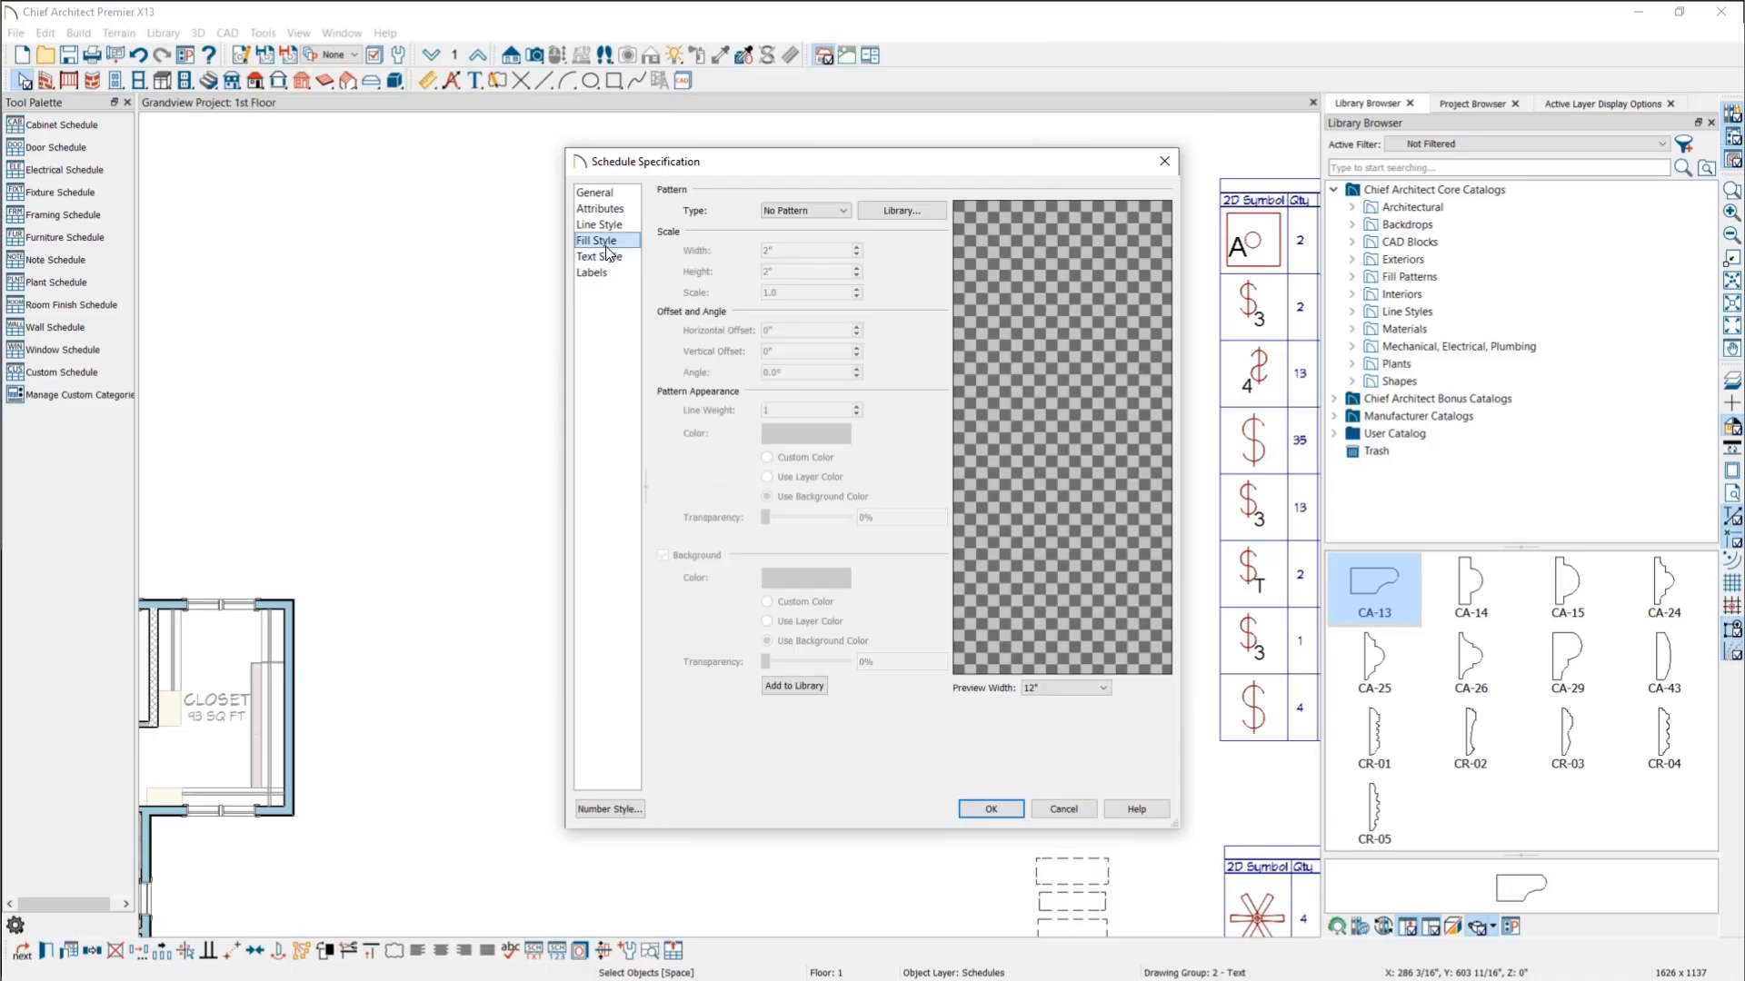
{"action": "left_click", "coordinate": [1159, 166]}
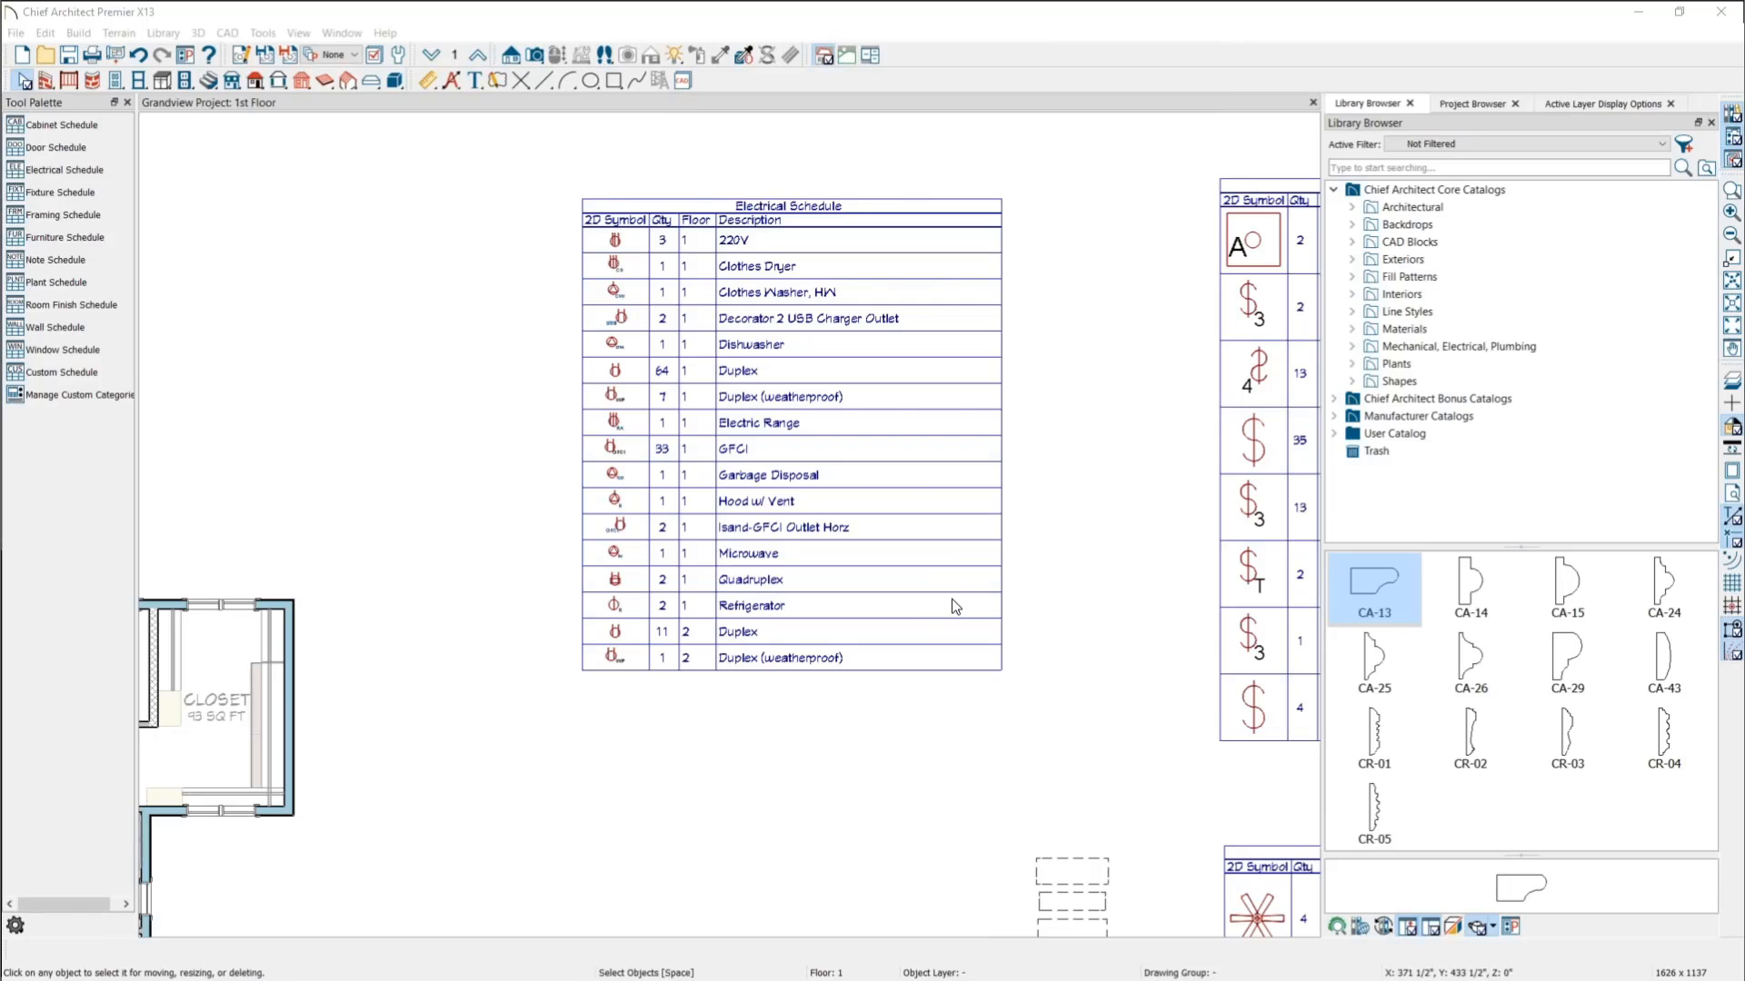
Step: Include the Other subcategory of Electrical in the light fixture schedule and apply the change
{"action": "scroll", "coordinate": [455, 487], "scroll_direction": "down", "scroll_amount": 3}
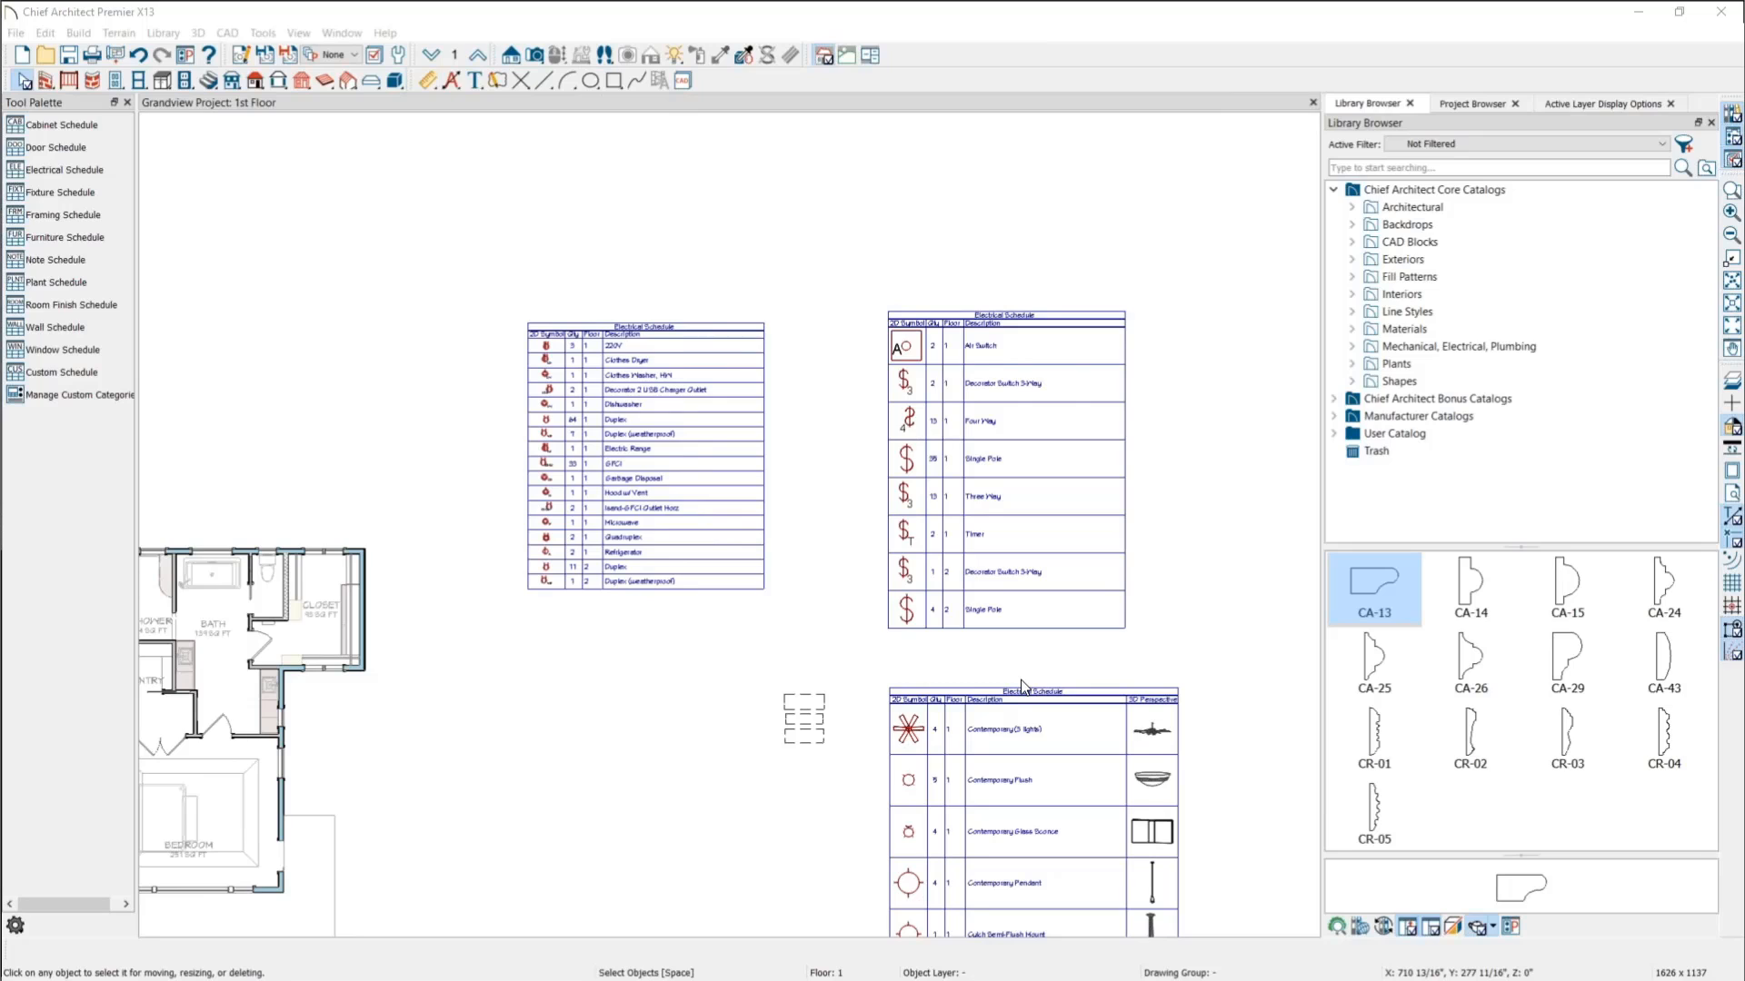
{"action": "double_click", "coordinate": [1006, 749]}
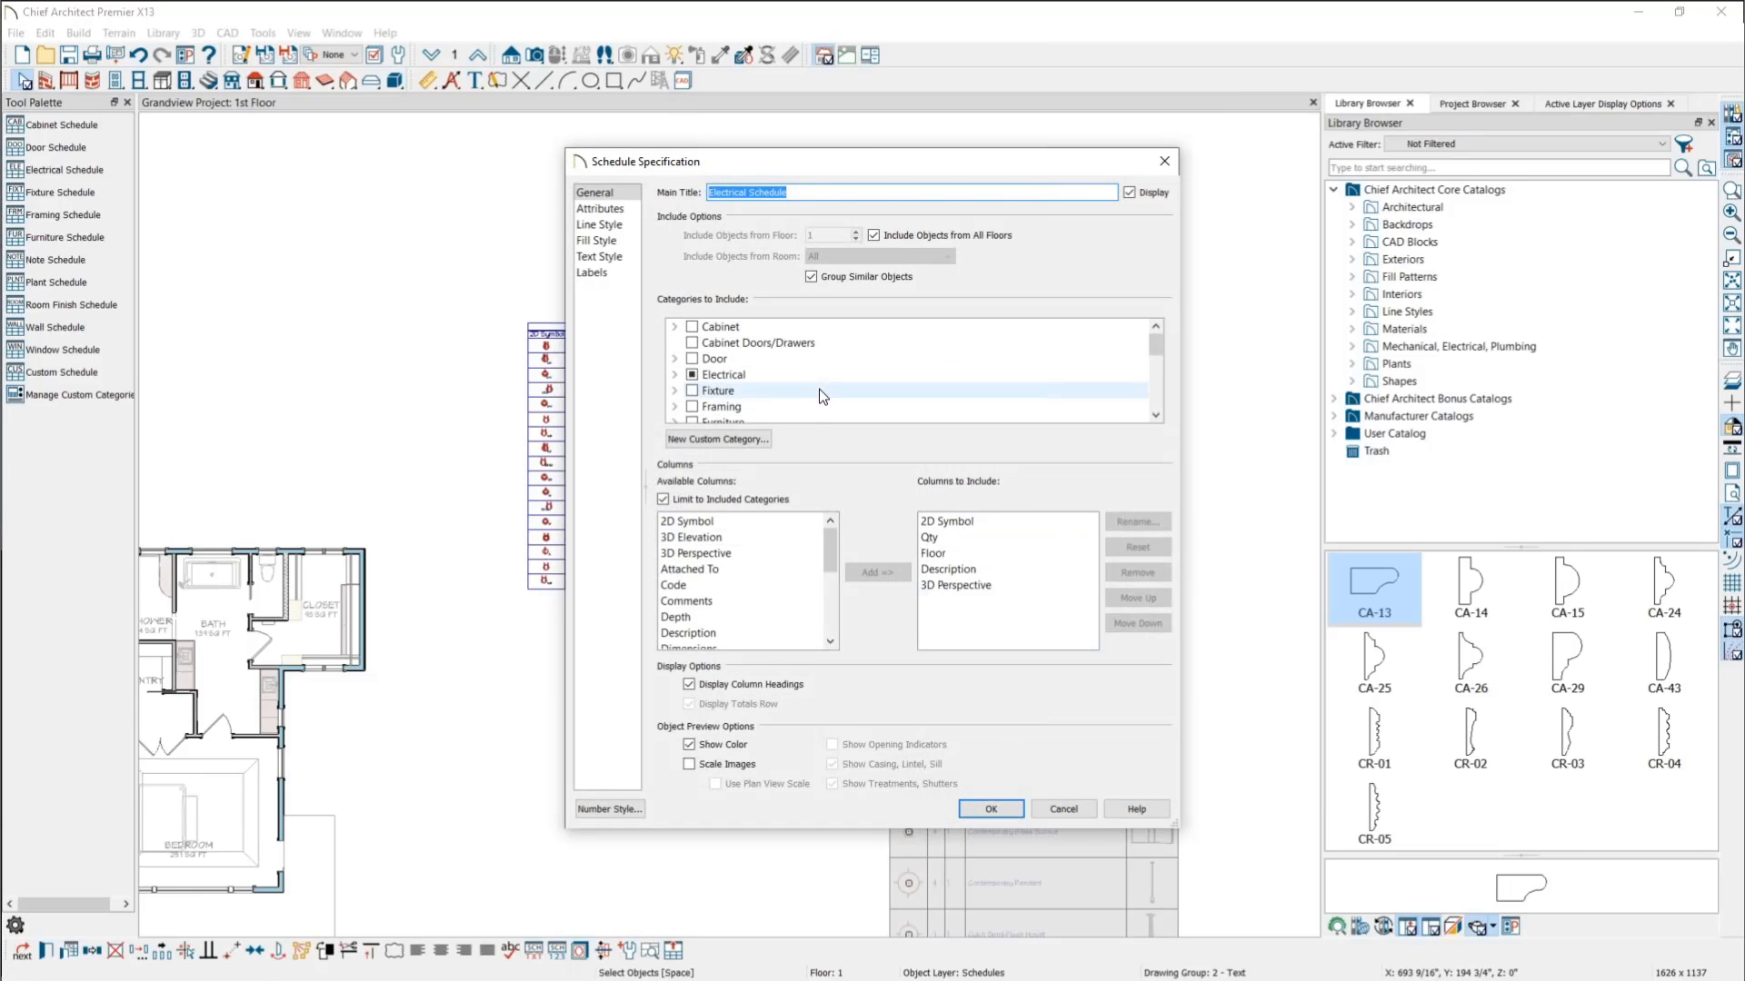
{"action": "scroll", "coordinate": [808, 386], "scroll_direction": "down", "scroll_amount": 1}
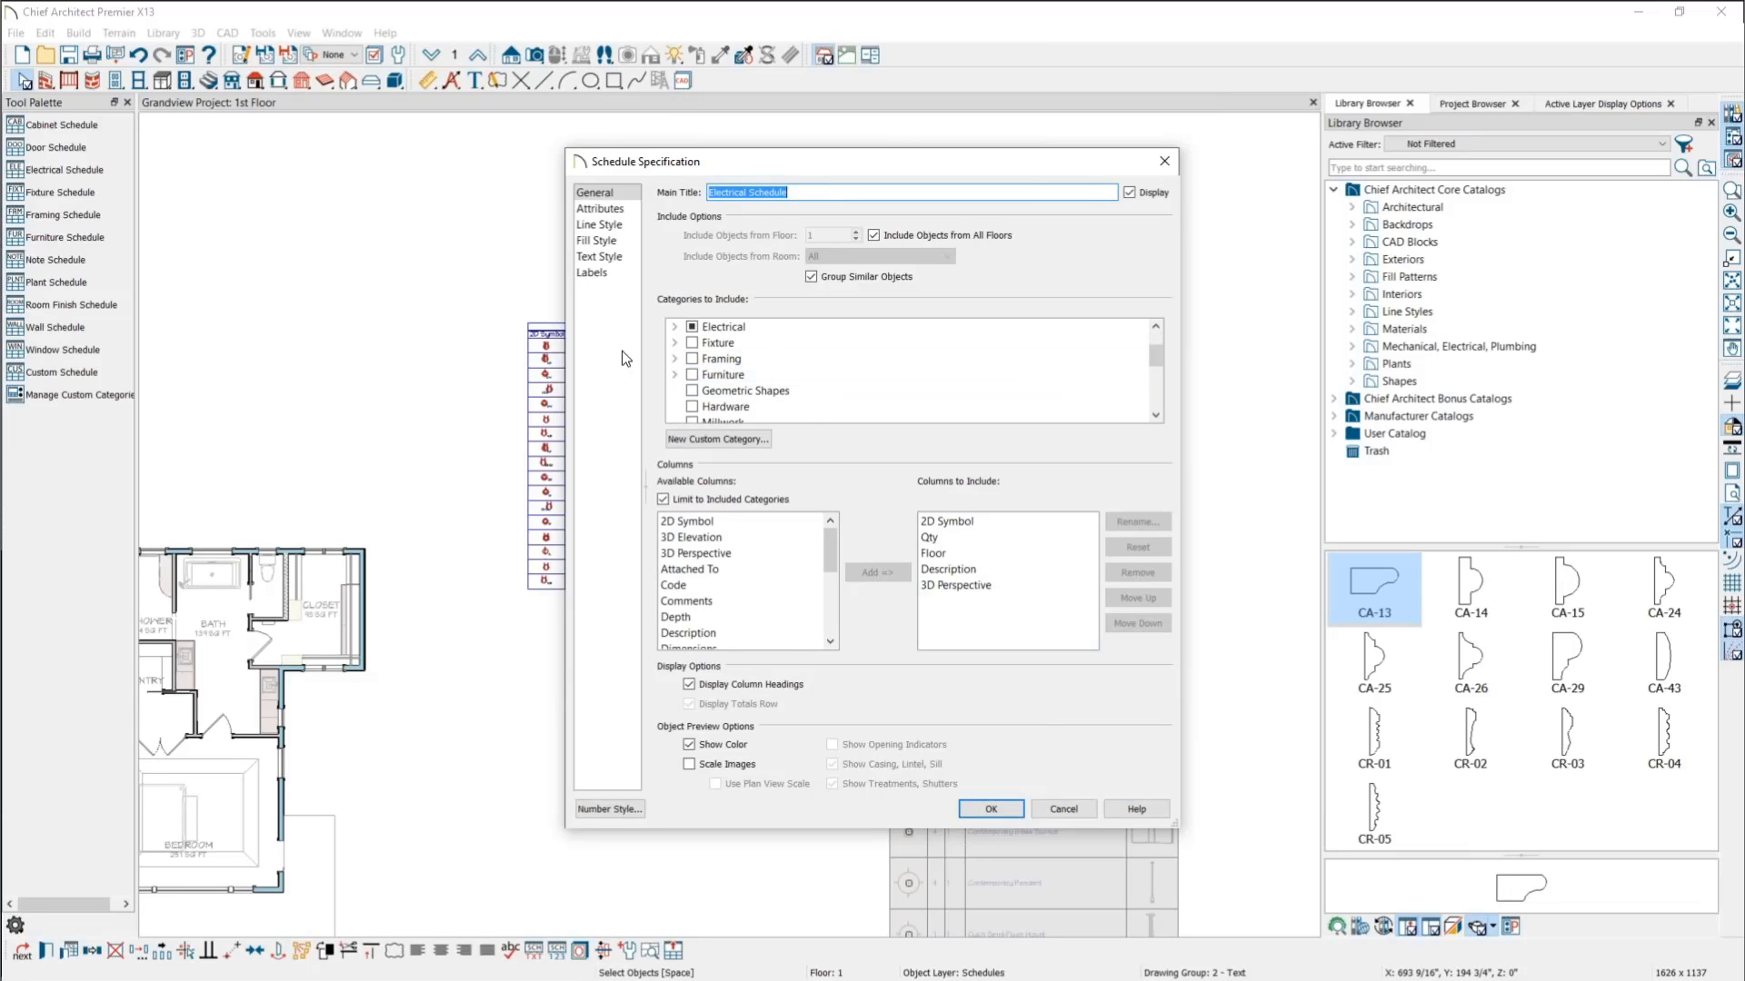
{"action": "left_click", "coordinate": [674, 327]}
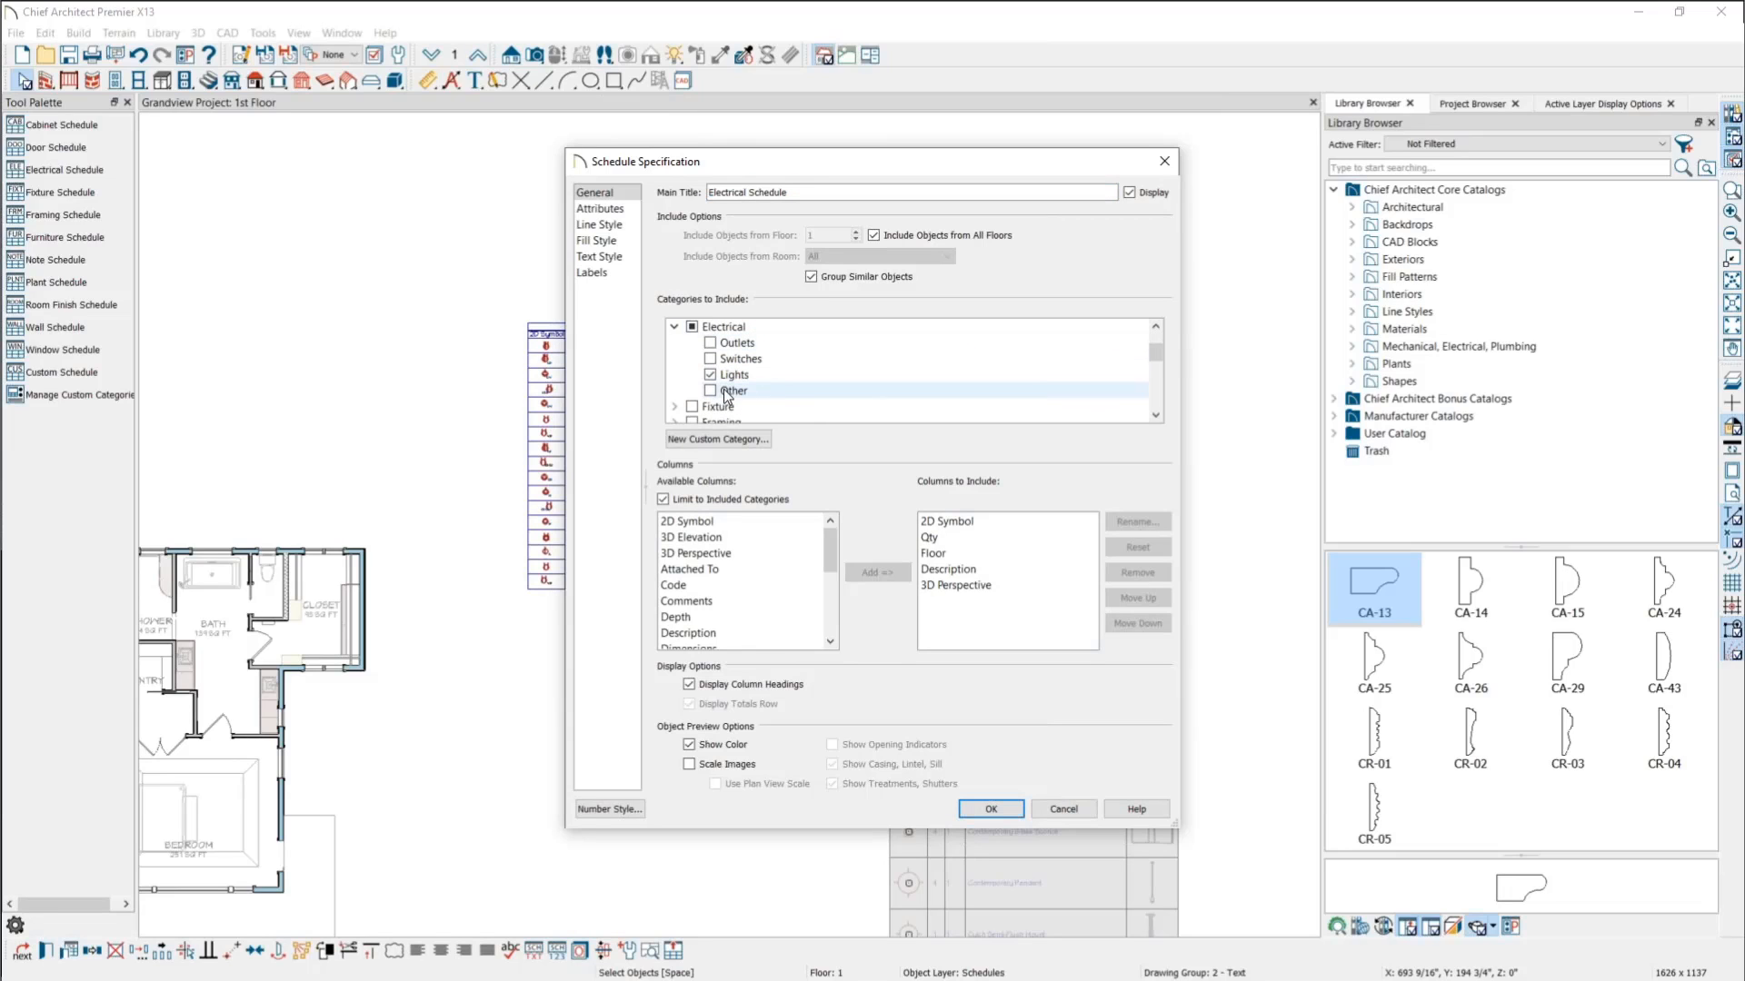
{"action": "left_click", "coordinate": [991, 809]}
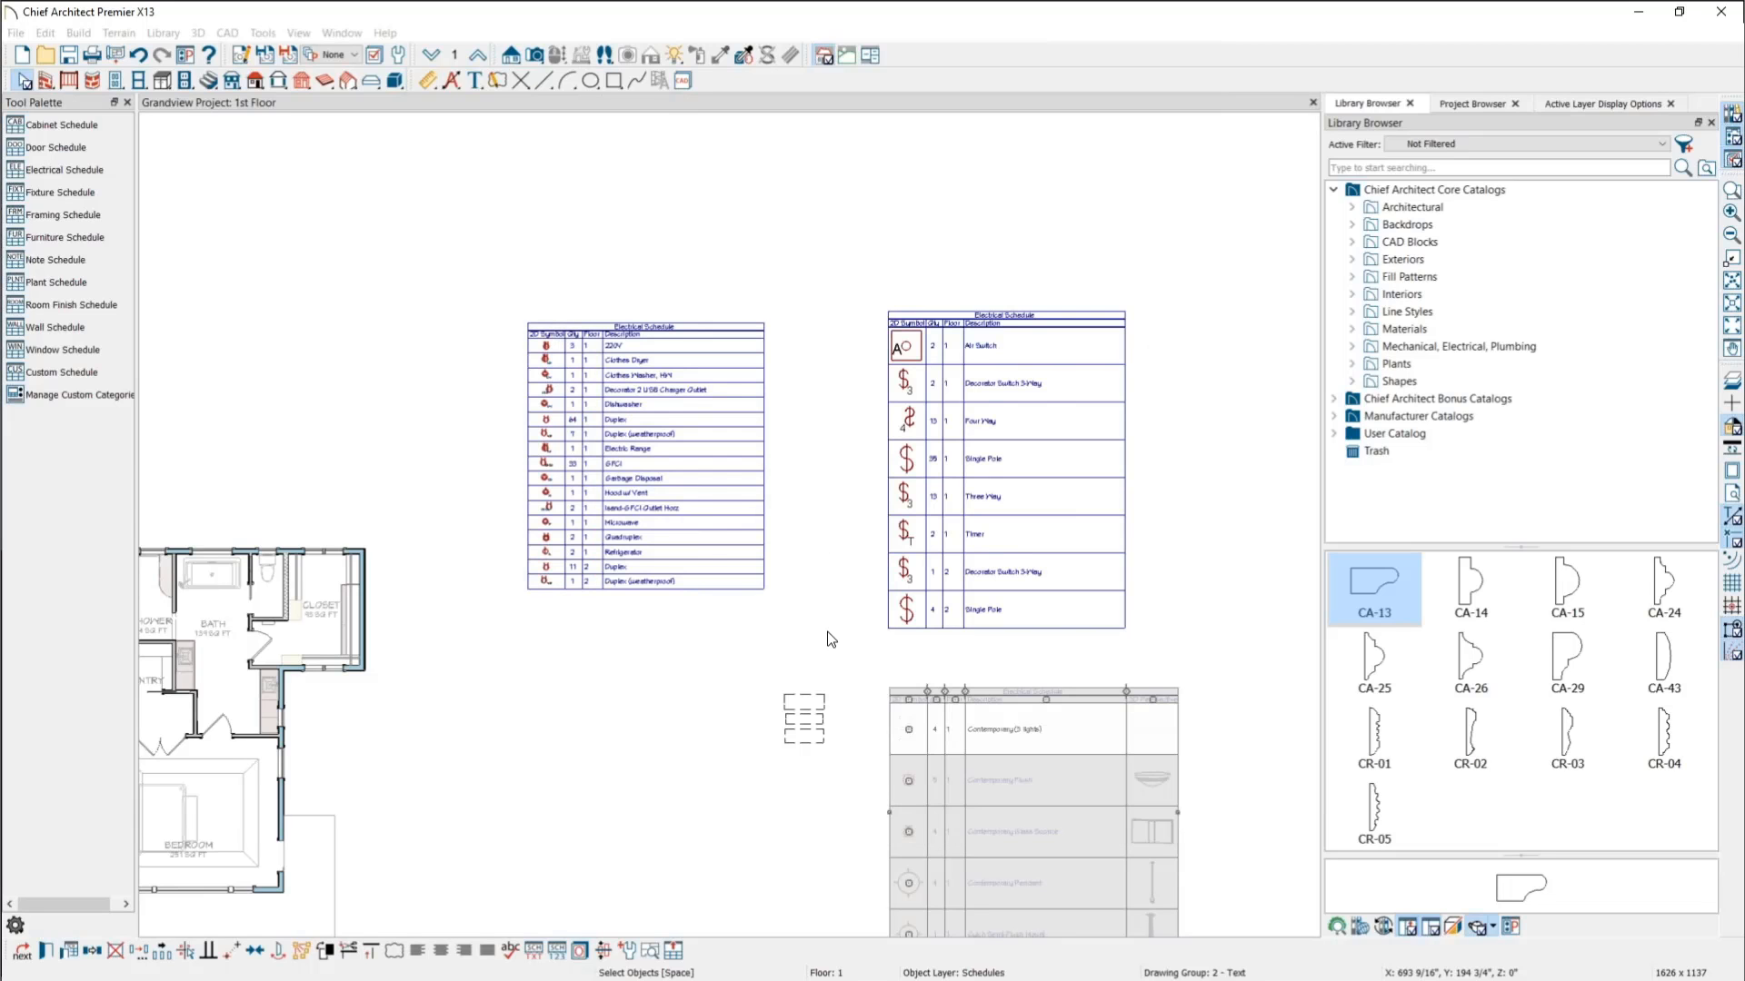
Step: Examine the symbols, descriptions and 3D Perspective previews throughout the light fixture schedule
{"action": "scroll", "coordinate": [831, 663], "scroll_direction": "down", "scroll_amount": 3}
{"action": "middle_click_drag", "start_coordinate": [985, 767], "coordinate": [946, 414]}
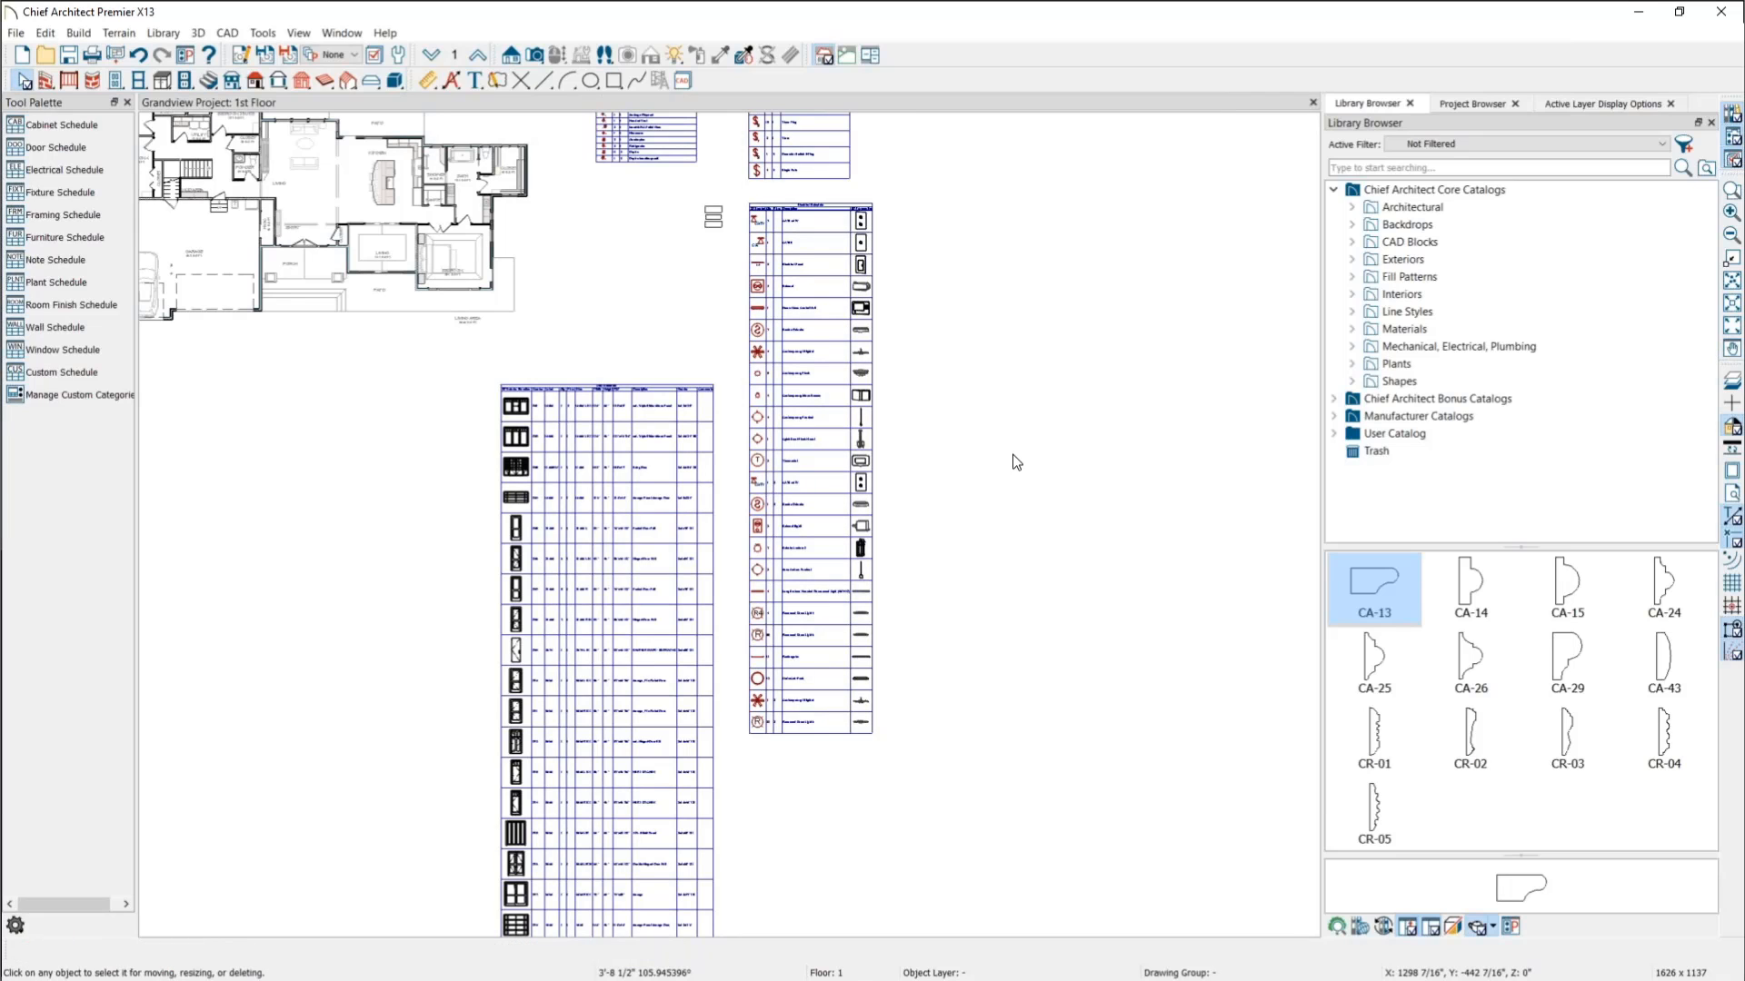
{"action": "scroll", "coordinate": [782, 602], "scroll_direction": "up", "scroll_amount": 2}
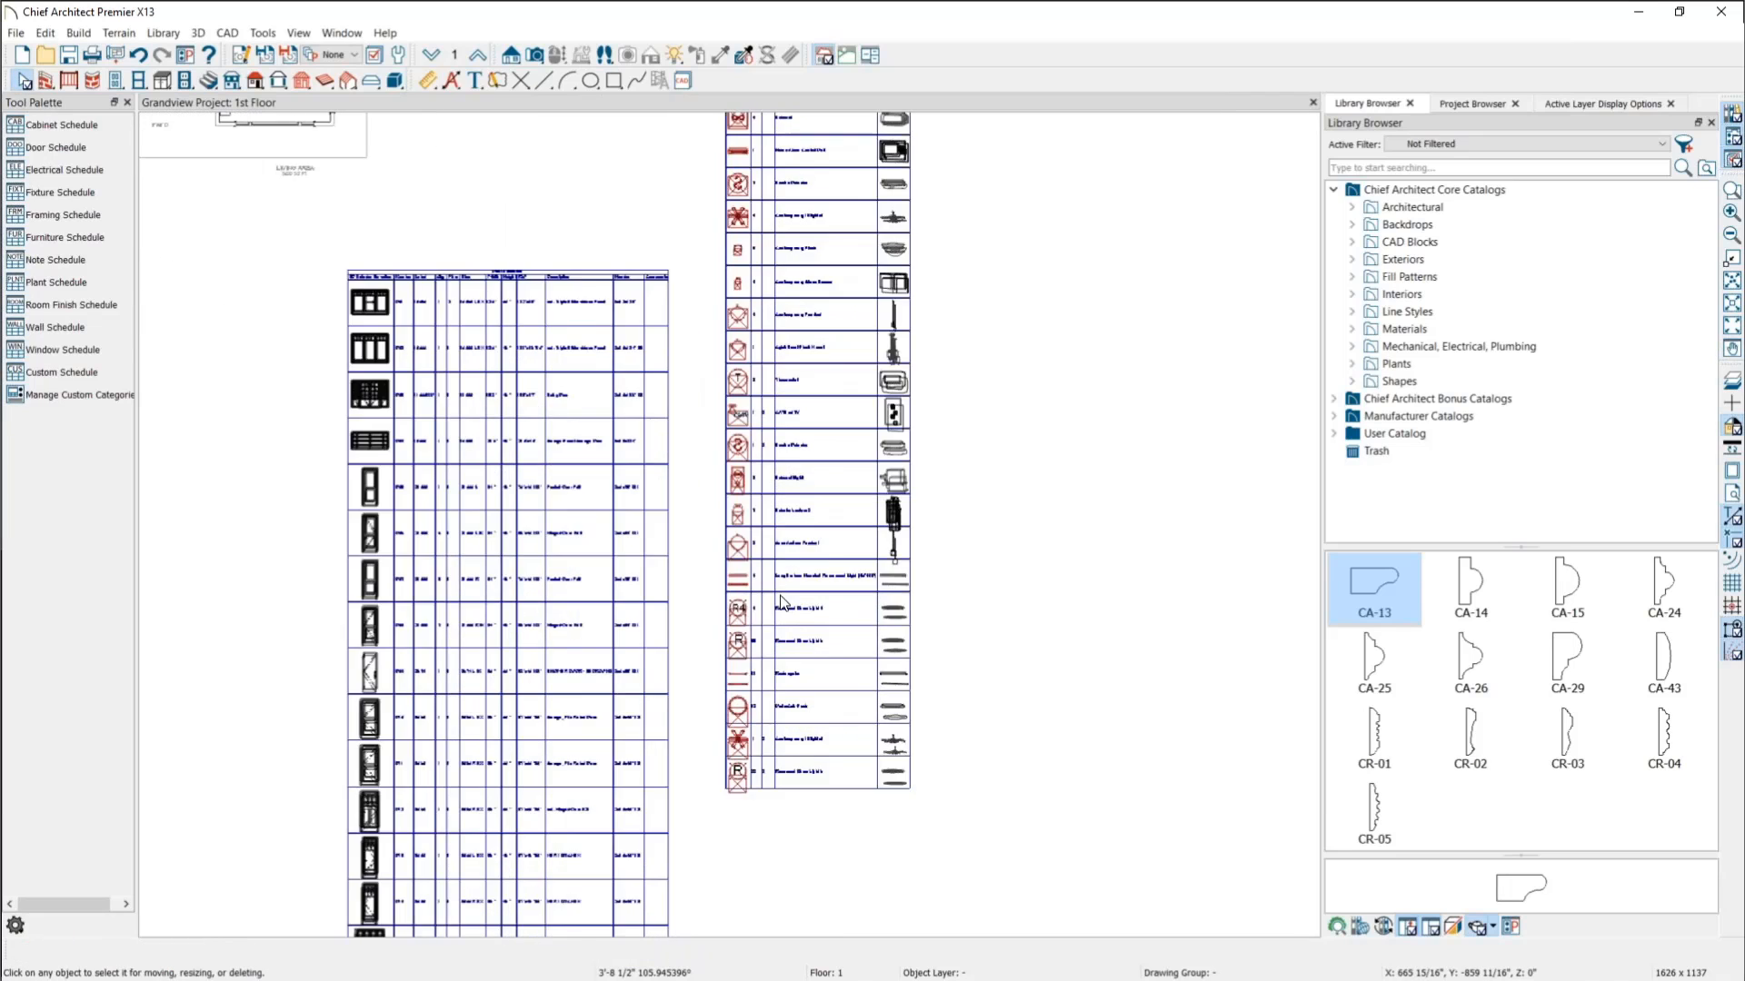
{"action": "scroll", "coordinate": [781, 602], "scroll_direction": "up", "scroll_amount": 3}
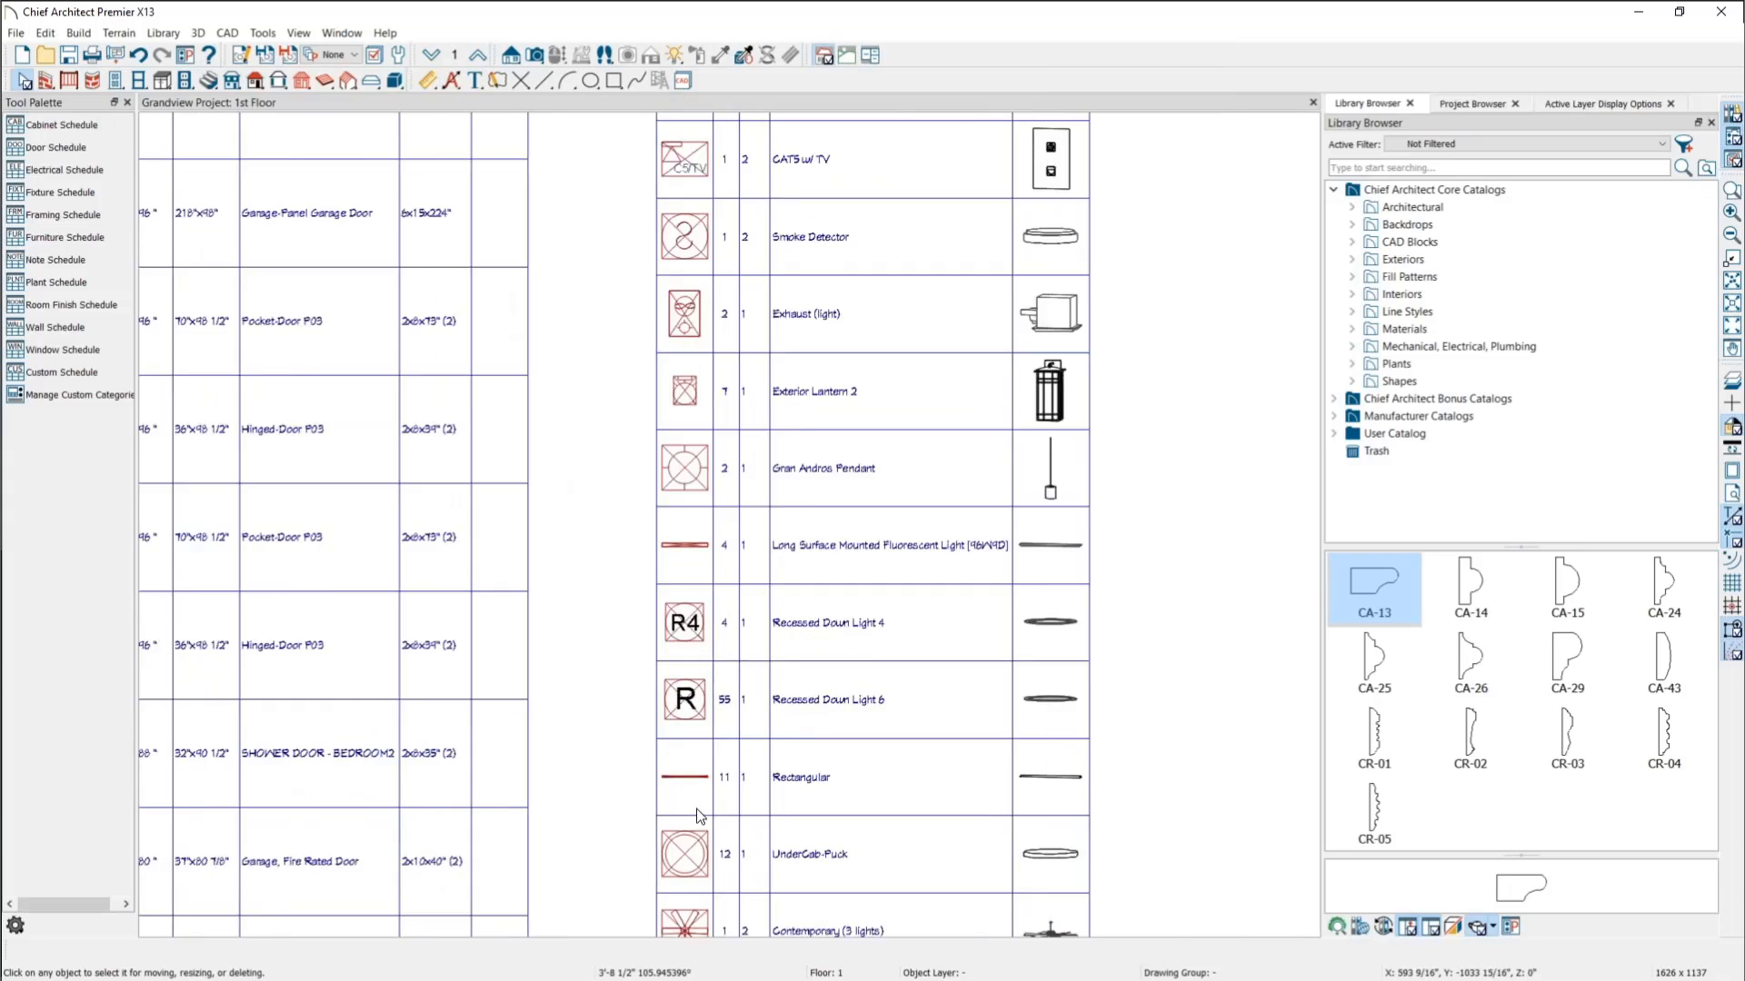
{"action": "scroll", "coordinate": [695, 811], "scroll_direction": "up", "scroll_amount": 3}
{"action": "scroll", "coordinate": [695, 812], "scroll_direction": "down", "scroll_amount": 5}
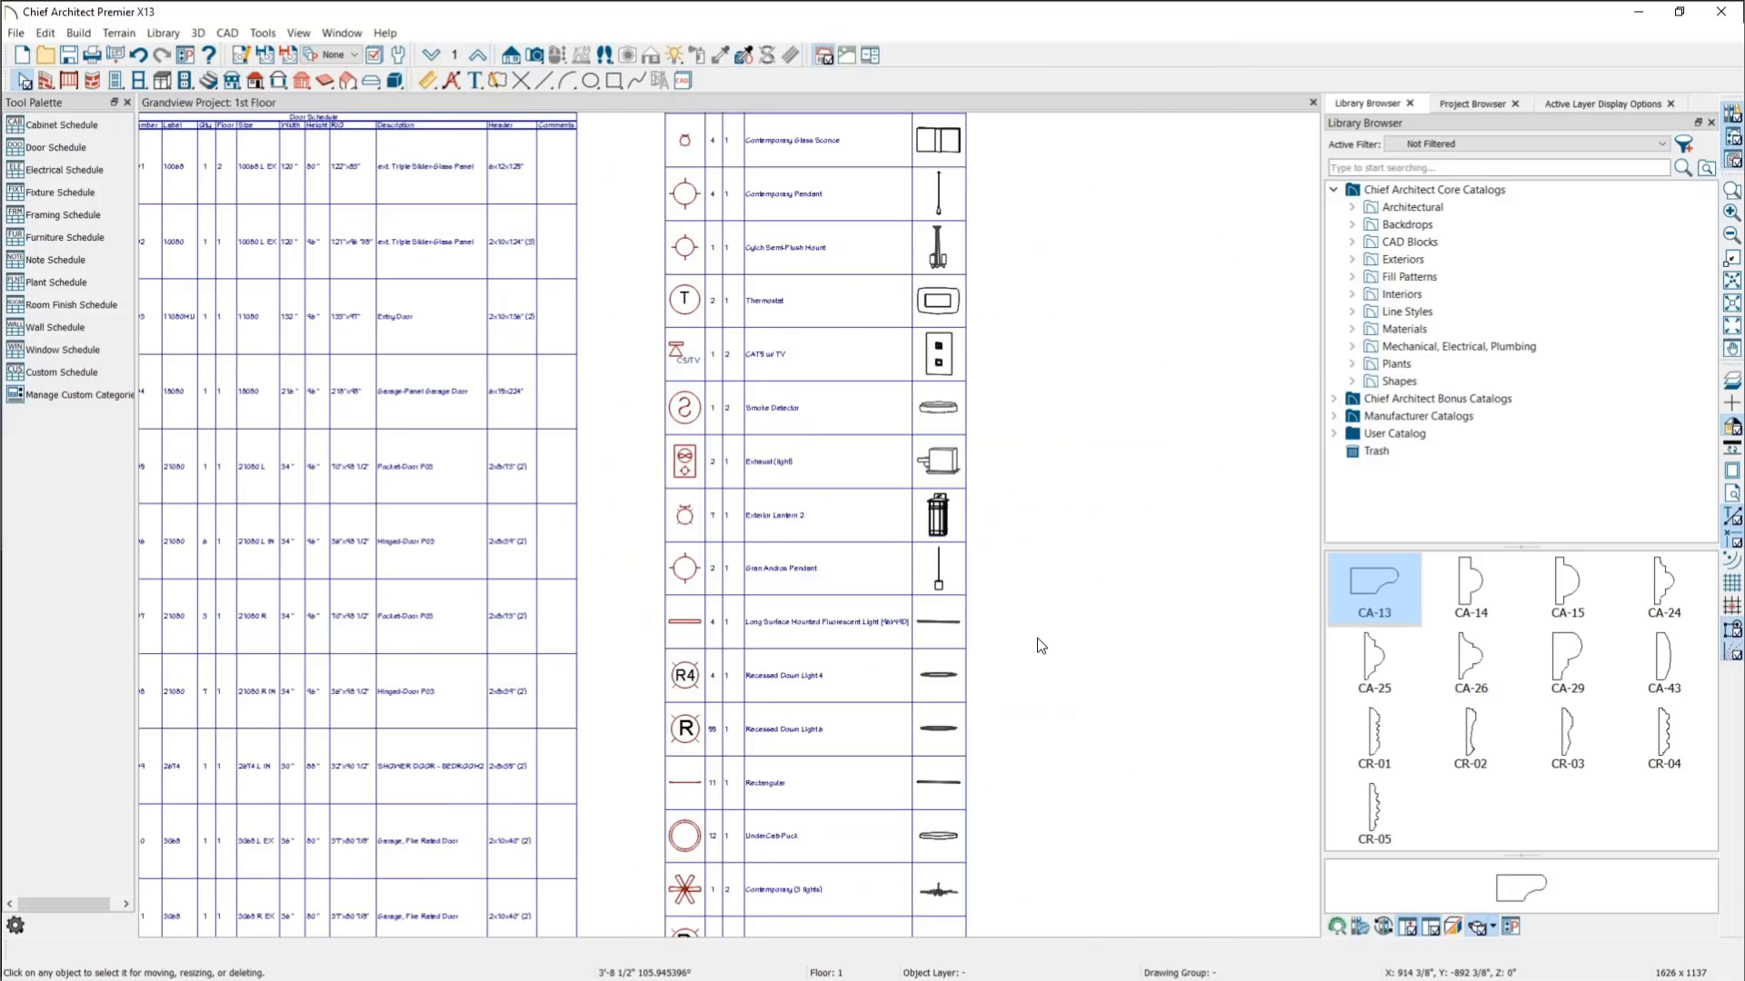
{"action": "scroll", "coordinate": [1041, 648], "scroll_direction": "down", "scroll_amount": 2}
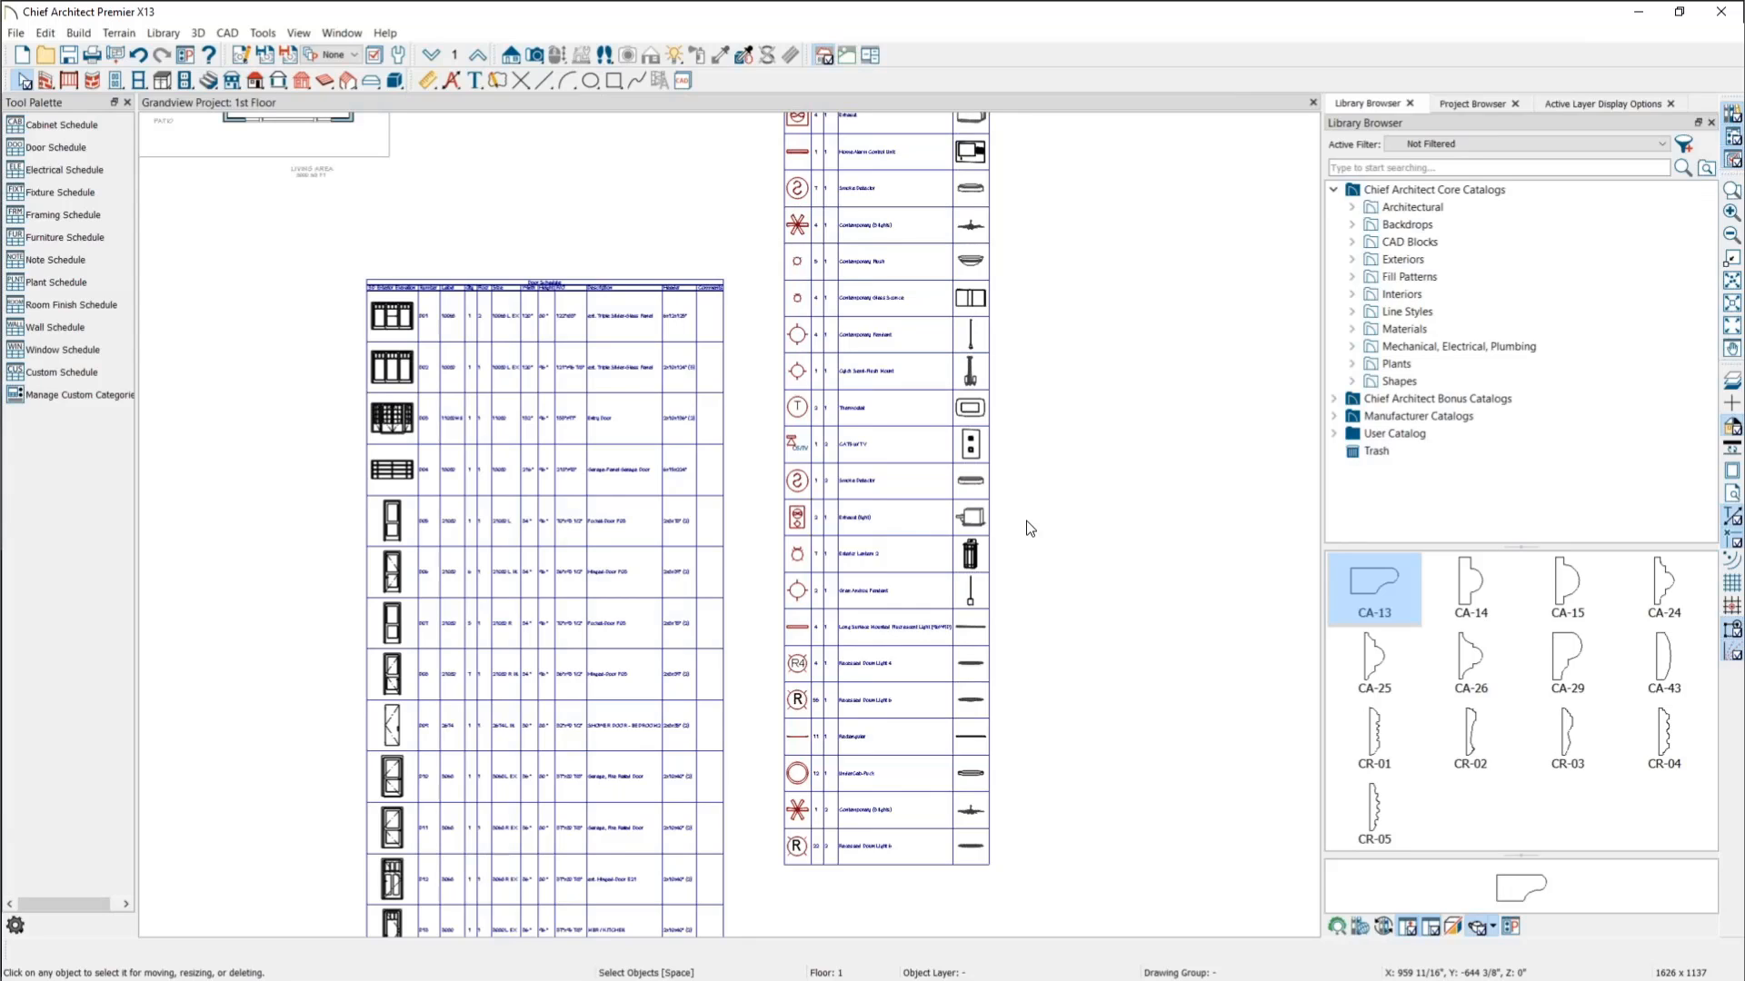
Step: Try turning off the display of the door schedule's main title, then close its specification without applying the change
{"action": "scroll", "coordinate": [665, 272], "scroll_direction": "up", "scroll_amount": 3}
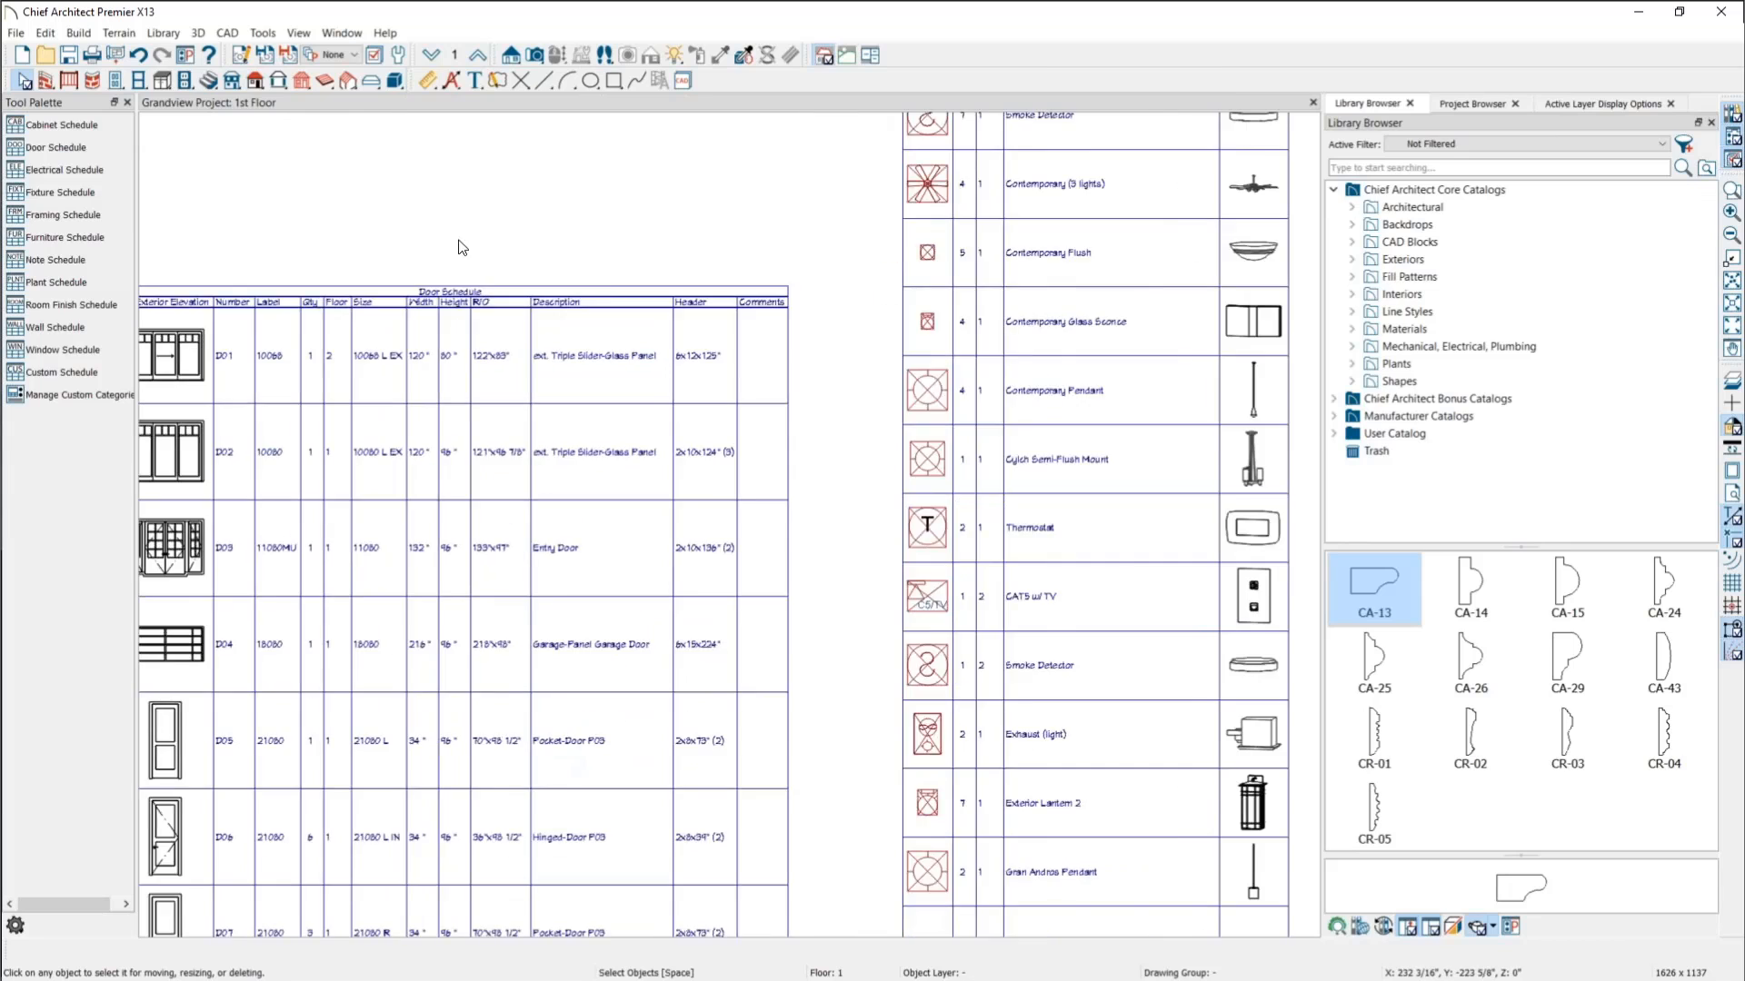
{"action": "scroll", "coordinate": [460, 247], "scroll_direction": "up", "scroll_amount": 1}
{"action": "scroll", "coordinate": [460, 247], "scroll_direction": "up", "scroll_amount": 1}
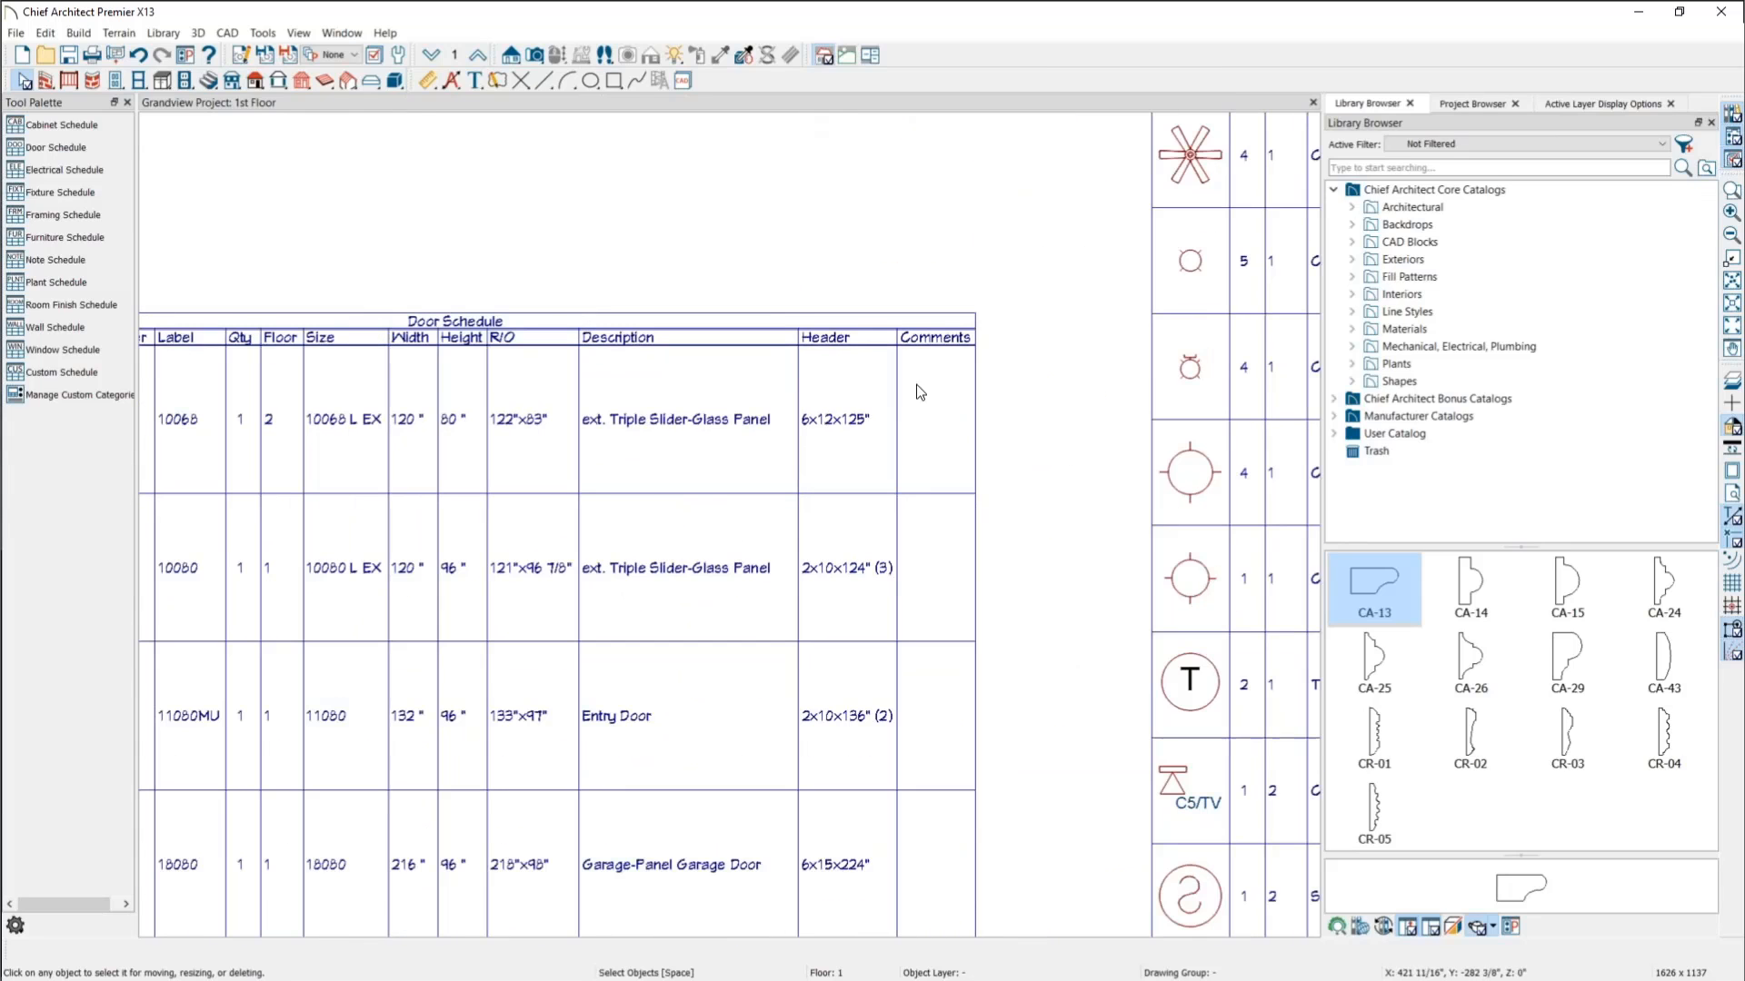
{"action": "double_click", "coordinate": [468, 330]}
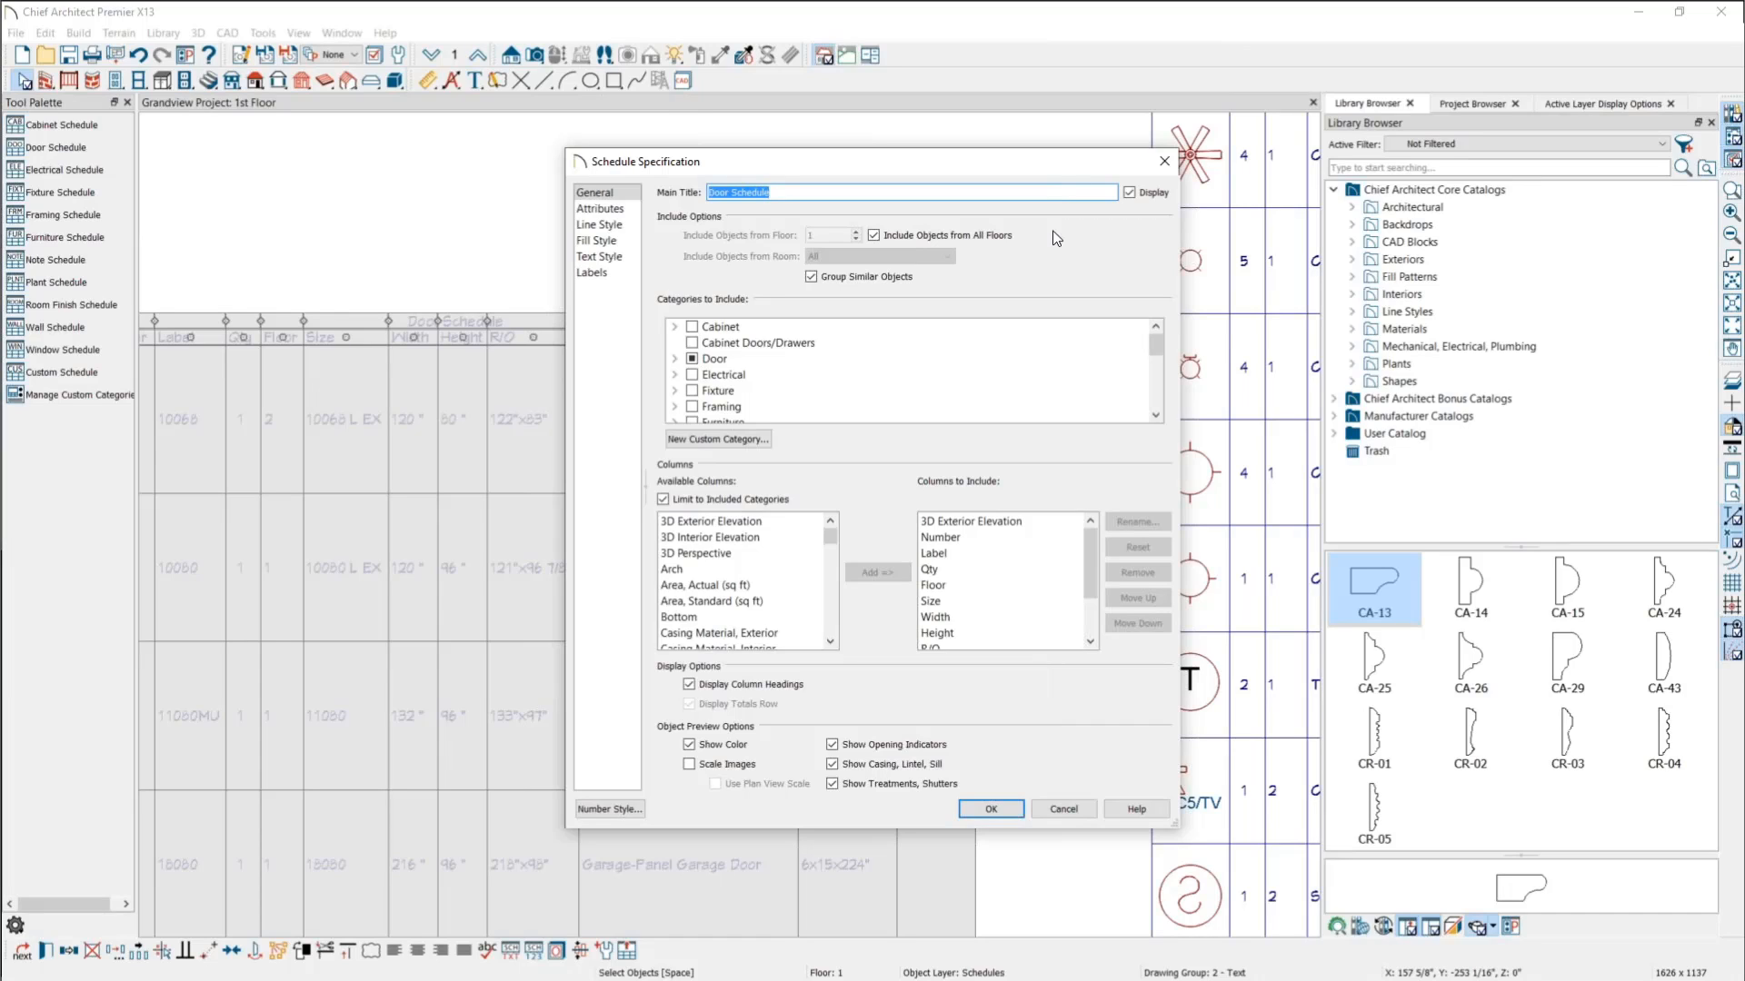
{"action": "left_click", "coordinate": [1129, 194]}
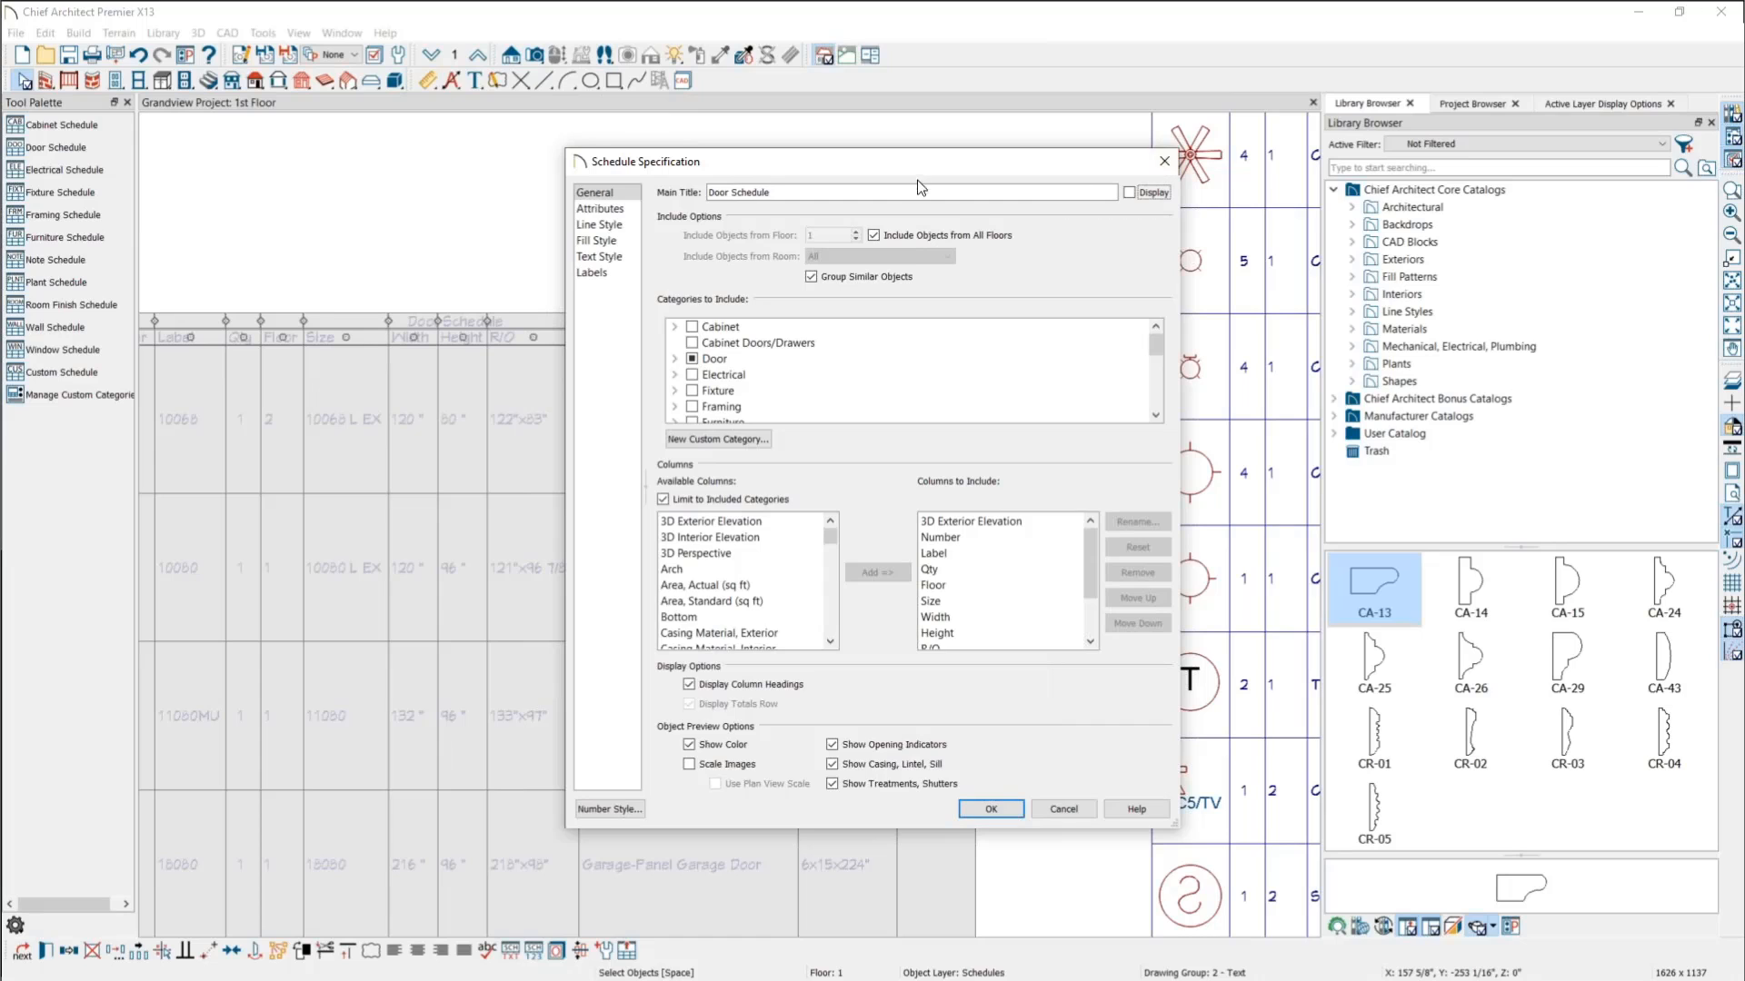
{"action": "left_click", "coordinate": [1164, 161]}
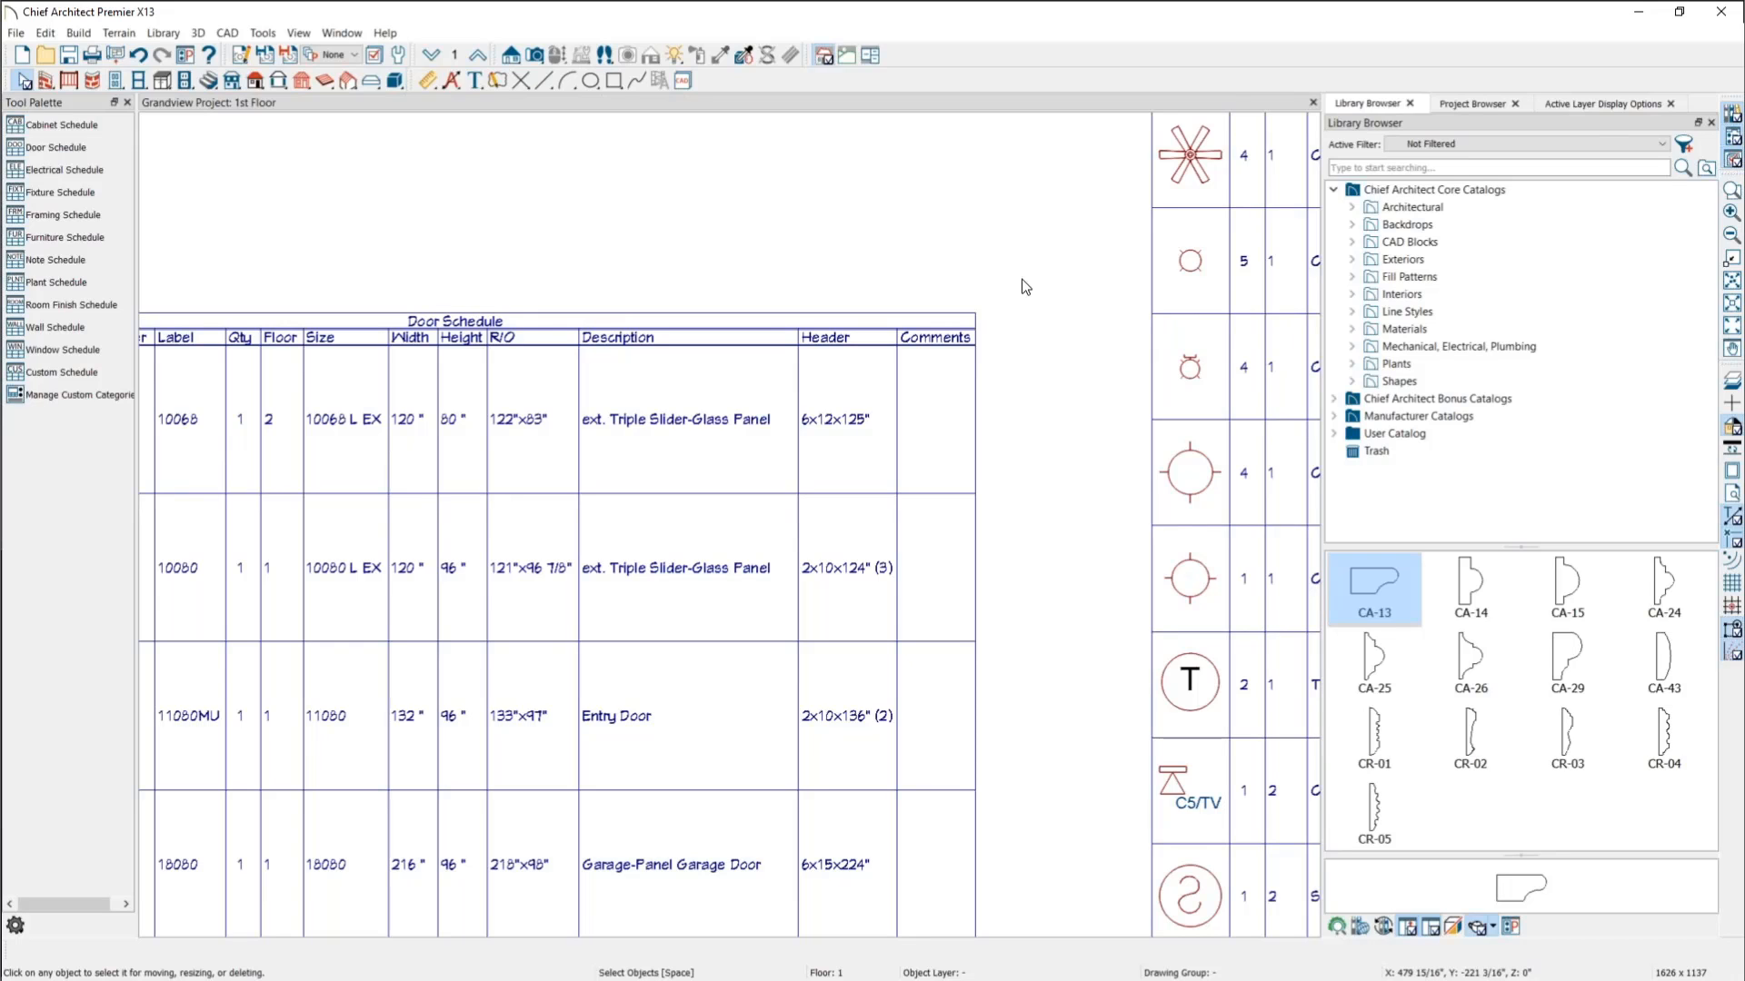
Step: Place a cabinet schedule in the empty area beside the existing electrical schedules
{"action": "scroll", "coordinate": [1027, 288], "scroll_direction": "down", "scroll_amount": 1}
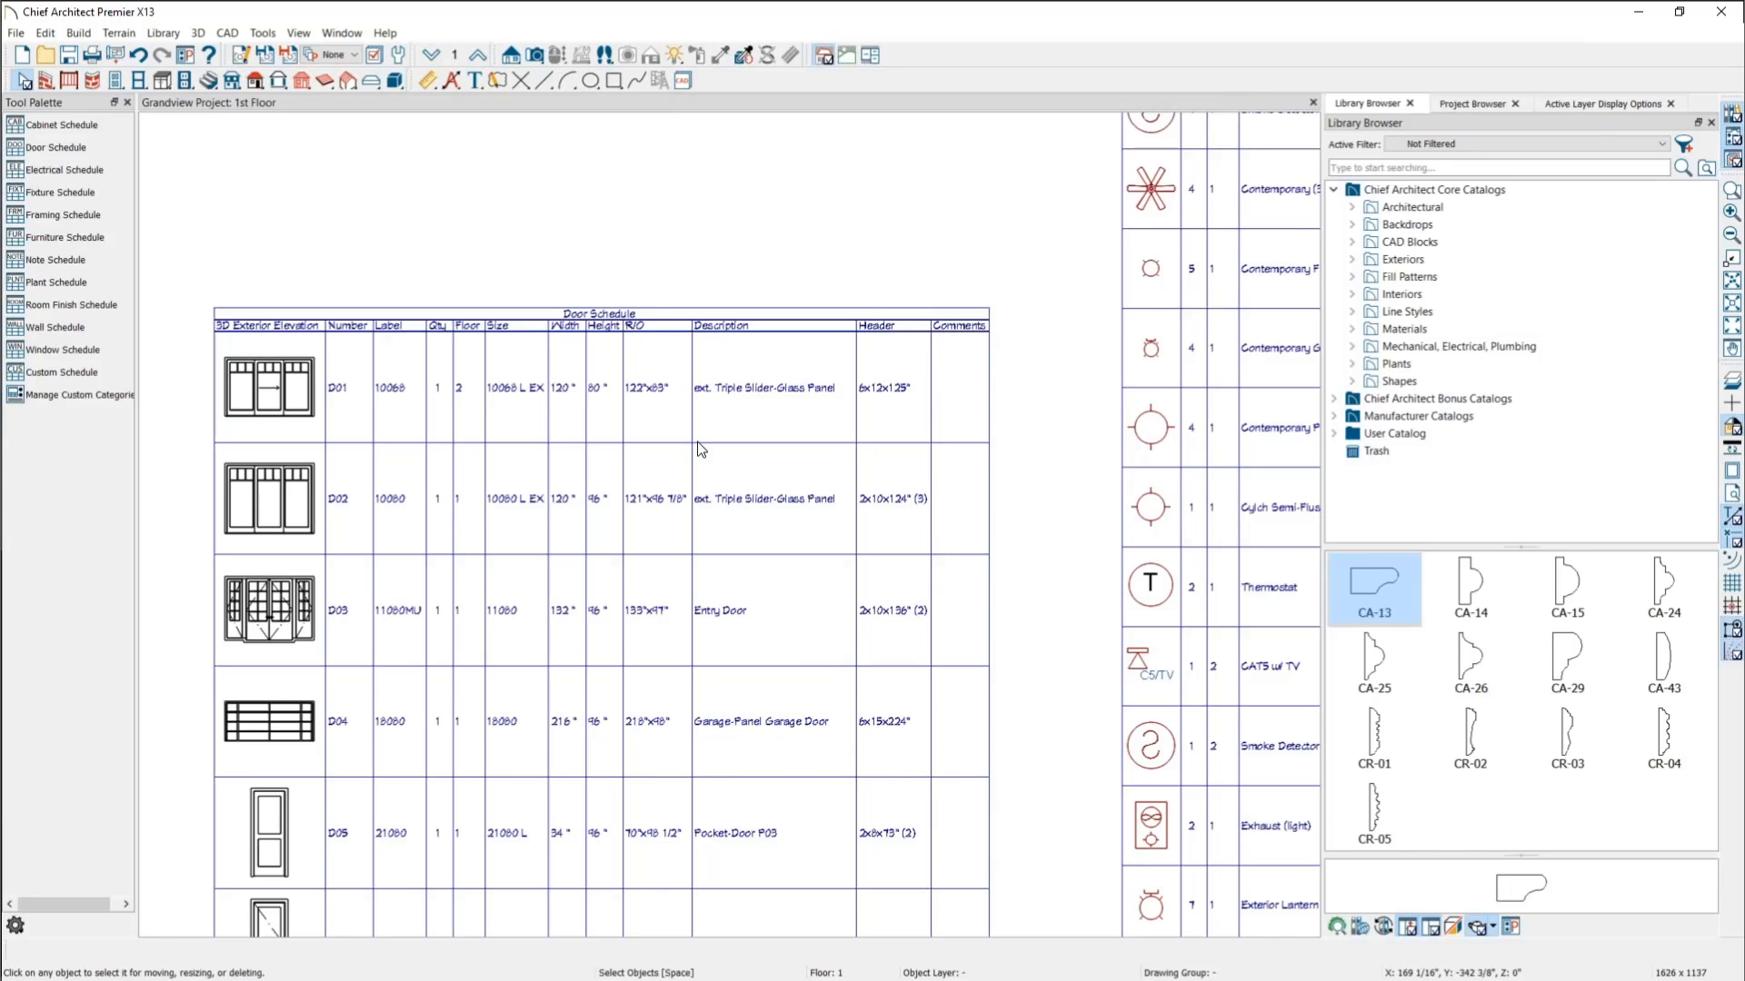
{"action": "scroll", "coordinate": [668, 495], "scroll_direction": "down", "scroll_amount": 3}
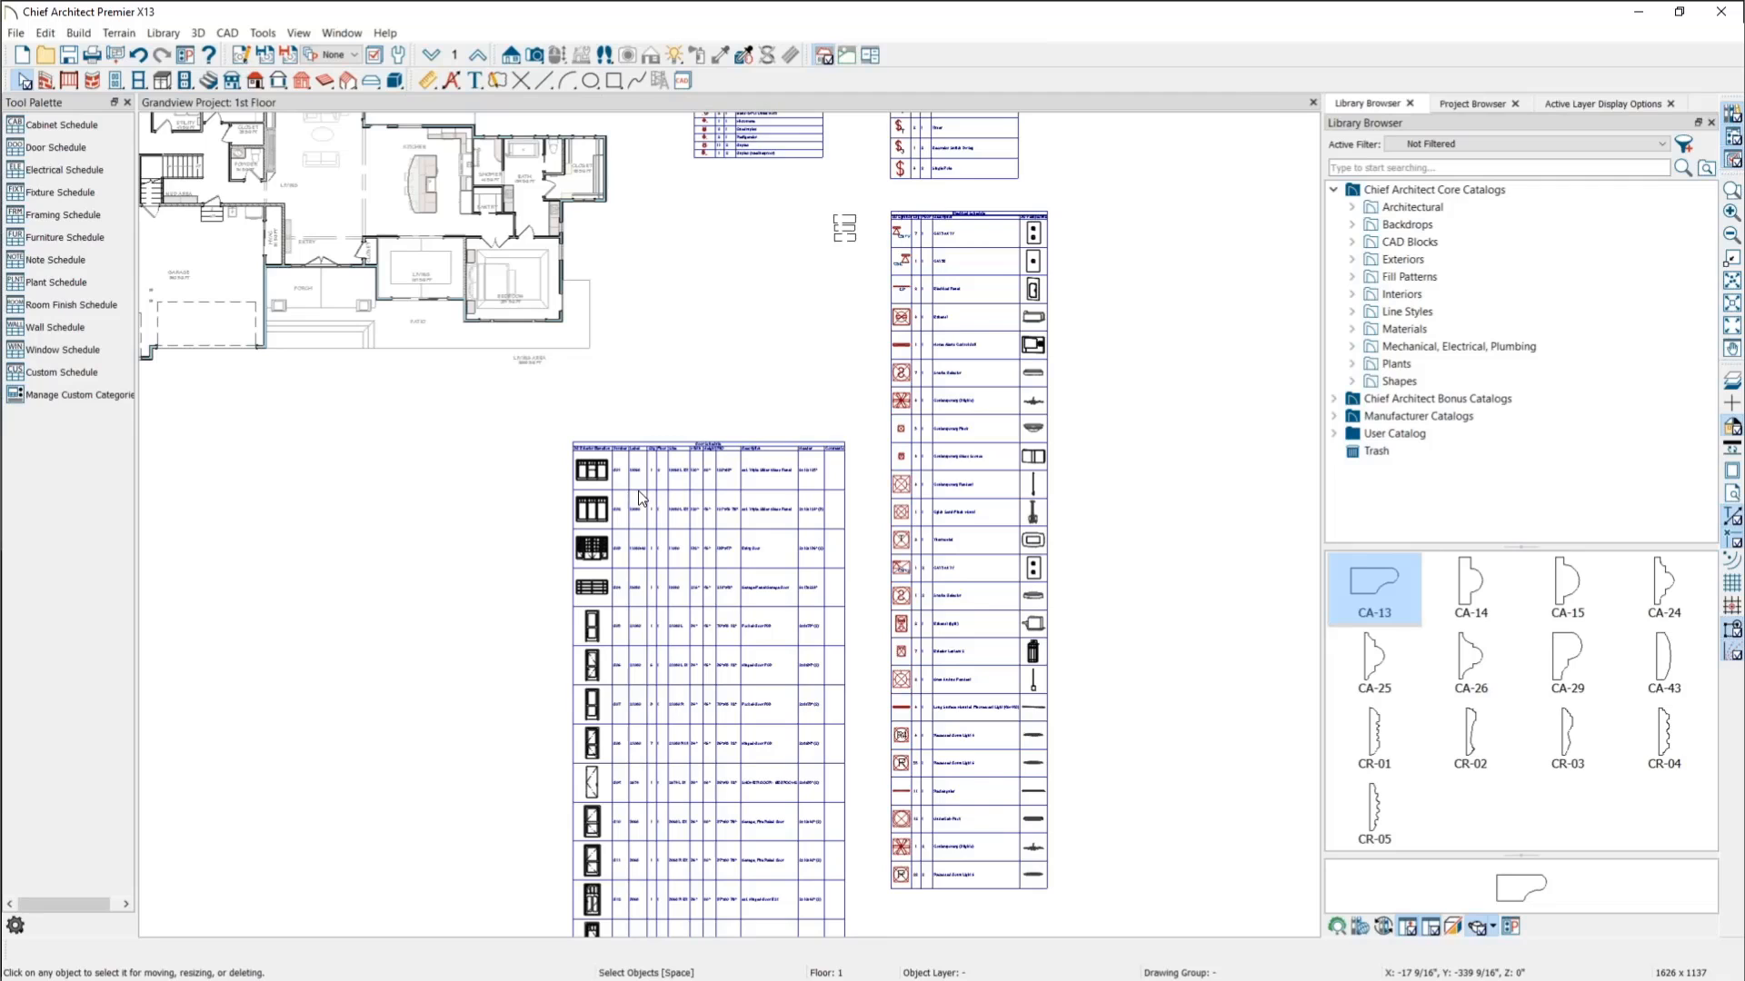
{"action": "scroll", "coordinate": [677, 525], "scroll_direction": "down", "scroll_amount": 2}
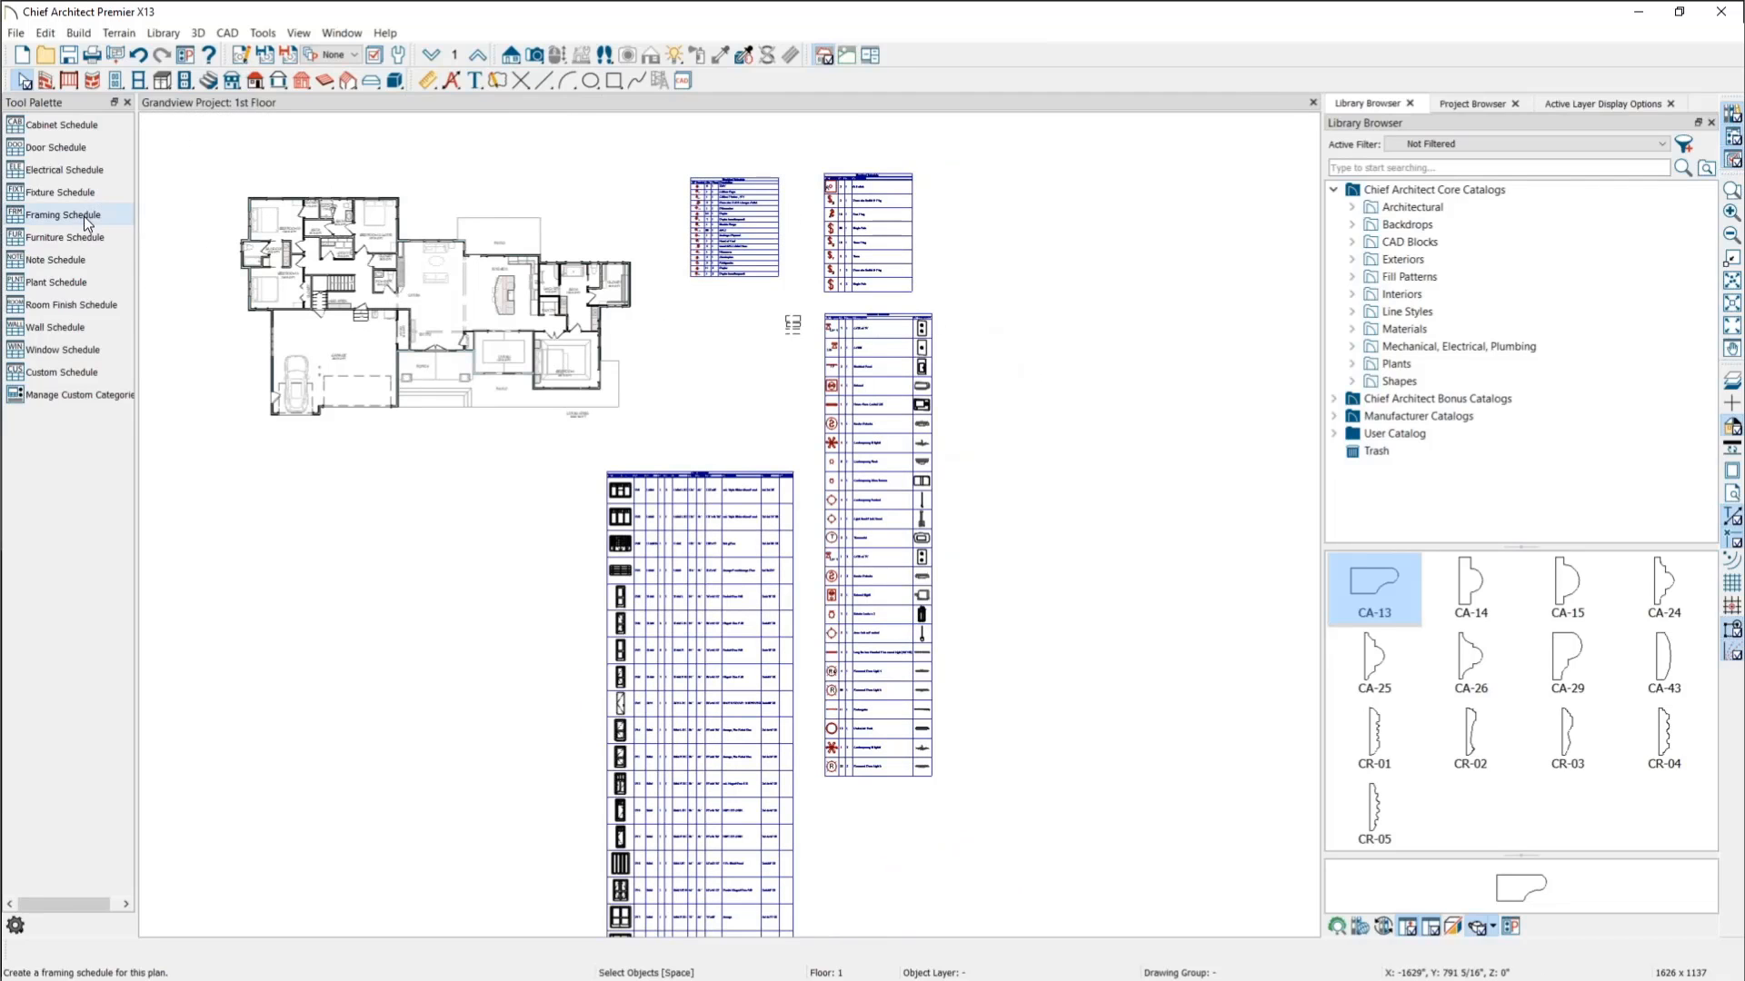
{"action": "left_click", "coordinate": [72, 127]}
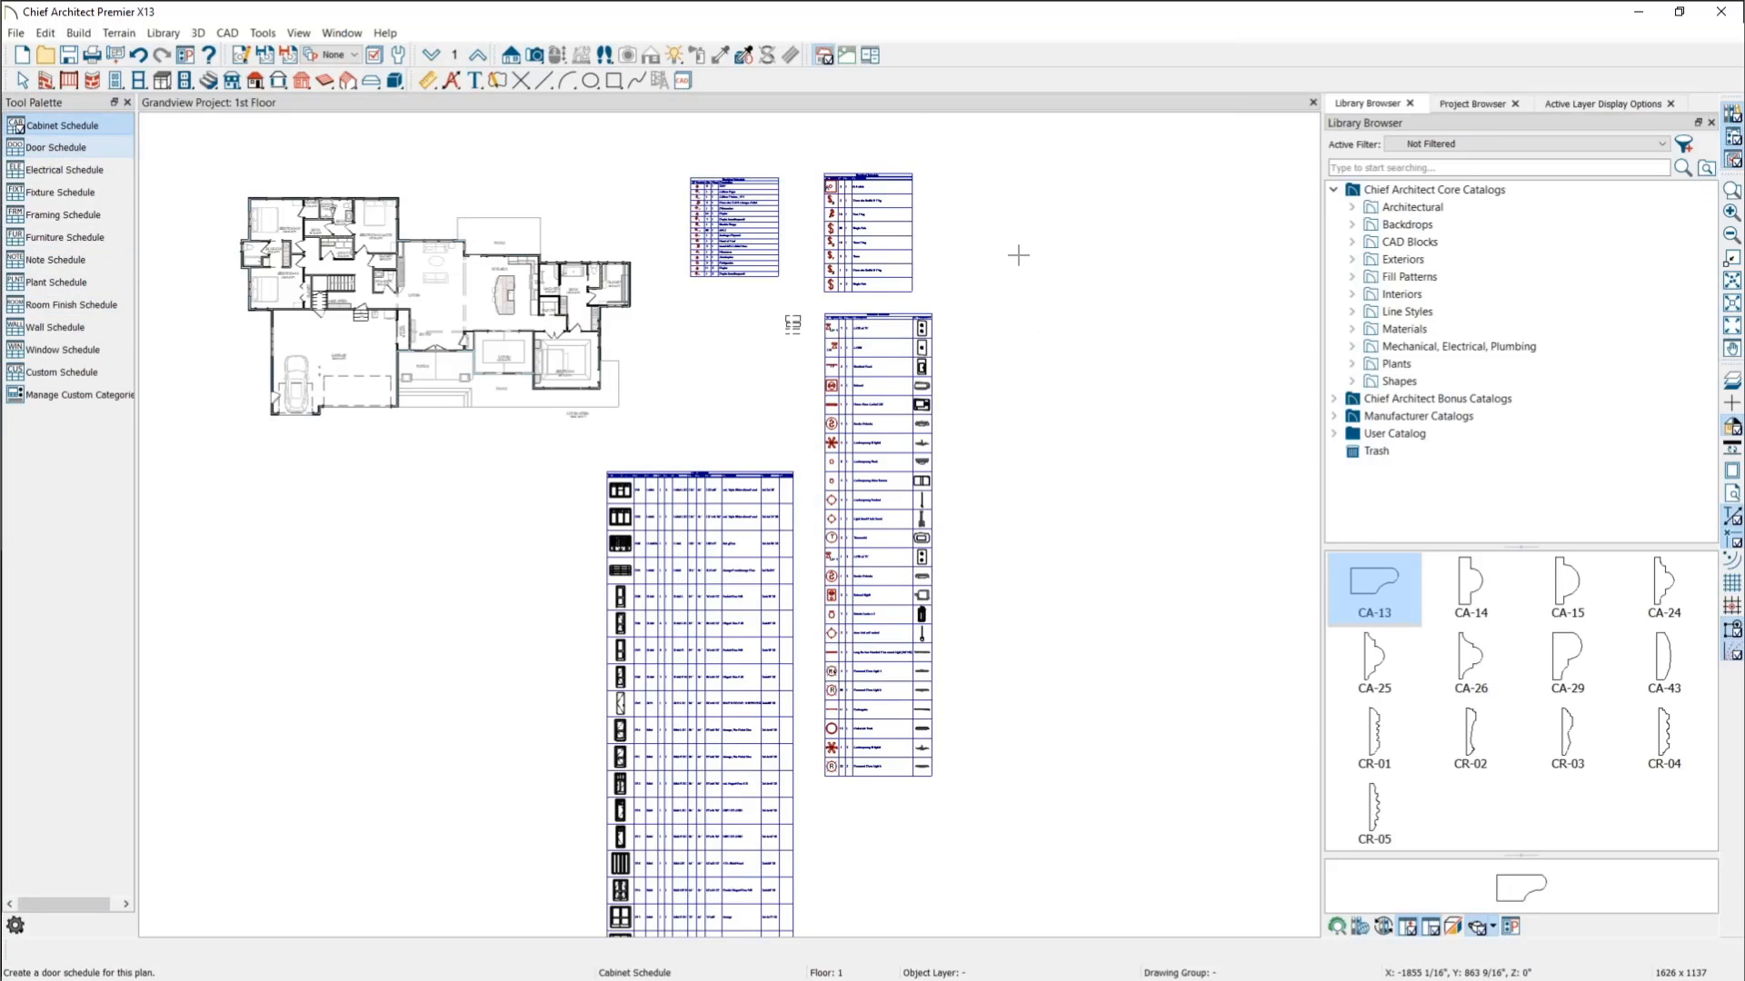
{"action": "left_click", "coordinate": [1020, 194]}
Step: Limit the new cabinet schedule to floor 1 and the Kitchen 19'-9" x 19'-10" instead of all floors
{"action": "scroll", "coordinate": [1084, 193], "scroll_direction": "up", "scroll_amount": 2}
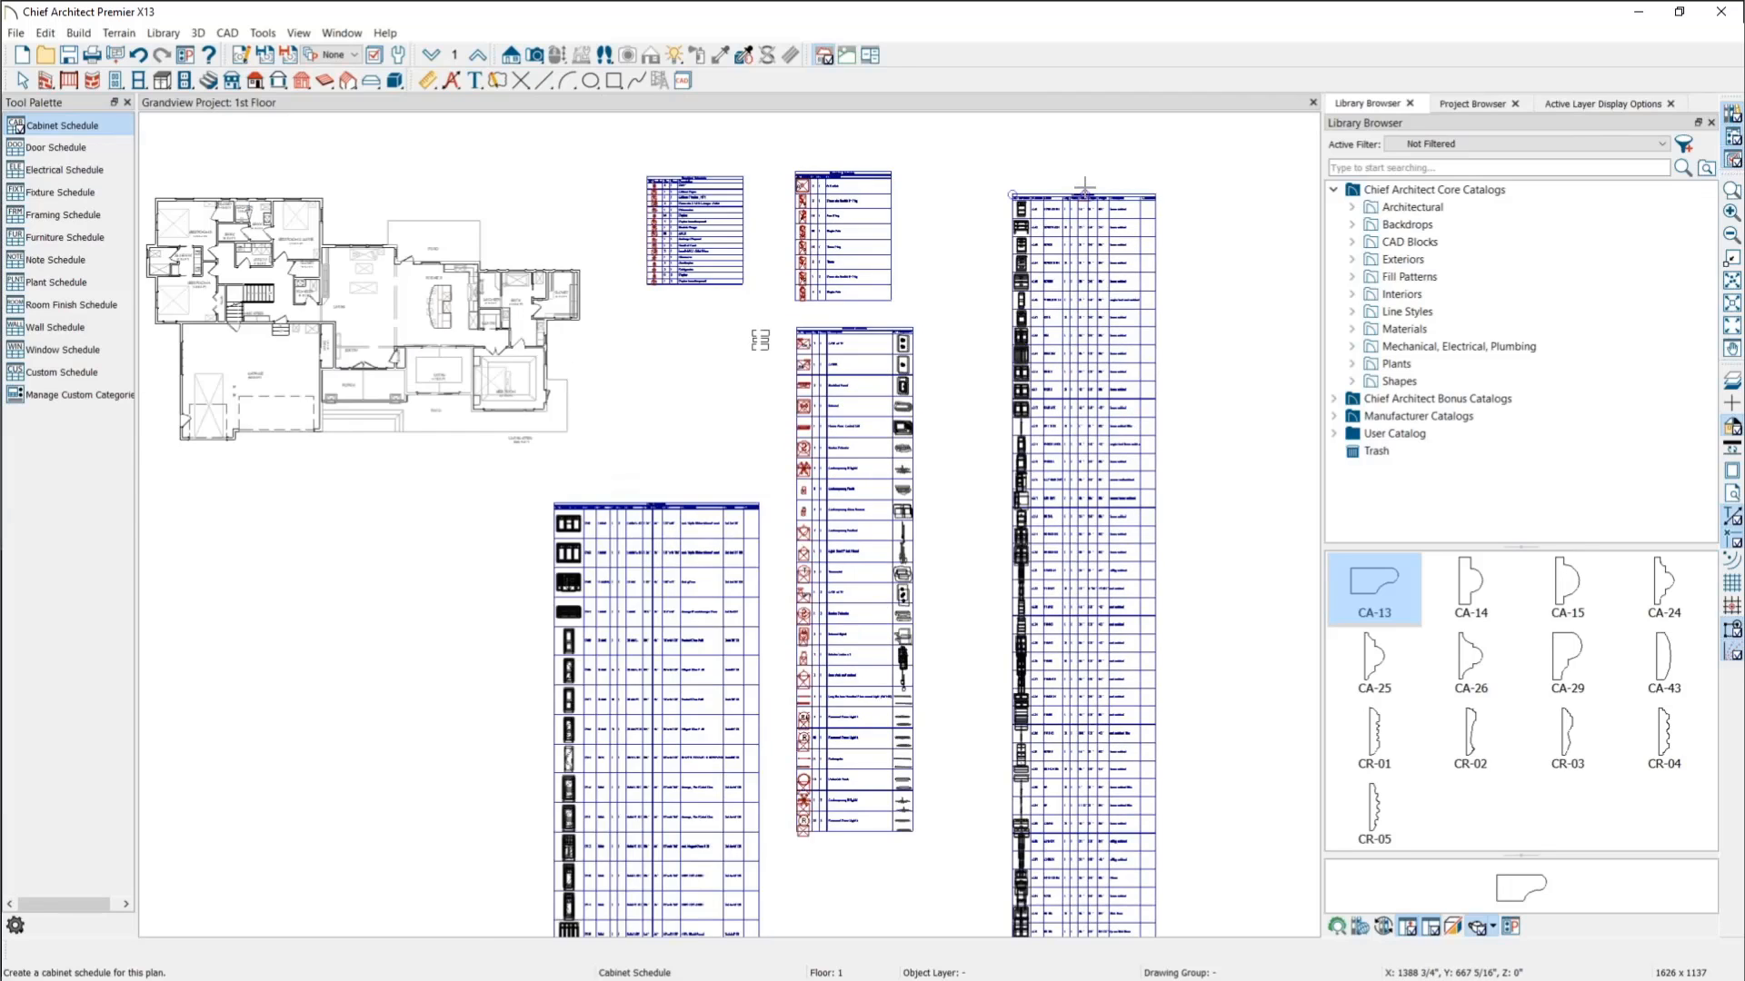
{"action": "double_click", "coordinate": [1071, 252]}
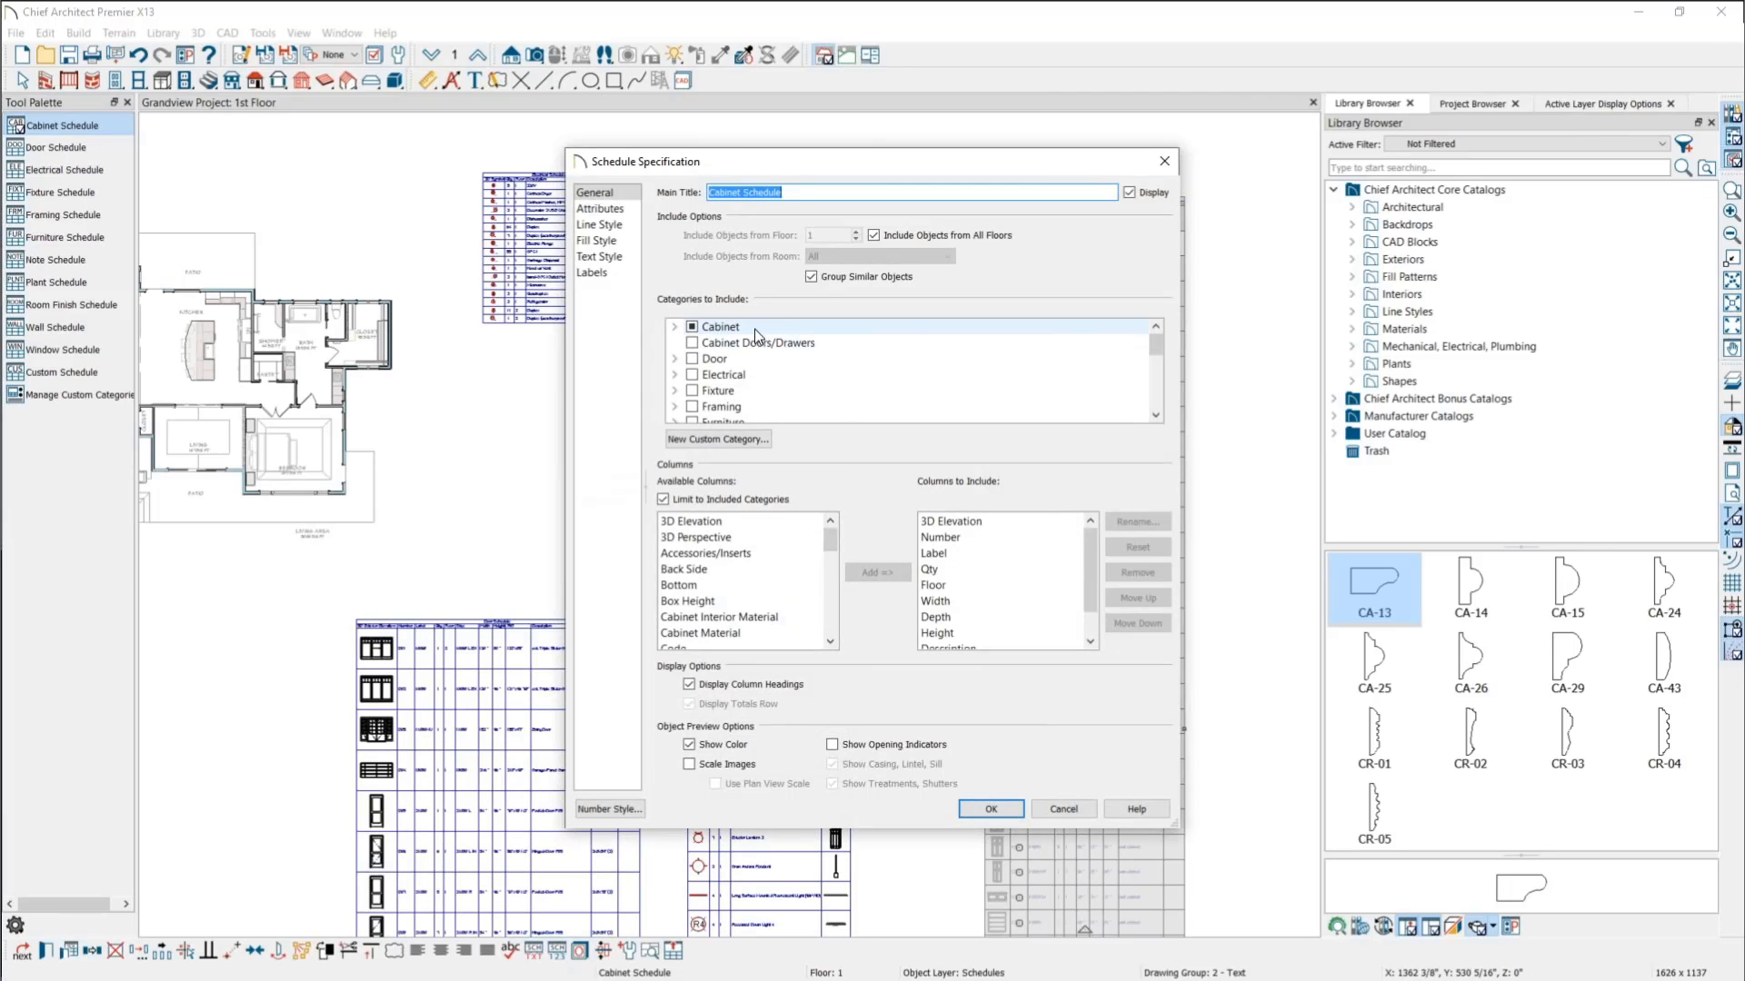
{"action": "left_click", "coordinate": [878, 237]}
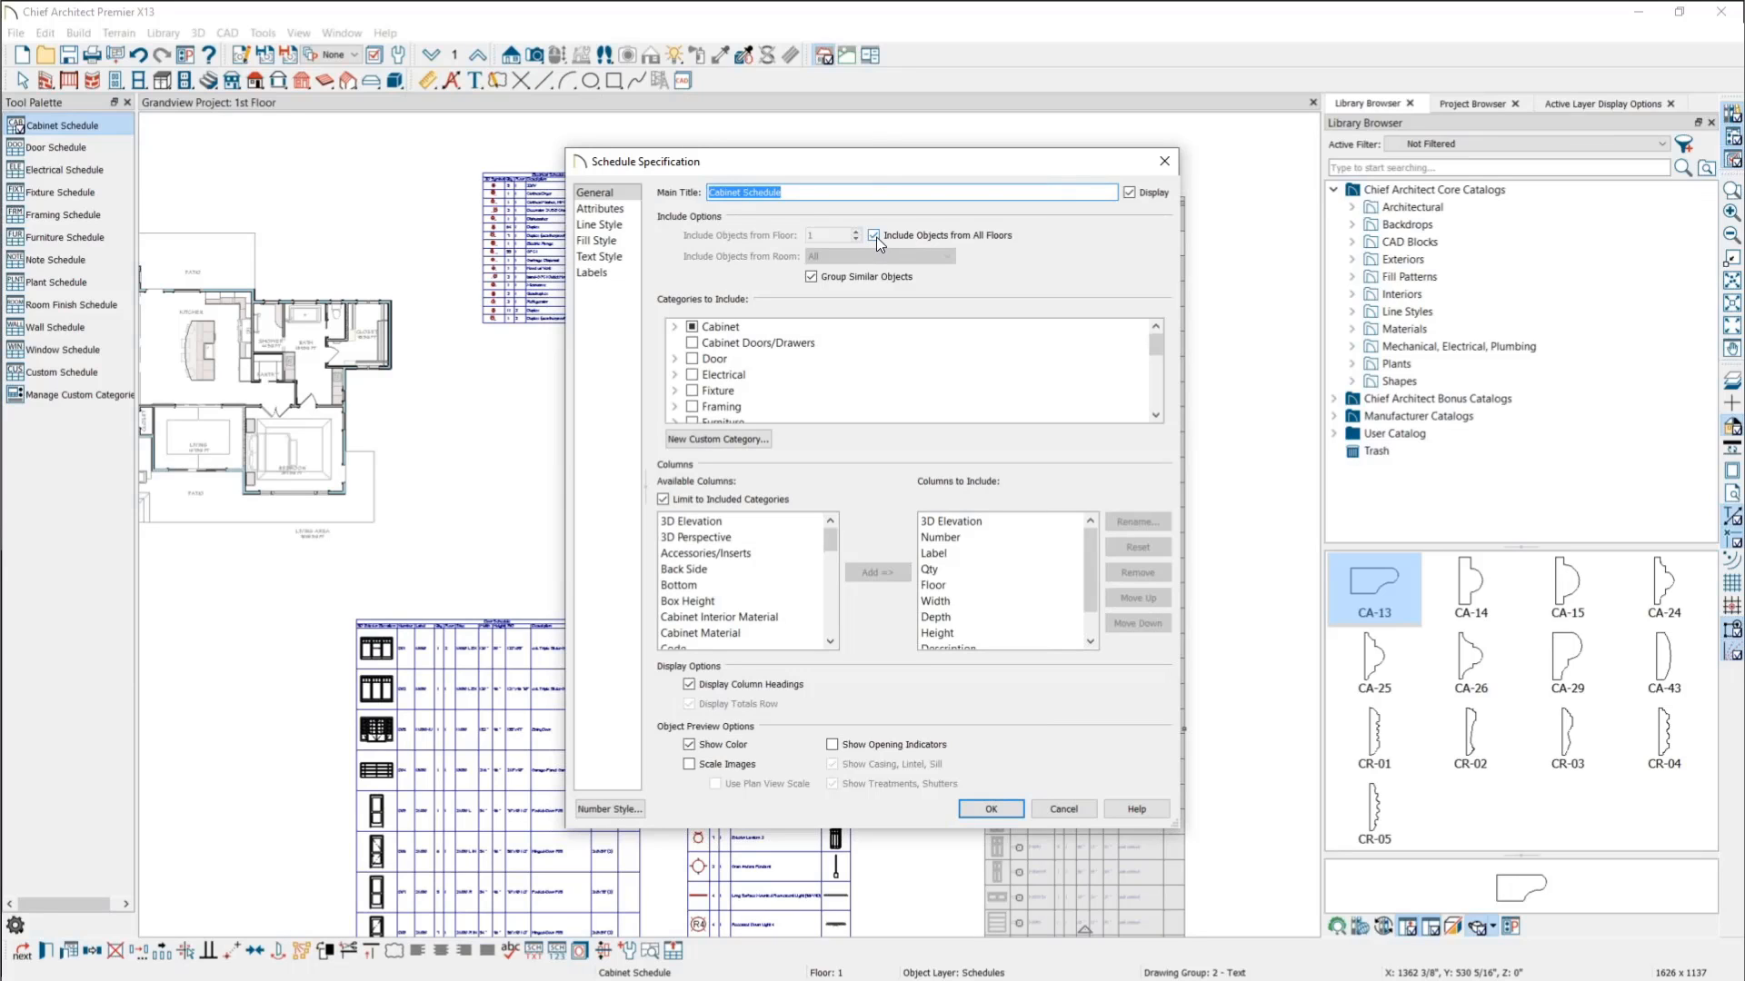
{"action": "left_click", "coordinate": [874, 237]}
{"action": "left_click", "coordinate": [865, 255]}
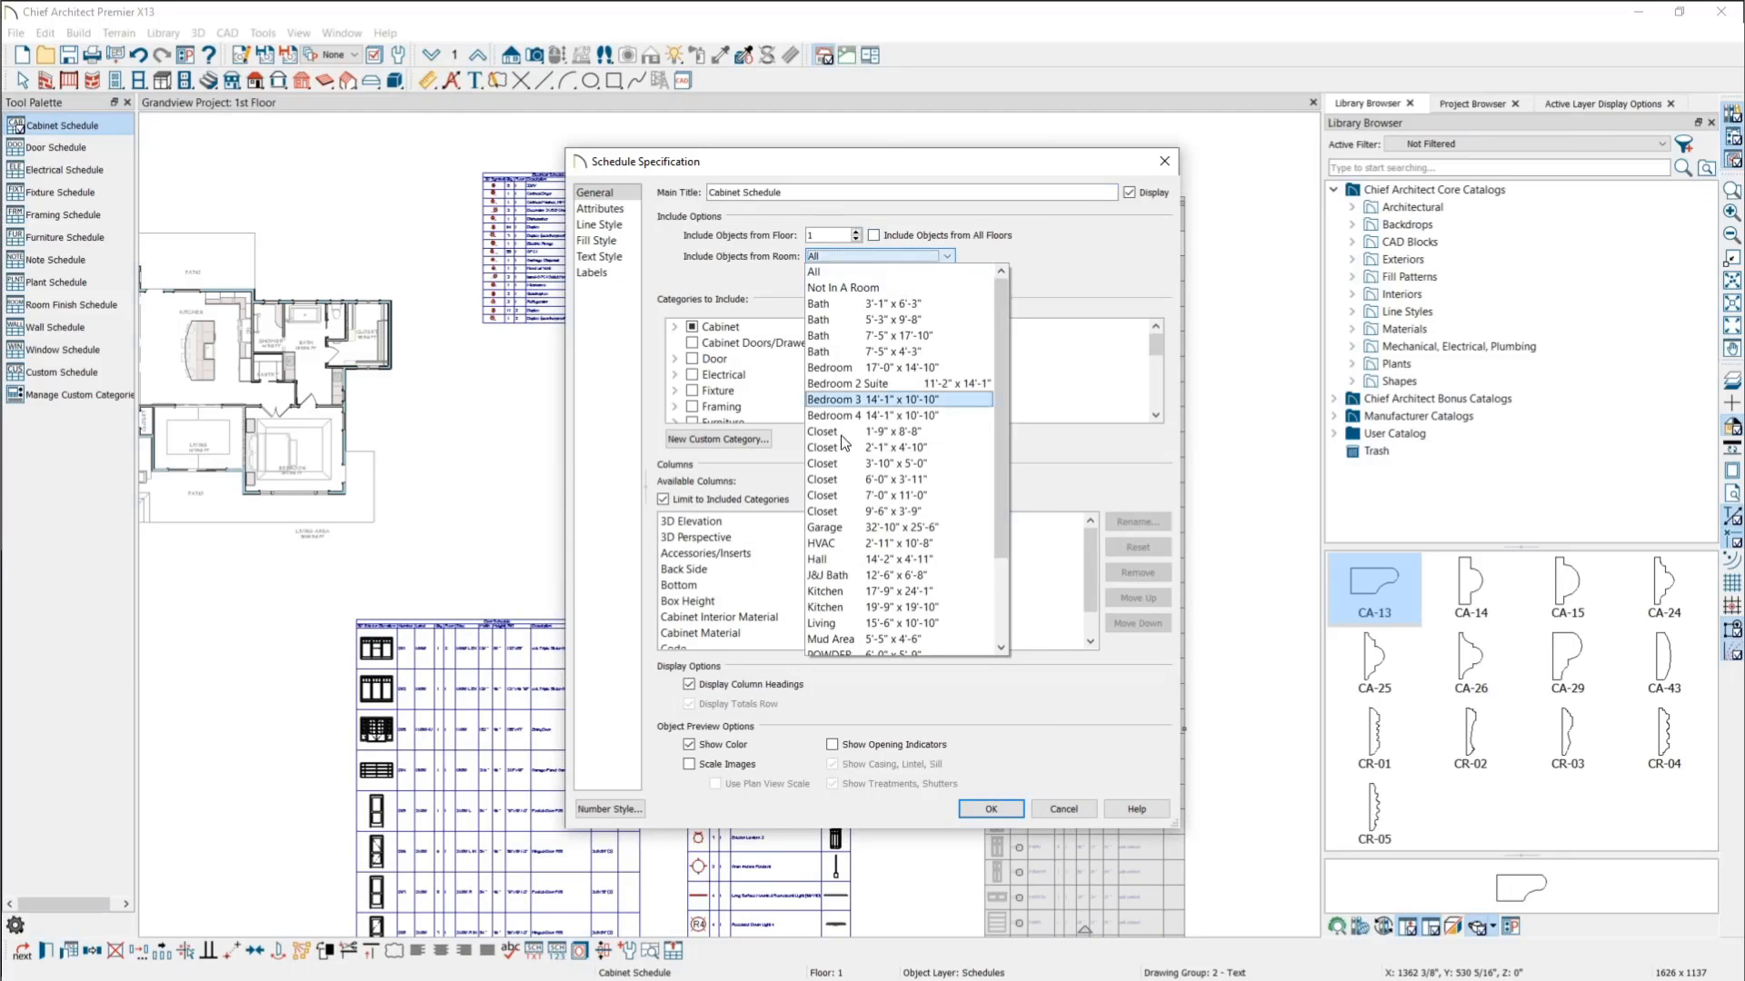
{"action": "left_click", "coordinate": [859, 607]}
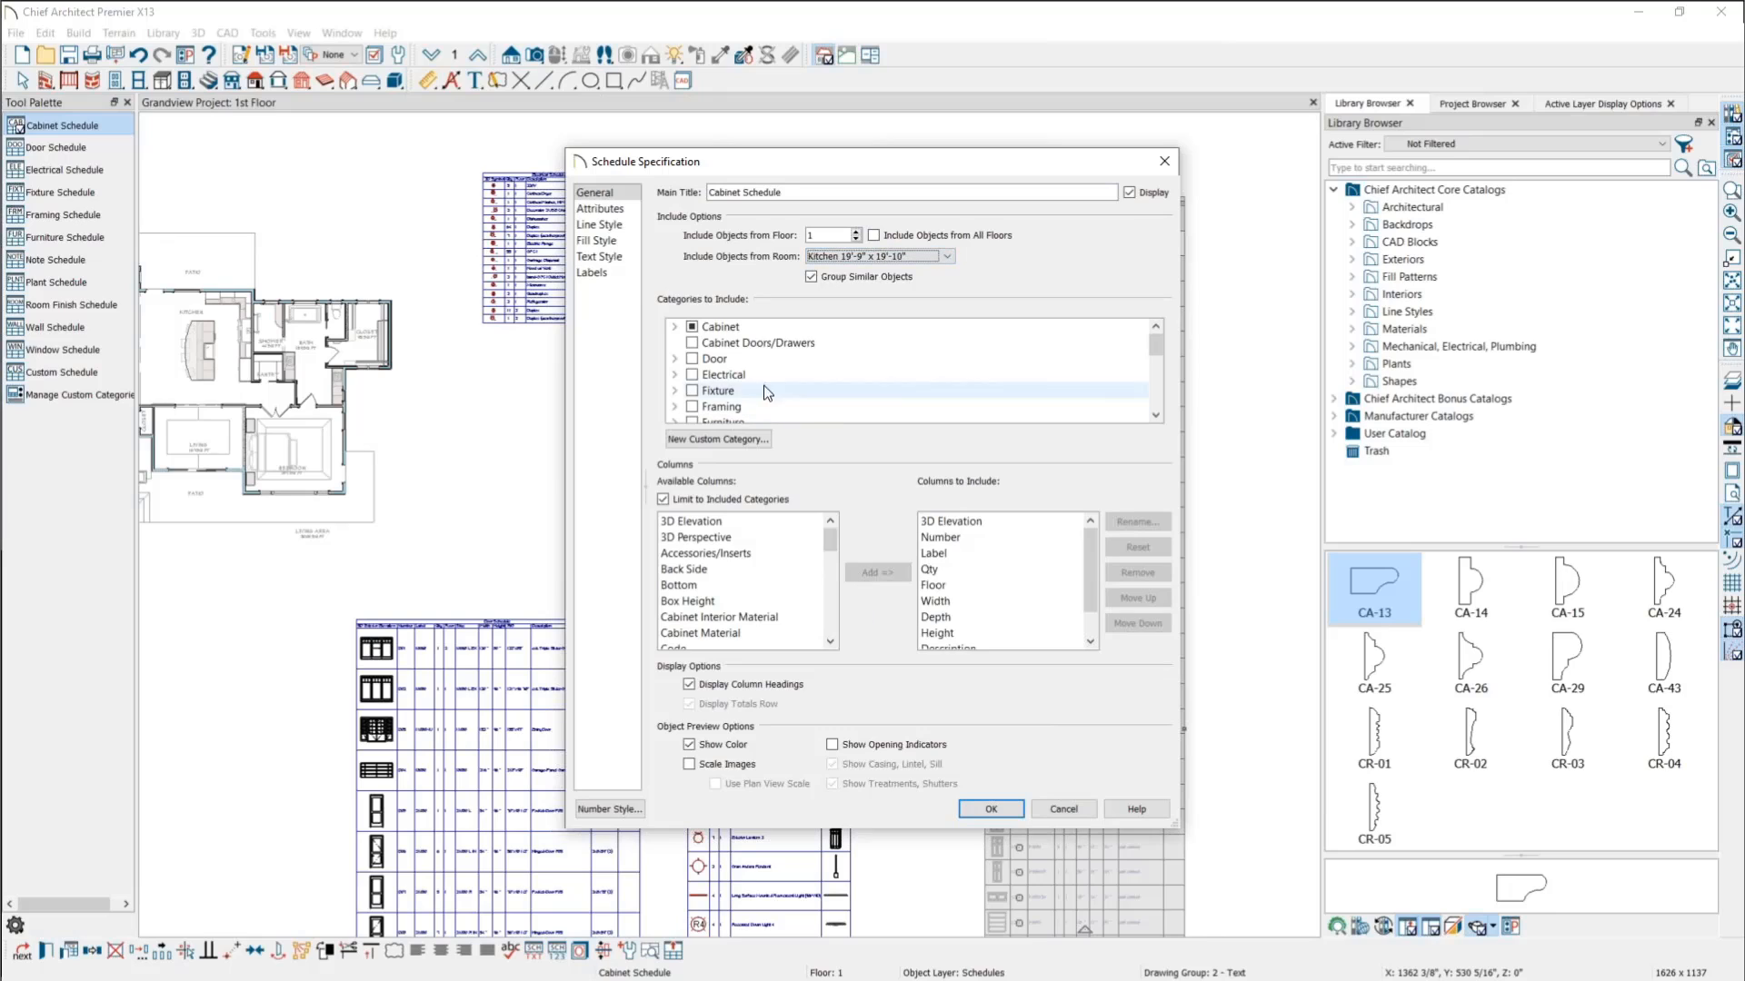
Step: Include the Cabinet Moldings subcategory of Molding in the cabinet schedule and apply the changes
{"action": "scroll", "coordinate": [674, 358], "scroll_direction": "down", "scroll_amount": 4}
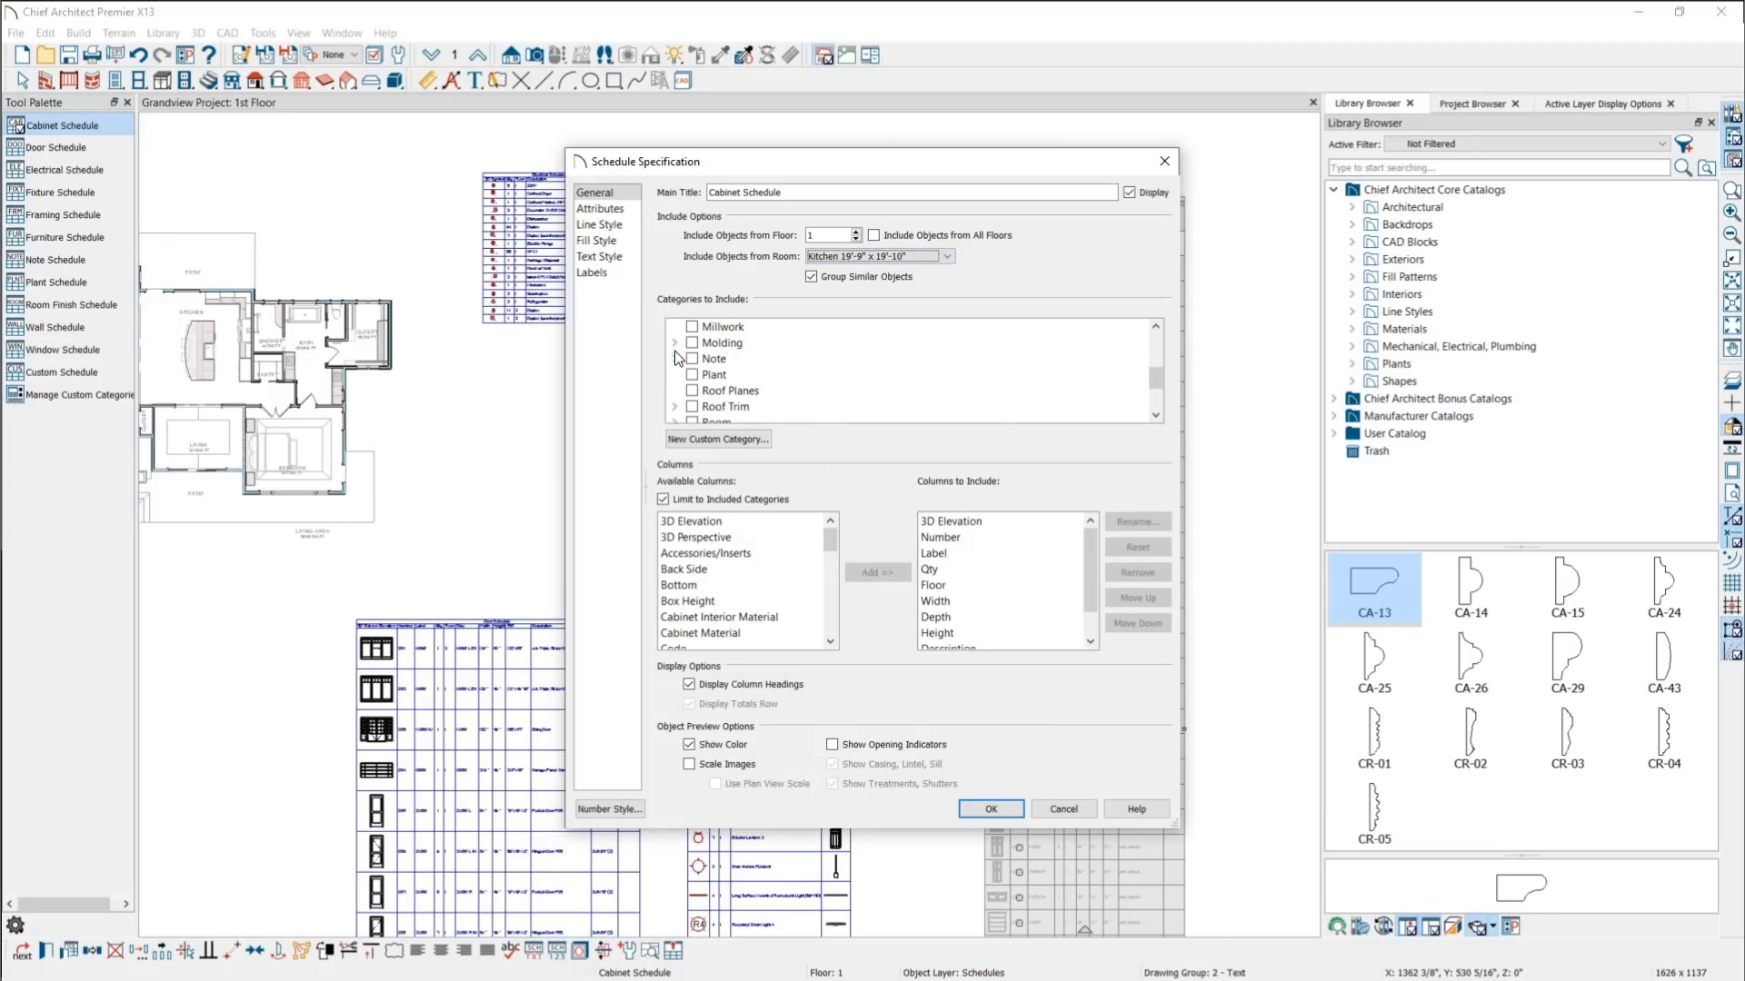
{"action": "left_click", "coordinate": [674, 344]}
{"action": "left_click", "coordinate": [711, 359]}
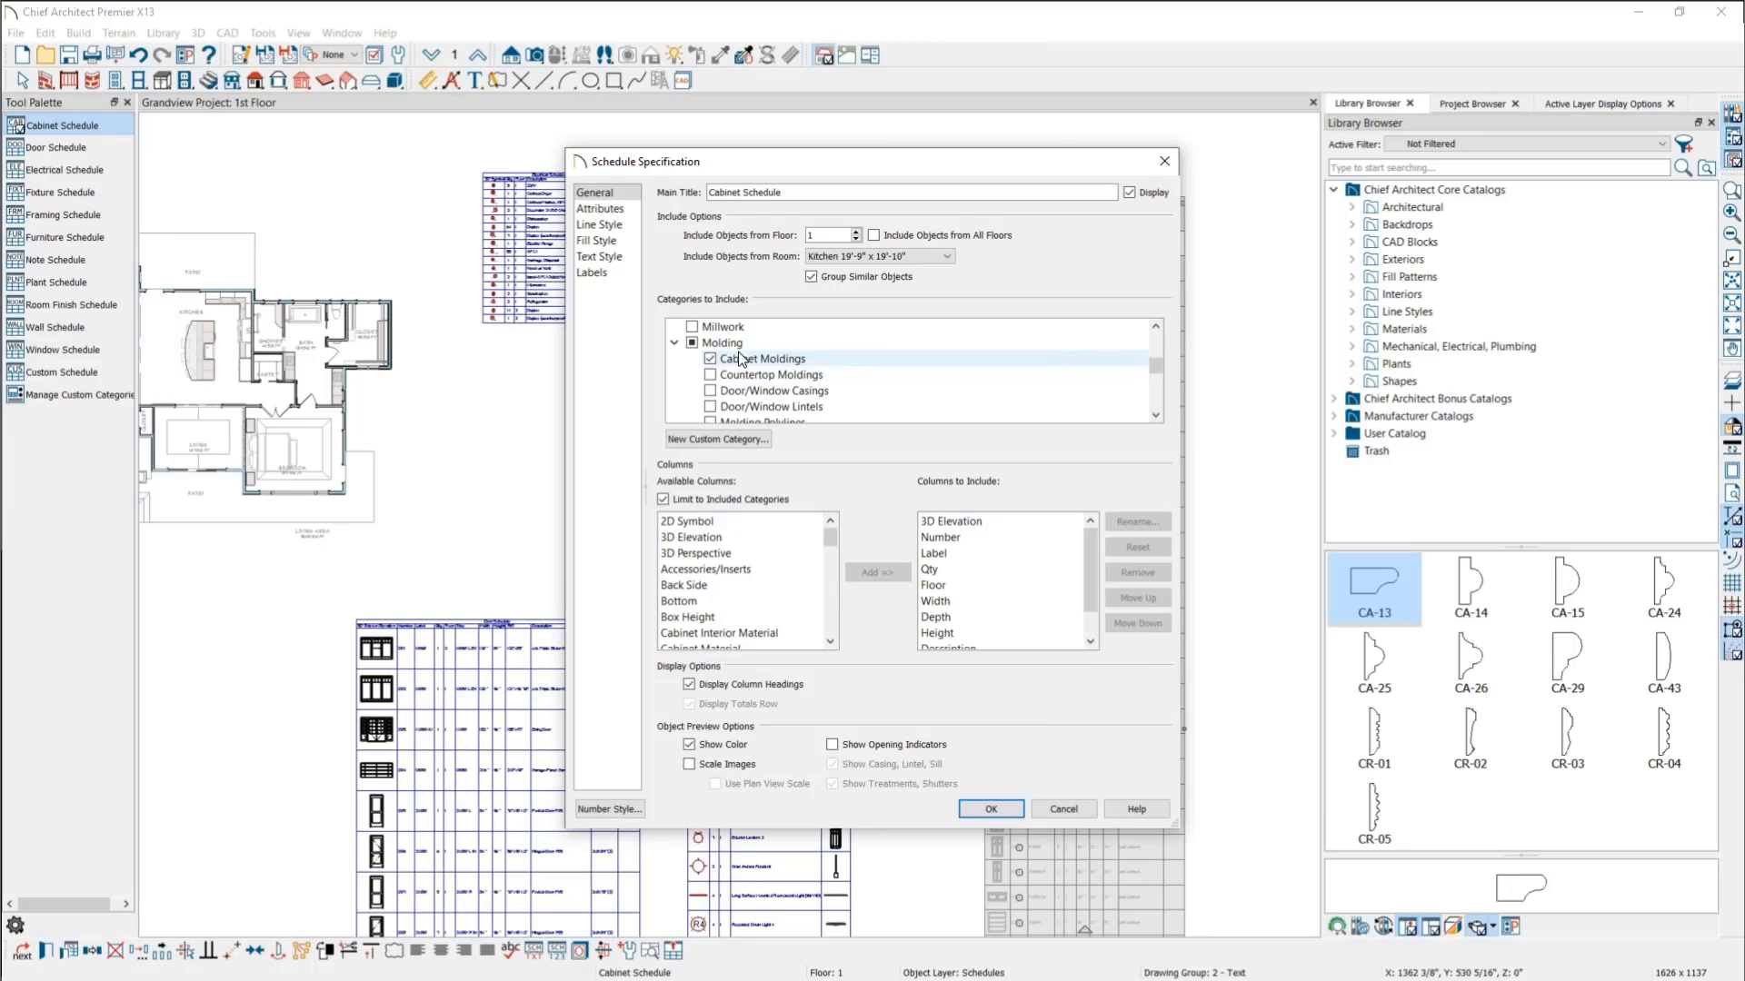
{"action": "left_click", "coordinate": [996, 803]}
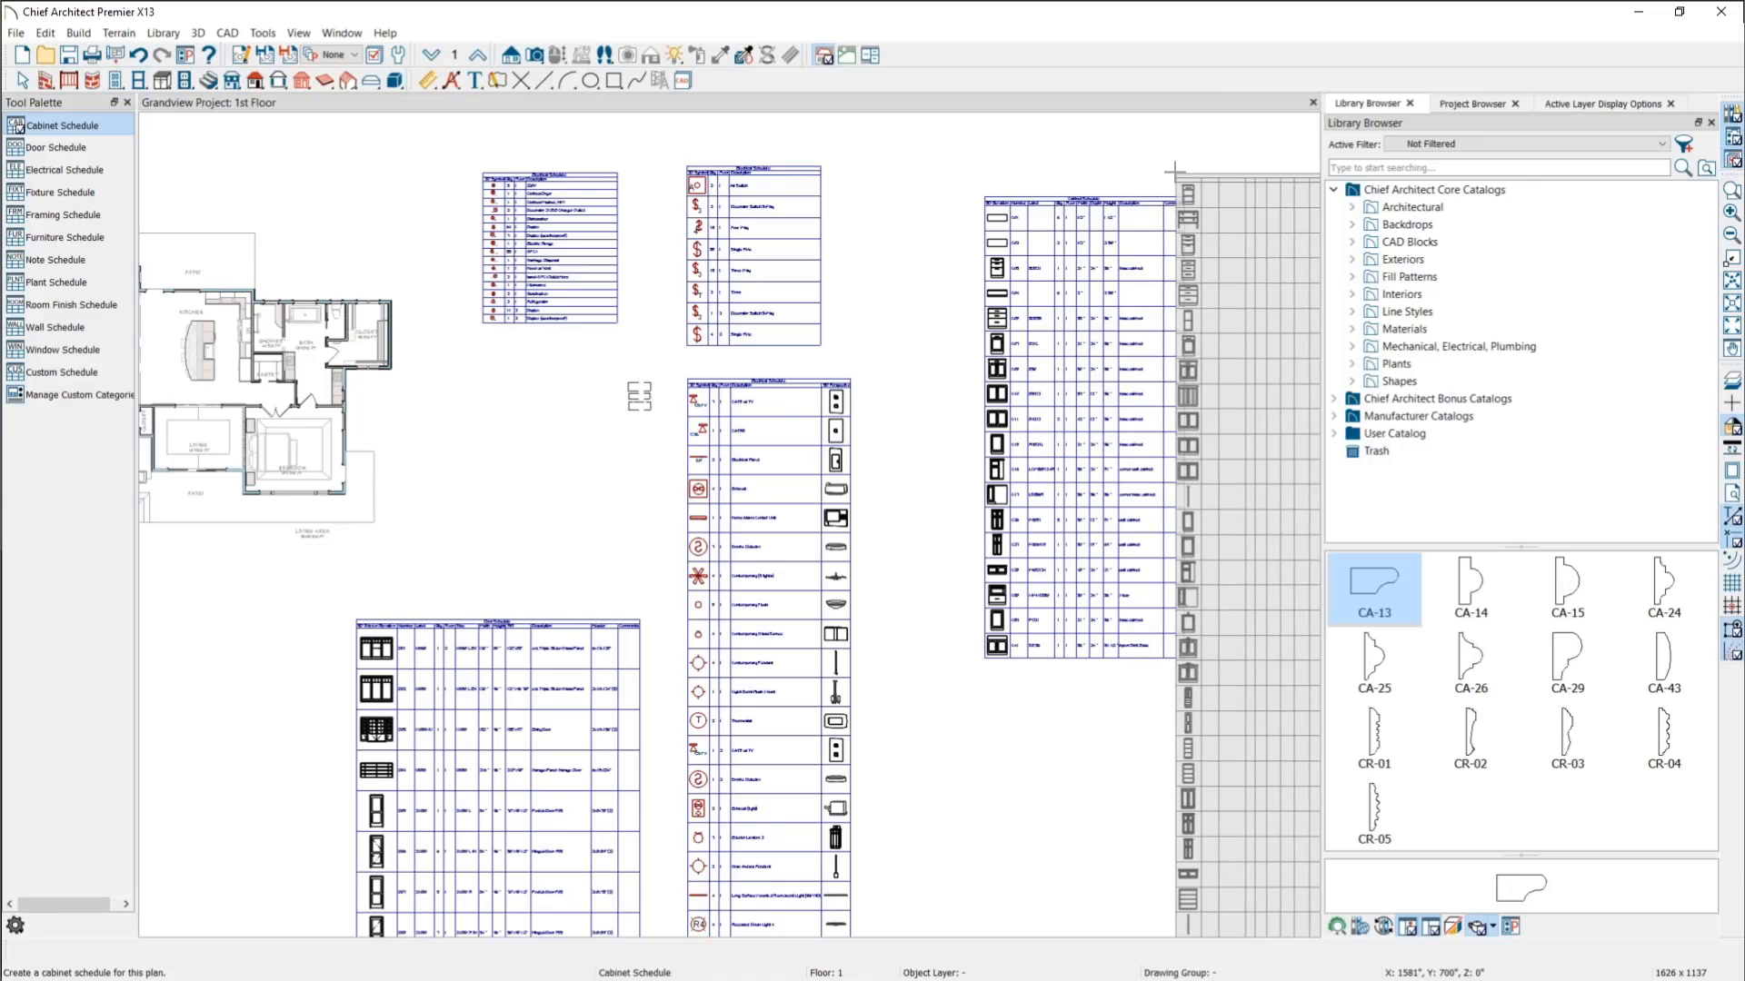
{"action": "key", "text": "Escape"}
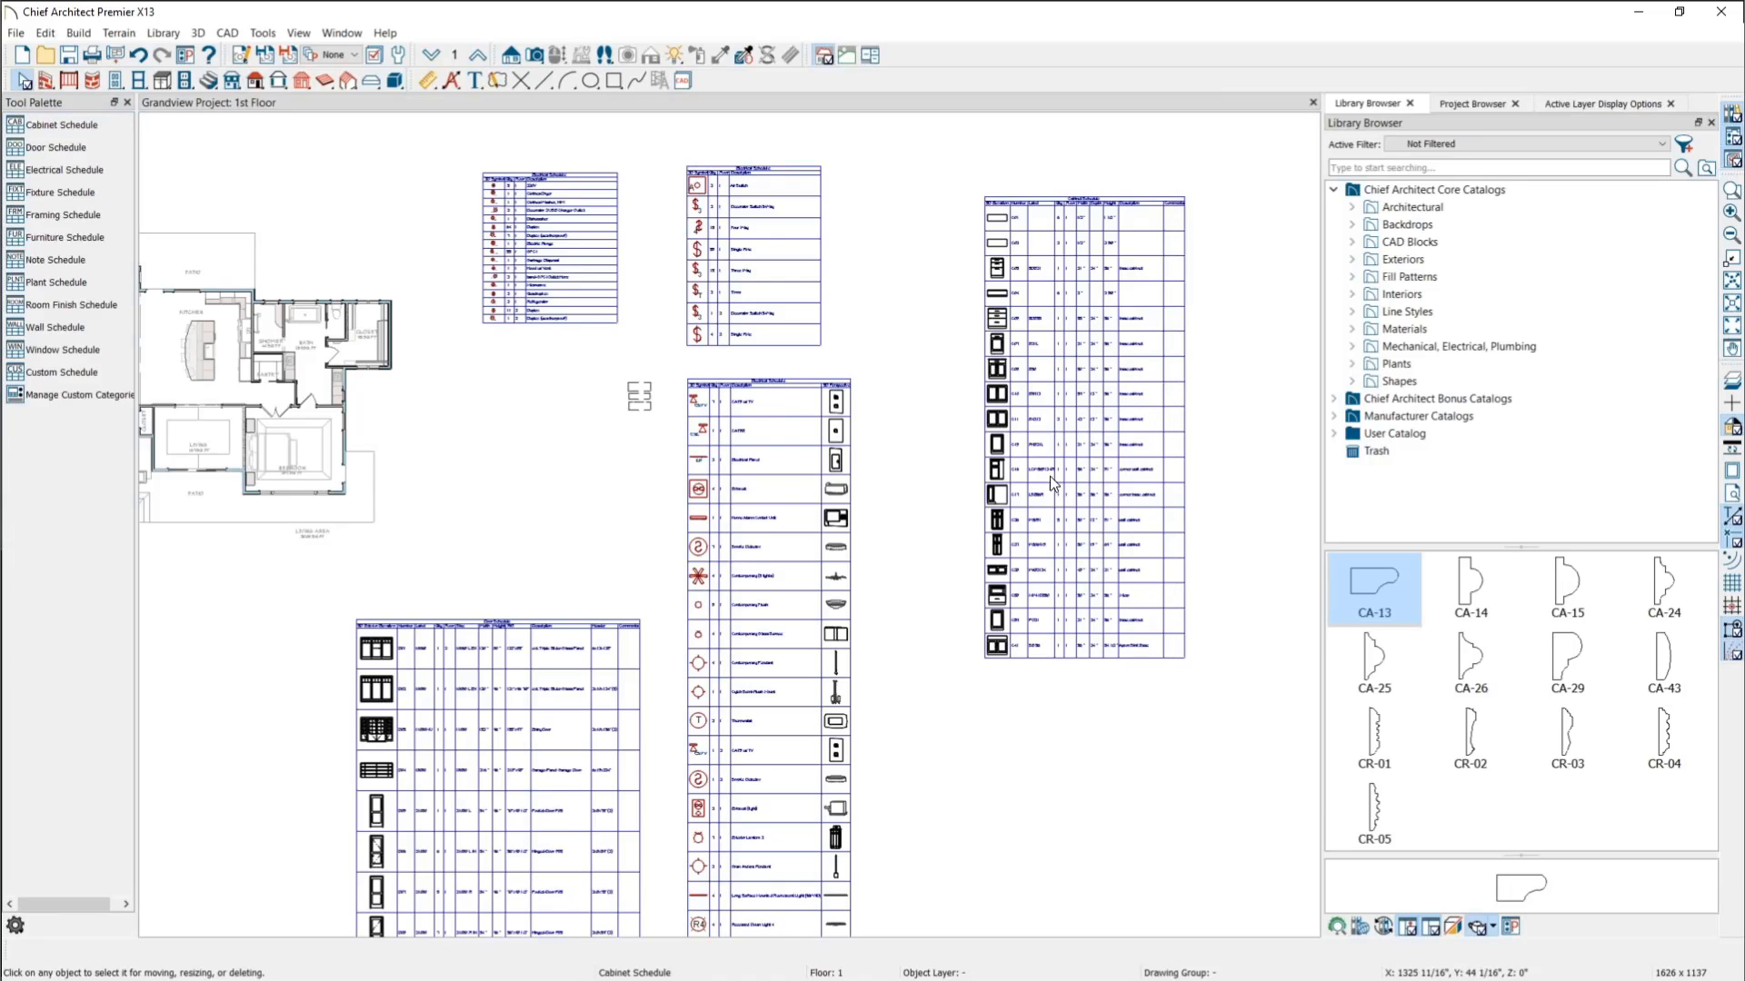
Step: Move the 2" wide molding row above the 3DB21 base cabinet row, grouping it with the other moldings in the cabinet schedule
{"action": "scroll", "coordinate": [1008, 215], "scroll_direction": "up", "scroll_amount": 5}
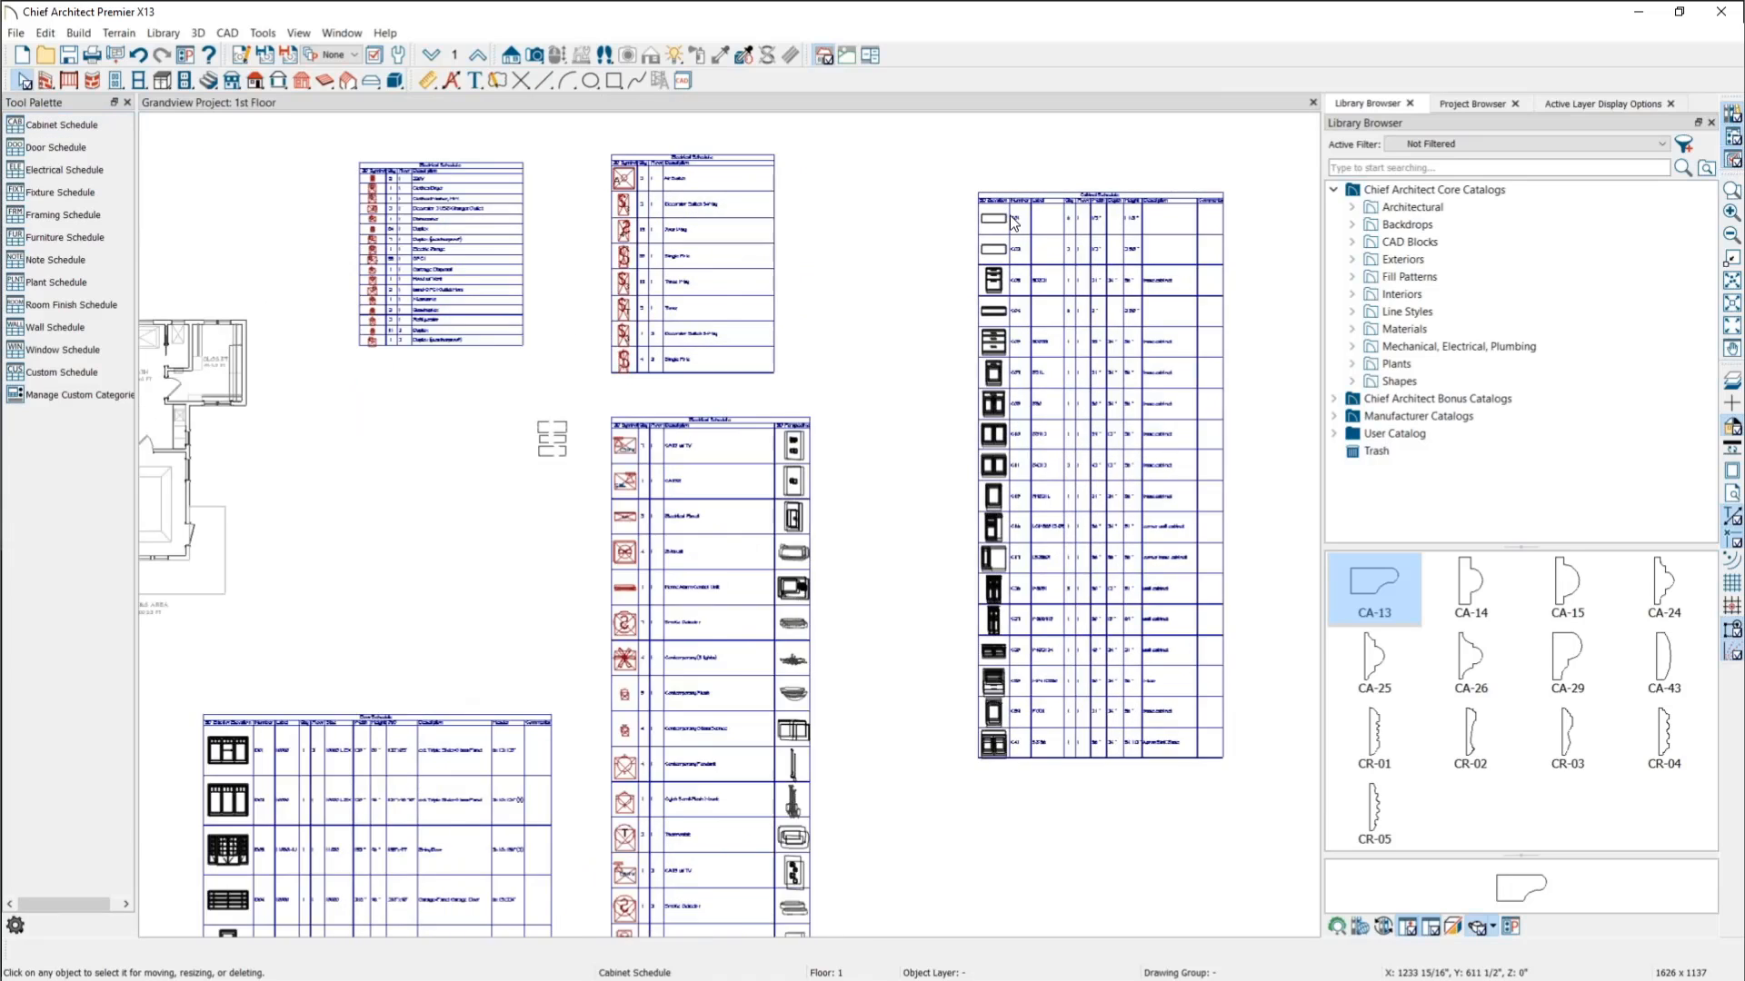
{"action": "scroll", "coordinate": [1102, 207], "scroll_direction": "up", "scroll_amount": 3}
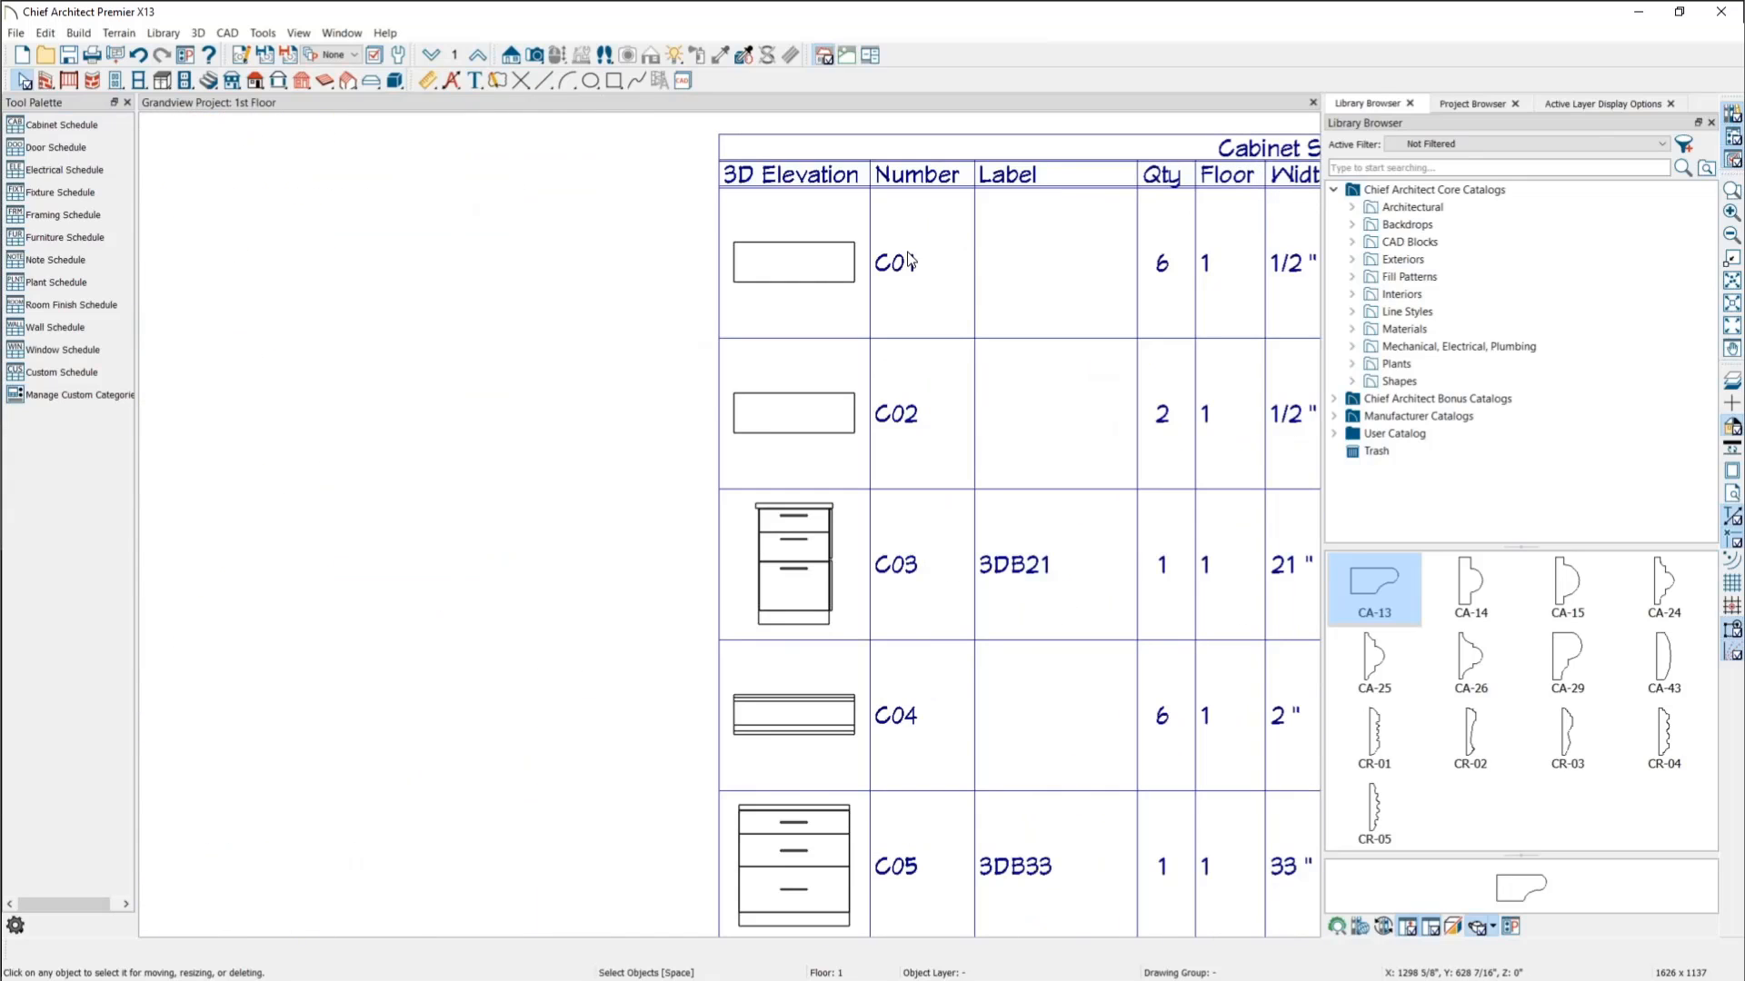
{"action": "left_click", "coordinate": [787, 264]}
{"action": "left_click", "coordinate": [803, 414]}
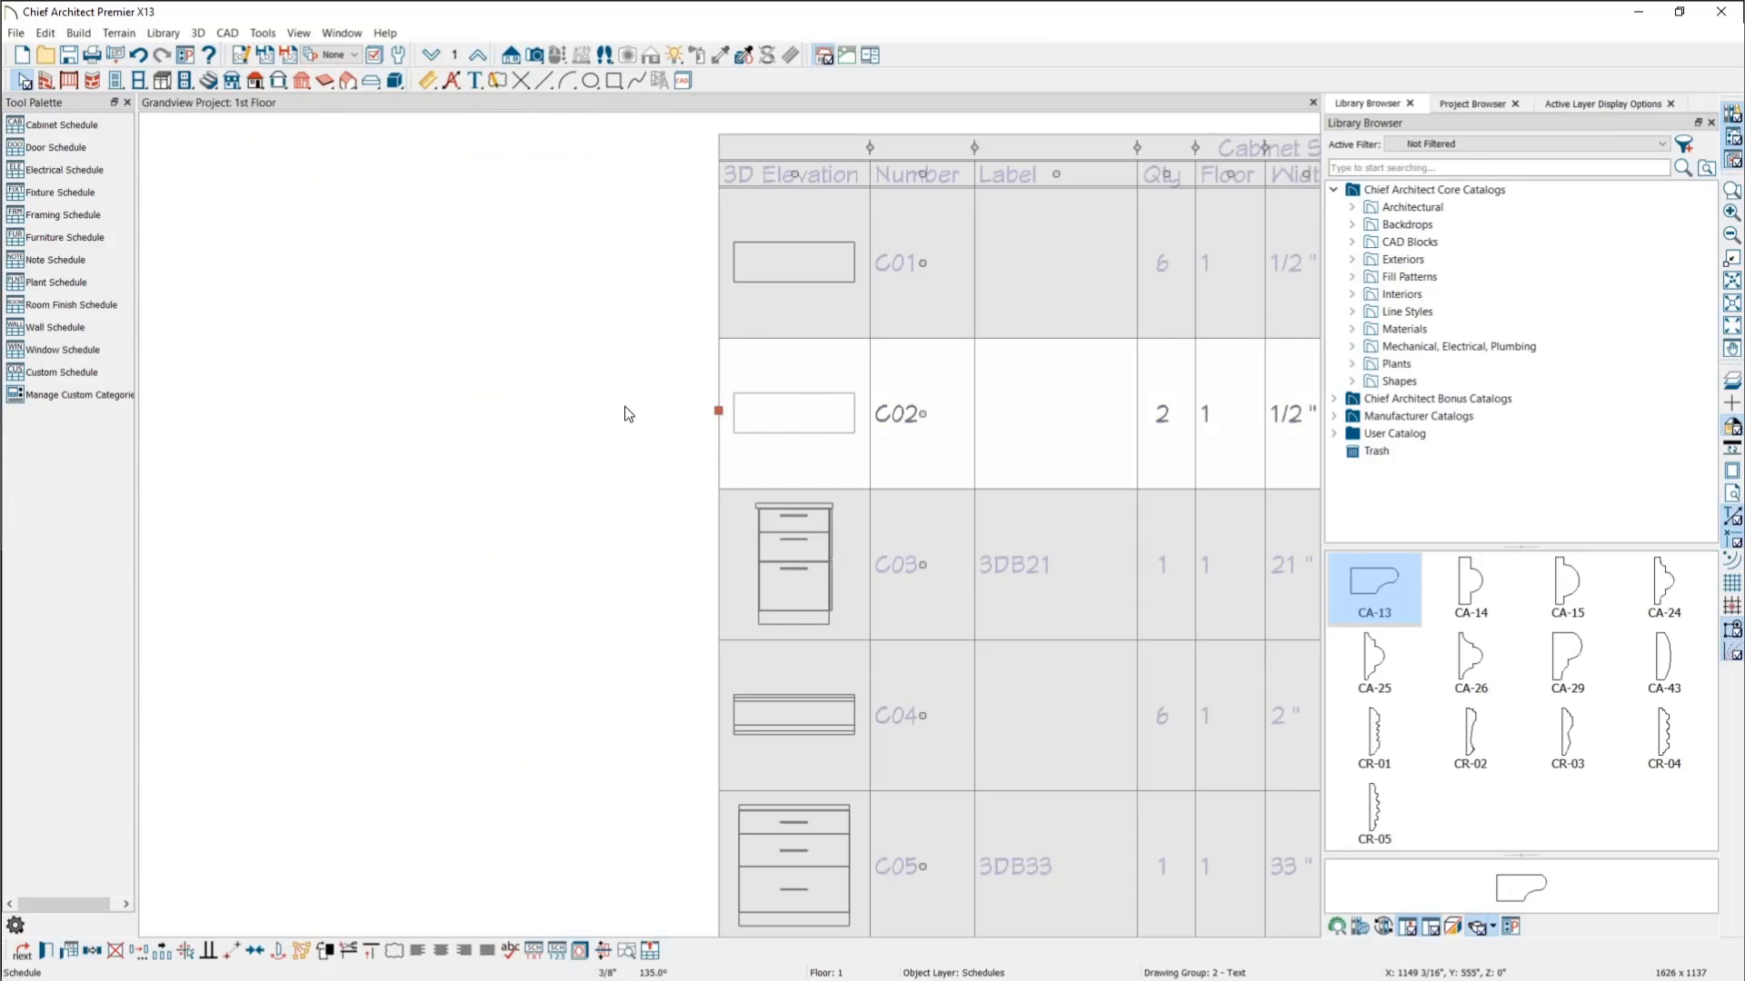
{"action": "left_click", "coordinate": [627, 409]}
{"action": "scroll", "coordinate": [619, 399], "scroll_direction": "down", "scroll_amount": 2}
{"action": "scroll", "coordinate": [623, 576], "scroll_direction": "down", "scroll_amount": 2}
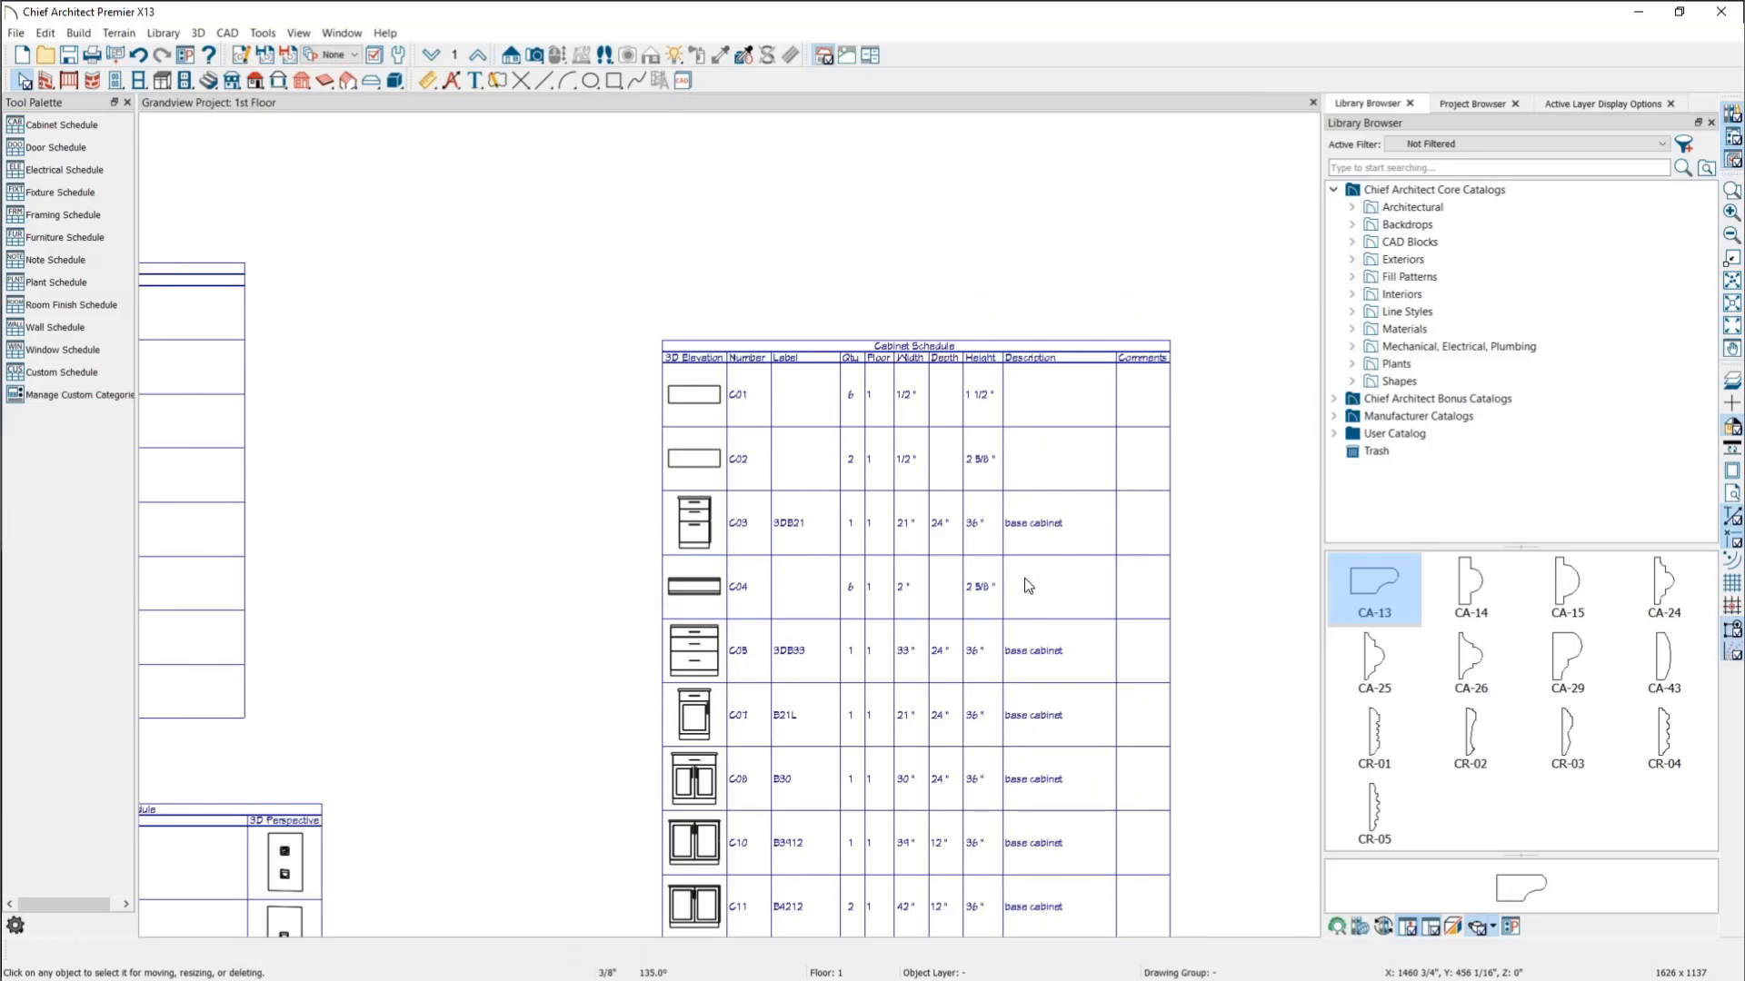
{"action": "left_click", "coordinate": [723, 602]}
{"action": "left_click_drag", "start_coordinate": [746, 595], "coordinate": [776, 506]}
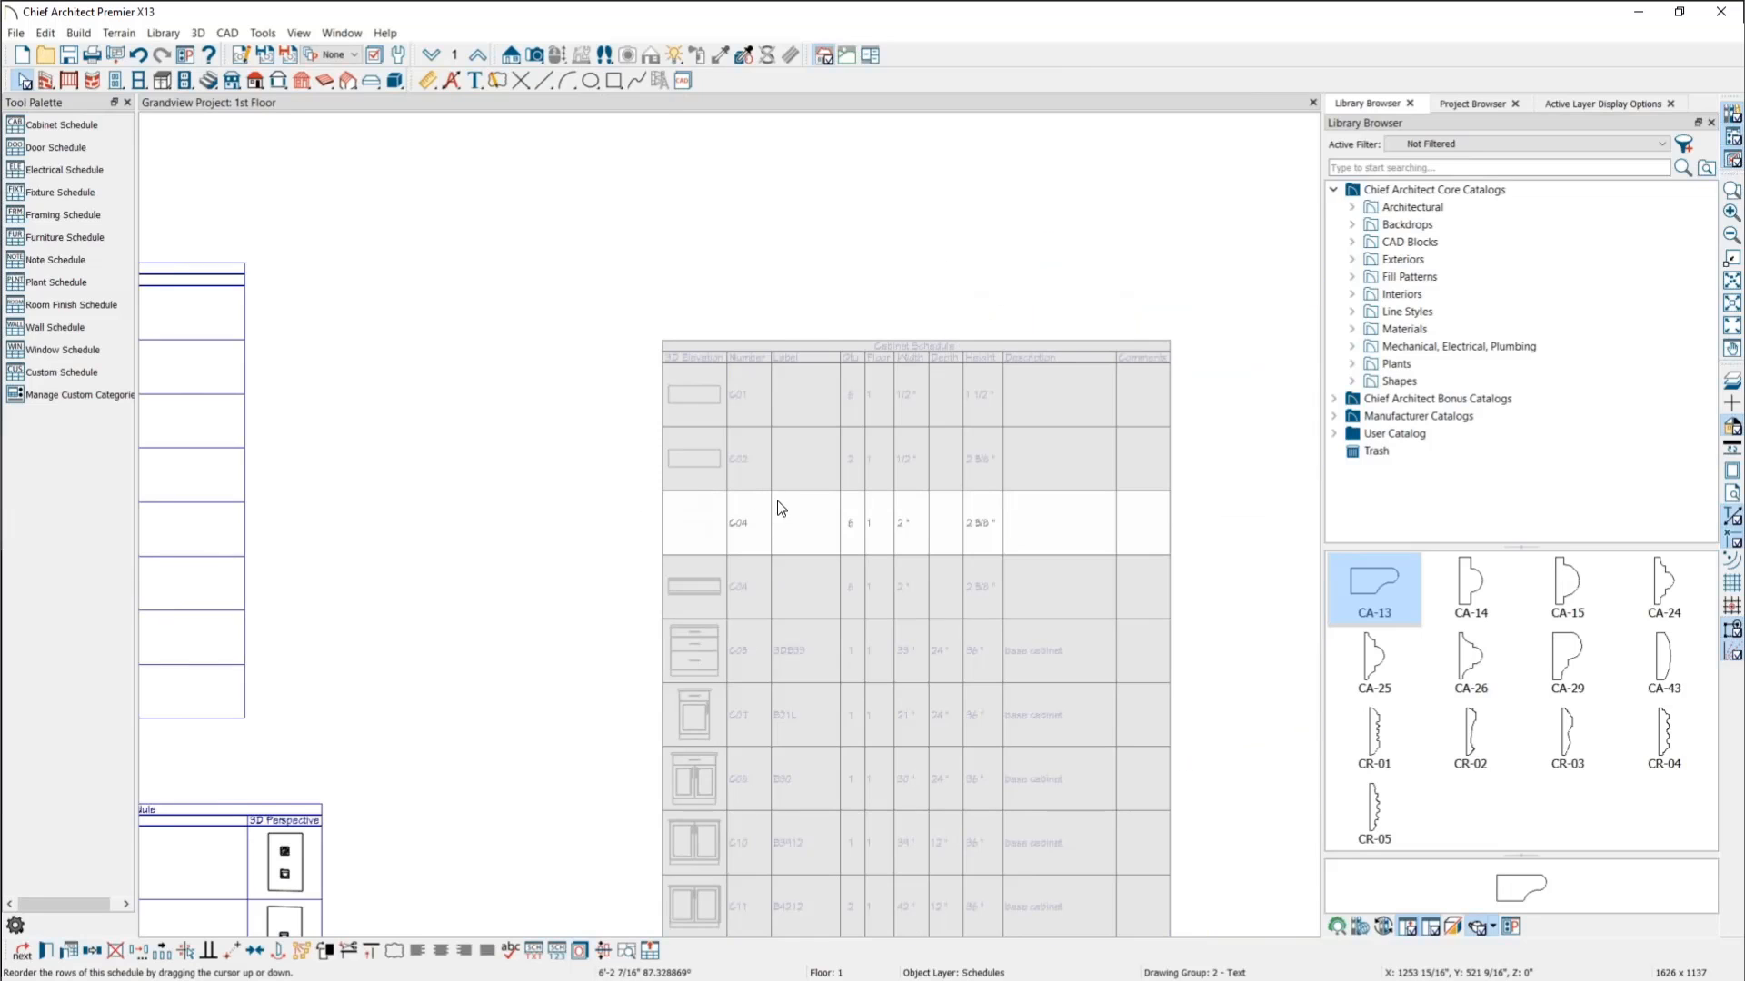
{"action": "left_click", "coordinate": [596, 417]}
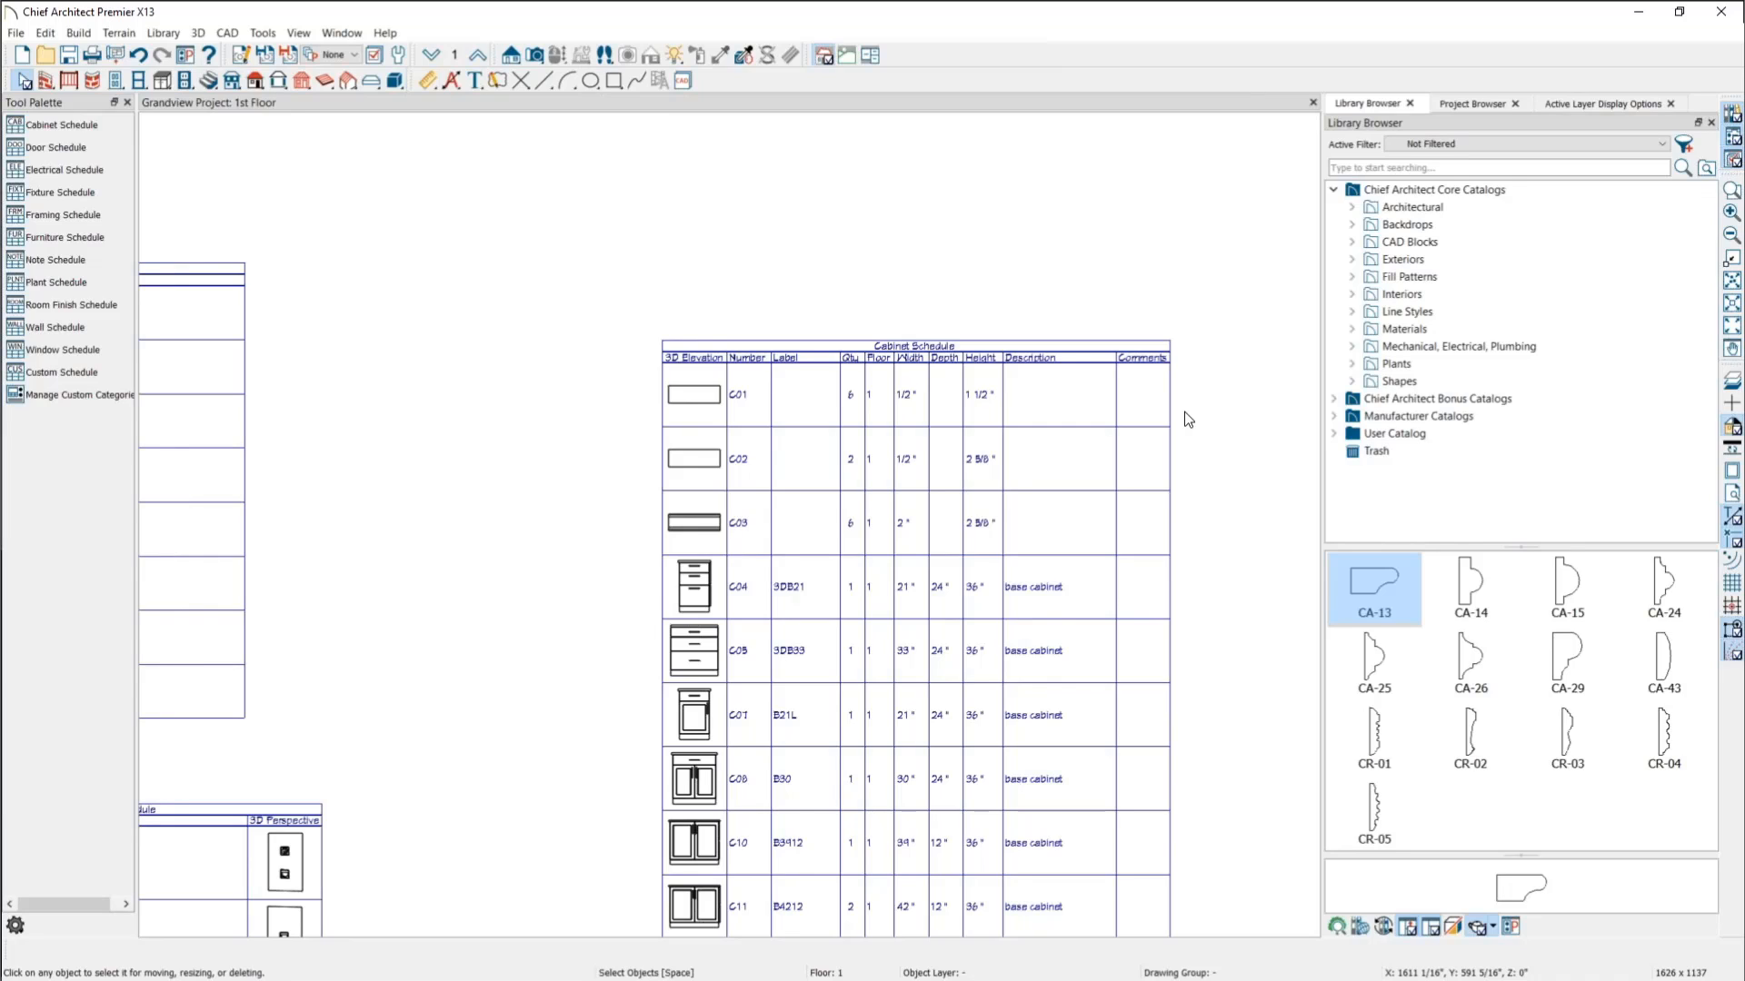
Step: Add the Total Length column to the cabinet schedule and apply the change
{"action": "double_click", "coordinate": [1107, 470]}
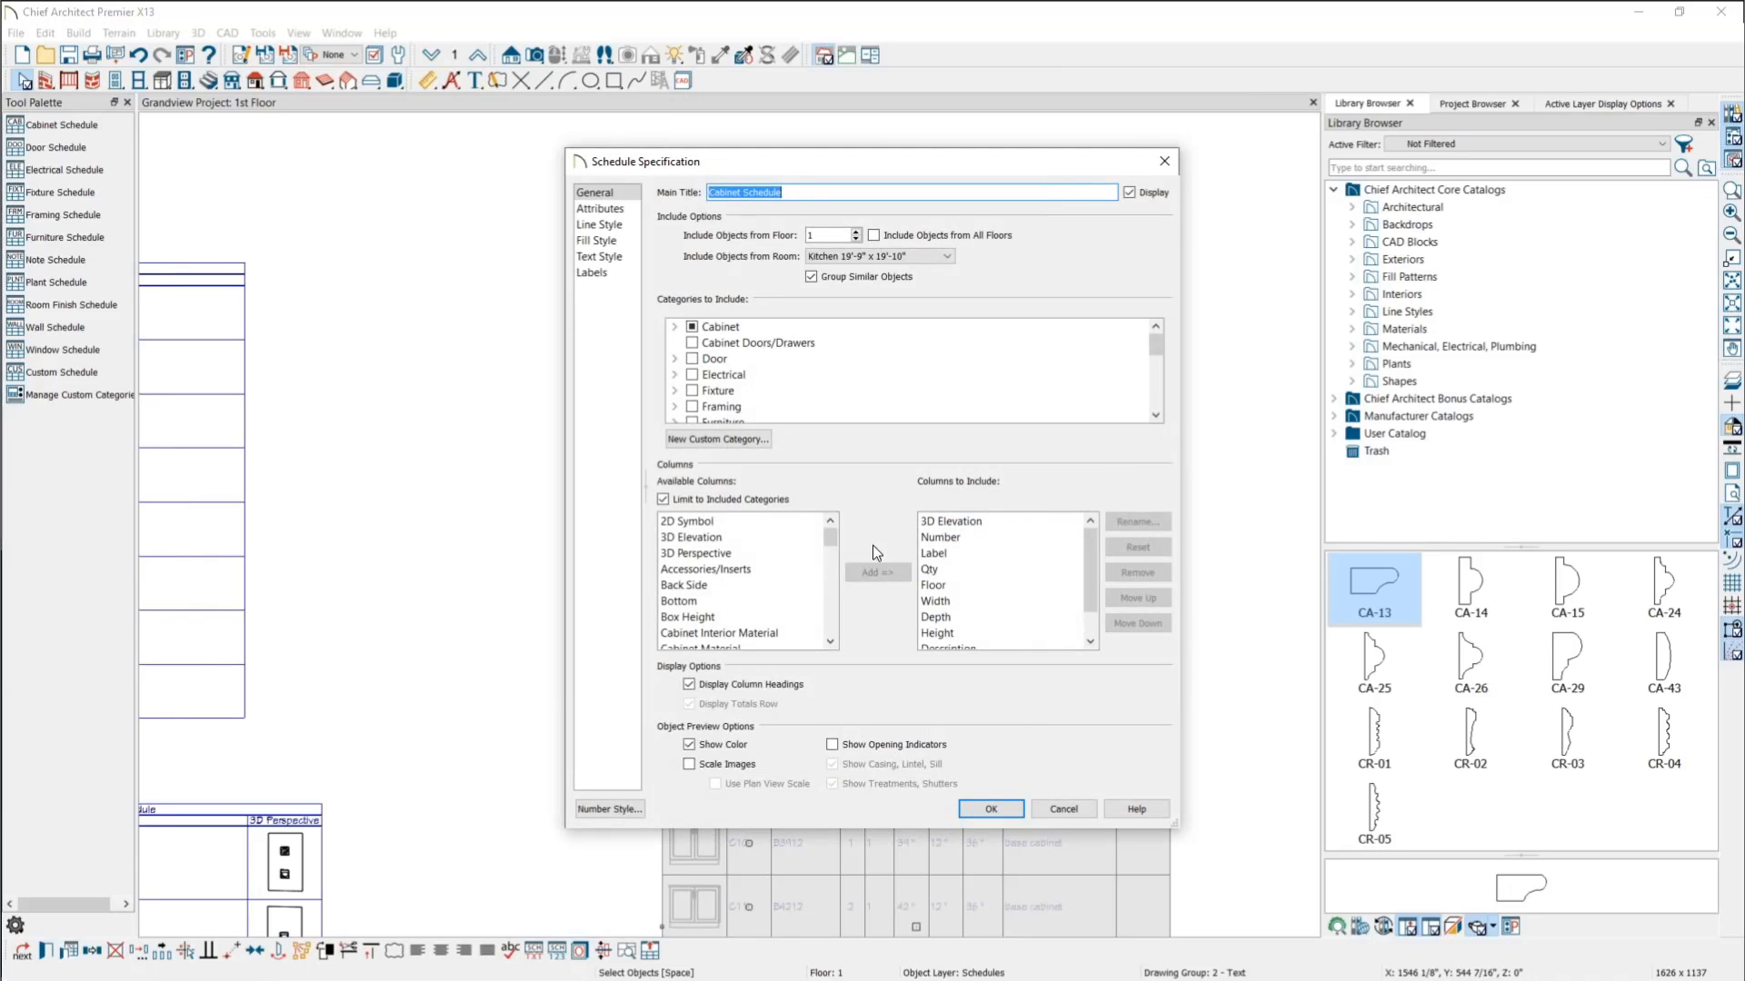
{"action": "scroll", "coordinate": [778, 604], "scroll_direction": "down", "scroll_amount": 6}
{"action": "scroll", "coordinate": [778, 609], "scroll_direction": "down", "scroll_amount": 3}
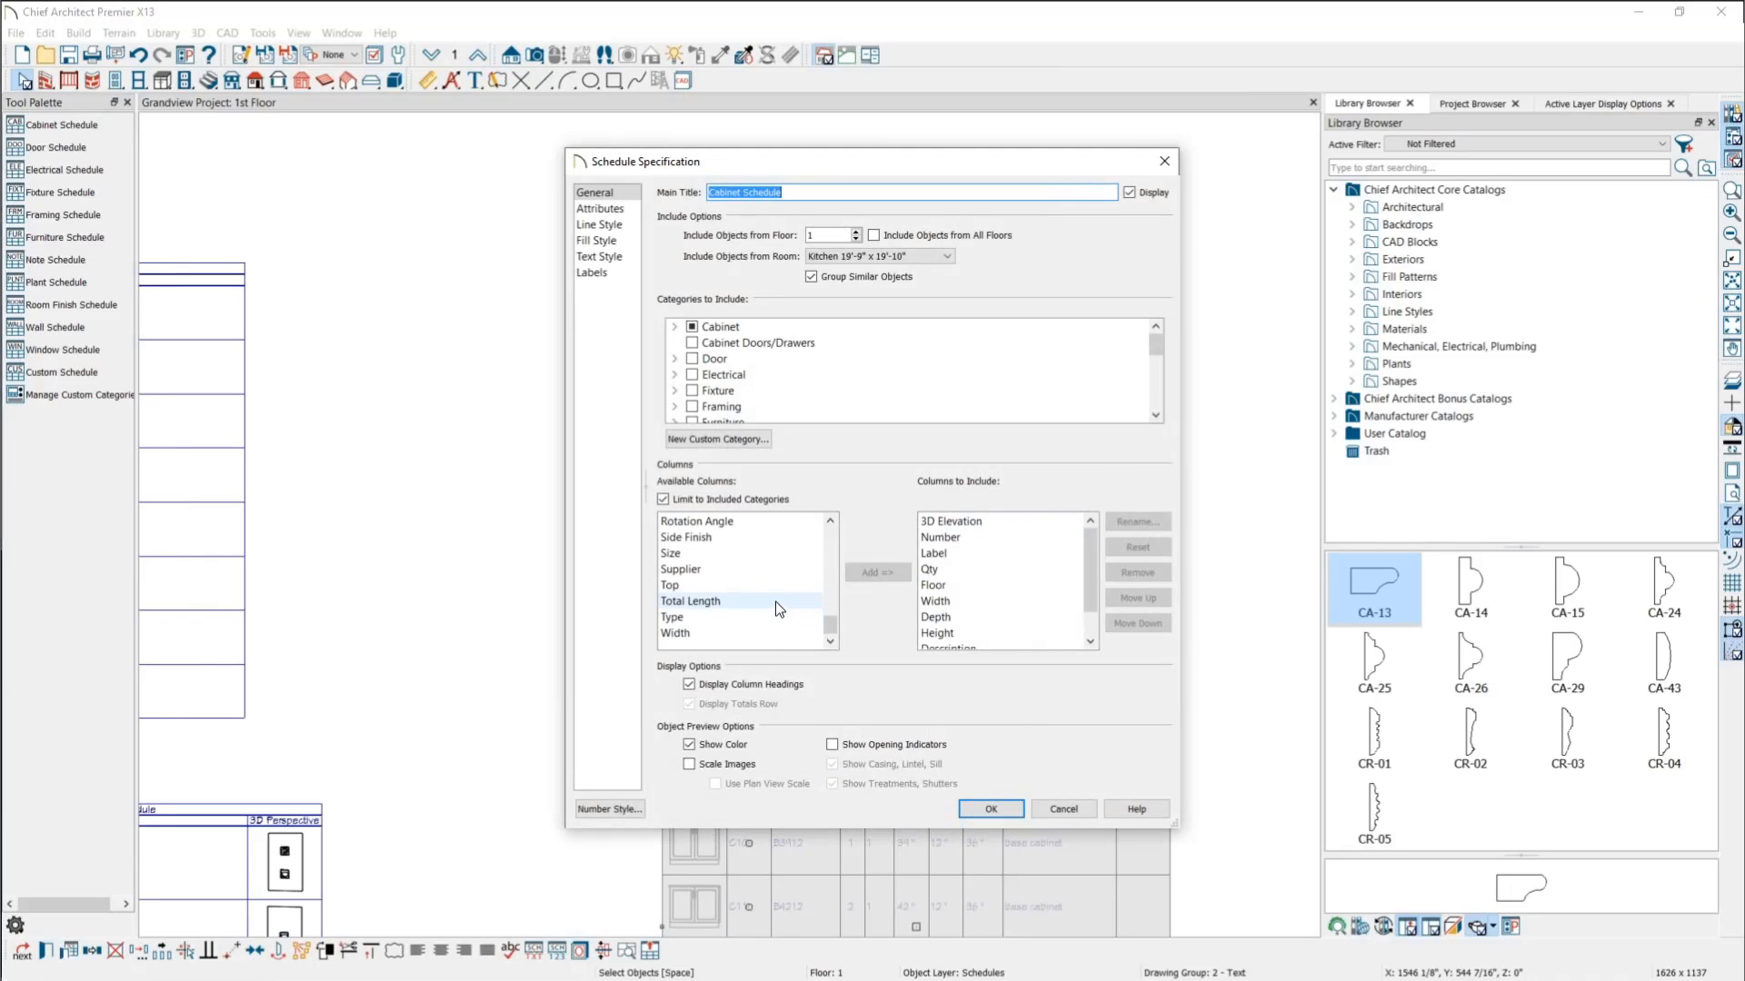
{"action": "left_click", "coordinate": [778, 601]}
{"action": "left_click", "coordinate": [877, 572]}
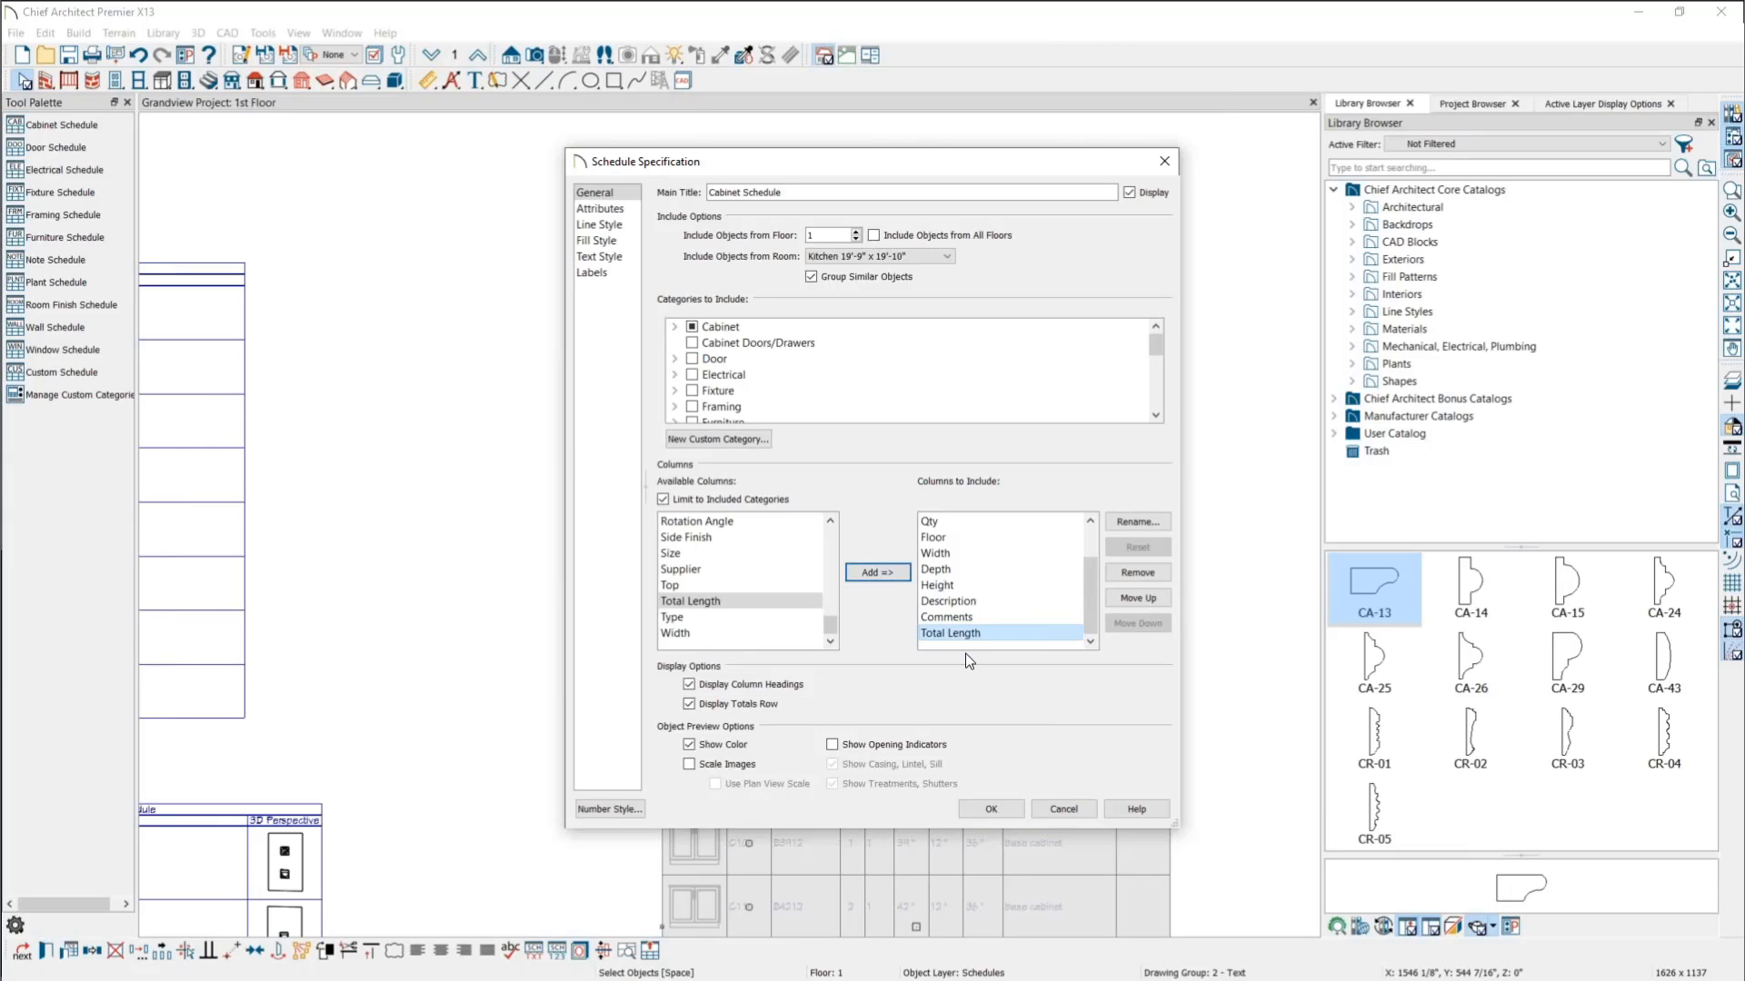
{"action": "scroll", "coordinate": [836, 406], "scroll_direction": "down", "scroll_amount": 4}
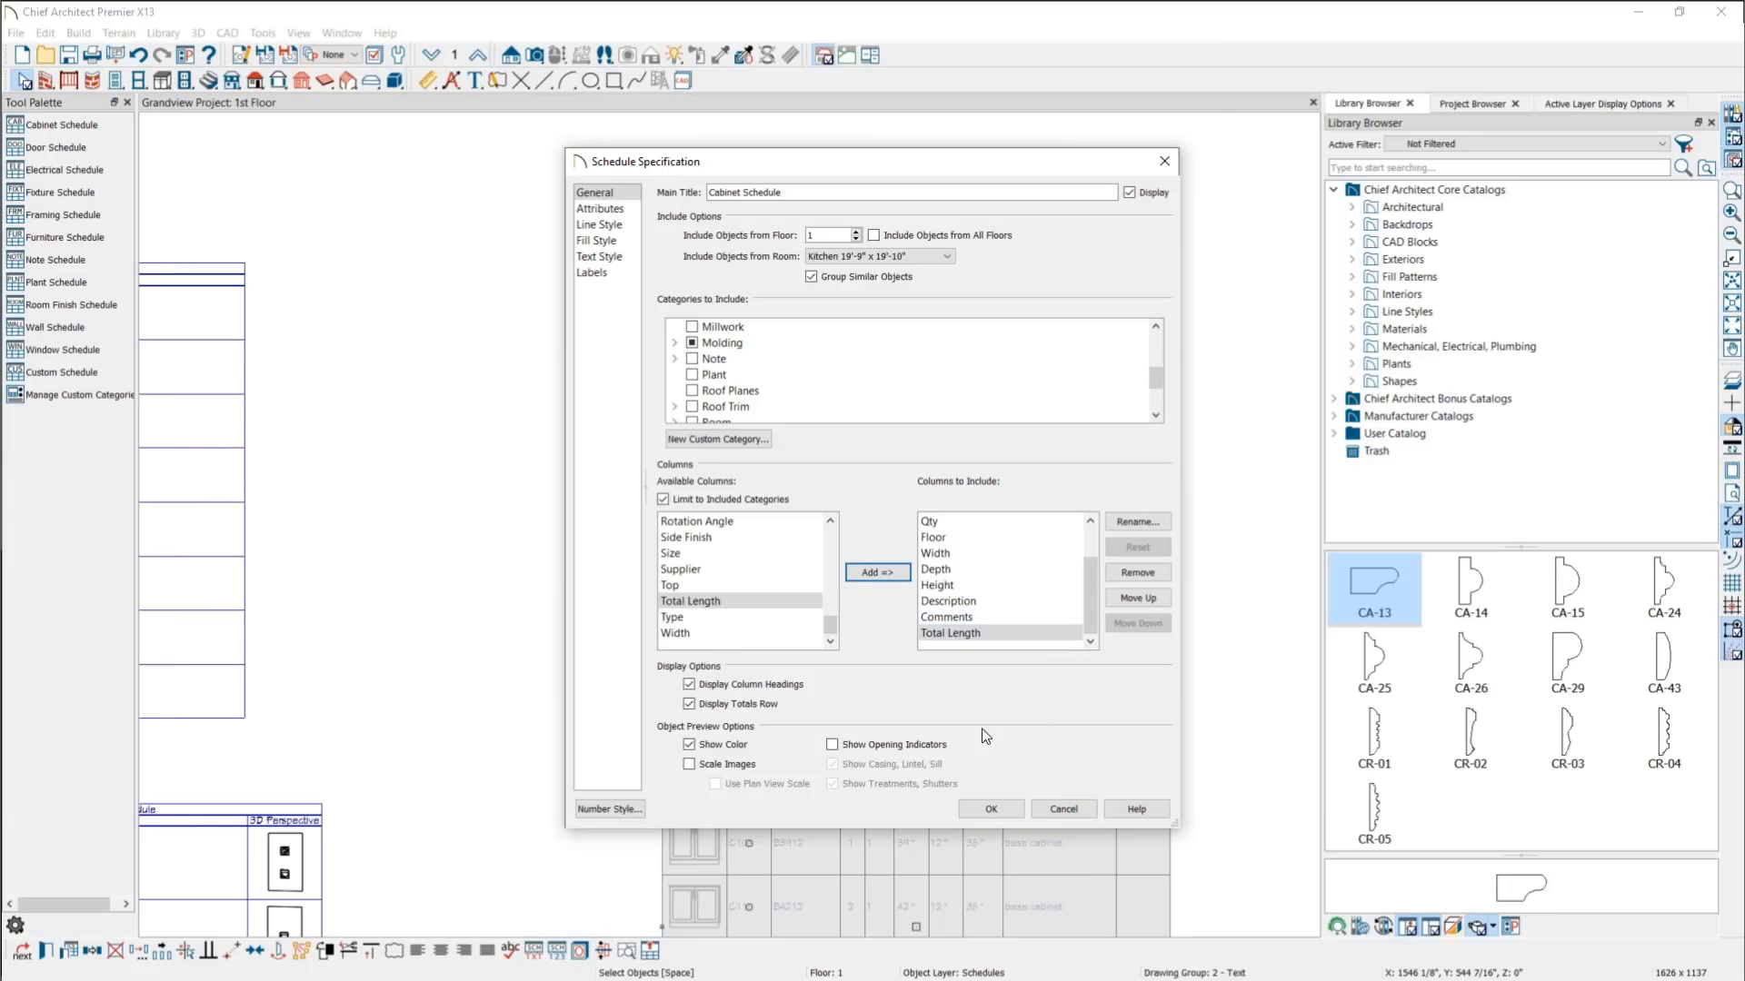
{"action": "left_click", "coordinate": [992, 808]}
{"action": "left_click", "coordinate": [1260, 482]}
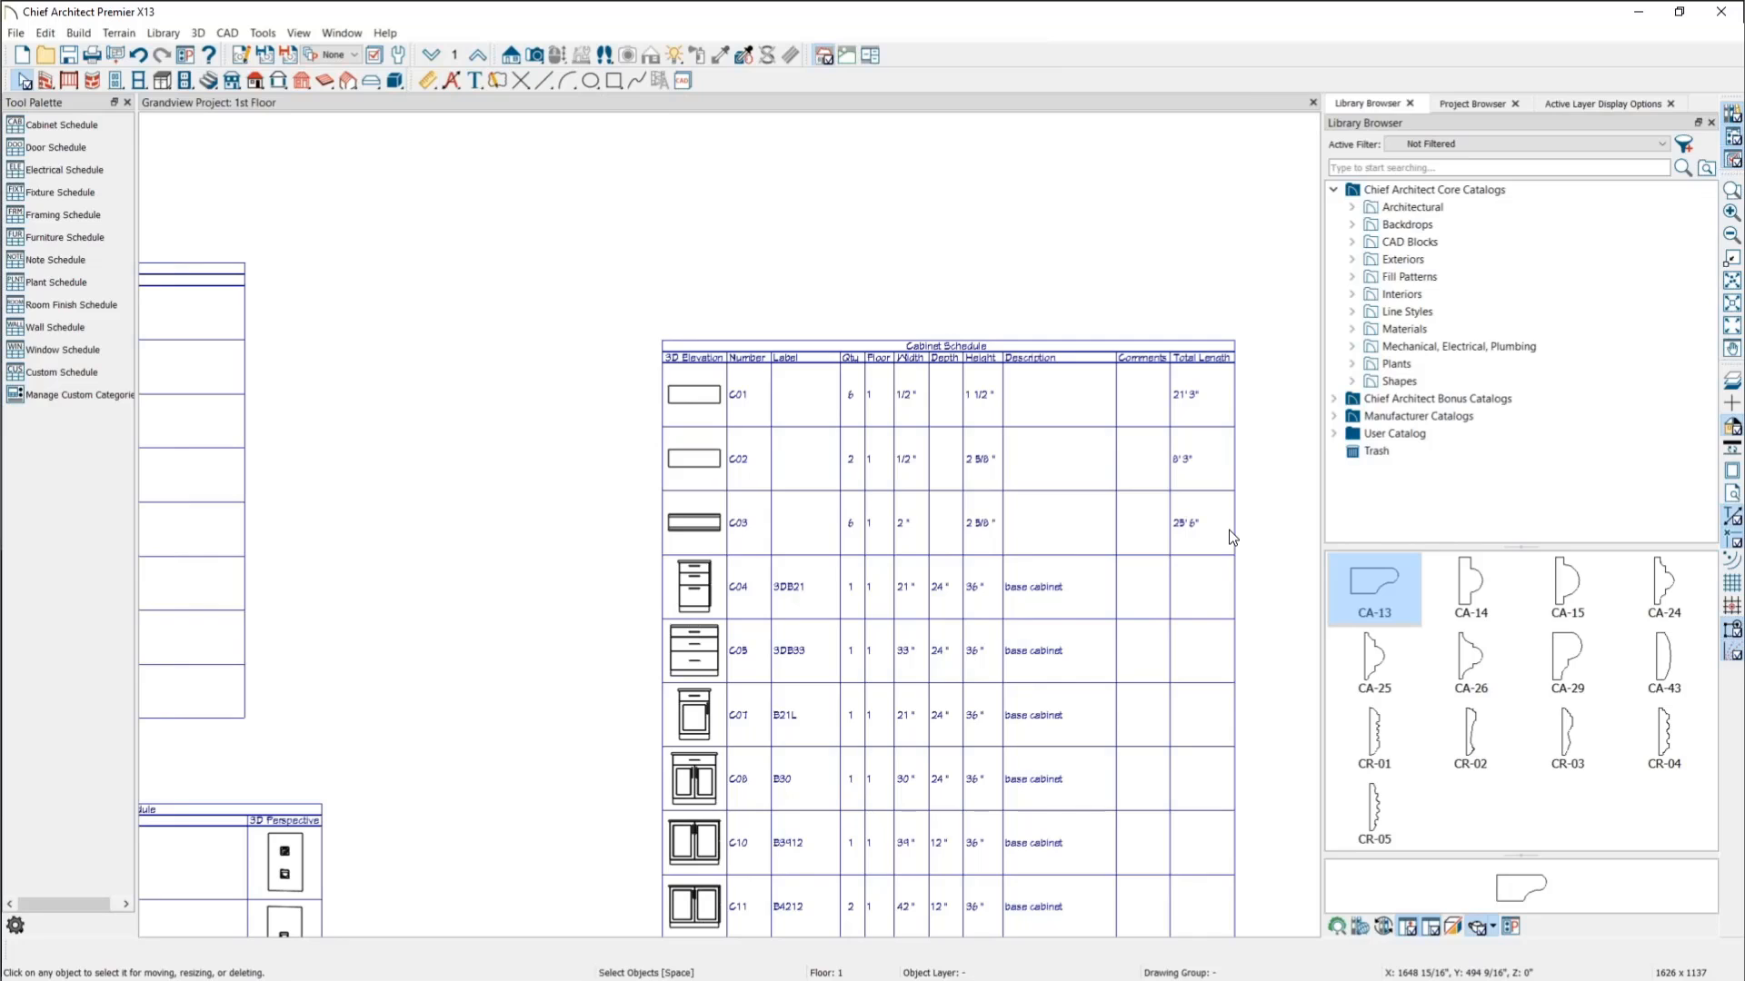
{"action": "left_click", "coordinate": [1155, 618]}
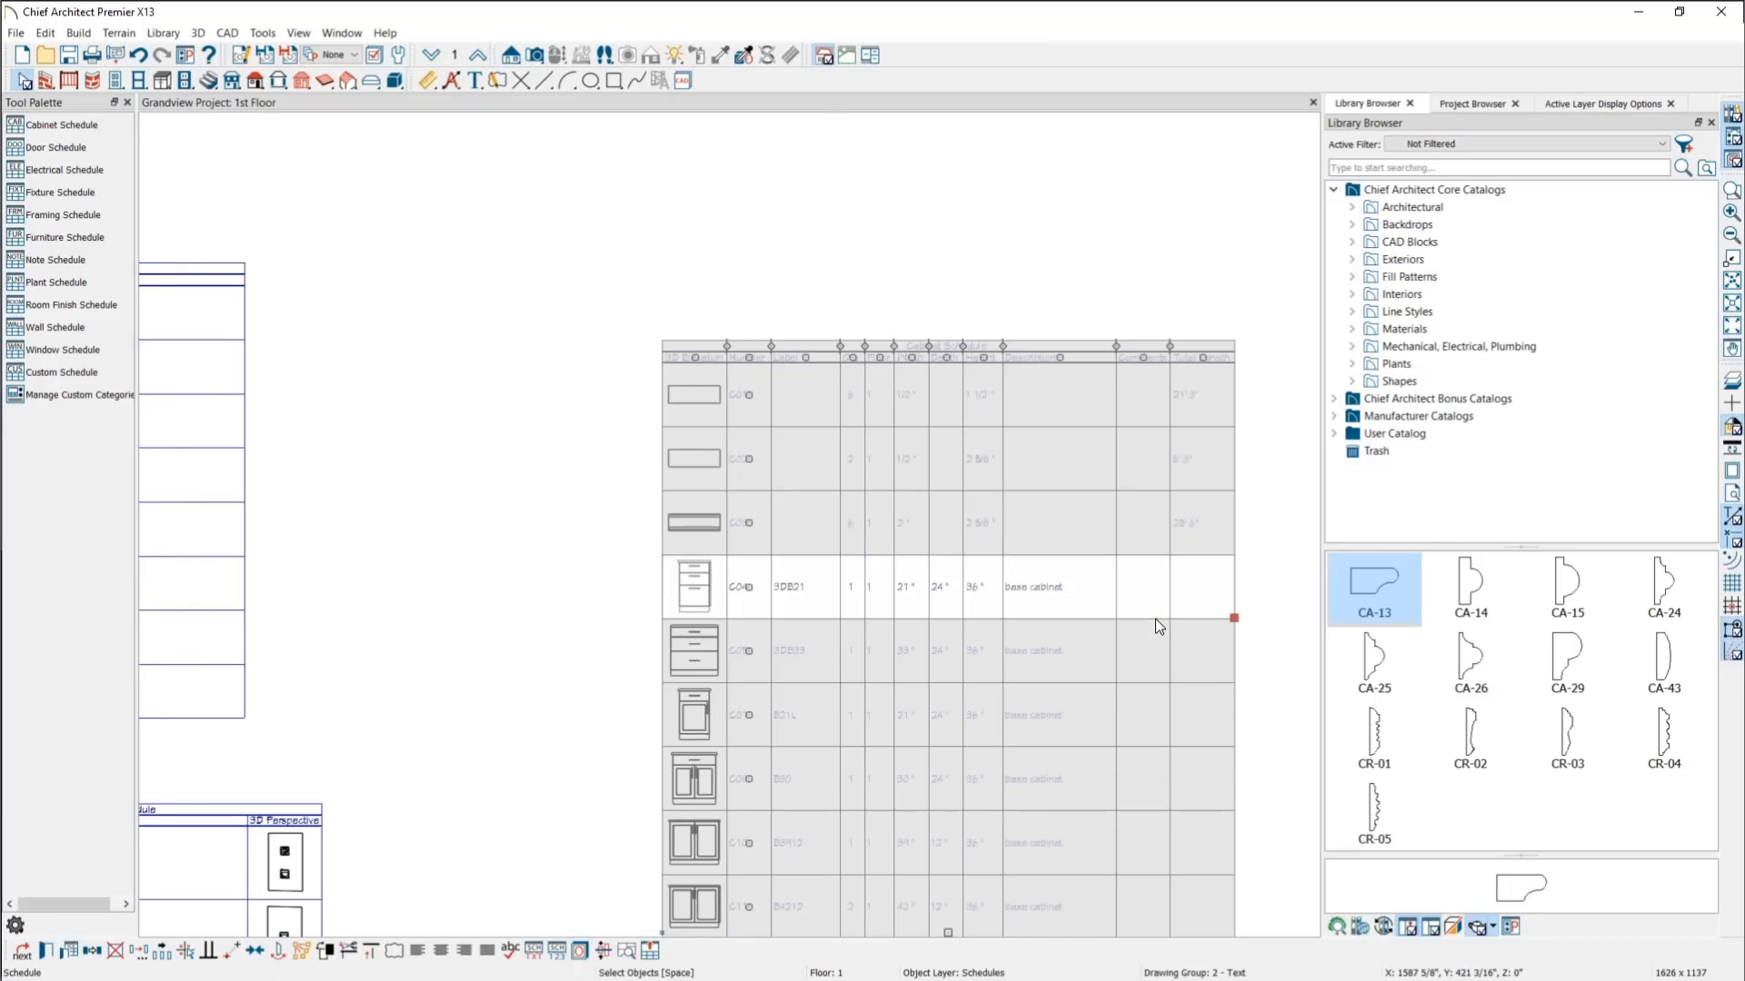
{"action": "left_click", "coordinate": [1248, 398]}
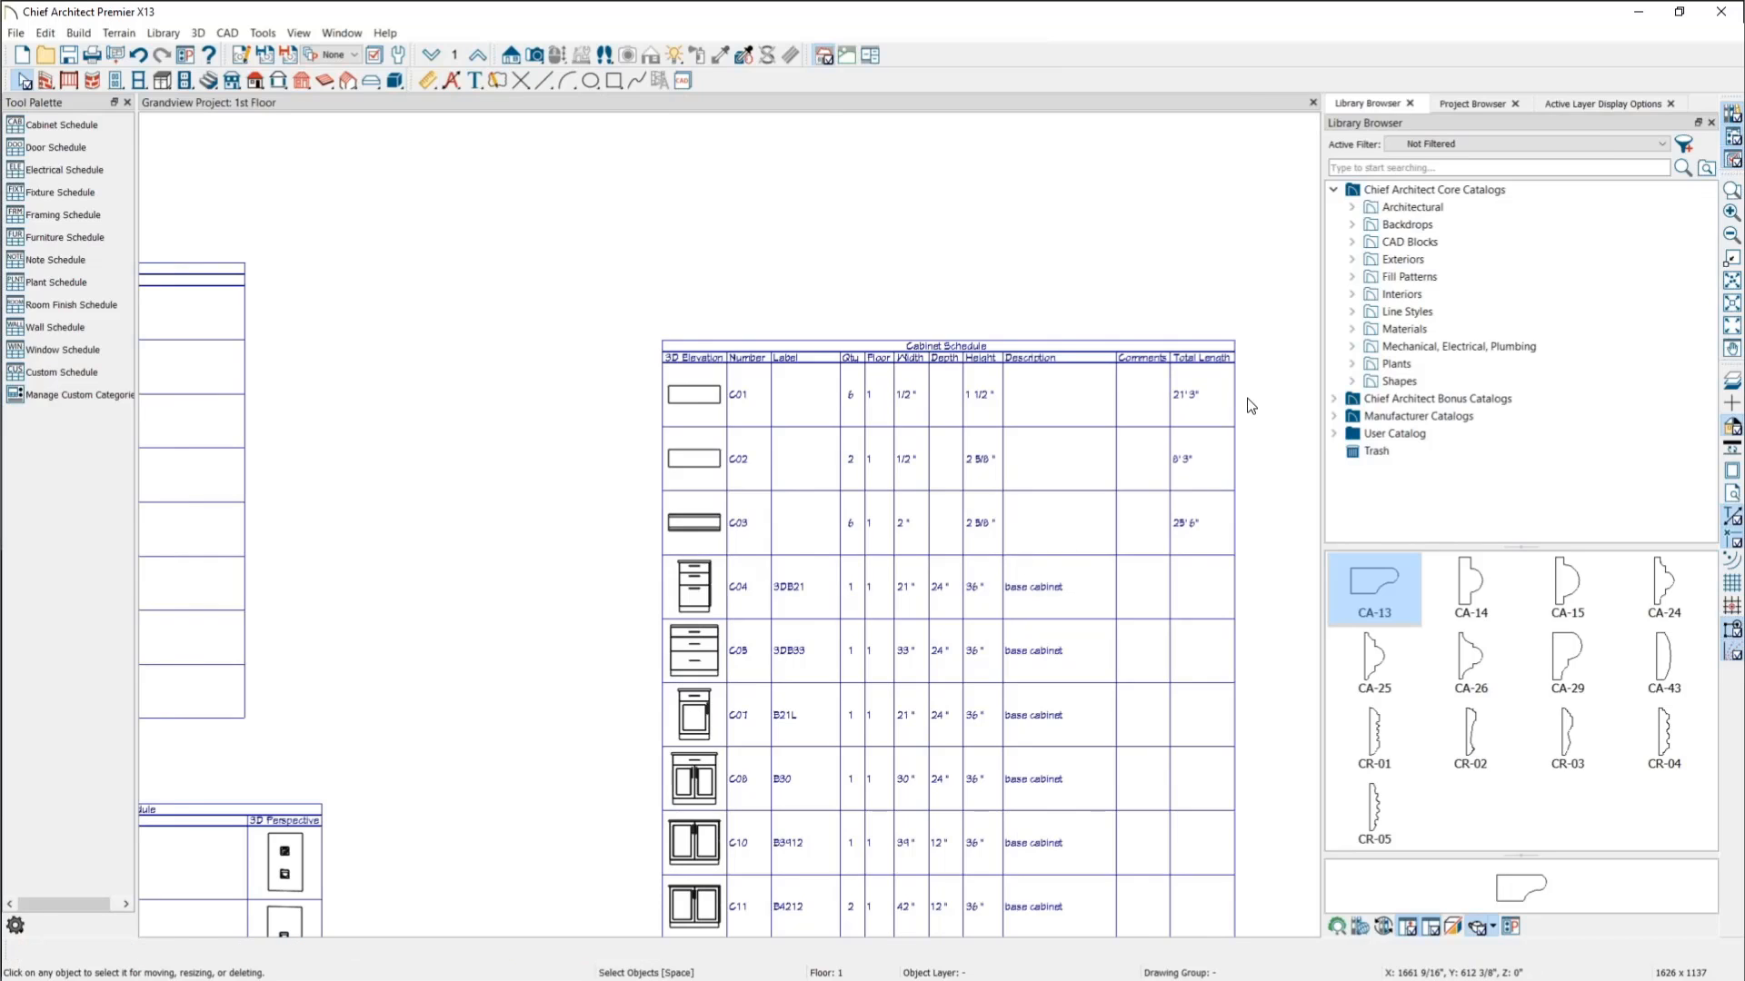
Step: Place a custom schedule in the empty area below the outlet electrical schedule
{"action": "scroll", "coordinate": [1261, 415], "scroll_direction": "down", "scroll_amount": 3}
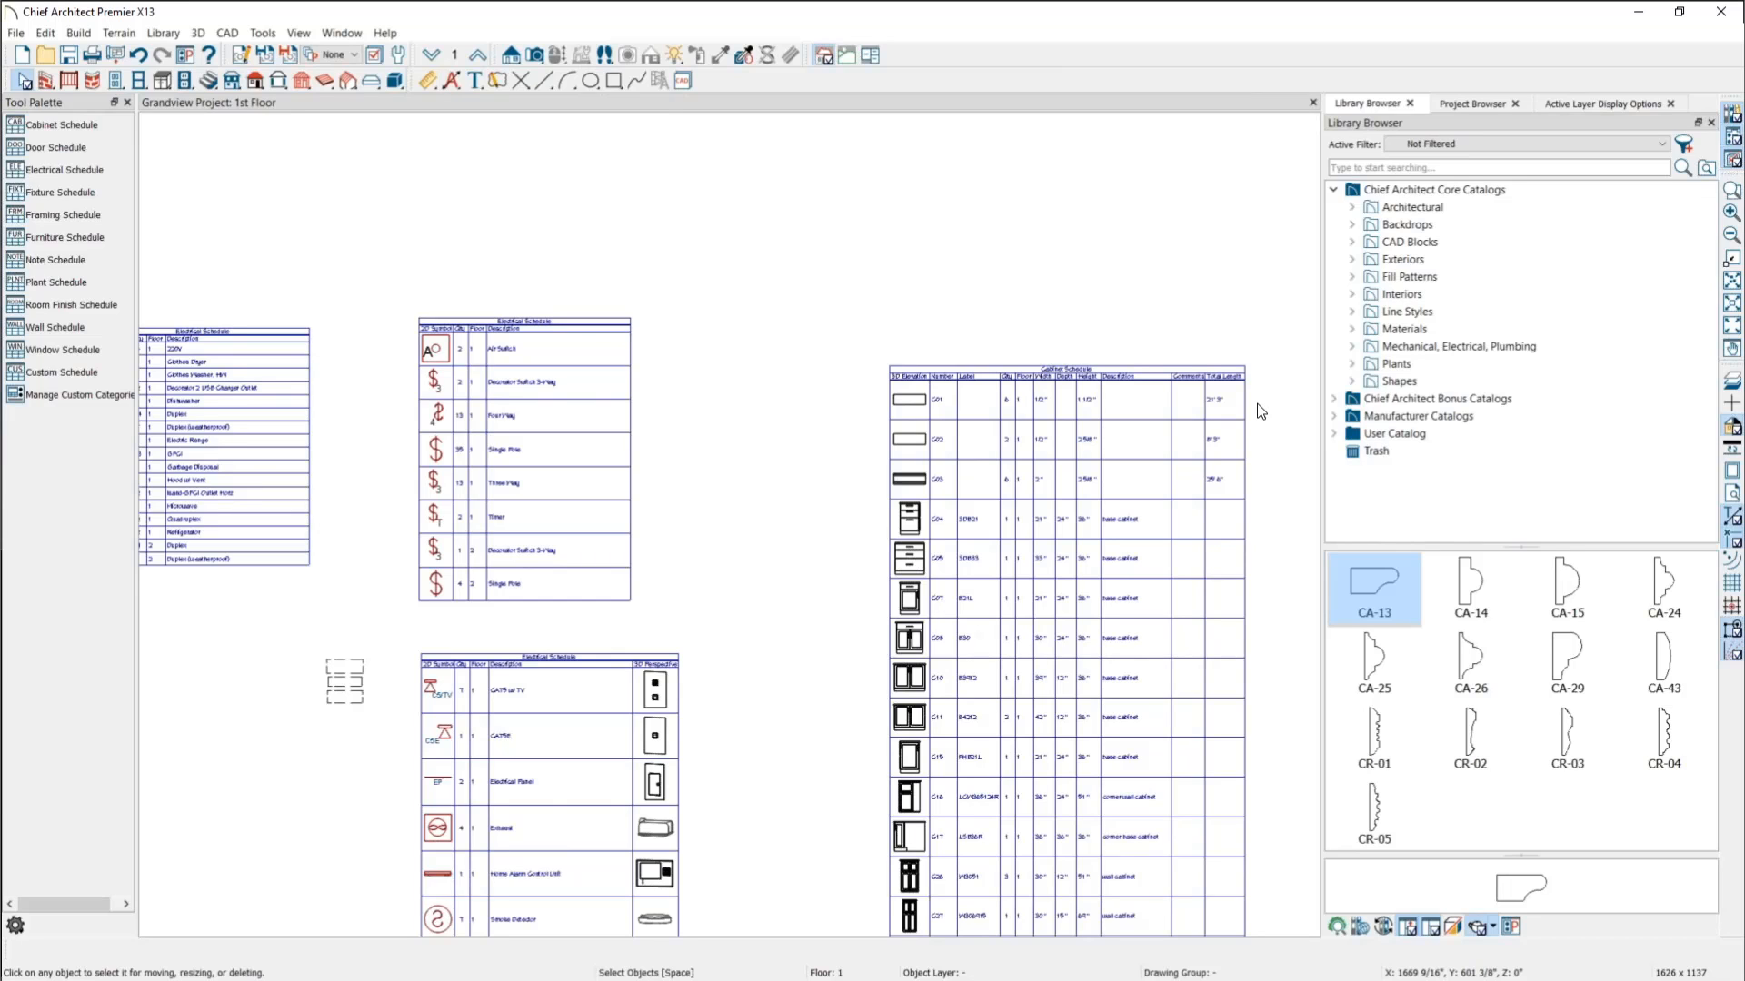
{"action": "scroll", "coordinate": [1259, 412], "scroll_direction": "down", "scroll_amount": 2}
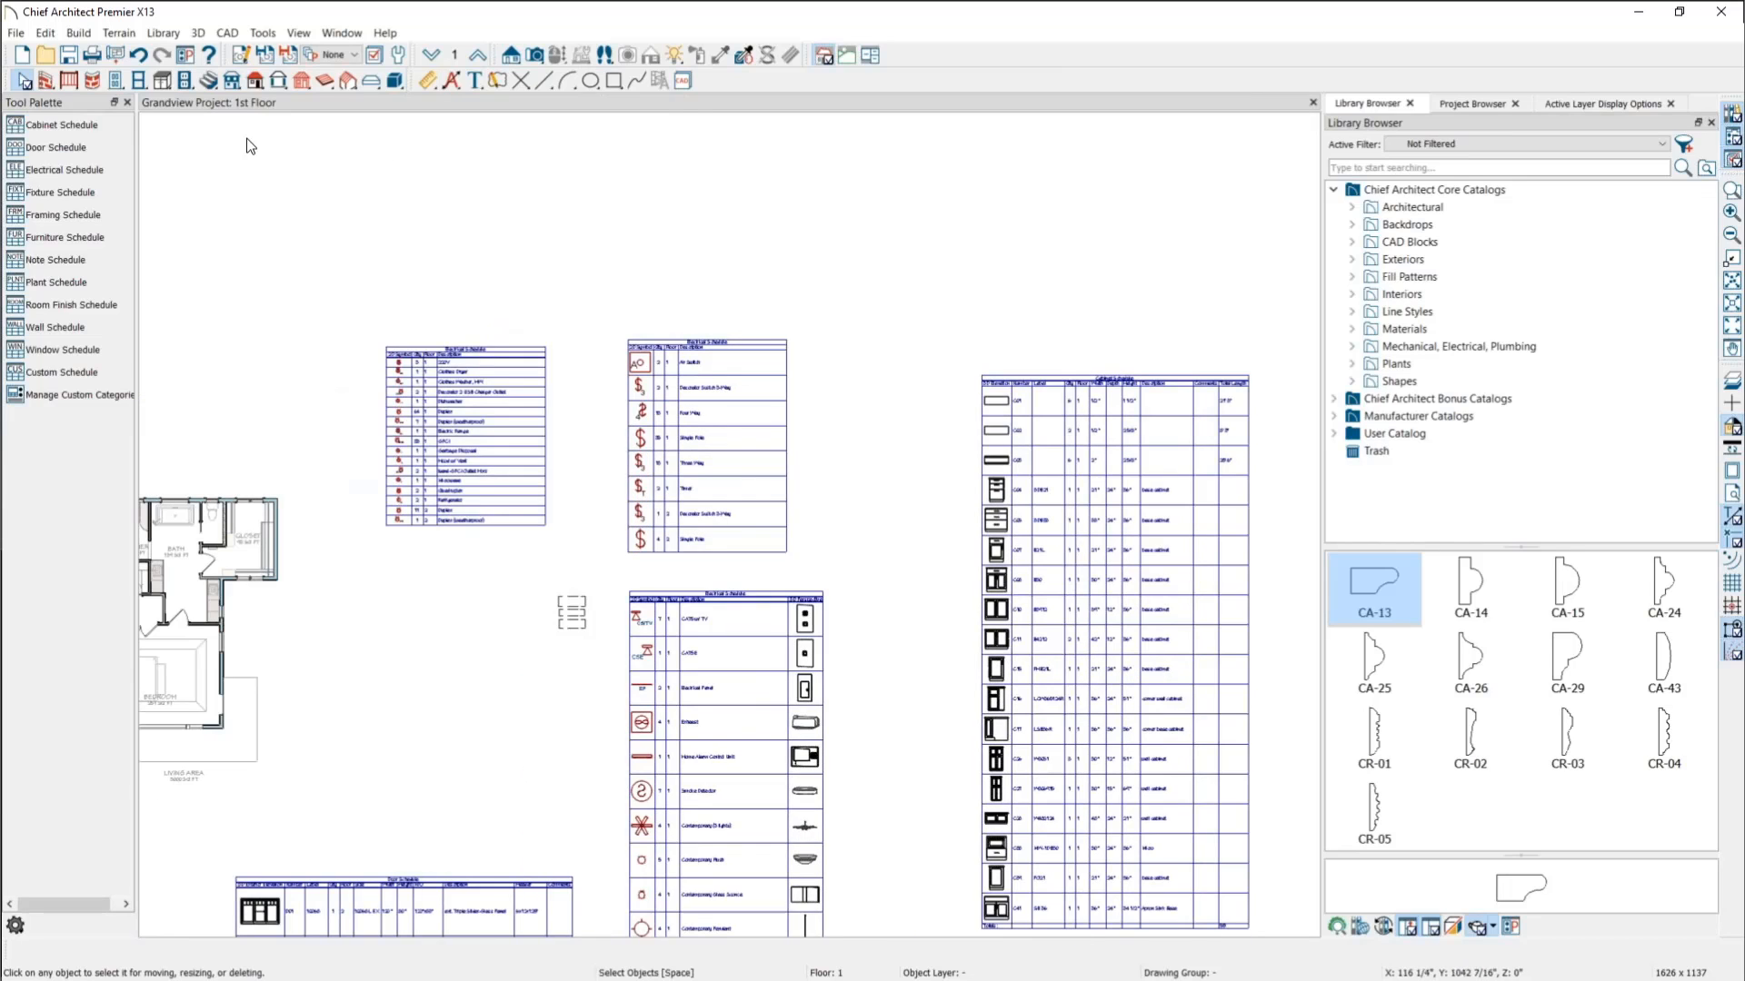
{"action": "left_click", "coordinate": [262, 34]}
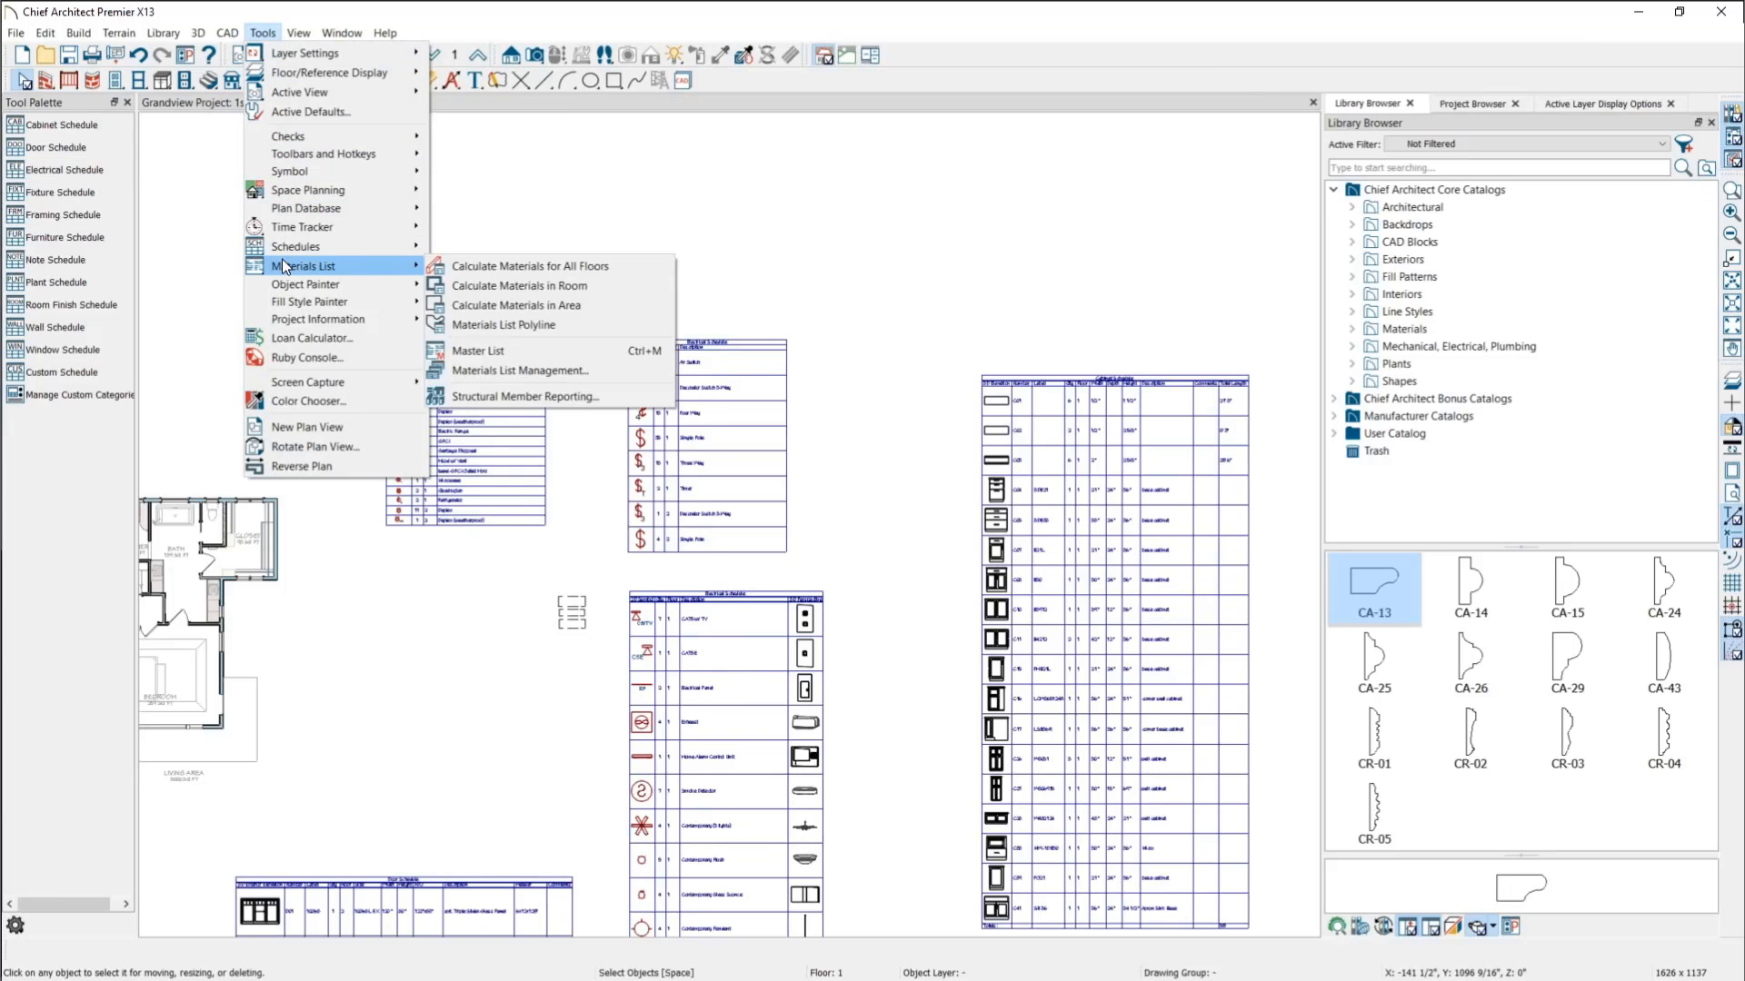
{"action": "mouse_move", "coordinate": [287, 247]}
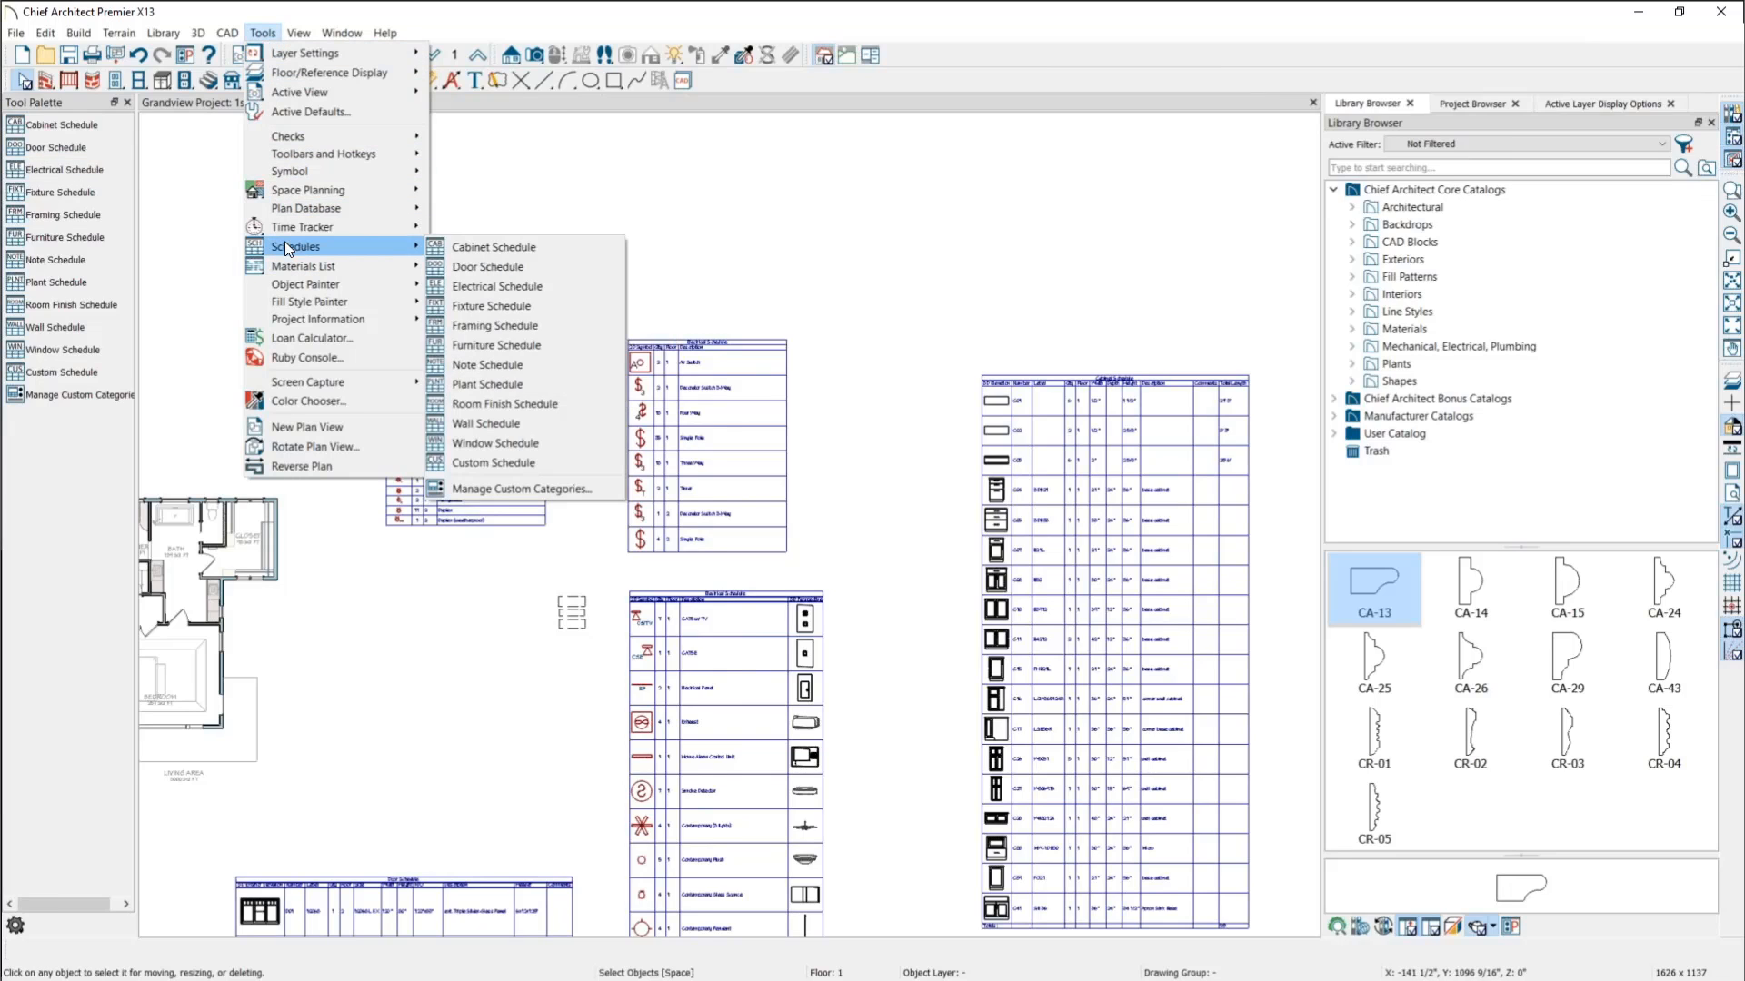
{"action": "left_click", "coordinate": [482, 460]}
{"action": "left_click", "coordinate": [378, 589]}
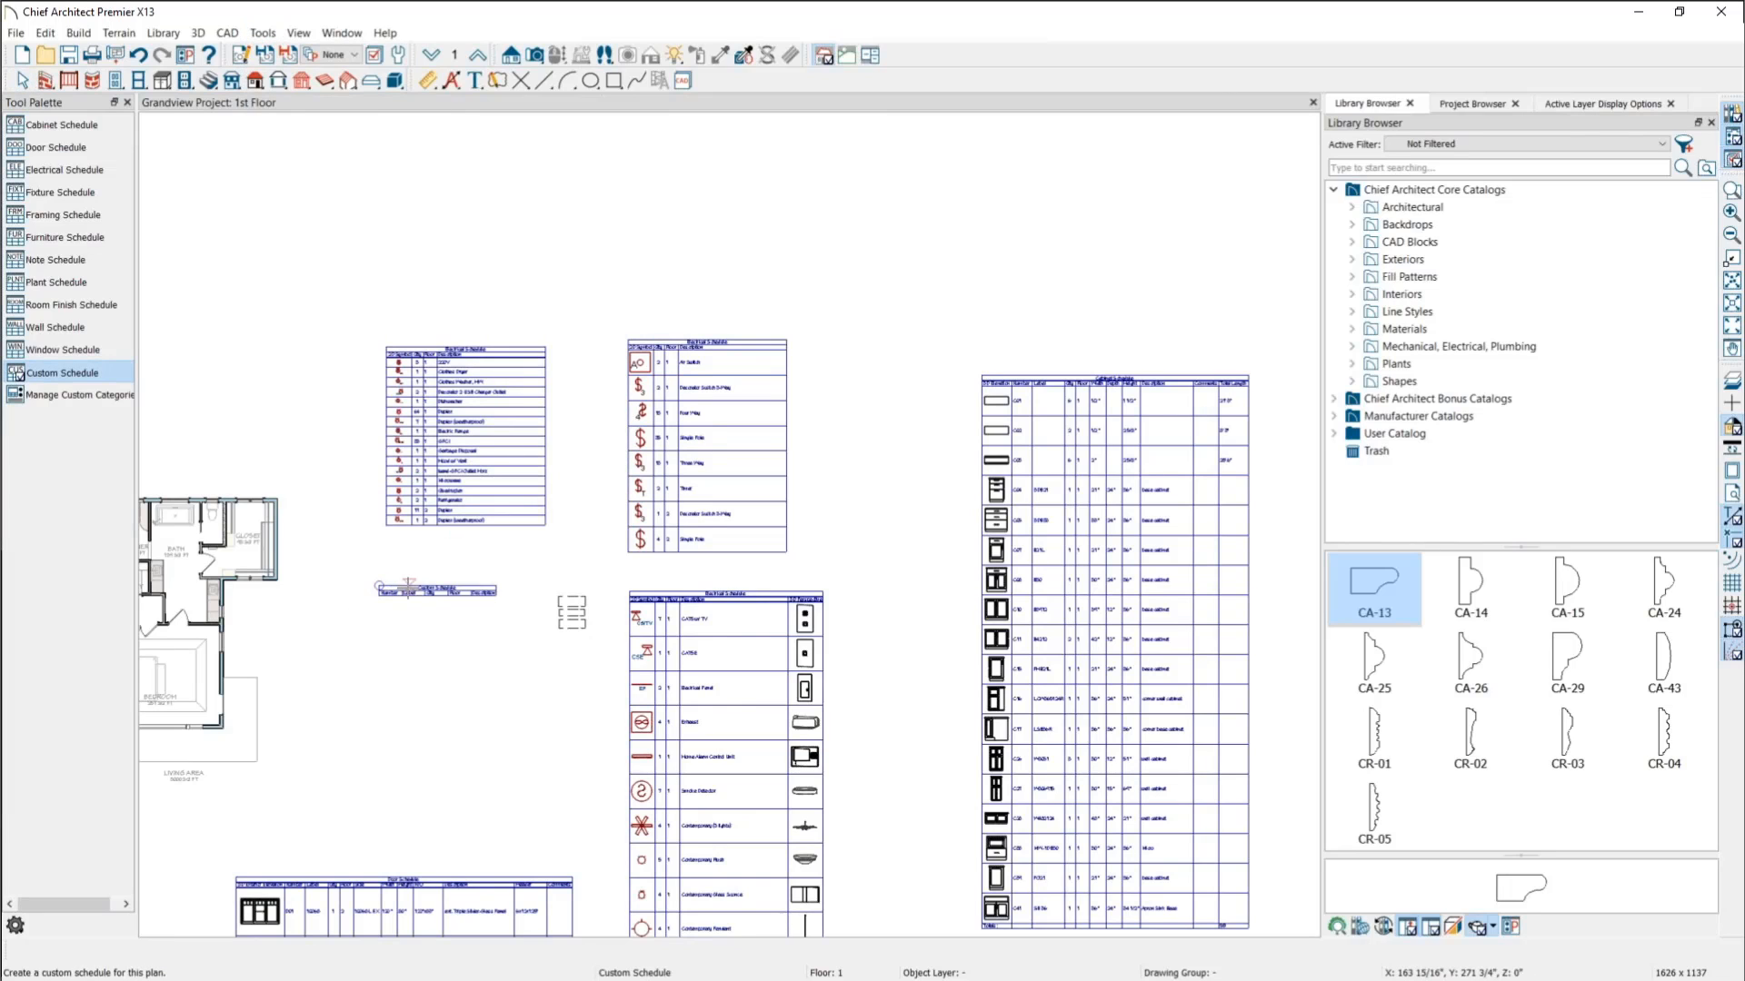
Step: Tick the Electrical and Furniture categories in the new custom schedule's specification and review the columns available for them
{"action": "double_click", "coordinate": [406, 589]}
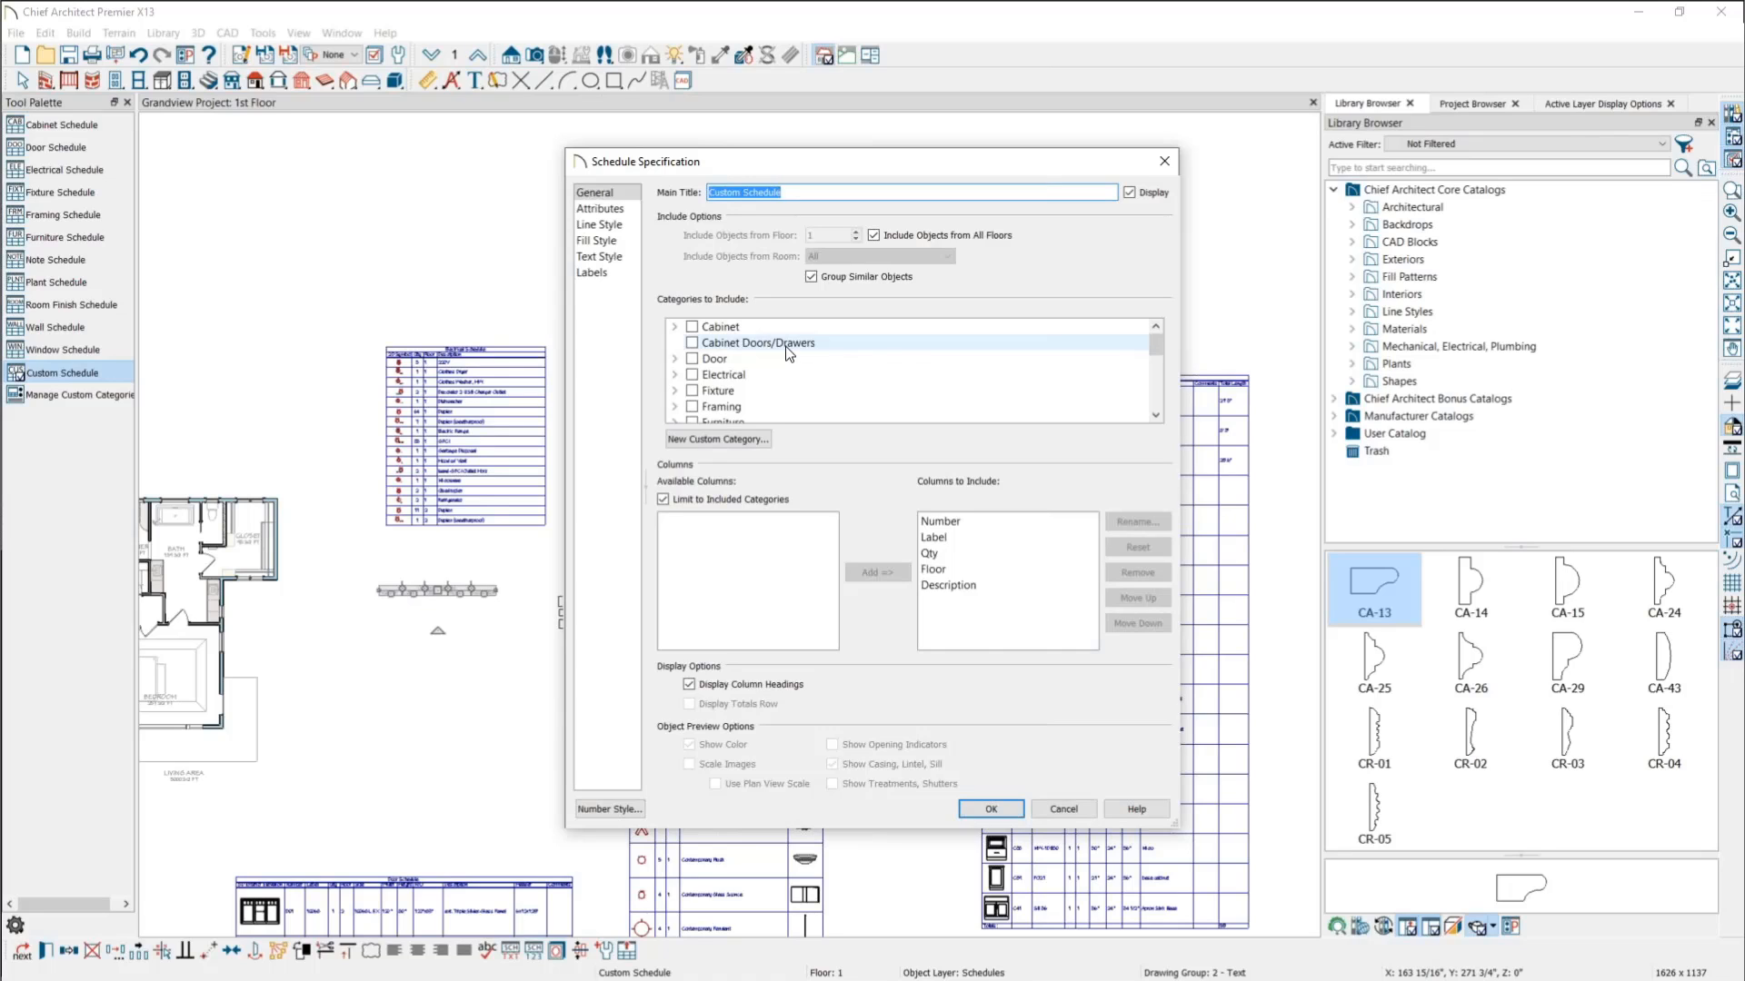
{"action": "left_click", "coordinate": [694, 375]}
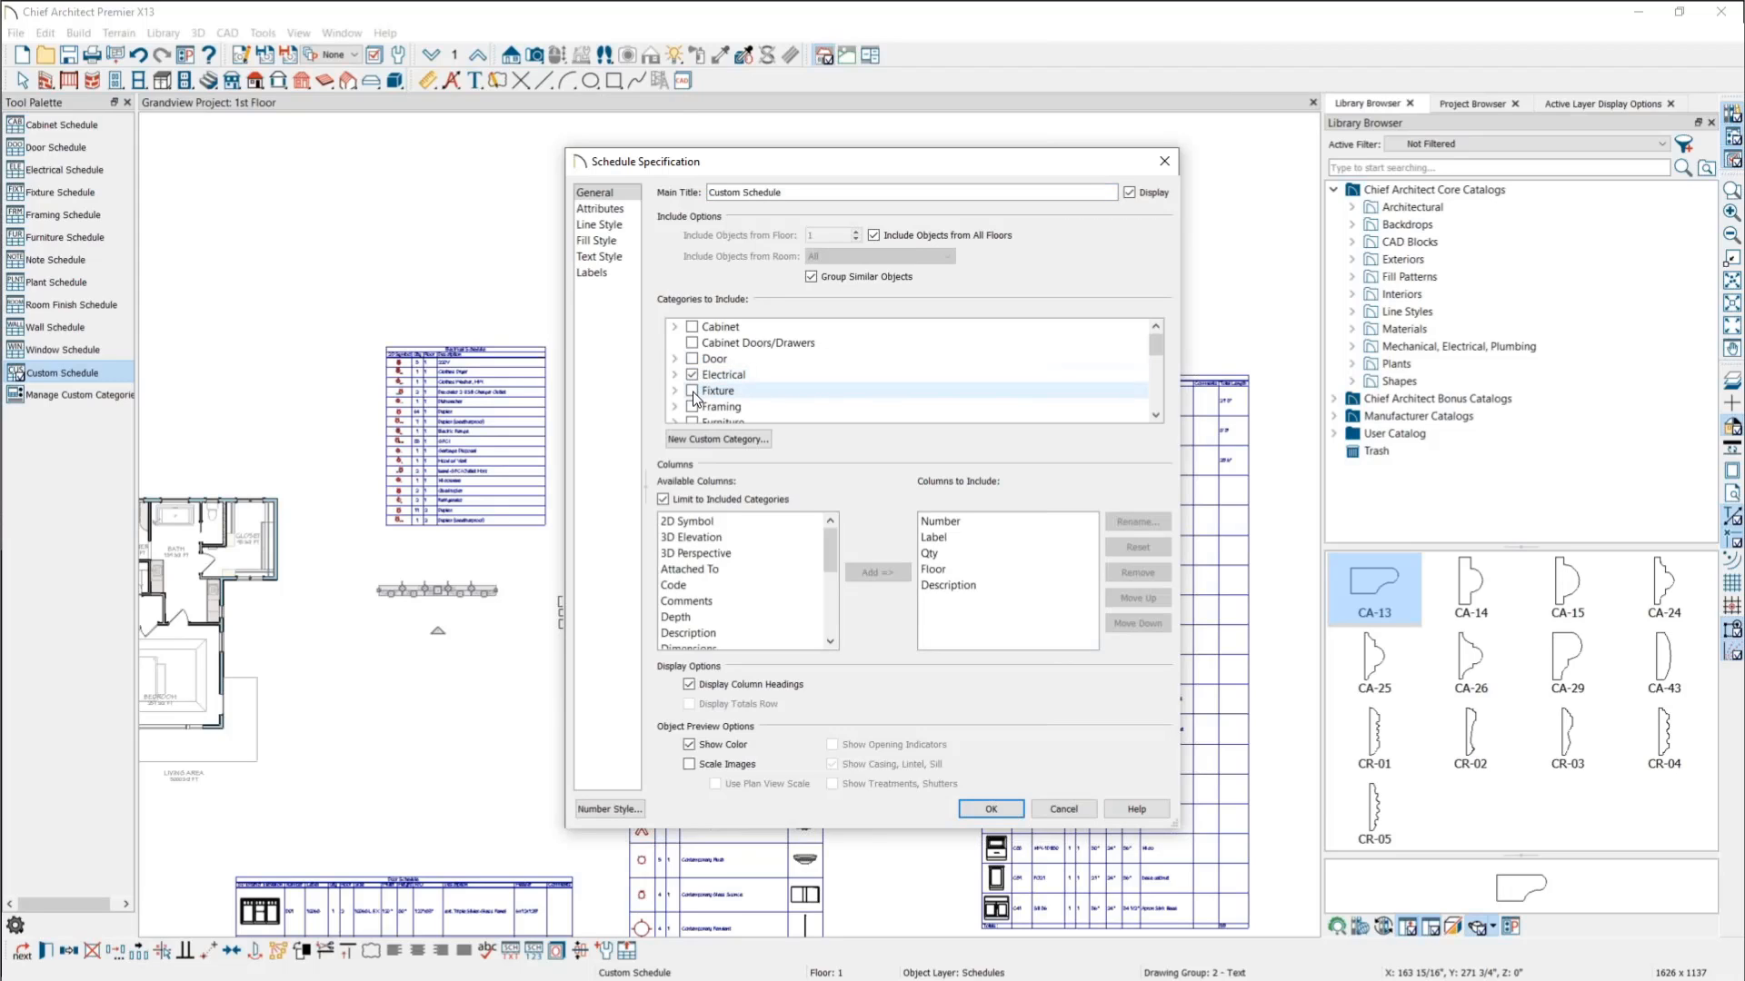
{"action": "scroll", "coordinate": [701, 388], "scroll_direction": "down", "scroll_amount": 1}
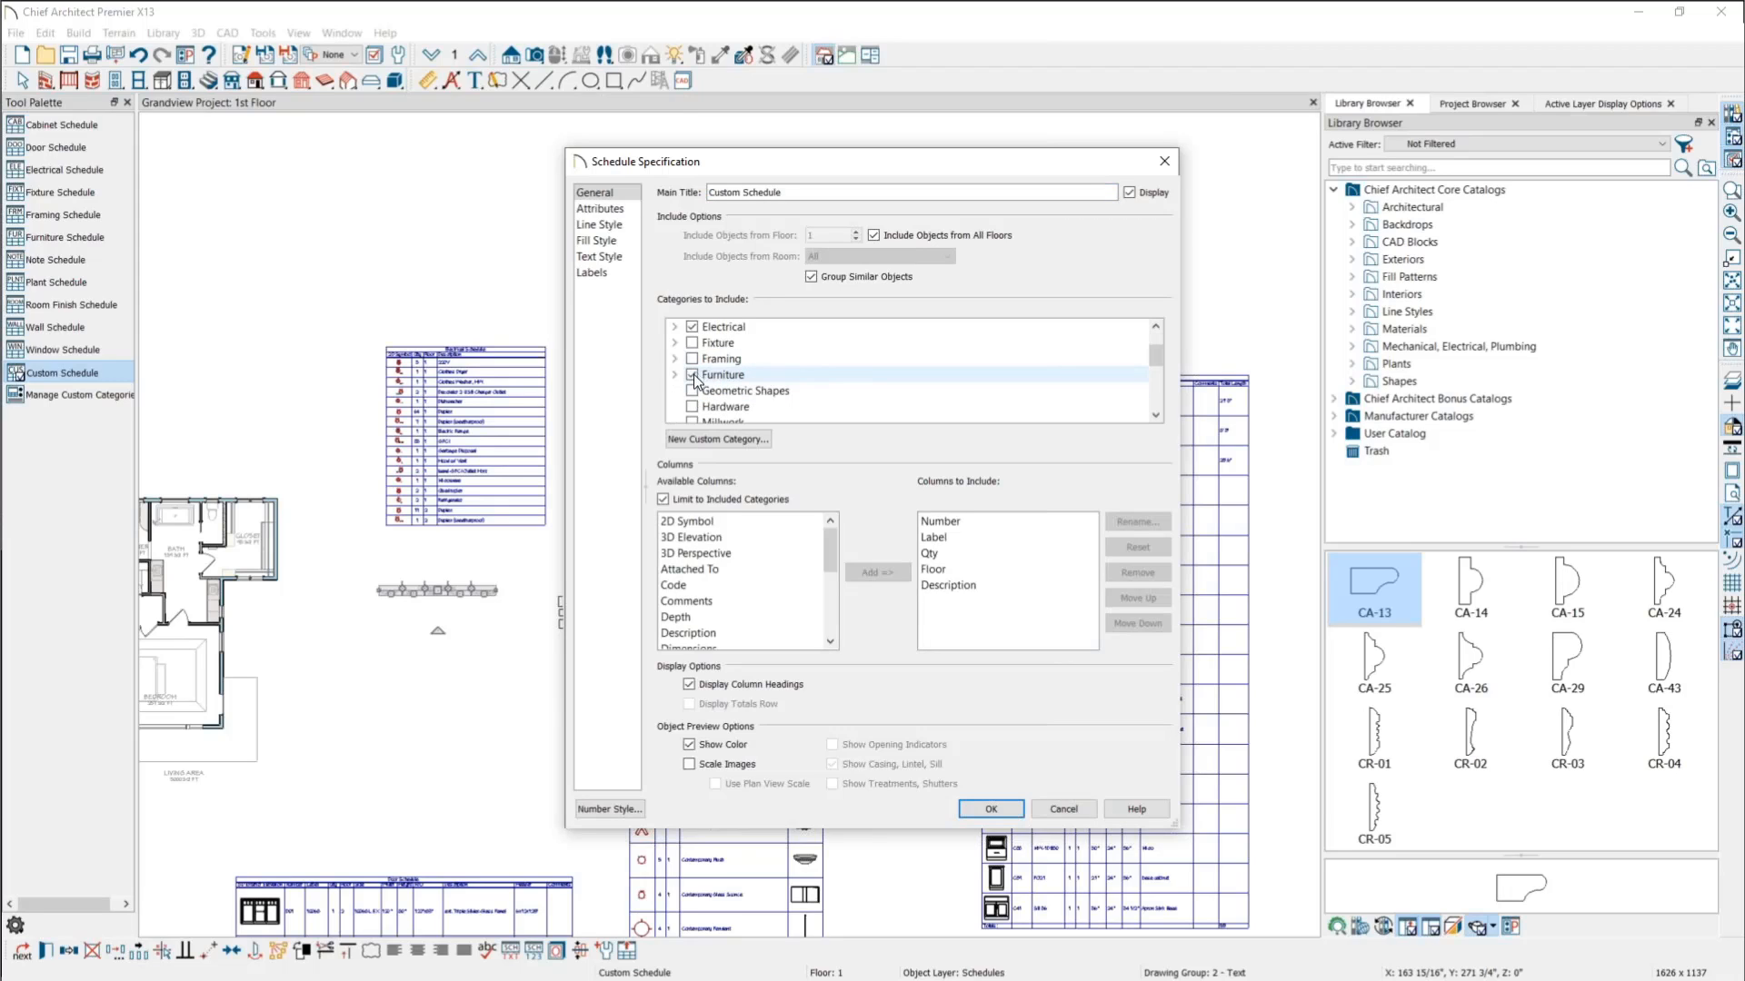
{"action": "scroll", "coordinate": [736, 599], "scroll_direction": "down", "scroll_amount": 5}
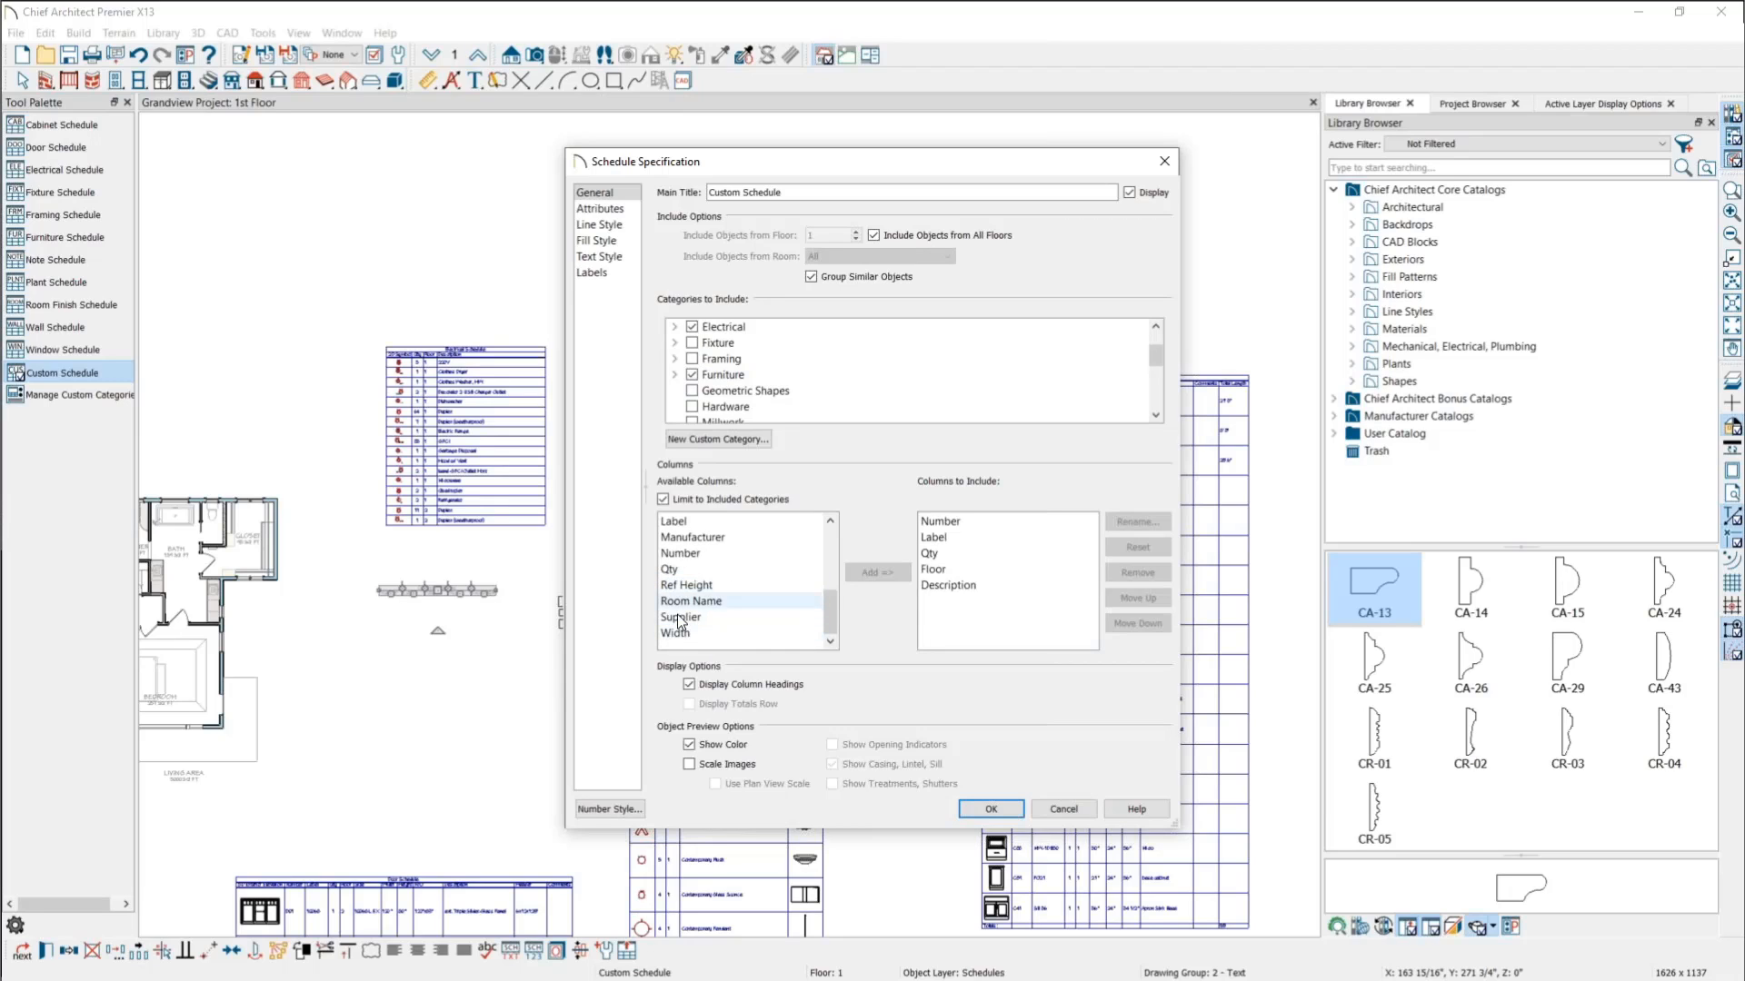
{"action": "scroll", "coordinate": [727, 385], "scroll_direction": "up", "scroll_amount": 1}
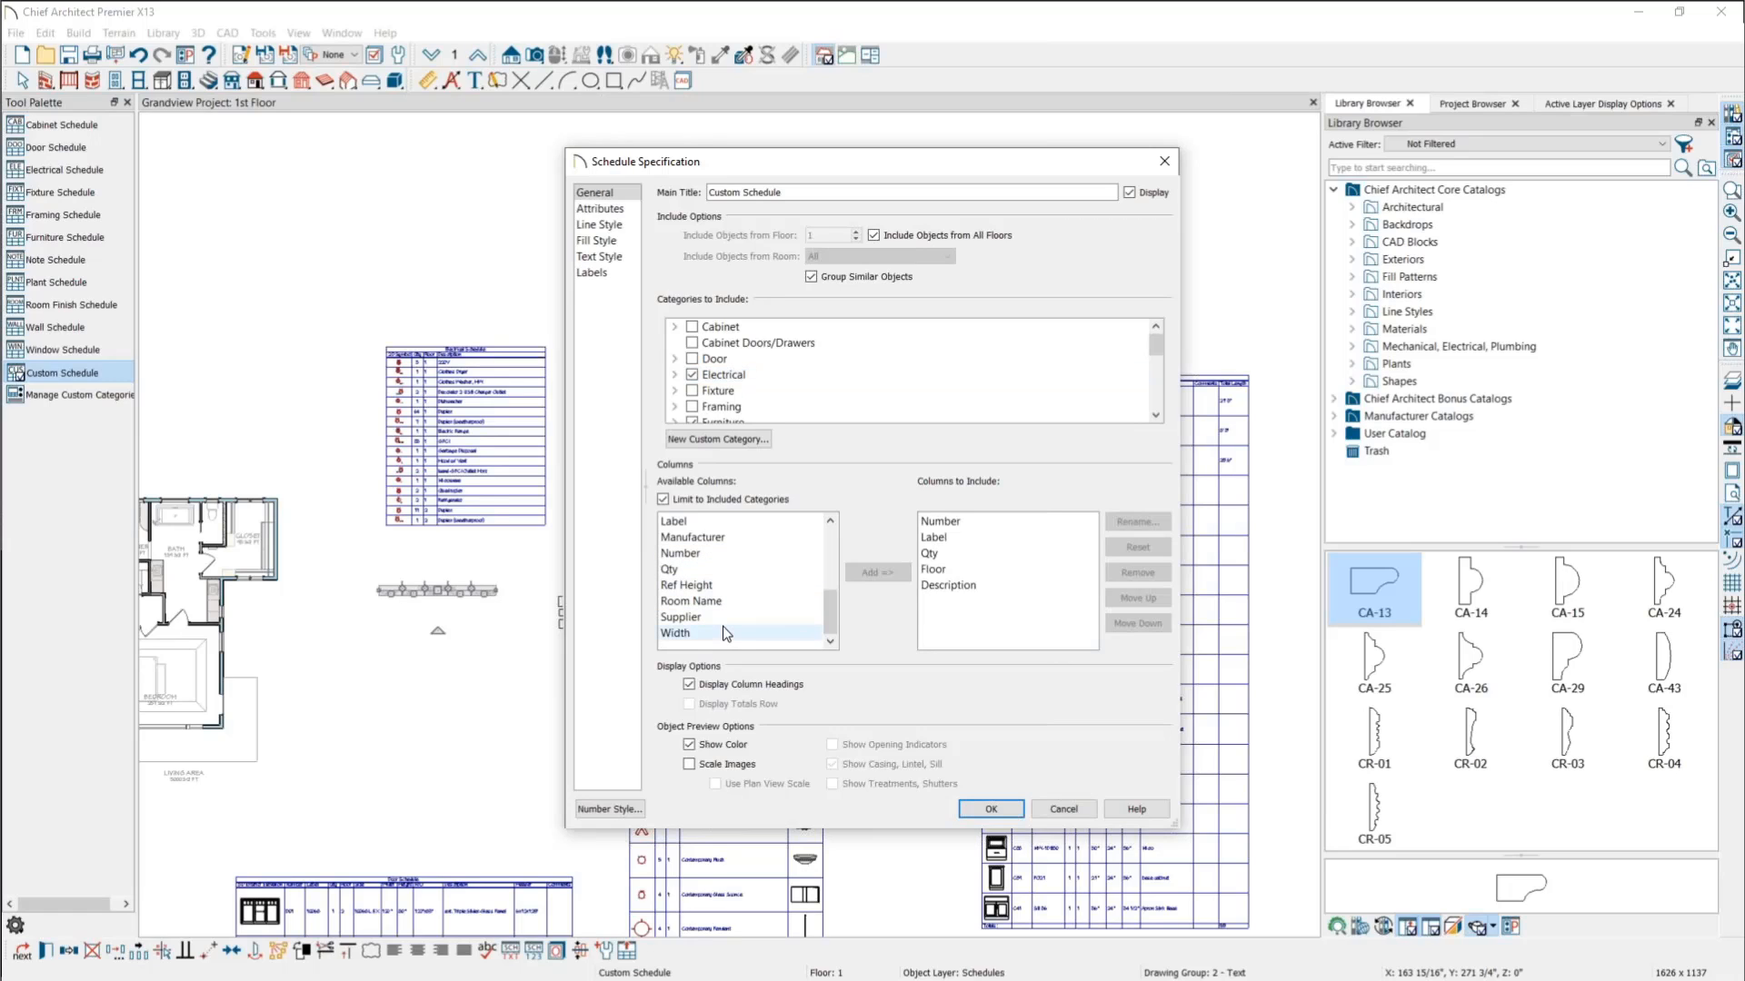
{"action": "scroll", "coordinate": [725, 627], "scroll_direction": "up", "scroll_amount": 6}
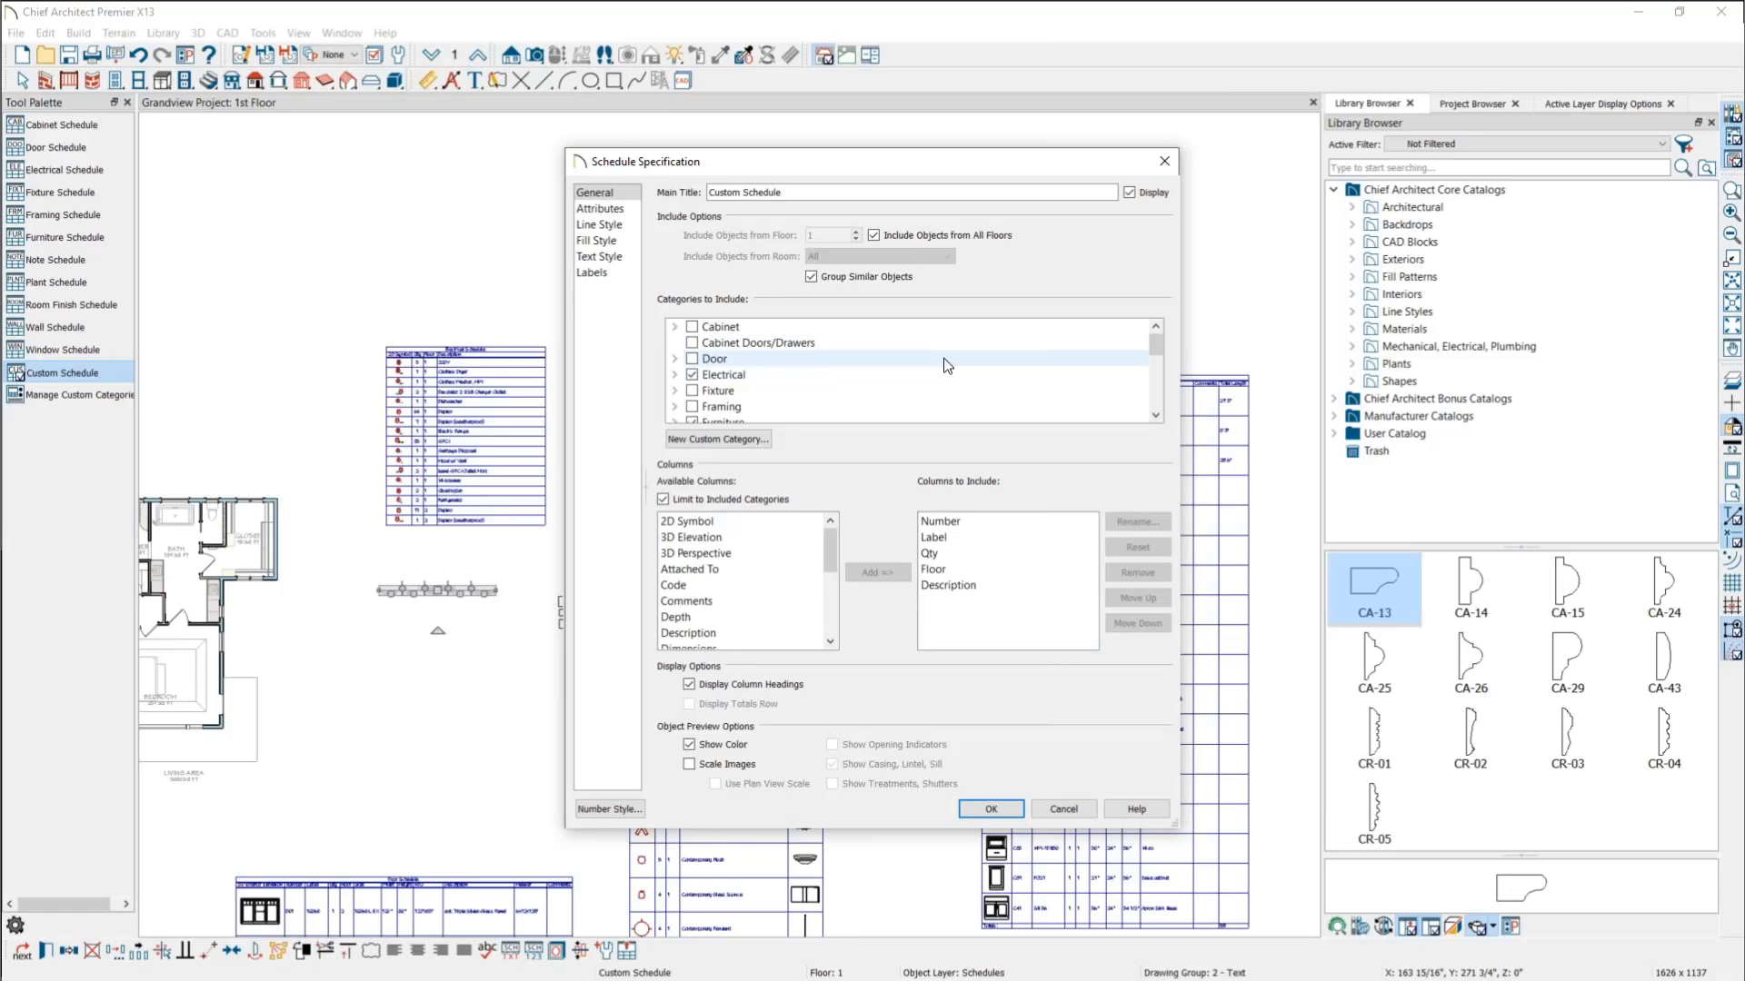
Step: Examine the Molding and Cabinet subcategories available to the custom schedule, then close its specification without applying changes
{"action": "scroll", "coordinate": [946, 365], "scroll_direction": "down", "scroll_amount": 3}
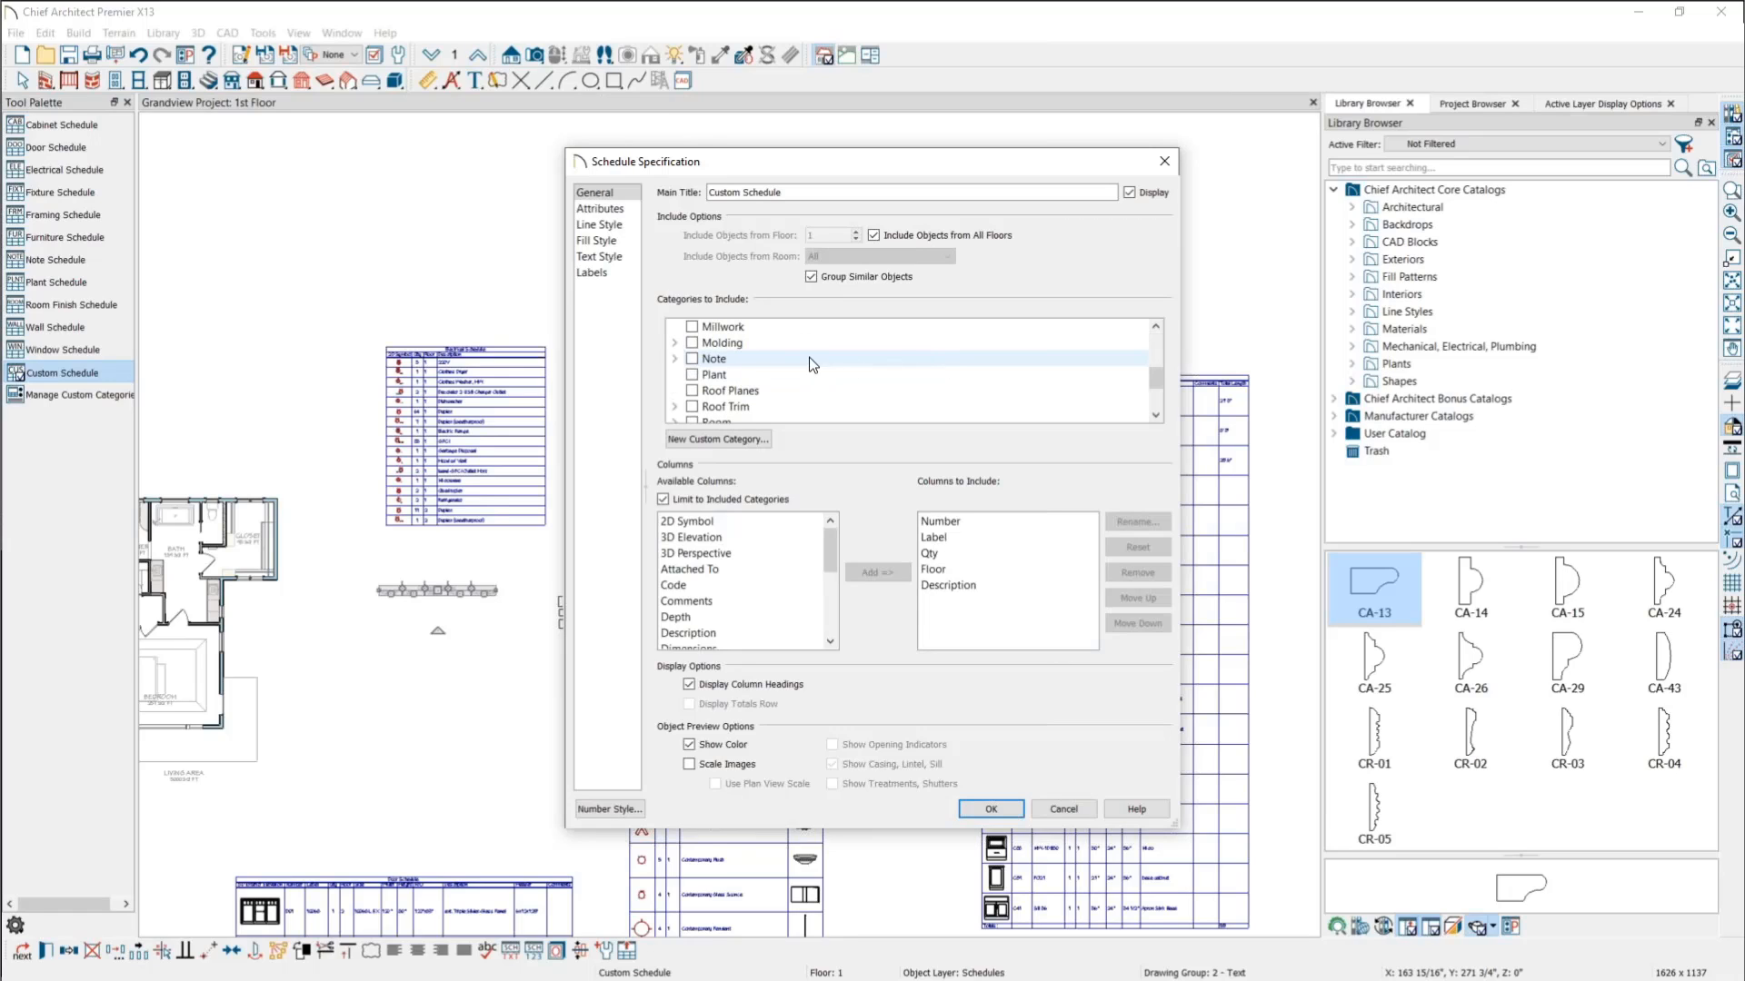
{"action": "left_click", "coordinate": [674, 343]}
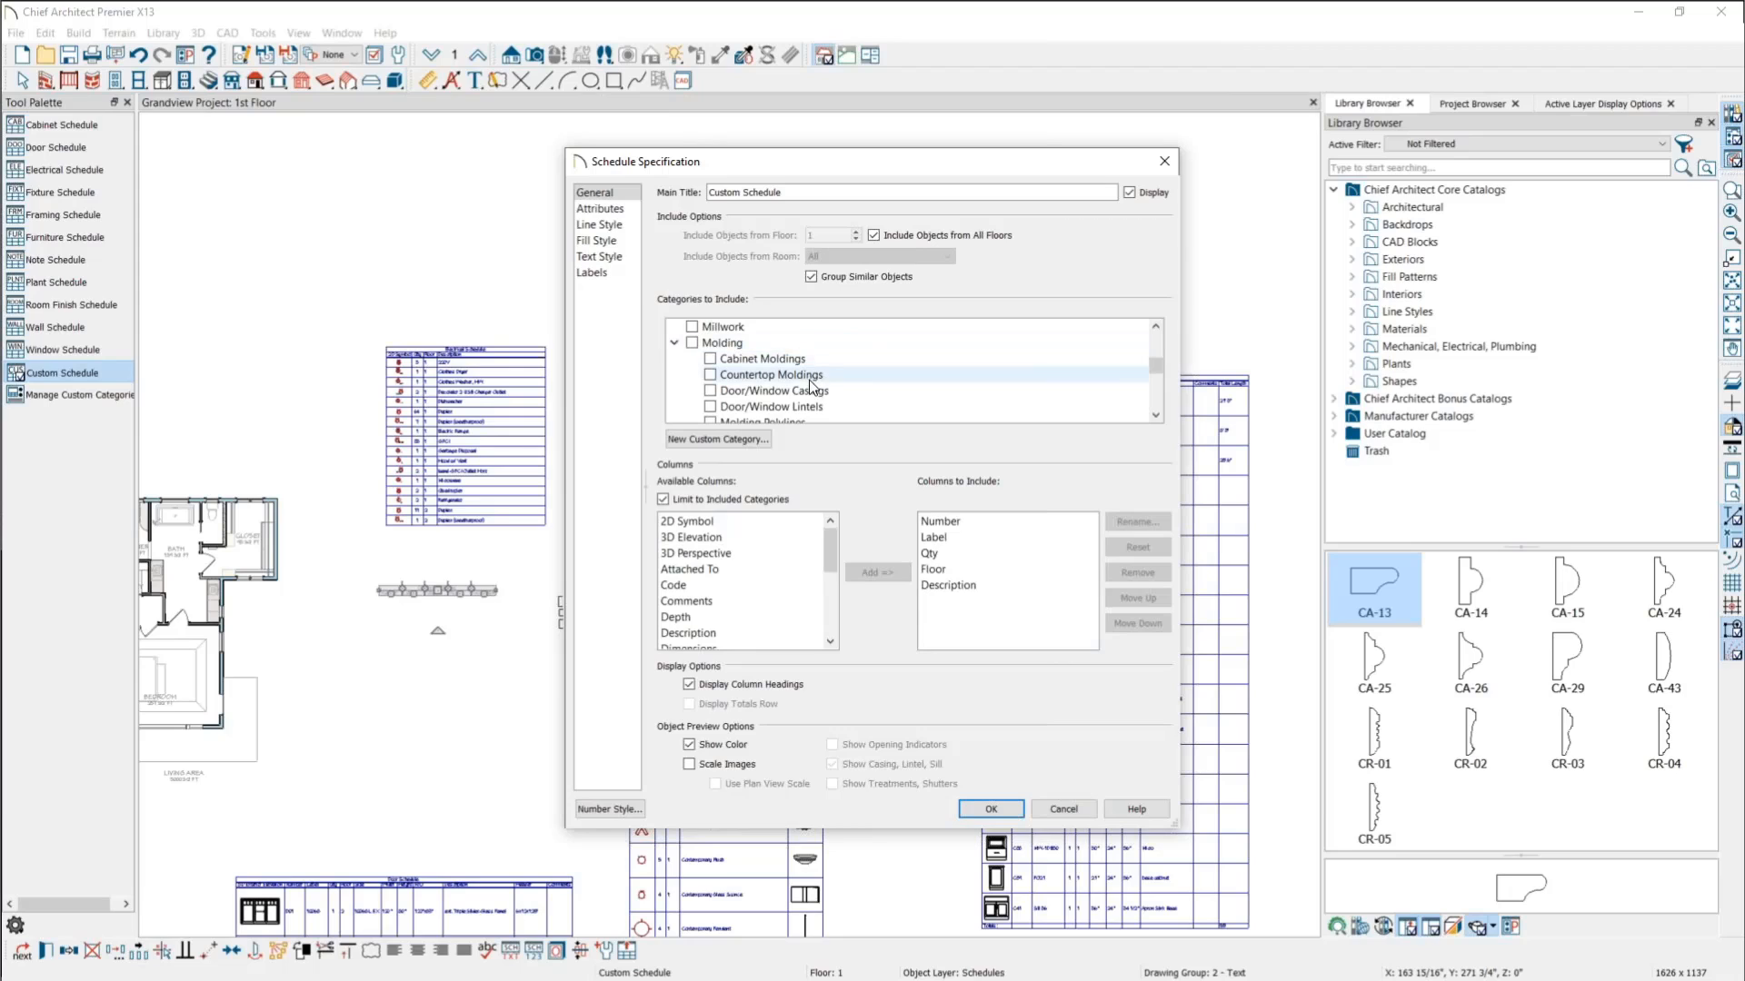
{"action": "scroll", "coordinate": [871, 373], "scroll_direction": "down", "scroll_amount": 1}
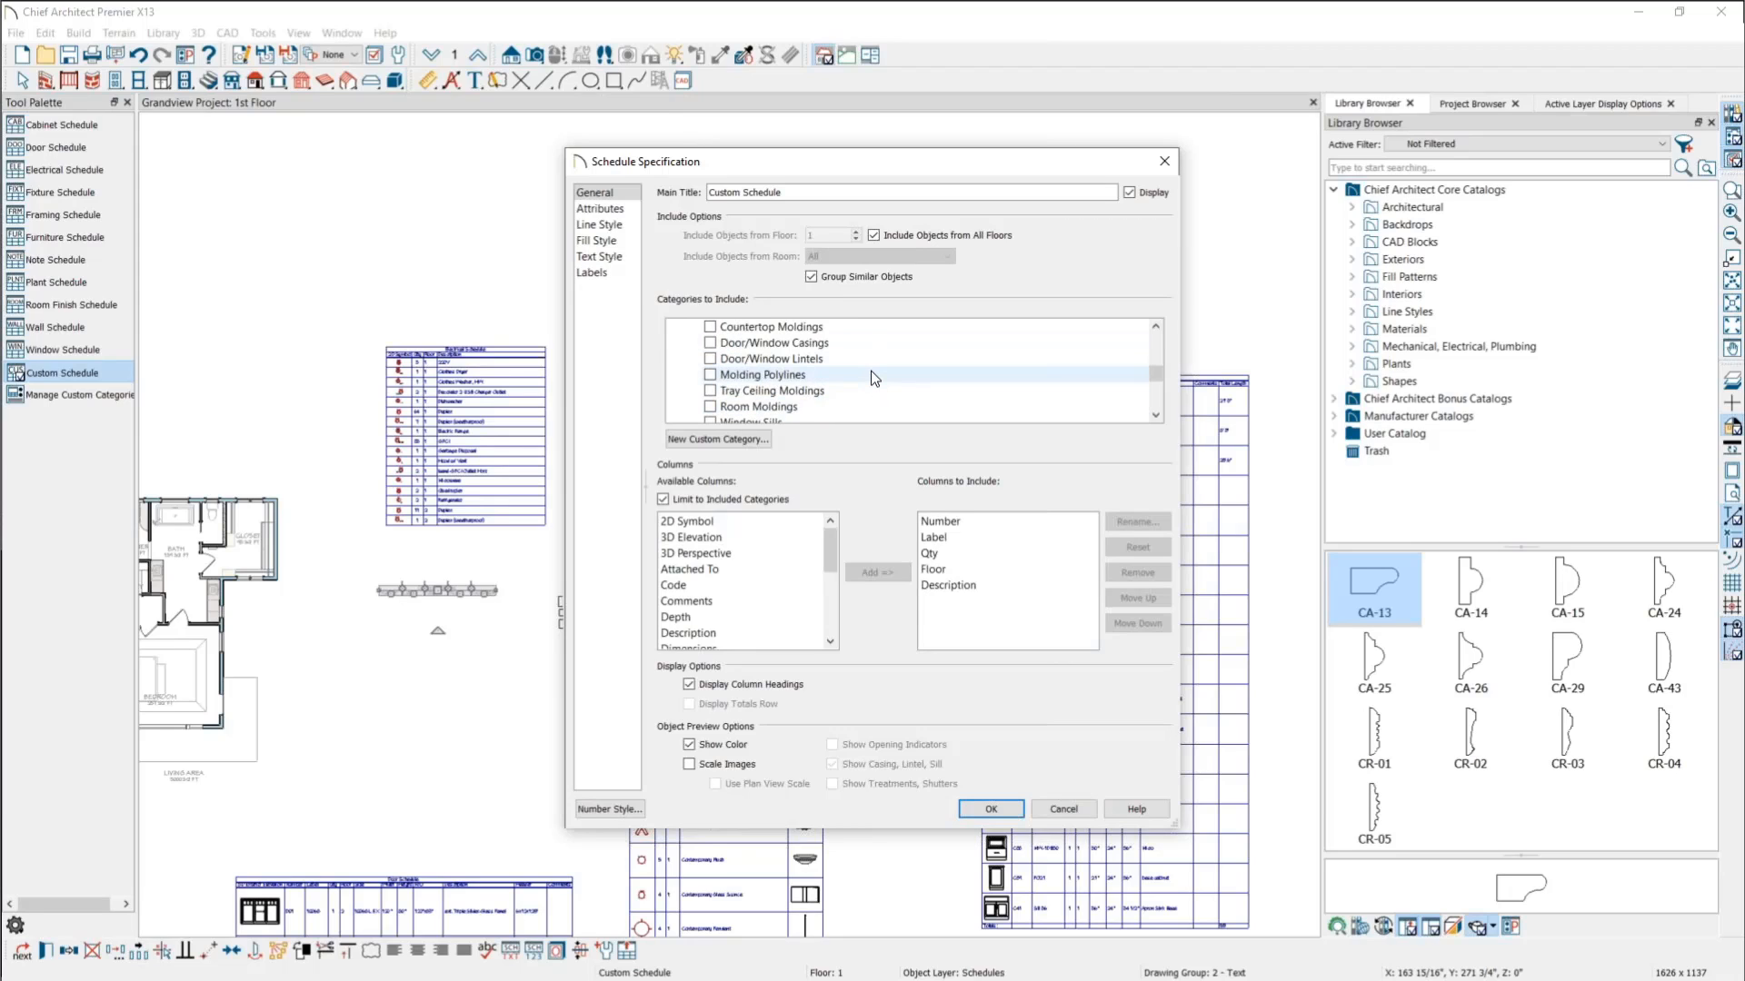
{"action": "scroll", "coordinate": [871, 373], "scroll_direction": "down", "scroll_amount": 1}
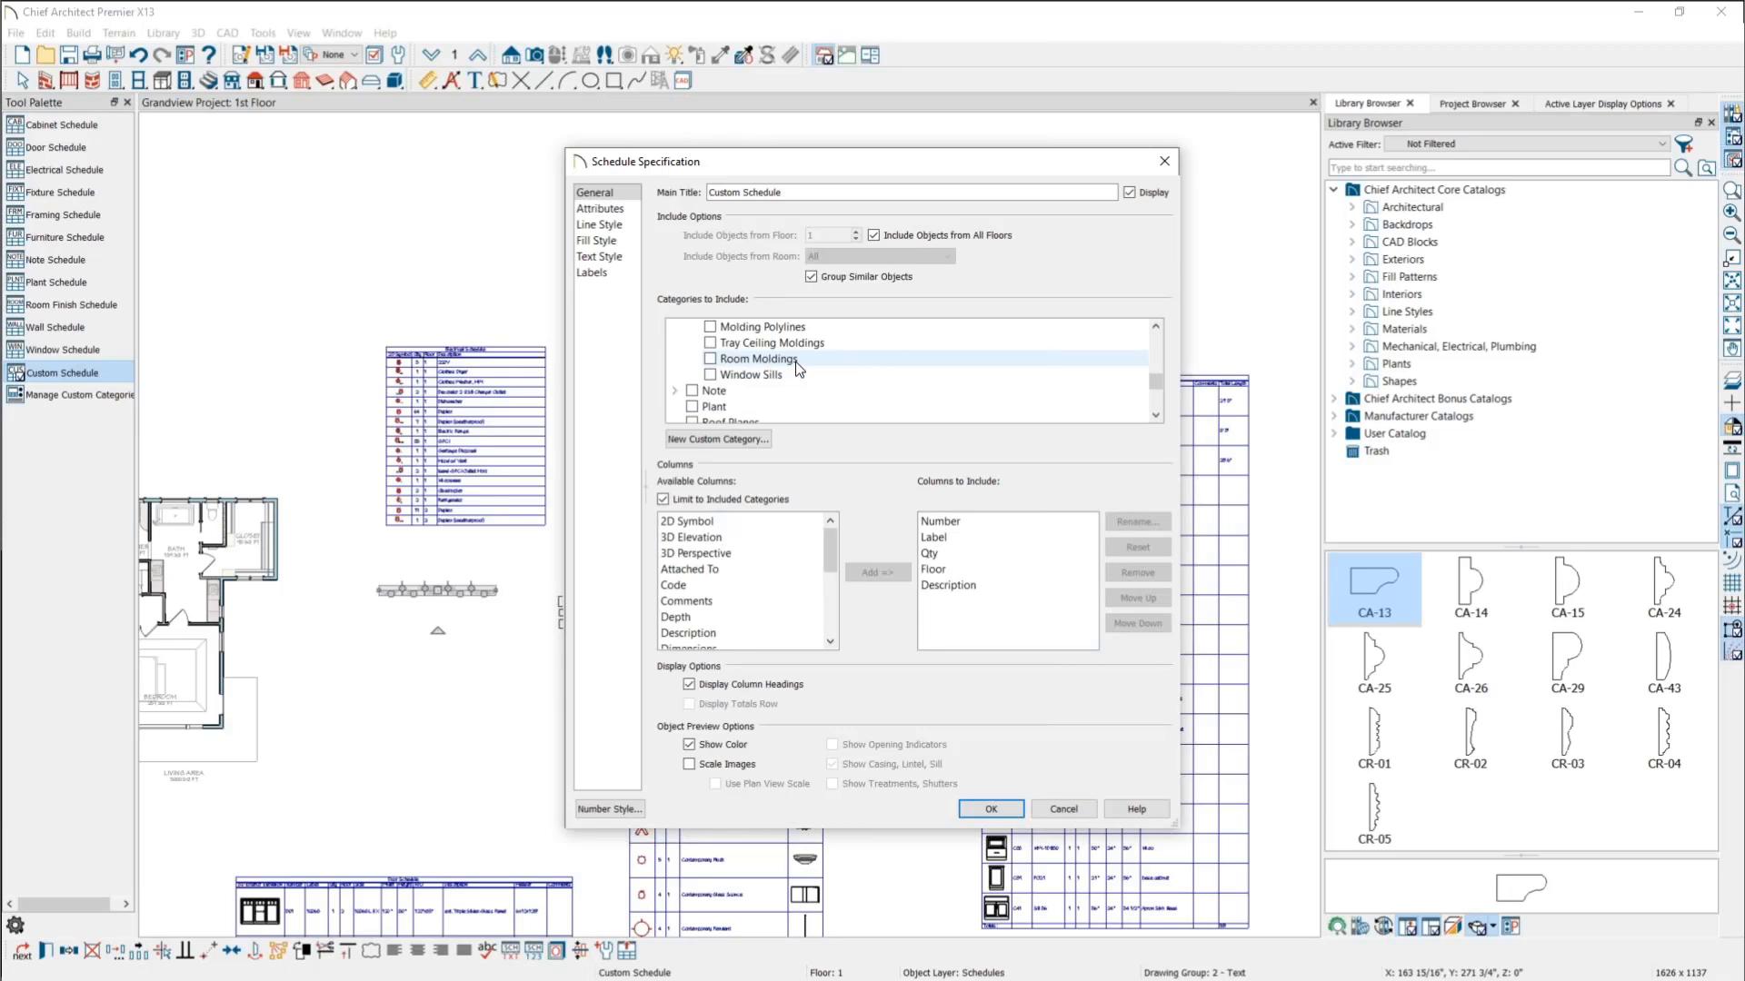
{"action": "scroll", "coordinate": [809, 373], "scroll_direction": "up", "scroll_amount": 2}
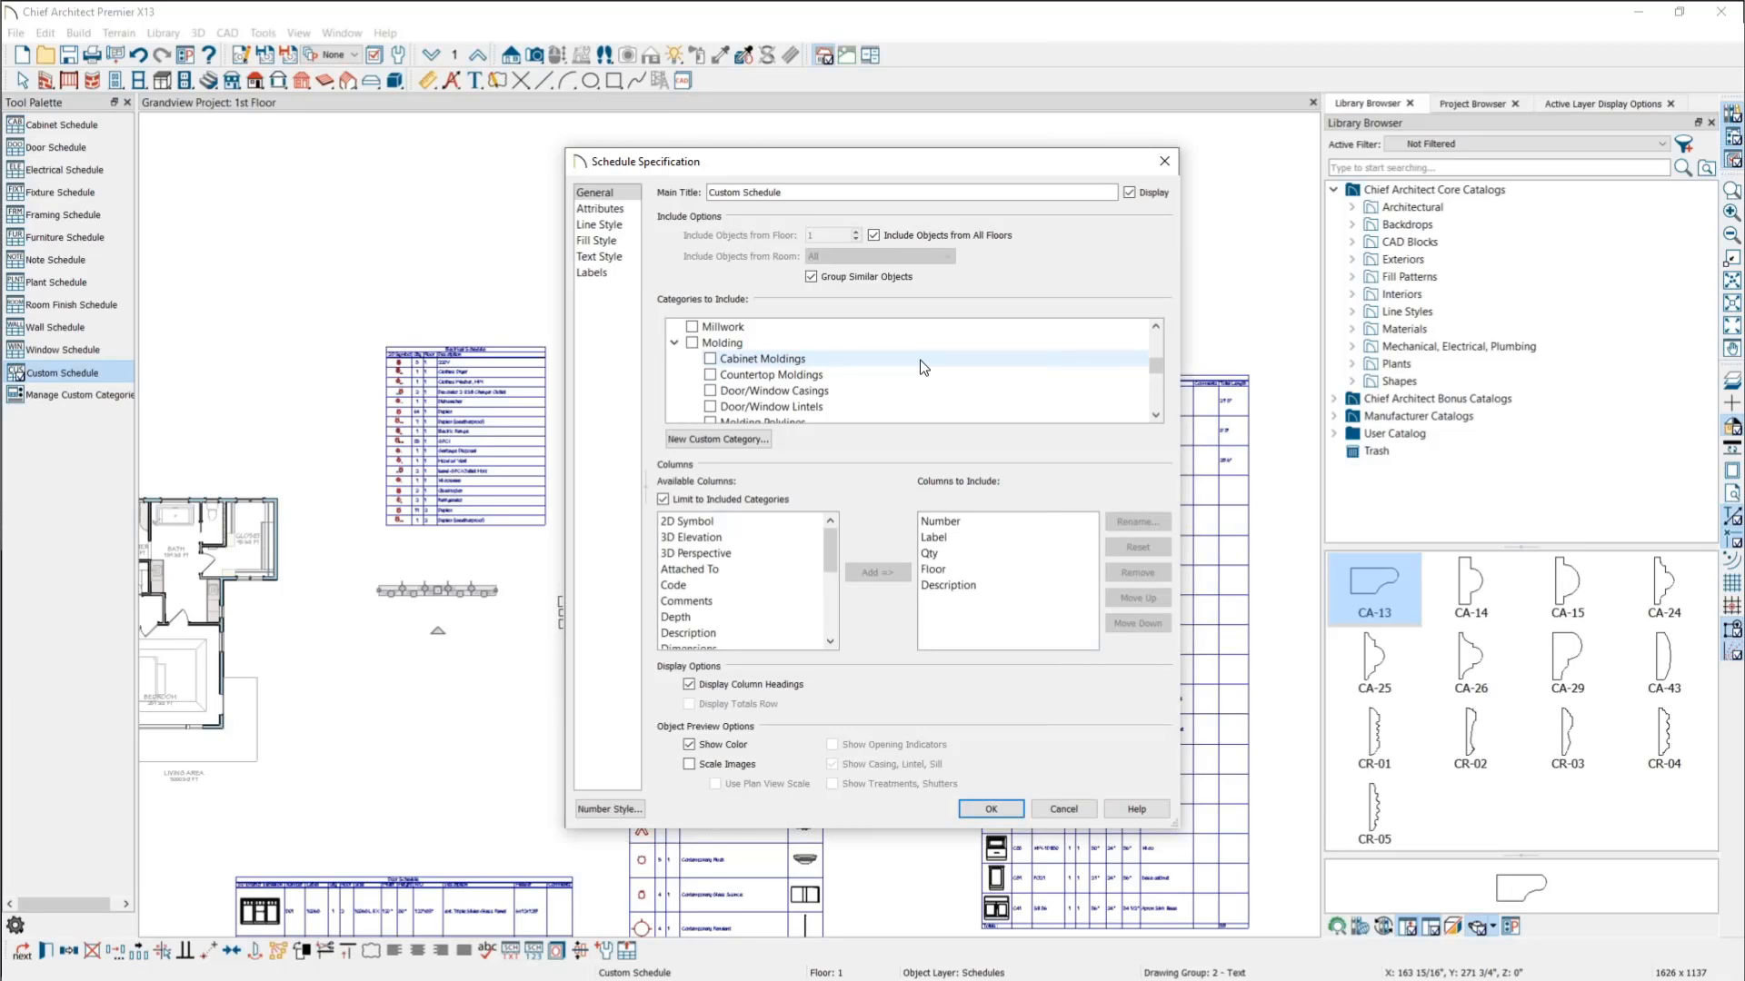
{"action": "left_click_drag", "start_coordinate": [1038, 160], "coordinate": [958, 133]}
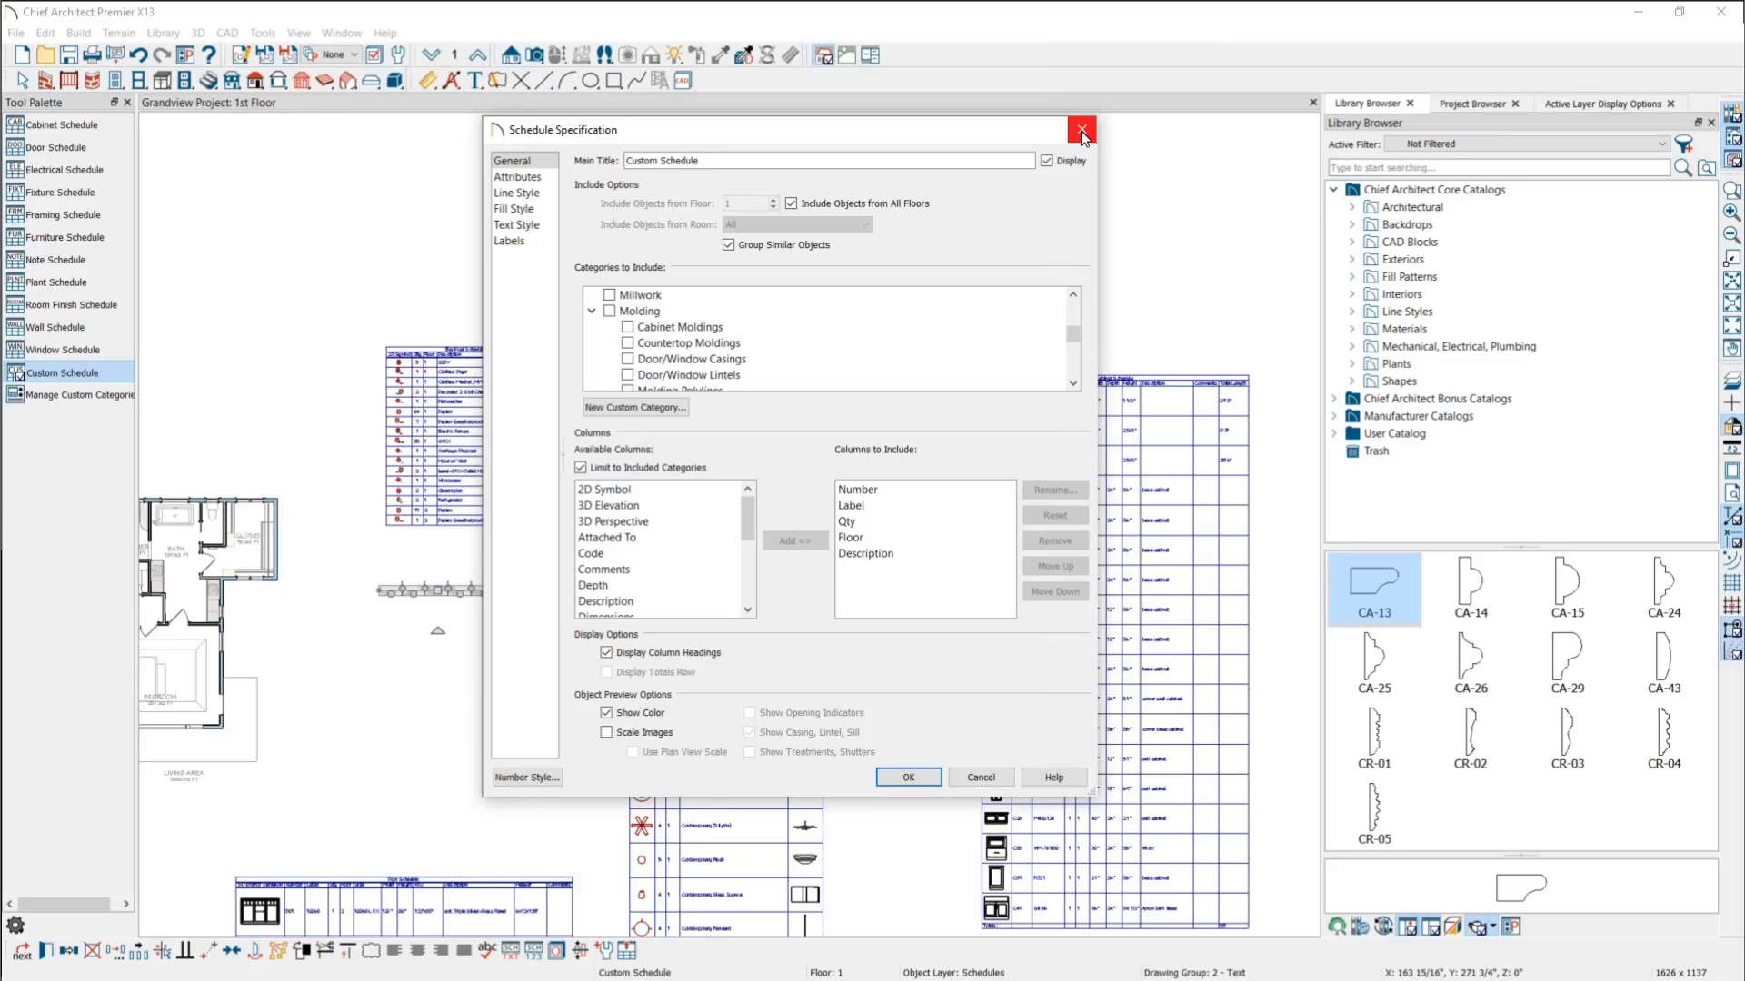
{"action": "left_click", "coordinate": [592, 314]}
{"action": "scroll", "coordinate": [780, 348], "scroll_direction": "up", "scroll_amount": 5}
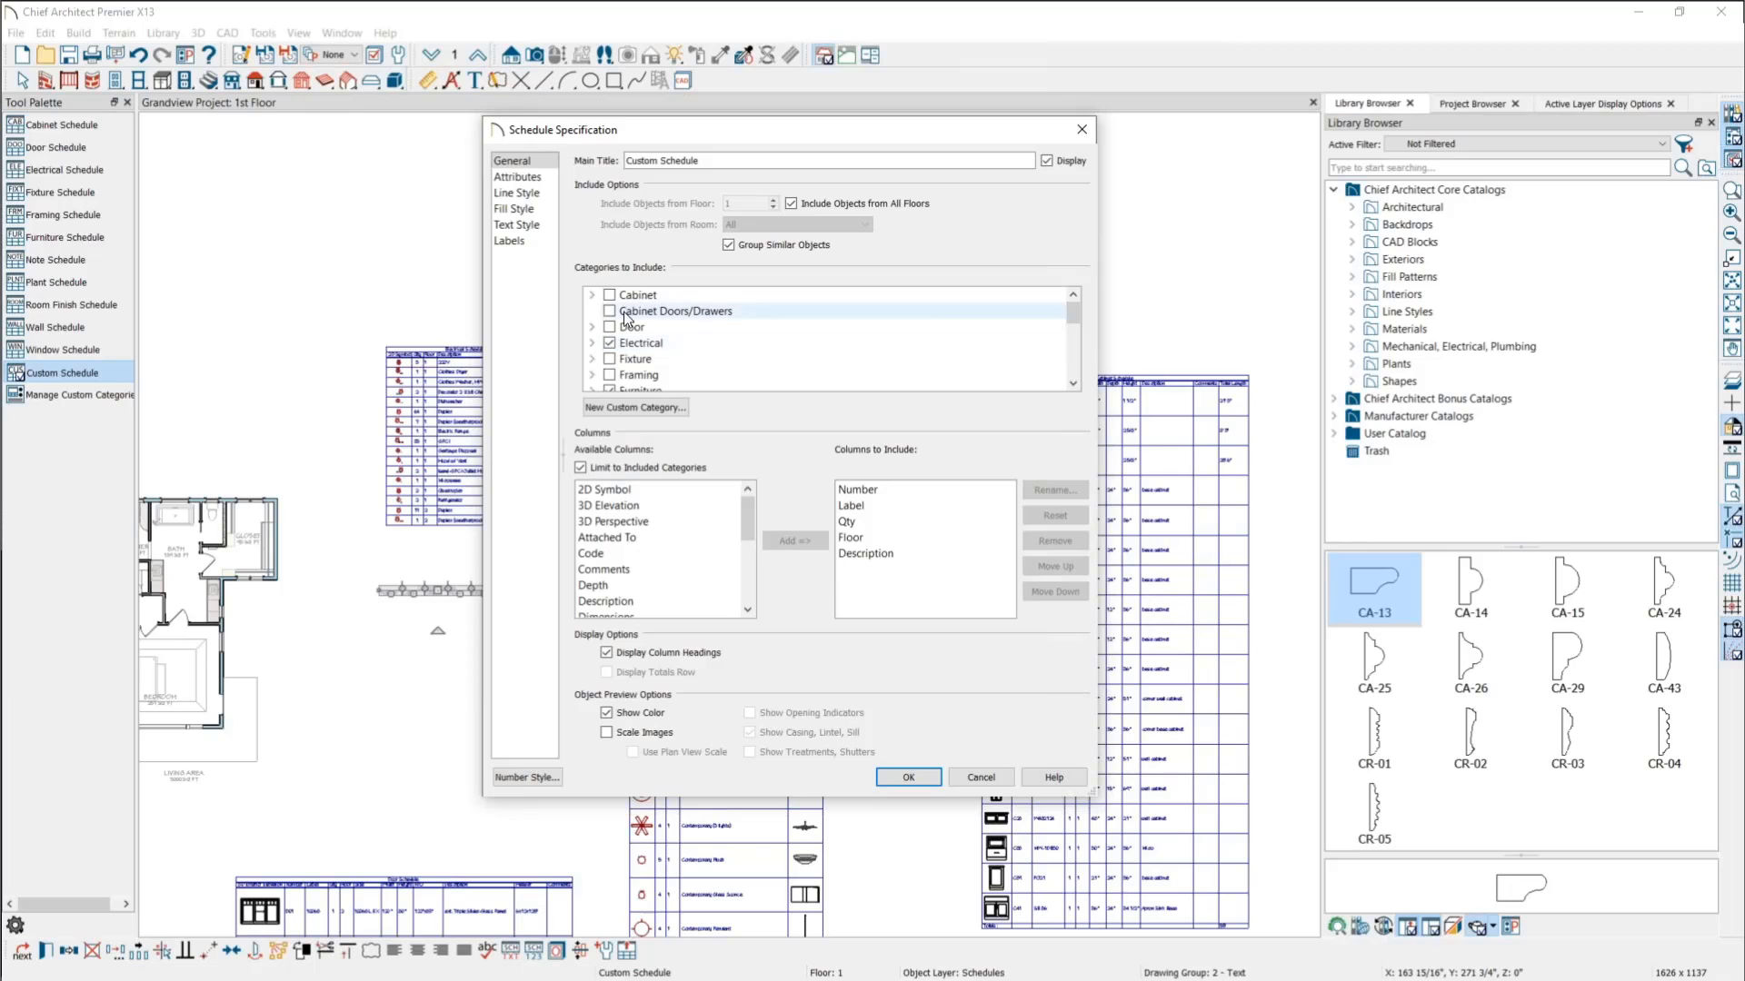
{"action": "left_click", "coordinate": [592, 295]}
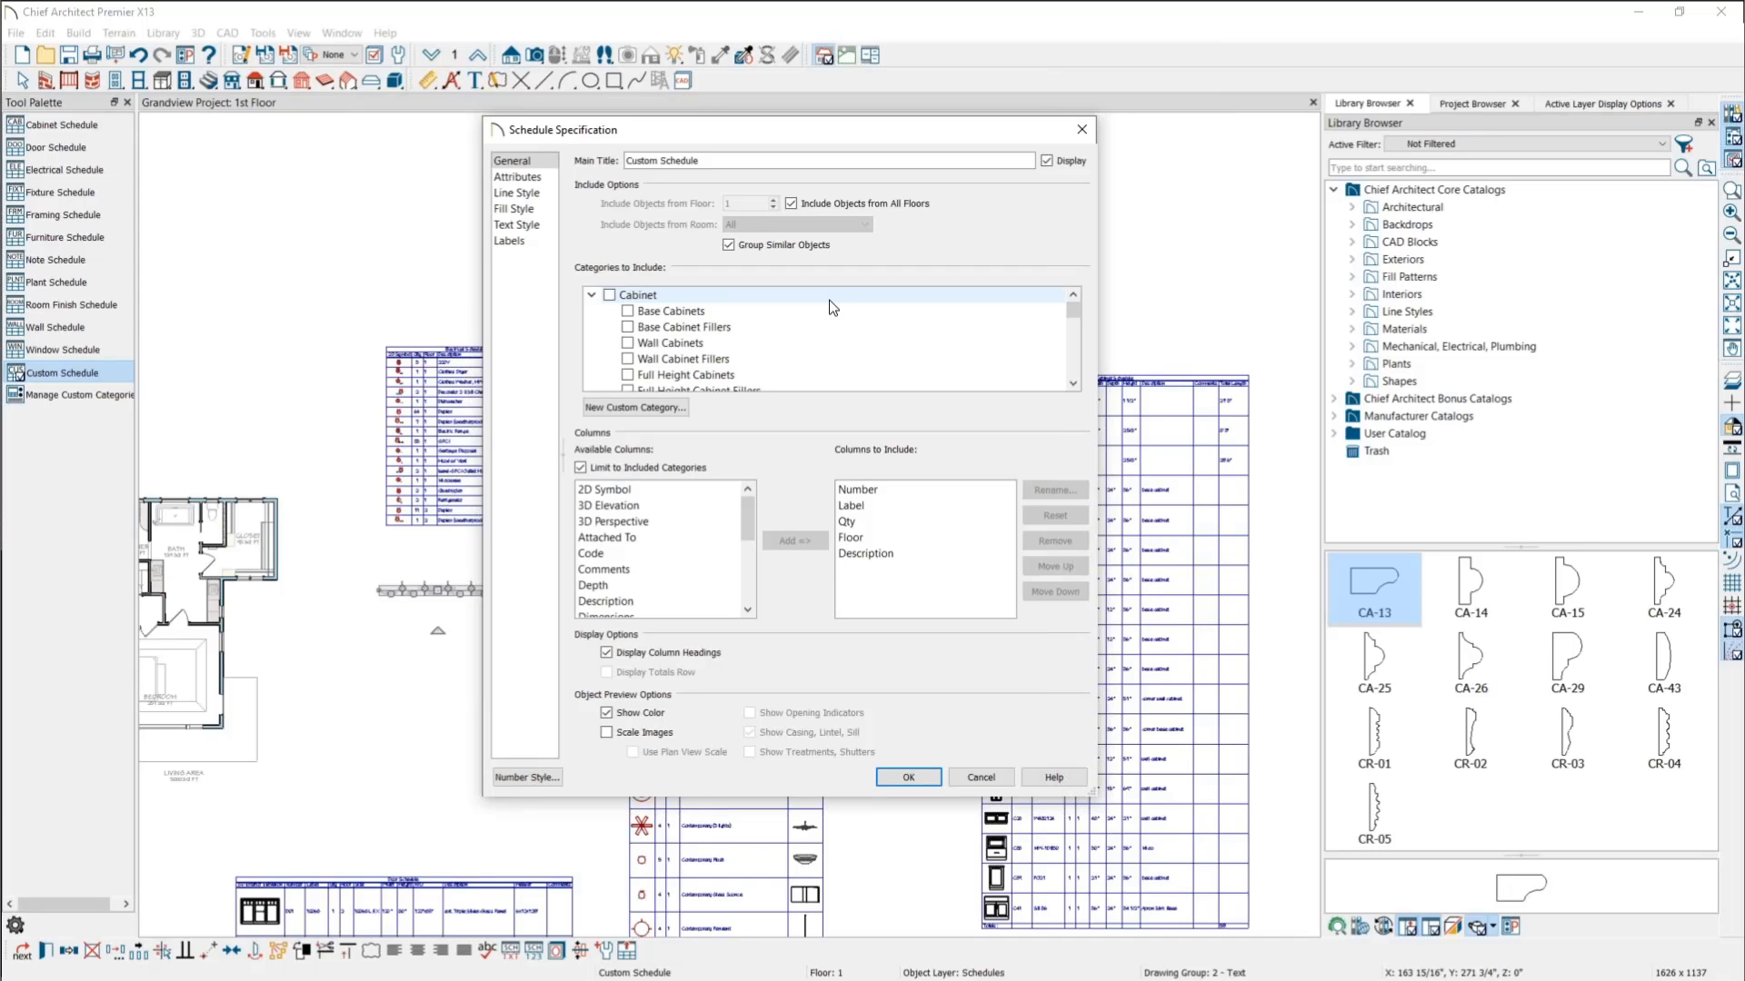
{"action": "left_click", "coordinate": [1082, 130]}
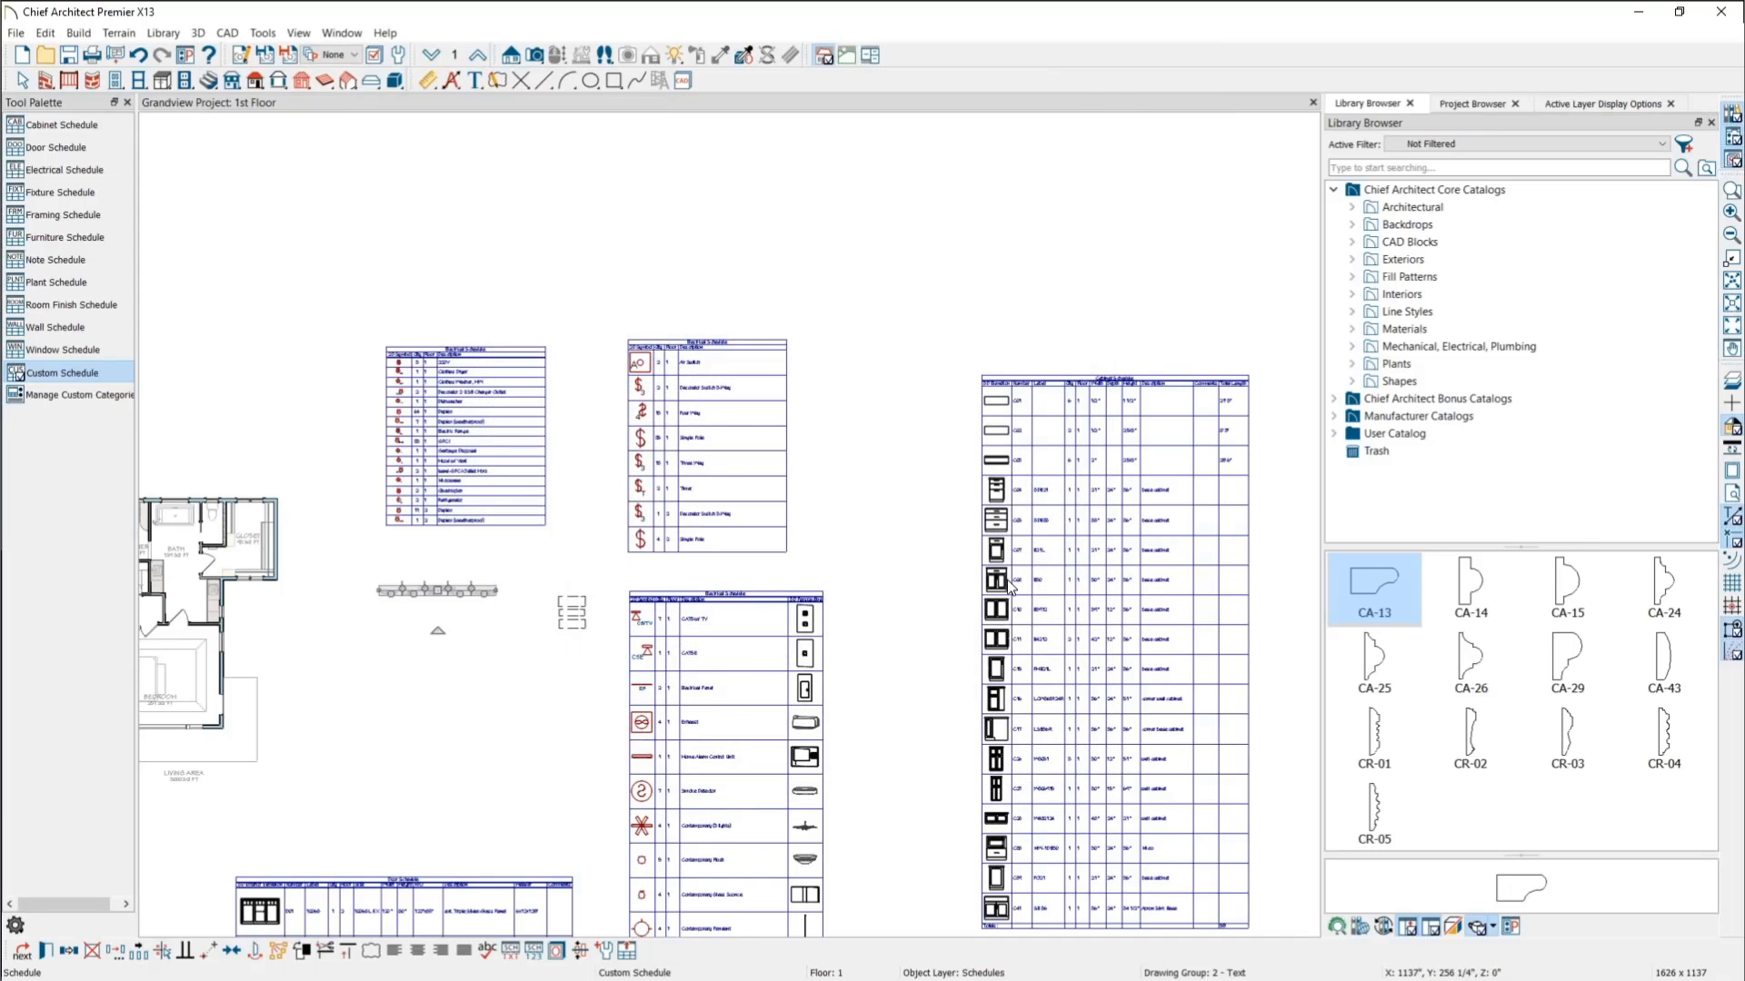
Step: Examine the Fixture subcategories available to the kitchen cabinet schedule, then close its specification and return to Select Objects
{"action": "double_click", "coordinate": [1105, 613]}
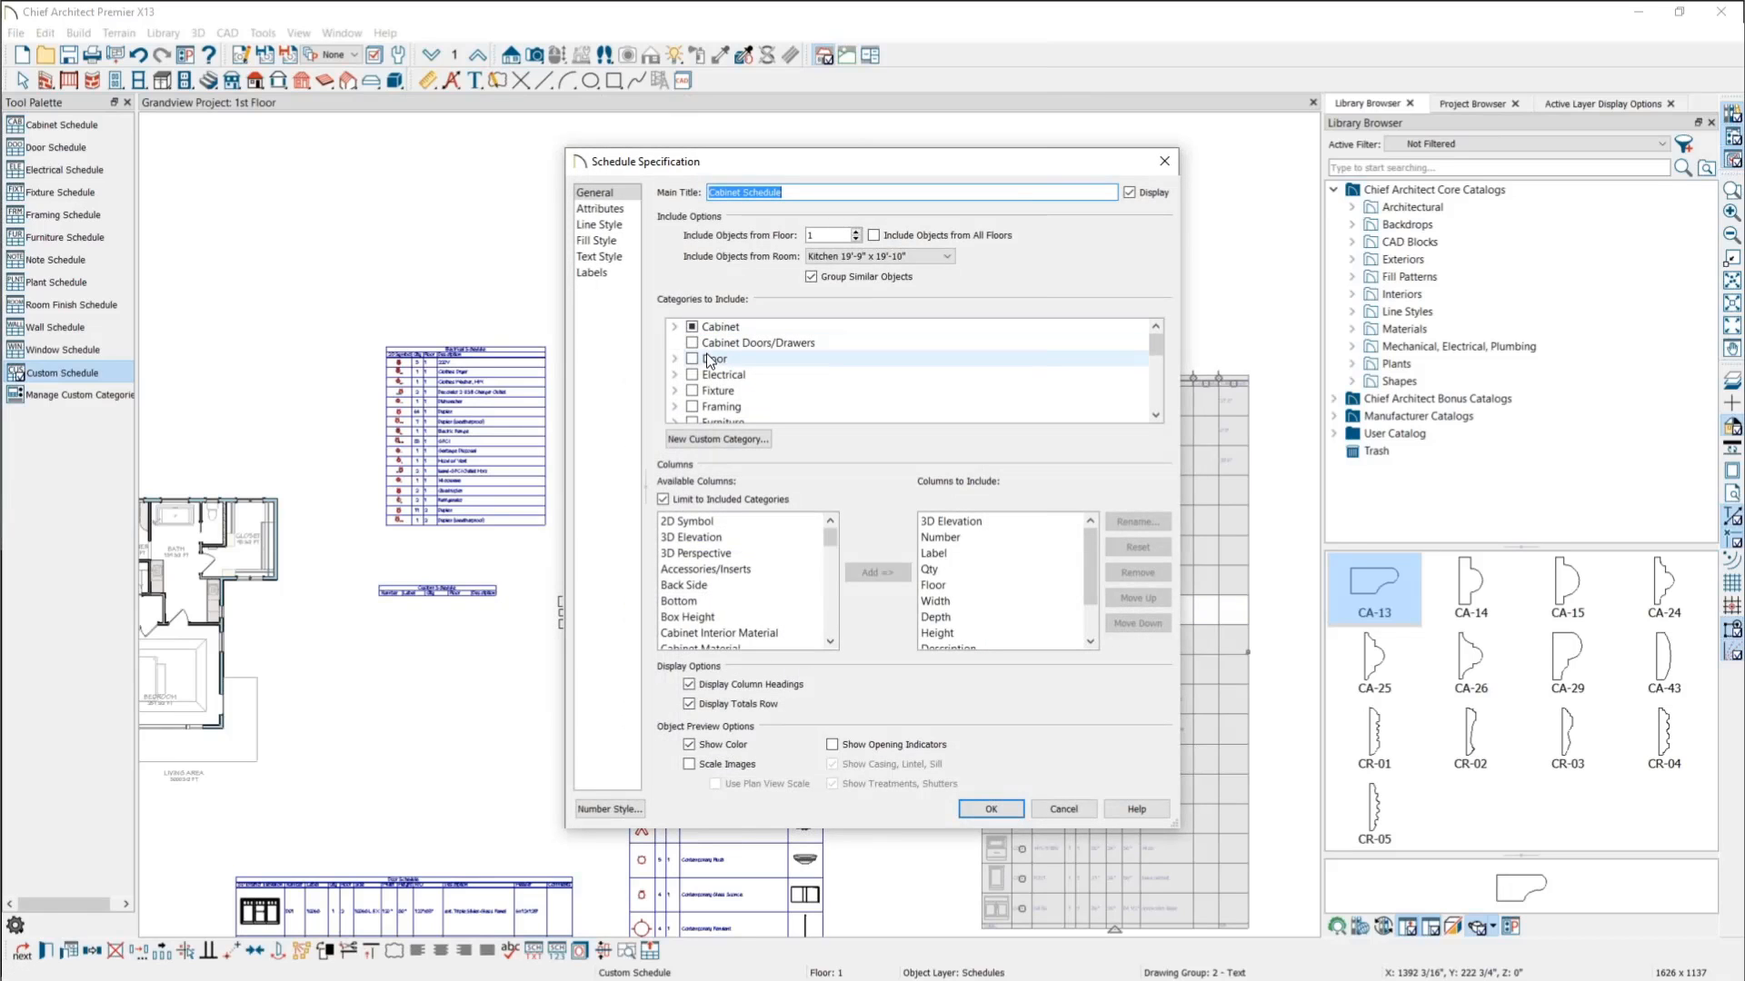
{"action": "left_click", "coordinate": [675, 390]}
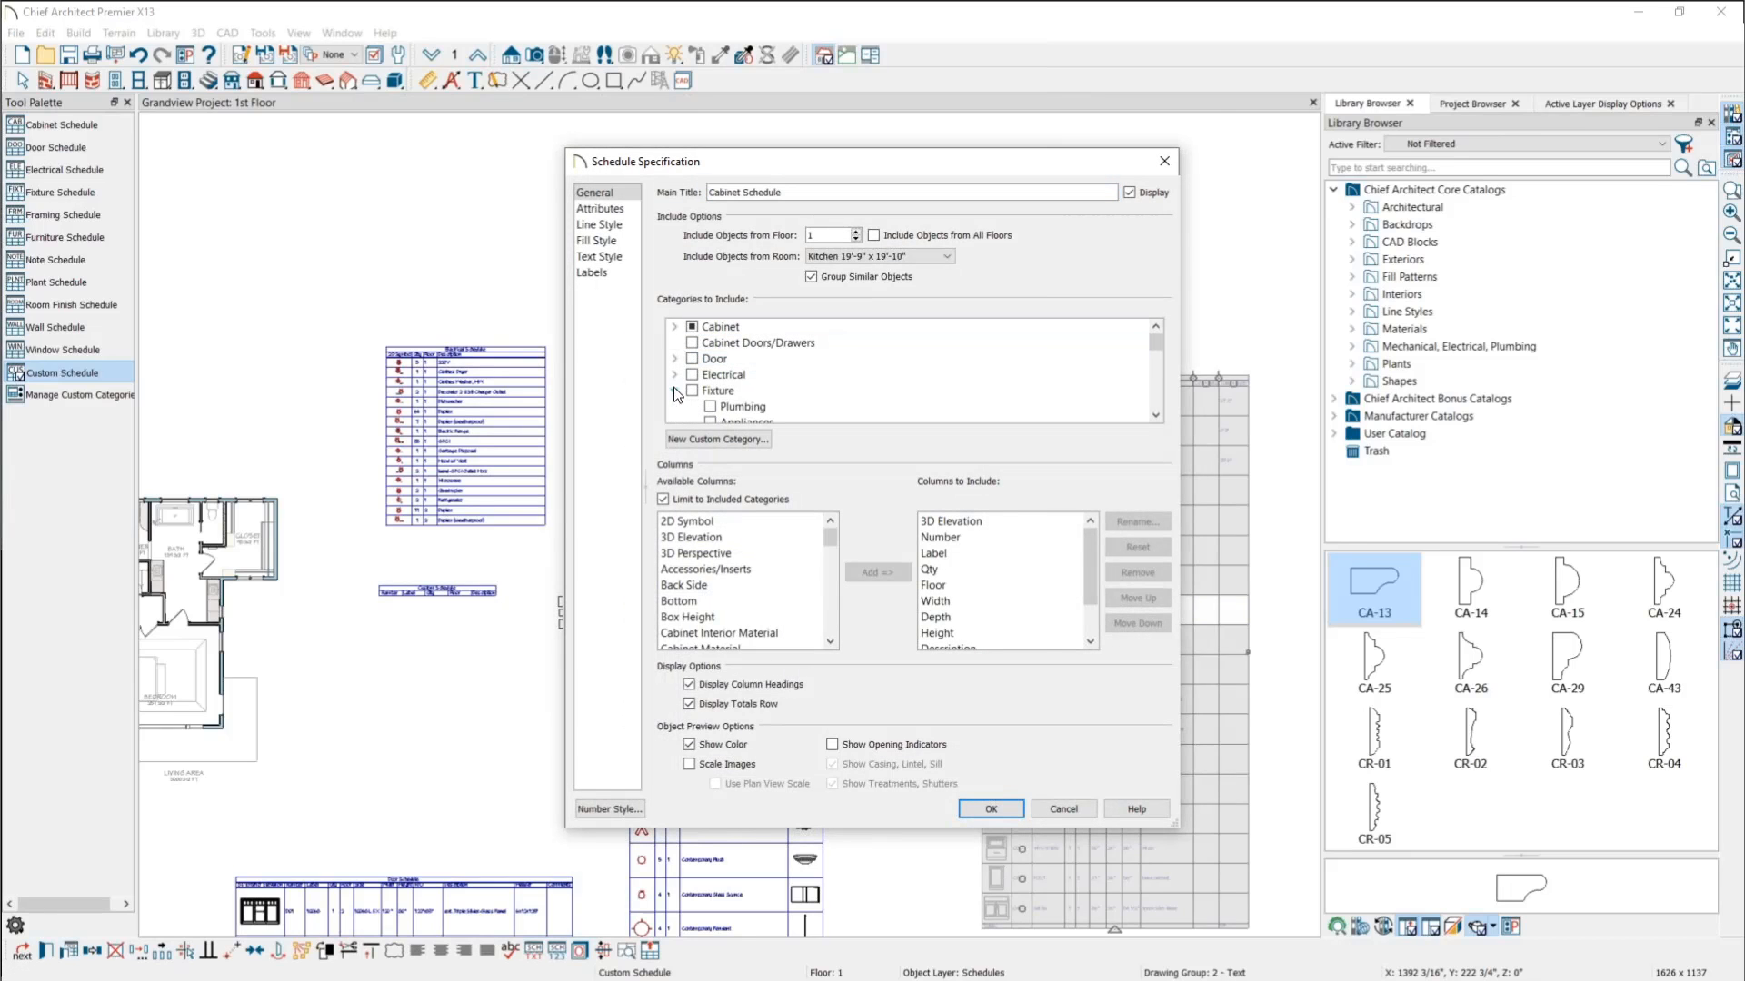
{"action": "scroll", "coordinate": [796, 386], "scroll_direction": "down", "scroll_amount": 1}
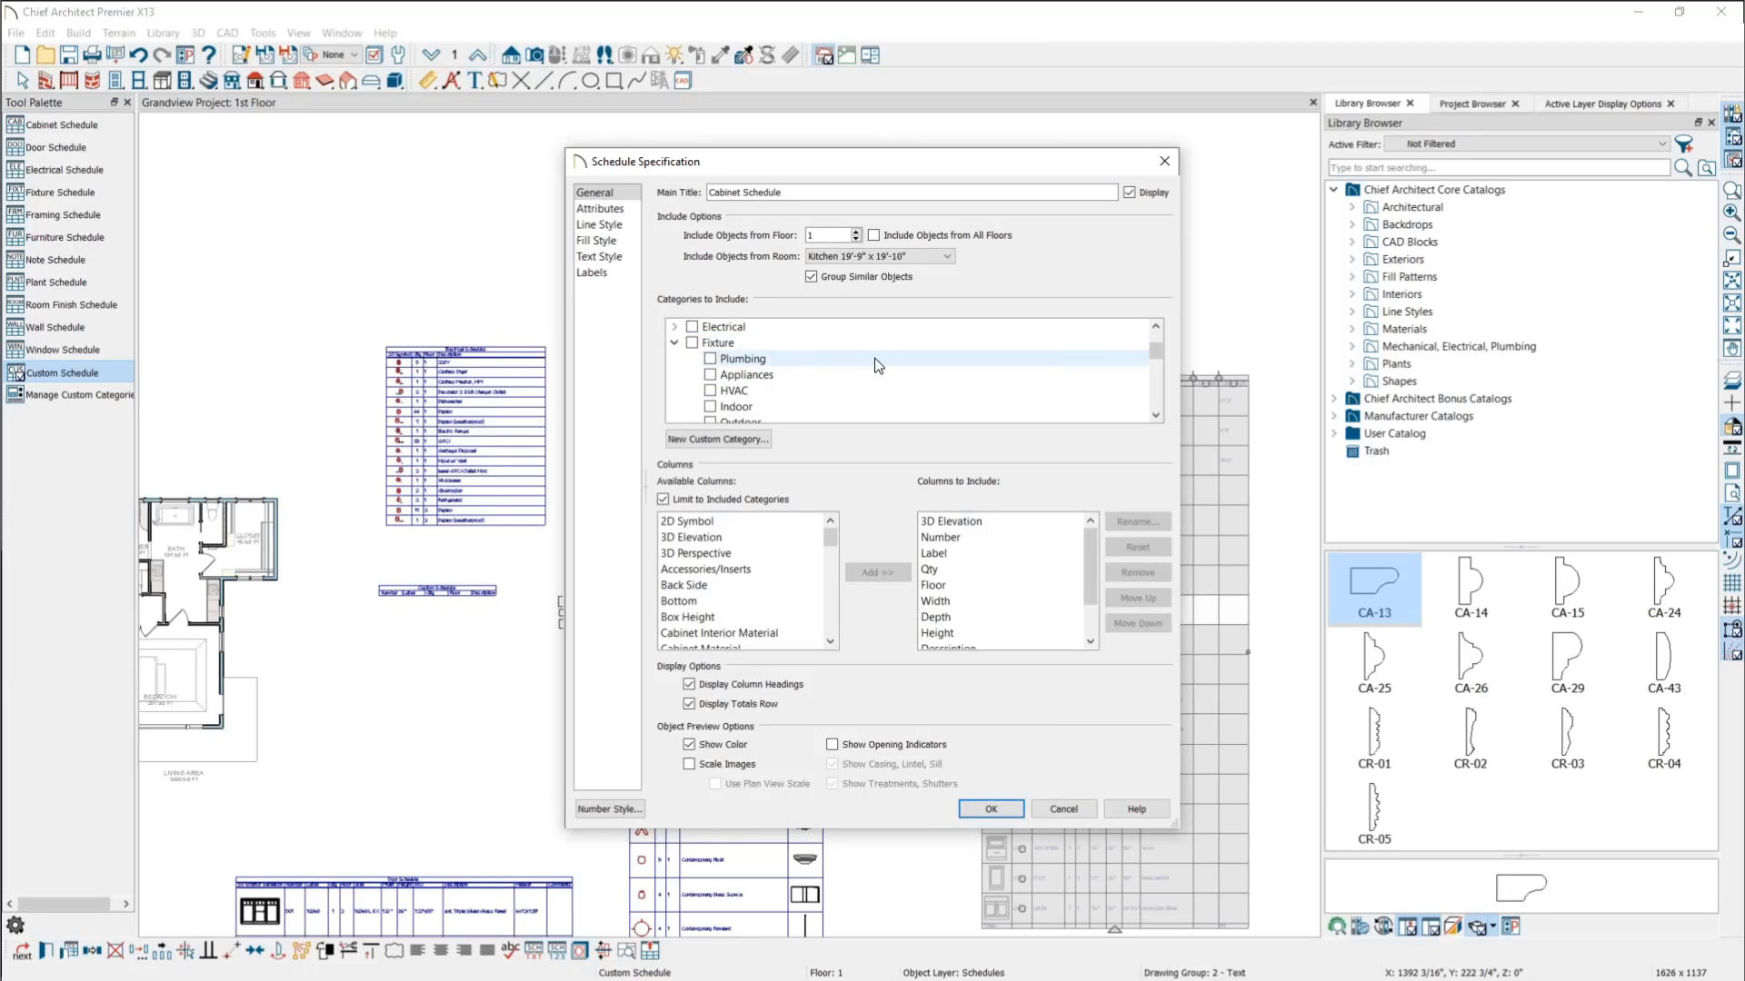
{"action": "scroll", "coordinate": [874, 358], "scroll_direction": "down", "scroll_amount": 1}
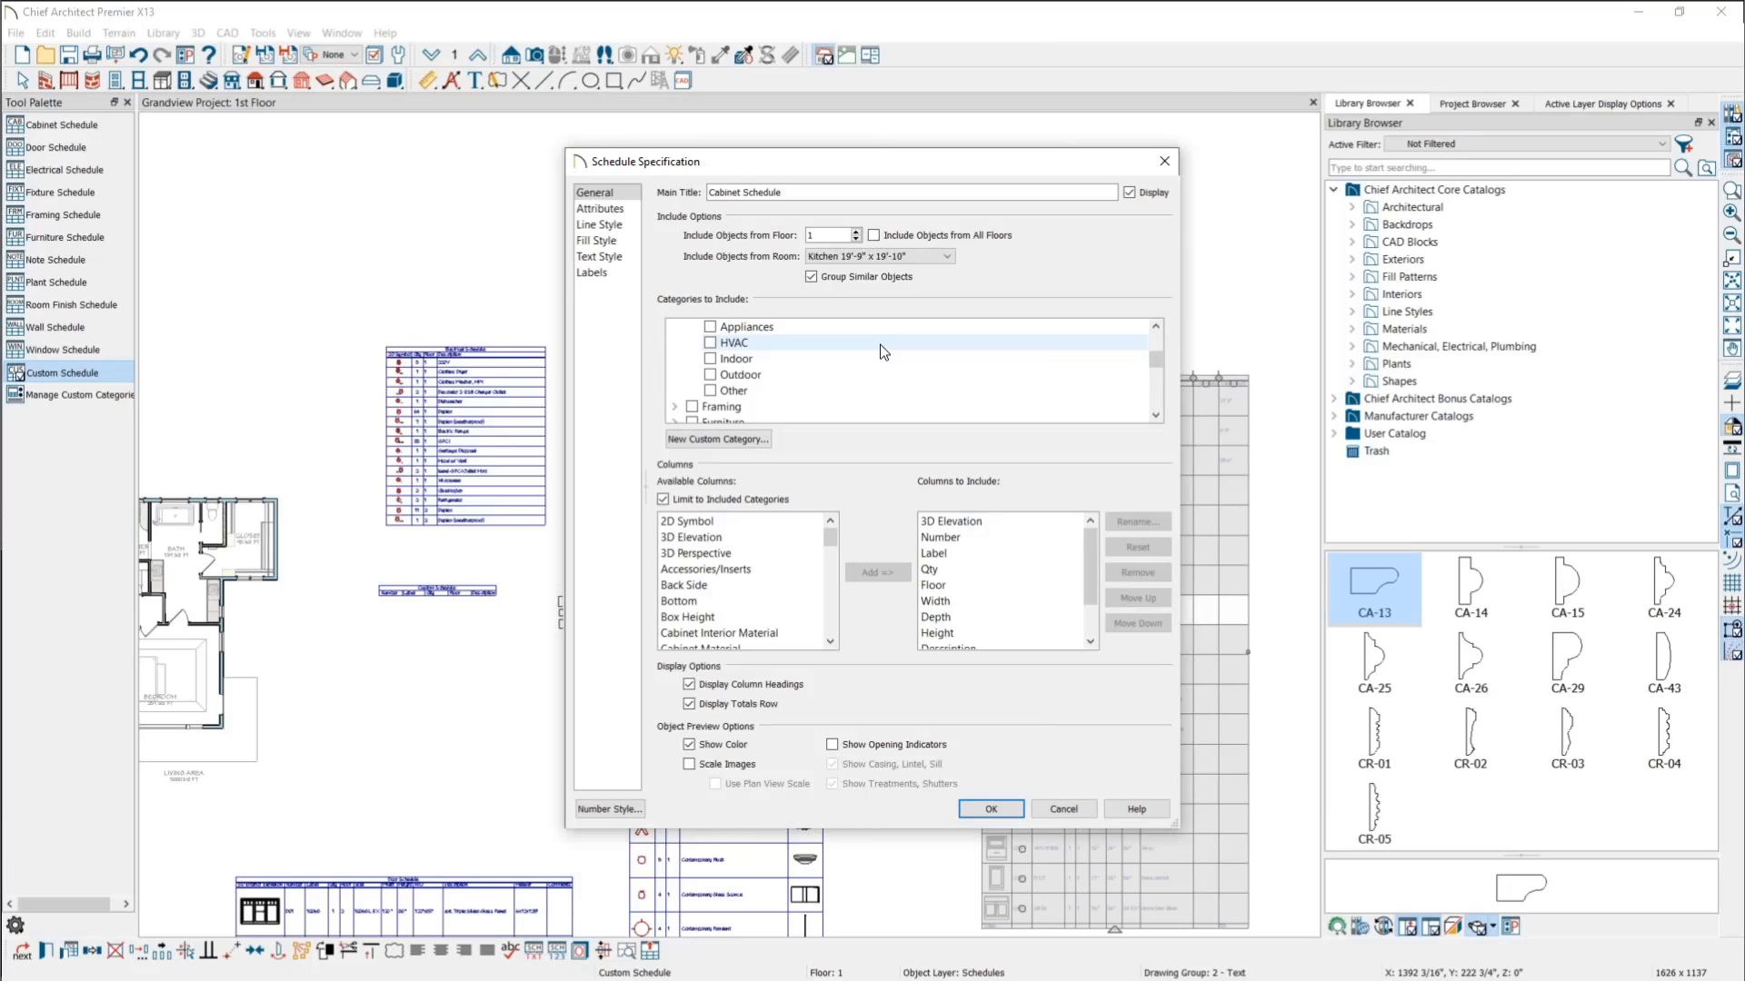
{"action": "scroll", "coordinate": [883, 352], "scroll_direction": "up", "scroll_amount": 2}
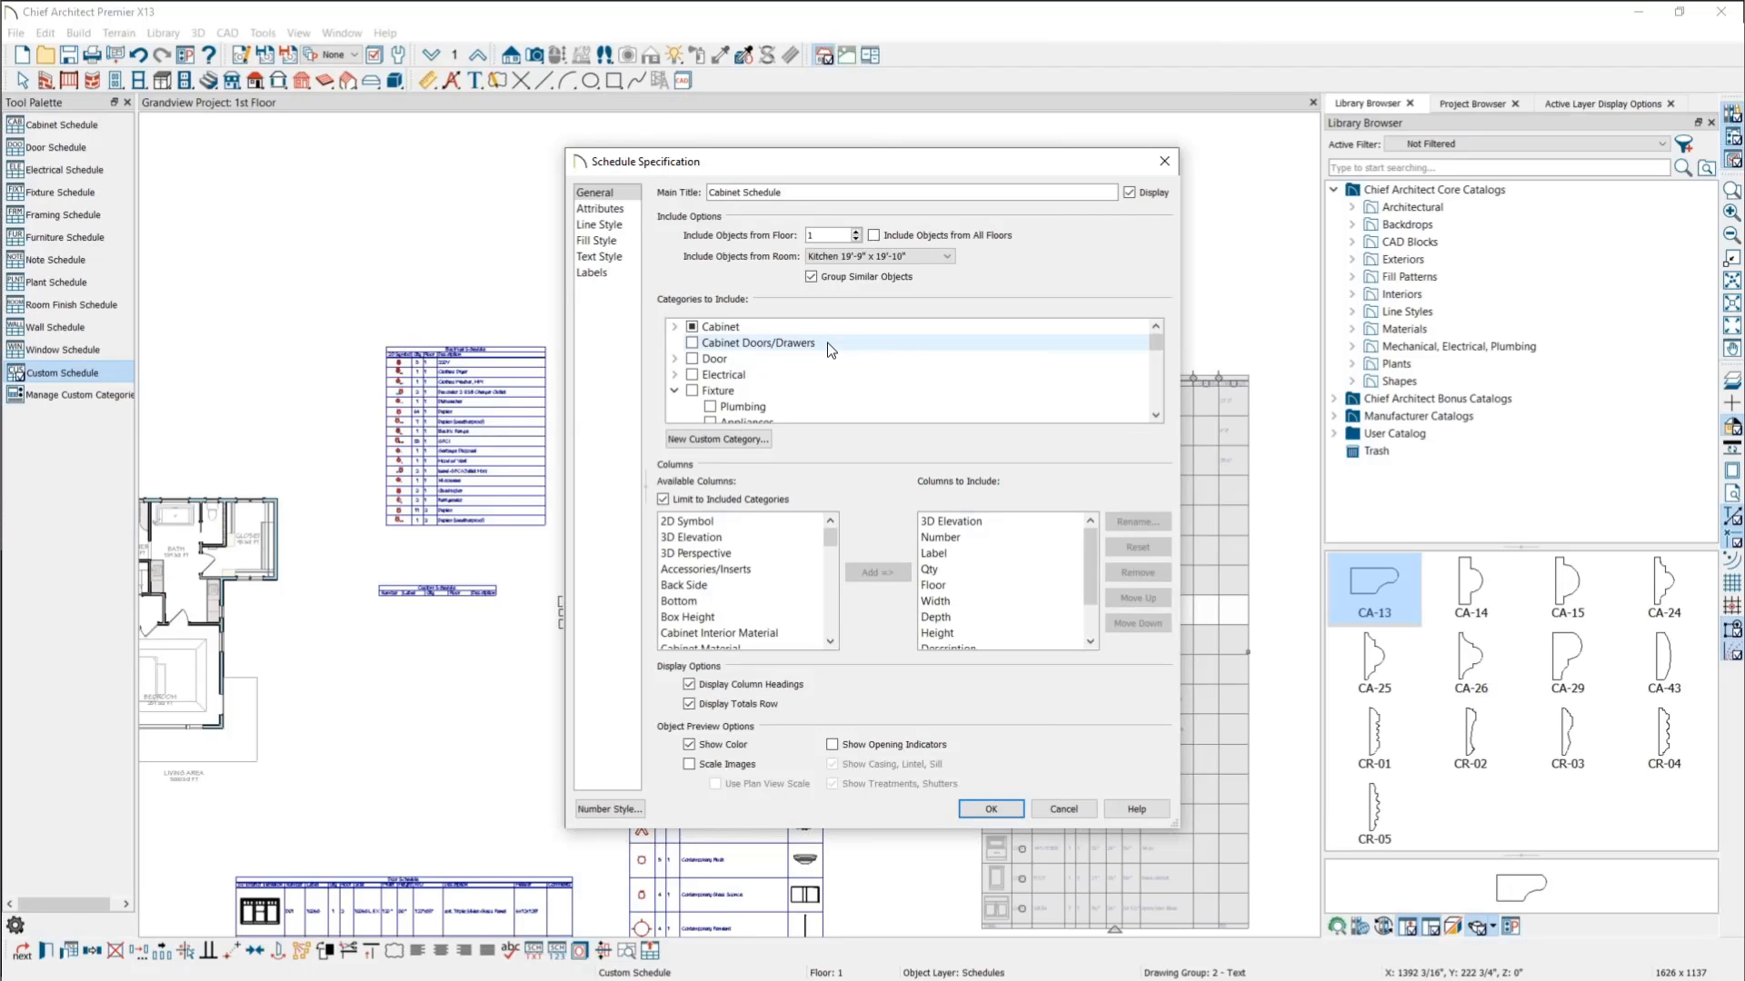
{"action": "left_click", "coordinate": [676, 391]}
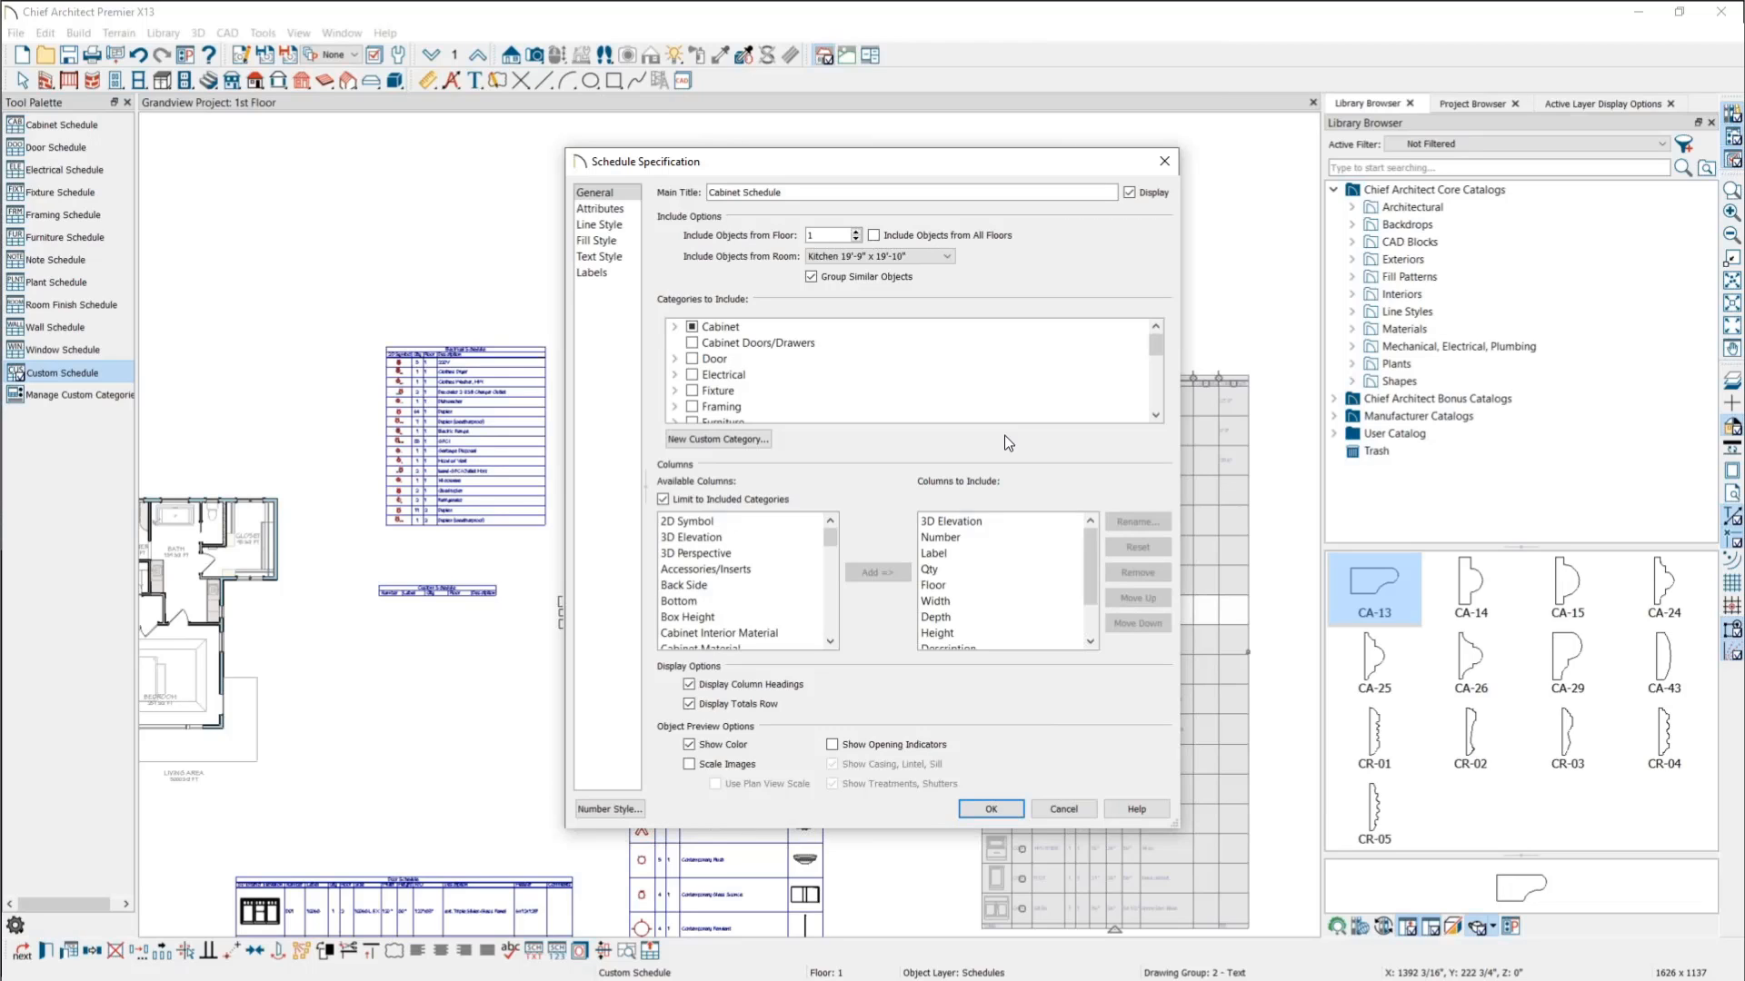
{"action": "left_click", "coordinate": [1164, 162]}
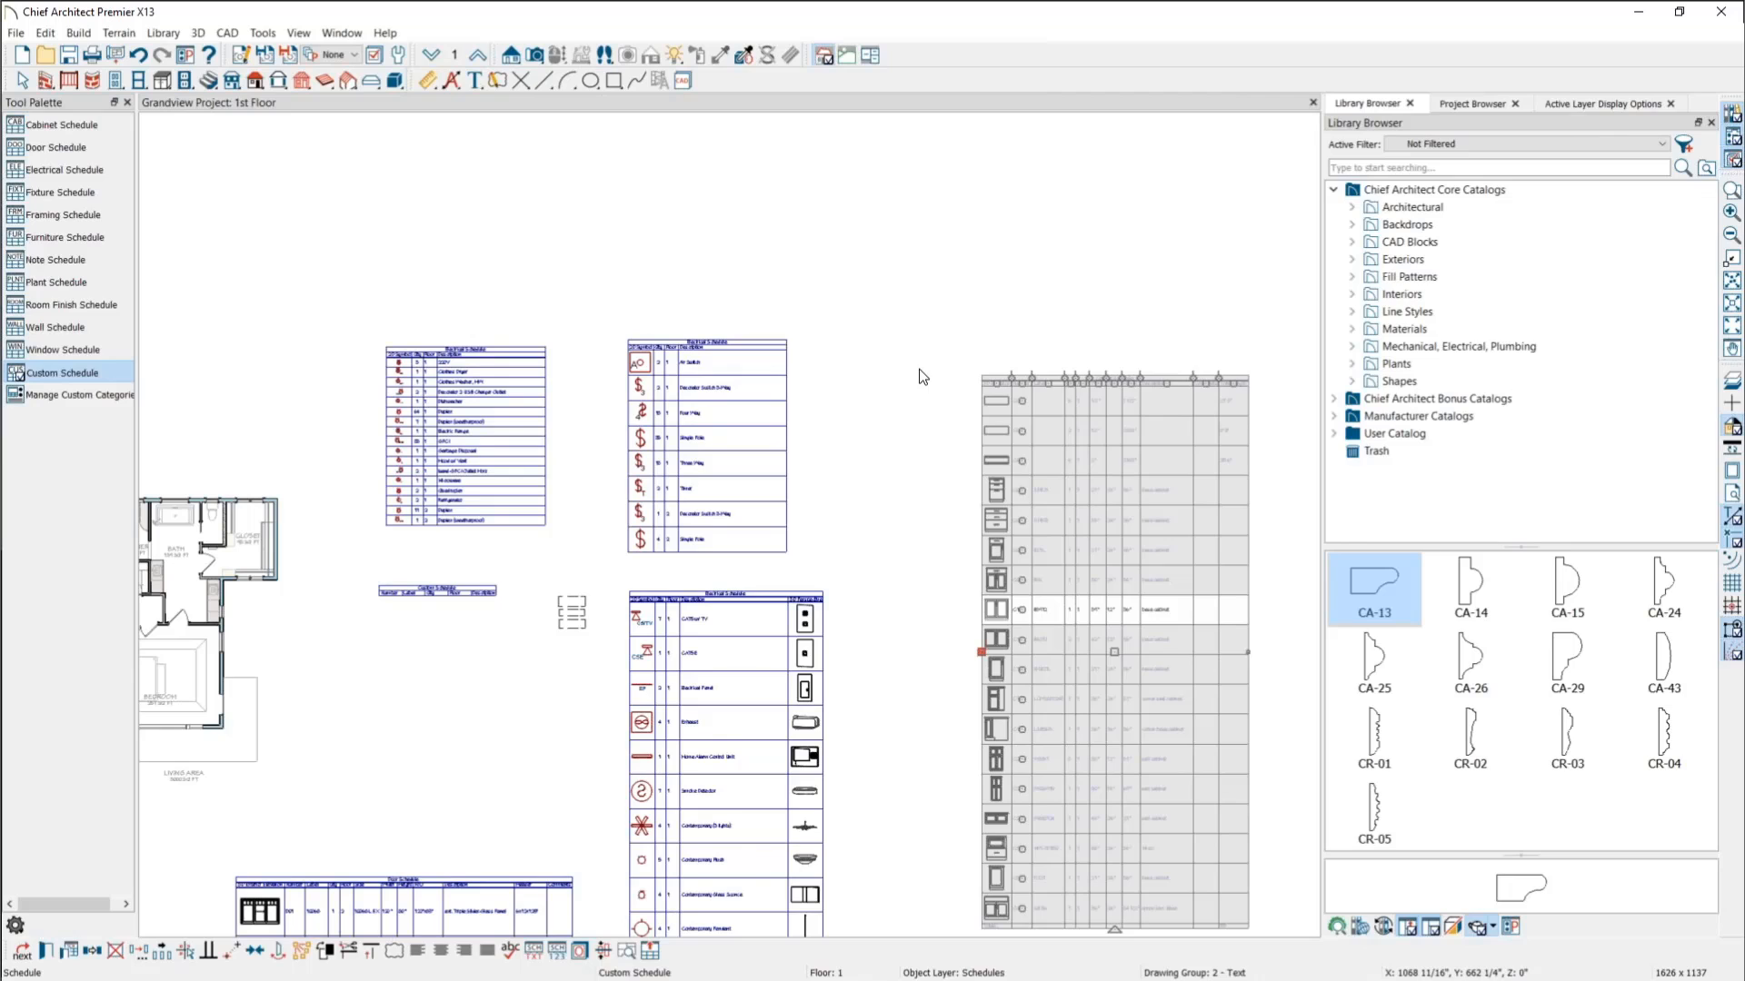
{"action": "left_click_drag", "start_coordinate": [920, 370], "coordinate": [931, 343]}
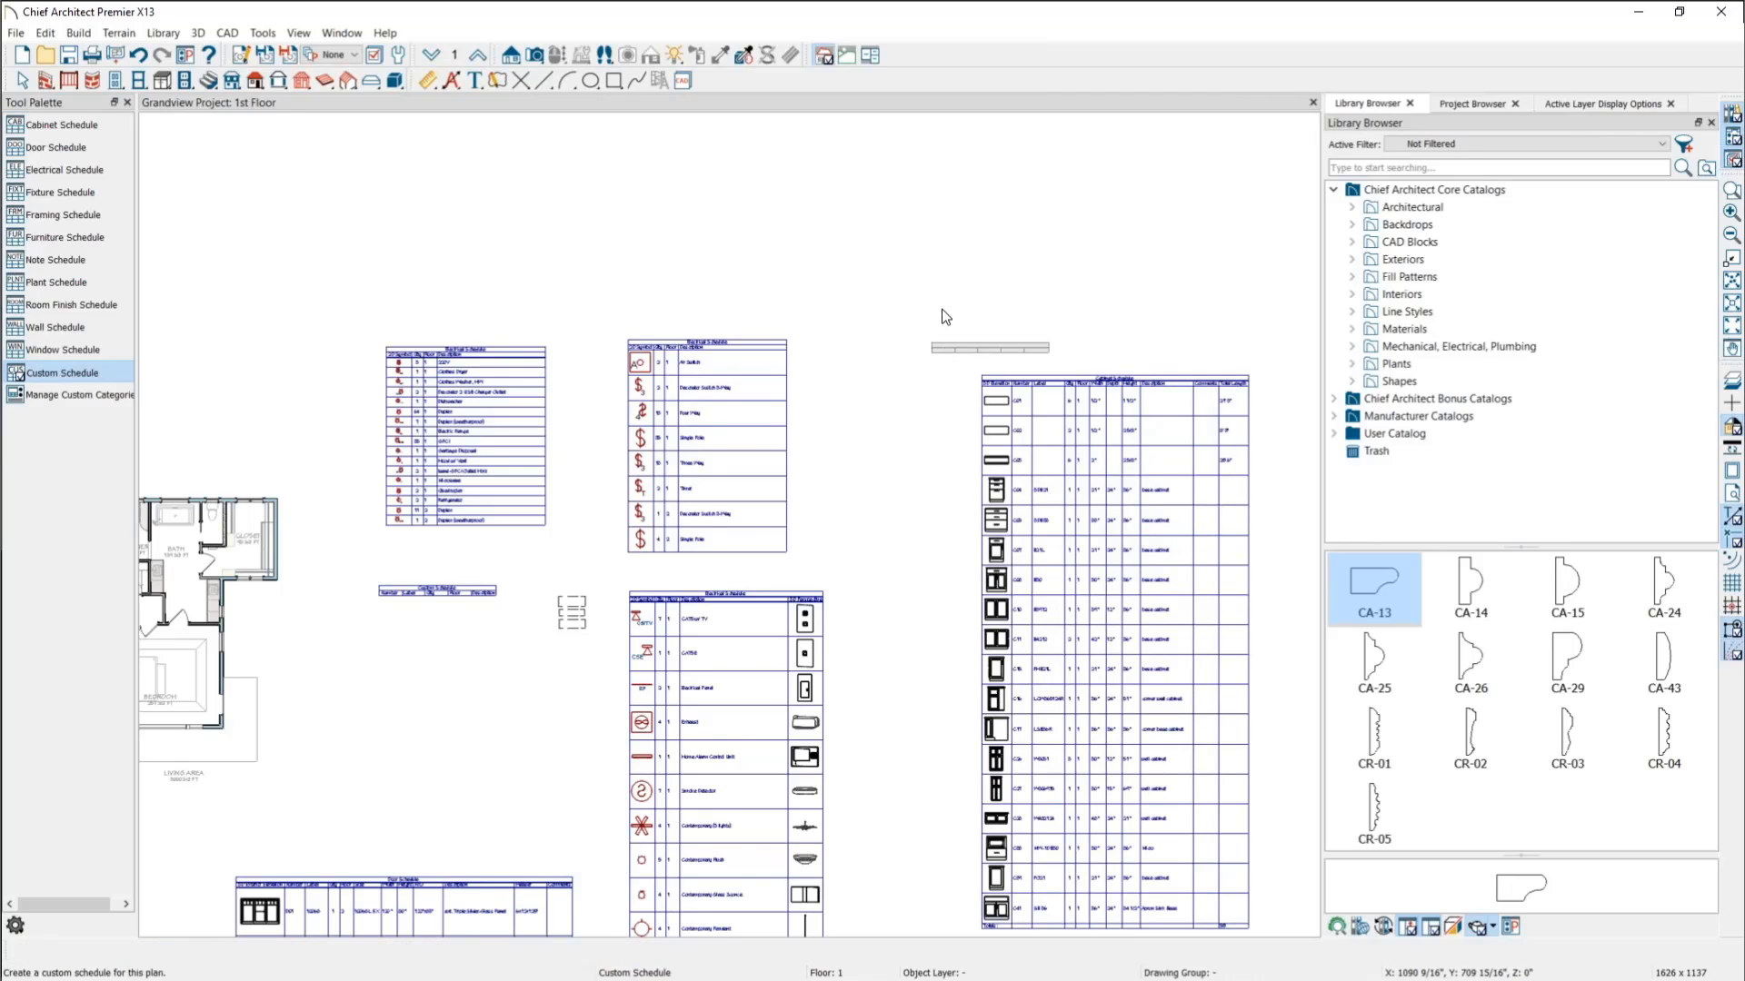
{"action": "key", "text": "space"}
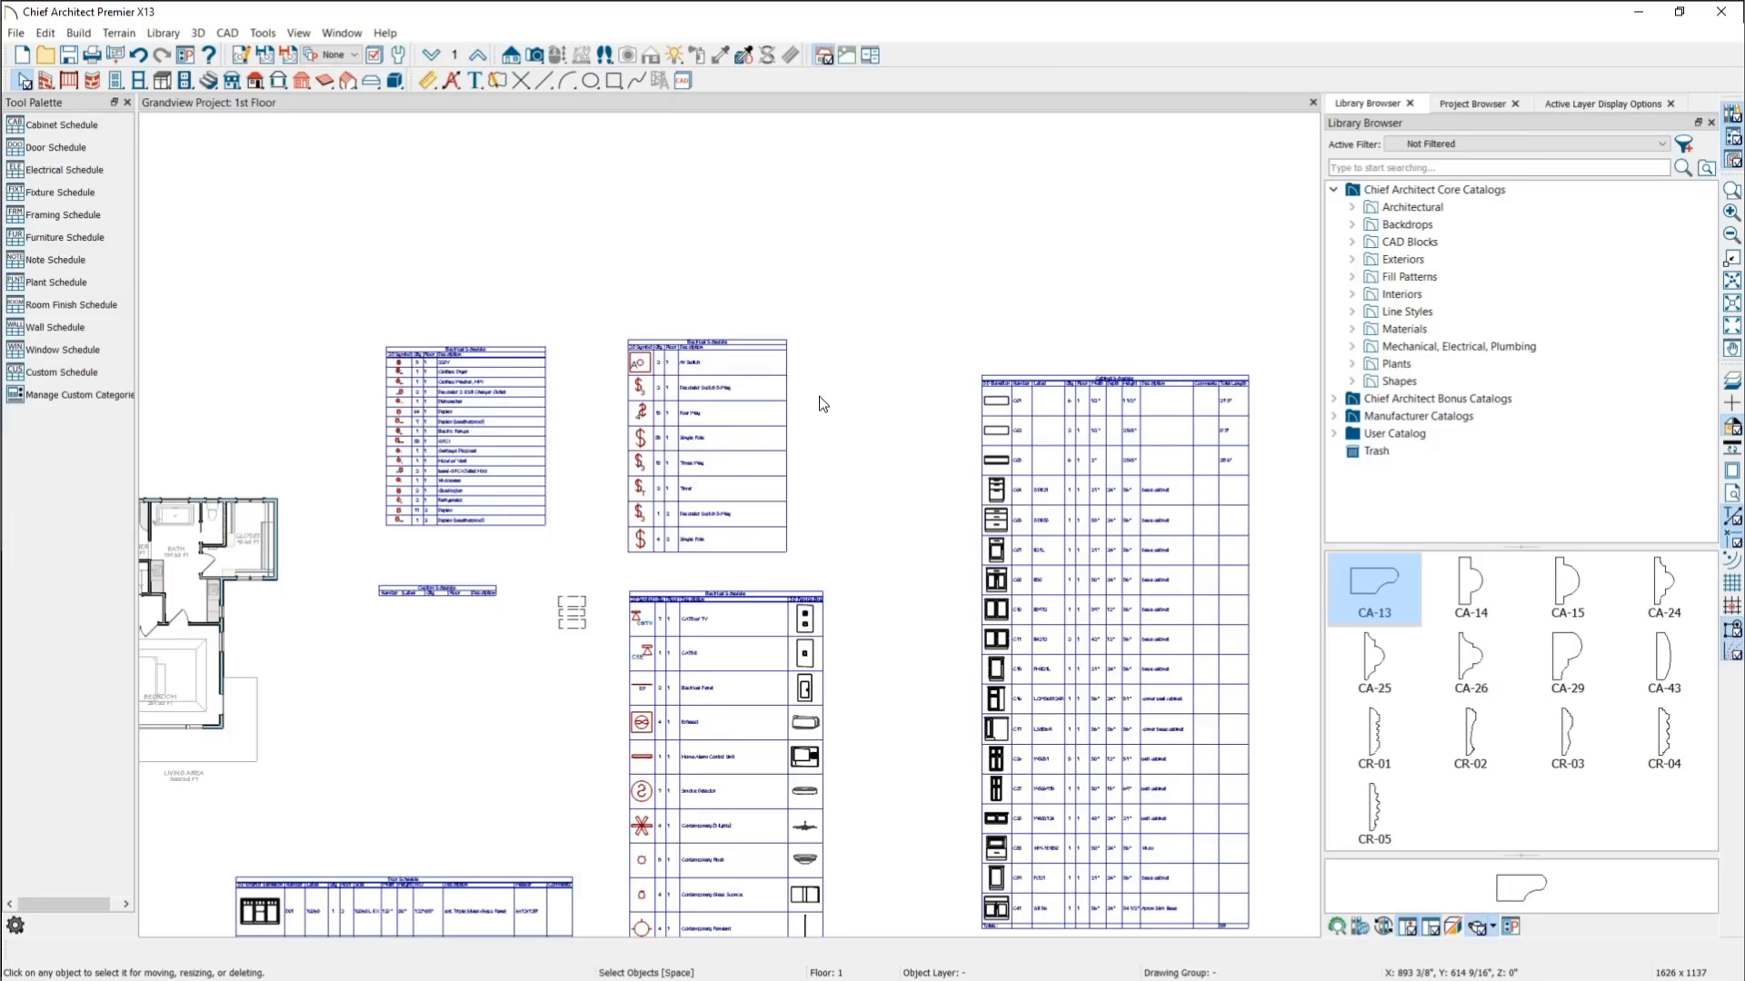
{"action": "scroll", "coordinate": [896, 393], "scroll_direction": "down", "scroll_amount": 2}
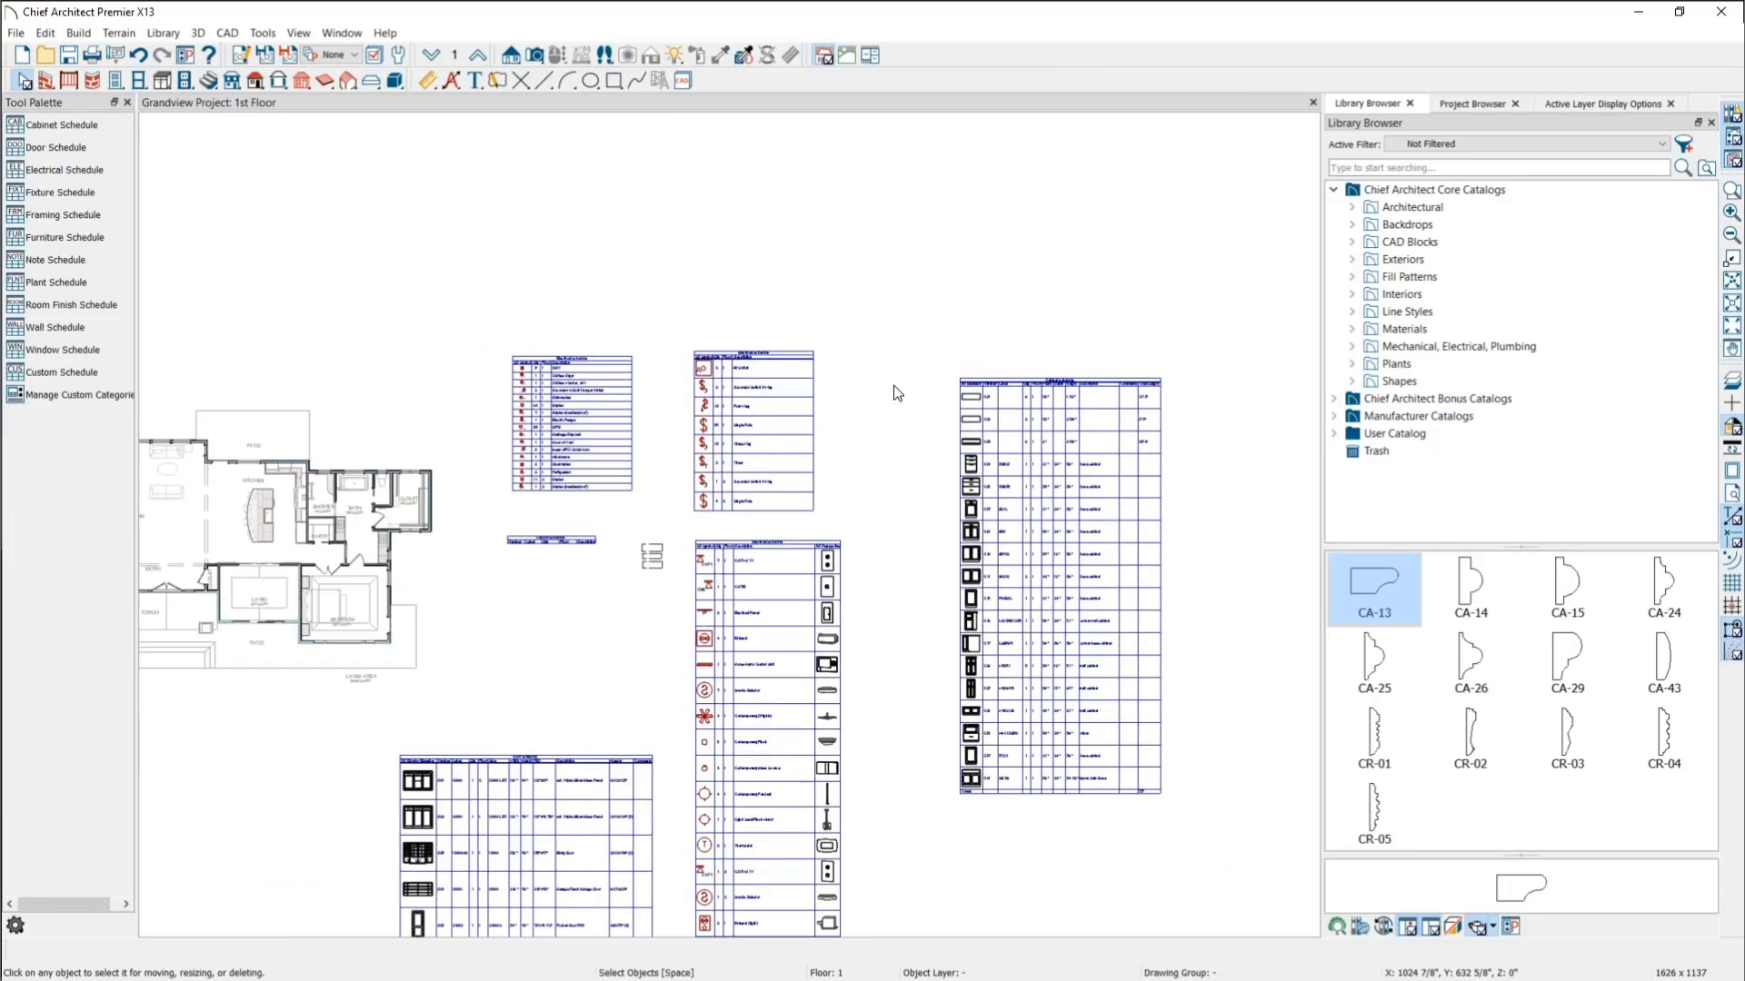
{"action": "scroll", "coordinate": [894, 393], "scroll_direction": "down", "scroll_amount": 3}
{"action": "scroll", "coordinate": [144, 412], "scroll_direction": "up", "scroll_amount": 3}
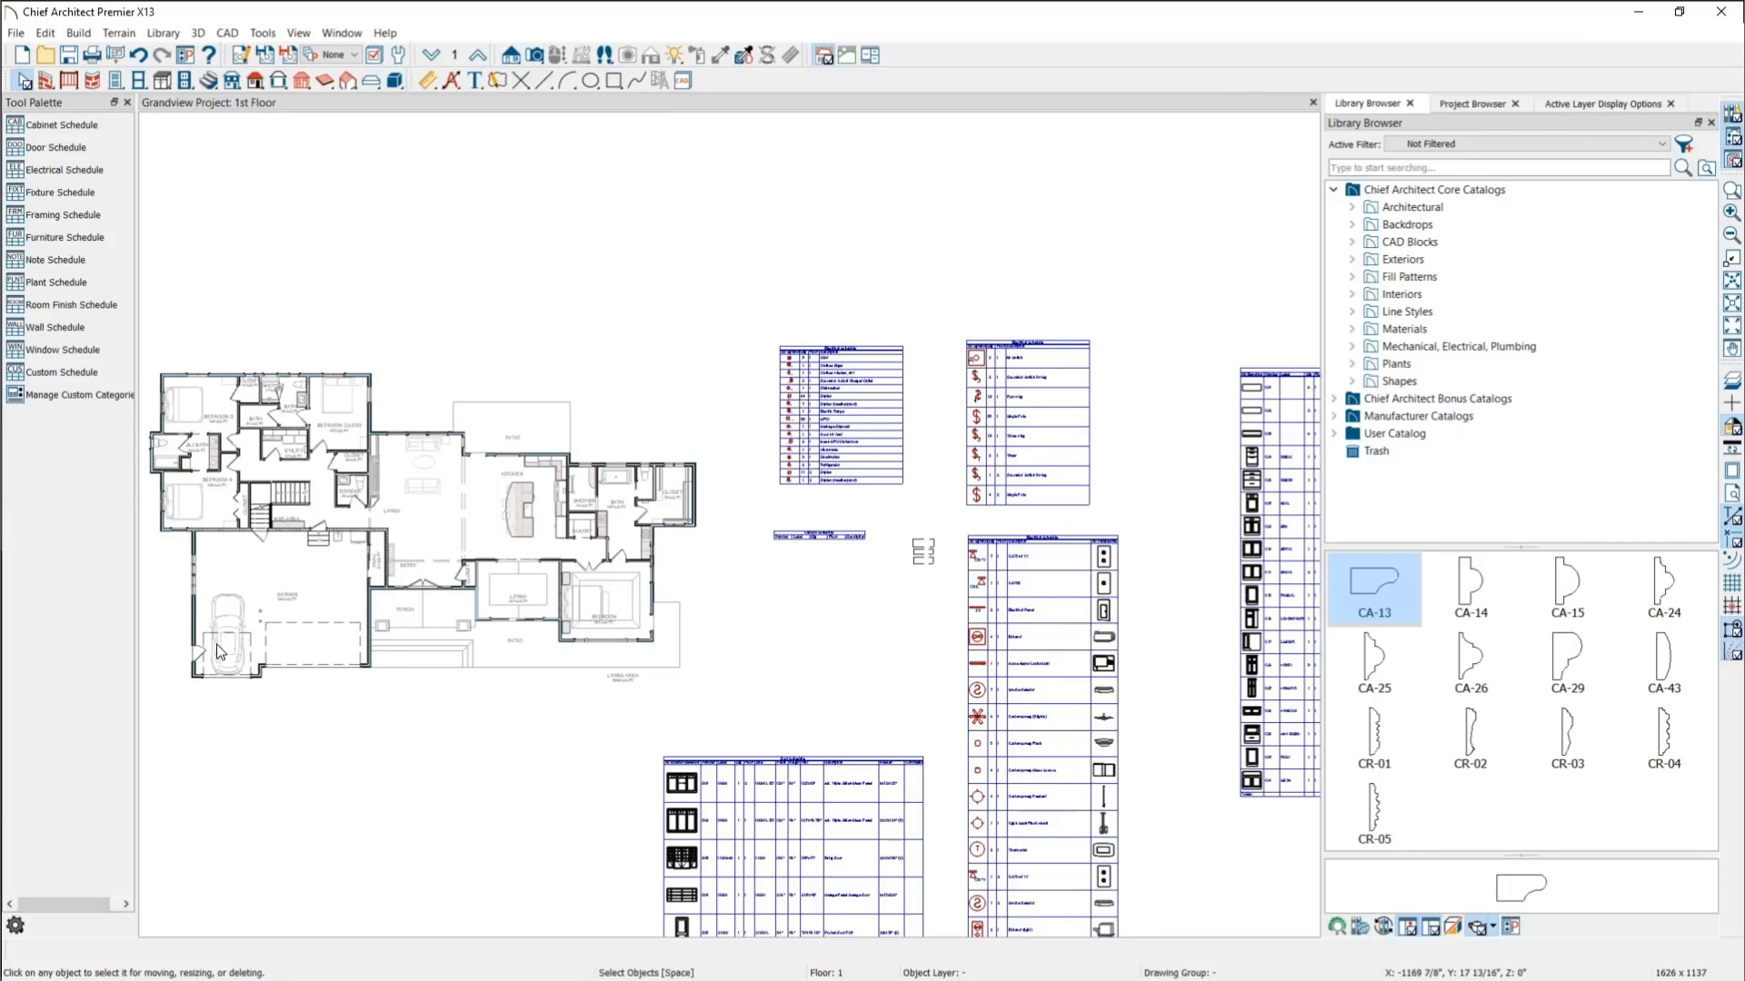
{"action": "scroll", "coordinate": [186, 618], "scroll_direction": "up", "scroll_amount": 3}
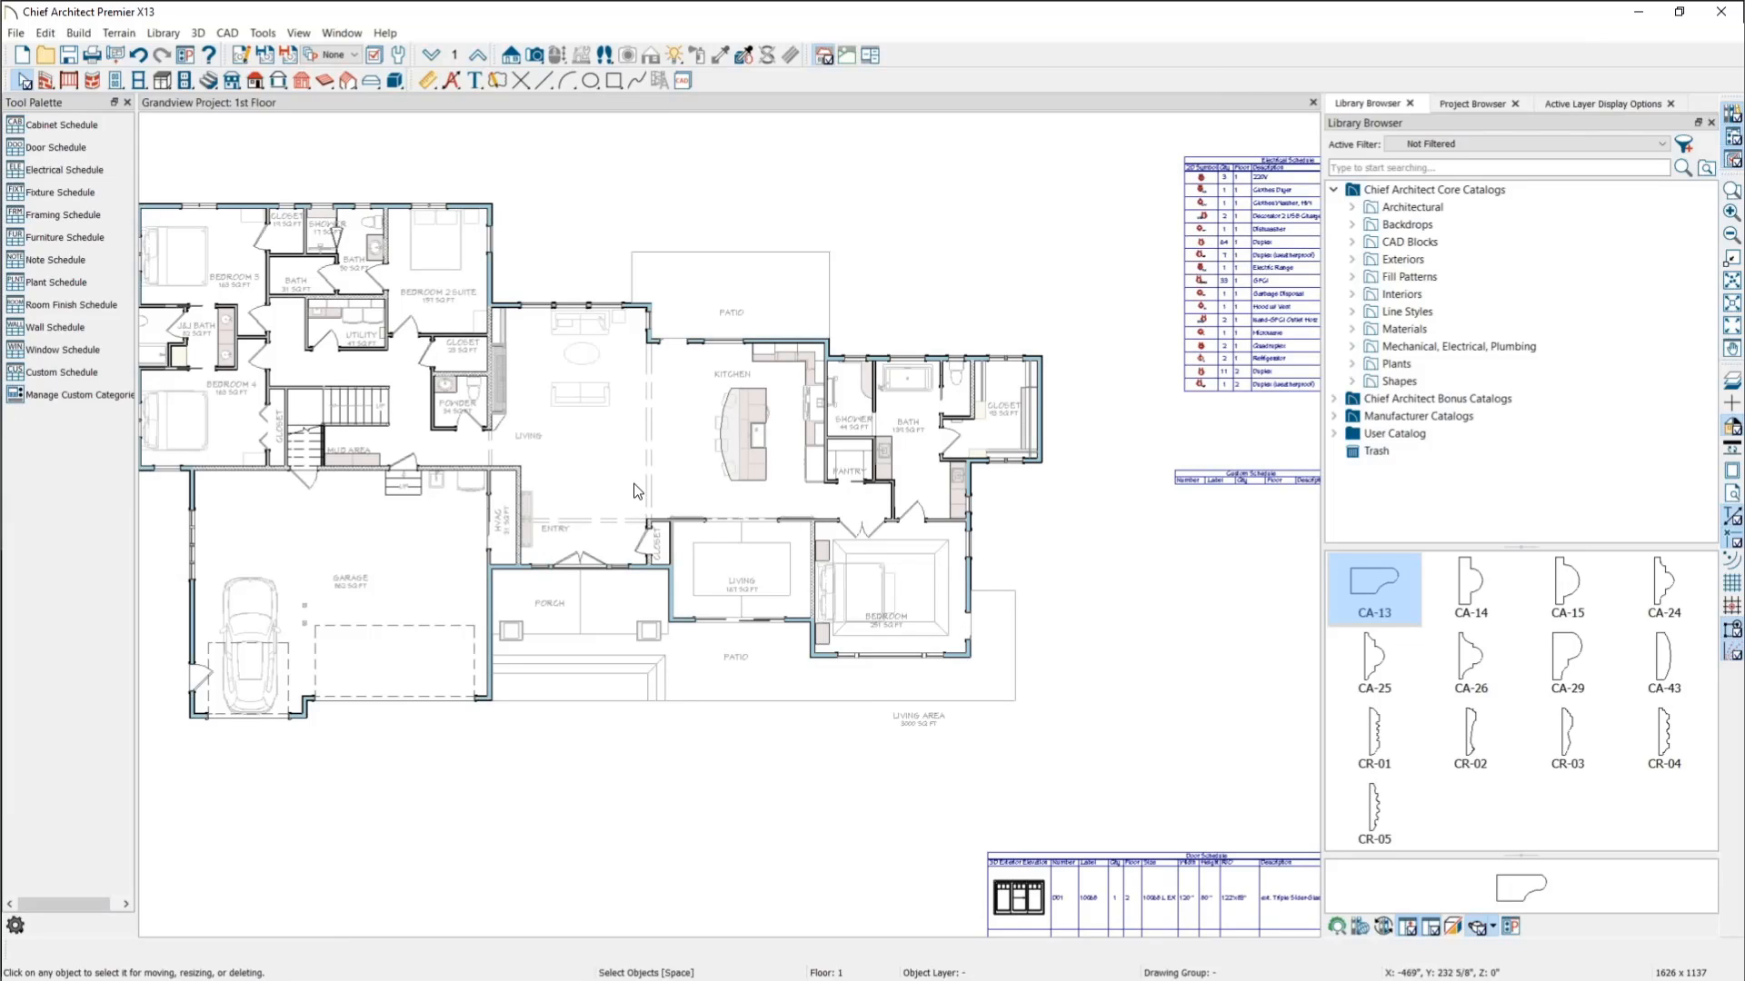
{"action": "middle_click_drag", "start_coordinate": [636, 509], "coordinate": [682, 543]}
{"action": "scroll", "coordinate": [627, 399], "scroll_direction": "up", "scroll_amount": 6}
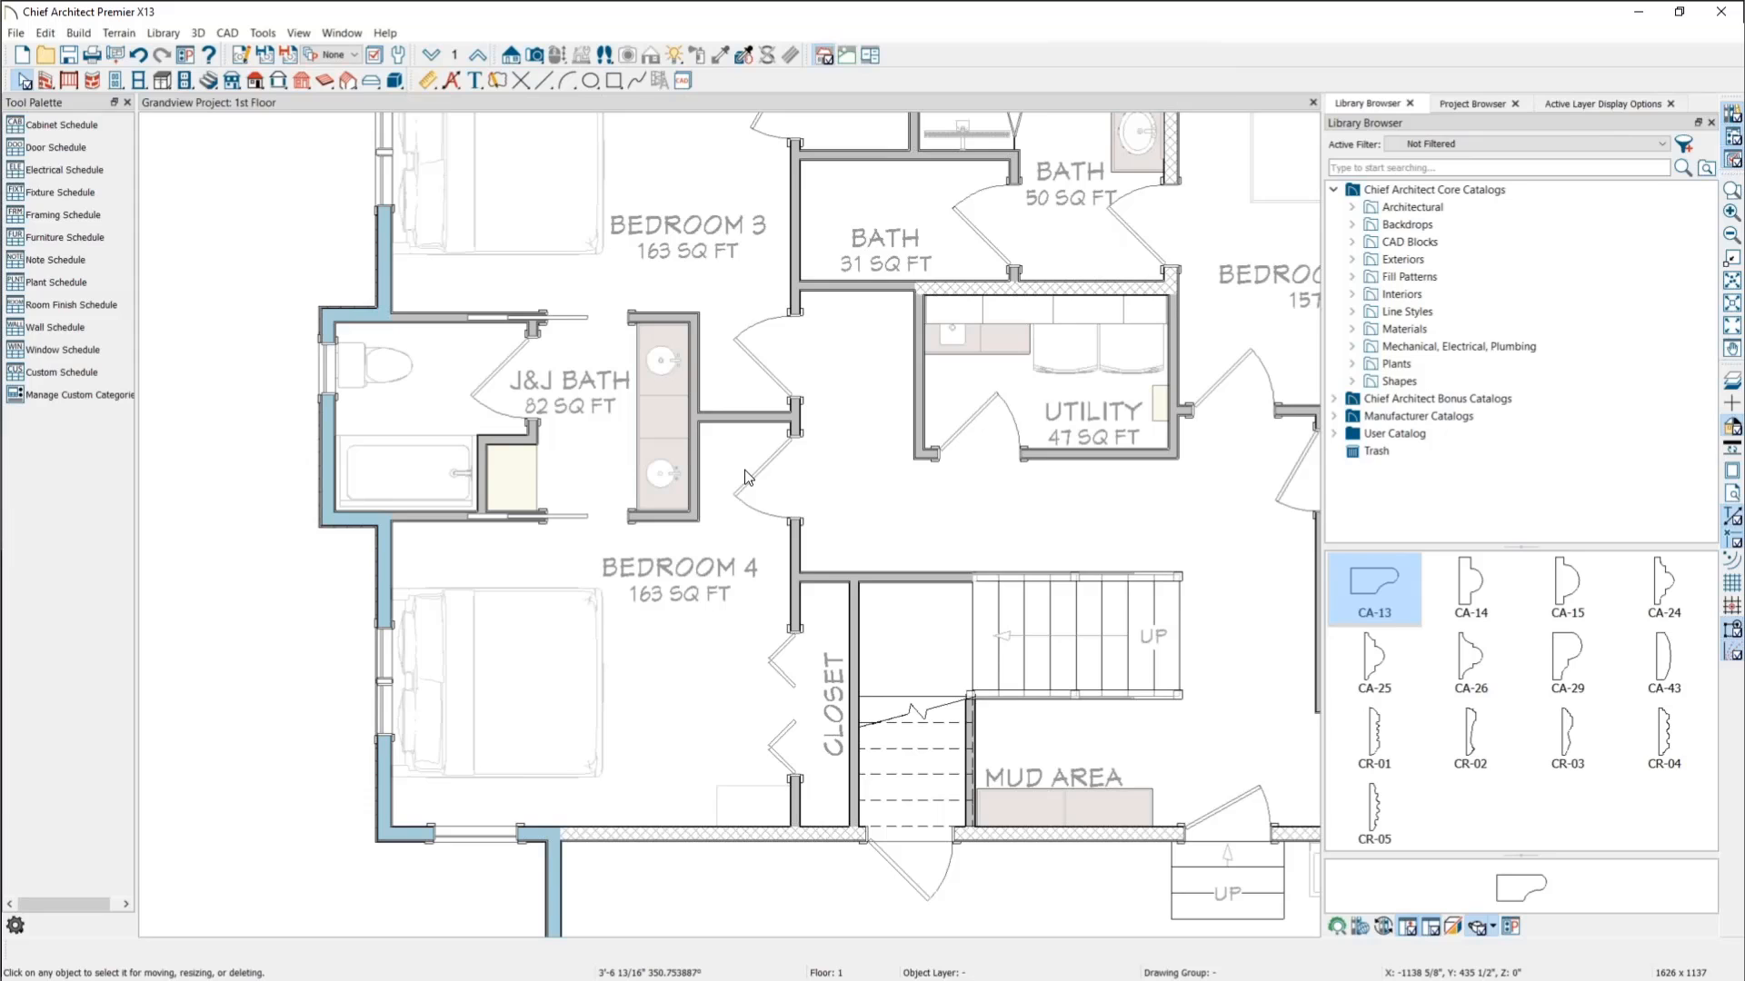
{"action": "scroll", "coordinate": [393, 405], "scroll_direction": "down", "scroll_amount": 6}
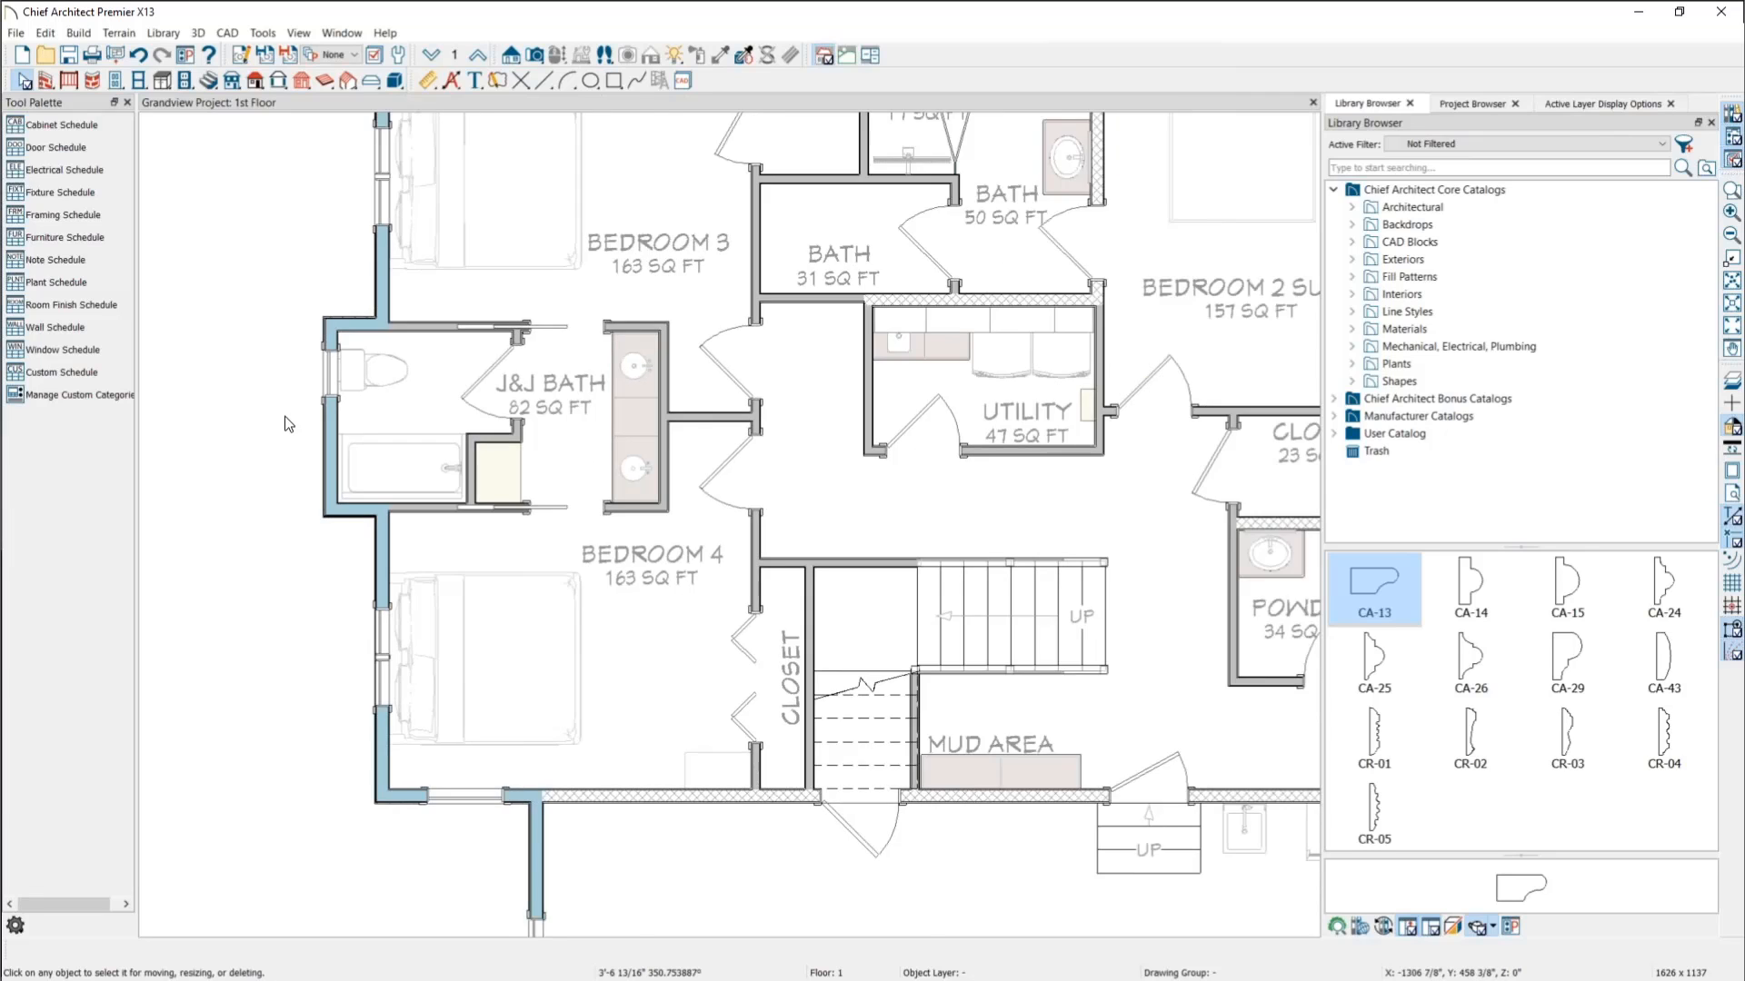
{"action": "scroll", "coordinate": [328, 332], "scroll_direction": "down", "scroll_amount": 1}
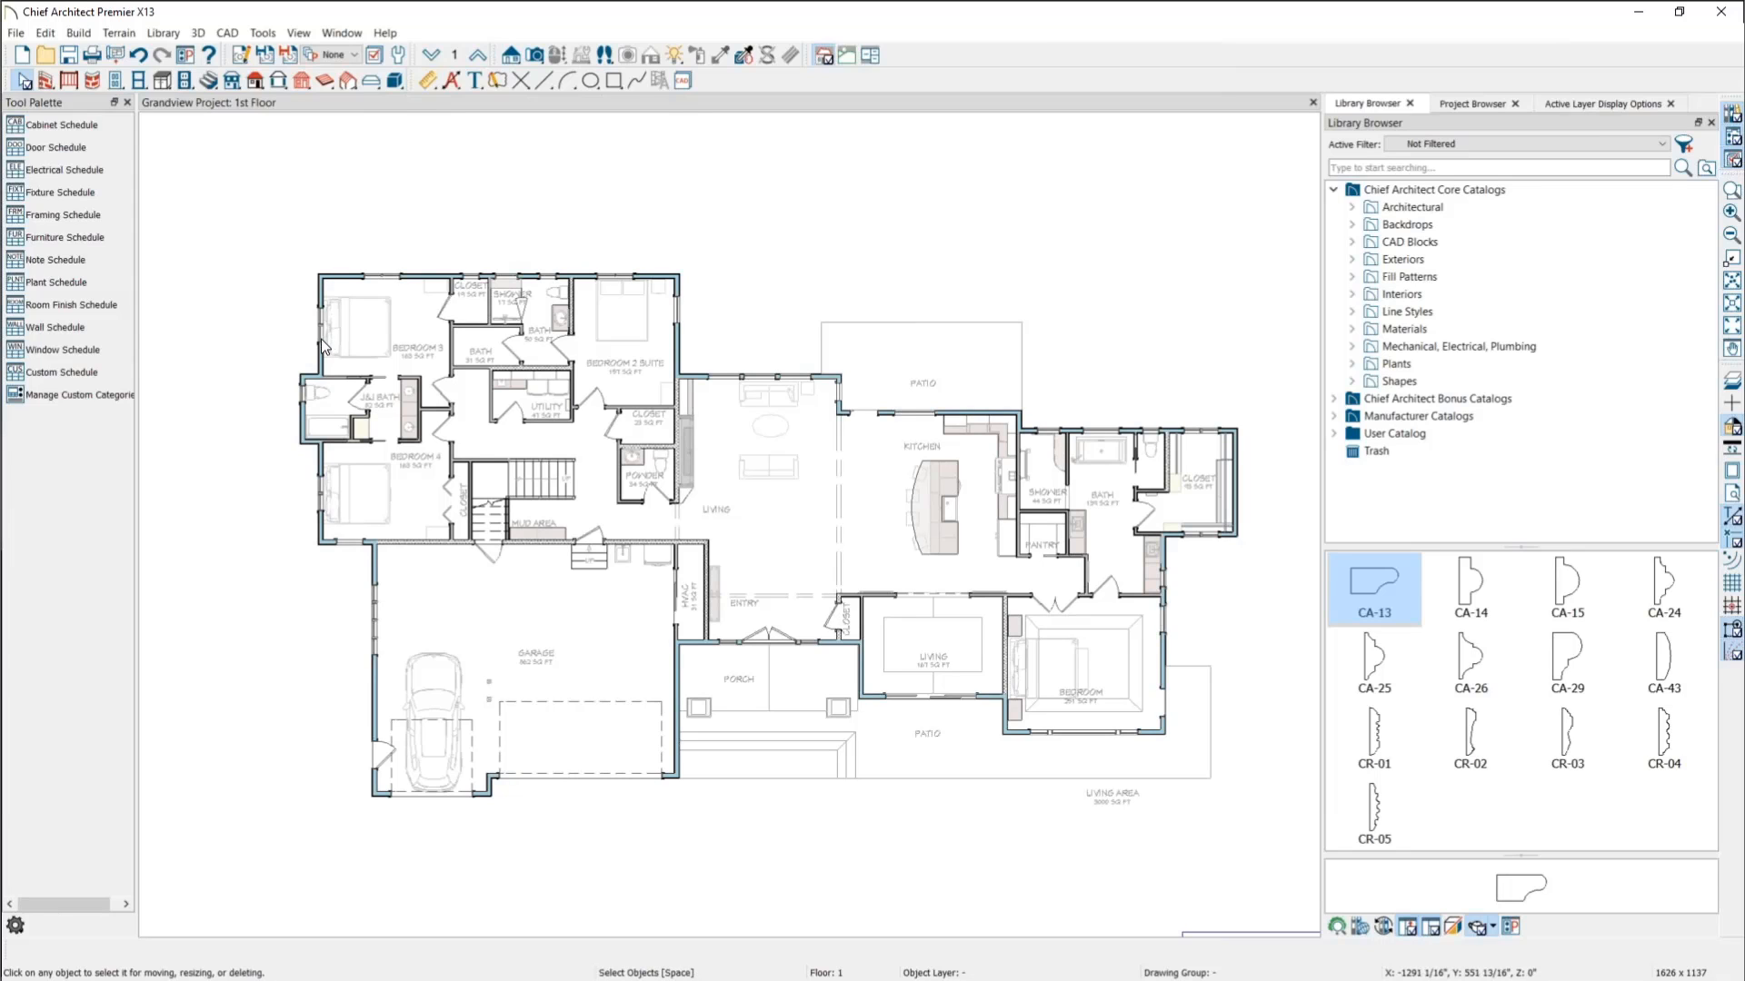
{"action": "scroll", "coordinate": [296, 468], "scroll_direction": "up", "scroll_amount": 1}
{"action": "scroll", "coordinate": [293, 468], "scroll_direction": "up", "scroll_amount": 4}
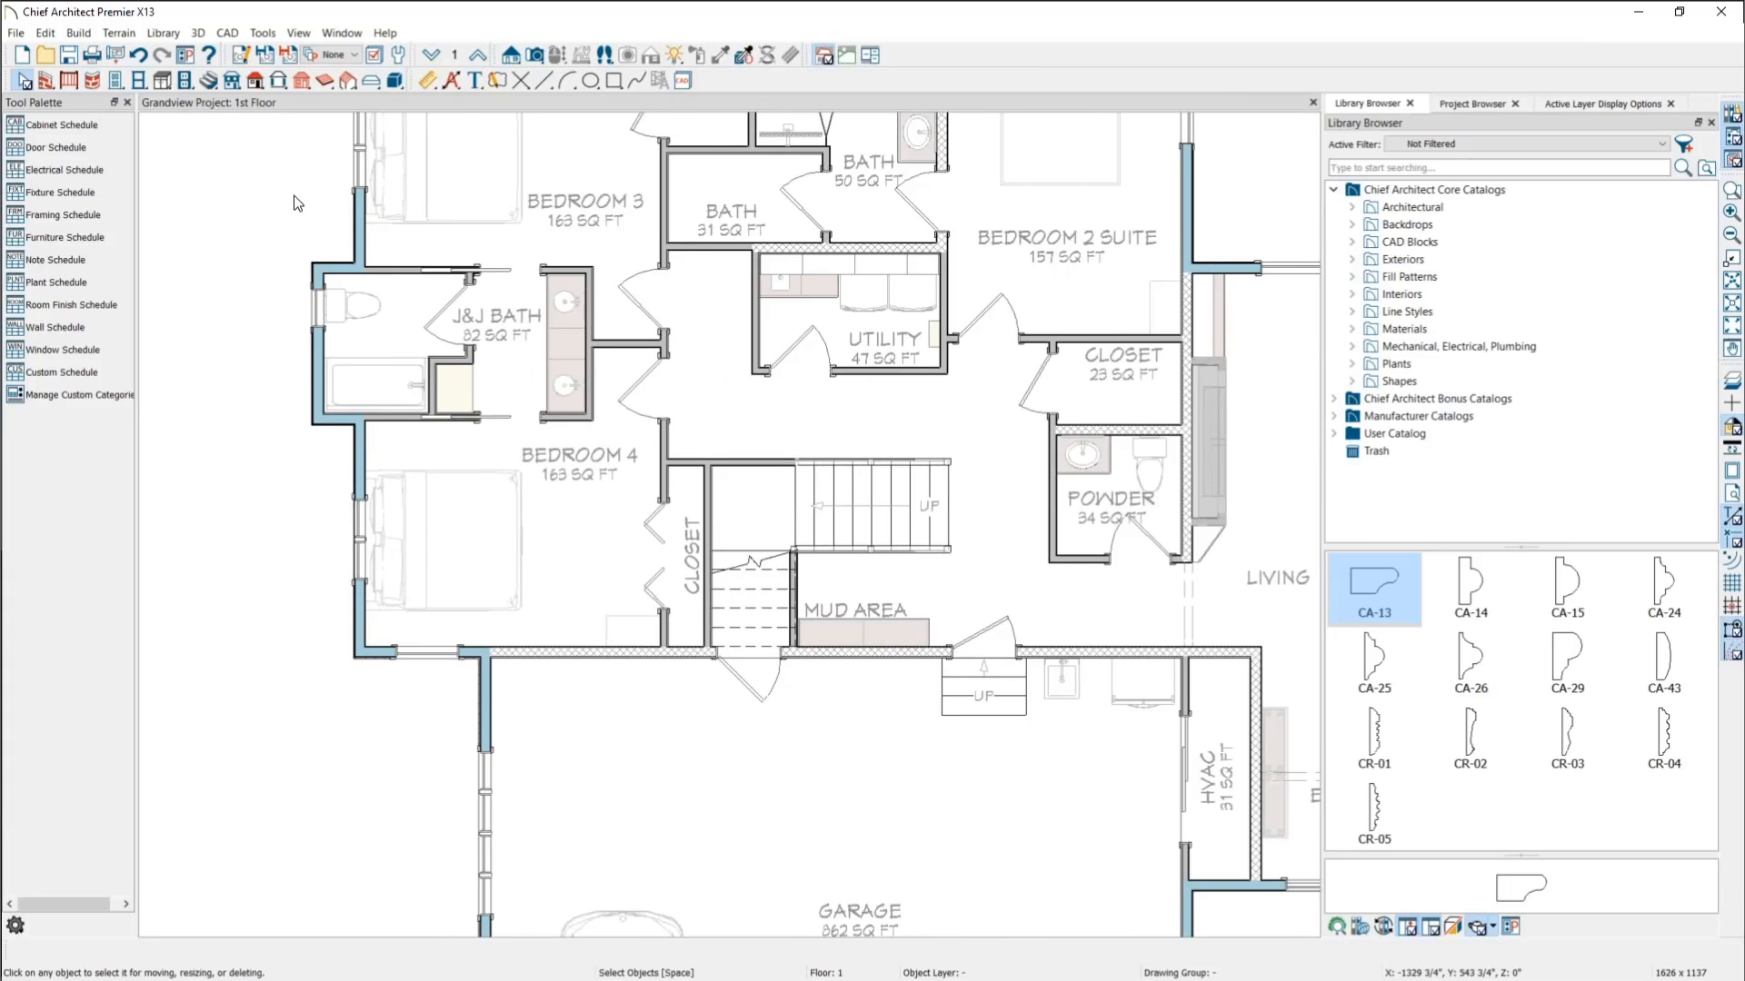
{"action": "scroll", "coordinate": [294, 203], "scroll_direction": "up", "scroll_amount": 1}
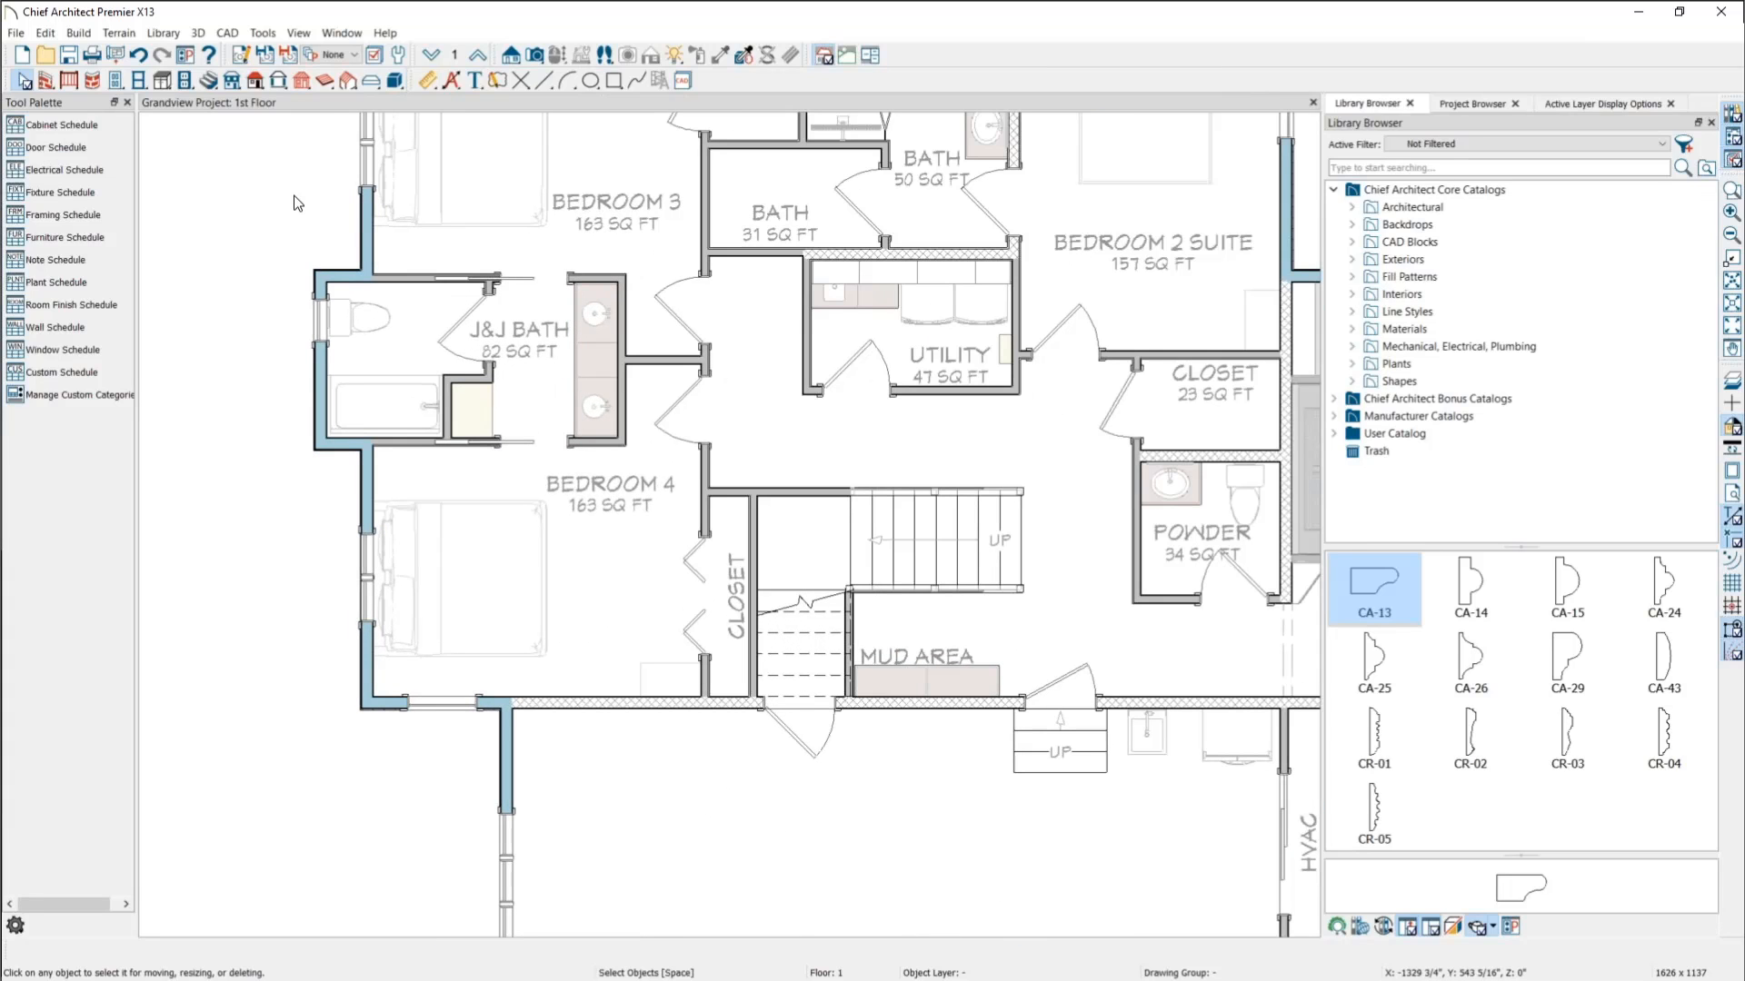
{"action": "scroll", "coordinate": [461, 255], "scroll_direction": "down", "scroll_amount": 3}
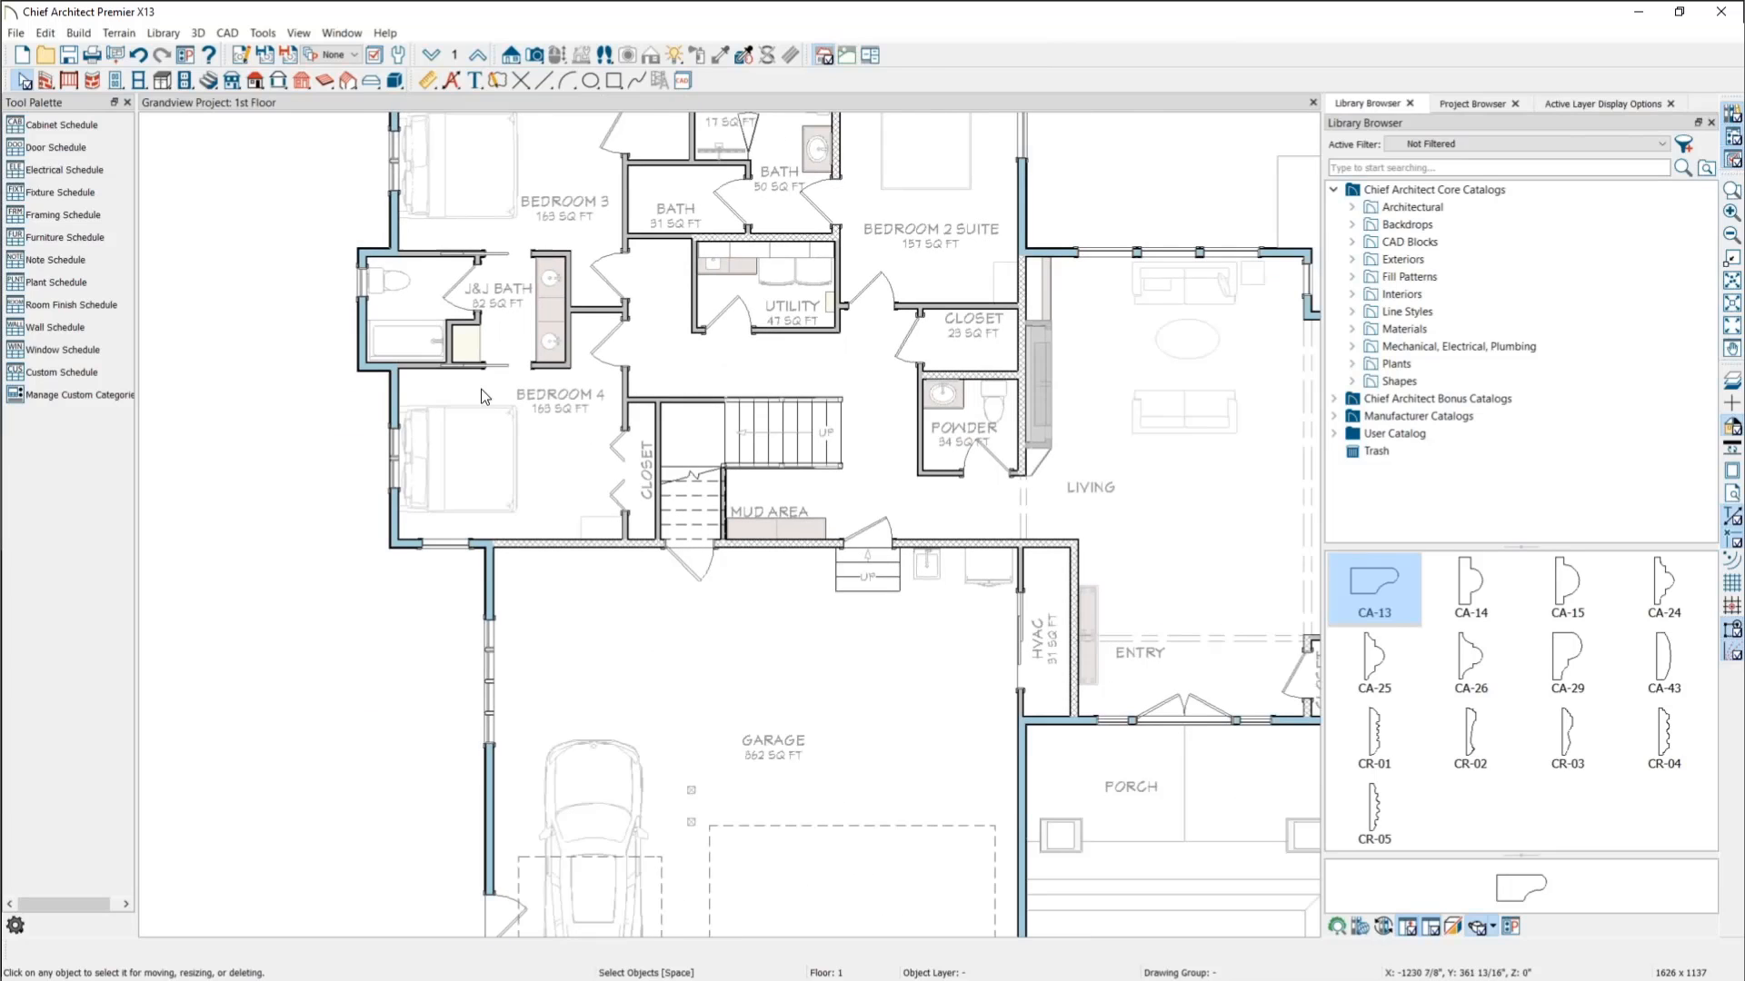
Step: Place a custom schedule in the garage above the room label and return to Select Objects
{"action": "left_click", "coordinate": [262, 32]}
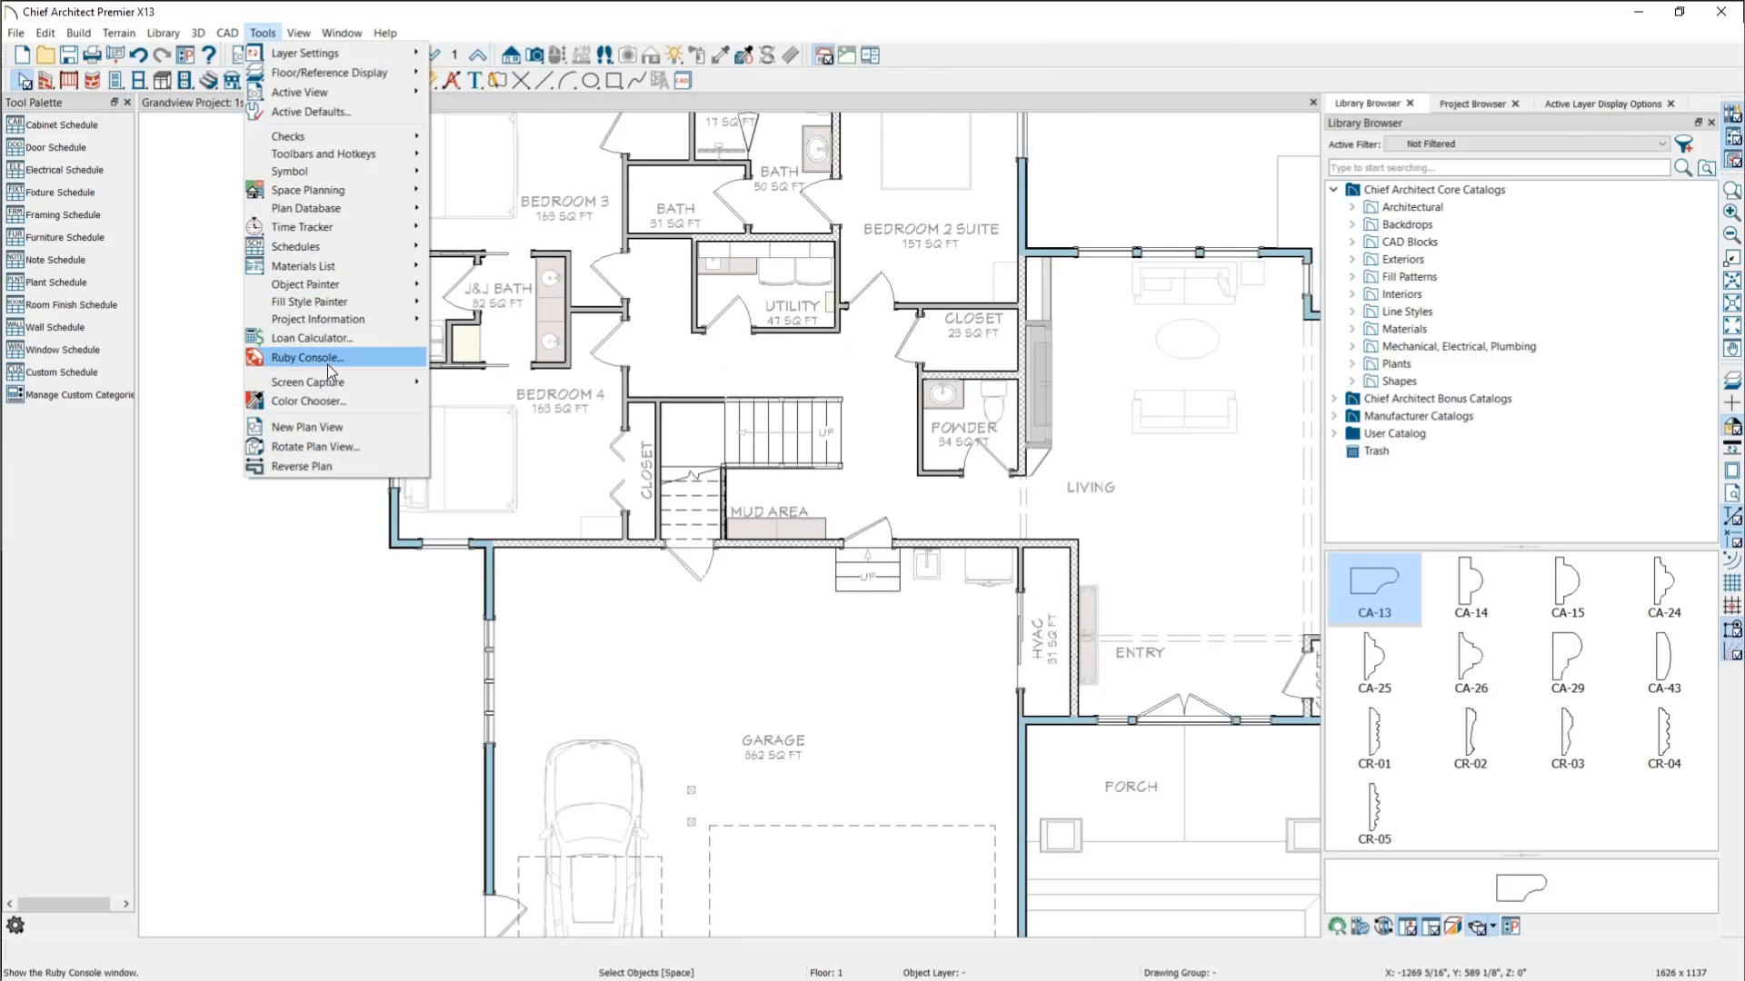
{"action": "mouse_move", "coordinate": [335, 248]}
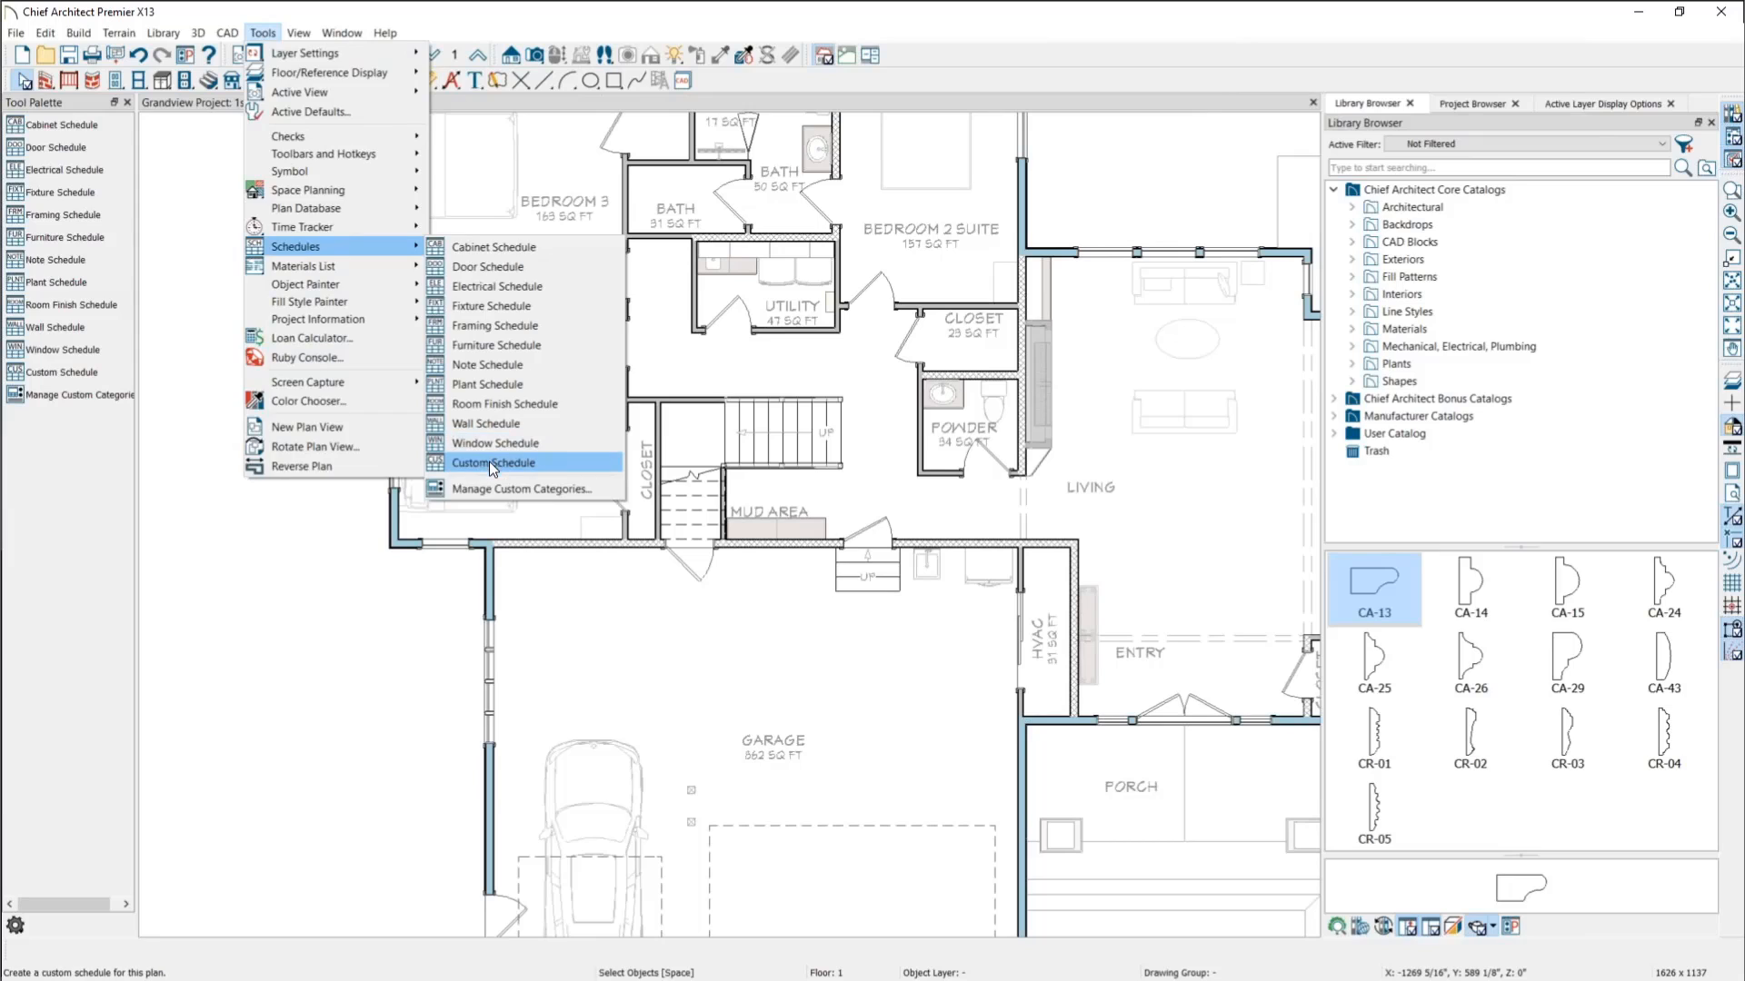
{"action": "left_click", "coordinate": [489, 462]}
{"action": "left_click", "coordinate": [727, 646]}
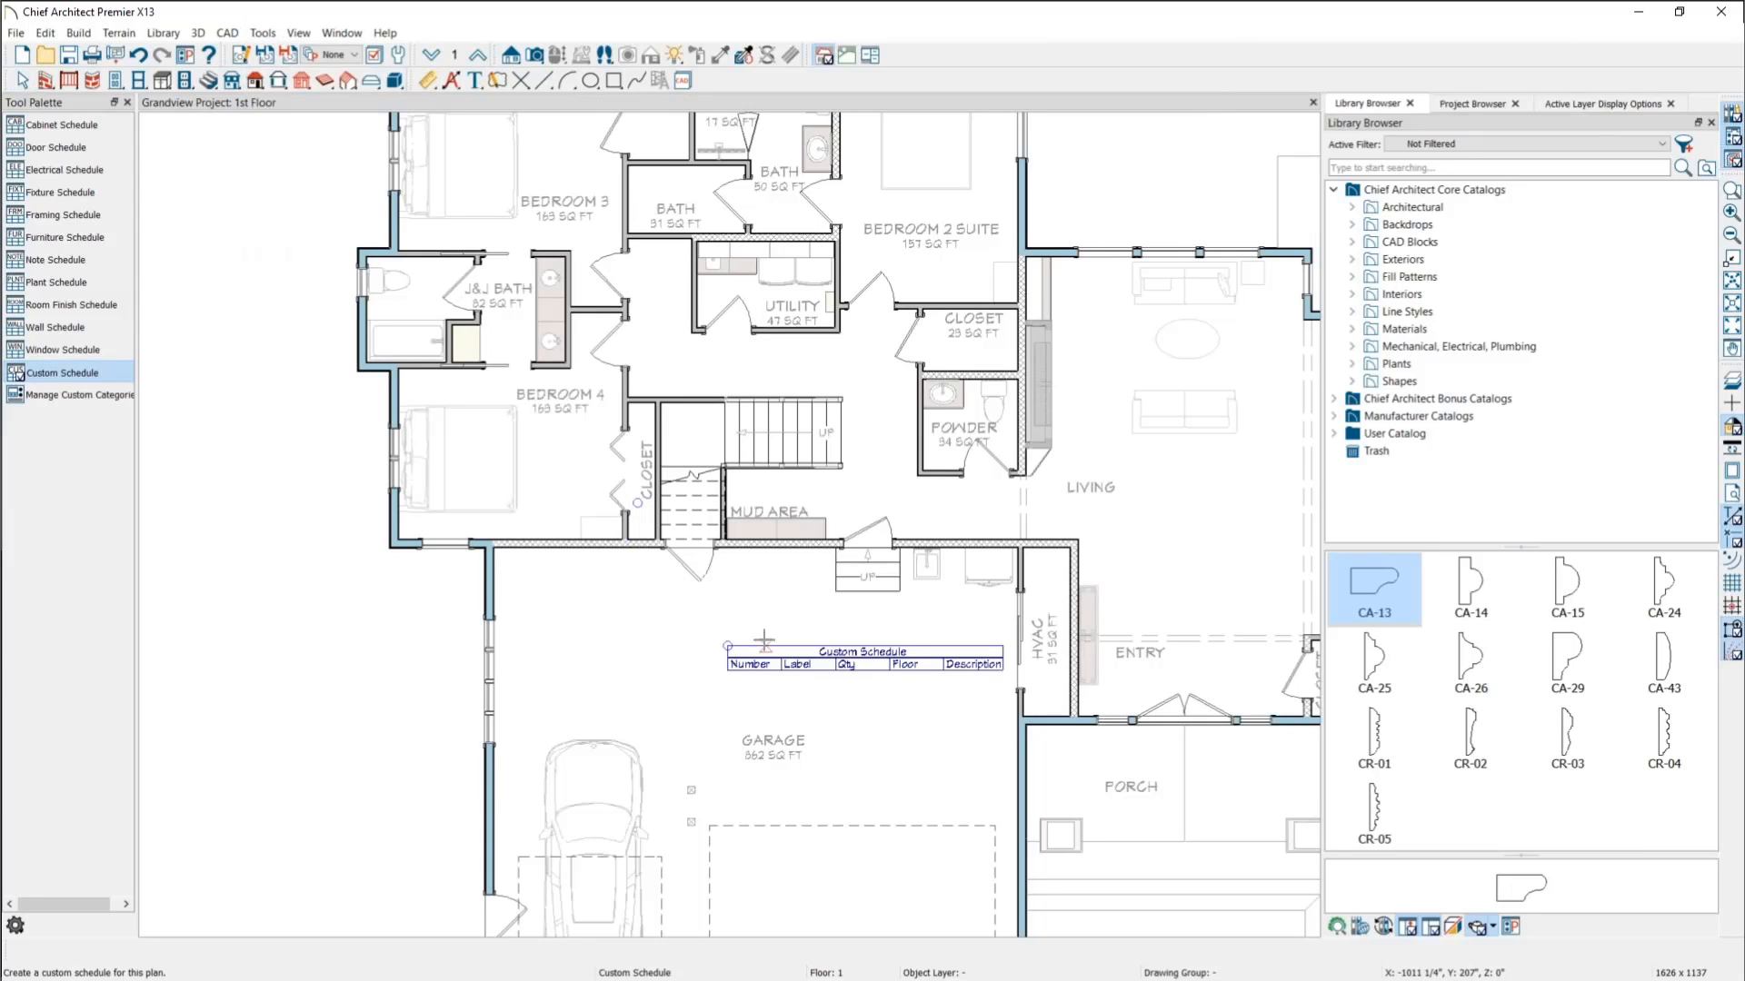
{"action": "key", "text": "space"}
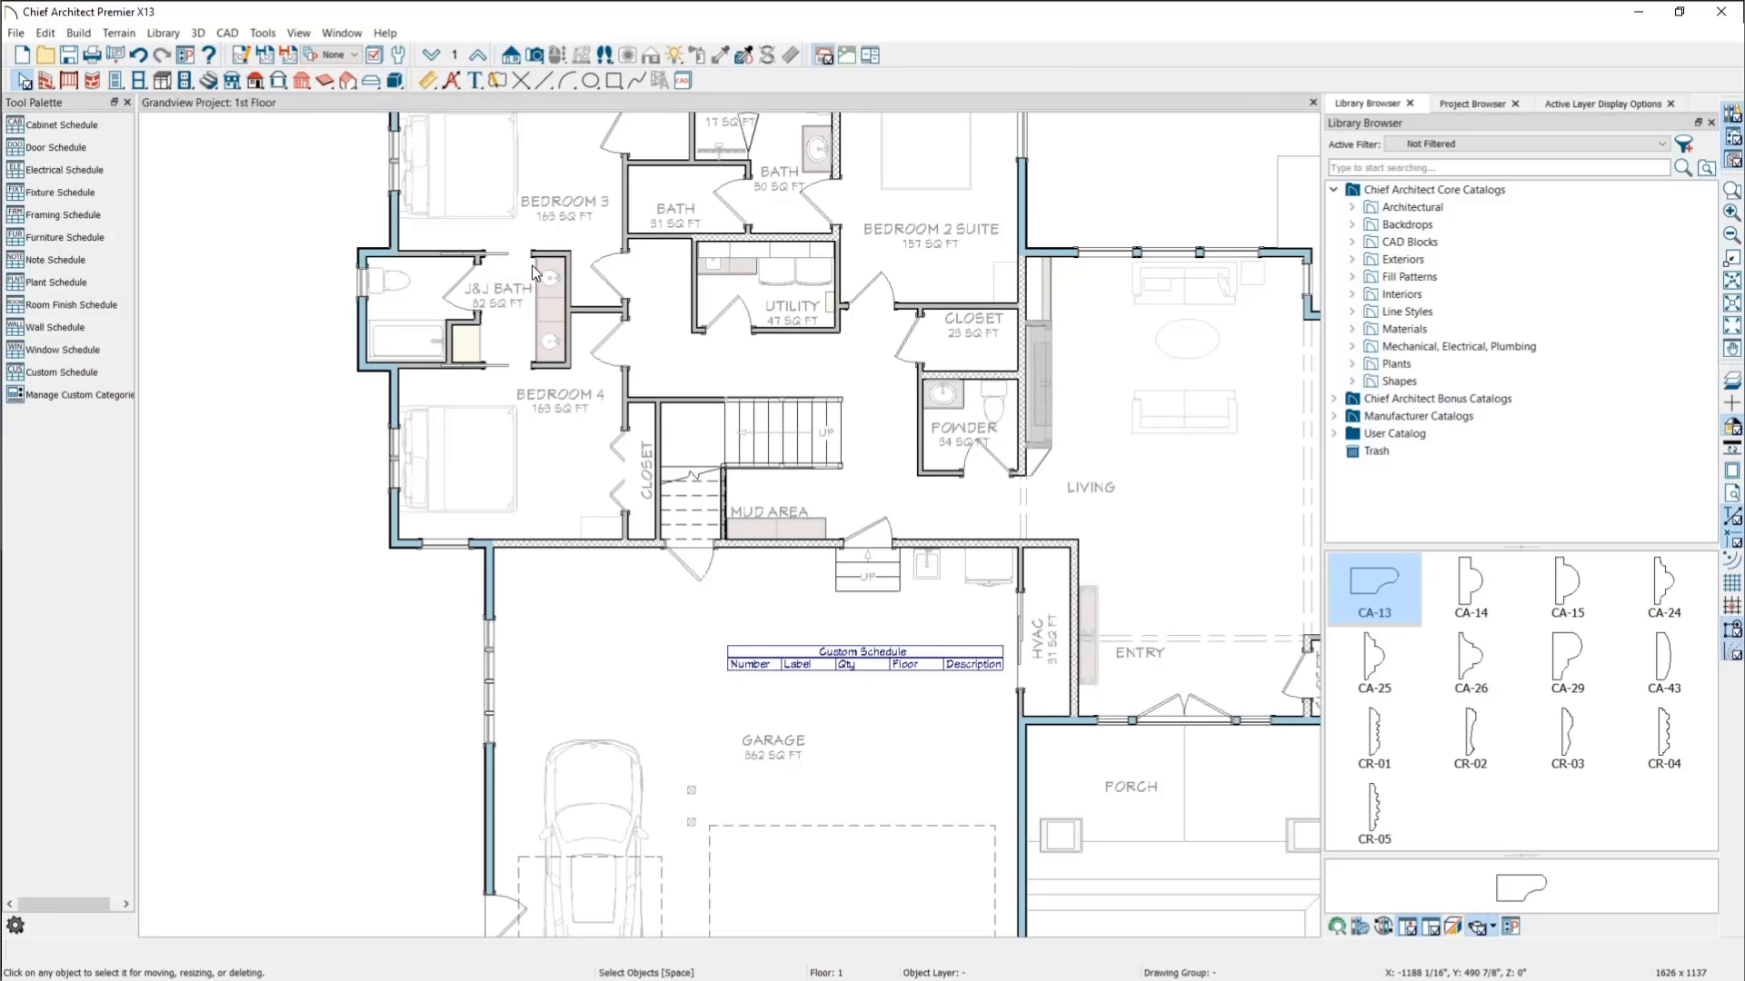
Step: Open the specification of the J&J Bath vanity base cabinets and set their scheduling to Include in Schedule As
{"action": "left_click", "coordinate": [553, 314]}
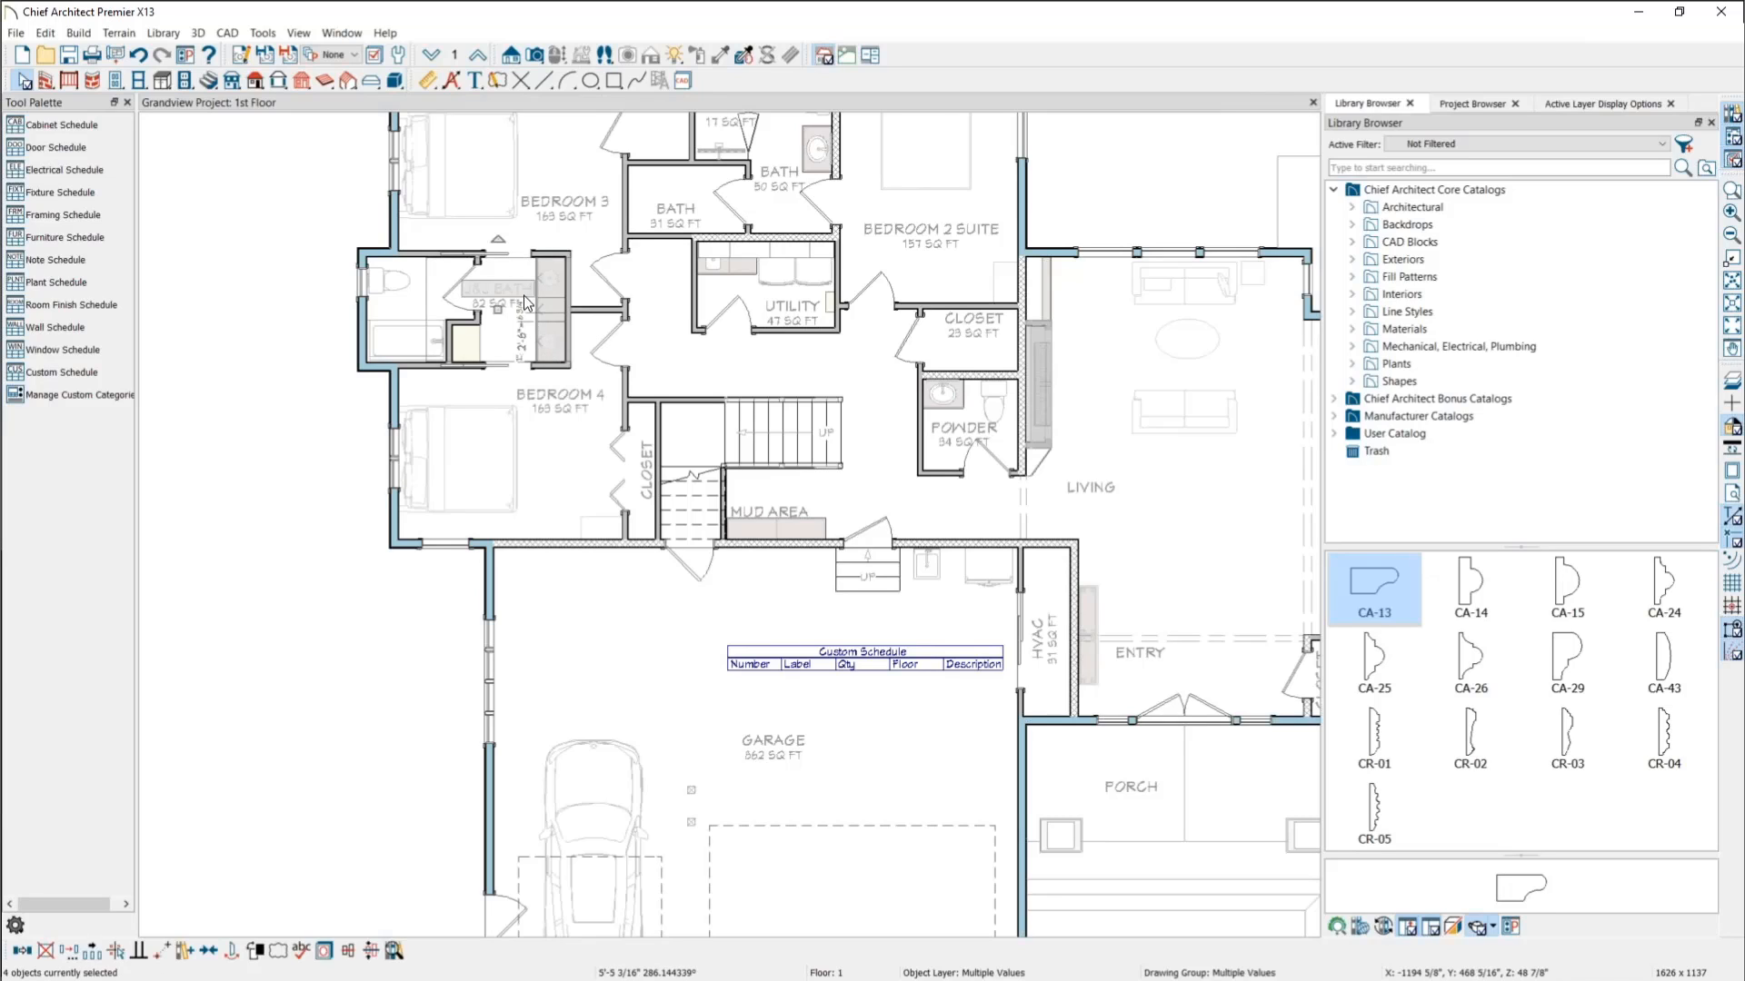
{"action": "left_click", "coordinate": [554, 350]}
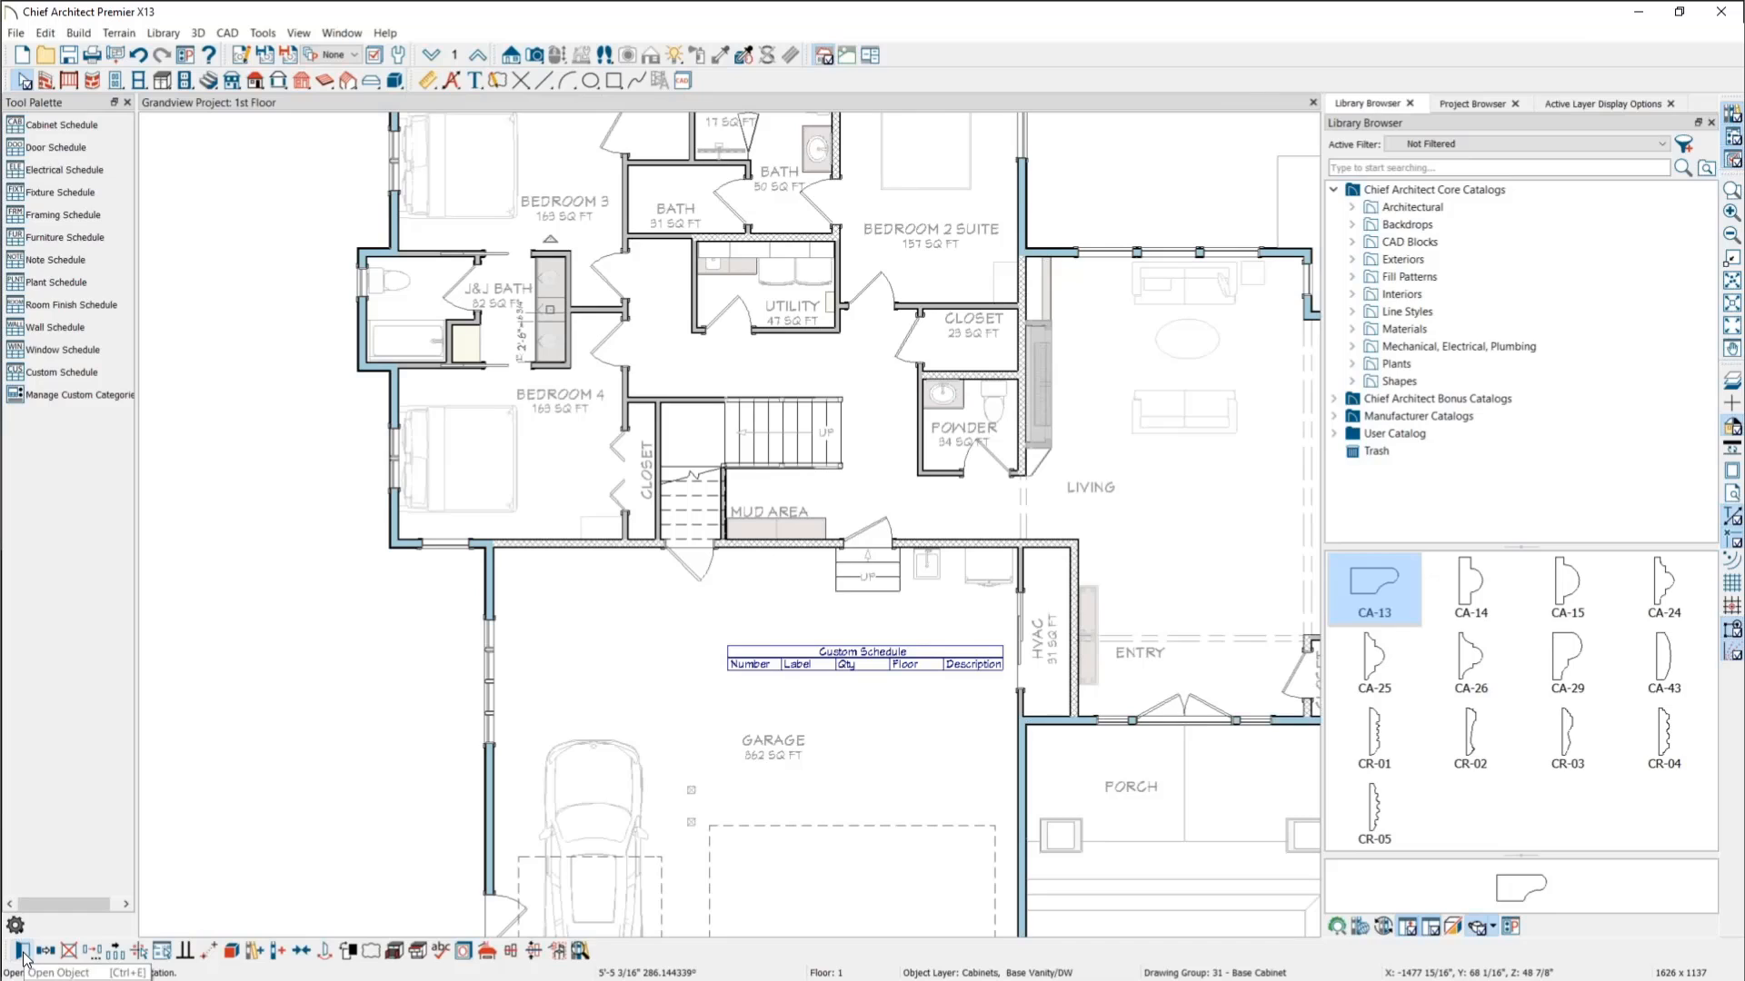
{"action": "left_click", "coordinate": [23, 954]}
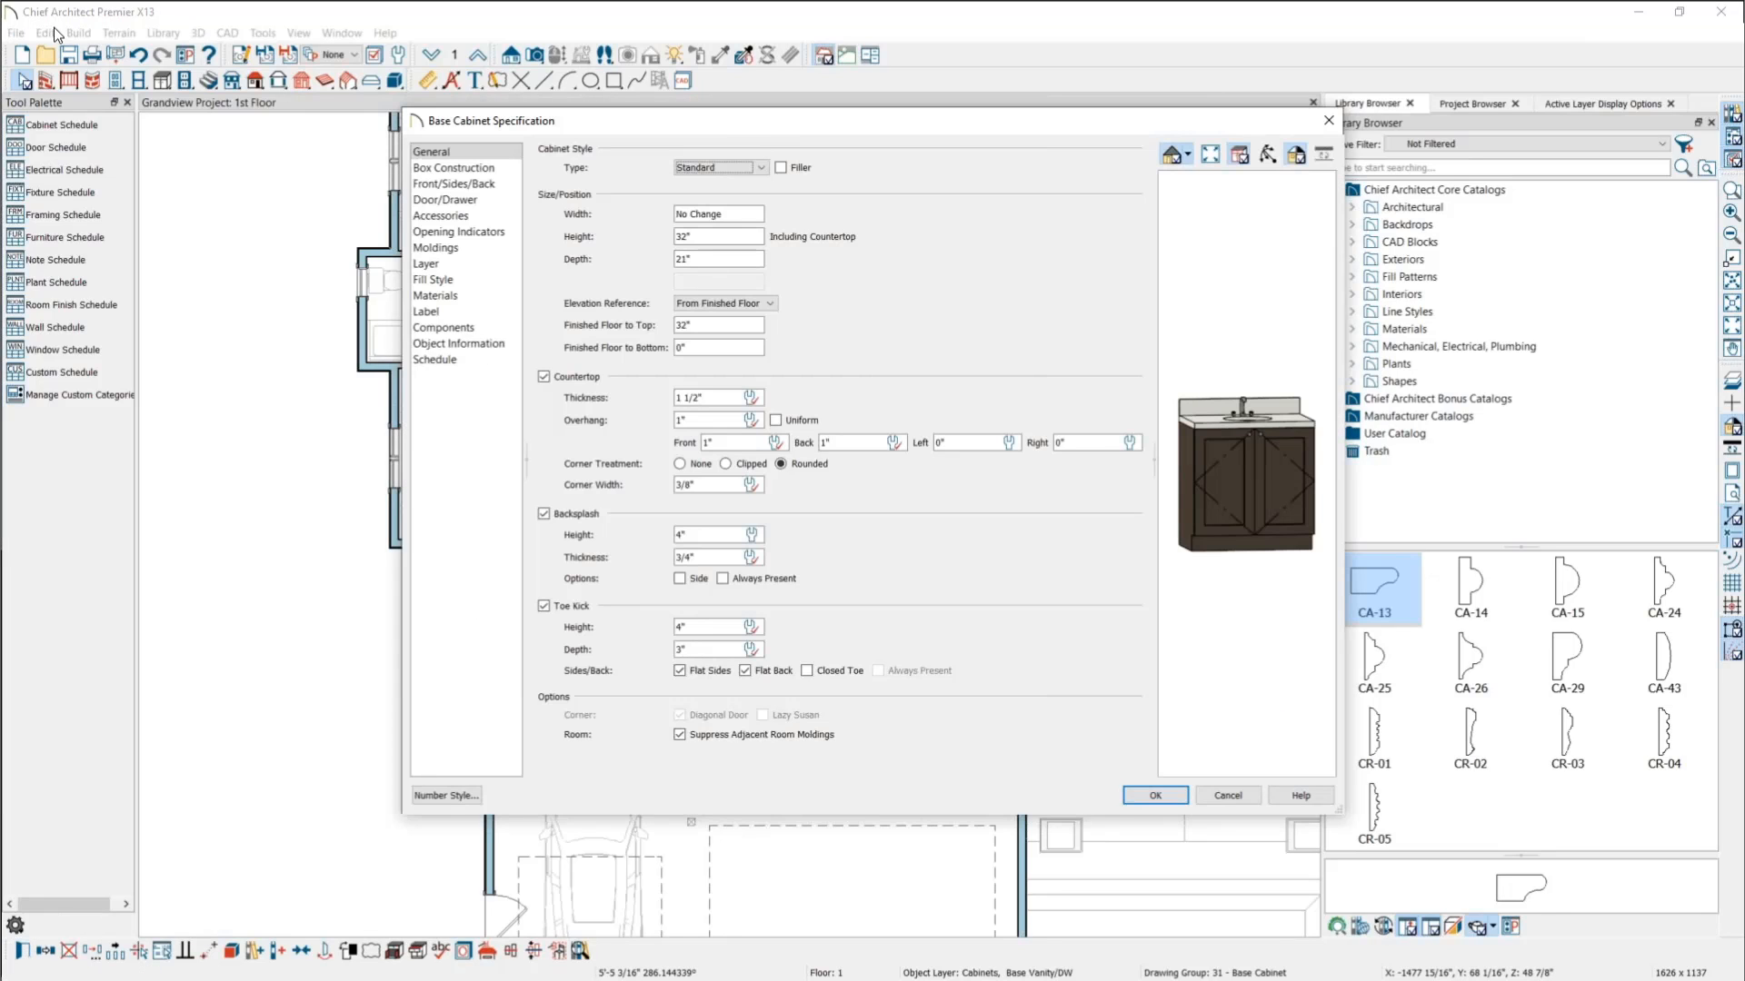
{"action": "left_click", "coordinate": [437, 360]}
{"action": "left_click", "coordinate": [582, 190]}
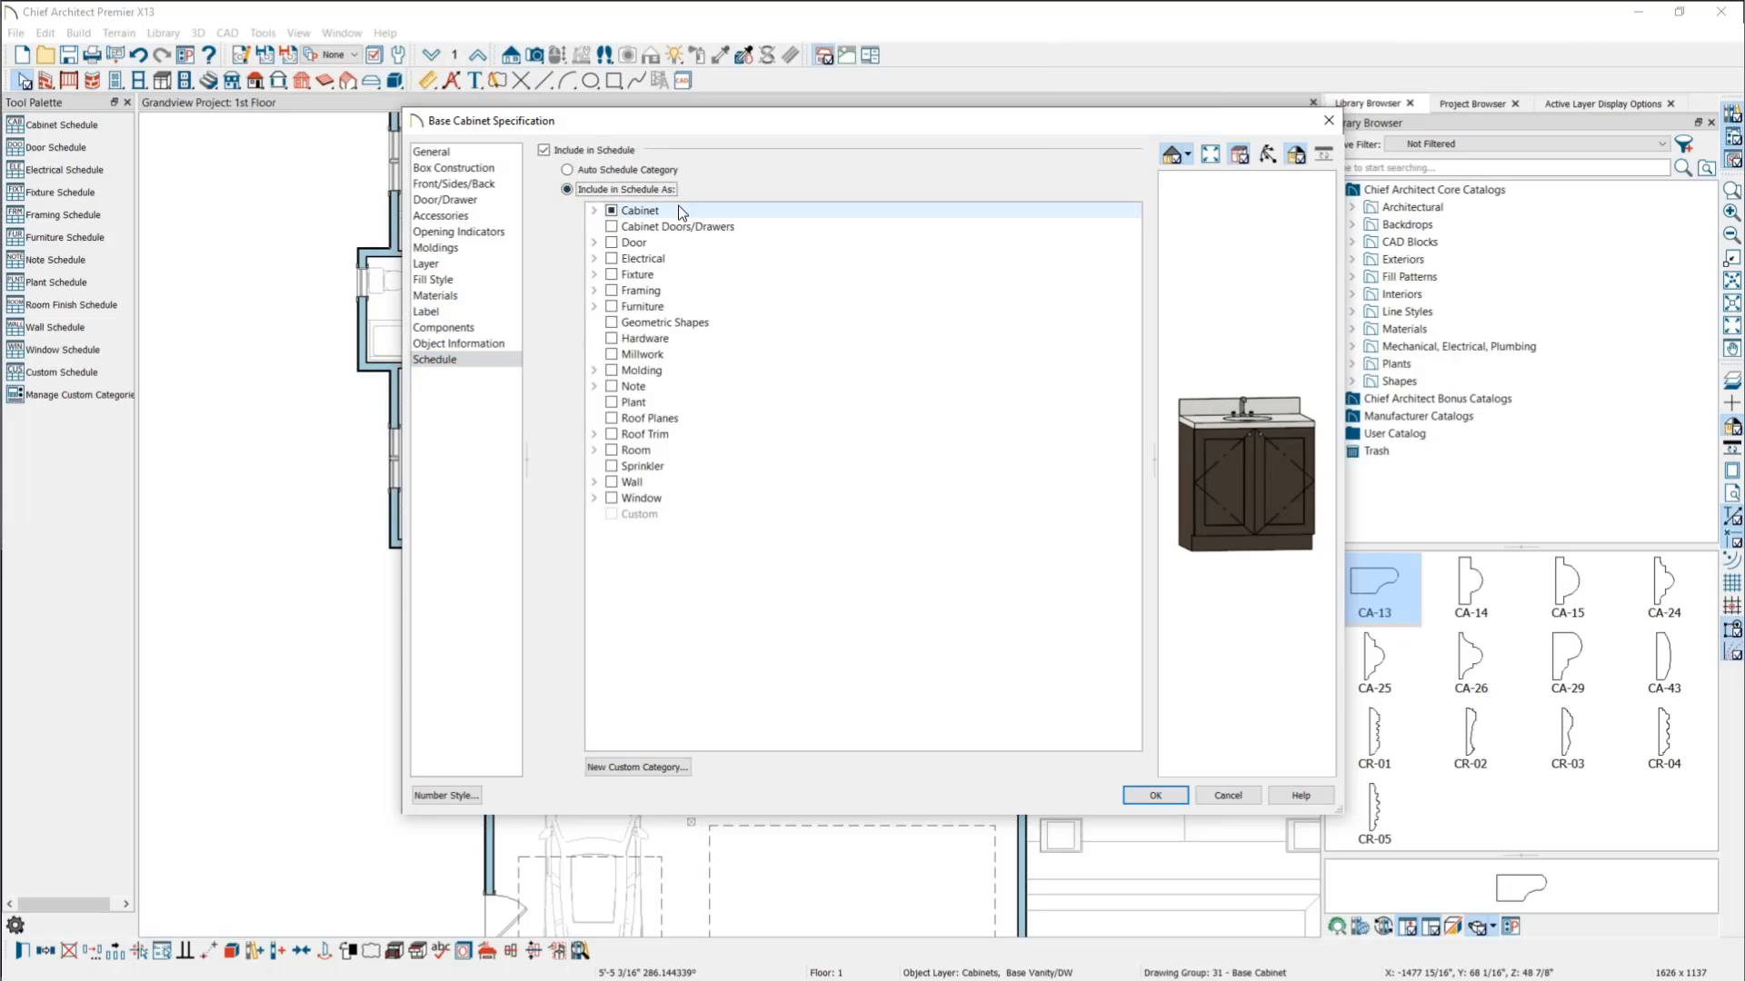
Step: Create a new schedule category named Custom Category for the vanity cabinets and apply the specification
{"action": "left_click", "coordinate": [636, 766]}
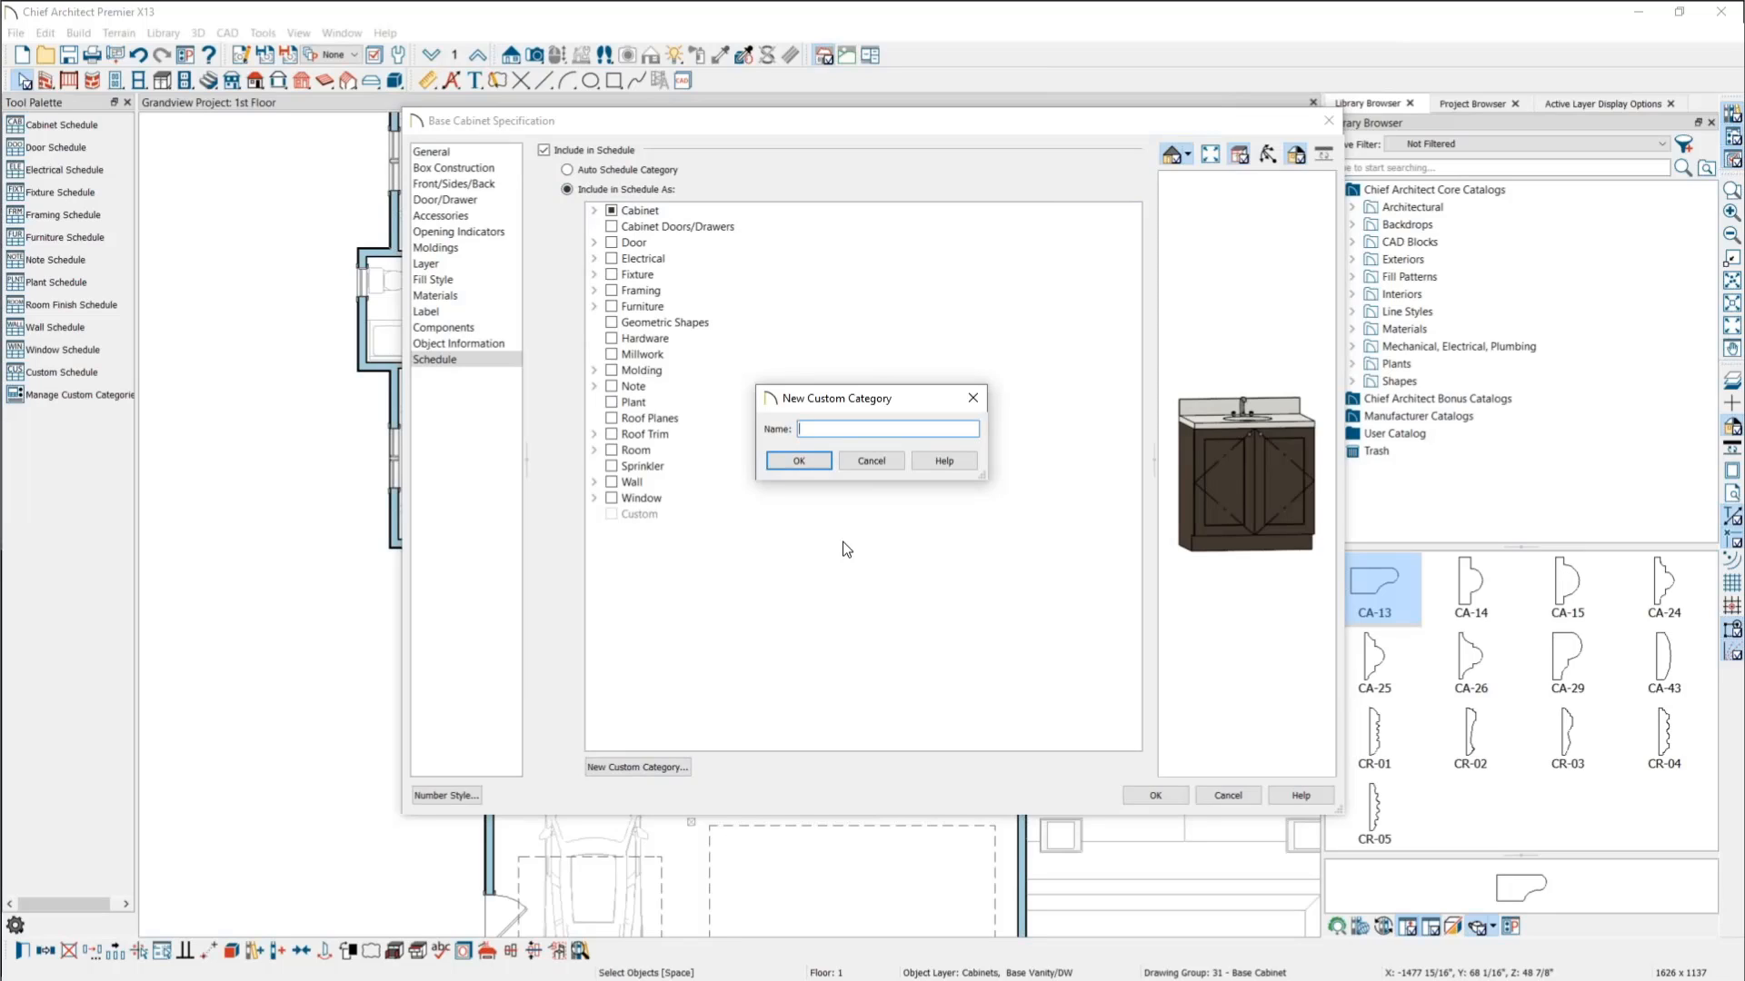
{"action": "type", "text": "Custom Category"}
{"action": "left_click", "coordinate": [778, 460]}
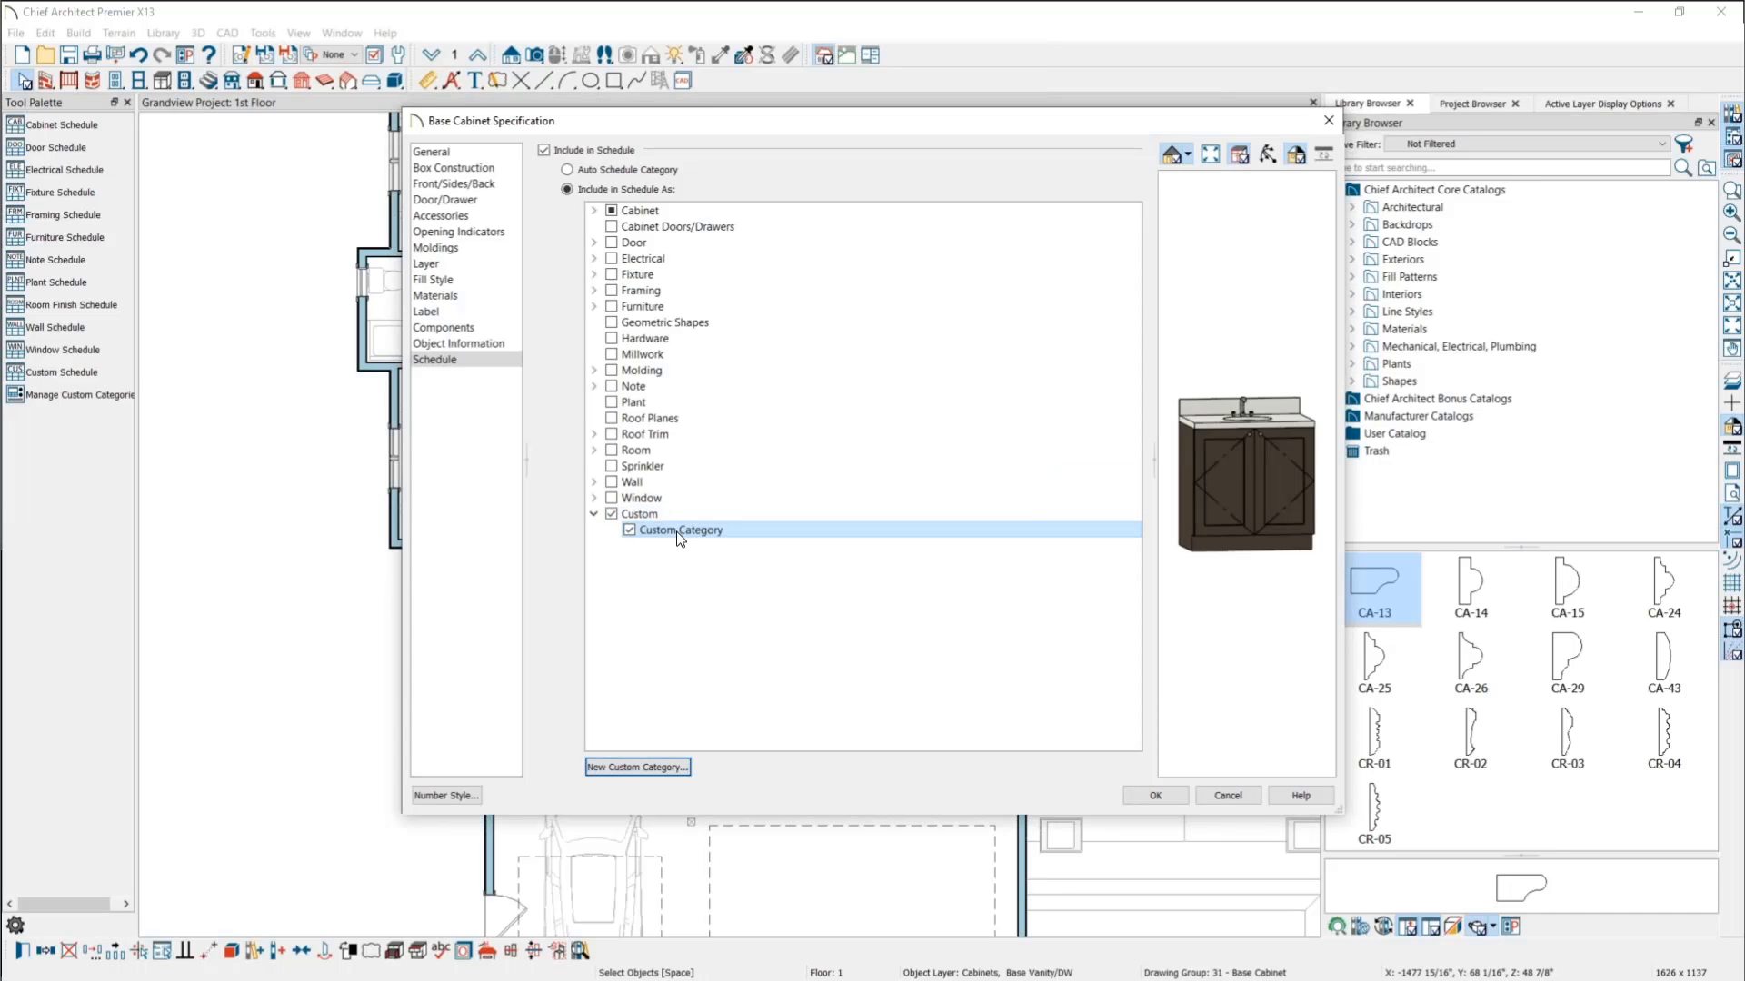
{"action": "left_click", "coordinate": [720, 533]}
{"action": "left_click", "coordinate": [1150, 796]}
Step: Include Custom Category under Custom in the garage custom schedule's specification
{"action": "double_click", "coordinate": [879, 666]}
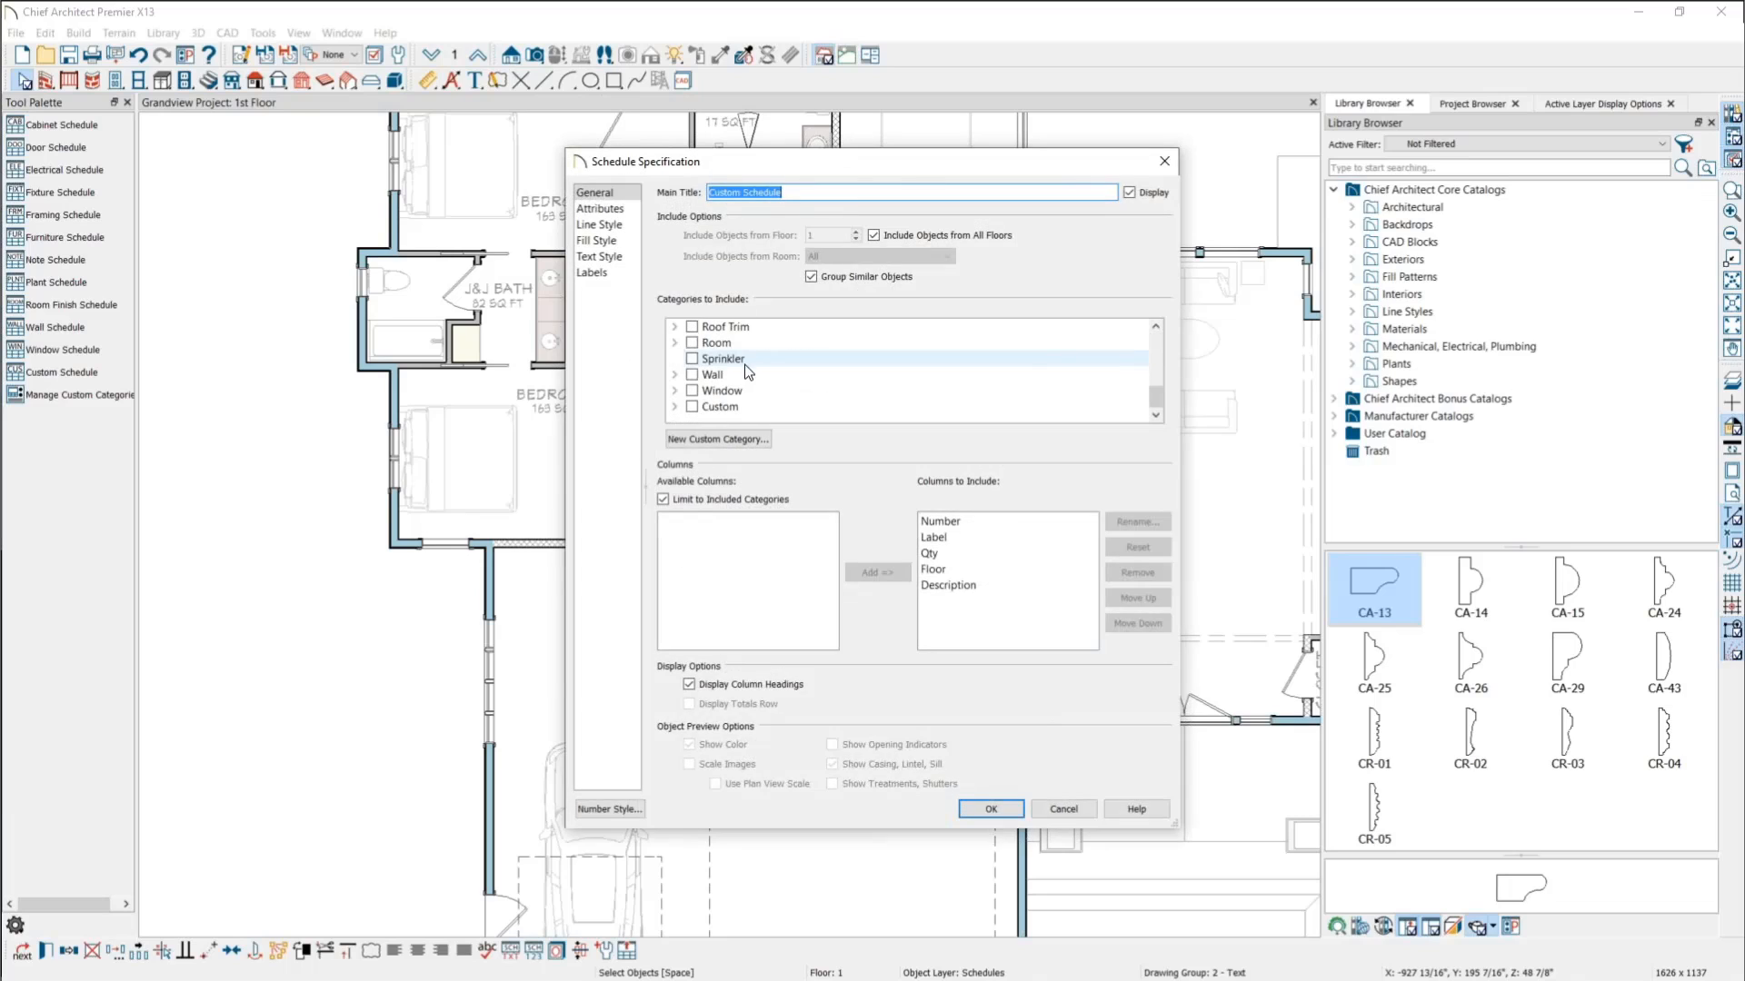
{"action": "left_click", "coordinate": [674, 406]}
{"action": "left_click", "coordinate": [710, 407]}
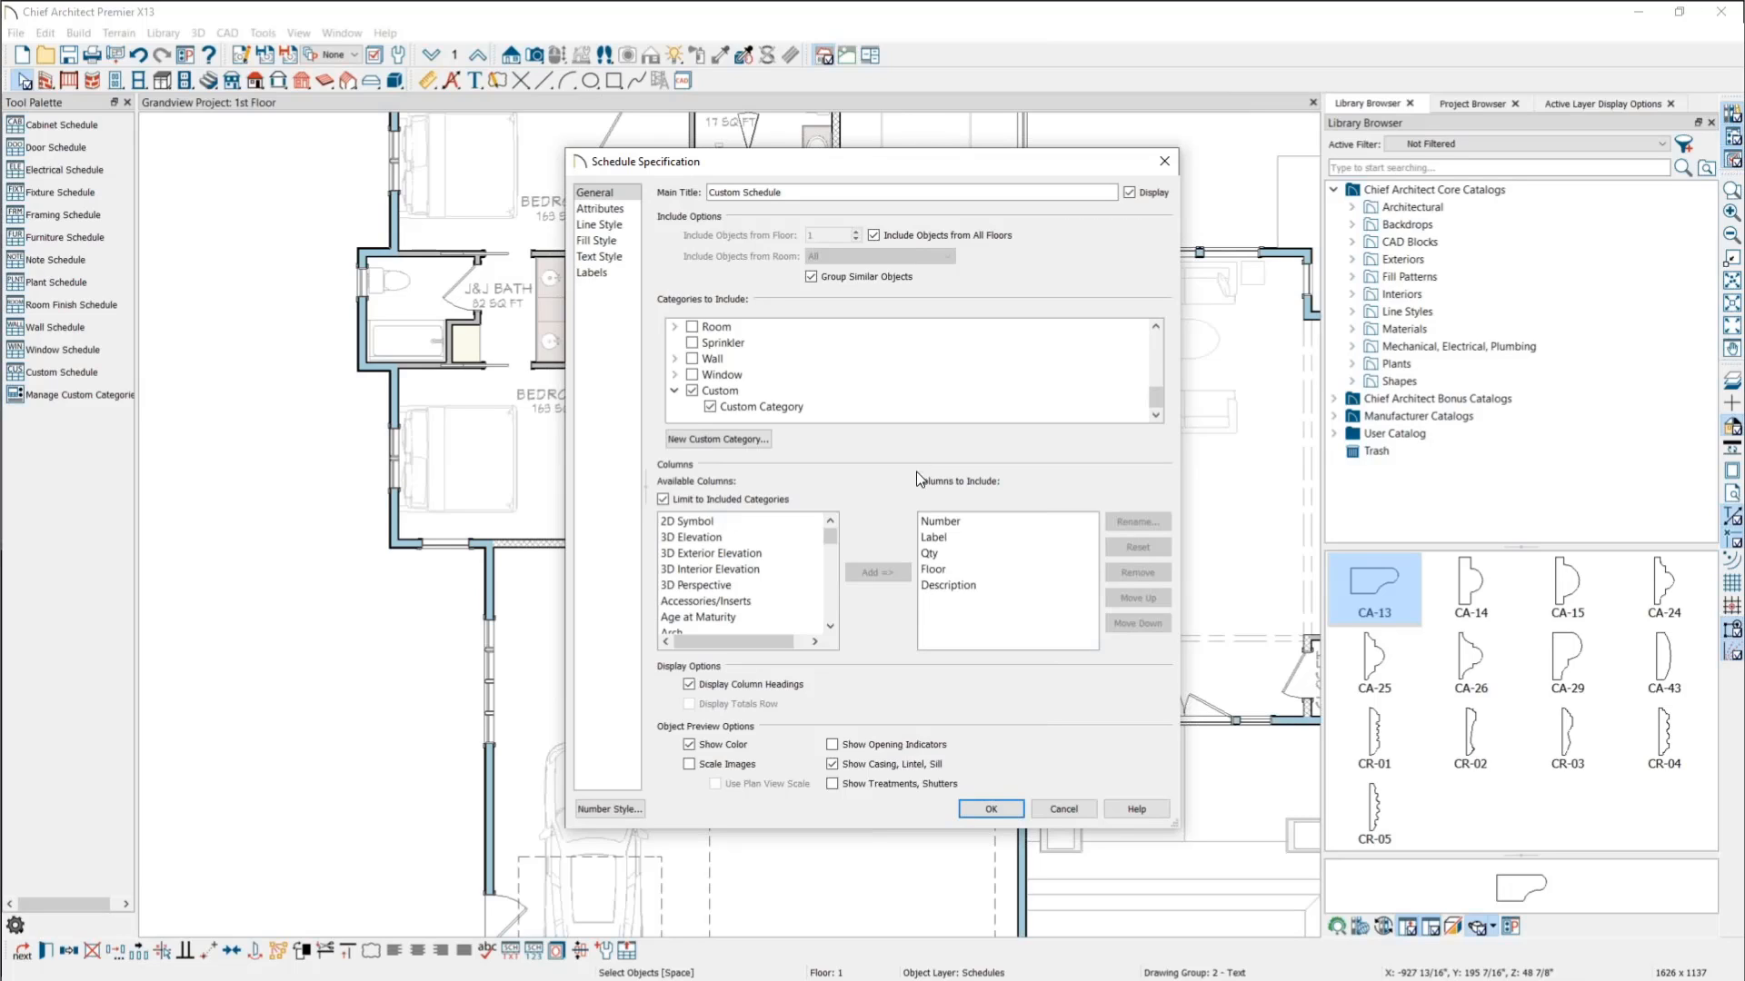
Step: Add the Room Name column to the custom schedule and apply the specification
{"action": "scroll", "coordinate": [768, 563], "scroll_direction": "down", "scroll_amount": 3}
{"action": "scroll", "coordinate": [763, 547], "scroll_direction": "down", "scroll_amount": 15}
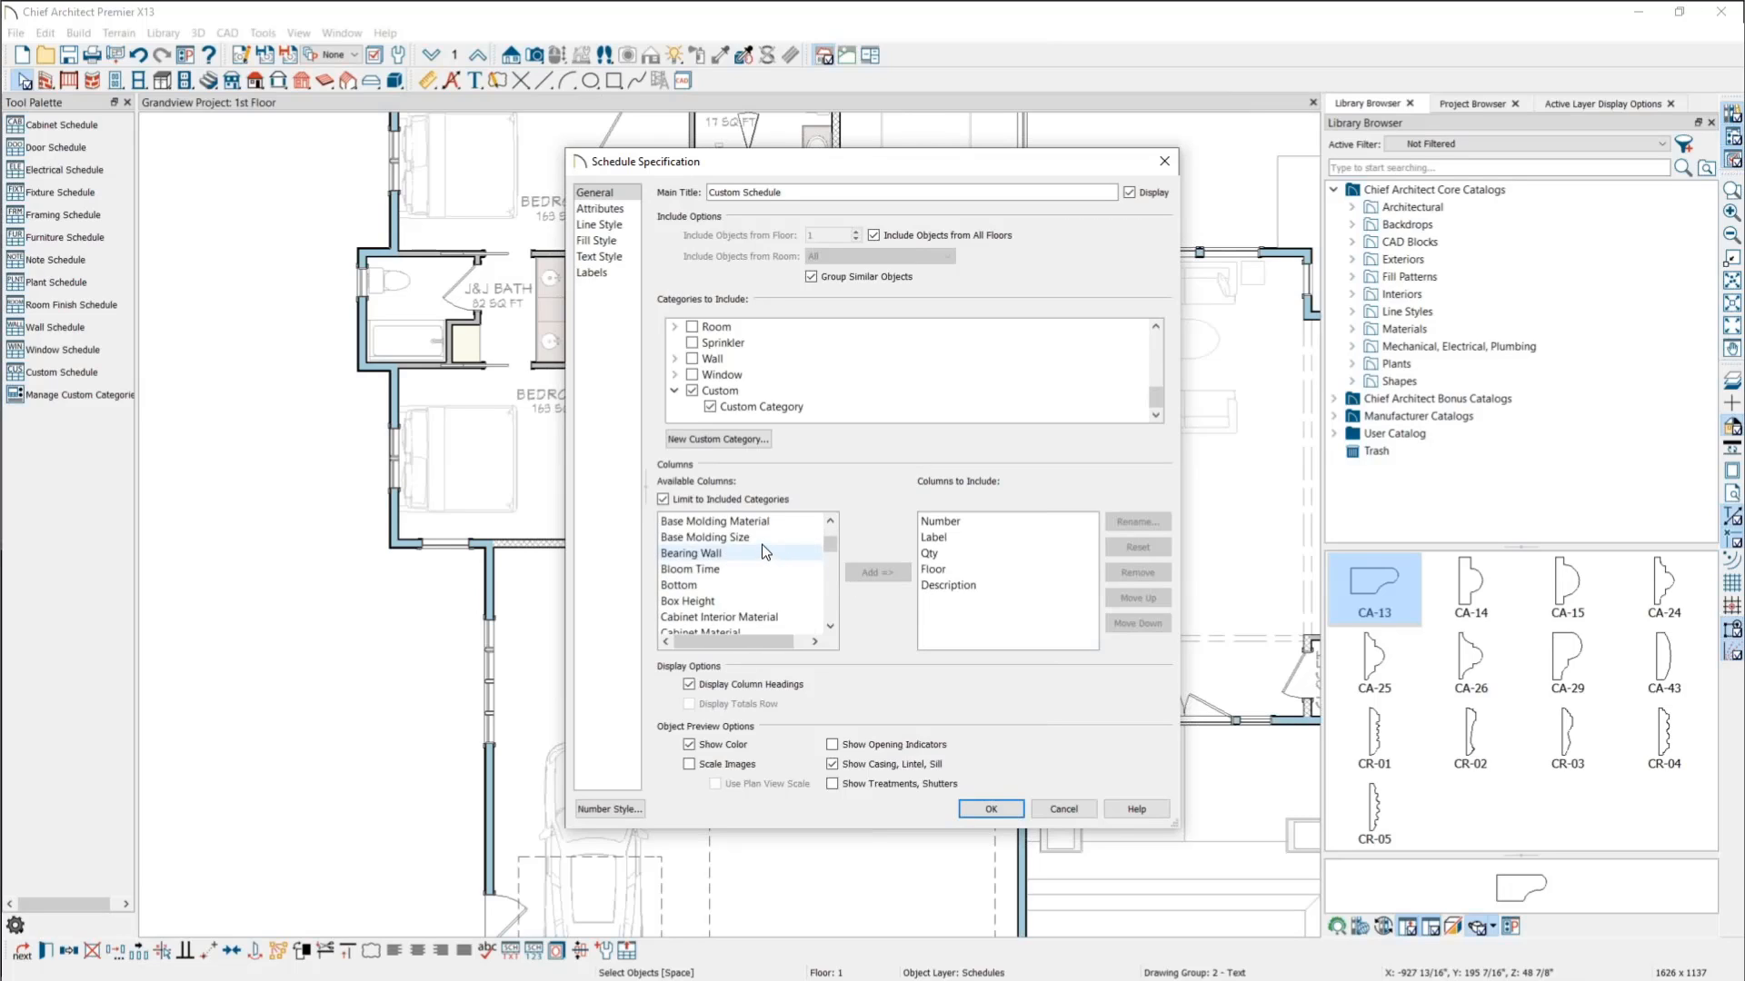
{"action": "scroll", "coordinate": [764, 550], "scroll_direction": "down", "scroll_amount": 10}
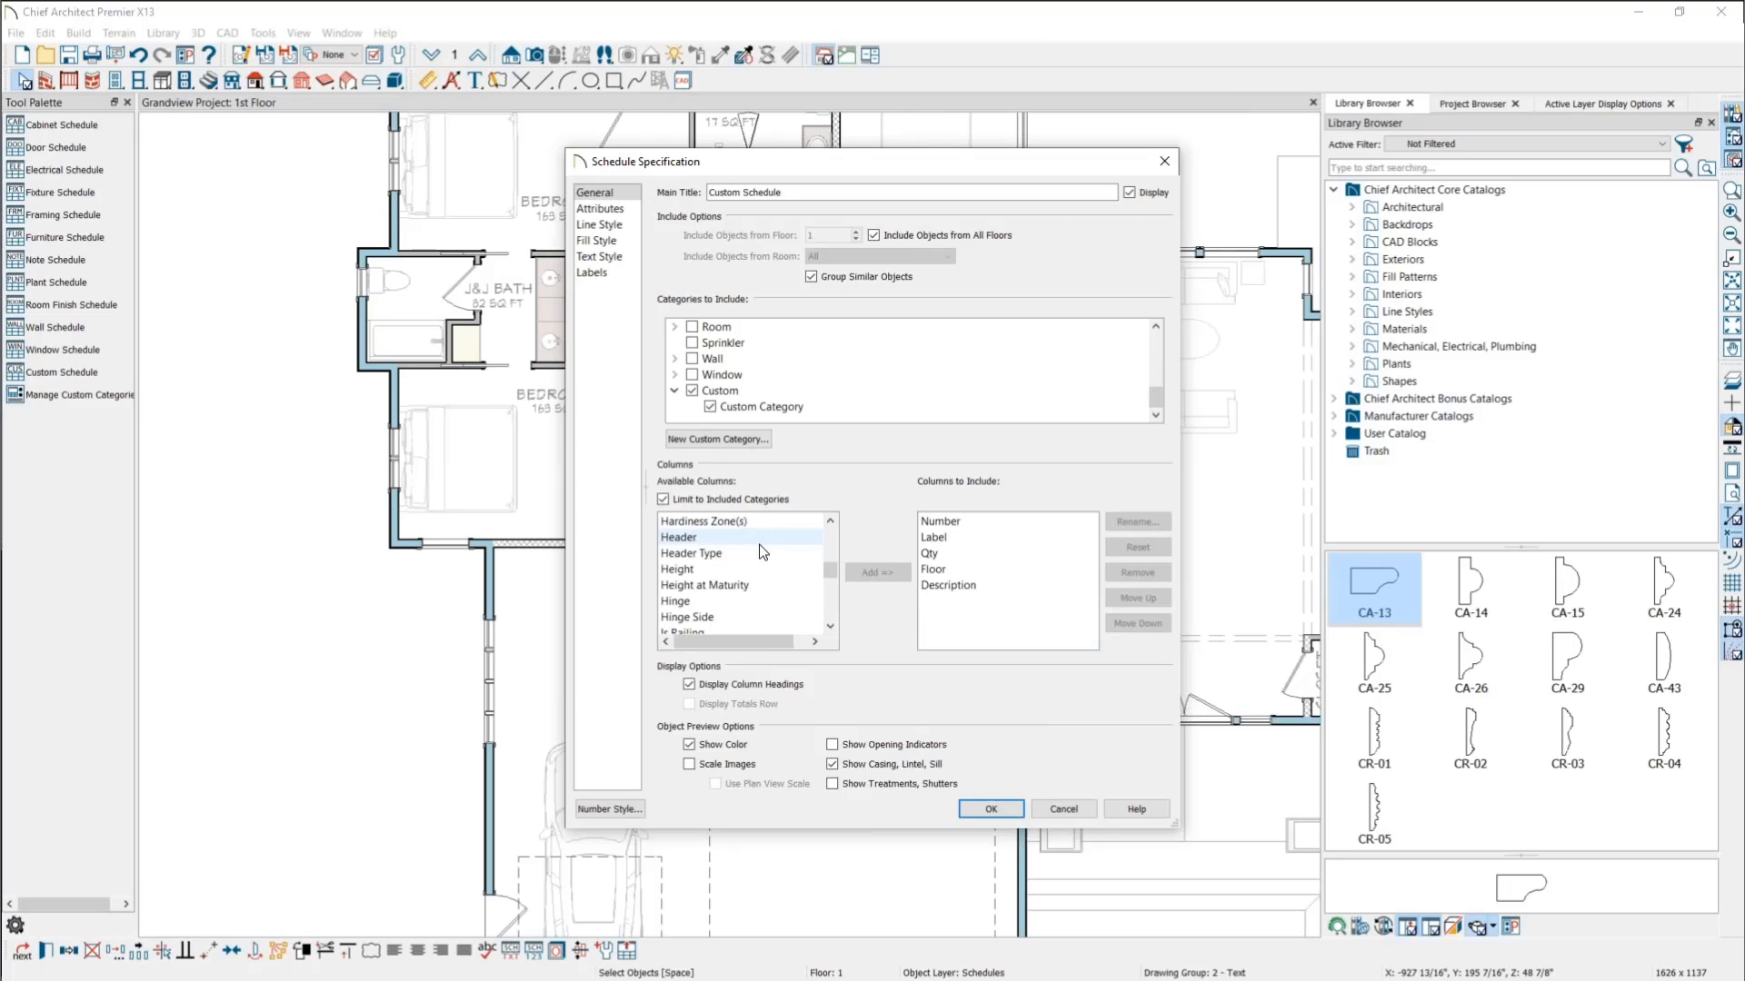
{"action": "scroll", "coordinate": [750, 570], "scroll_direction": "down", "scroll_amount": 10}
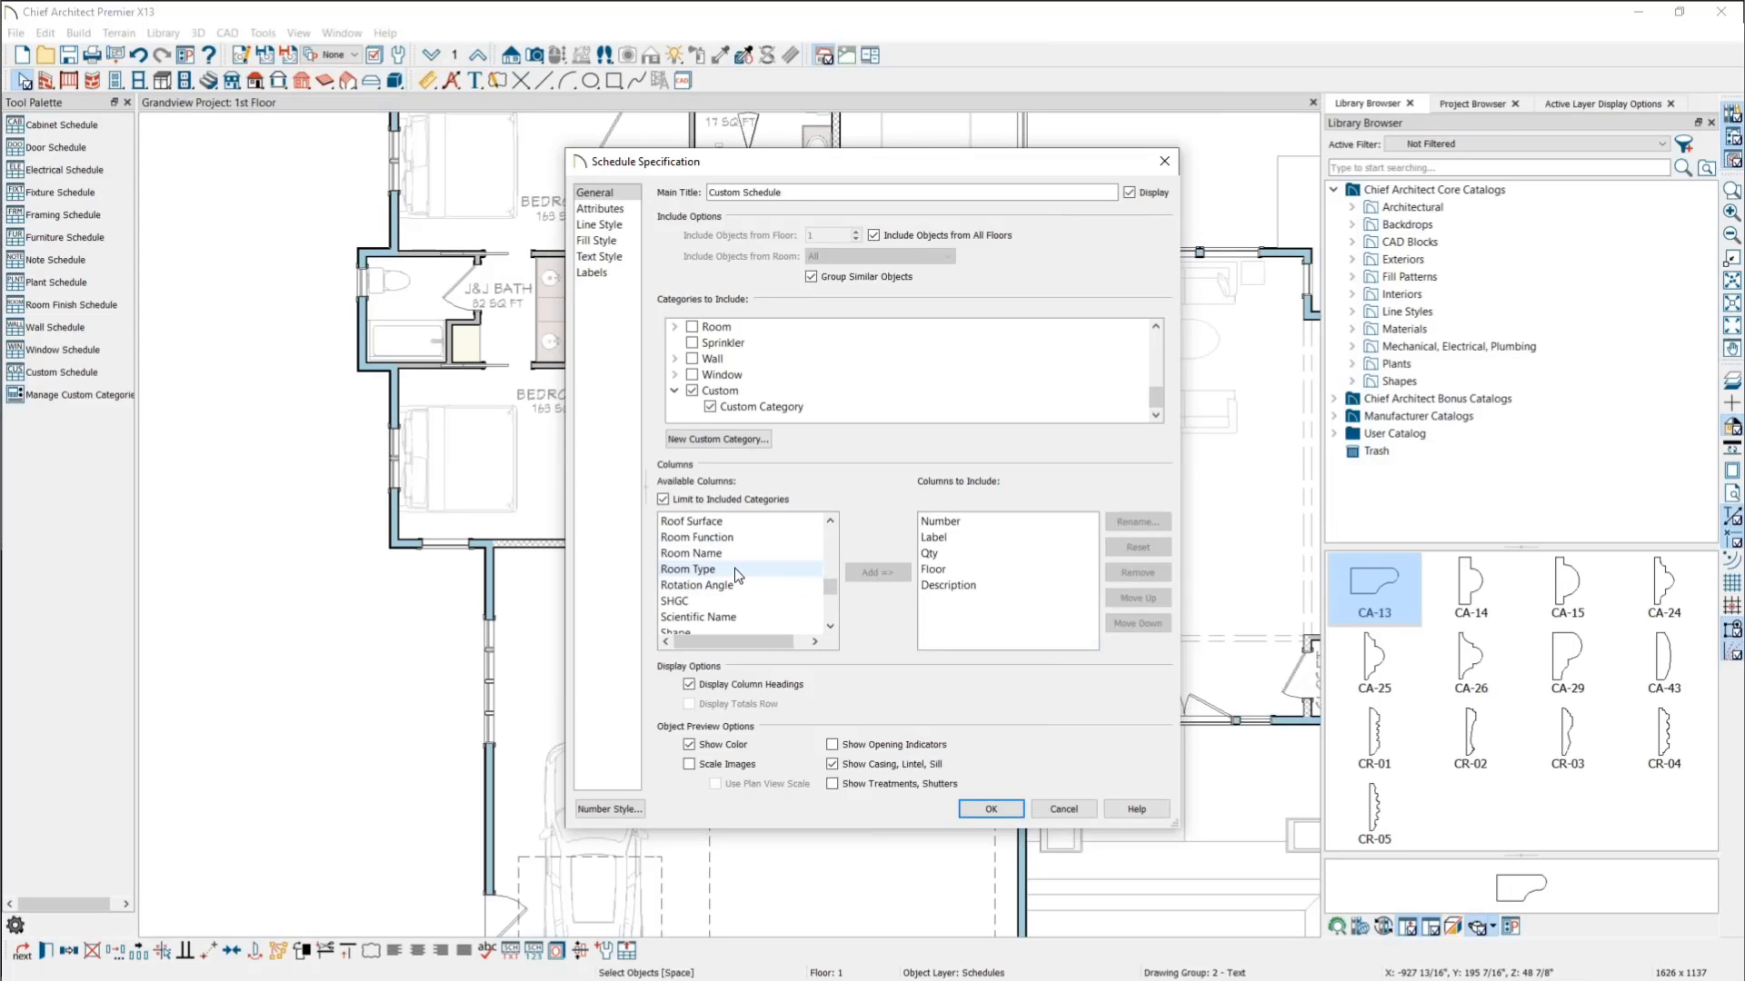
{"action": "left_click", "coordinate": [723, 554]}
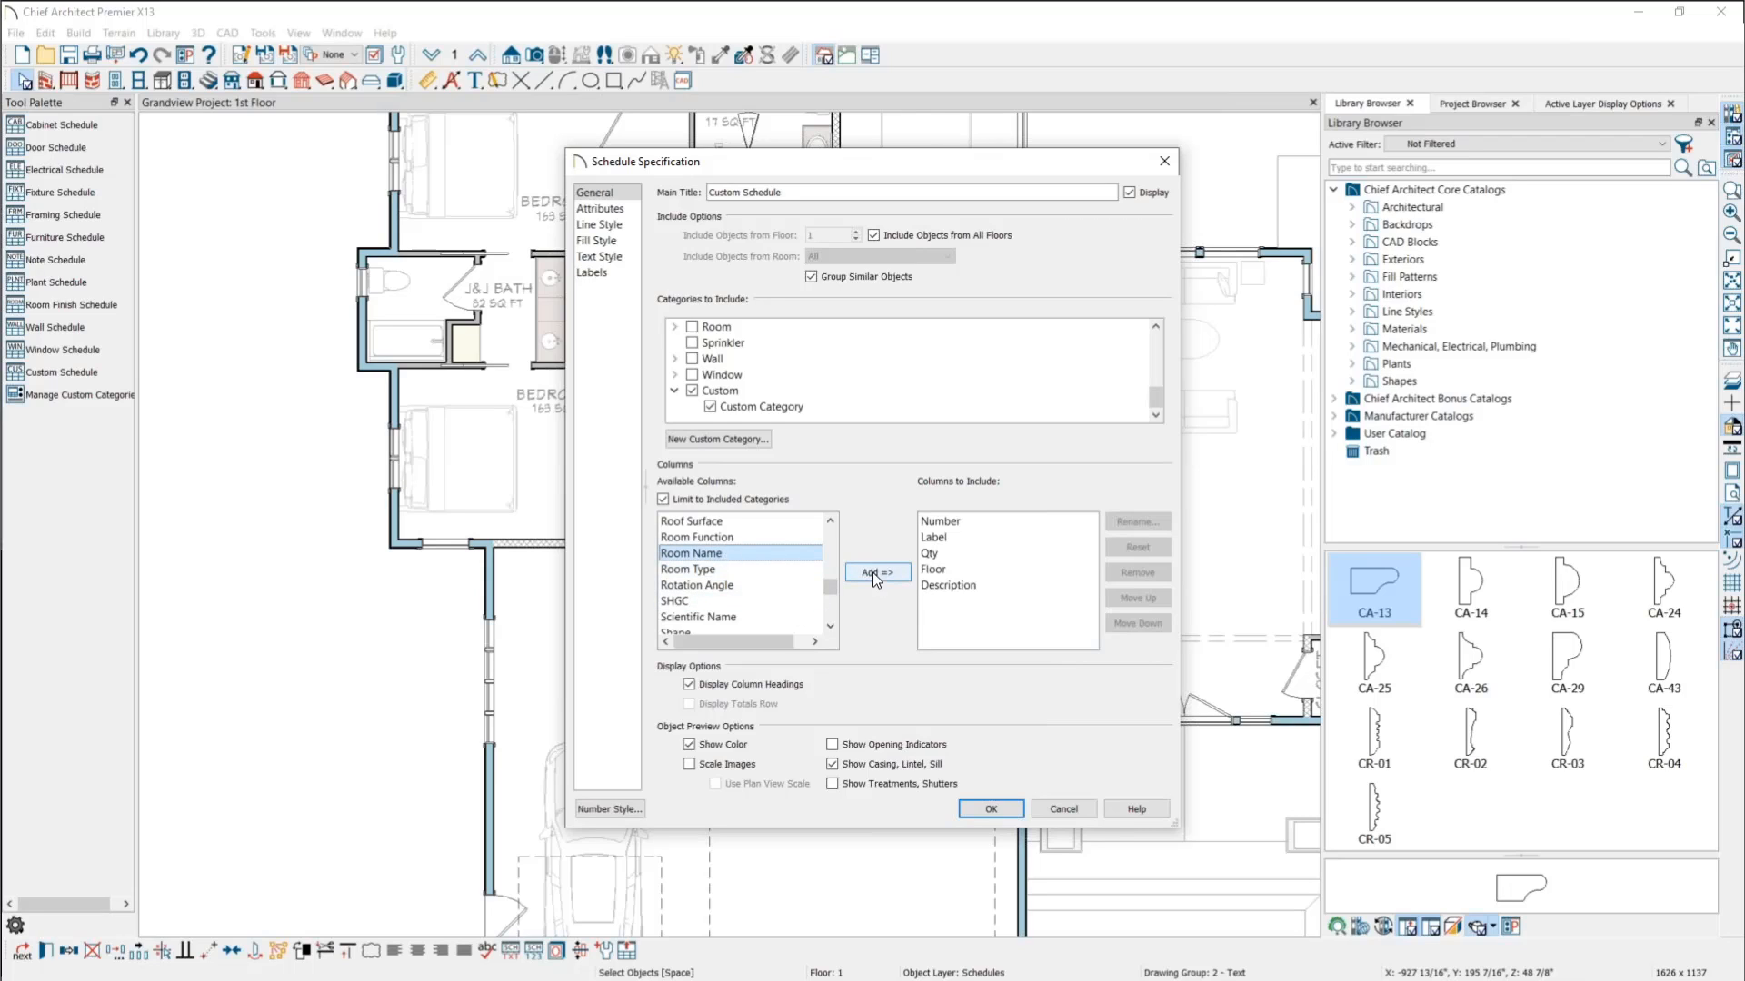
{"action": "left_click", "coordinate": [873, 572]}
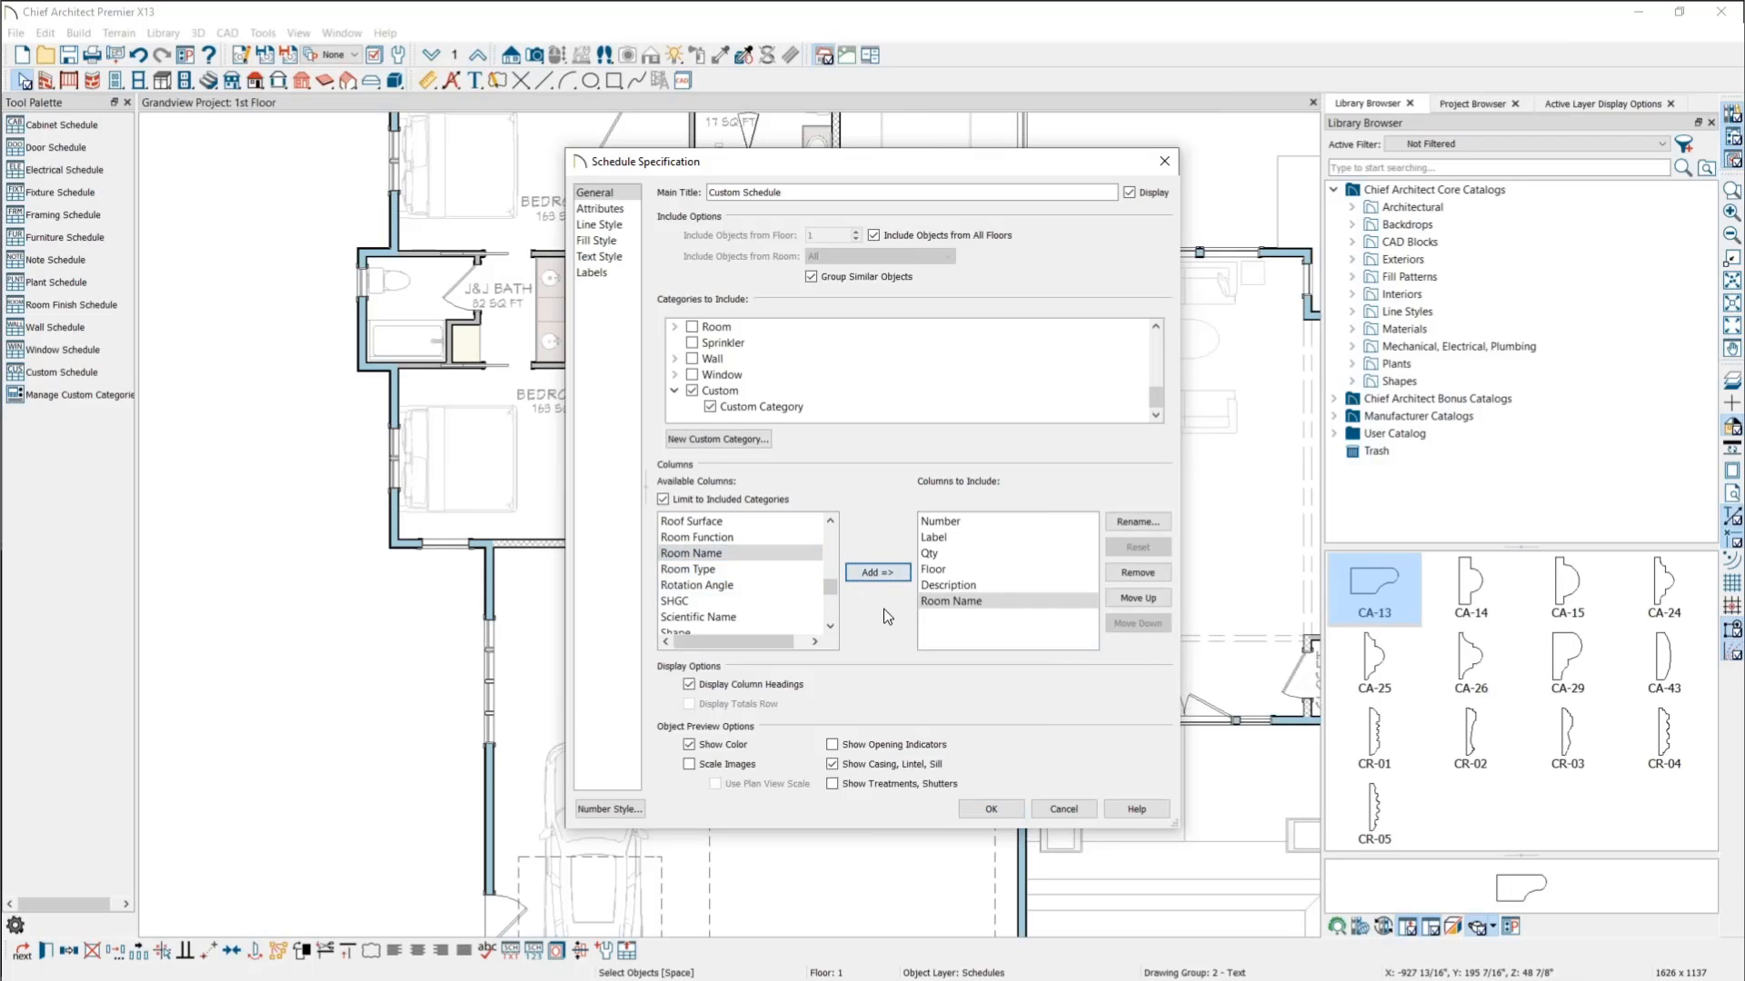
{"action": "left_click", "coordinate": [991, 809]}
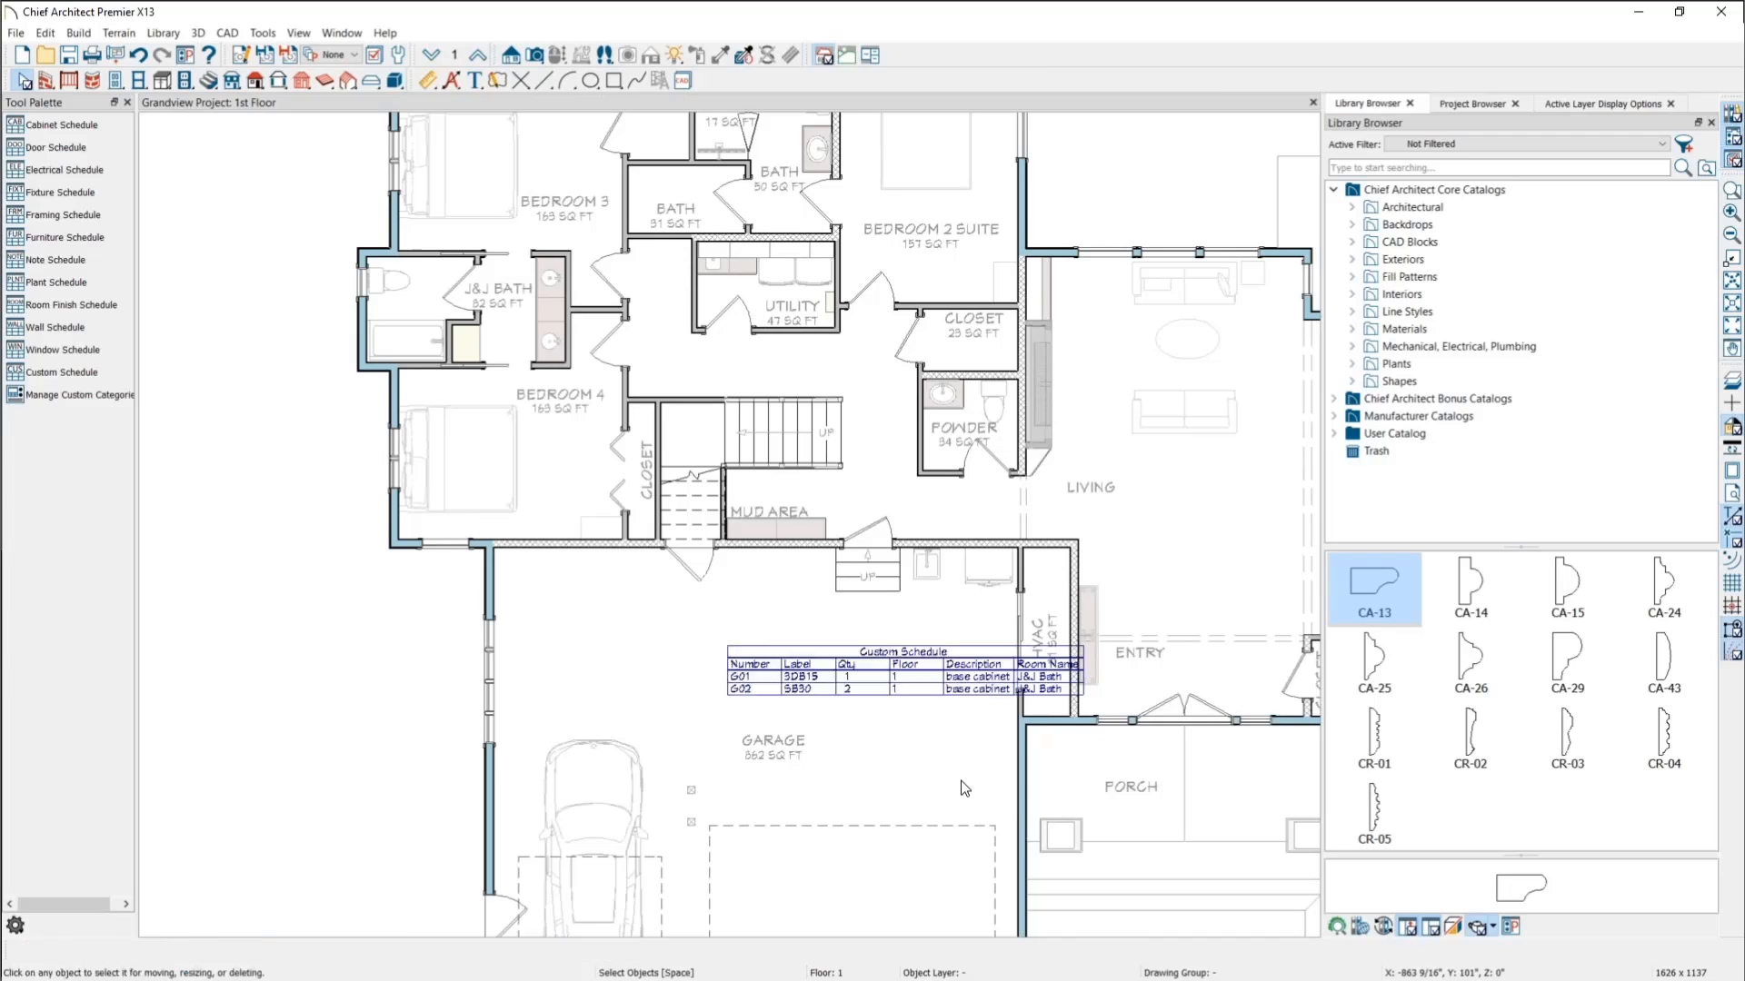
Step: Move the custom schedule left about 5'-1 5/8" so it sits inside the garage, clear of the HVAC closet
{"action": "left_click", "coordinate": [961, 781]}
{"action": "scroll", "coordinate": [991, 783], "scroll_direction": "up", "scroll_amount": 3}
{"action": "scroll", "coordinate": [942, 783], "scroll_direction": "up", "scroll_amount": 3}
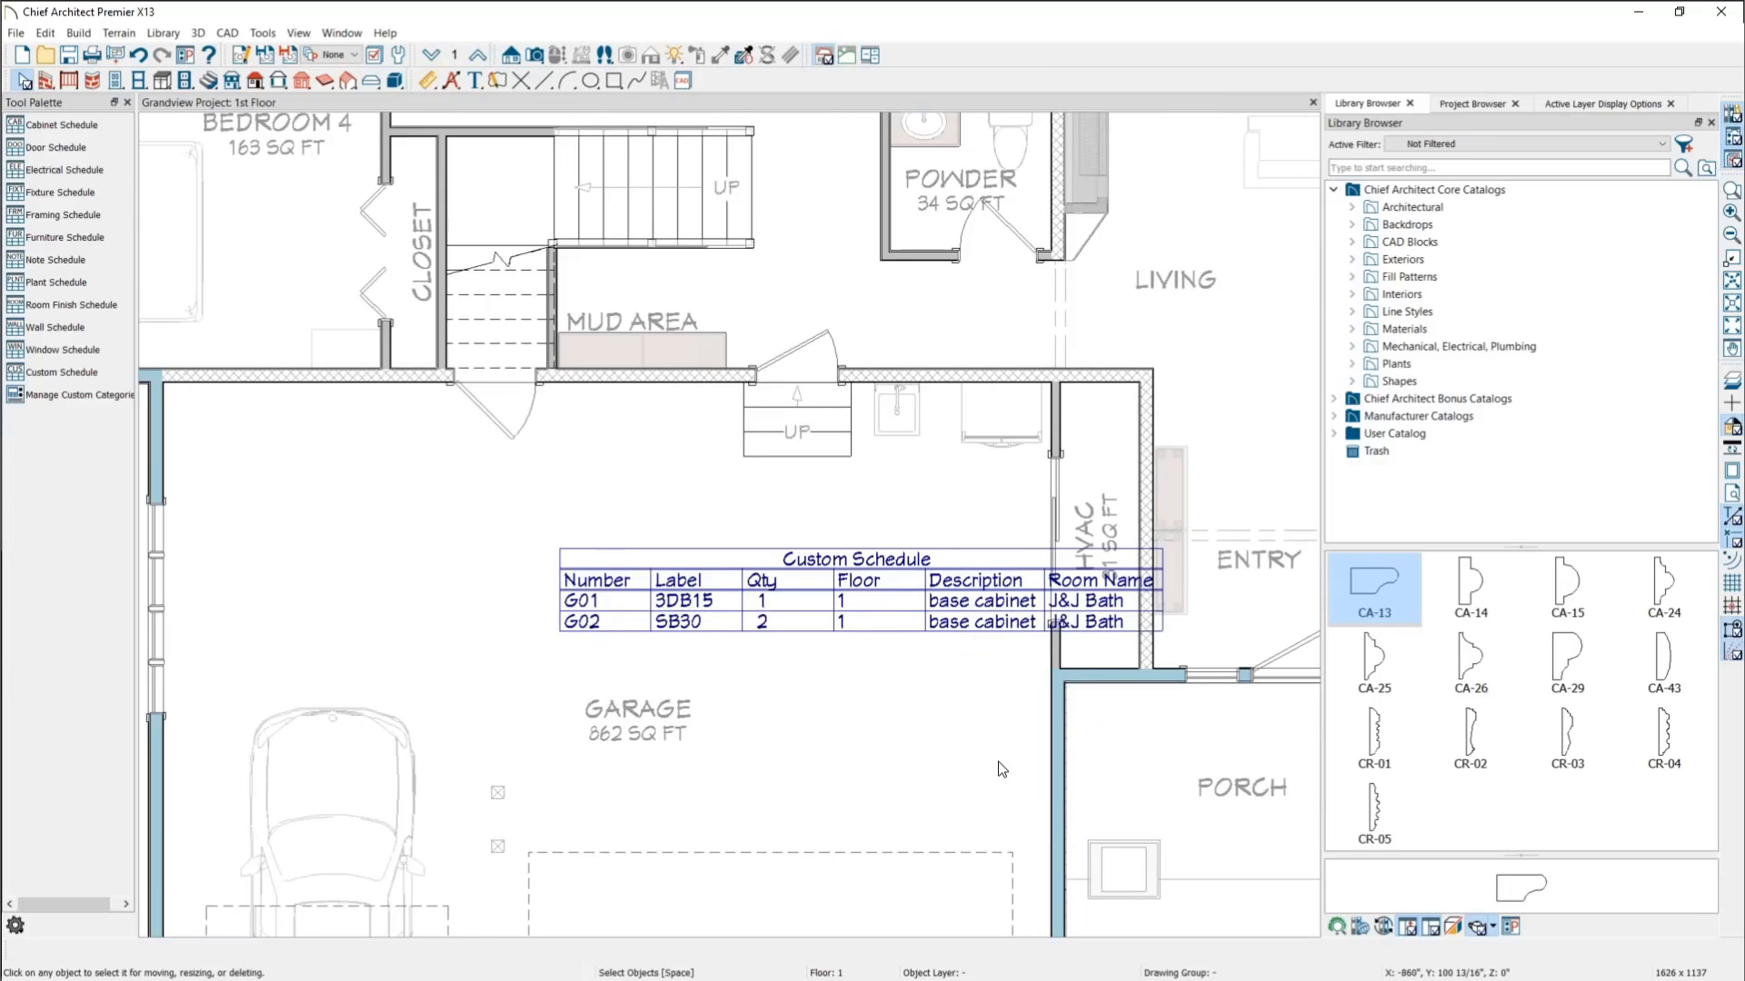
{"action": "left_click", "coordinate": [782, 510]}
{"action": "left_click_drag", "start_coordinate": [783, 510], "coordinate": [572, 511]}
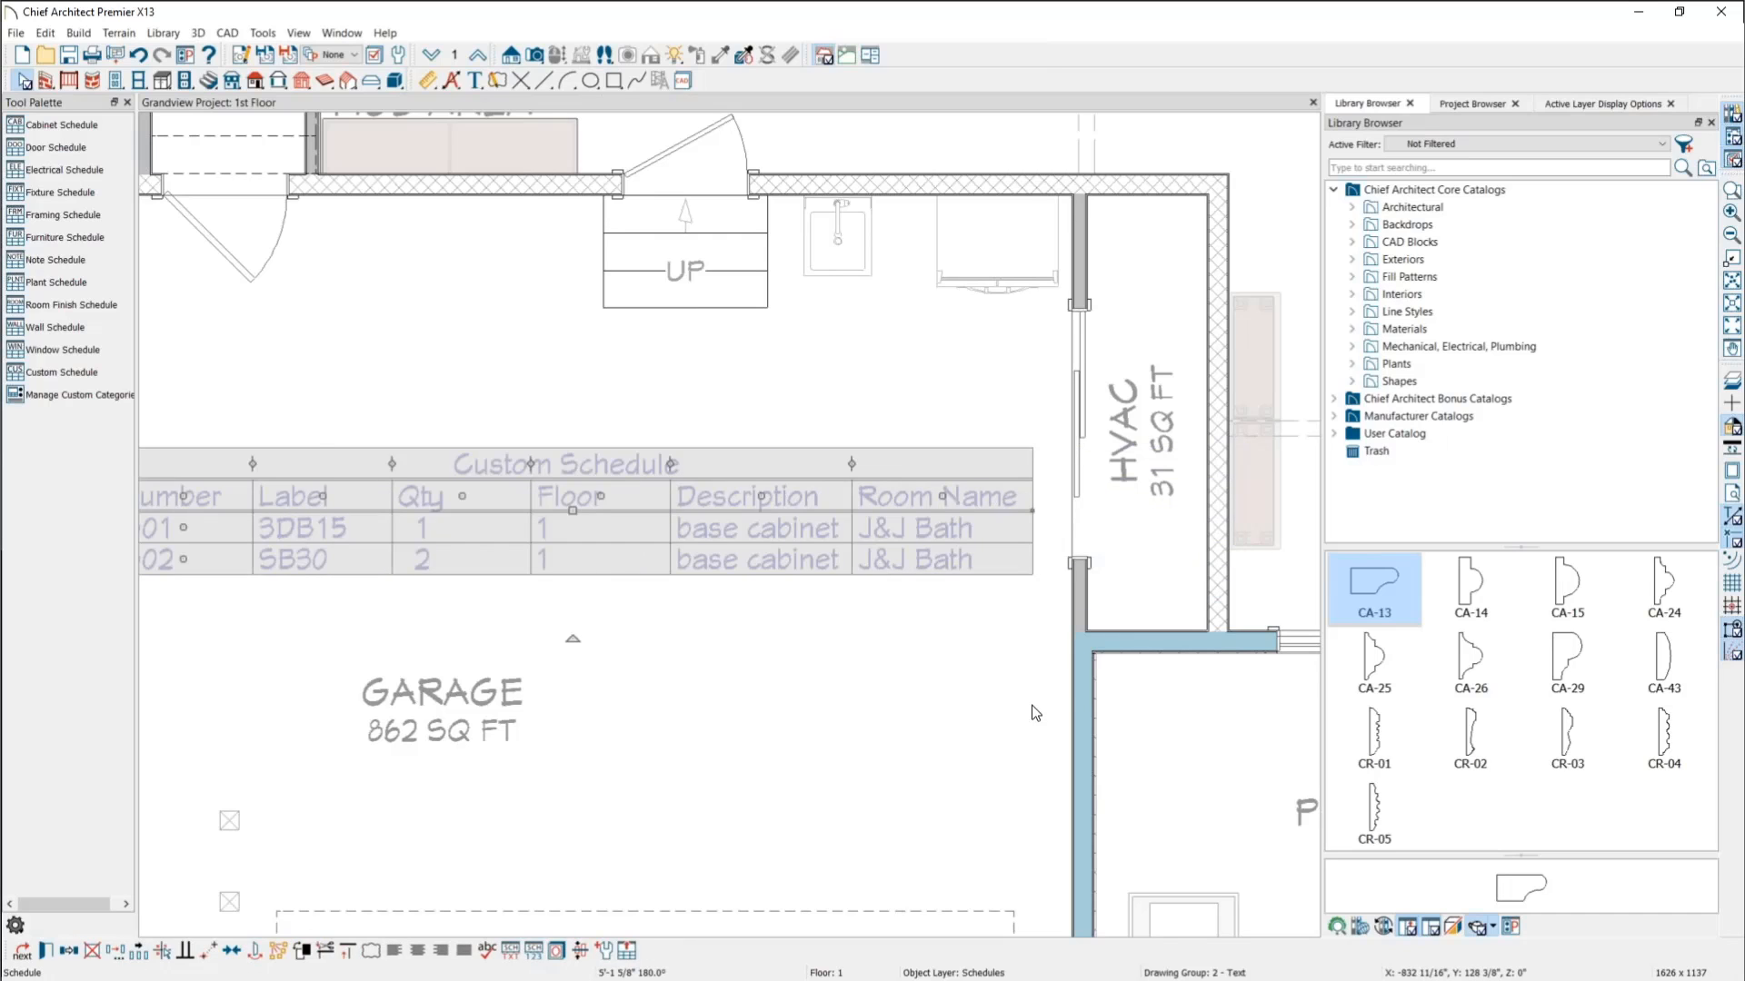
{"action": "key", "text": "Escape"}
{"action": "scroll", "coordinate": [1127, 618], "scroll_direction": "down", "scroll_amount": 3}
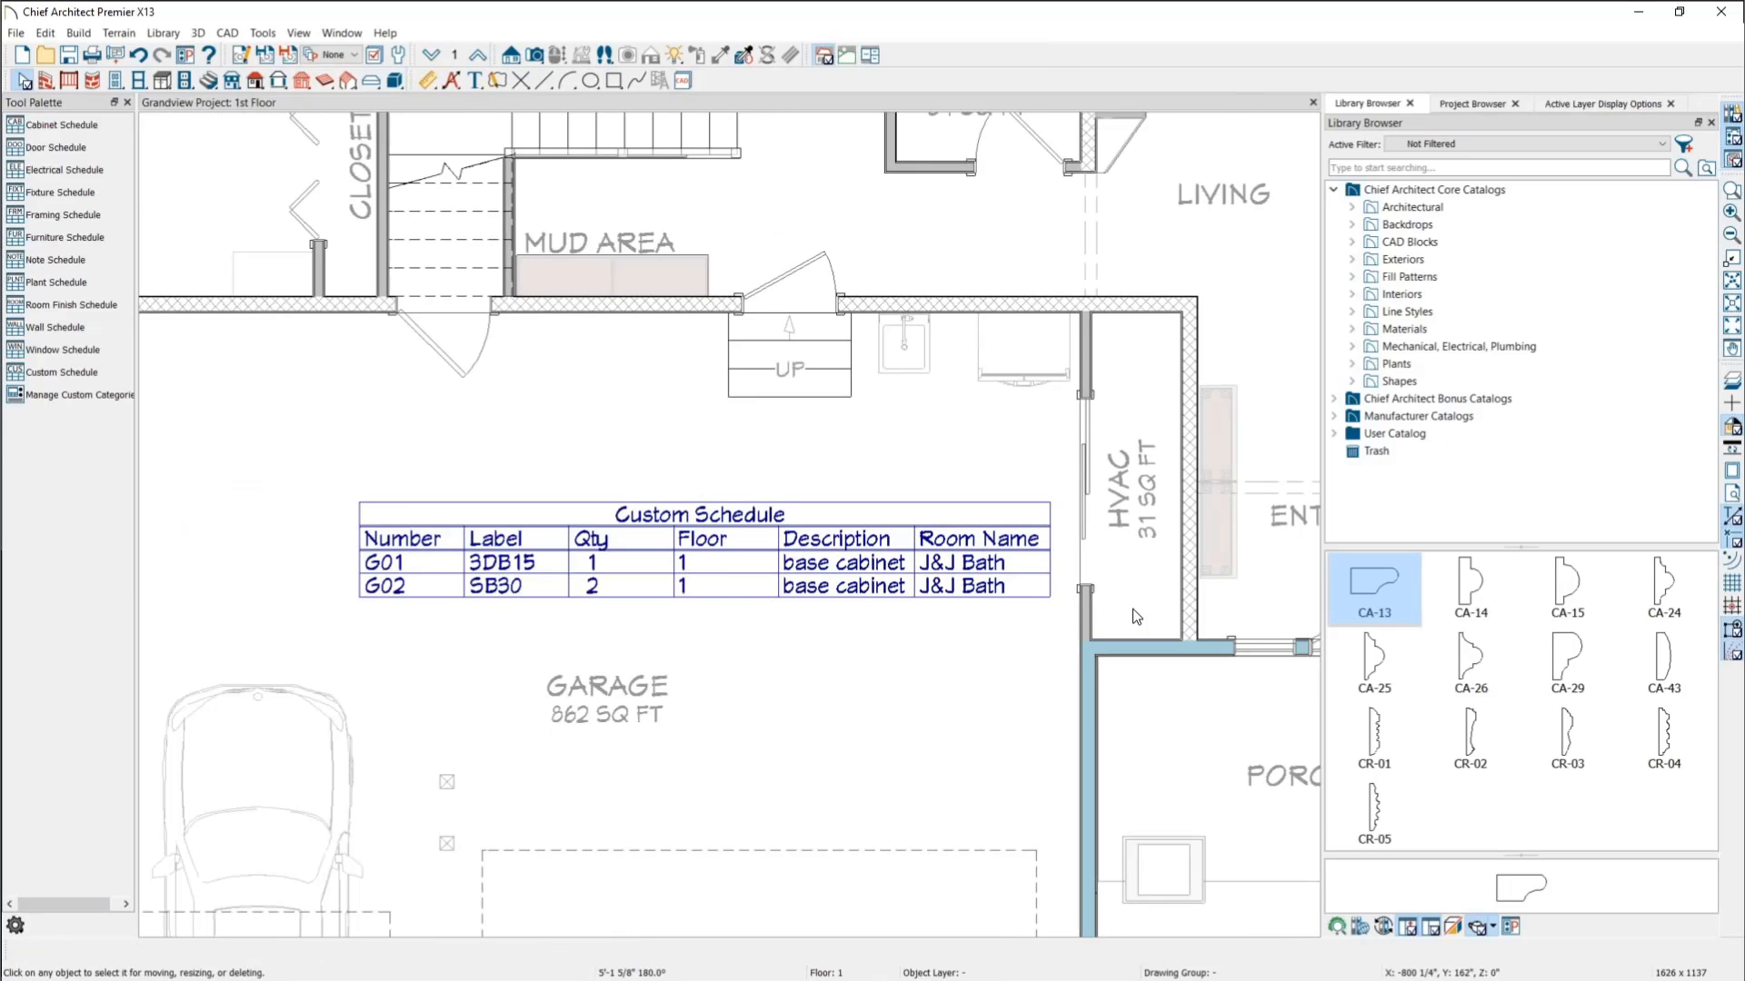
{"action": "scroll", "coordinate": [854, 612], "scroll_direction": "down", "scroll_amount": 2}
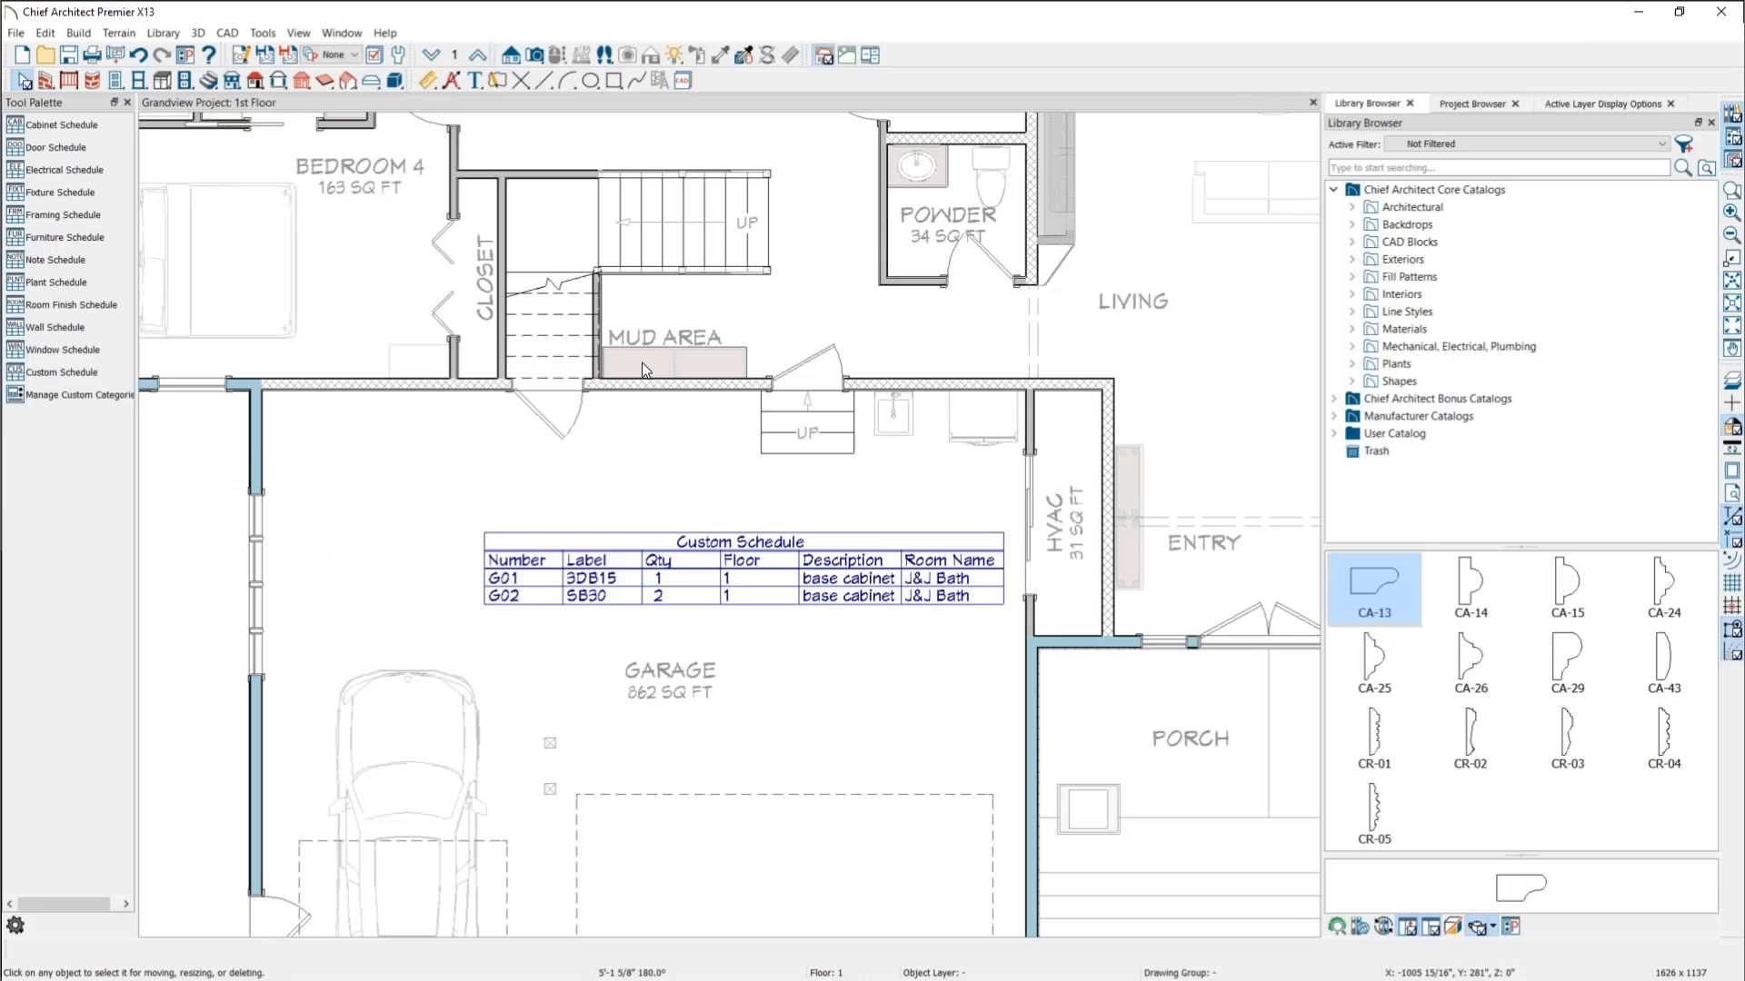
Step: Set the Mud Area bench cabinets to be scheduled under Custom Category instead of Cabinet, and apply the specification
{"action": "left_click", "coordinate": [721, 363]}
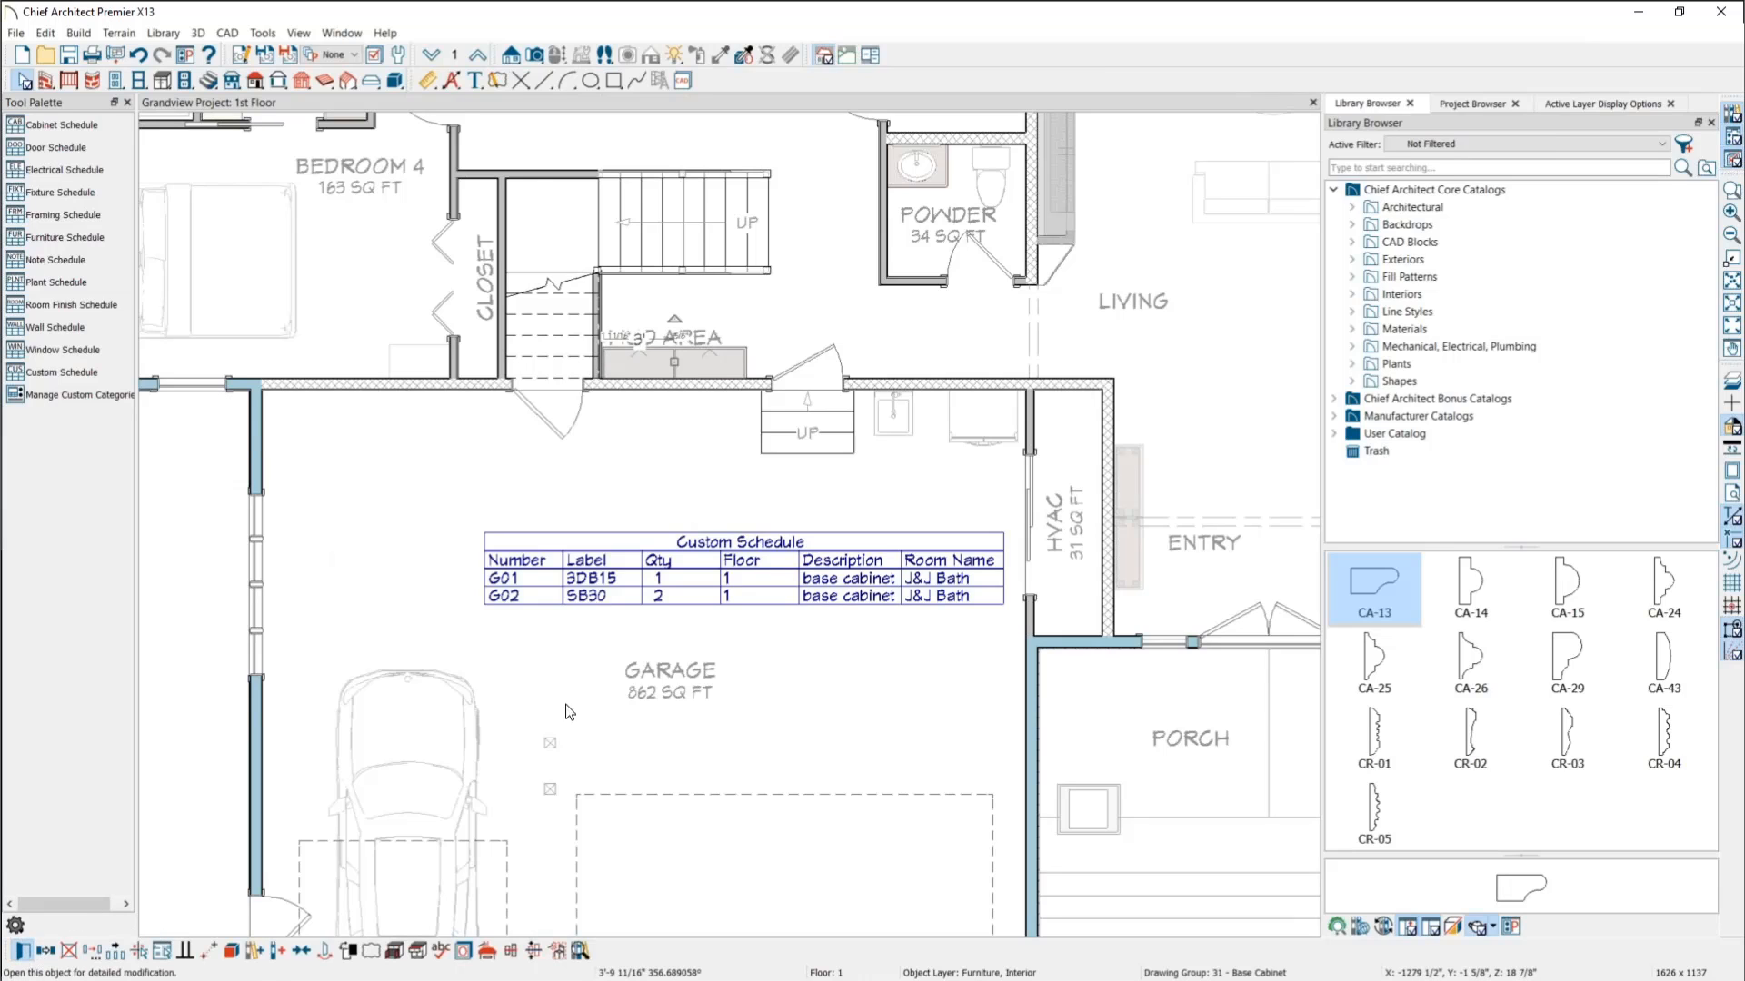
{"action": "double_click", "coordinate": [670, 352]}
{"action": "left_click", "coordinate": [436, 361]}
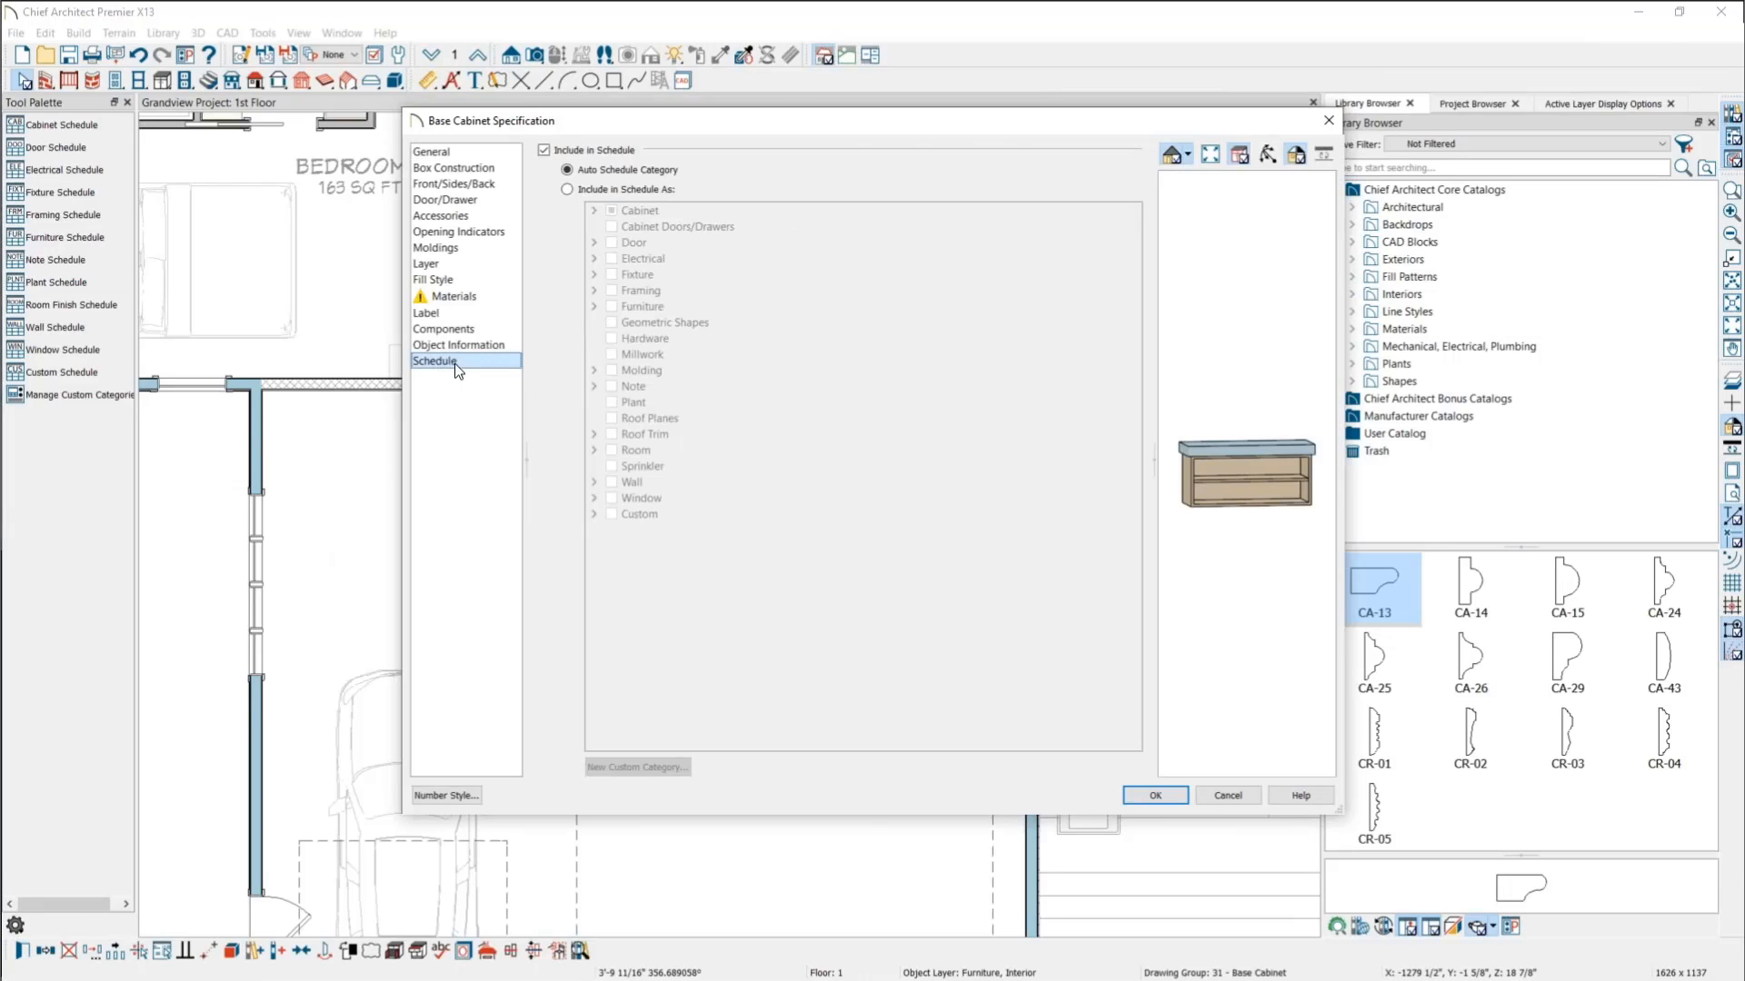
{"action": "left_click", "coordinate": [567, 189]}
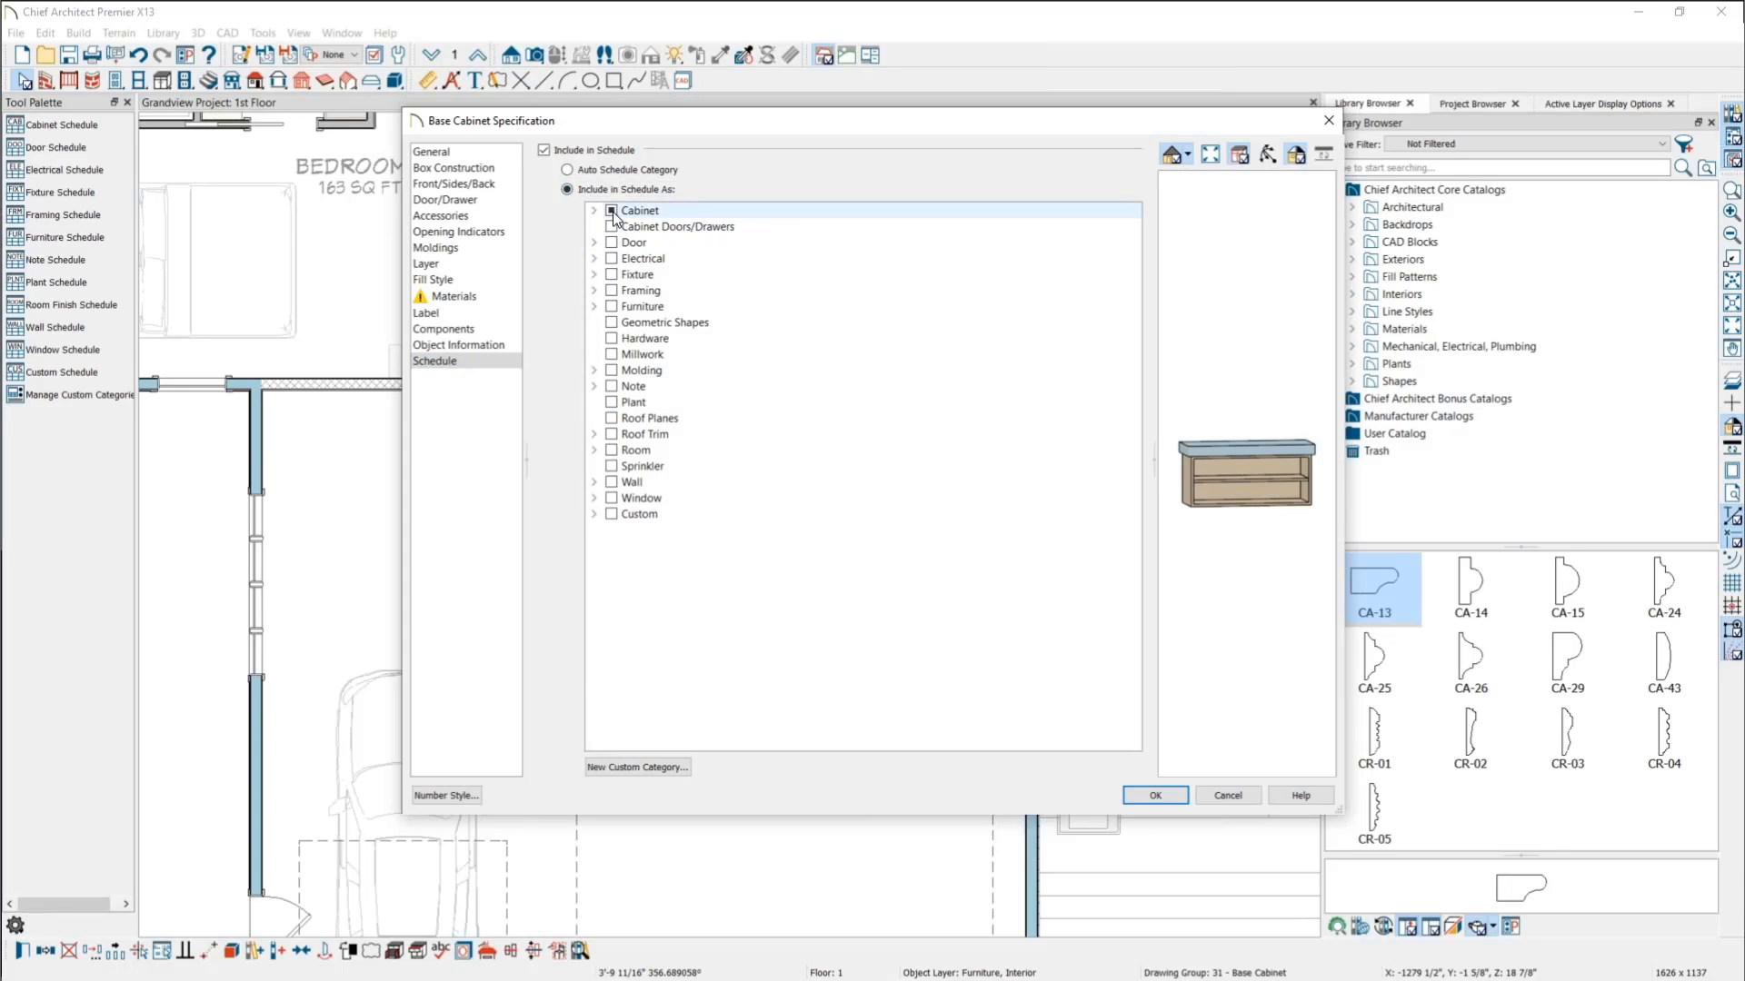
{"action": "left_click", "coordinate": [593, 513]}
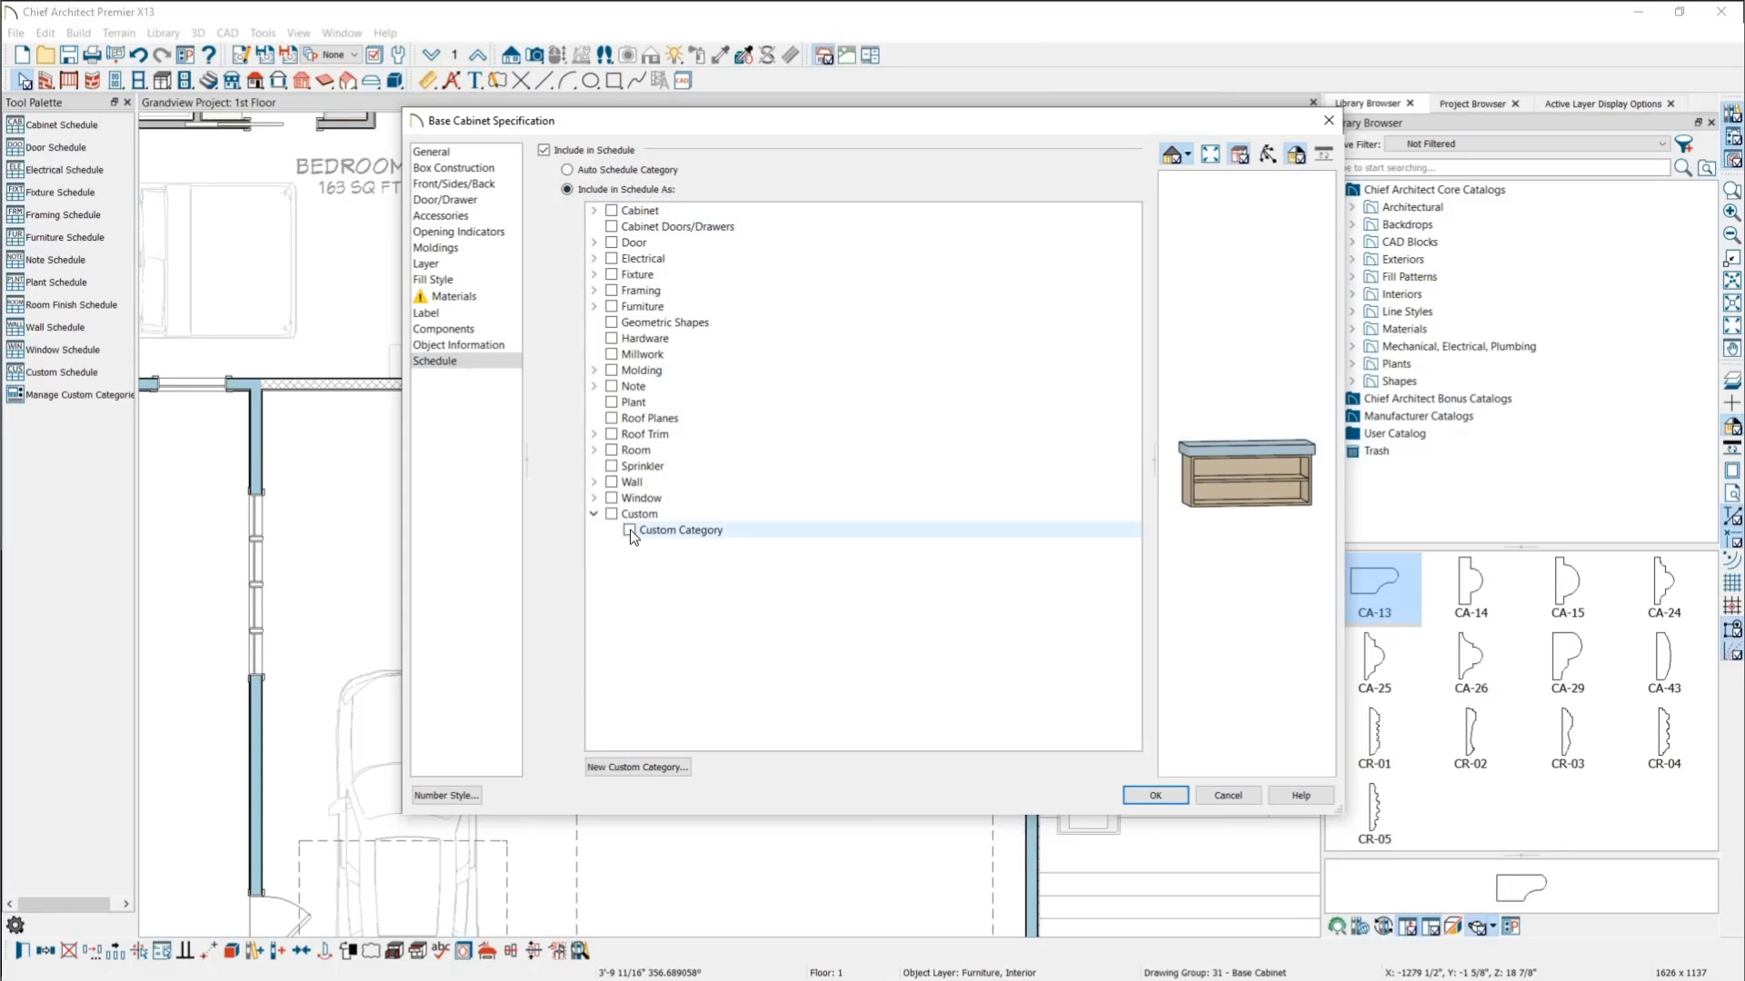
{"action": "left_click", "coordinate": [629, 530]}
{"action": "left_click", "coordinate": [1154, 795]}
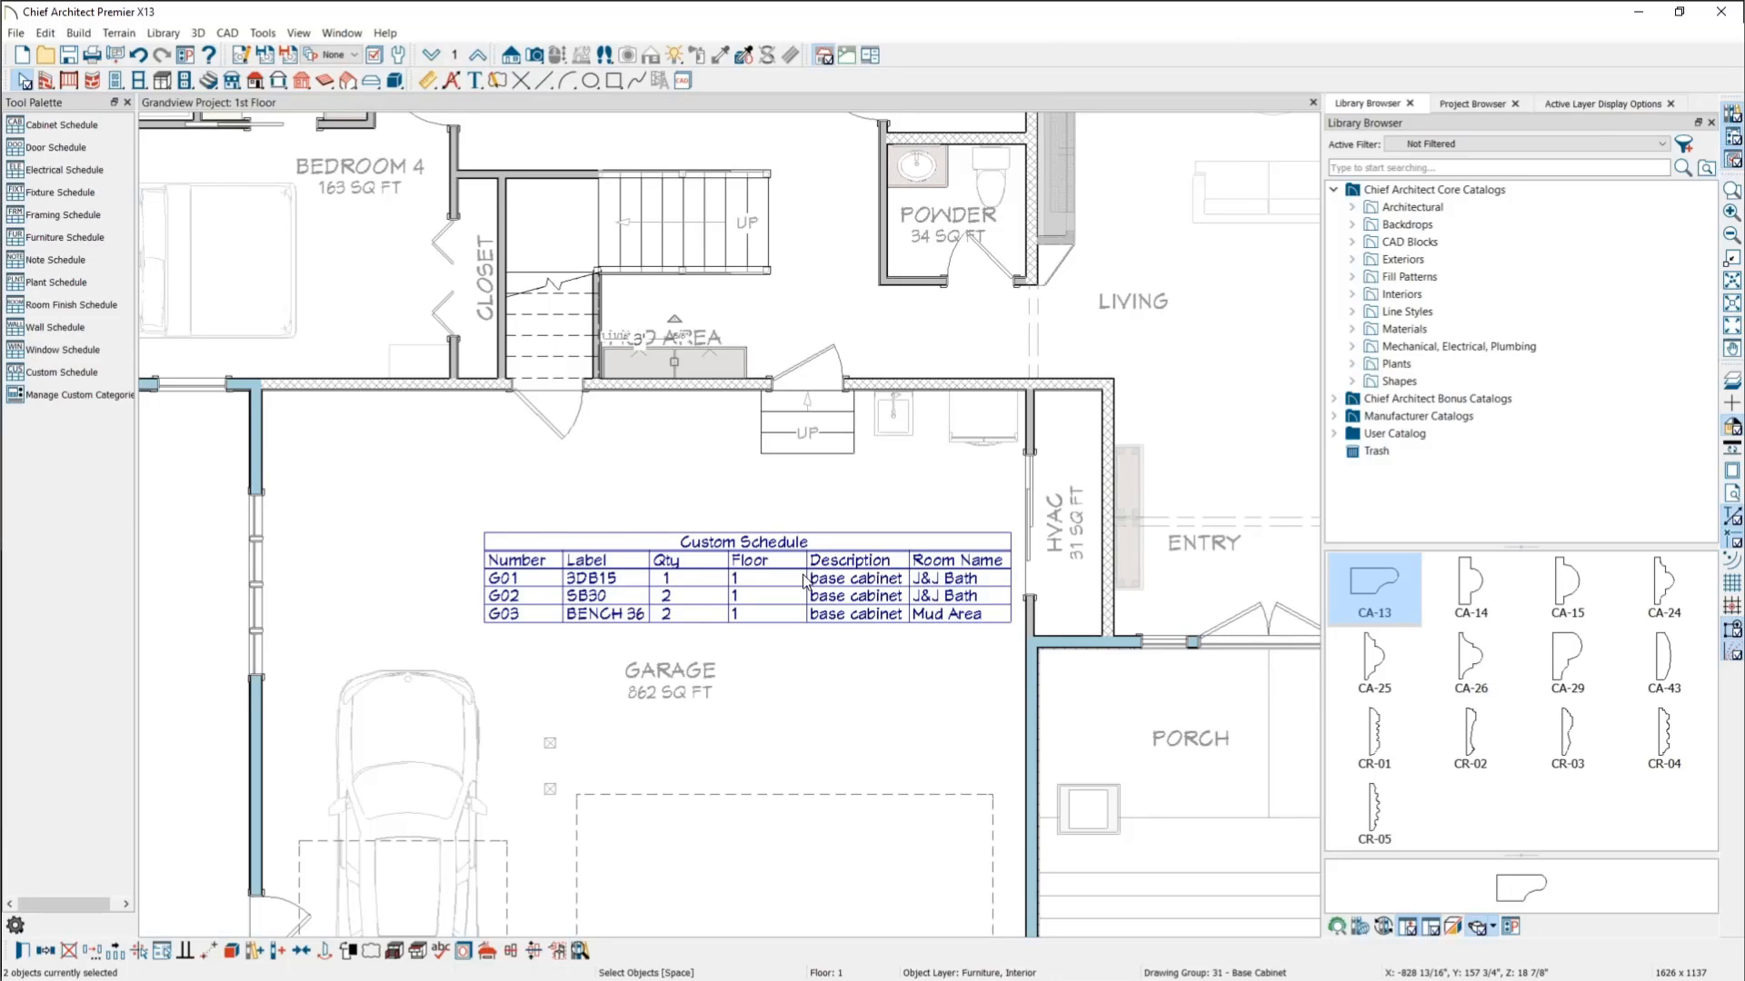
{"action": "left_click", "coordinate": [421, 566]}
{"action": "left_click", "coordinate": [160, 611]}
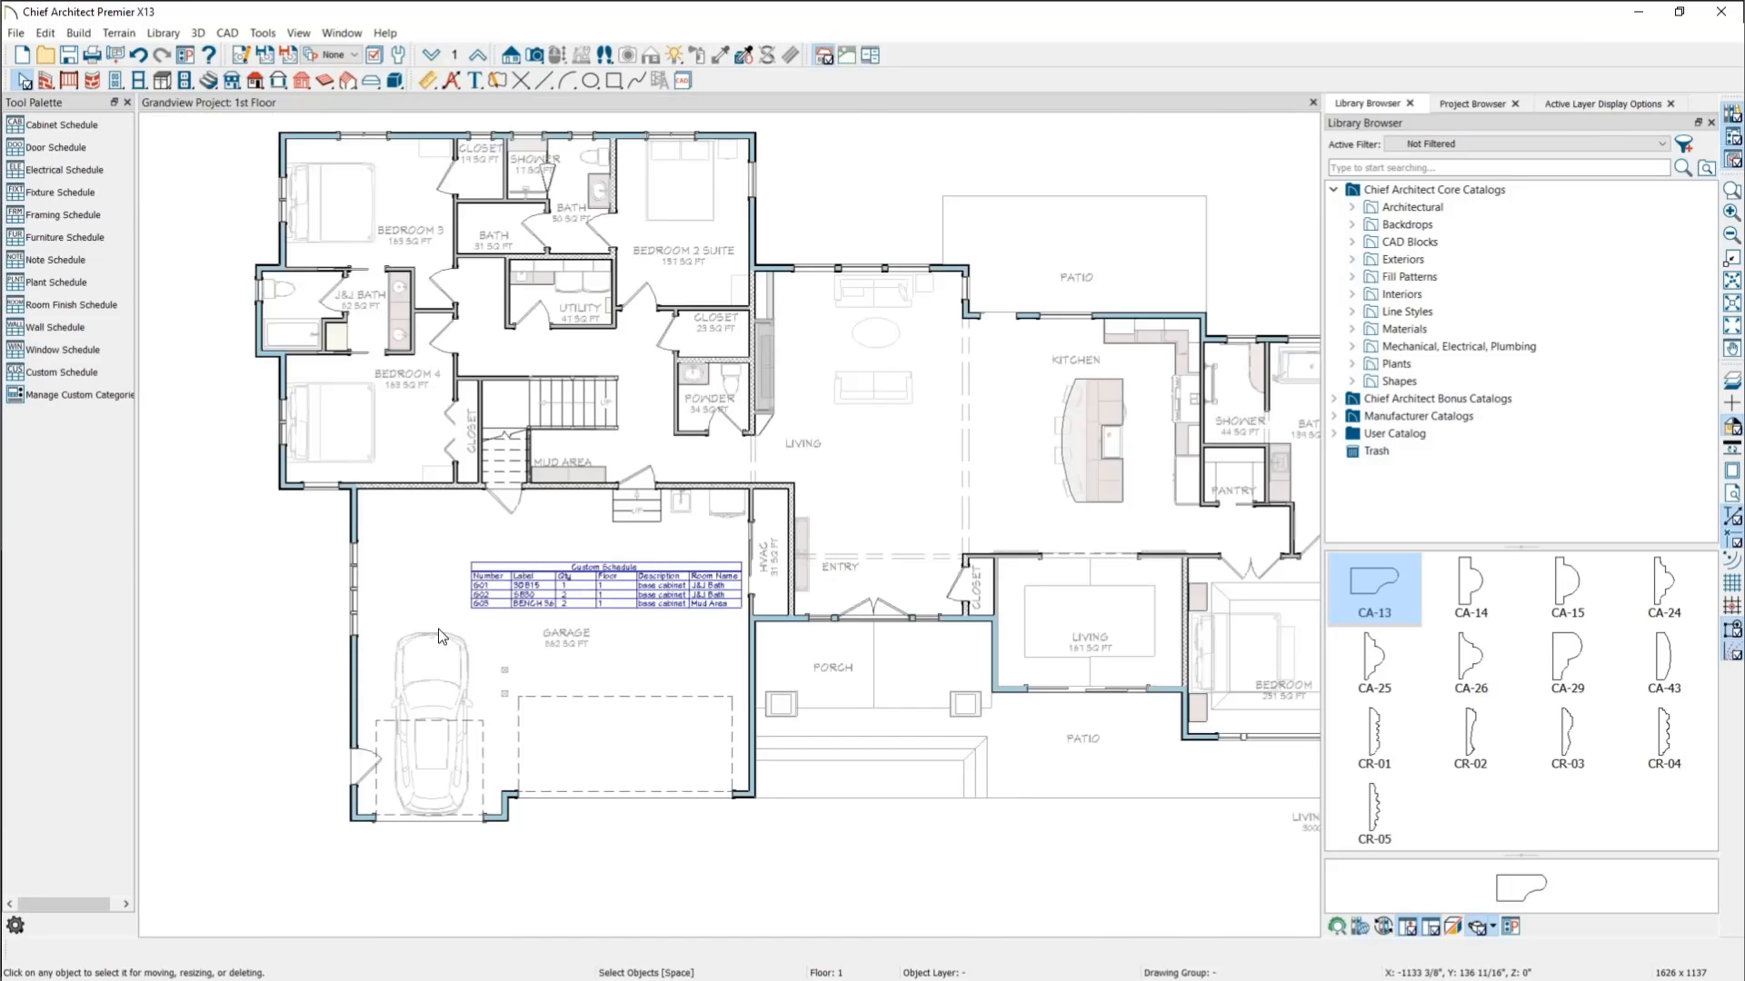
Step: Place a framing schedule in the empty area to the left of the house plan
{"action": "scroll", "coordinate": [454, 636], "scroll_direction": "down", "scroll_amount": 5}
{"action": "left_click", "coordinate": [267, 34]}
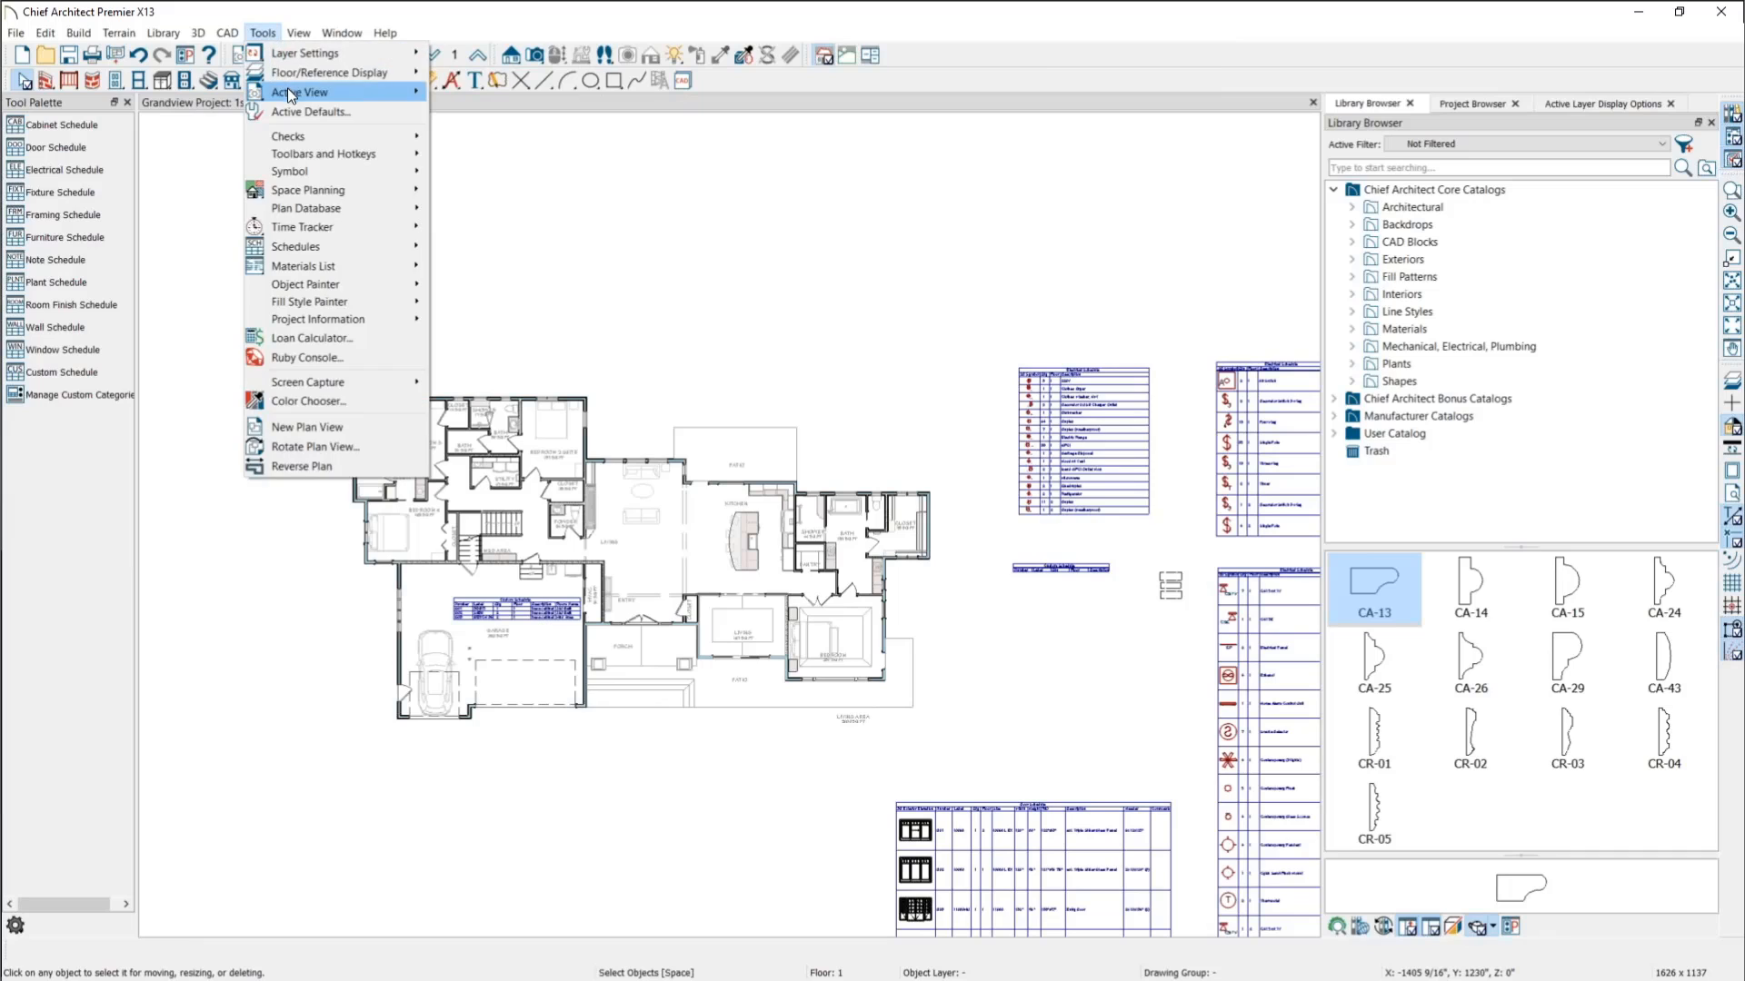
{"action": "mouse_move", "coordinate": [311, 236]}
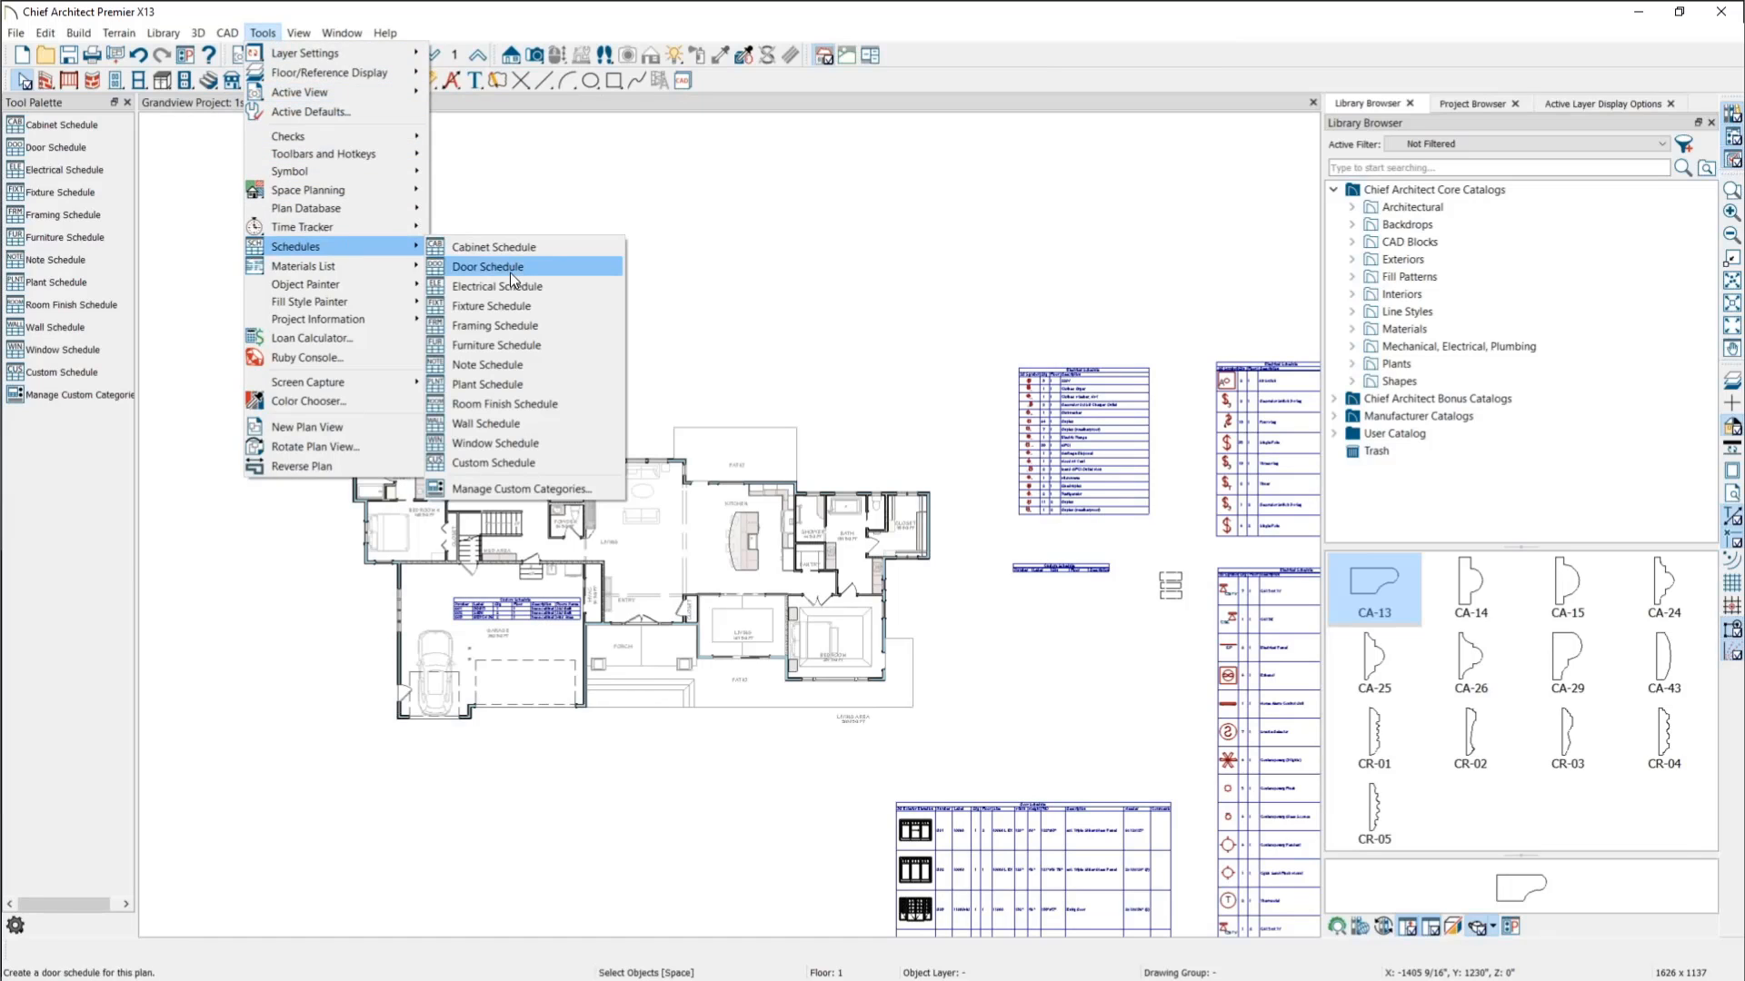
{"action": "left_click", "coordinate": [512, 324]}
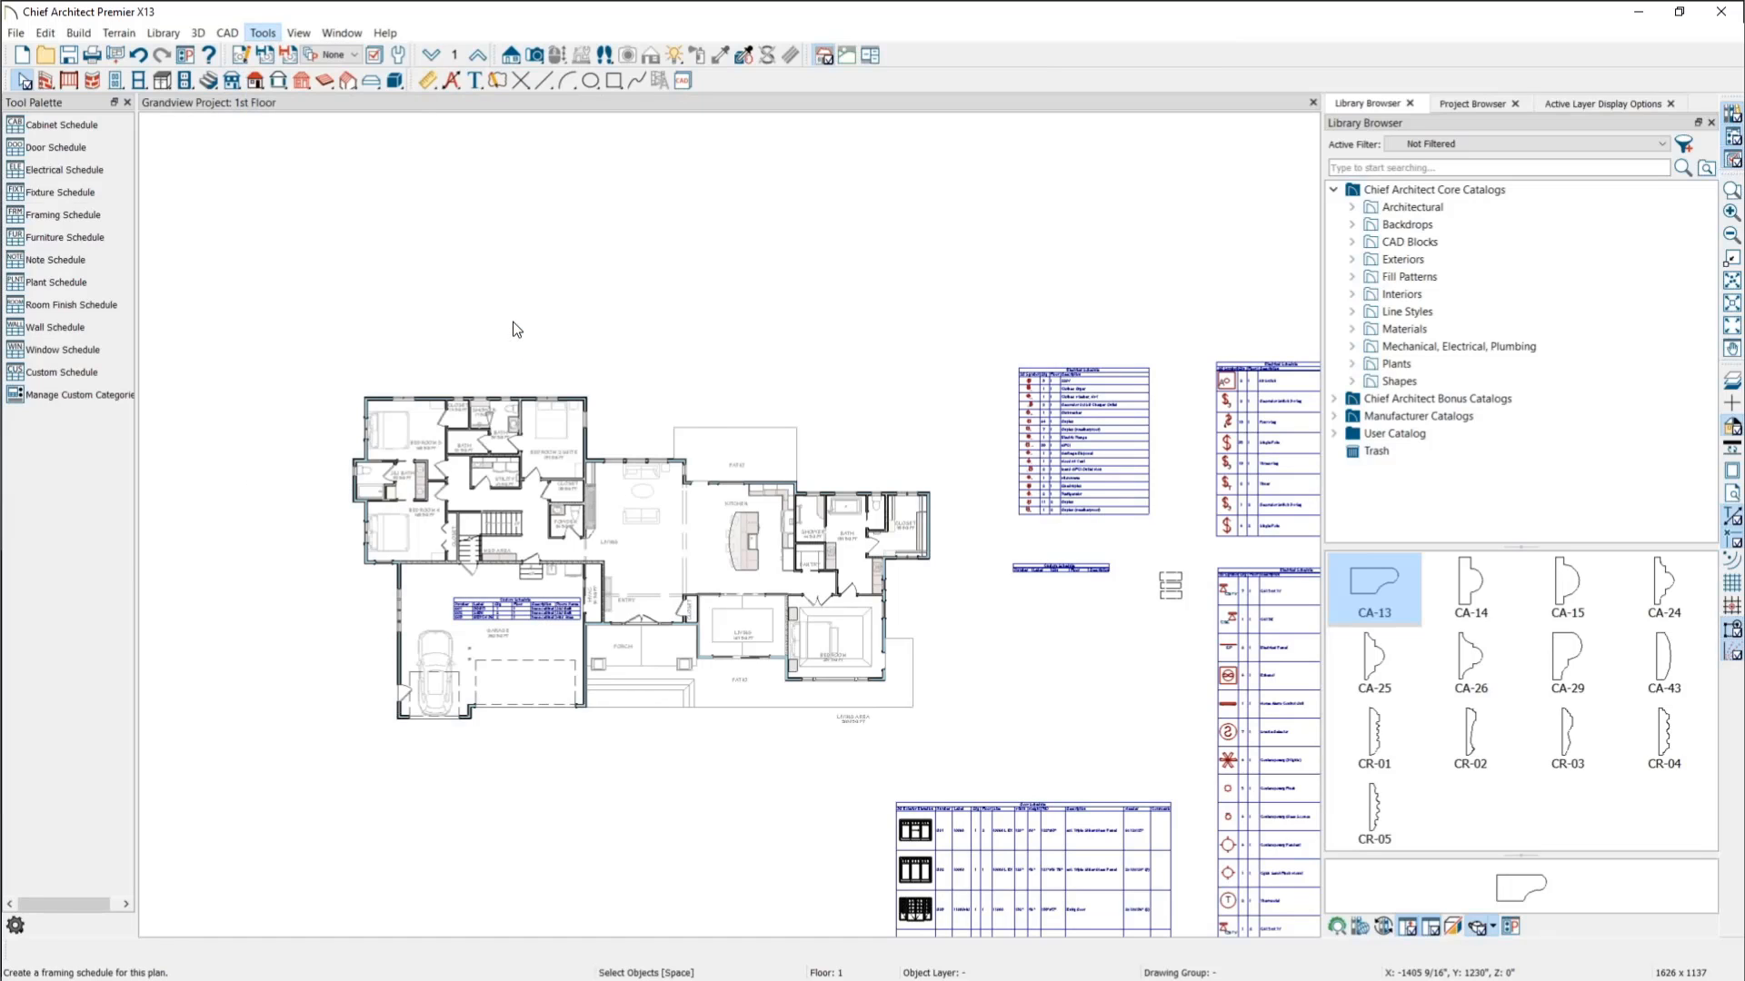
{"action": "left_click", "coordinate": [174, 210]}
{"action": "key", "text": "space"}
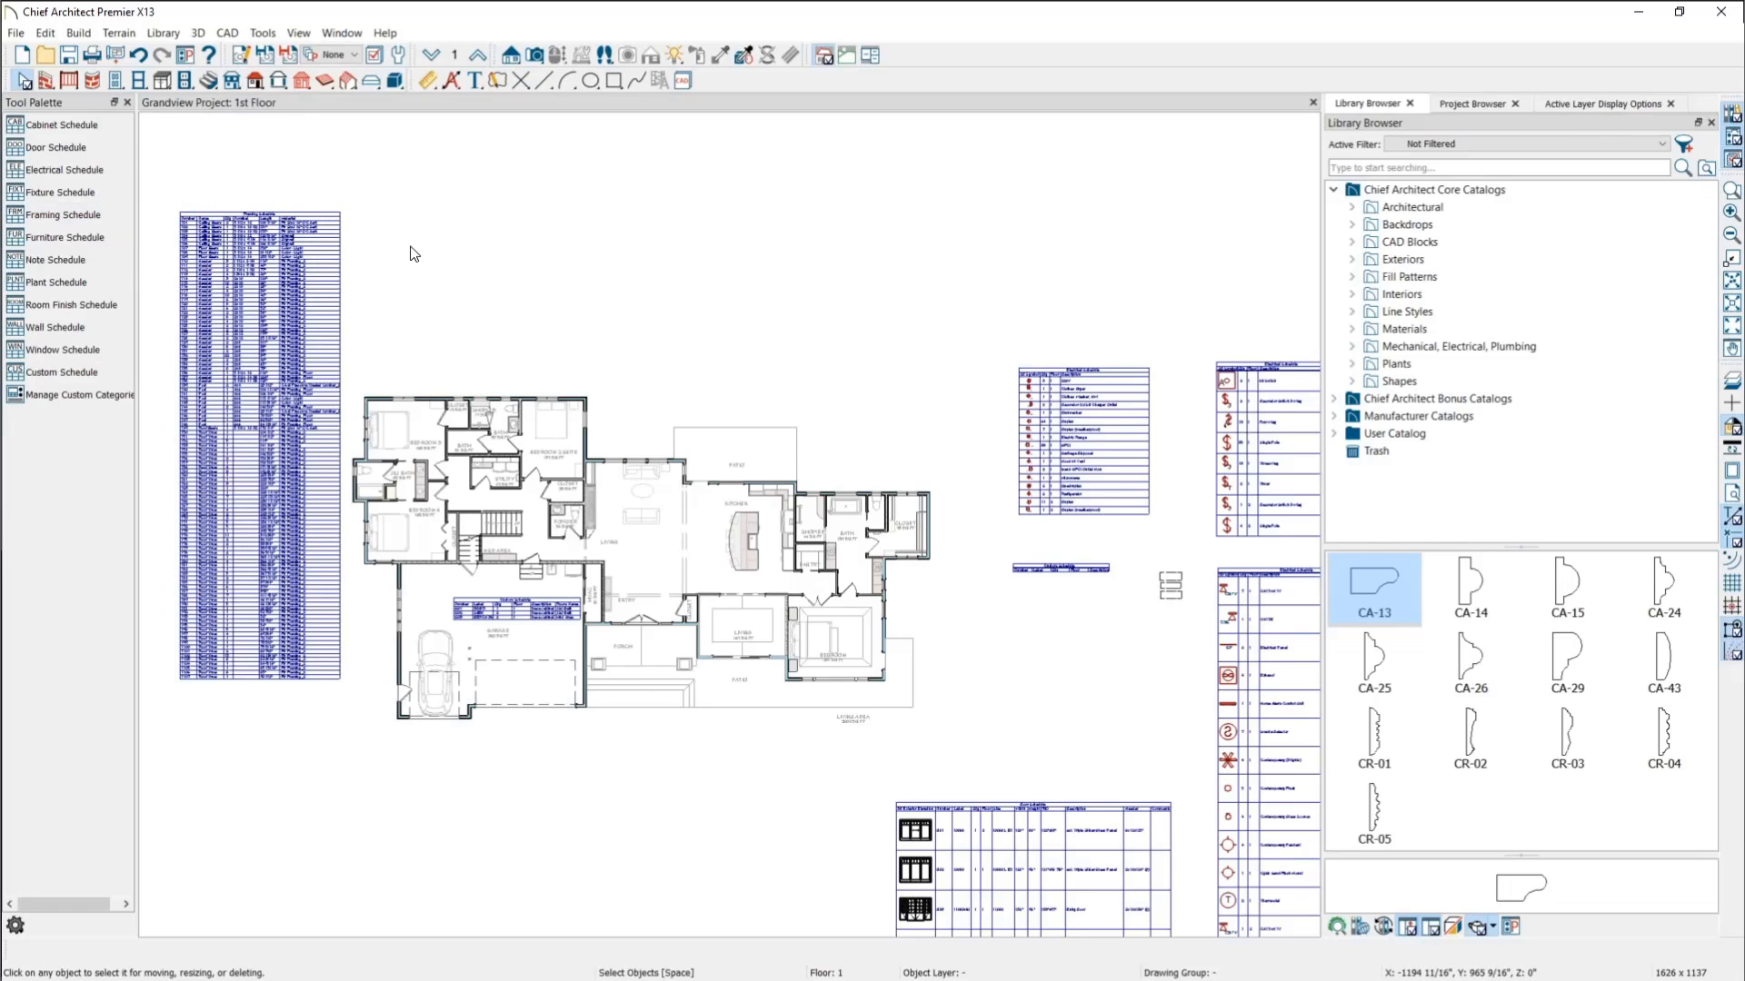
Step: Delete the framing schedule located beside the house plan
{"action": "scroll", "coordinate": [159, 221], "scroll_direction": "up", "scroll_amount": 2}
{"action": "scroll", "coordinate": [159, 224], "scroll_direction": "up", "scroll_amount": 2}
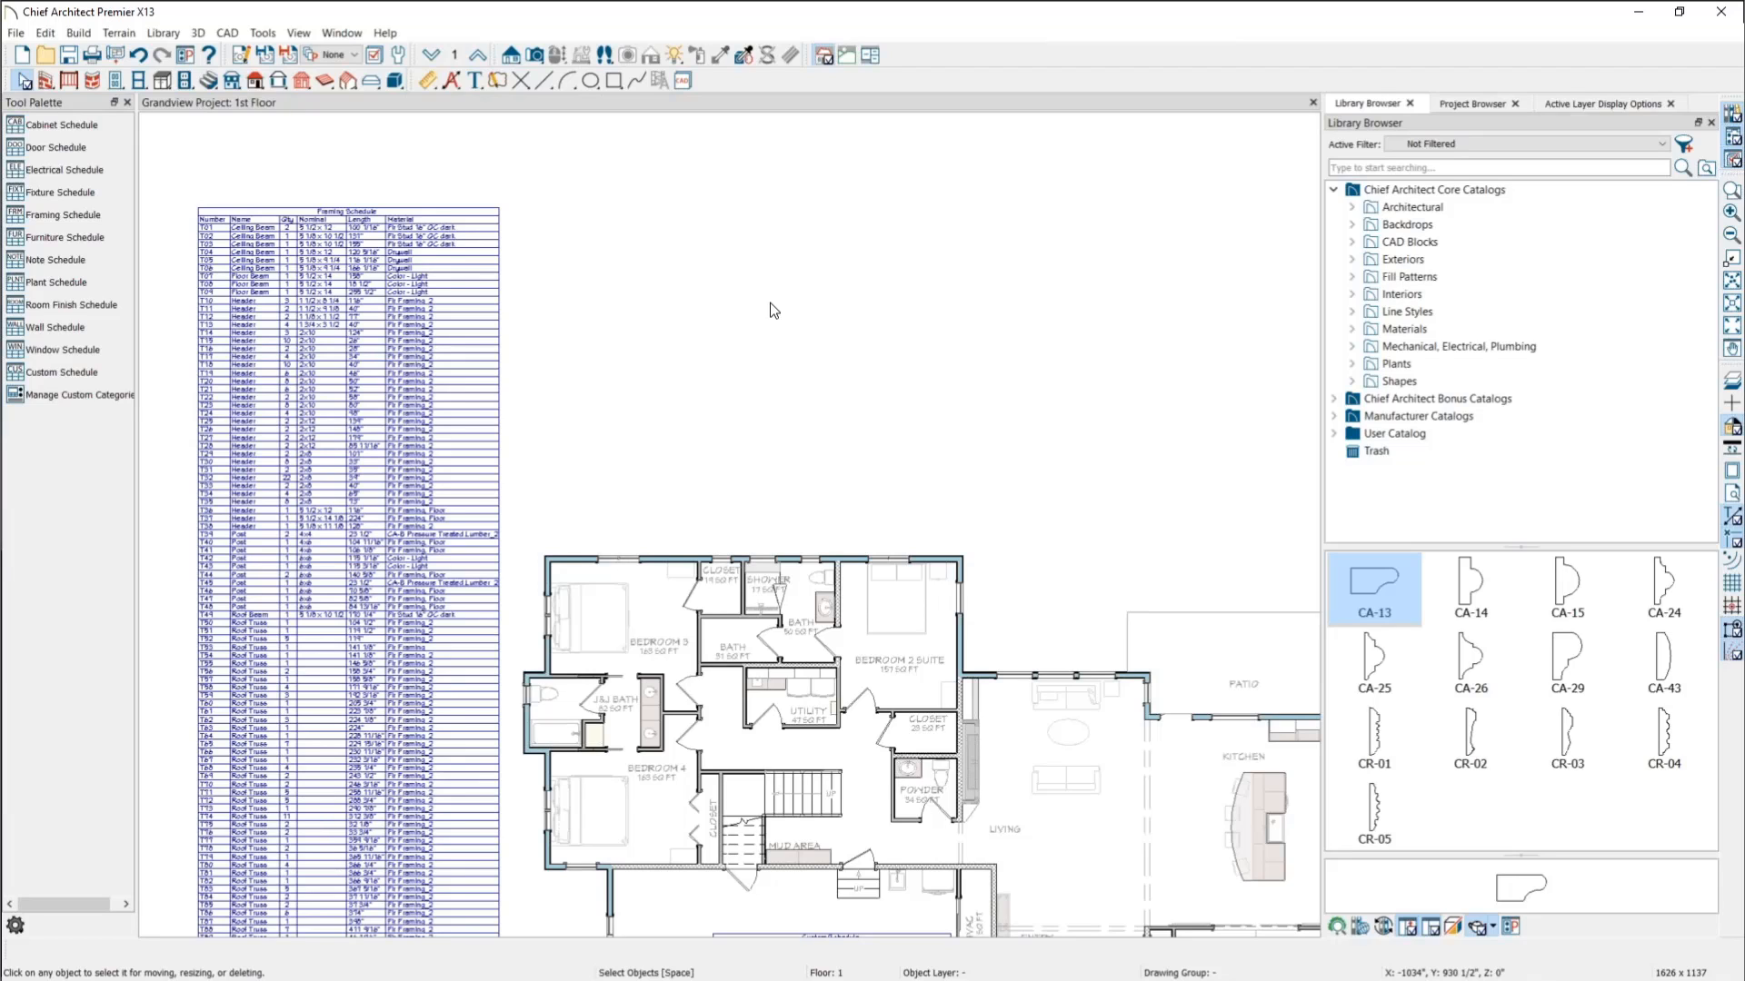
{"action": "left_click", "coordinate": [309, 383]}
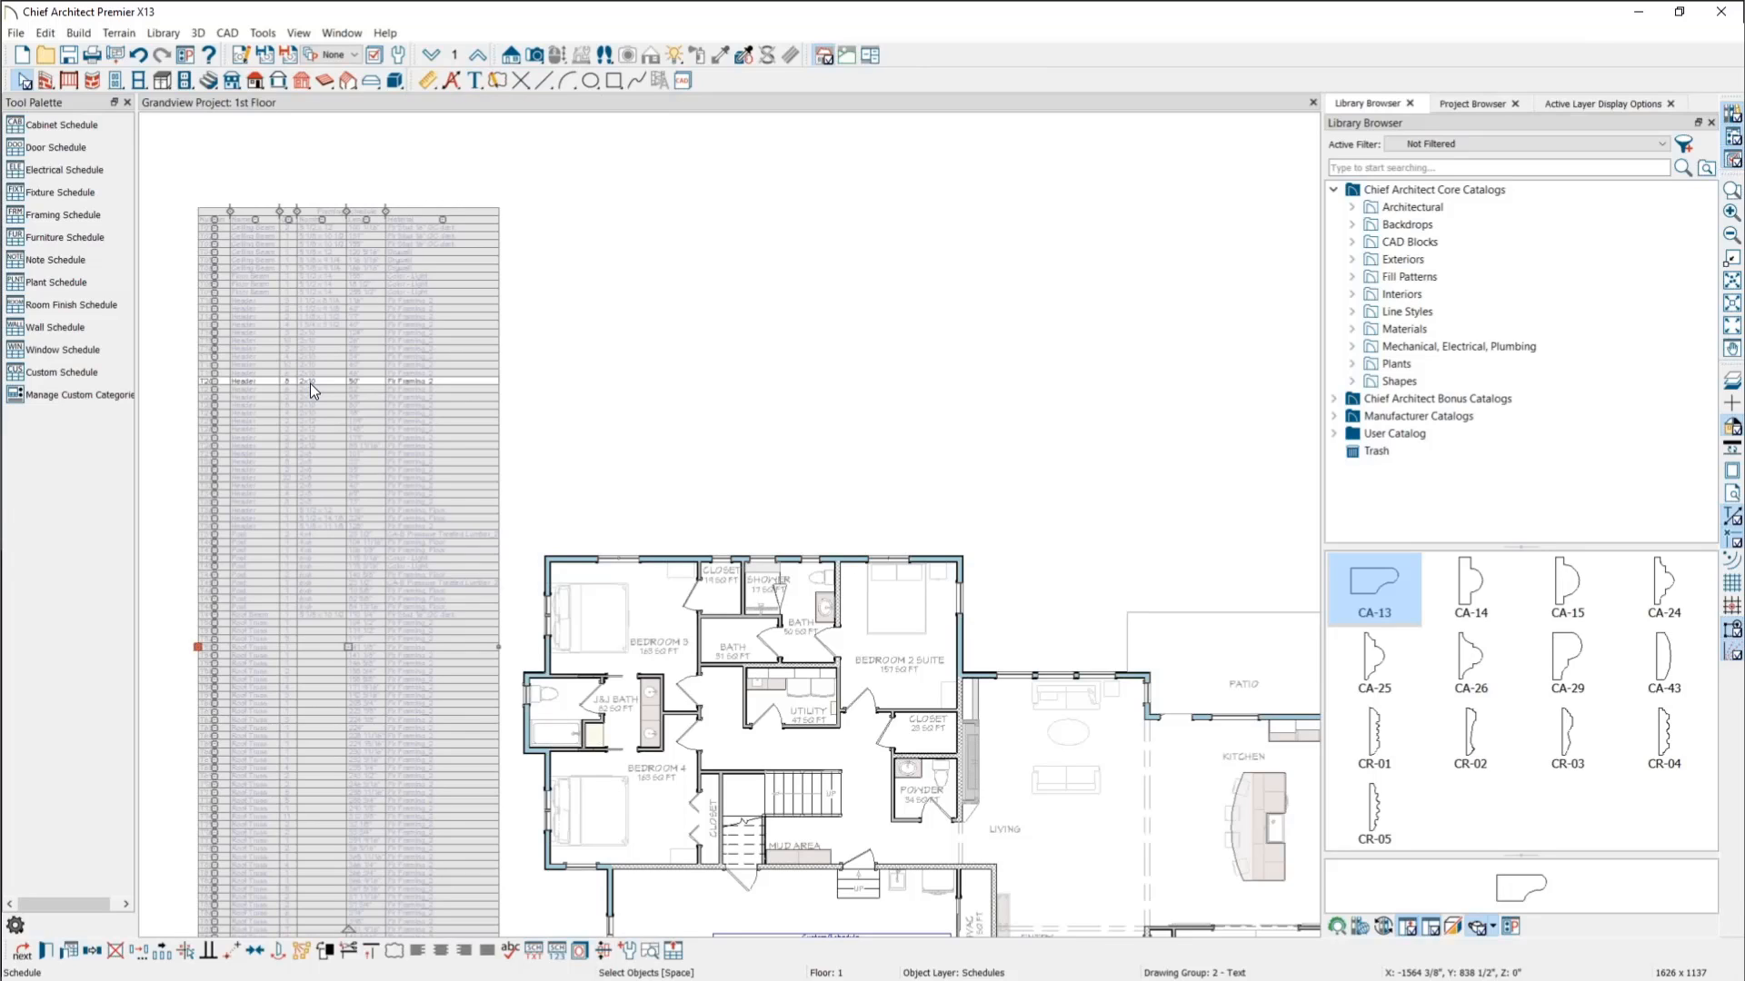
{"action": "key", "text": "Delete"}
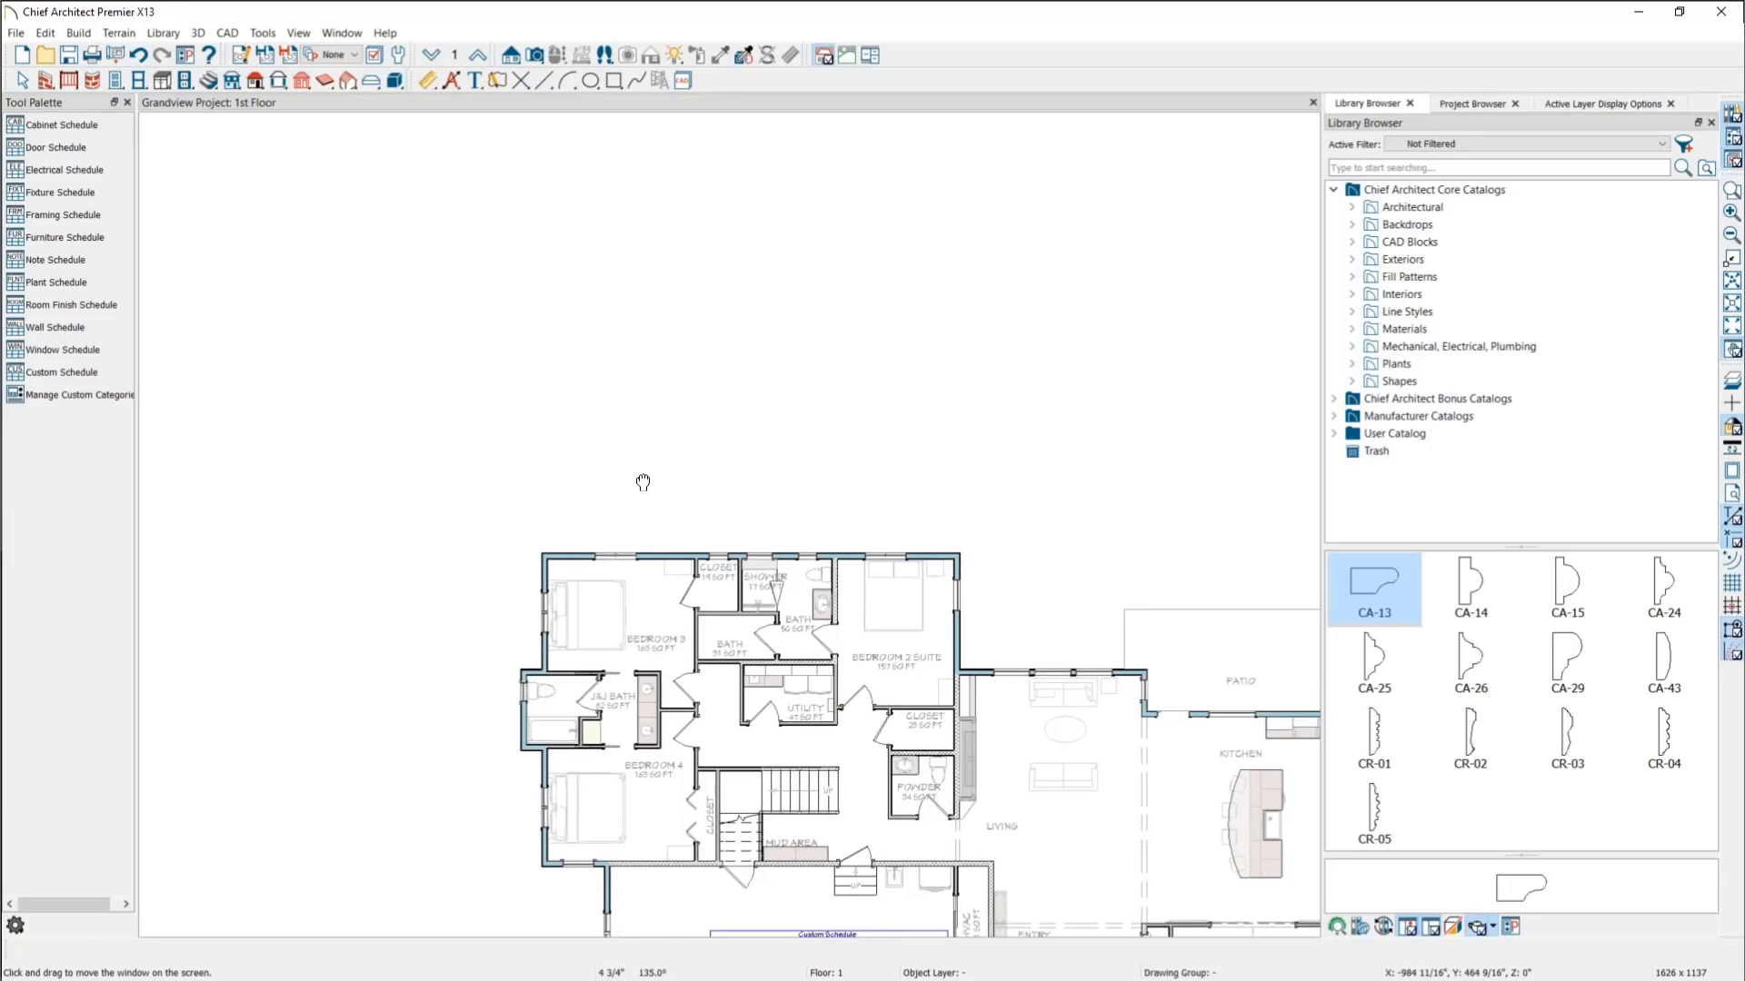
Step: Add the Label column to the electrical schedule that lists the outlets and apply the specification
{"action": "middle_click_drag", "start_coordinate": [642, 482], "coordinate": [498, 352]}
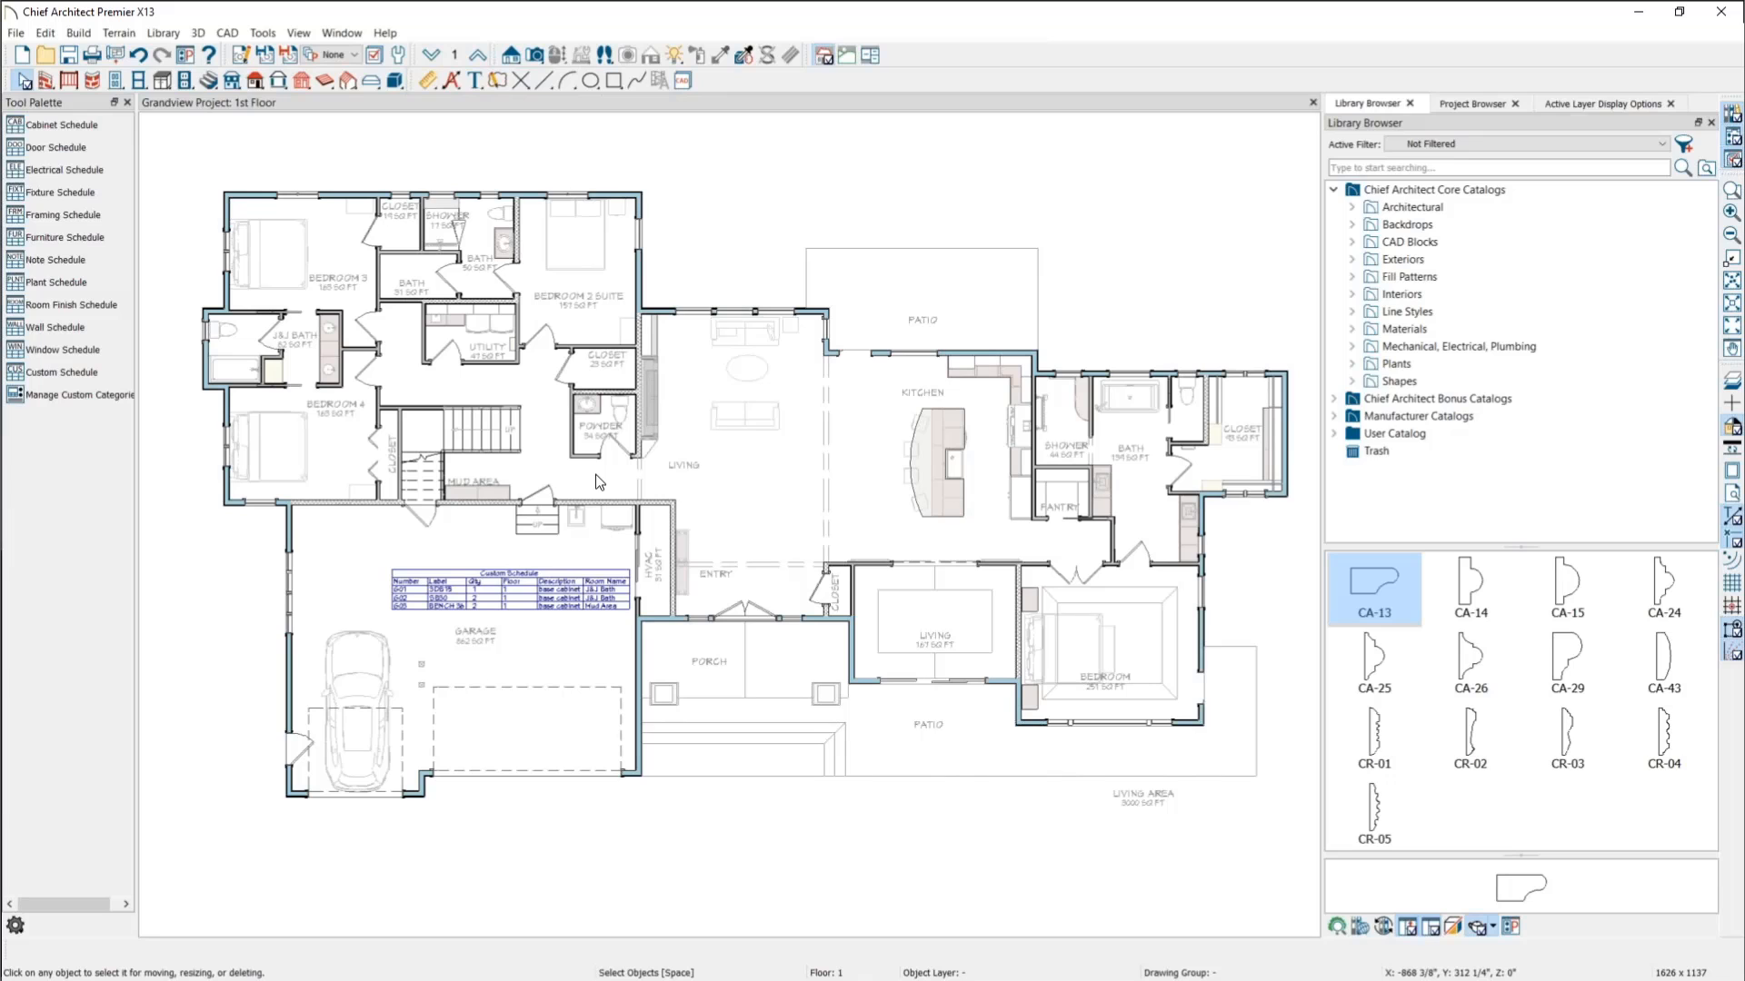
{"action": "middle_click_drag", "start_coordinate": [953, 474], "coordinate": [103, 475]}
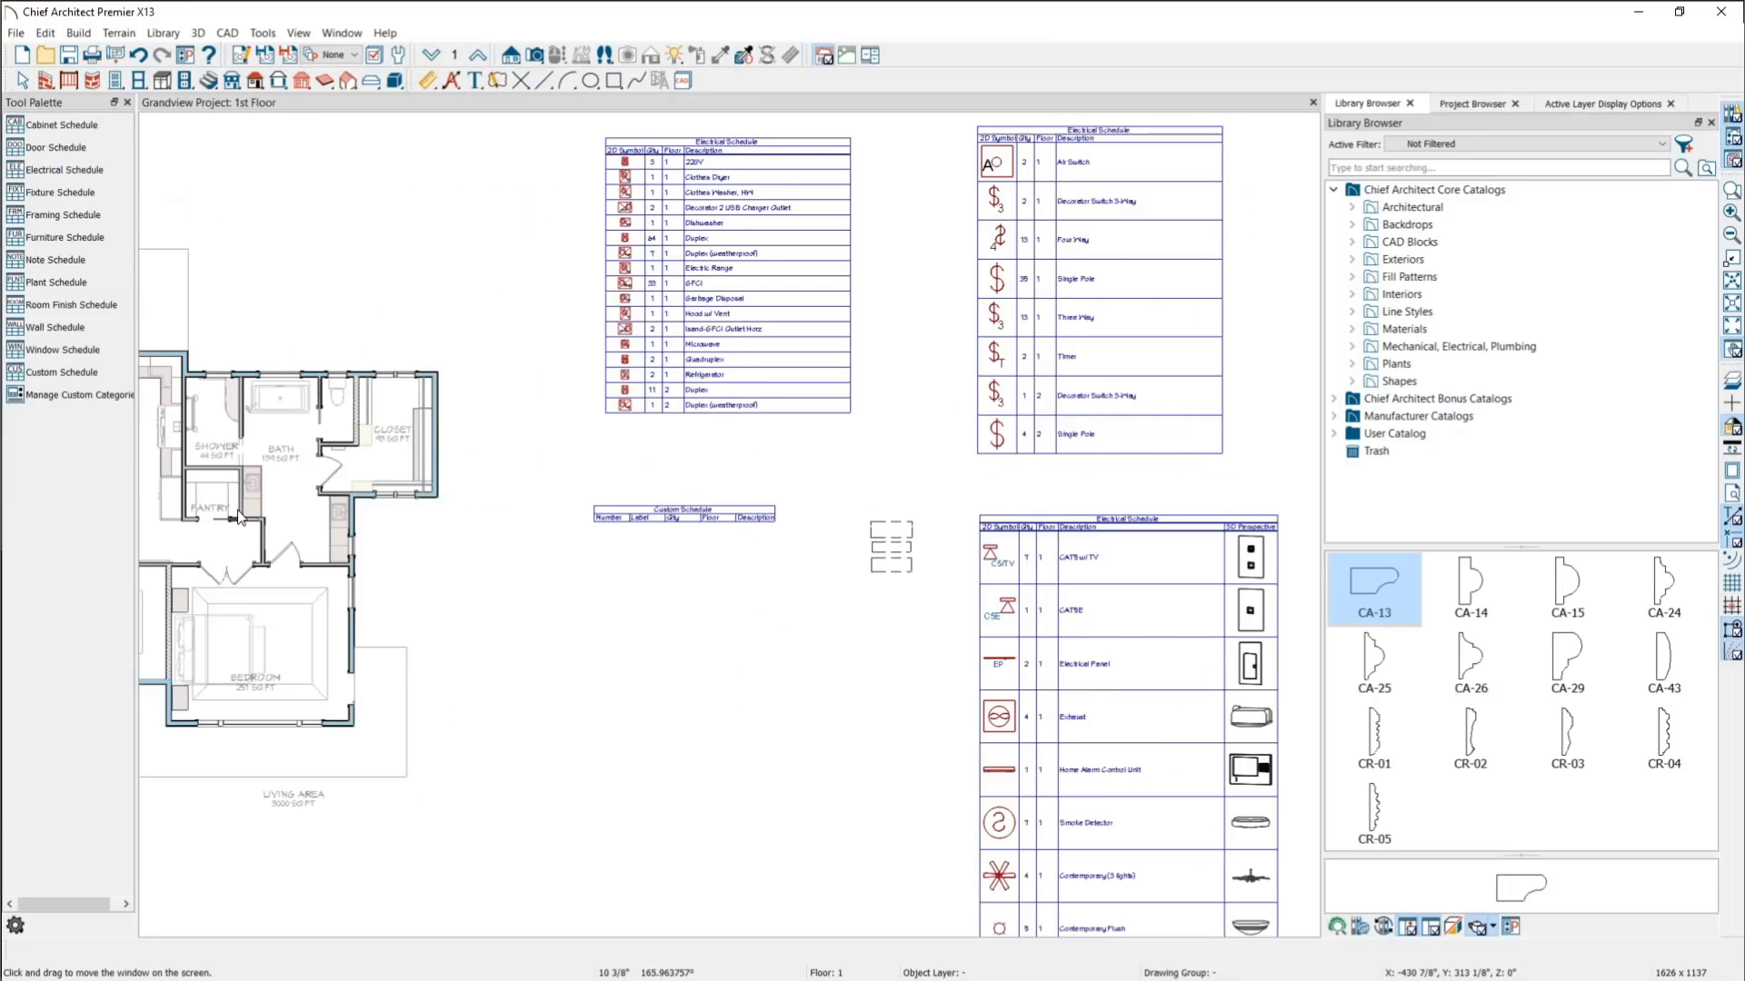
{"action": "key", "text": "space"}
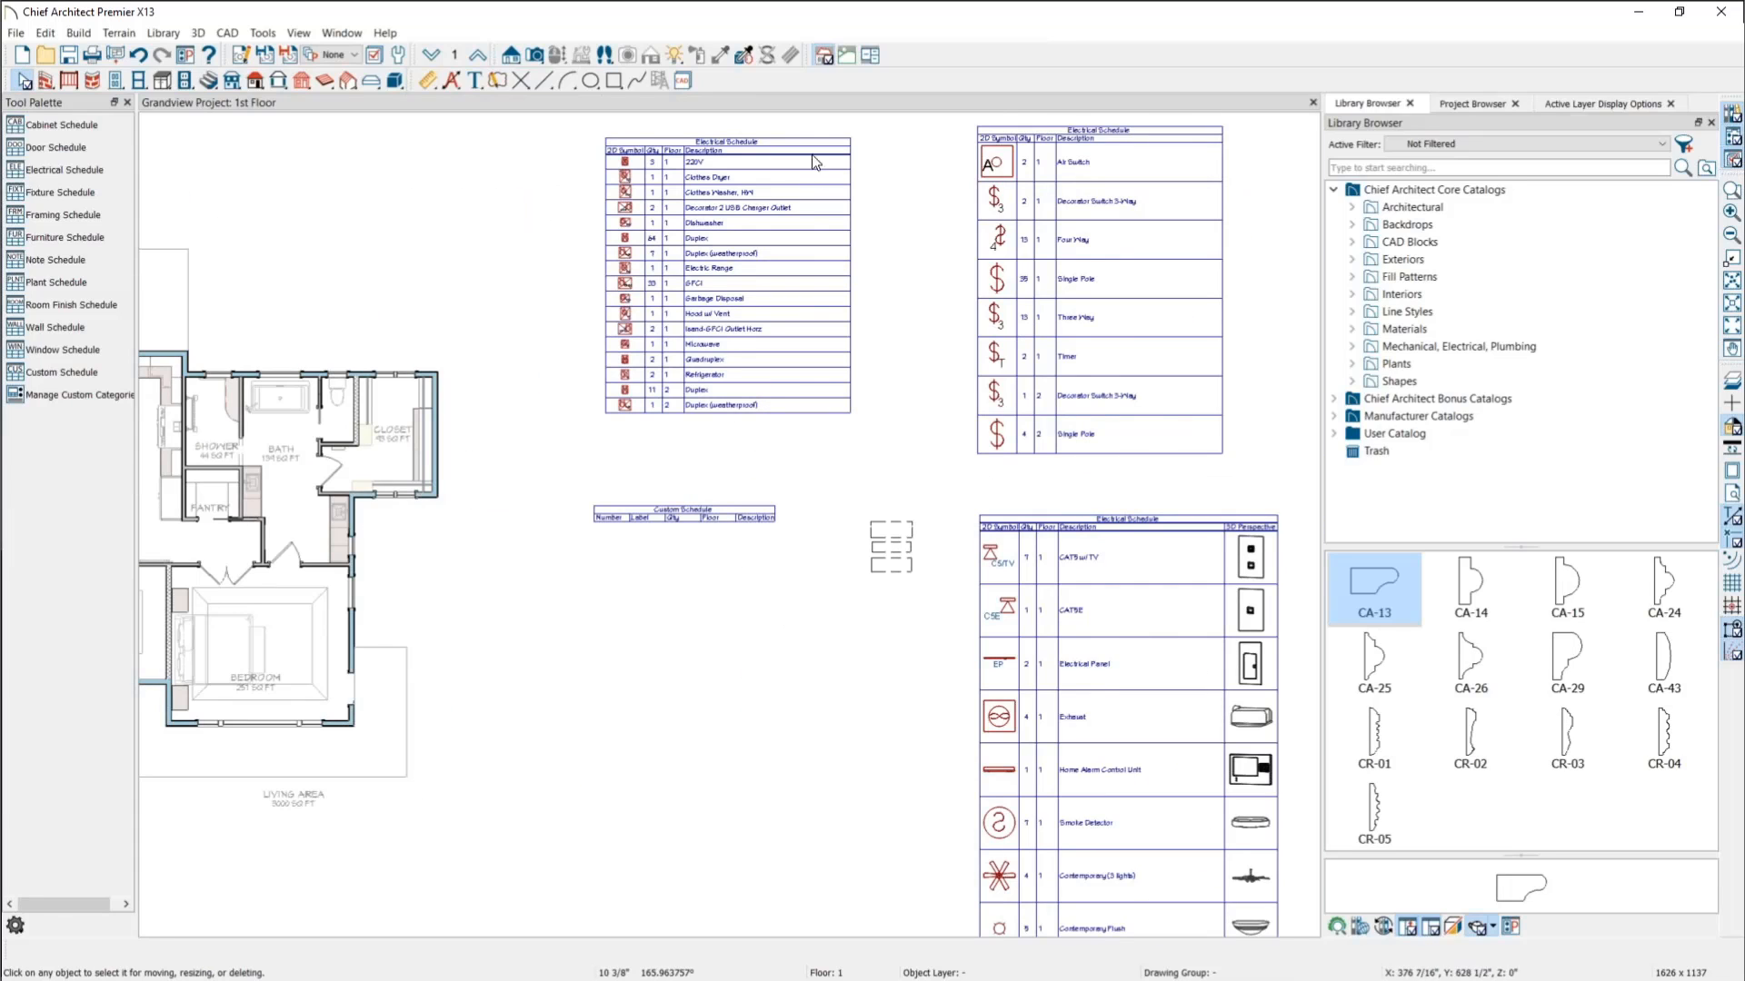
{"action": "scroll", "coordinate": [801, 167], "scroll_direction": "up", "scroll_amount": 2}
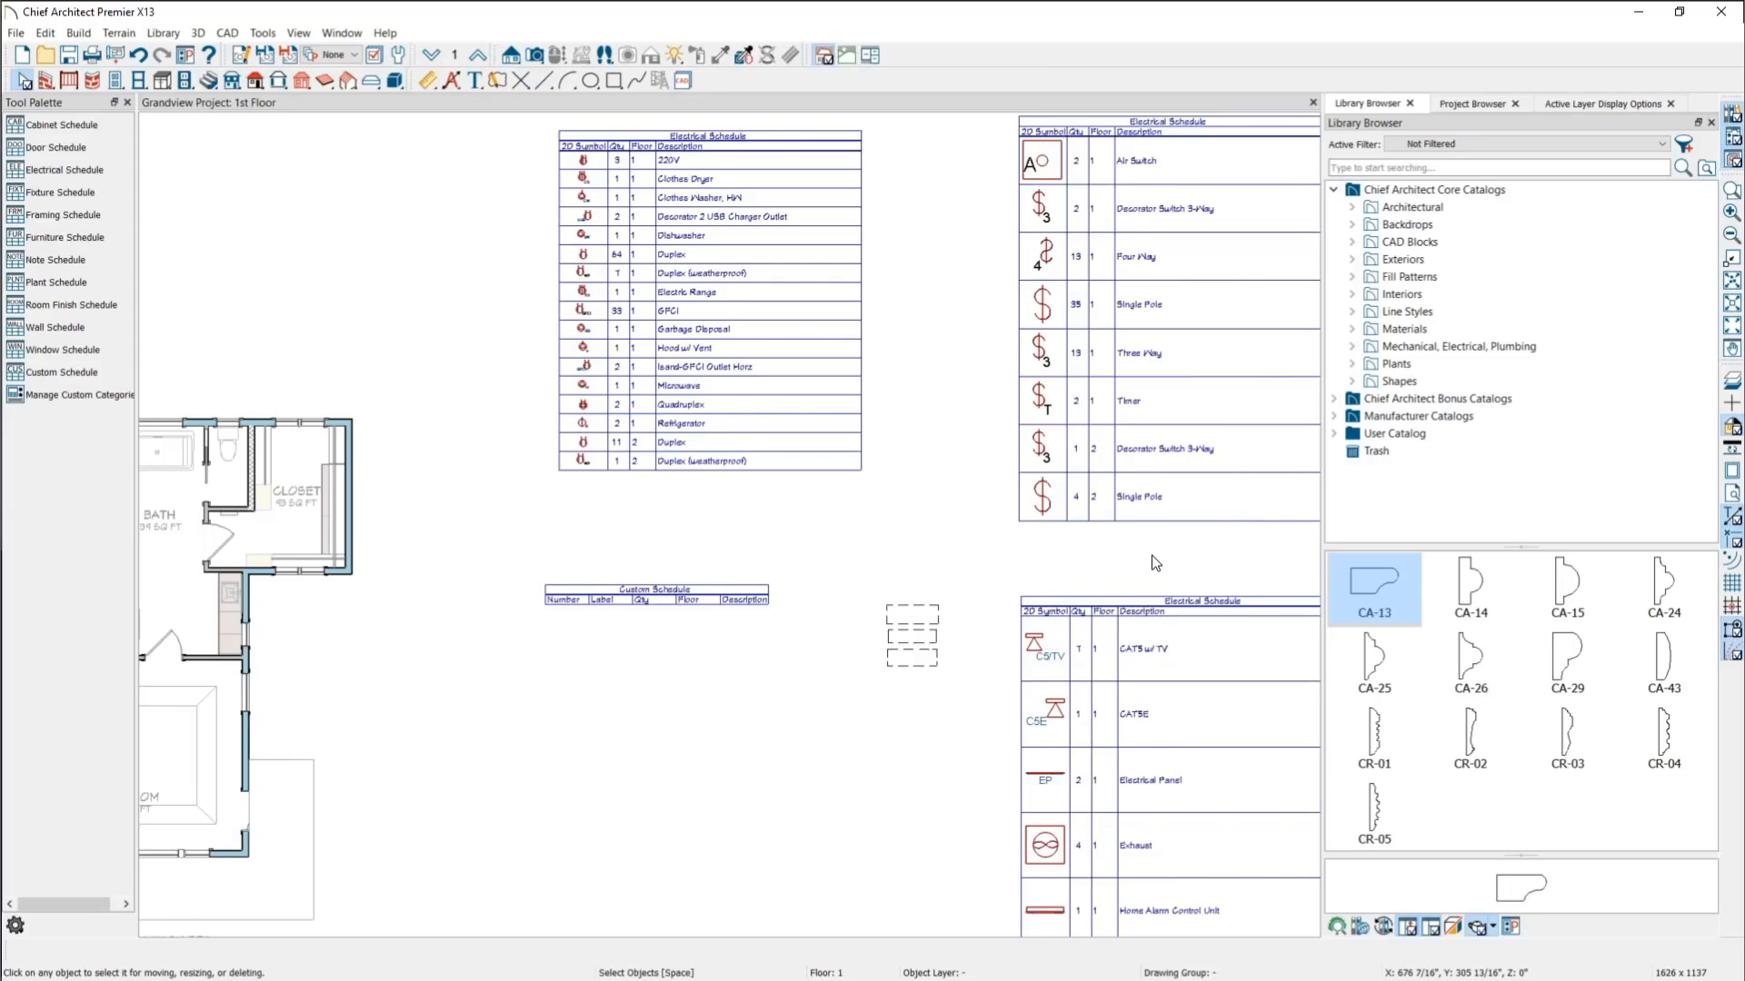
{"action": "middle_click_drag", "start_coordinate": [1155, 561], "coordinate": [862, 599]}
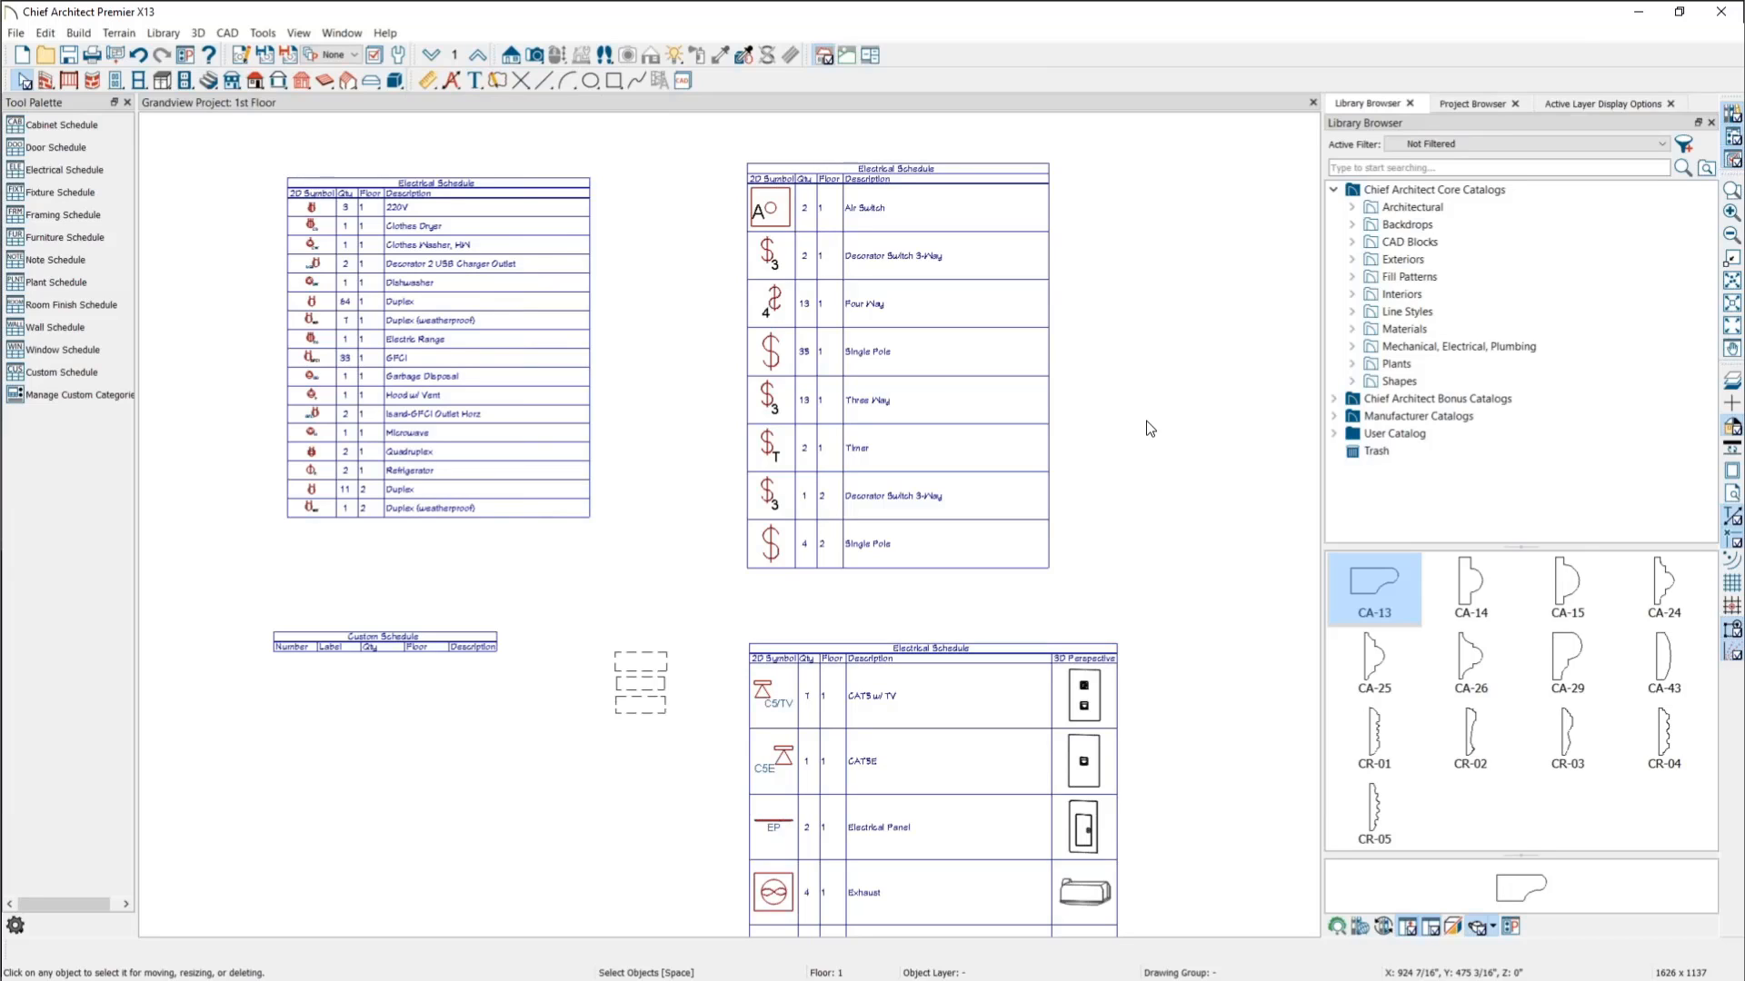
{"action": "right_click", "coordinate": [531, 391]}
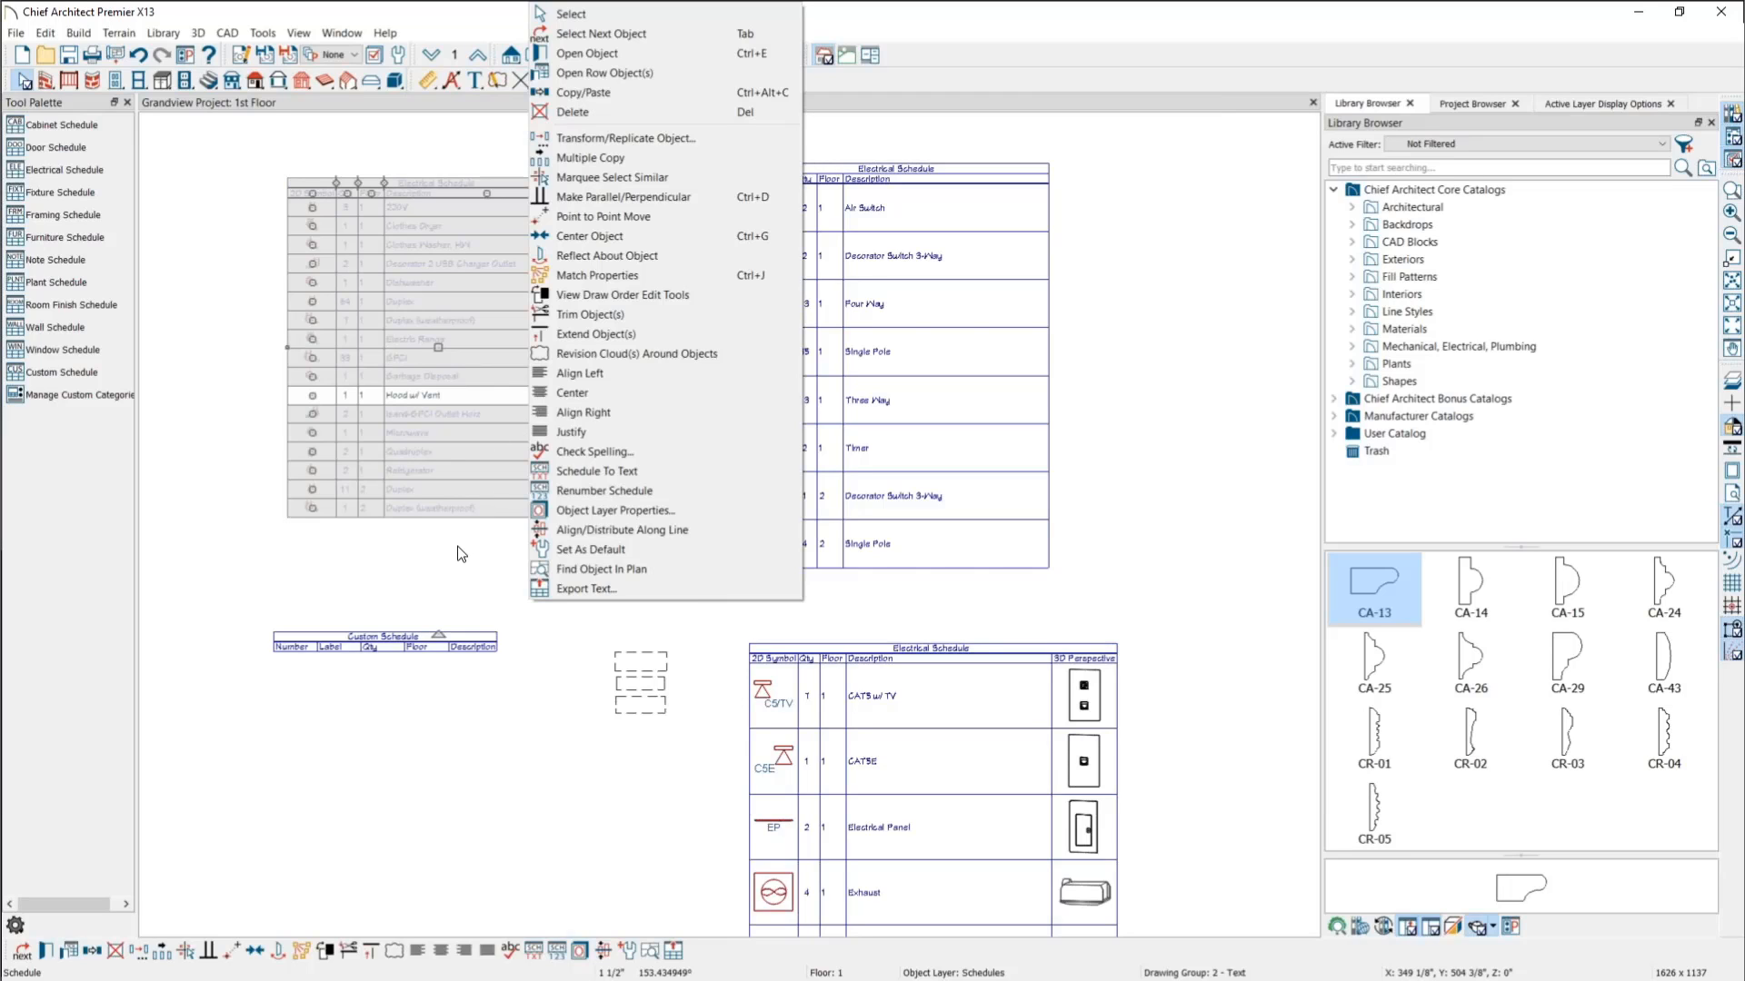
{"action": "double_click", "coordinate": [520, 476]}
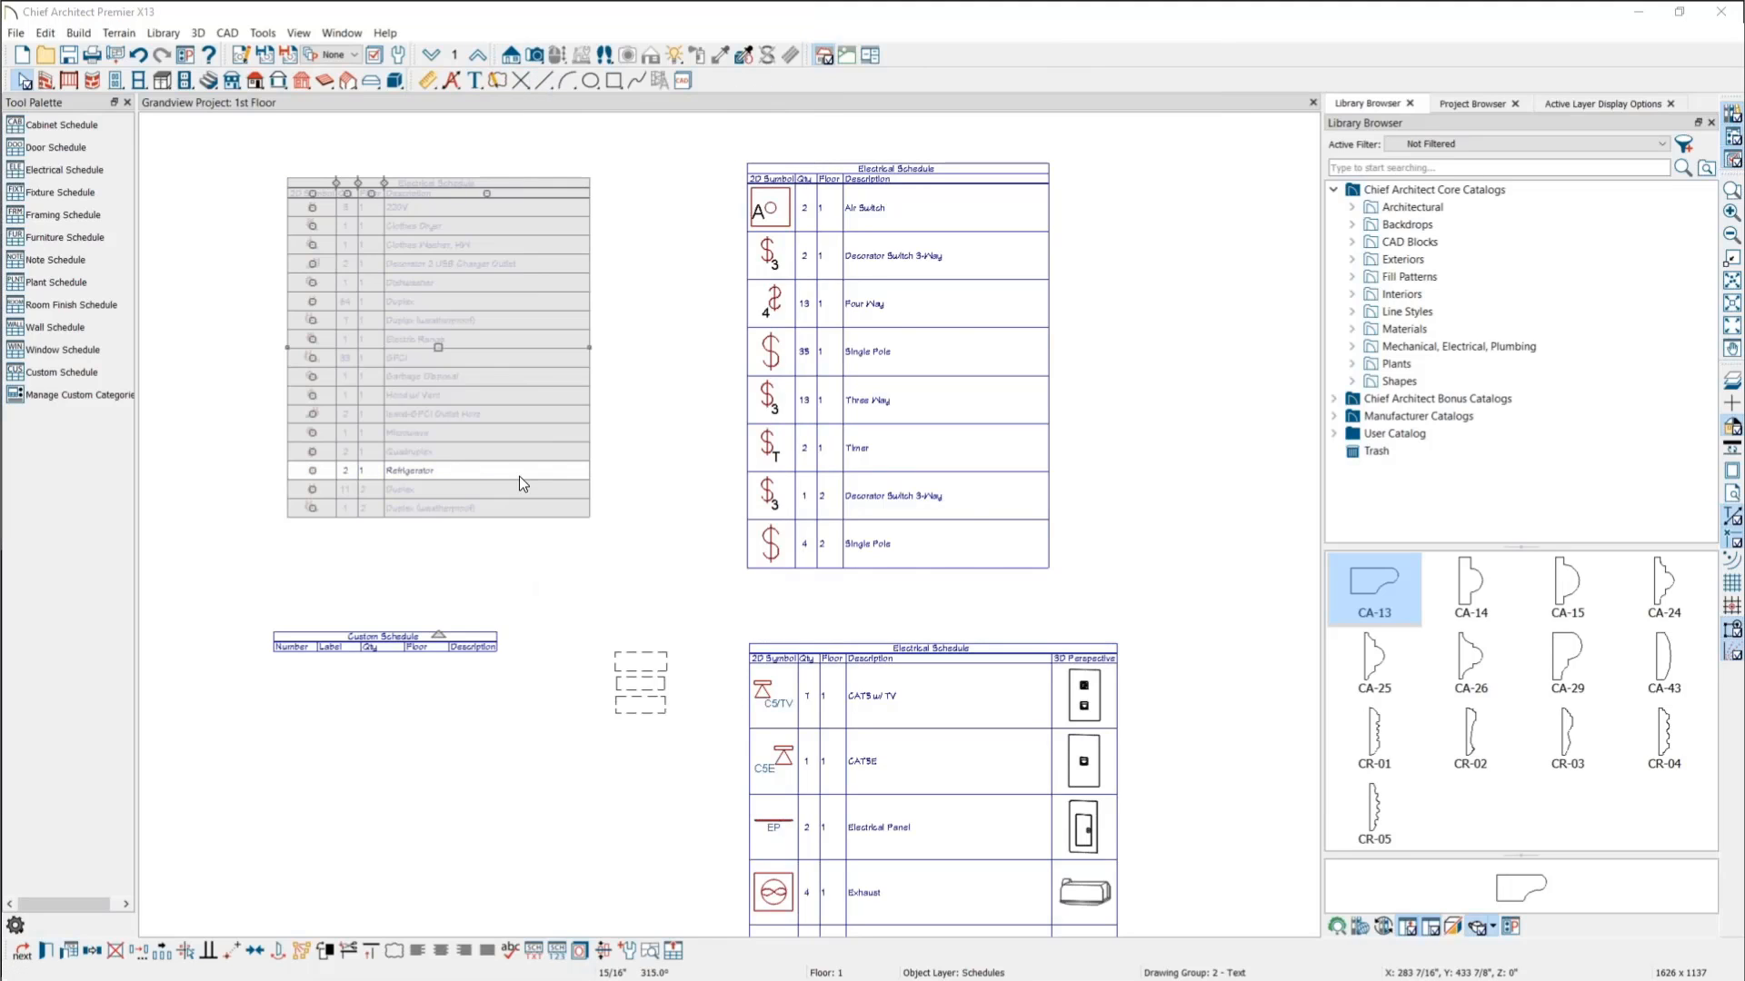
{"action": "scroll", "coordinate": [738, 609], "scroll_direction": "down", "scroll_amount": 2}
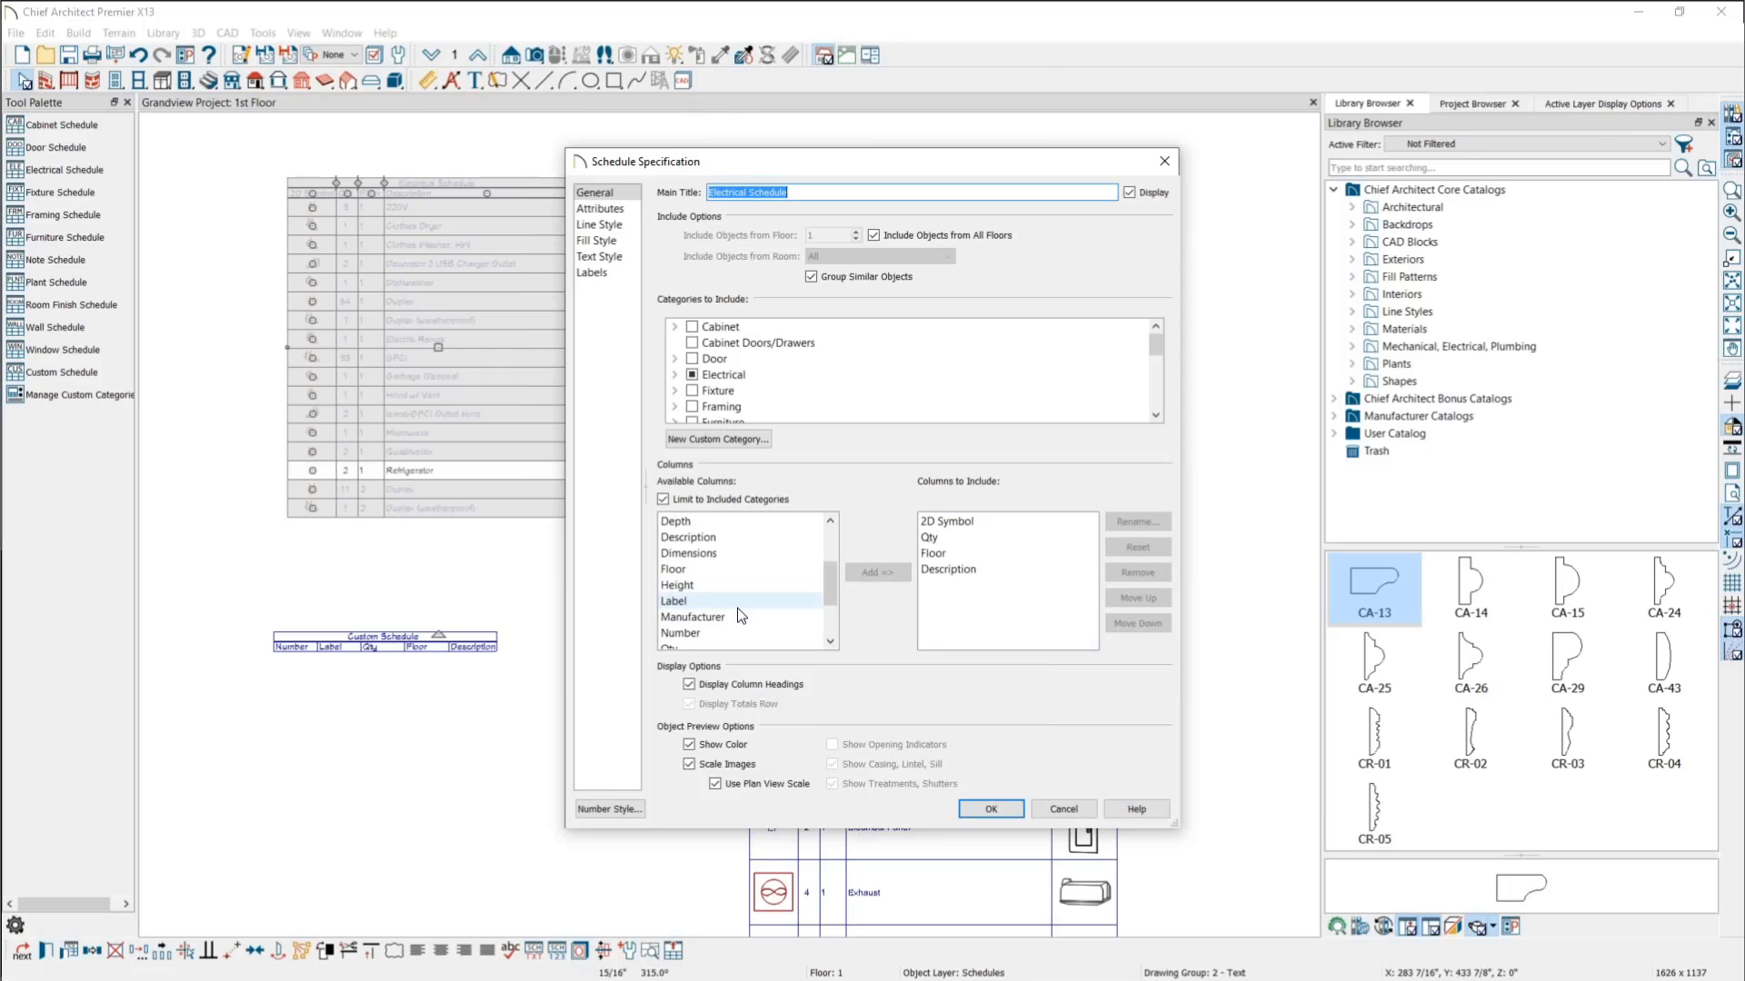
{"action": "left_click", "coordinate": [738, 602]}
{"action": "left_click", "coordinate": [874, 571]}
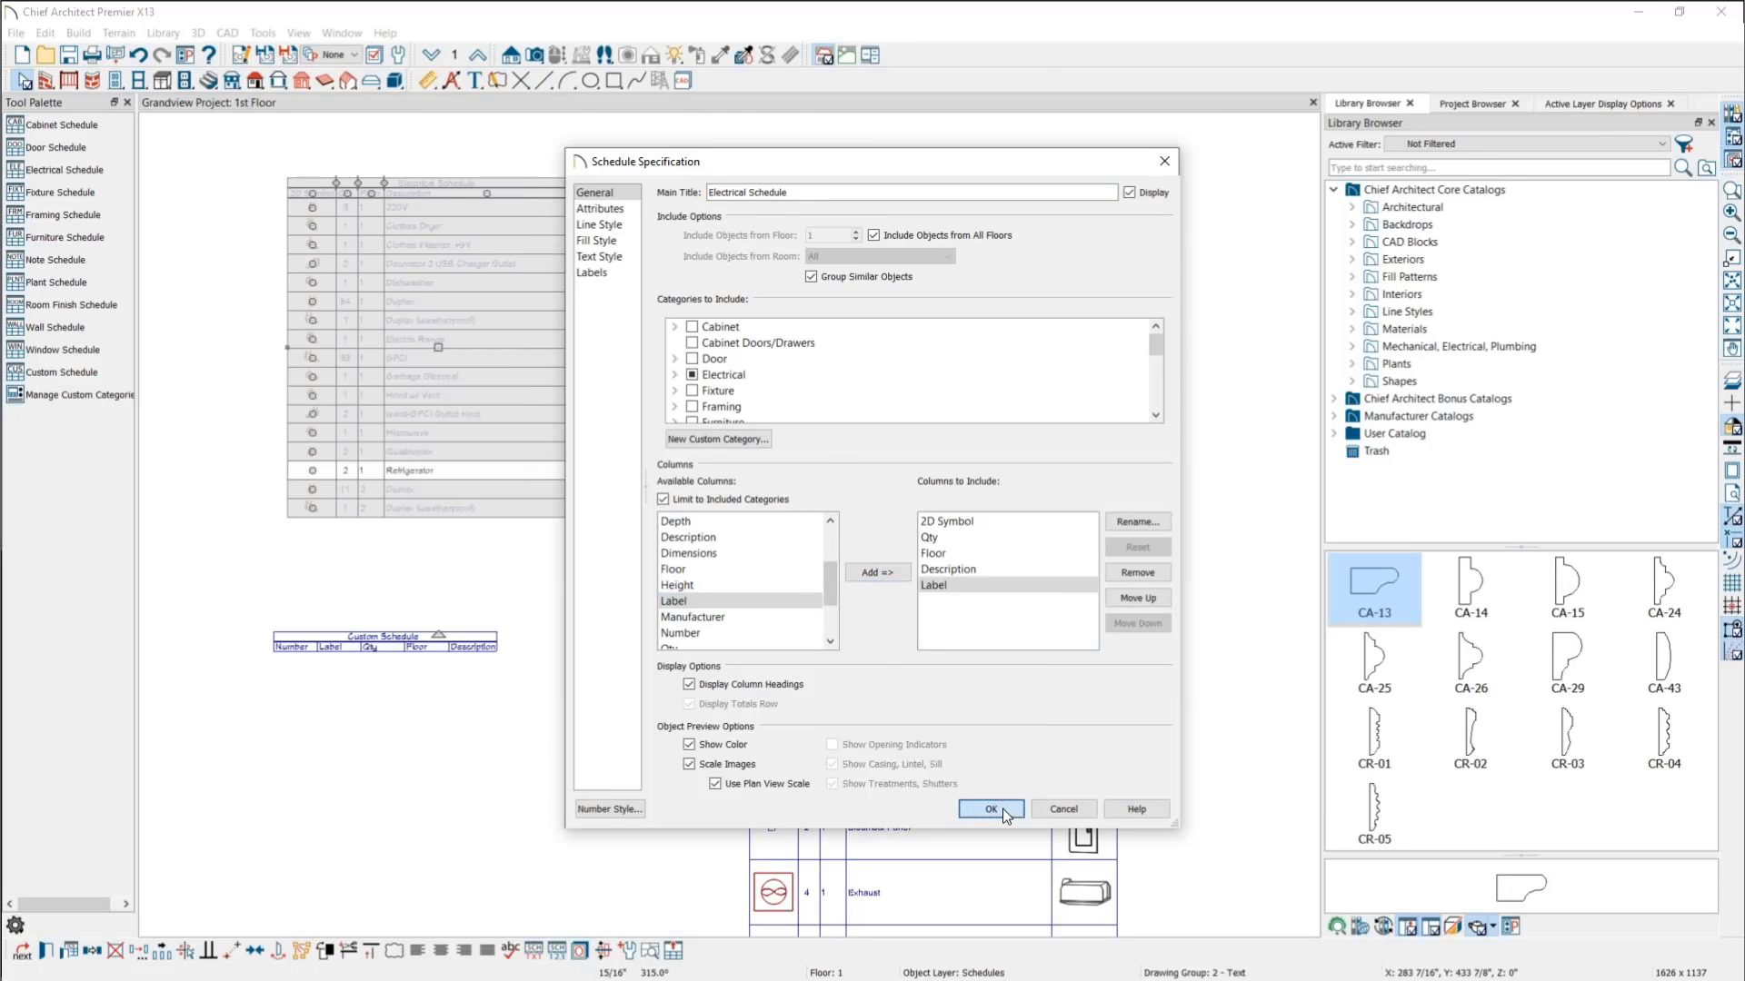
{"action": "left_click", "coordinate": [996, 809]}
{"action": "left_click", "coordinate": [663, 575]}
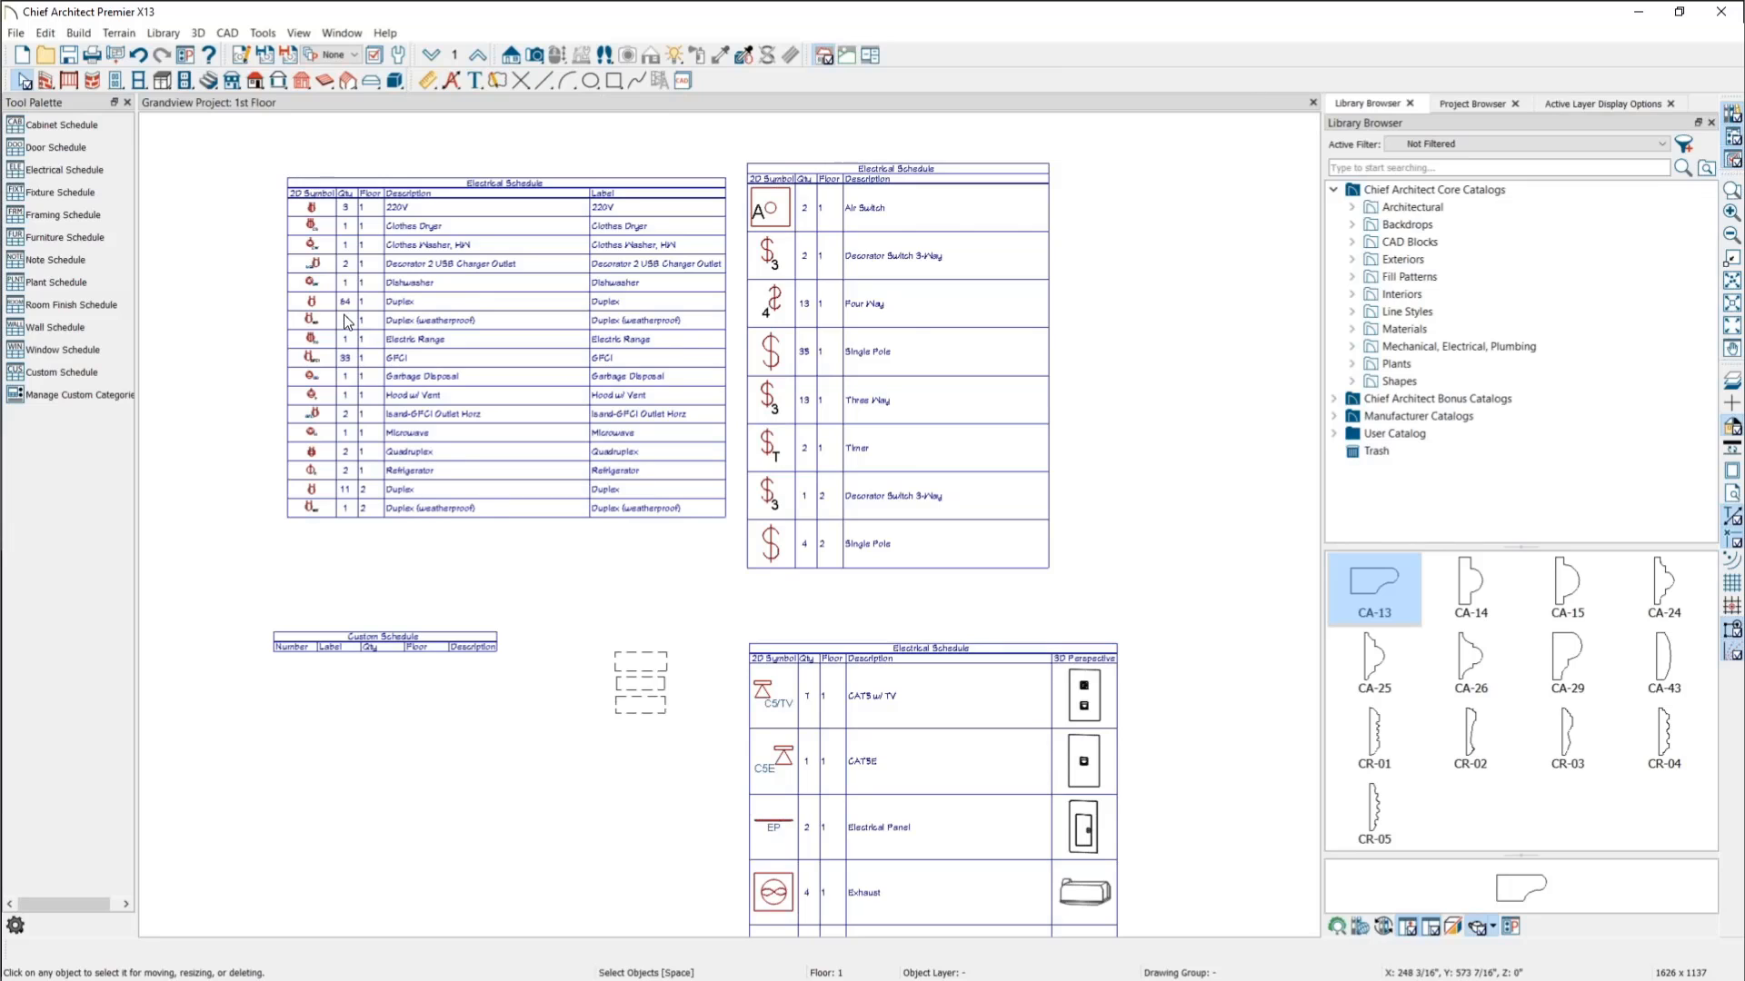
Step: Examine the Electrical subcategories included in the outlet schedule's specification, and close it without changes
{"action": "left_click", "coordinate": [320, 251]}
{"action": "key", "text": "Escape"}
{"action": "double_click", "coordinate": [510, 282]}
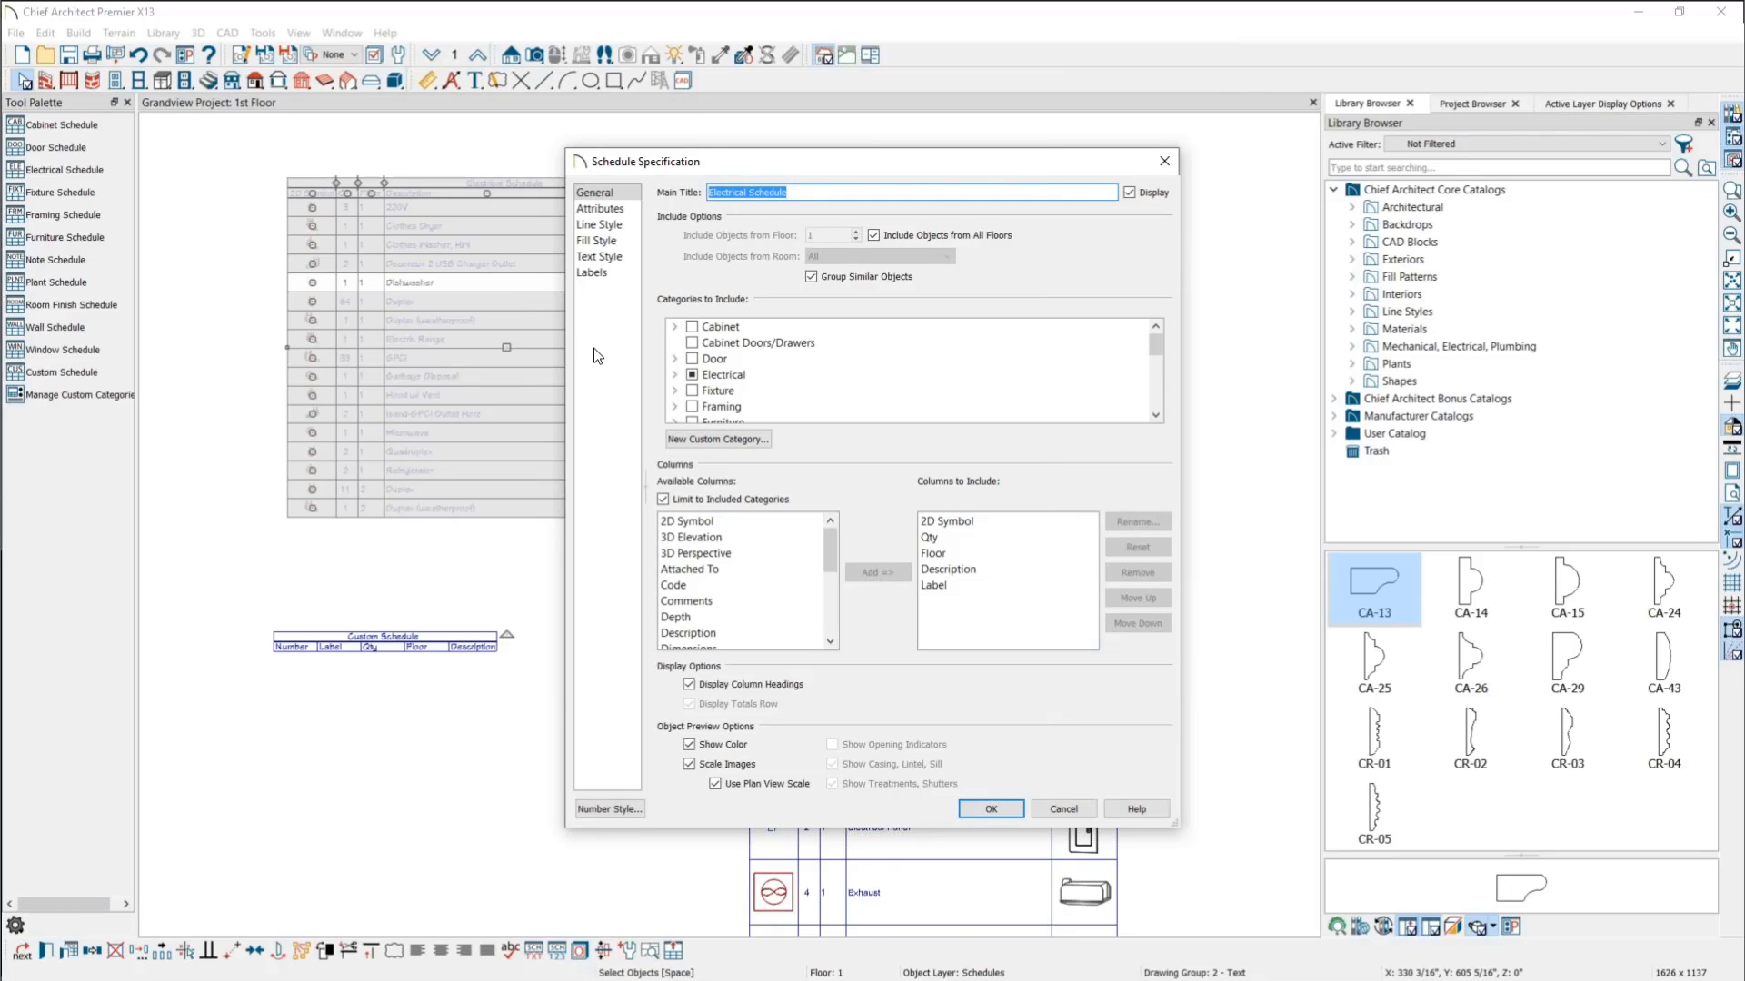
{"action": "left_click", "coordinate": [675, 374]}
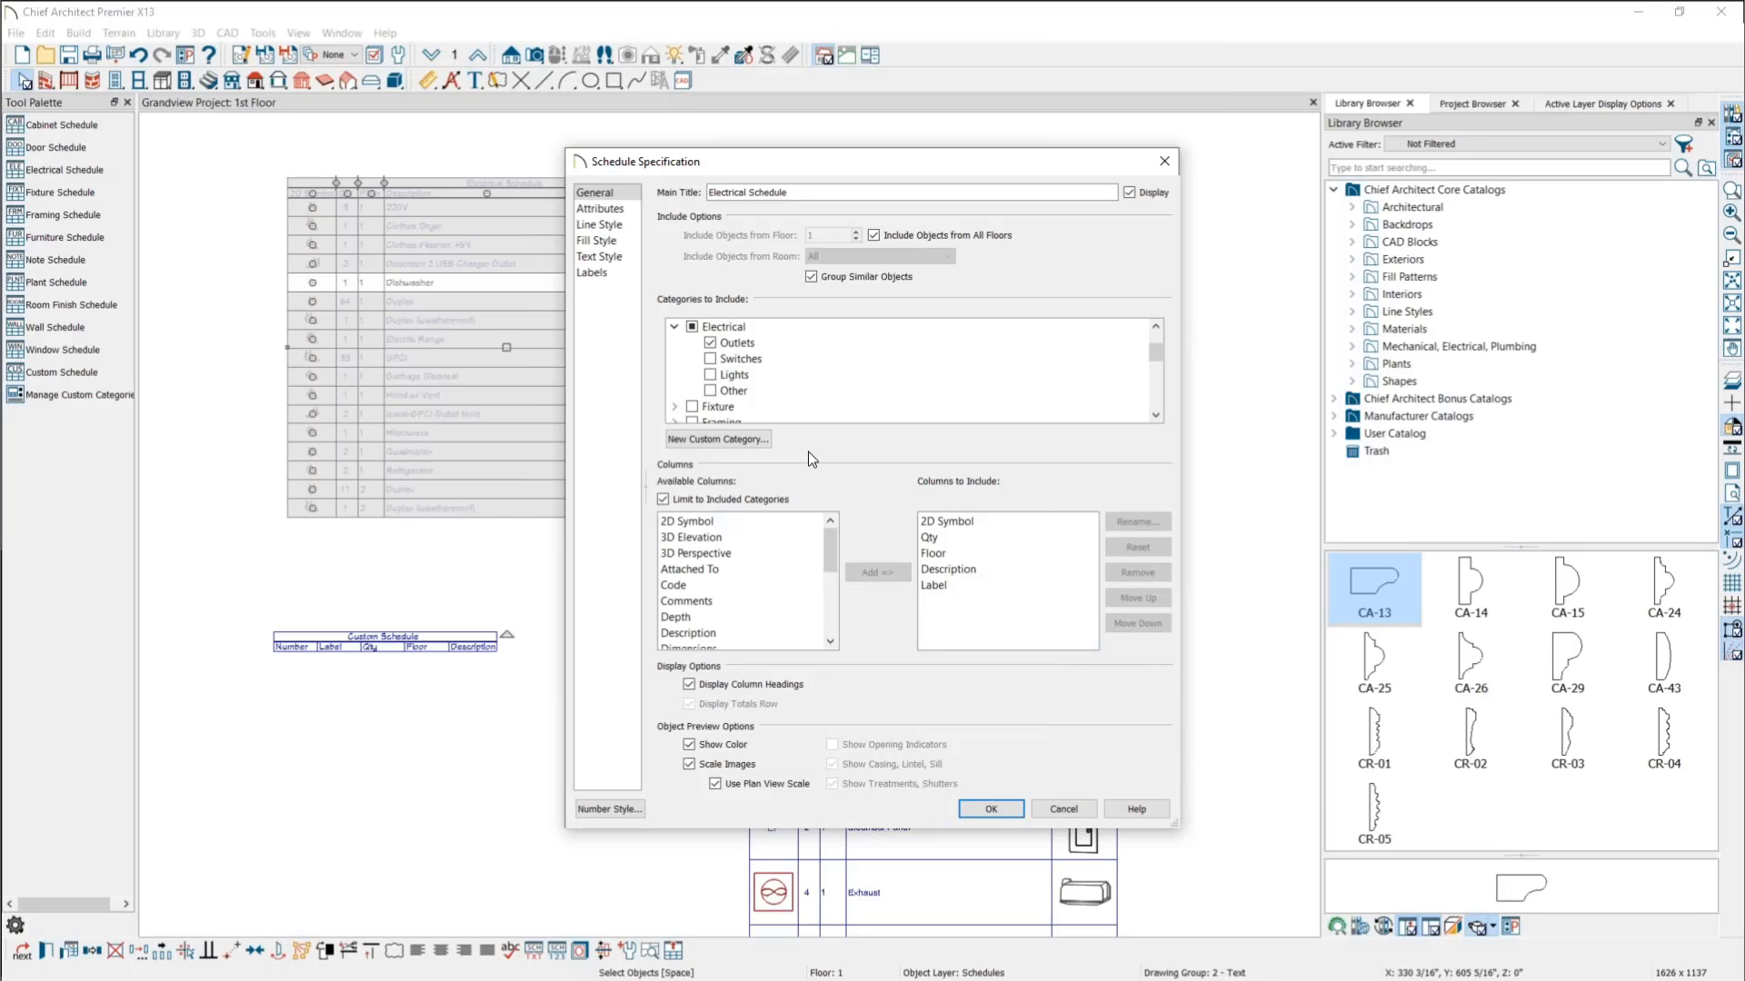
{"action": "left_click", "coordinate": [1165, 163]}
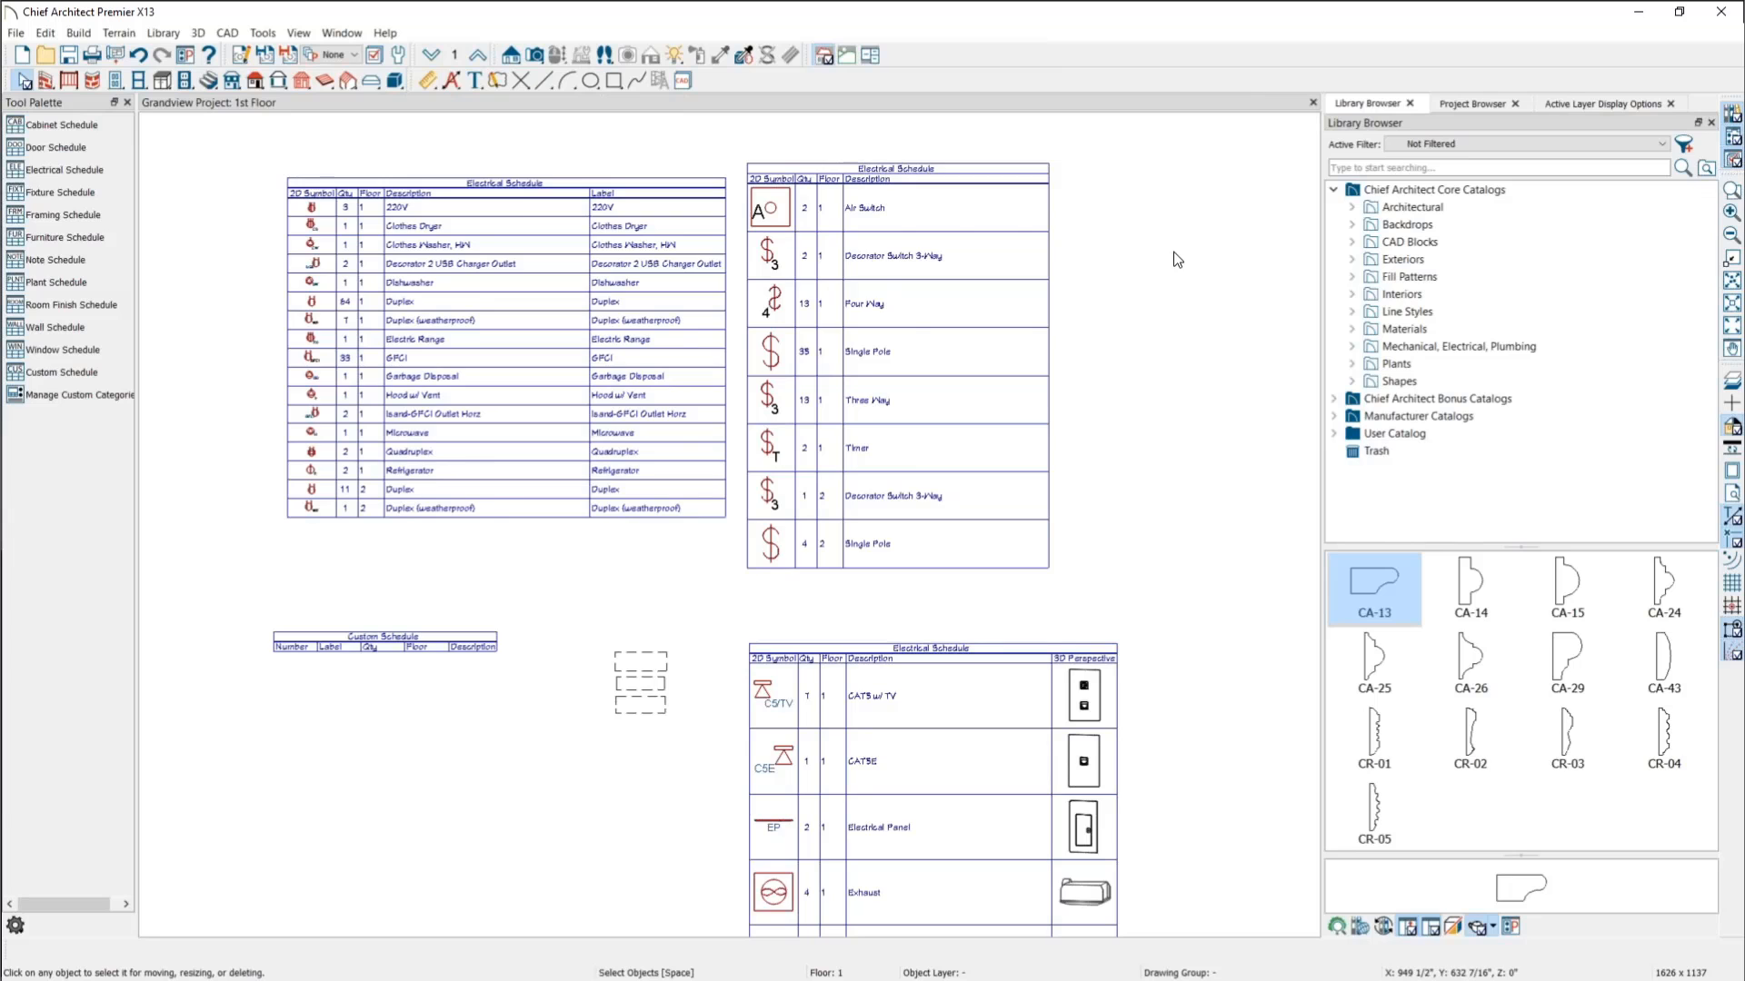
Step: Return to the first-floor house plan and inspect the rooms around the utility room and the garage's custom schedule
{"action": "scroll", "coordinate": [1177, 259], "scroll_direction": "down", "scroll_amount": 2}
{"action": "scroll", "coordinate": [1177, 259], "scroll_direction": "down", "scroll_amount": 3}
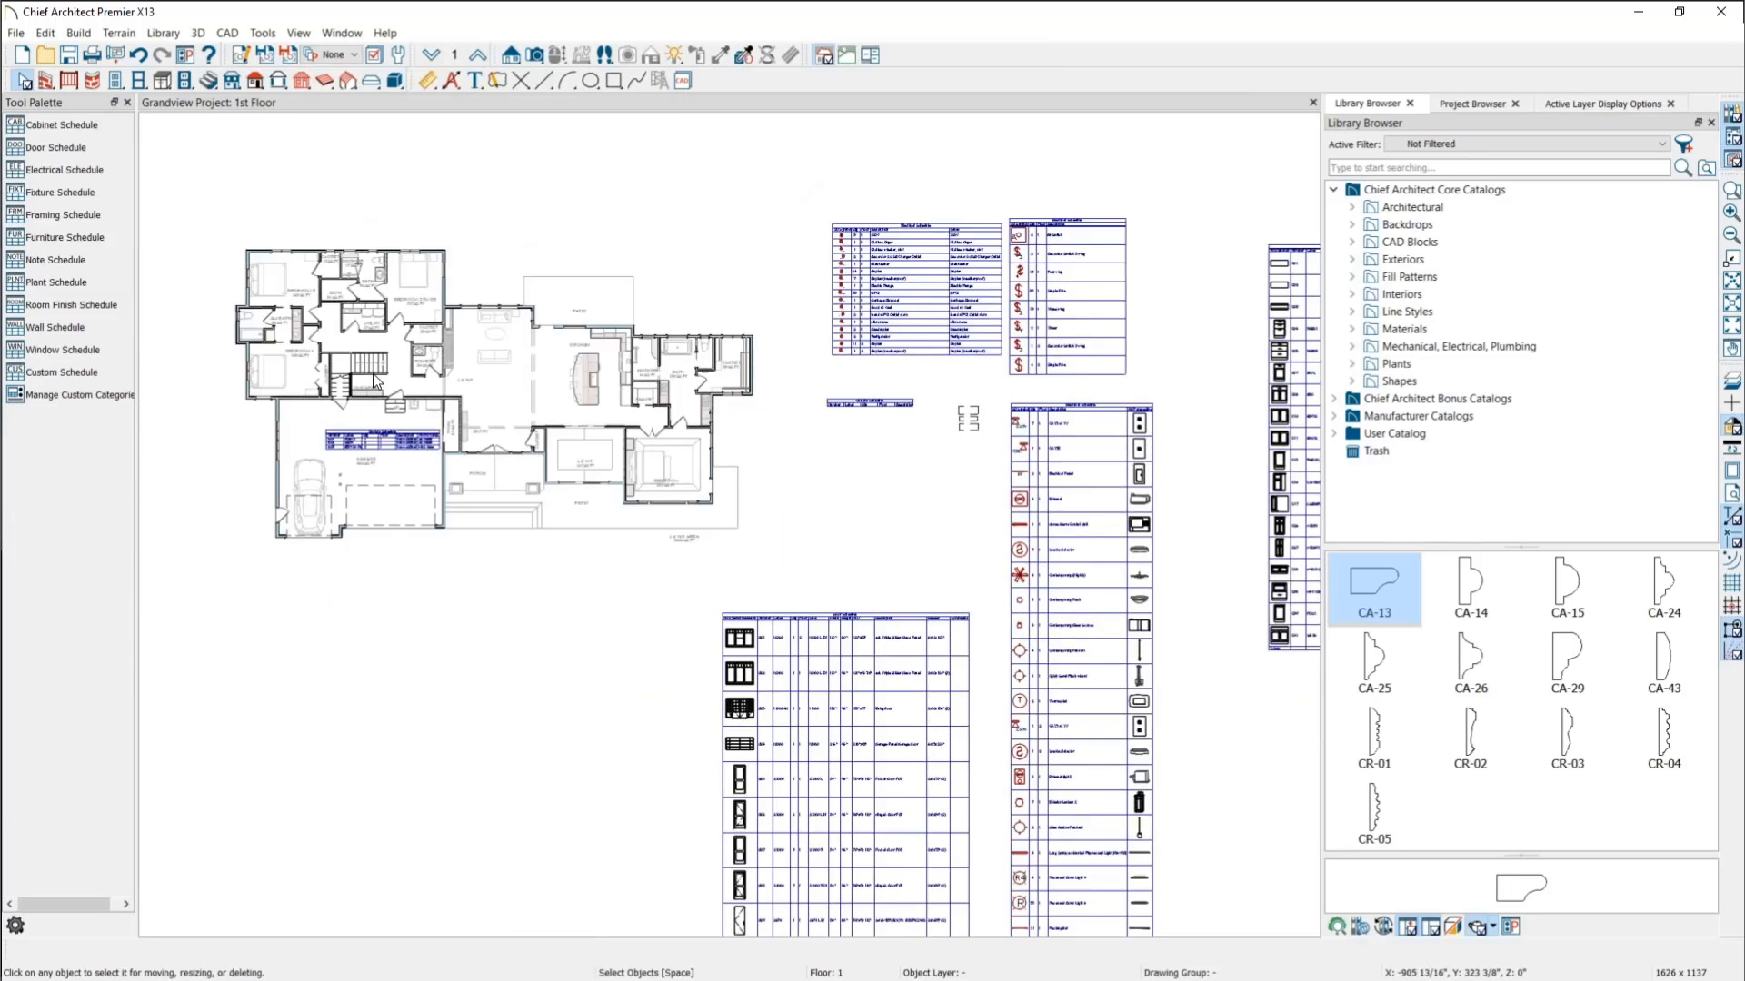
{"action": "scroll", "coordinate": [341, 418], "scroll_direction": "up", "scroll_amount": 2}
{"action": "scroll", "coordinate": [341, 417], "scroll_direction": "up", "scroll_amount": 3}
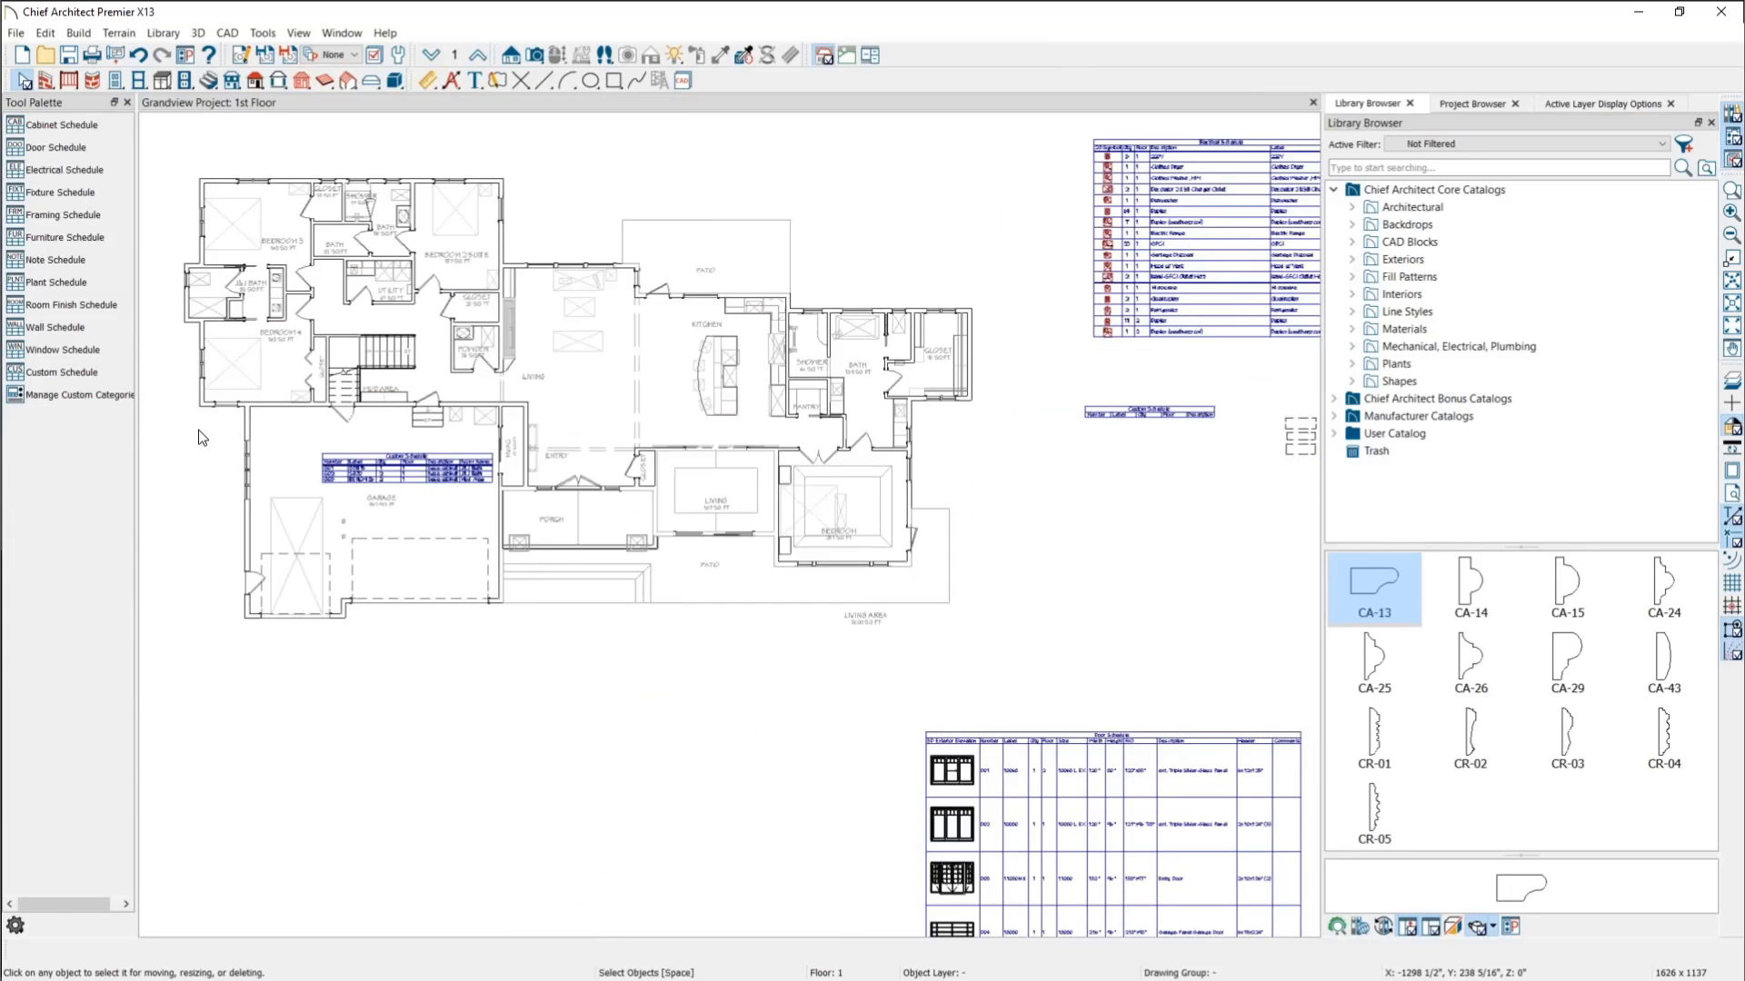
{"action": "scroll", "coordinate": [452, 788], "scroll_direction": "down", "scroll_amount": 1}
{"action": "scroll", "coordinate": [297, 449], "scroll_direction": "up", "scroll_amount": 1}
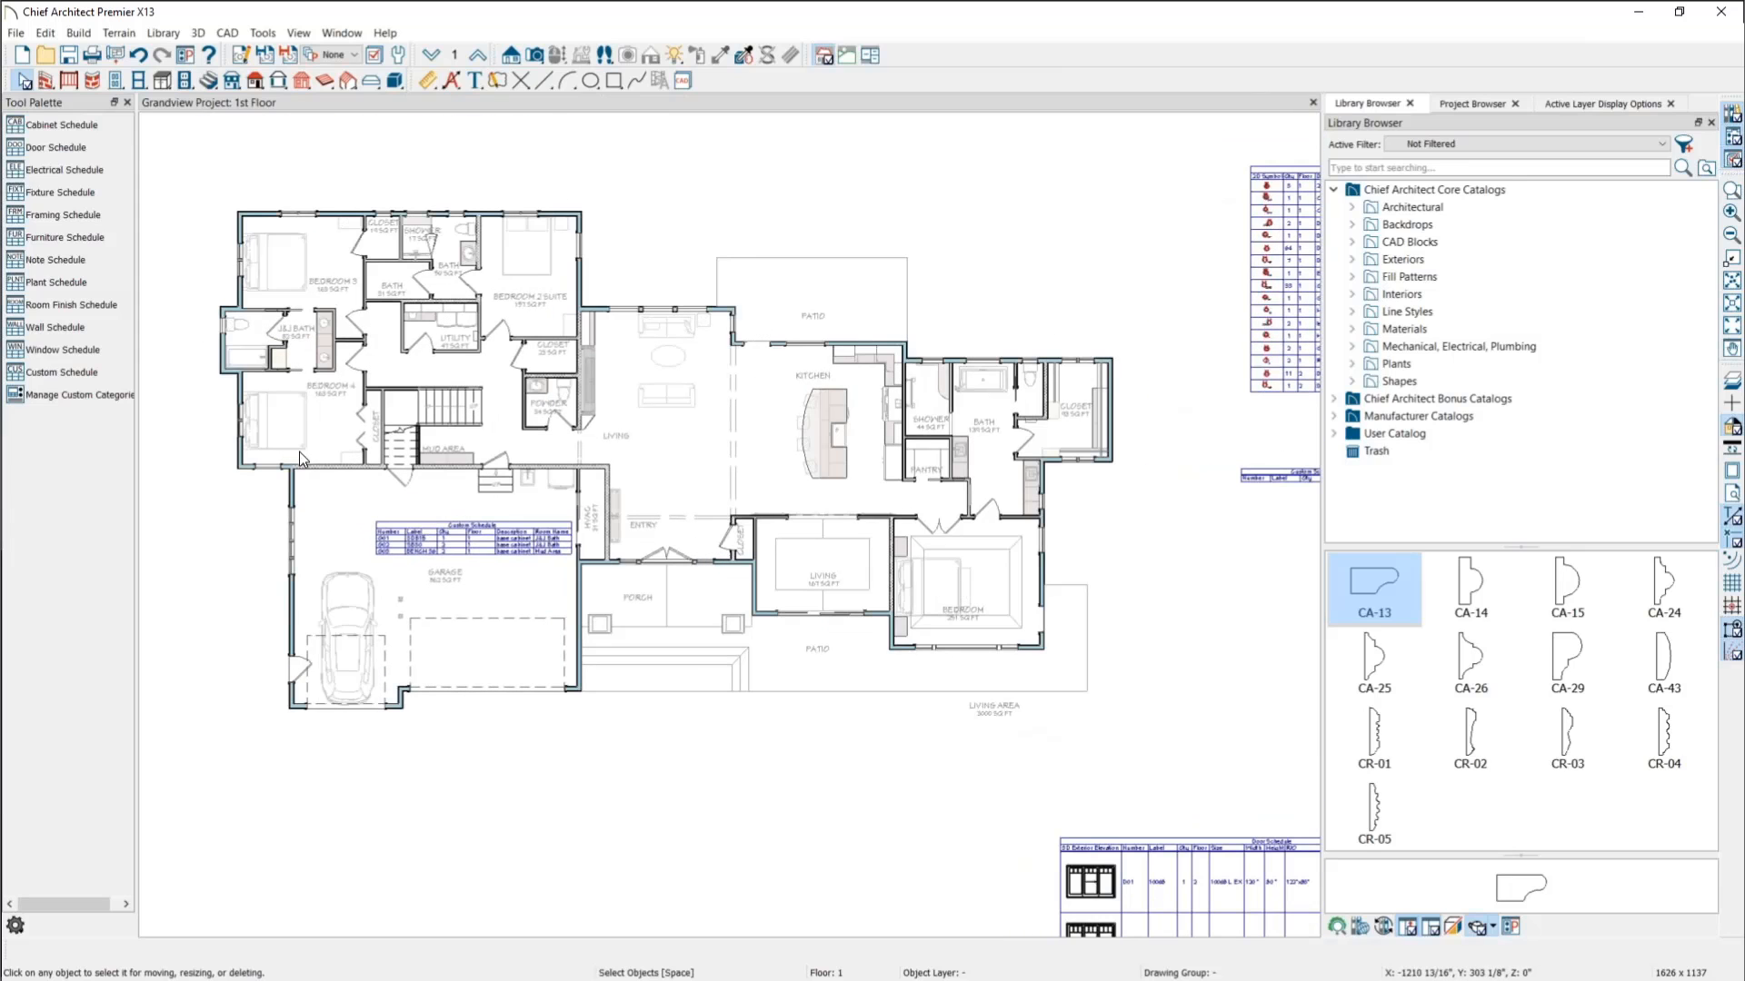
{"action": "scroll", "coordinate": [338, 353], "scroll_direction": "up", "scroll_amount": 1}
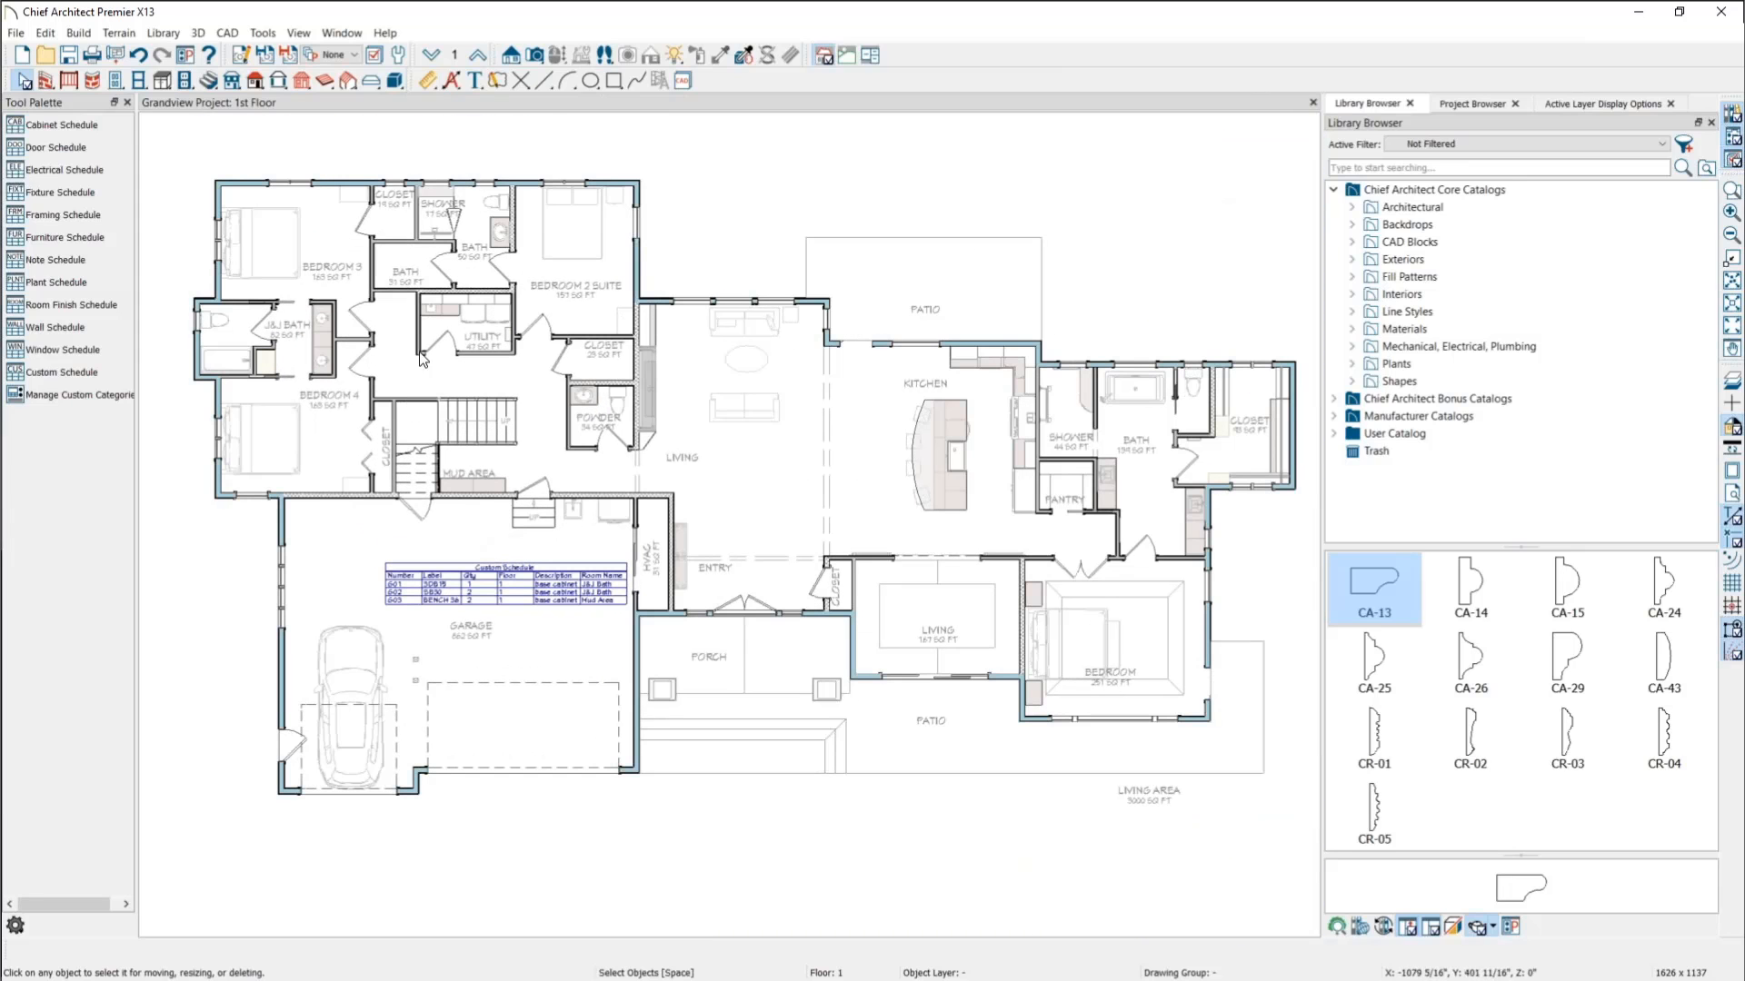
{"action": "scroll", "coordinate": [459, 321], "scroll_direction": "up", "scroll_amount": 1}
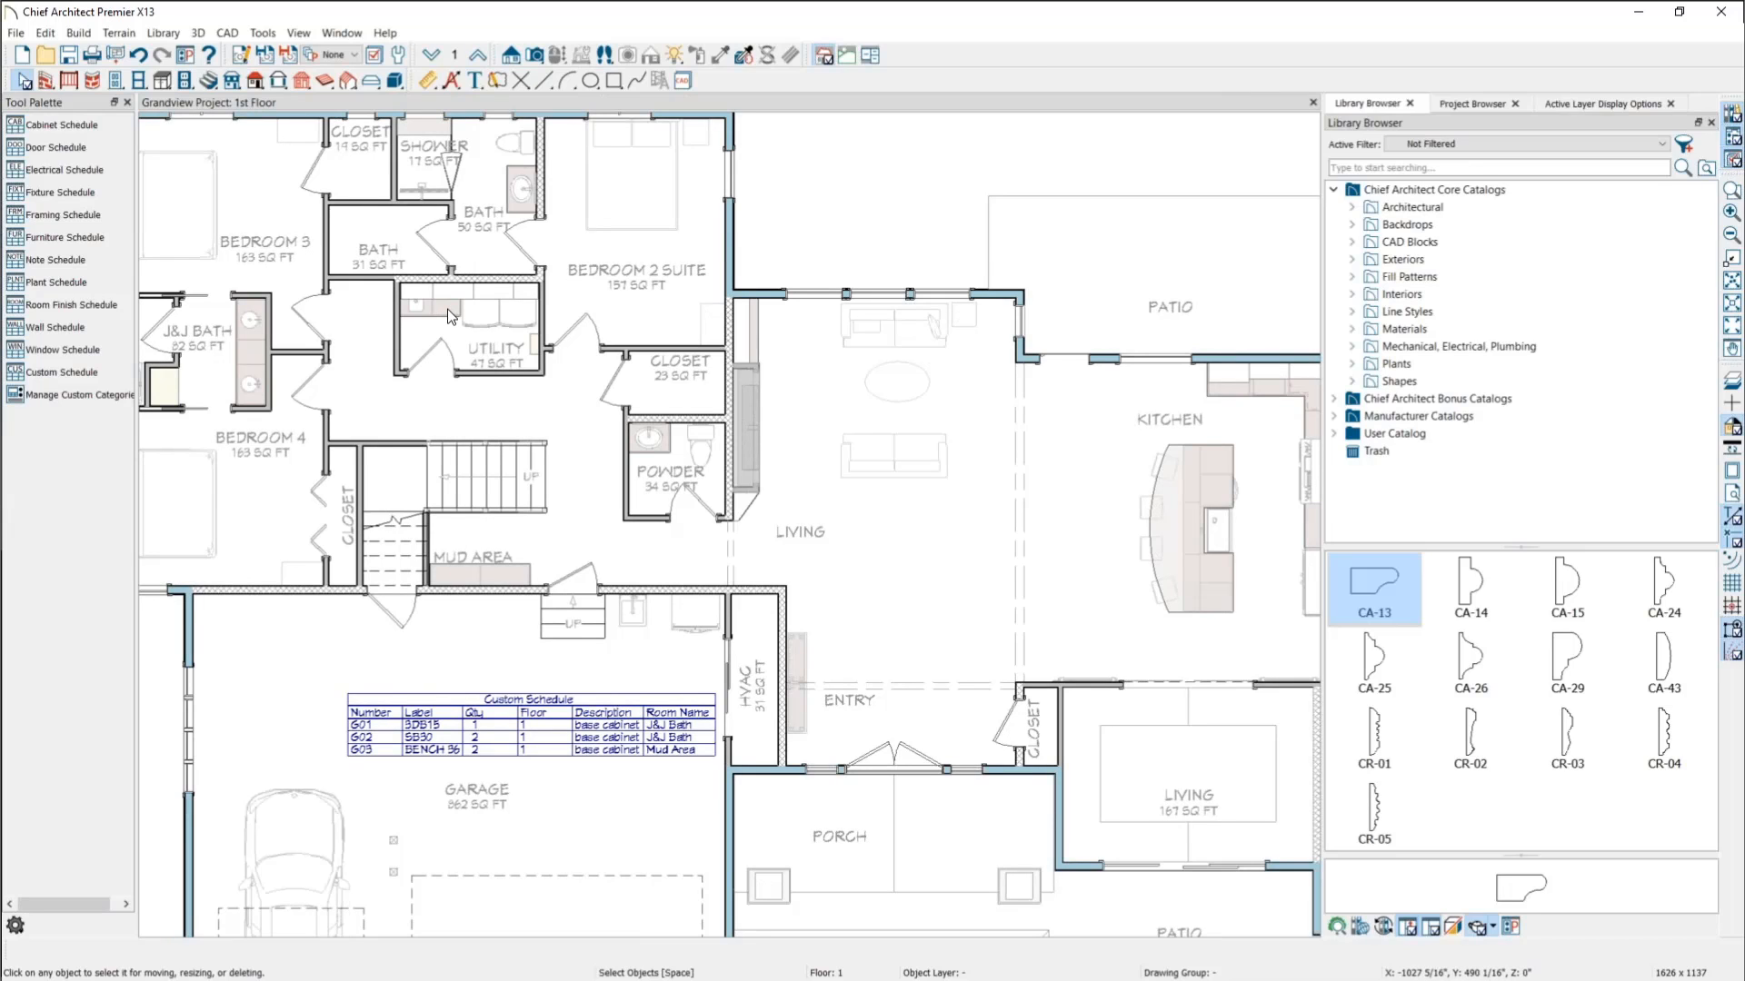
Step: Review the schedule types in the default settings, select Custom Object Fields, and close the settings
{"action": "left_click", "coordinate": [398, 56]}
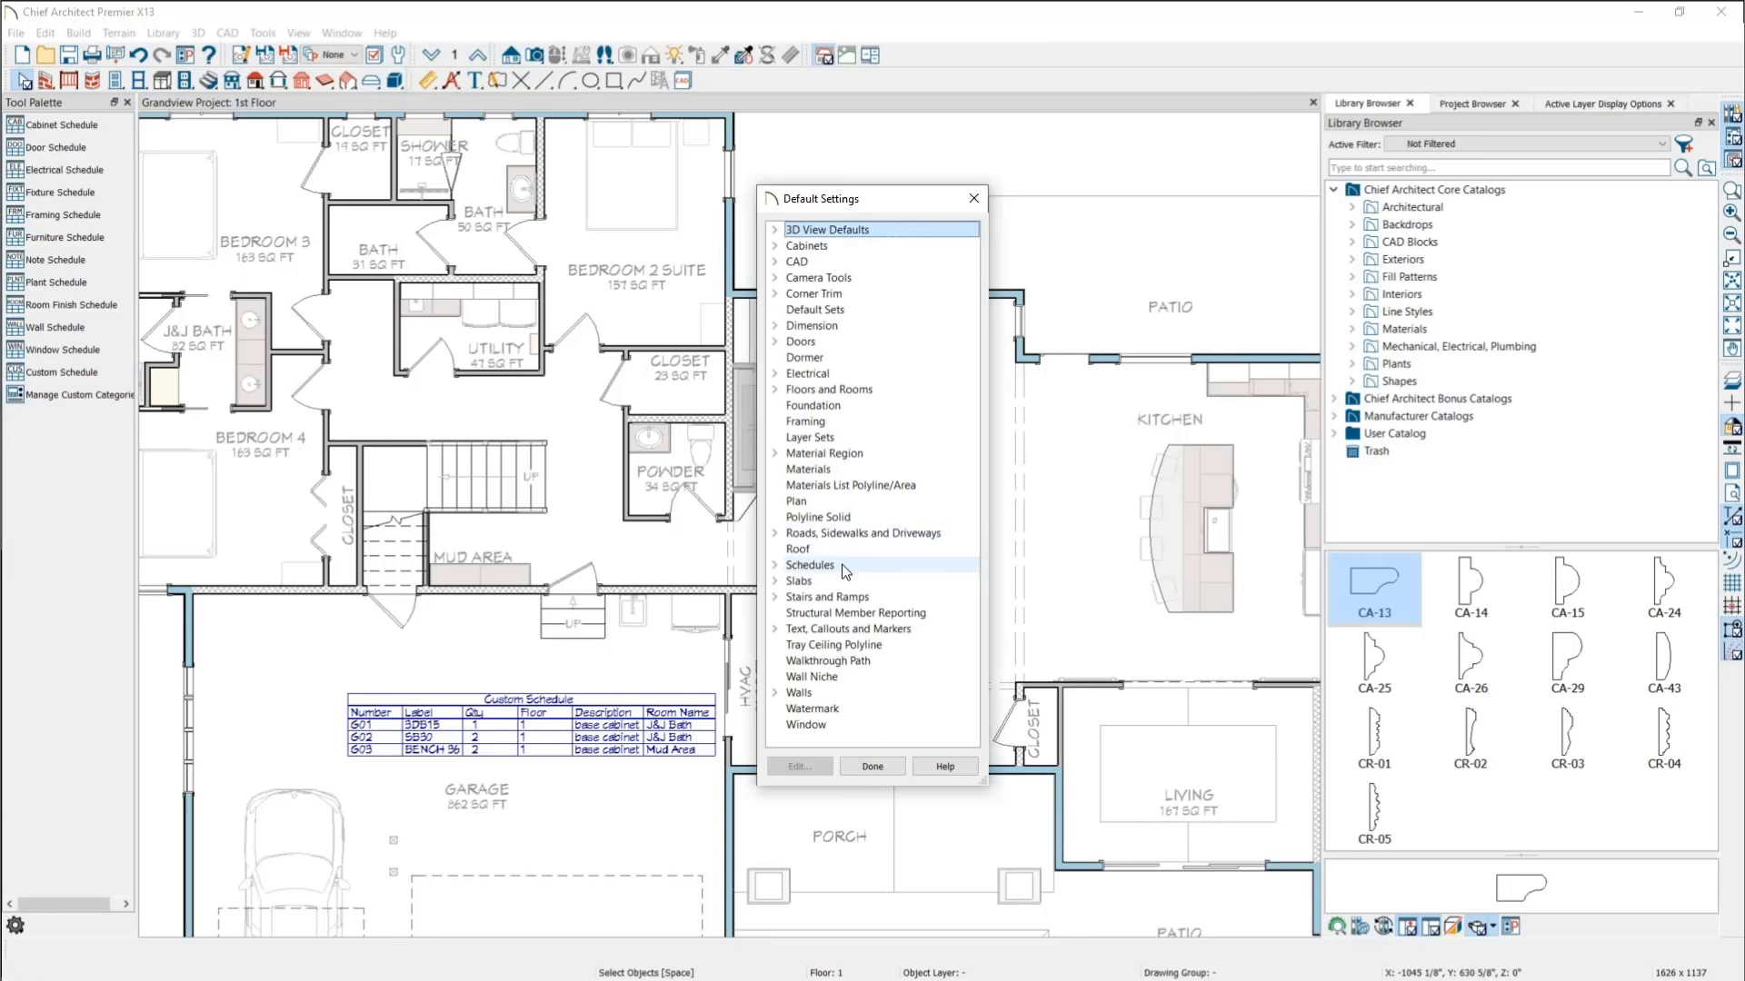
{"action": "left_click", "coordinate": [774, 565]}
{"action": "scroll", "coordinate": [888, 566], "scroll_direction": "down", "scroll_amount": 4}
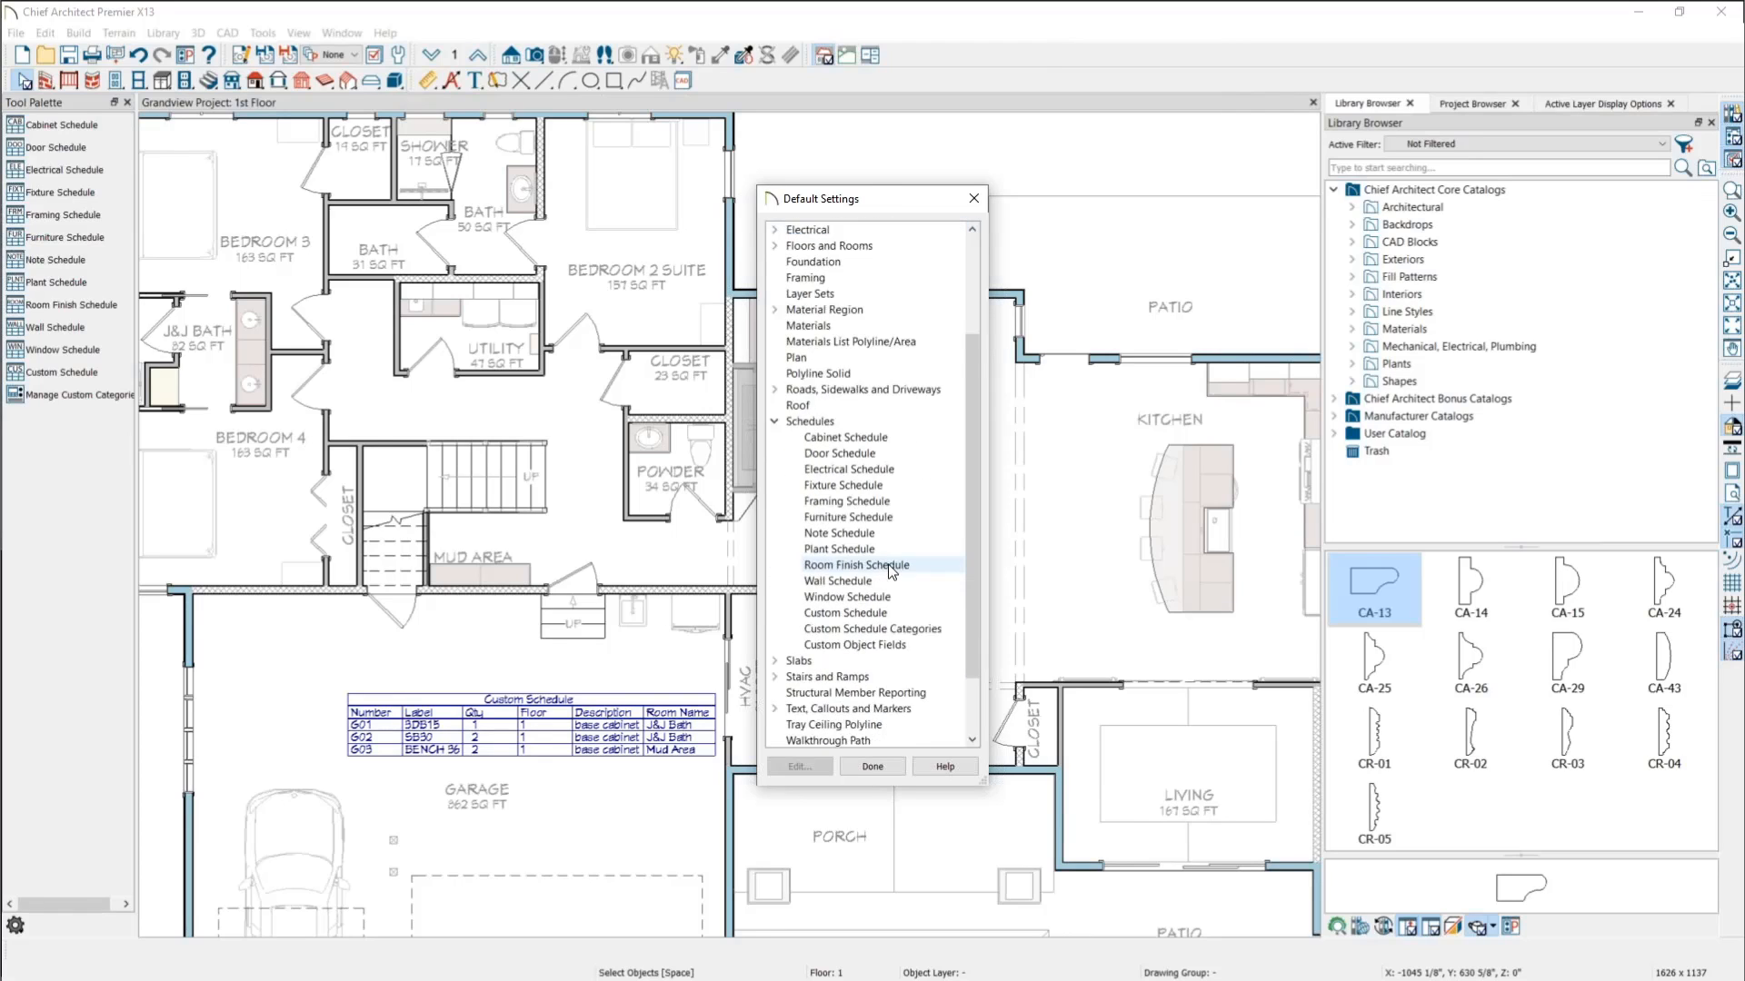
{"action": "left_click", "coordinate": [909, 597]}
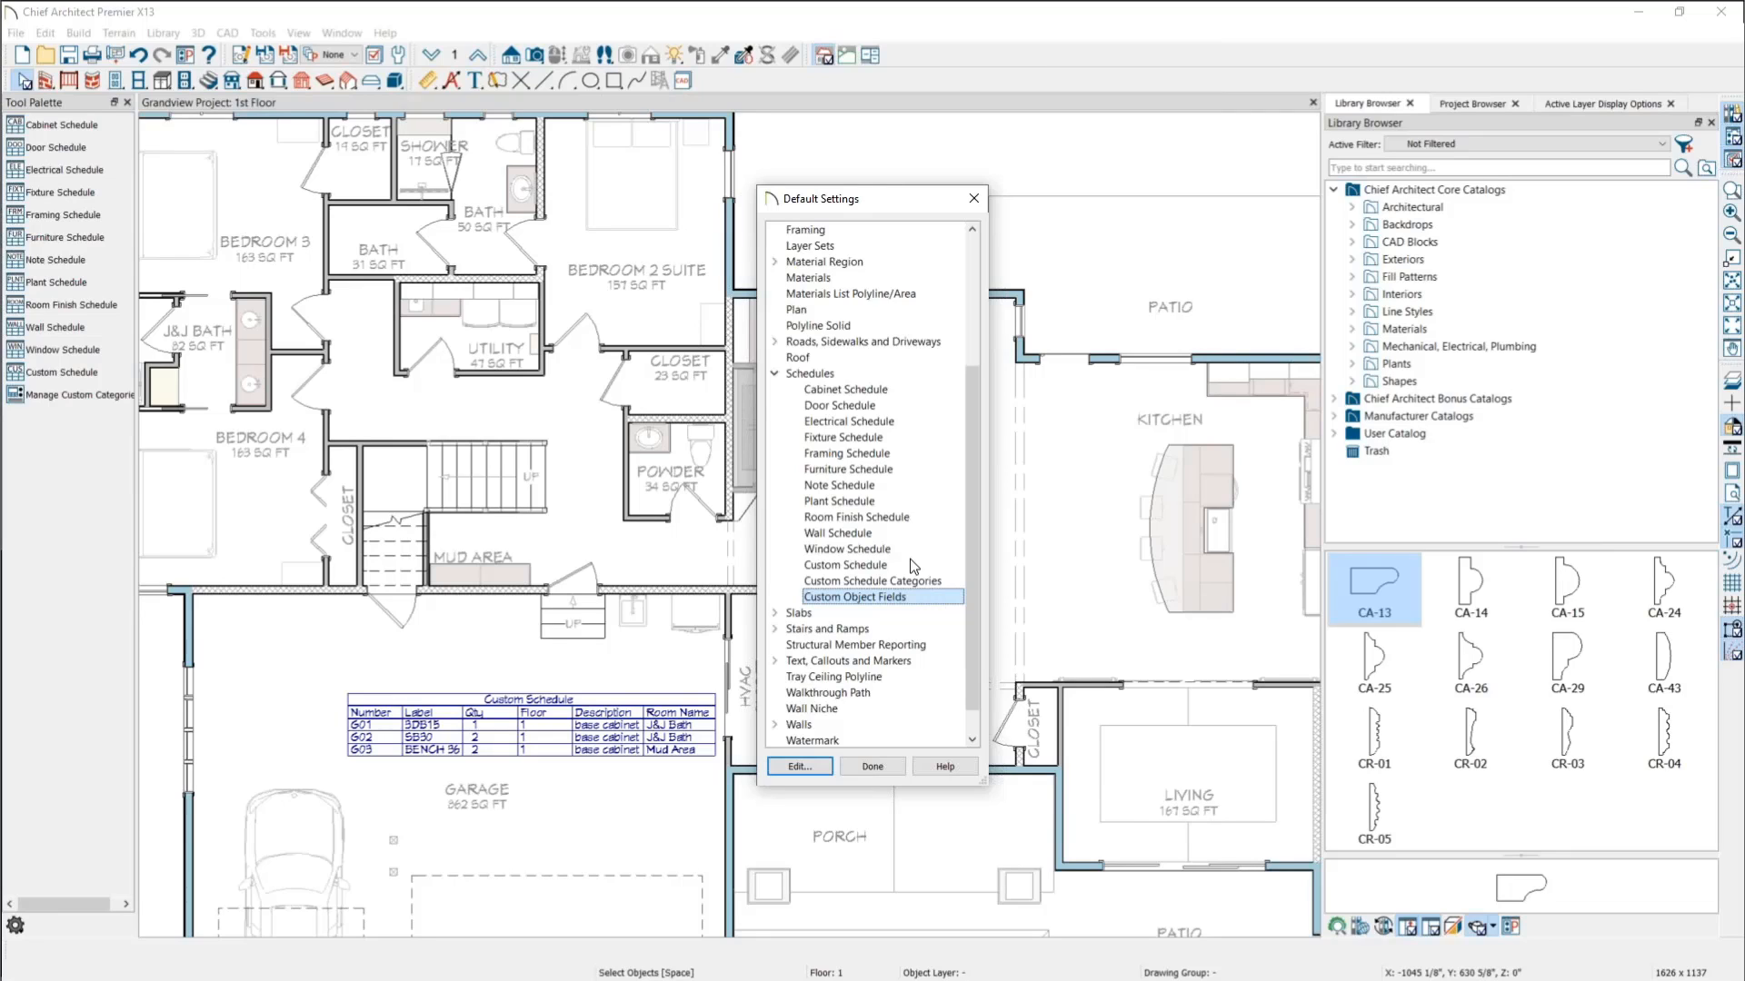
{"action": "left_click", "coordinate": [974, 198]}
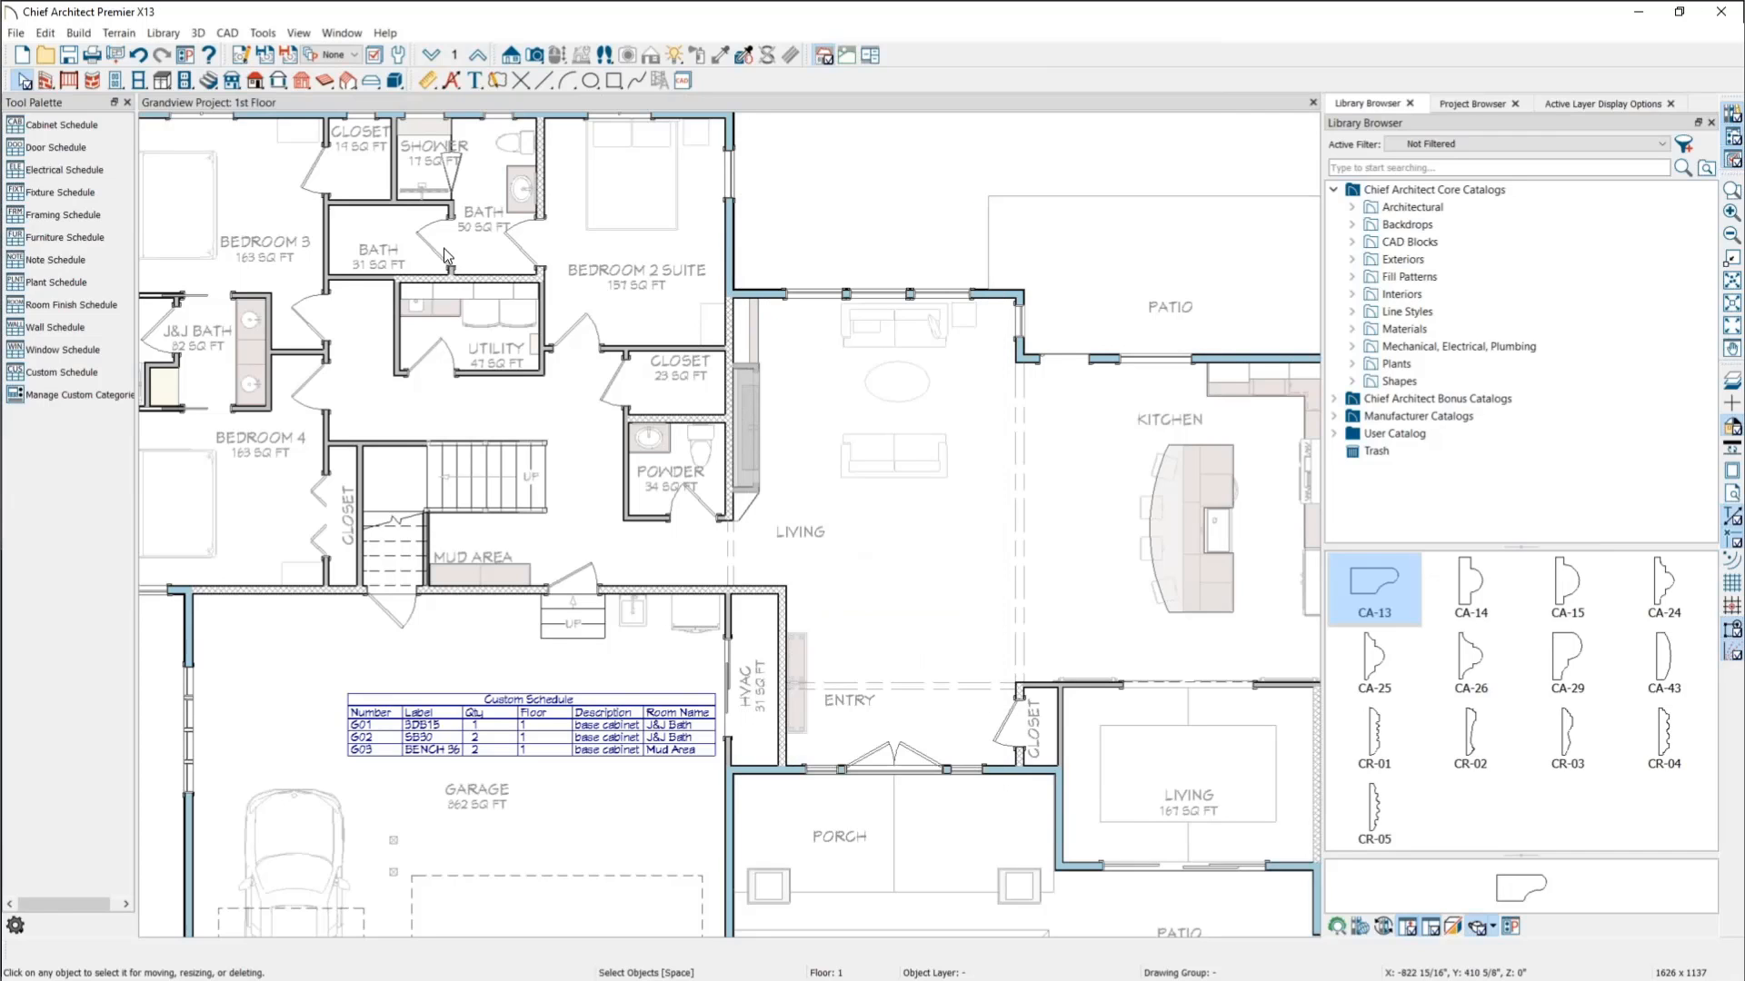
Step: Switch to the Photos app to view the Webinar Closing Announcements.jpg image
{"action": "scroll", "coordinate": [454, 259], "scroll_direction": "down", "scroll_amount": 2}
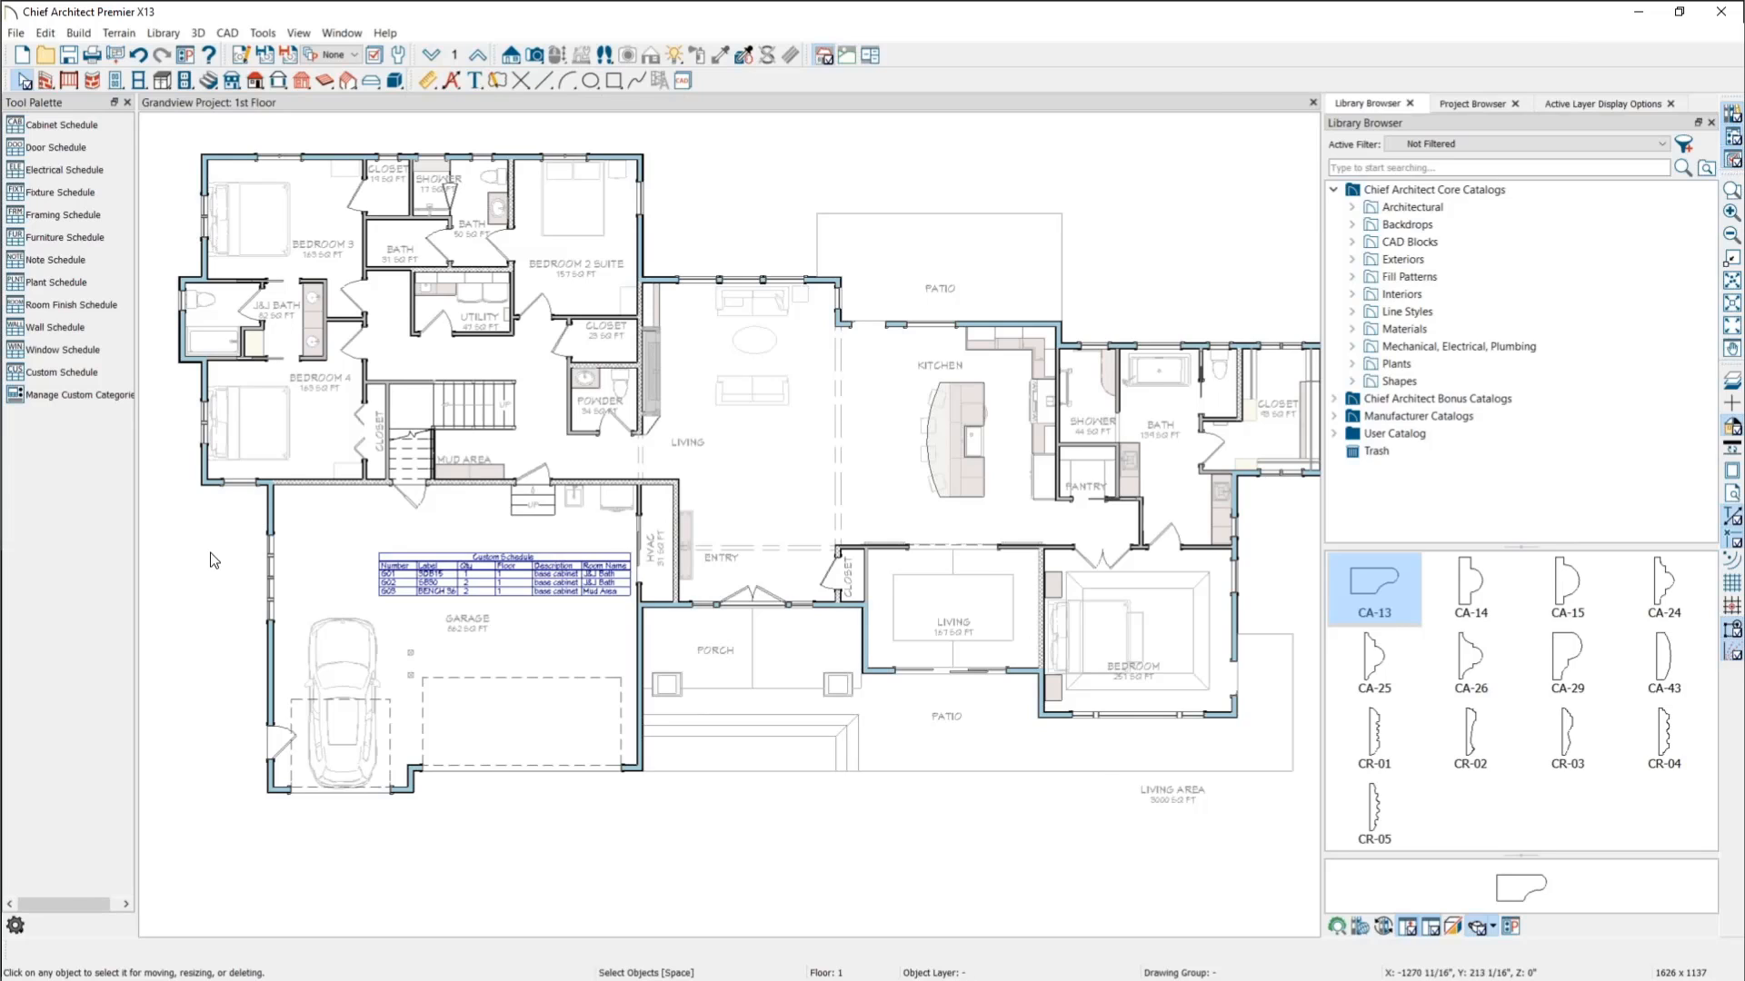
{"action": "scroll", "coordinate": [202, 549], "scroll_direction": "down", "scroll_amount": 1}
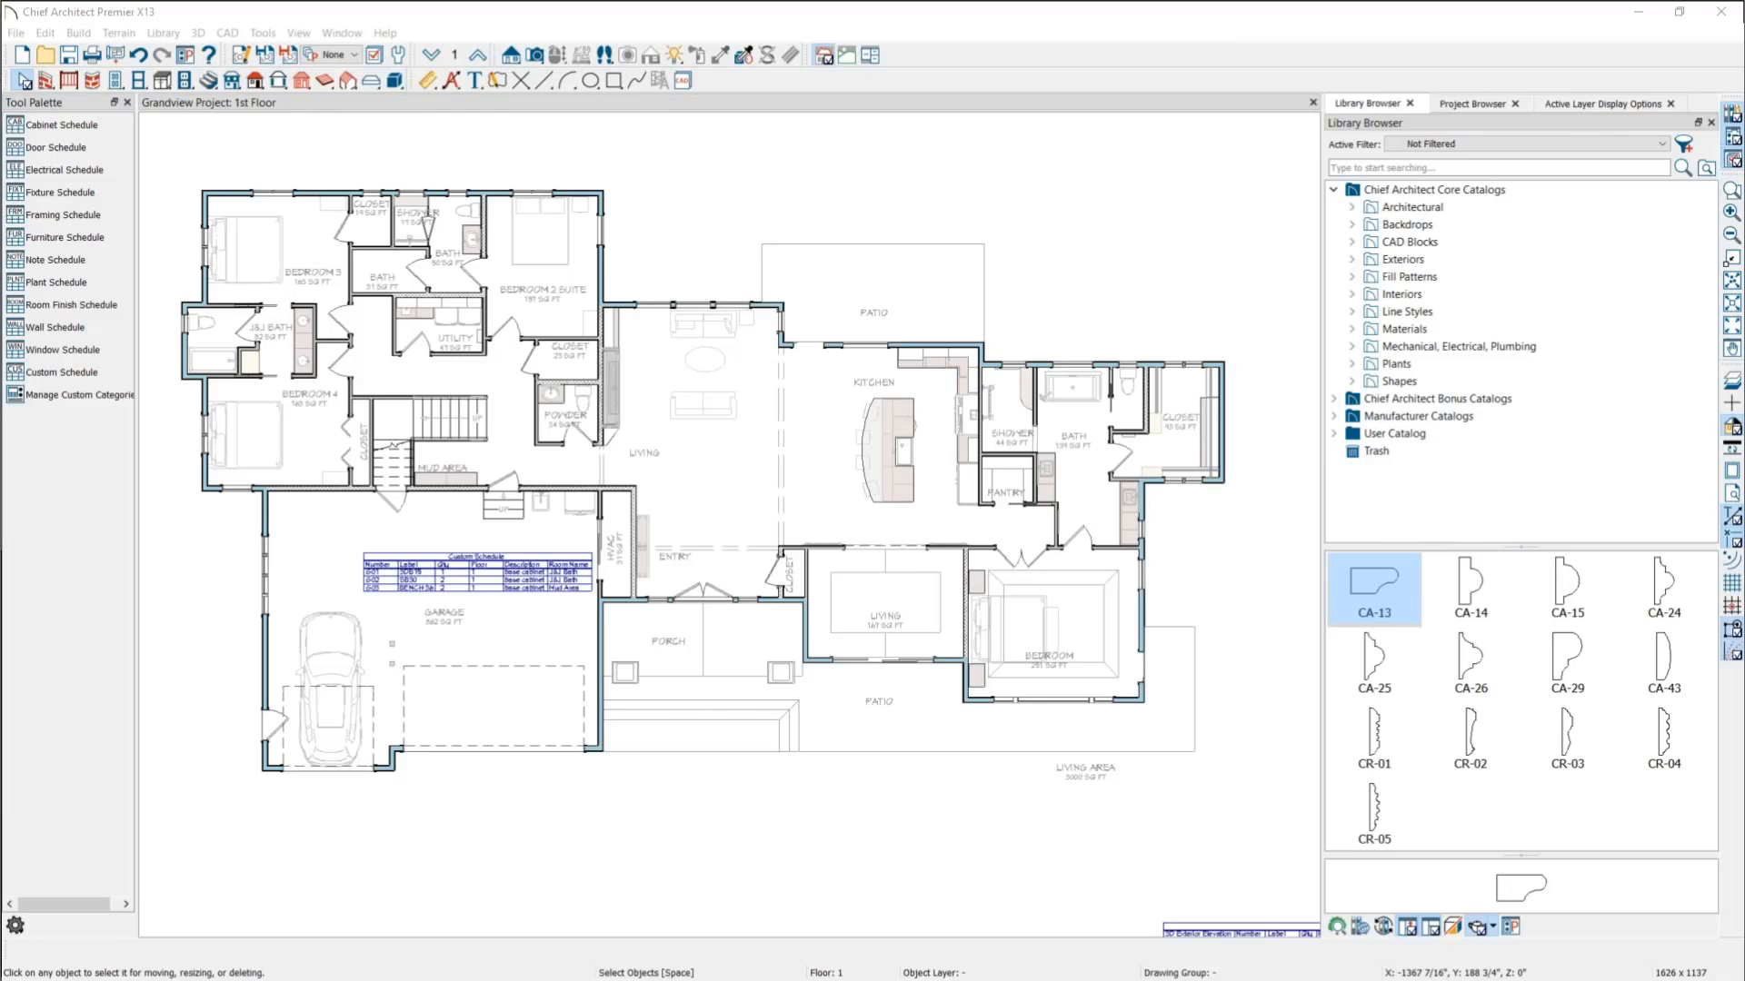
{"action": "left_click_drag", "start_coordinate": [345, 980], "coordinate": [1004, 1]}
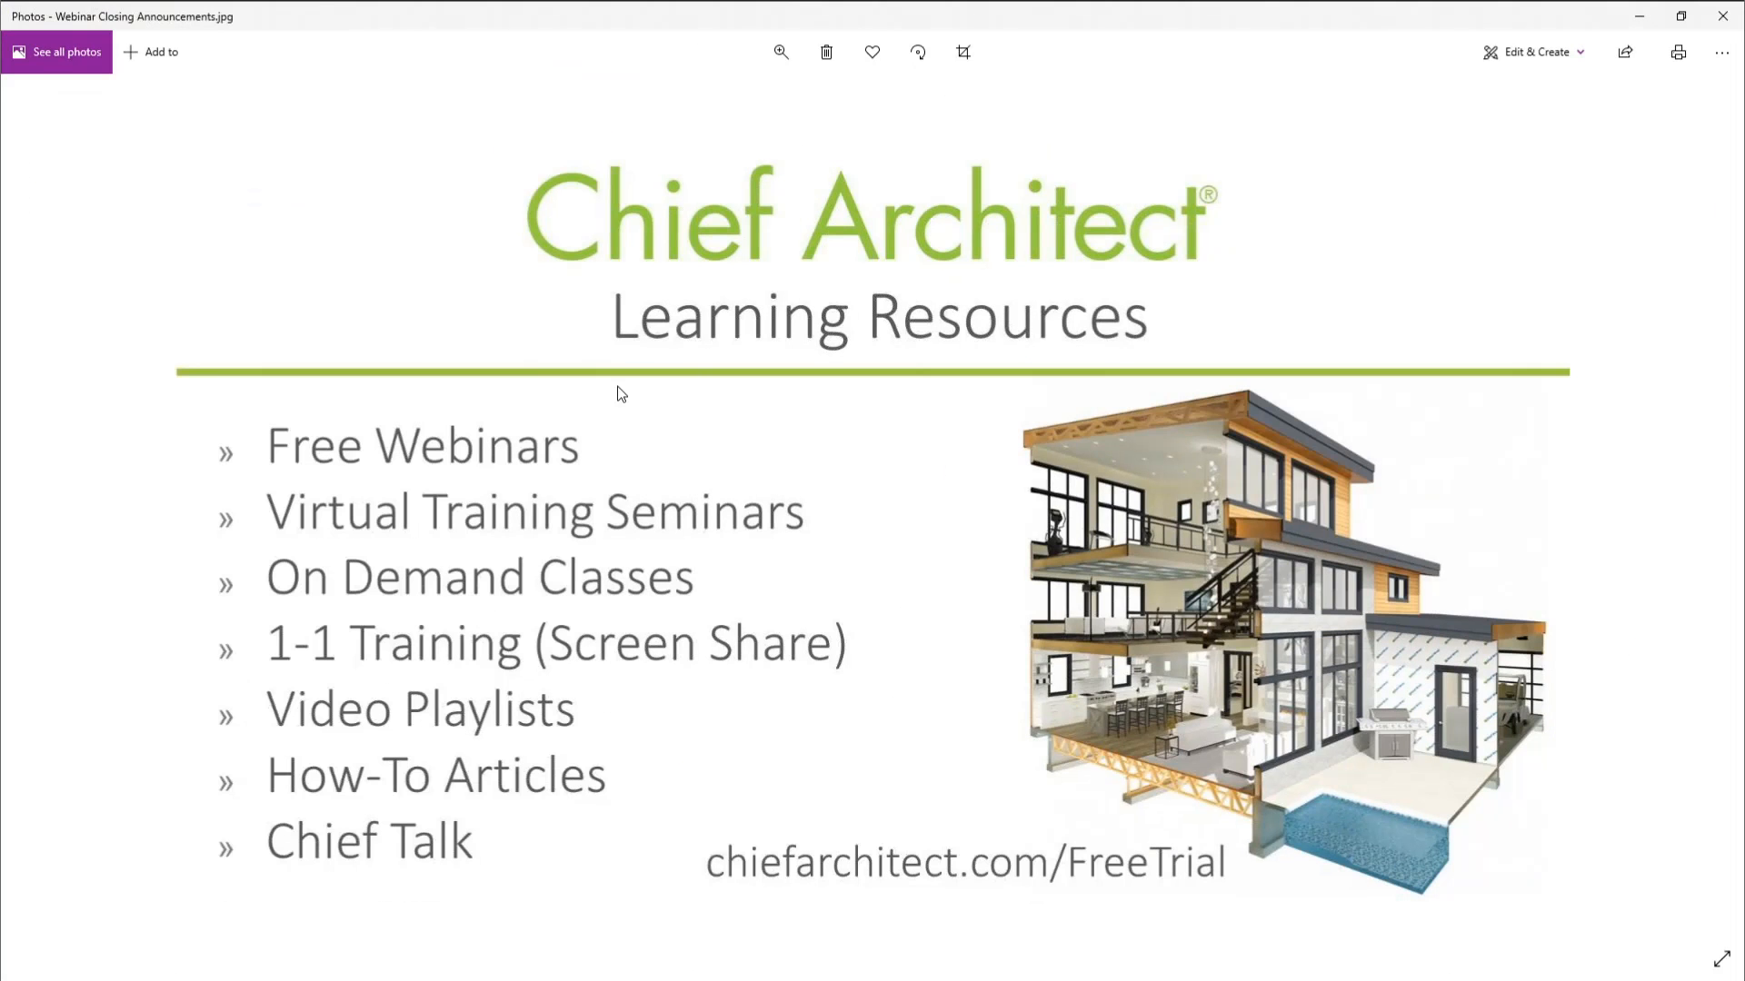